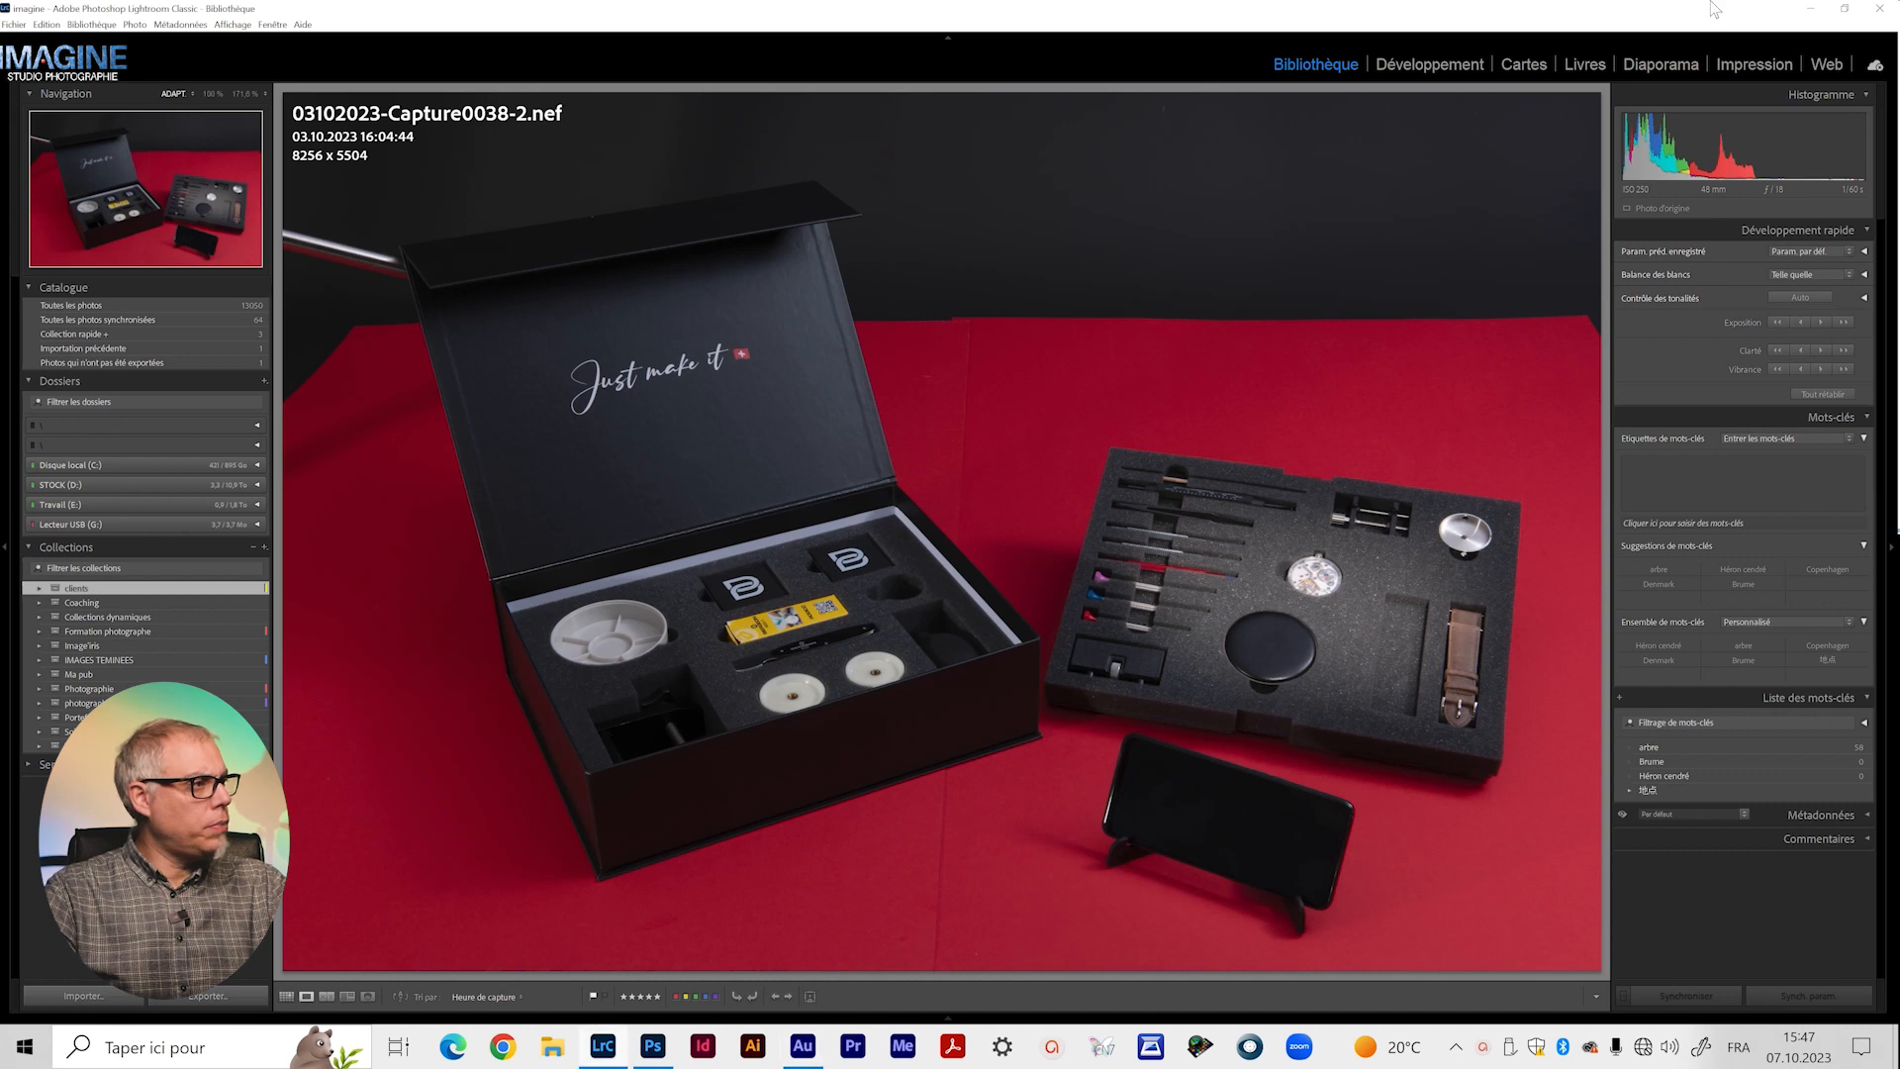
# Review the box shots with the tools laid out, starting at 03102023-Capture0049.nef, and compare their lighting variations one by one.
pyautogui.press('g')
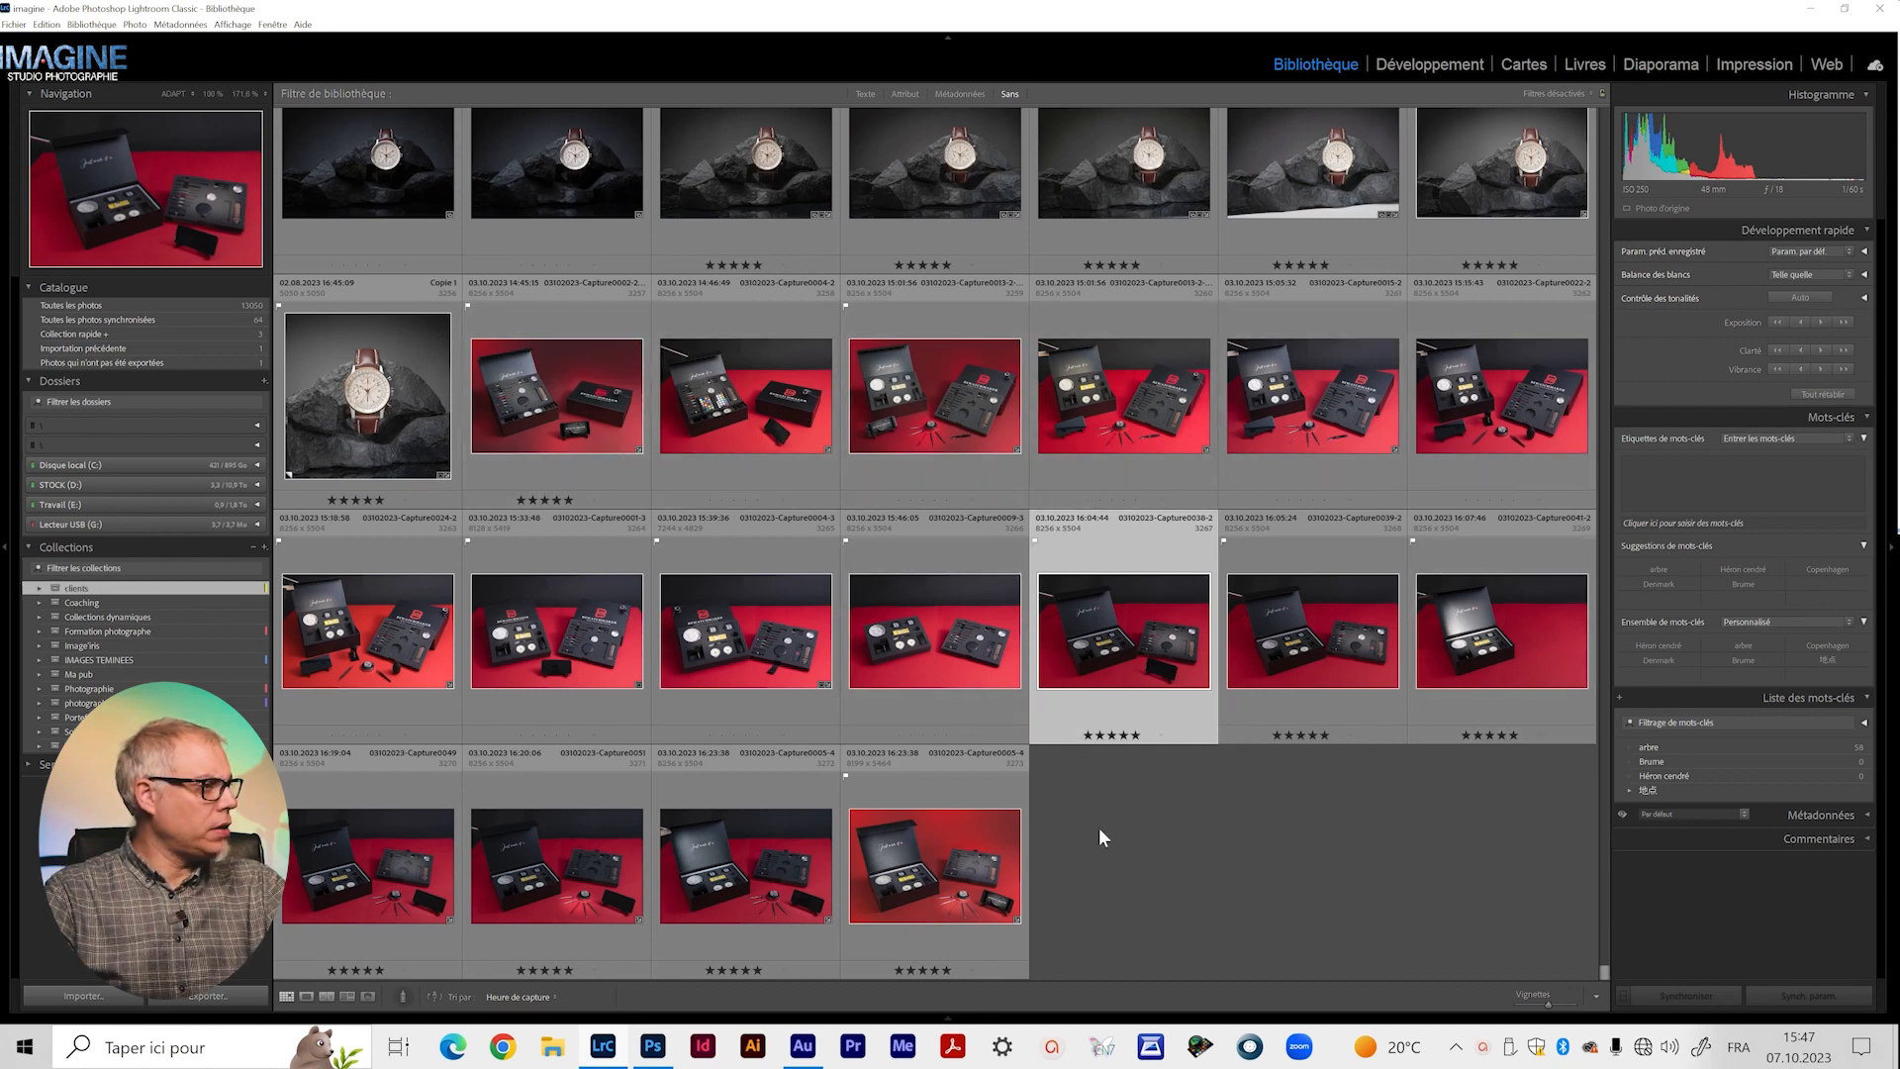
pyautogui.click(352, 896)
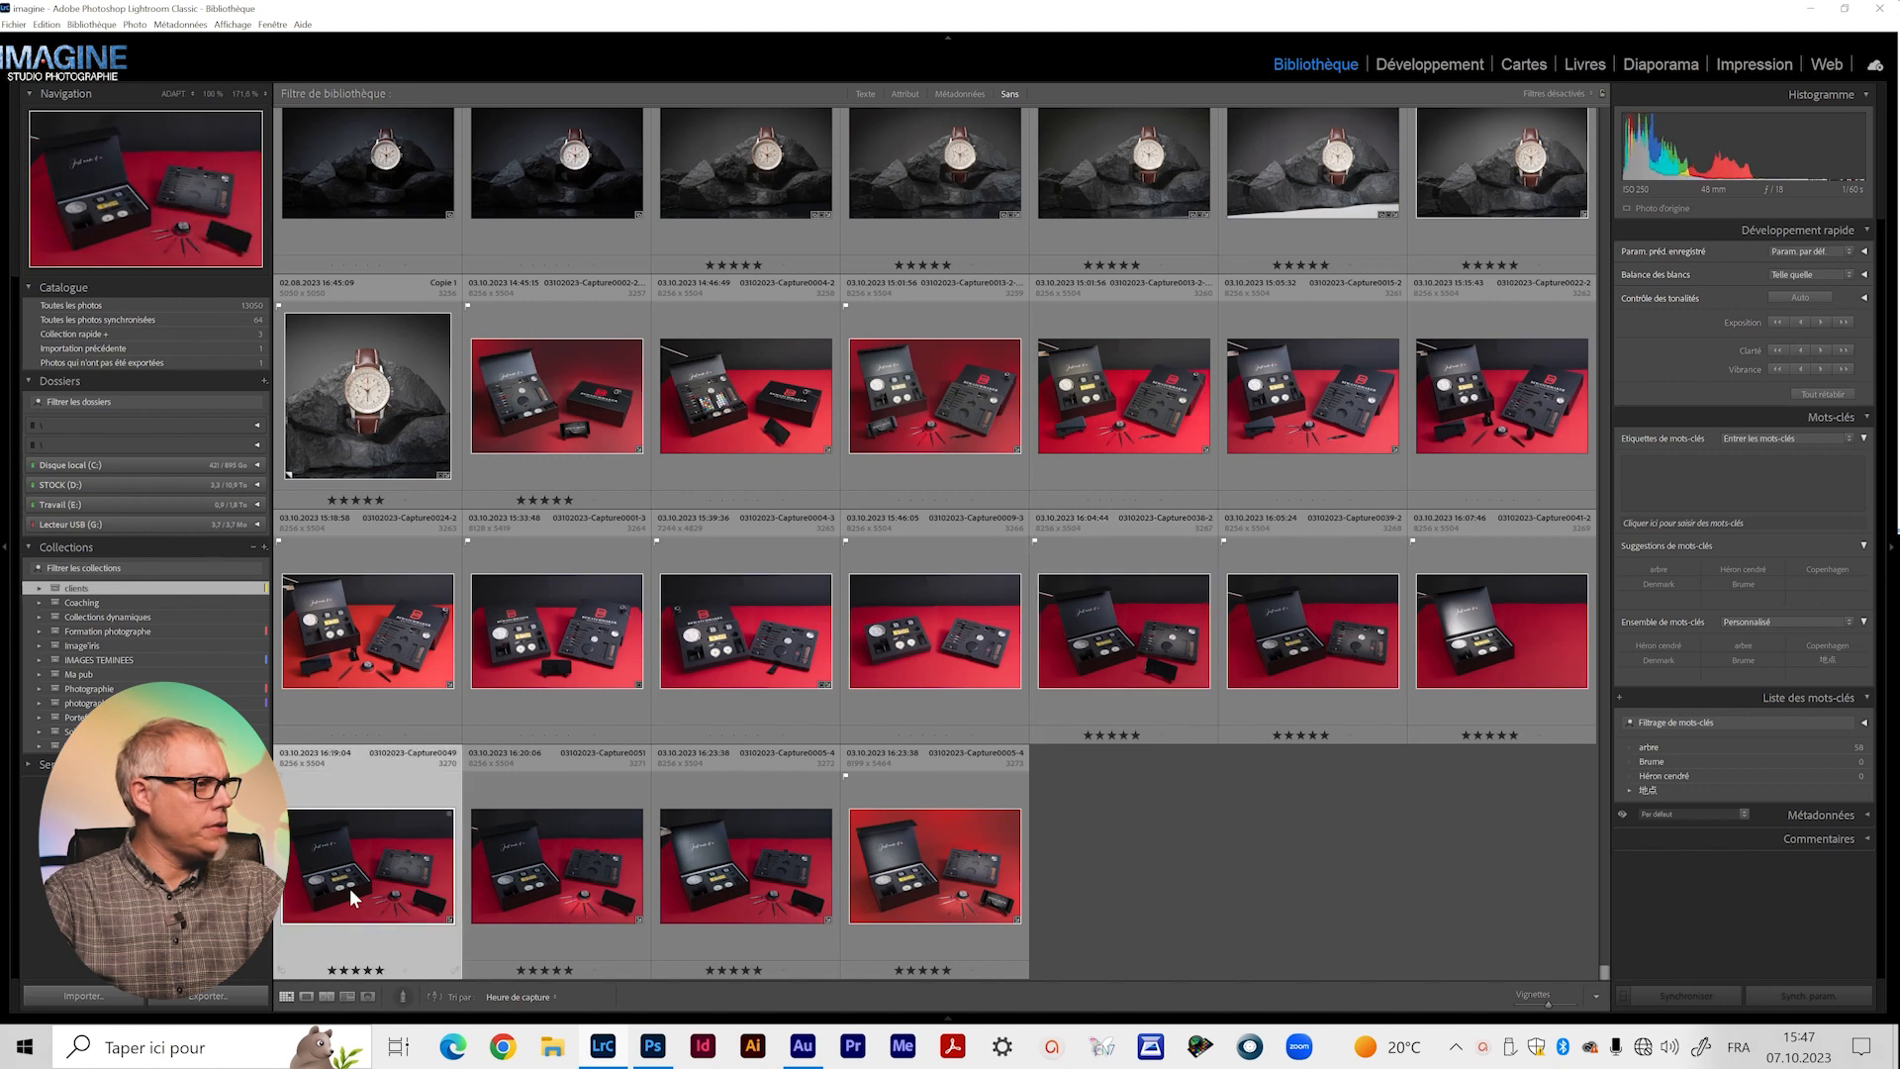
pyautogui.doubleClick(348, 888)
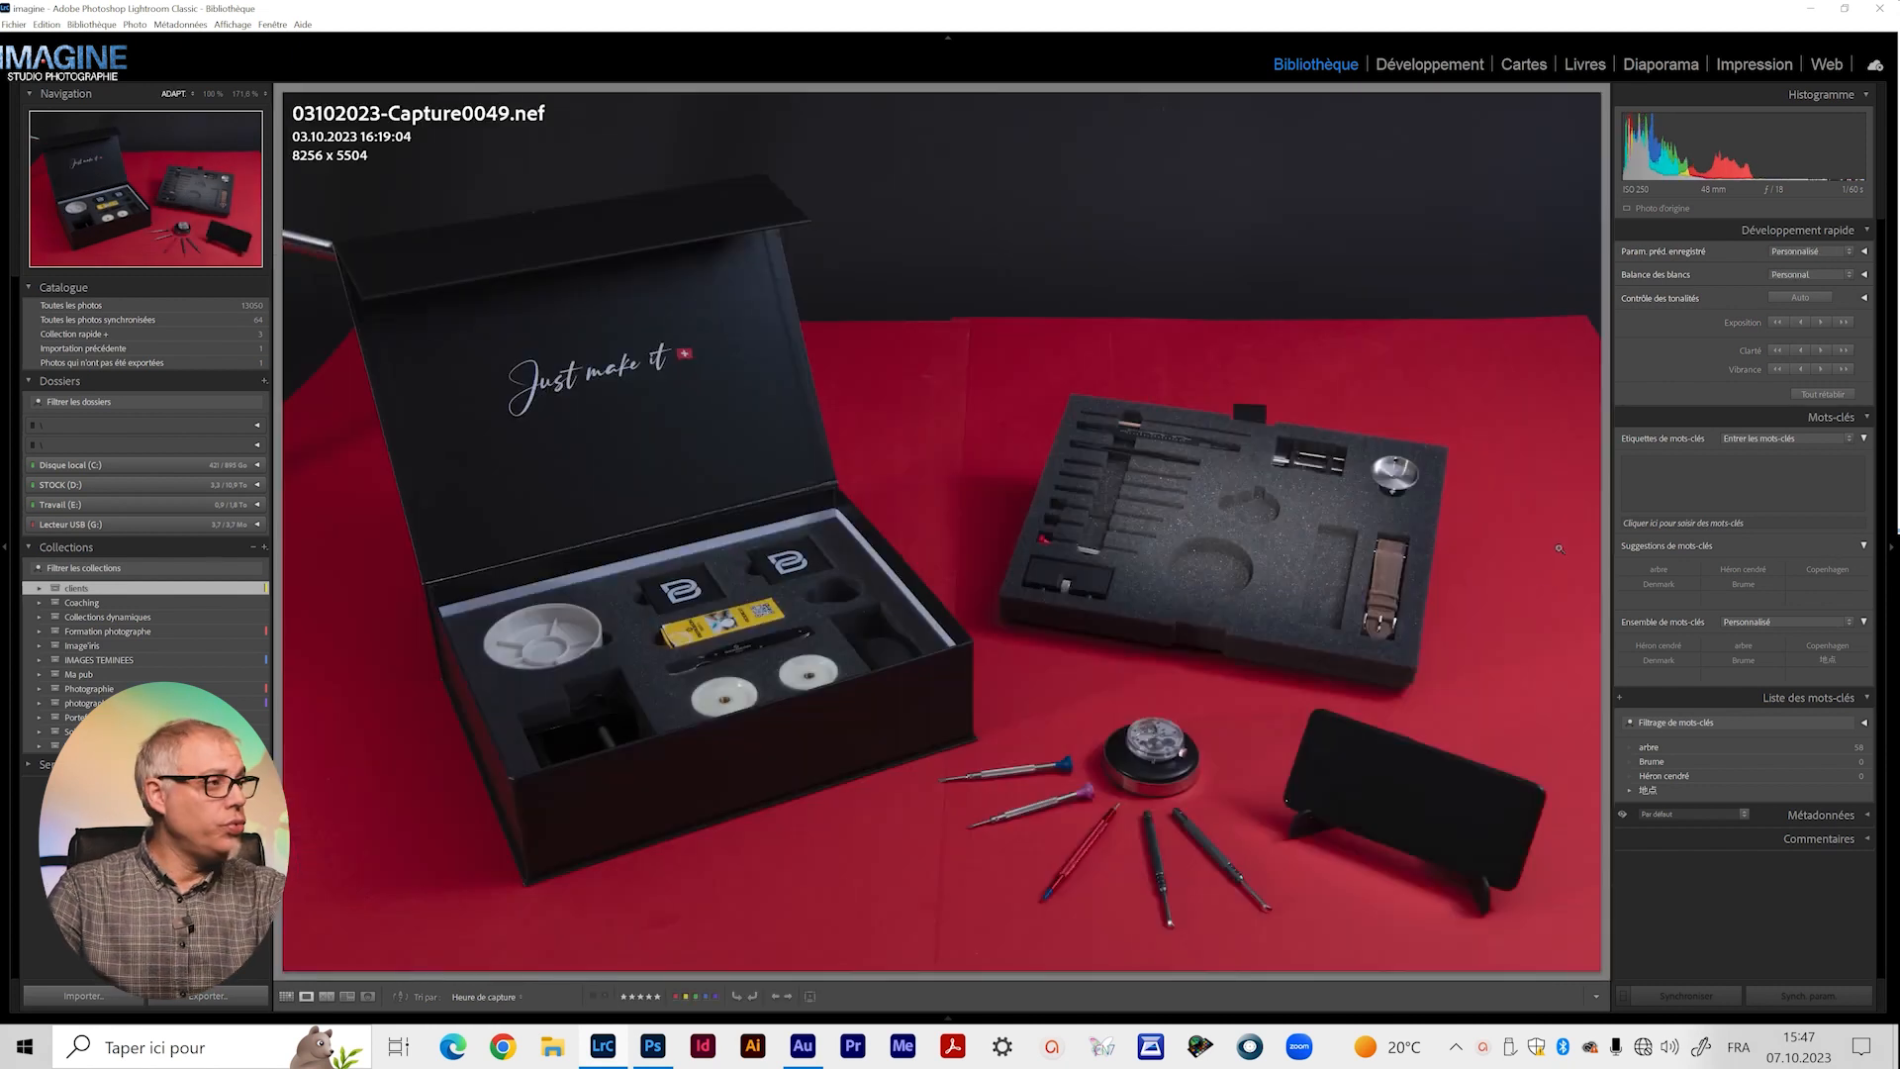
pyautogui.press('Right')
pyautogui.press('Right')
pyautogui.press('Left')
pyautogui.press('Left')
pyautogui.press('Right')
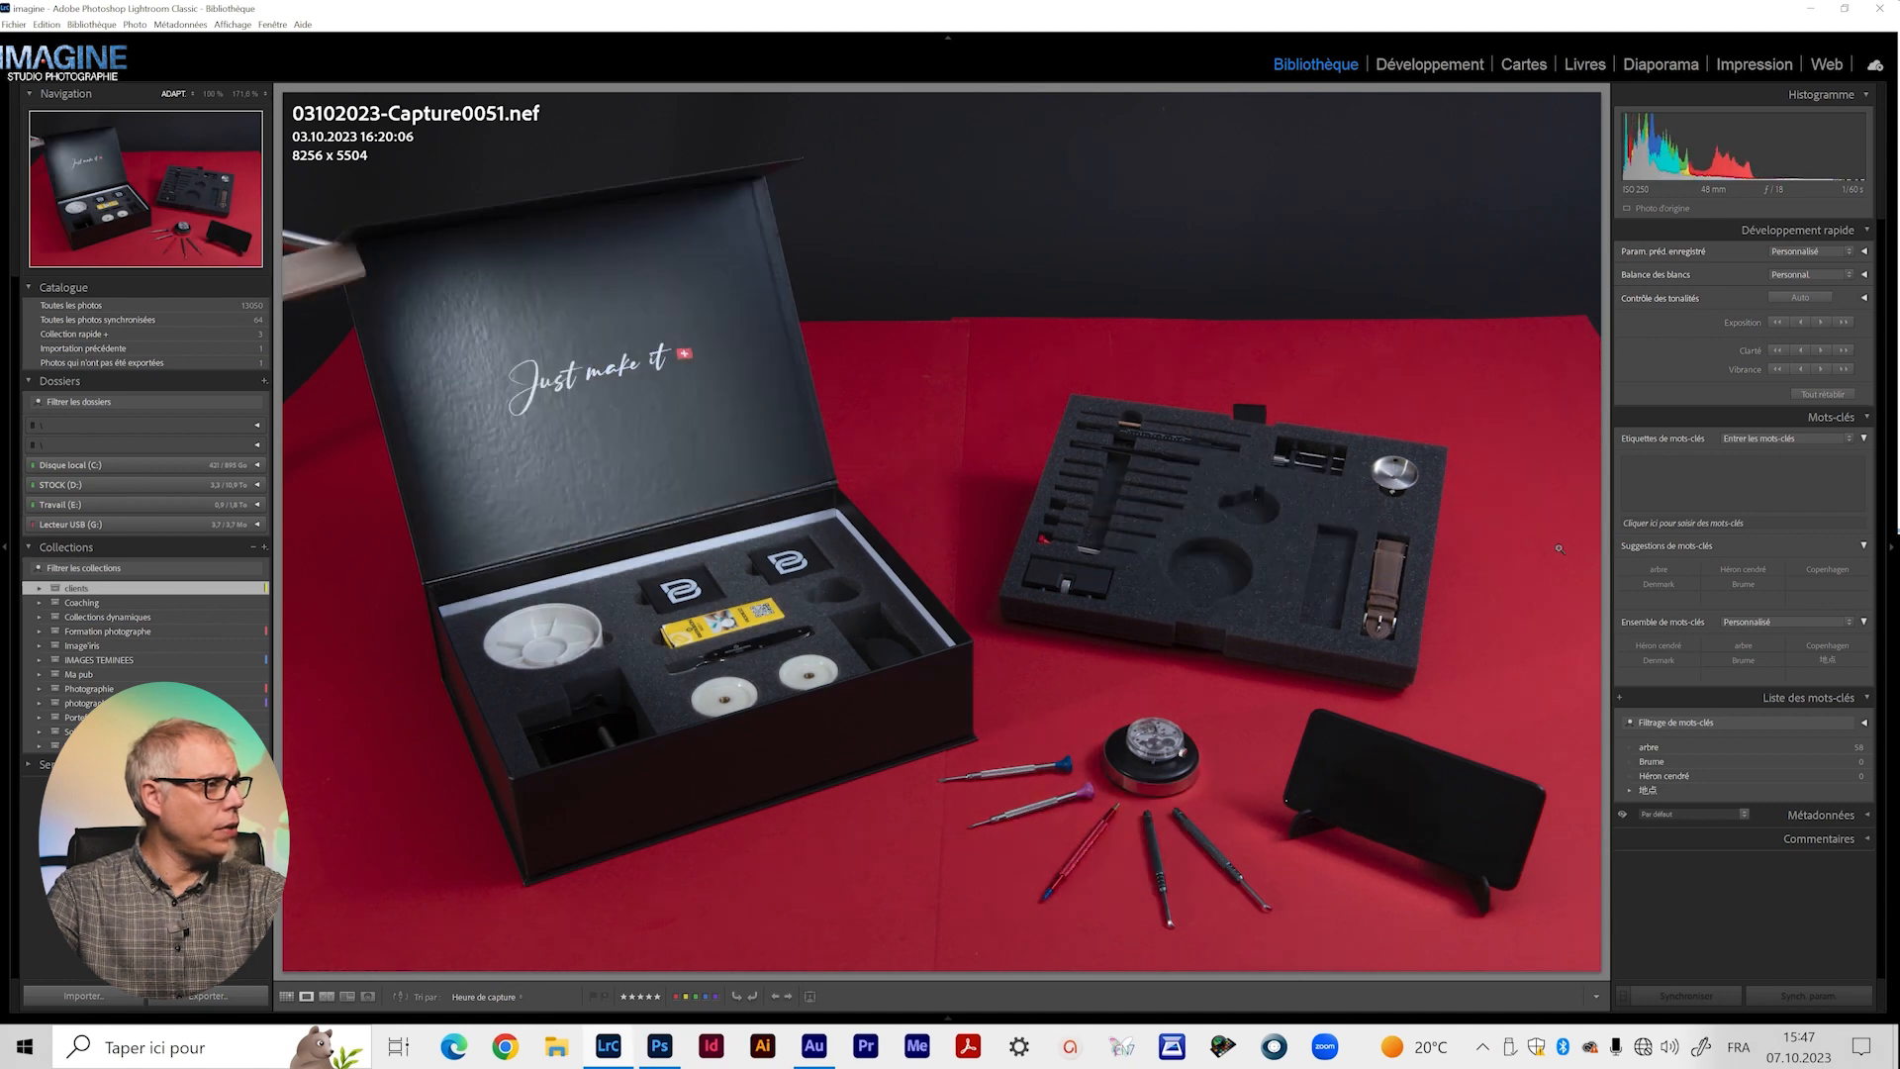
pyautogui.press('Right')
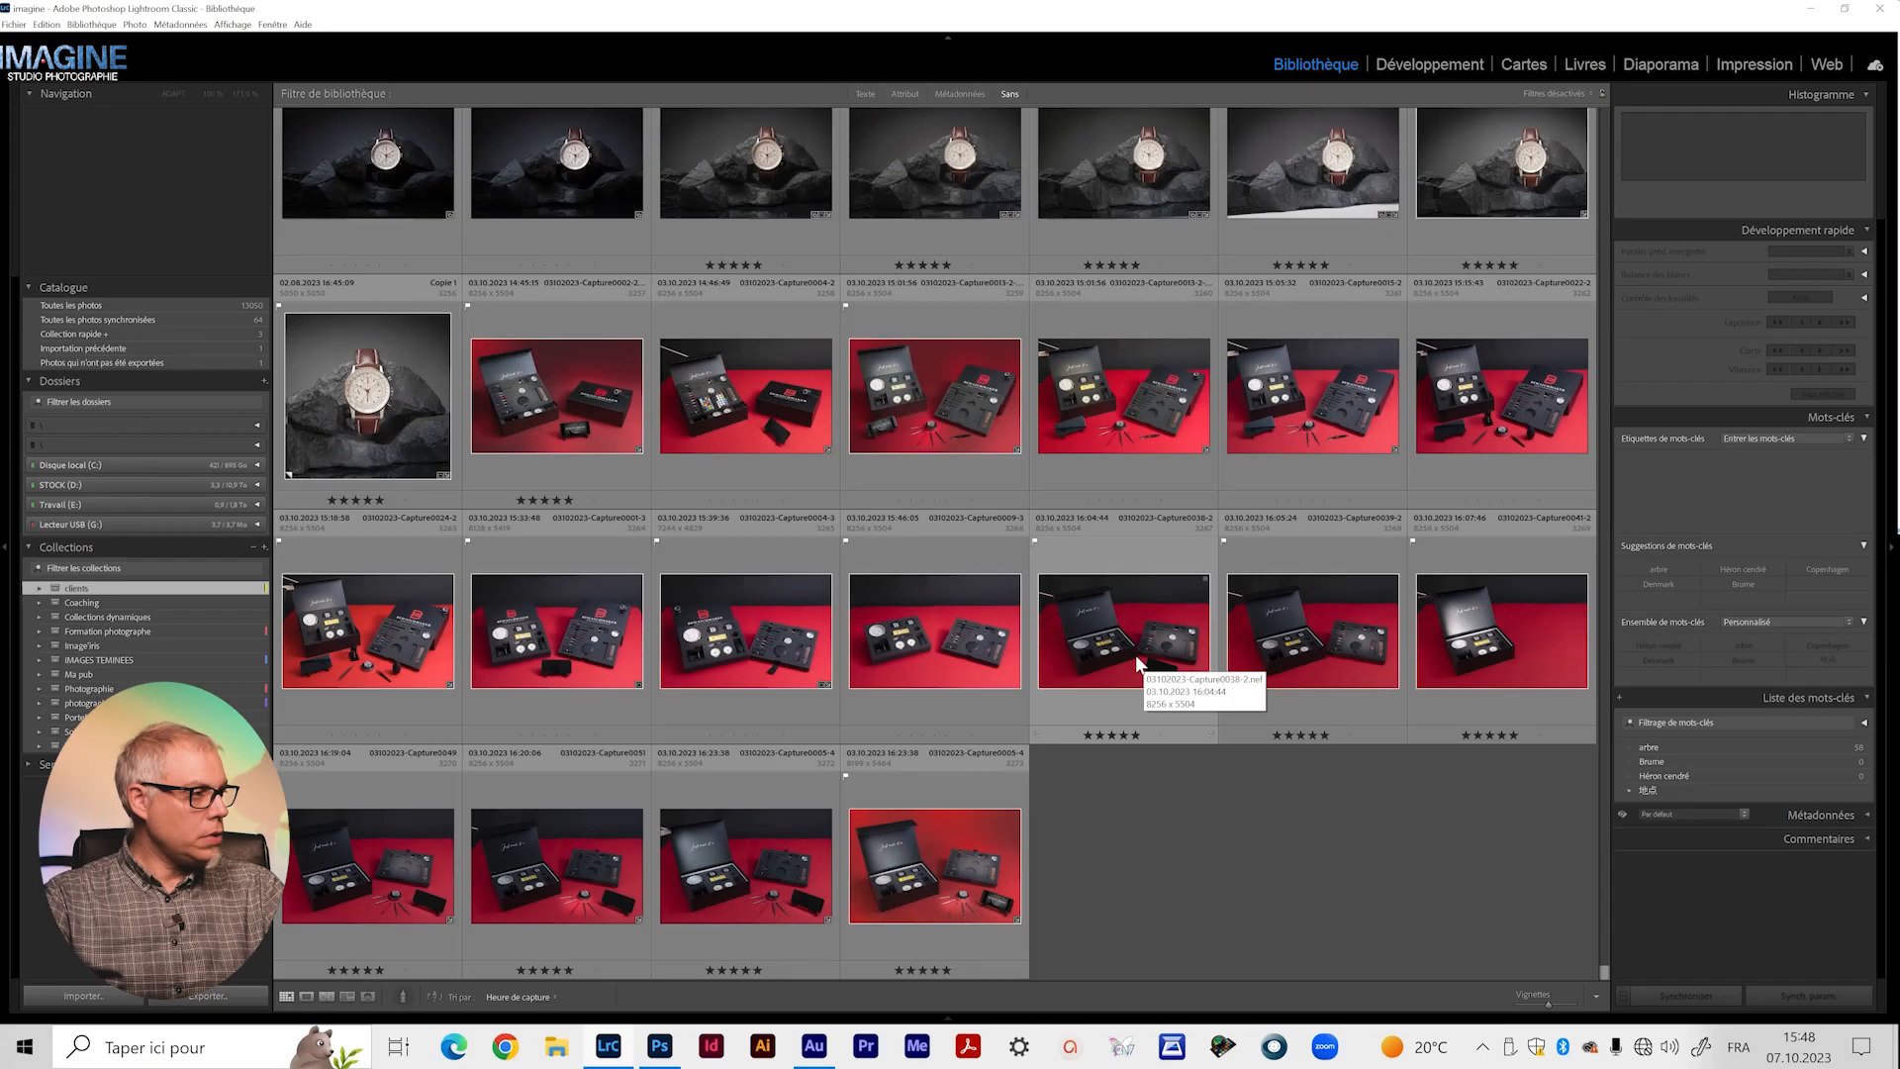
# Compare the successive shots of the open box and tool tray, from Capture0038-2 to Capture0041-2.
pyautogui.doubleClick(1126, 638)
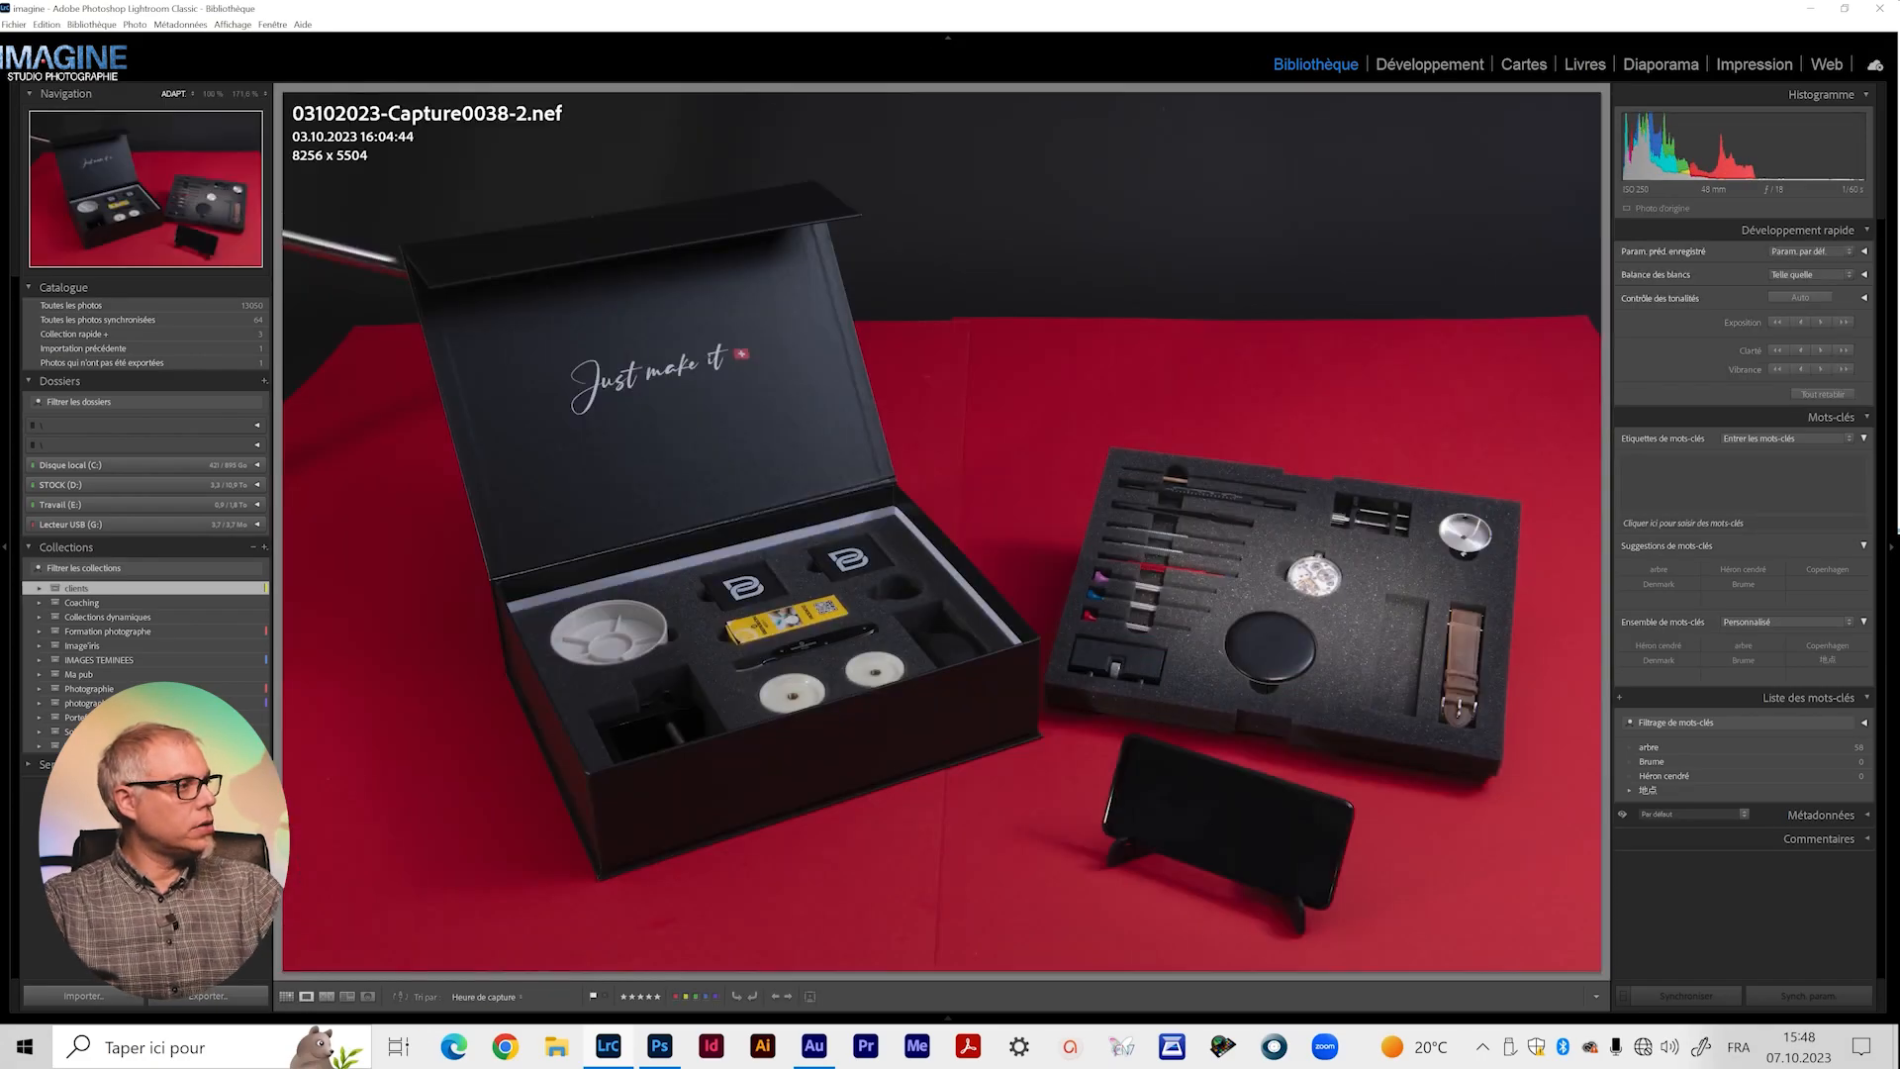
pyautogui.press('Right')
pyautogui.press('Right')
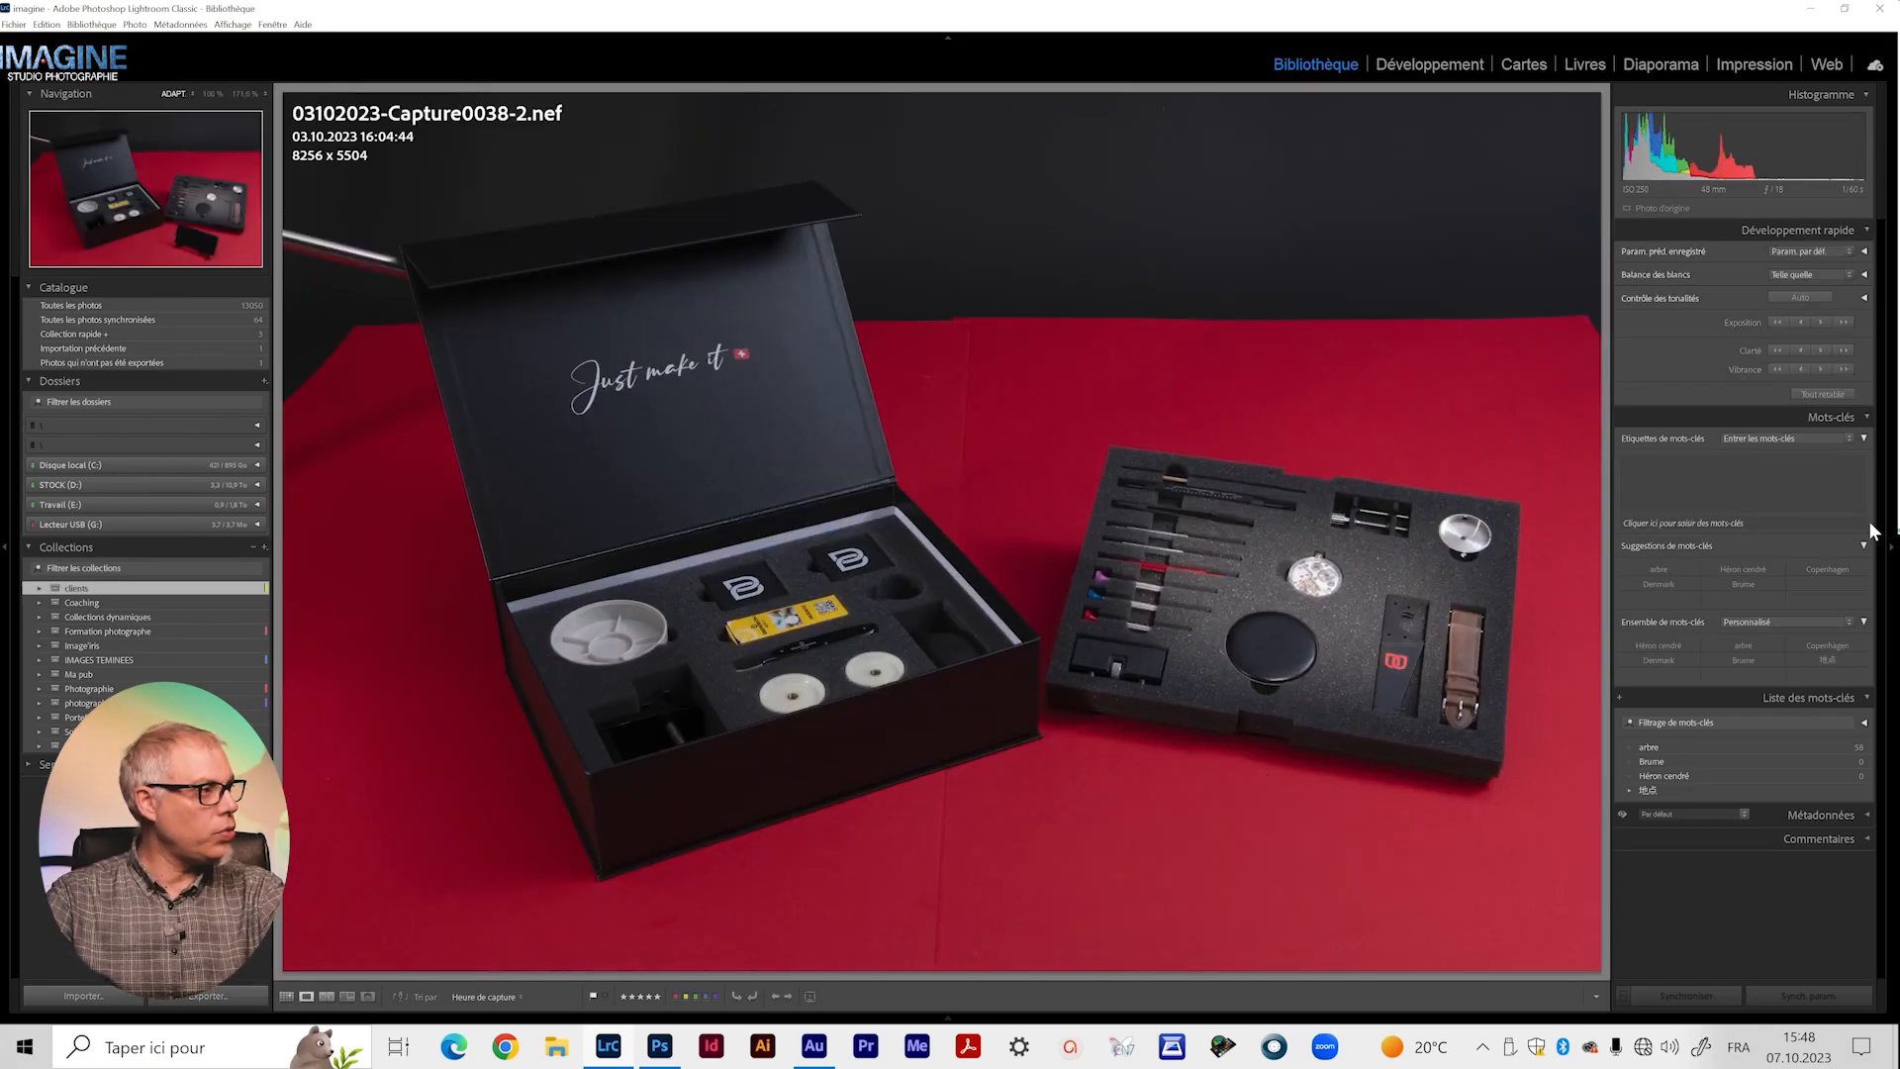
pyautogui.press('Left')
pyautogui.press('Left')
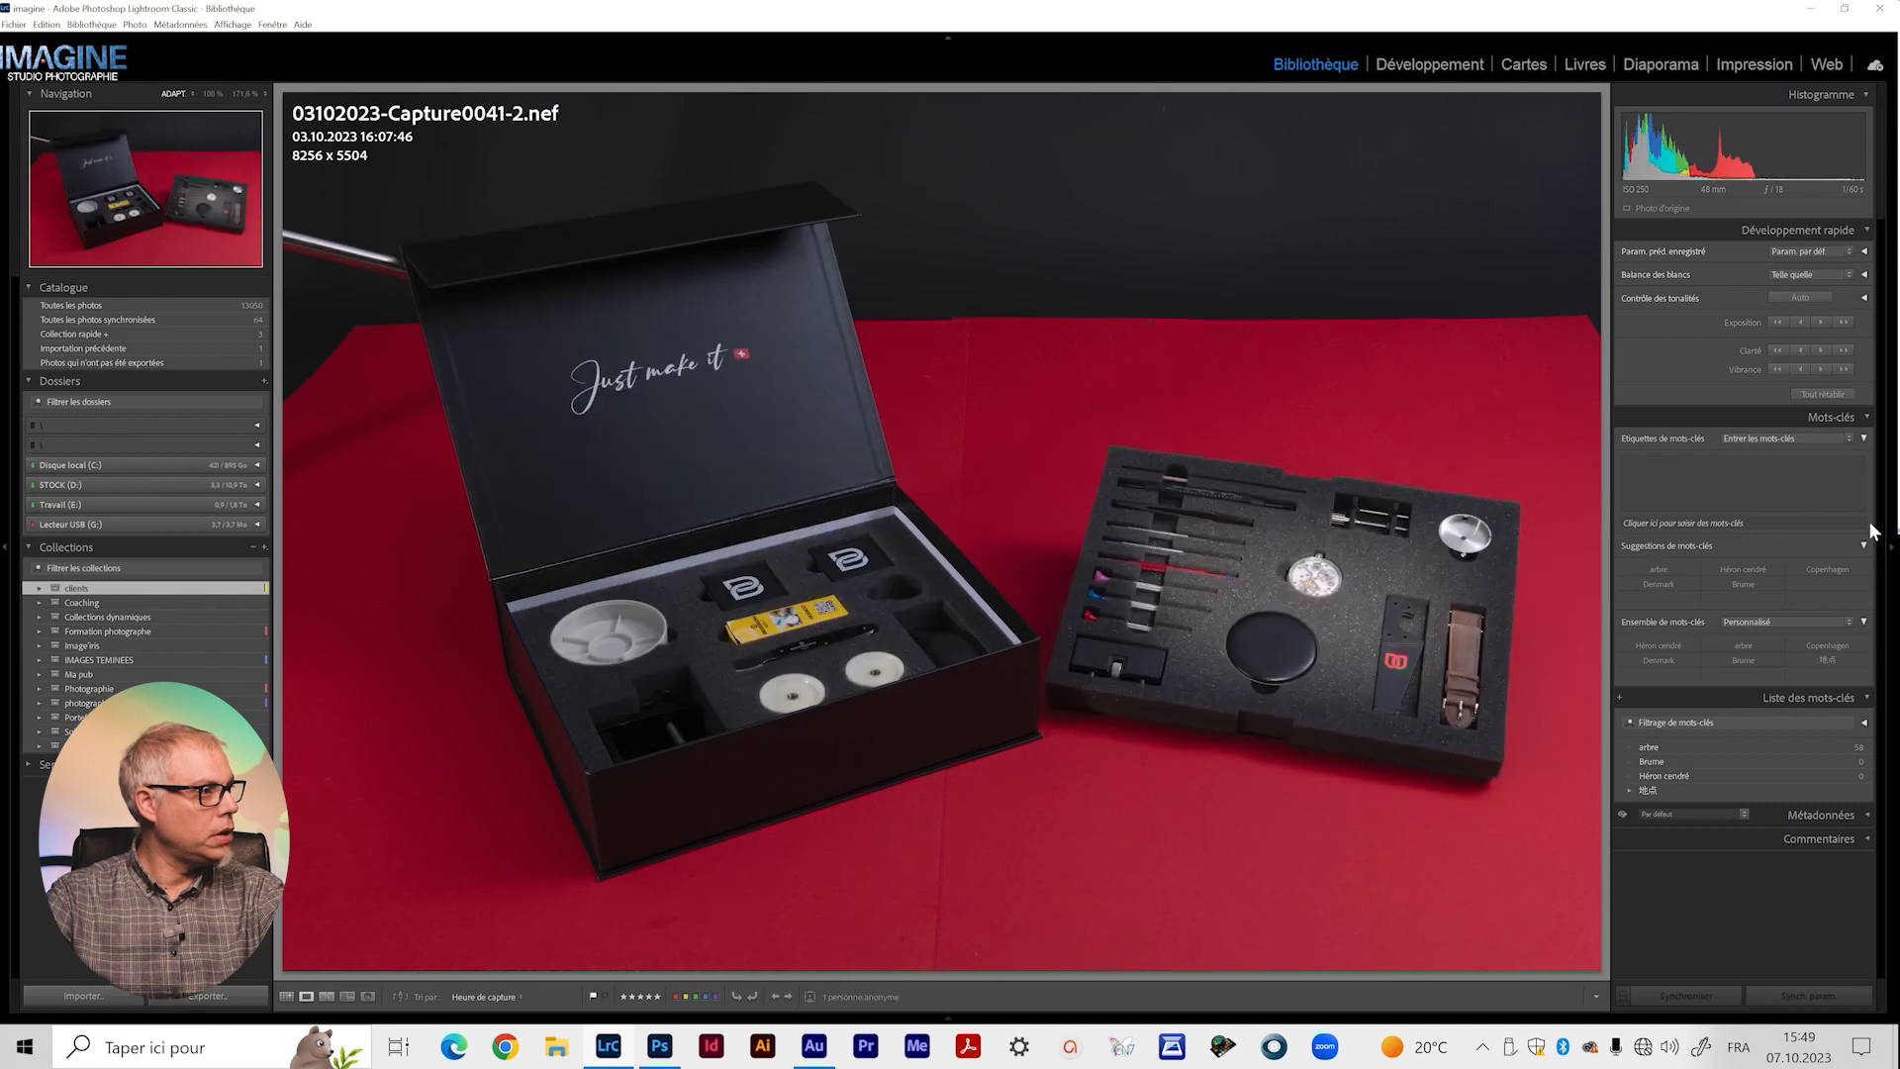
# Open the photo 03102023-Capture0038-2.nef for developing.
pyautogui.press('g')
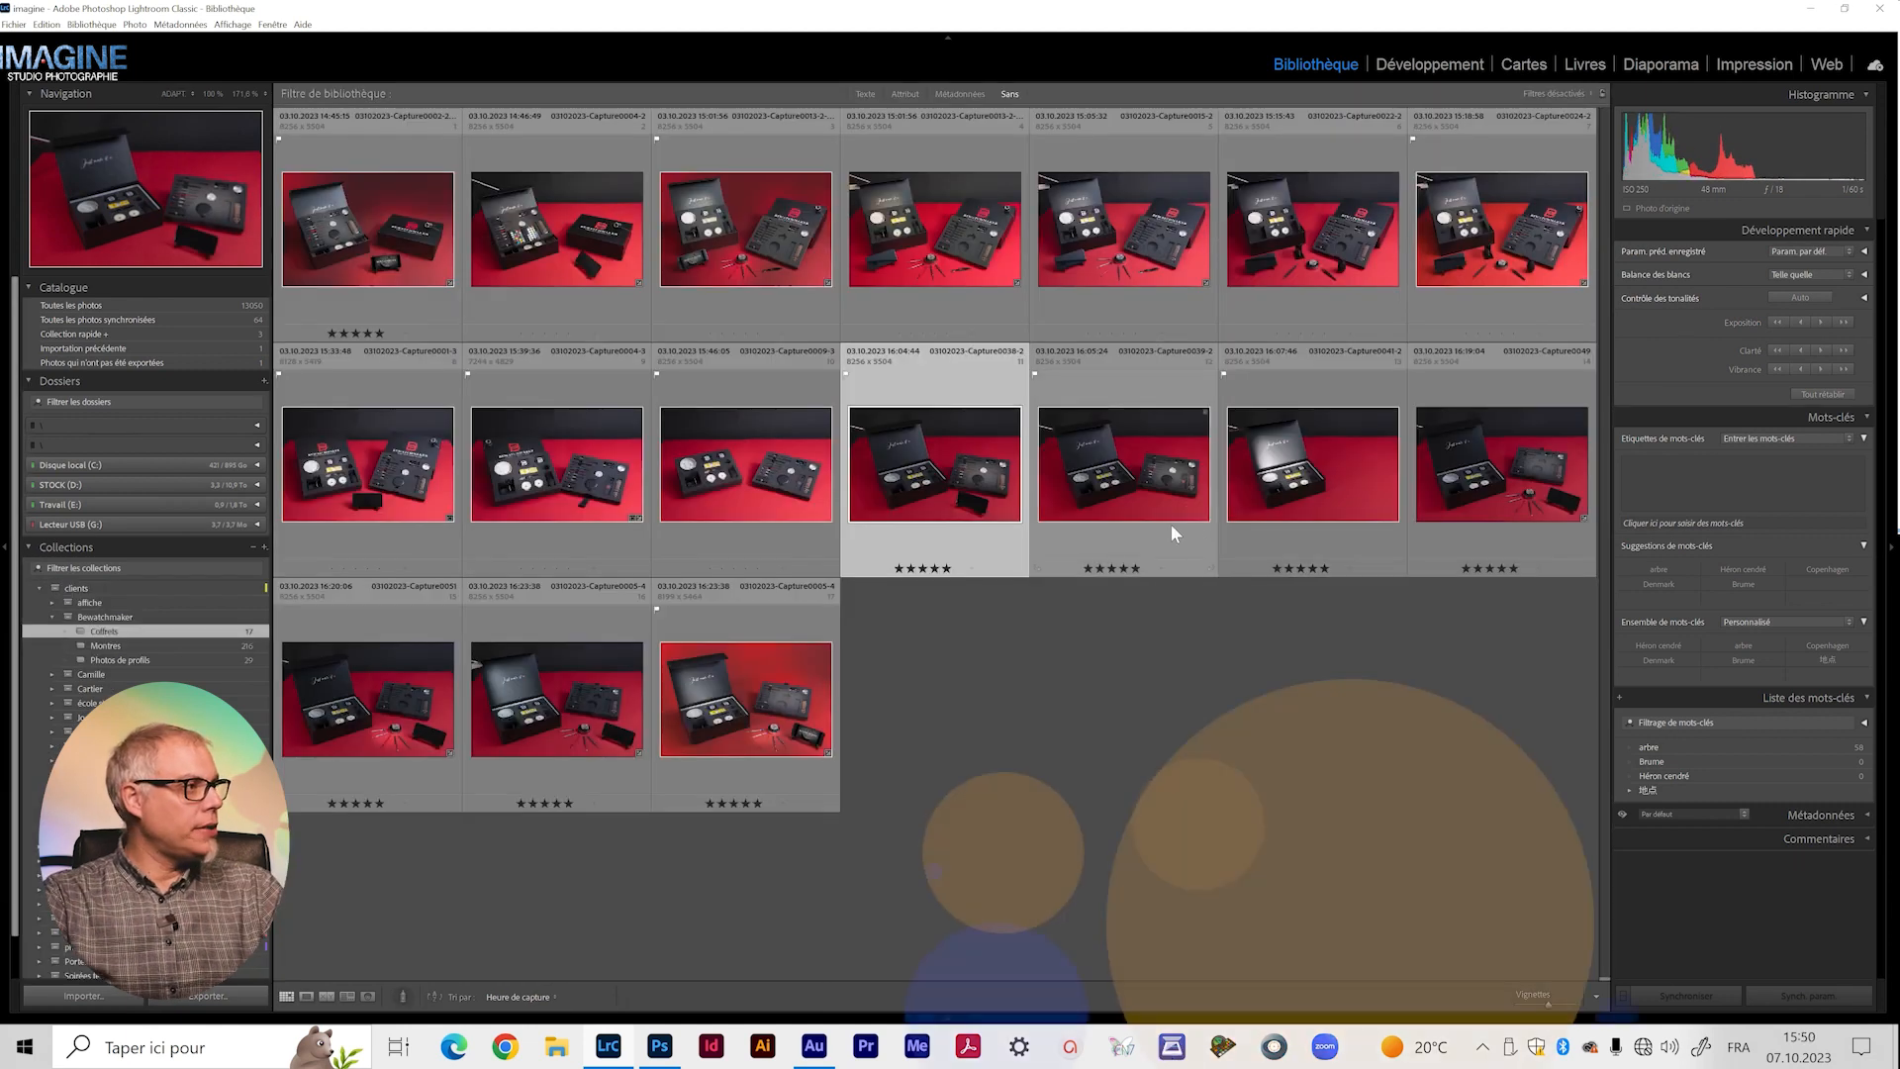
pyautogui.doubleClick(912, 479)
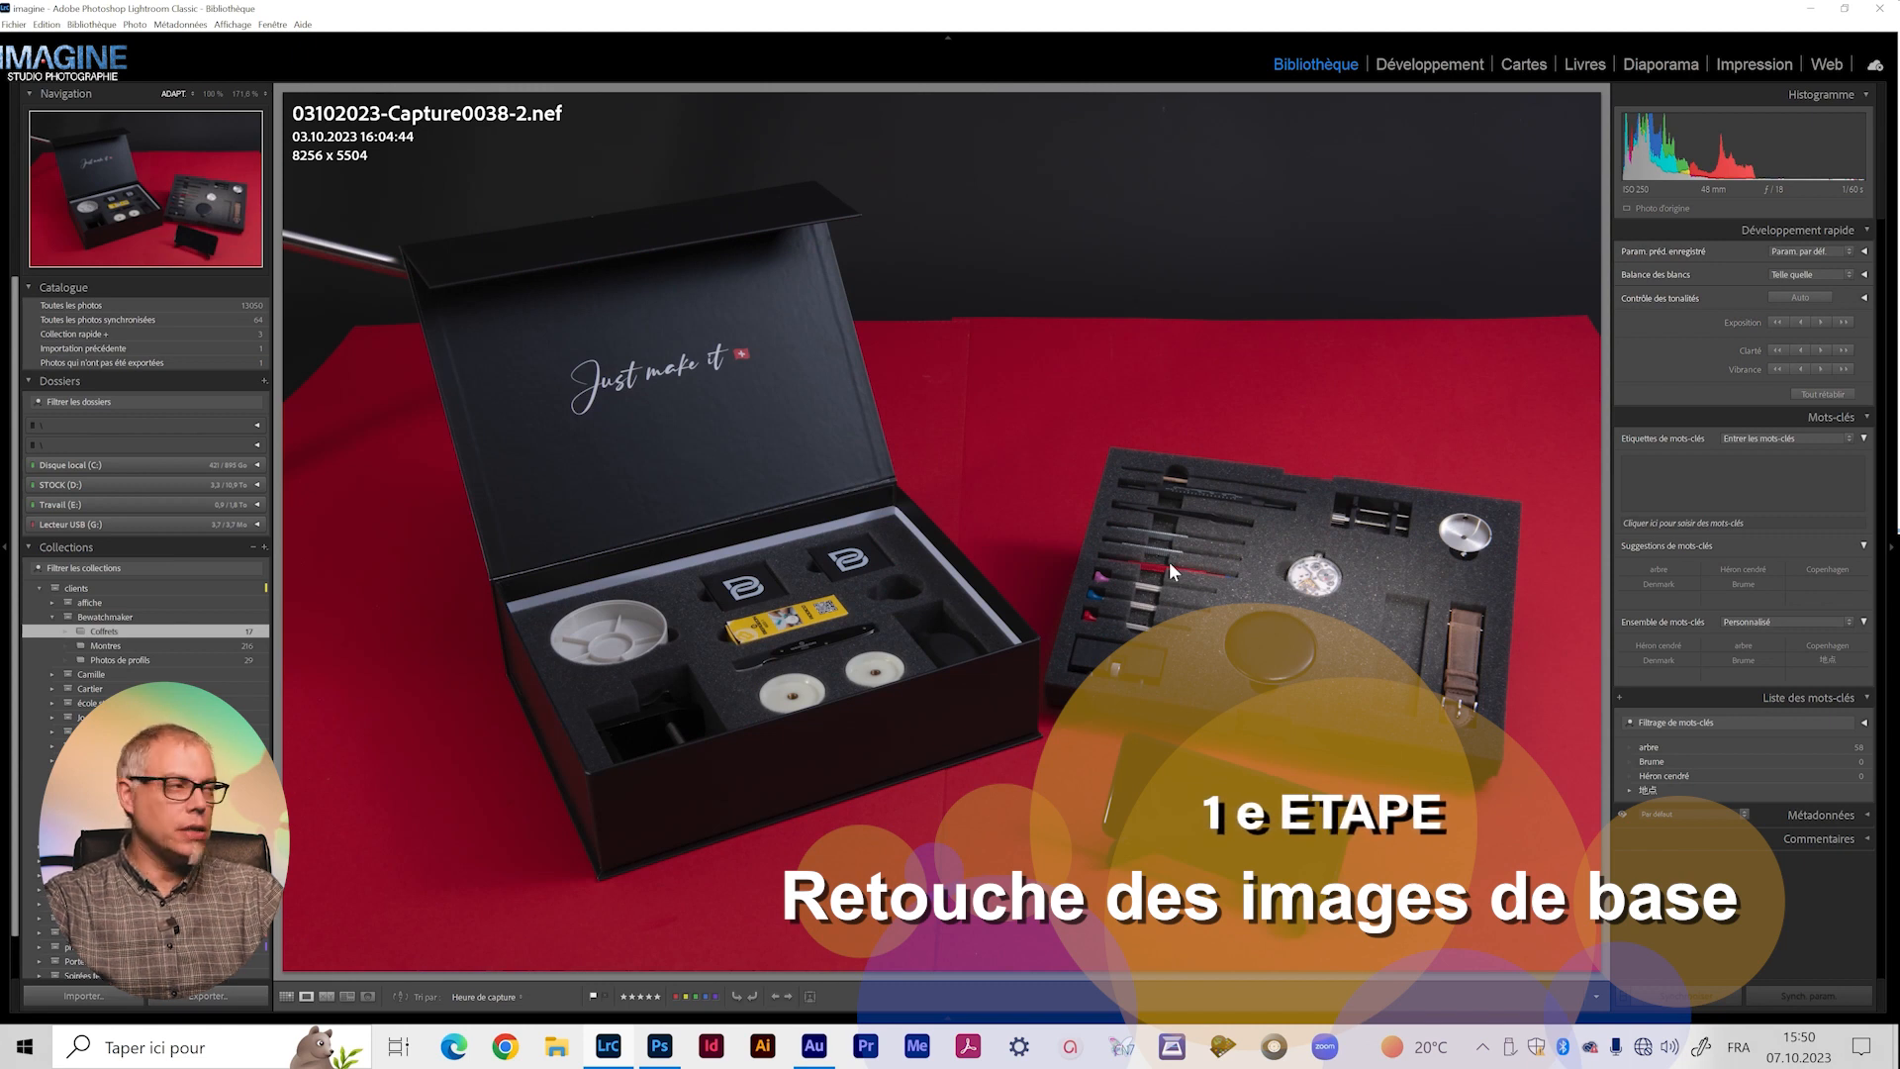
pyautogui.click(1445, 67)
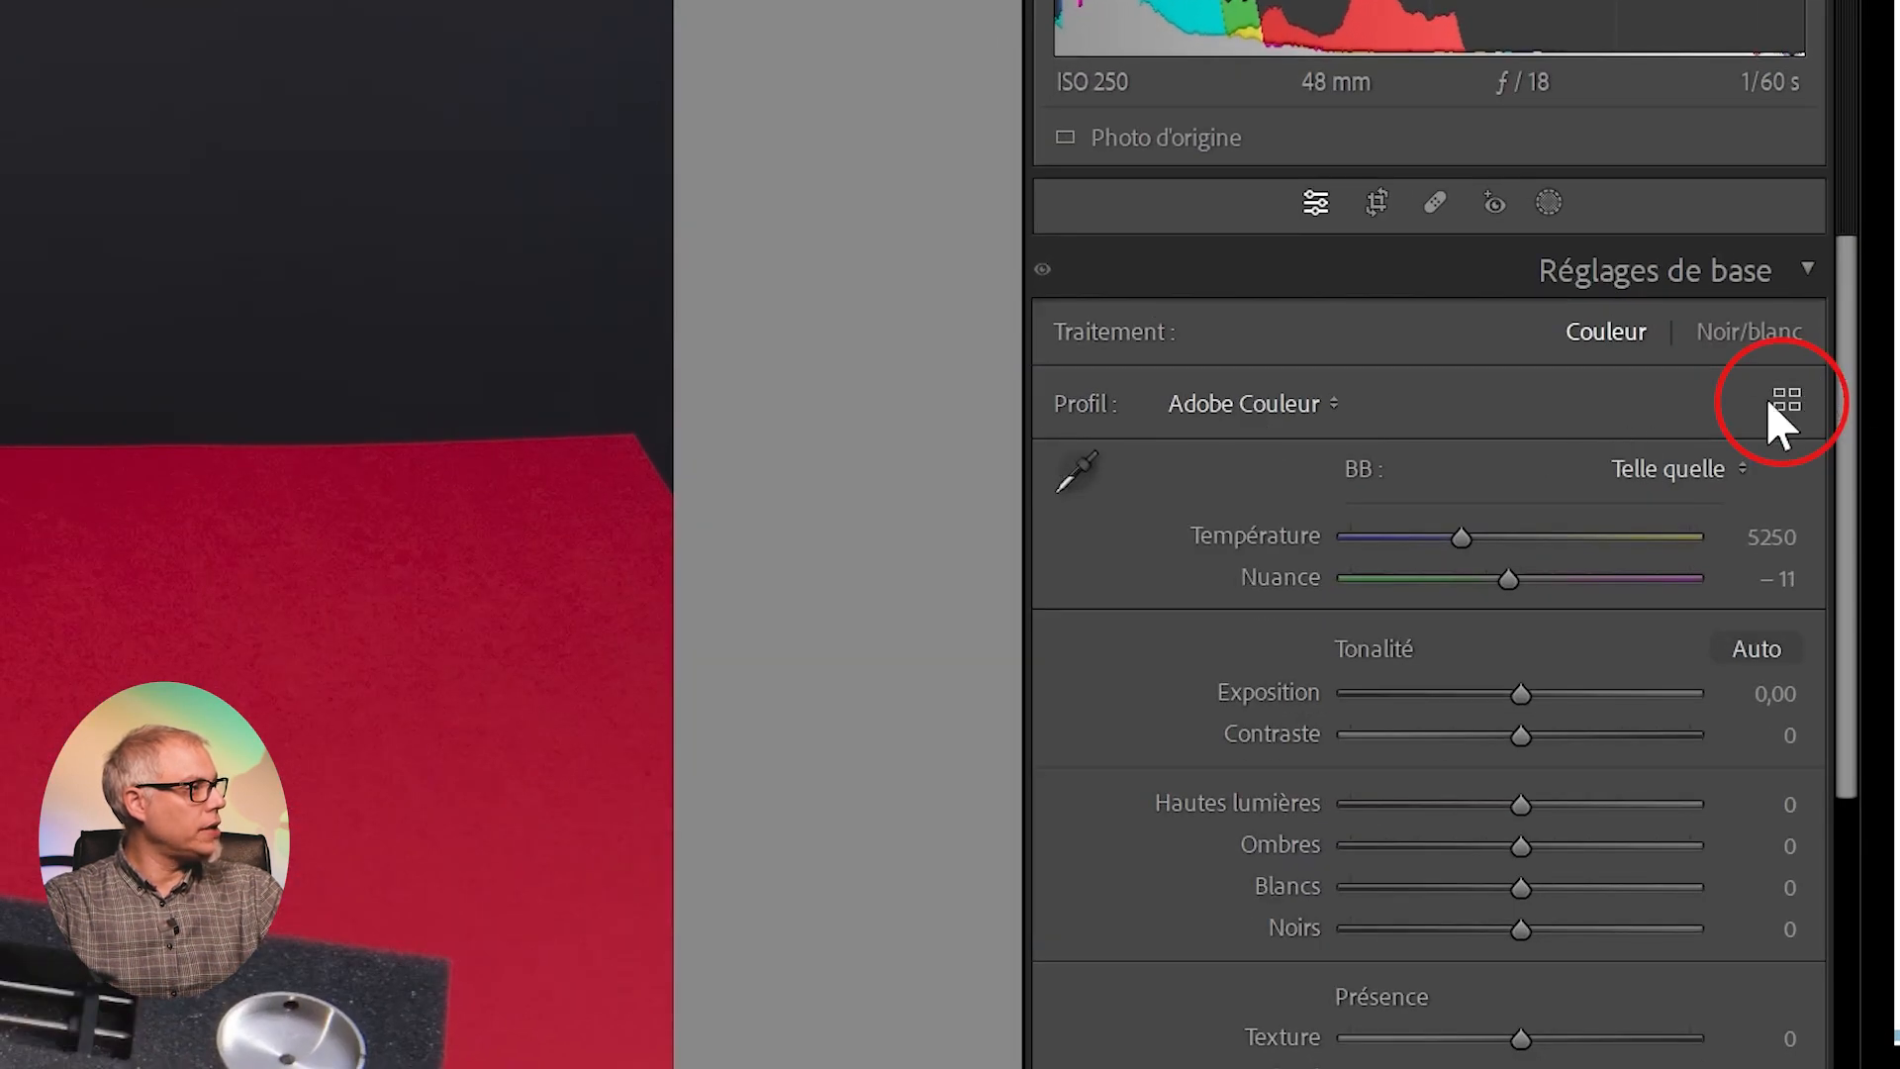
# Apply the custom camera profile Nikon D850_coffret_brwatch to the photo.
pyautogui.click(1791, 400)
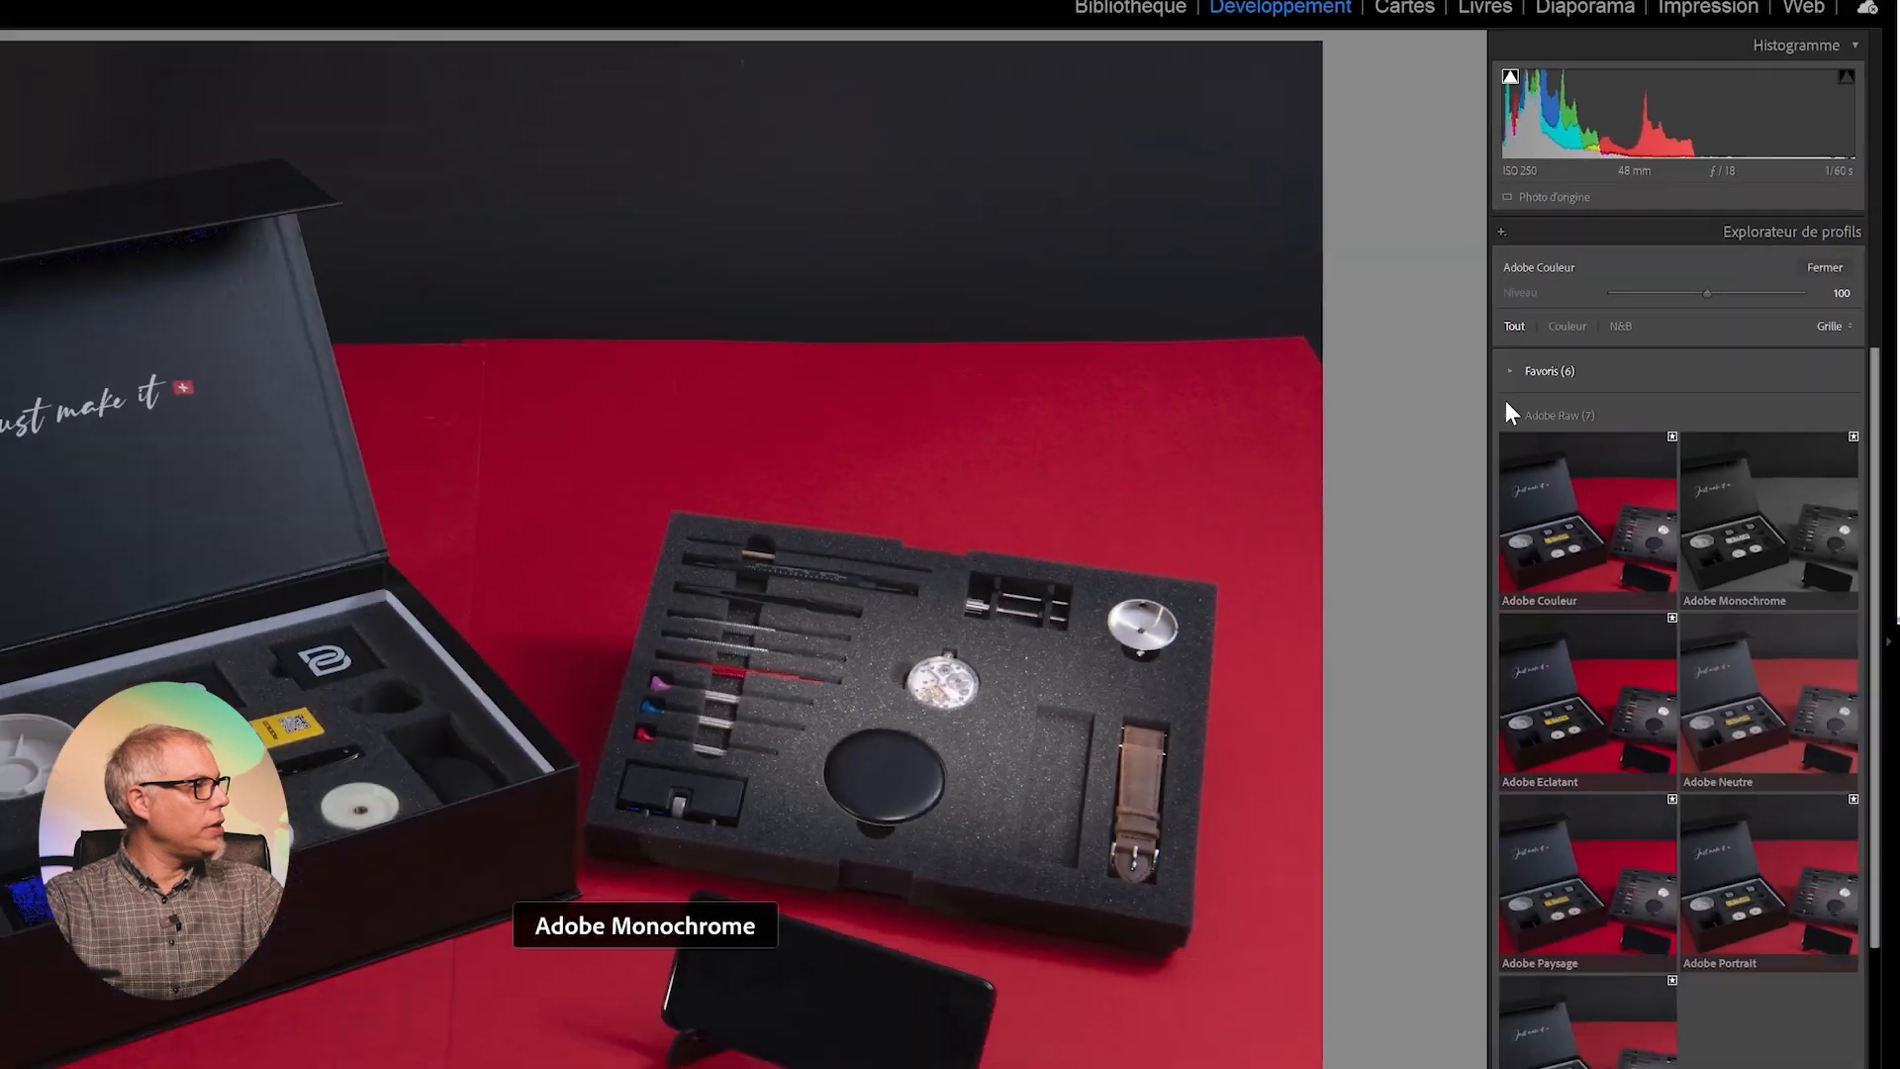
pyautogui.click(1606, 376)
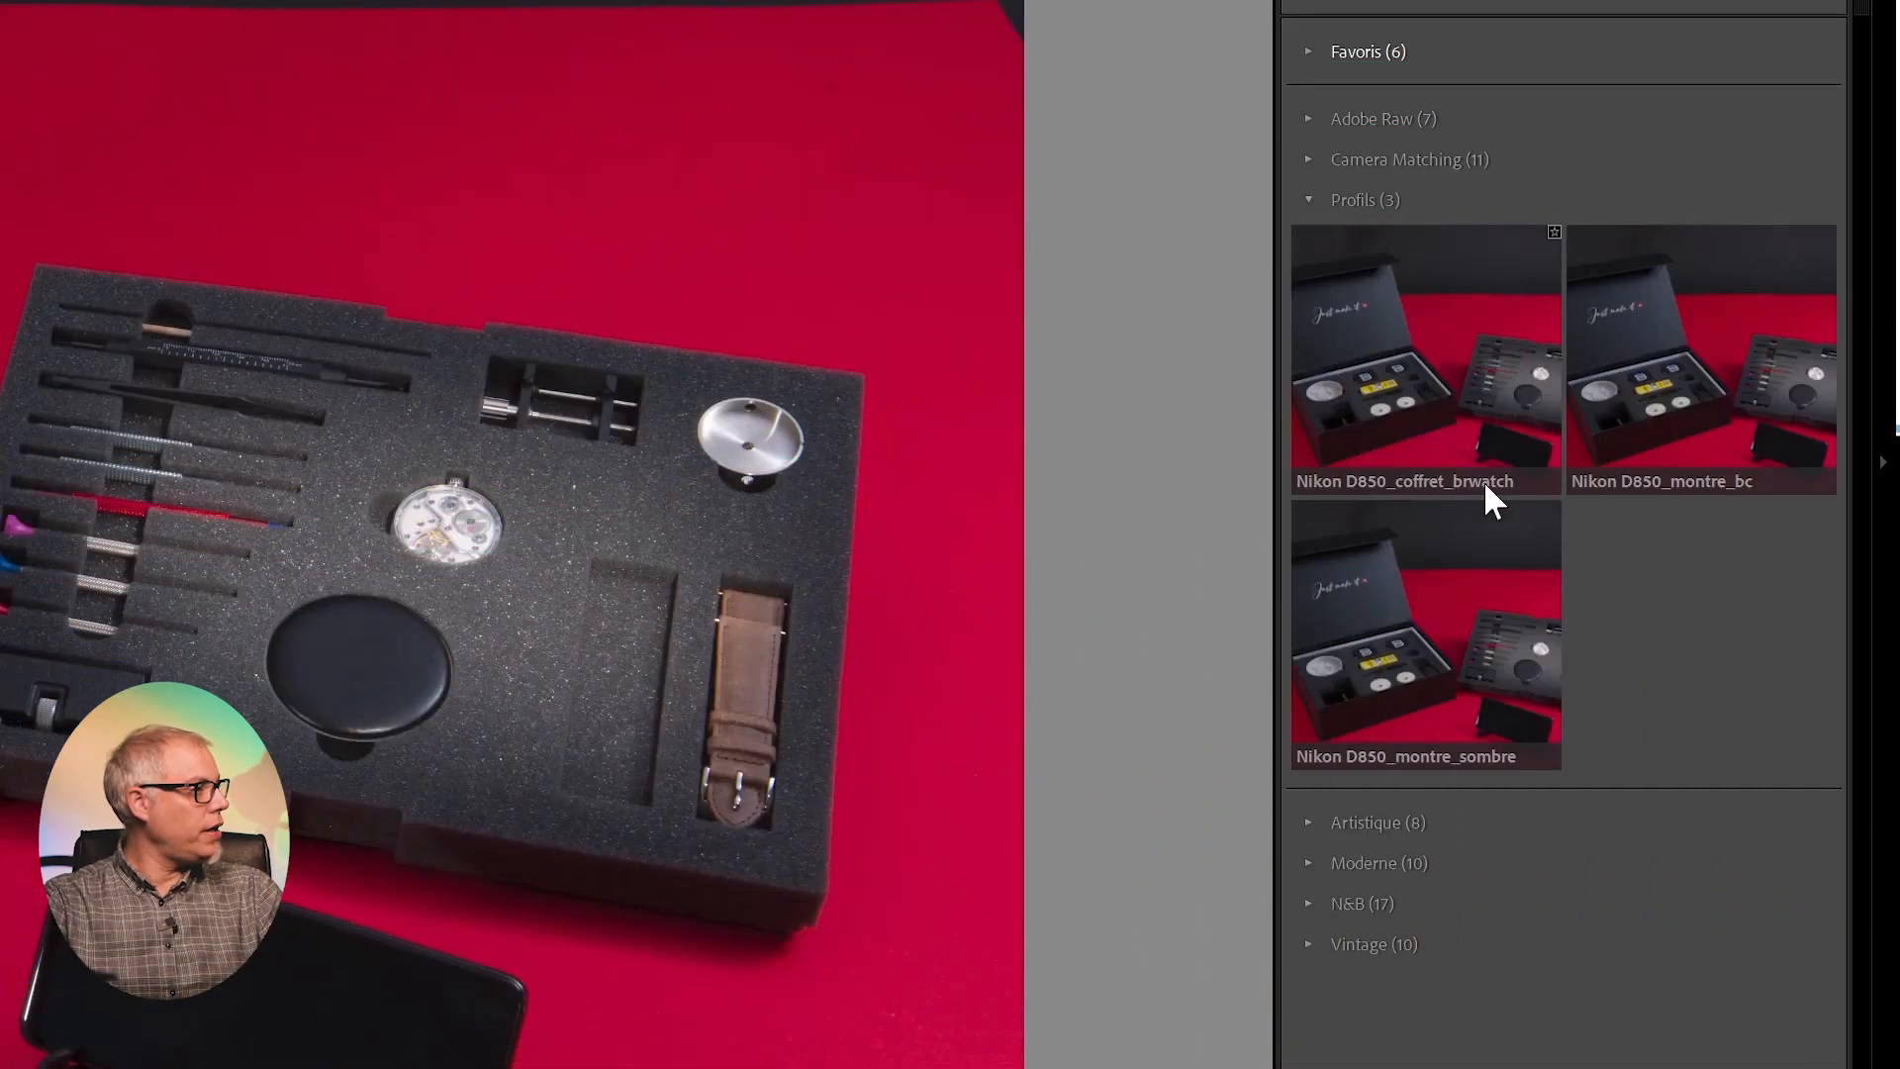
pyautogui.click(1429, 358)
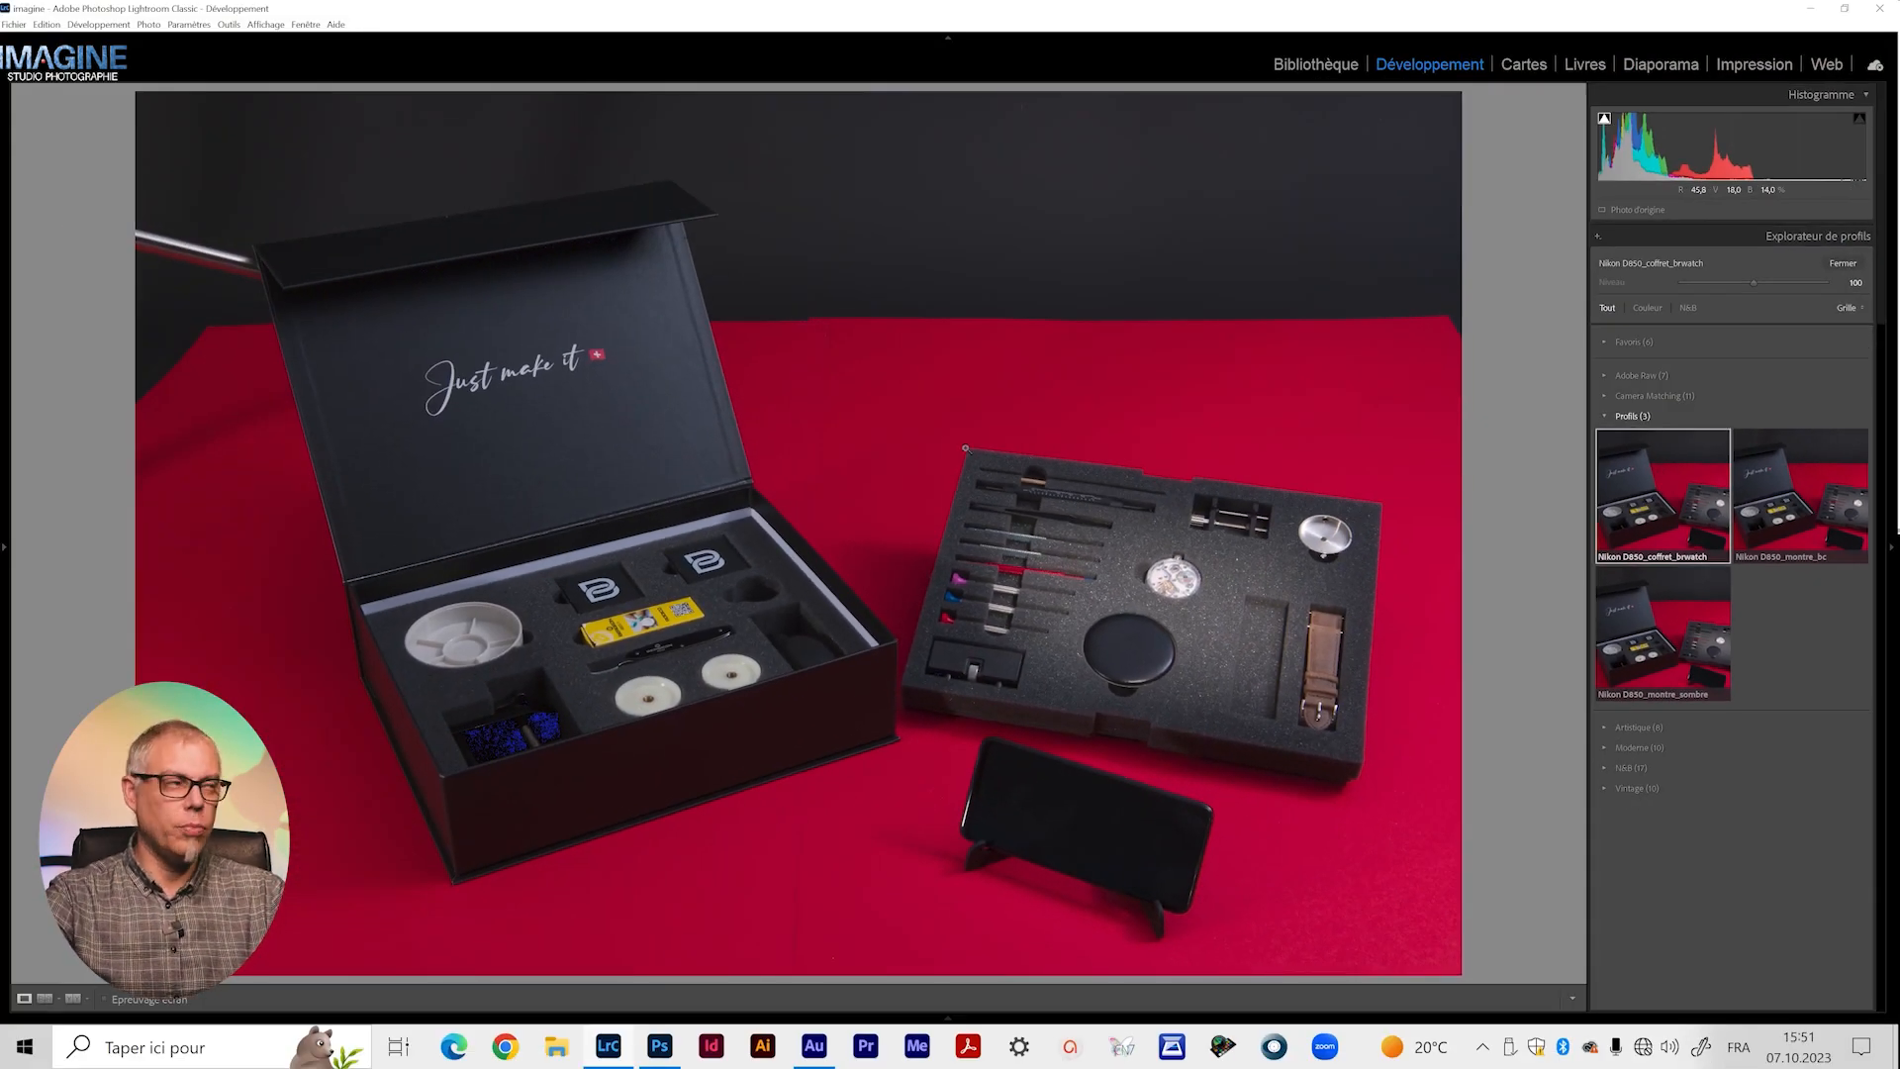
pyautogui.click(1843, 265)
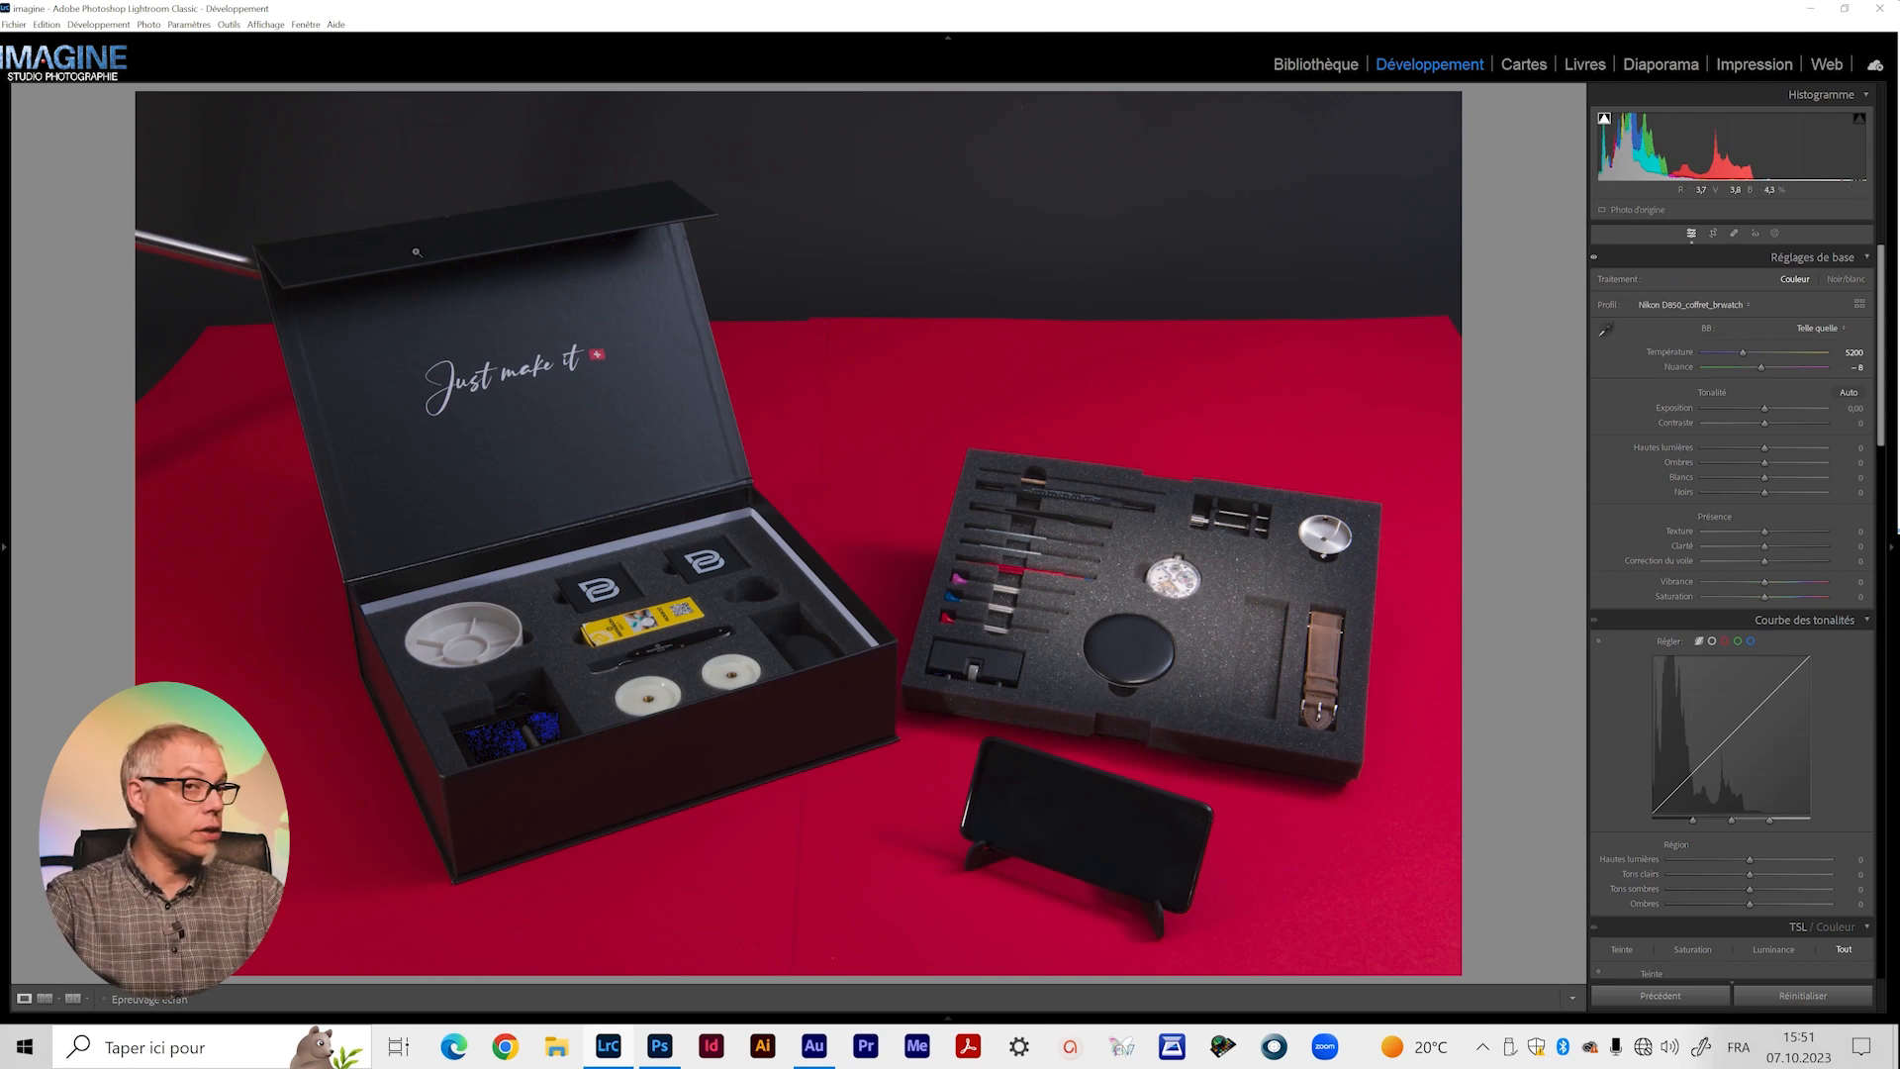
# Set the red primary hue to +8 in the photo's calibration settings.
pyautogui.scroll(-15, 1837, 384)
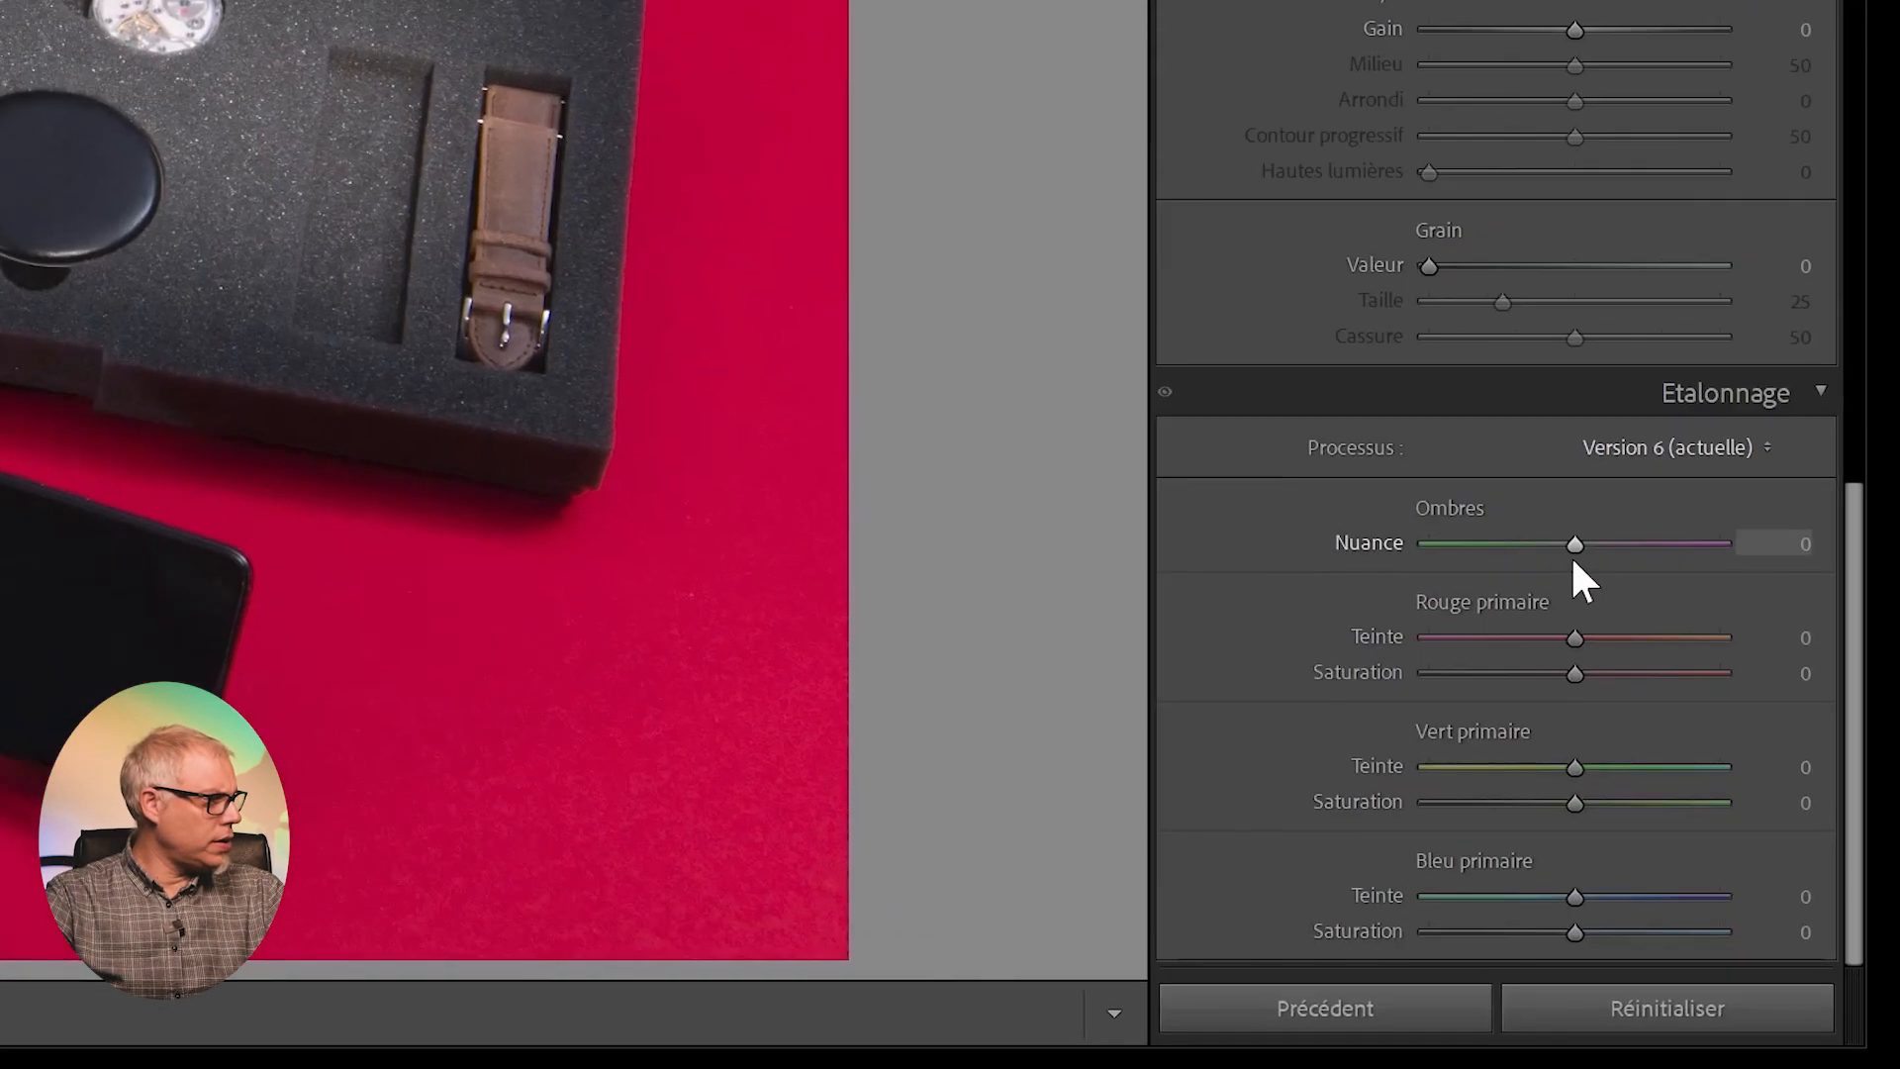
pyautogui.moveTo(1583, 638); pyautogui.dragTo(1595, 638)
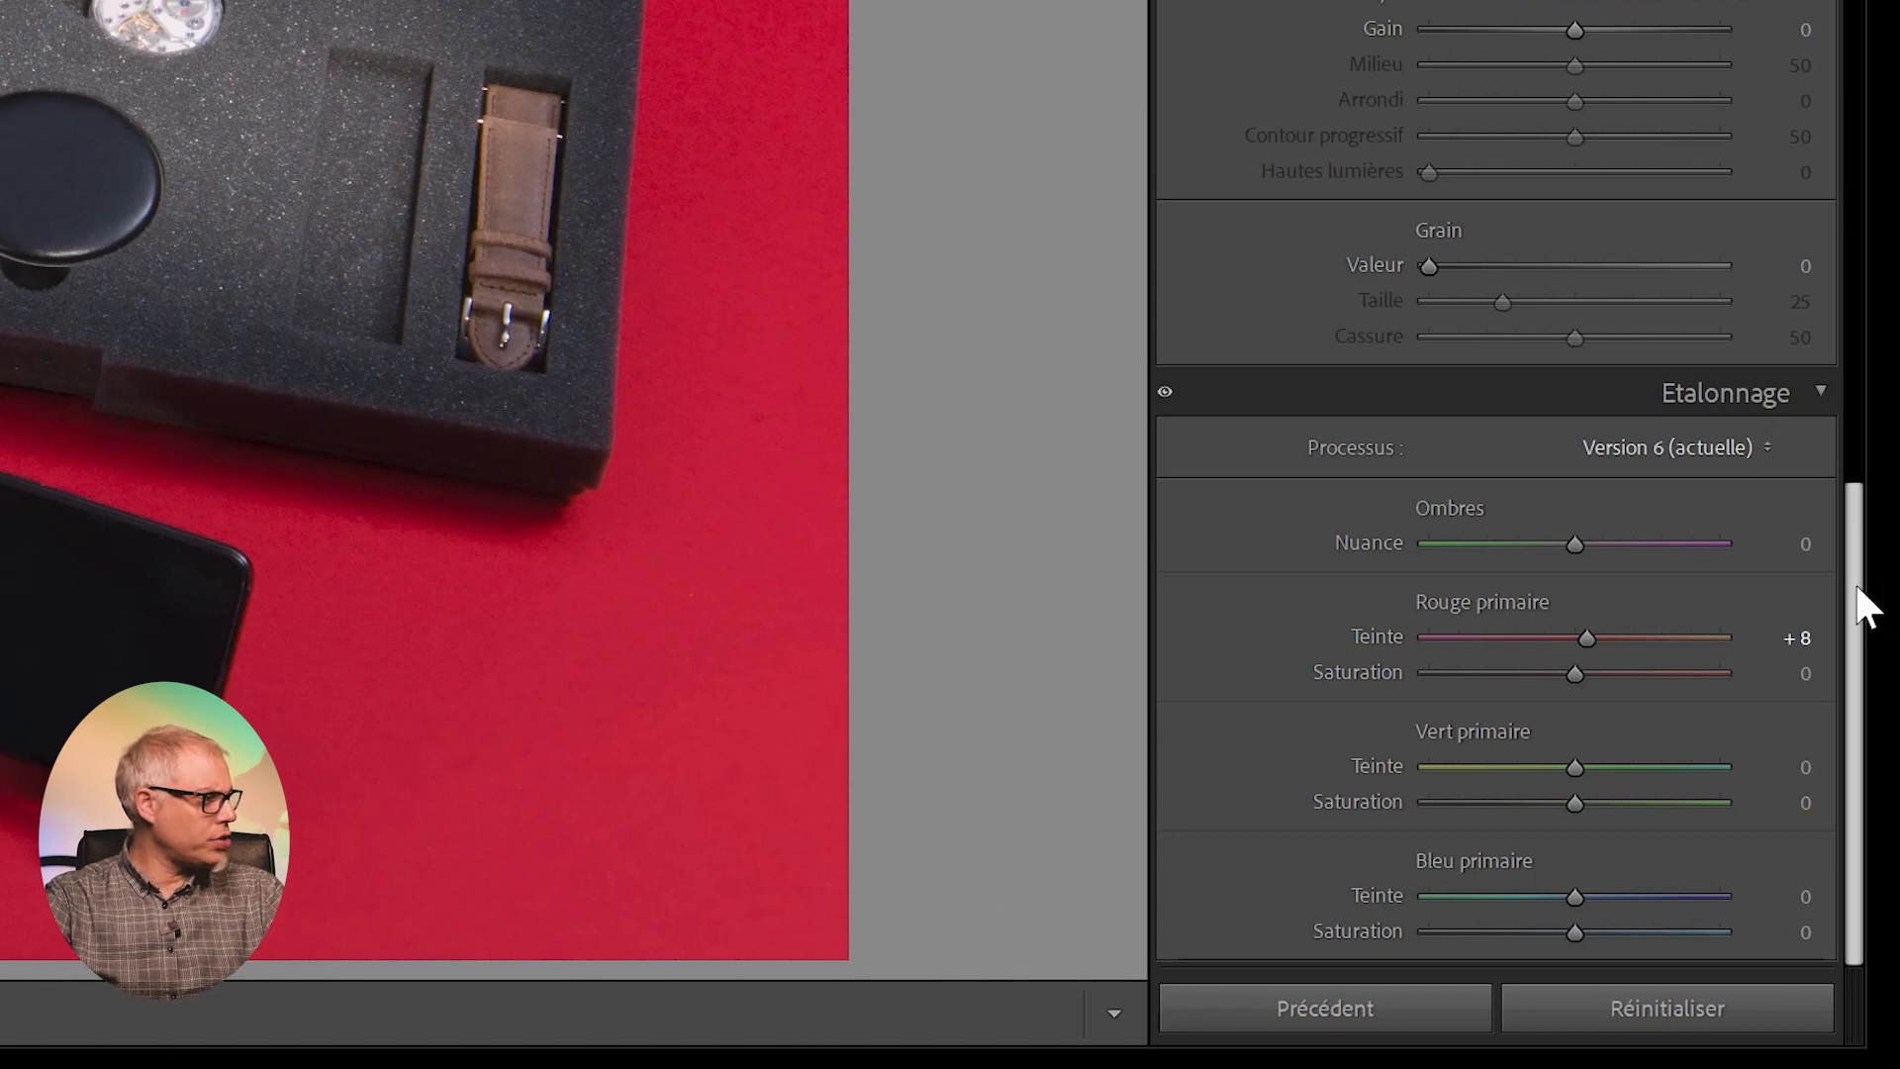
# Sharpen the photo with an amount of 74, a radius of 0.7 and masking of 18, checking detail on the tool tray.
pyautogui.moveTo(1852, 603); pyautogui.dragTo(1852, 187)
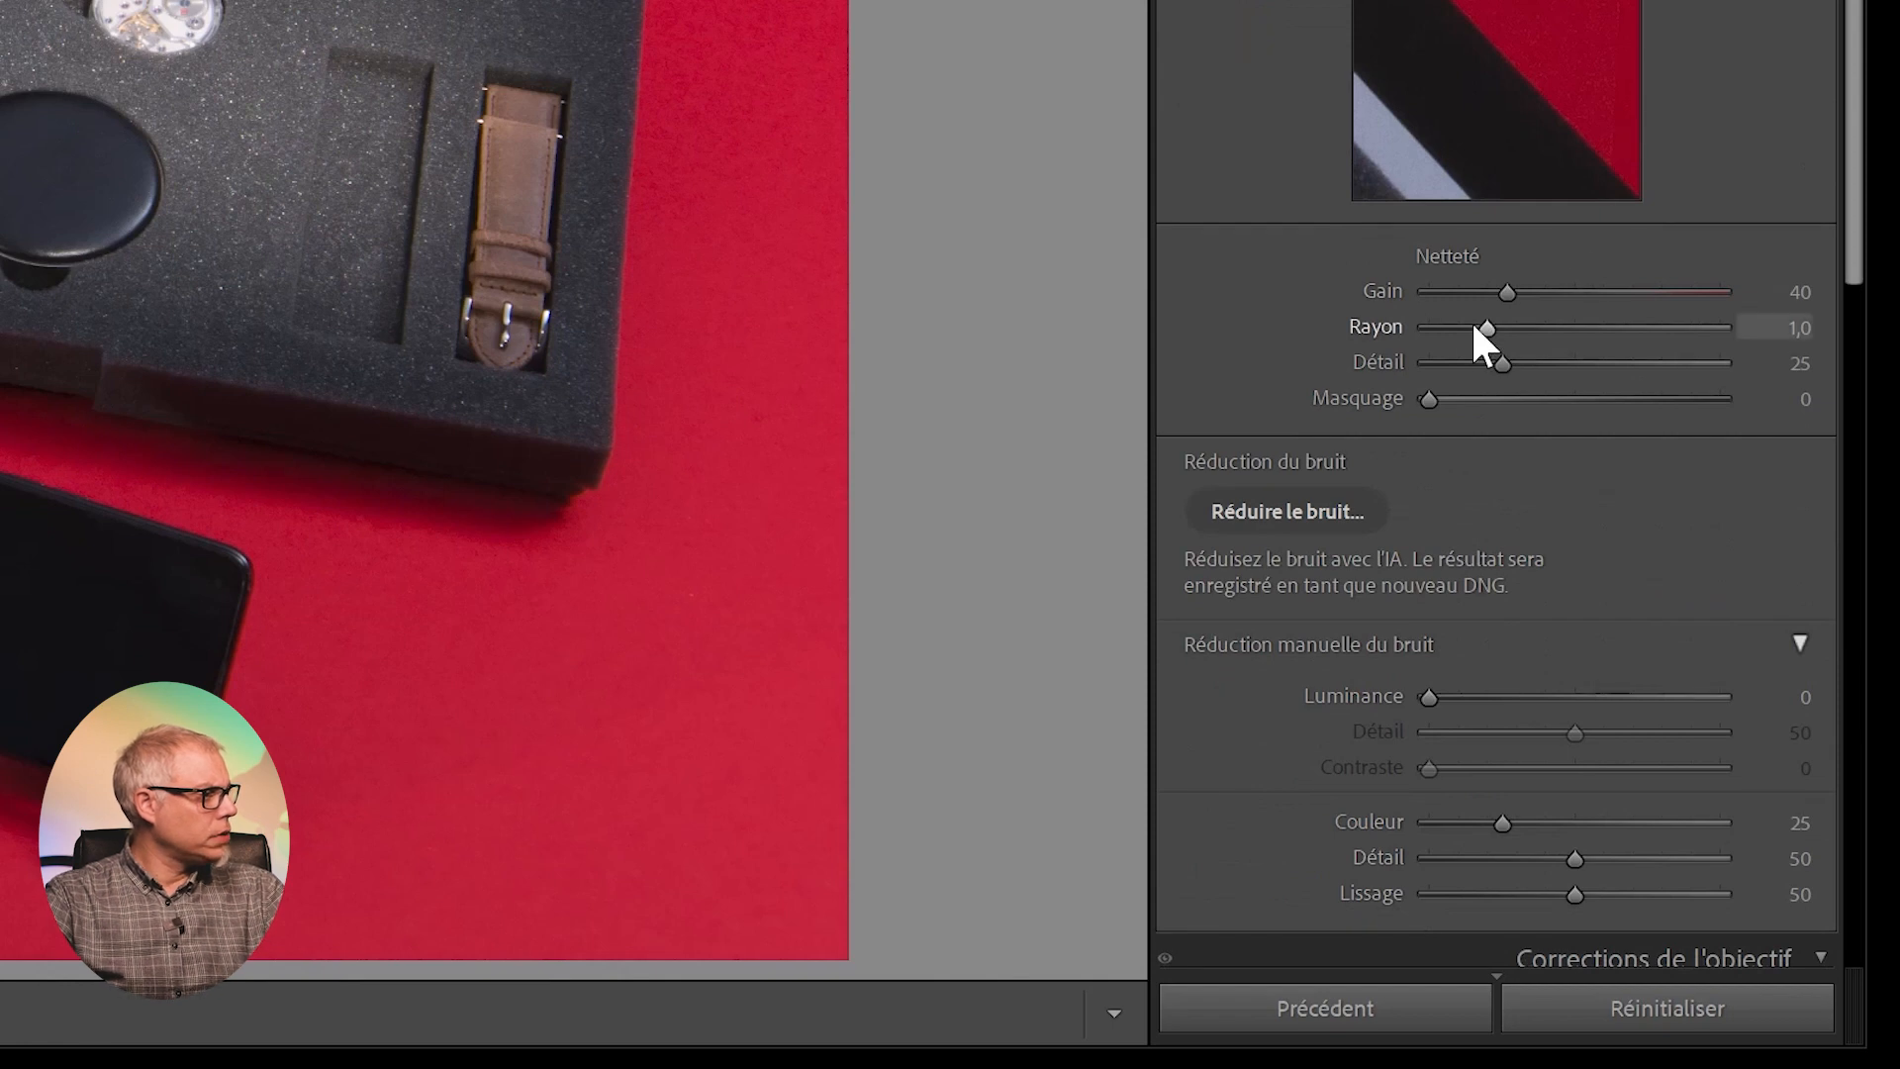
pyautogui.click(204, 270)
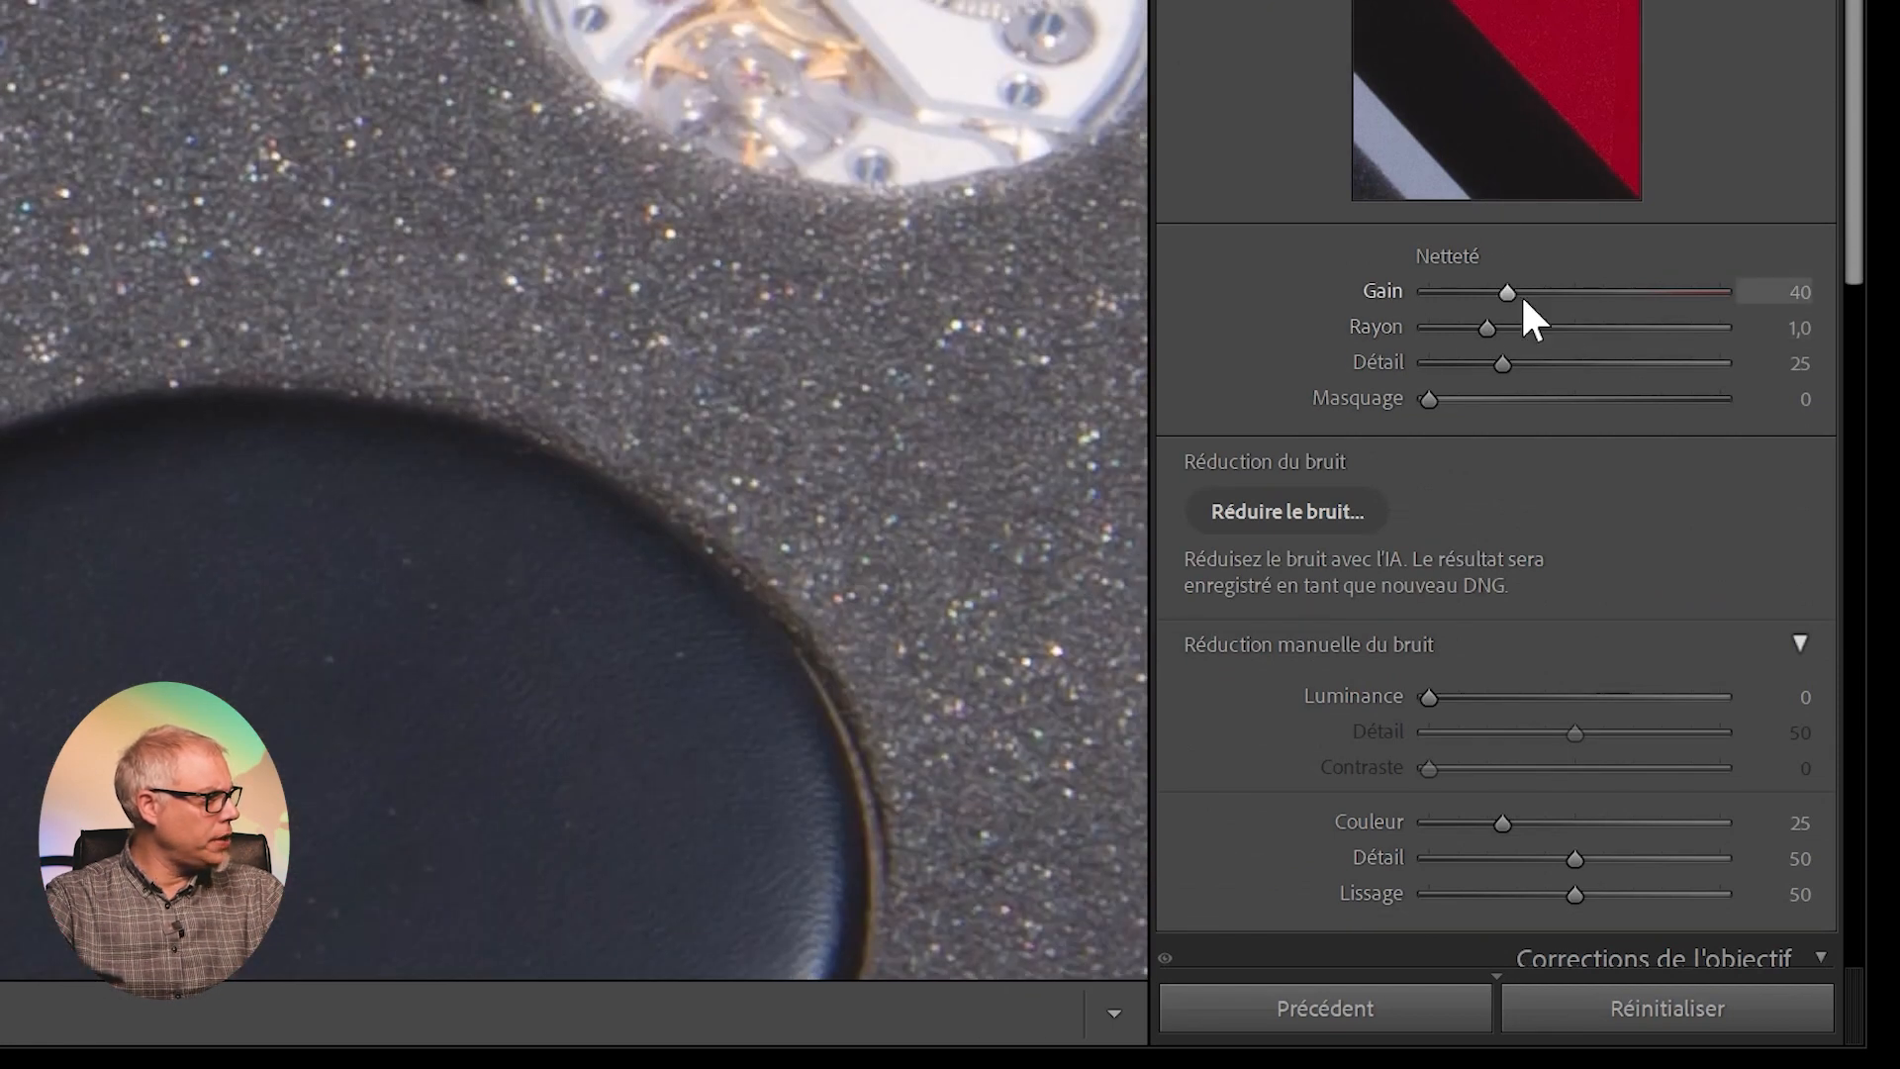
pyautogui.moveTo(1522, 294); pyautogui.dragTo(1571, 294)
pyautogui.click(1453, 327)
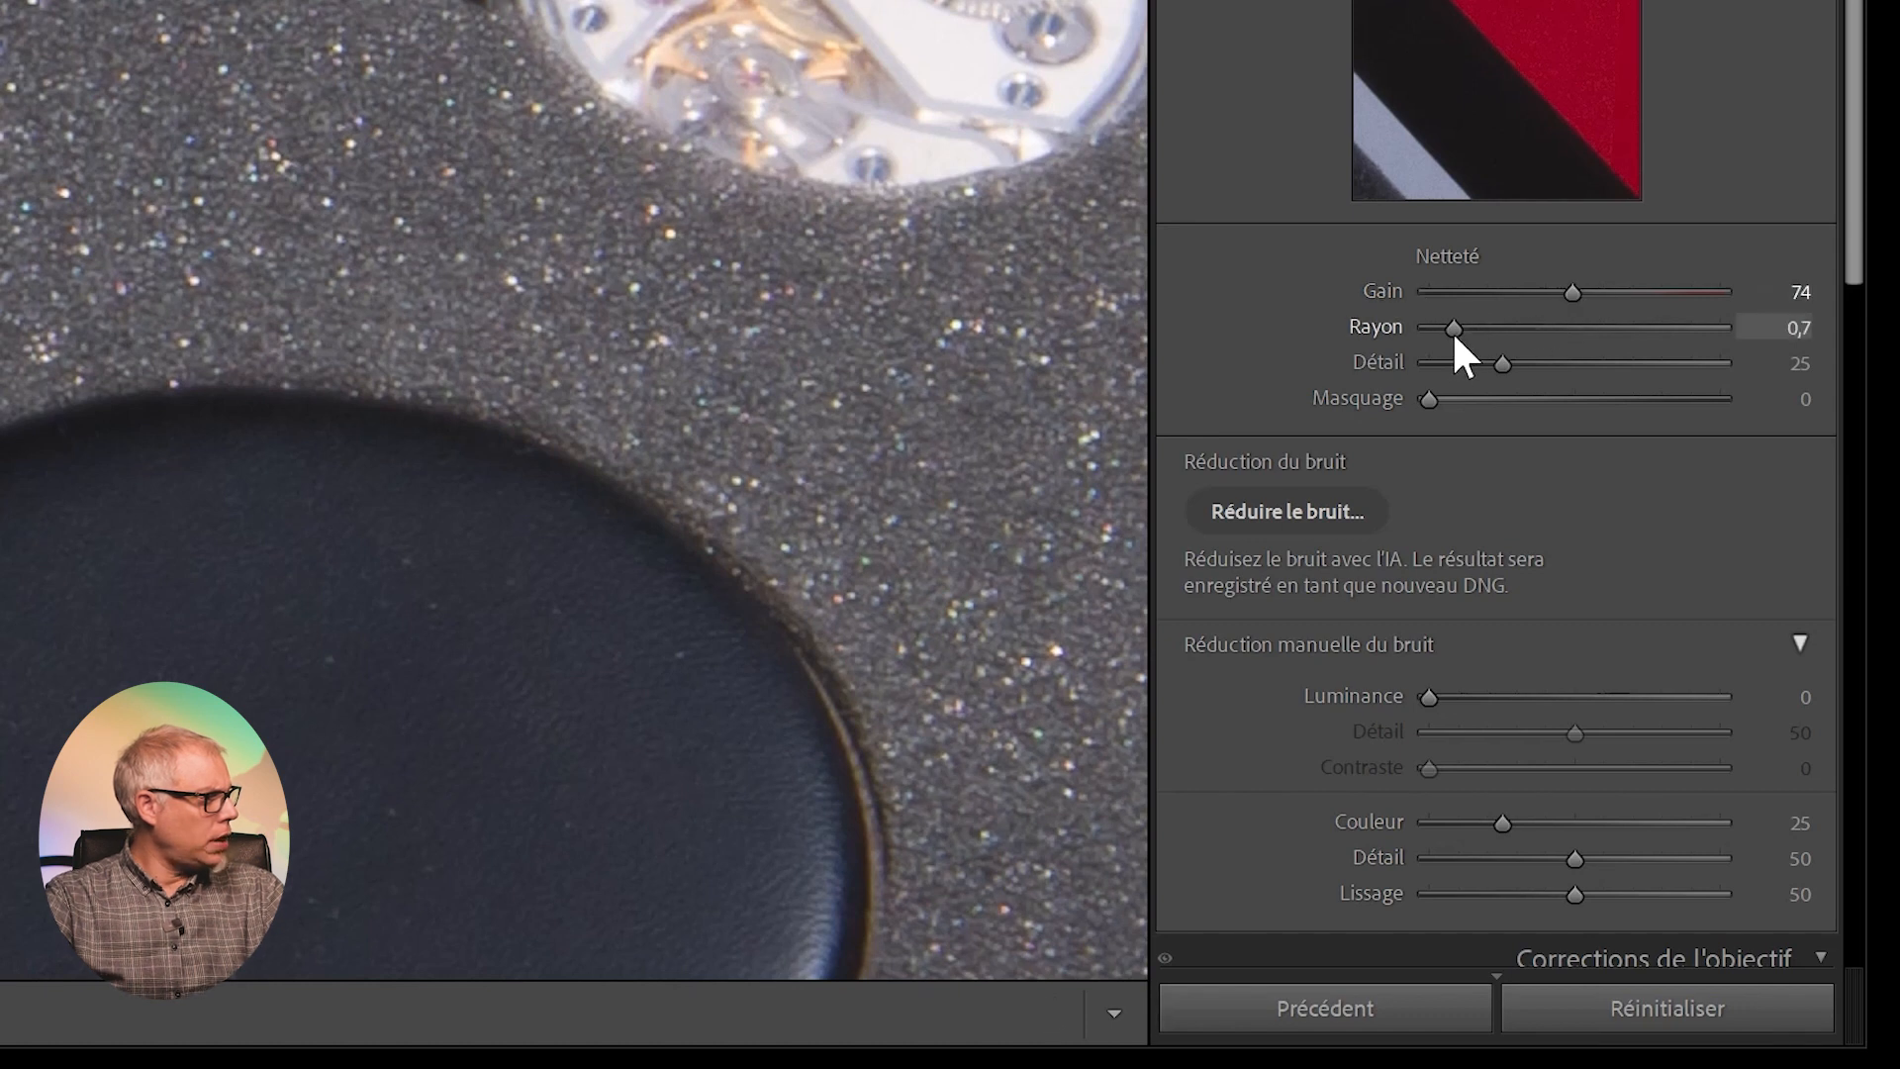
pyautogui.moveTo(395, 197); pyautogui.dragTo(1128, 535)
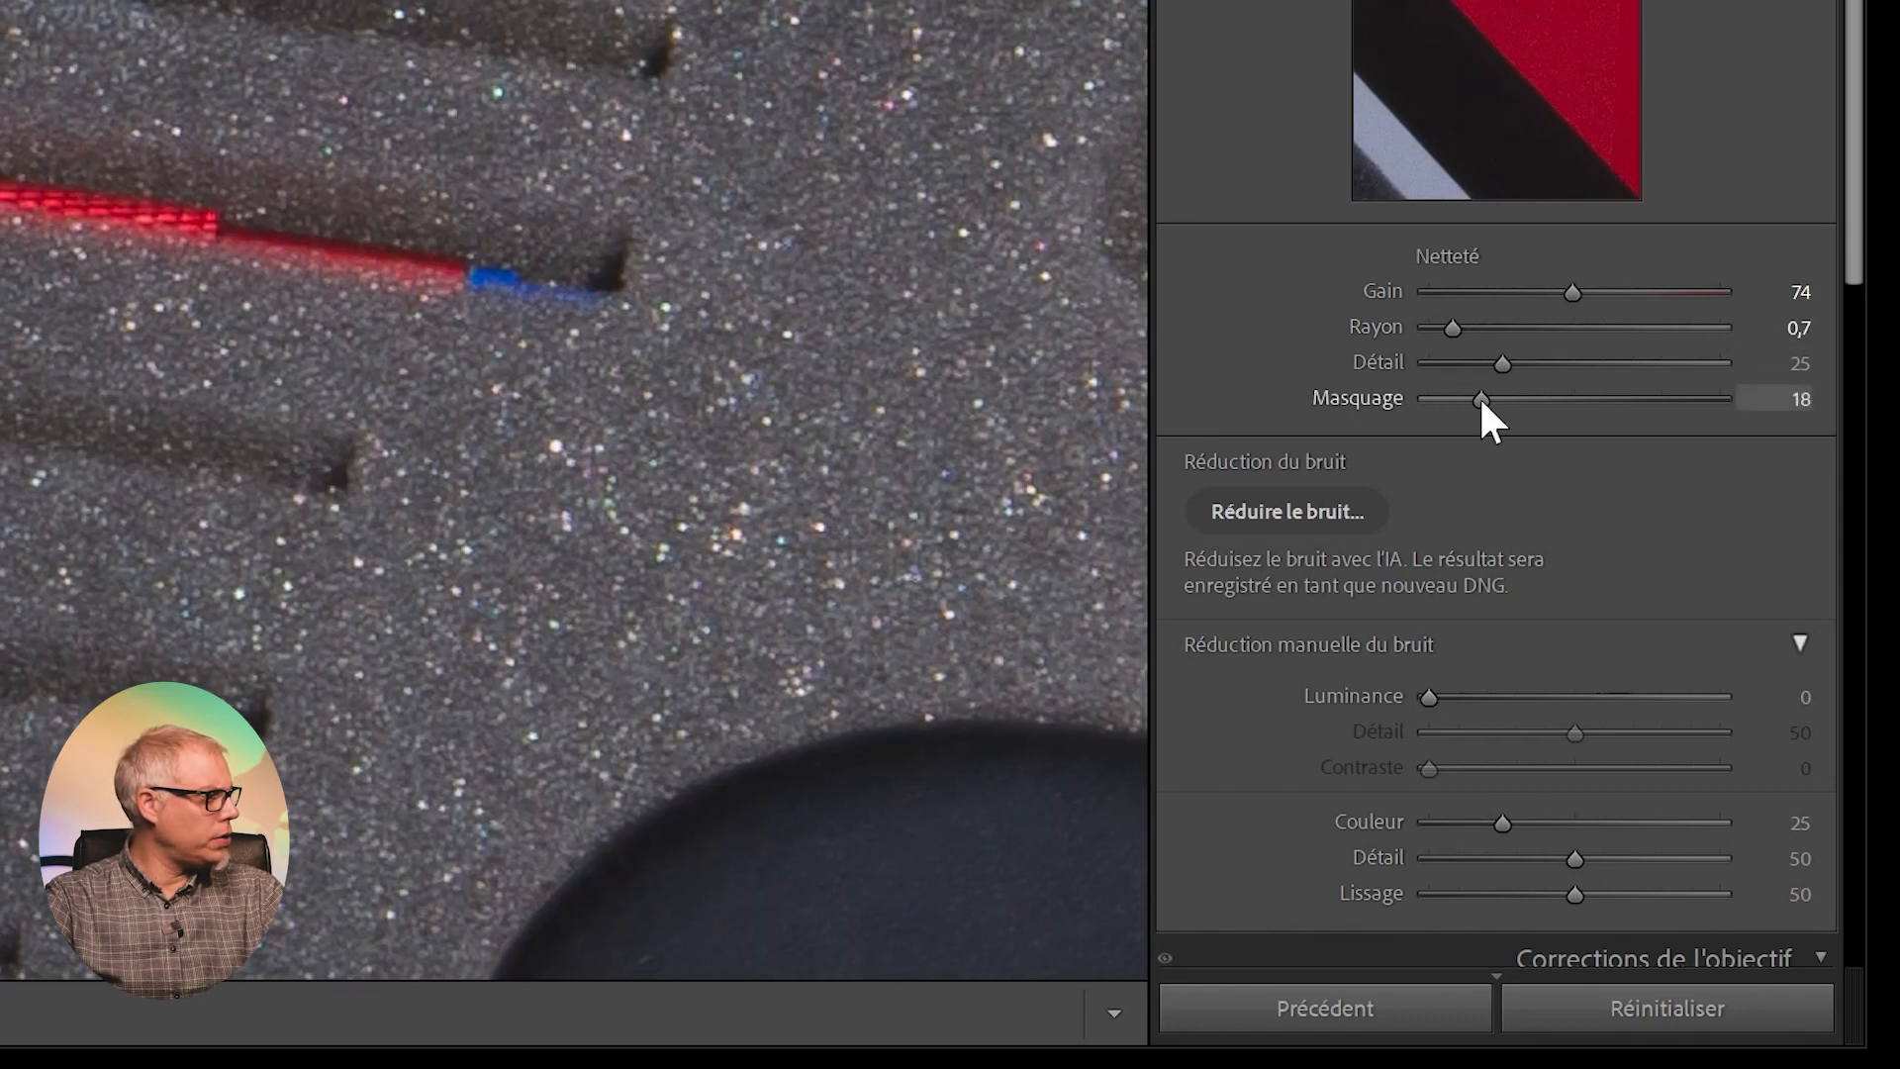
# Set the photo's Blacks to +28, Texture to +12 and Shadows to +31.
pyautogui.scroll(15, 1778, 4)
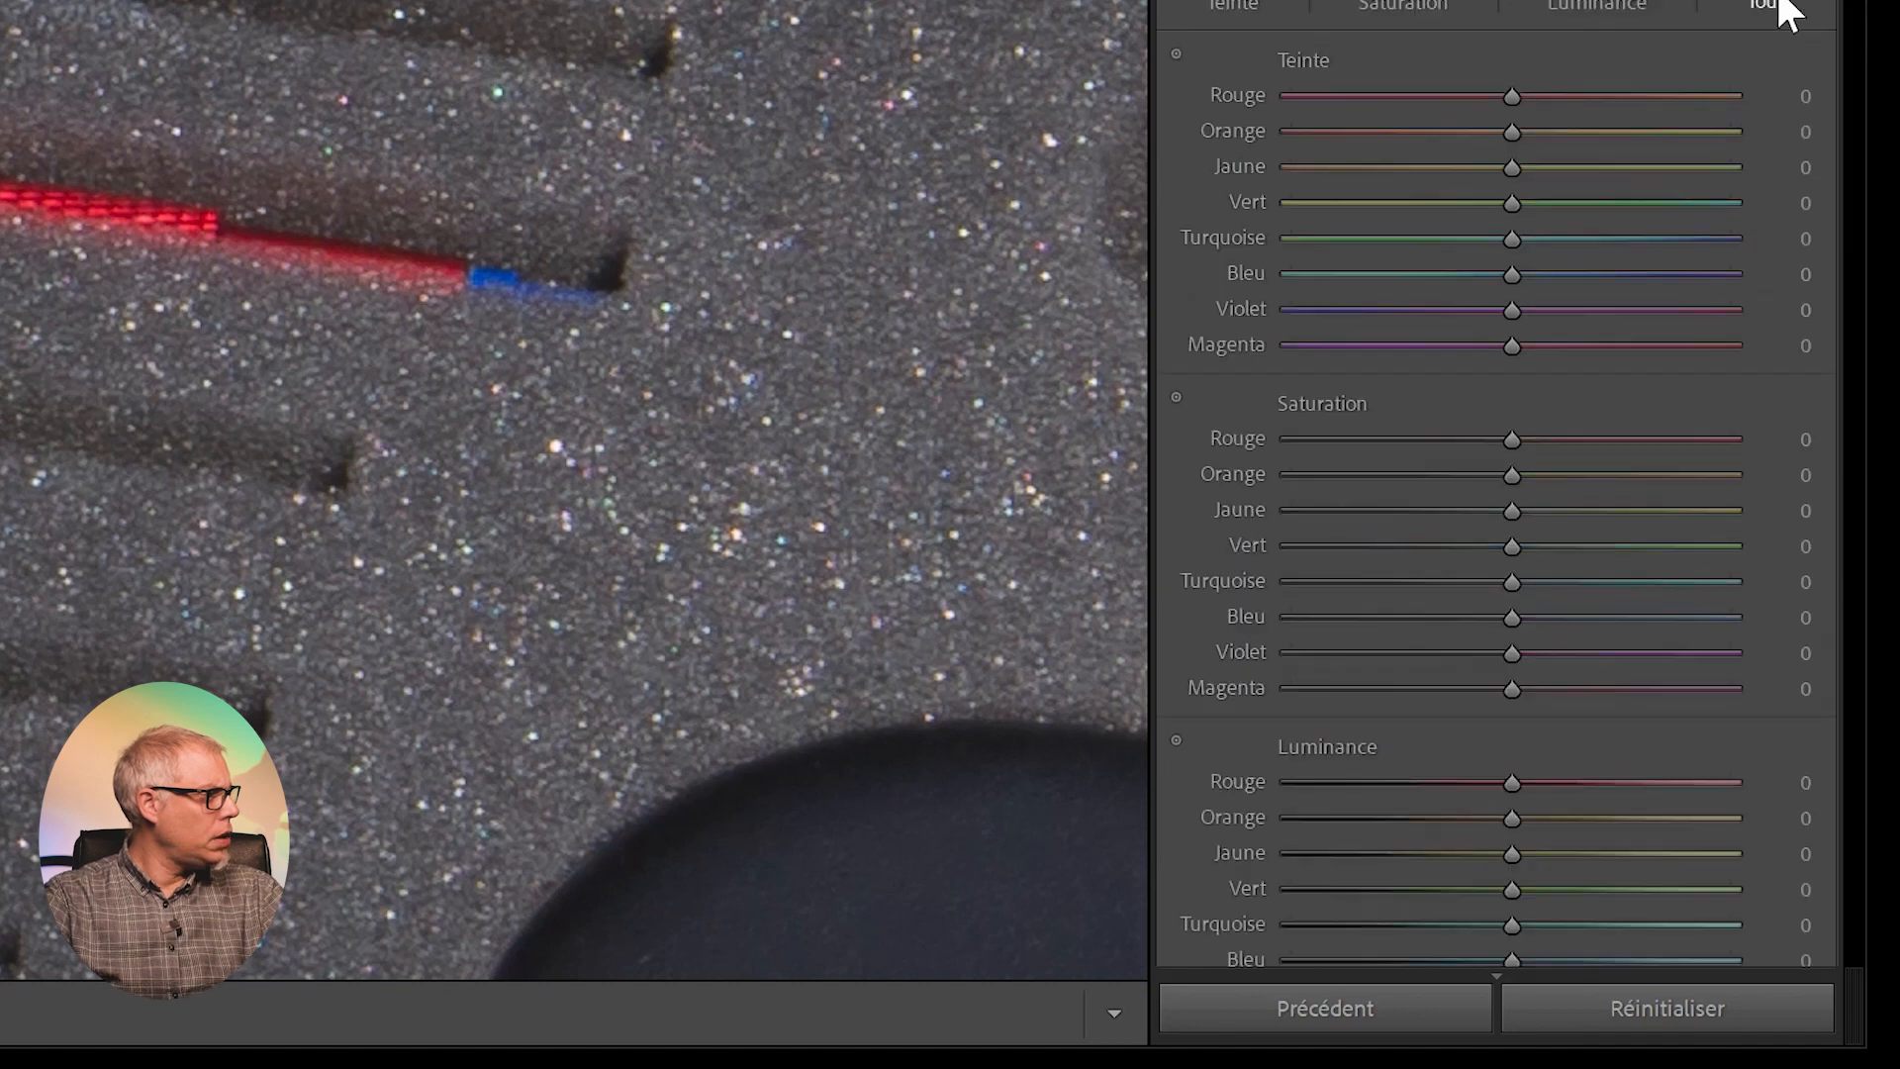
pyautogui.click(70, 105)
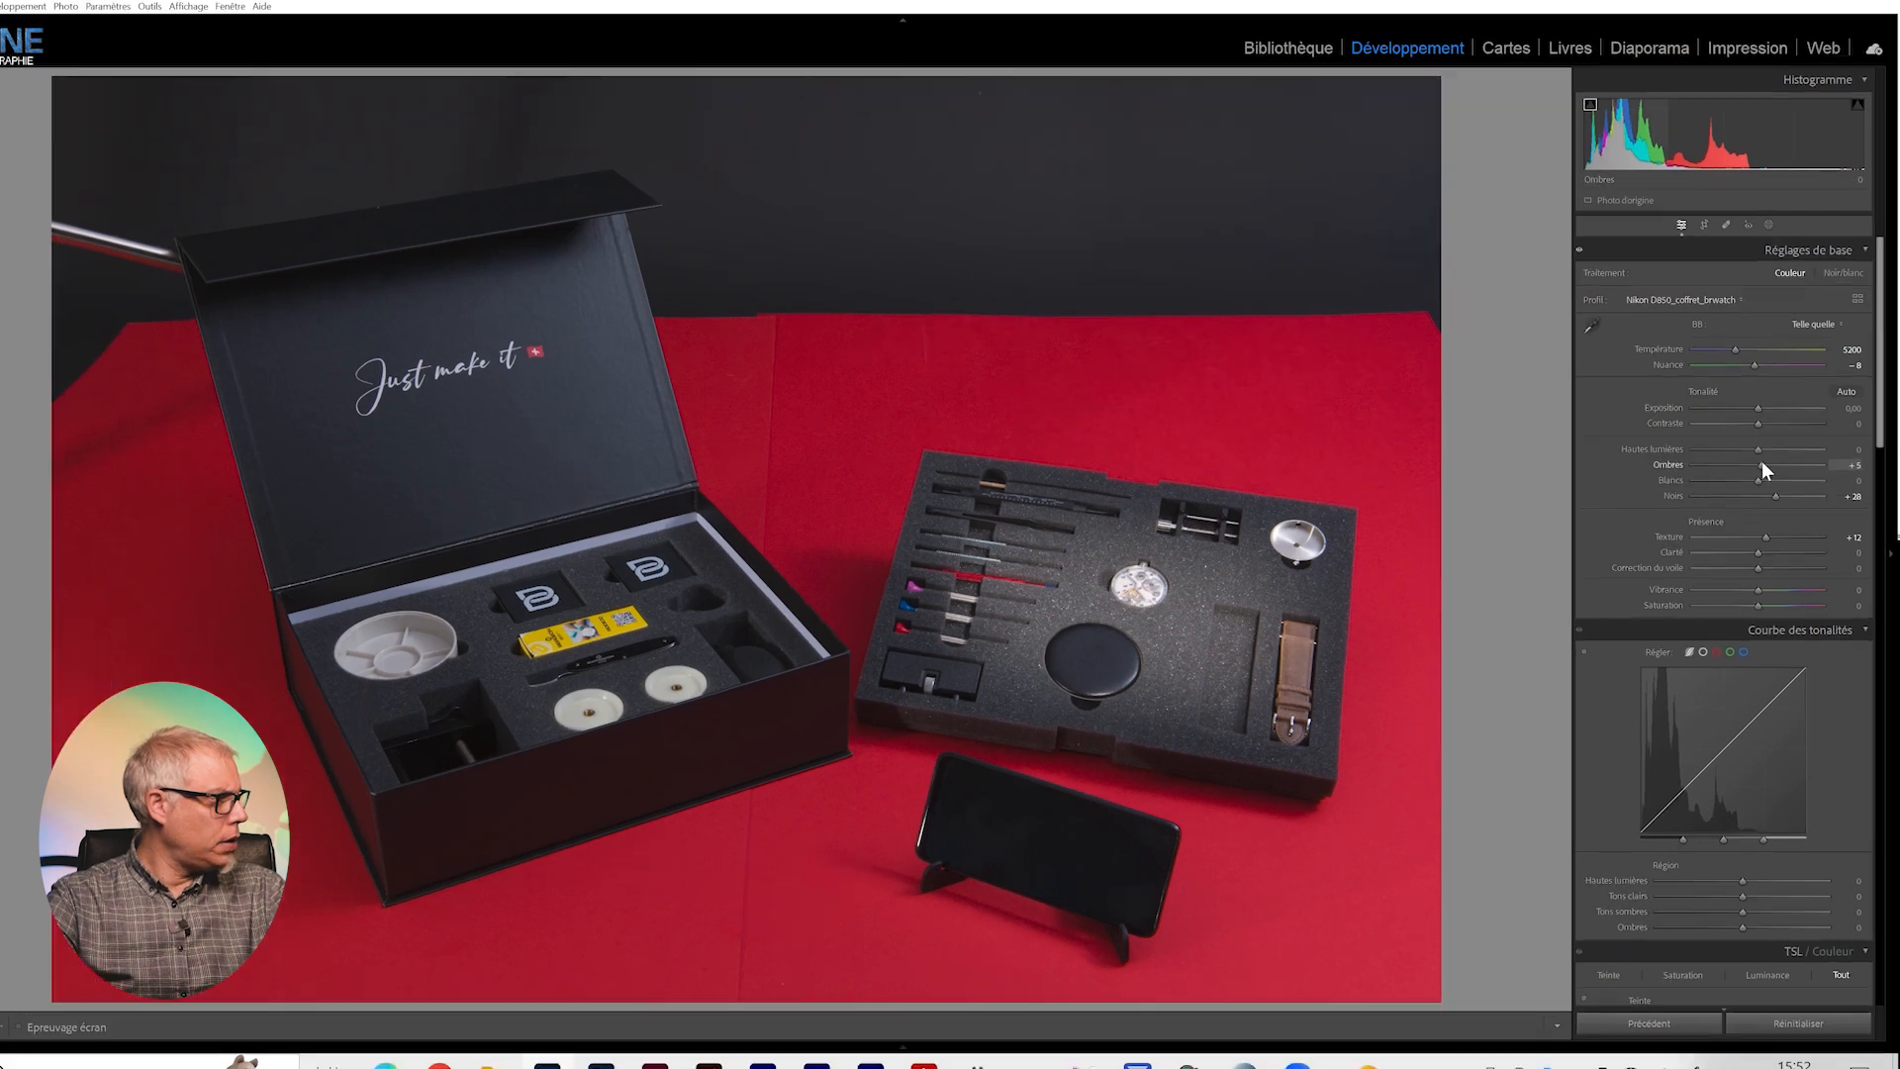
pyautogui.moveTo(1763, 461); pyautogui.dragTo(1778, 463)
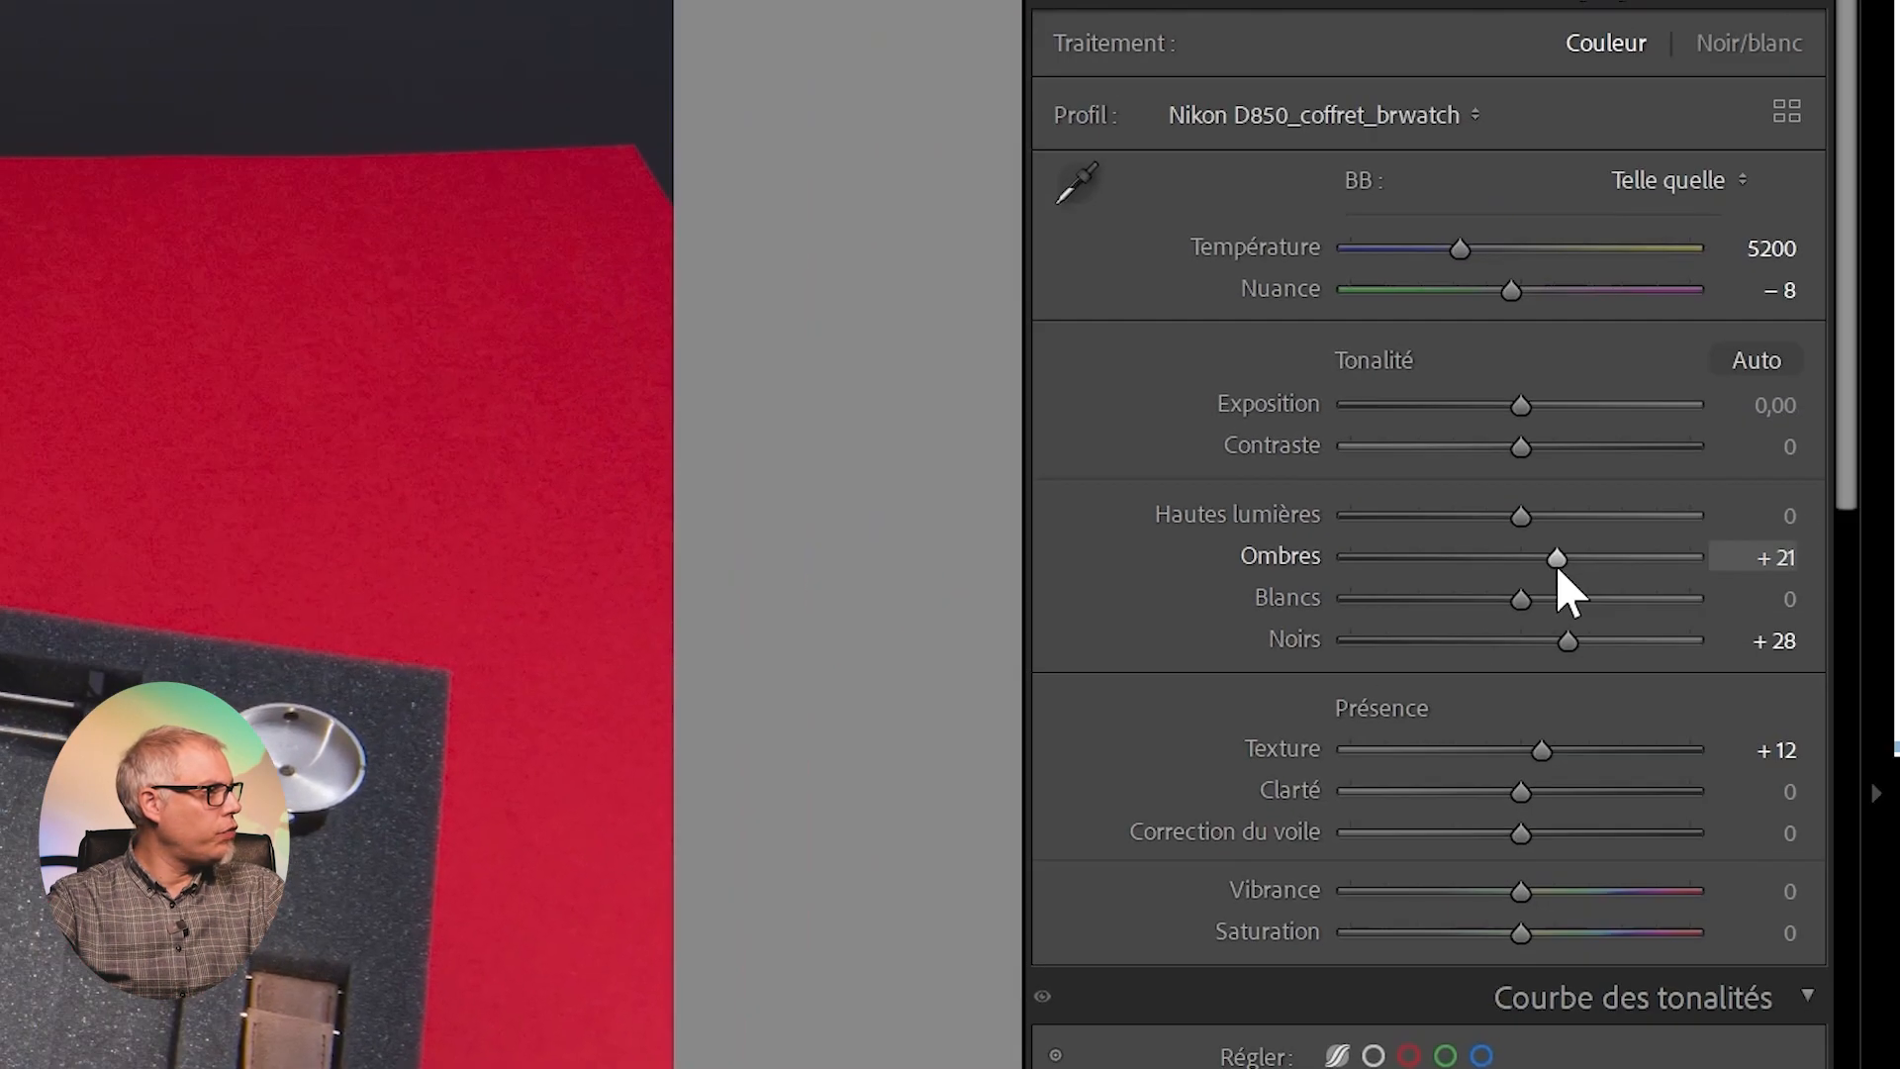
pyautogui.moveTo(1557, 559); pyautogui.dragTo(1579, 560)
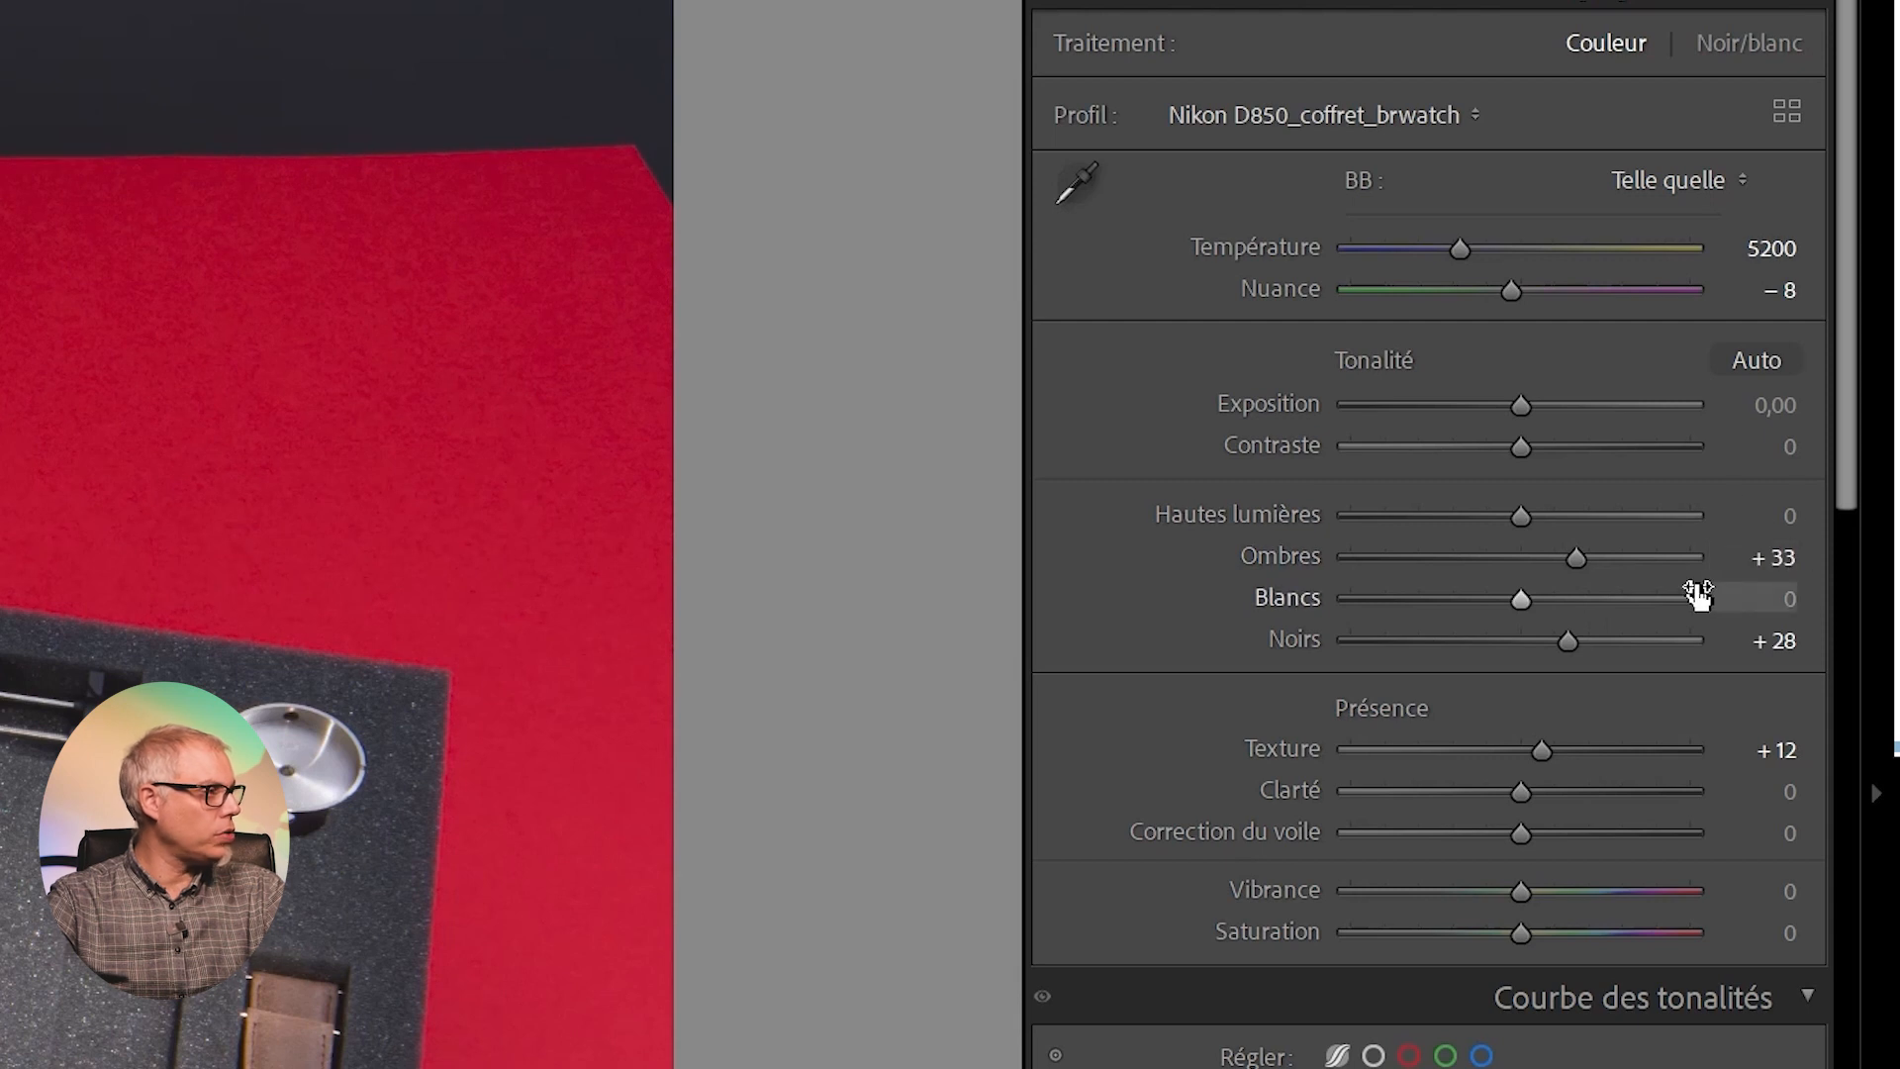
pyautogui.moveTo(1561, 558); pyautogui.dragTo(1799, 536)
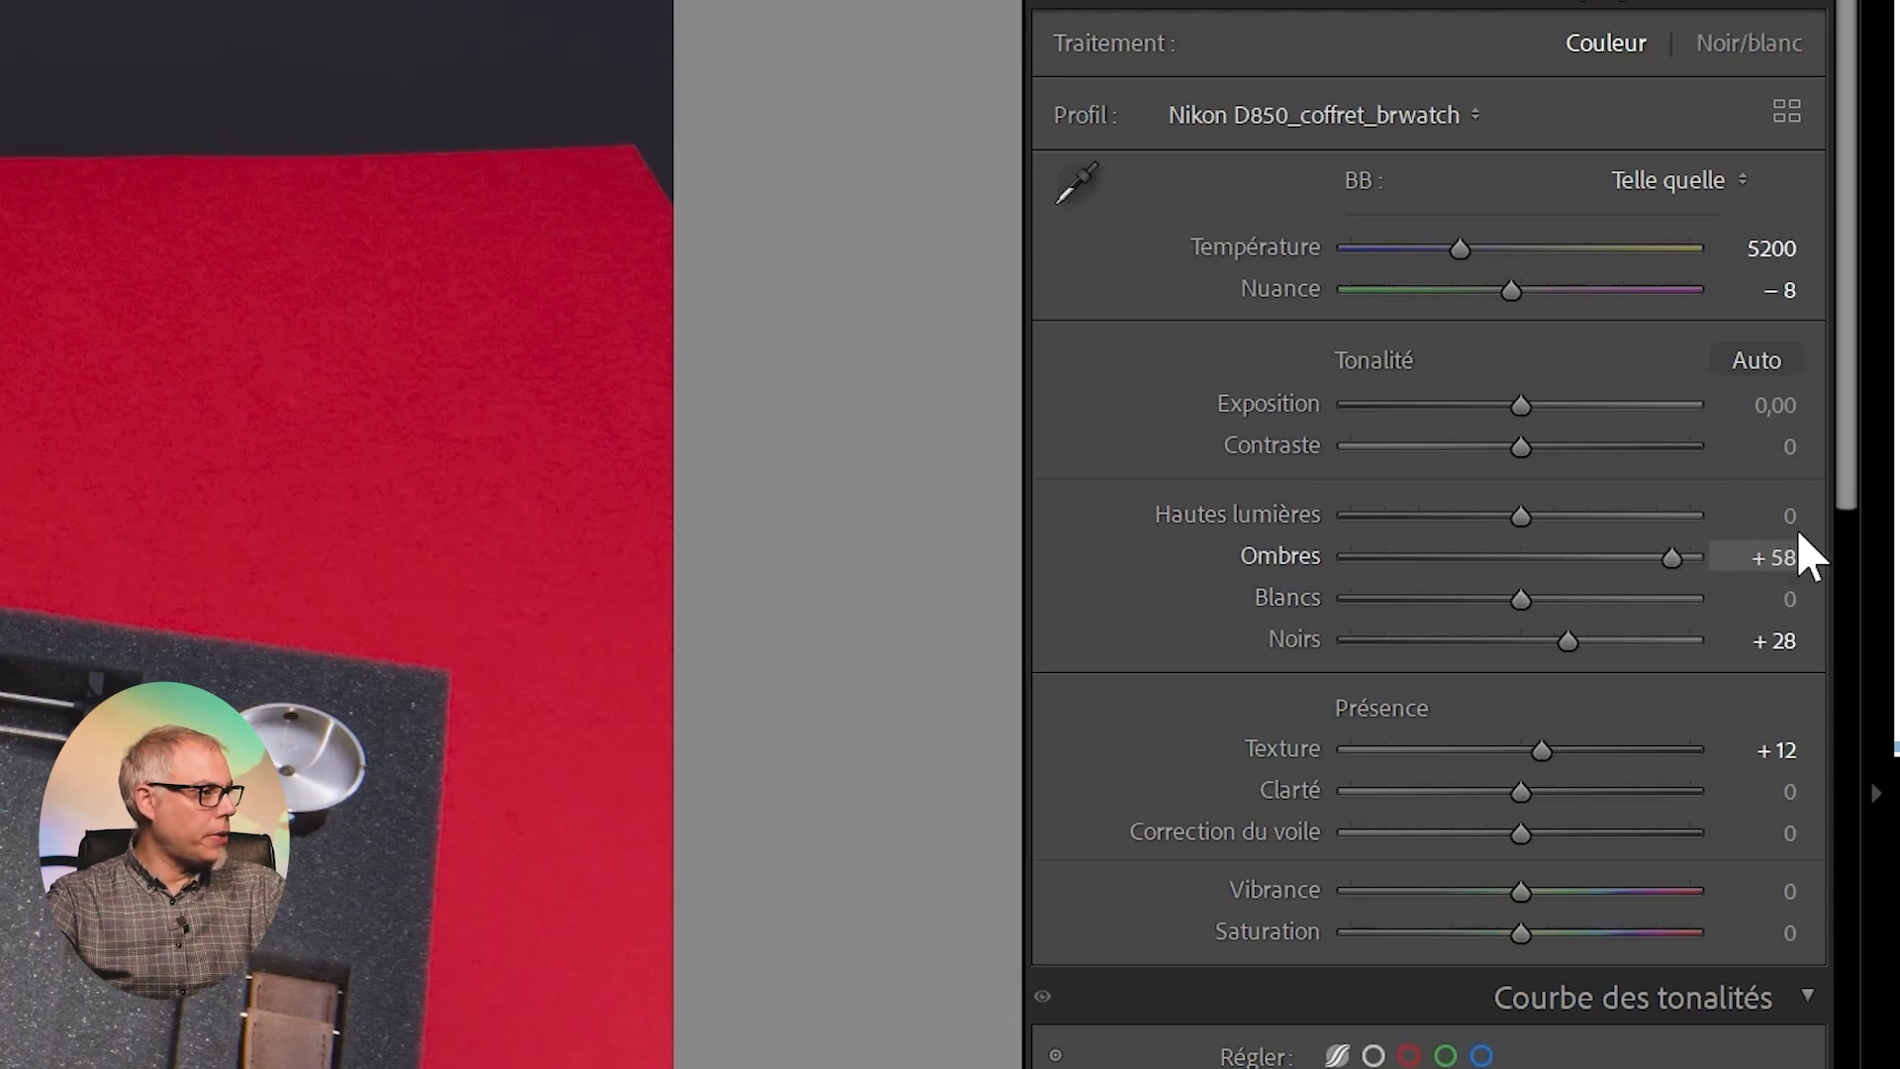
pyautogui.moveTo(1658, 555); pyautogui.dragTo(1567, 557)
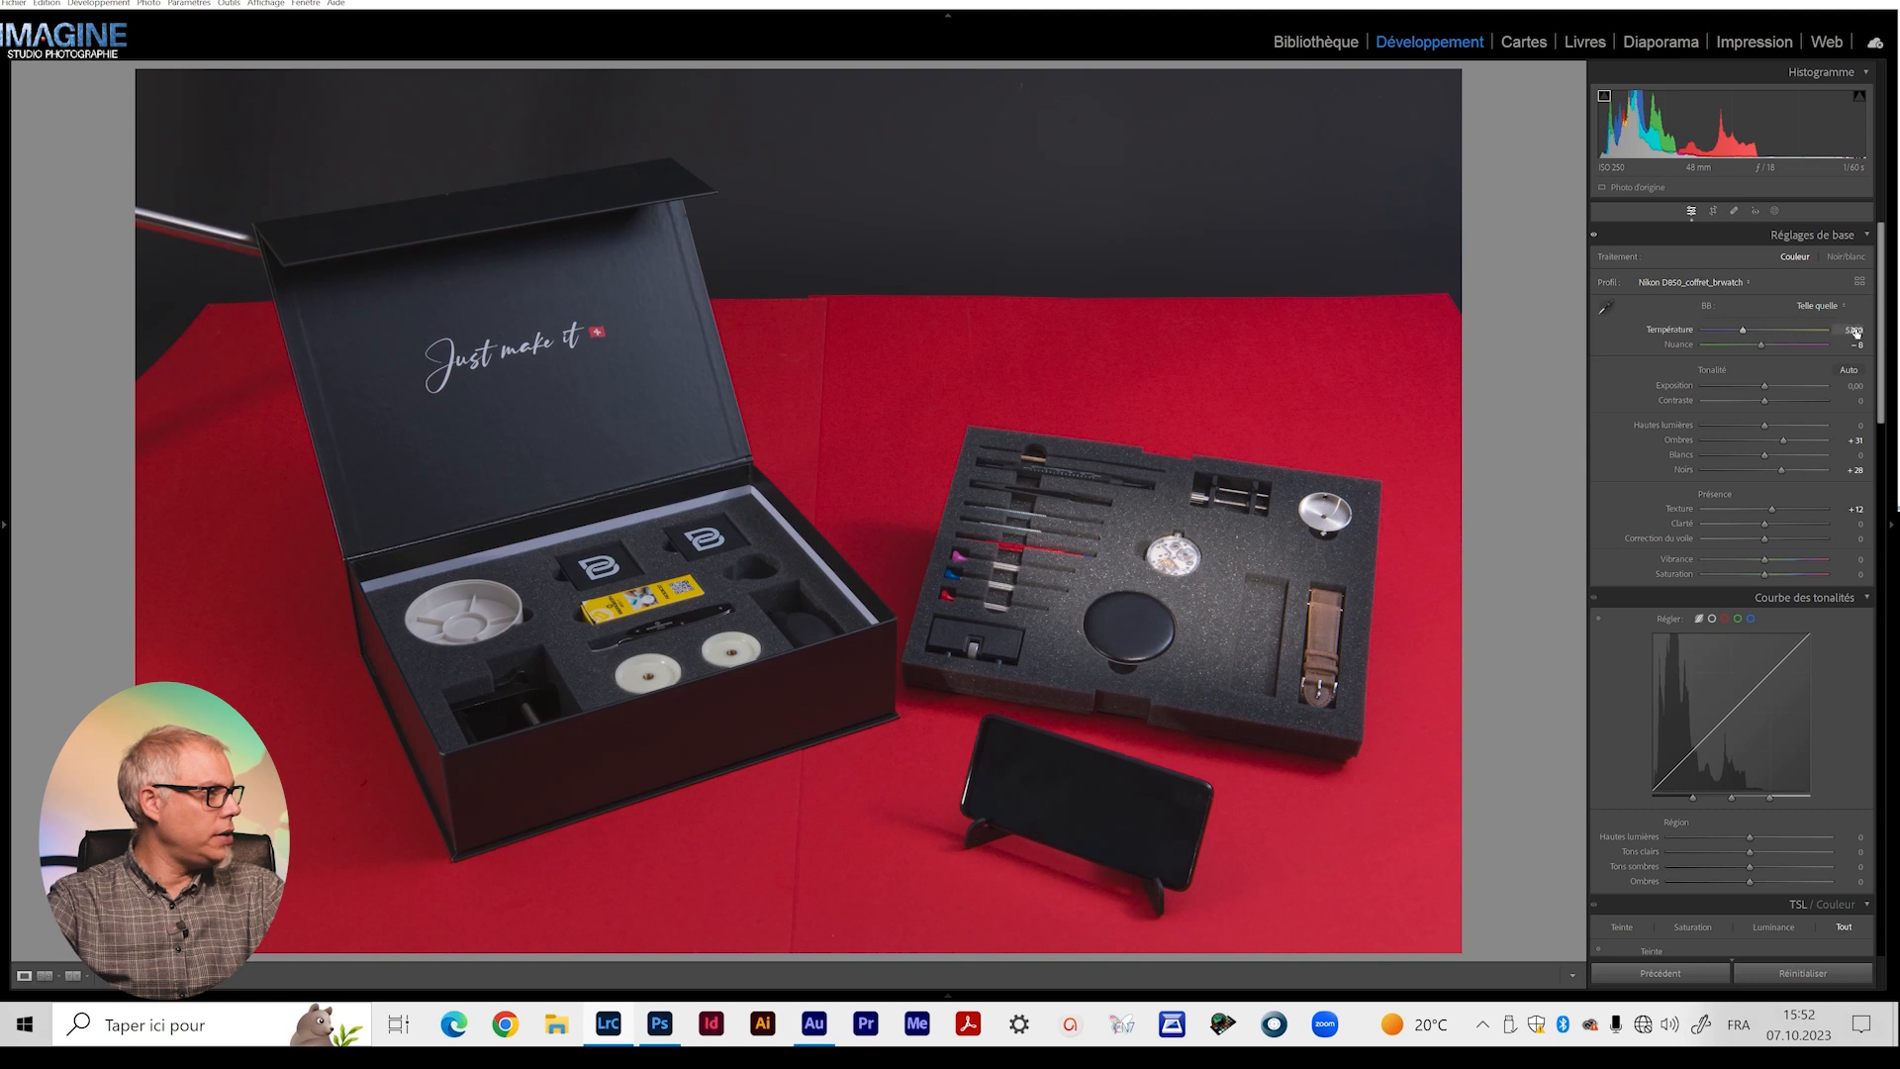
# Examine the color checker's patches up close in the reference photo 03102023-Capture0004-2.nef.
pyautogui.press('g')
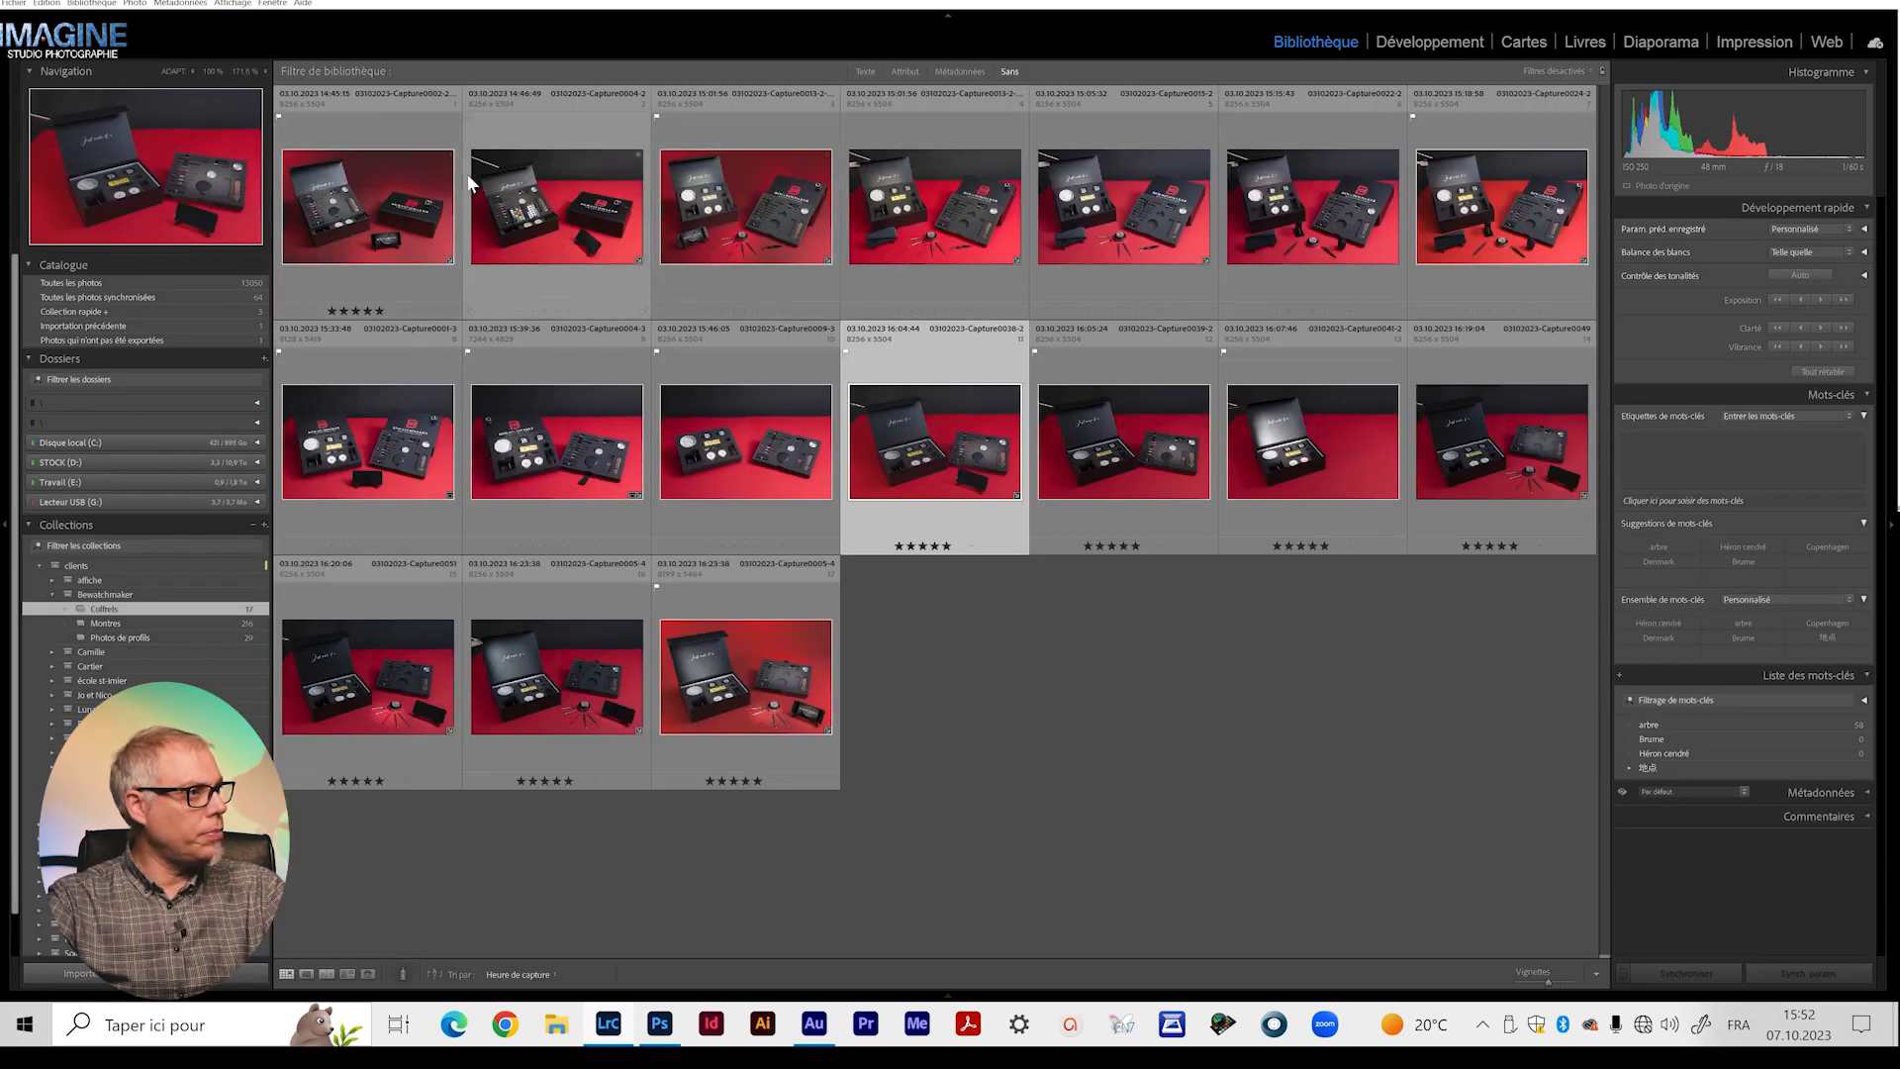
pyautogui.click(525, 222)
pyautogui.doubleClick(522, 223)
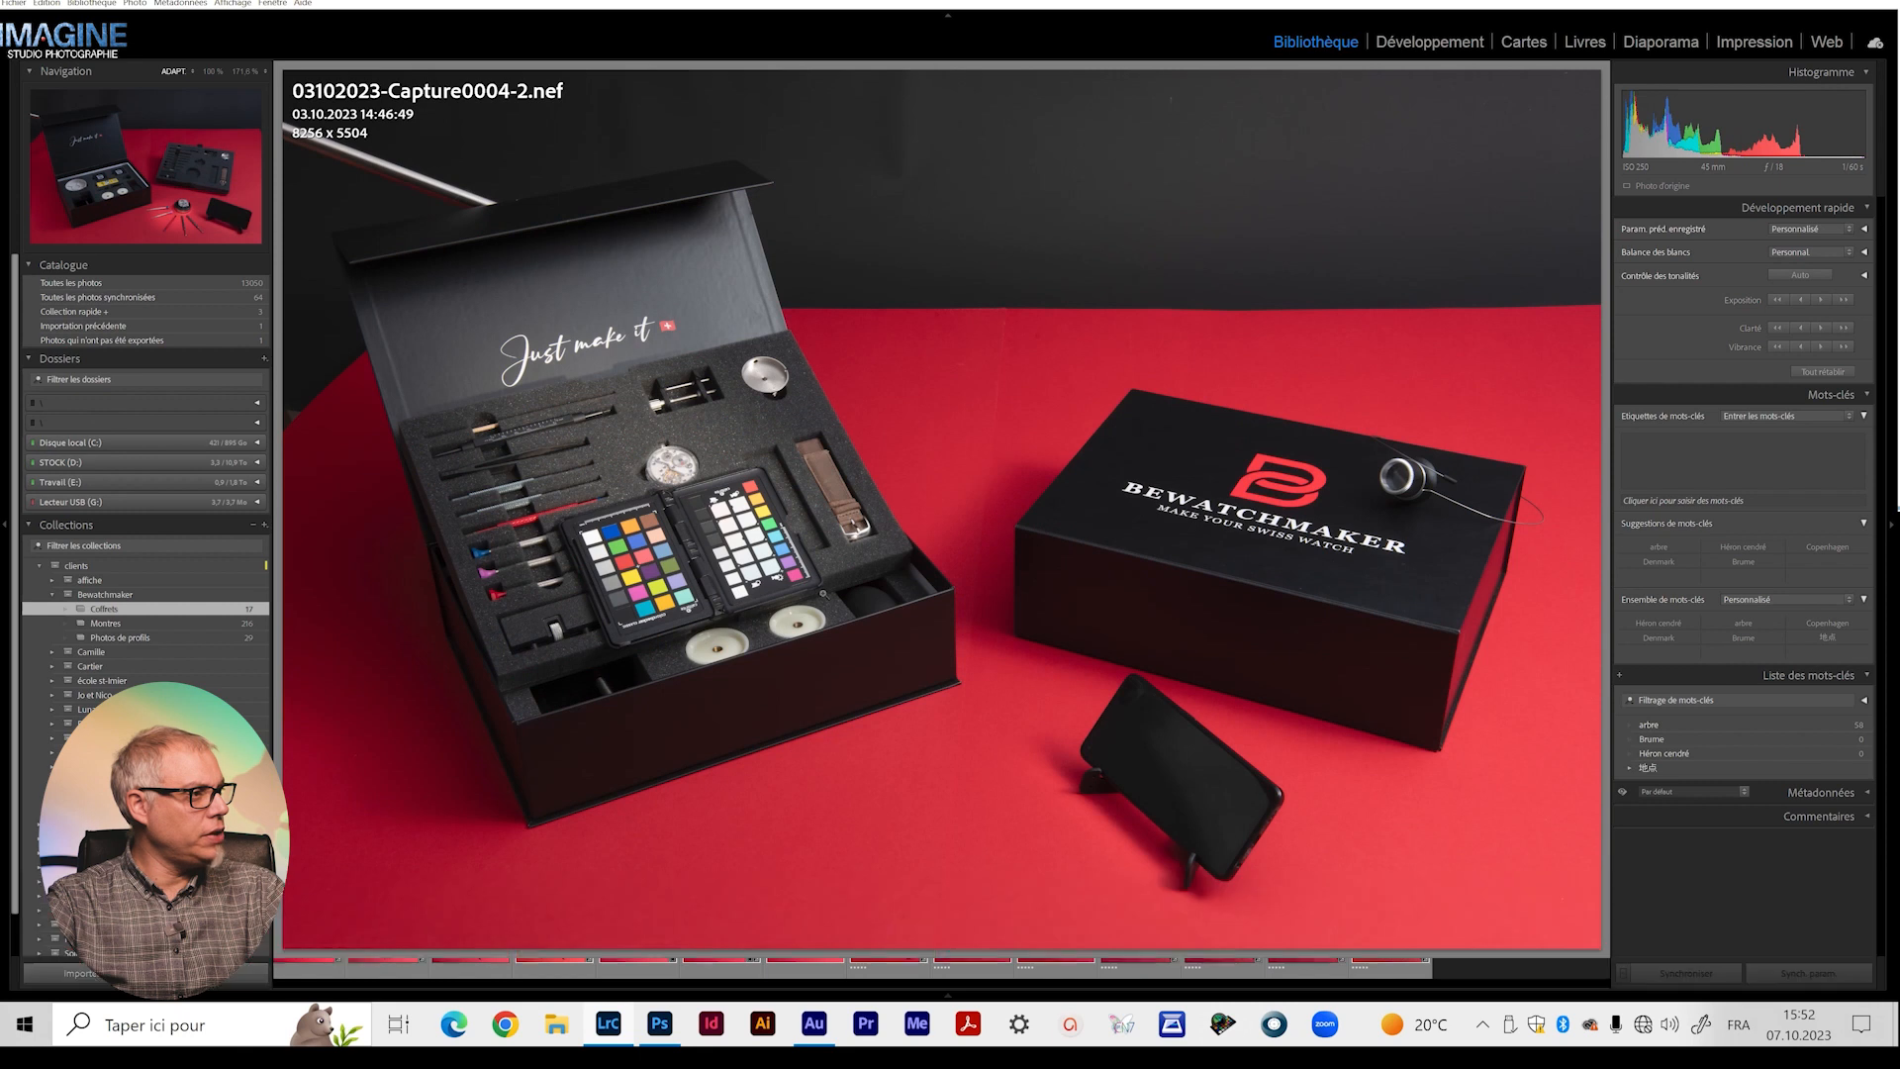
pyautogui.click(655, 586)
pyautogui.moveTo(699, 564); pyautogui.dragTo(643, 513)
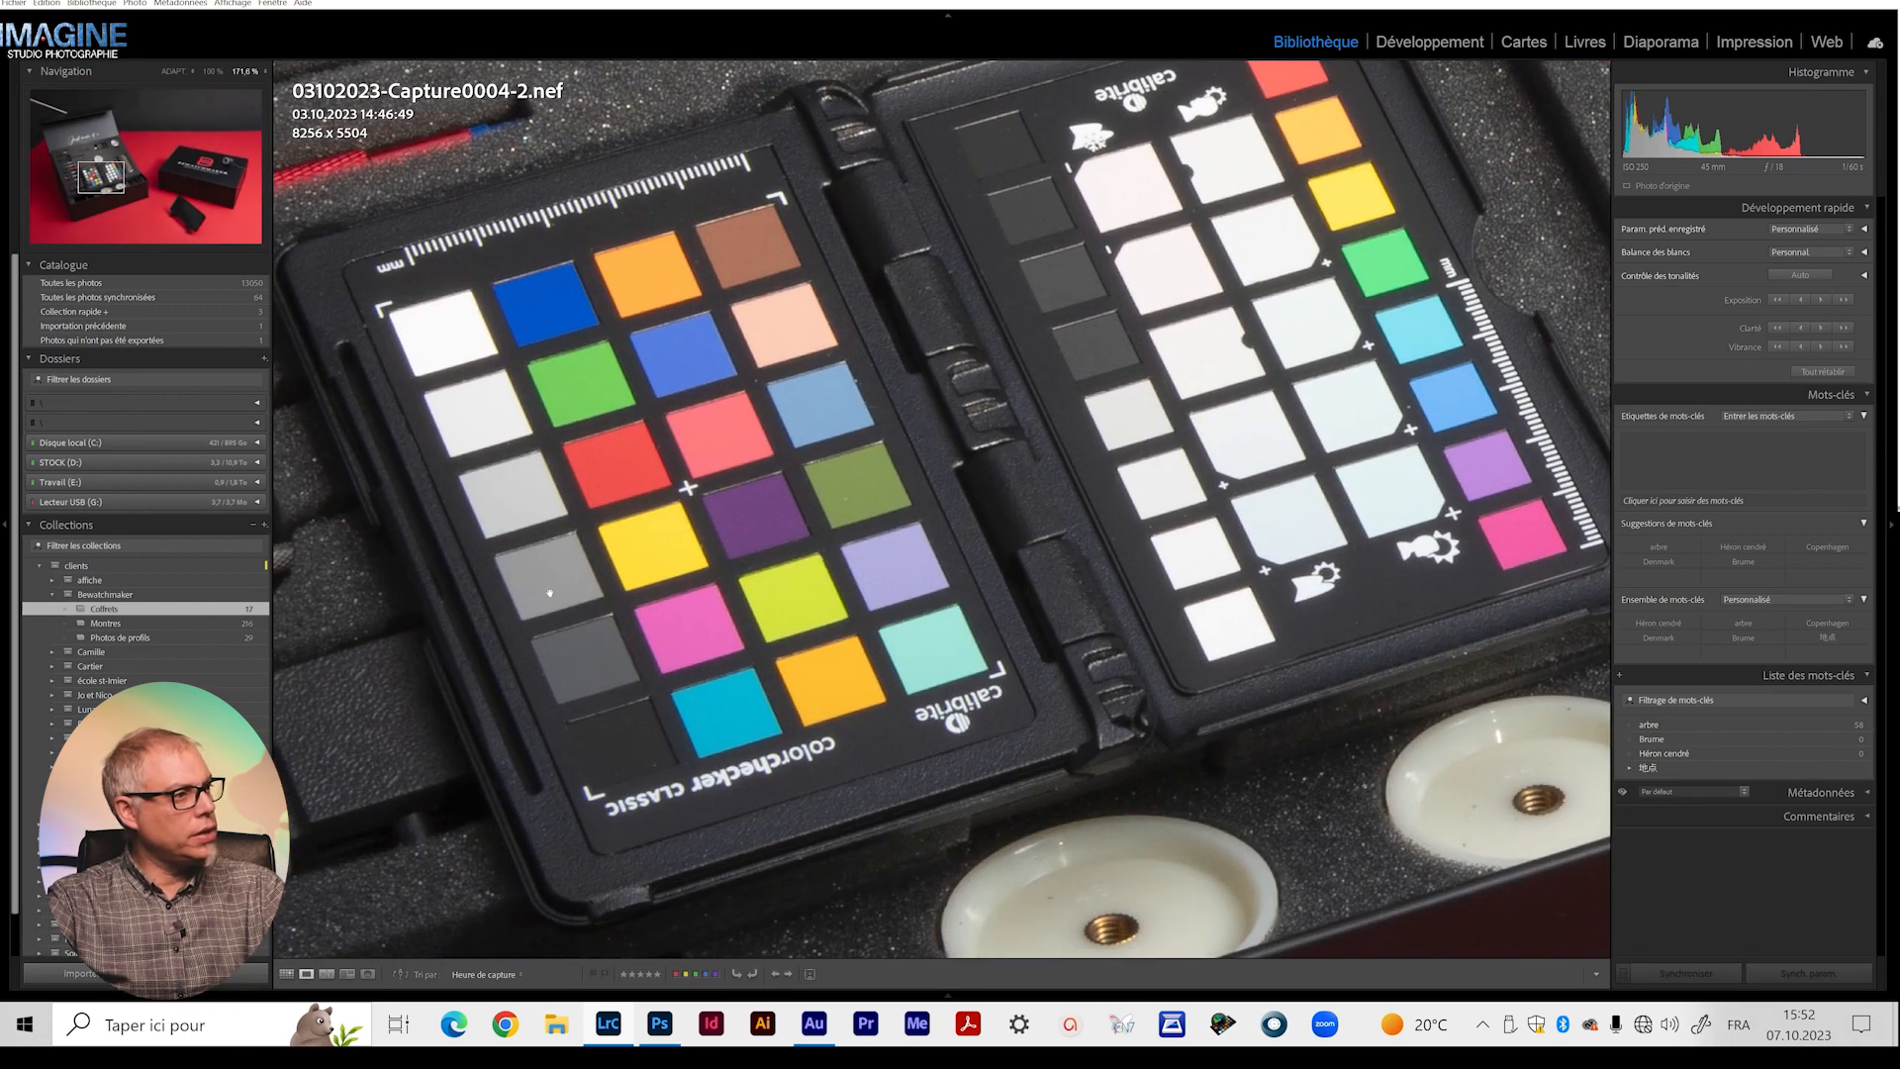
pyautogui.click(640, 541)
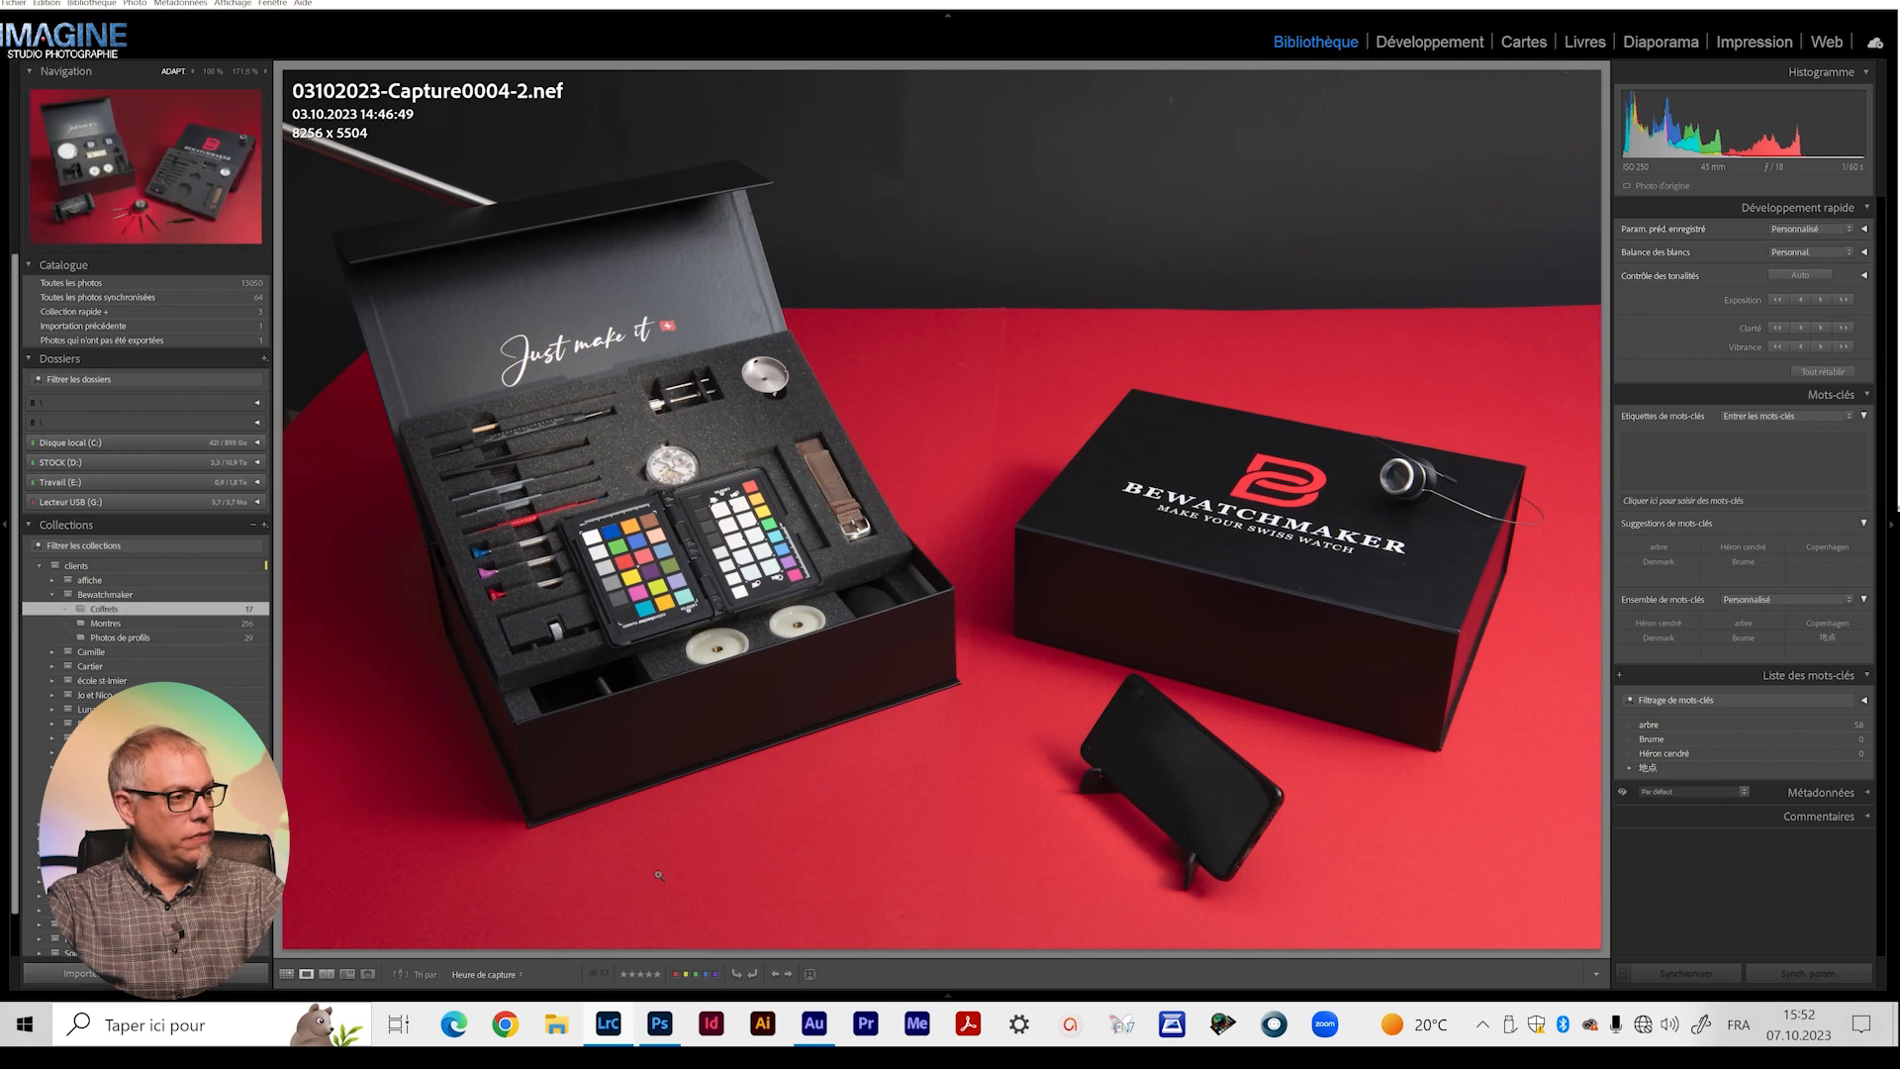
pyautogui.press('g')
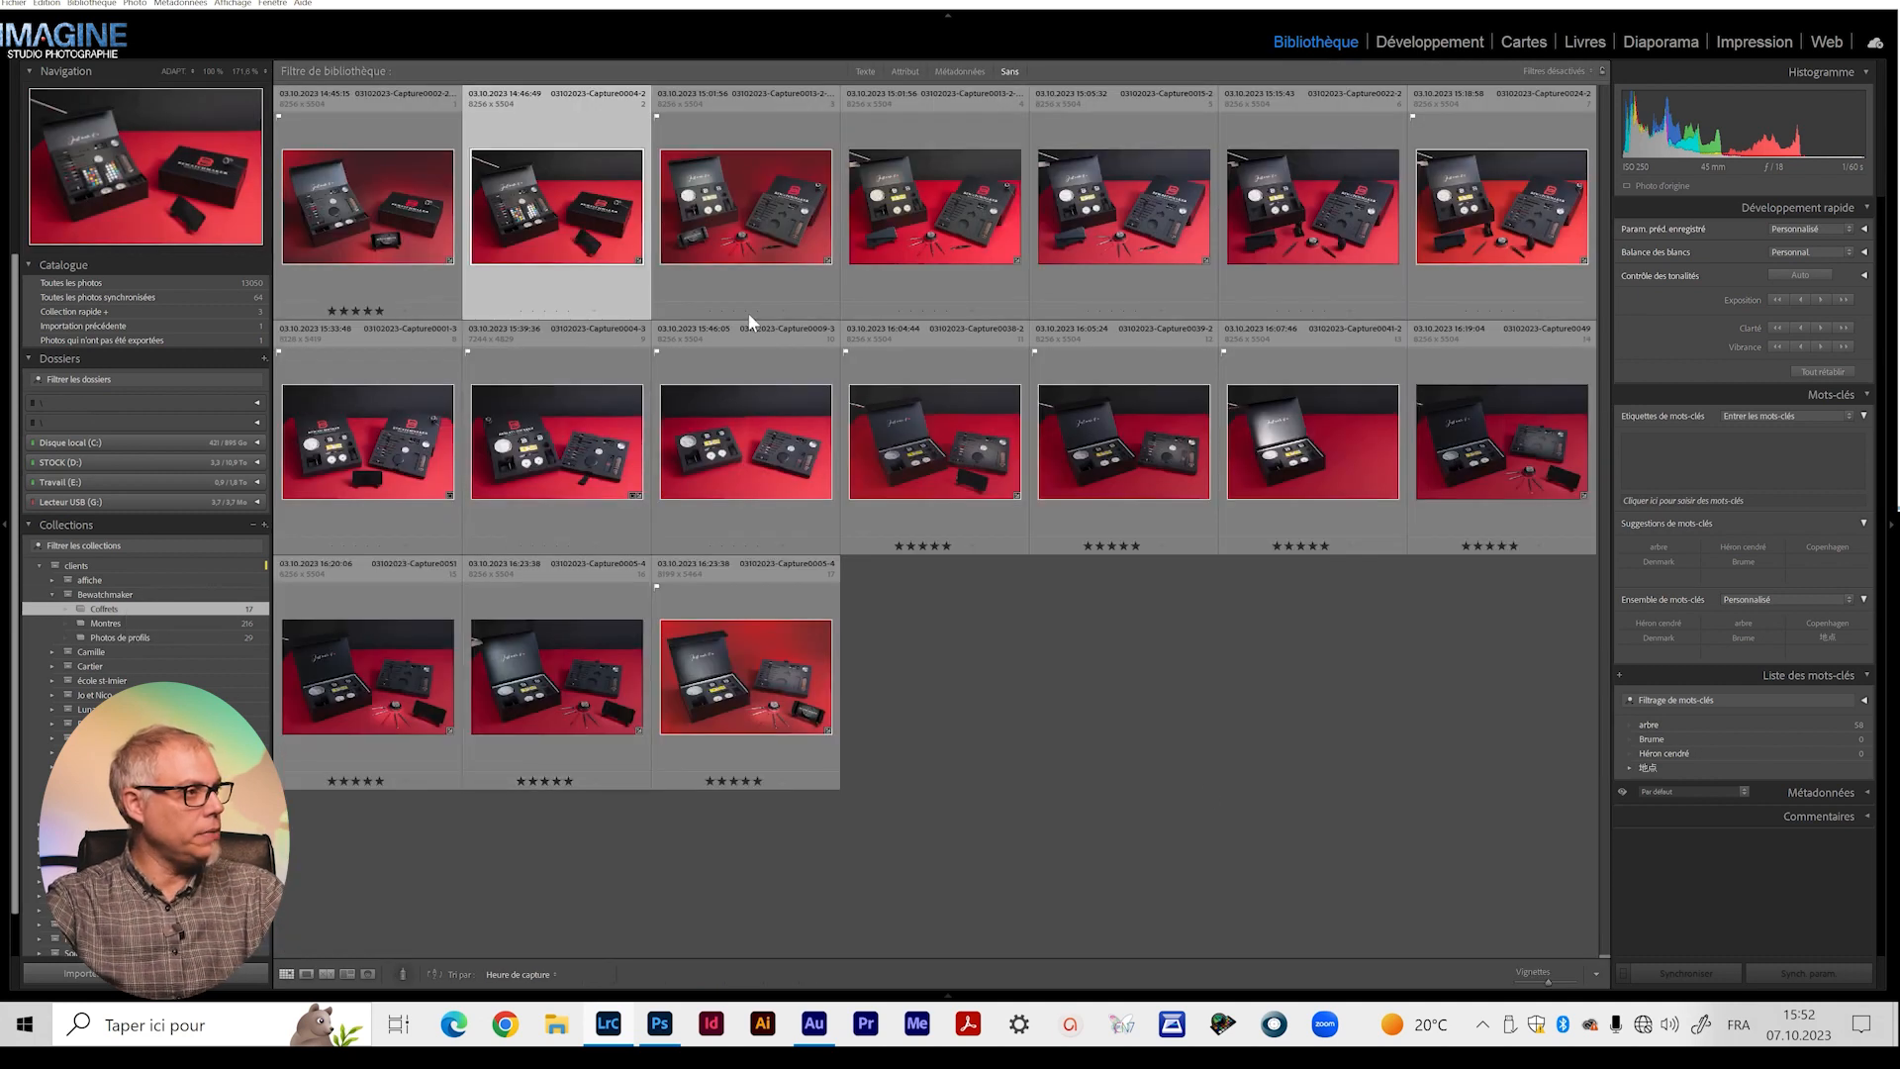
# Return to developing Capture0038-2 and set its white balance temperature to 6000.
pyautogui.doubleClick(746, 312)
pyautogui.click(1442, 43)
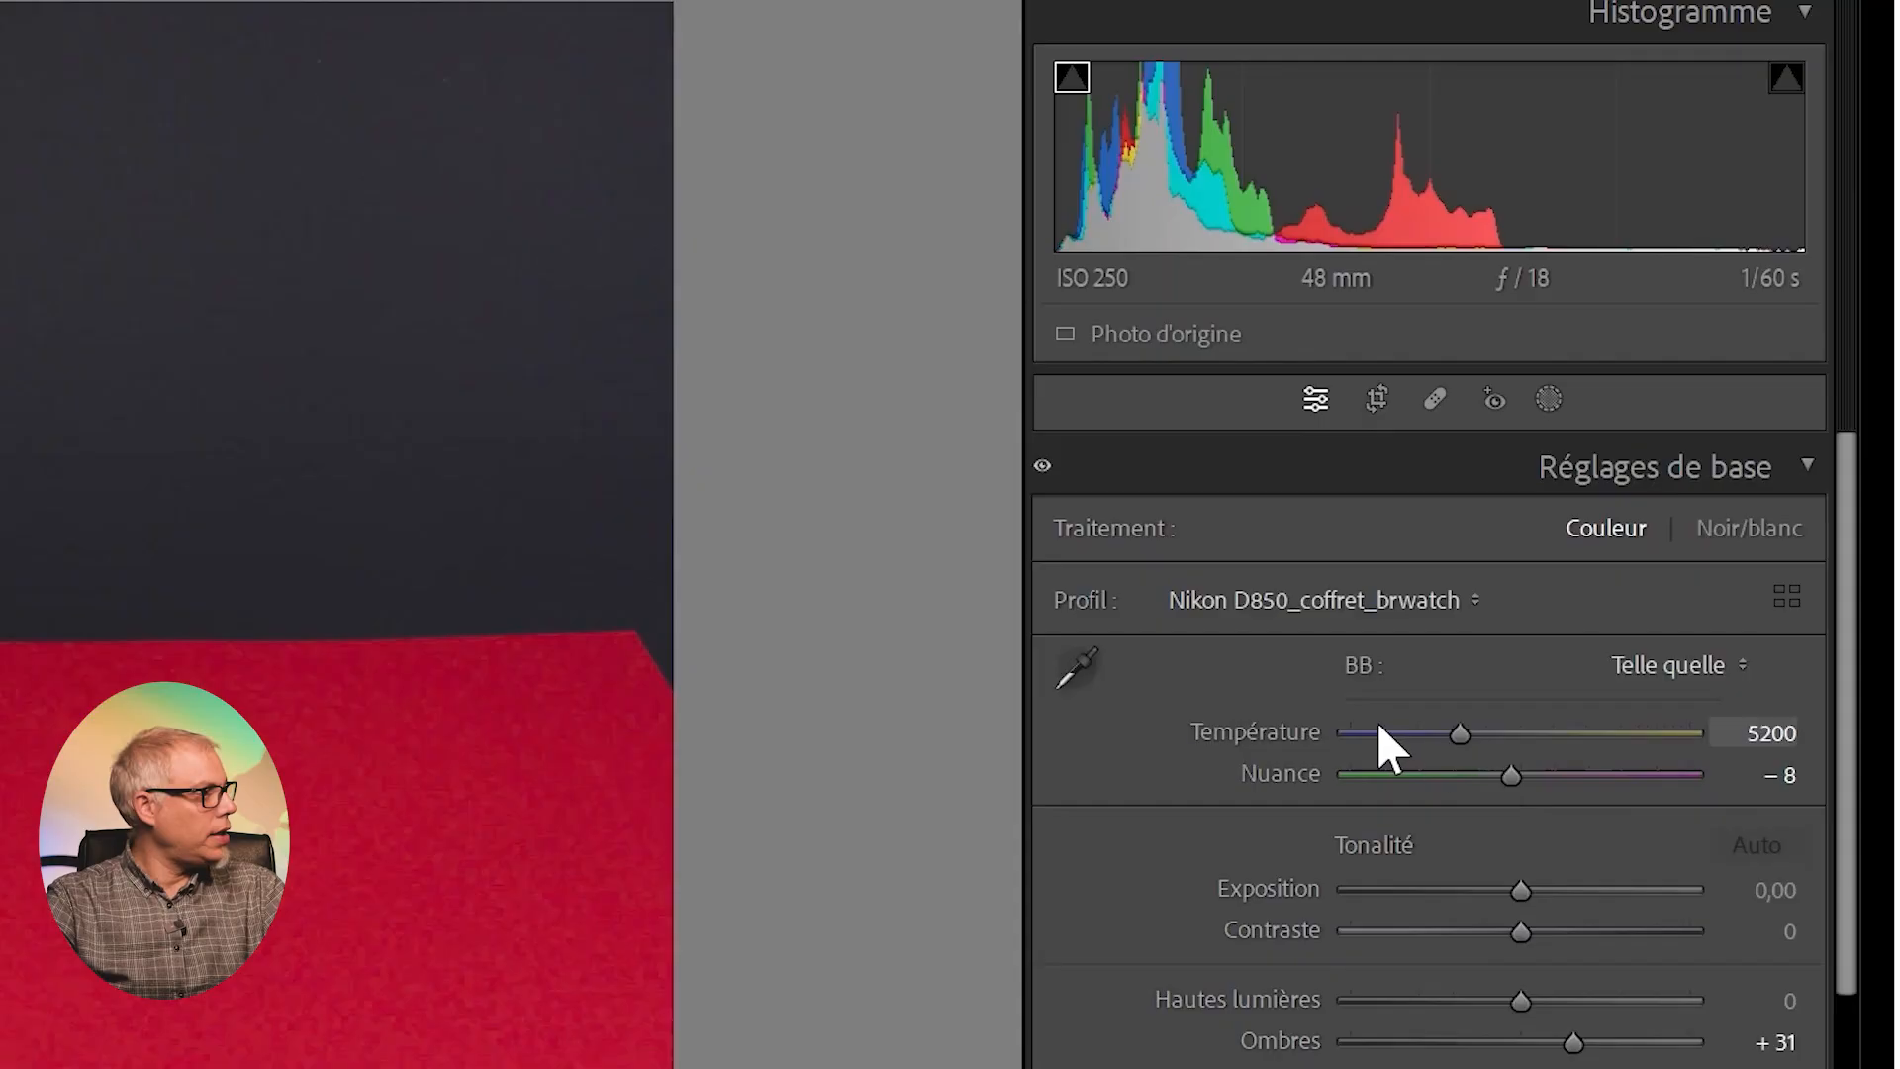
pyautogui.click(1743, 731)
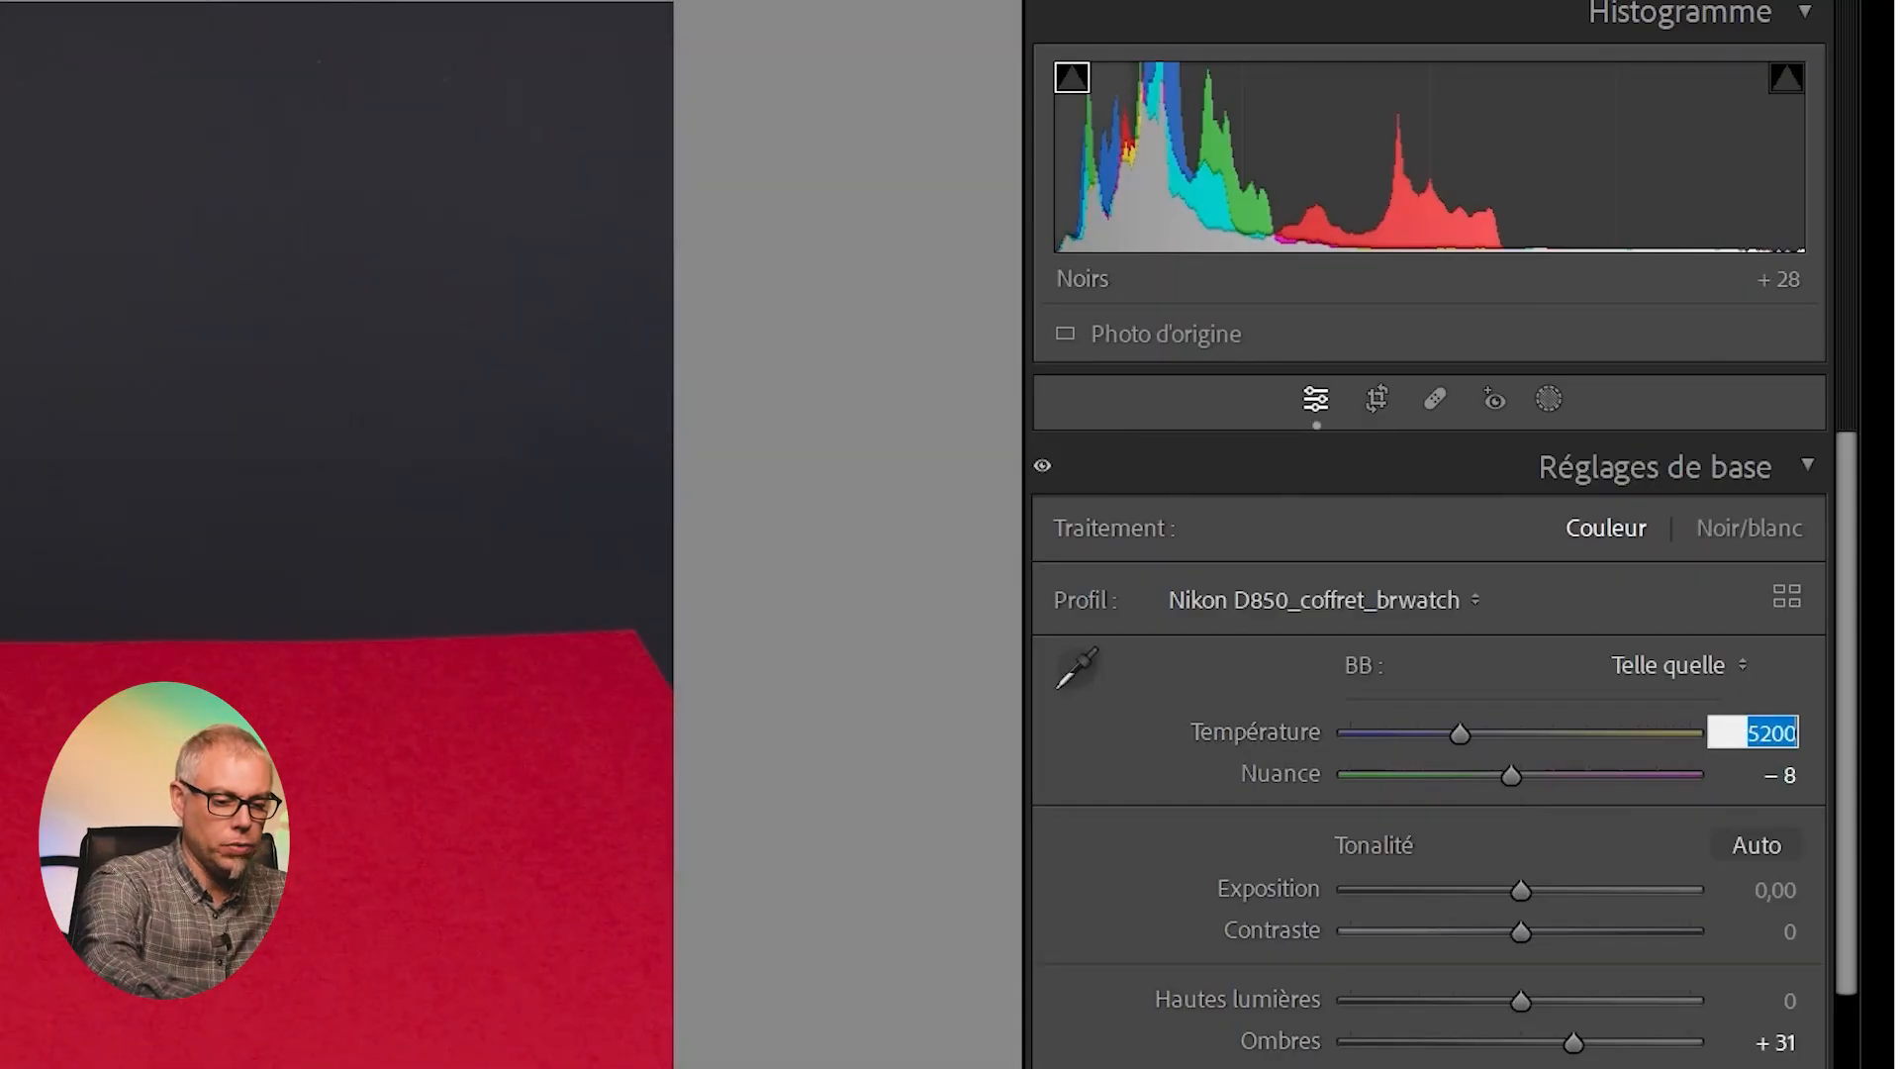
pyautogui.write('6000')
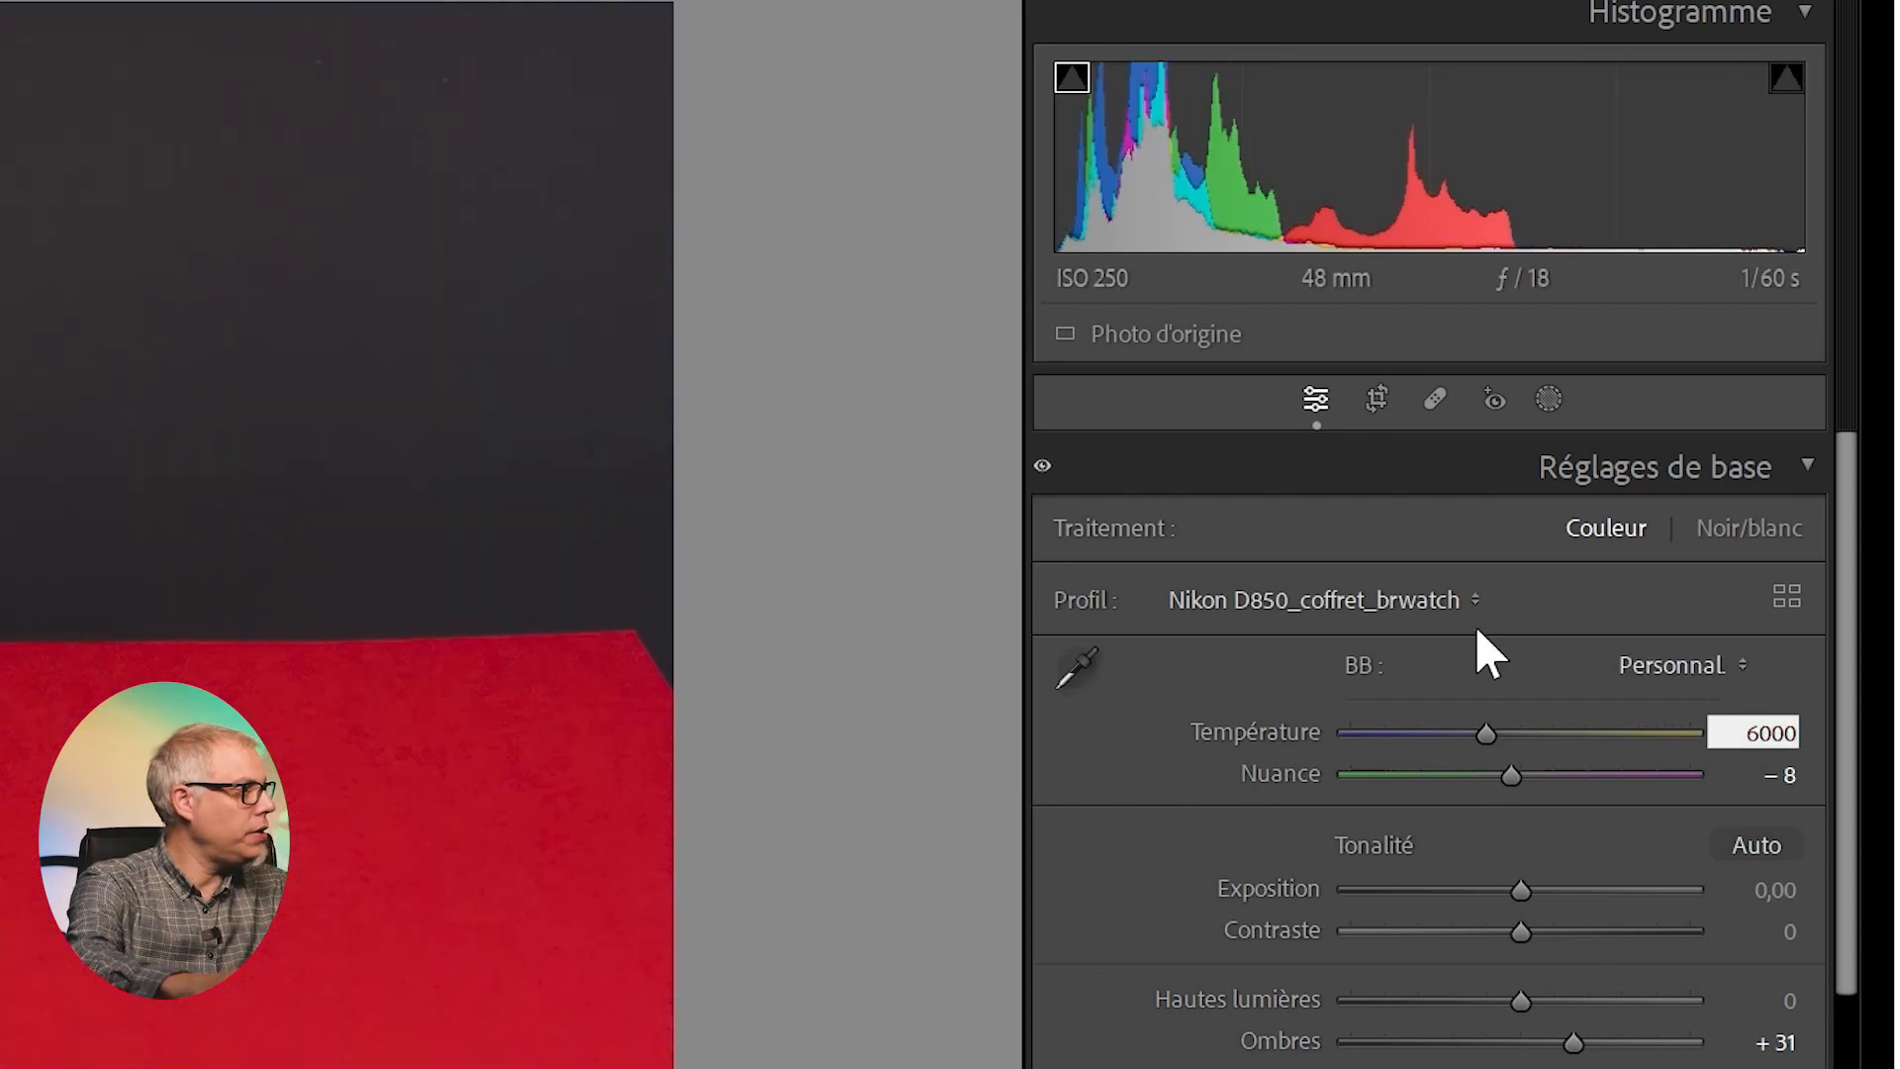
# Set the photo's white balance tint to -9.
pyautogui.press('Tab')
pyautogui.click(1787, 1002)
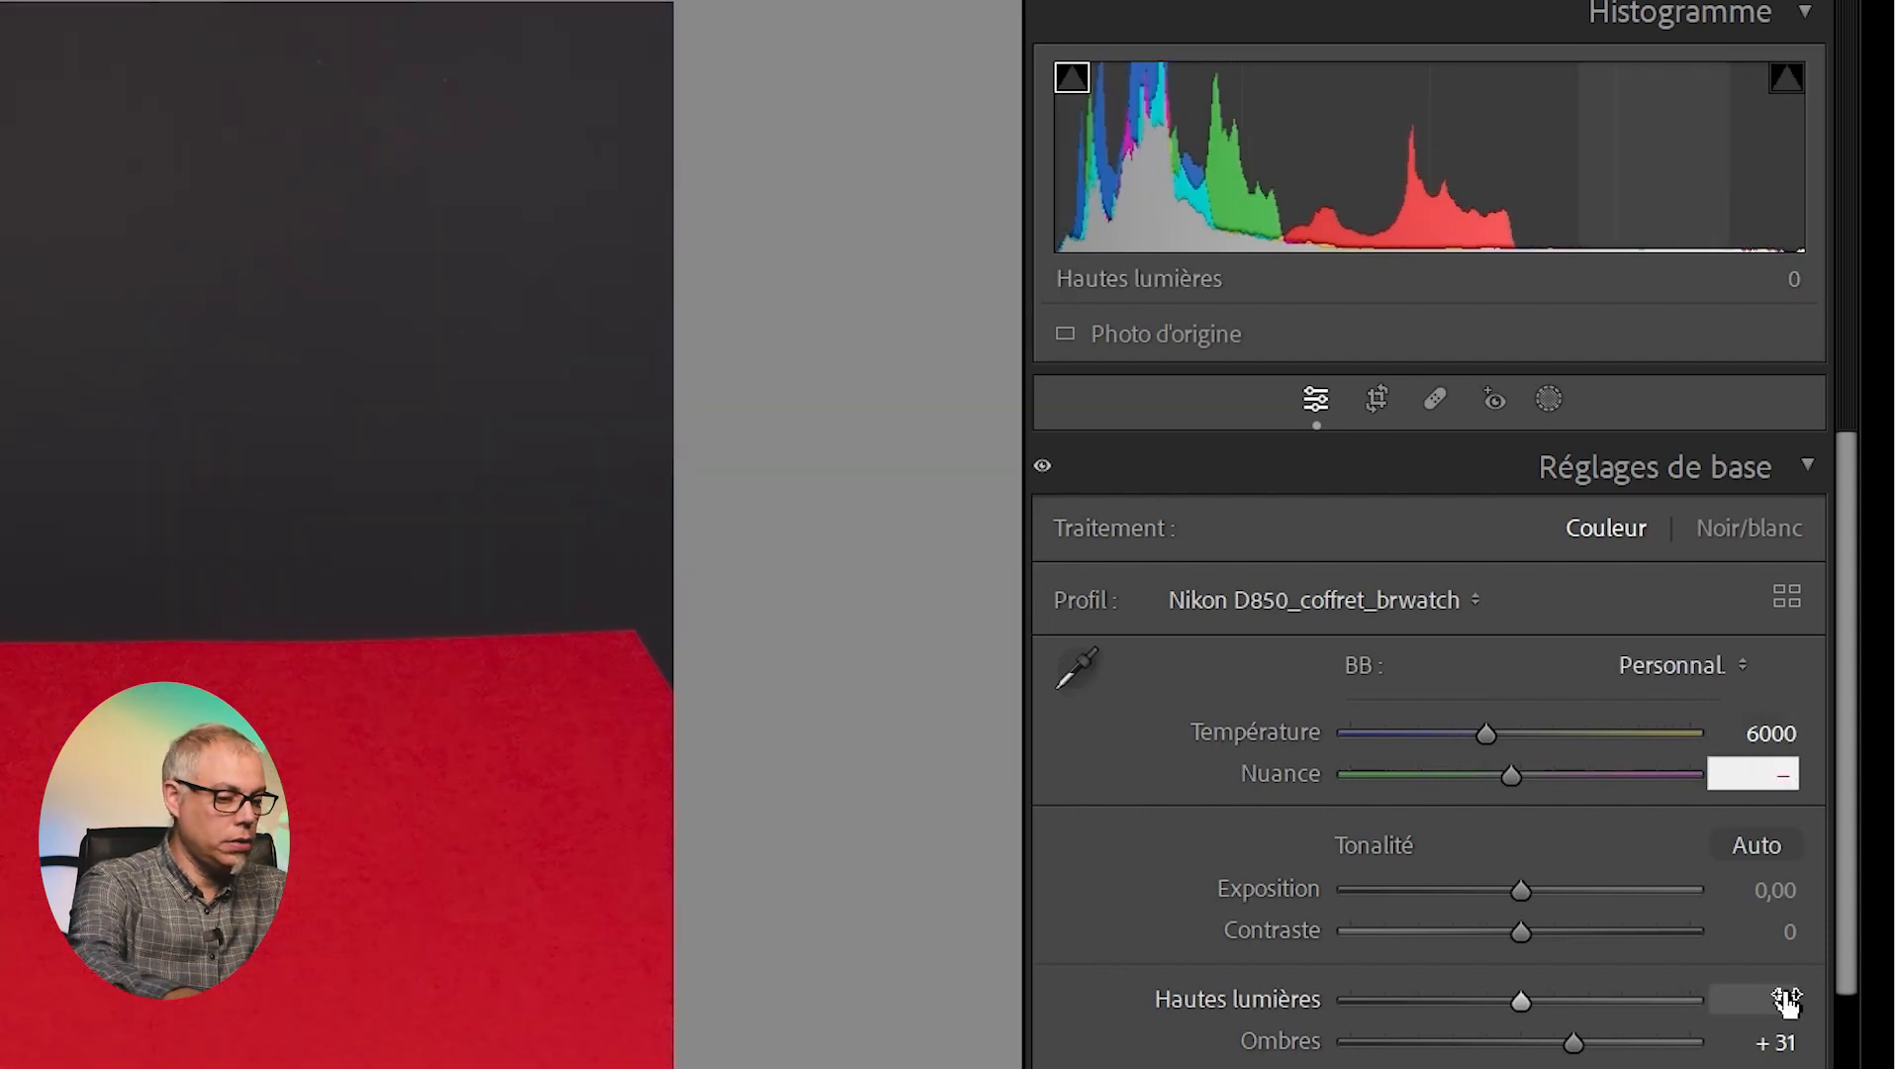
pyautogui.write('9')
pyautogui.press('Return')
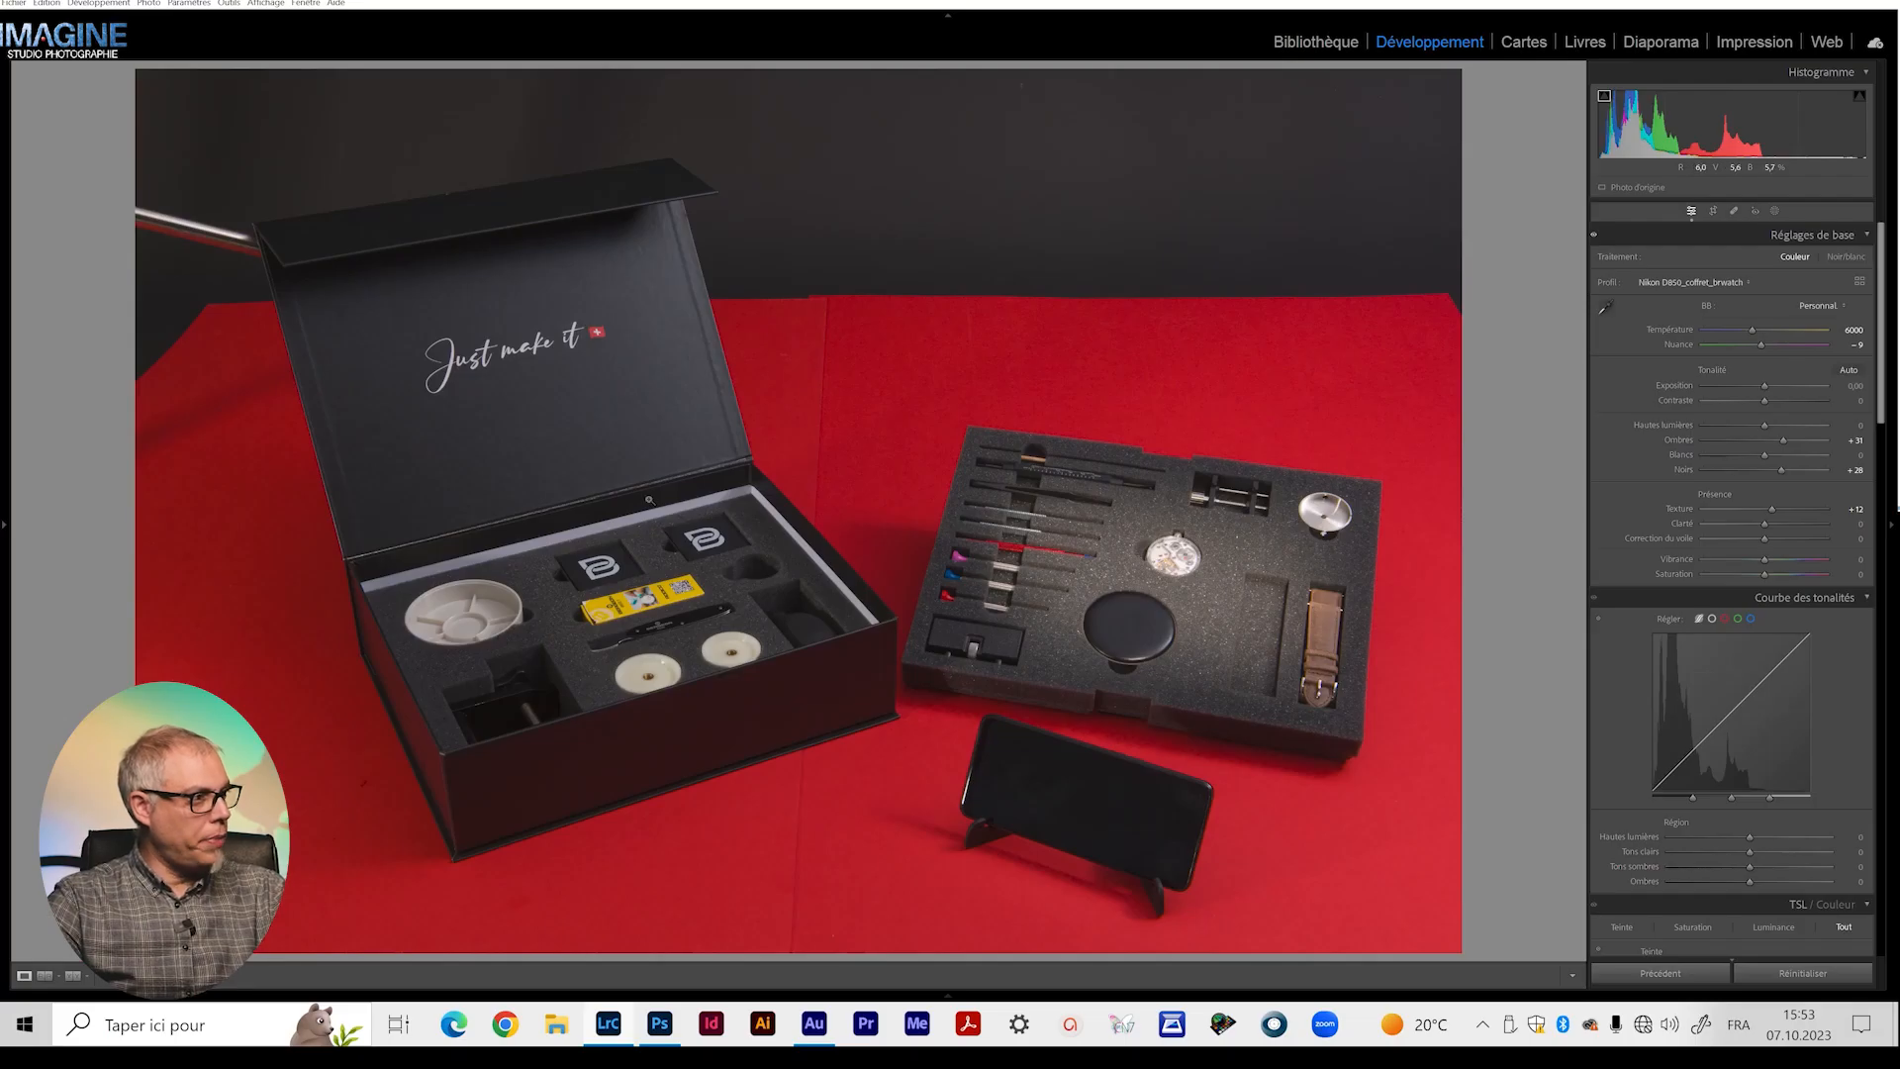
# Inspect the open box and tool tray up close and review the photo's detail and lens correction settings.
pyautogui.click(649, 501)
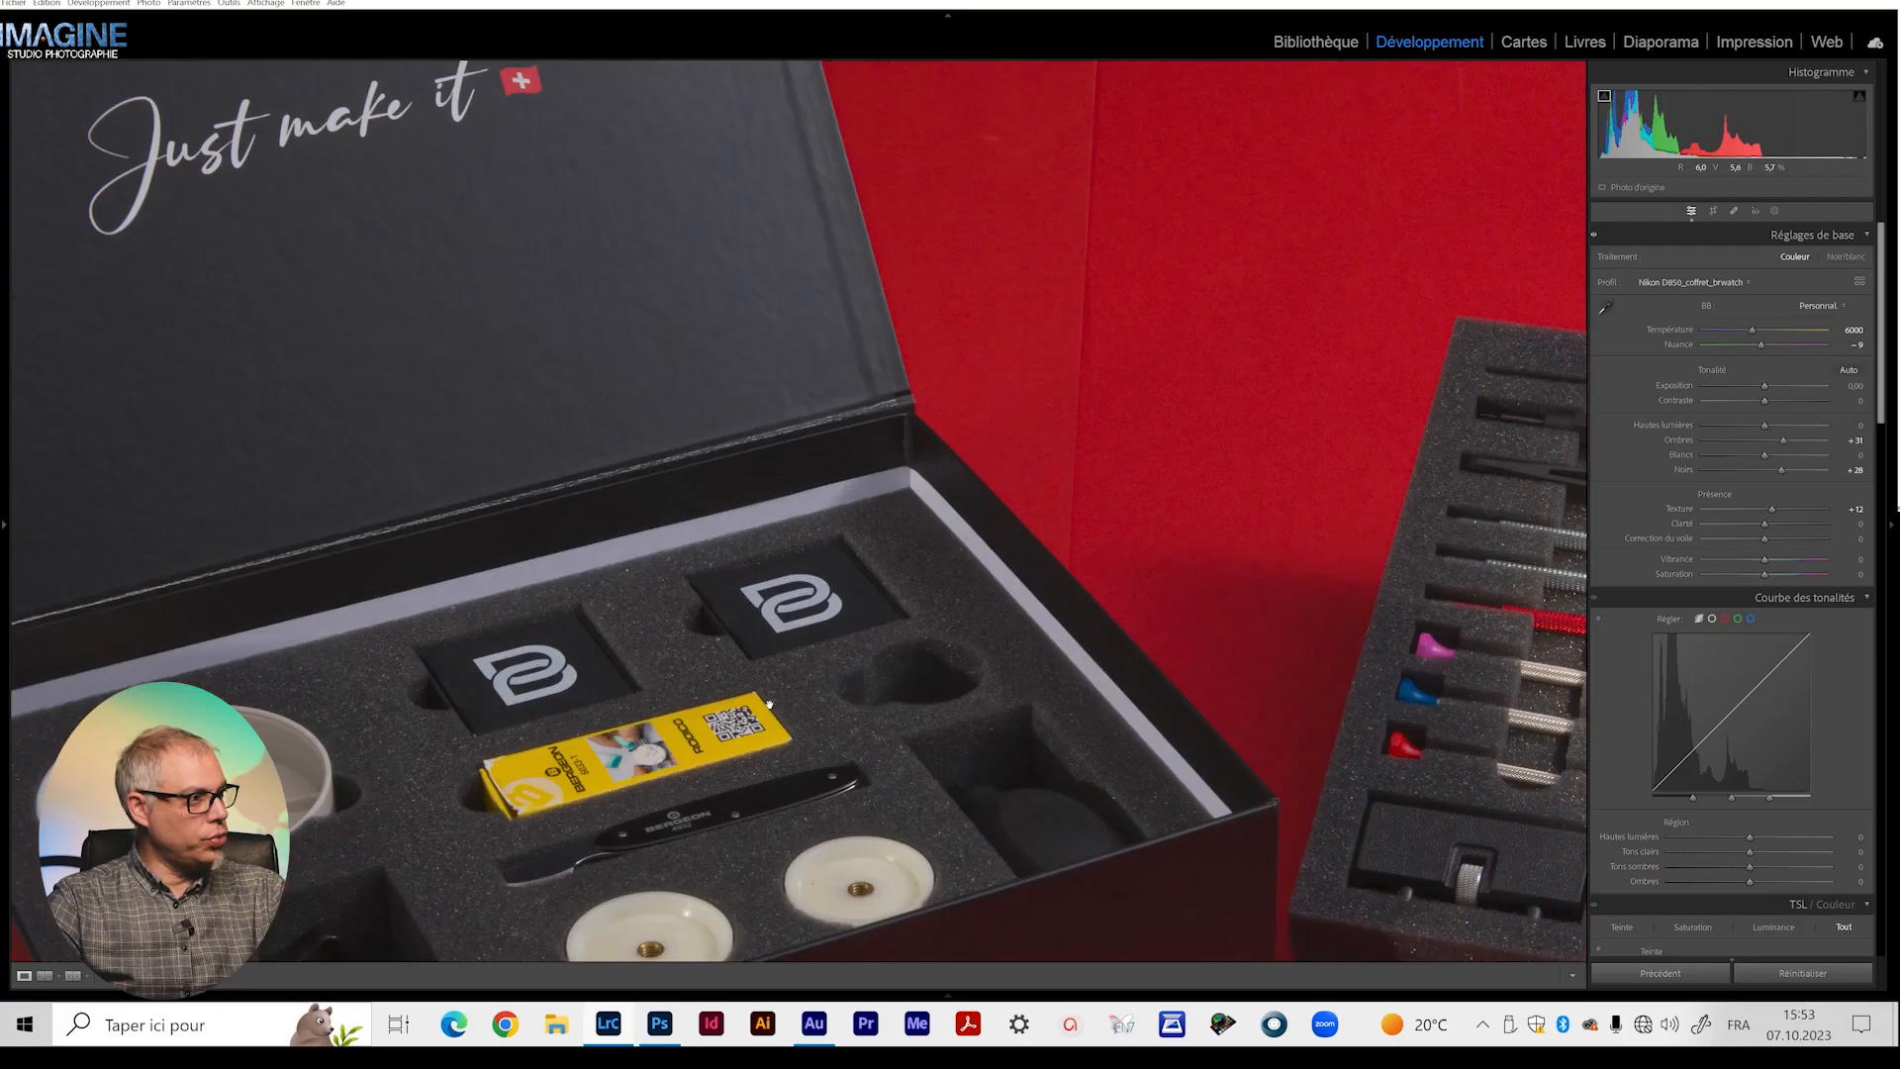
pyautogui.moveTo(653, 500); pyautogui.dragTo(649, 79)
pyautogui.moveTo(809, 412); pyautogui.dragTo(326, 75)
pyautogui.moveTo(1446, 398); pyautogui.dragTo(894, 521)
pyautogui.click(895, 521)
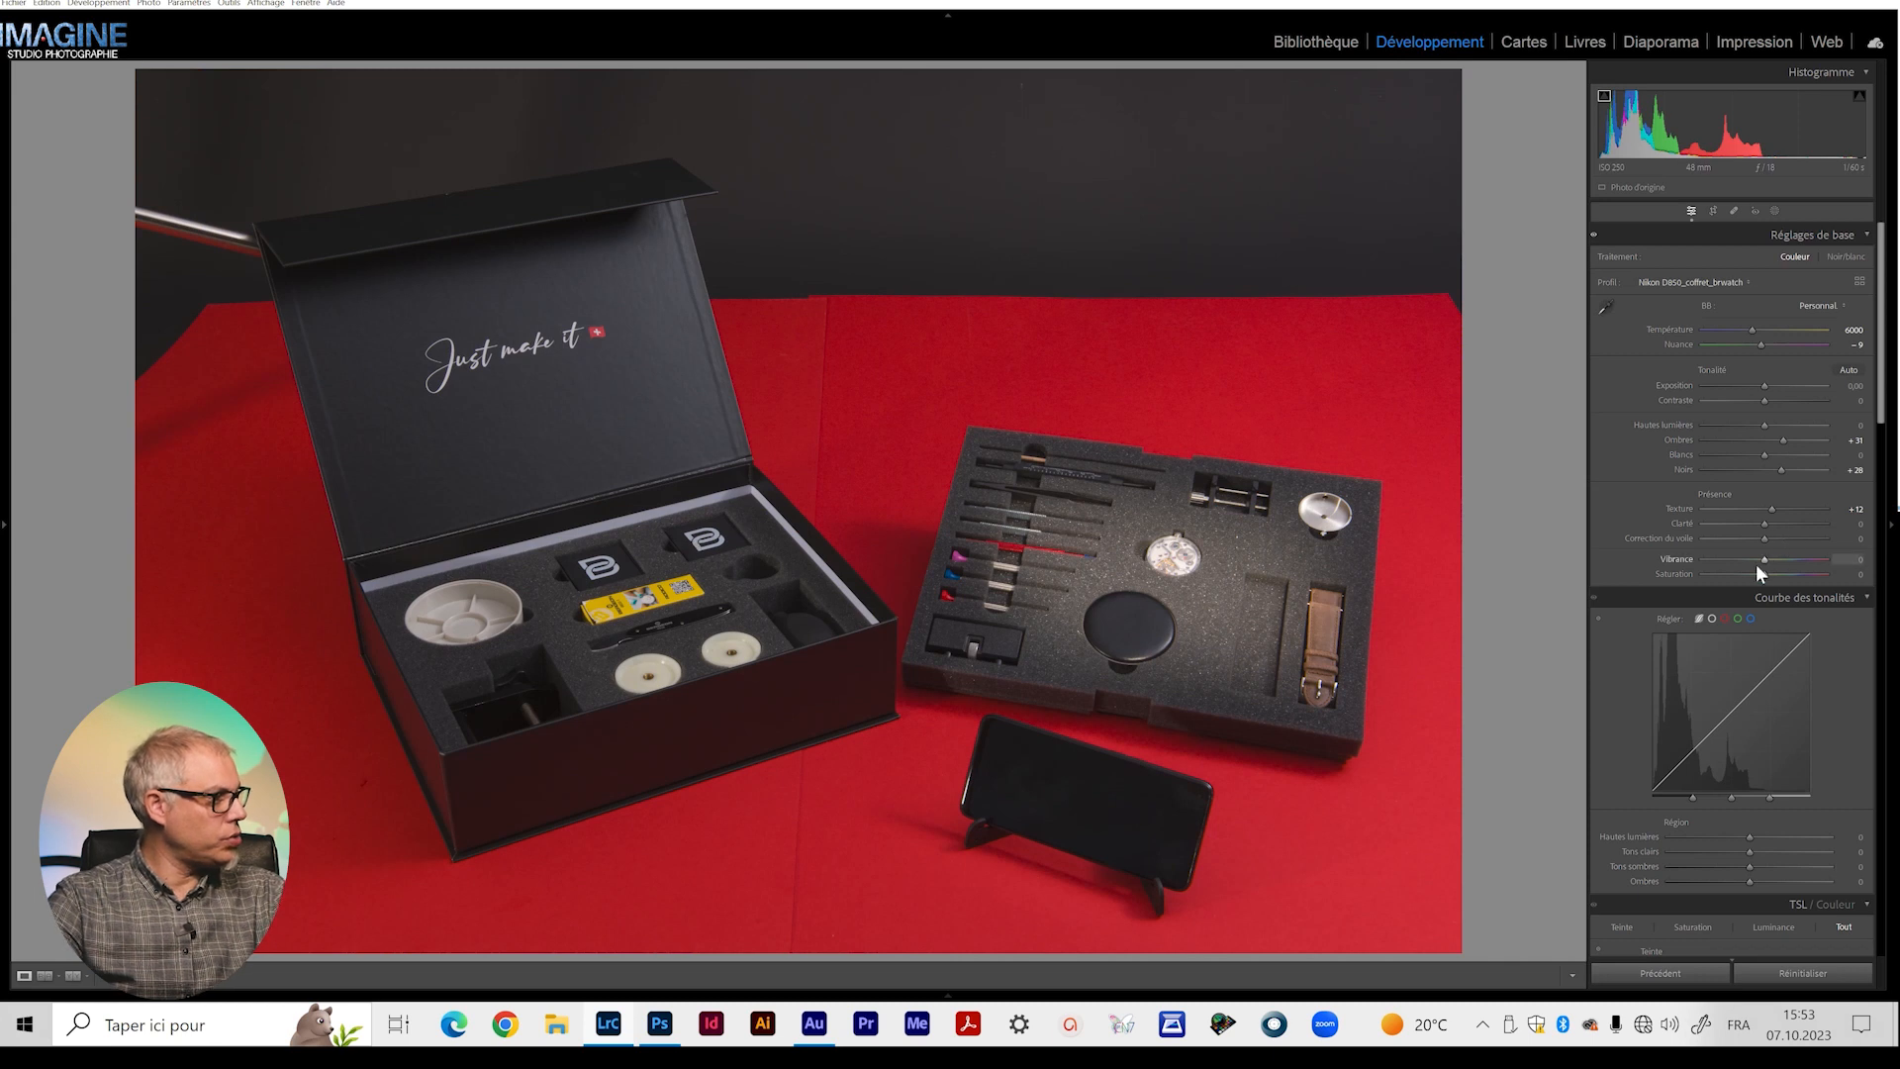
pyautogui.scroll(-10, 1762, 524)
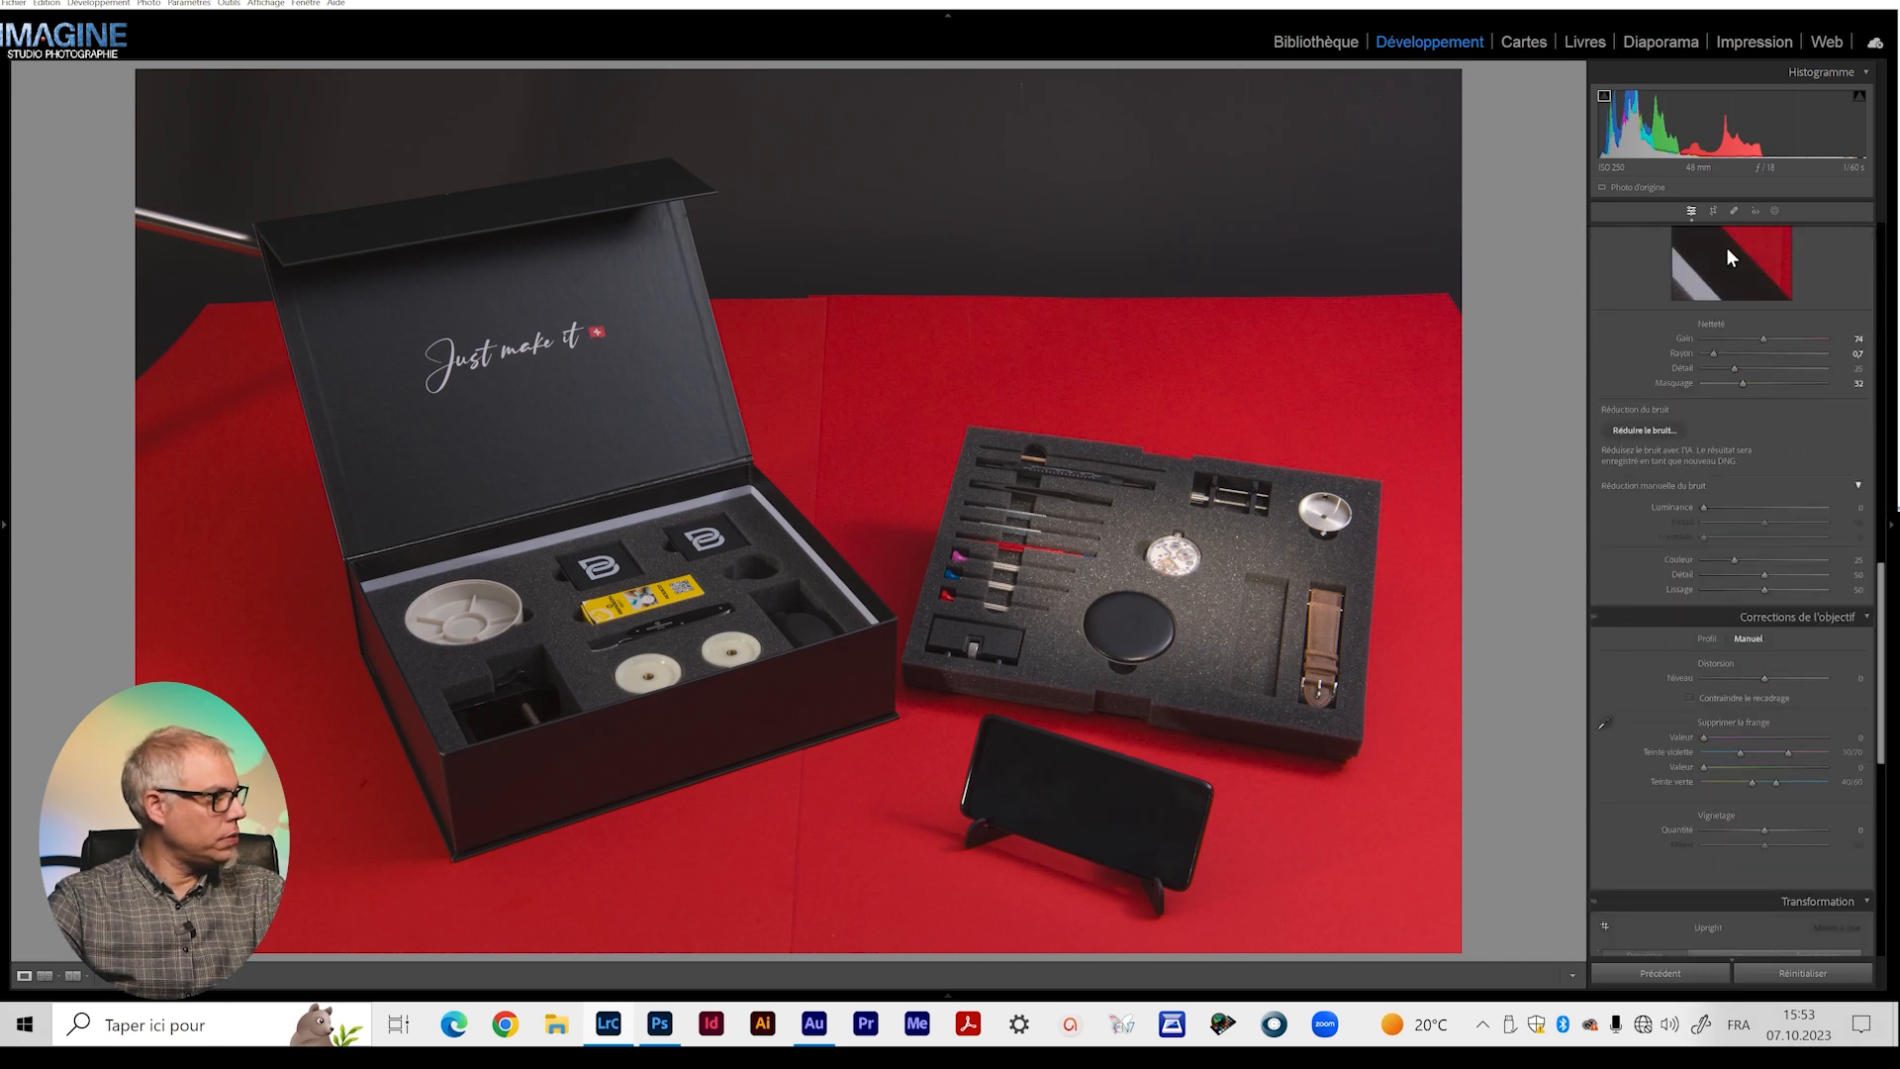
pyautogui.scroll(10, 1728, 578)
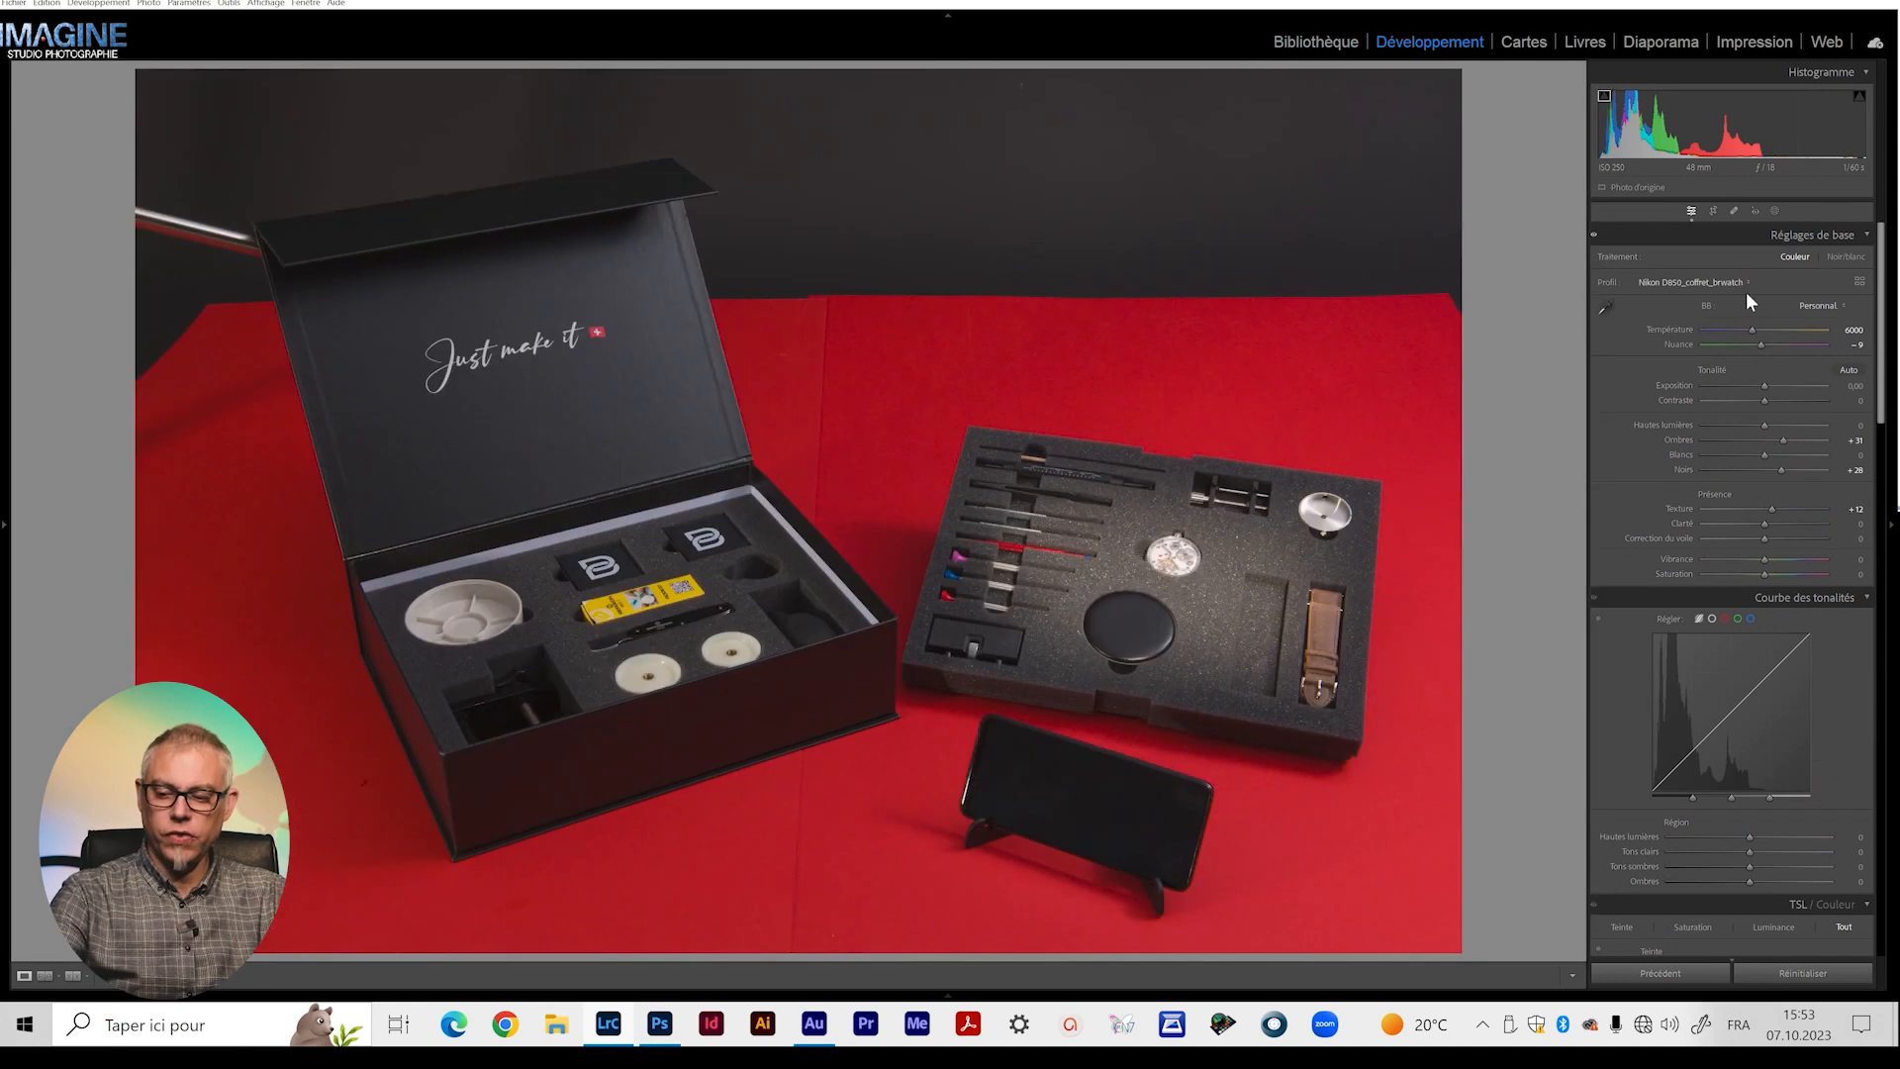
# Copy the photo's development settings, excluding the crop with its straighten angle and aspect ratio.
pyautogui.hotkey('ctrl', 'shift', 'c')
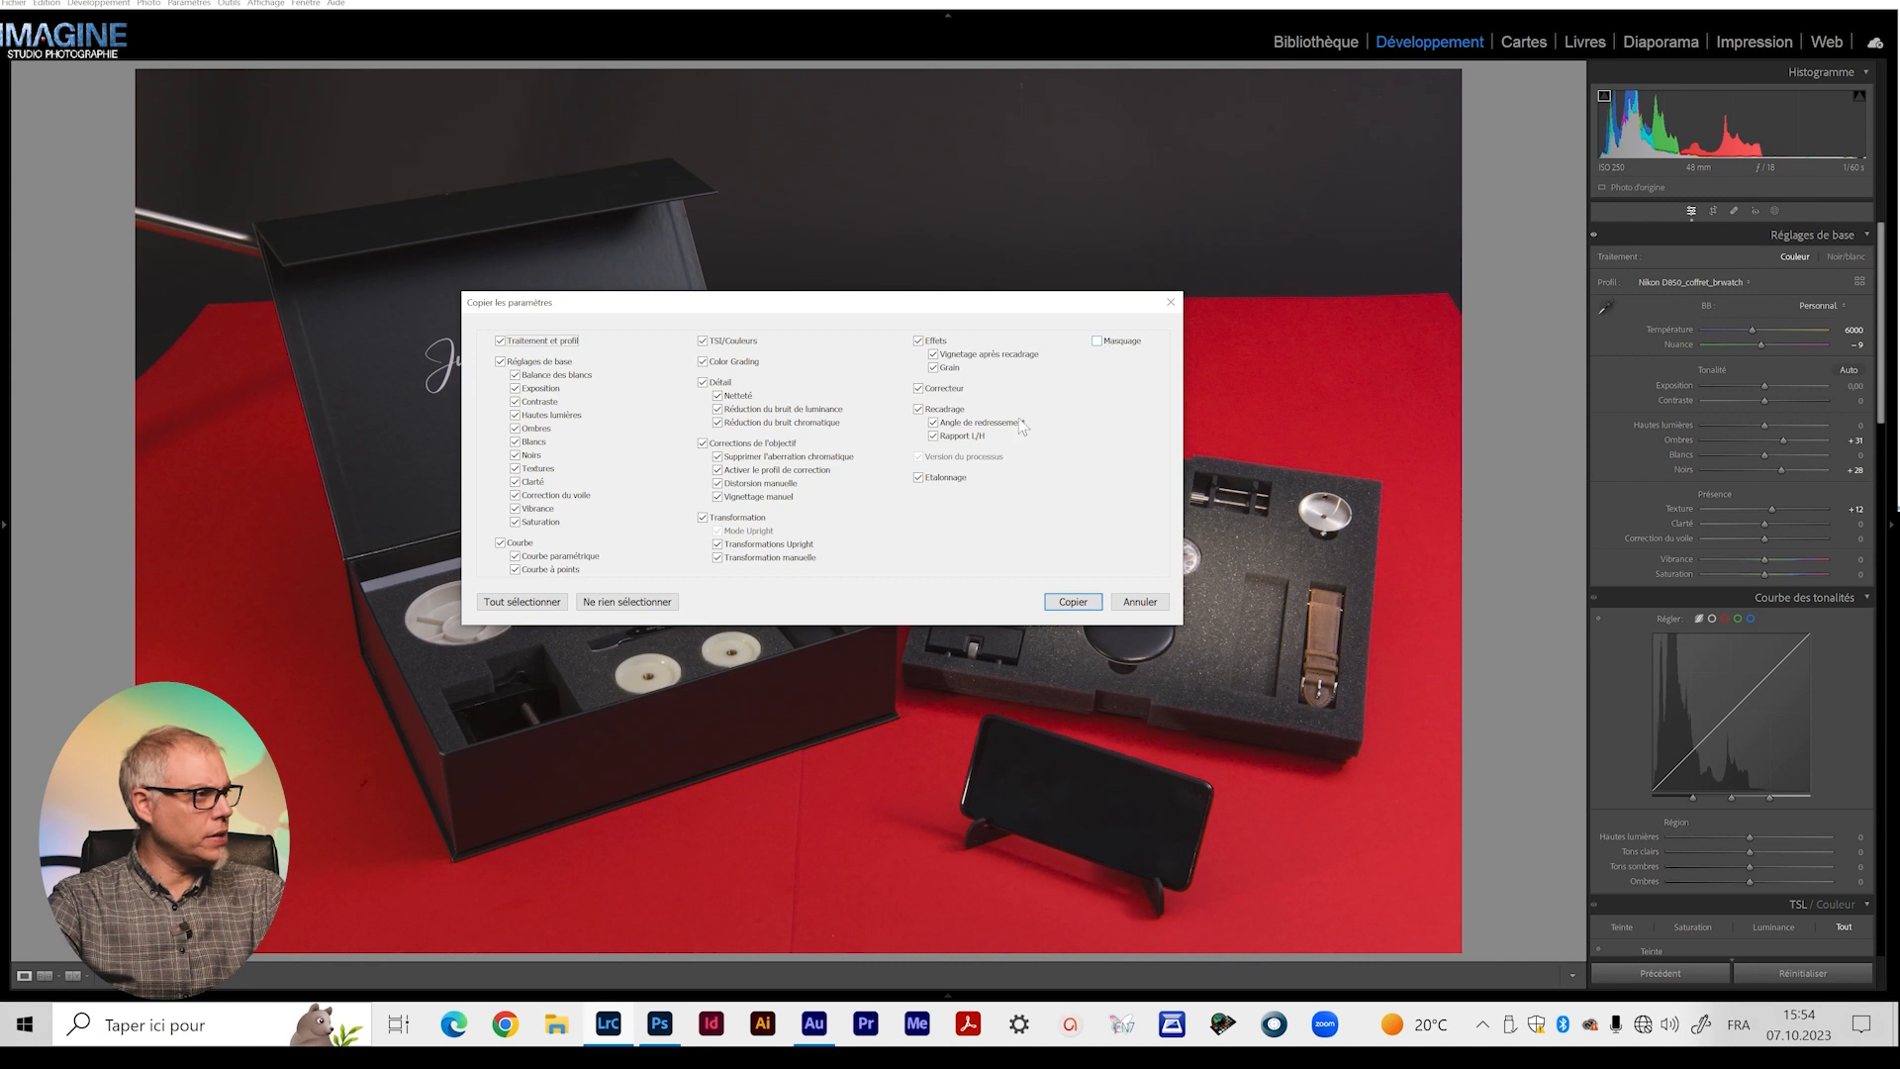
pyautogui.click(918, 409)
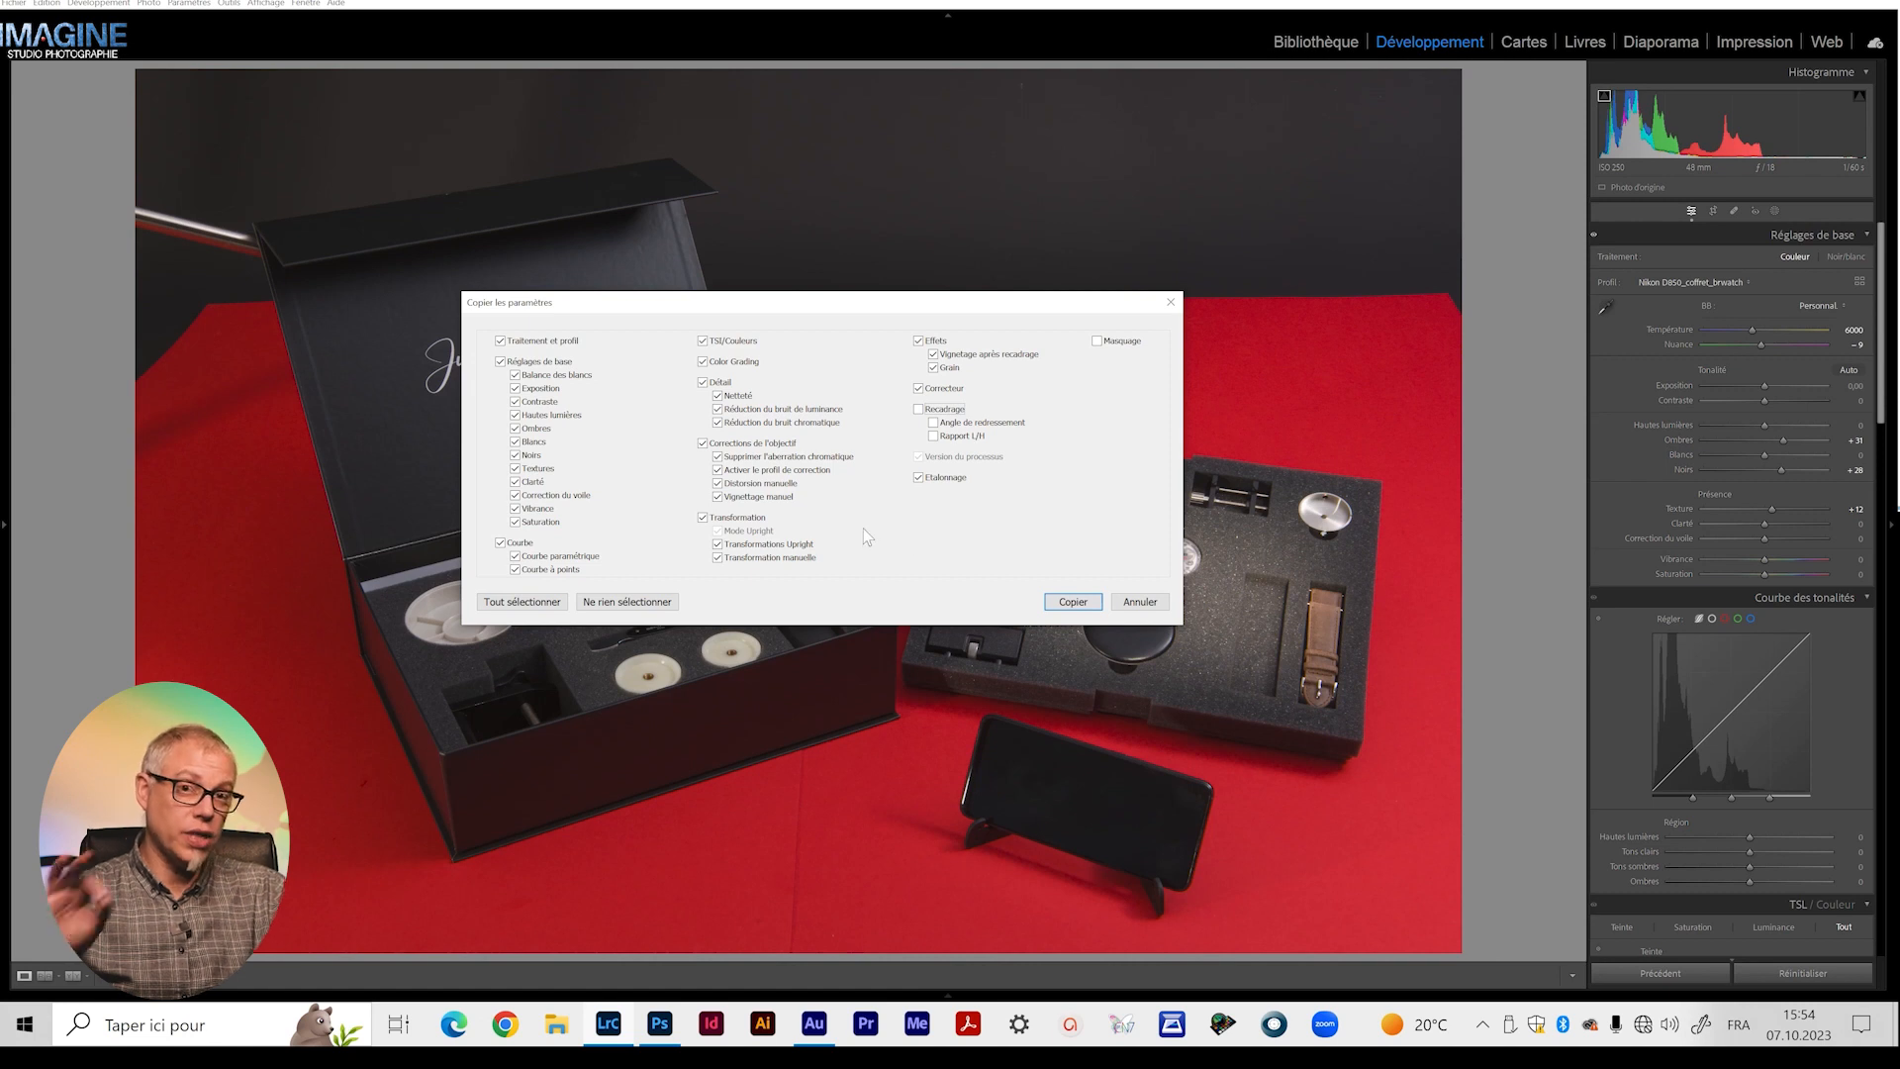
pyautogui.press('Return')
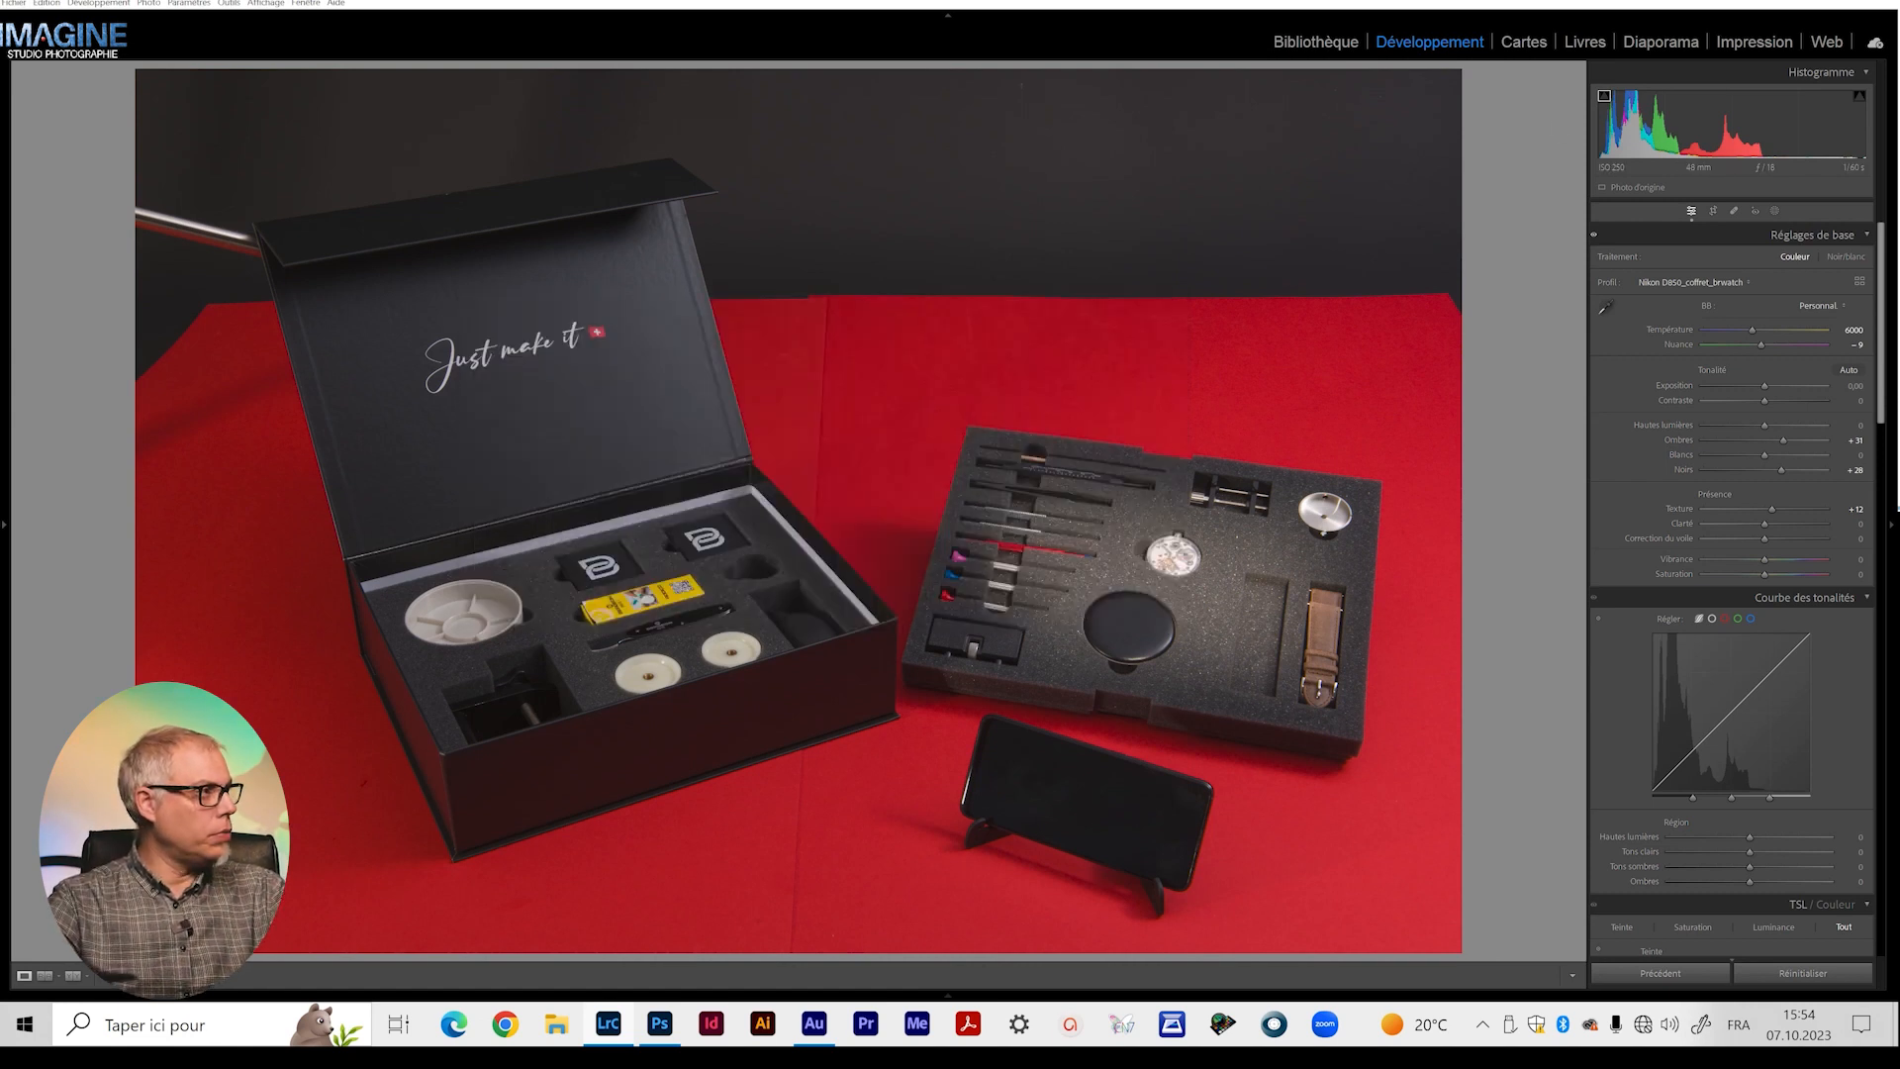
# Paste the copied development settings onto photos Capture0039-2 and Capture0041-2 in the library grid.
pyautogui.click(1297, 35)
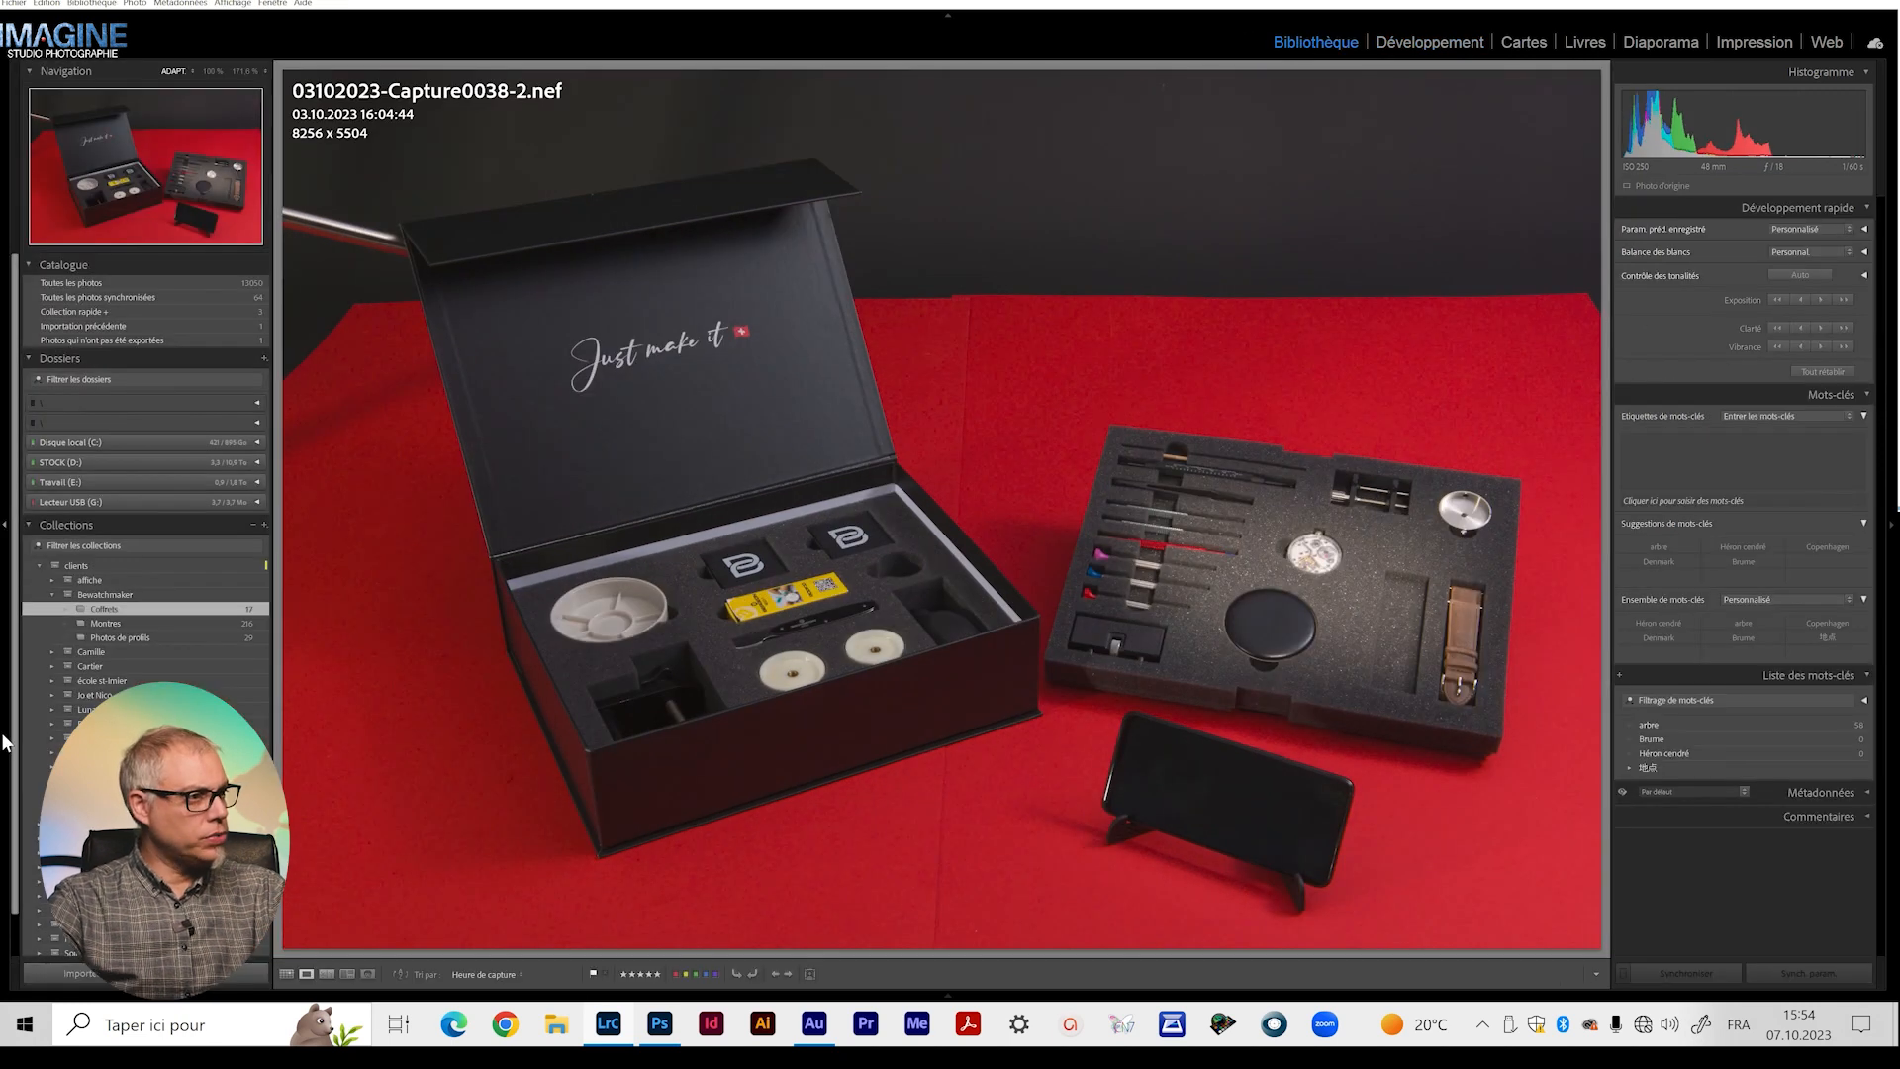
pyautogui.click(285, 974)
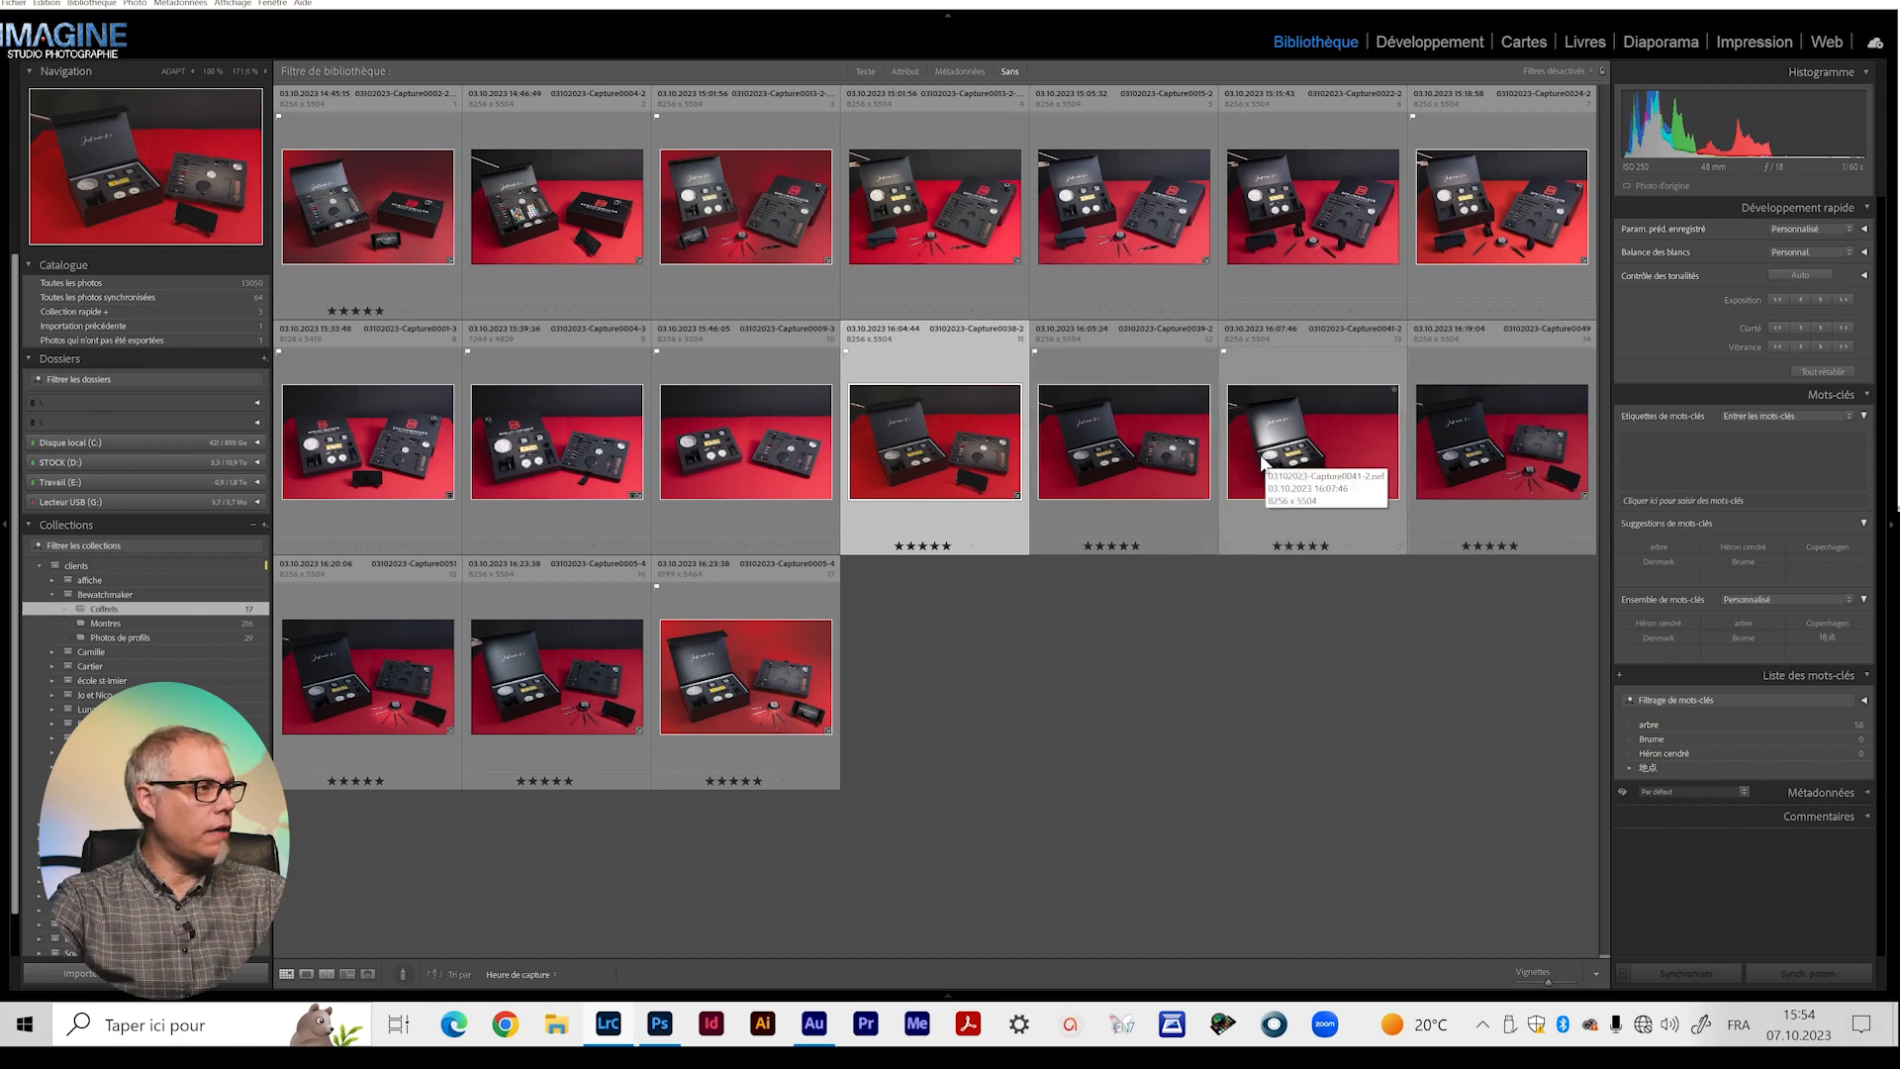
pyautogui.click(1180, 457)
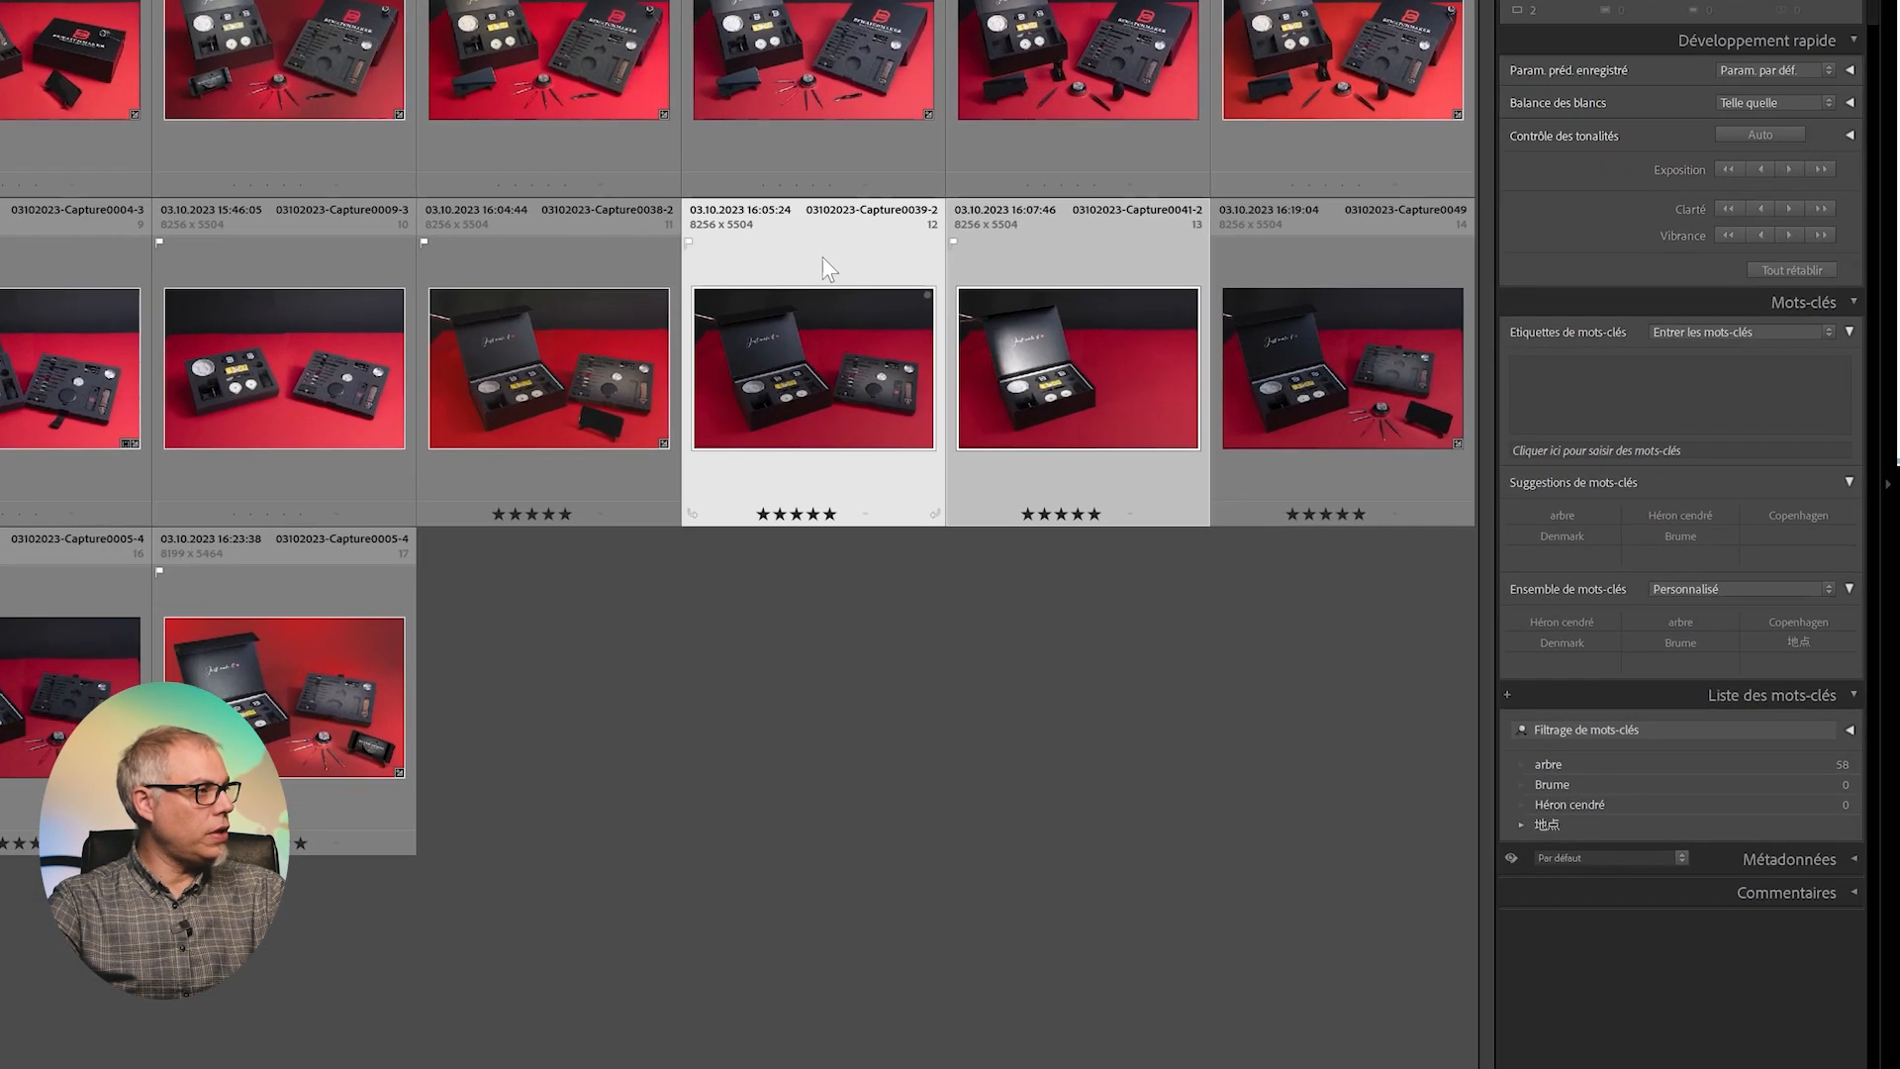
pyautogui.rightClick(1131, 361)
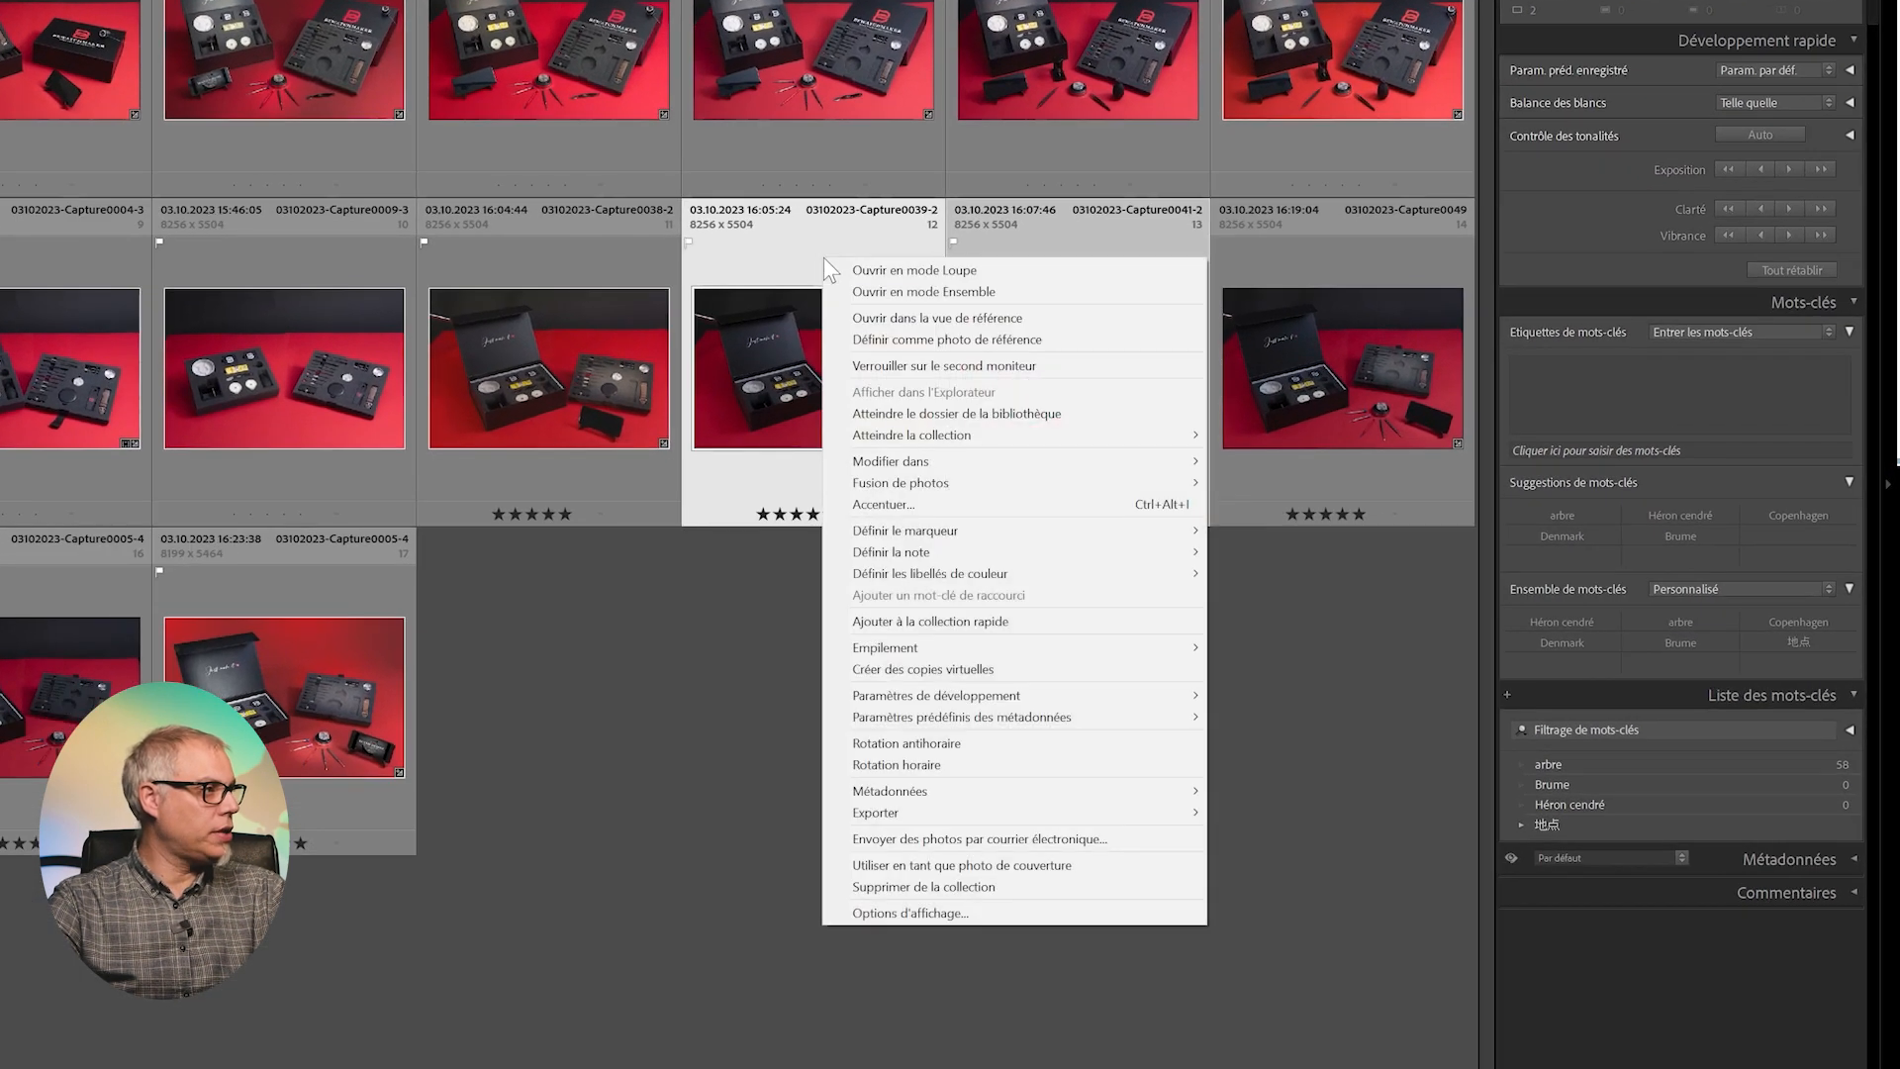
pyautogui.moveTo(976, 701)
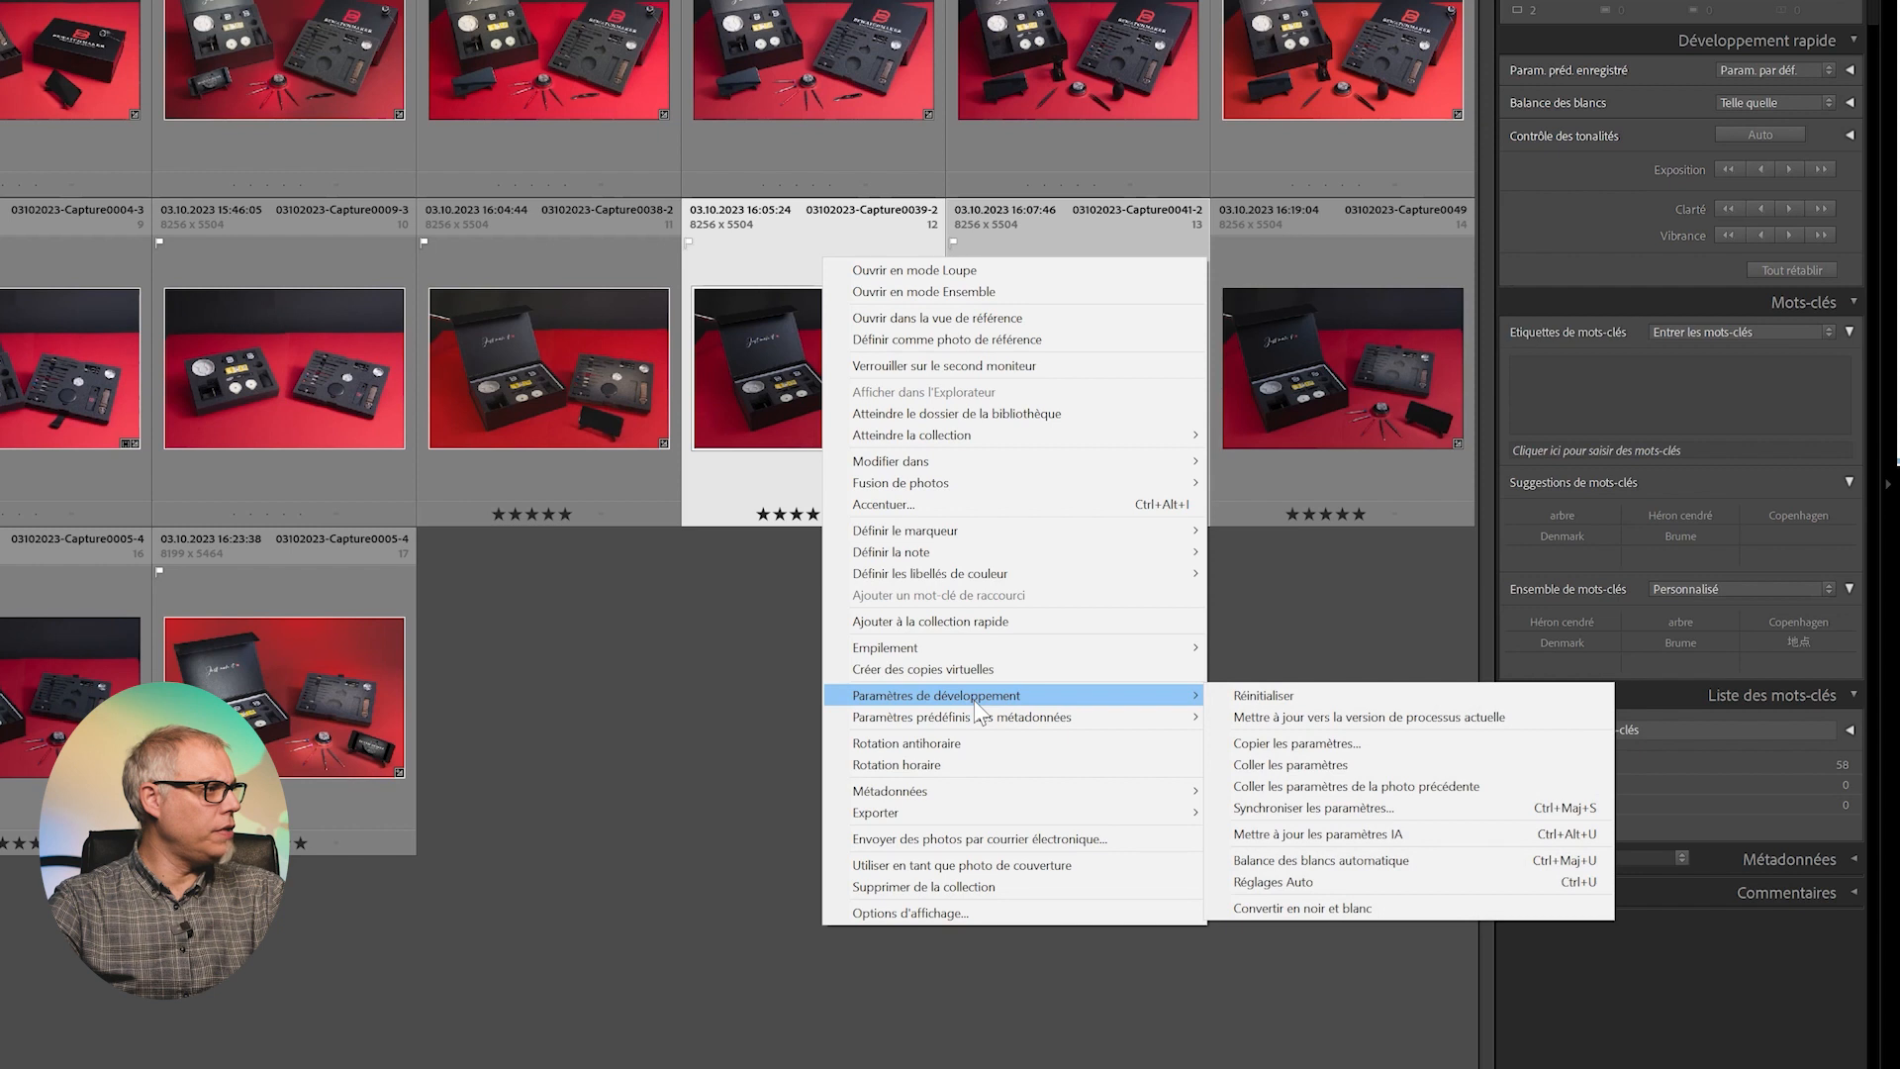
pyautogui.click(1316, 766)
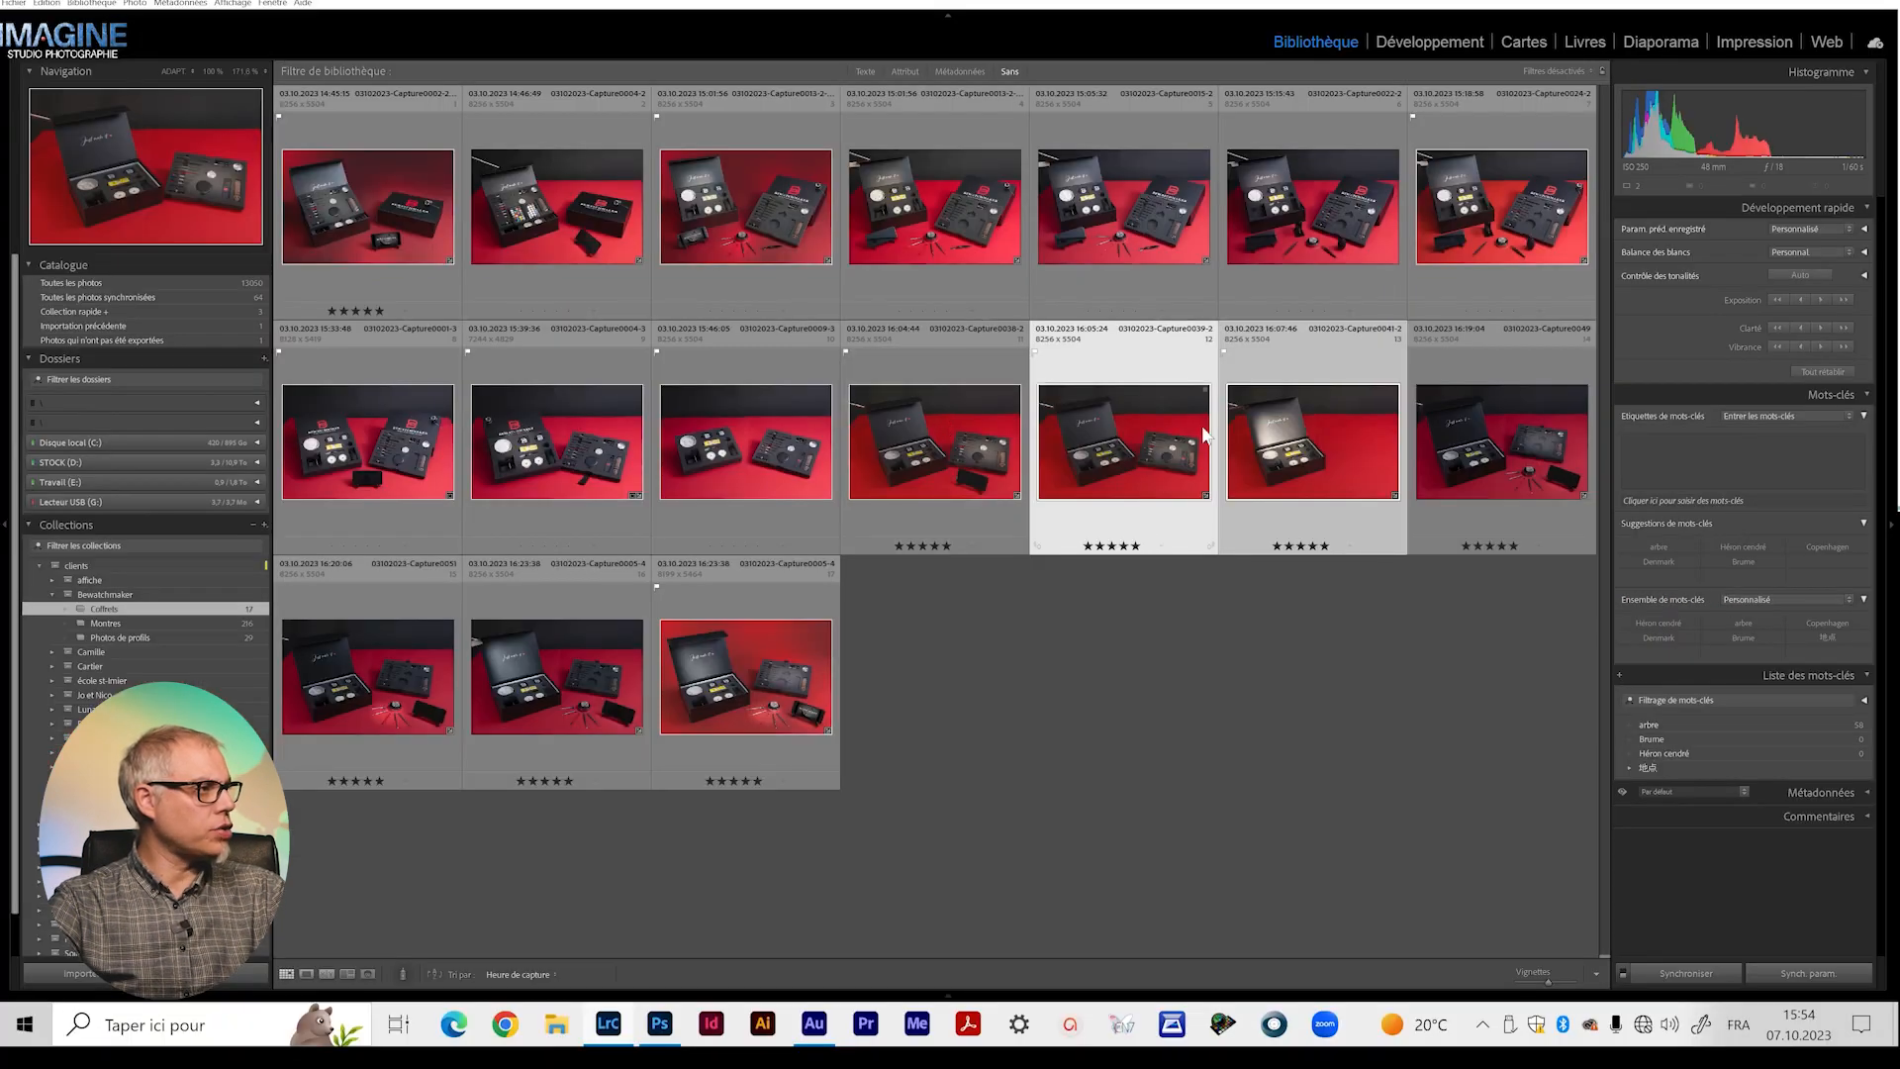
# Open photos Capture0038-2, Capture0039-2 and Capture0041-2 together as layers of one Photoshop document.
pyautogui.click(1309, 455)
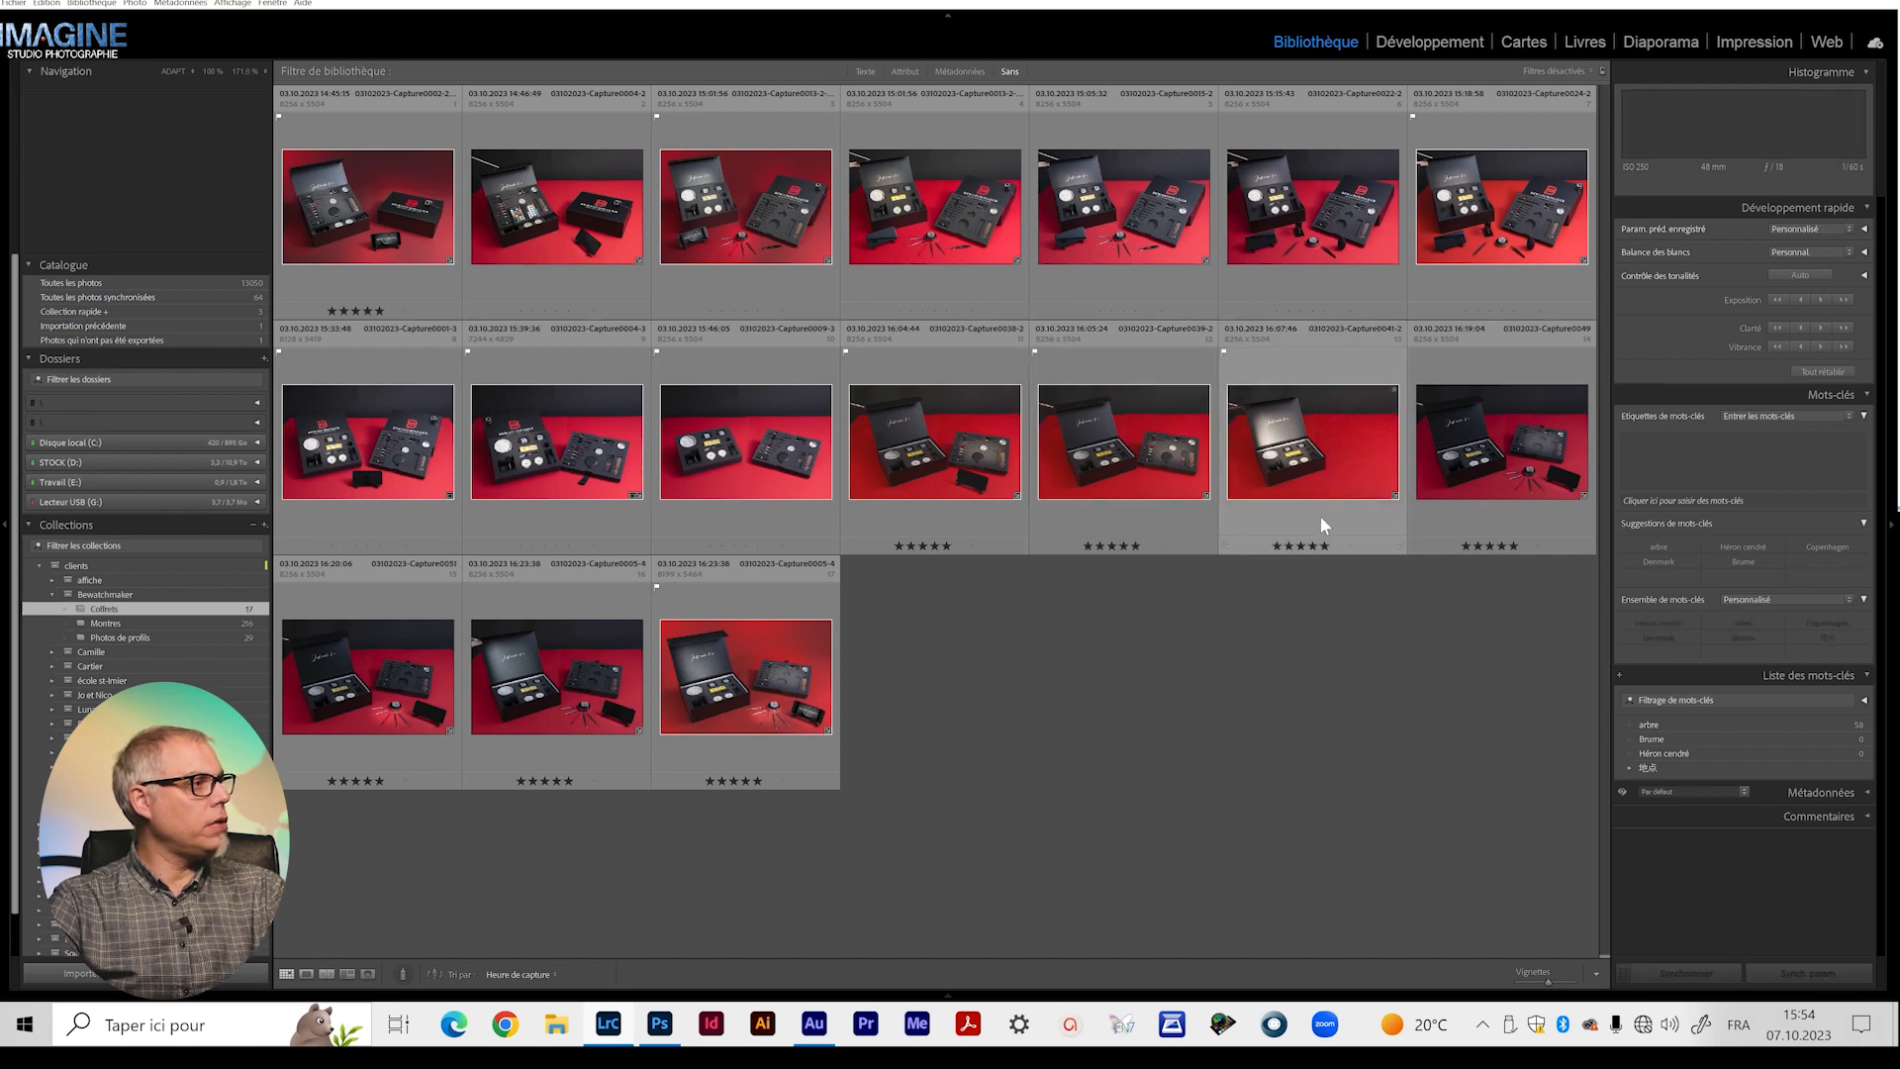
pyautogui.keyDown('shift'); pyautogui.click(944, 455); pyautogui.keyUp('shift')
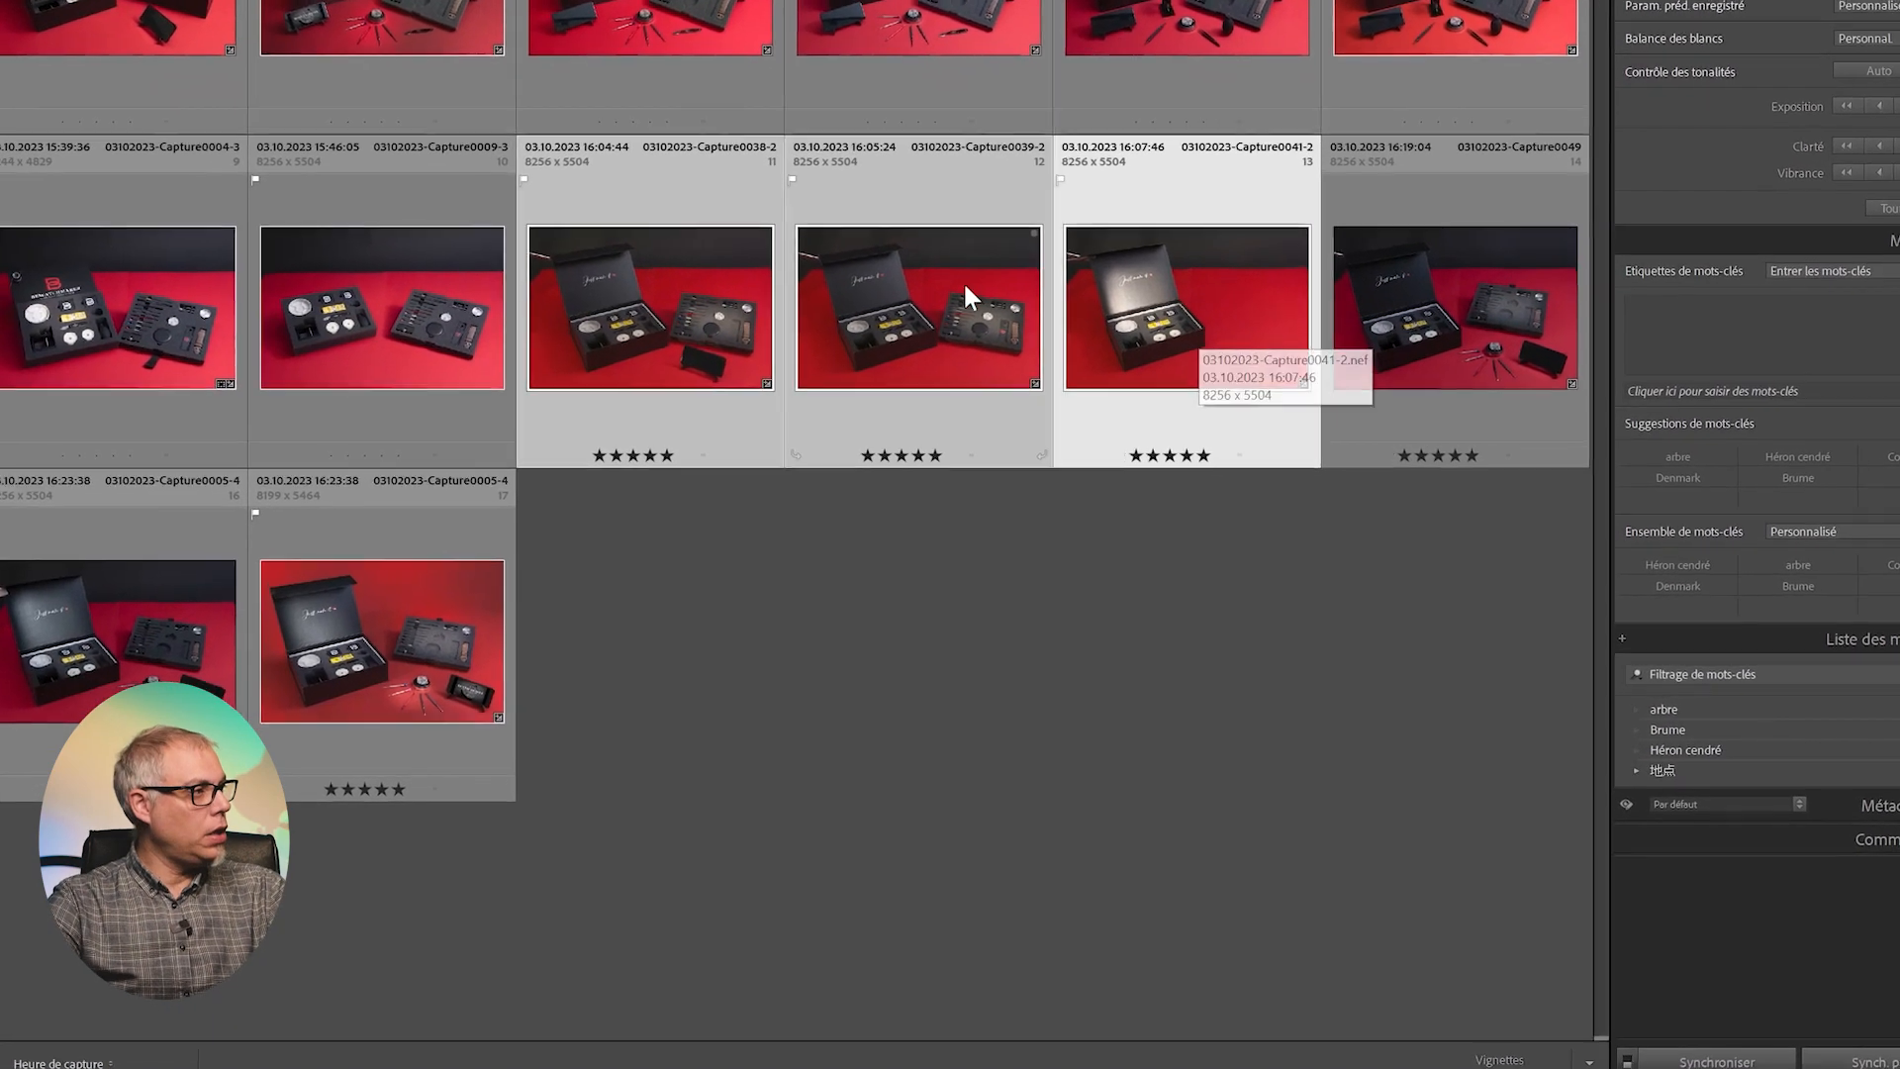
pyautogui.rightClick(987, 350)
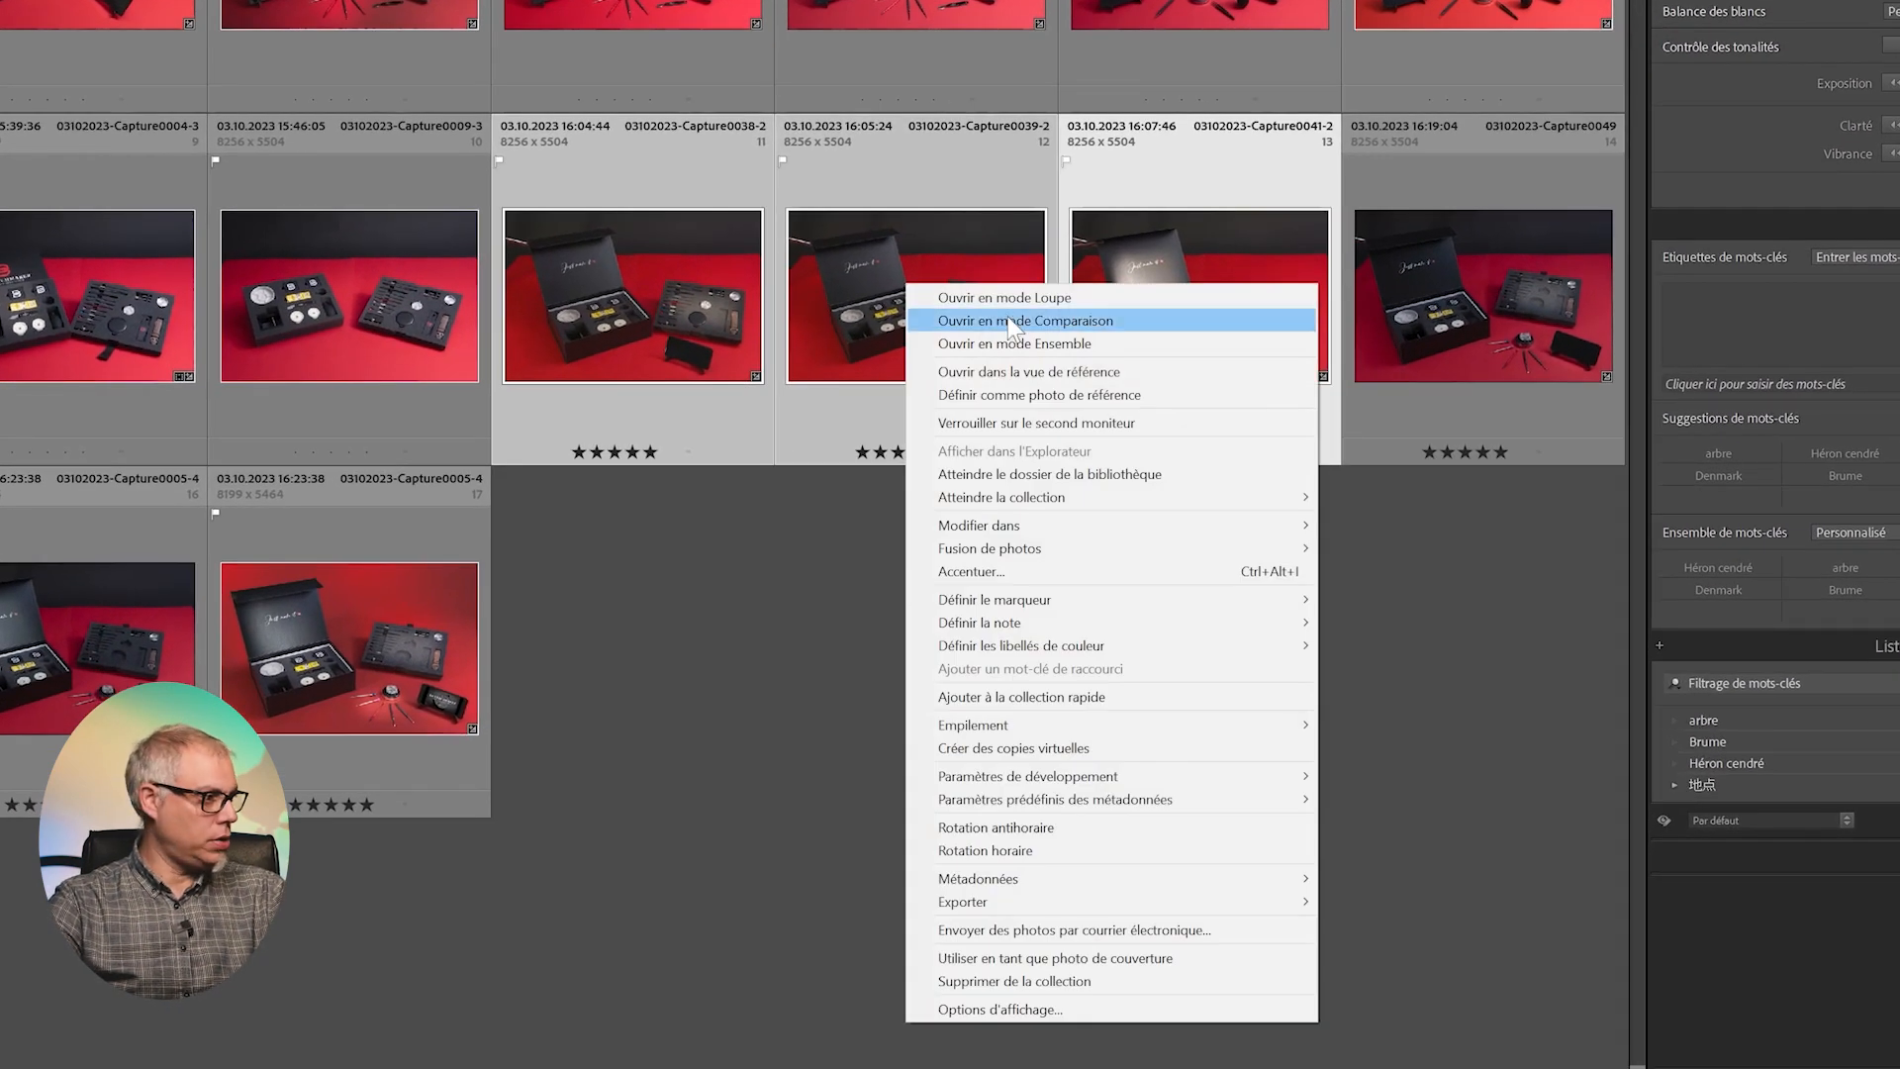
pyautogui.moveTo(1026, 532)
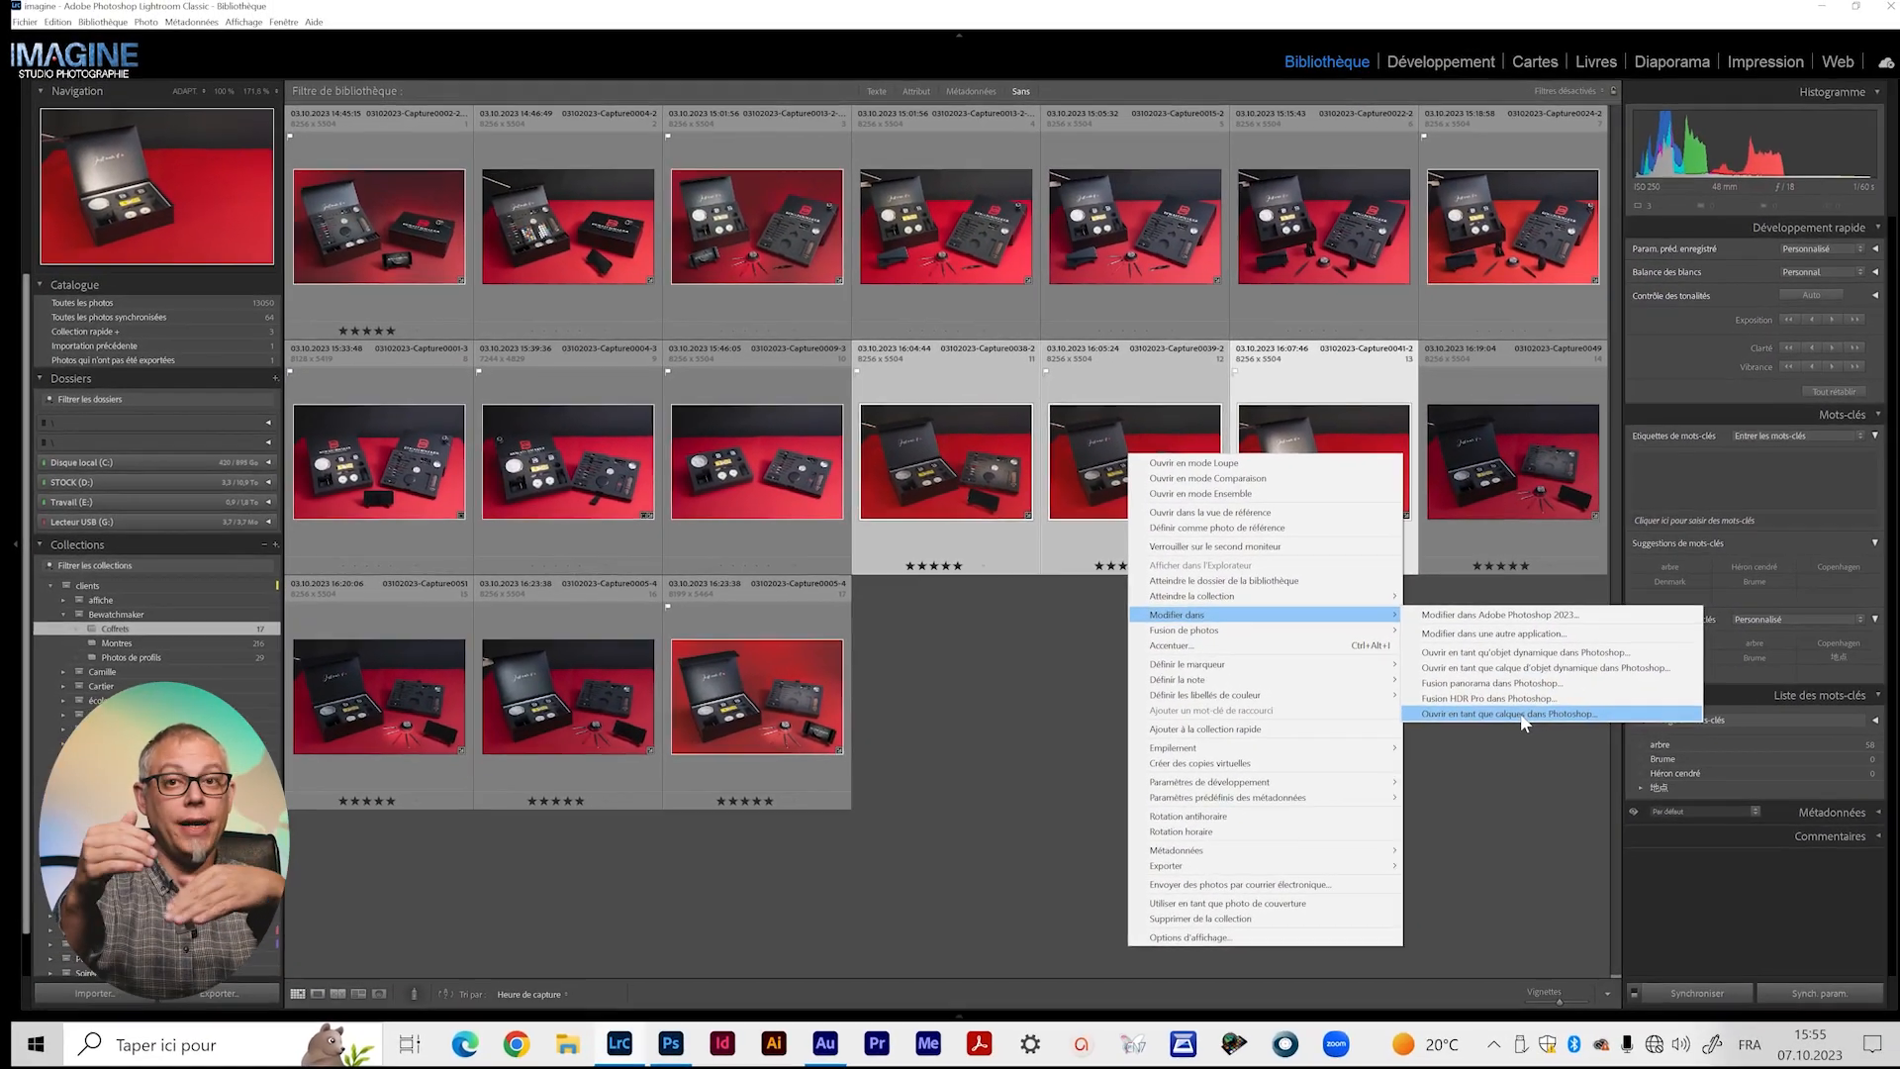
pyautogui.click(1511, 718)
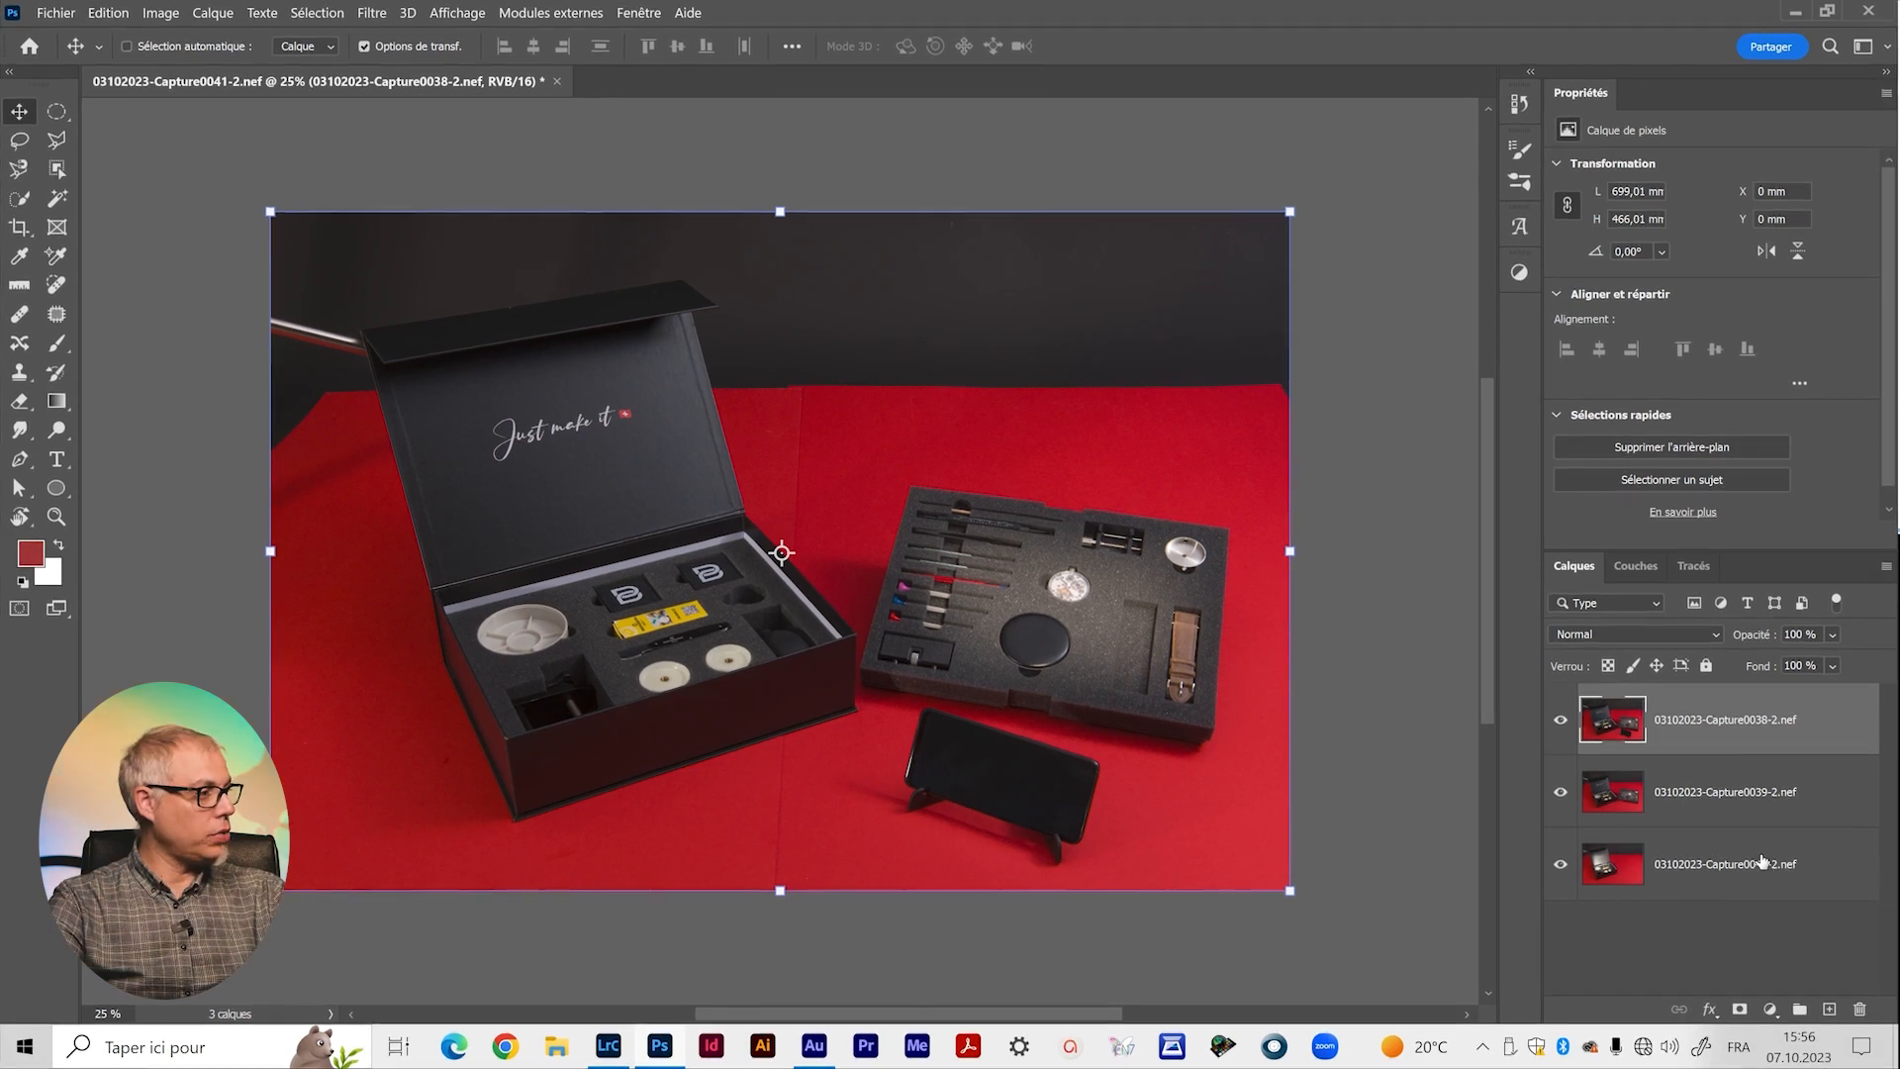
# Auto-align all three photo layers using the Automatic projection.
pyautogui.keyDown('shift'); pyautogui.click(1870, 851); pyautogui.keyUp('shift')
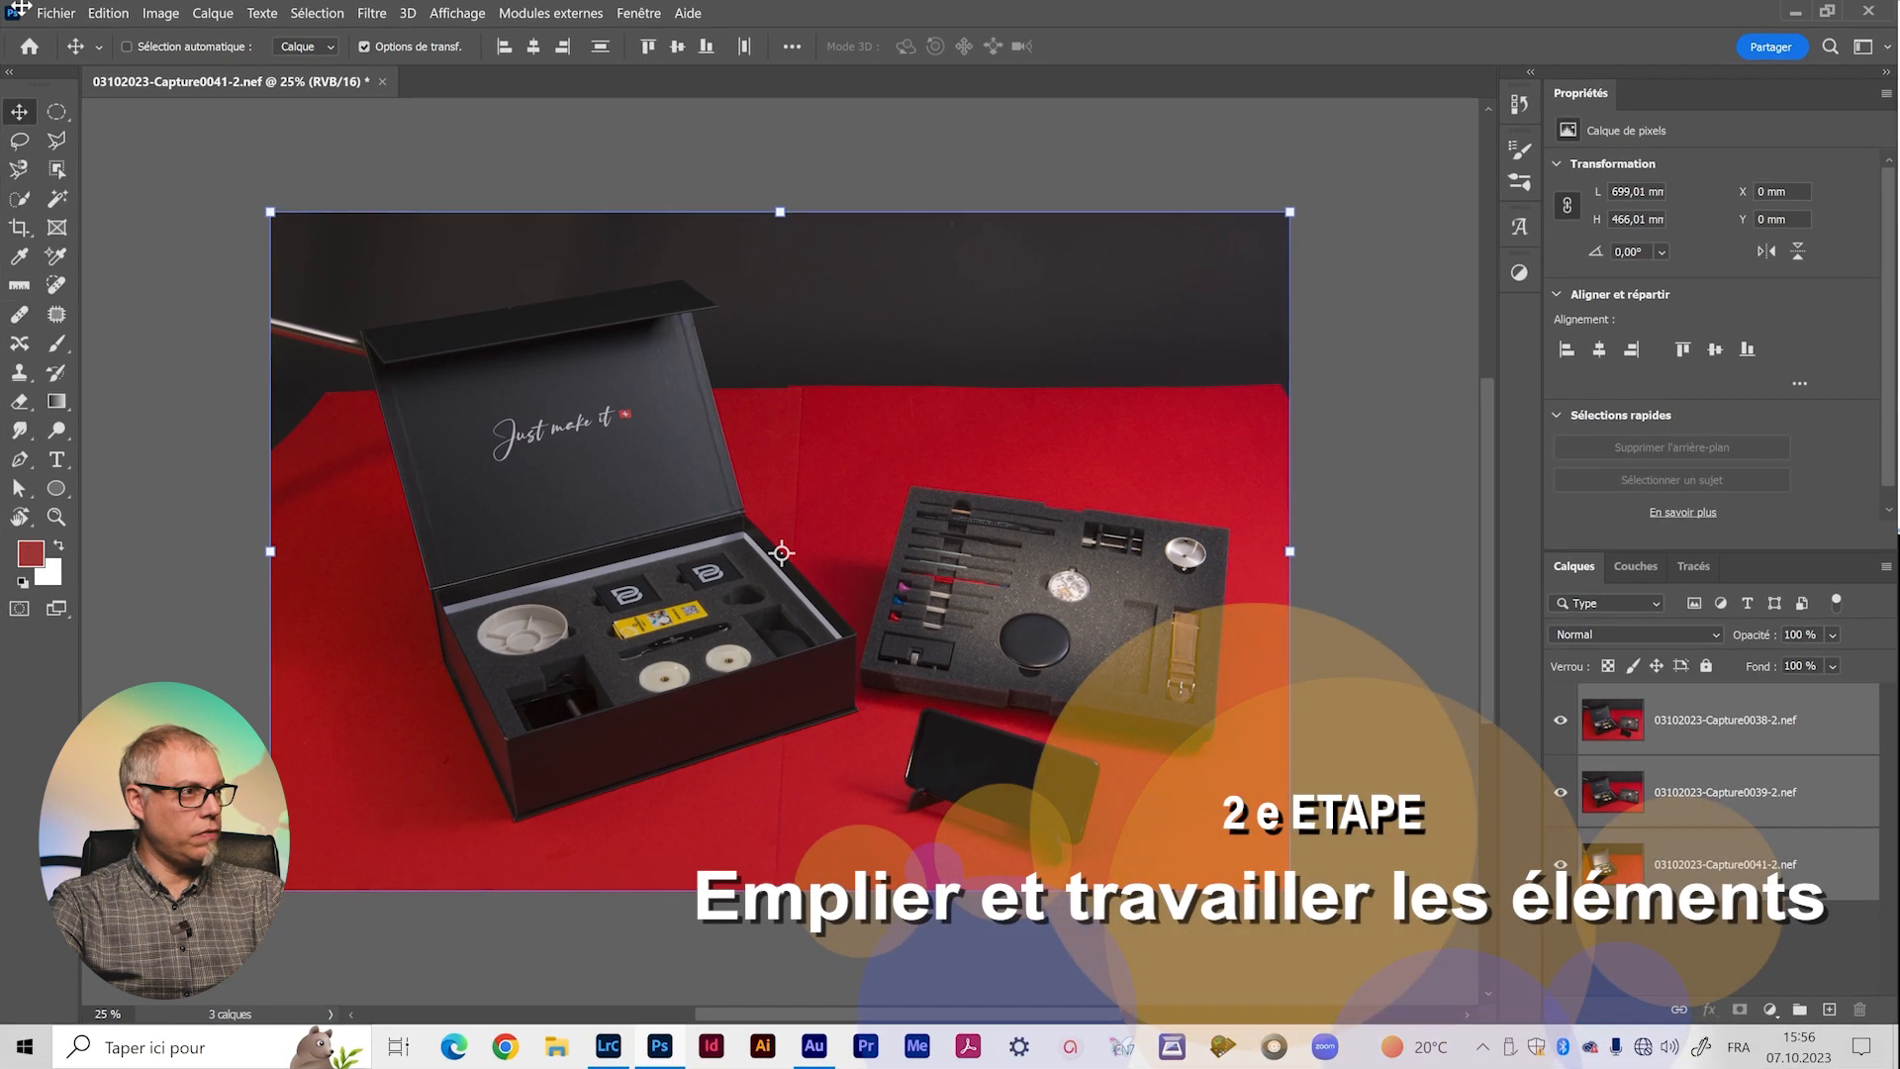
pyautogui.click(108, 13)
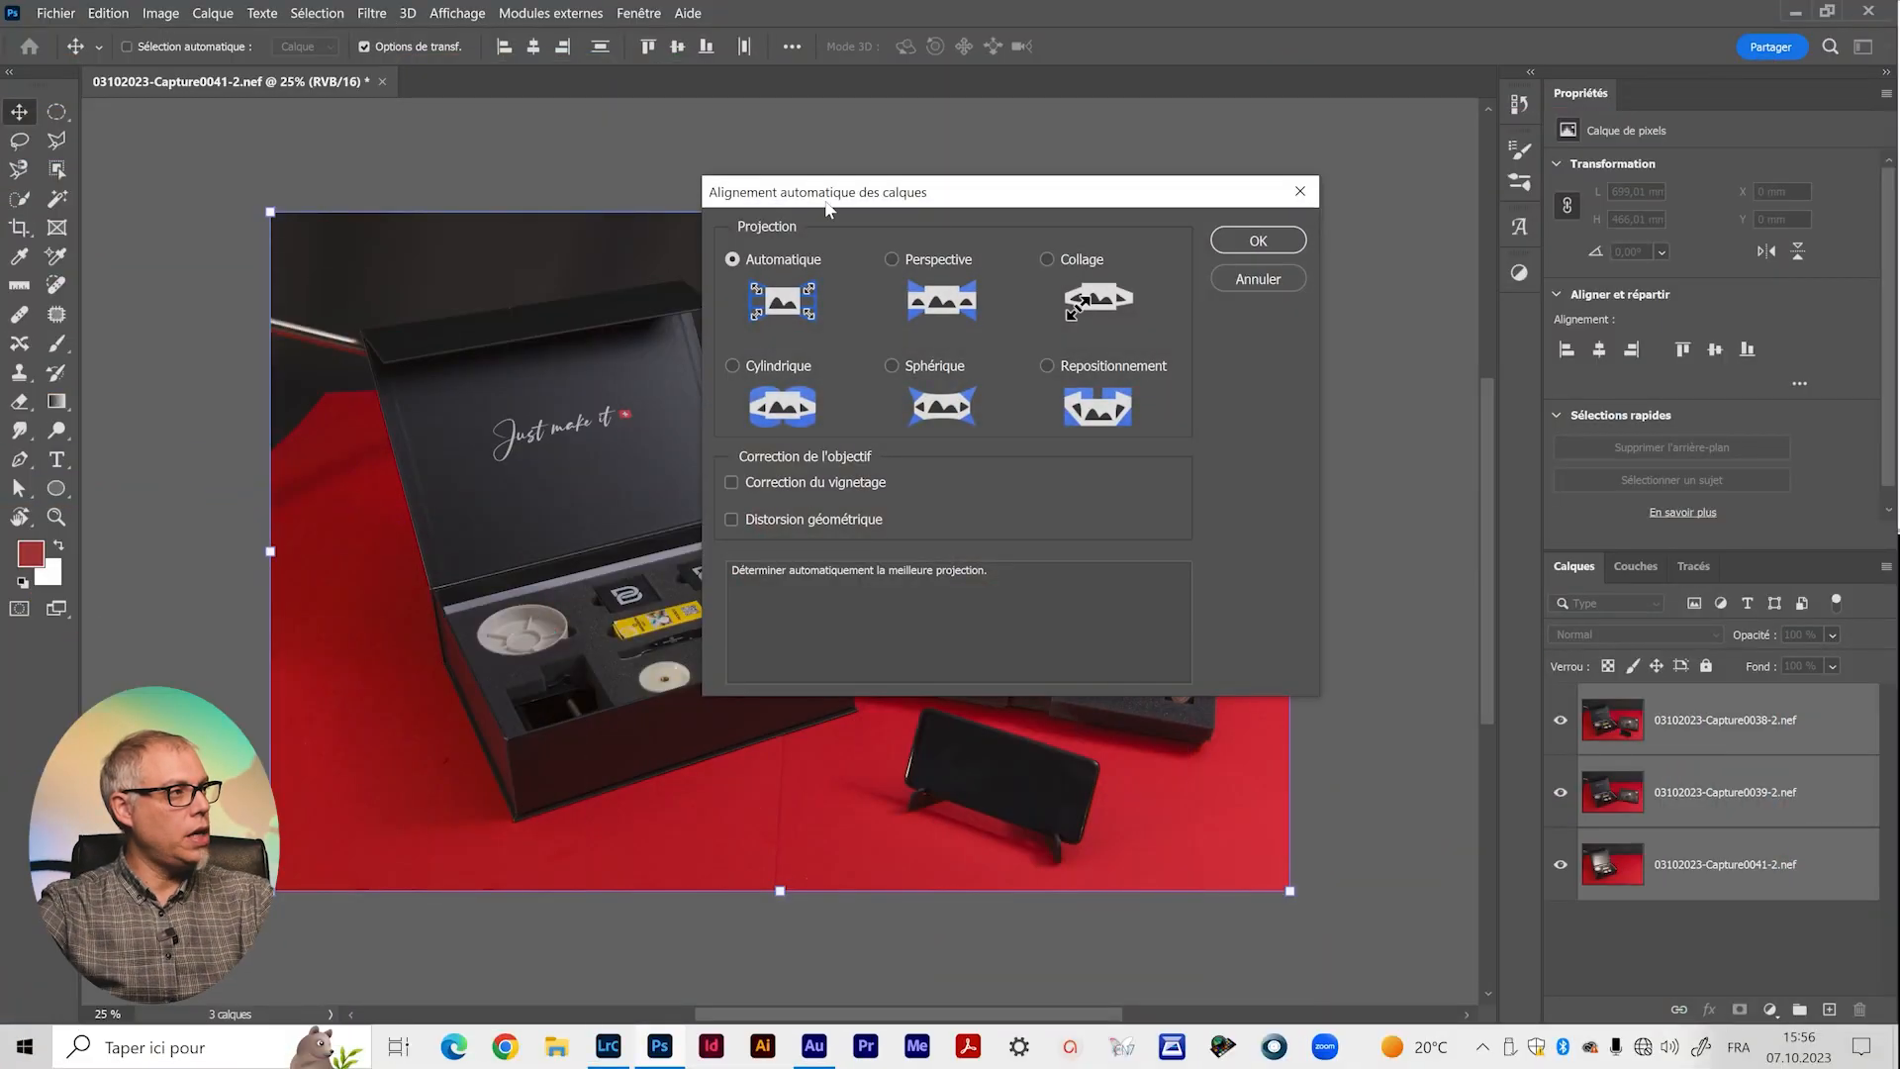
pyautogui.moveTo(828, 207); pyautogui.dragTo(660, 312)
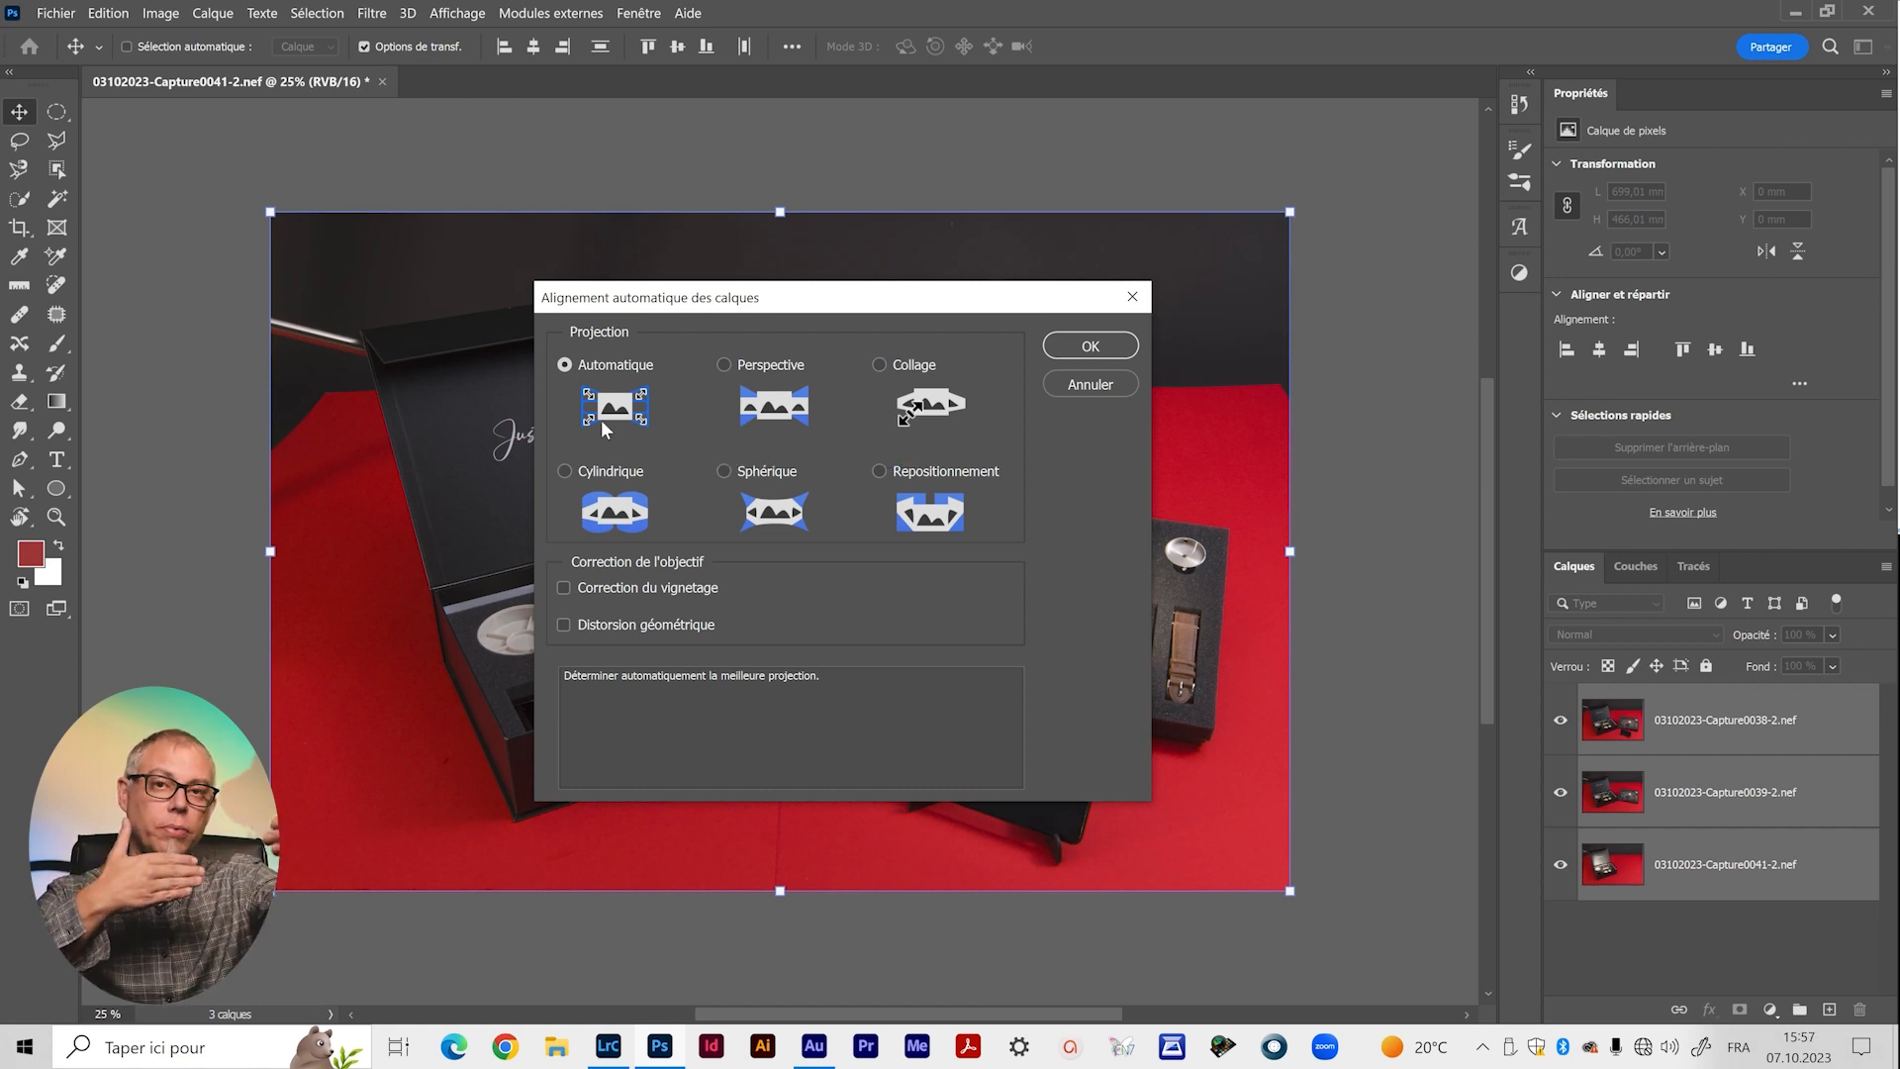
pyautogui.press('Return')
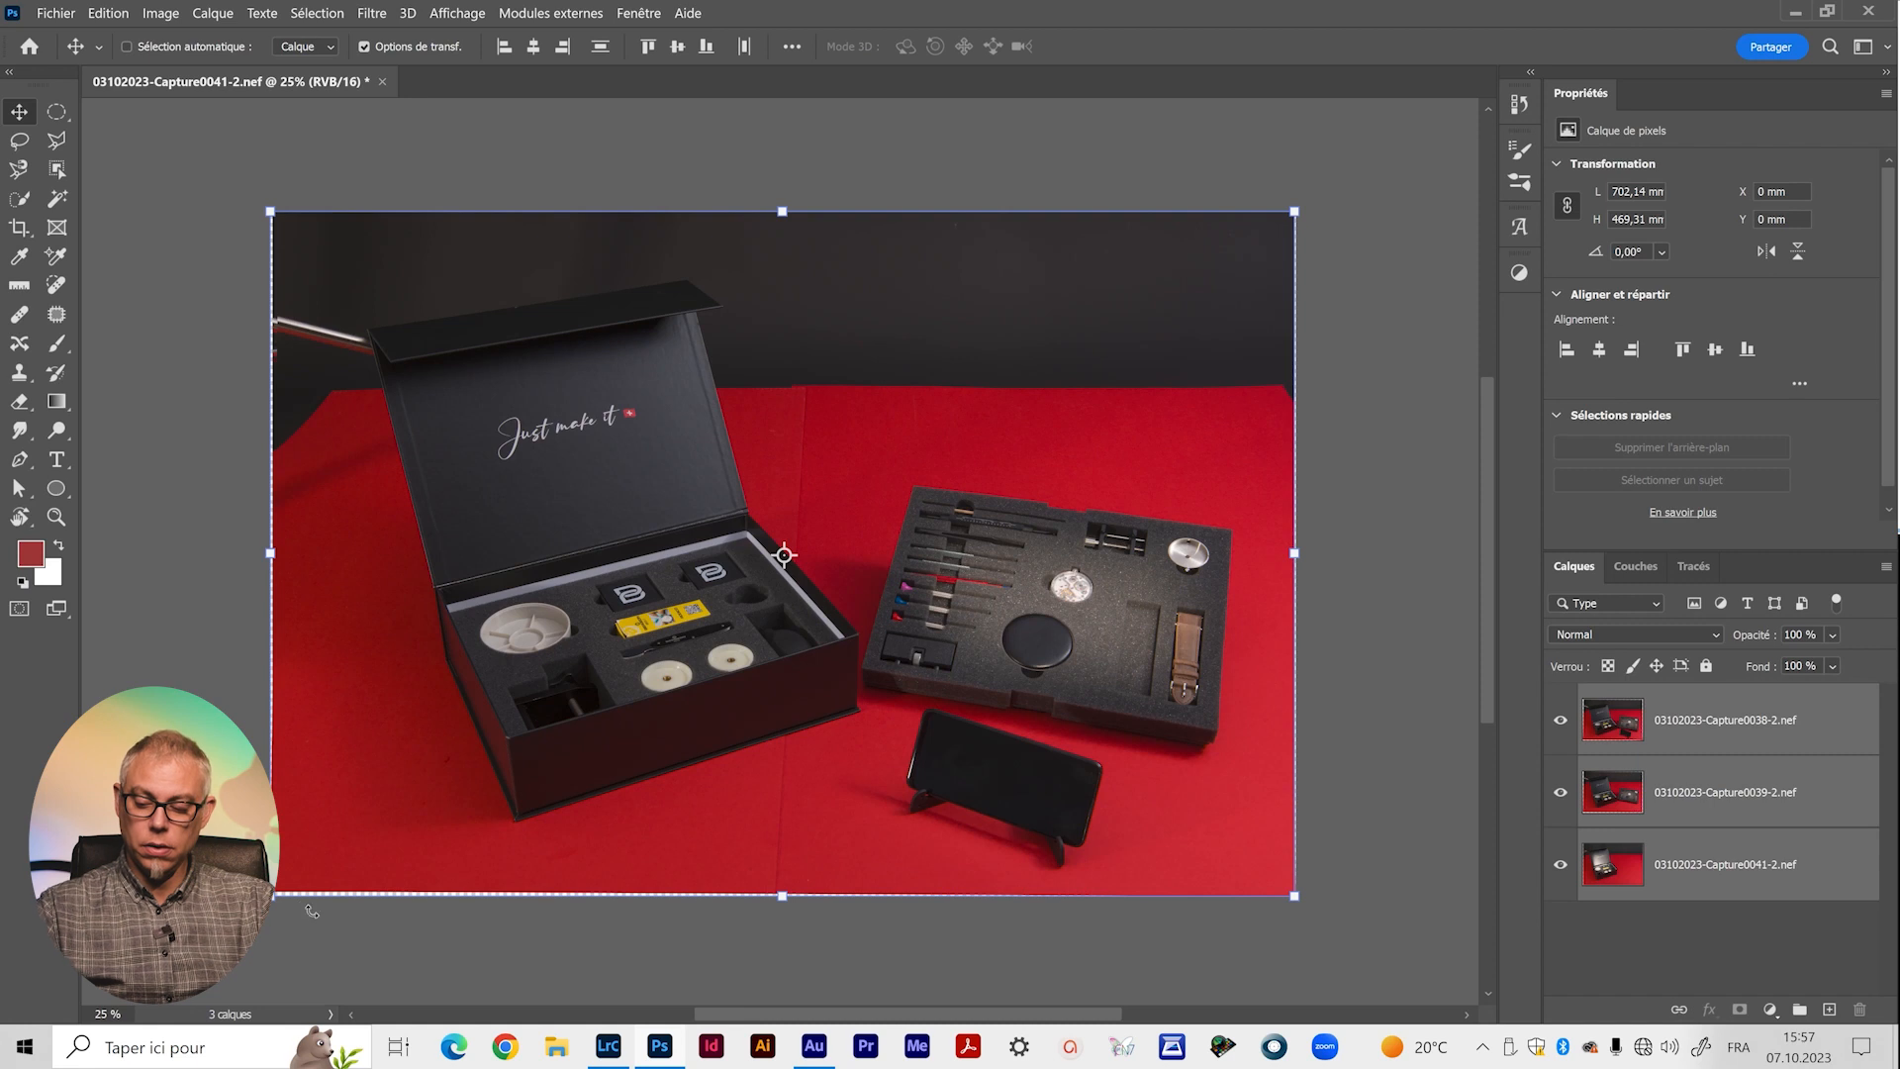
# Examine the aligned composition's lower edge up close and its overall framing.
pyautogui.scroll(8, 376, 924)
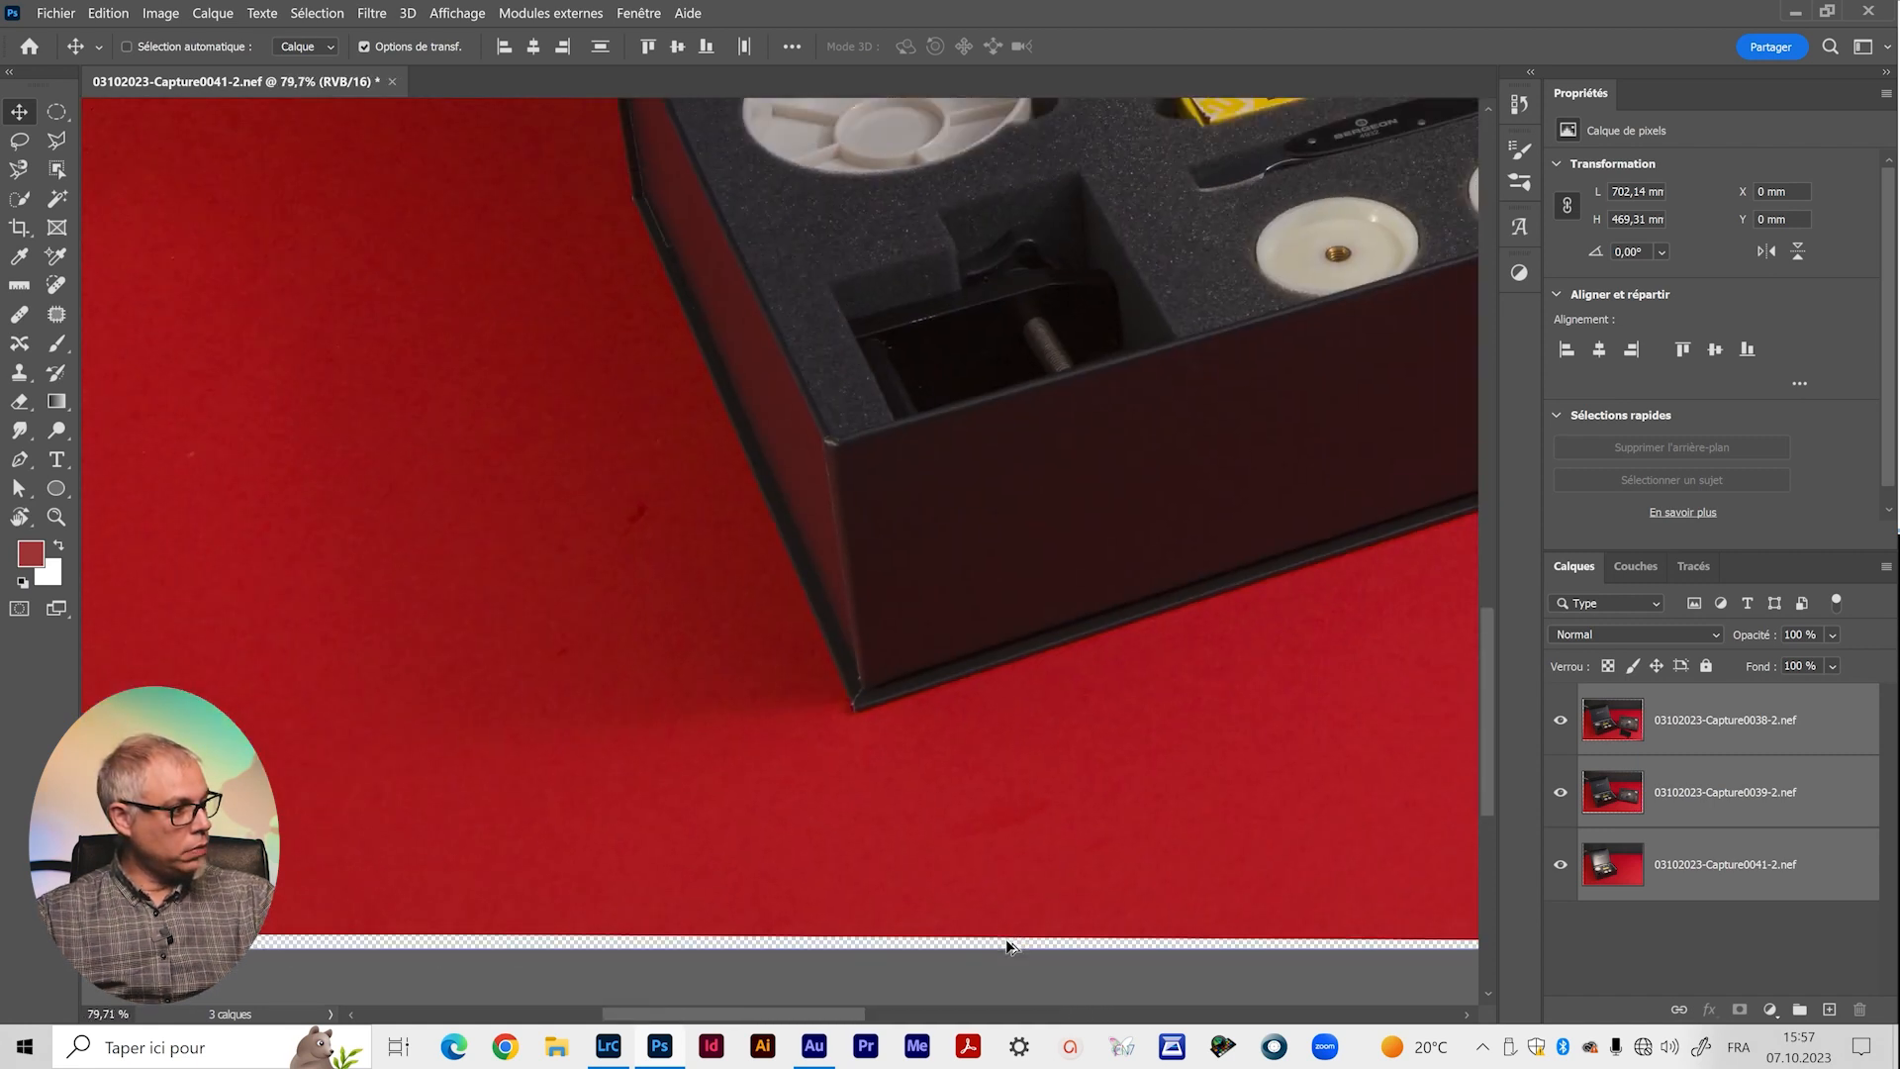
pyautogui.scroll(-4, 1009, 945)
pyautogui.scroll(-2, 1009, 945)
pyautogui.moveTo(1021, 719); pyautogui.dragTo(495, 795)
pyautogui.scroll(-2, 985, 492)
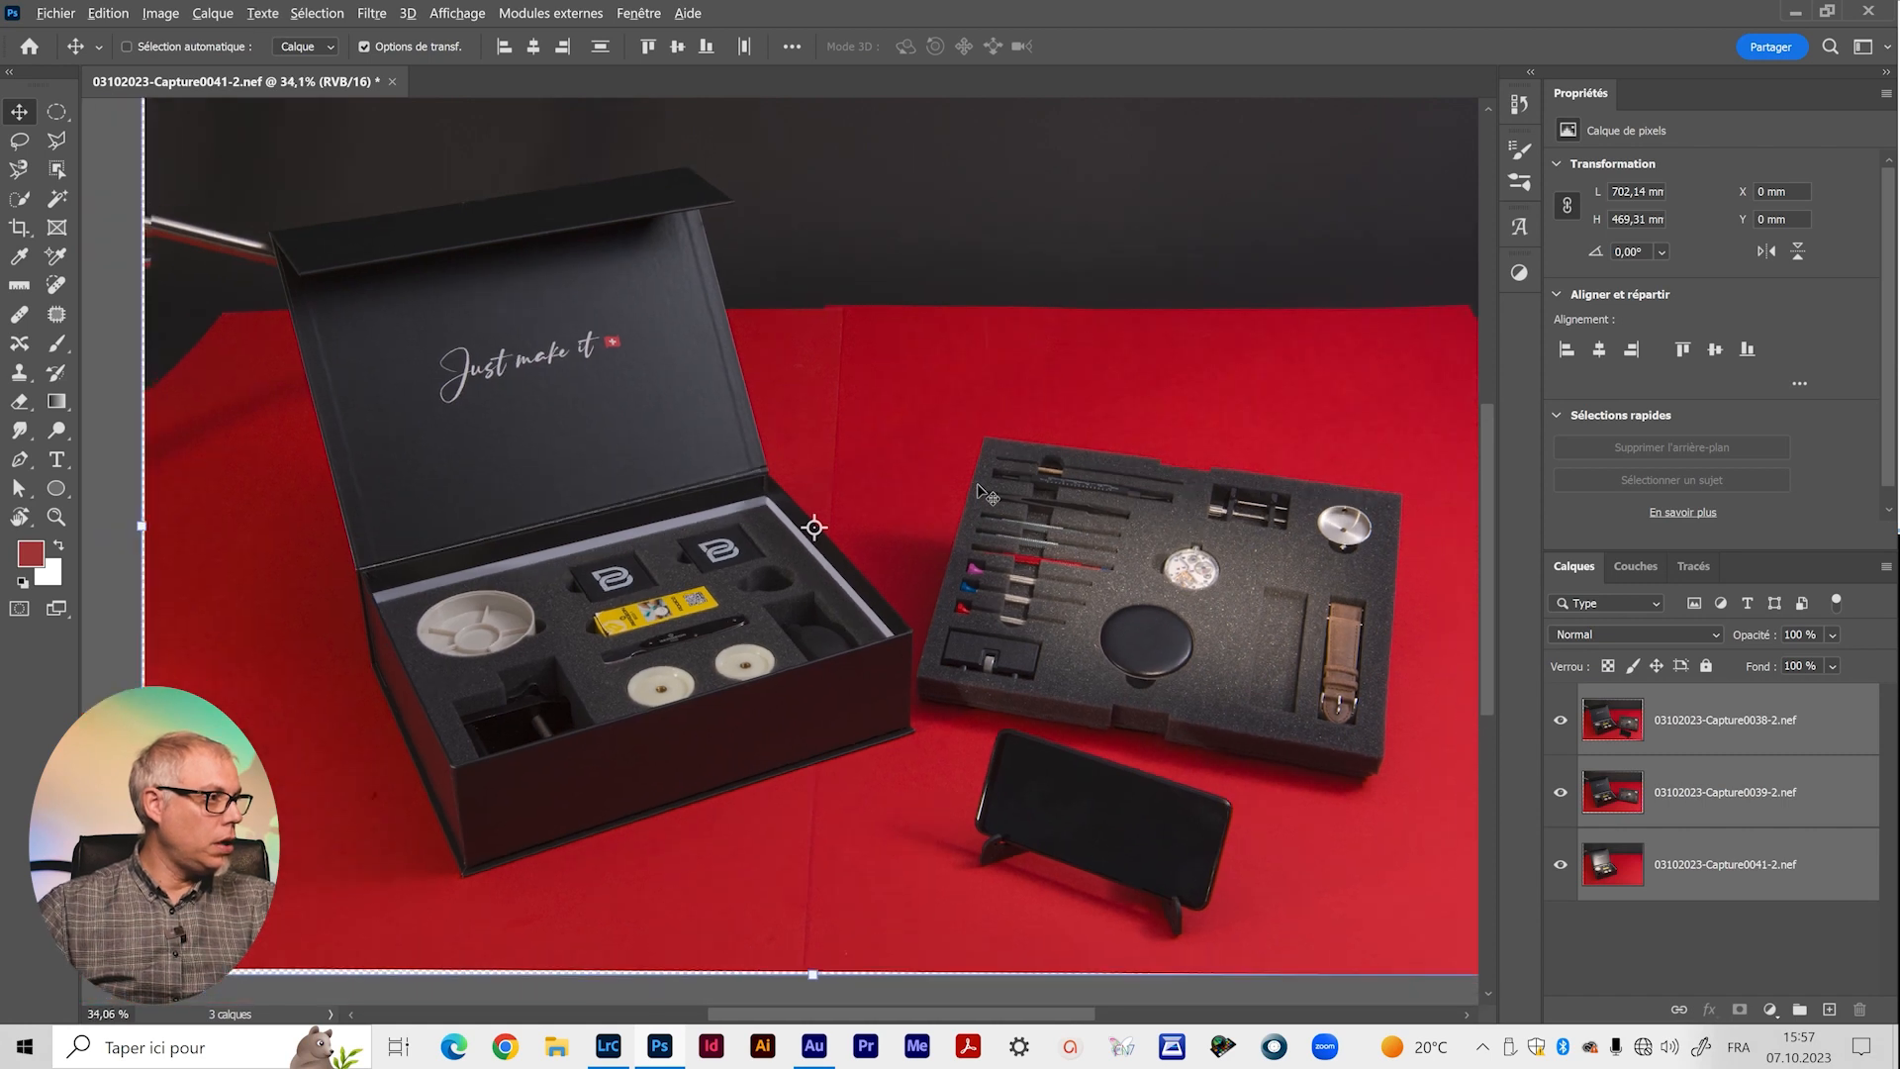
pyautogui.moveTo(994, 477); pyautogui.dragTo(961, 517)
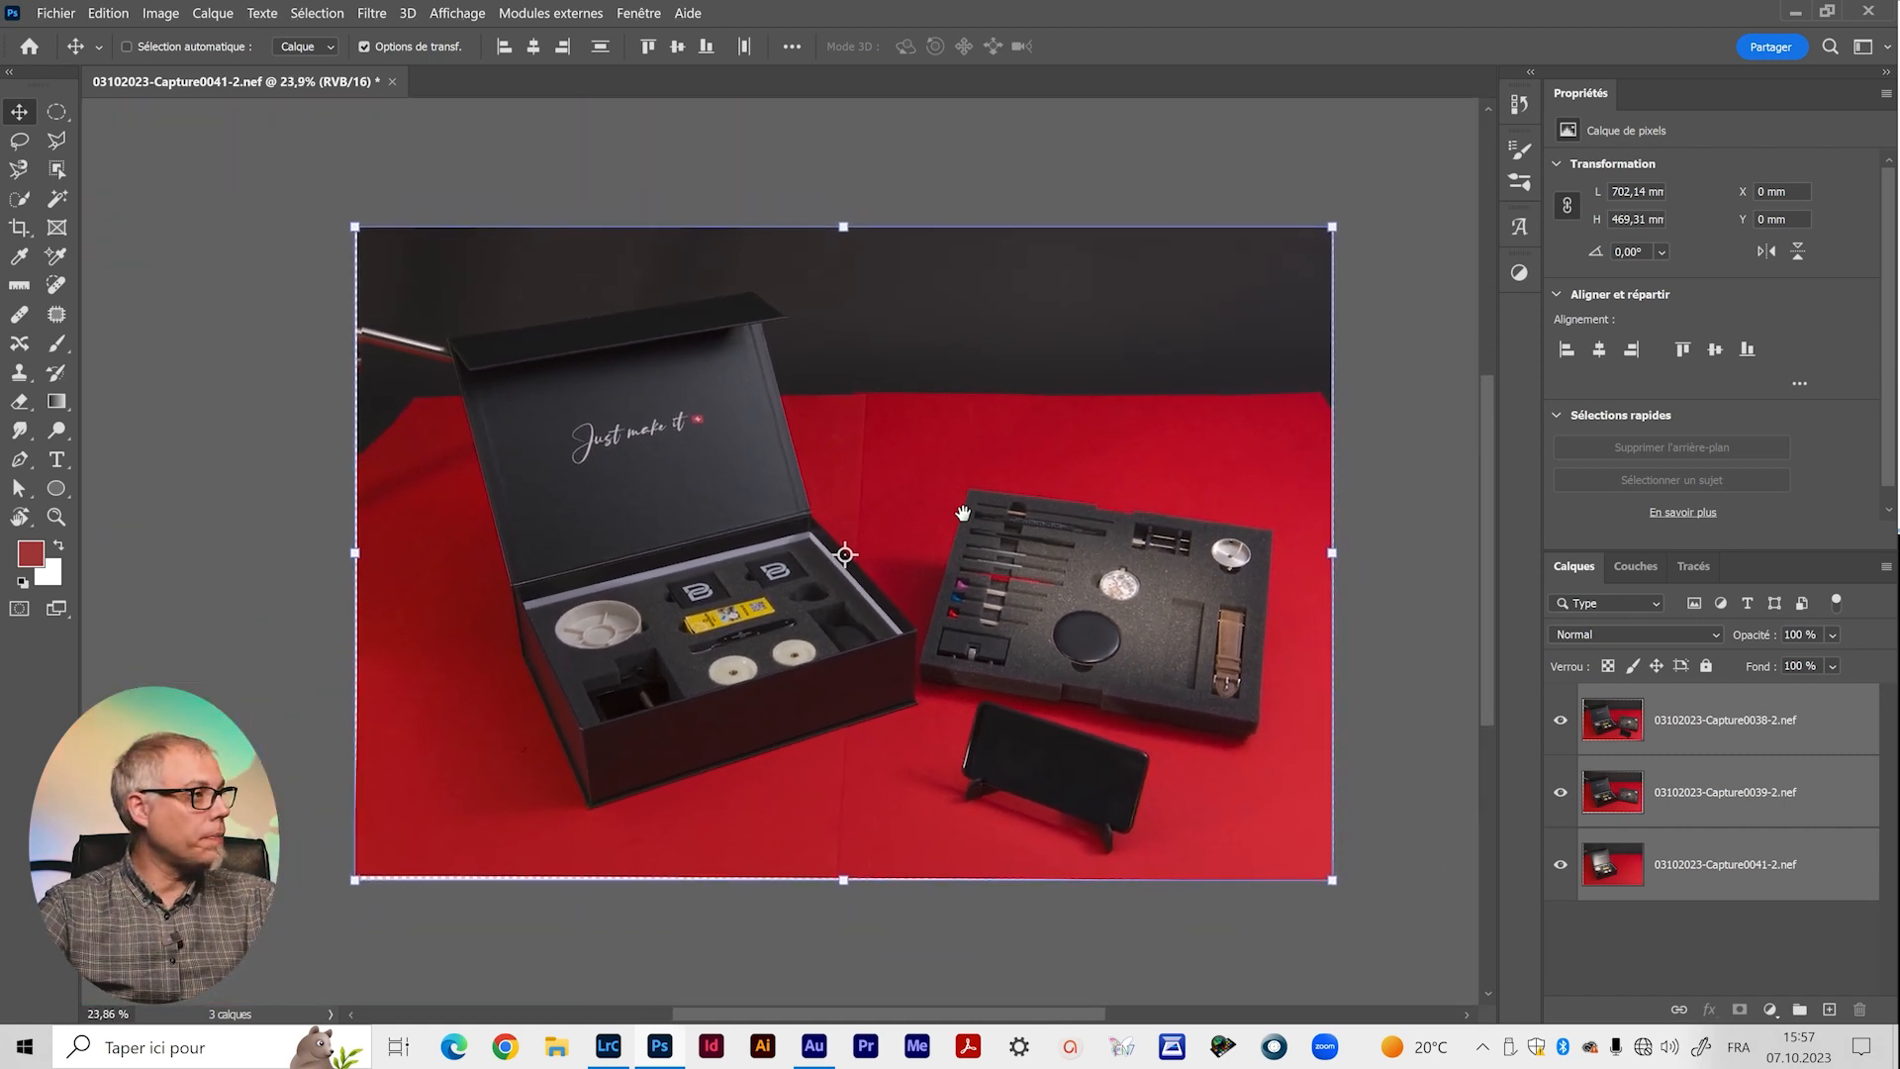
# Crop the image in its original aspect ratio to about 667 x 446 mm, trimming the uneven borders on all sides.
pyautogui.click(1546, 715)
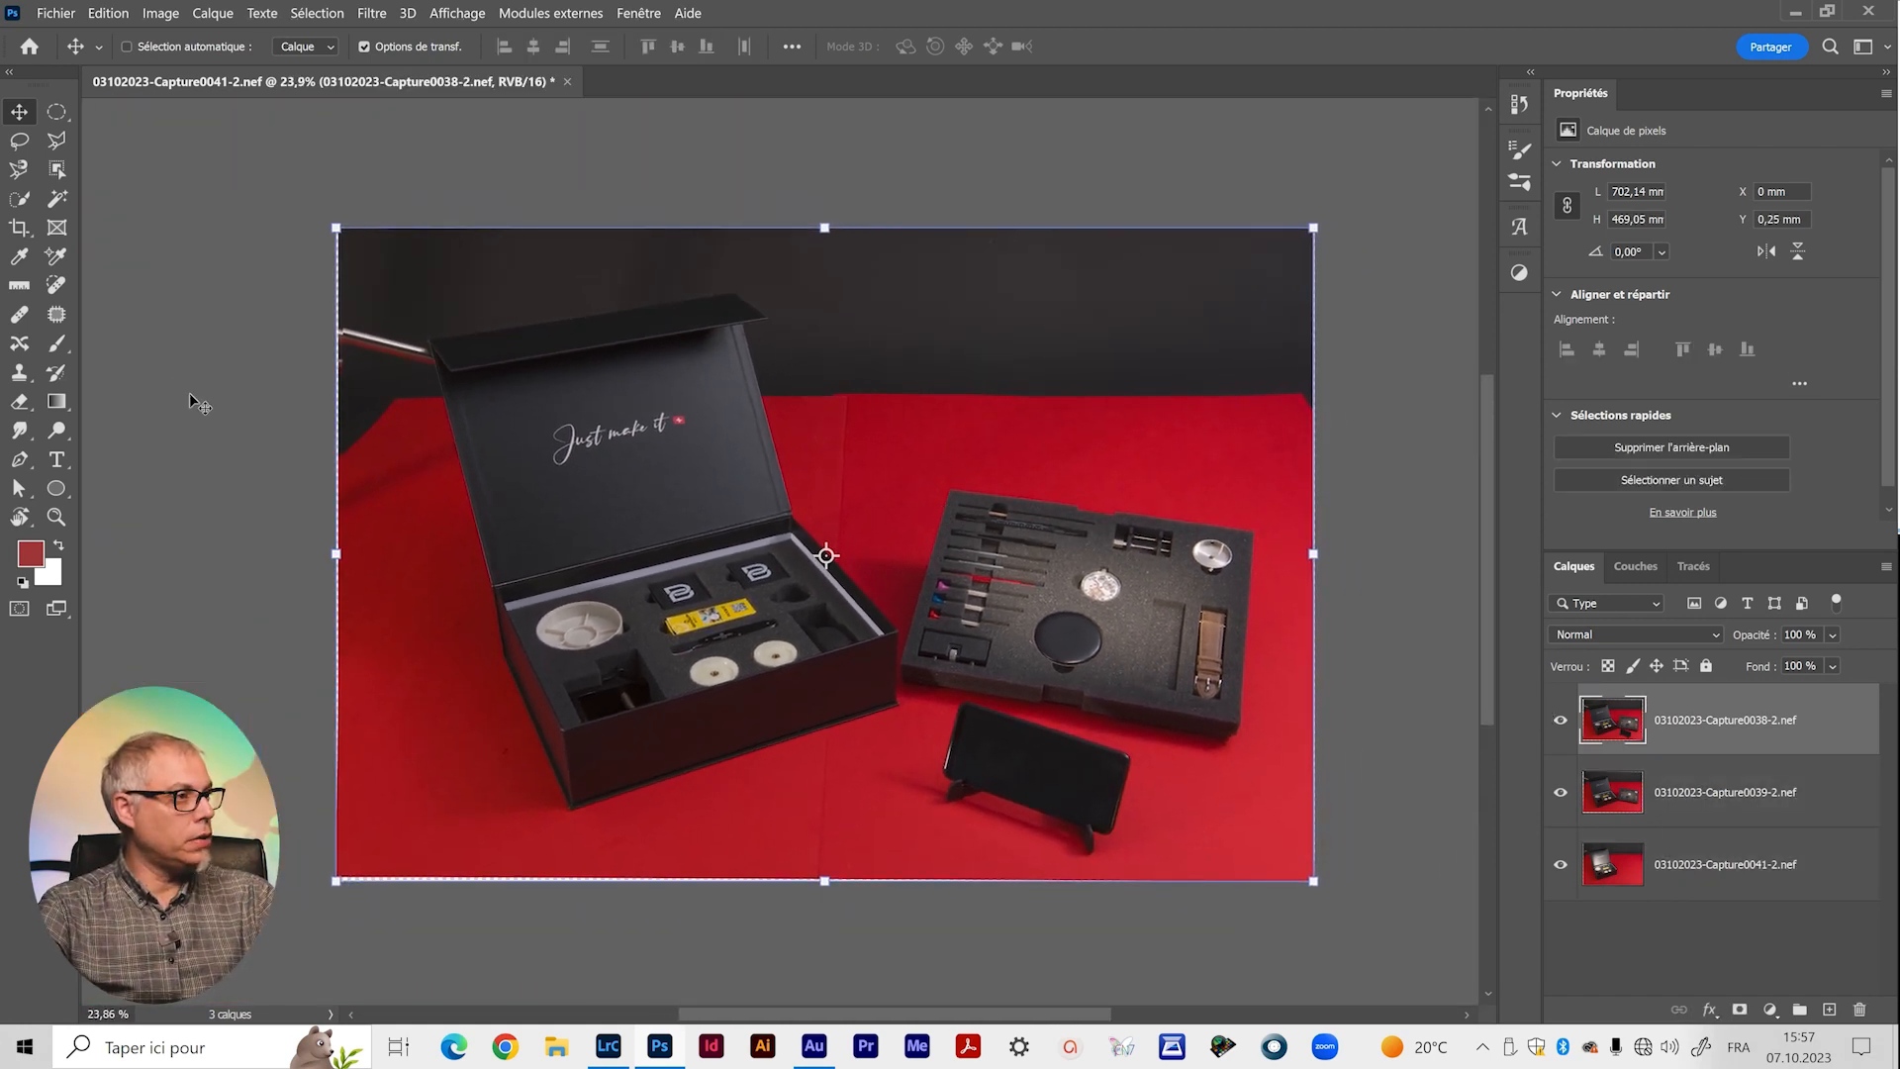
pyautogui.press('c')
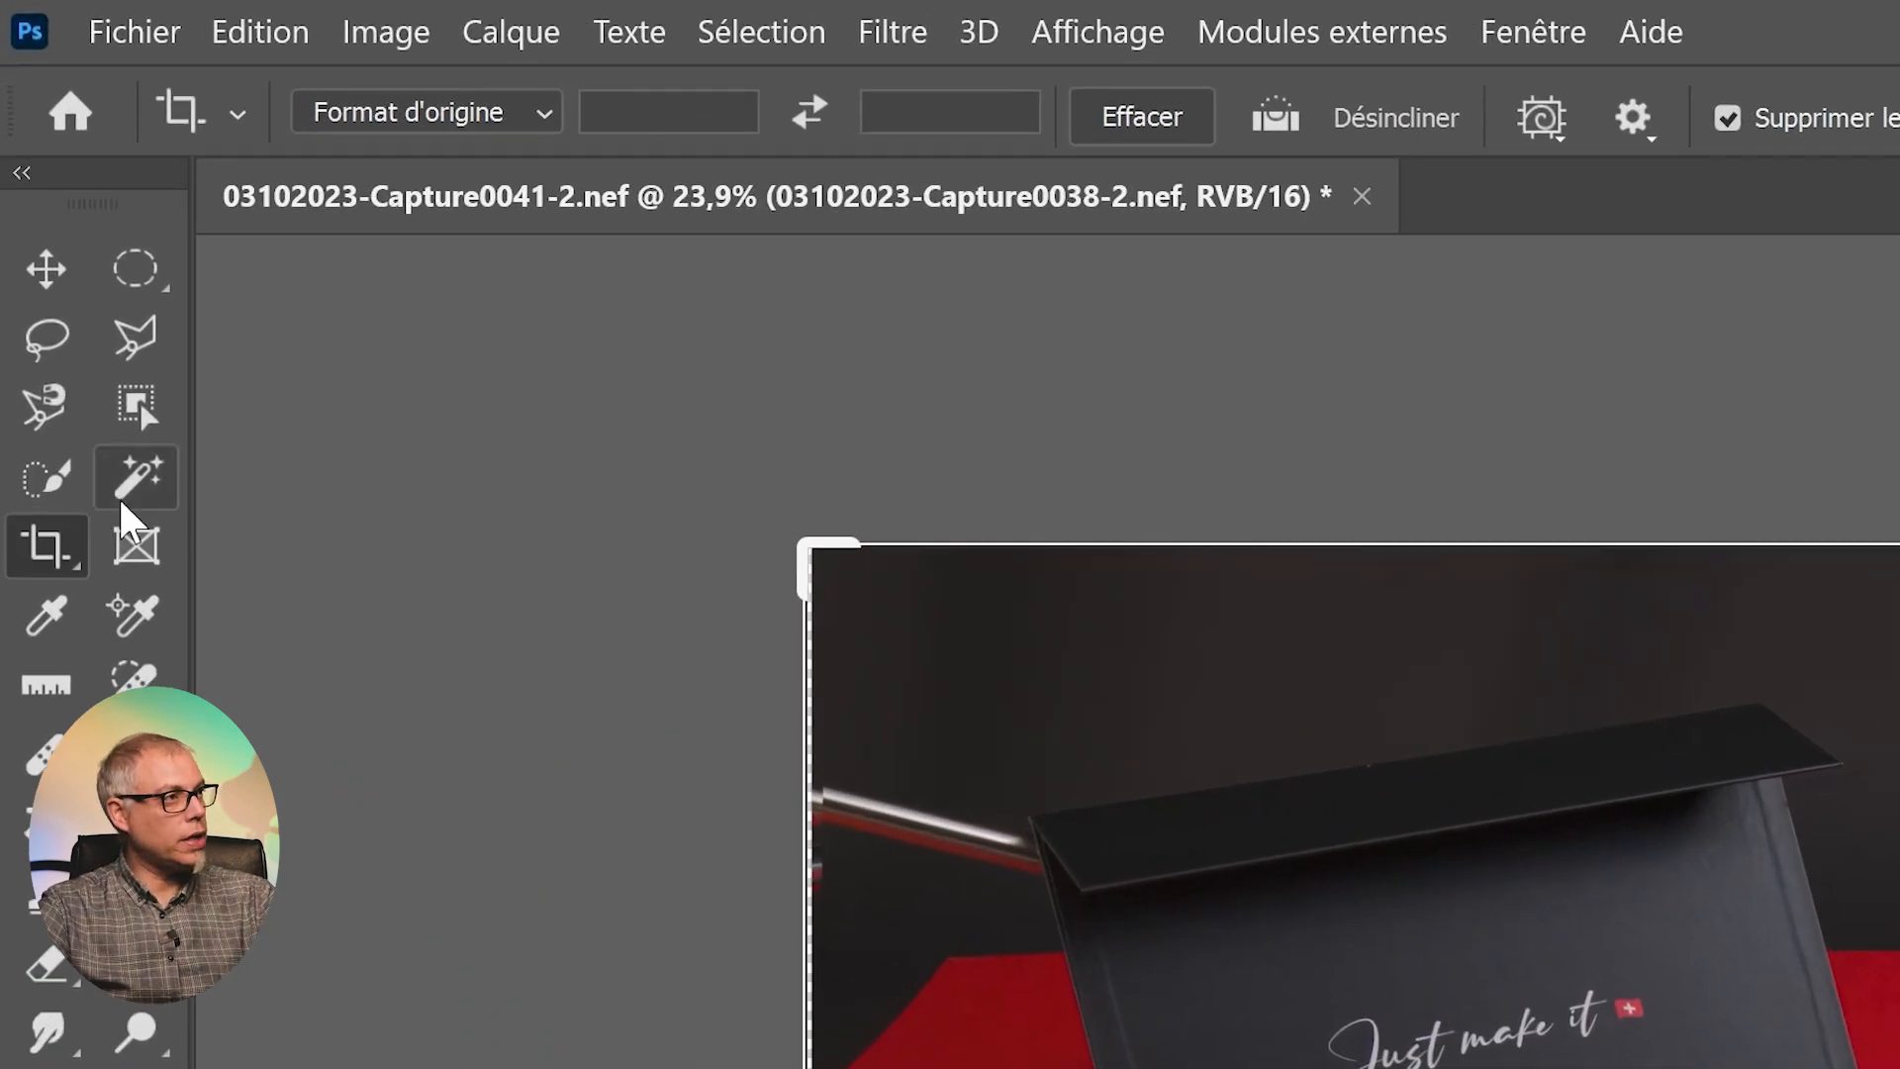
pyautogui.click(382, 114)
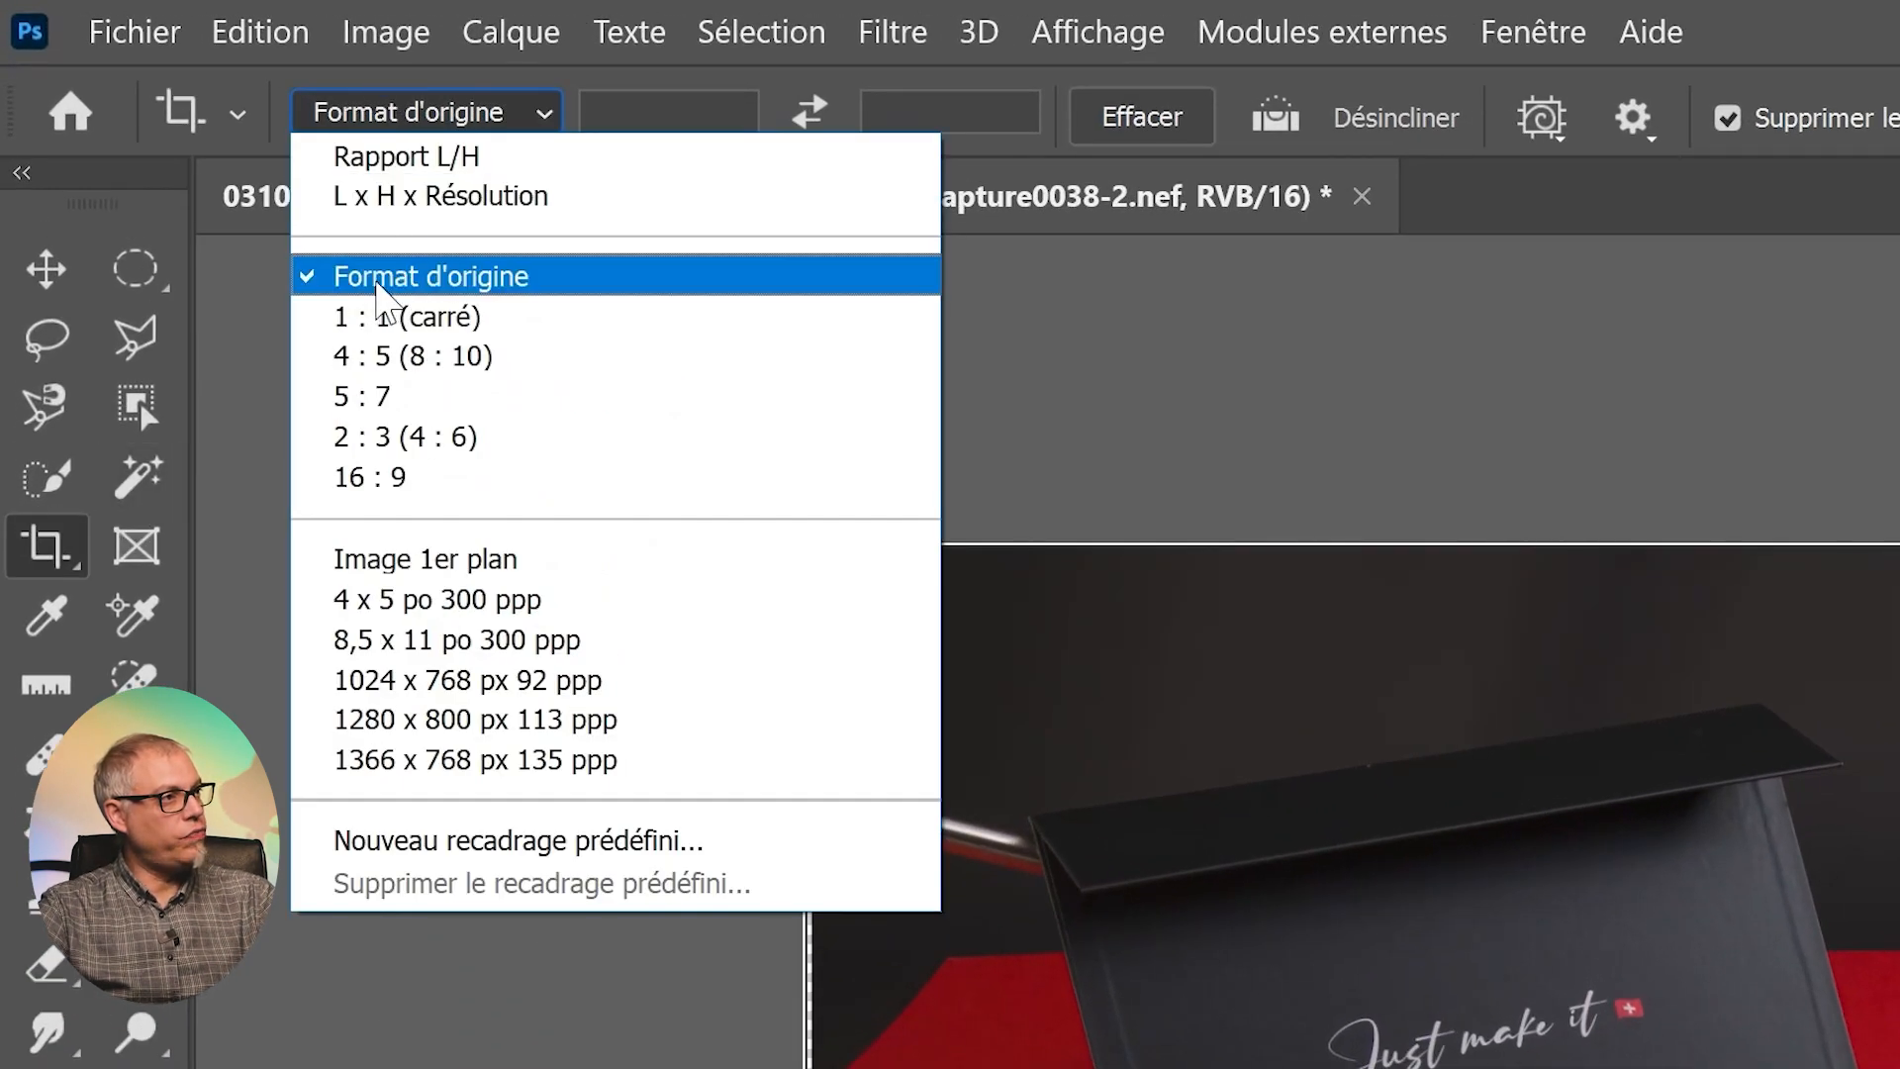
pyautogui.click(549, 277)
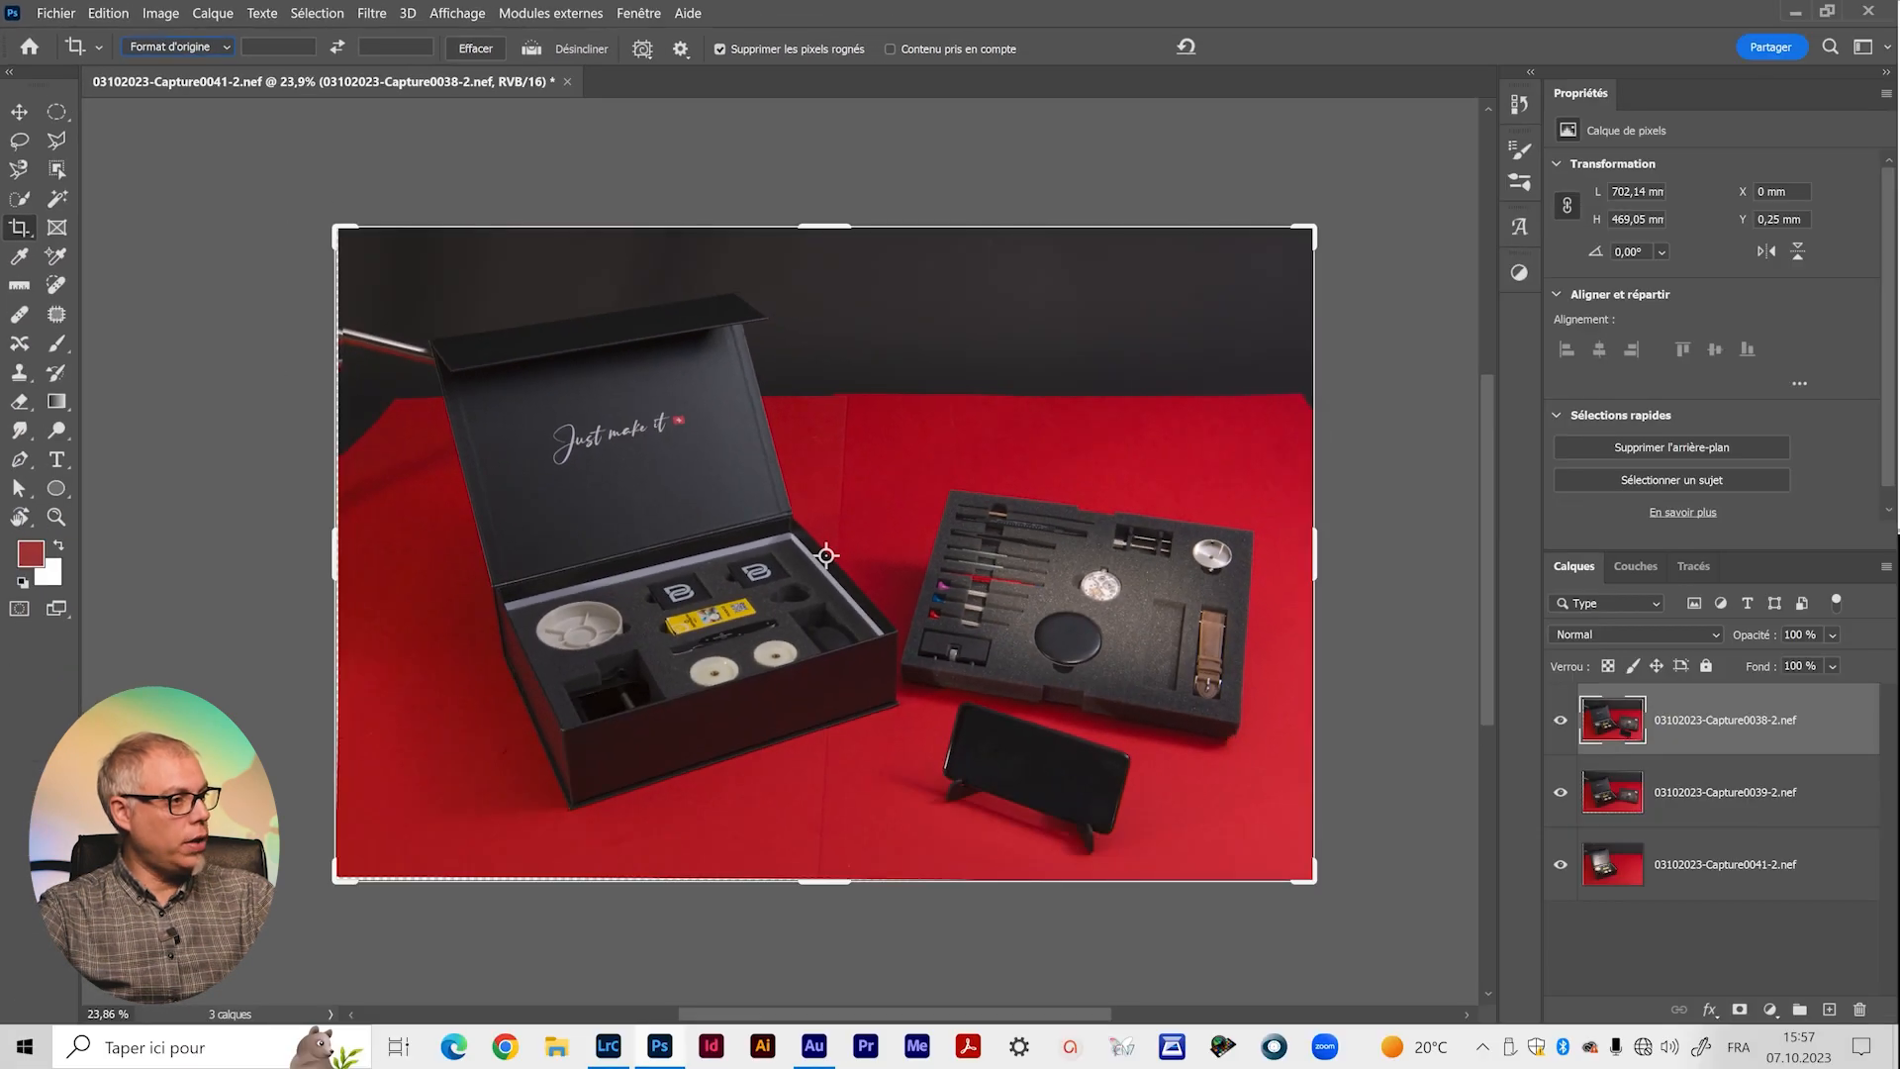
pyautogui.moveTo(1316, 230); pyautogui.dragTo(1316, 233)
pyautogui.moveTo(350, 877); pyautogui.dragTo(348, 874)
pyautogui.moveTo(969, 634); pyautogui.dragTo(971, 635)
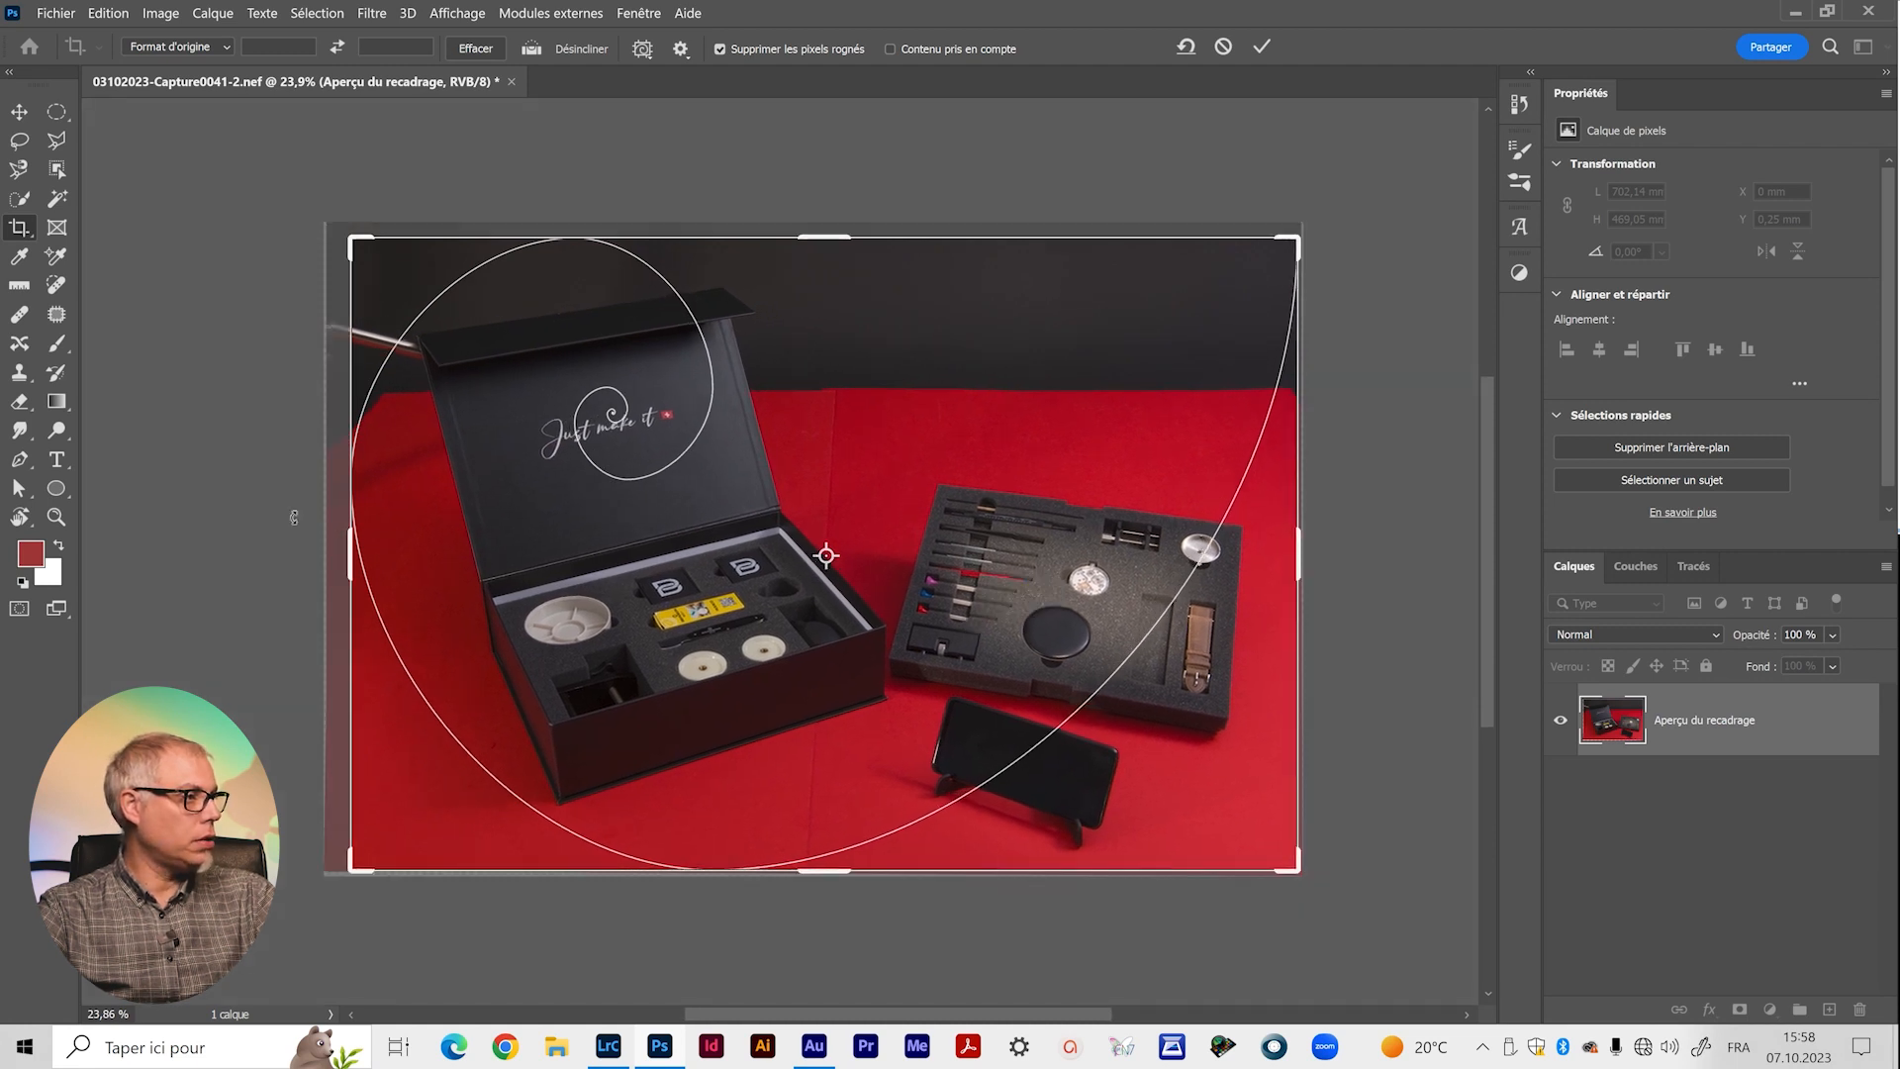
pyautogui.moveTo(354, 242); pyautogui.dragTo(364, 247)
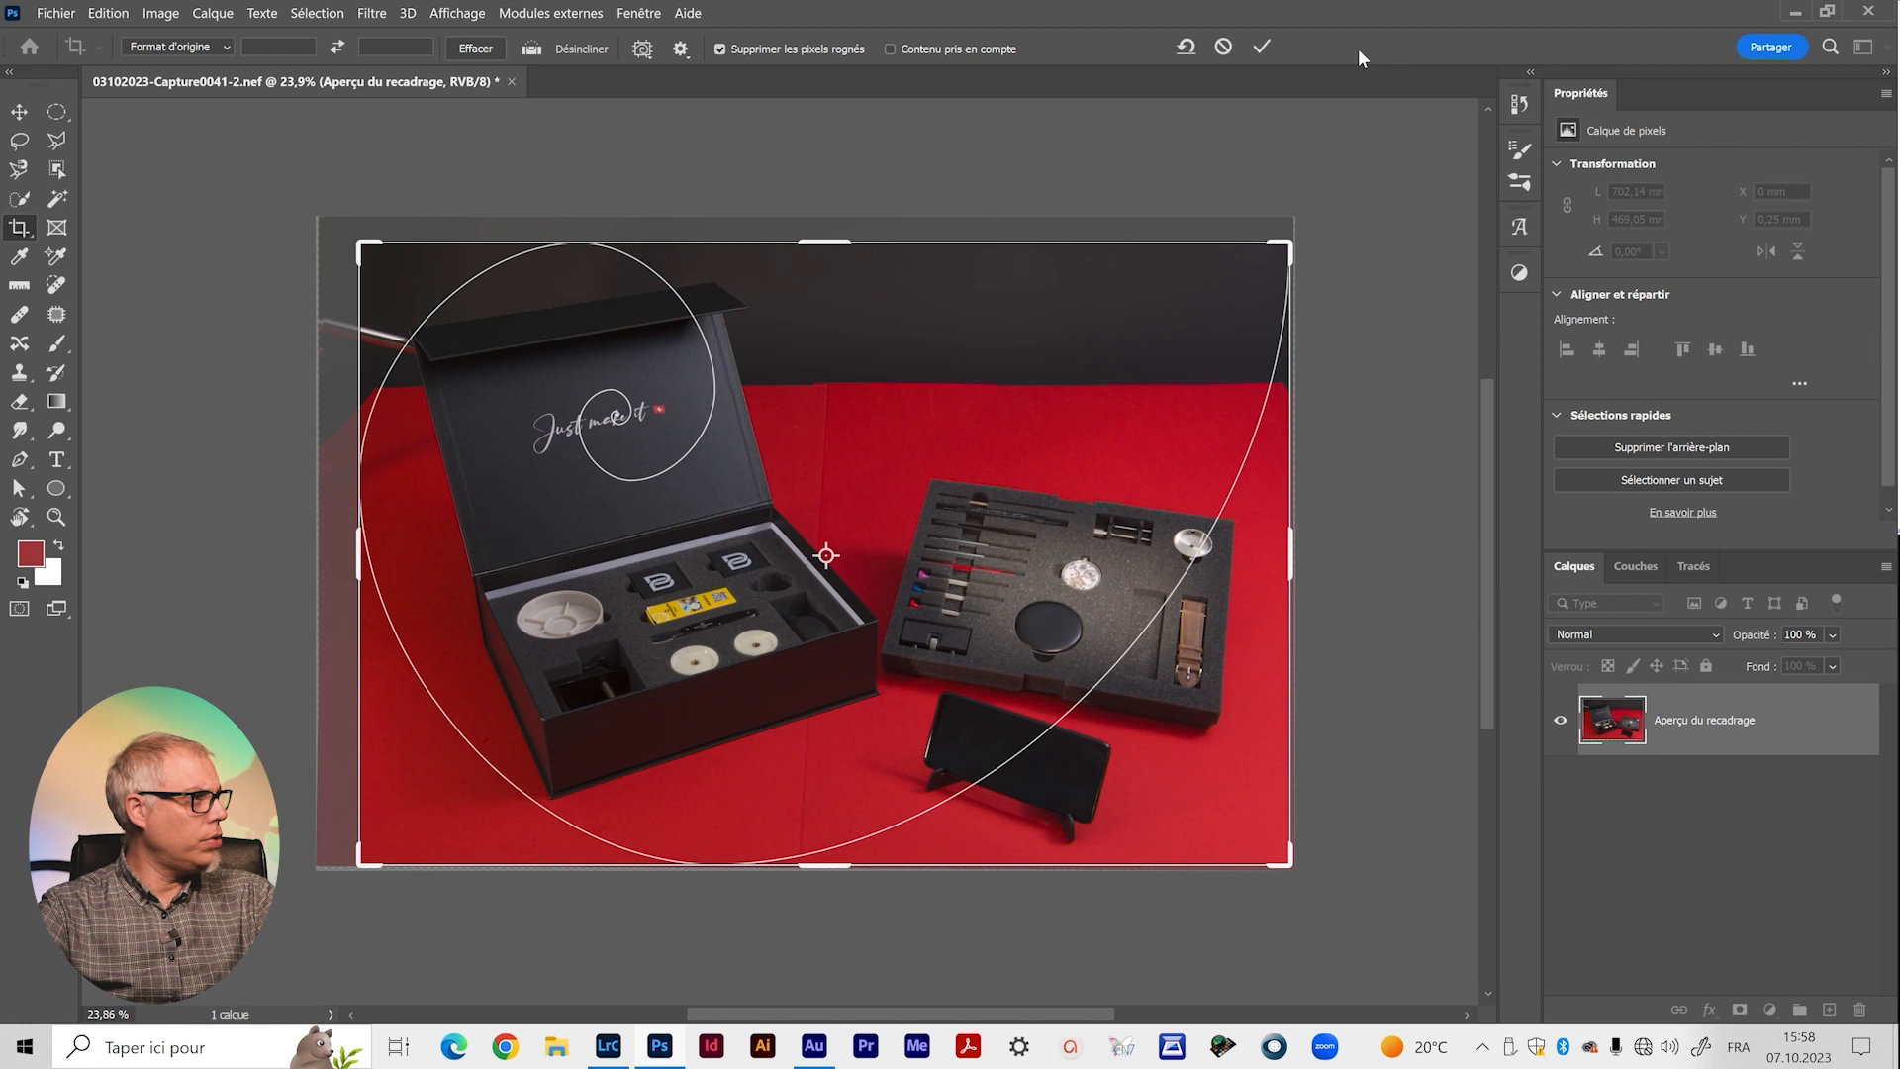
pyautogui.click(1263, 46)
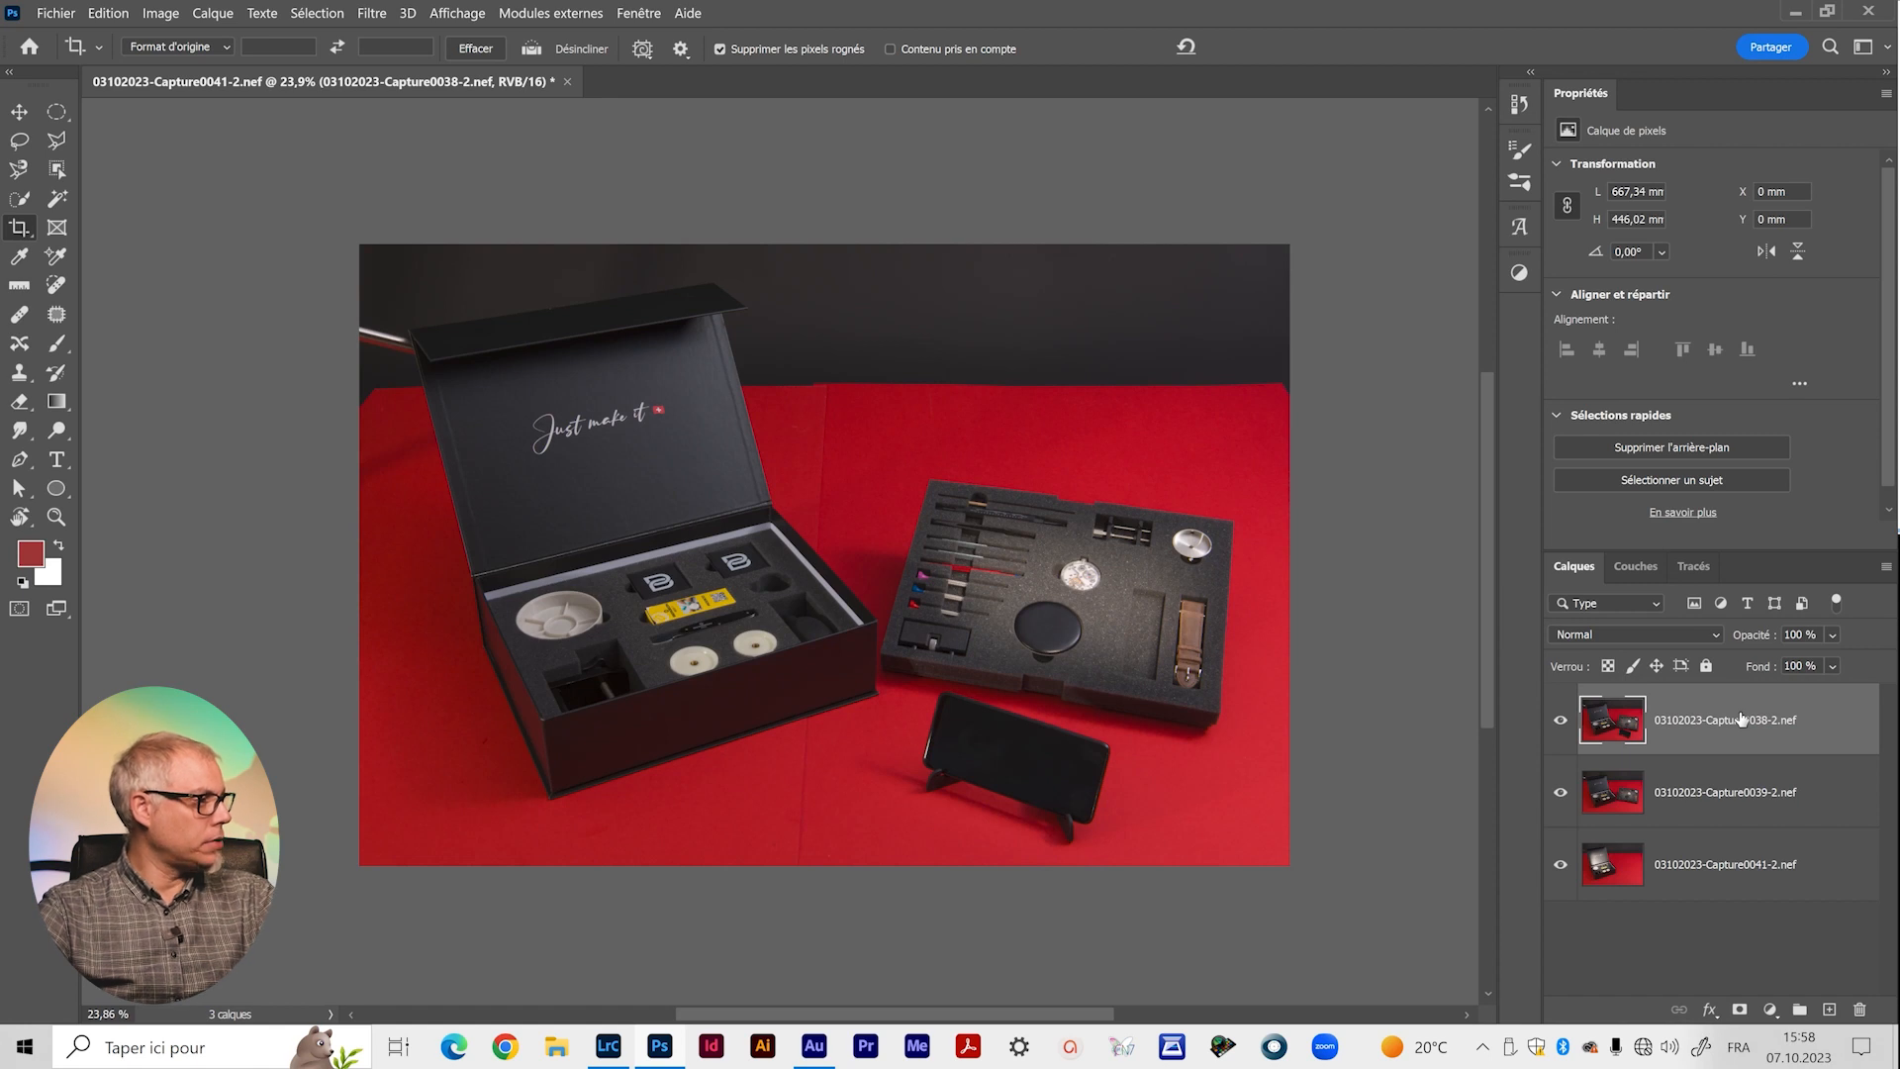
pyautogui.press('z')
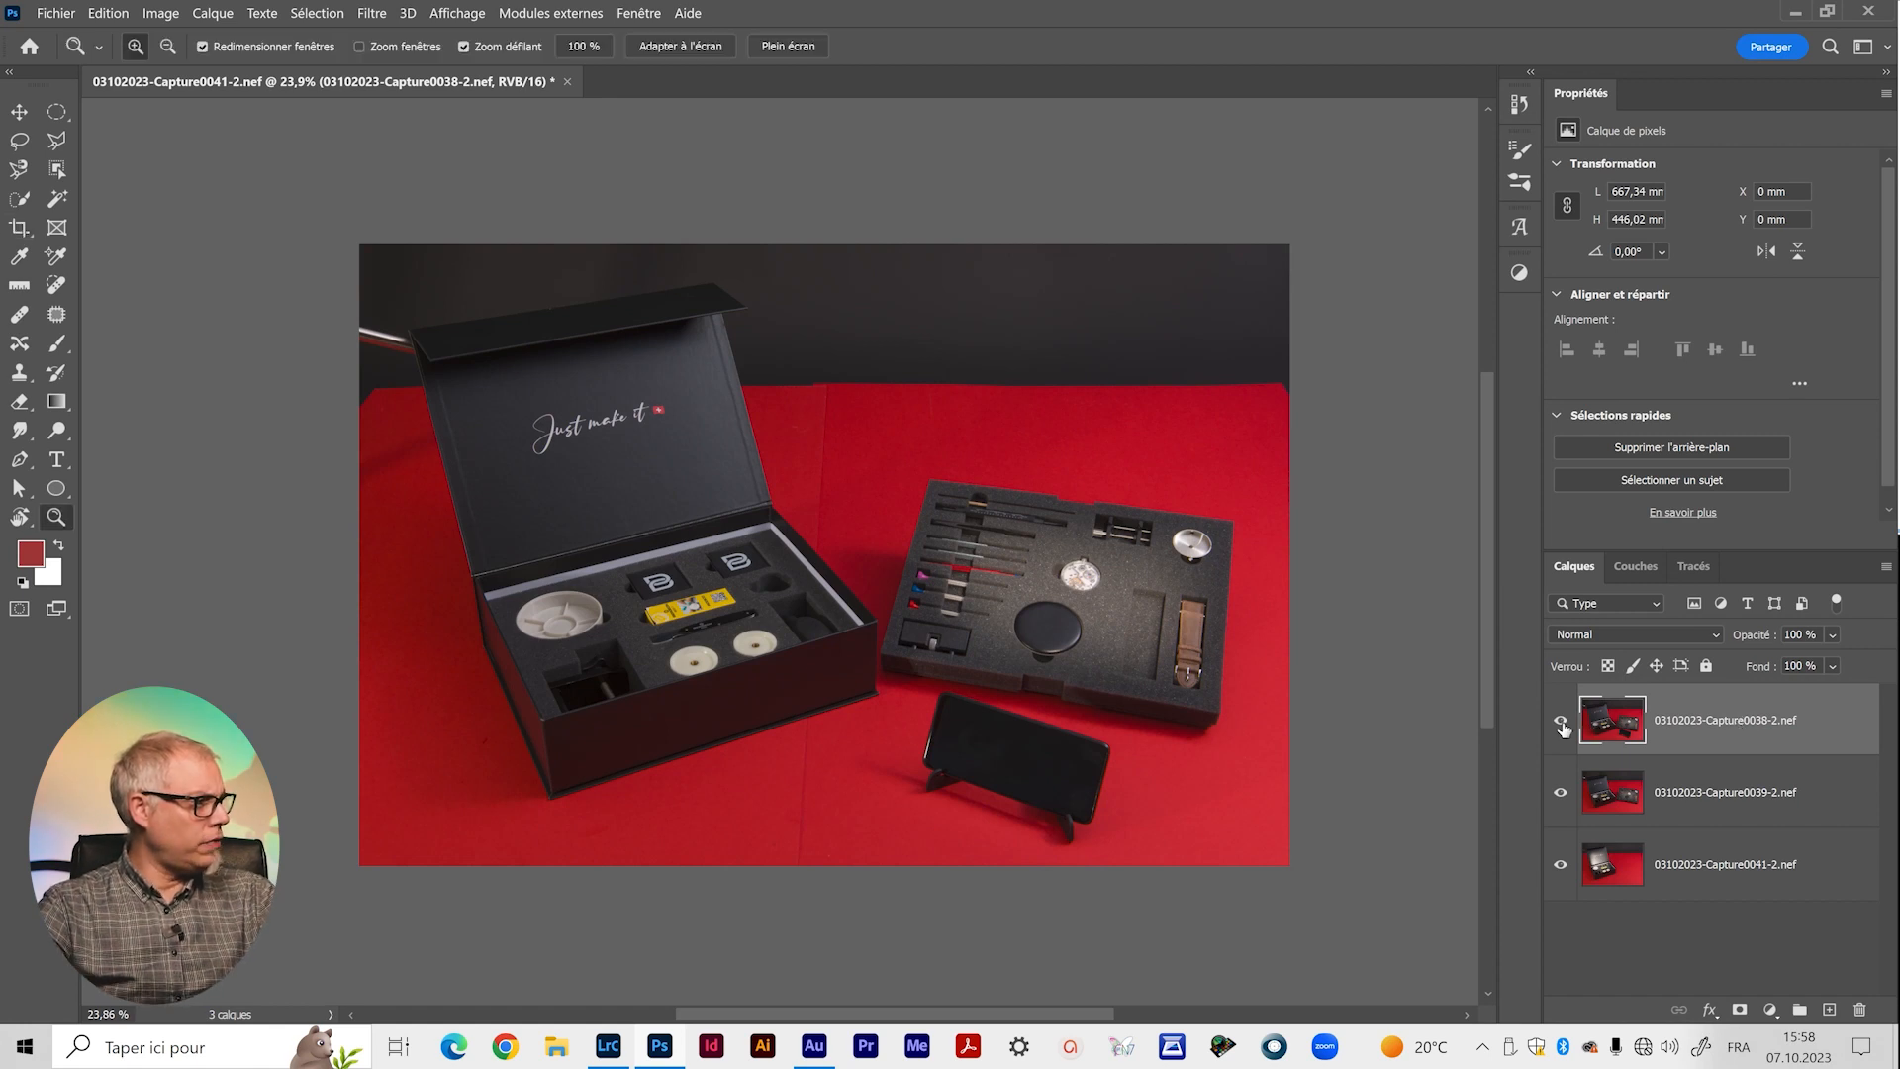
# Compare the tool tray with and without the Capture0038-2 layer, and add a white layer mask to that layer.
pyautogui.click(1561, 723)
pyautogui.click(1561, 725)
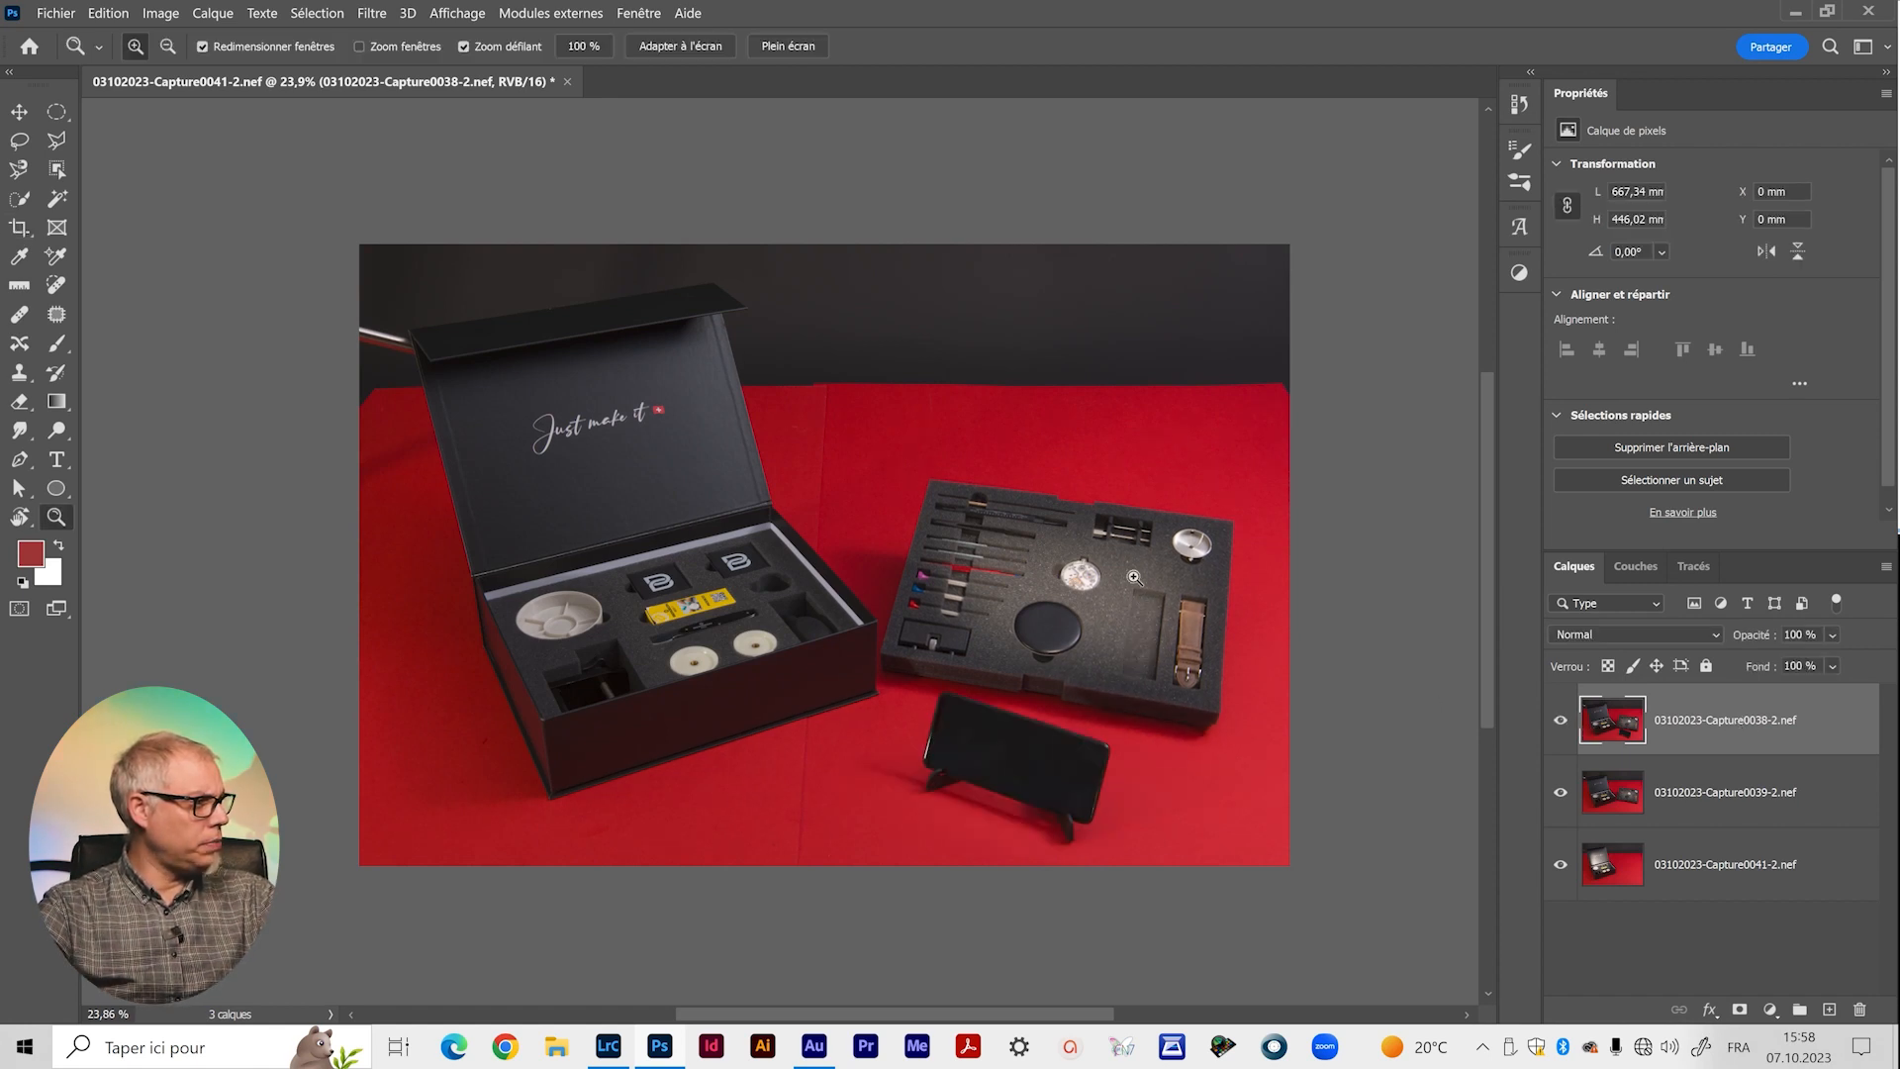
pyautogui.moveTo(1141, 654); pyautogui.dragTo(1177, 651)
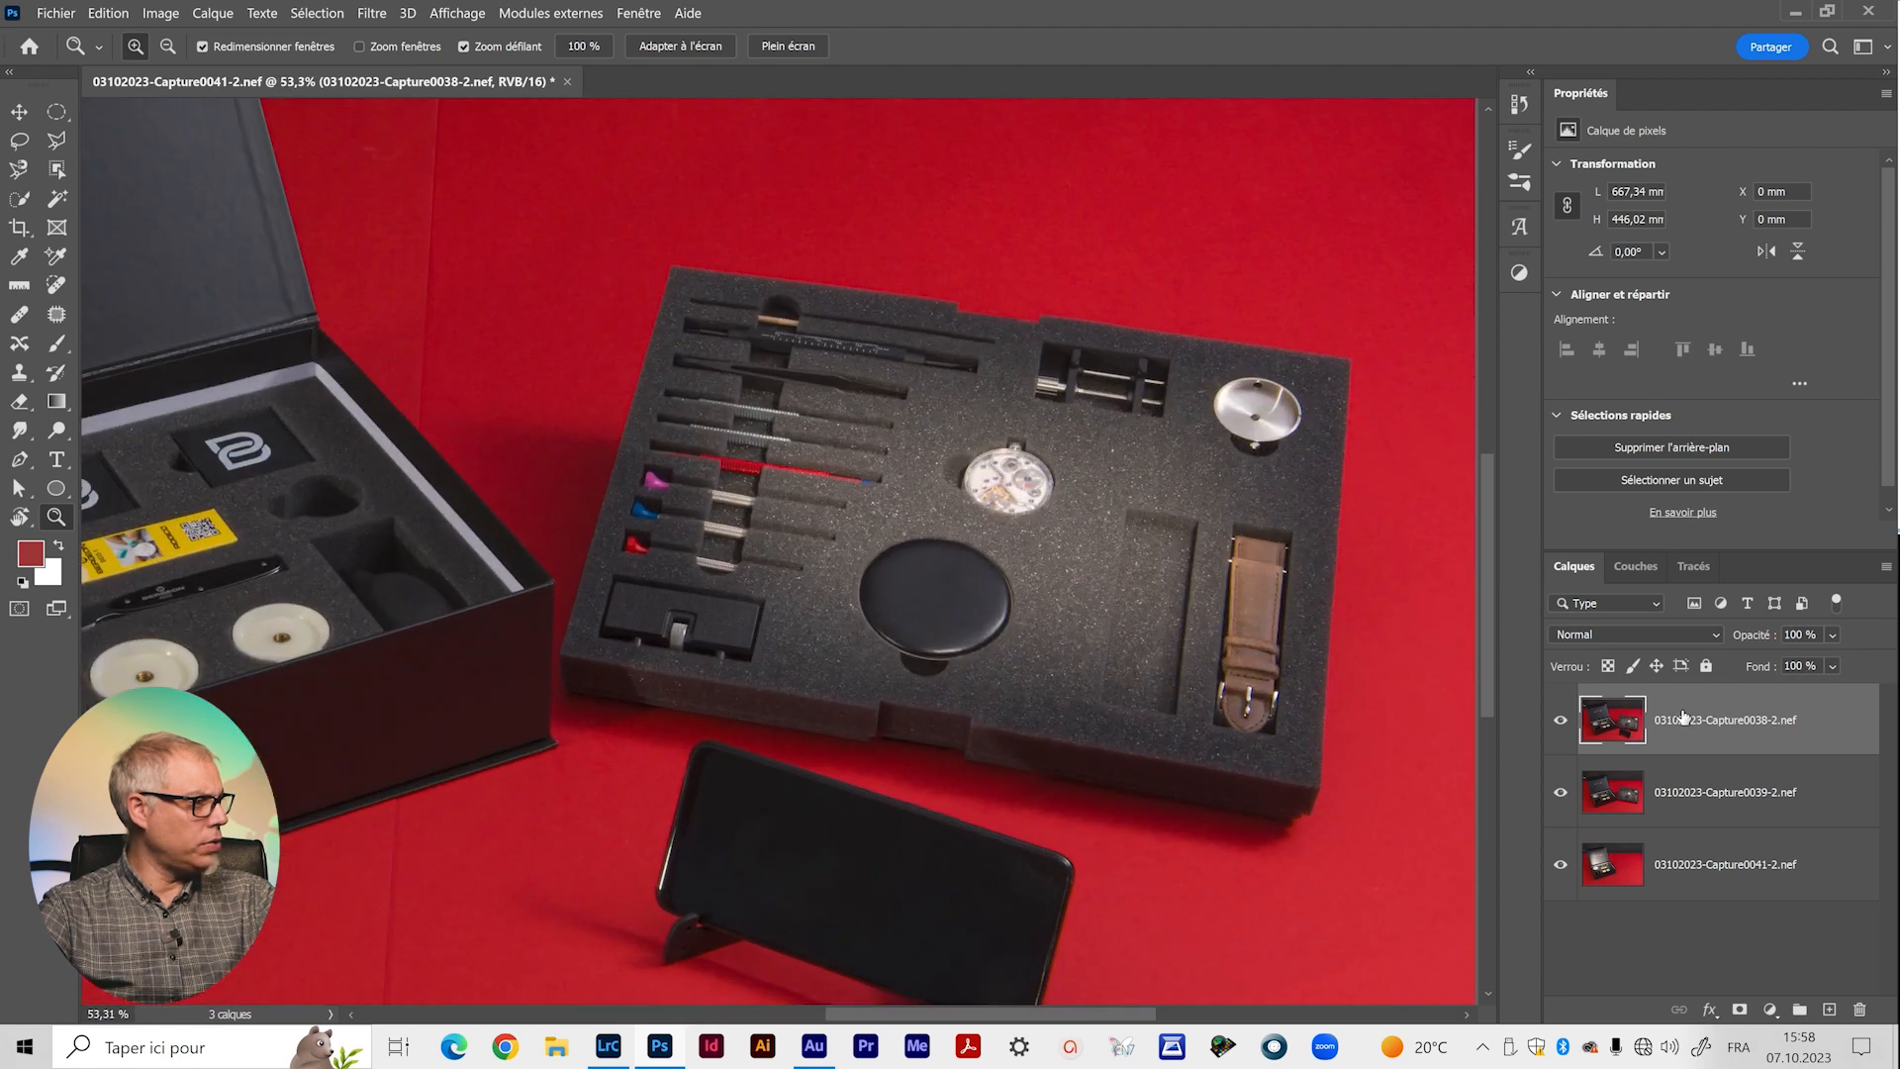
pyautogui.click(1562, 726)
pyautogui.click(1561, 725)
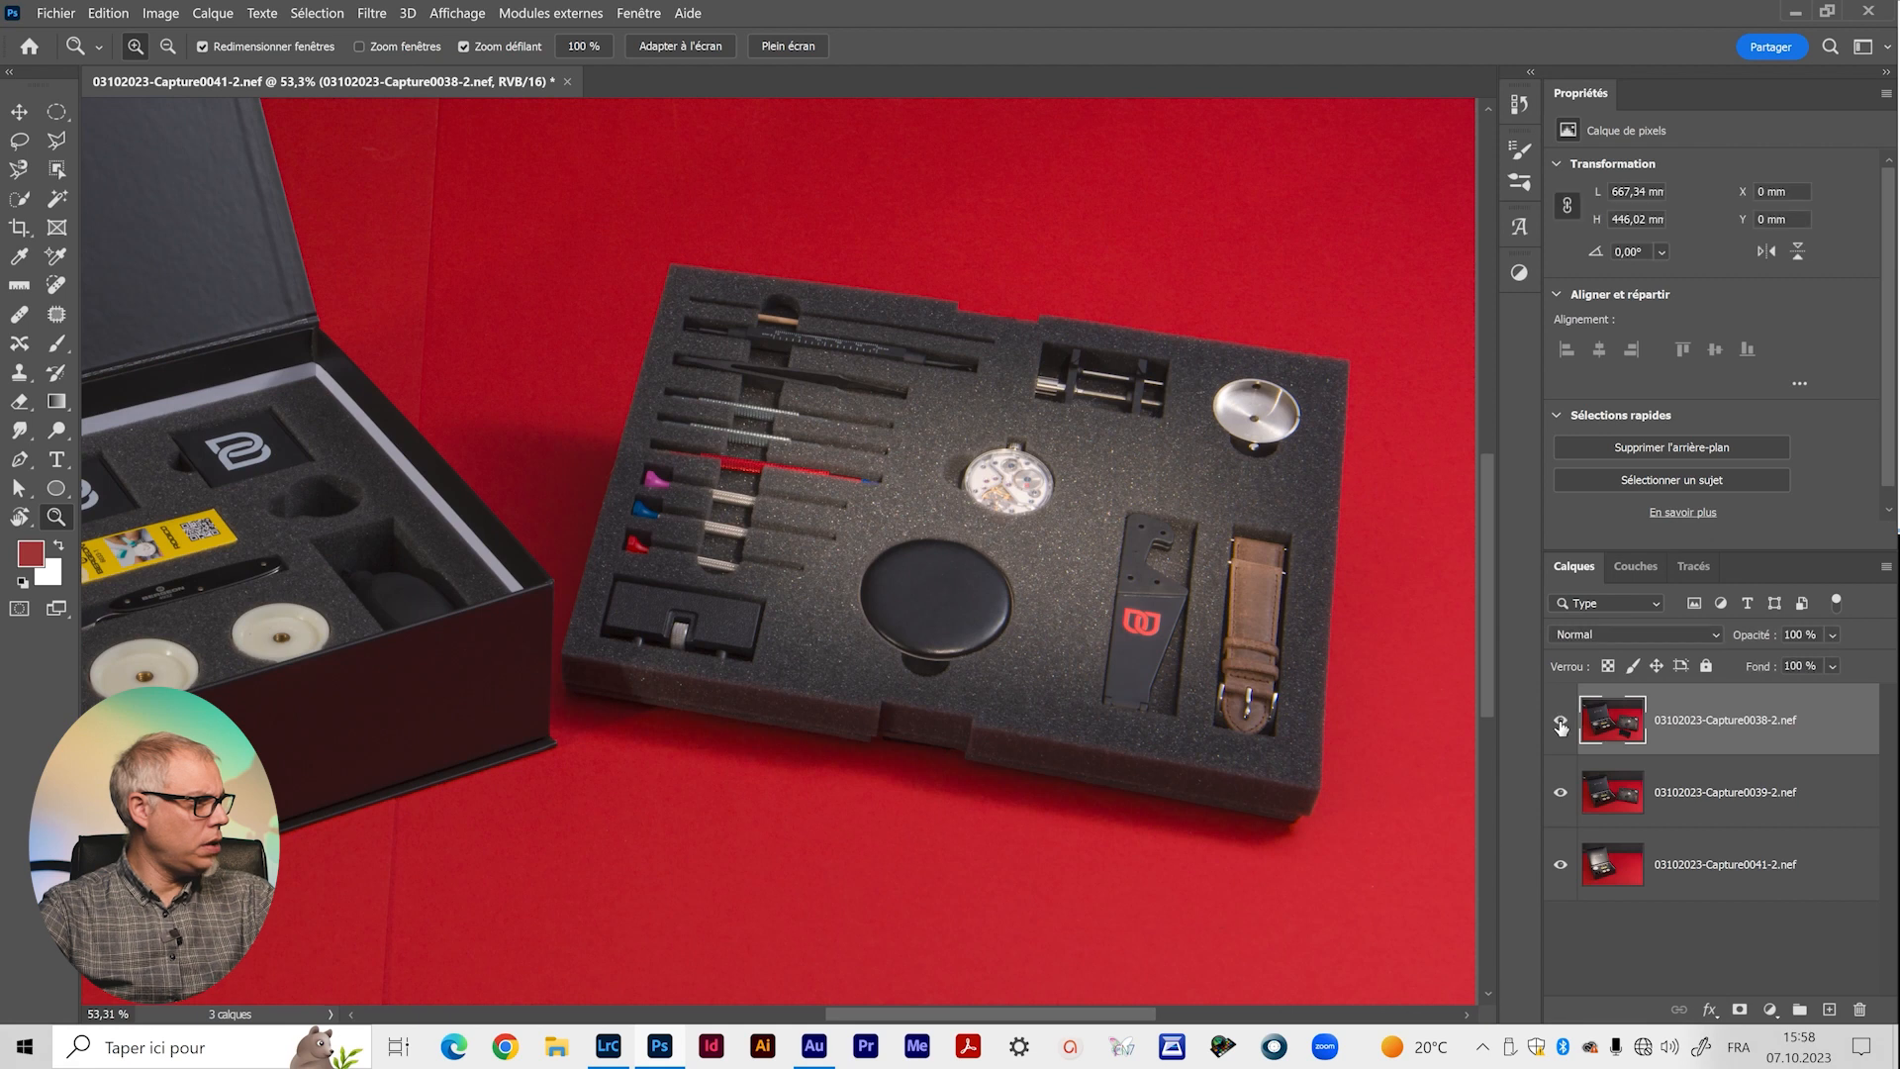
pyautogui.moveTo(1170, 709); pyautogui.dragTo(1111, 566)
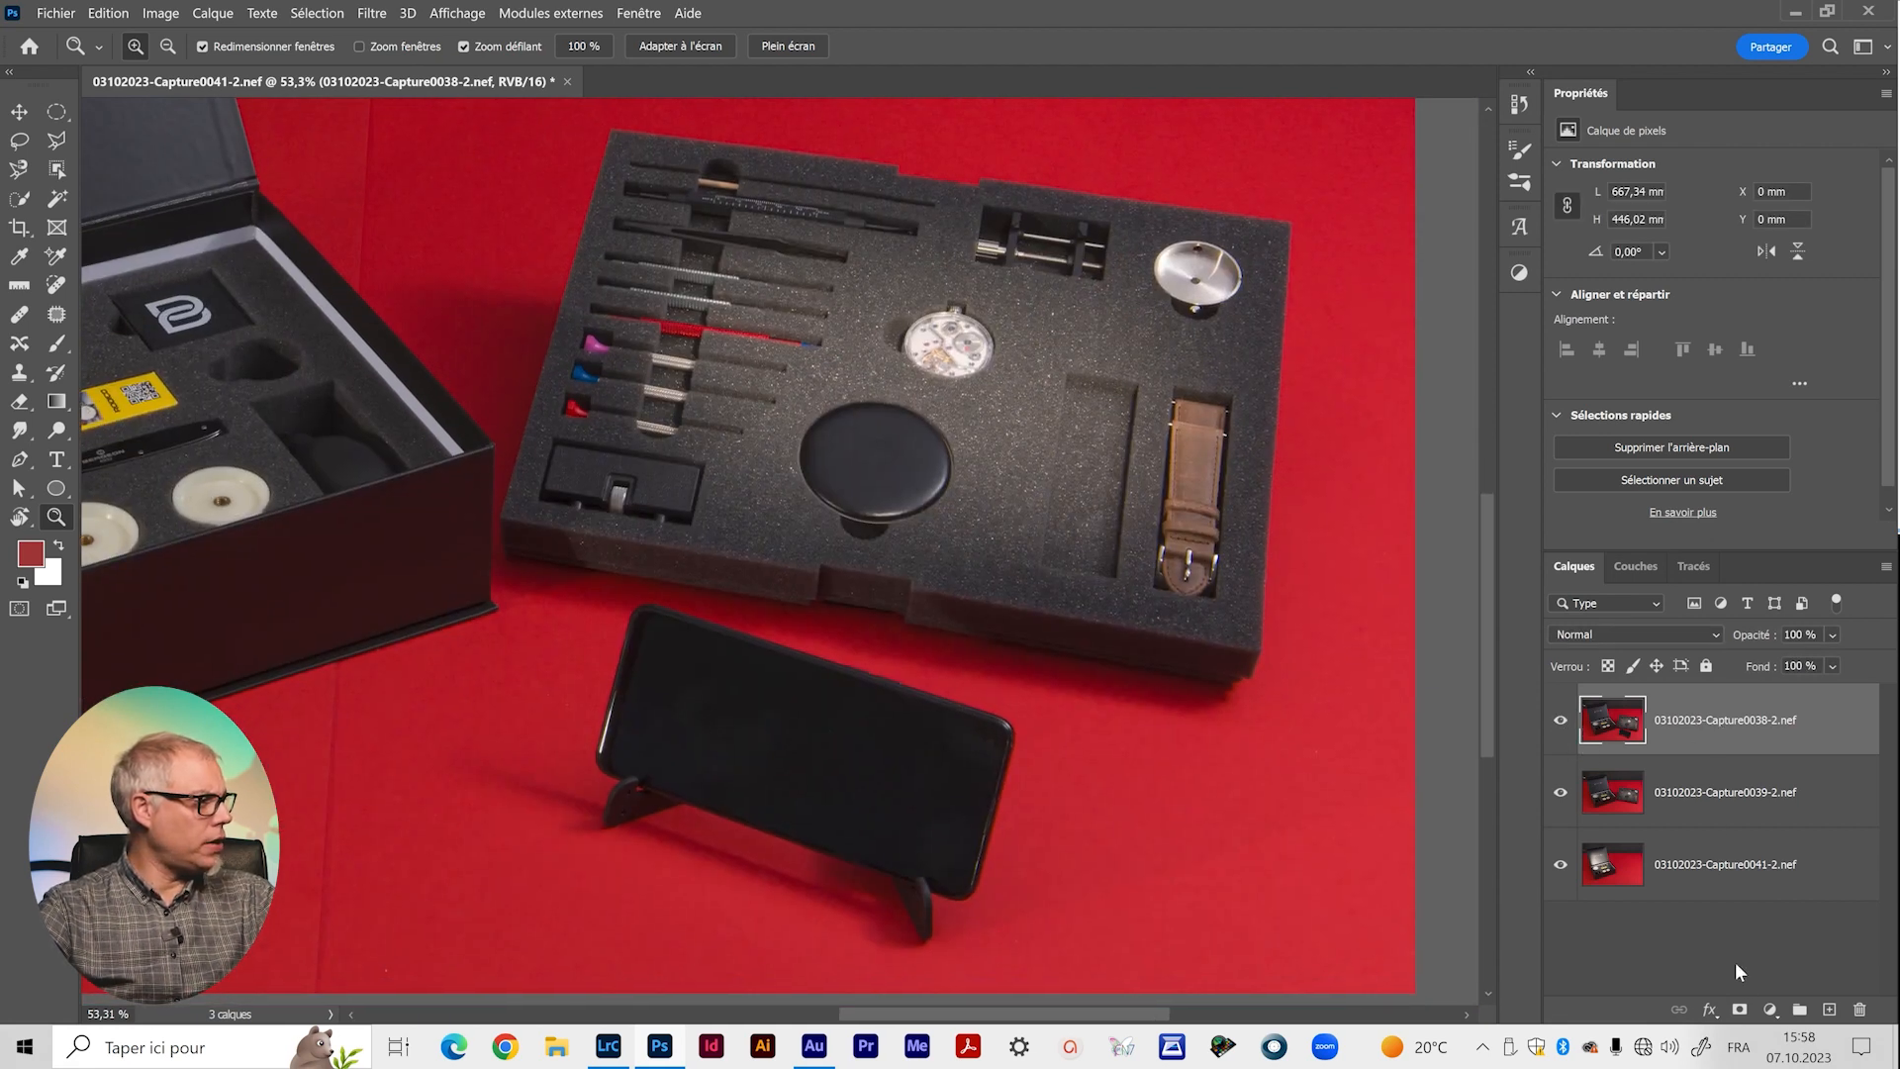
pyautogui.click(1739, 1009)
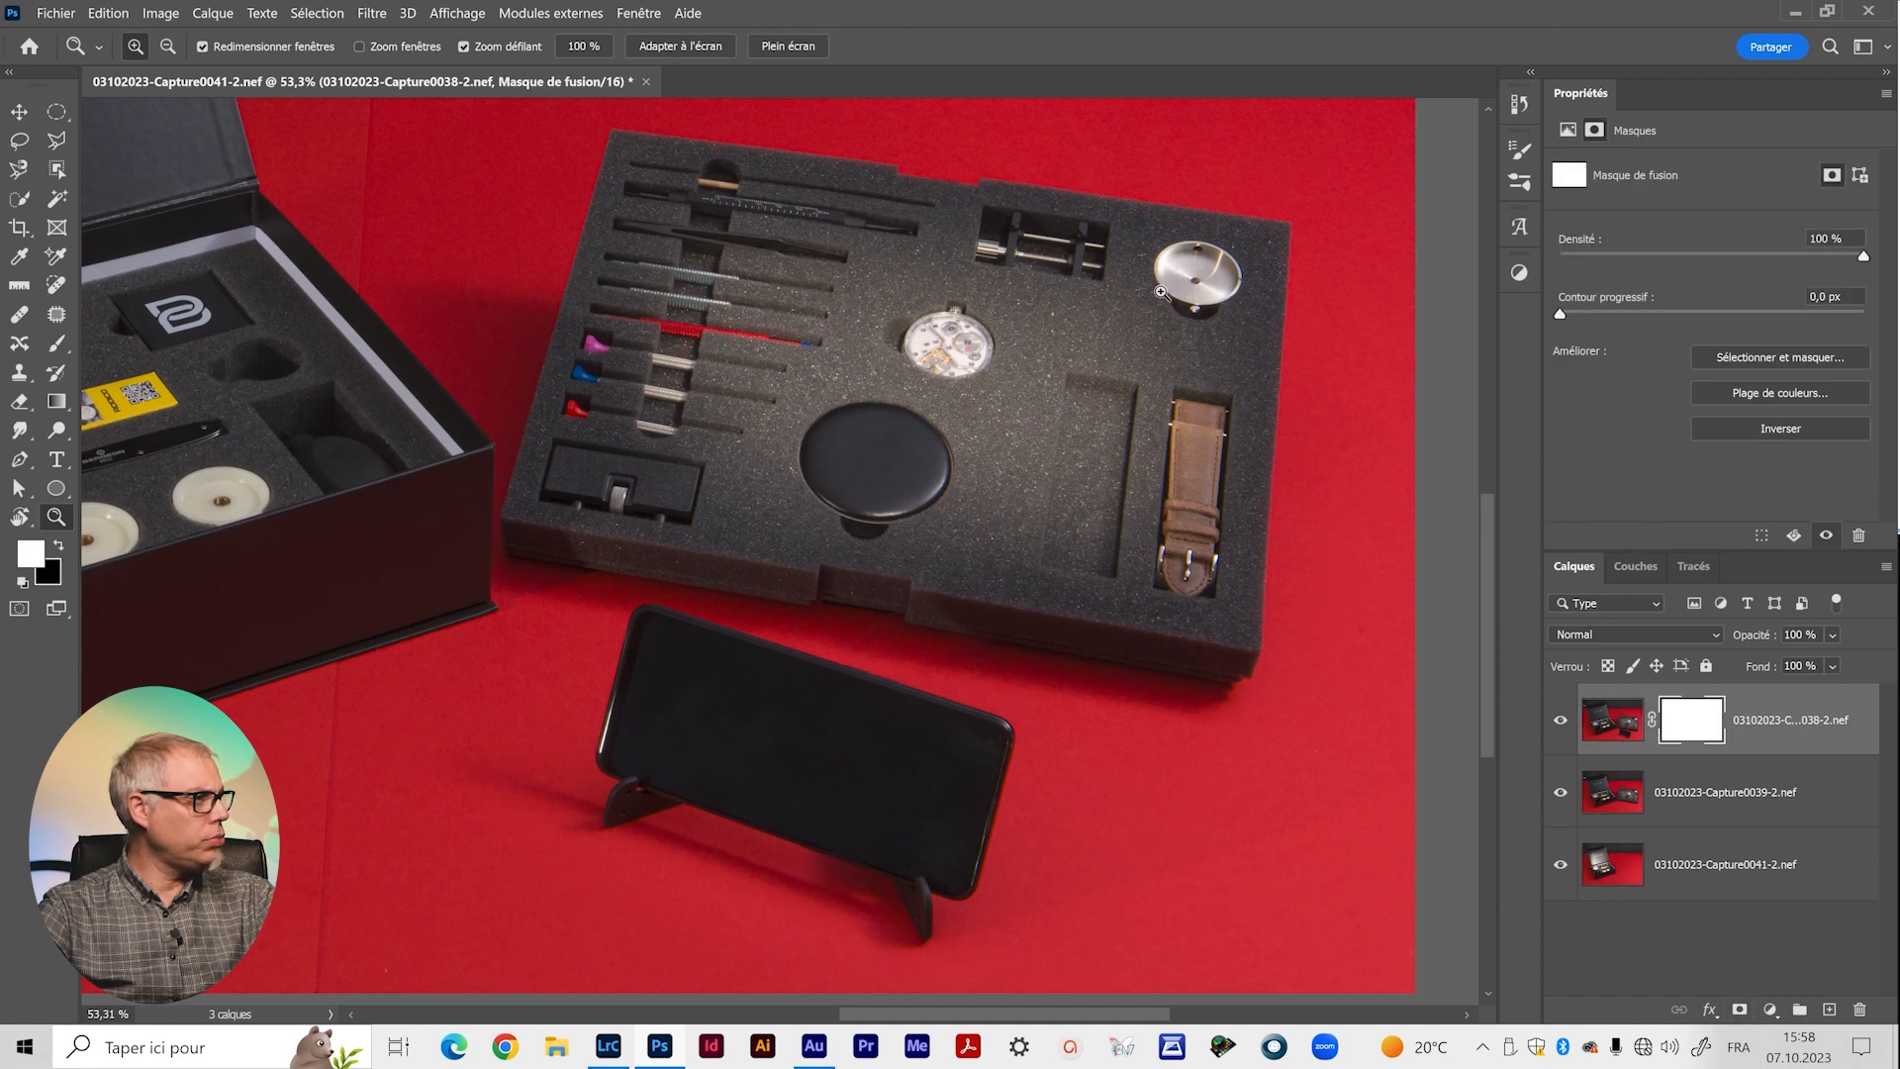
# Compare the tray and open box across the exposures by hiding the Capture0038-2 and Capture0039-2 layers.
pyautogui.click(1559, 723)
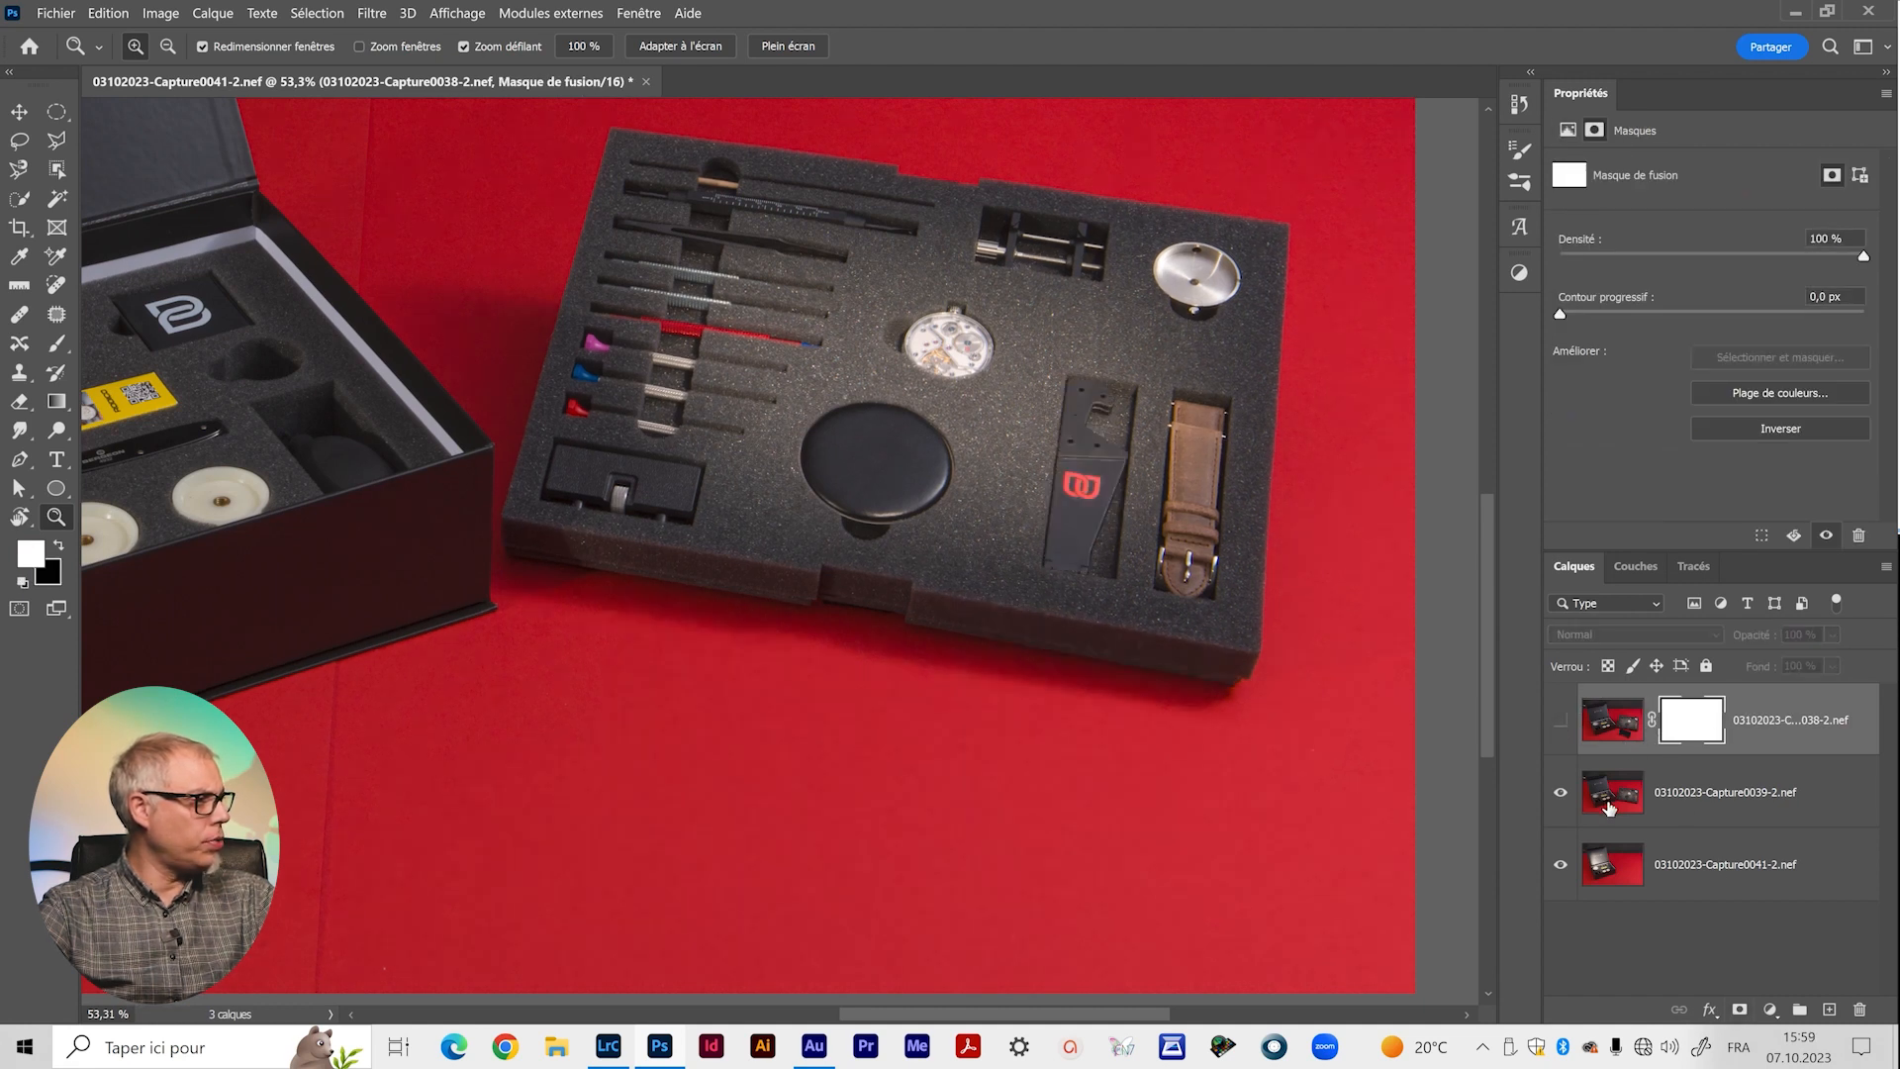
pyautogui.click(1561, 722)
pyautogui.moveTo(281, 381); pyautogui.dragTo(918, 417)
pyautogui.click(1560, 719)
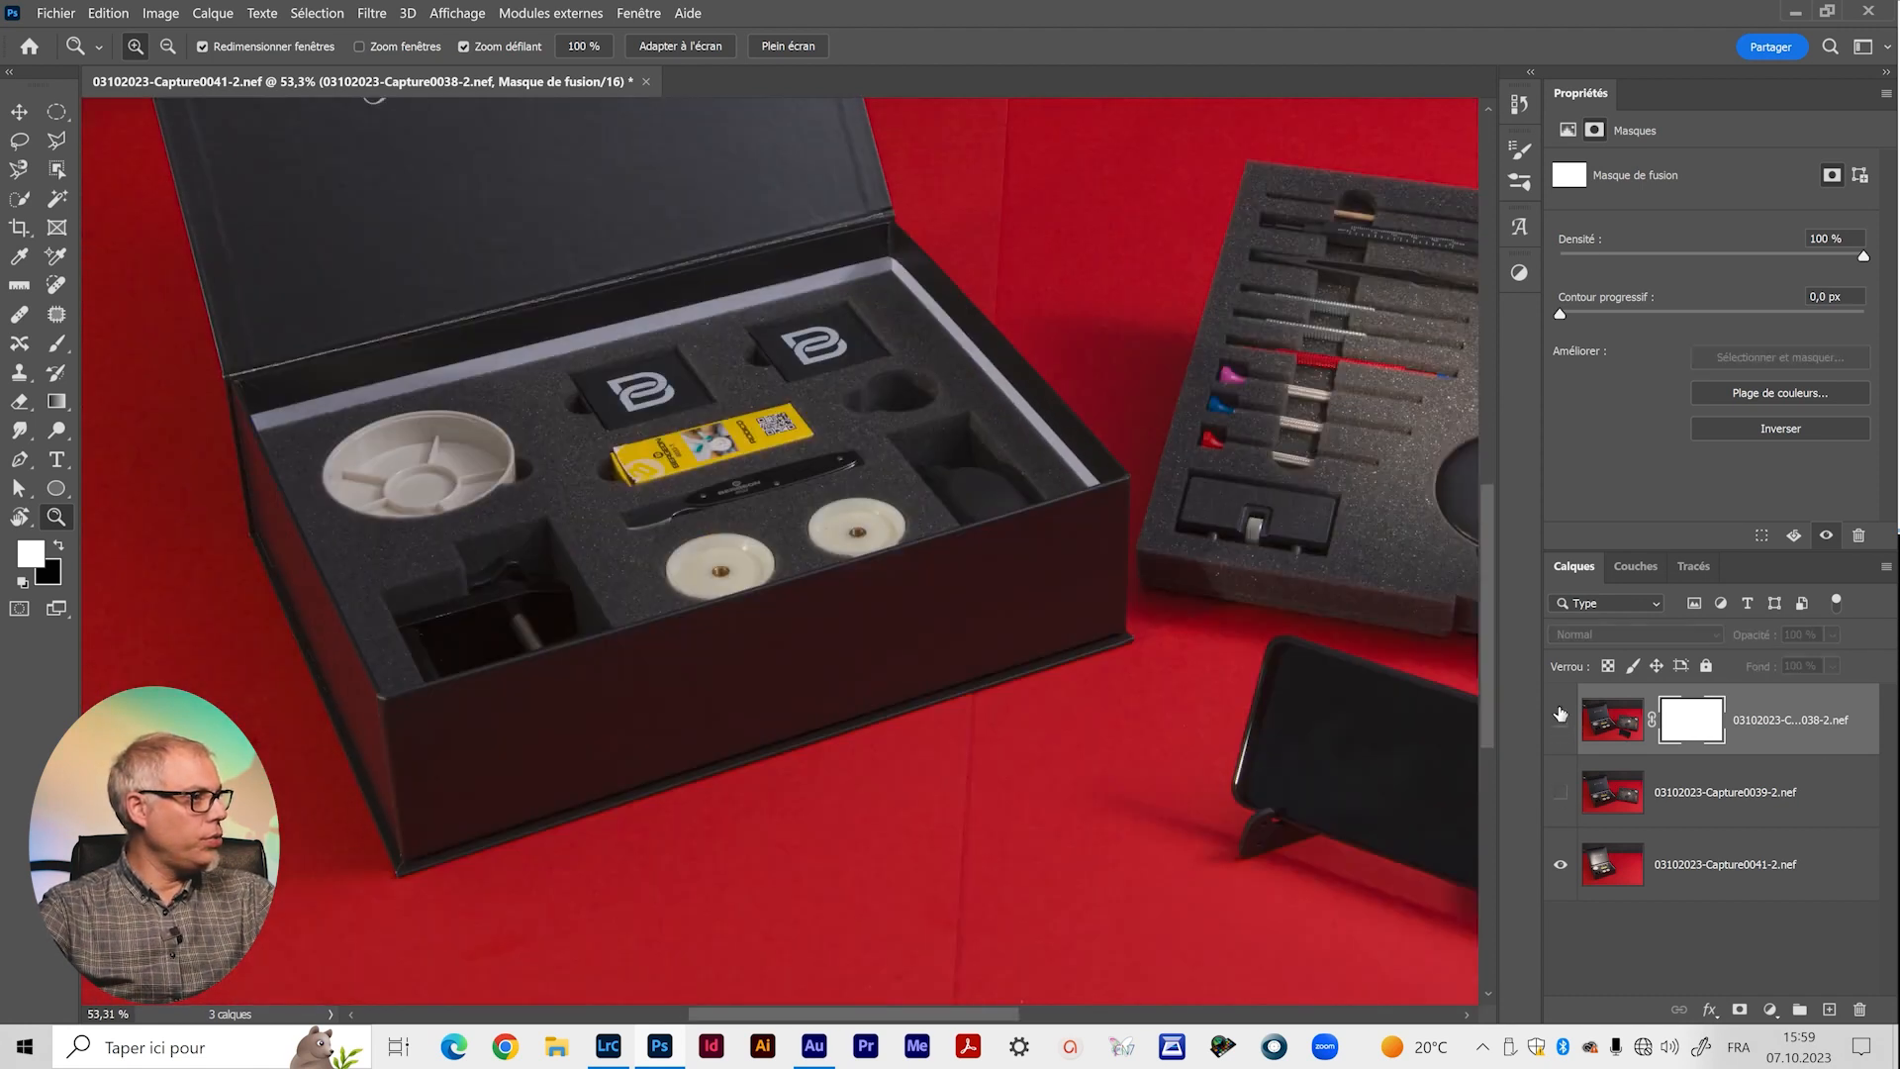
pyautogui.moveTo(671, 597); pyautogui.dragTo(633, 816)
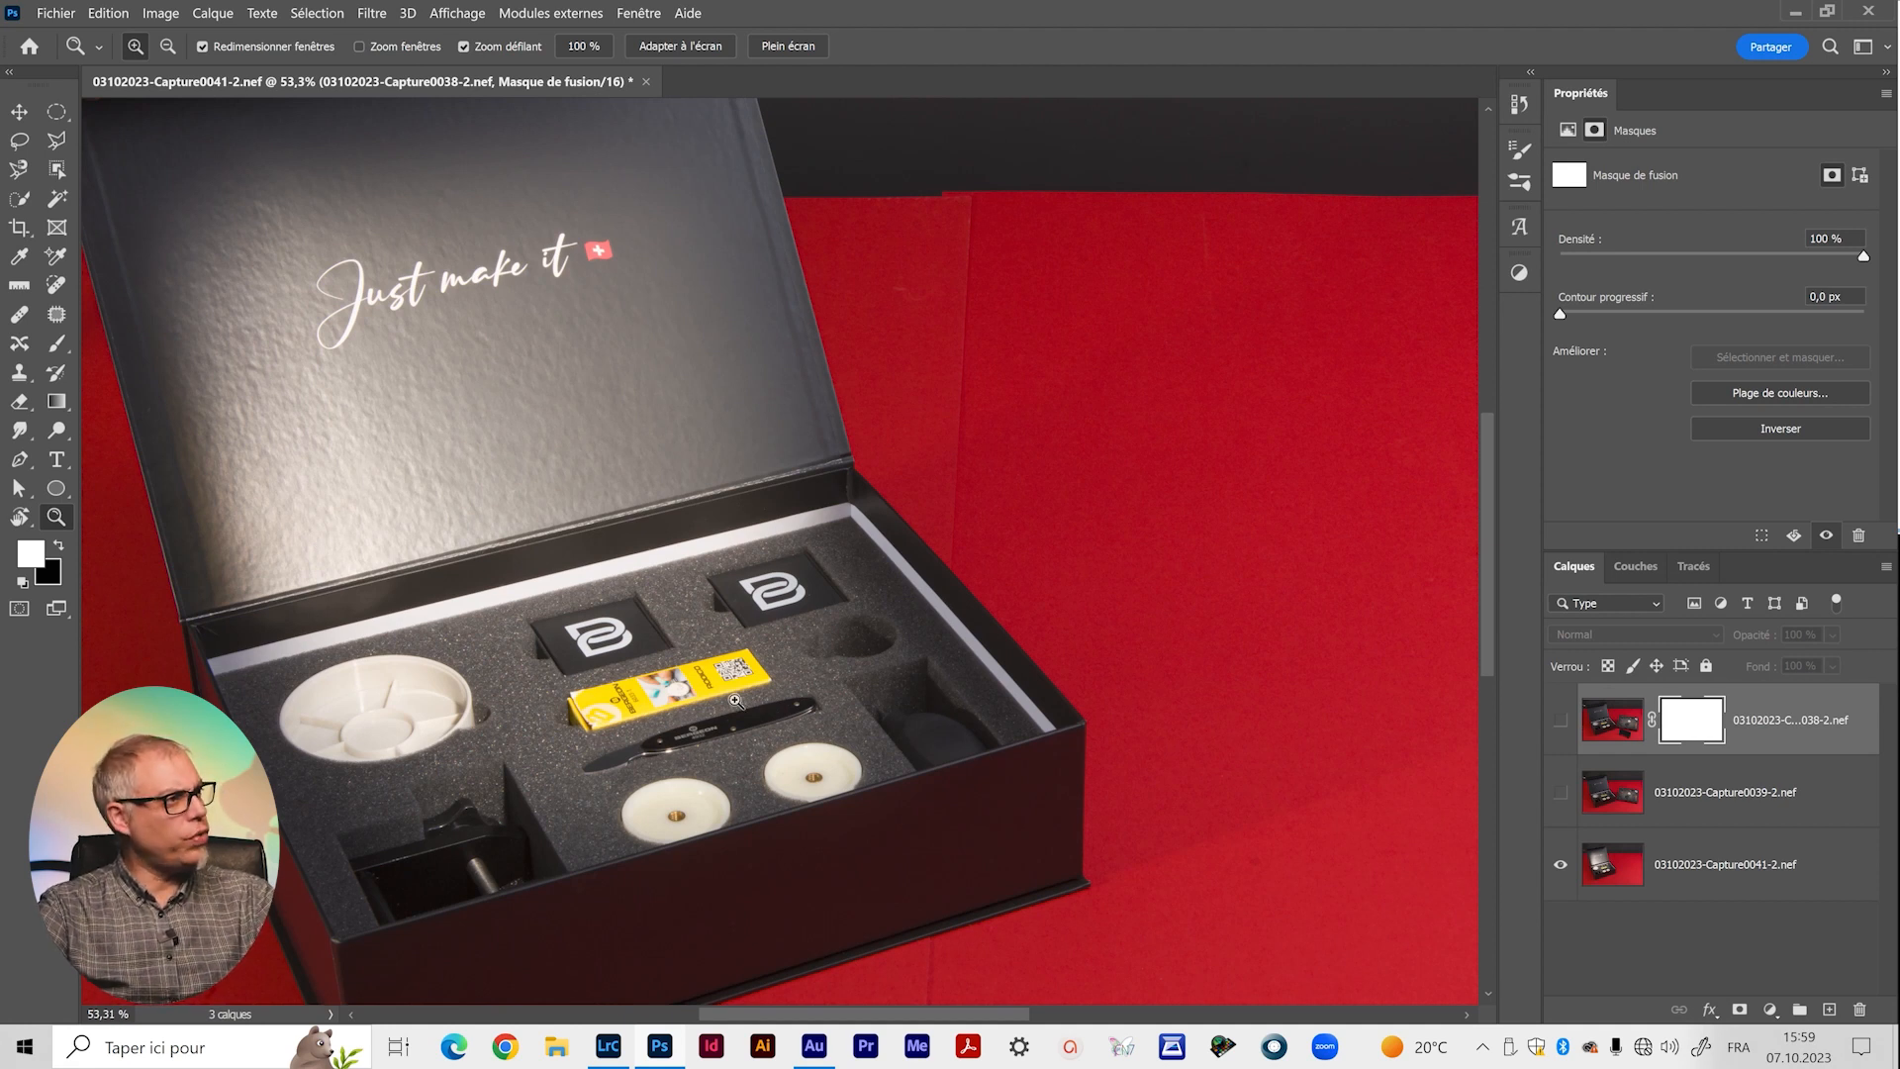
pyautogui.scroll(-6, 762, 475)
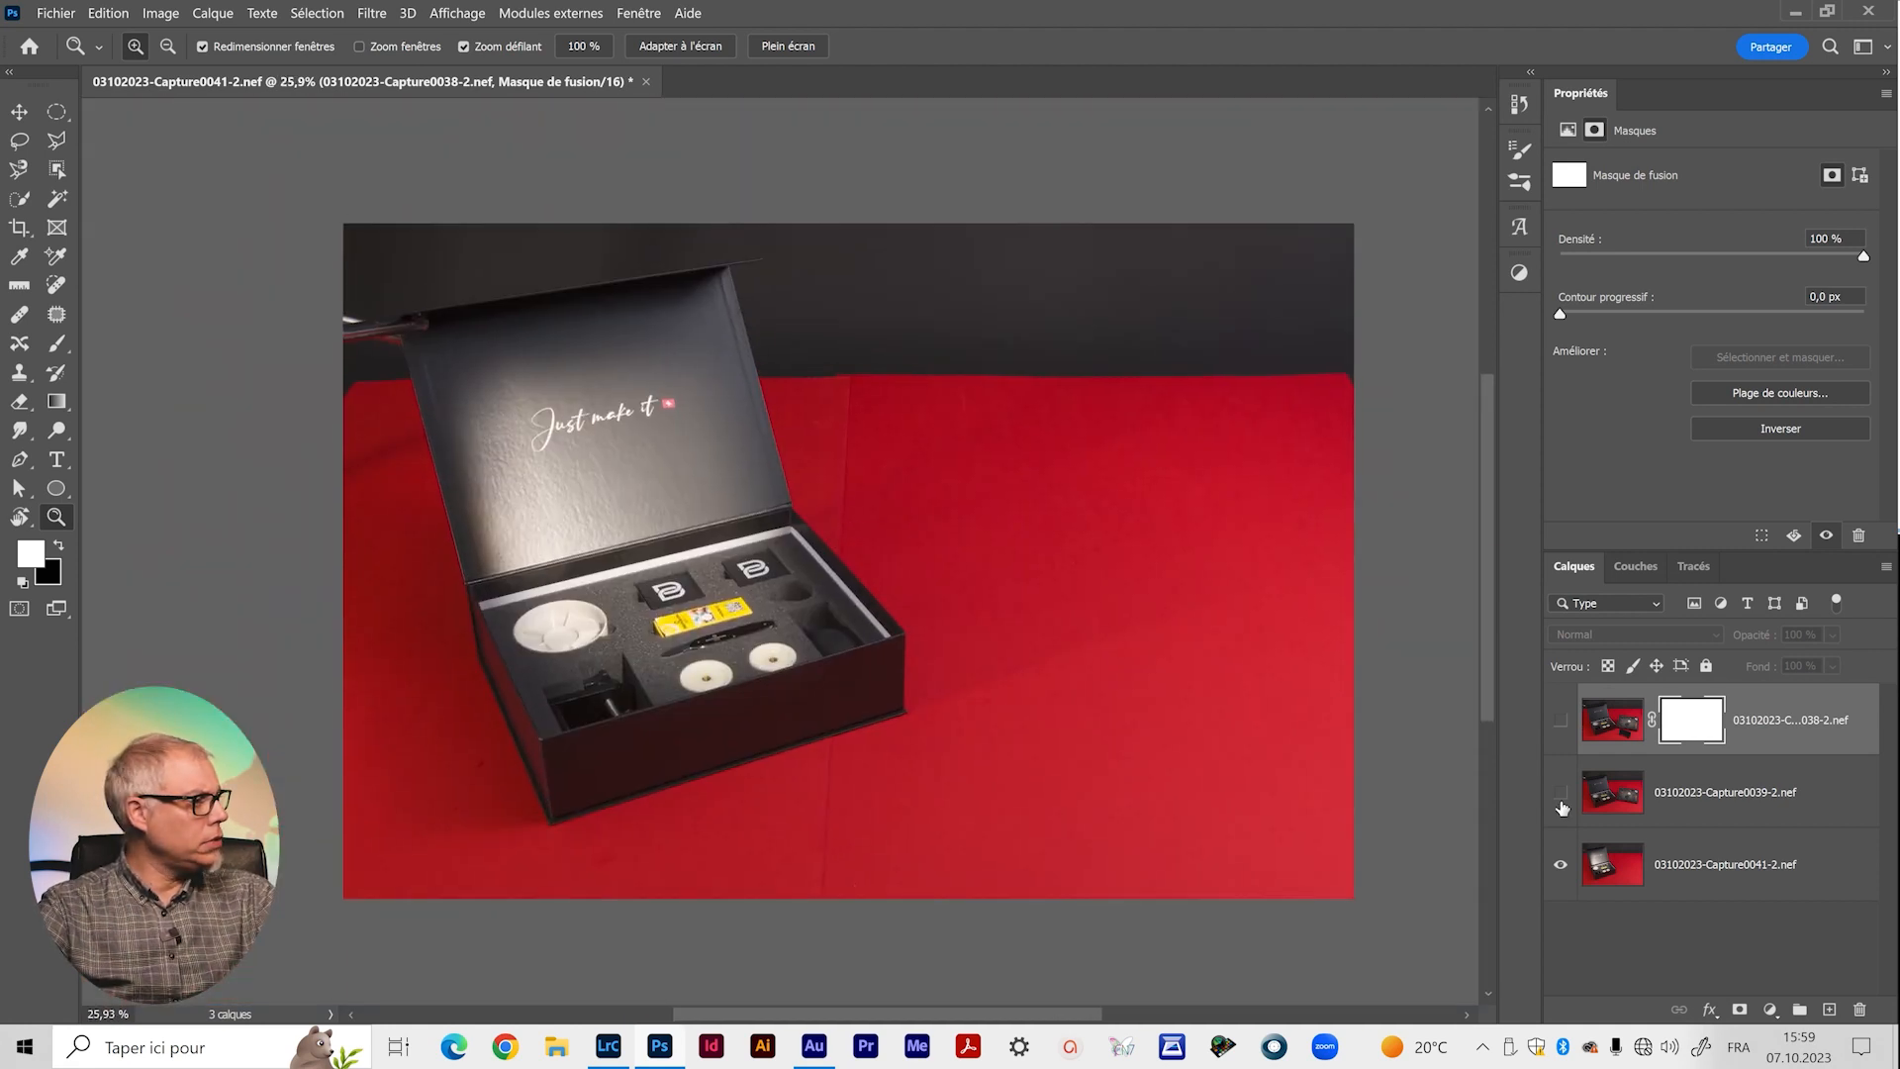
# Add a white layer mask to Capture0039-2 and show the two upper layers again.
pyautogui.click(1725, 794)
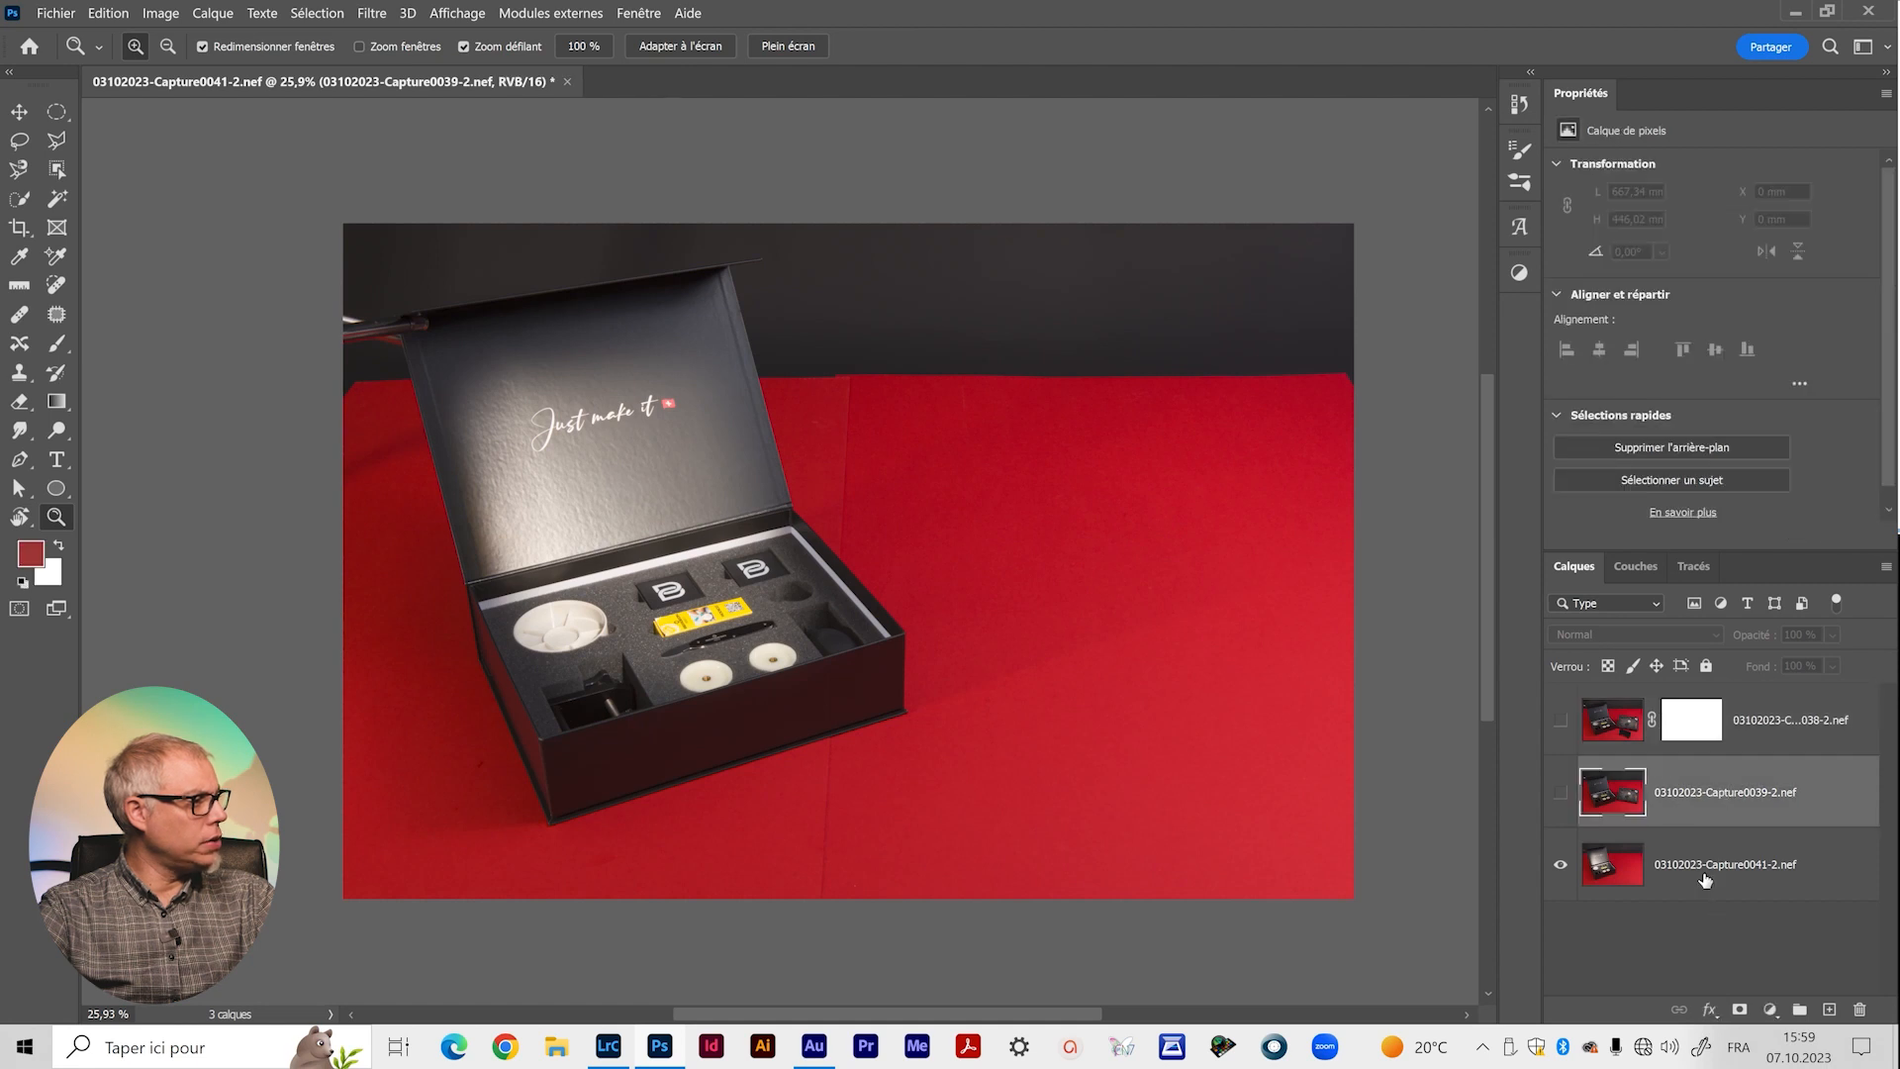
pyautogui.click(1738, 1009)
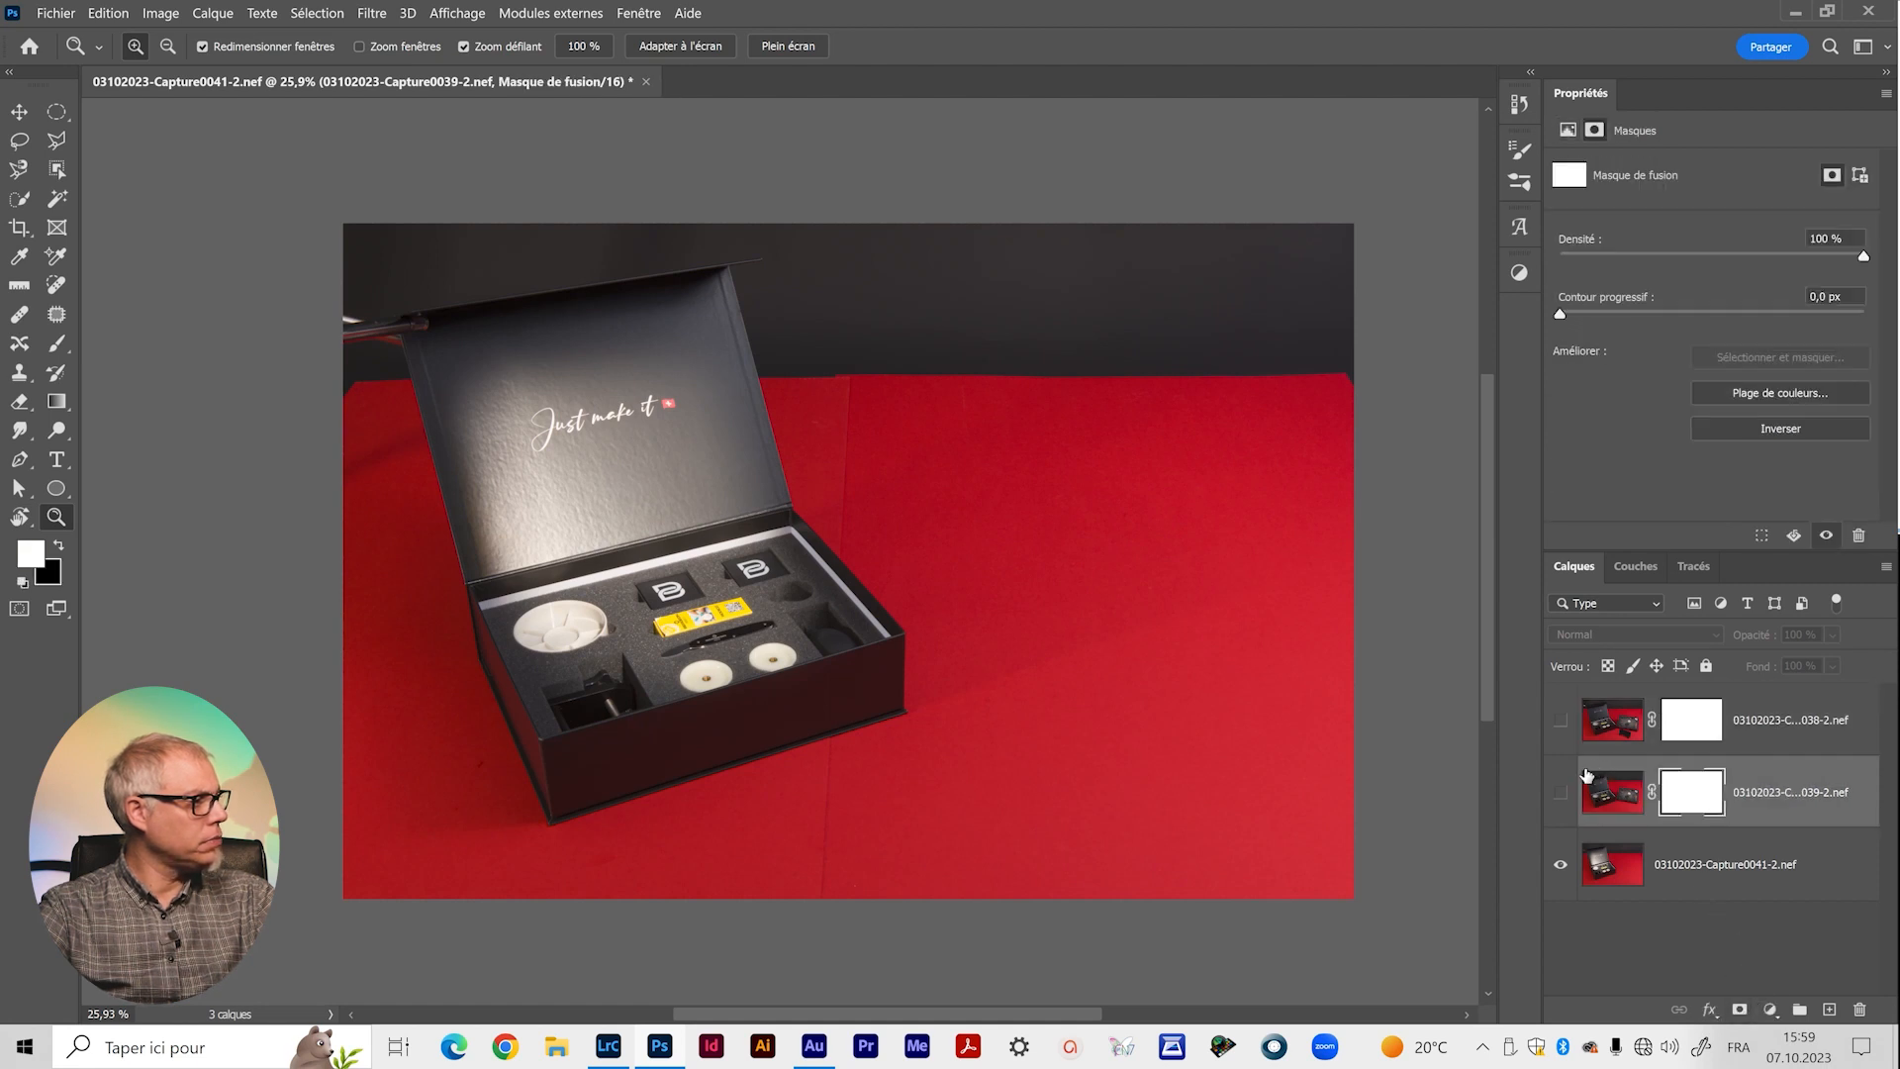
pyautogui.moveTo(1560, 791); pyautogui.dragTo(1560, 719)
# Paint black on the Capture0038-2 mask over the tray's empty slot, using a 313 px brush at 100% opacity.
pyautogui.click(1694, 725)
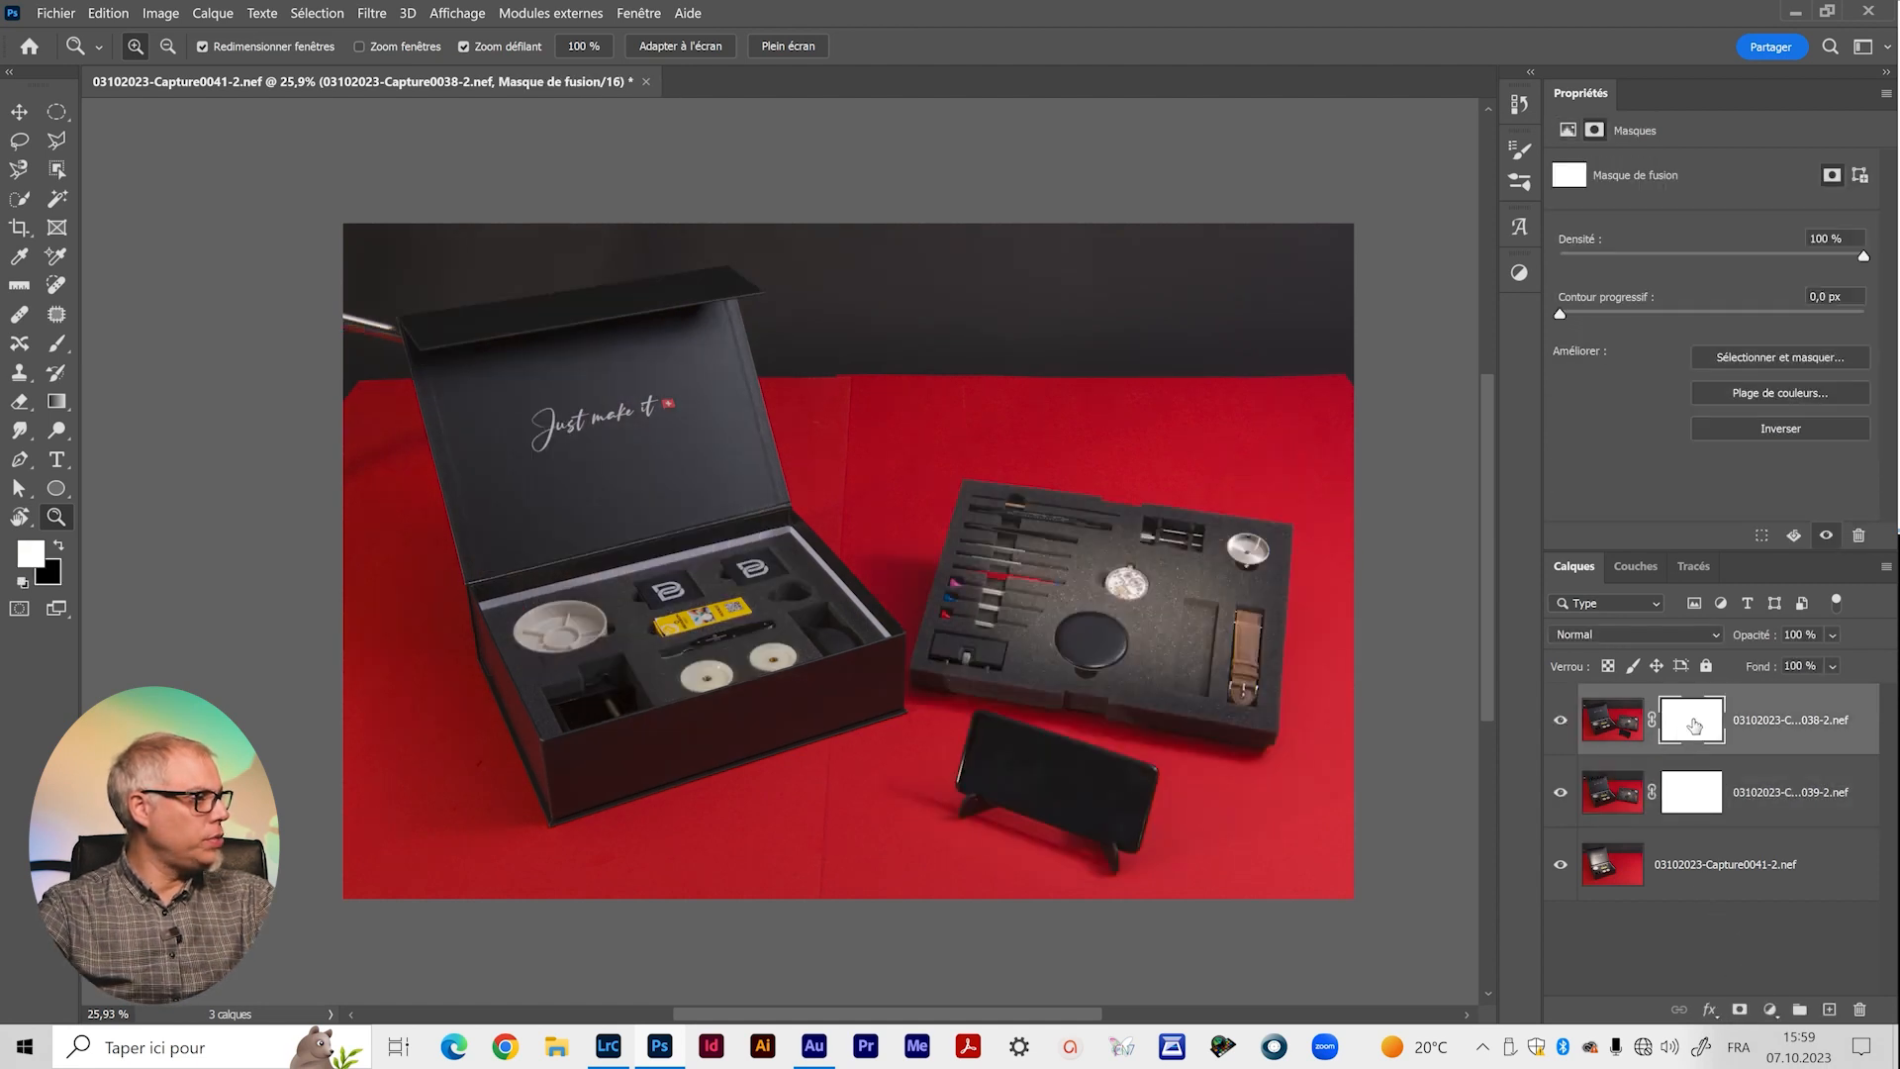
pyautogui.moveTo(1187, 692); pyautogui.dragTo(1025, 743)
pyautogui.moveTo(976, 670); pyautogui.dragTo(958, 665)
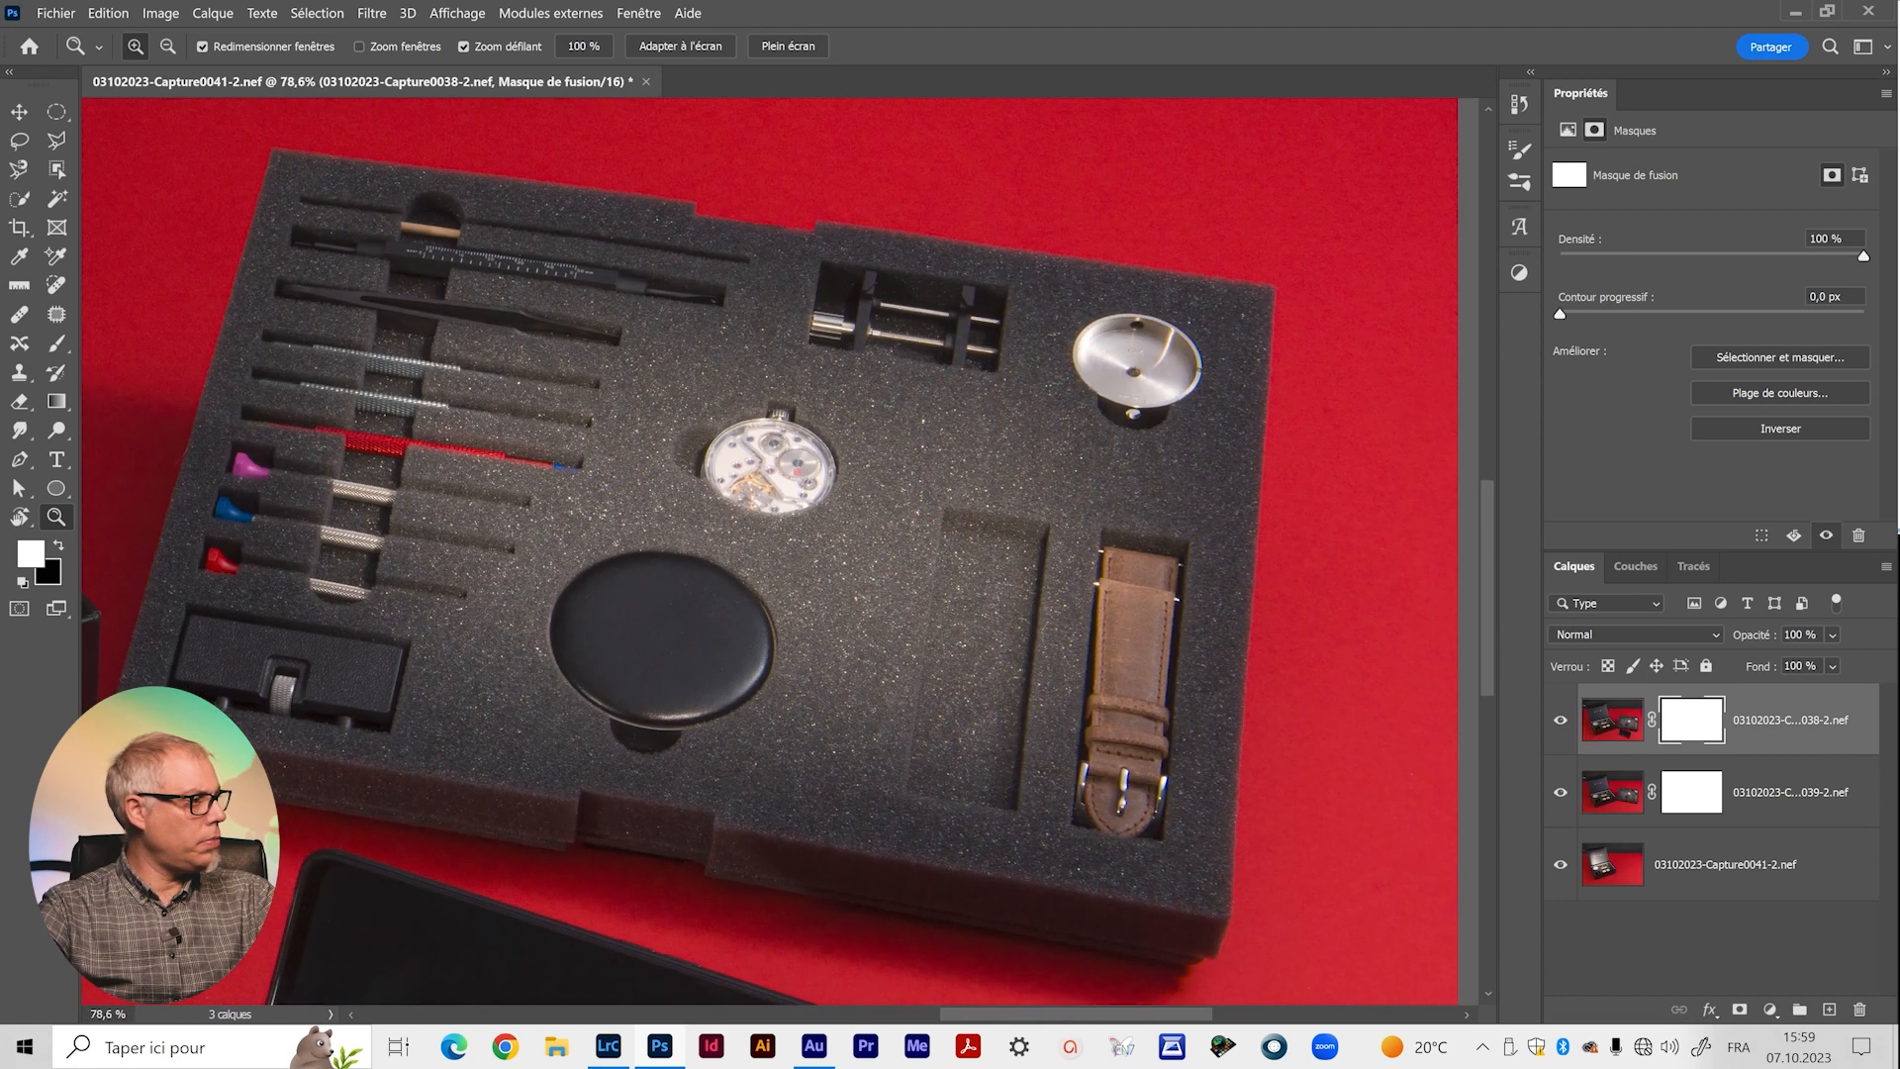
pyautogui.click(1560, 721)
pyautogui.click(1560, 722)
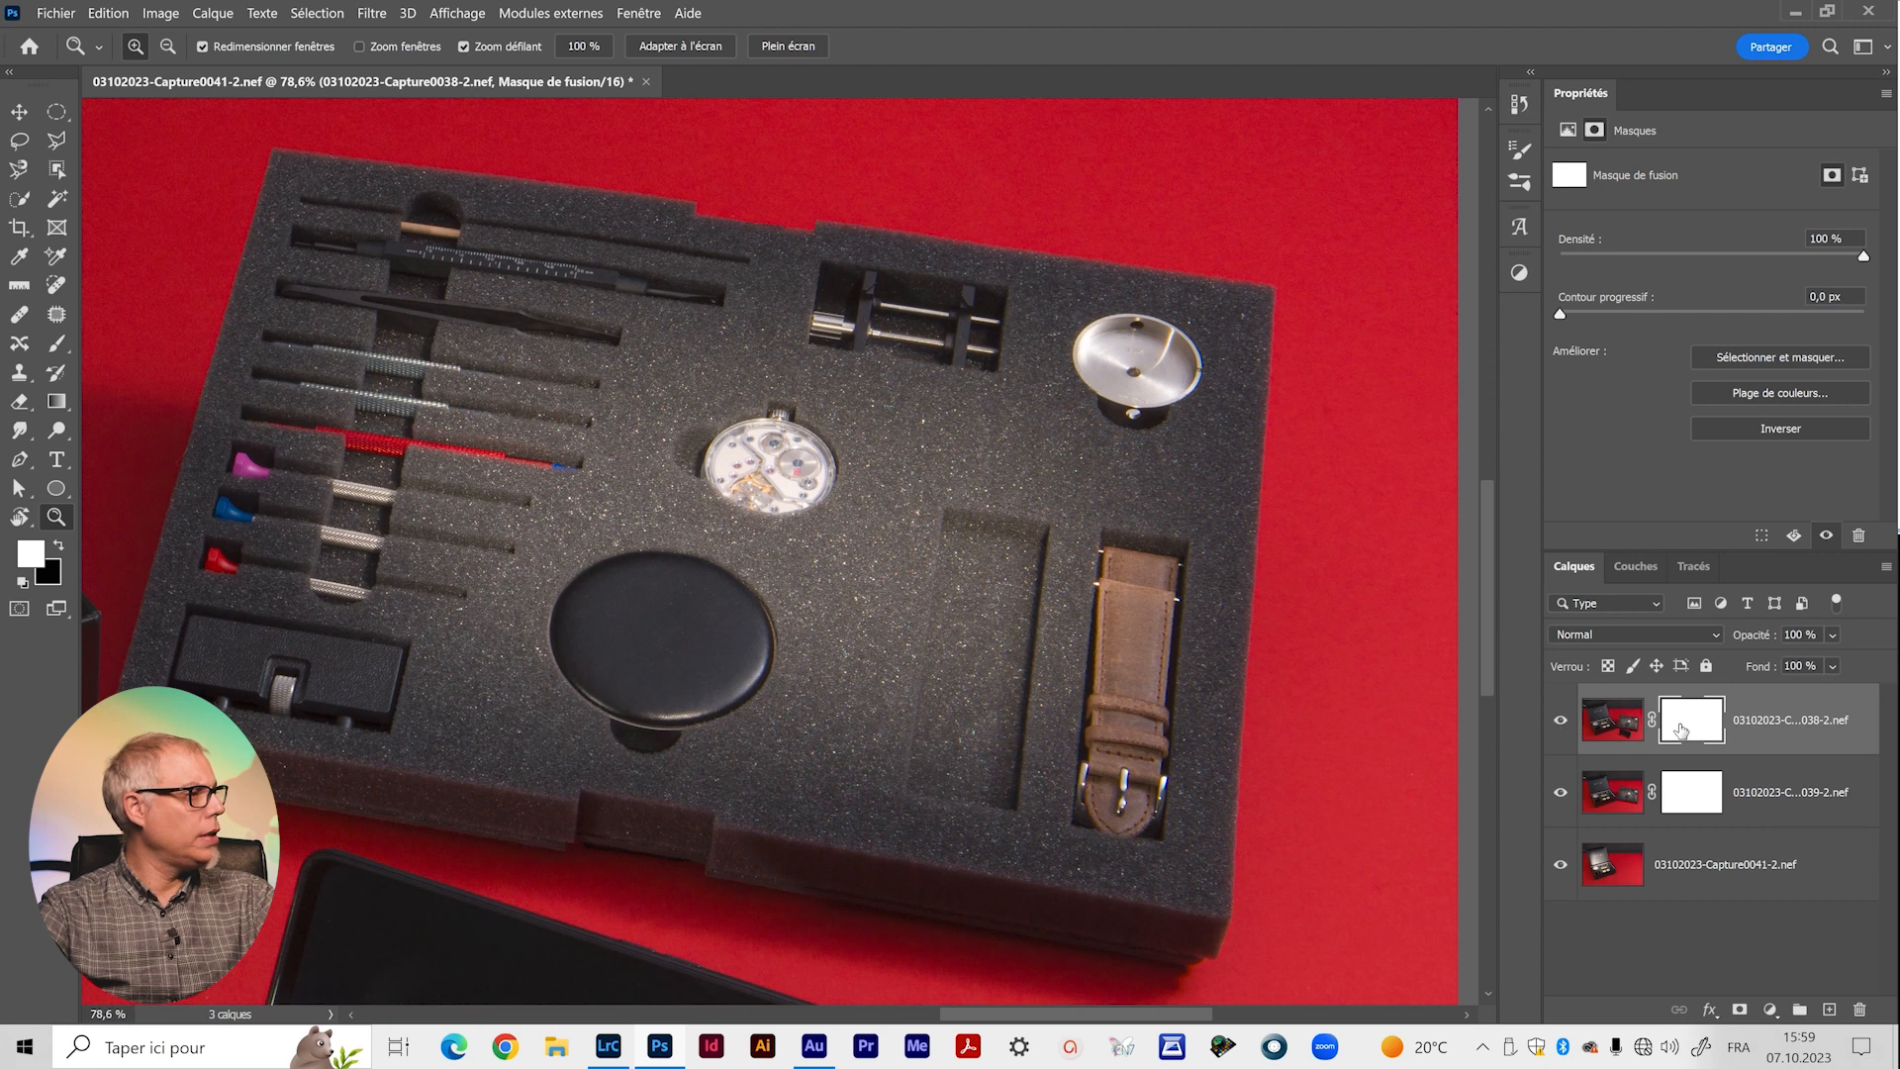
pyautogui.press('b')
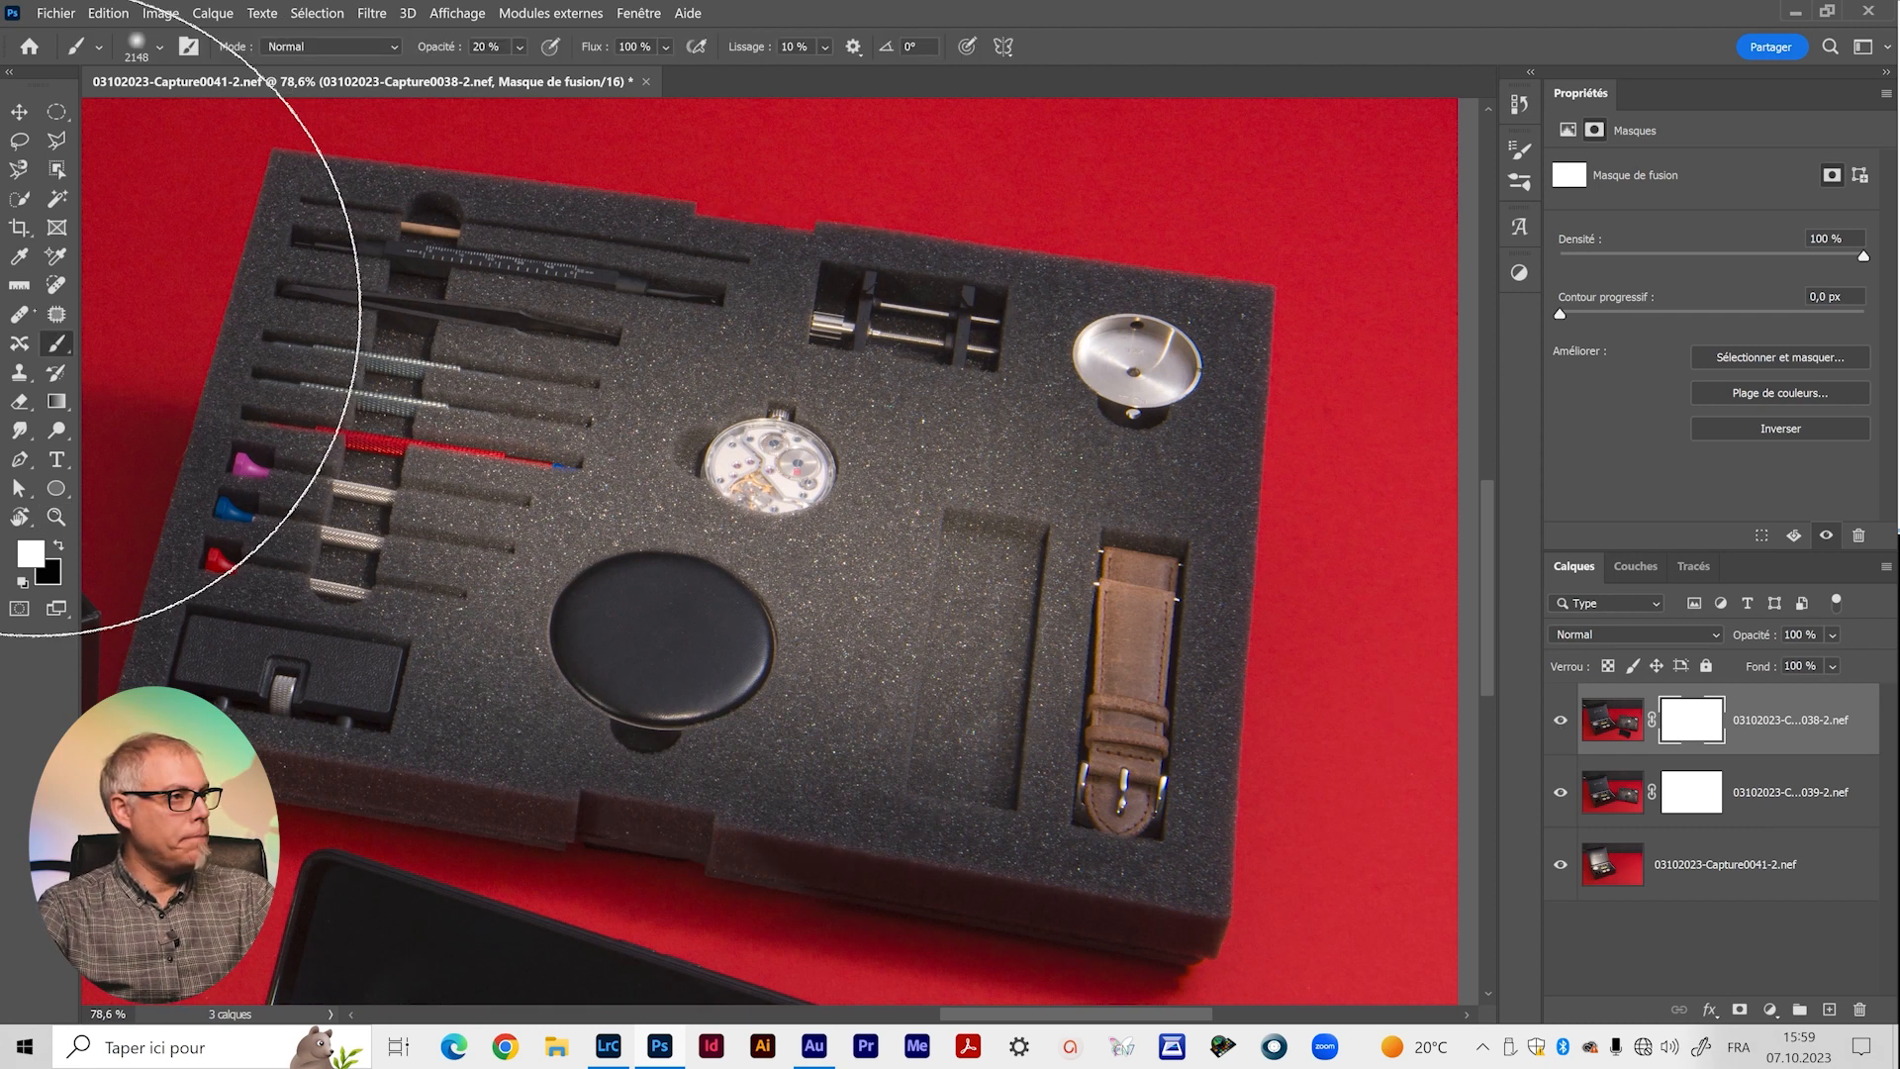
pyautogui.moveTo(763, 597)
pyautogui.mouseDown()
pyautogui.moveTo(80, 832)
pyautogui.moveTo(0, 943)
pyautogui.mouseUp()
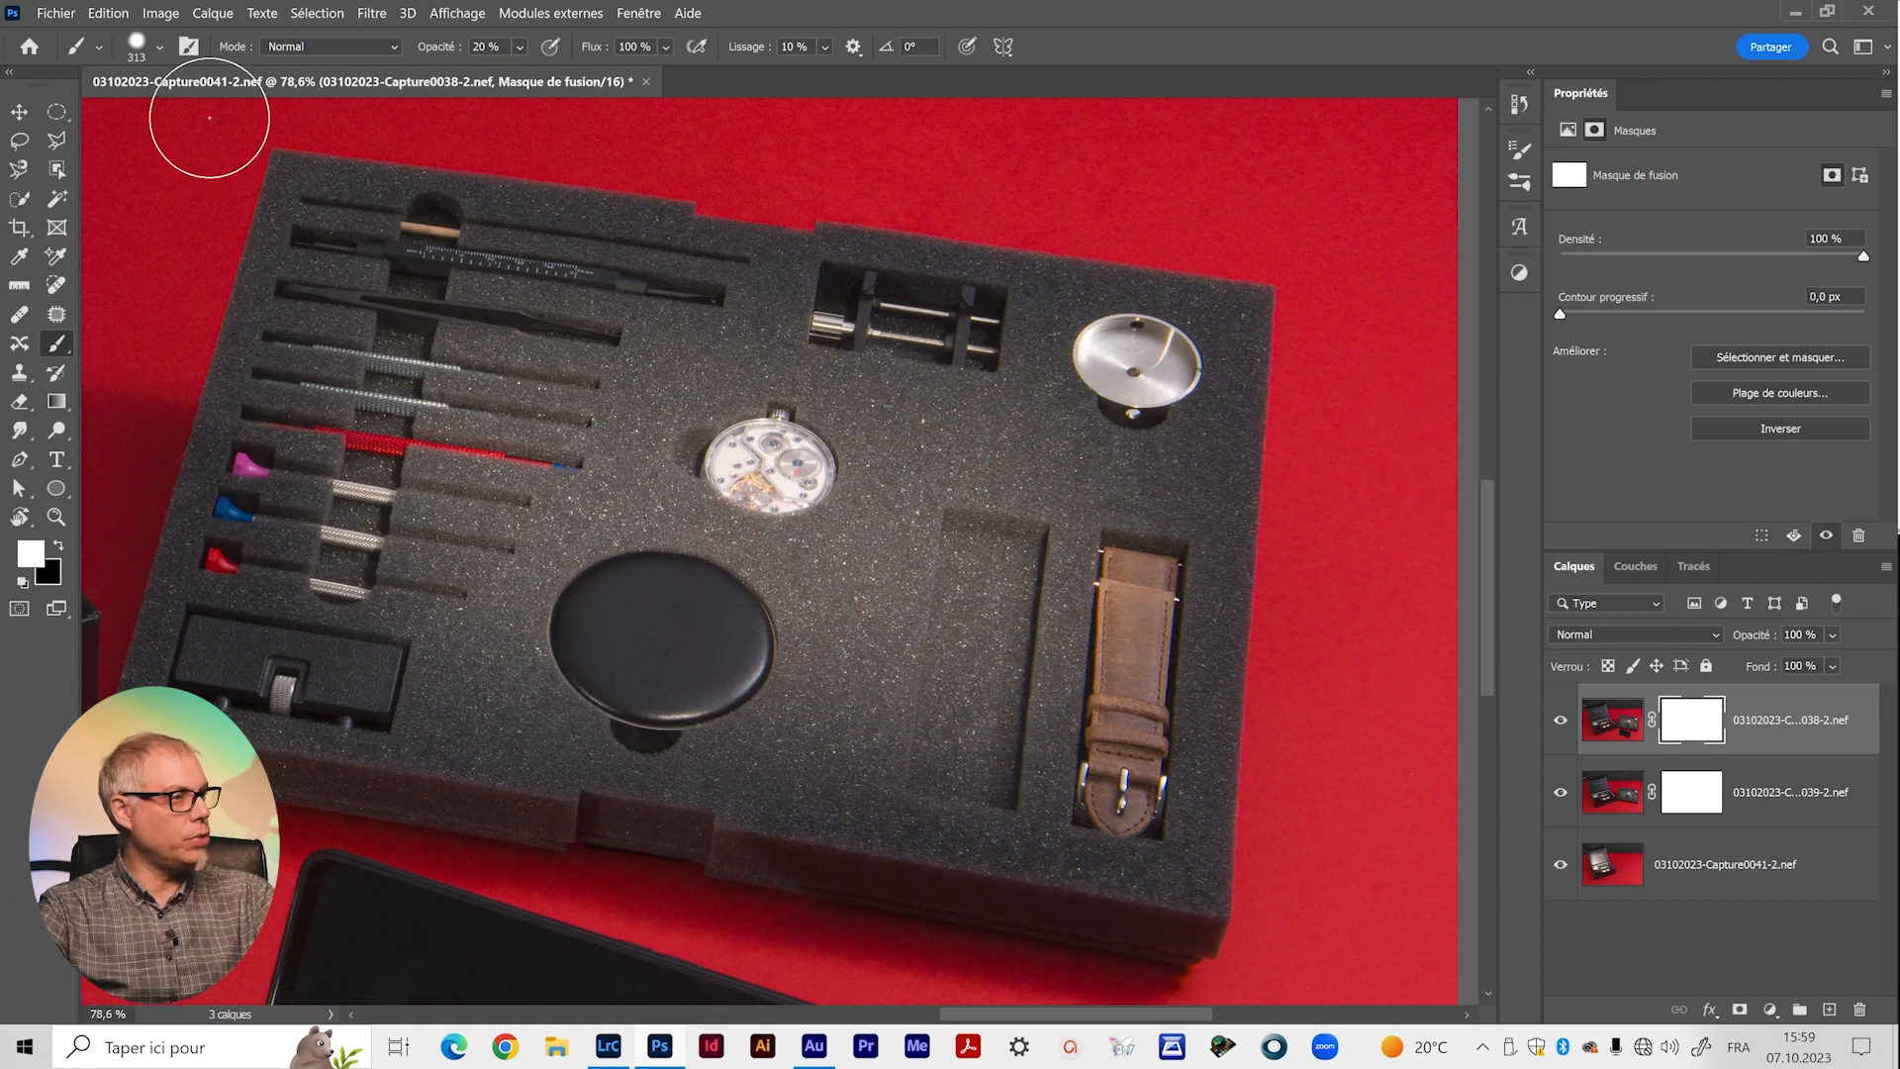
pyautogui.press('0')
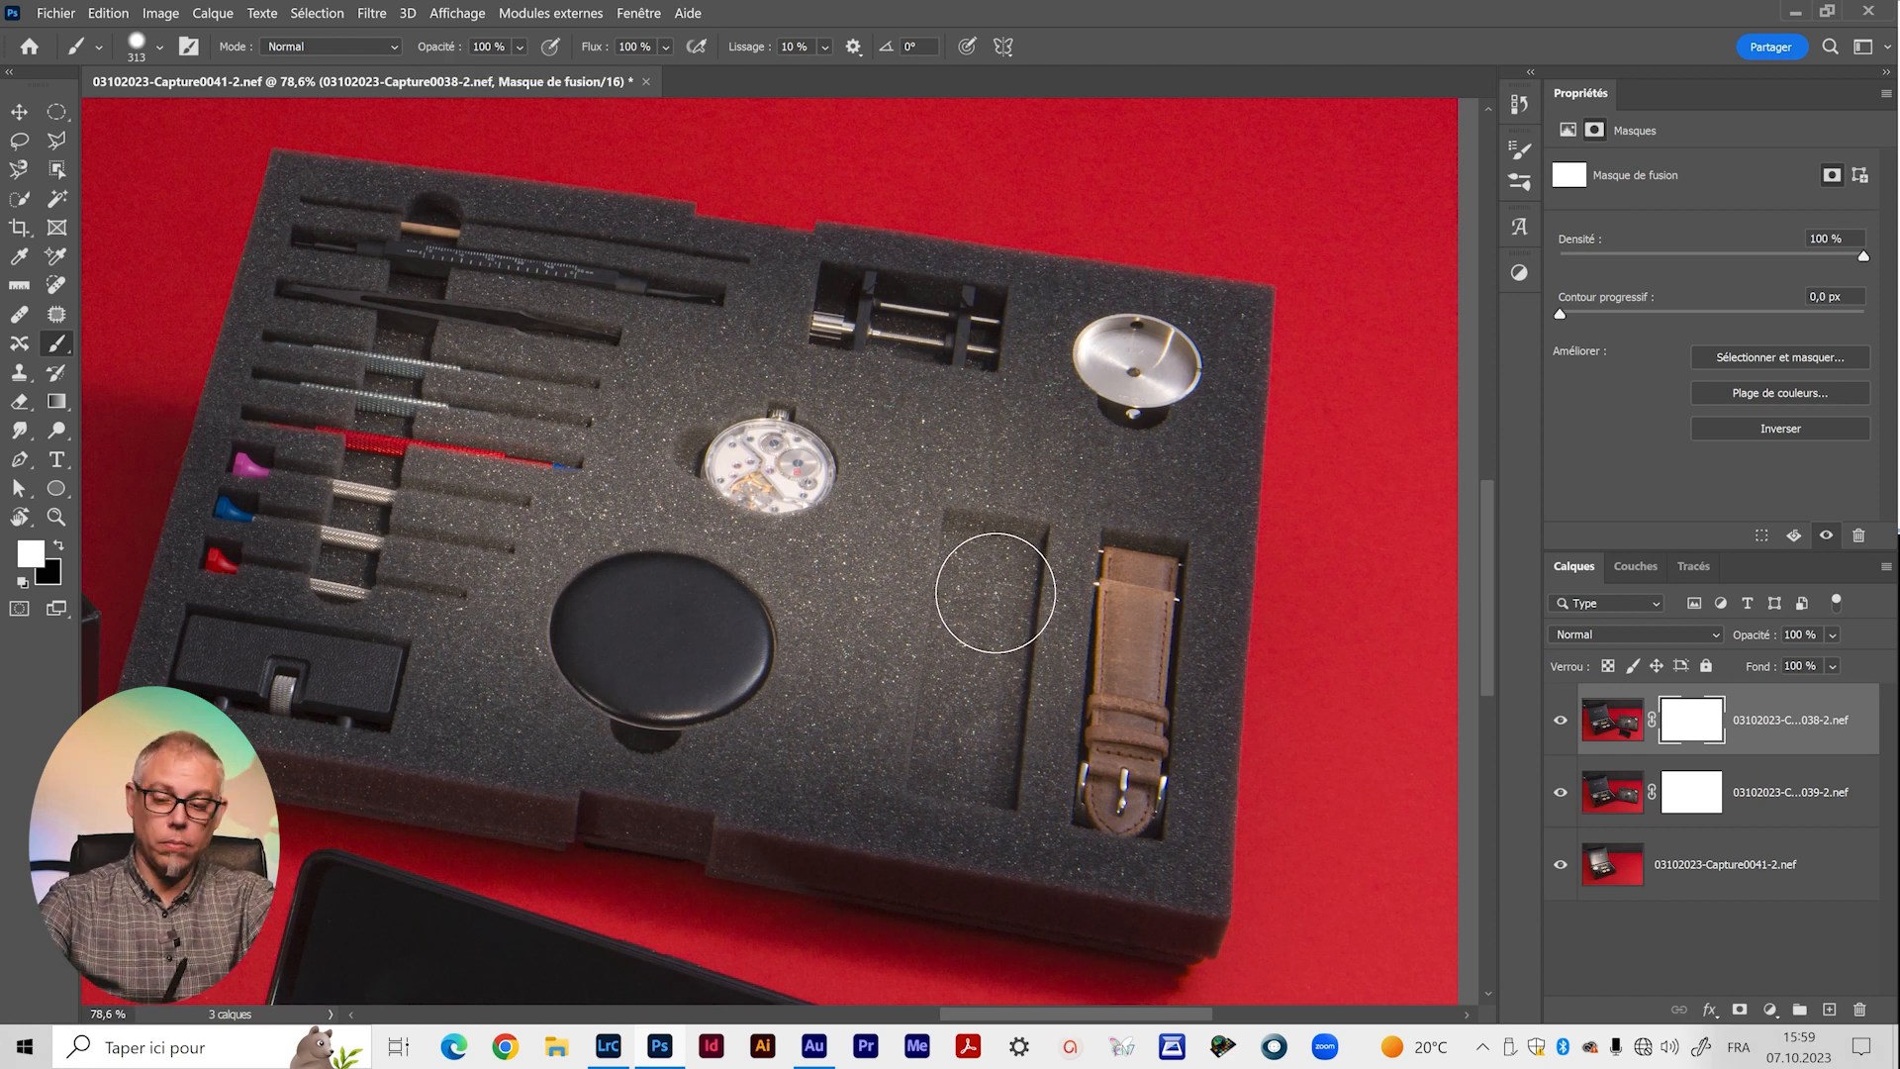
pyautogui.press('x')
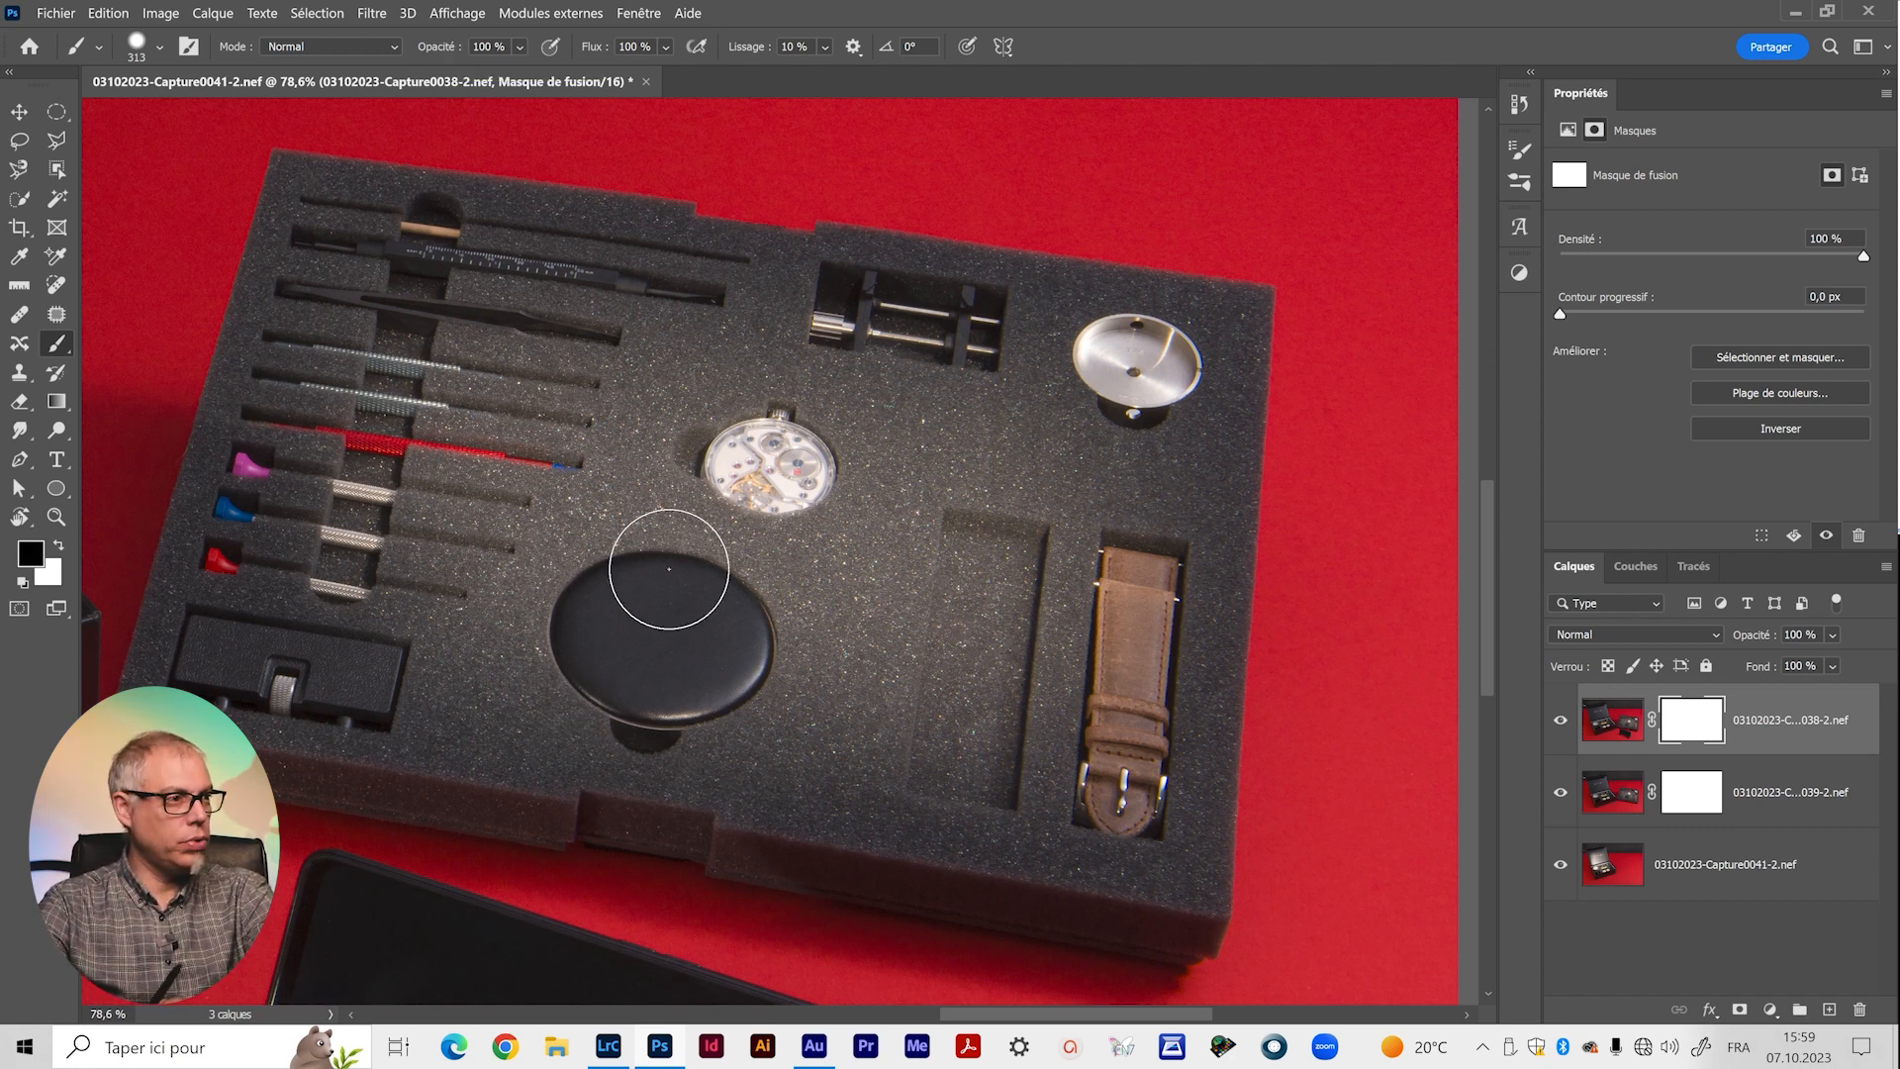
pyautogui.moveTo(1060, 573)
pyautogui.mouseDown()
pyautogui.moveTo(996, 565)
pyautogui.moveTo(992, 619)
pyautogui.moveTo(980, 576)
pyautogui.moveTo(973, 704)
pyautogui.moveTo(949, 741)
pyautogui.moveTo(972, 771)
pyautogui.moveTo(944, 767)
pyautogui.moveTo(951, 570)
pyautogui.moveTo(1005, 552)
pyautogui.moveTo(997, 697)
pyautogui.mouseUp()
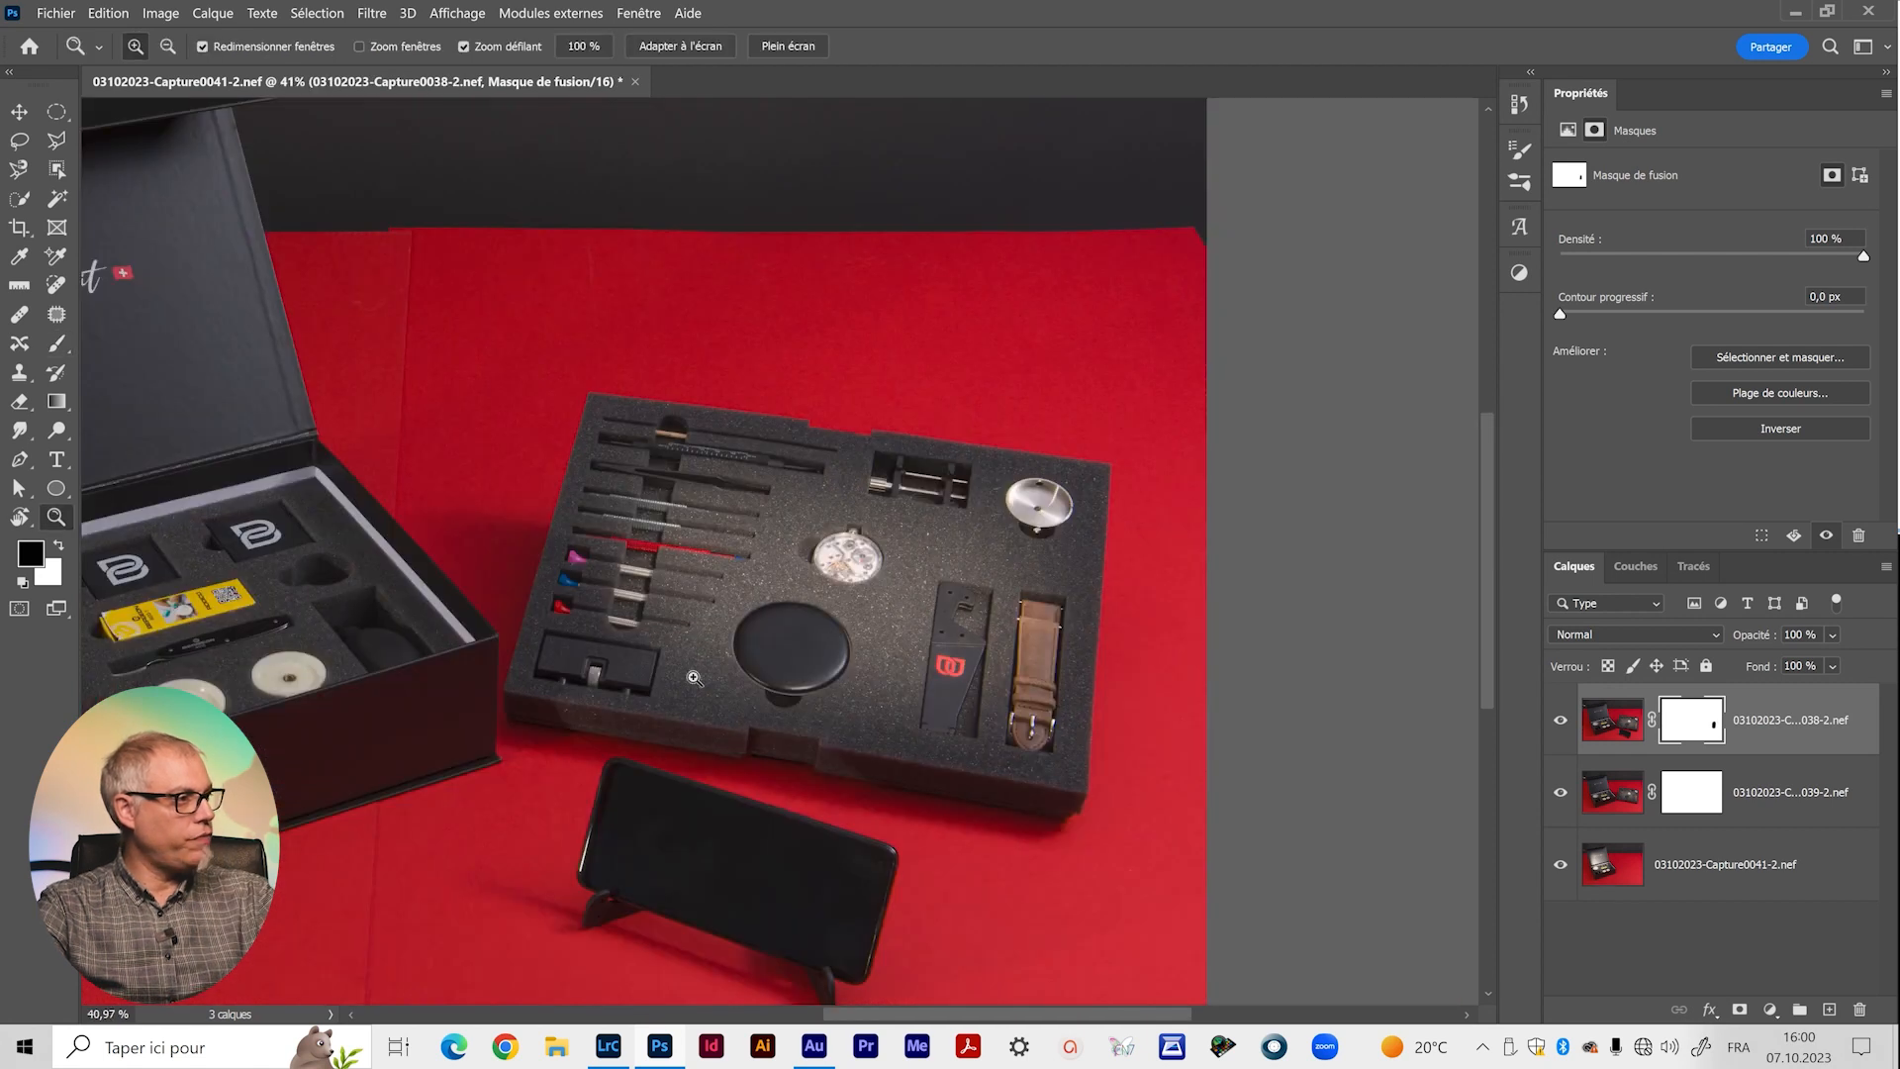
# Examine the black tool in the tray up close, comparing it with the Capture0038-2 mask disabled and enabled.
pyautogui.moveTo(554, 606); pyautogui.dragTo(886, 525)
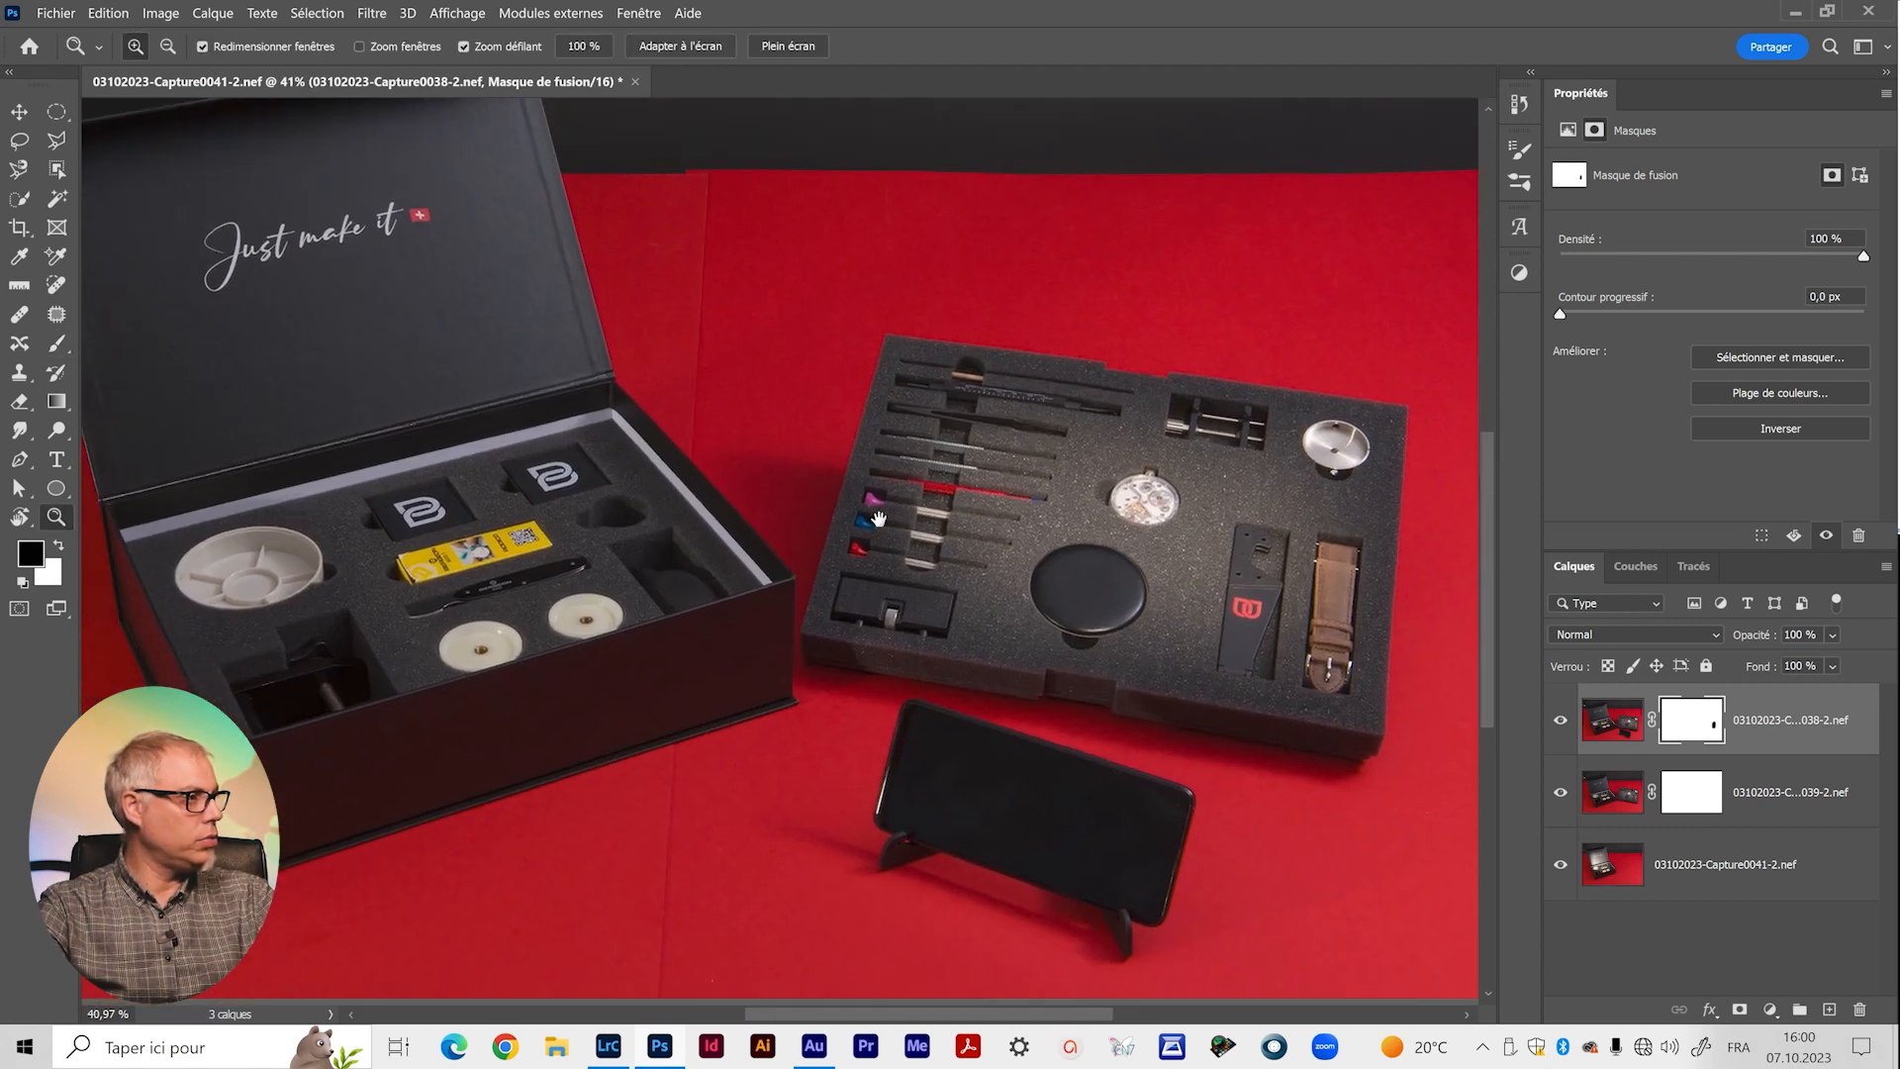
pyautogui.moveTo(1263, 562); pyautogui.dragTo(1325, 574)
pyautogui.moveTo(1119, 818); pyautogui.dragTo(881, 459)
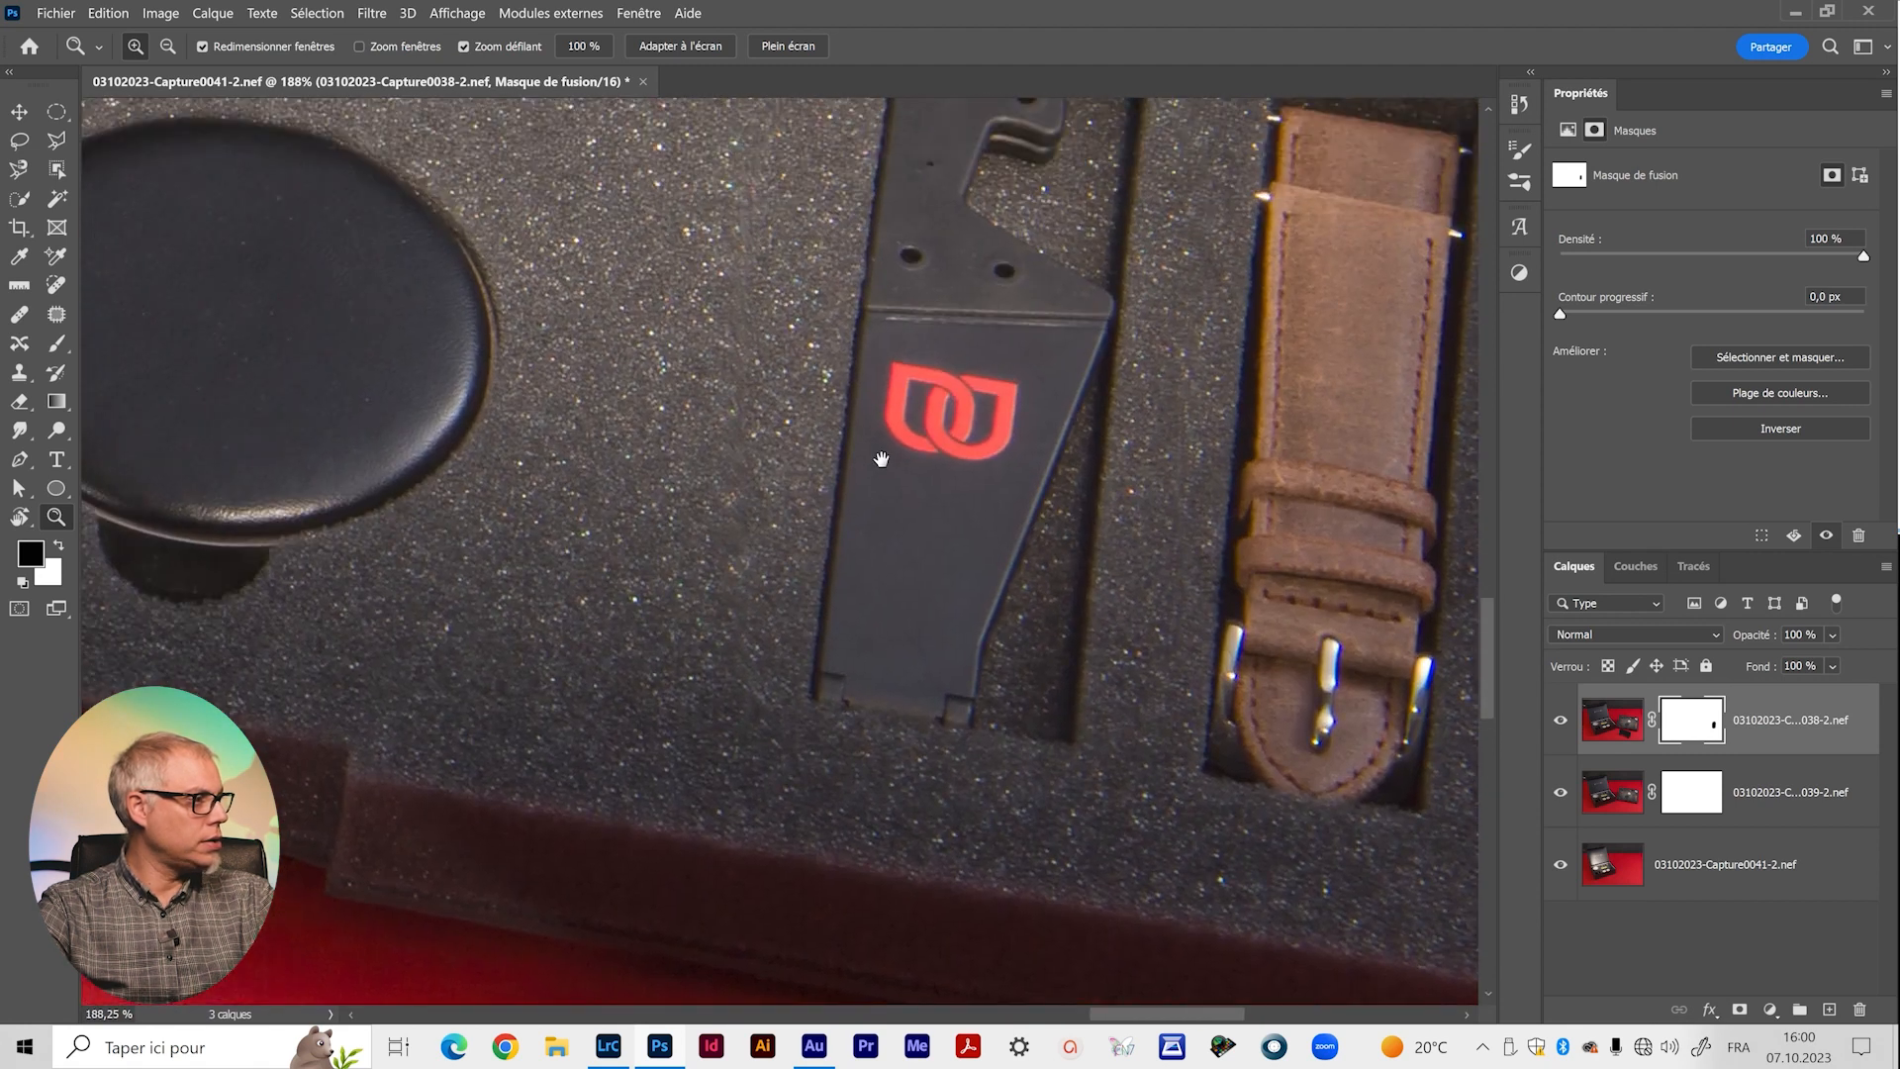
pyautogui.keyDown('shift'); pyautogui.click(1682, 721); pyautogui.keyUp('shift')
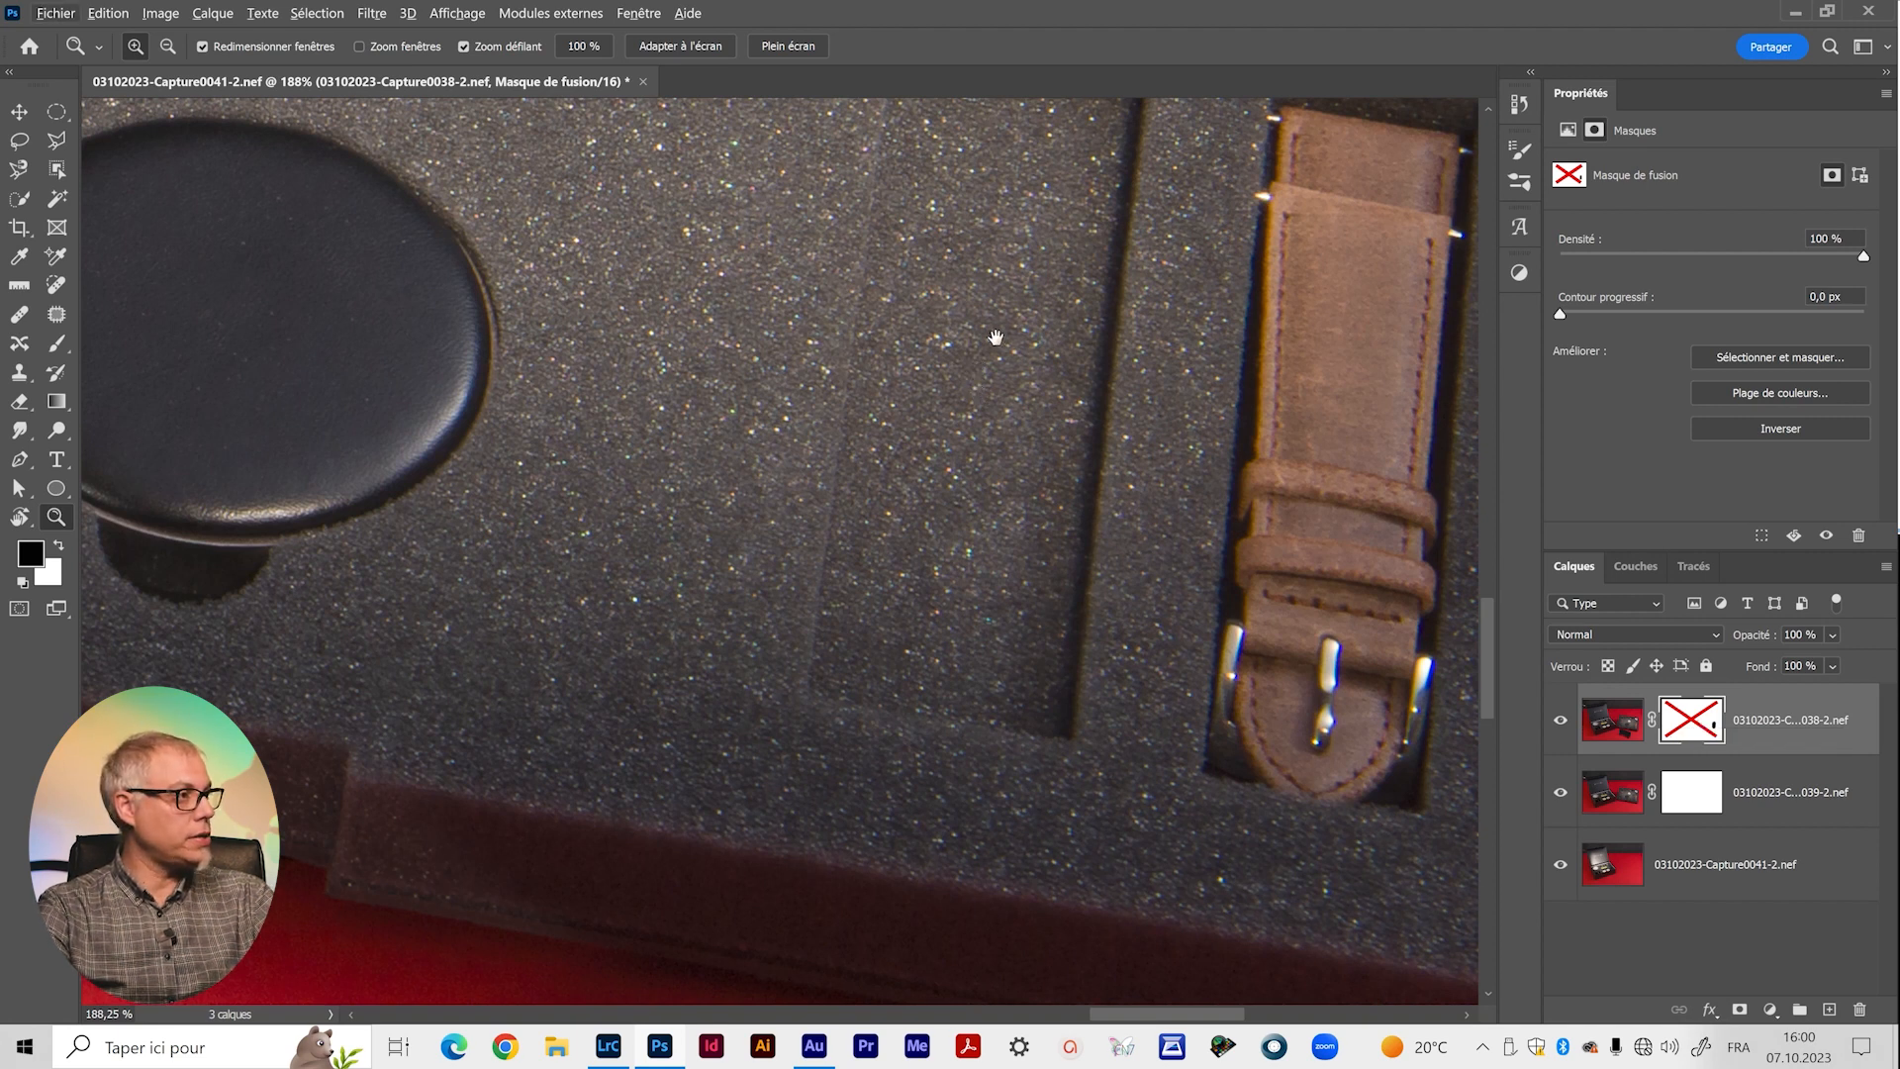
pyautogui.moveTo(822, 284); pyautogui.dragTo(692, 377)
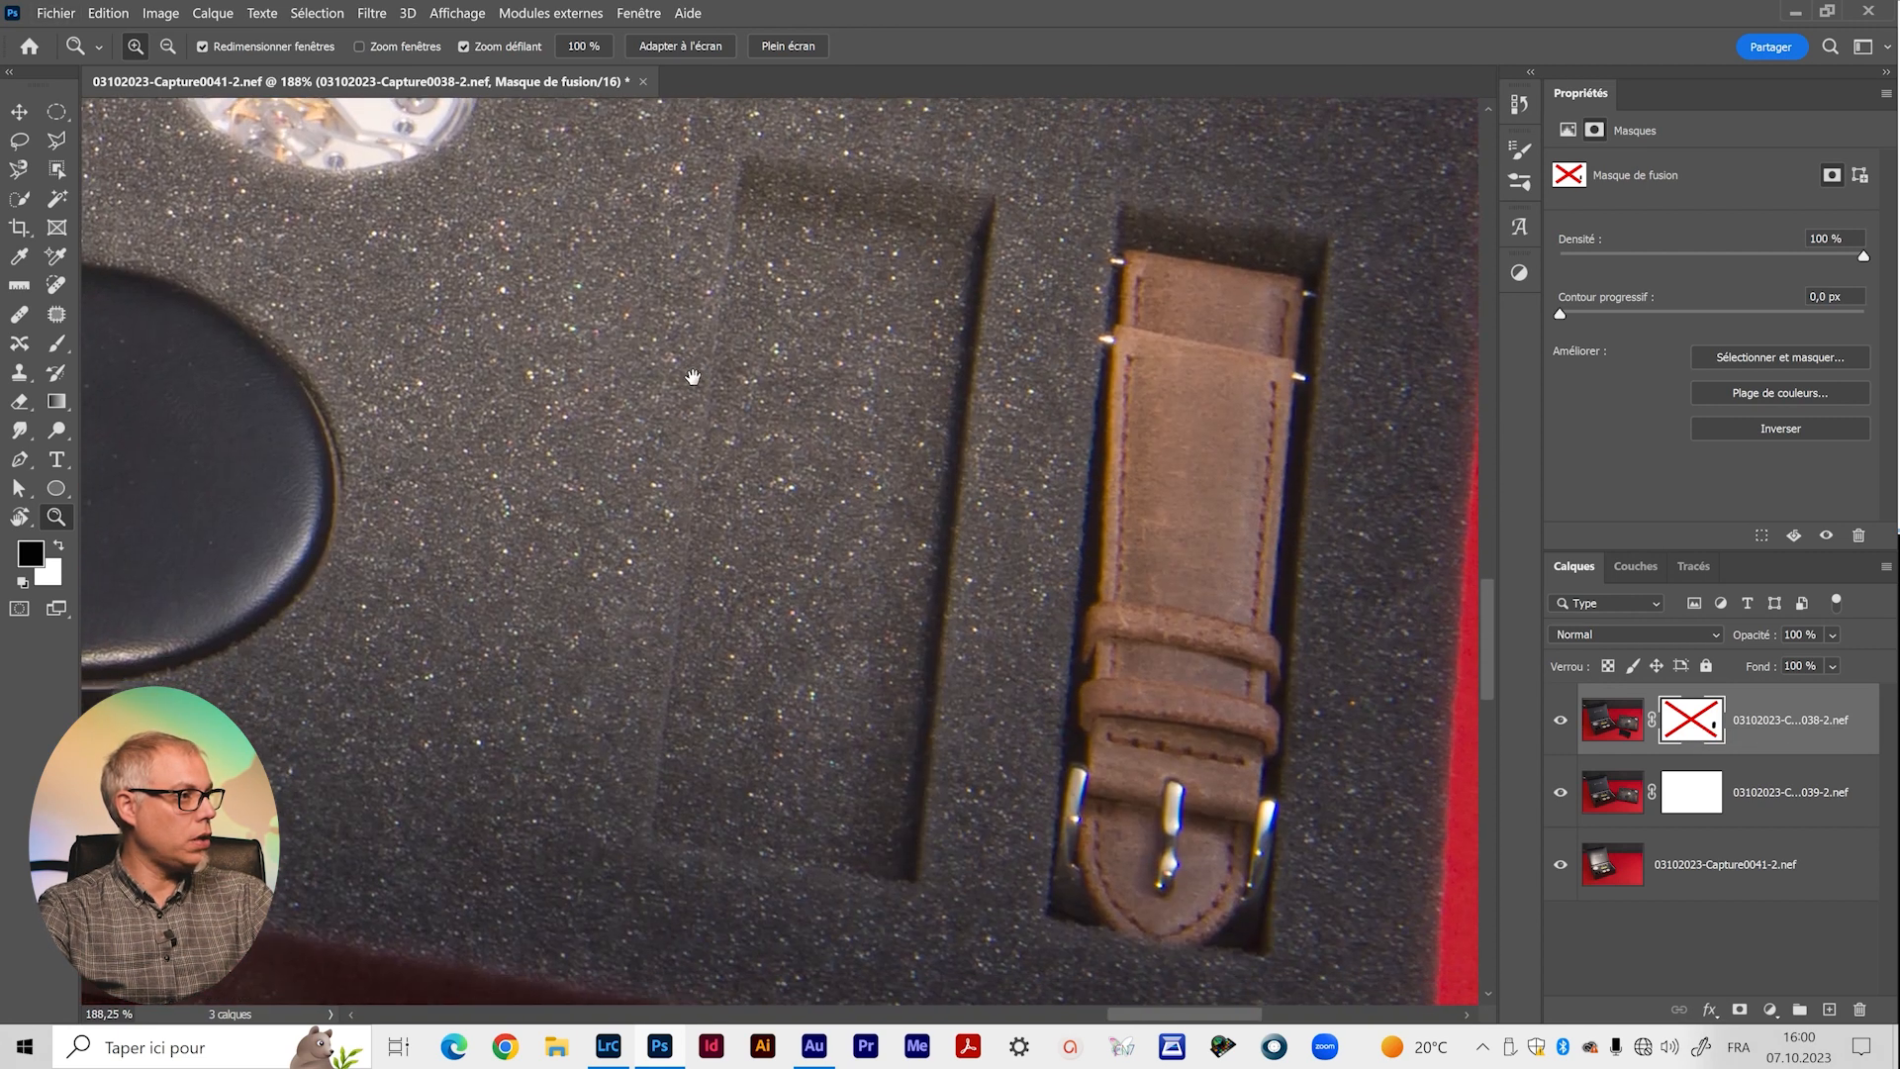
pyautogui.keyDown('shift'); pyautogui.click(1695, 723); pyautogui.keyUp('shift')
pyautogui.keyDown('shift'); pyautogui.click(1695, 723); pyautogui.keyUp('shift')
pyautogui.keyDown('shift'); pyautogui.click(1695, 723); pyautogui.keyUp('shift')
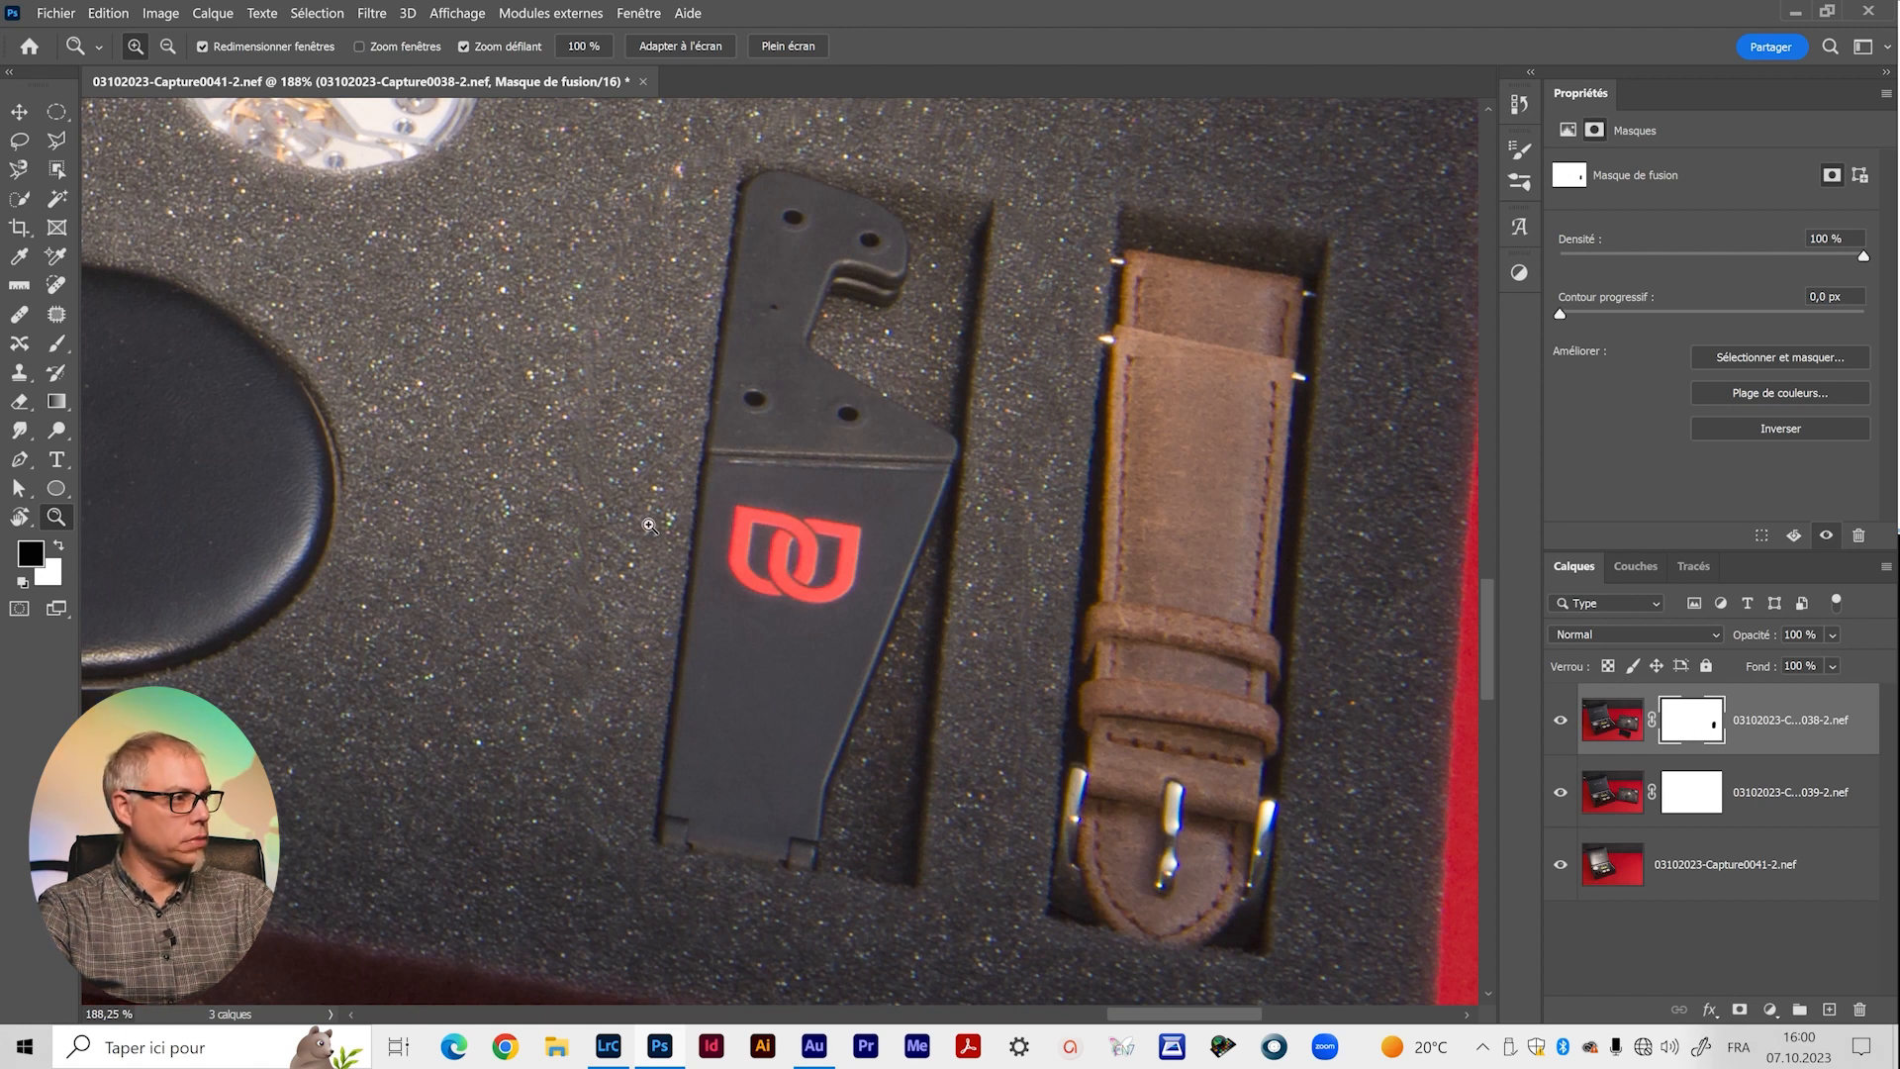
# Inspect the foam texture around the black tool at higher magnification, toggling the Capture0038-2 mask and layer visibility.
pyautogui.moveTo(603, 381); pyautogui.dragTo(627, 379)
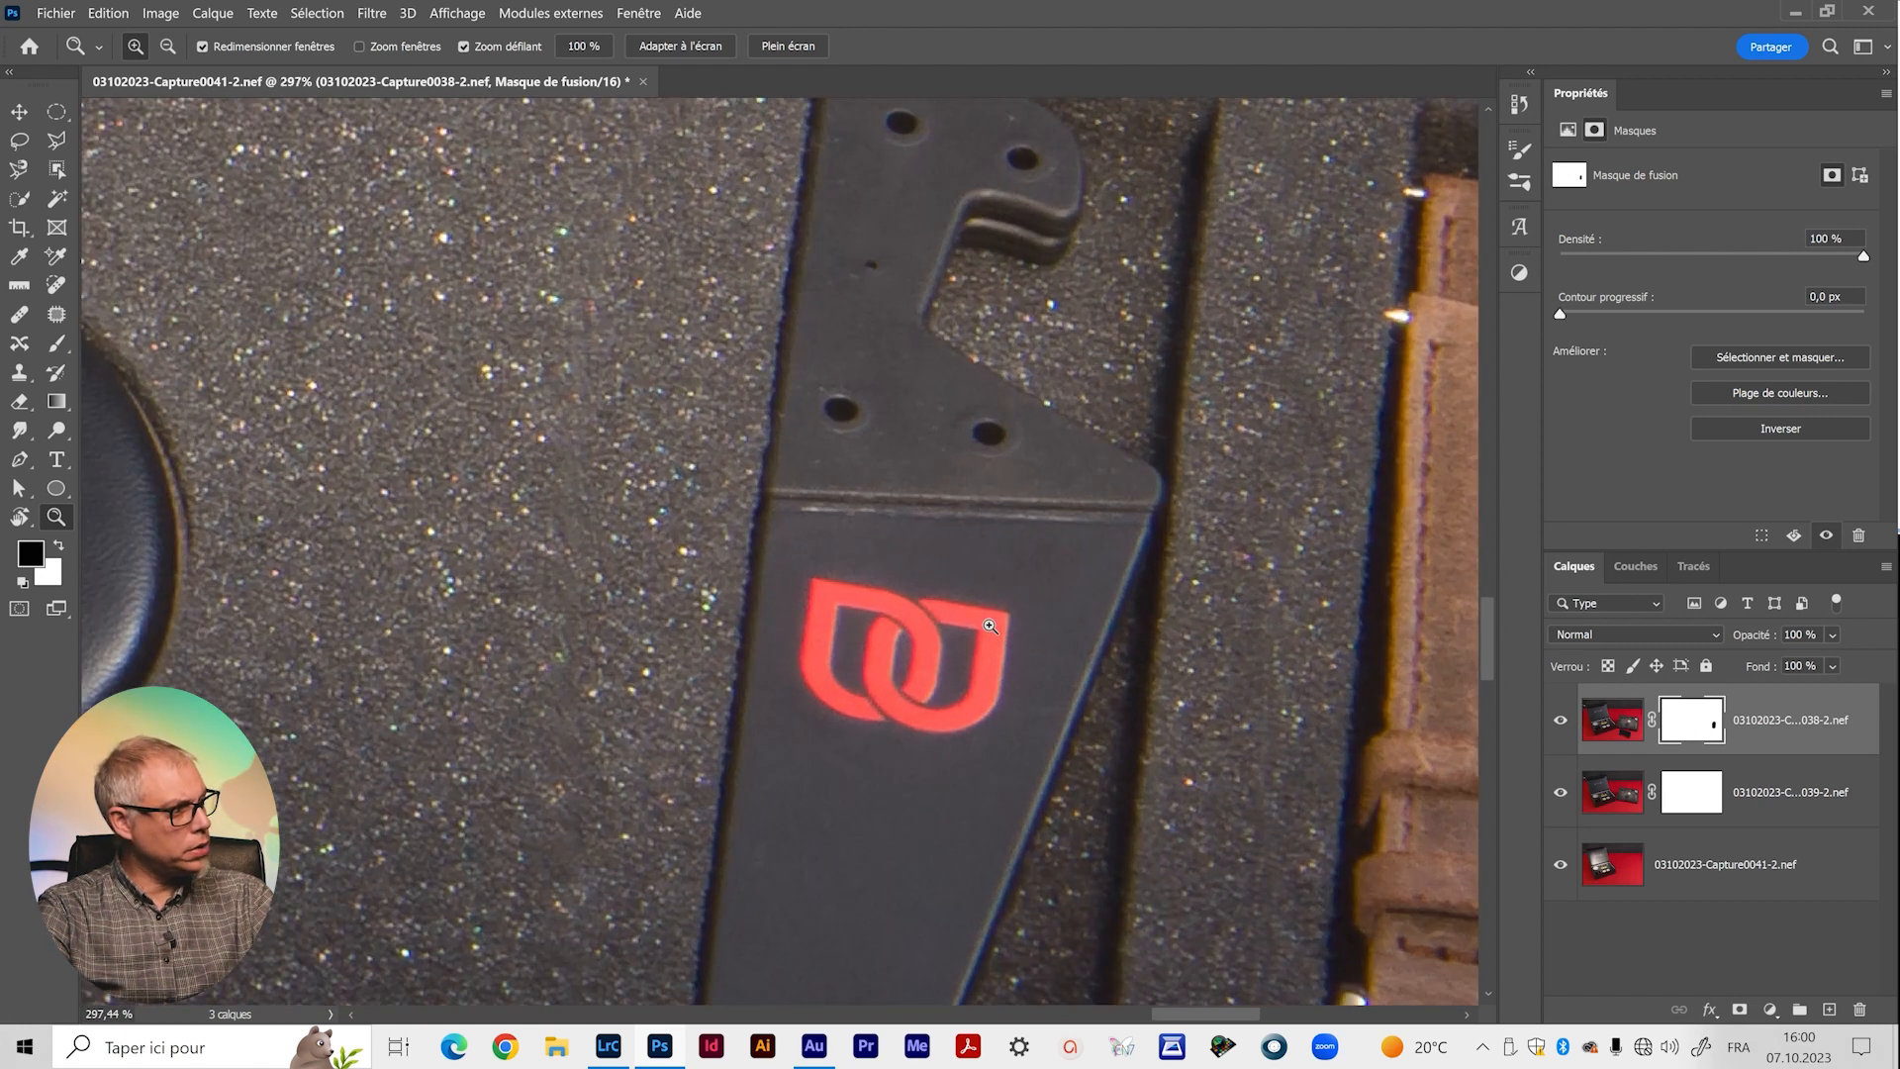
pyautogui.keyDown('shift'); pyautogui.click(1695, 723); pyautogui.keyUp('shift')
pyautogui.keyDown('shift'); pyautogui.click(1698, 724); pyautogui.keyUp('shift')
pyautogui.keyDown('shift'); pyautogui.click(1698, 723); pyautogui.keyUp('shift')
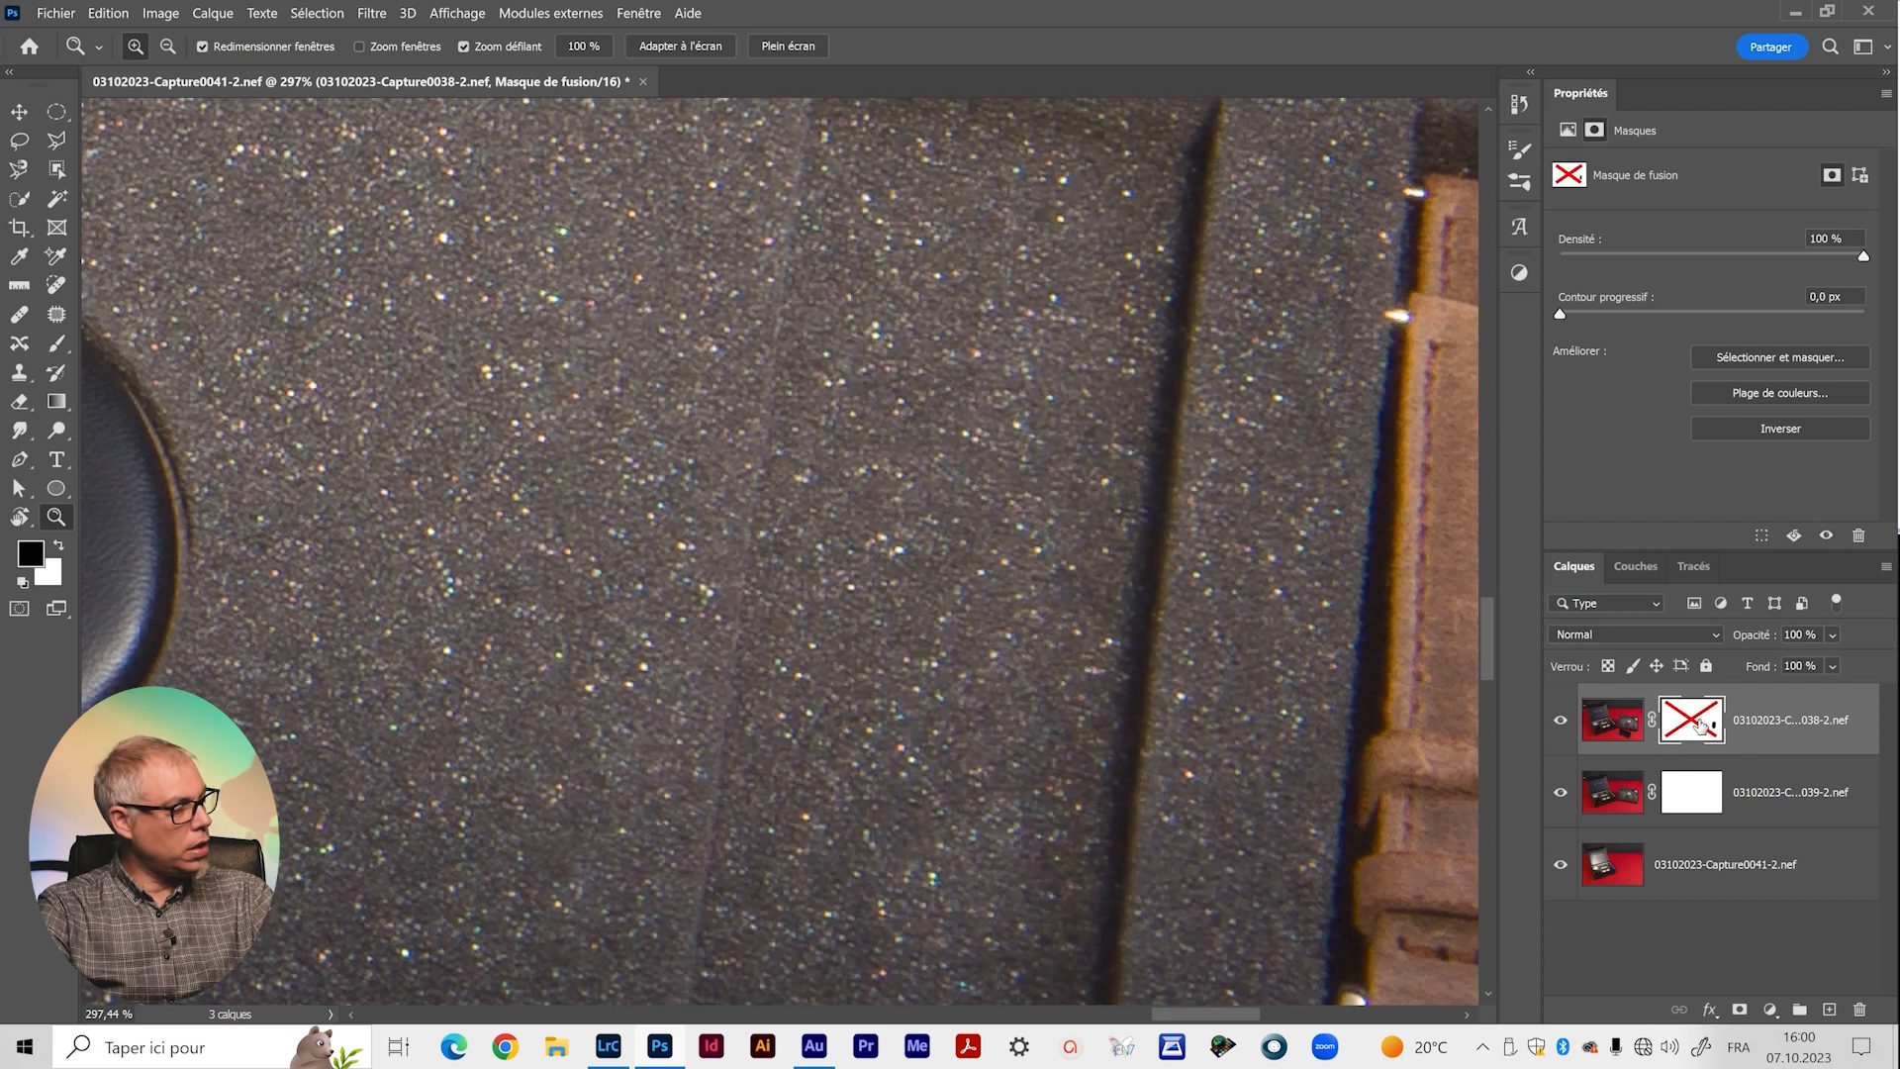
pyautogui.click(1559, 725)
pyautogui.click(1560, 726)
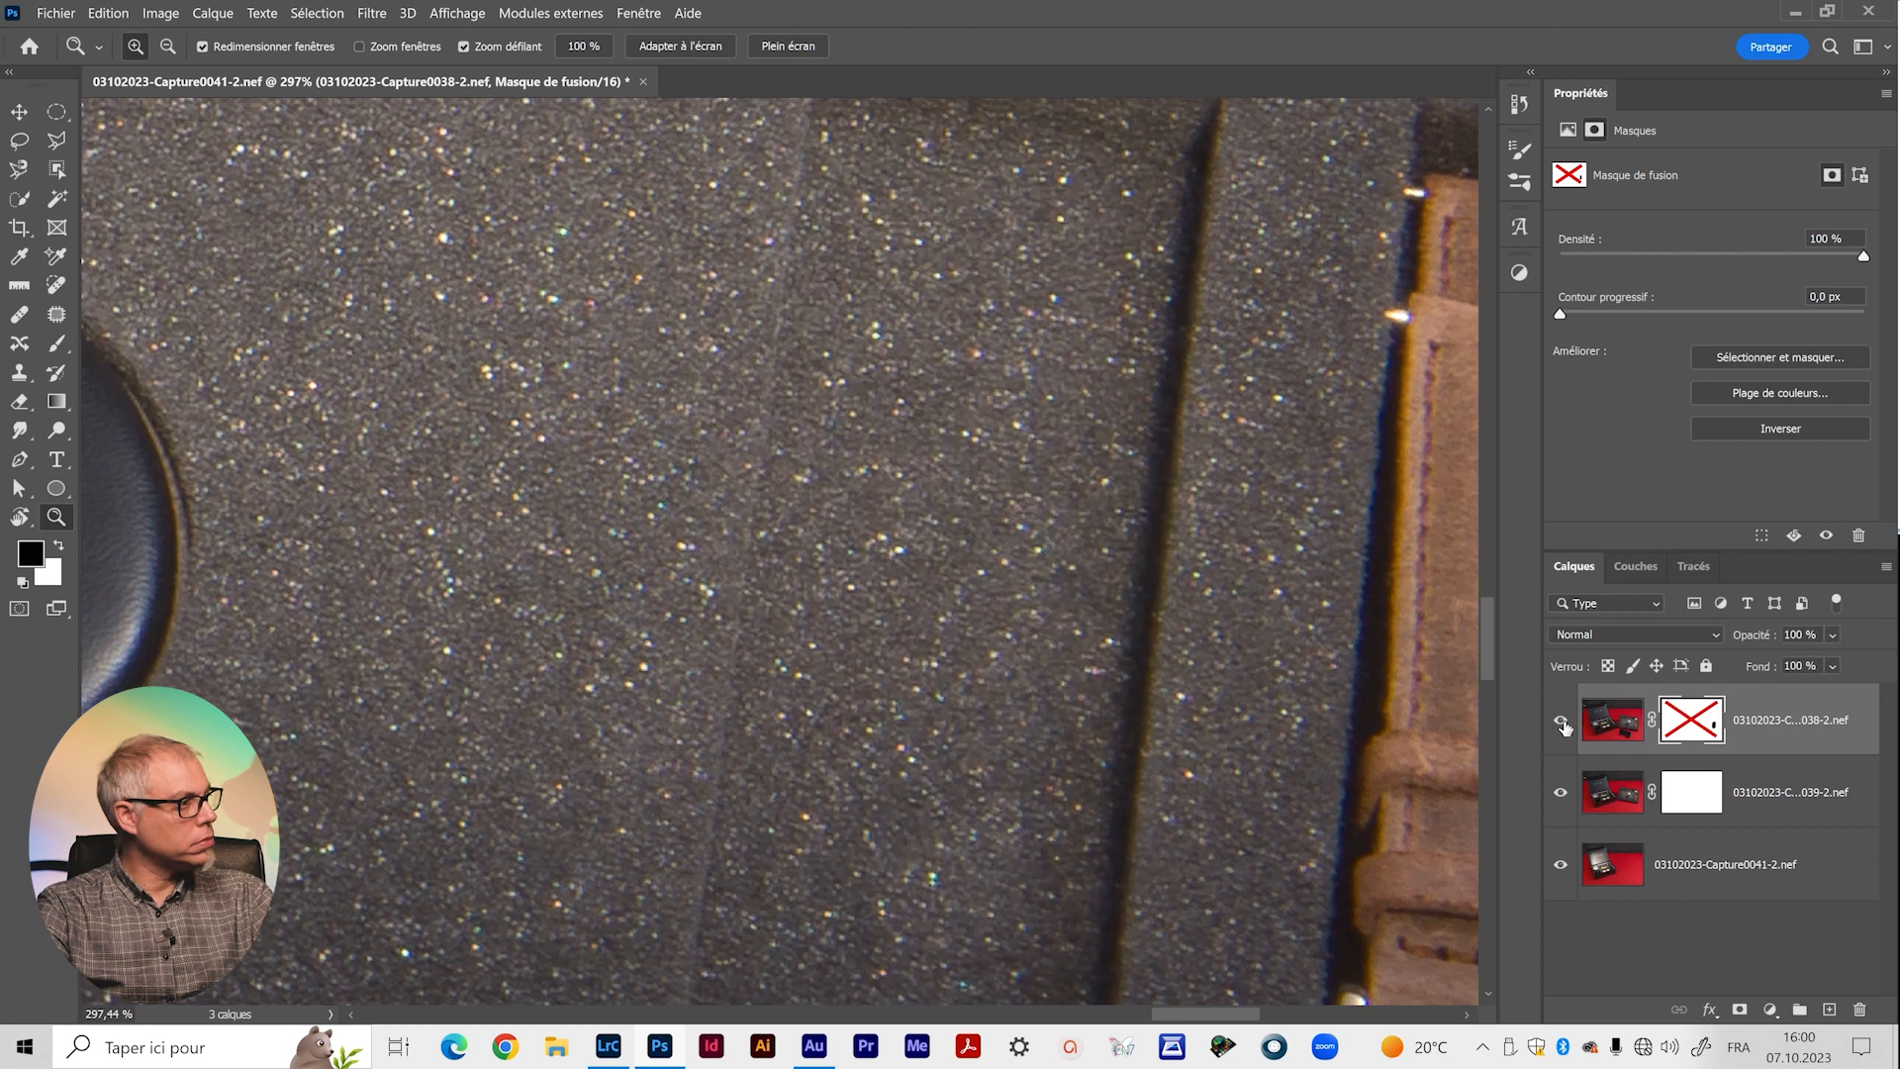
pyautogui.keyDown('shift'); pyautogui.click(1695, 723); pyautogui.keyUp('shift')
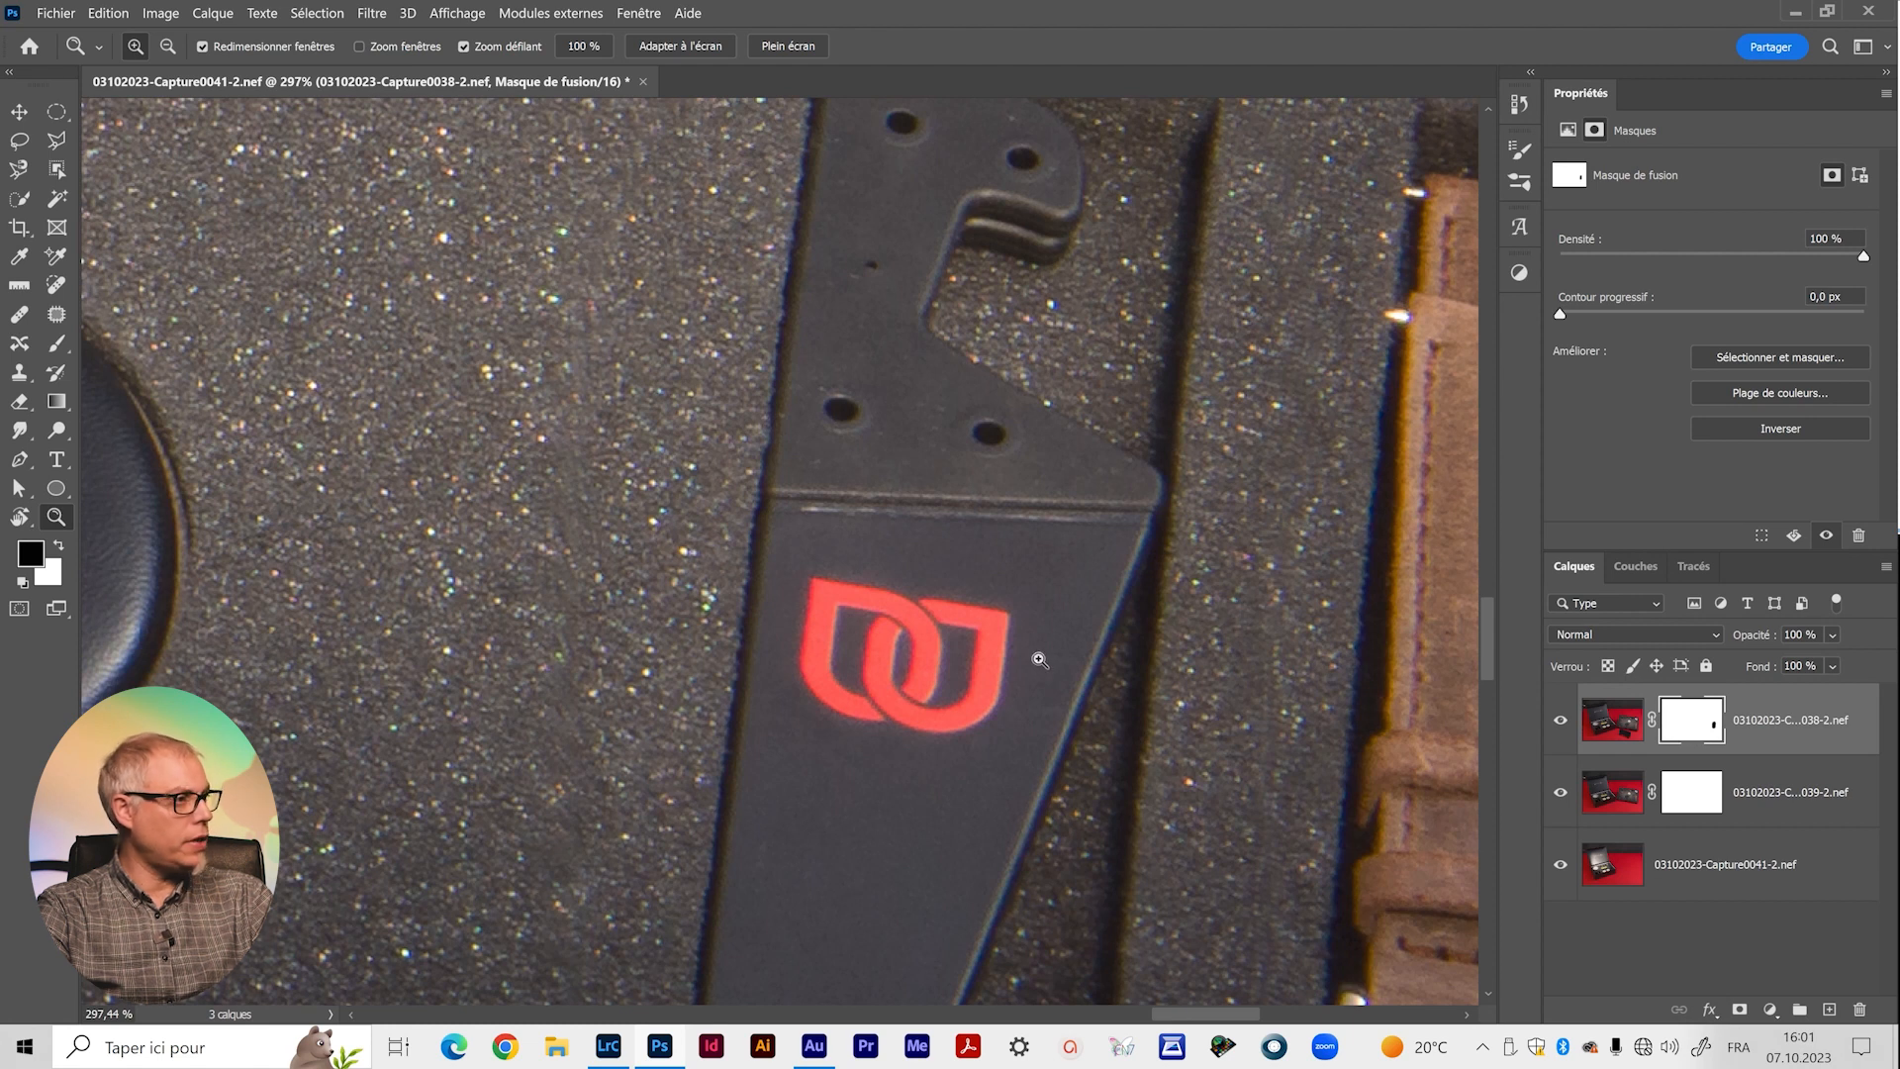
# Fill the Capture0038-2 mask with white to clear the area brushed over the black tool.
pyautogui.moveTo(1023, 624)
pyautogui.mouseDown()
pyautogui.moveTo(925, 625)
pyautogui.moveTo(1014, 620)
pyautogui.mouseUp()
pyautogui.moveTo(979, 753); pyautogui.dragTo(1008, 502)
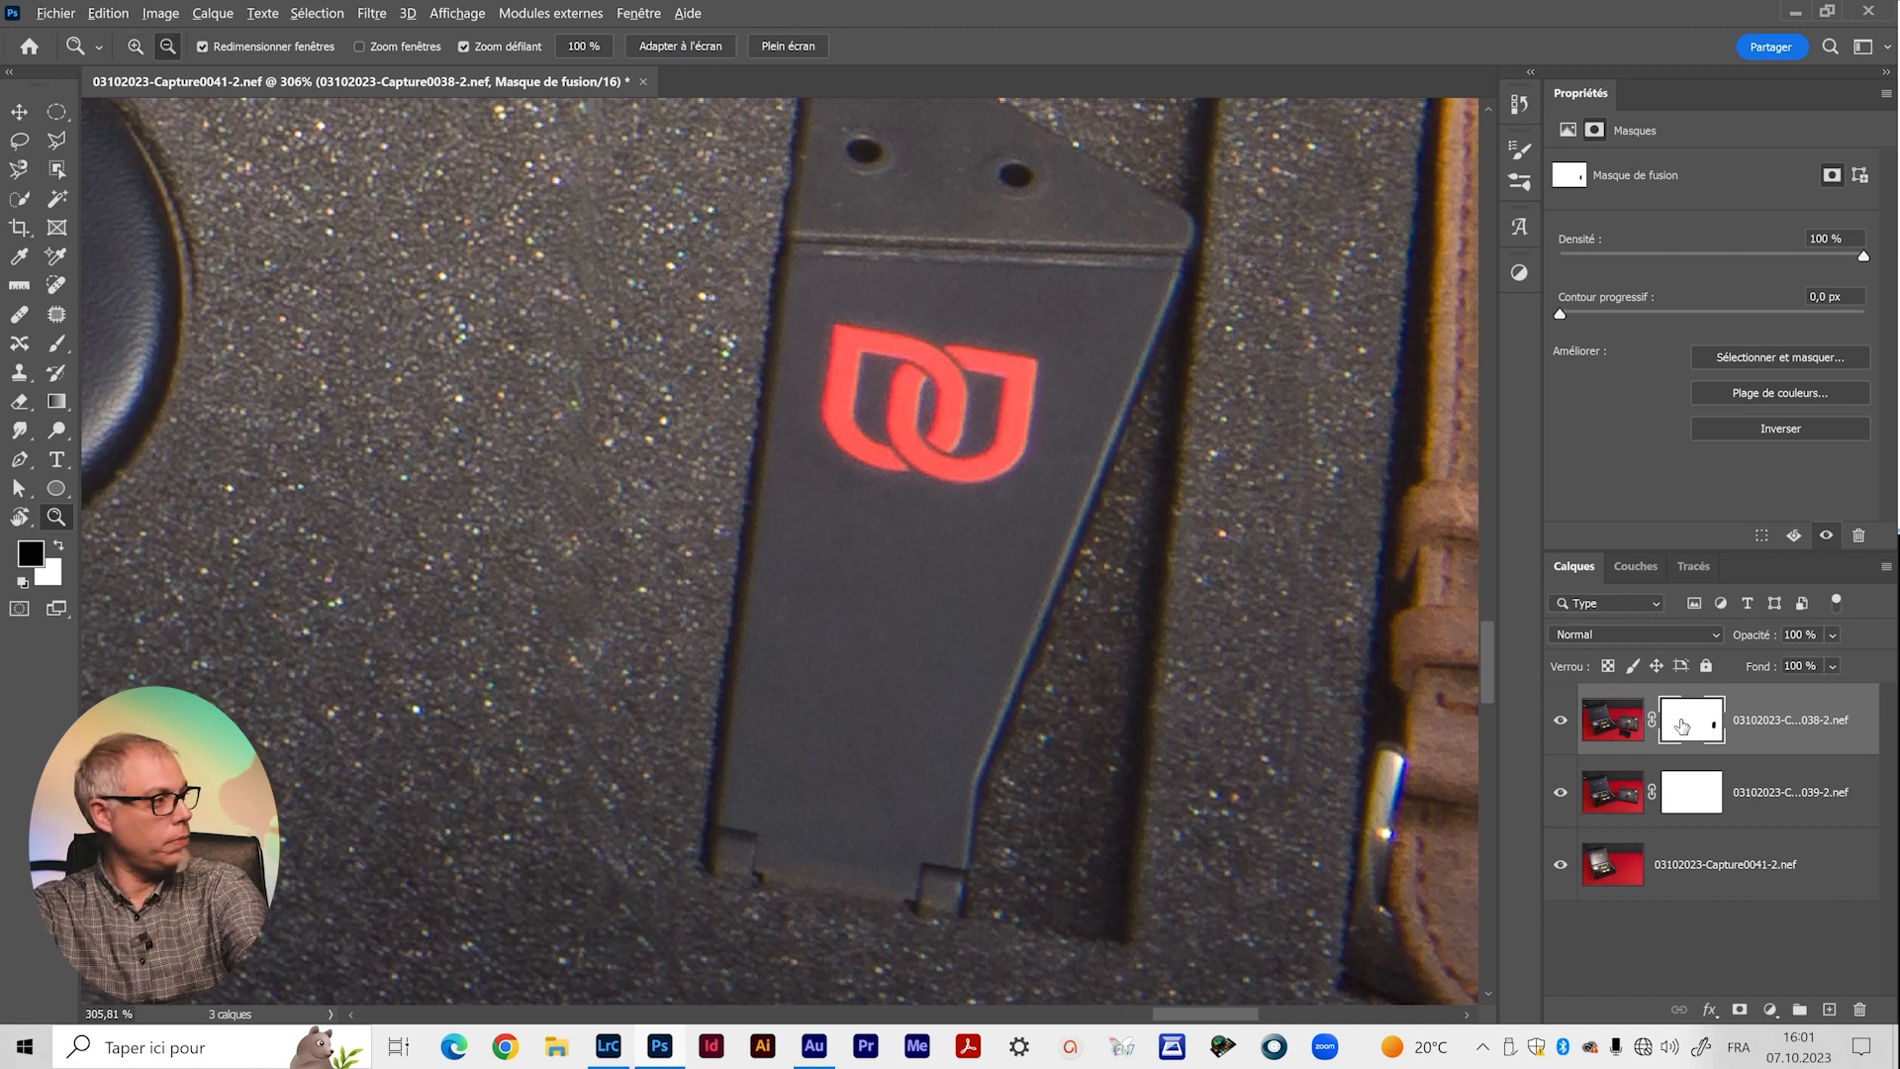
pyautogui.hotkey('ctrl', 'BackSpace')
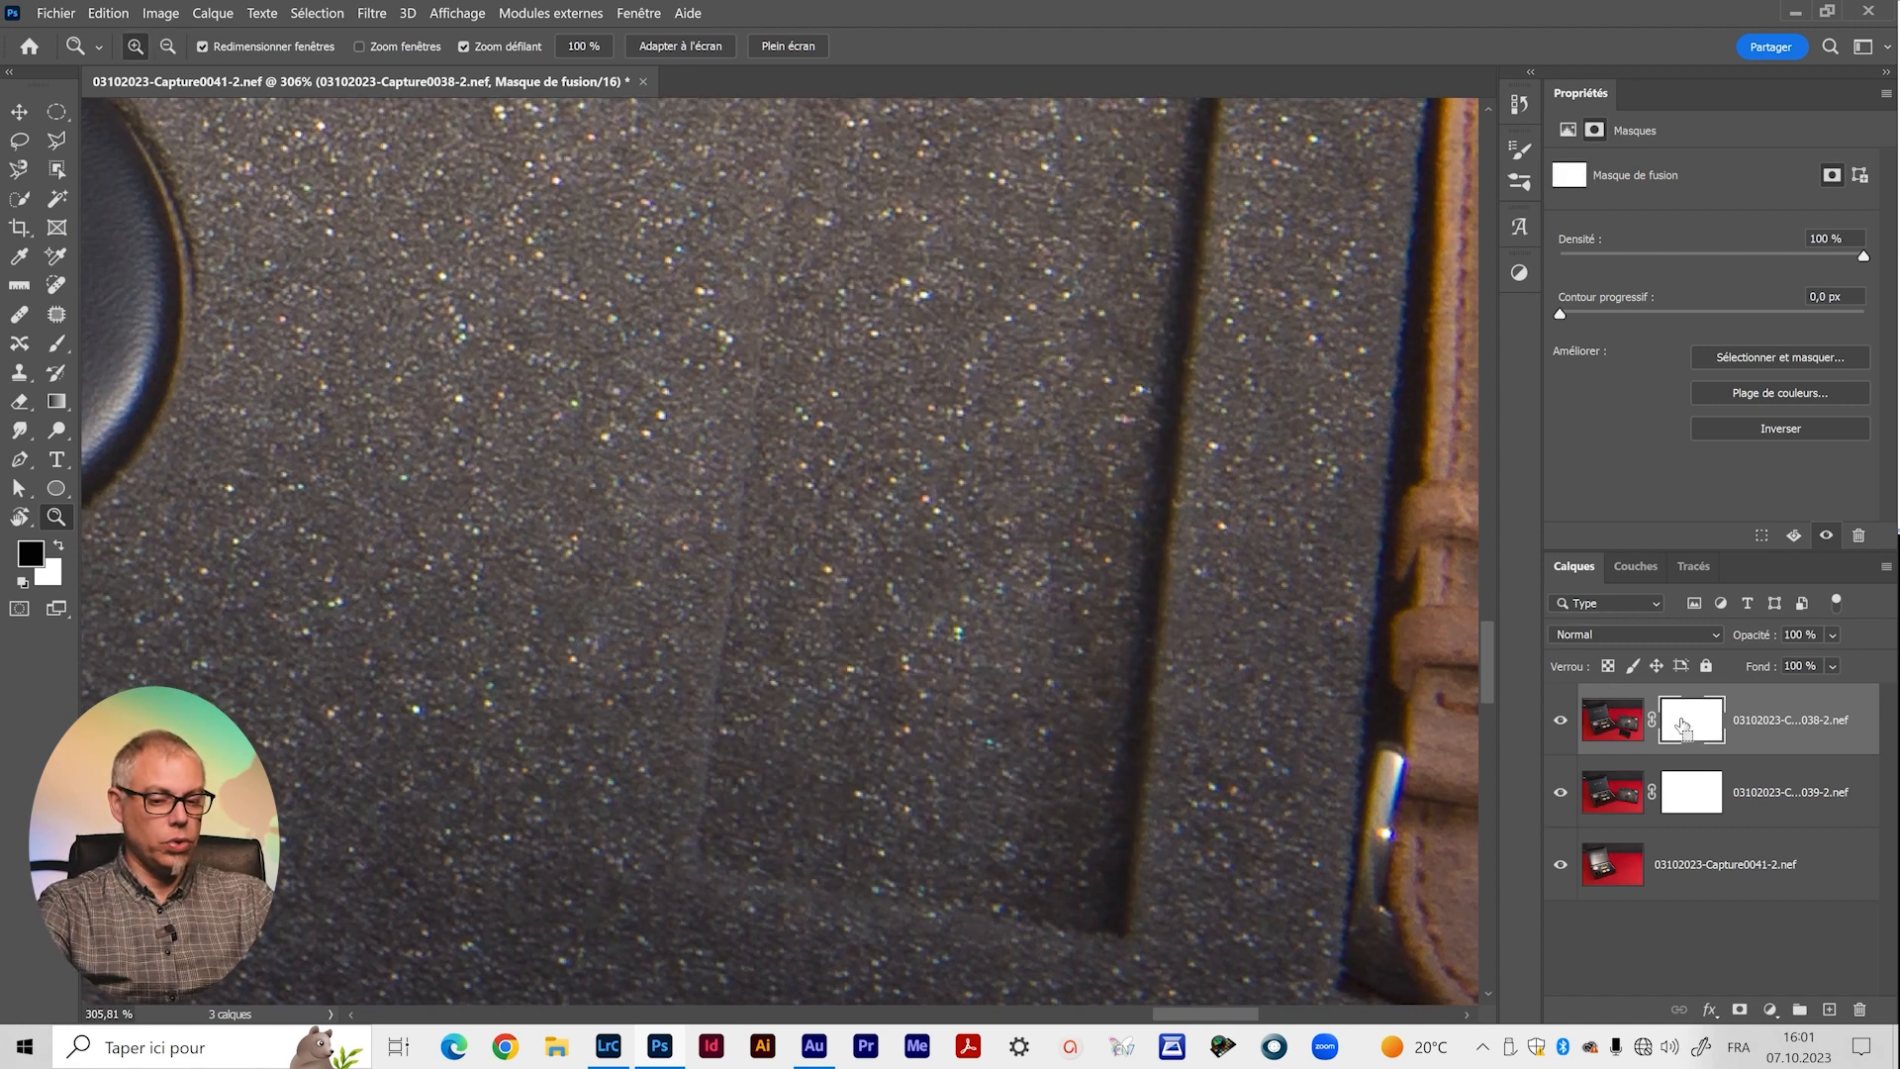
# Outline the empty rectangular slot beside the leather strap with a closed Polygonal Lasso selection following its four corners.
pyautogui.moveTo(941, 556); pyautogui.dragTo(950, 613)
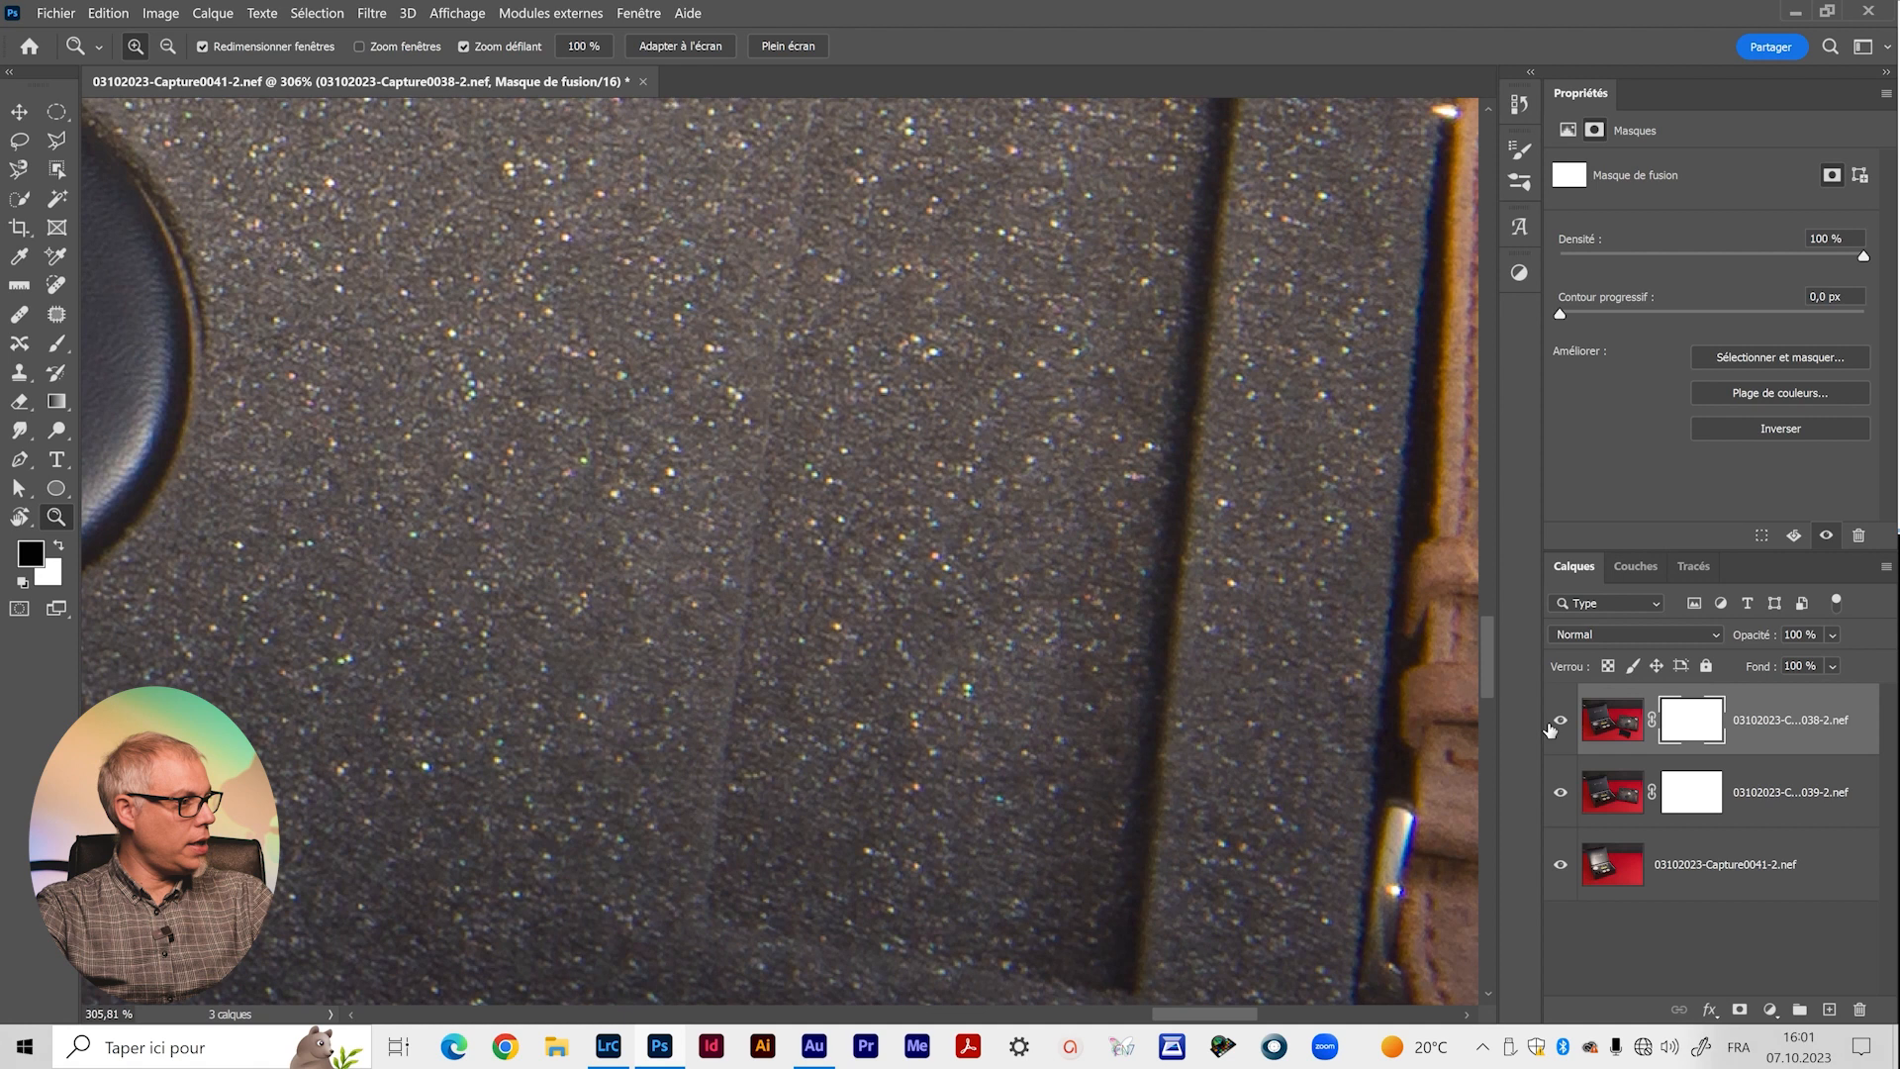
pyautogui.moveTo(787, 767); pyautogui.dragTo(685, 579)
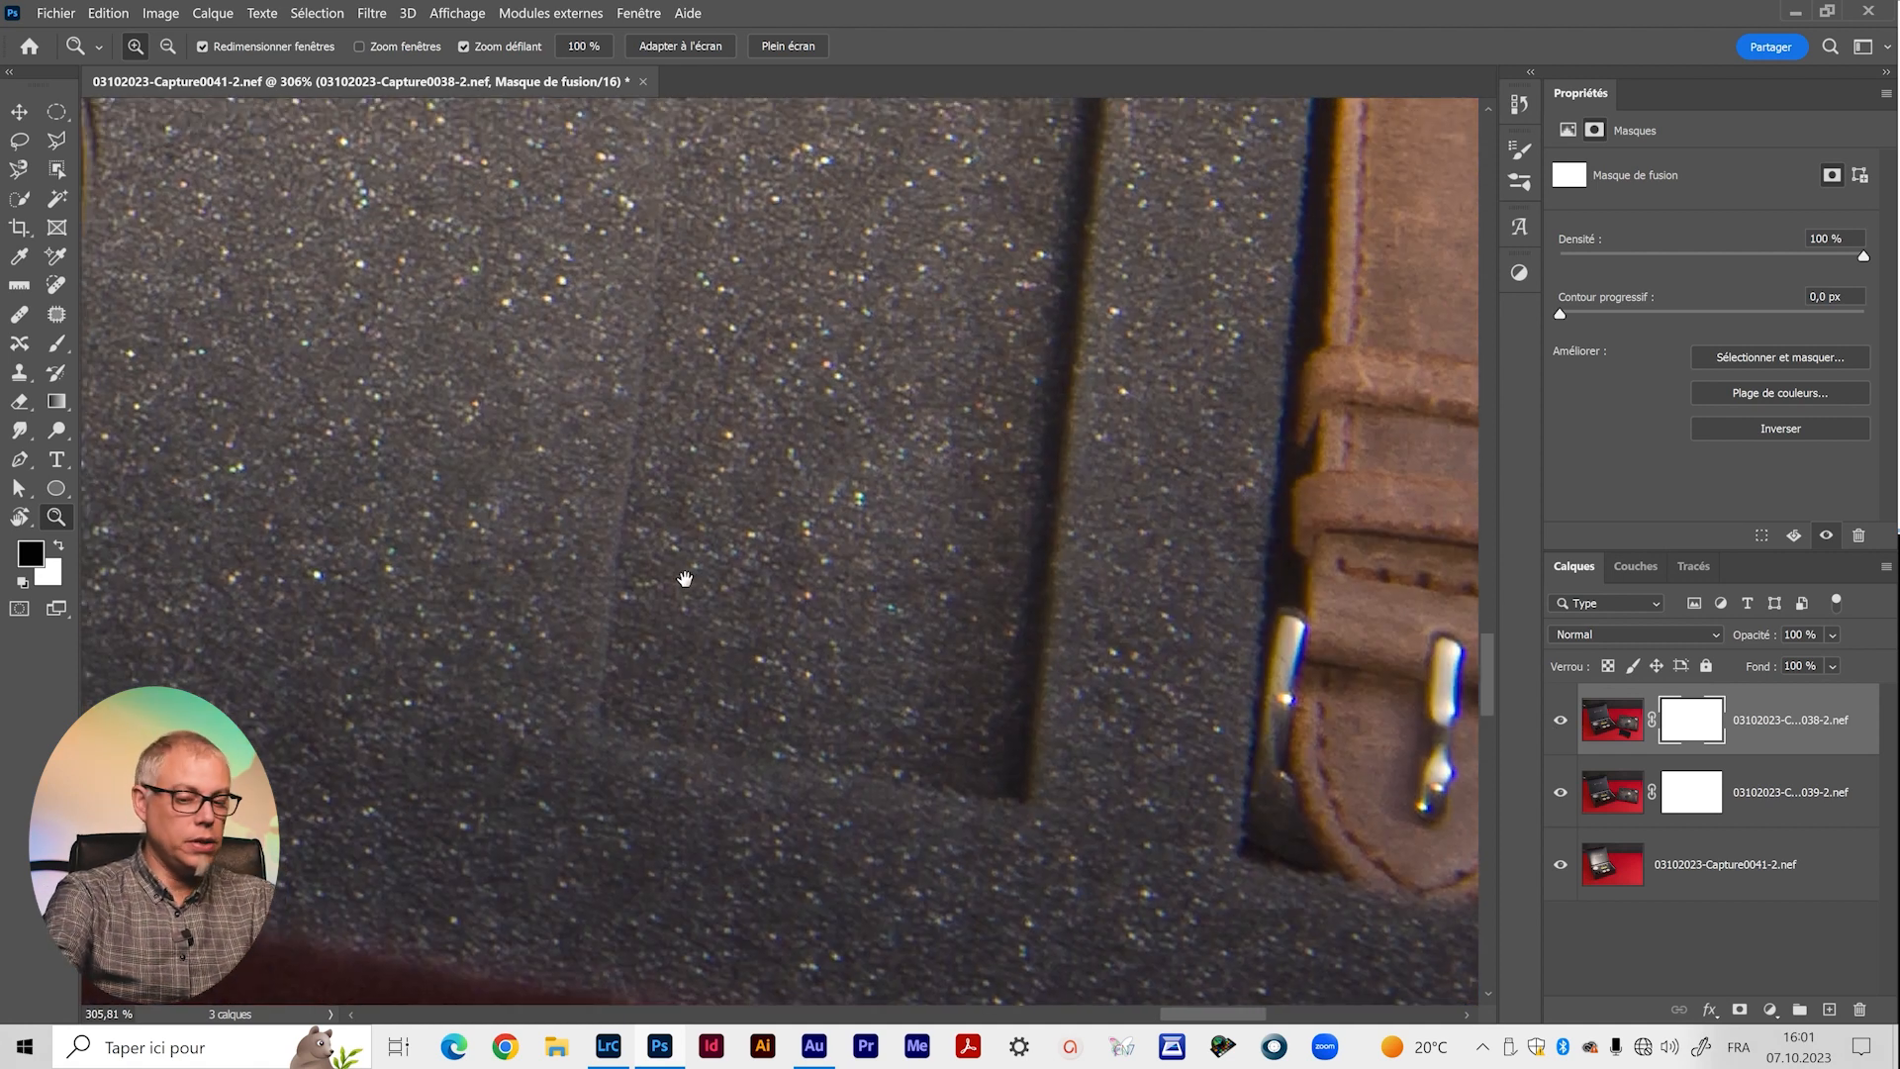
pyautogui.press('l')
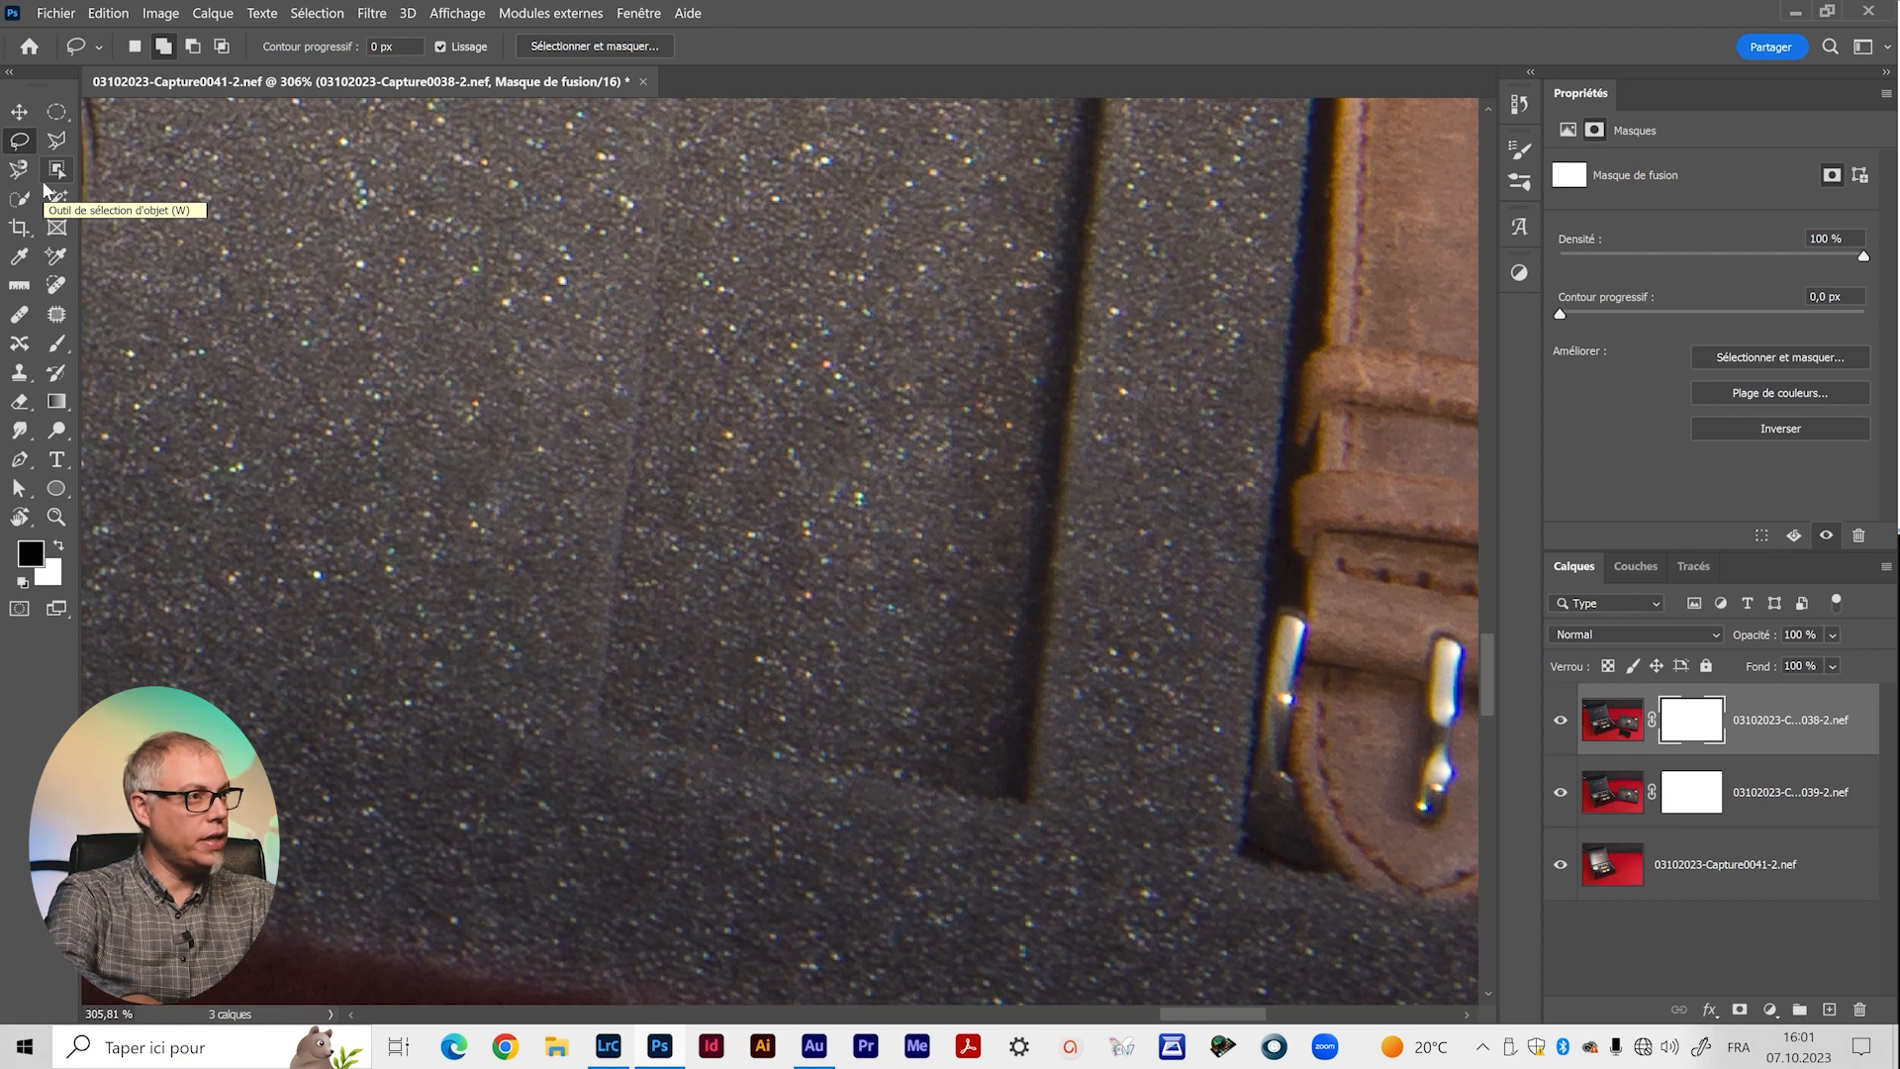
pyautogui.click(61, 141)
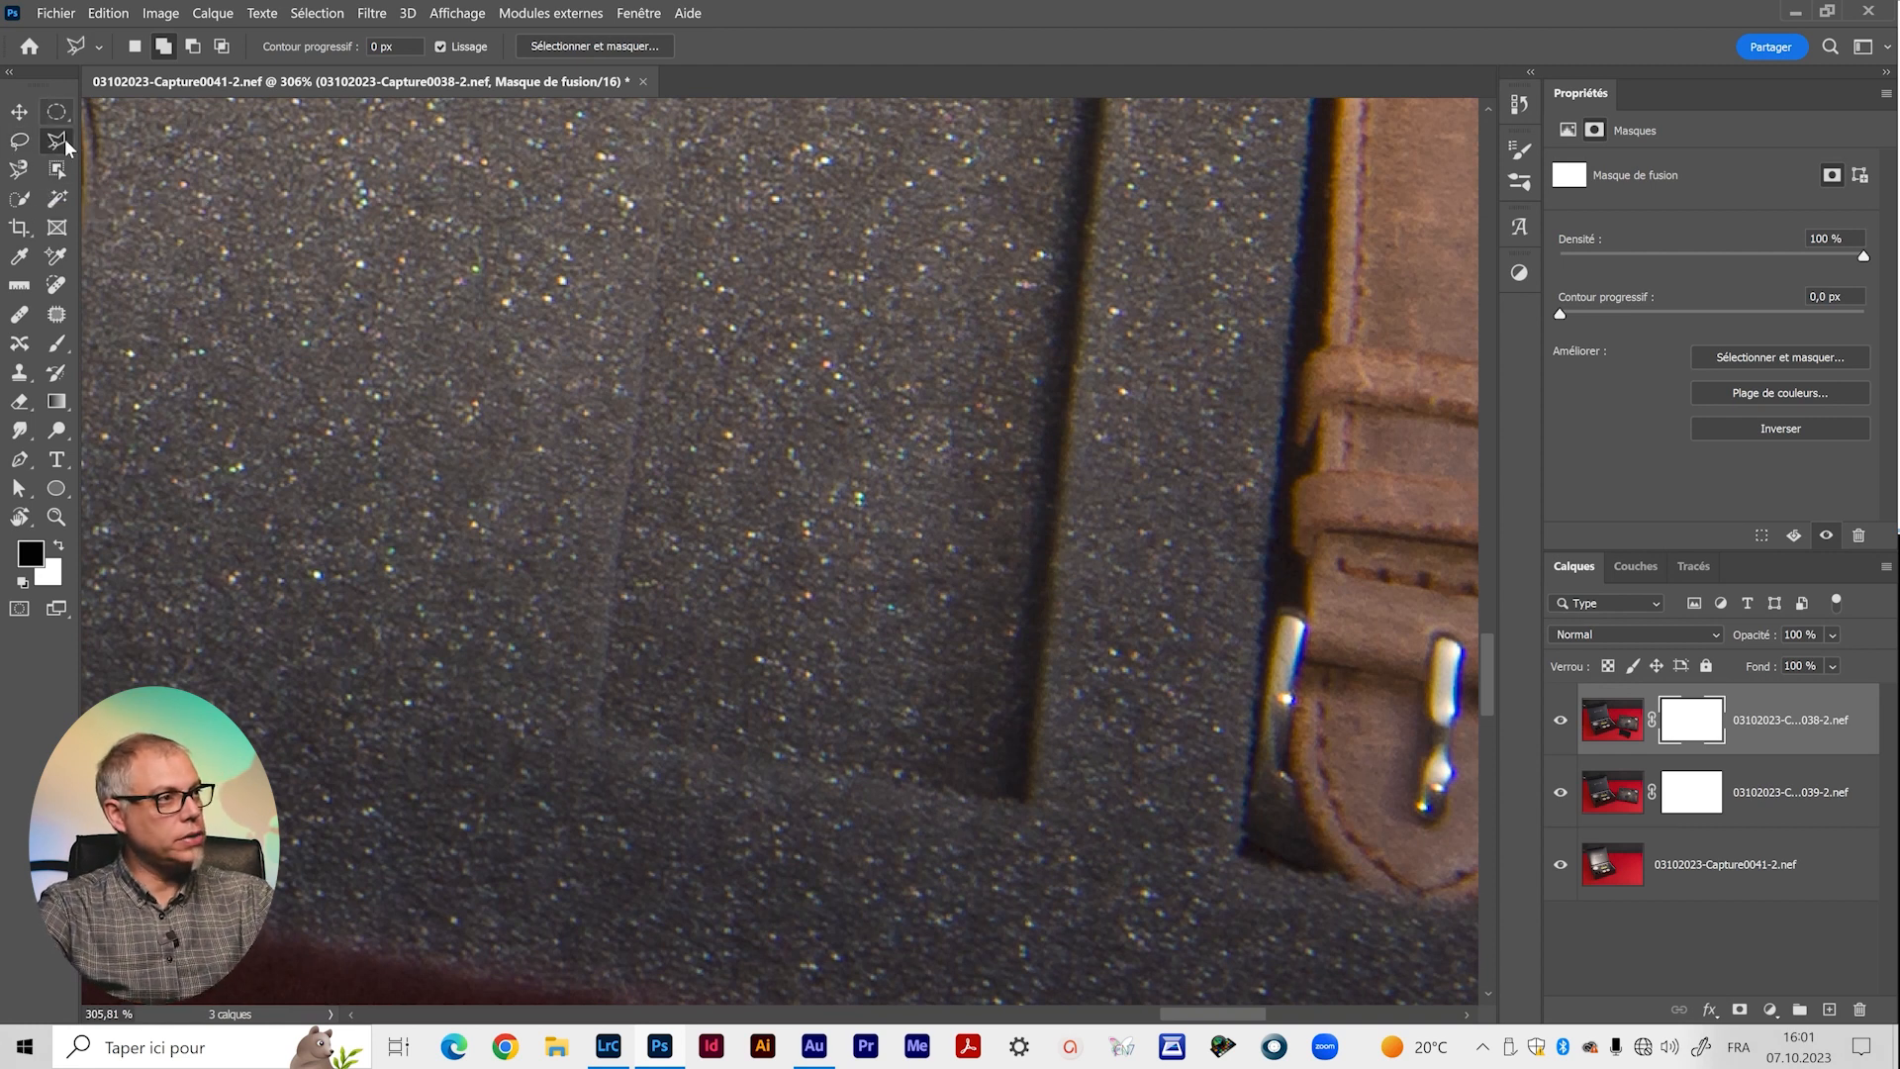
pyautogui.click(600, 729)
pyautogui.click(1031, 800)
pyautogui.scroll(6, 1056, 412)
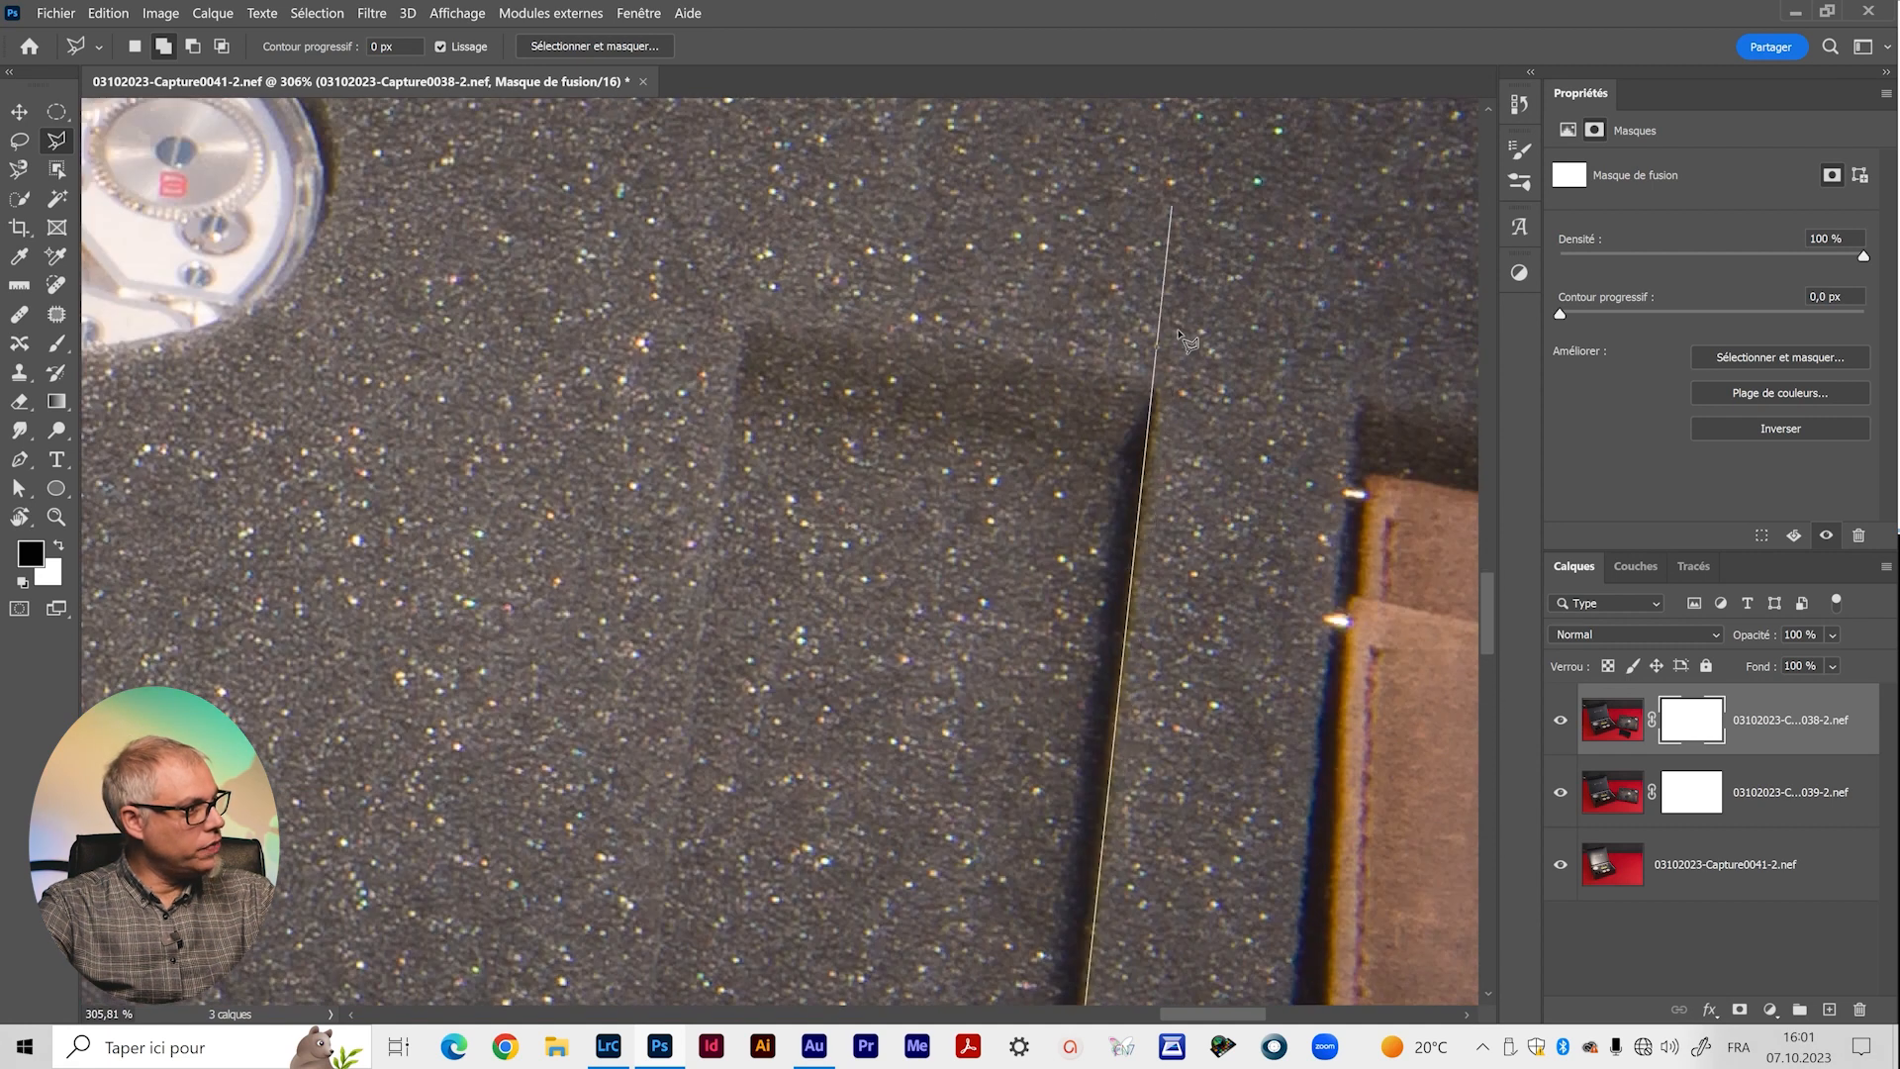
pyautogui.click(1156, 386)
pyautogui.click(741, 331)
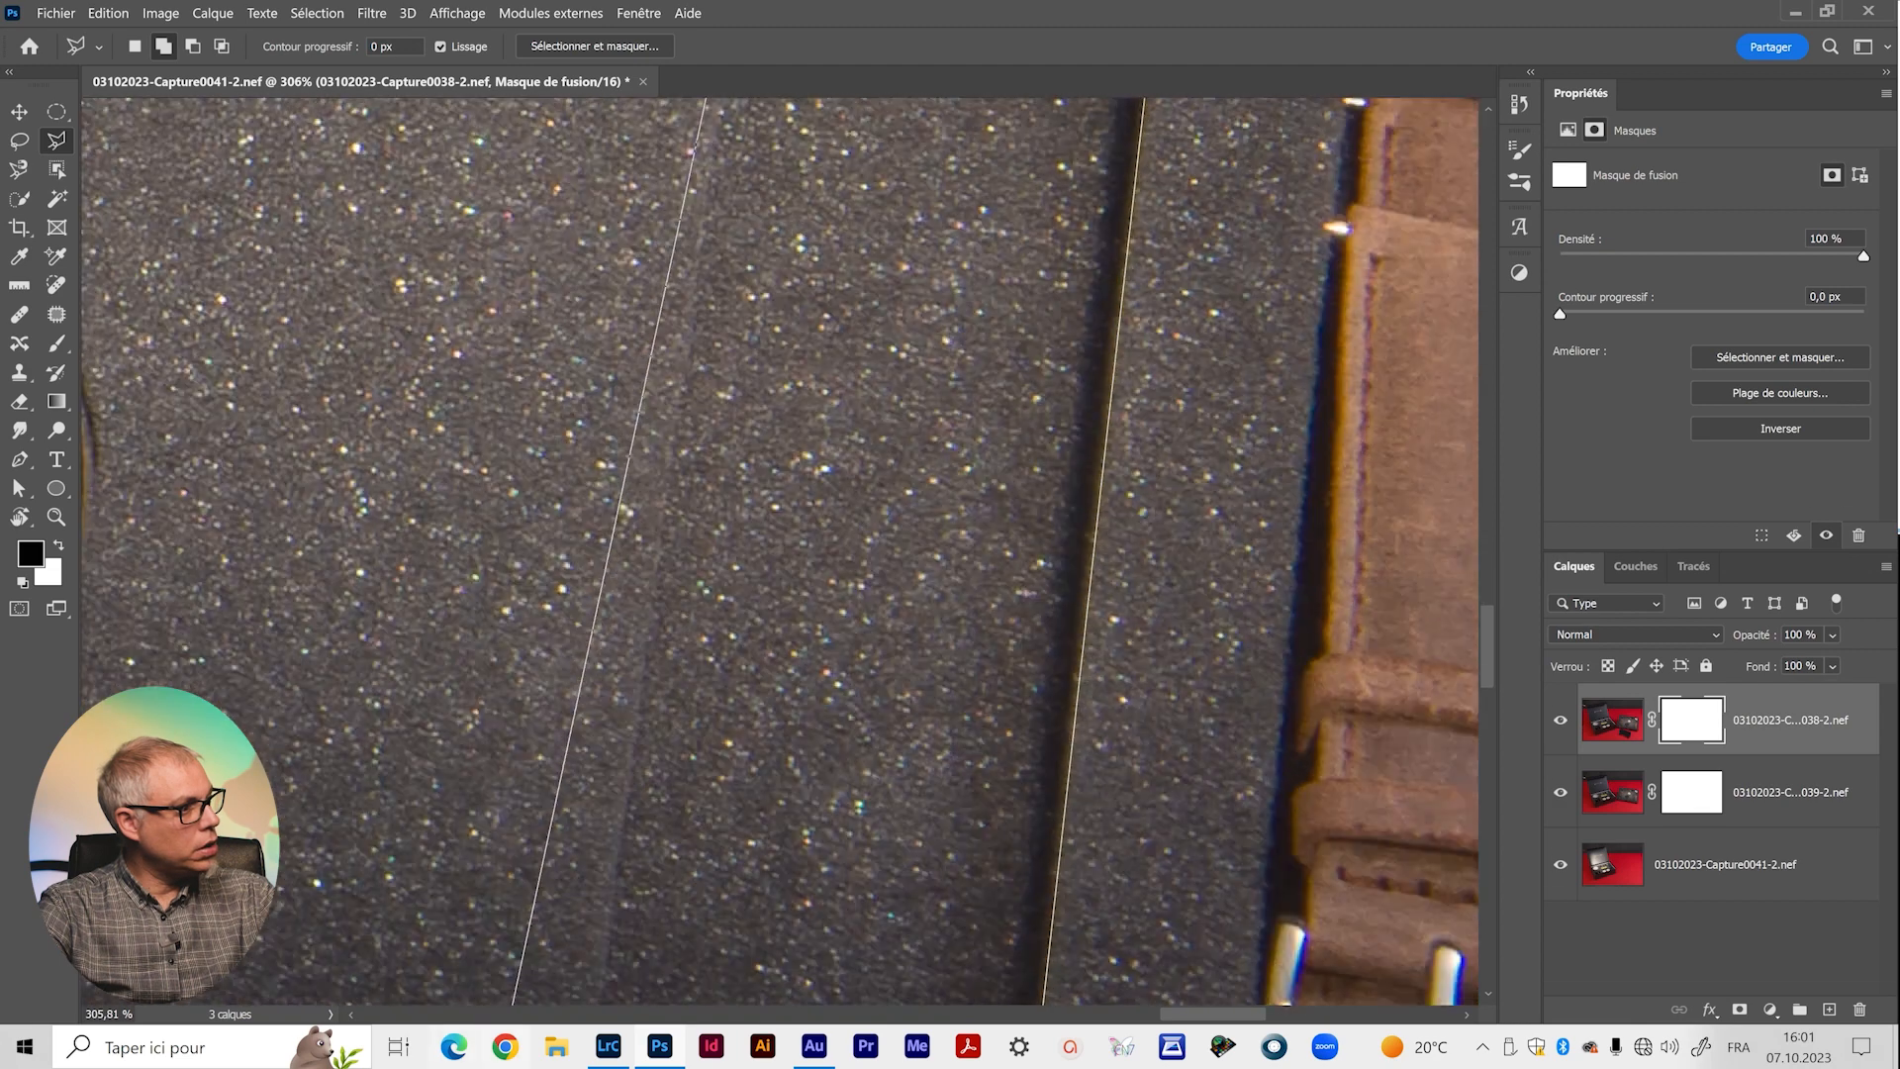
pyautogui.click(600, 783)
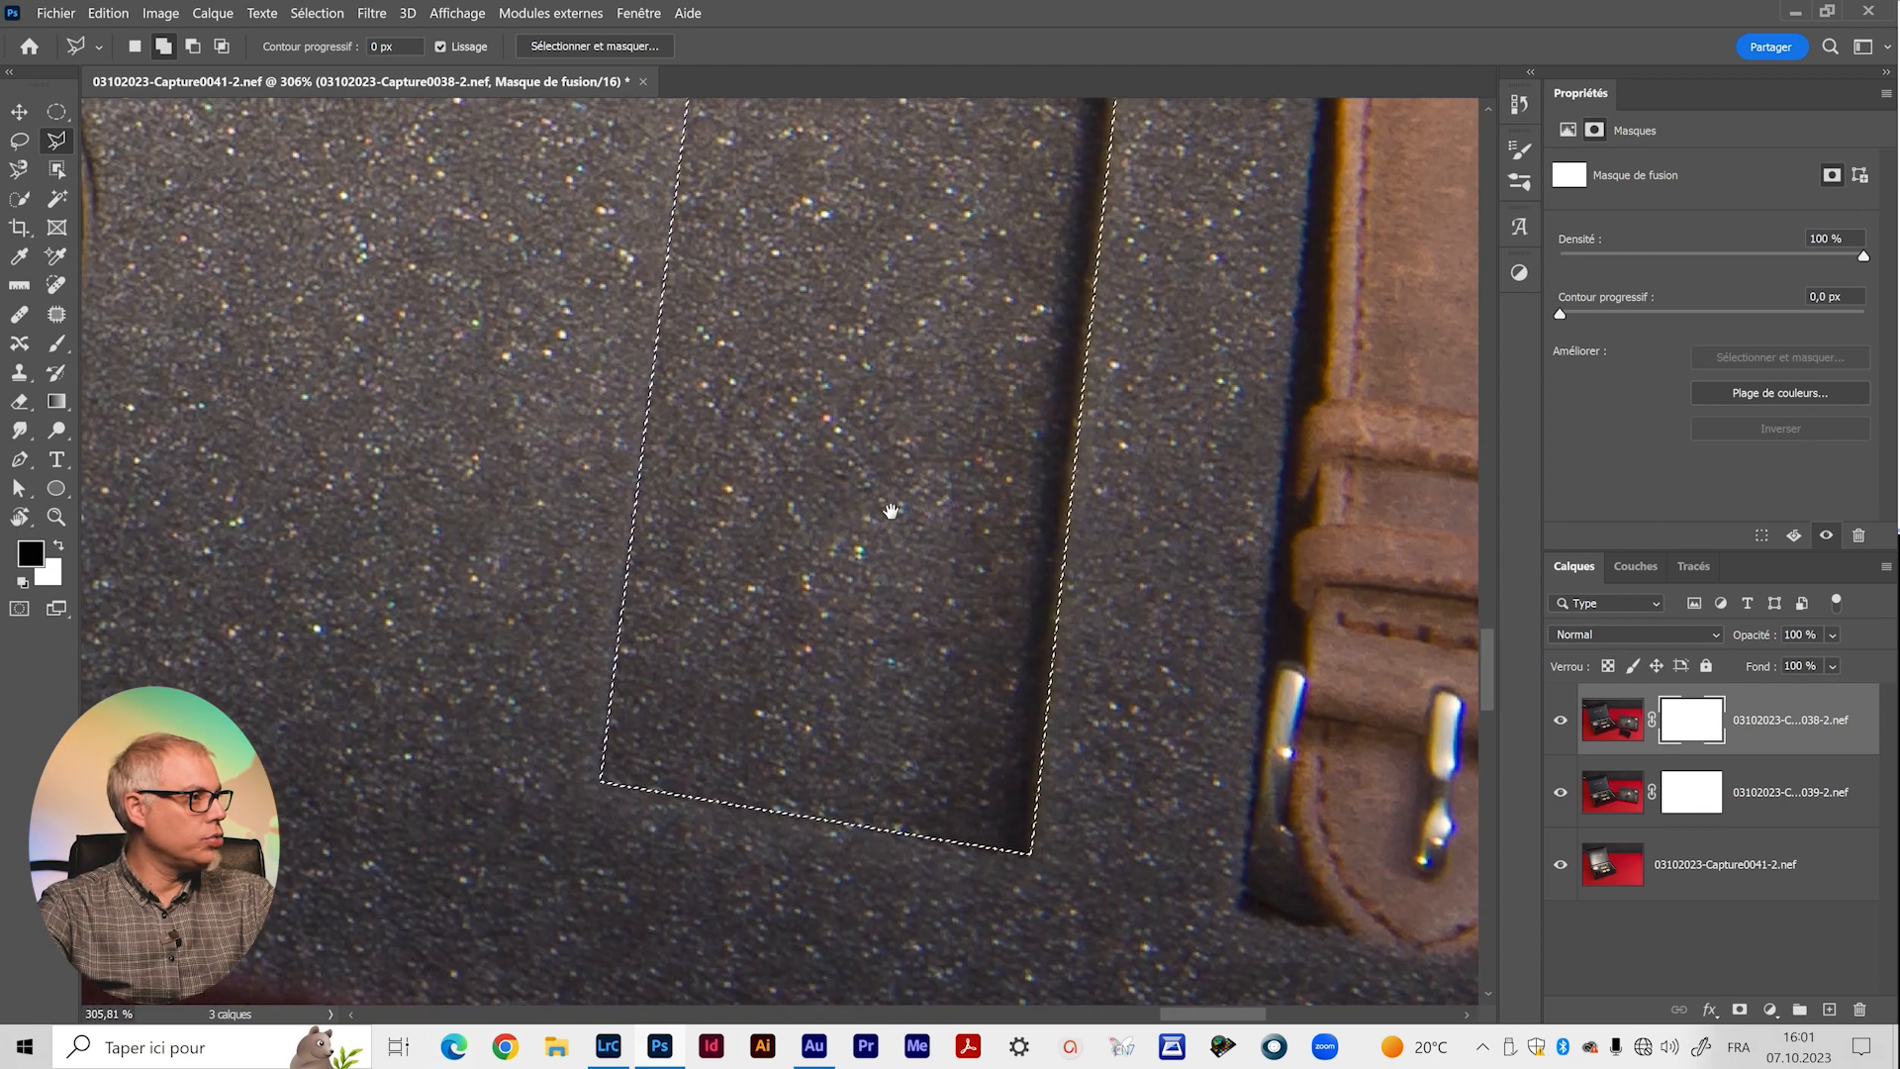
# Fill the slot selection with black on the Capture0038-2 mask to reveal the black tool, and clear the selection.
pyautogui.moveTo(891, 510); pyautogui.dragTo(817, 620)
pyautogui.scroll(-3, 817, 605)
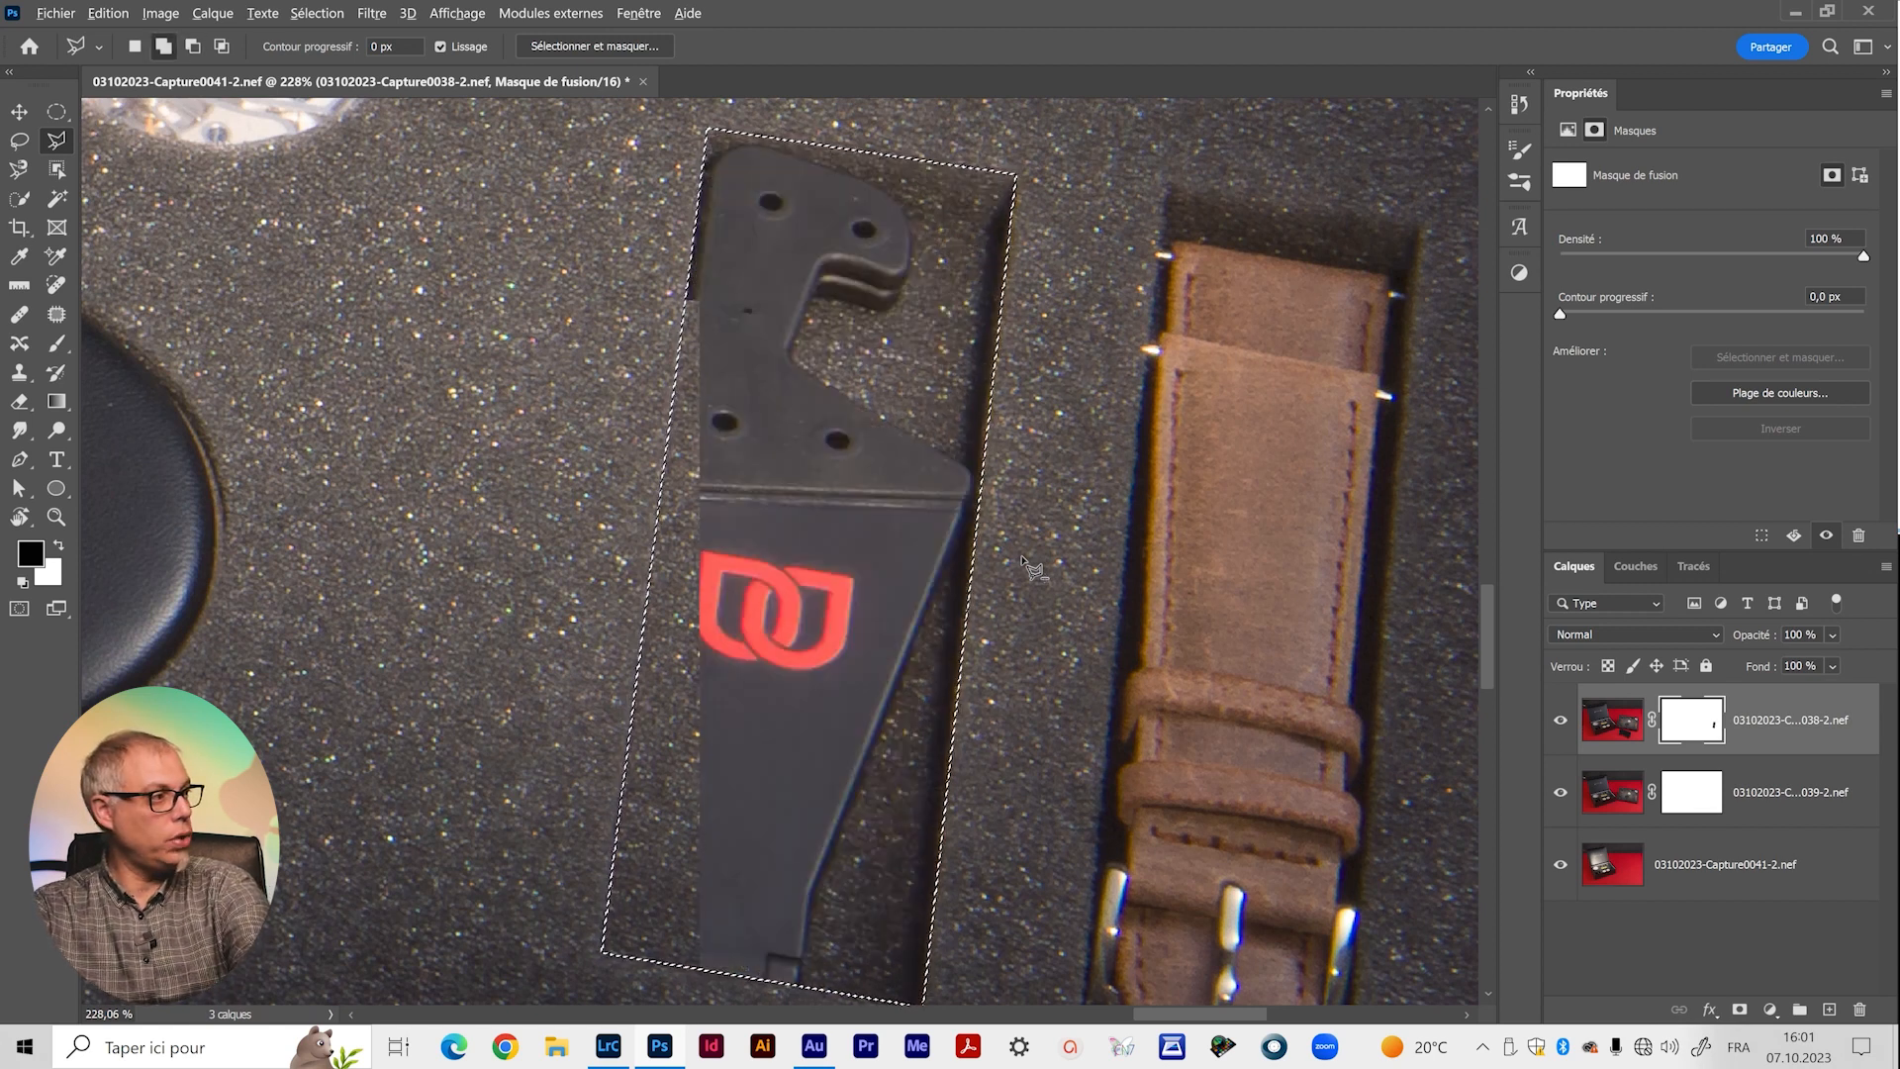
pyautogui.hotkey('alt', 'BackSpace')
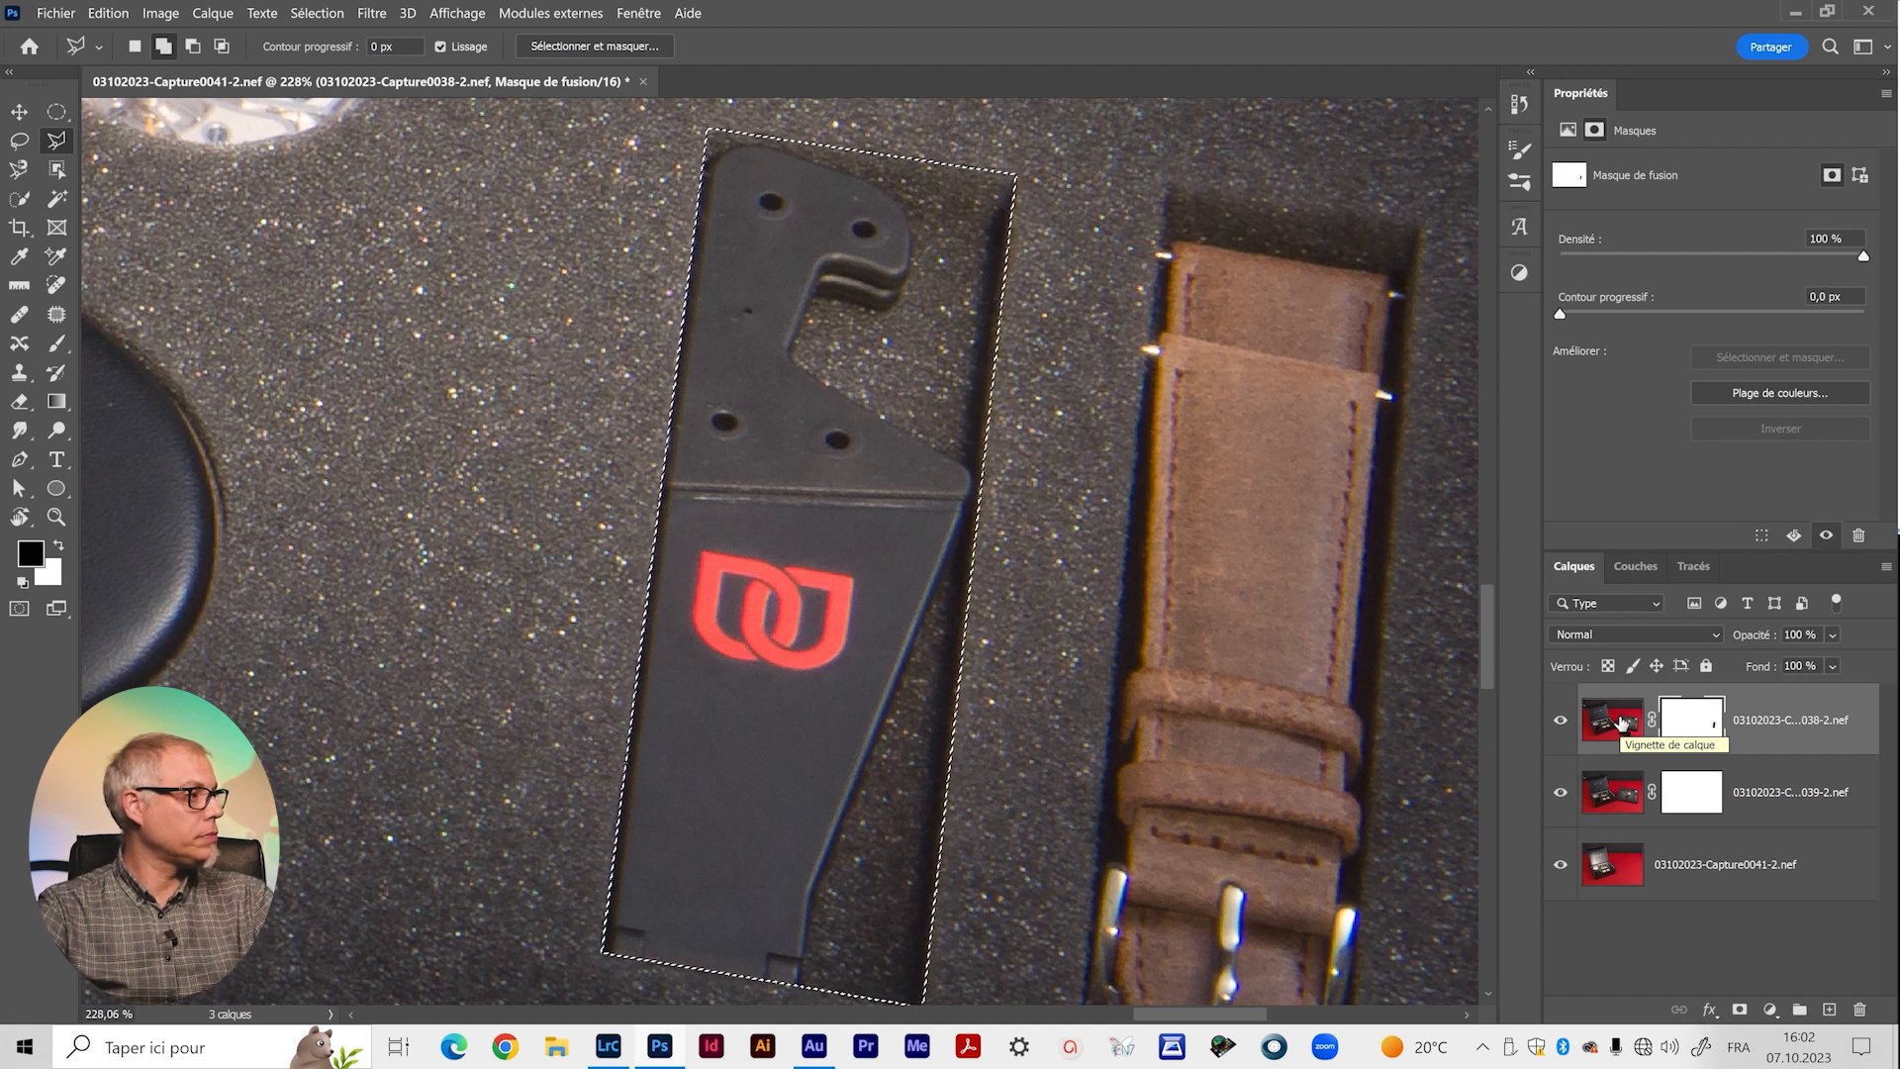
pyautogui.hotkey('ctrl', 'd')
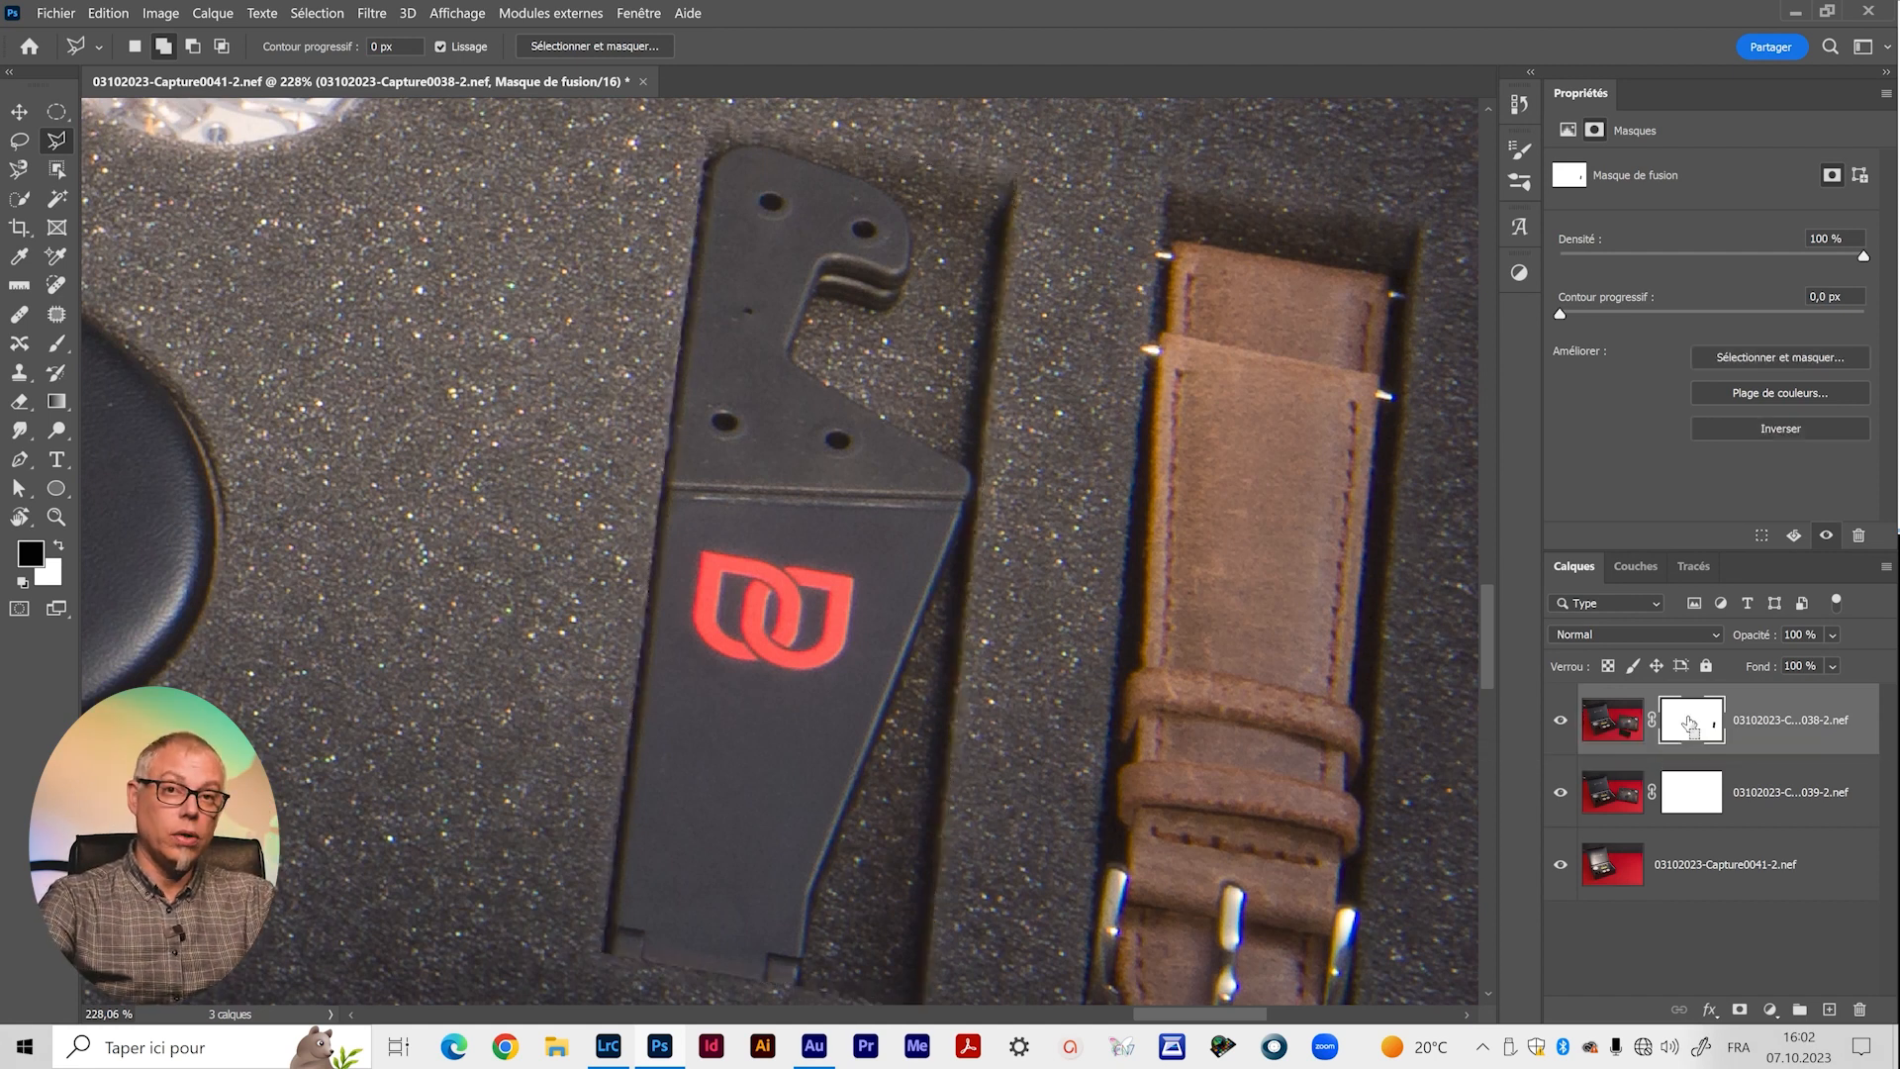
# Activate the Capture0039-2 mask and swap the colours so white is the foreground and black the background, ready for a Polygonal Lasso selection.
pyautogui.moveTo(892, 724)
pyautogui.mouseDown()
pyautogui.moveTo(912, 596)
pyautogui.moveTo(948, 832)
pyautogui.moveTo(949, 712)
pyautogui.mouseUp()
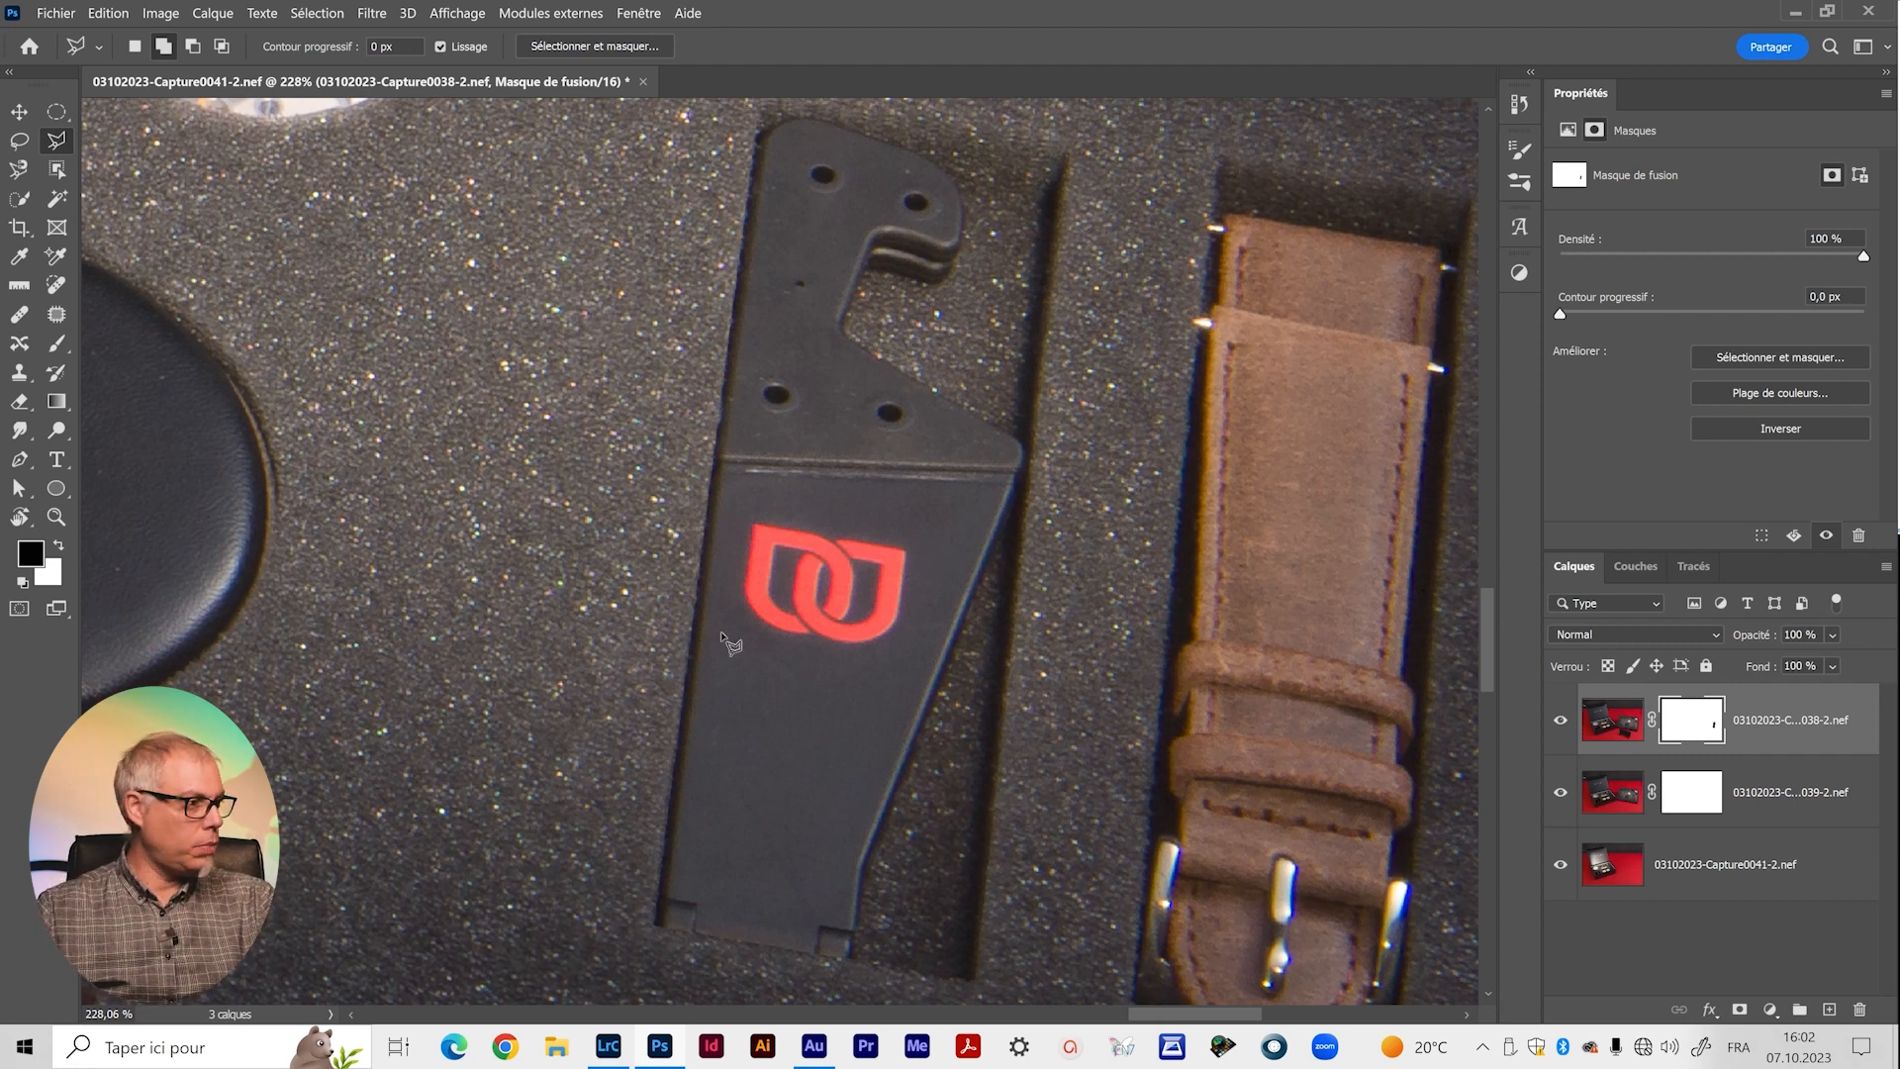
pyautogui.scroll(-5, 719, 634)
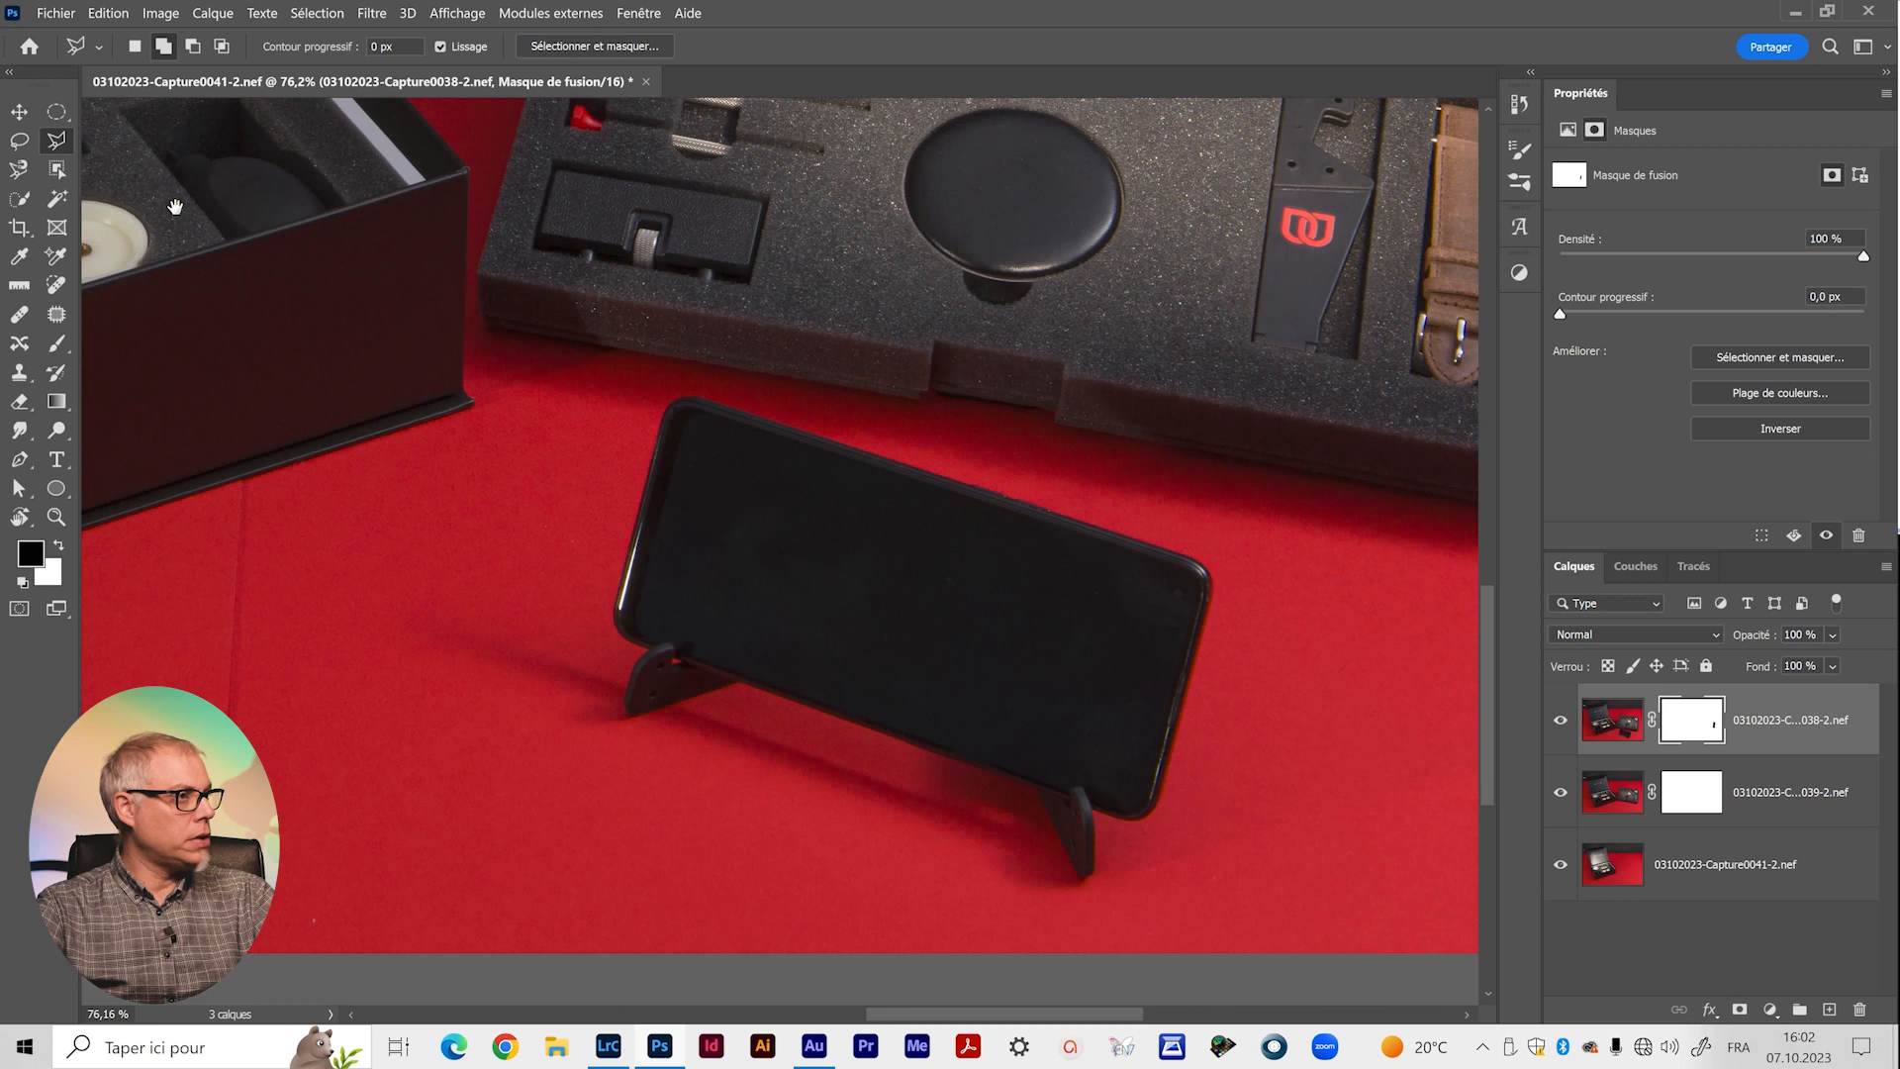
pyautogui.moveTo(407, 424); pyautogui.dragTo(963, 887)
pyautogui.moveTo(462, 300); pyautogui.dragTo(1050, 360)
pyautogui.hotkey('ctrl', '0')
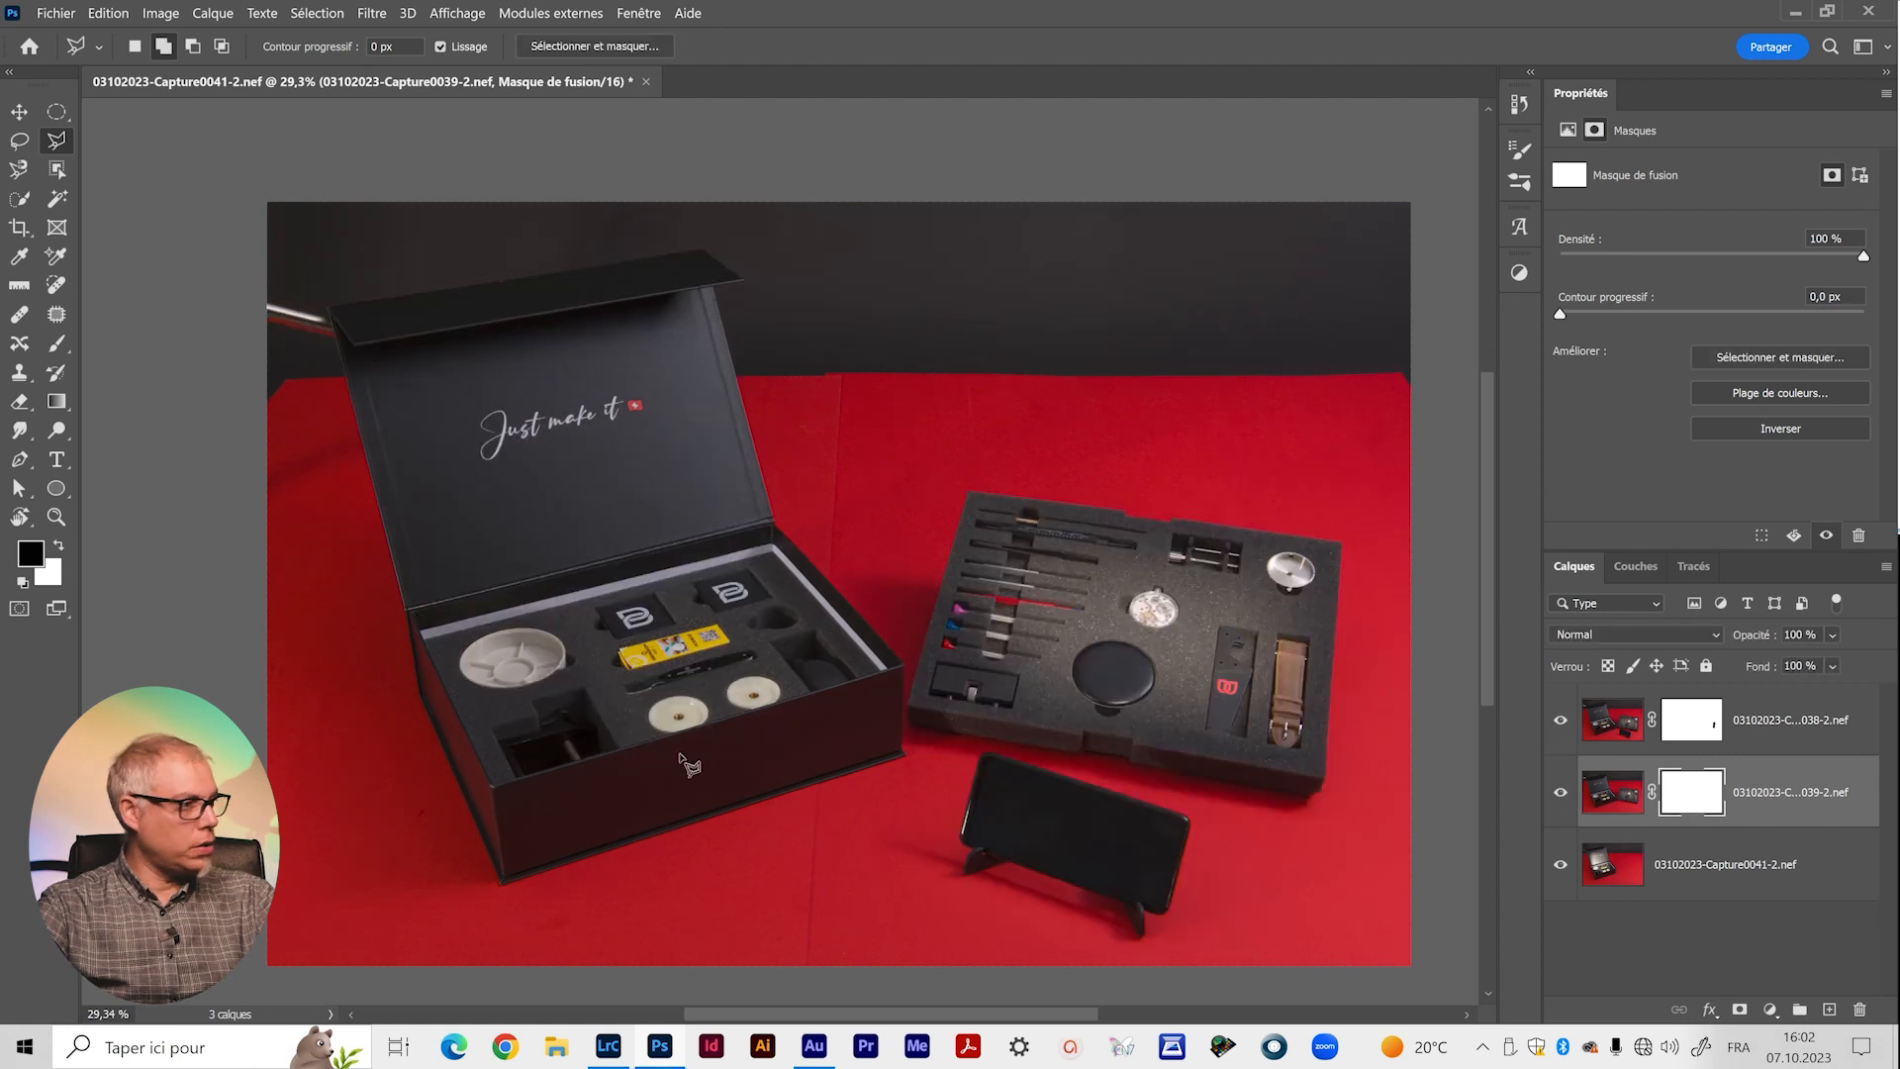
pyautogui.press('b')
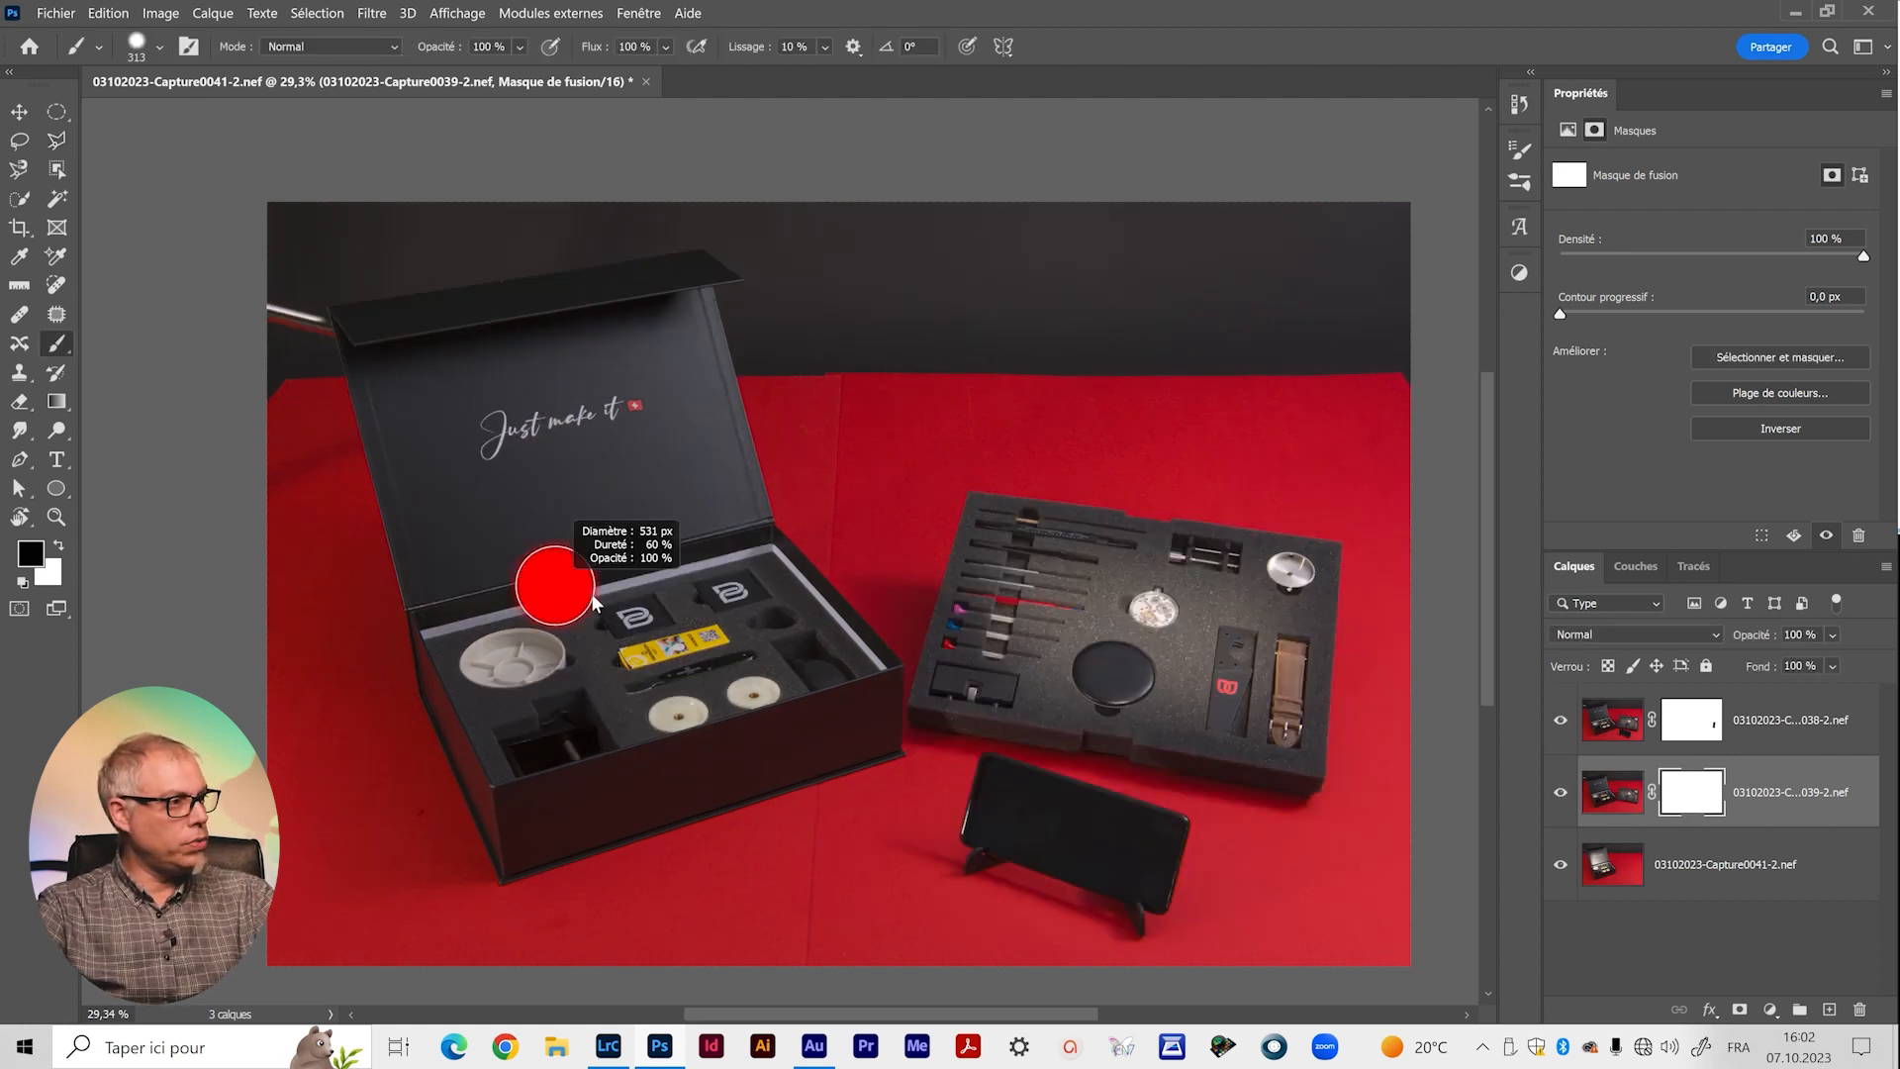
pyautogui.press('x')
pyautogui.press('p')
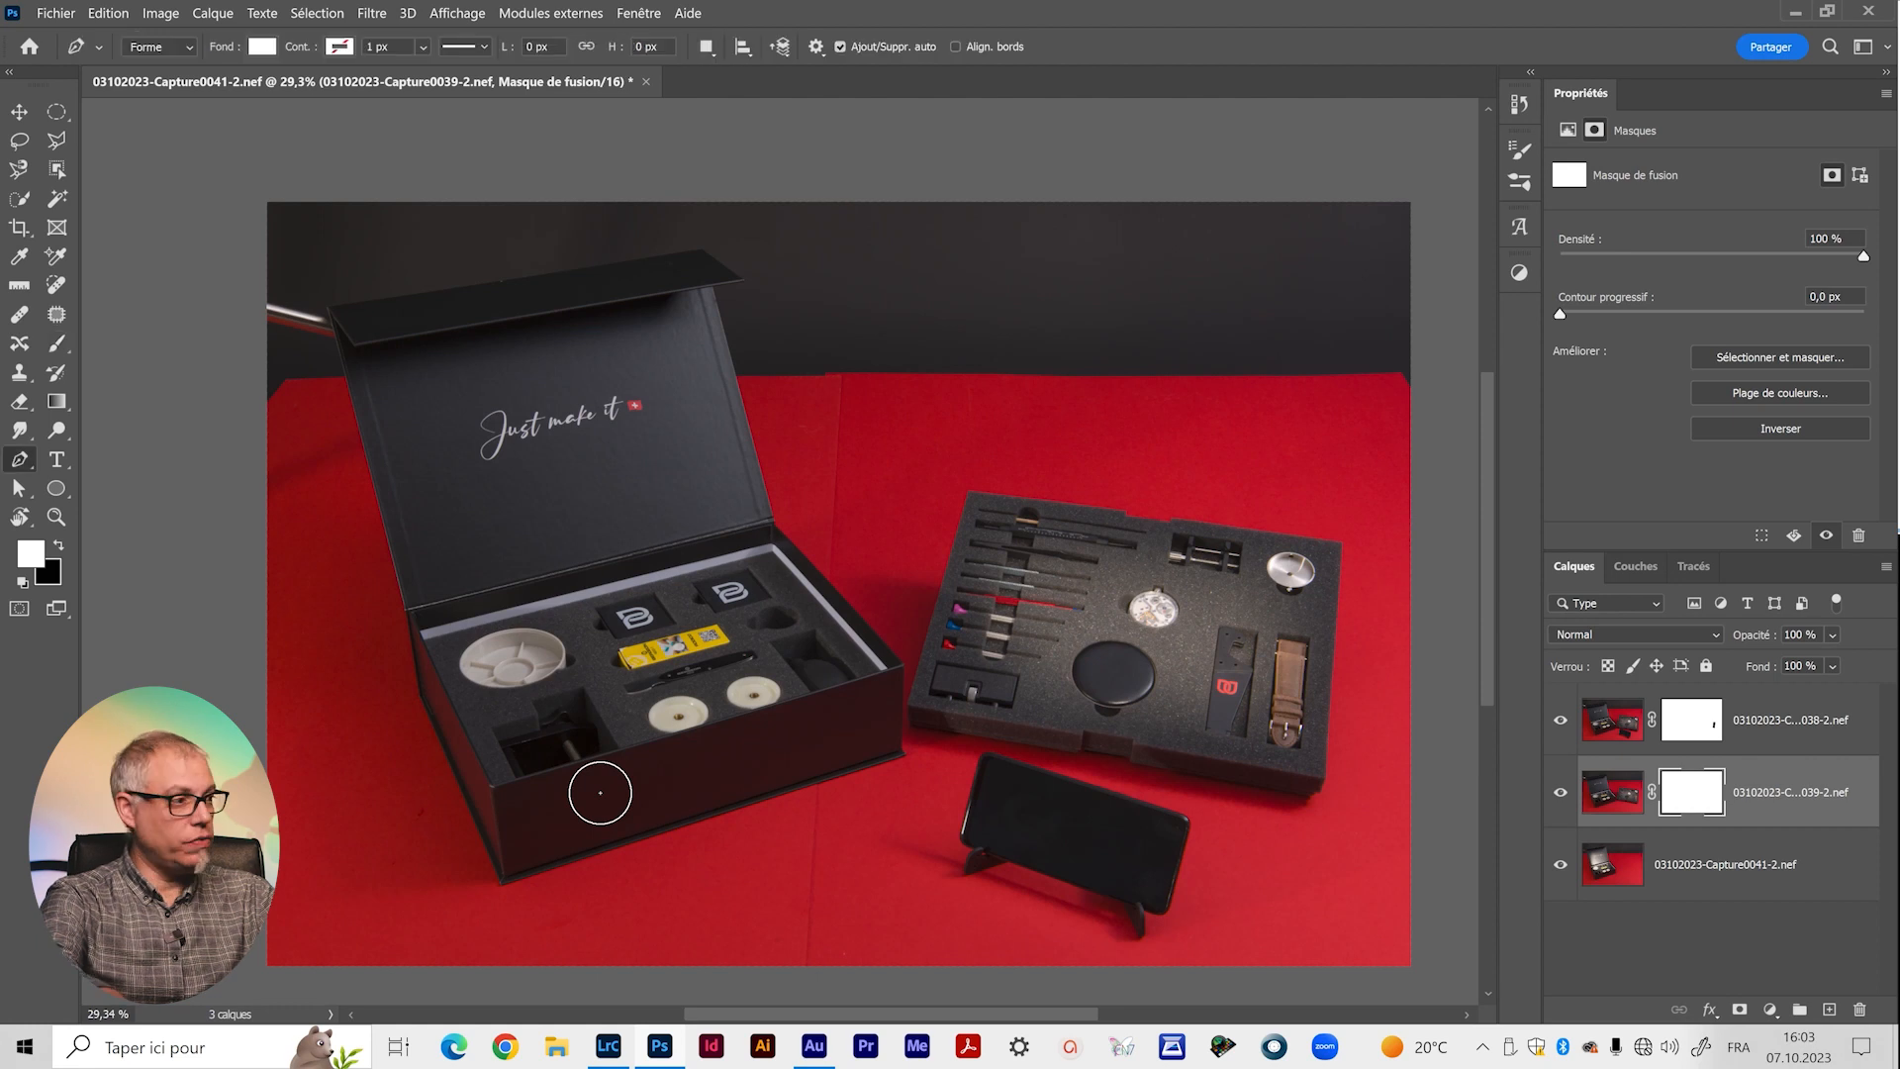
pyautogui.press('l')
pyautogui.scroll(5, 524, 795)
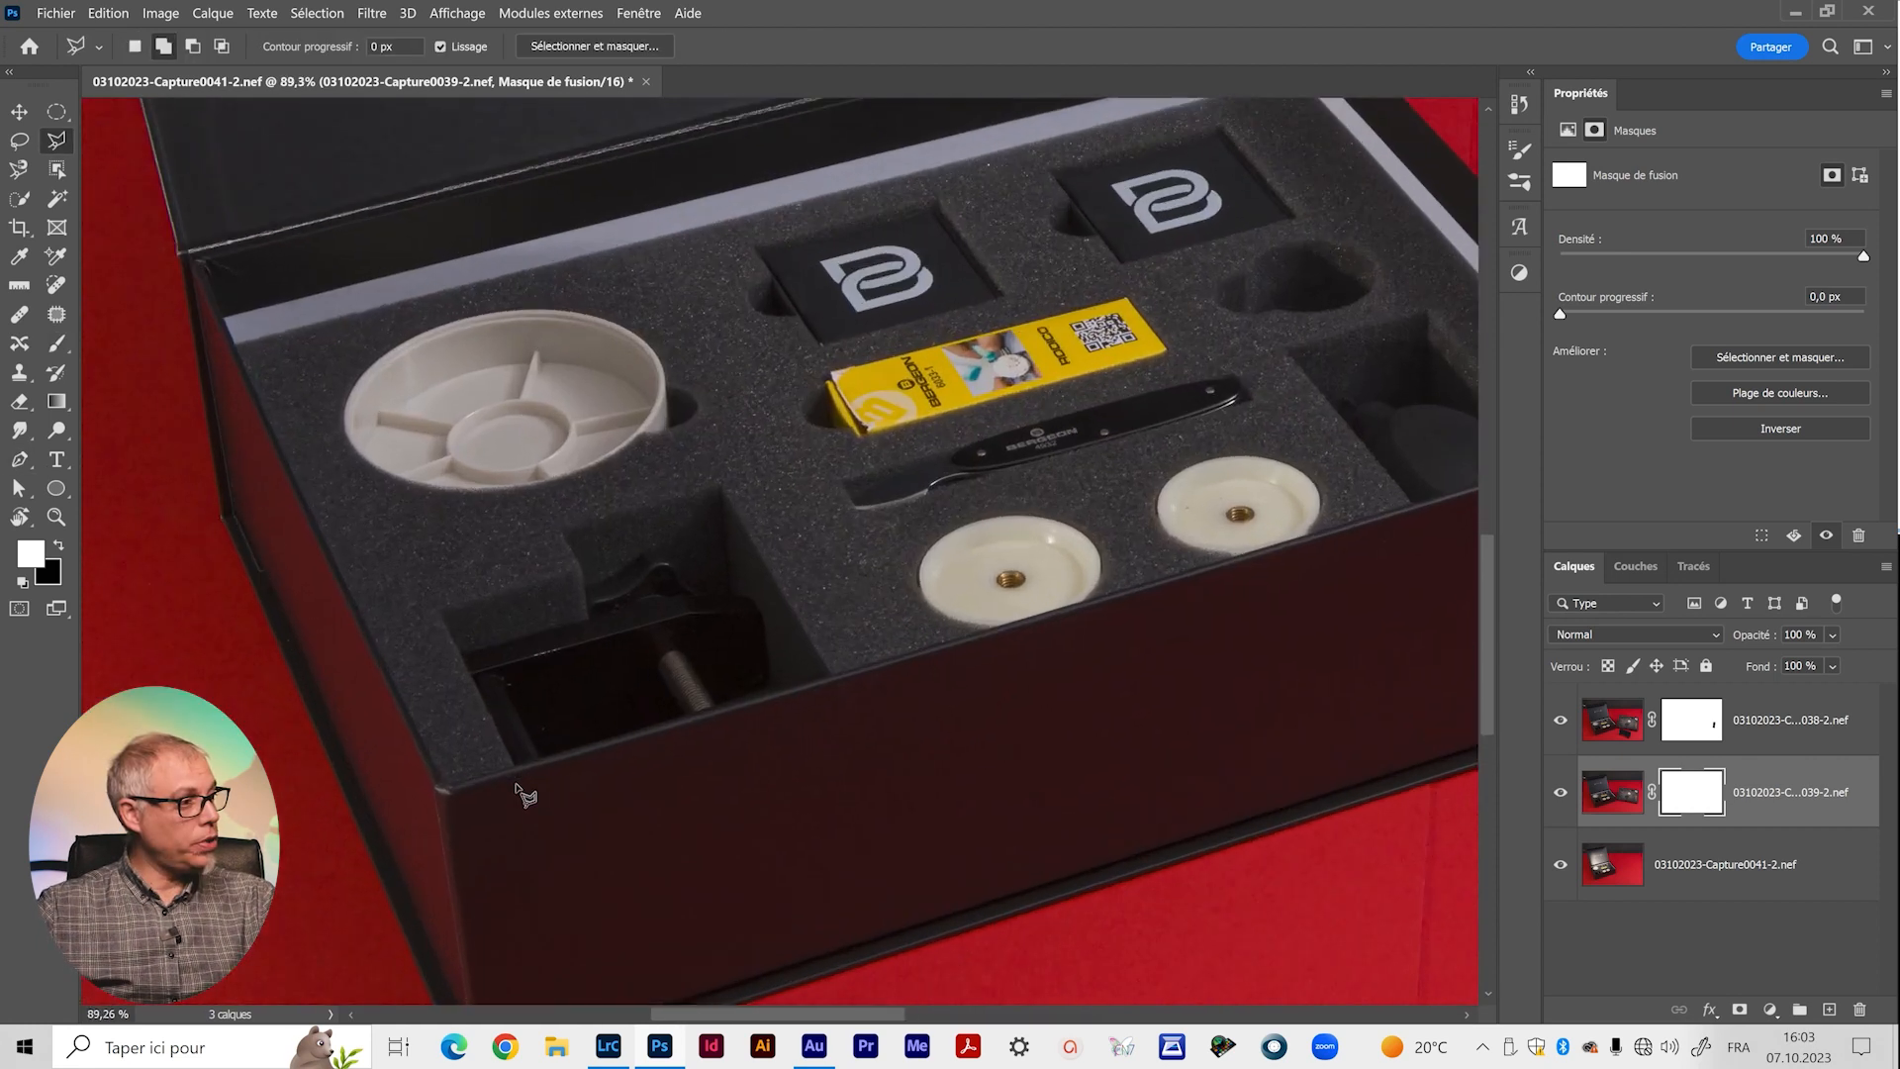
# Trace the open box with the Polygonal Lasso from its front lower corner along the left edges to the lid's upper-left corner.
pyautogui.moveTo(527, 745); pyautogui.dragTo(540, 452)
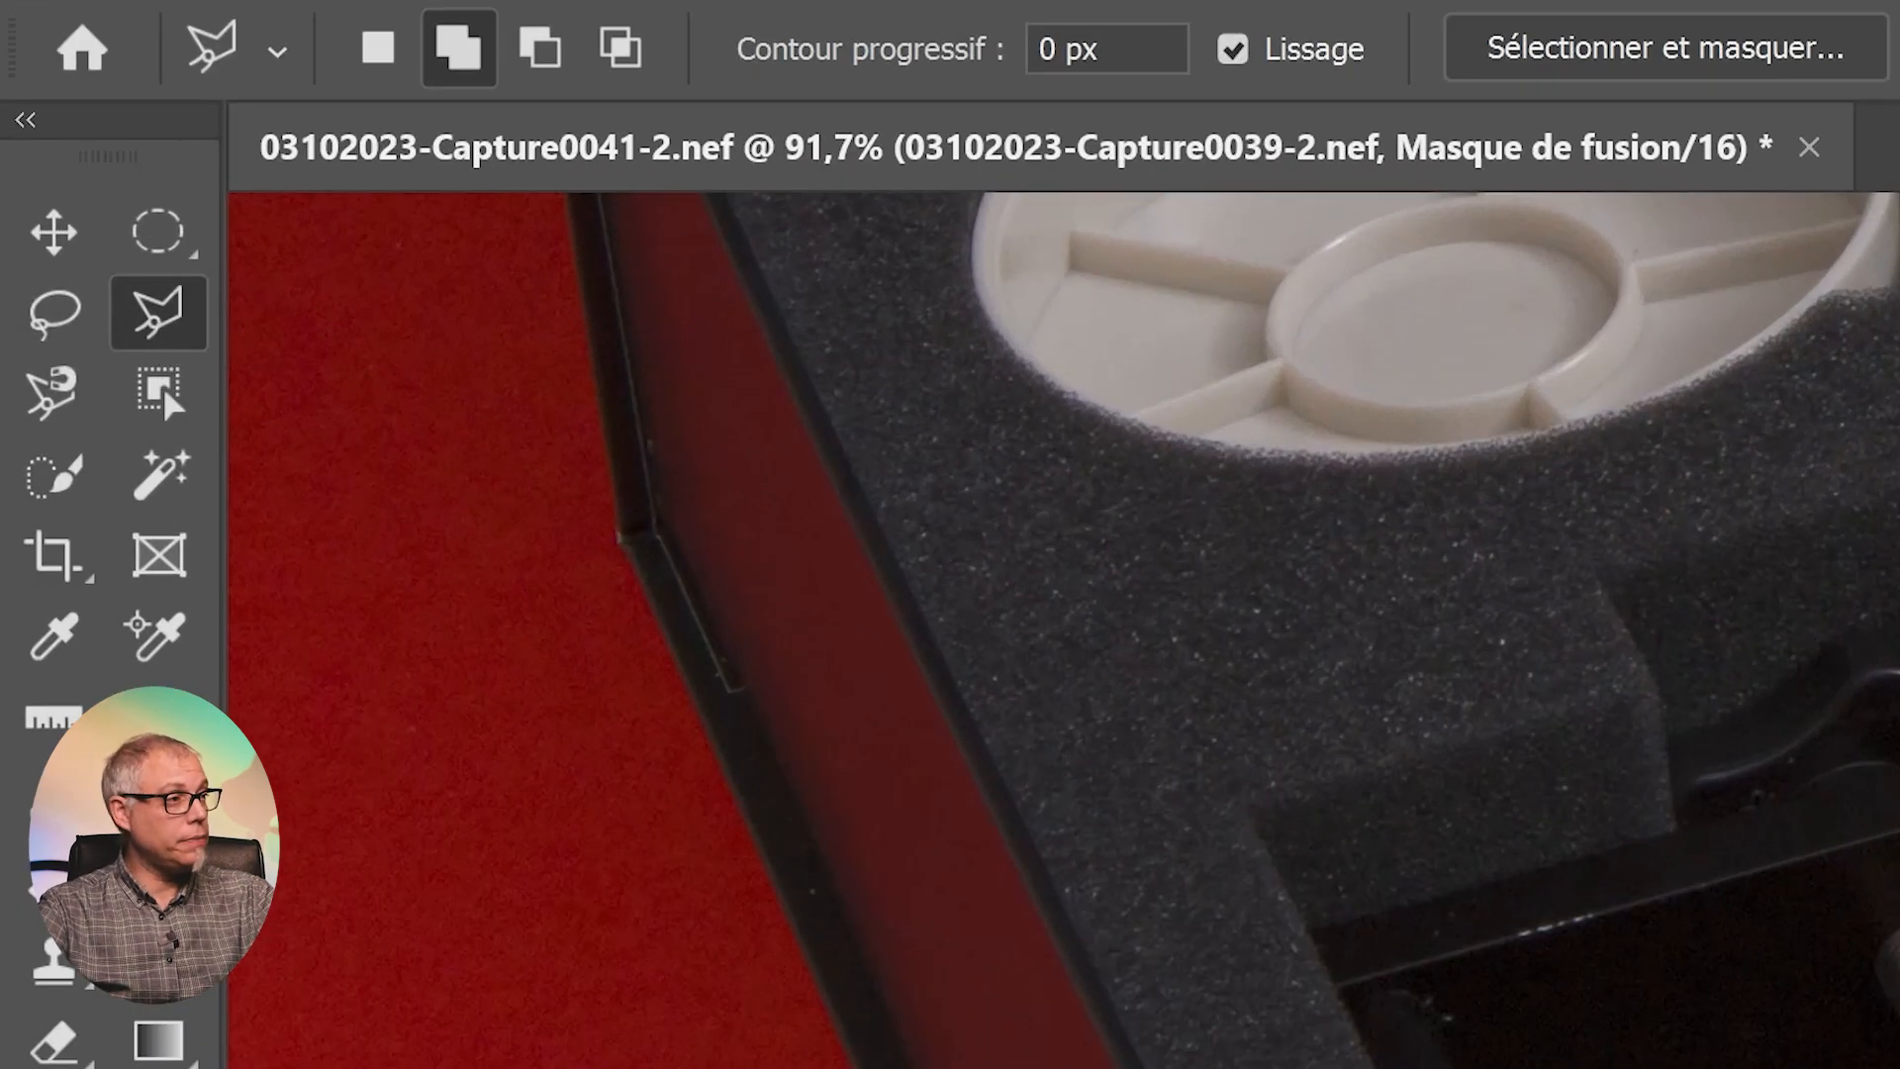
pyautogui.moveTo(1007, 1039); pyautogui.dragTo(321, 554)
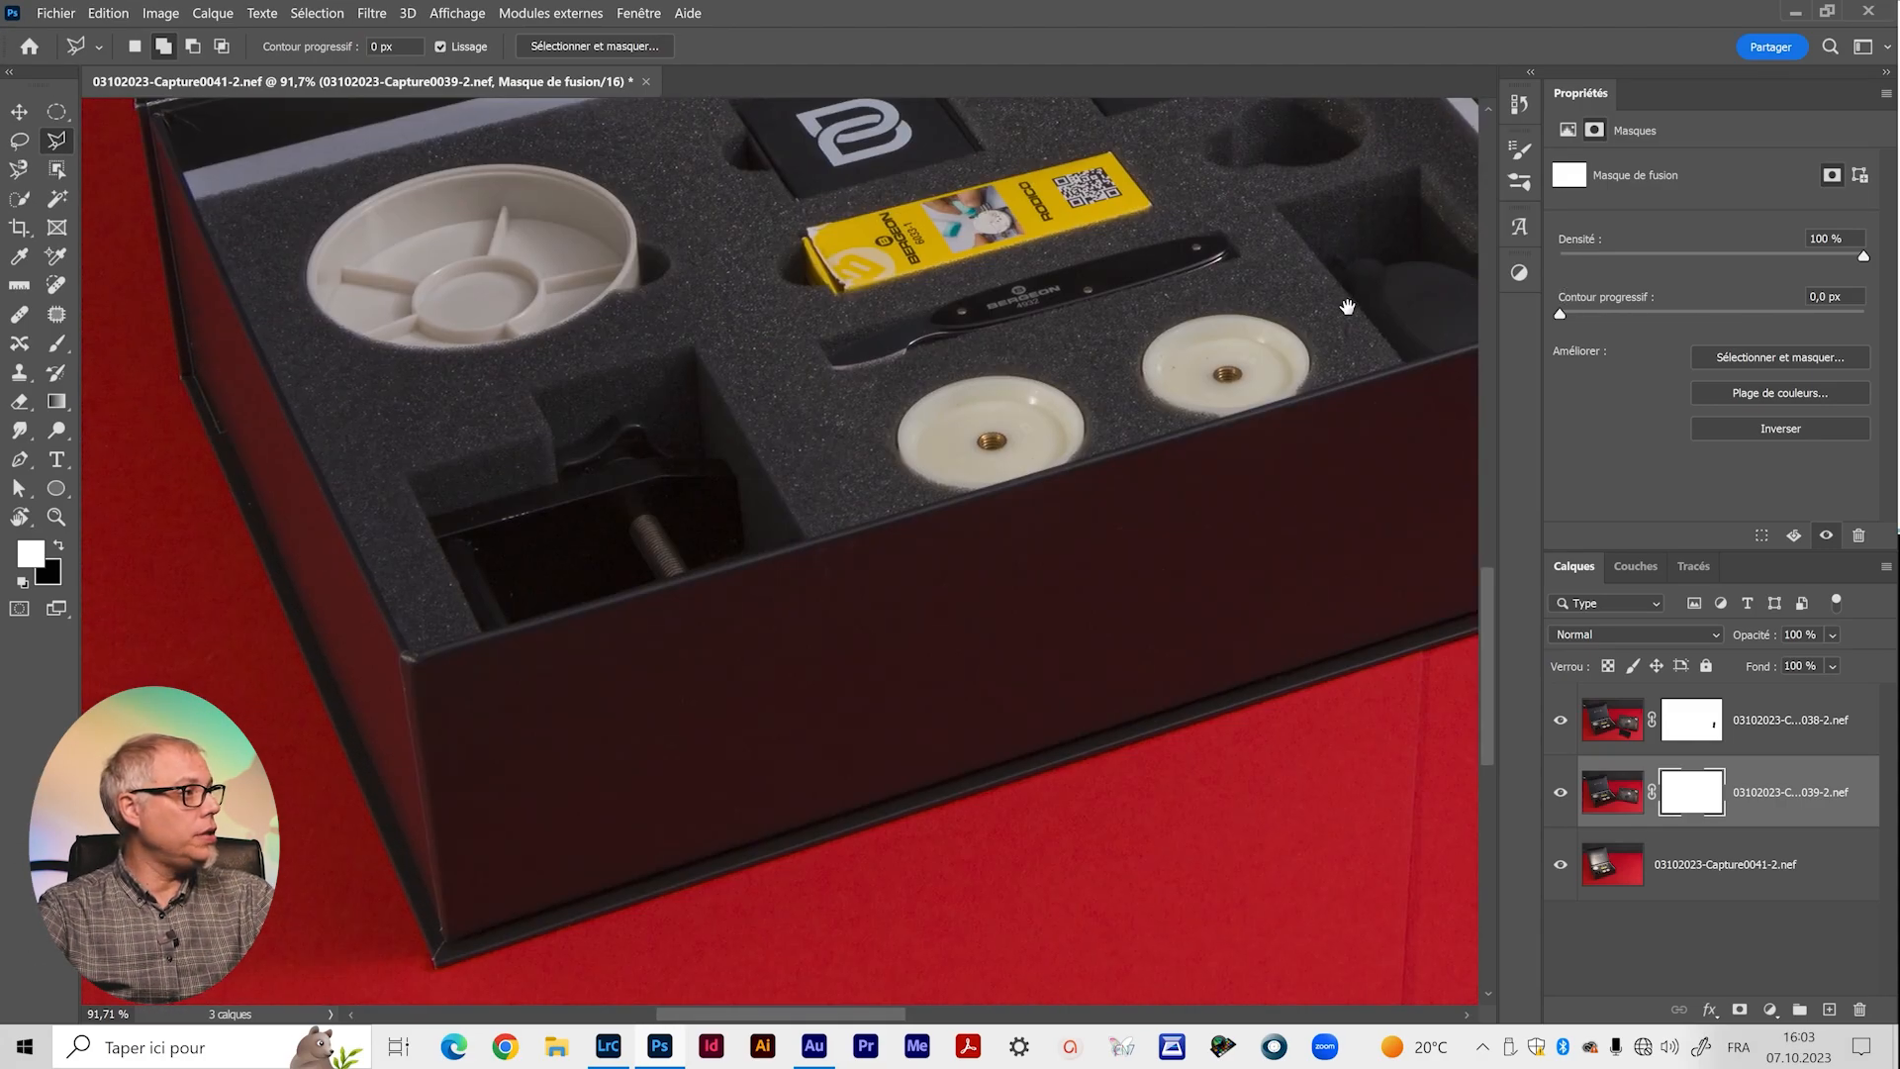
pyautogui.moveTo(1347, 307)
pyautogui.mouseDown()
pyautogui.moveTo(515, 742)
pyautogui.moveTo(869, 212)
pyautogui.moveTo(1214, 394)
pyautogui.moveTo(1173, 489)
pyautogui.moveTo(1191, 589)
pyautogui.mouseUp()
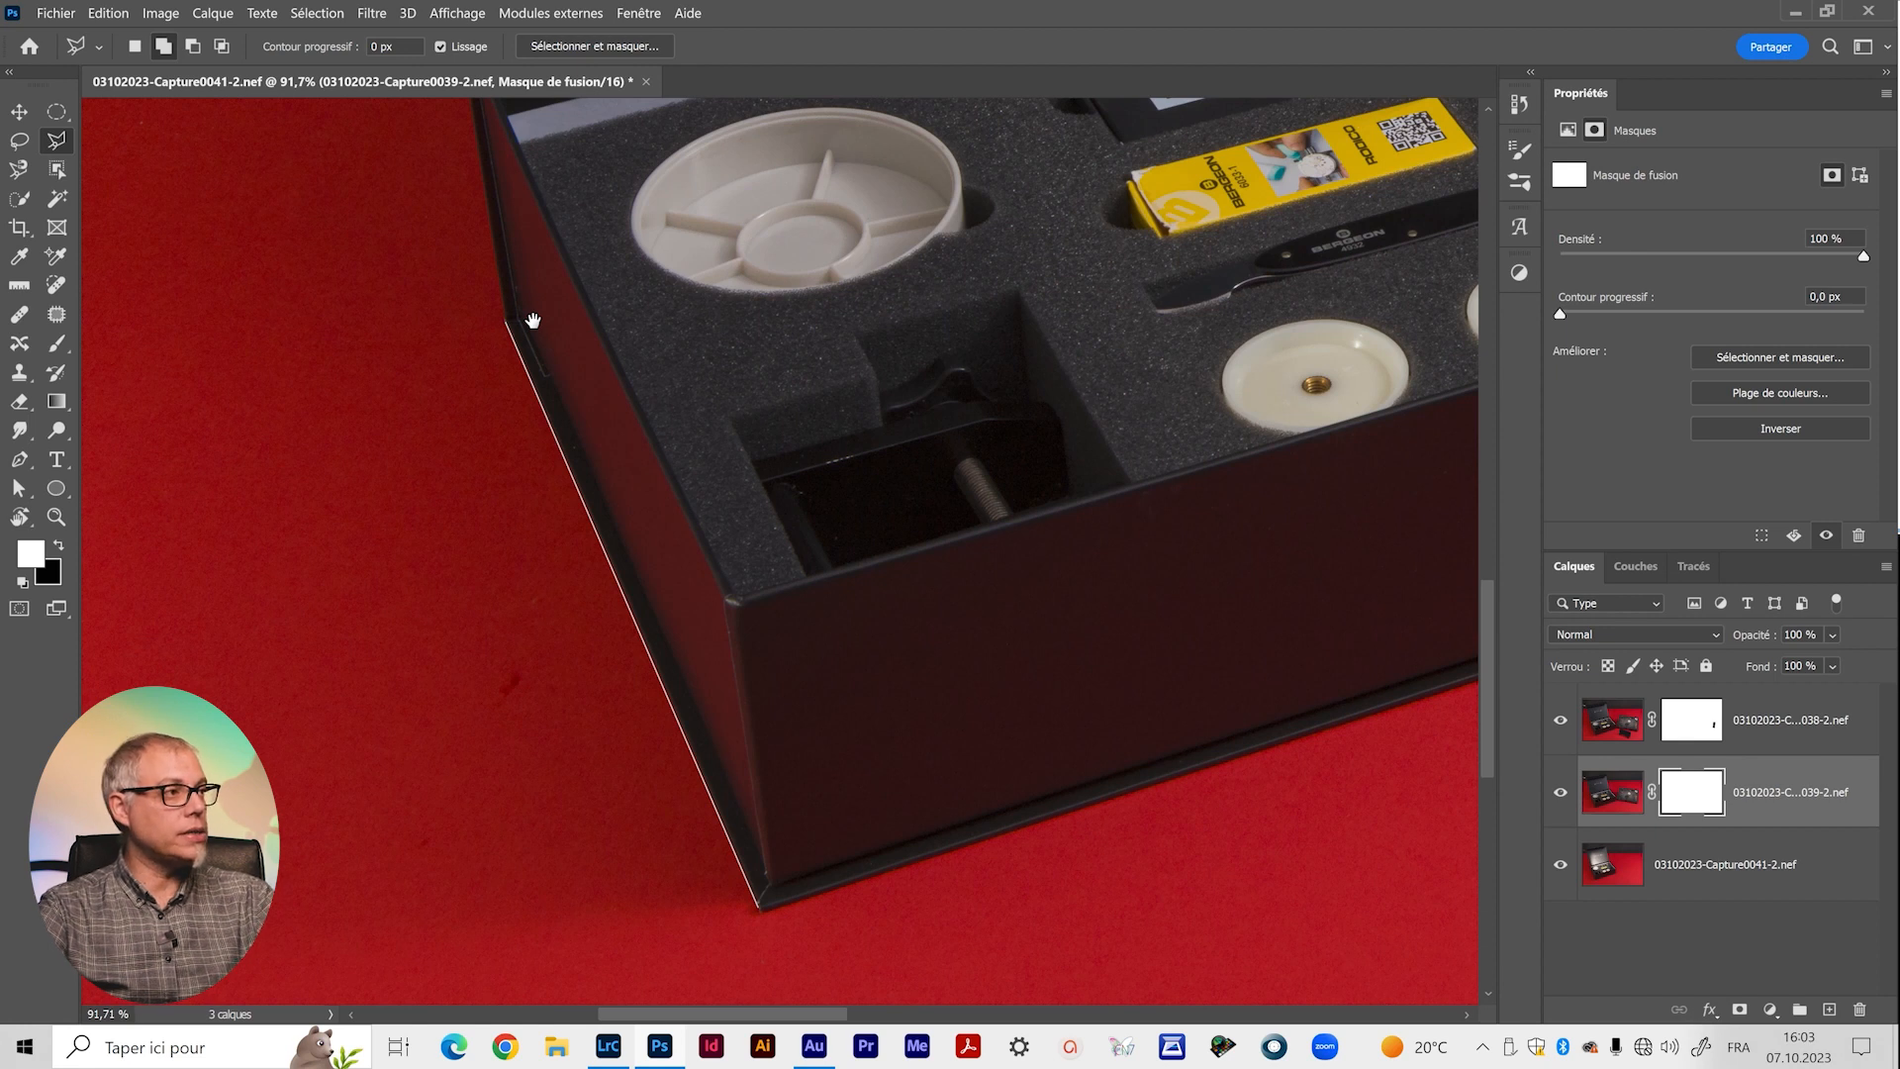
pyautogui.moveTo(625, 235); pyautogui.dragTo(806, 687)
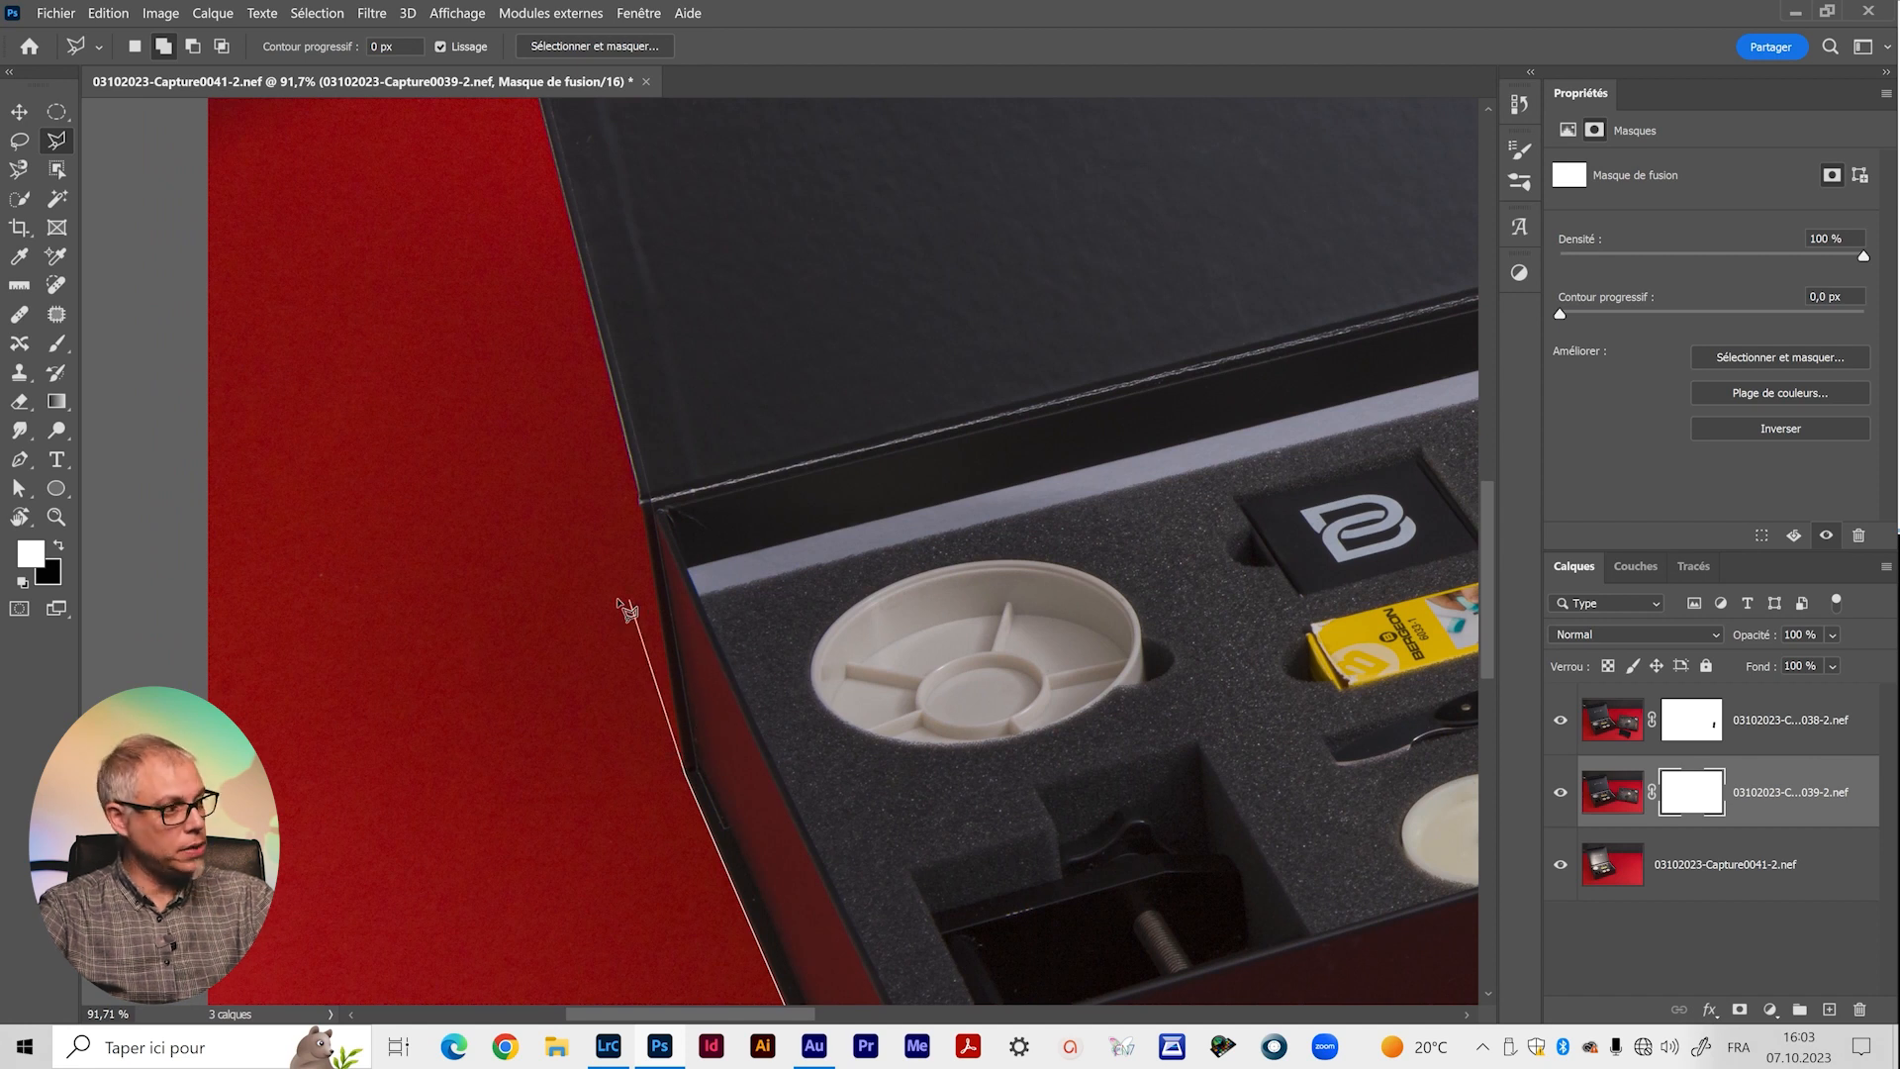
pyautogui.click(641, 494)
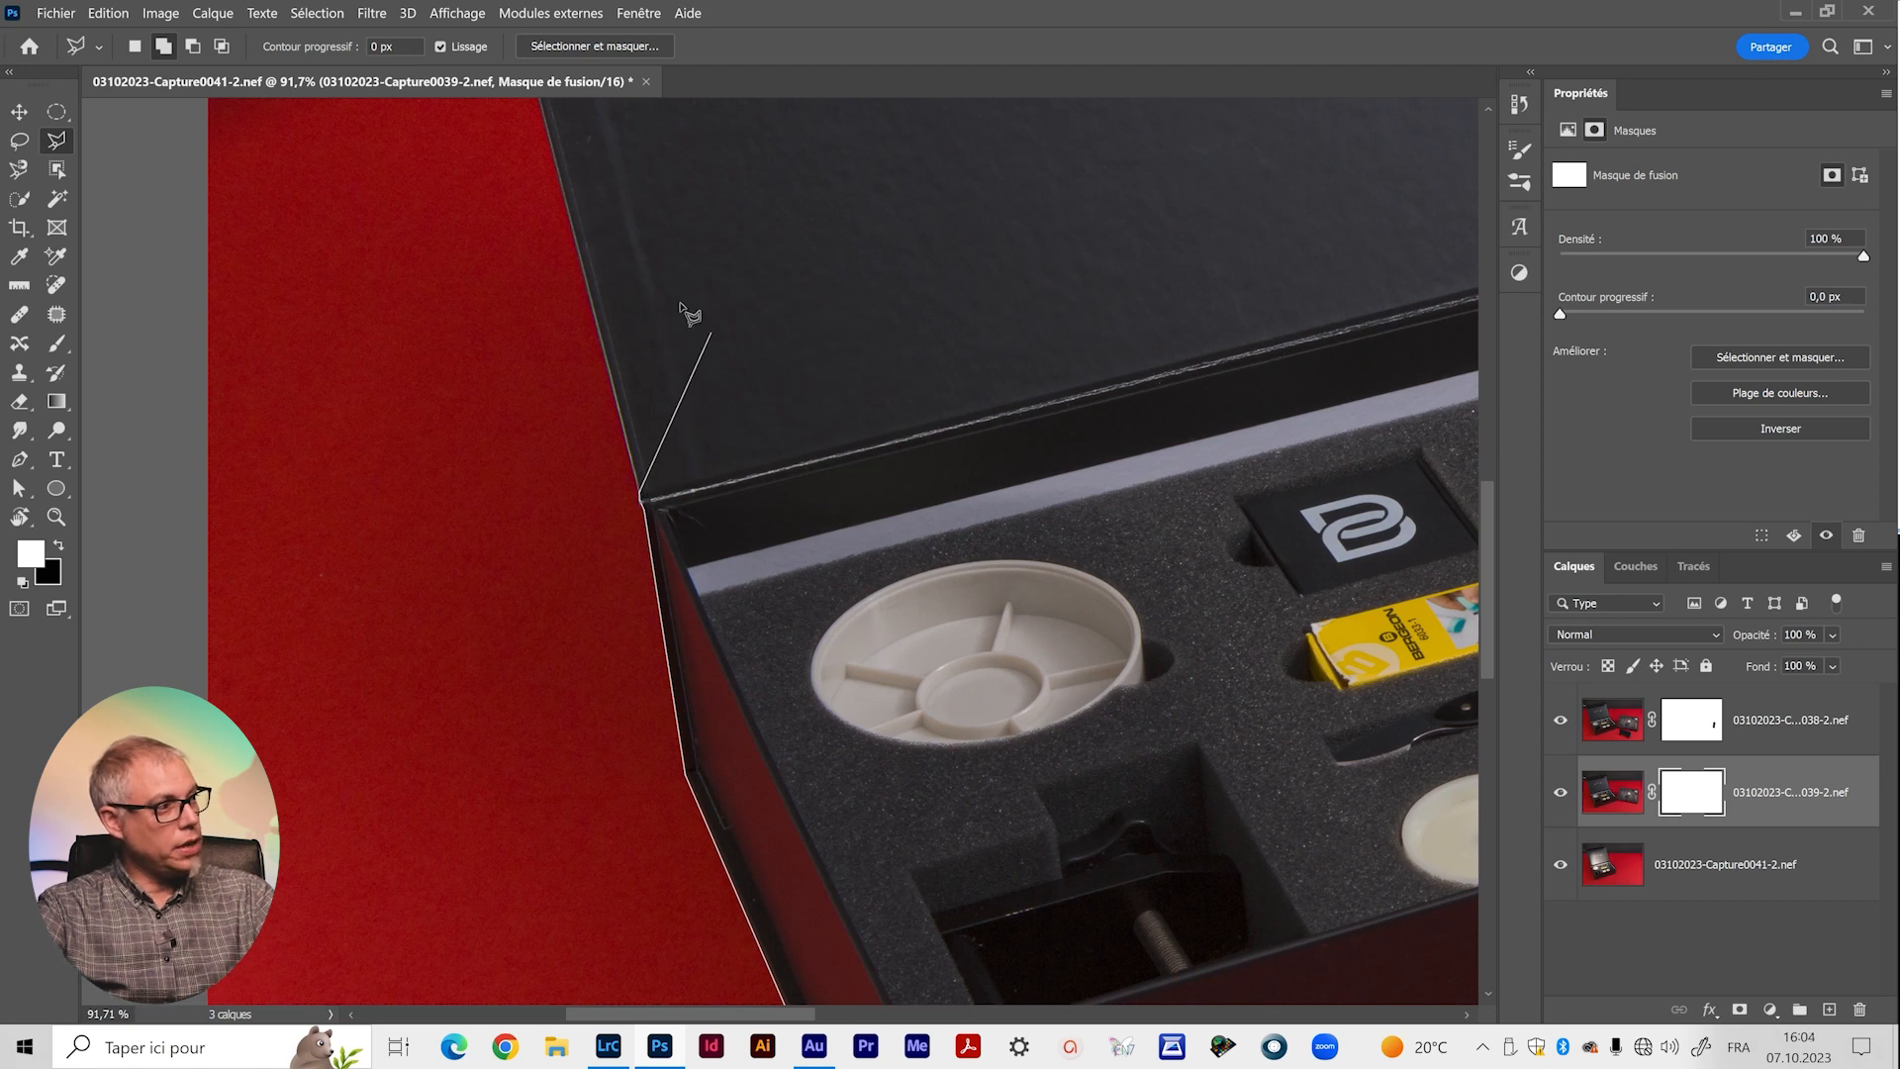
pyautogui.moveTo(623, 265); pyautogui.dragTo(1026, 976)
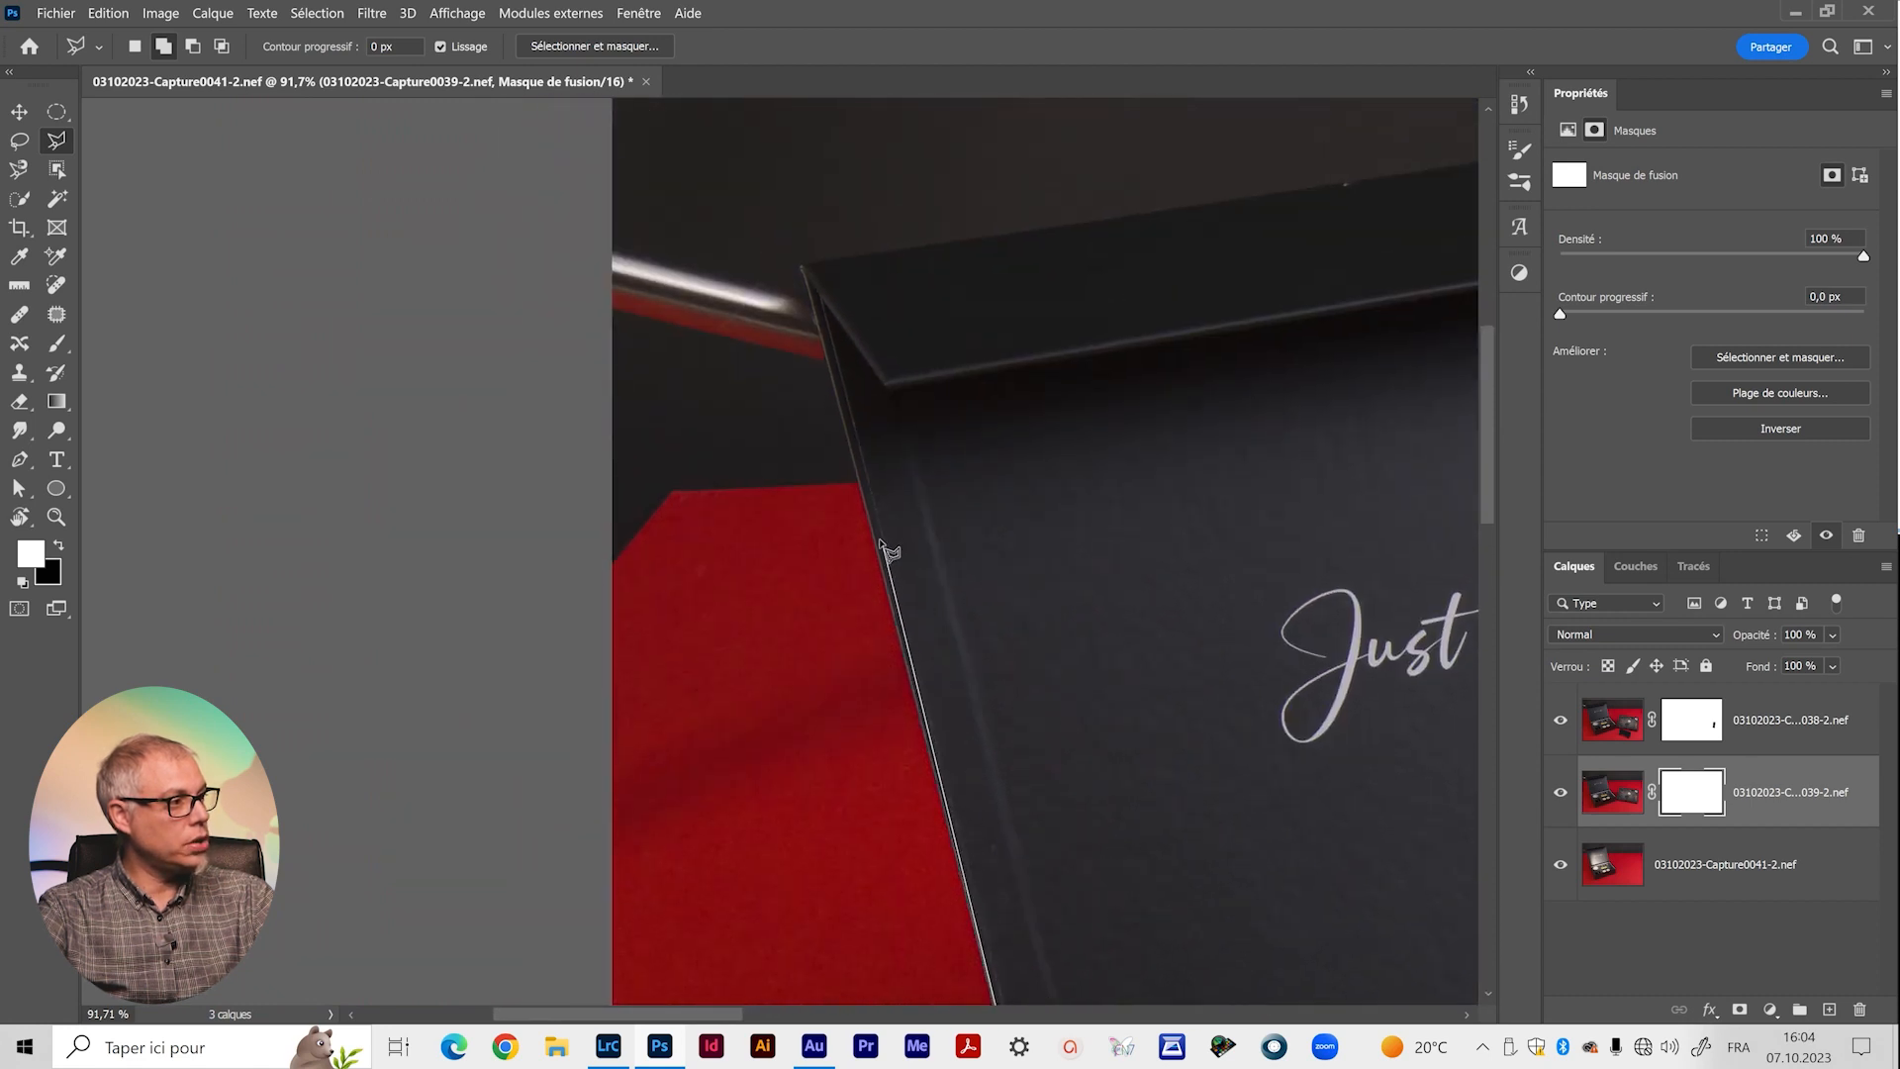
pyautogui.click(799, 268)
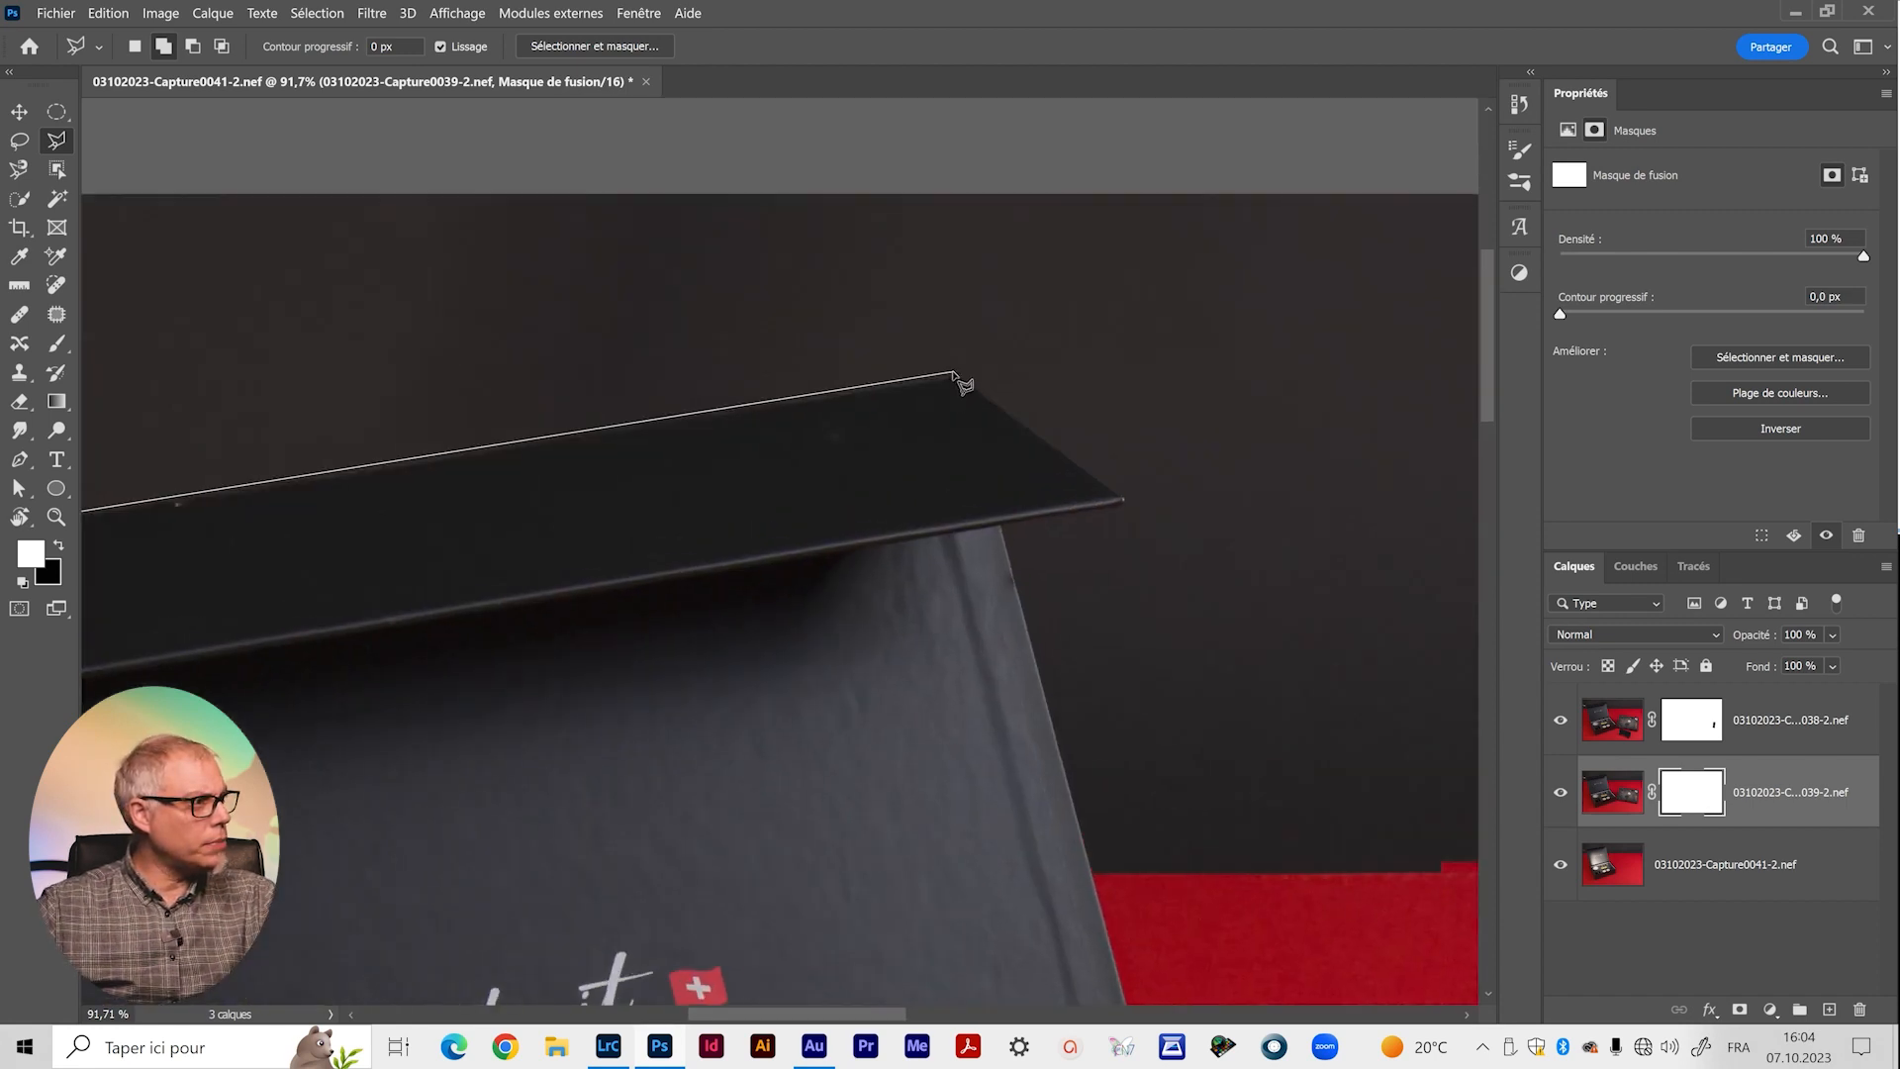
# Continue the lasso outline along the lid's upper flap, around its pointed right end, and down the lid's right edge to the hinge.
pyautogui.click(952, 380)
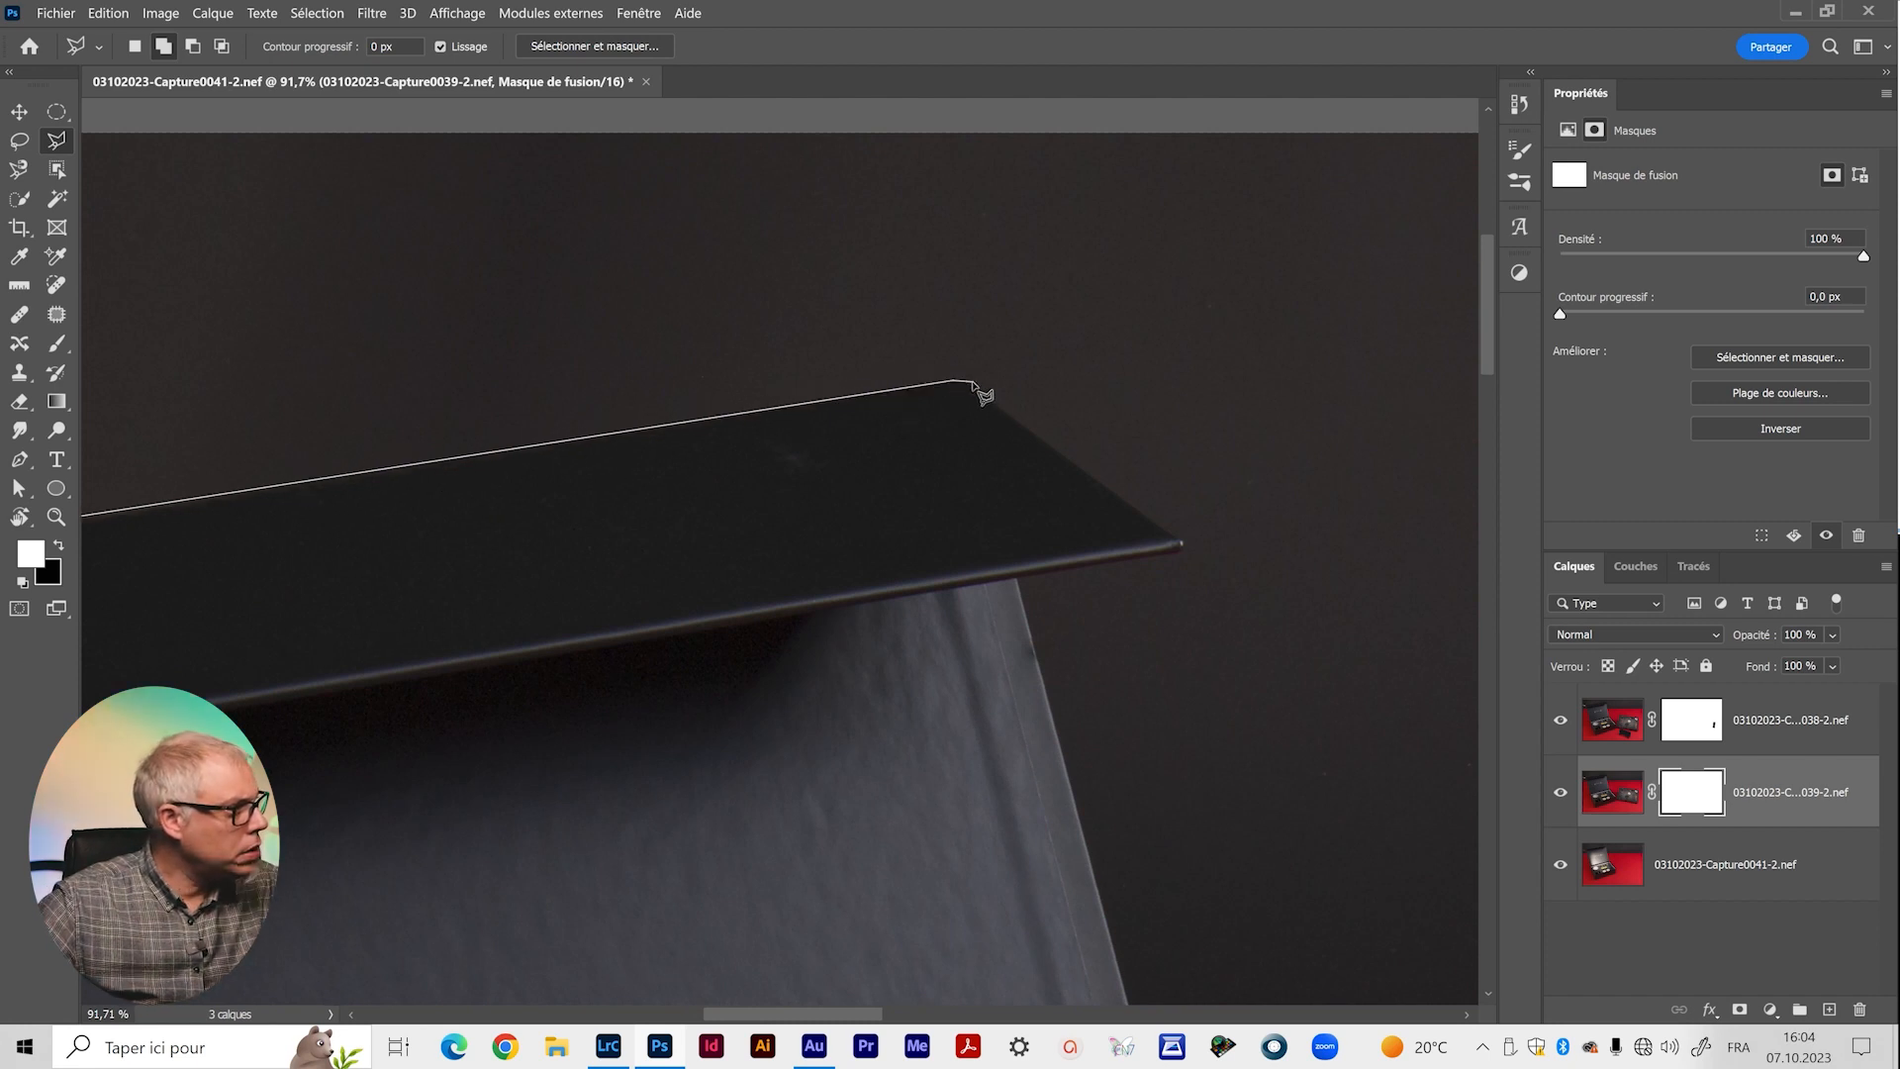
pyautogui.click(1180, 544)
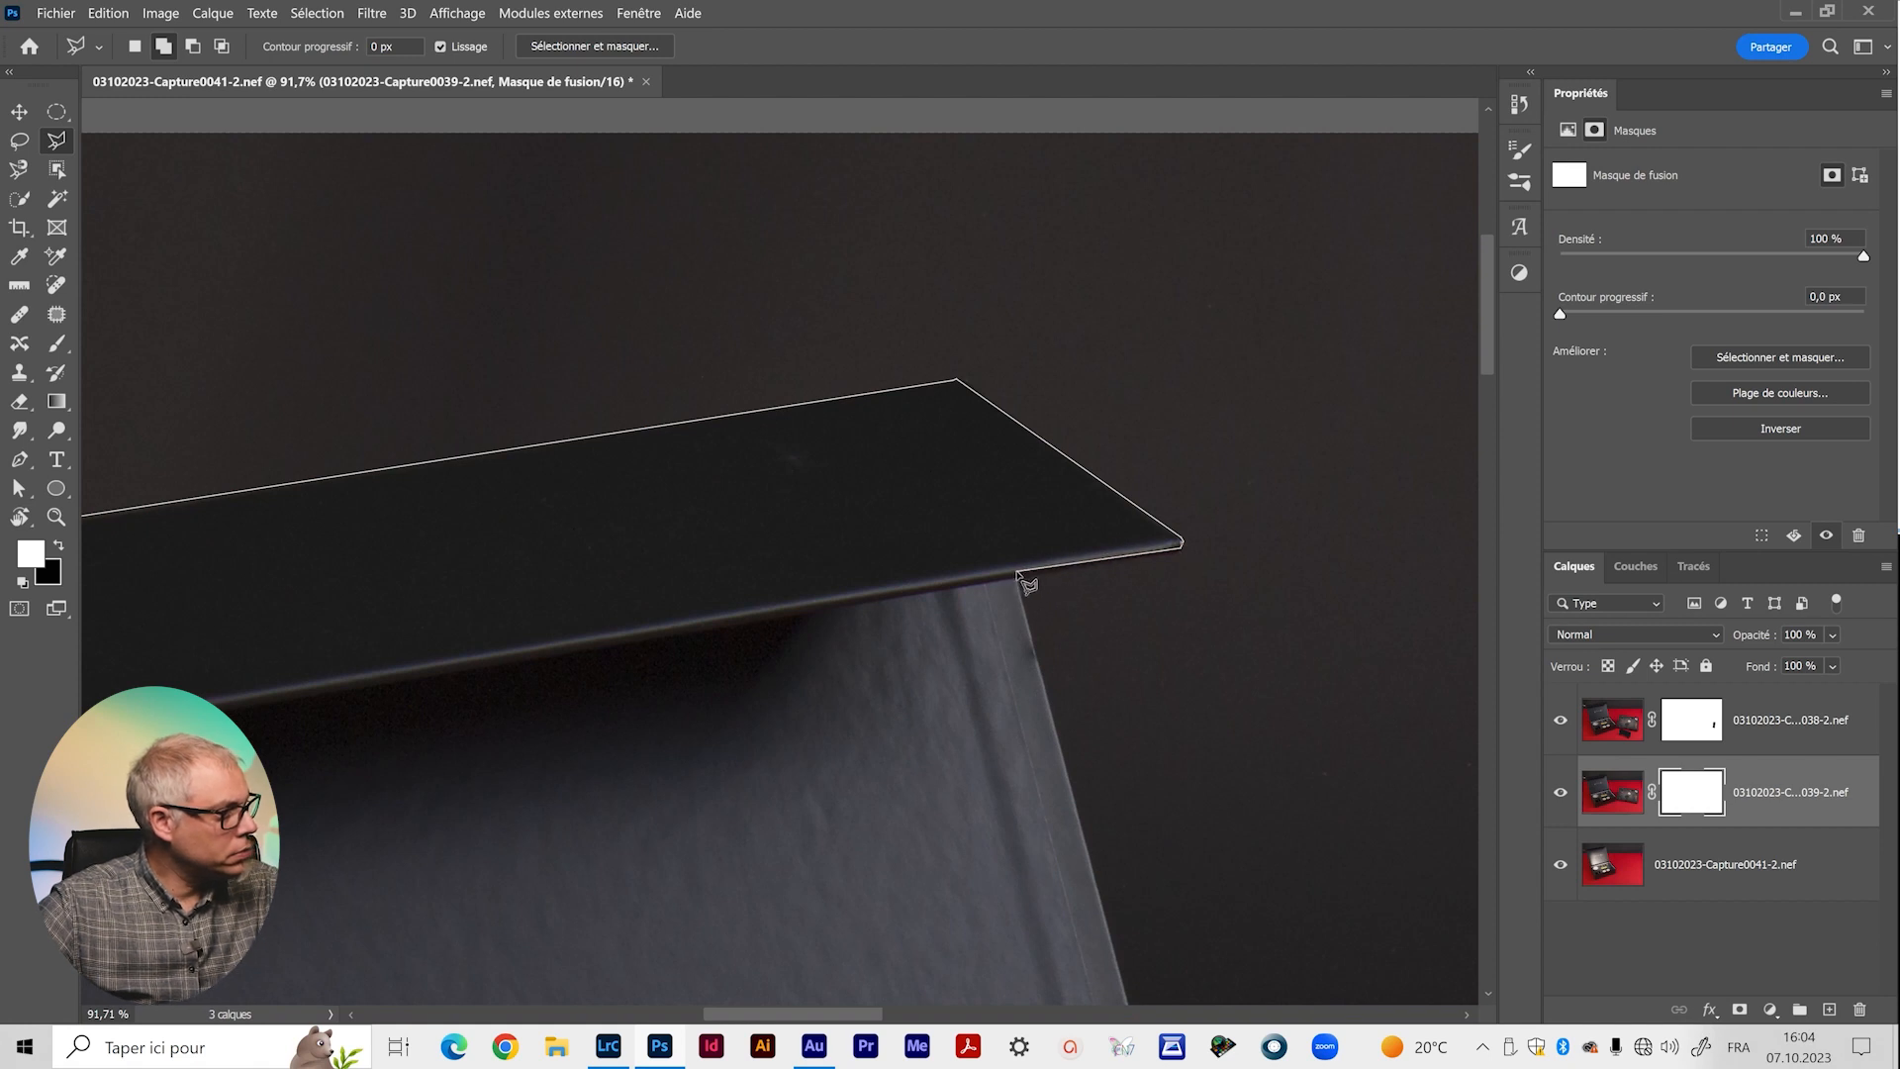
pyautogui.click(1014, 579)
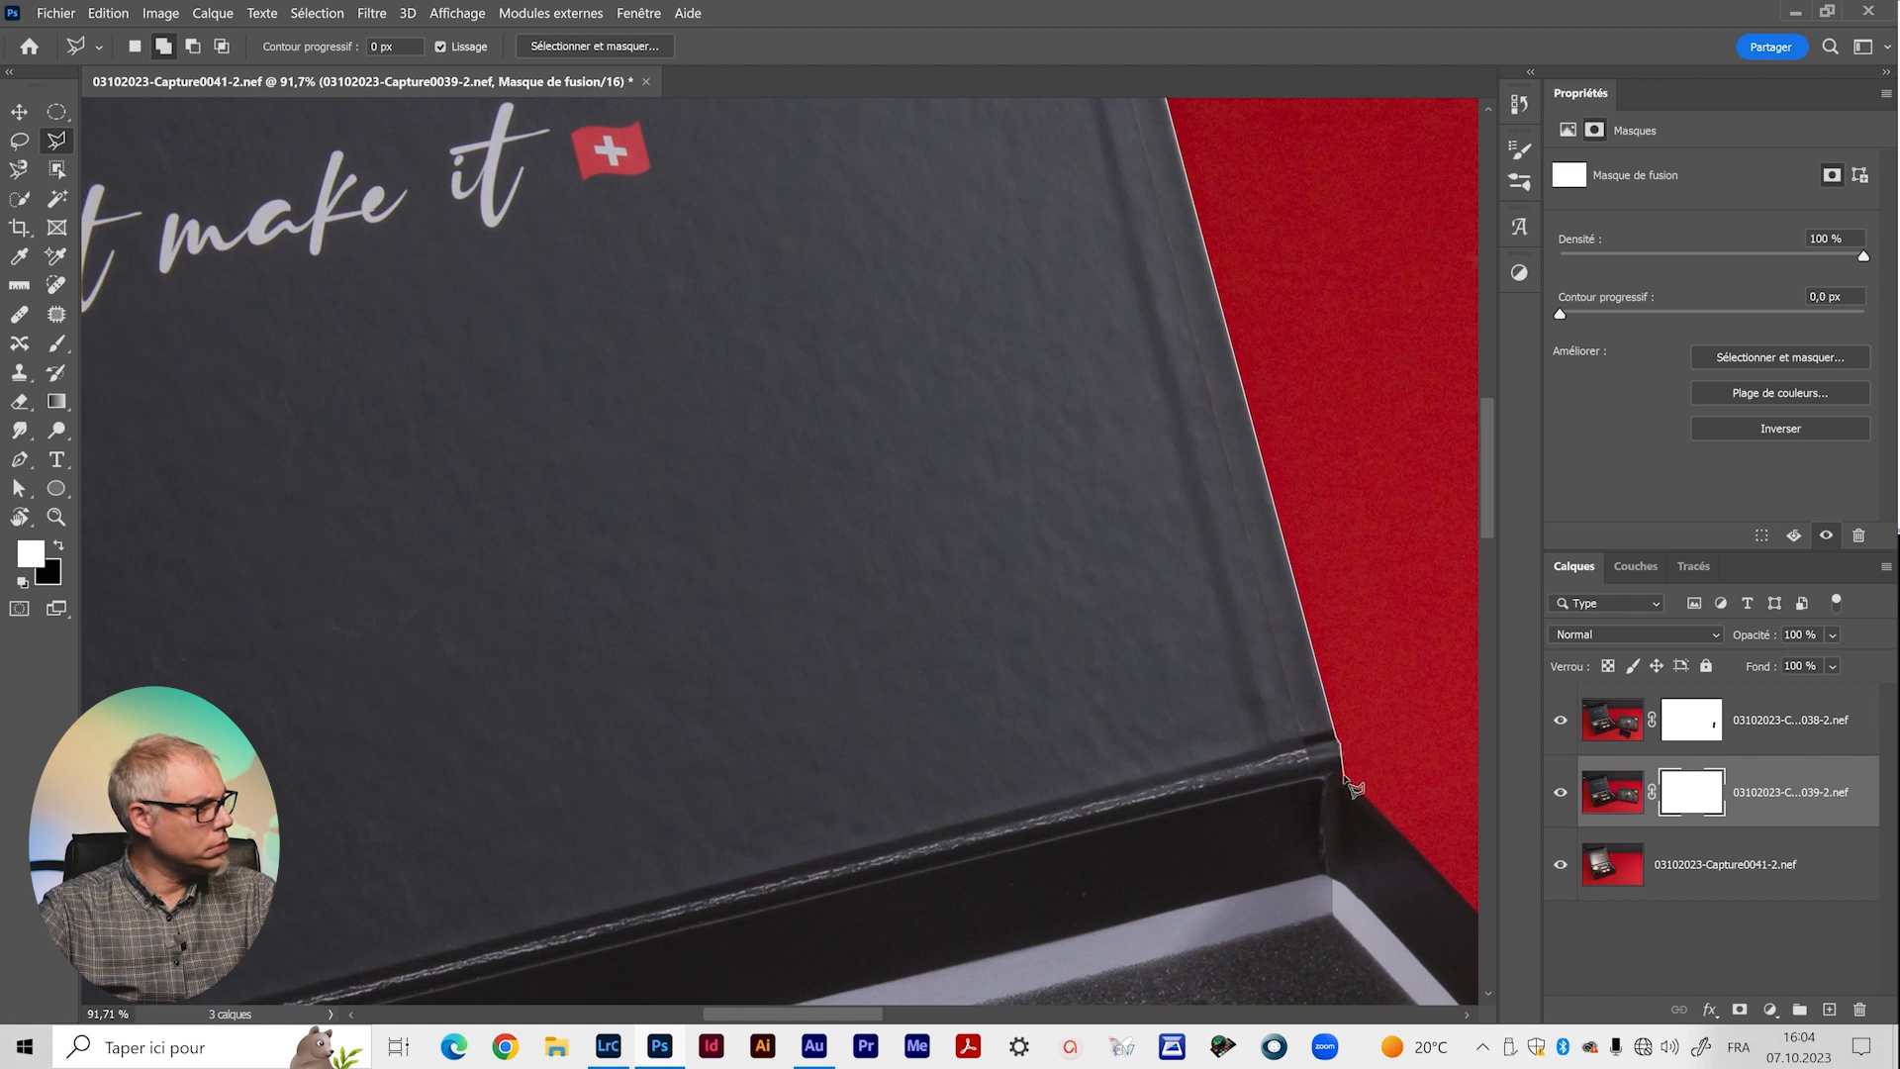
pyautogui.click(1343, 776)
# Complete the box outline along the base's right side and front lower edge, closing the selection at the starting corner.
pyautogui.moveTo(1383, 849); pyautogui.dragTo(436, 255)
pyautogui.click(1061, 904)
pyautogui.moveTo(1070, 911); pyautogui.dragTo(760, 388)
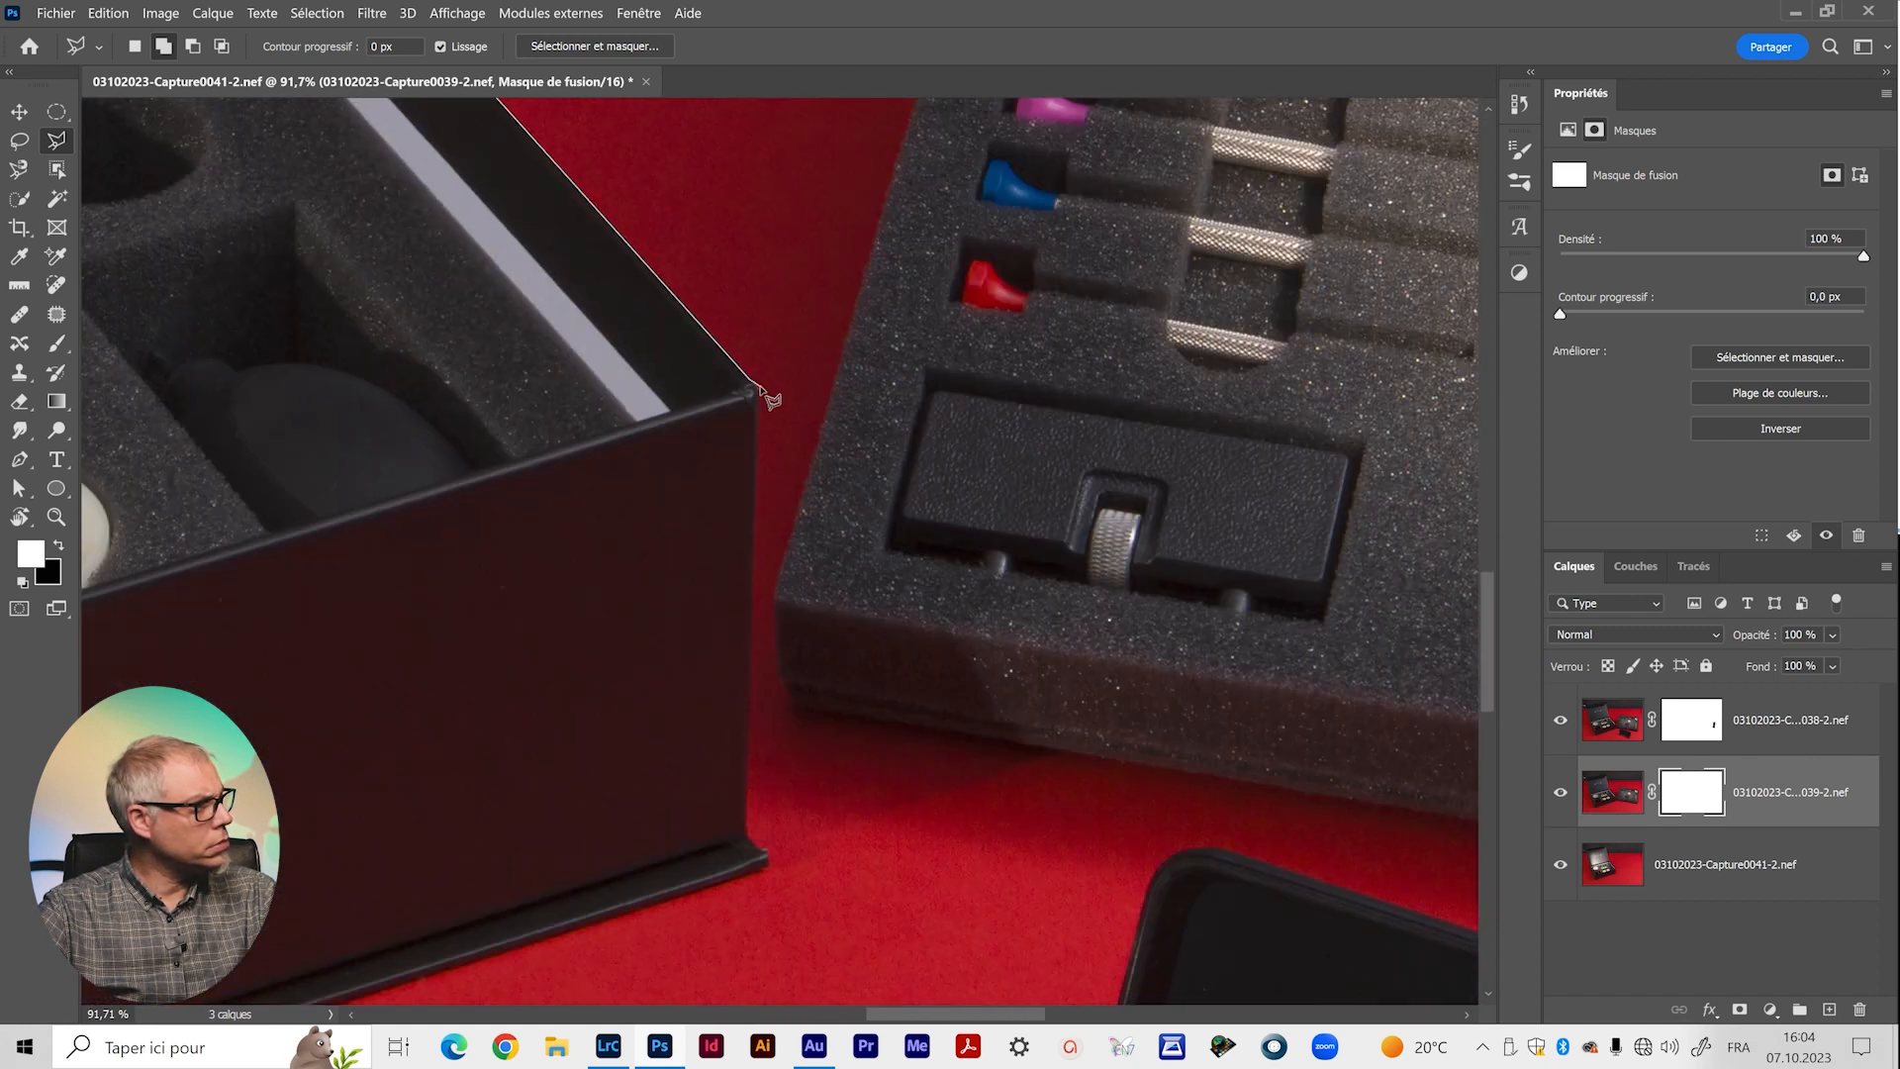
pyautogui.click(758, 388)
pyautogui.click(770, 857)
pyautogui.moveTo(607, 835)
pyautogui.mouseDown()
pyautogui.moveTo(1200, 513)
pyautogui.moveTo(1234, 356)
pyautogui.mouseUp()
pyautogui.moveTo(277, 752); pyautogui.dragTo(1216, 593)
pyautogui.doubleClick(742, 687)
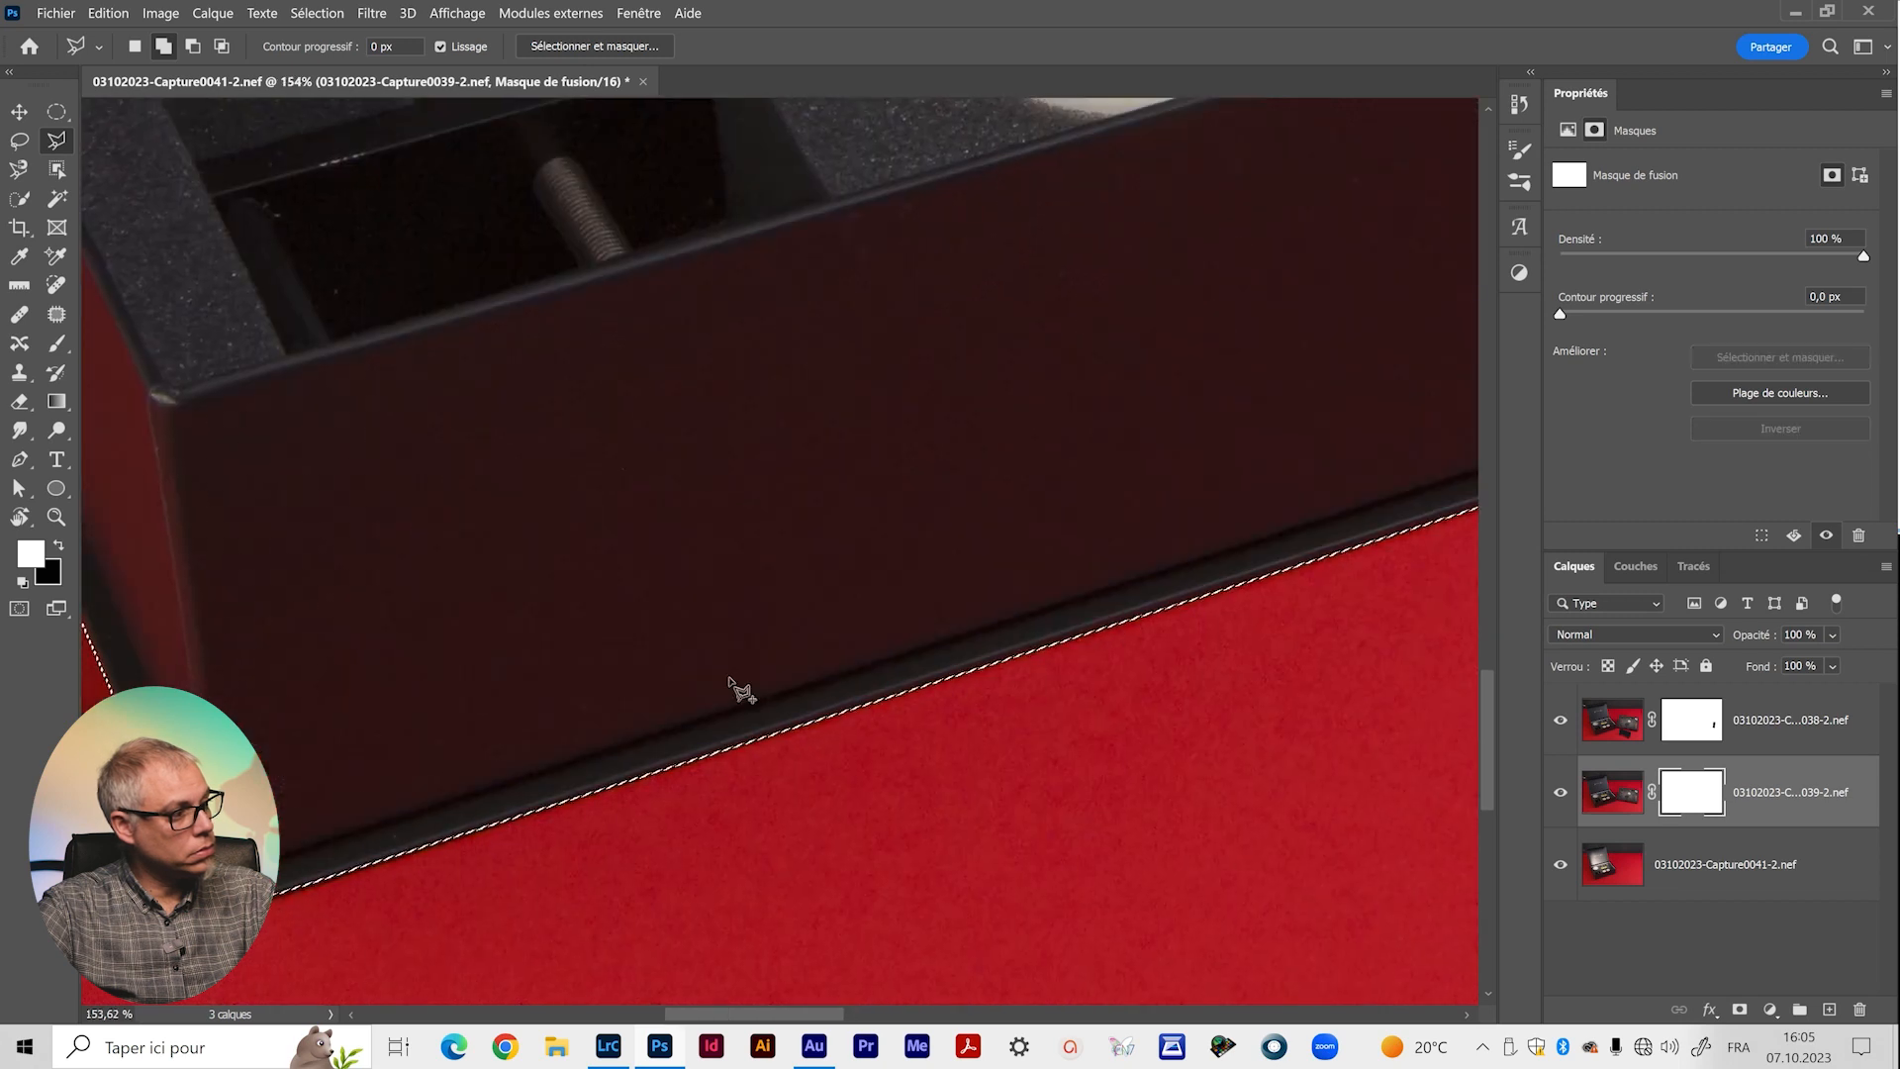
# Fill the box selection with black on the Capture0039-2 mask and on the Capture0038-2 mask.
pyautogui.hotkey('ctrl', '0')
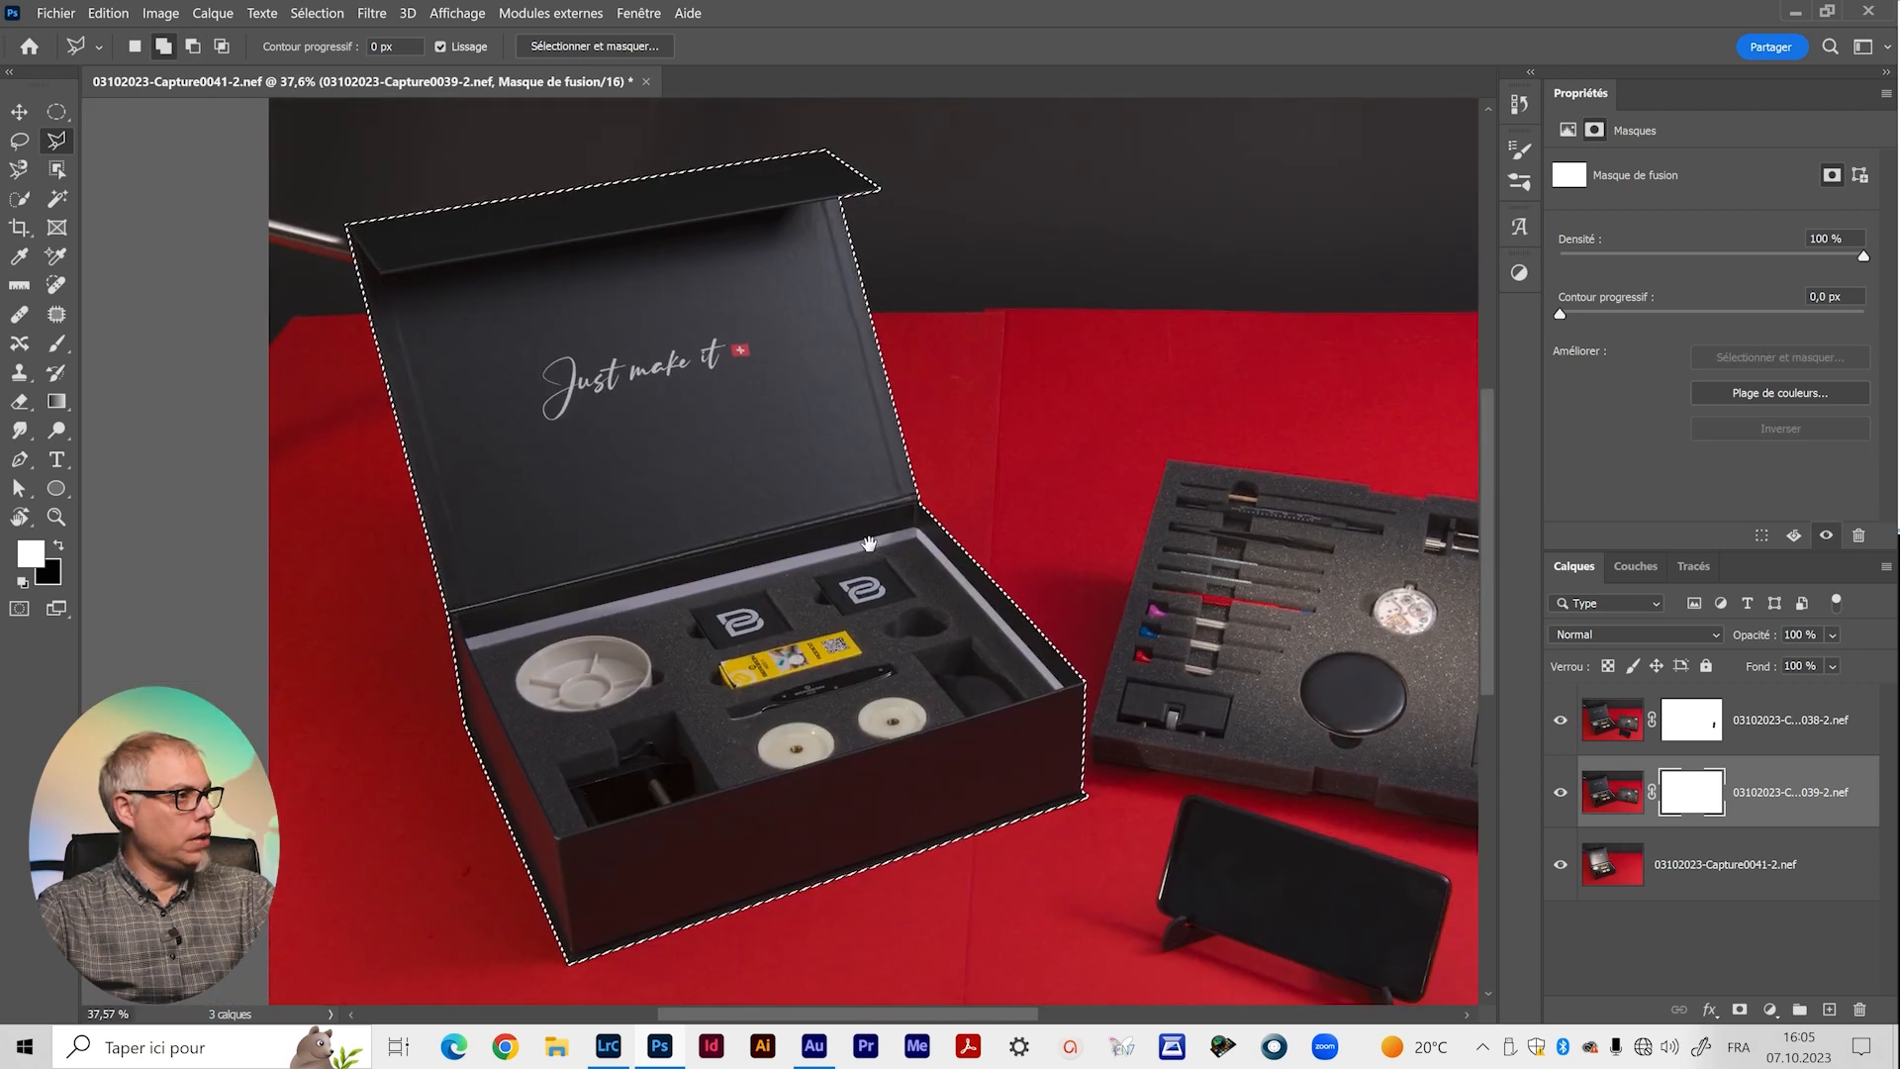
pyautogui.moveTo(883, 559); pyautogui.dragTo(831, 540)
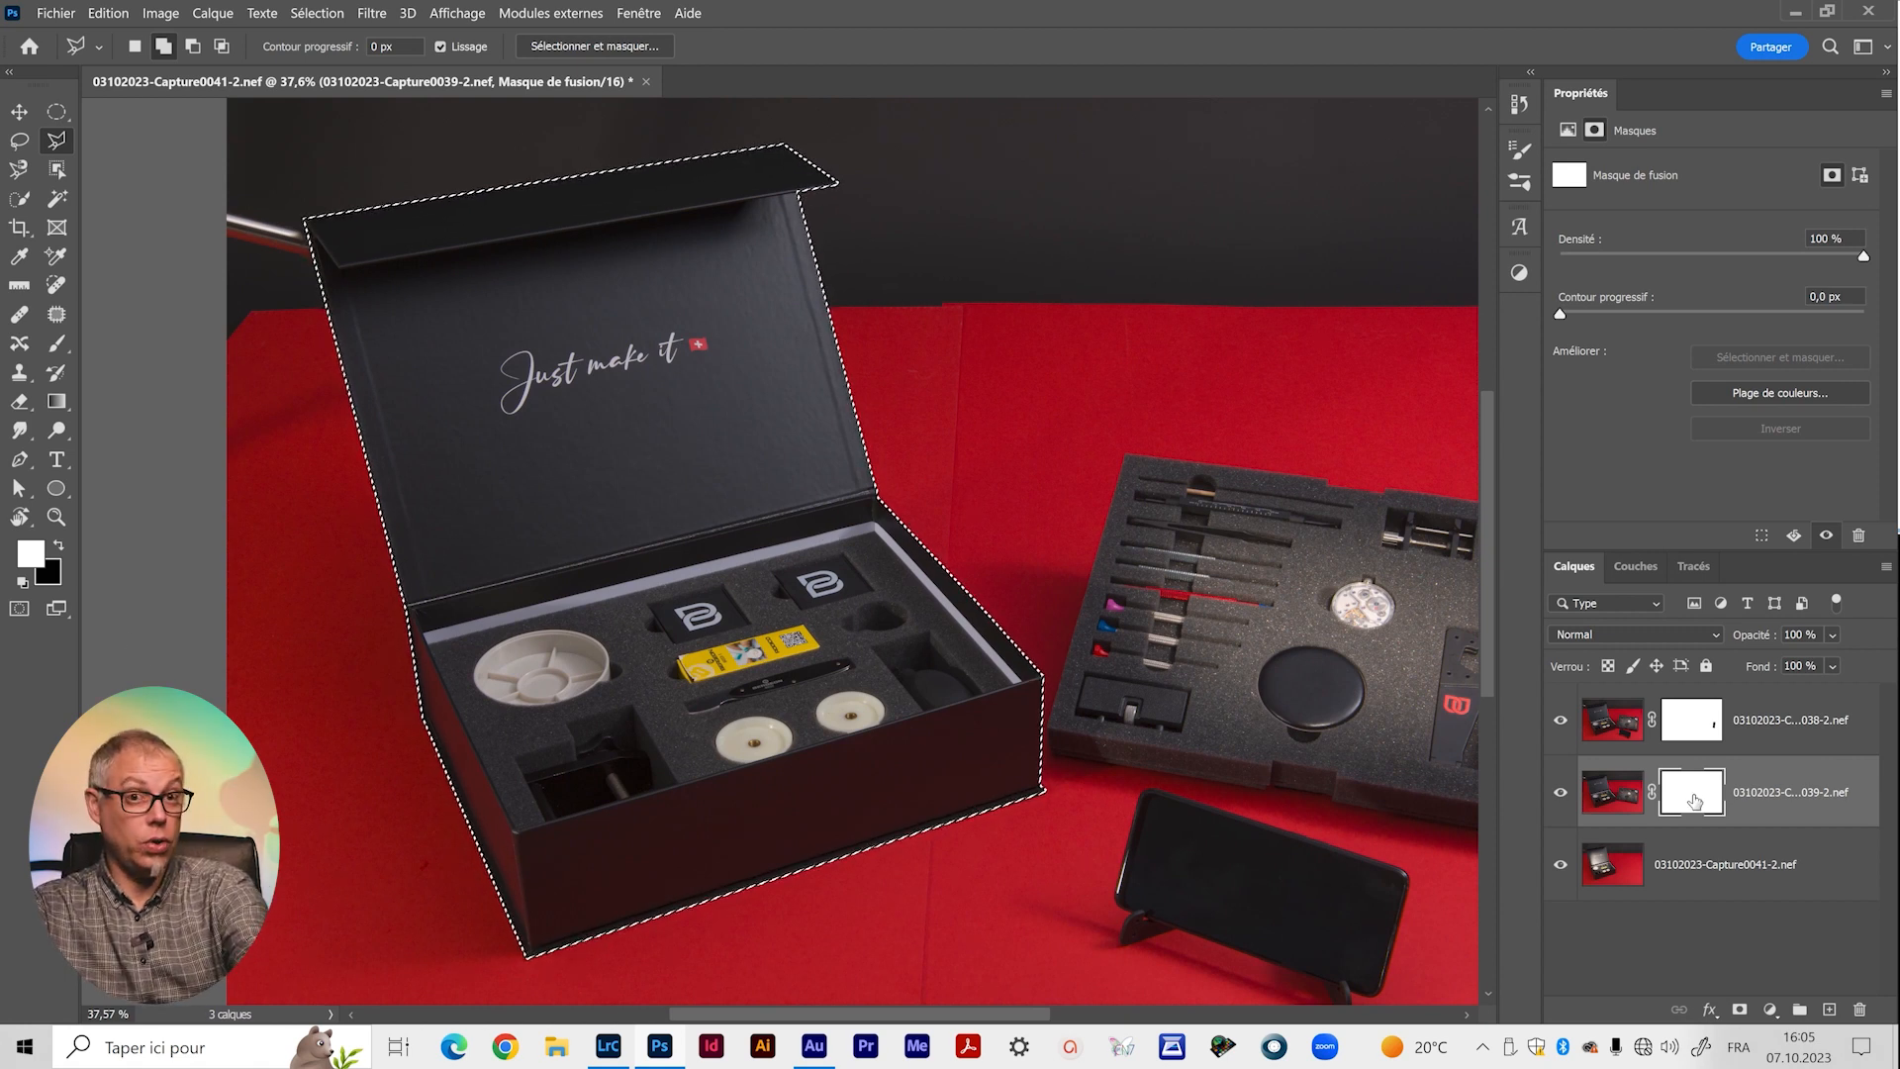
pyautogui.press('Delete')
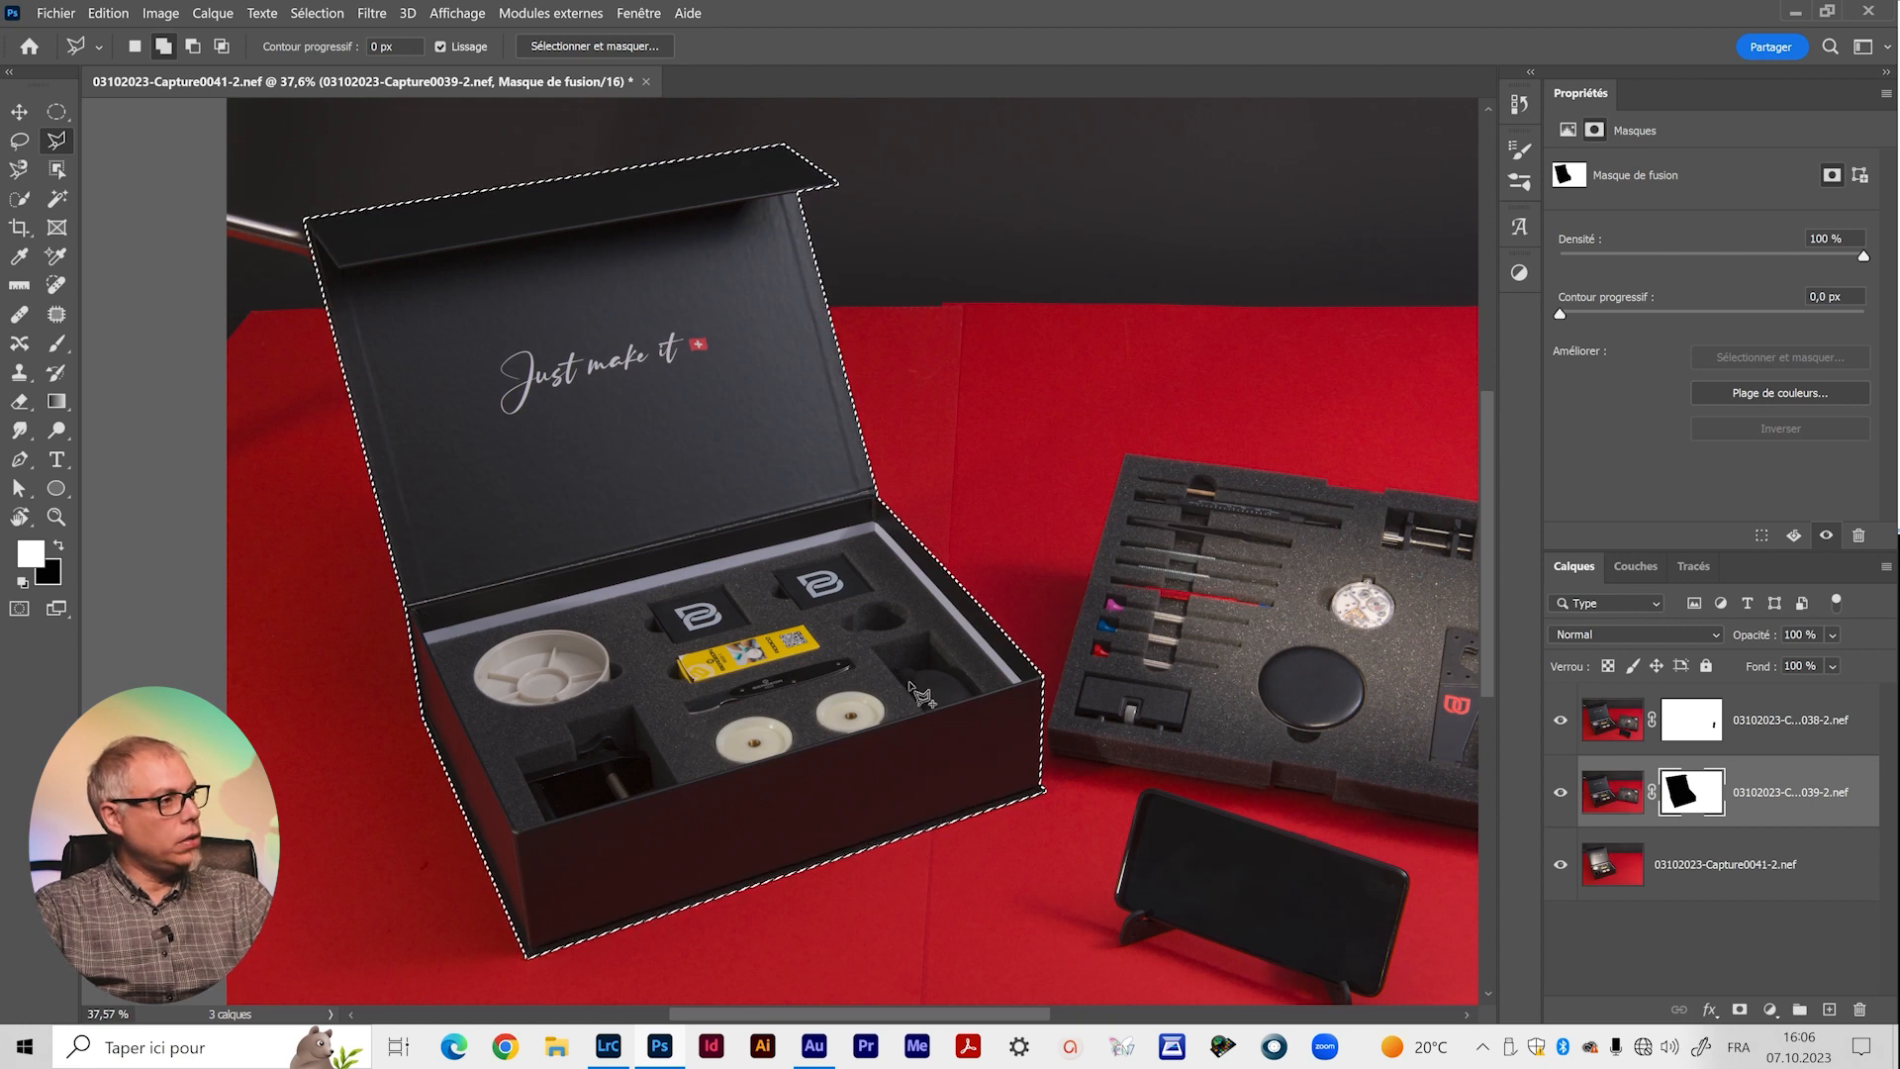
pyautogui.click(1677, 728)
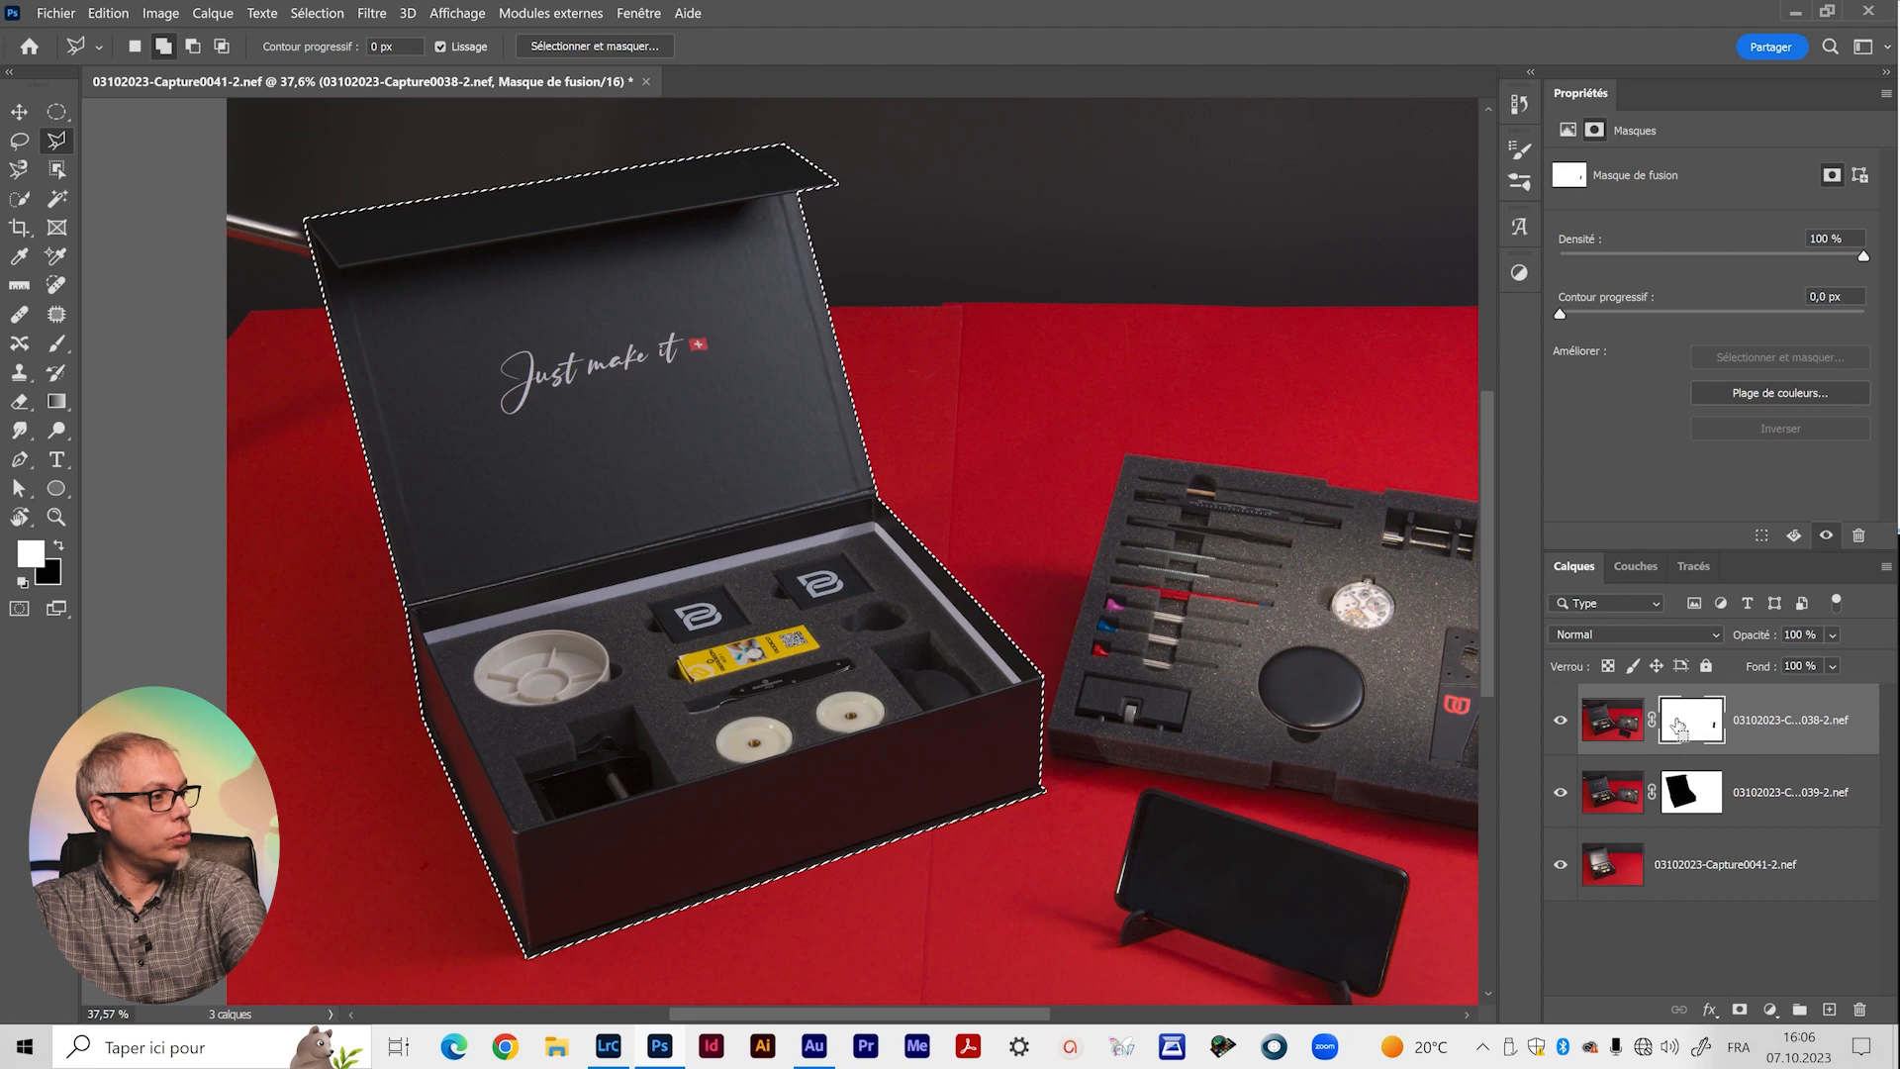
pyautogui.press('Delete')
pyautogui.scroll(2, 1192, 857)
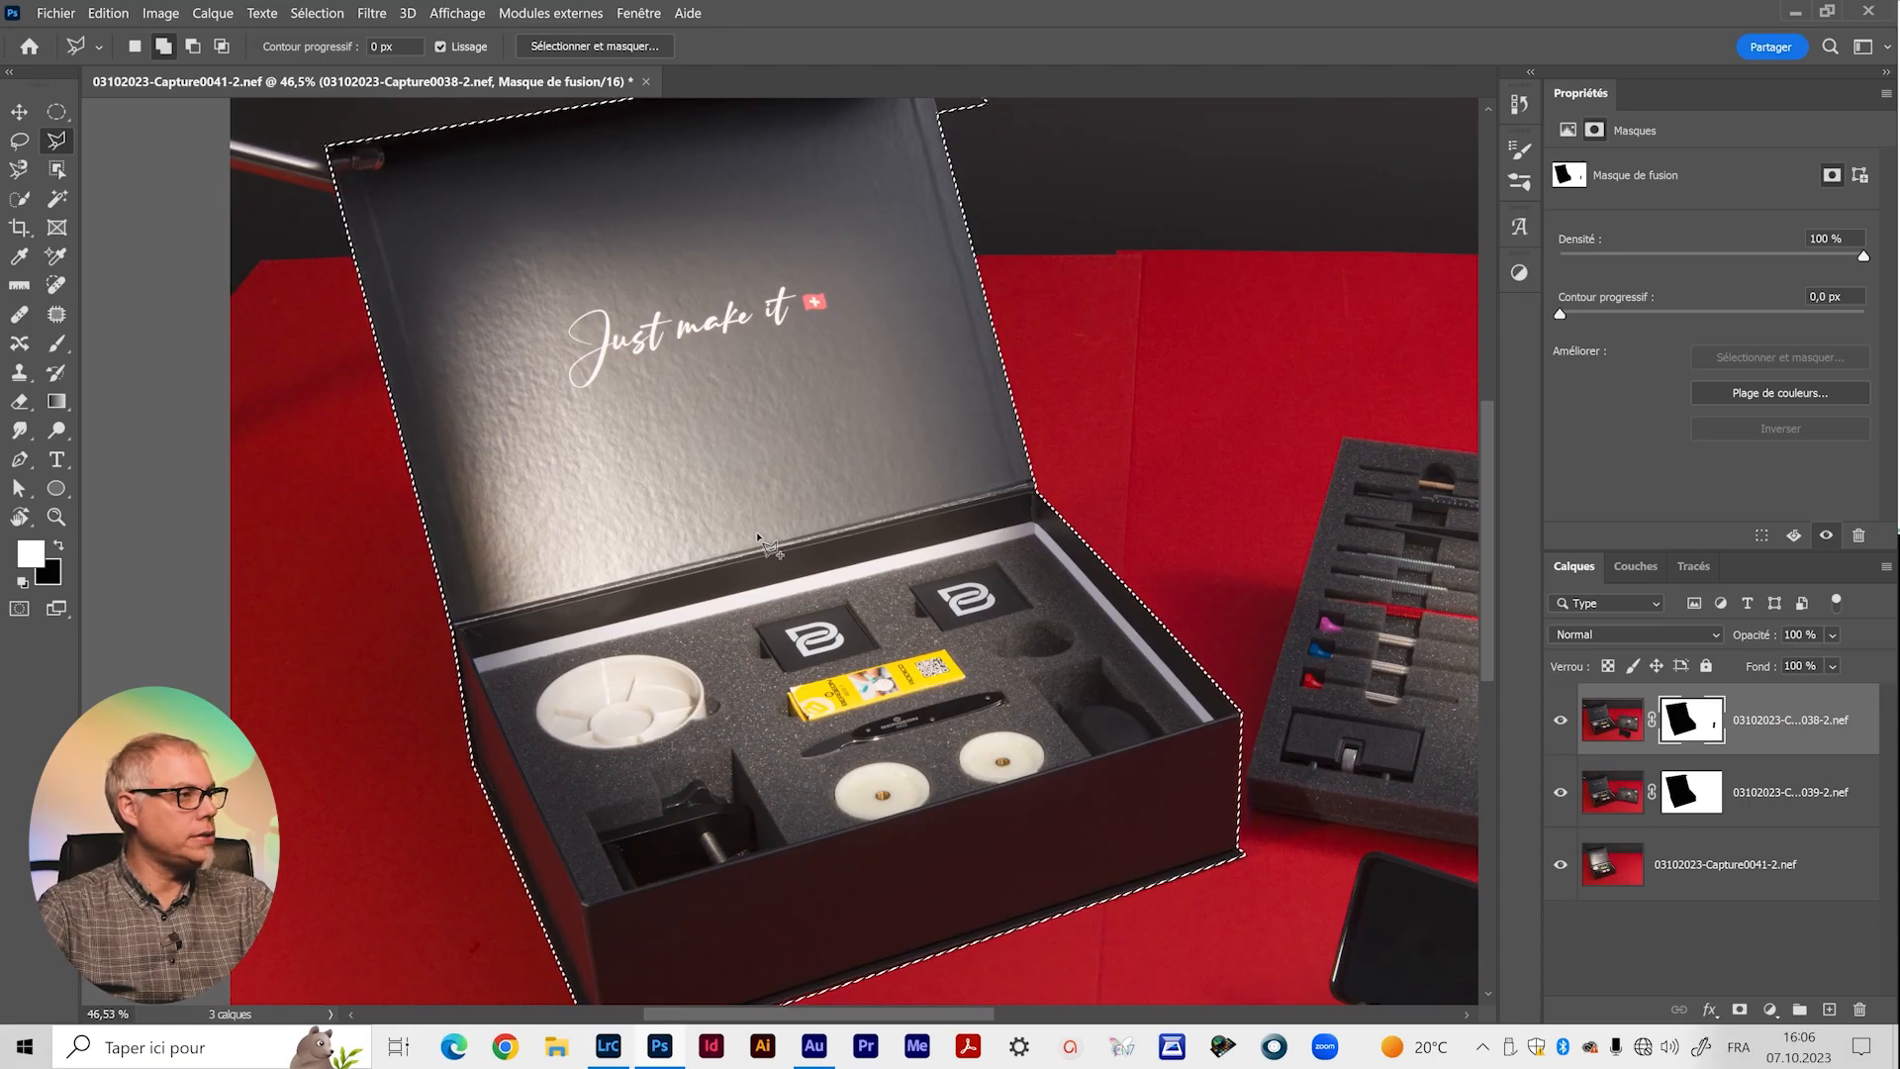
pyautogui.scroll(5, 792, 416)
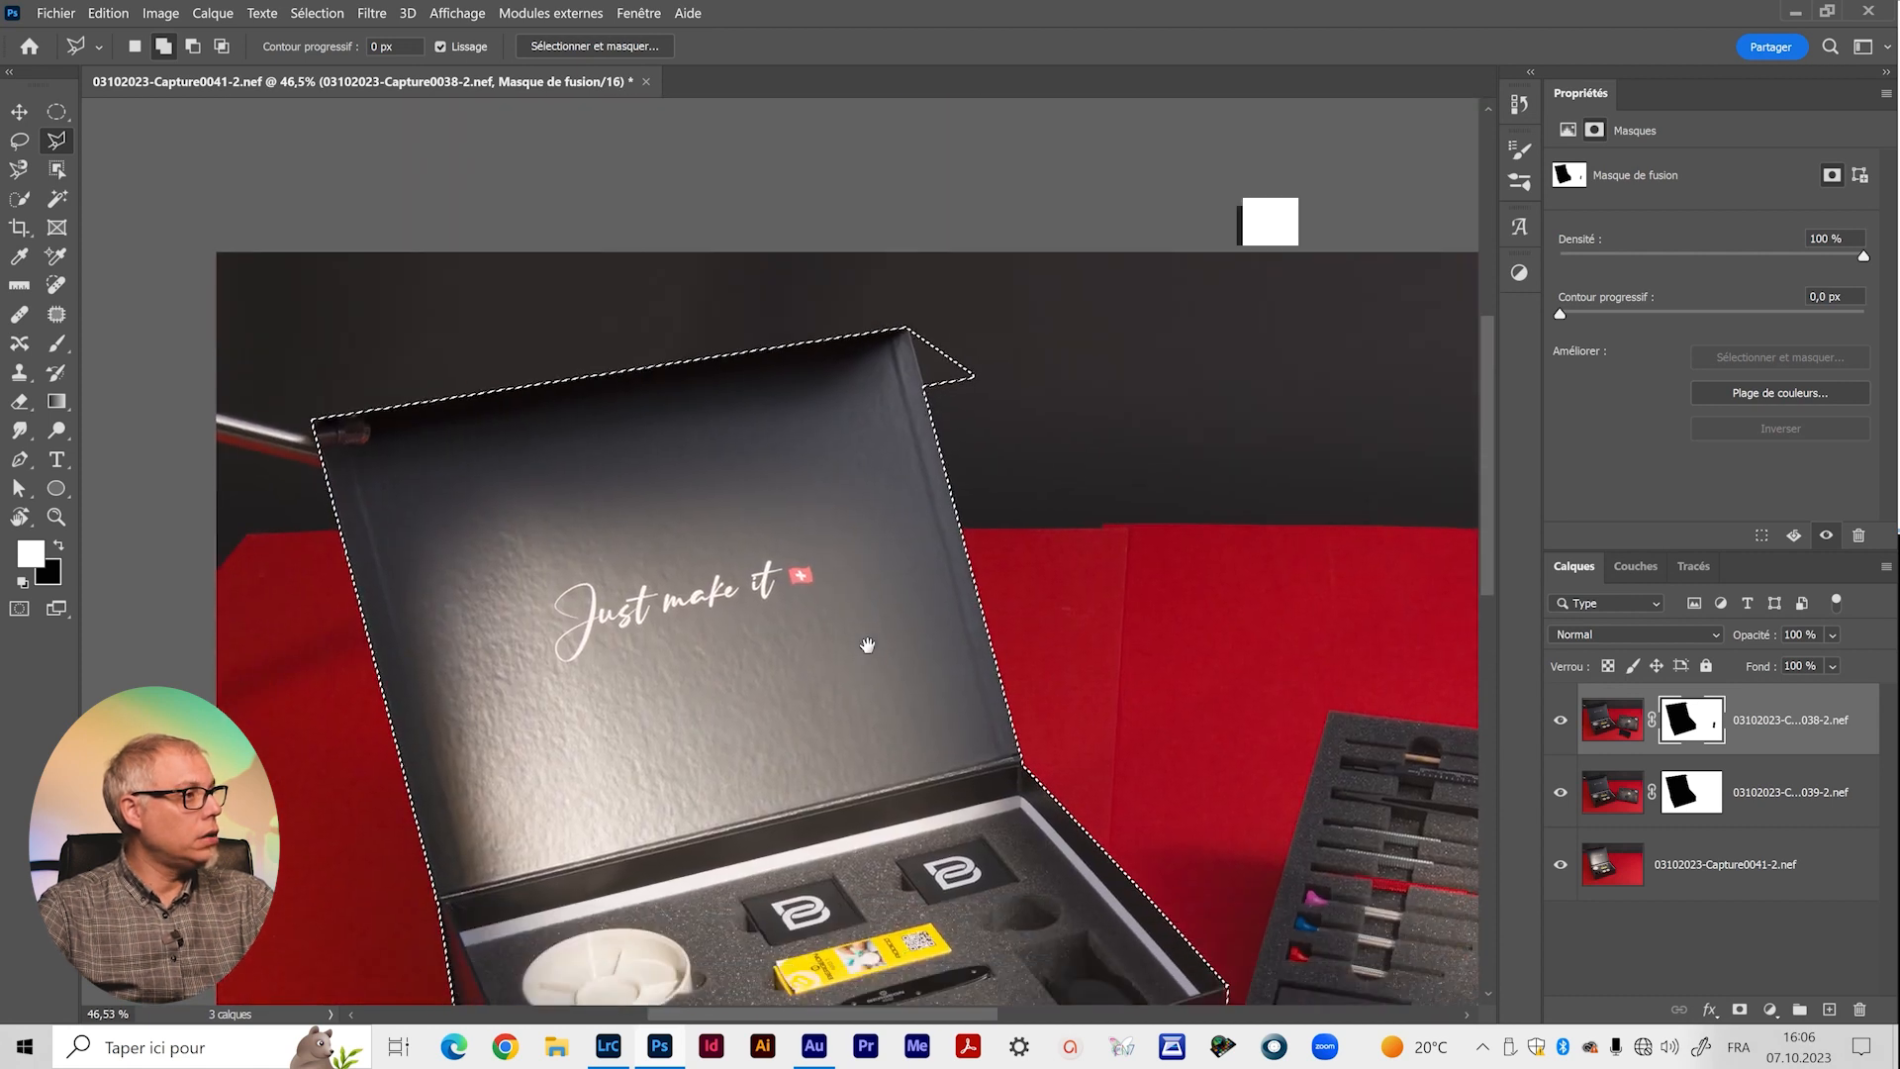
pyautogui.scroll(5, 635, 421)
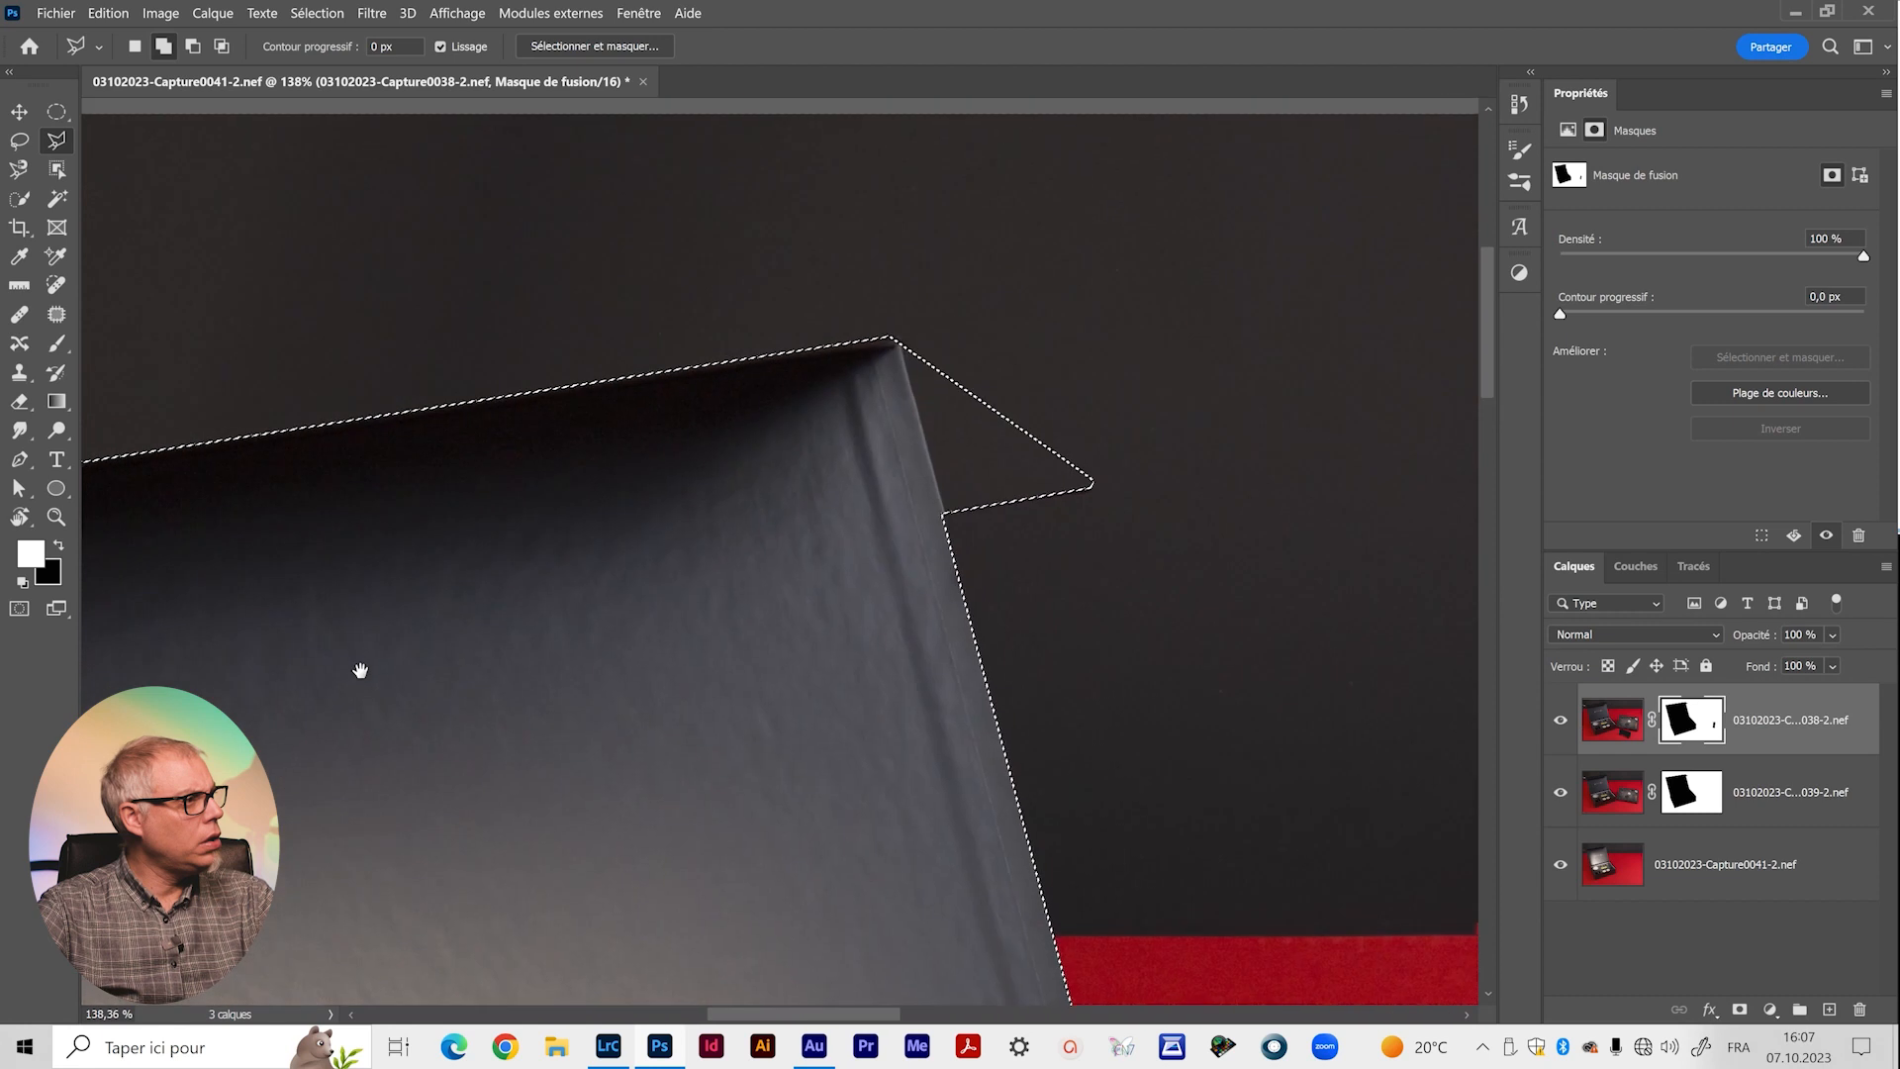
# Hide the Capture0038-2 and Capture0039-2 layers, clear the box selection and make the Capture0039-2 mask active.
pyautogui.moveTo(1561, 719); pyautogui.dragTo(1561, 791)
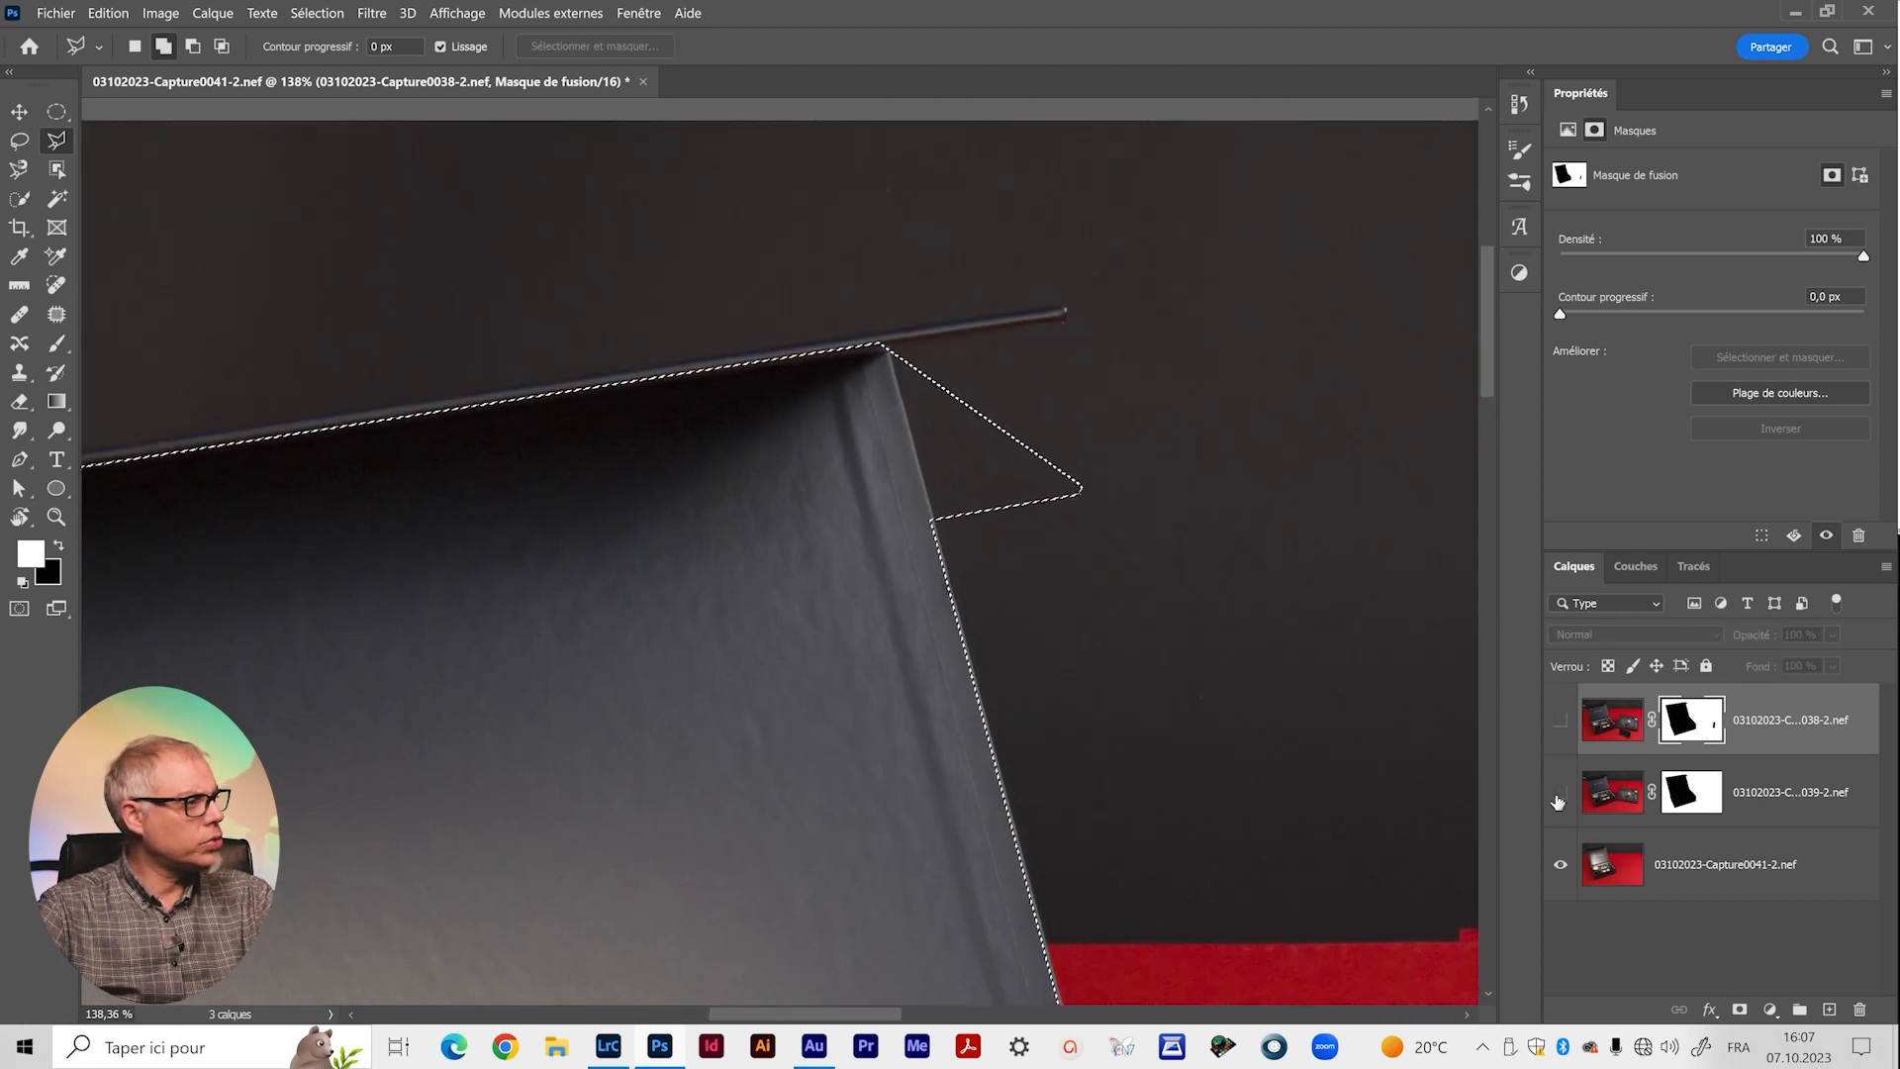
pyautogui.keyDown('ctrl'); pyautogui.click(1607, 819); pyautogui.keyUp('ctrl')
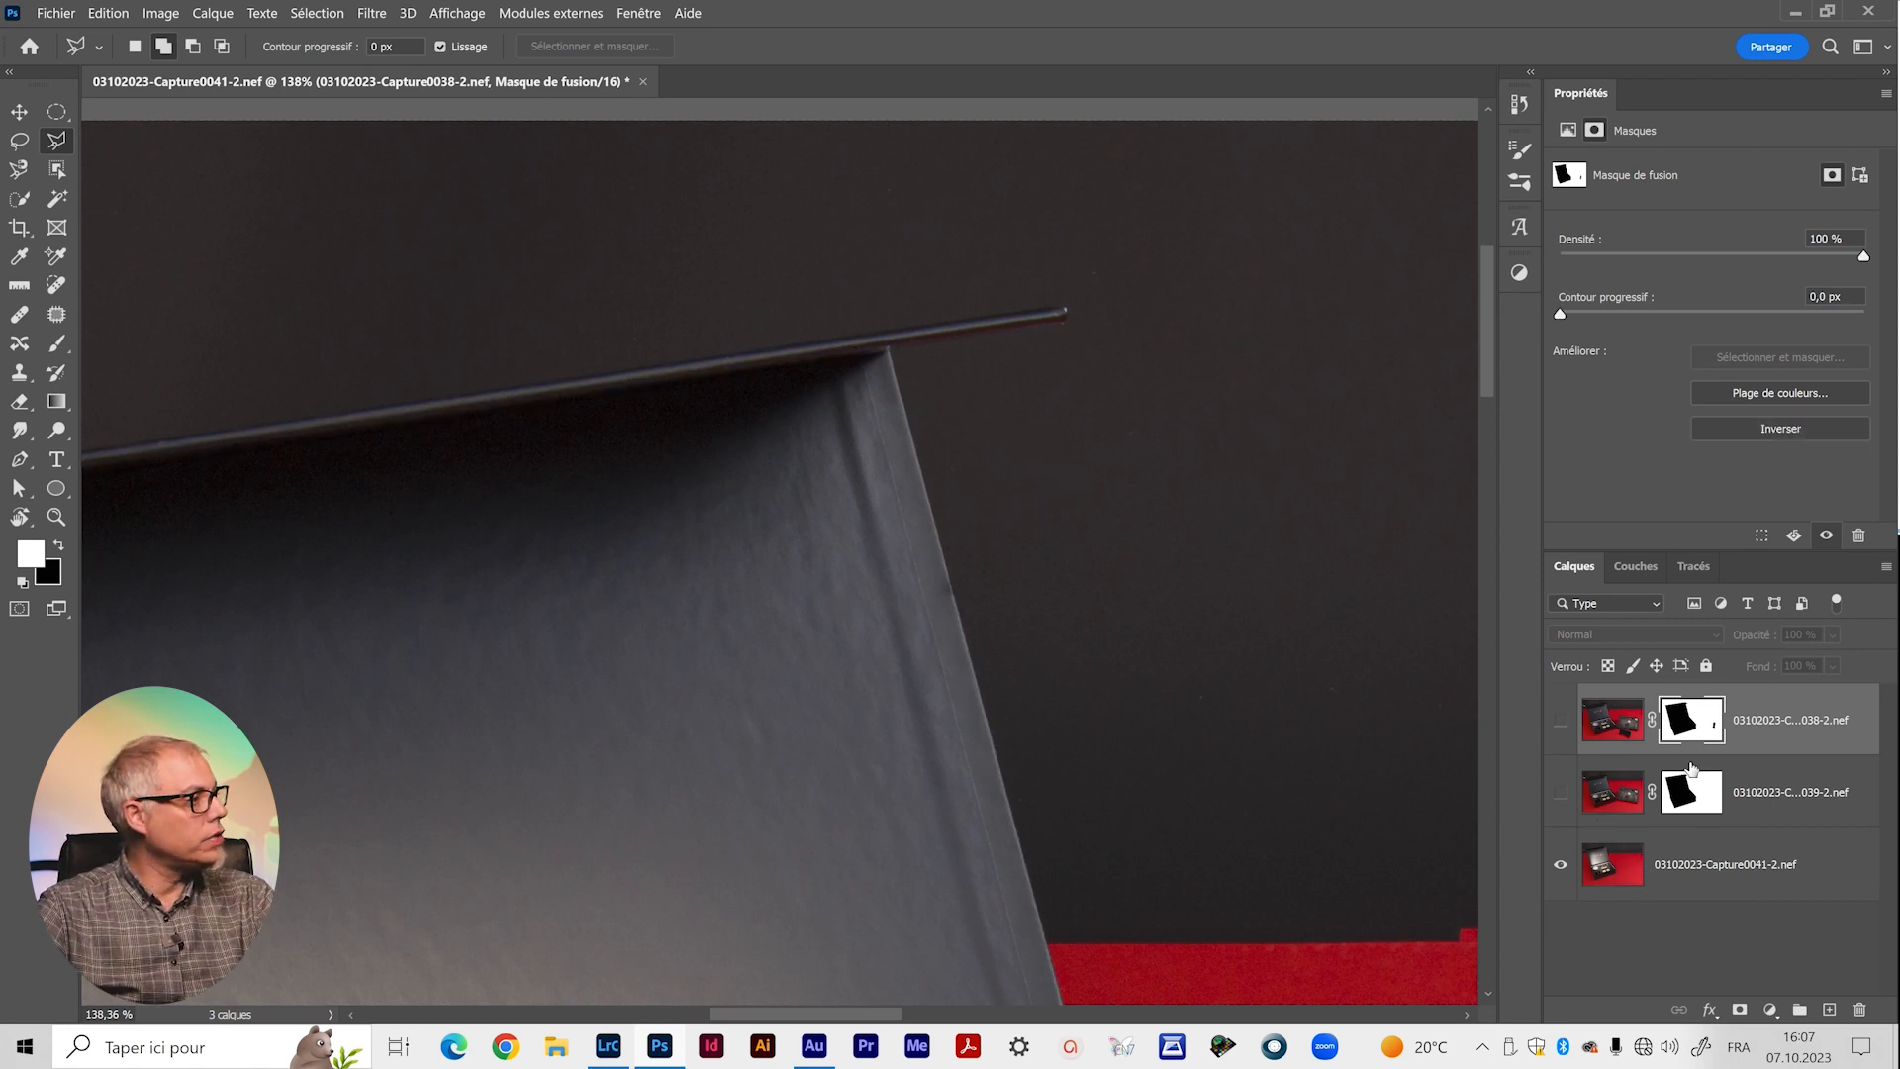
pyautogui.click(1693, 797)
# Outline the lid's thin upper flap with the Polygonal Lasso, from its pointed right tip to the lid's upper-left corner and back.
pyautogui.moveTo(785, 416); pyautogui.dragTo(895, 641)
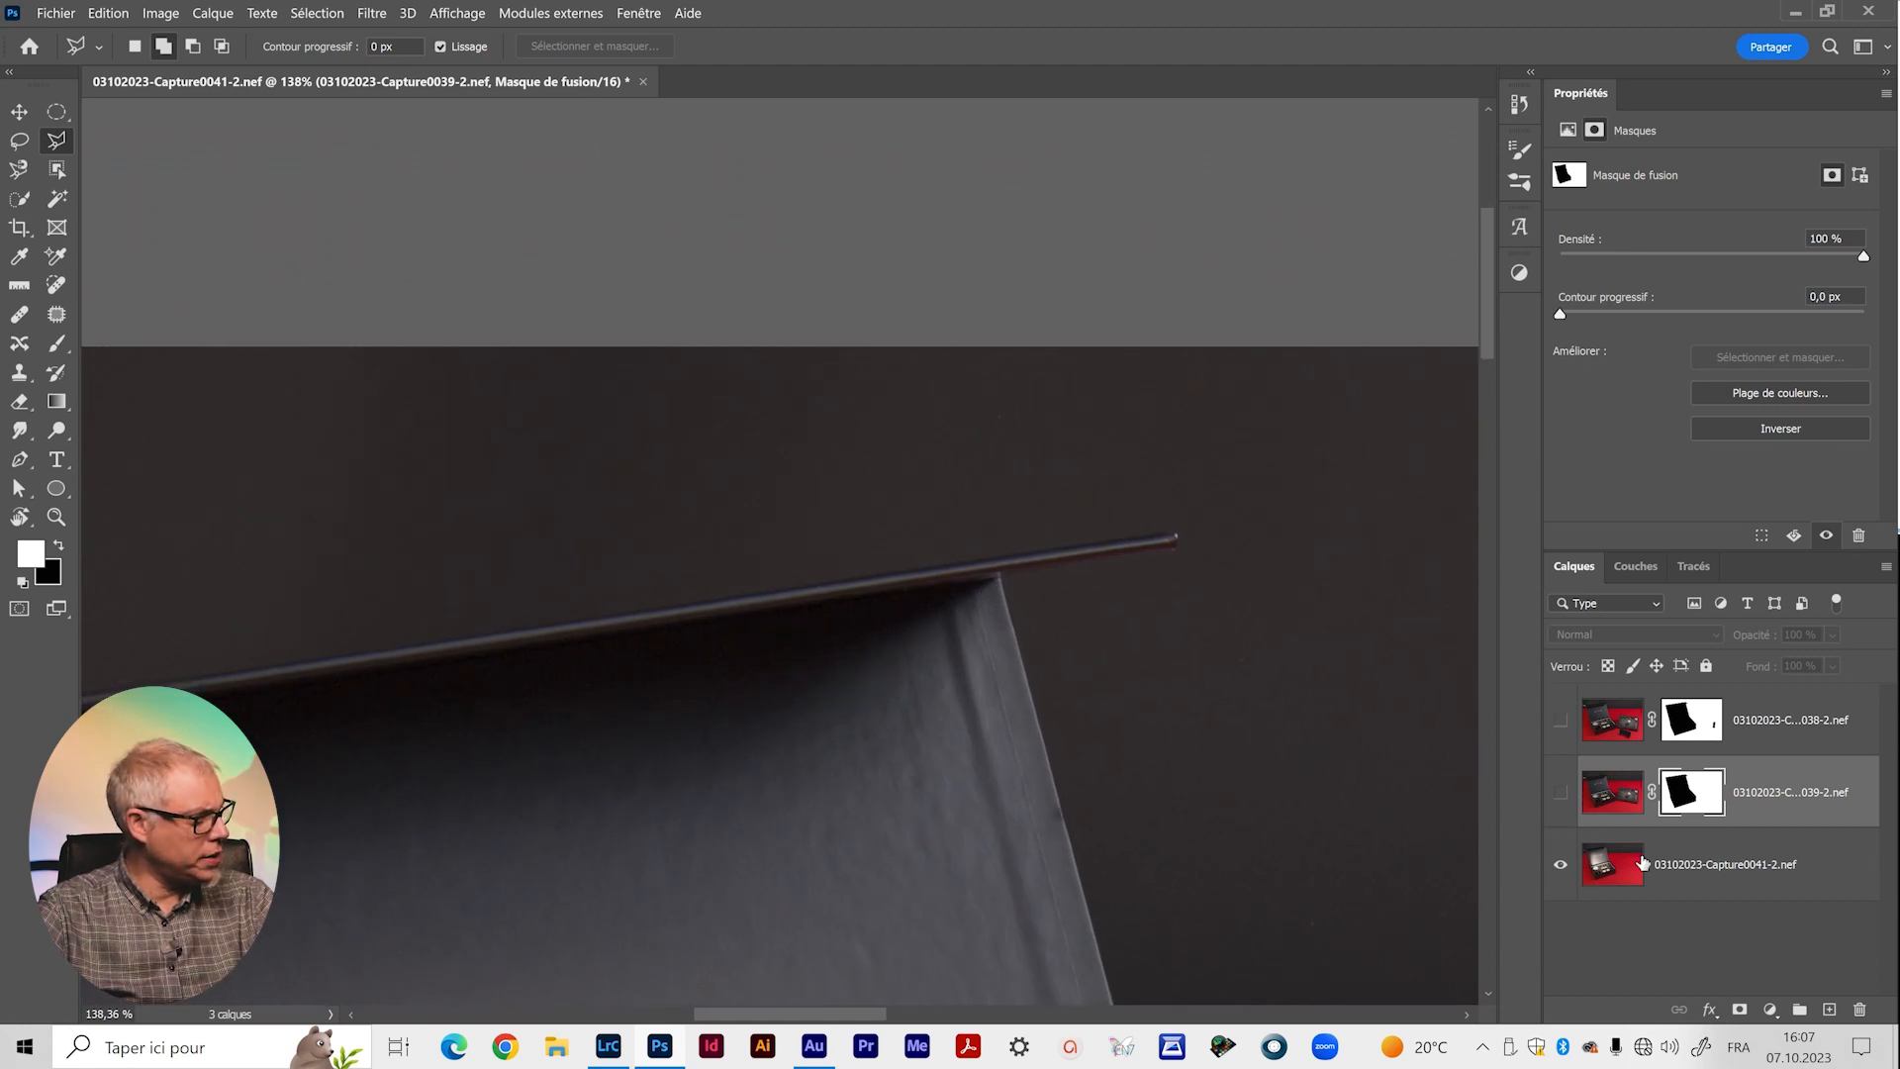
pyautogui.click(1000, 576)
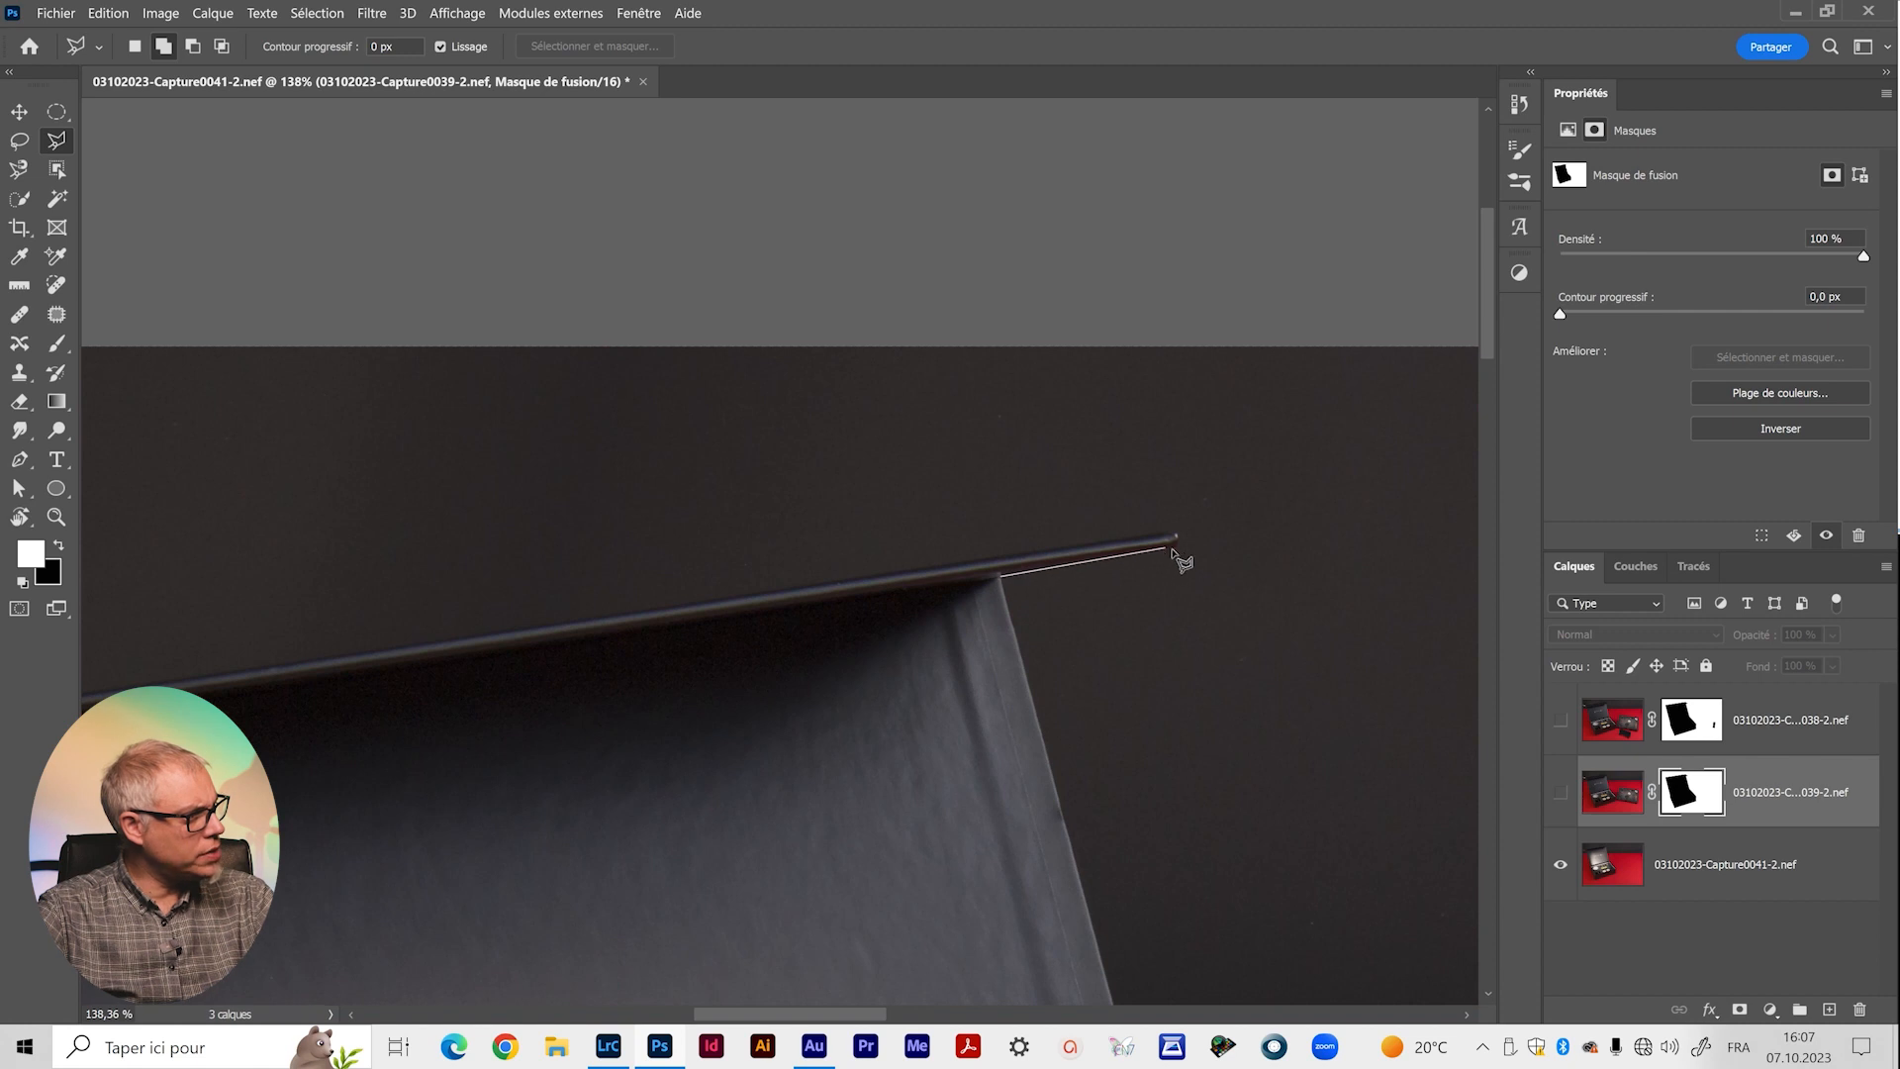
pyautogui.click(1160, 537)
pyautogui.moveTo(556, 680)
pyautogui.mouseDown()
pyautogui.moveTo(1136, 679)
pyautogui.moveTo(1727, 590)
pyautogui.mouseUp()
pyautogui.click(485, 721)
pyautogui.click(388, 744)
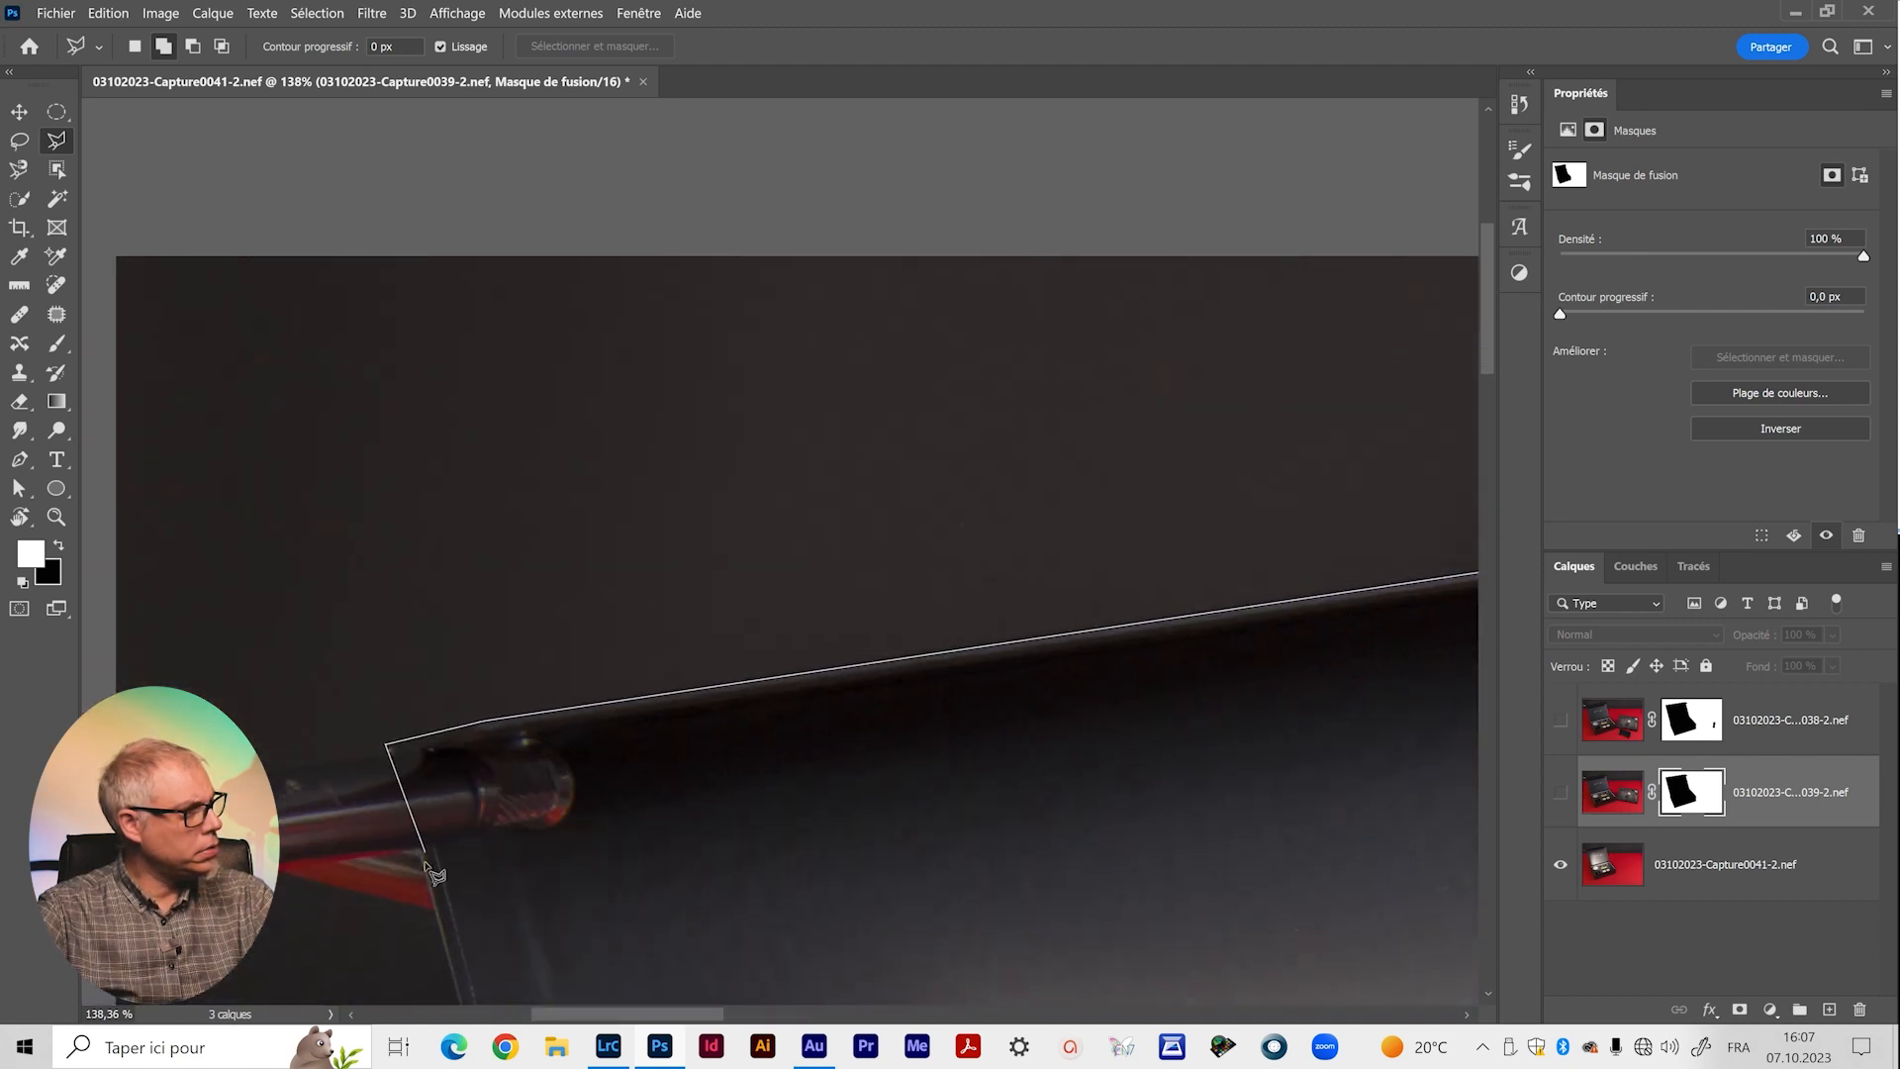
pyautogui.click(424, 870)
pyautogui.click(1288, 561)
# Show the Capture0039-2 and Capture0038-2 layers again and fill the flap selection with black on both masks.
pyautogui.click(1559, 794)
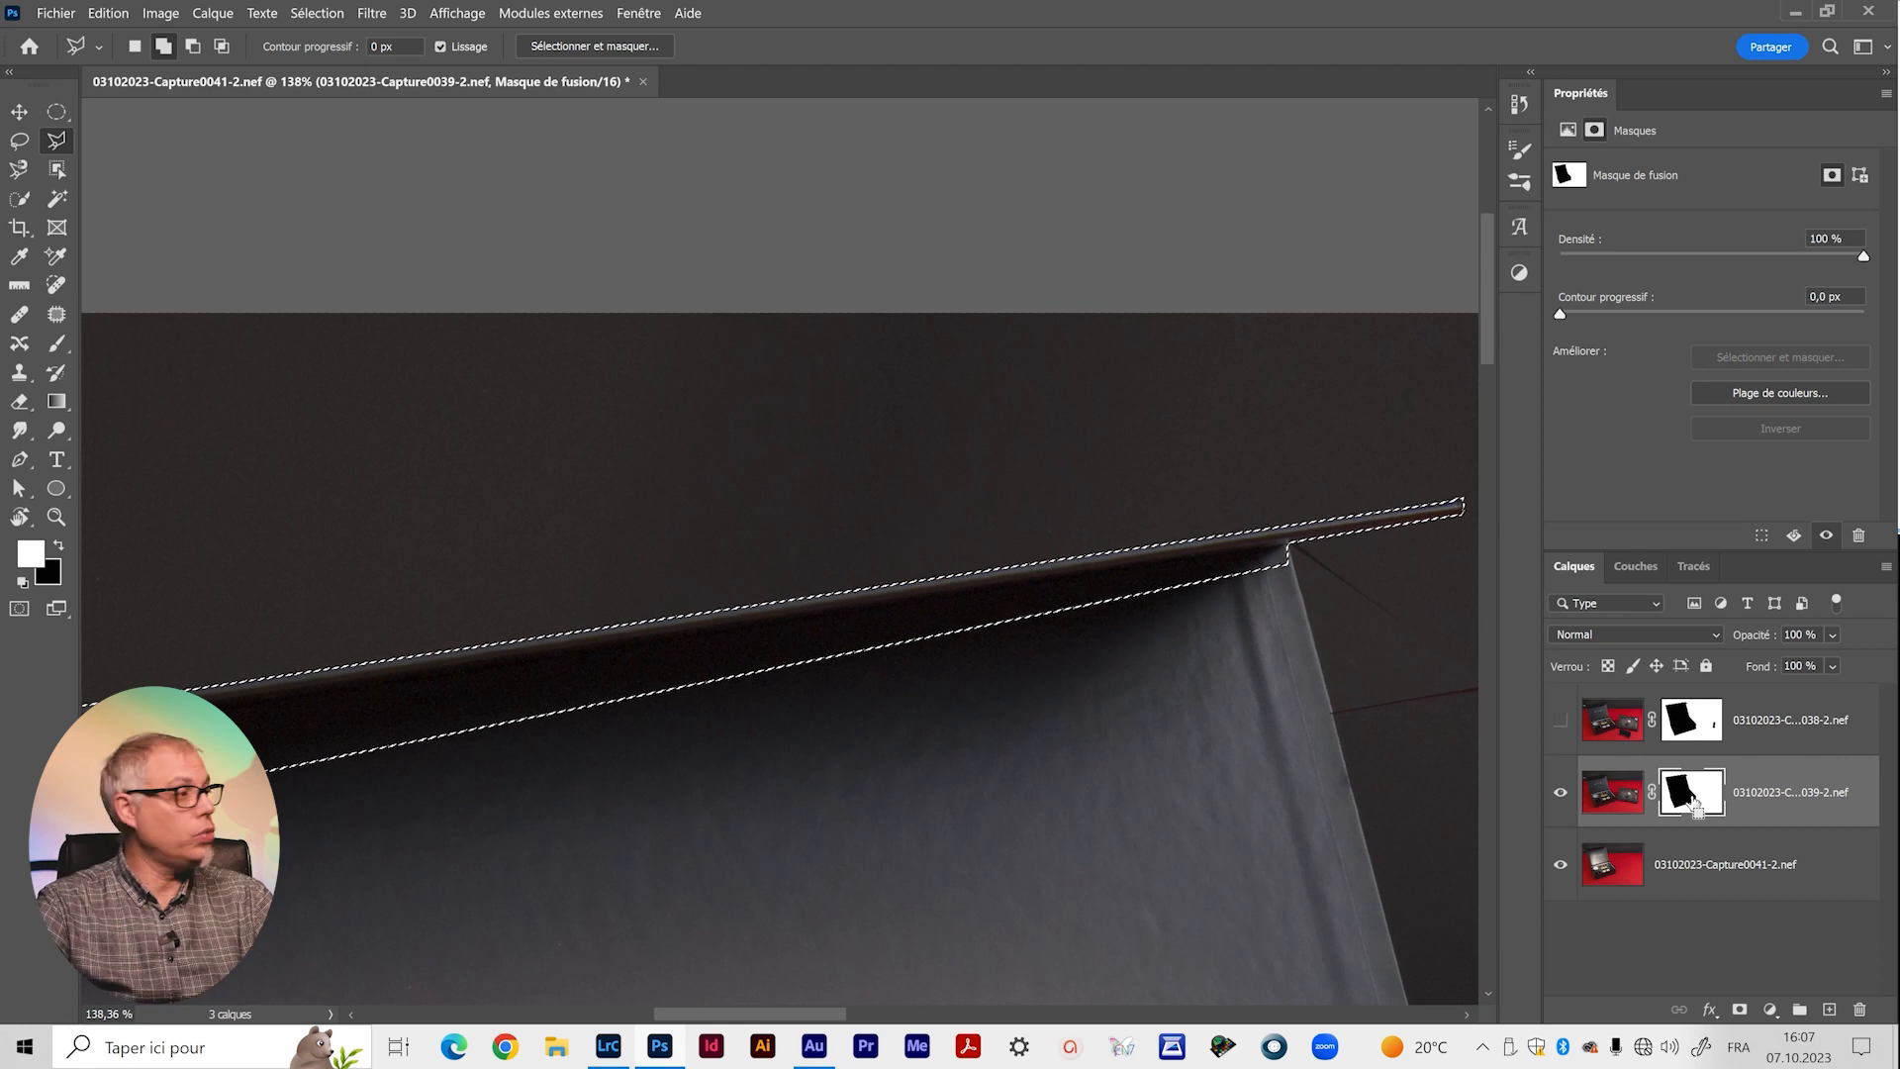
pyautogui.moveTo(793, 713); pyautogui.dragTo(1629, 505)
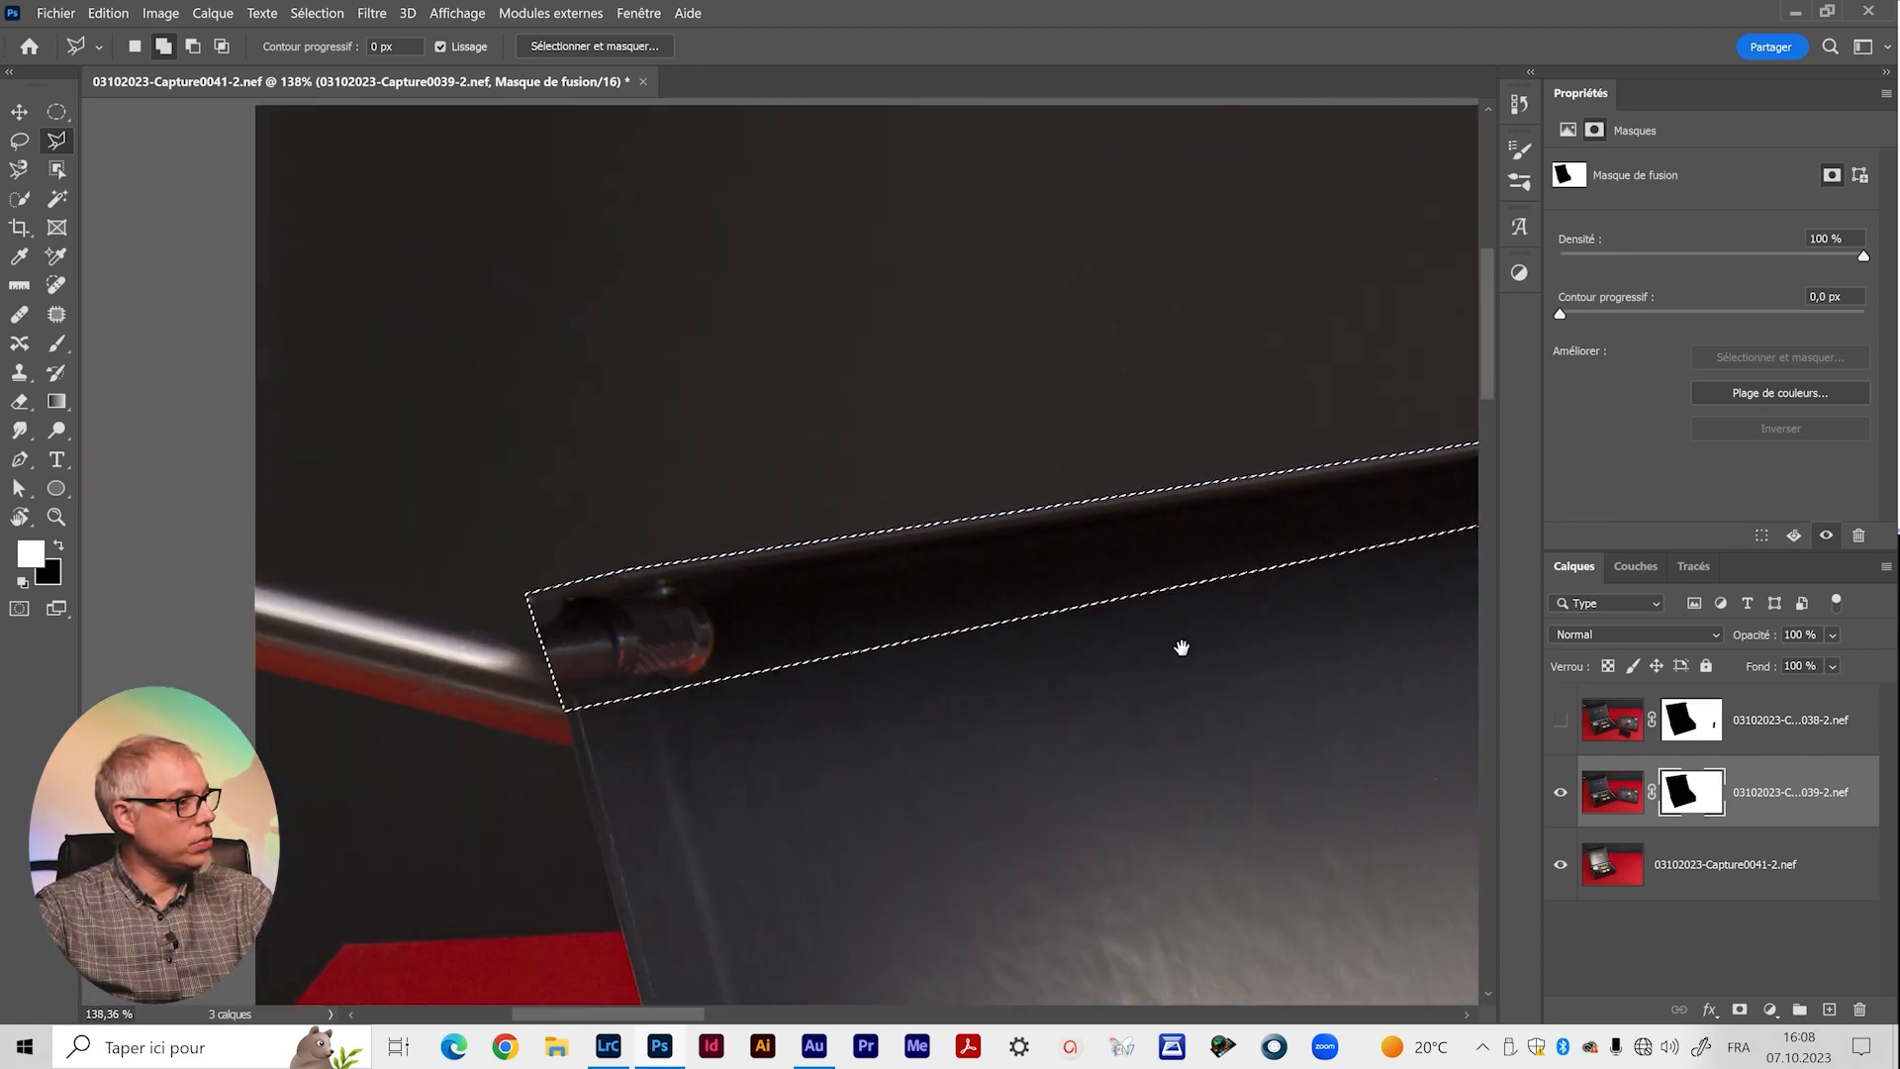
pyautogui.moveTo(1178, 644); pyautogui.dragTo(620, 771)
pyautogui.click(1561, 719)
pyautogui.click(1687, 723)
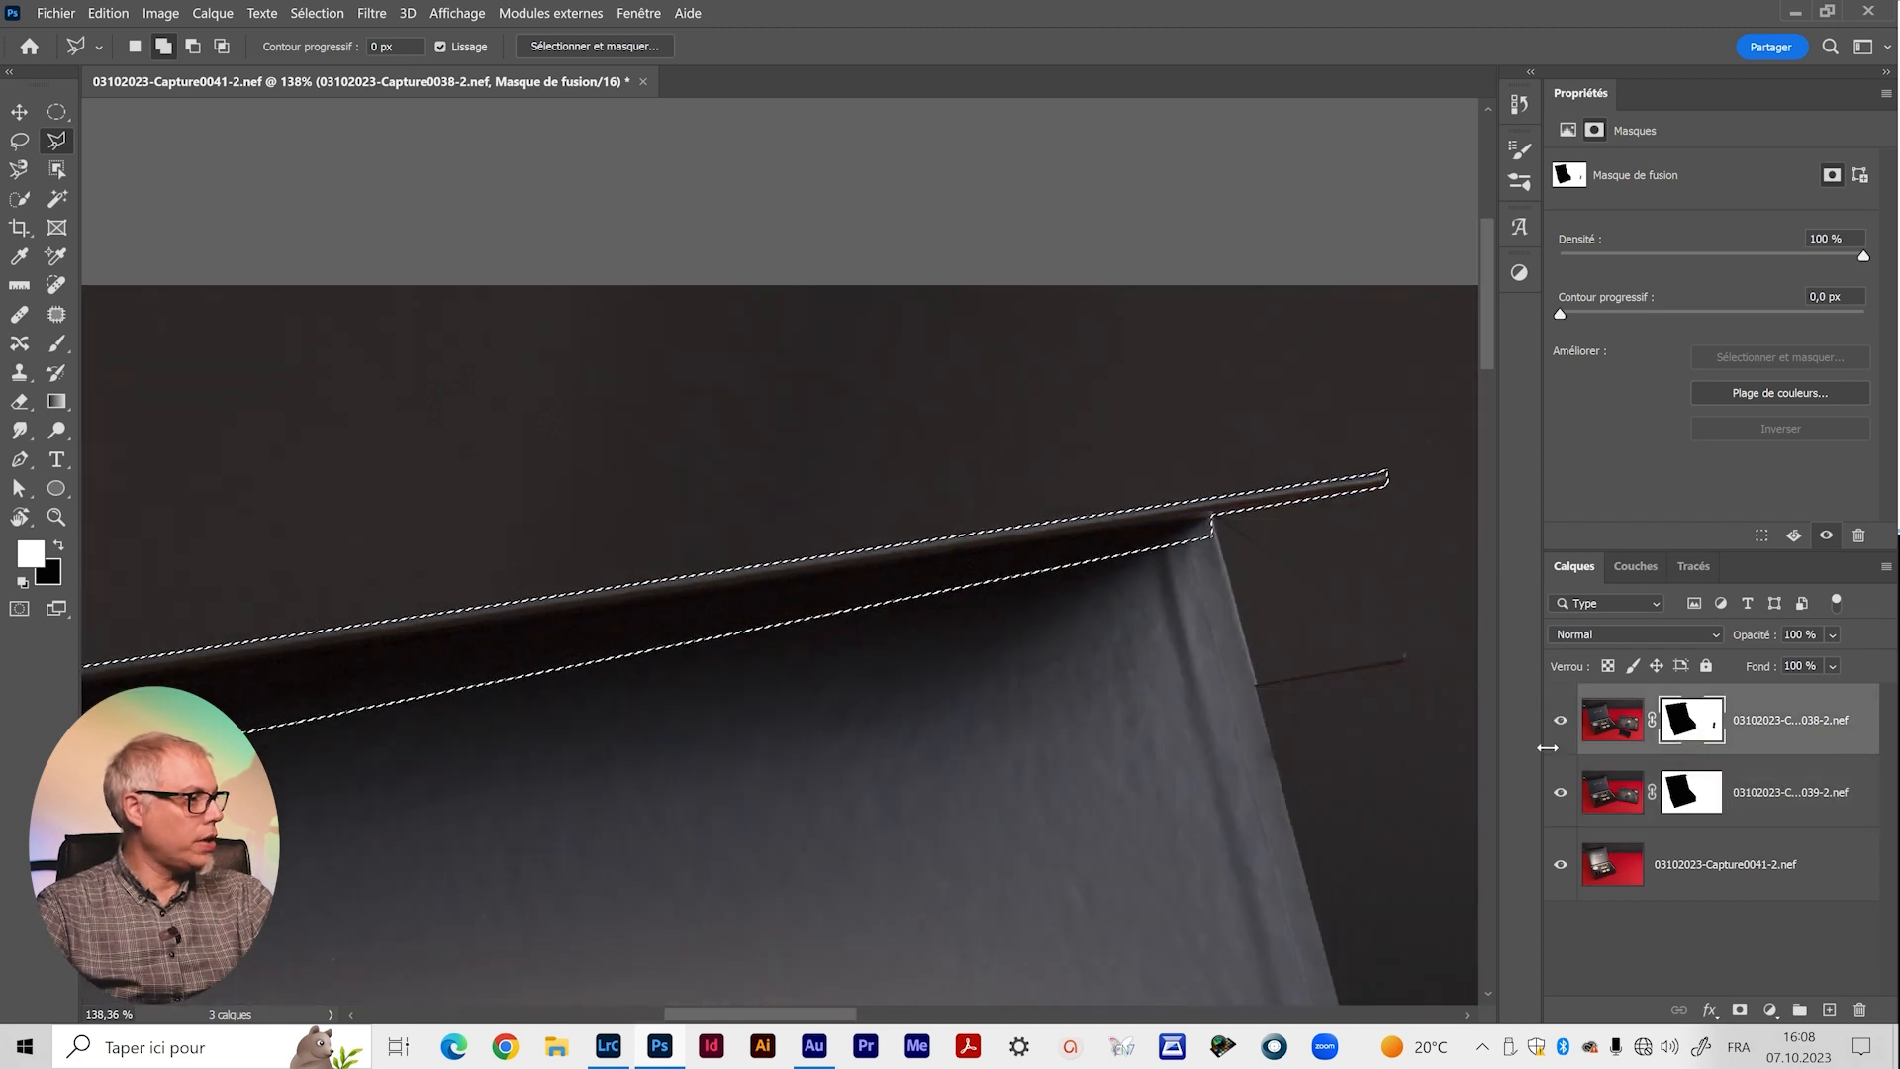
# Try grouping the Capture0038-2 and Capture0039-2 layers and adding a mask to the group, and undo both operations.
pyautogui.click(1763, 727)
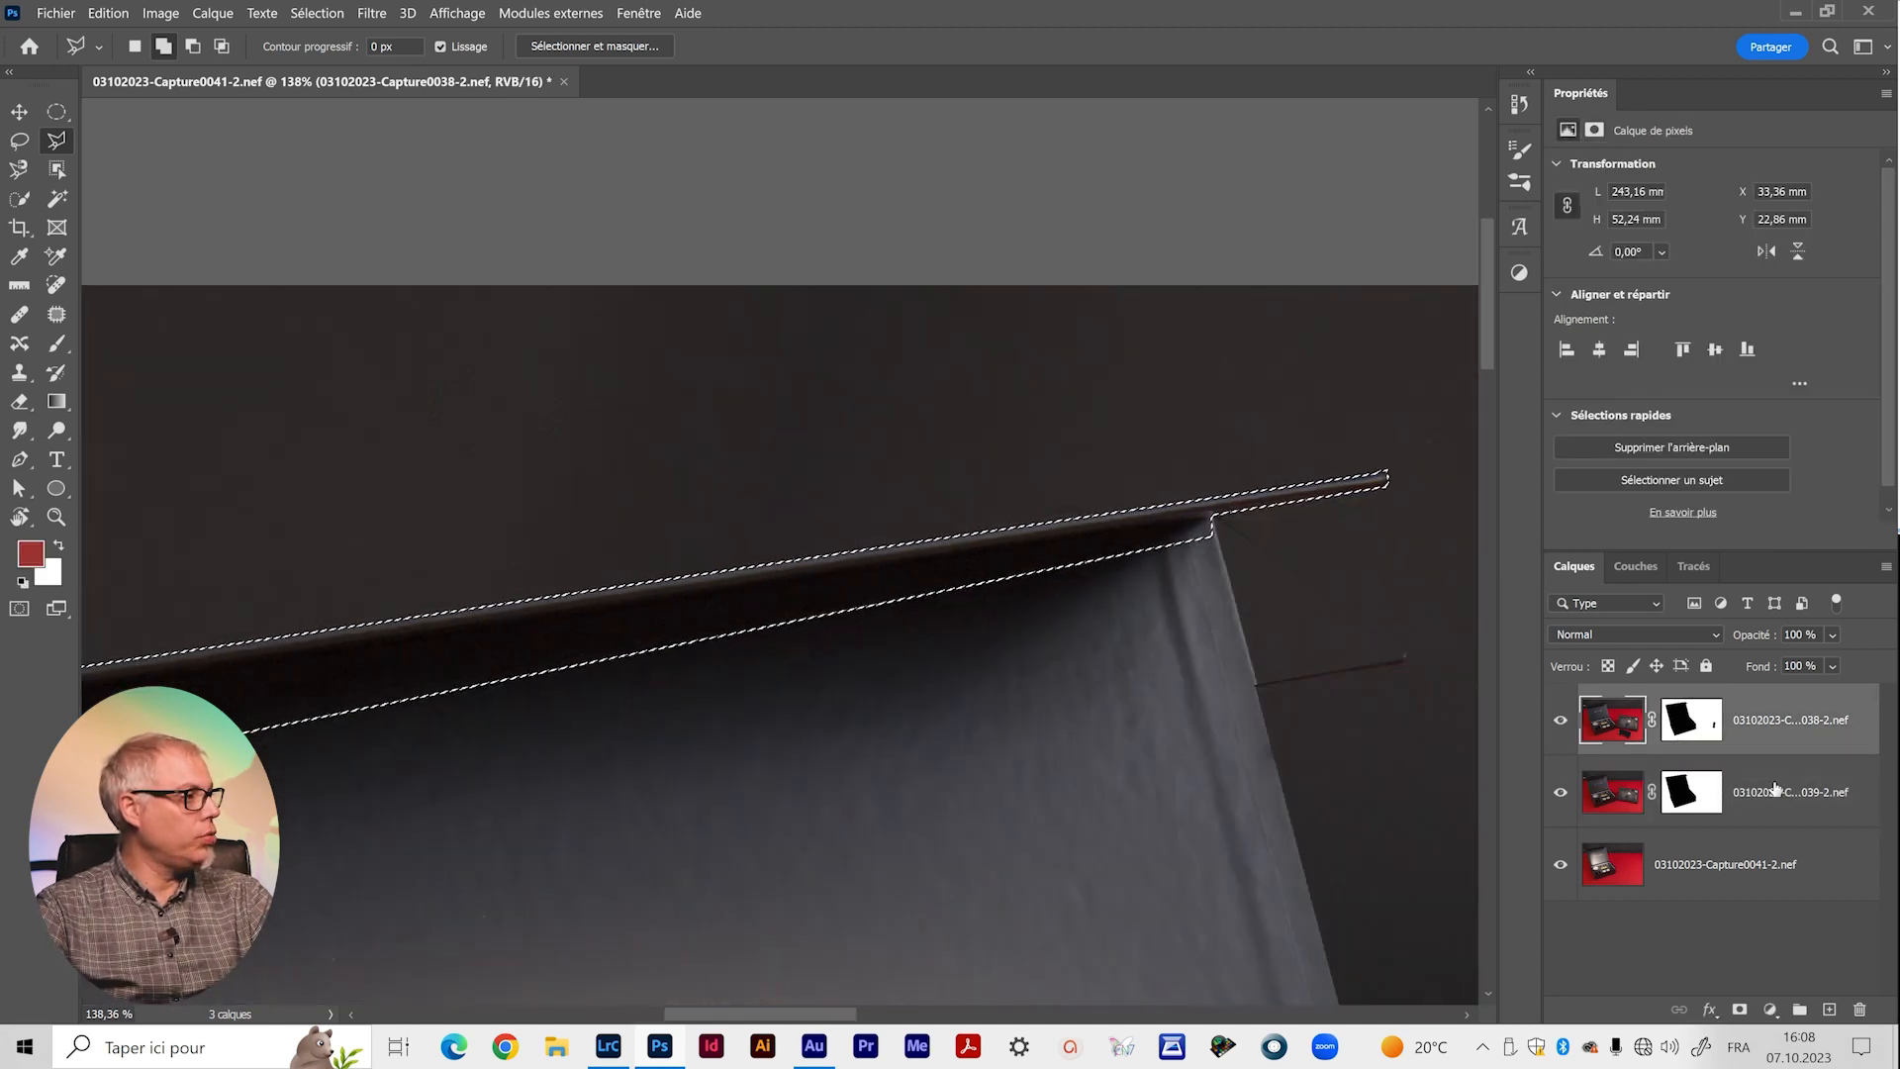
pyautogui.keyDown('shift'); pyautogui.click(1748, 788); pyautogui.keyUp('shift')
pyautogui.hotkey('ctrl', 'g')
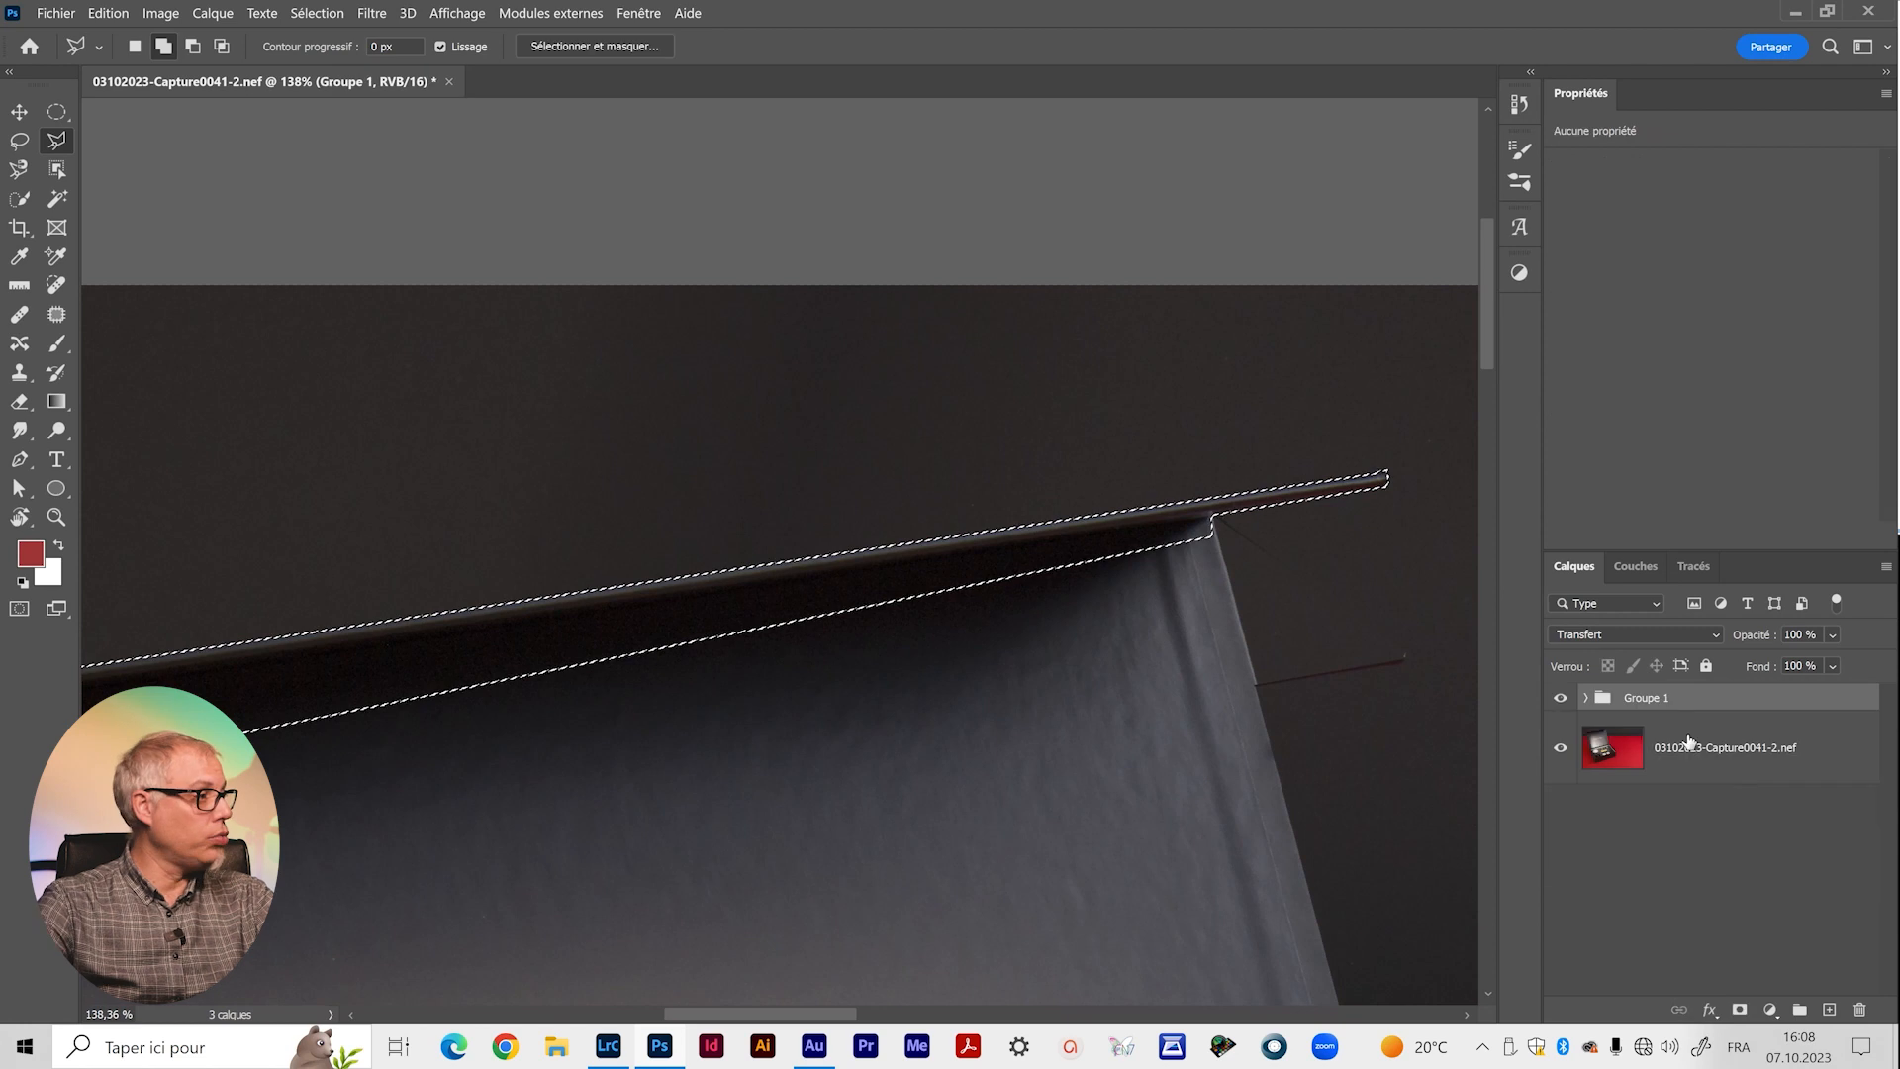
pyautogui.click(1738, 1010)
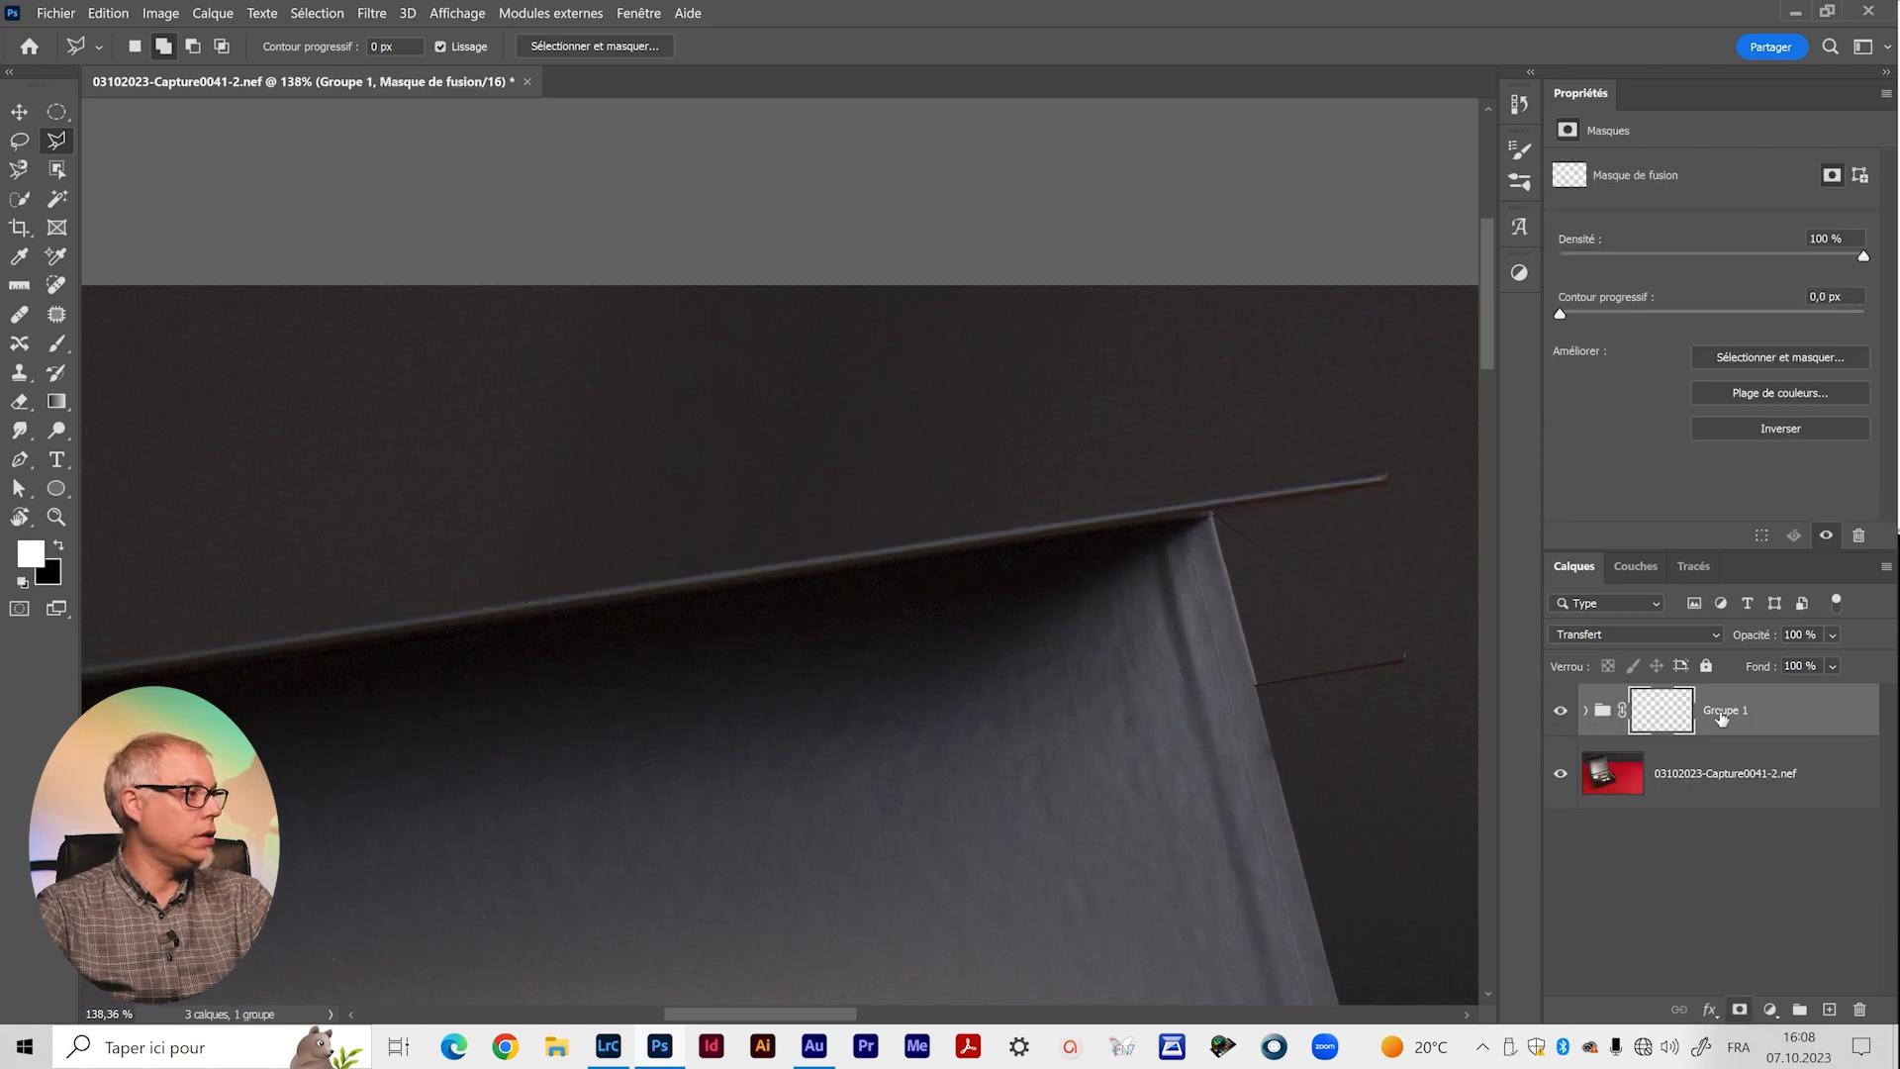
pyautogui.hotkey('ctrl', 'z')
pyautogui.hotkey('ctrl', 'z')
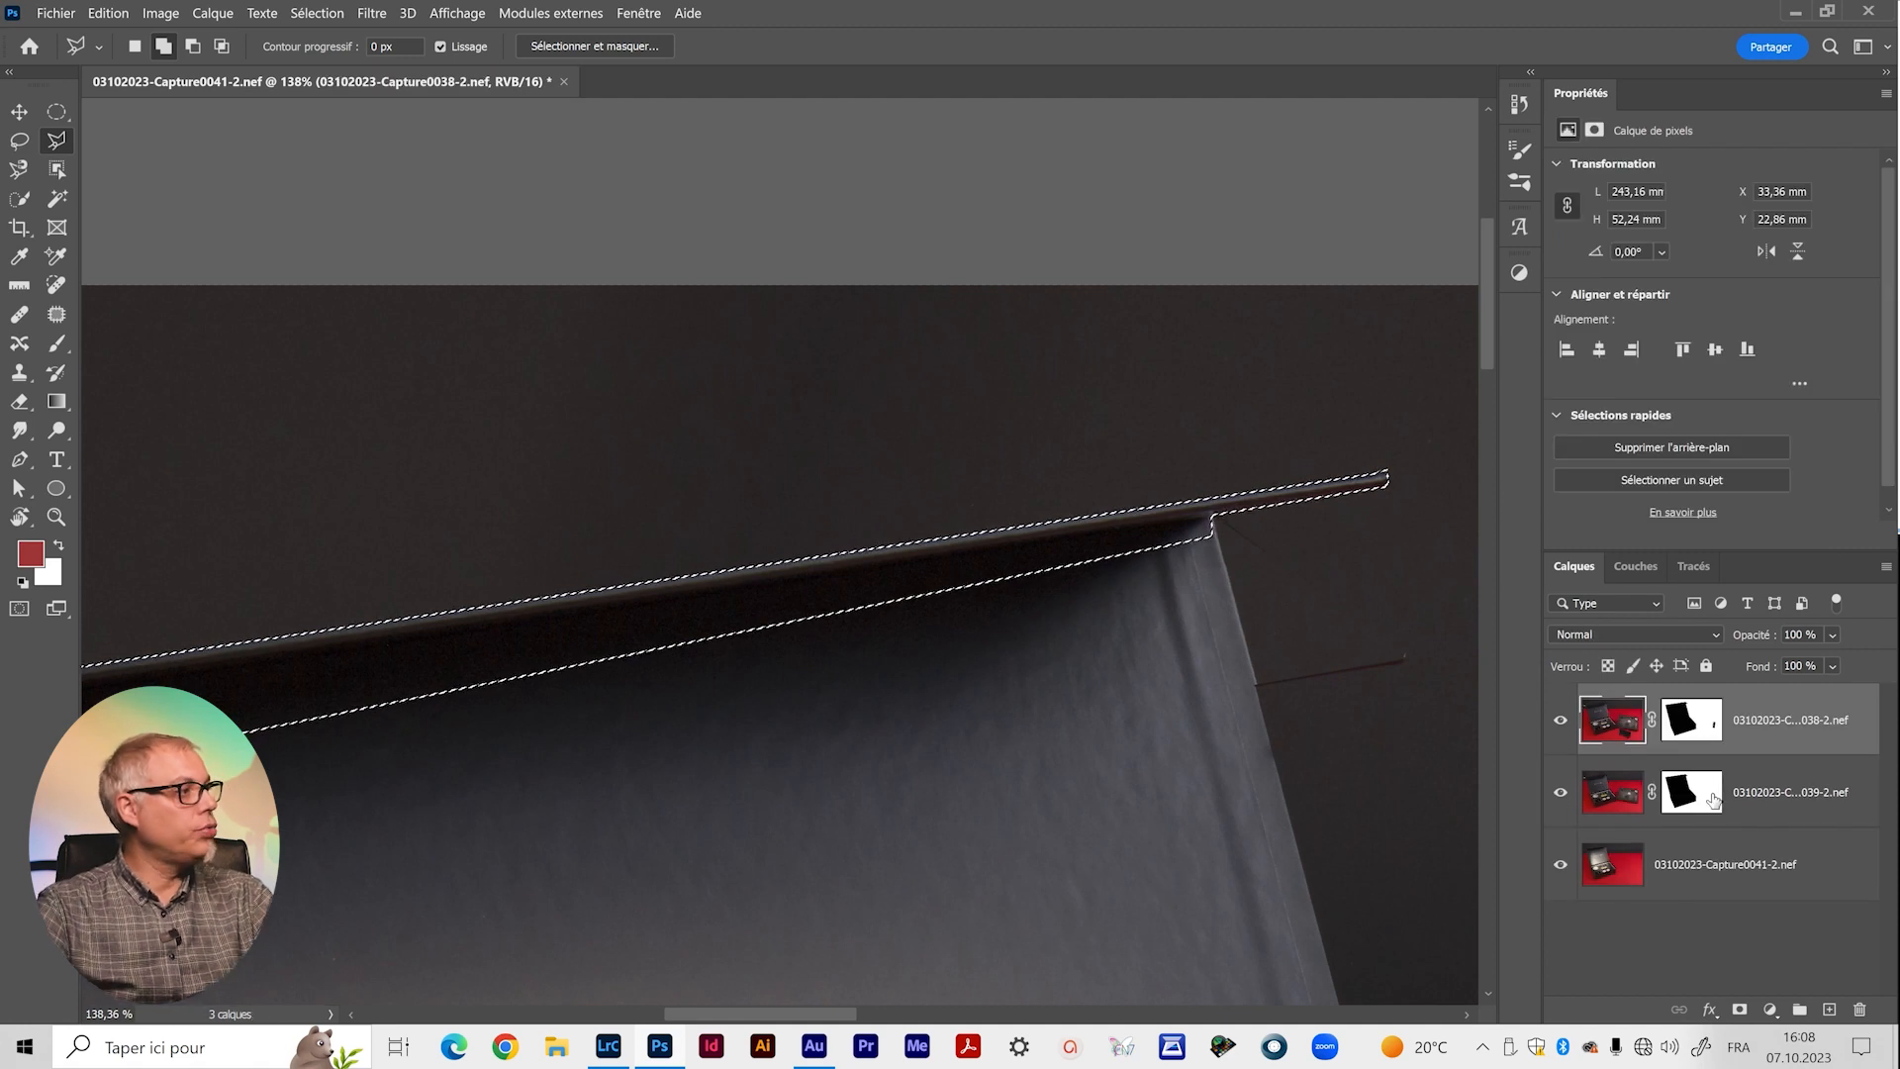
# Clear the flap selection and compare the full composite with the Capture0041-2 layer shown alone.
pyautogui.hotkey('ctrl', 'd')
pyautogui.scroll(-5, 1066, 745)
pyautogui.moveTo(1066, 745); pyautogui.dragTo(621, 586)
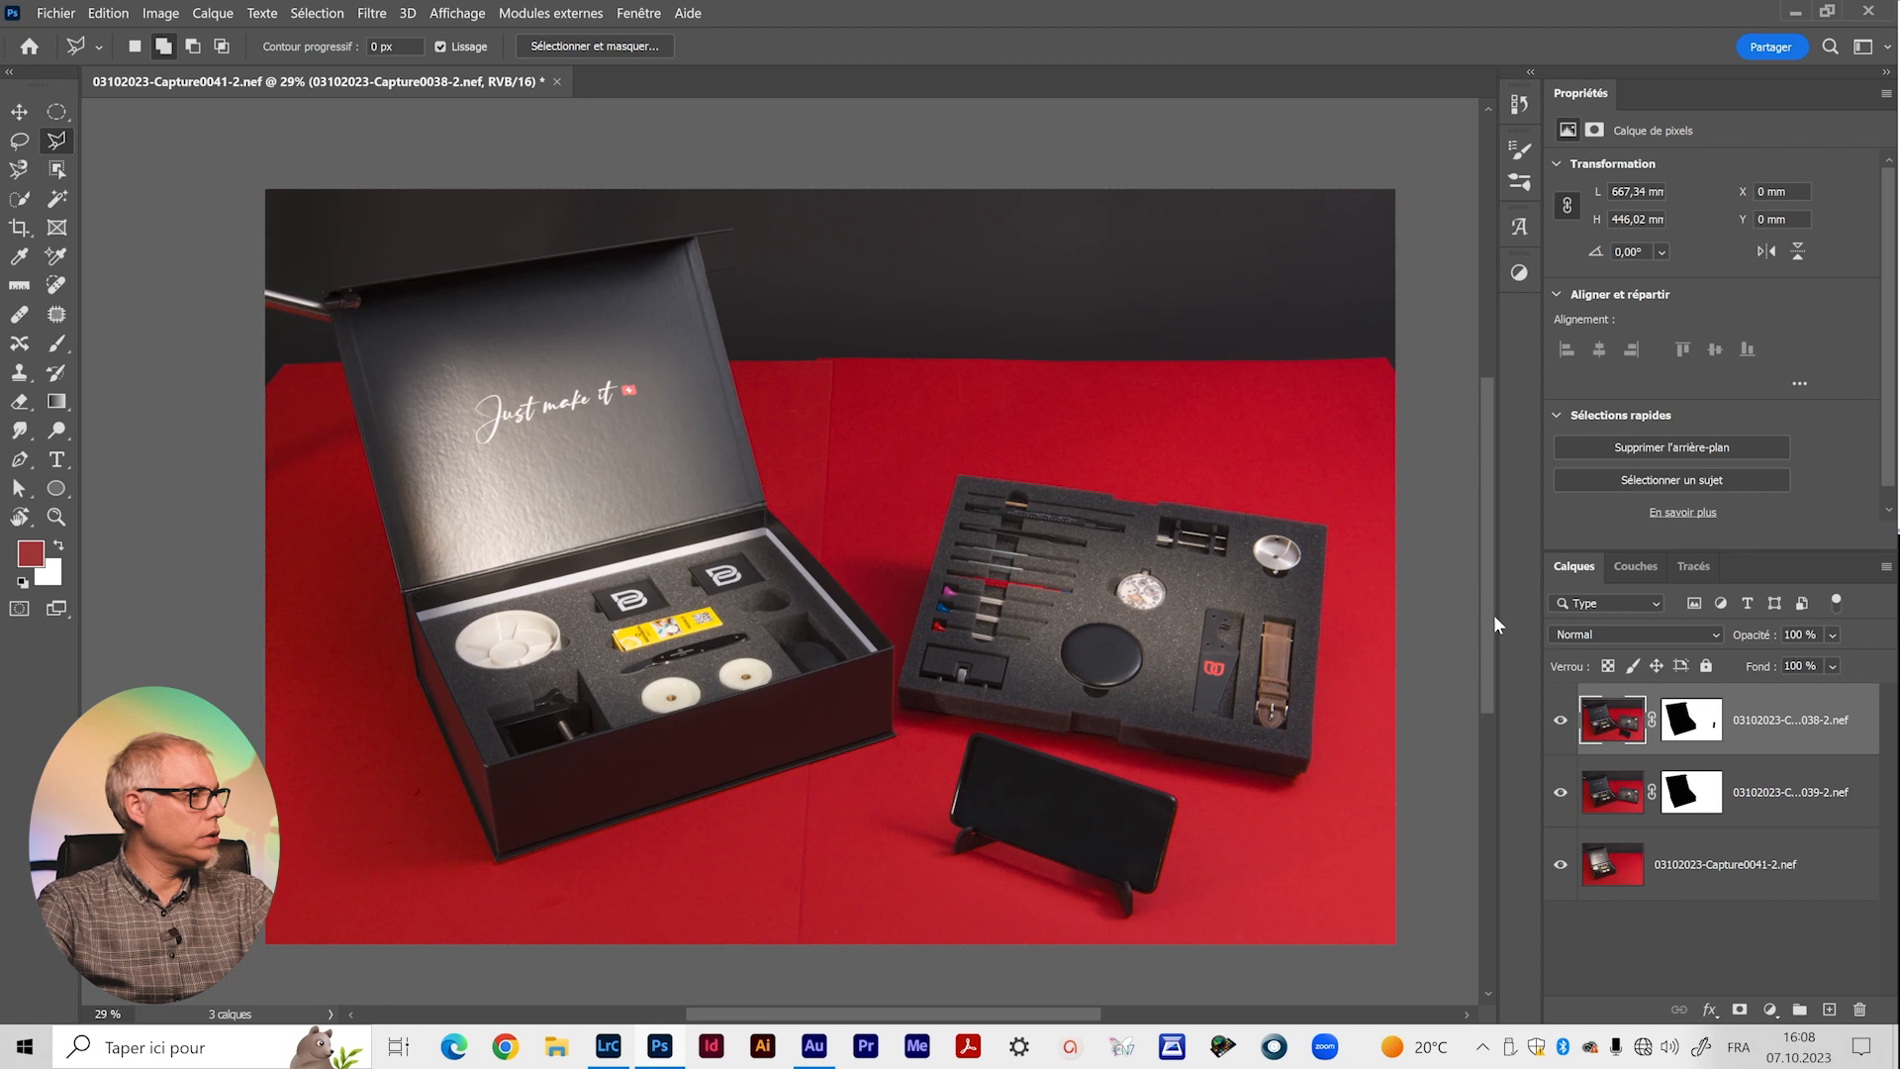
pyautogui.keyDown('alt'); pyautogui.click(1560, 864); pyautogui.keyUp('alt')
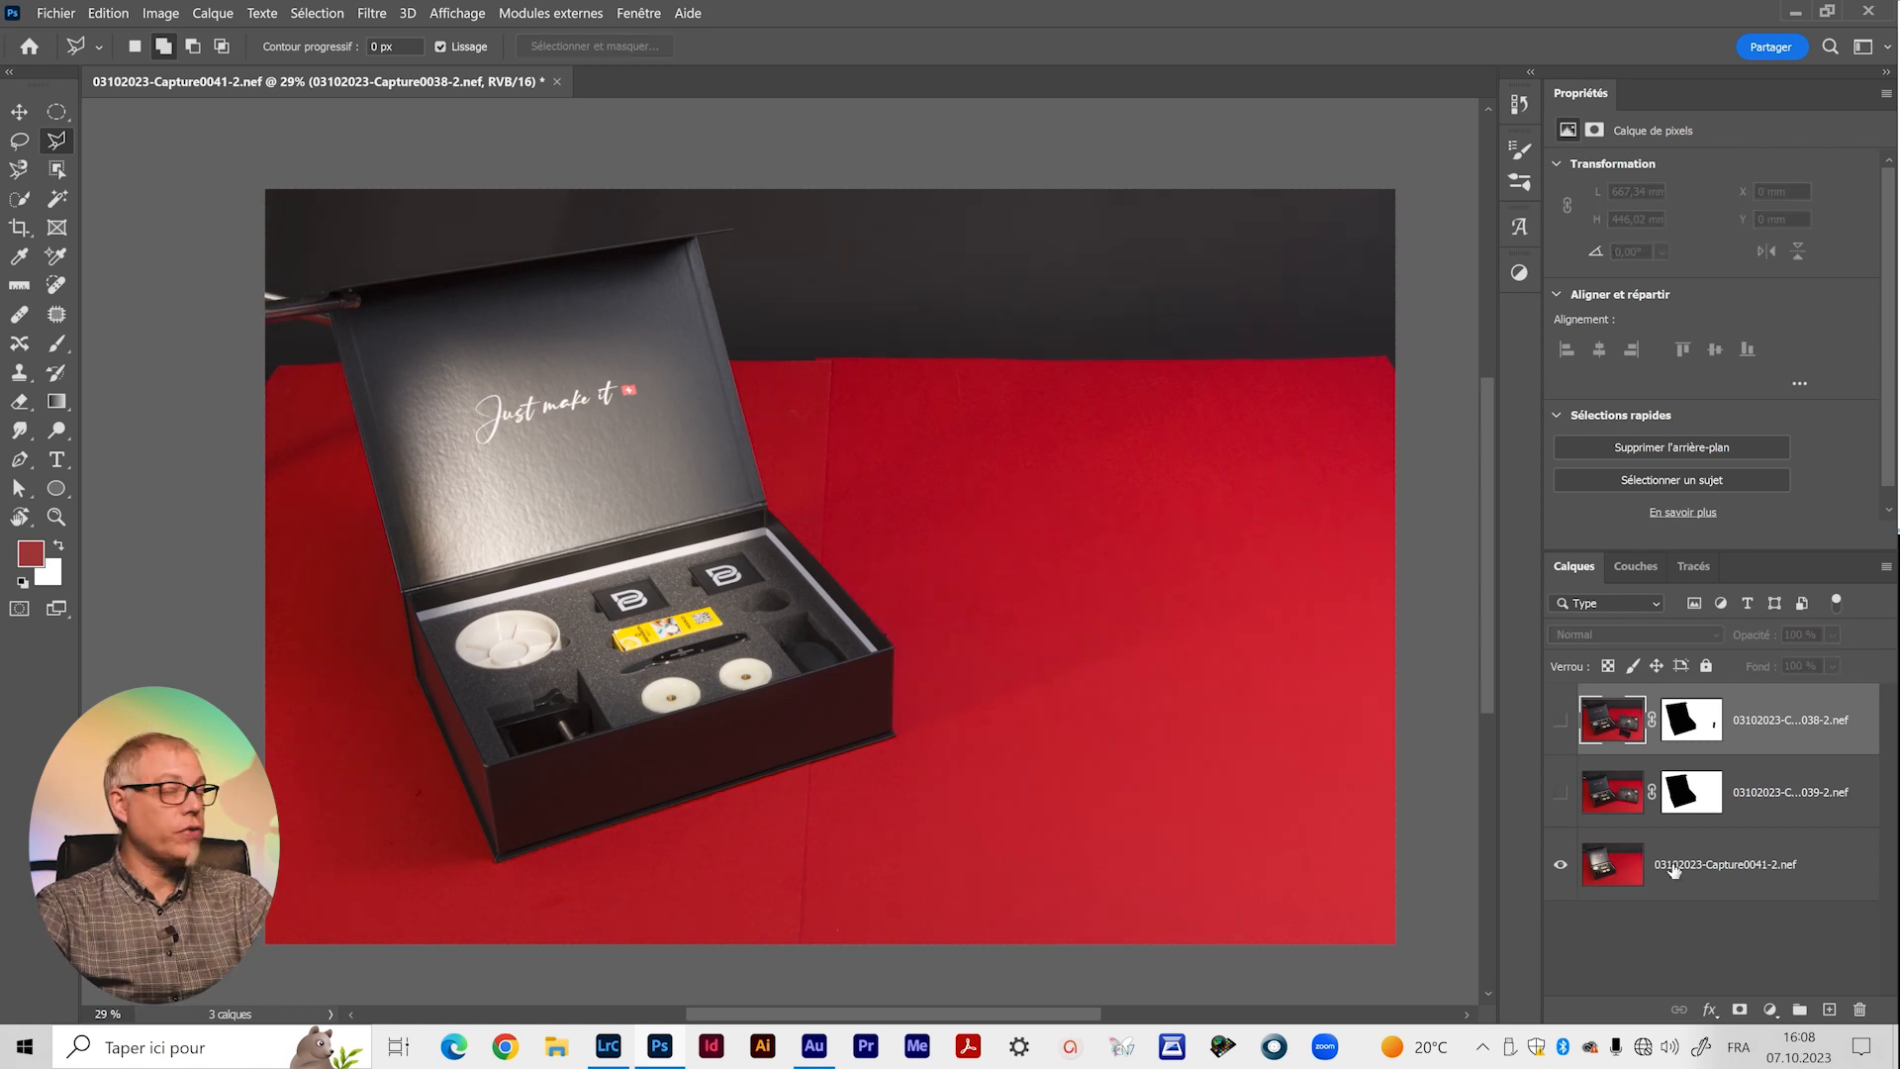
pyautogui.click(1561, 791)
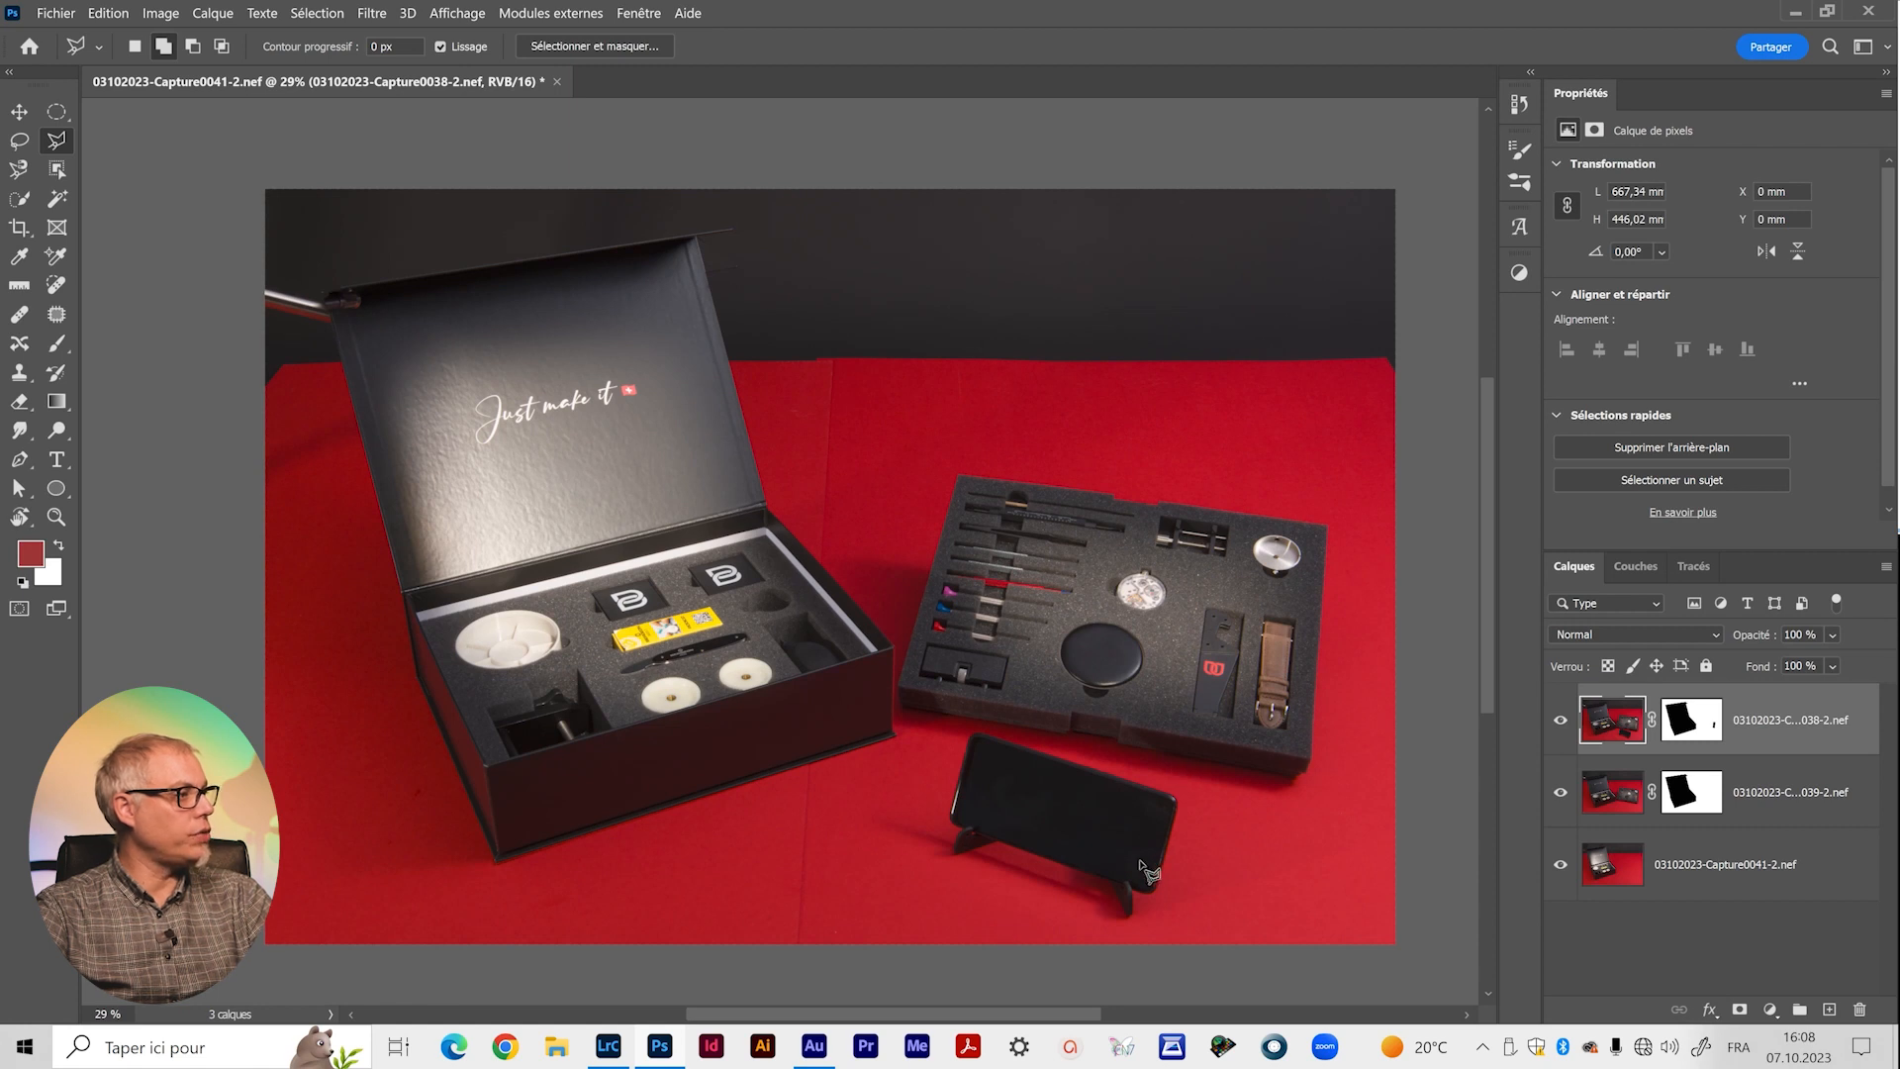
# Convert all three exposure layers into a single smart object.
pyautogui.keyDown('shift'); pyautogui.click(1757, 878); pyautogui.keyUp('shift')
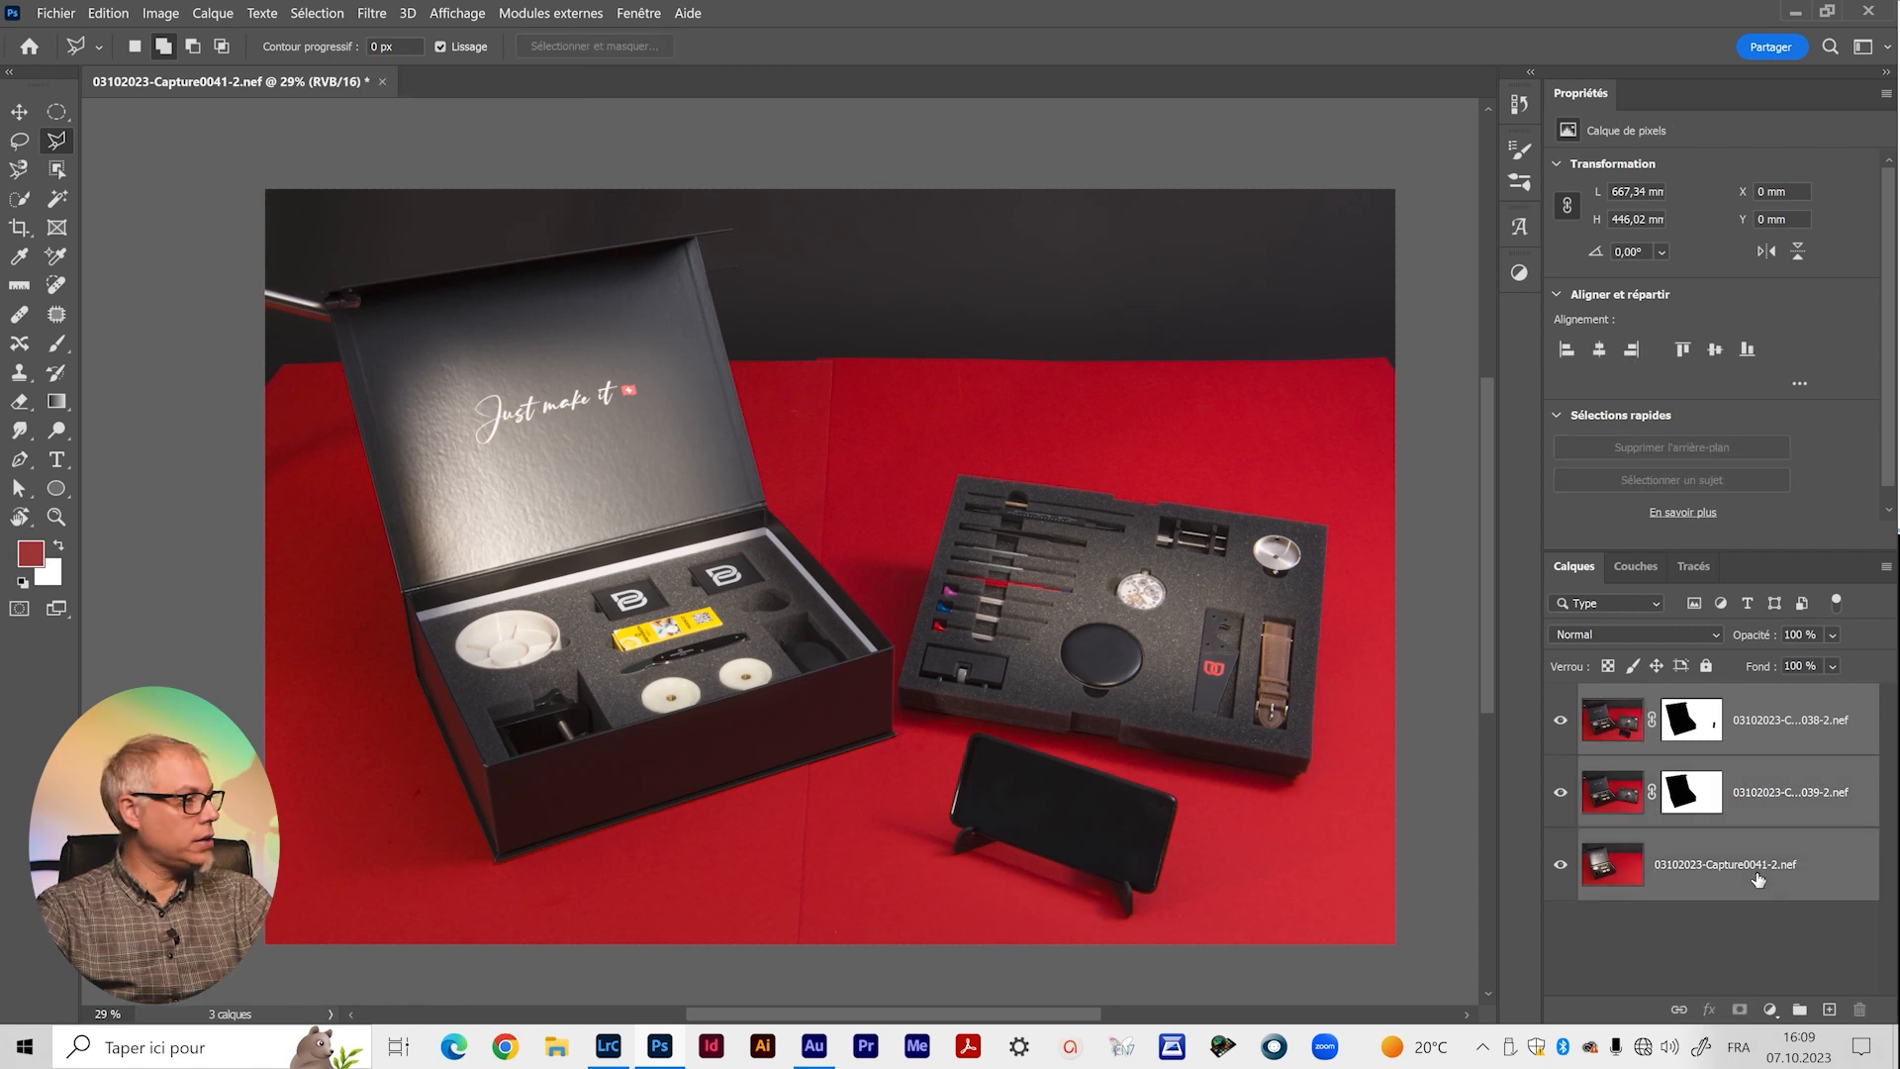
pyautogui.rightClick(1815, 868)
pyautogui.click(1622, 461)
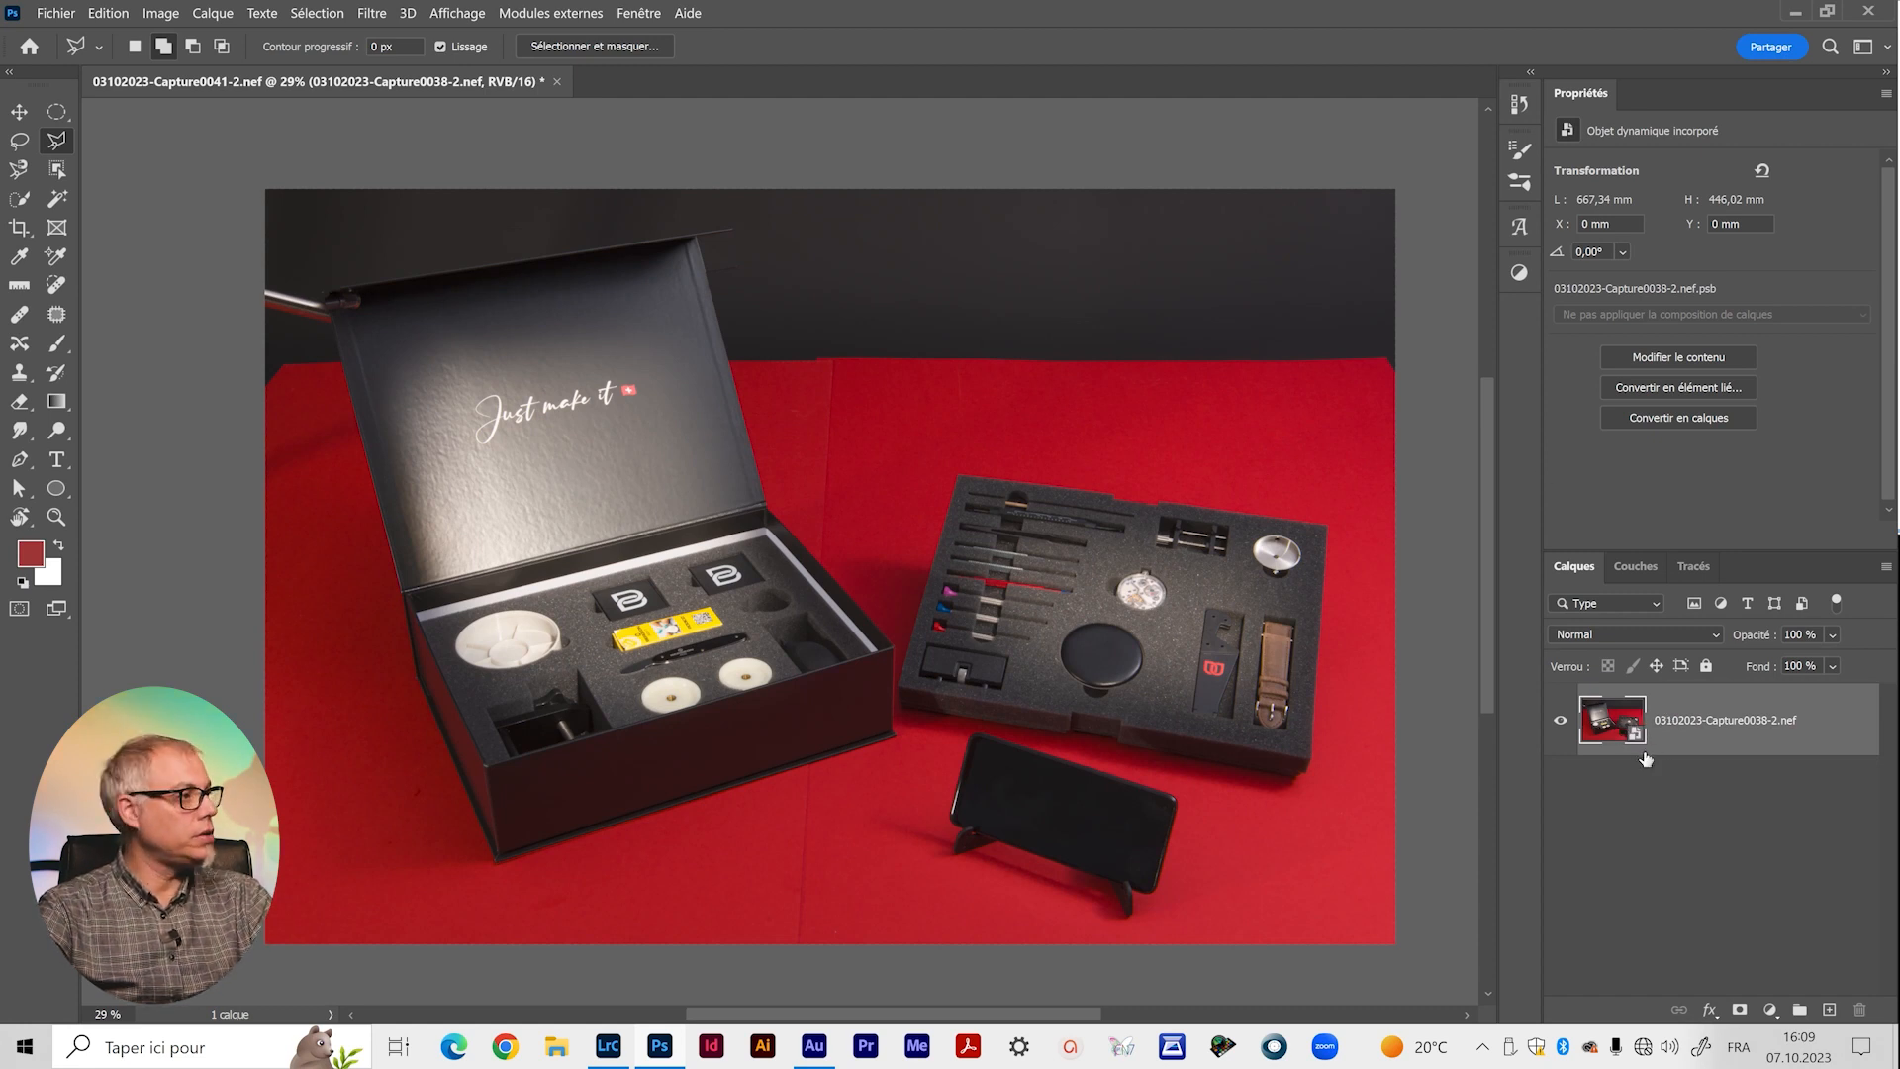
pyautogui.doubleClick(1635, 740)
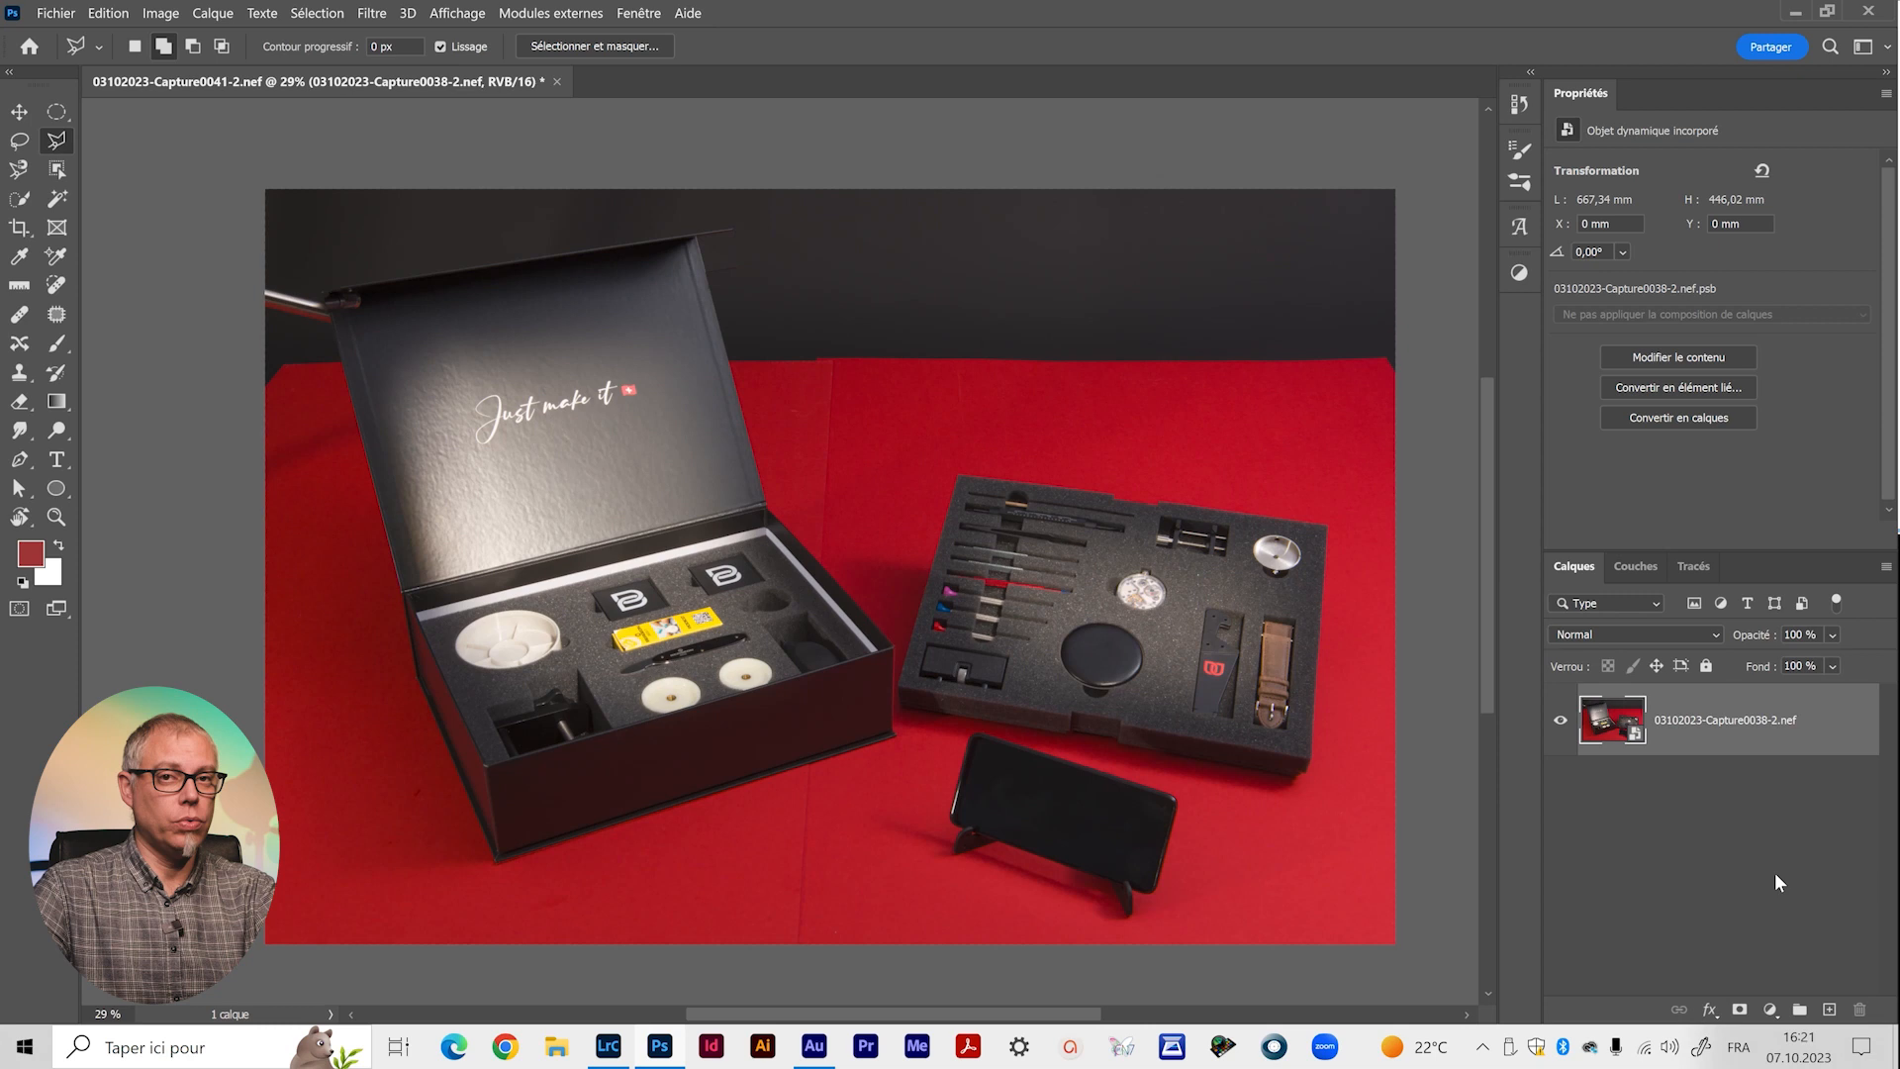
# Add an empty layer named "Défauts" above the smart object.
pyautogui.moveTo(1491, 559); pyautogui.dragTo(1492, 567)
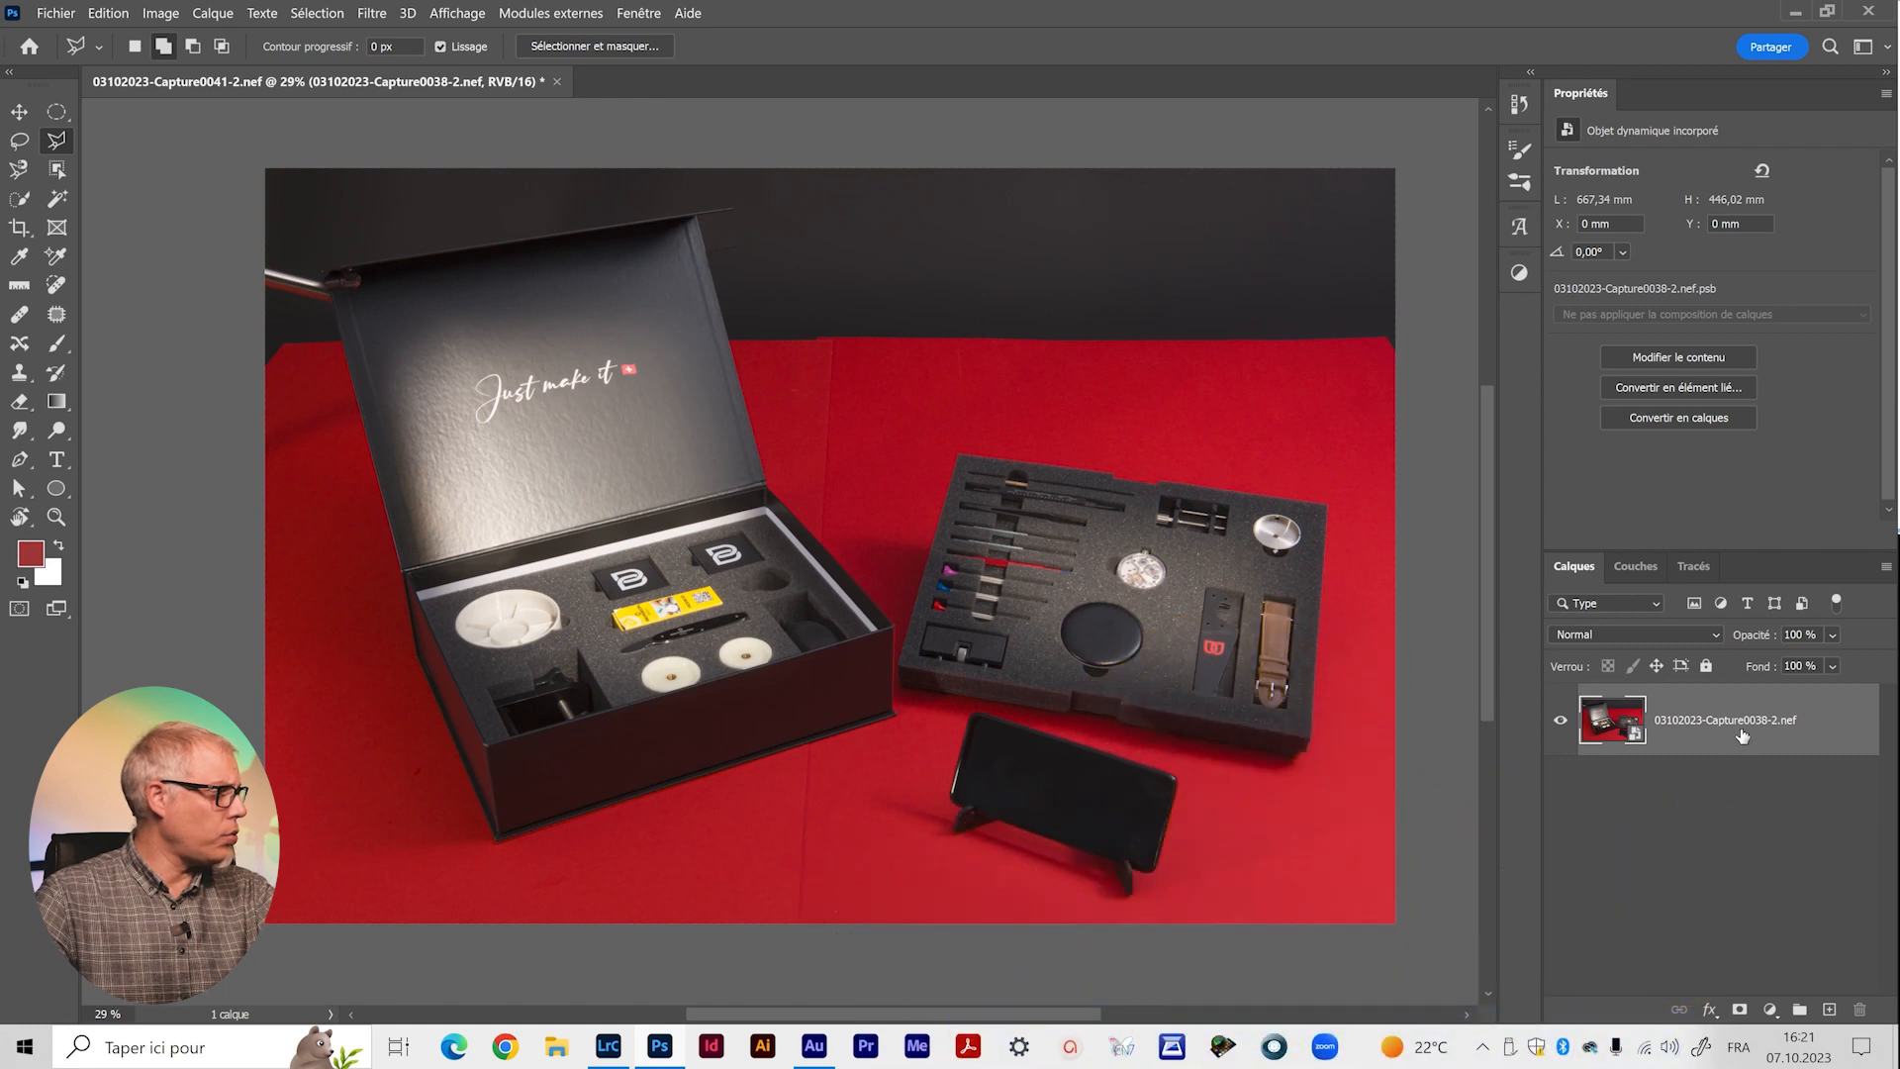
pyautogui.click(1830, 1010)
pyautogui.doubleClick(1672, 721)
pyautogui.write('D')
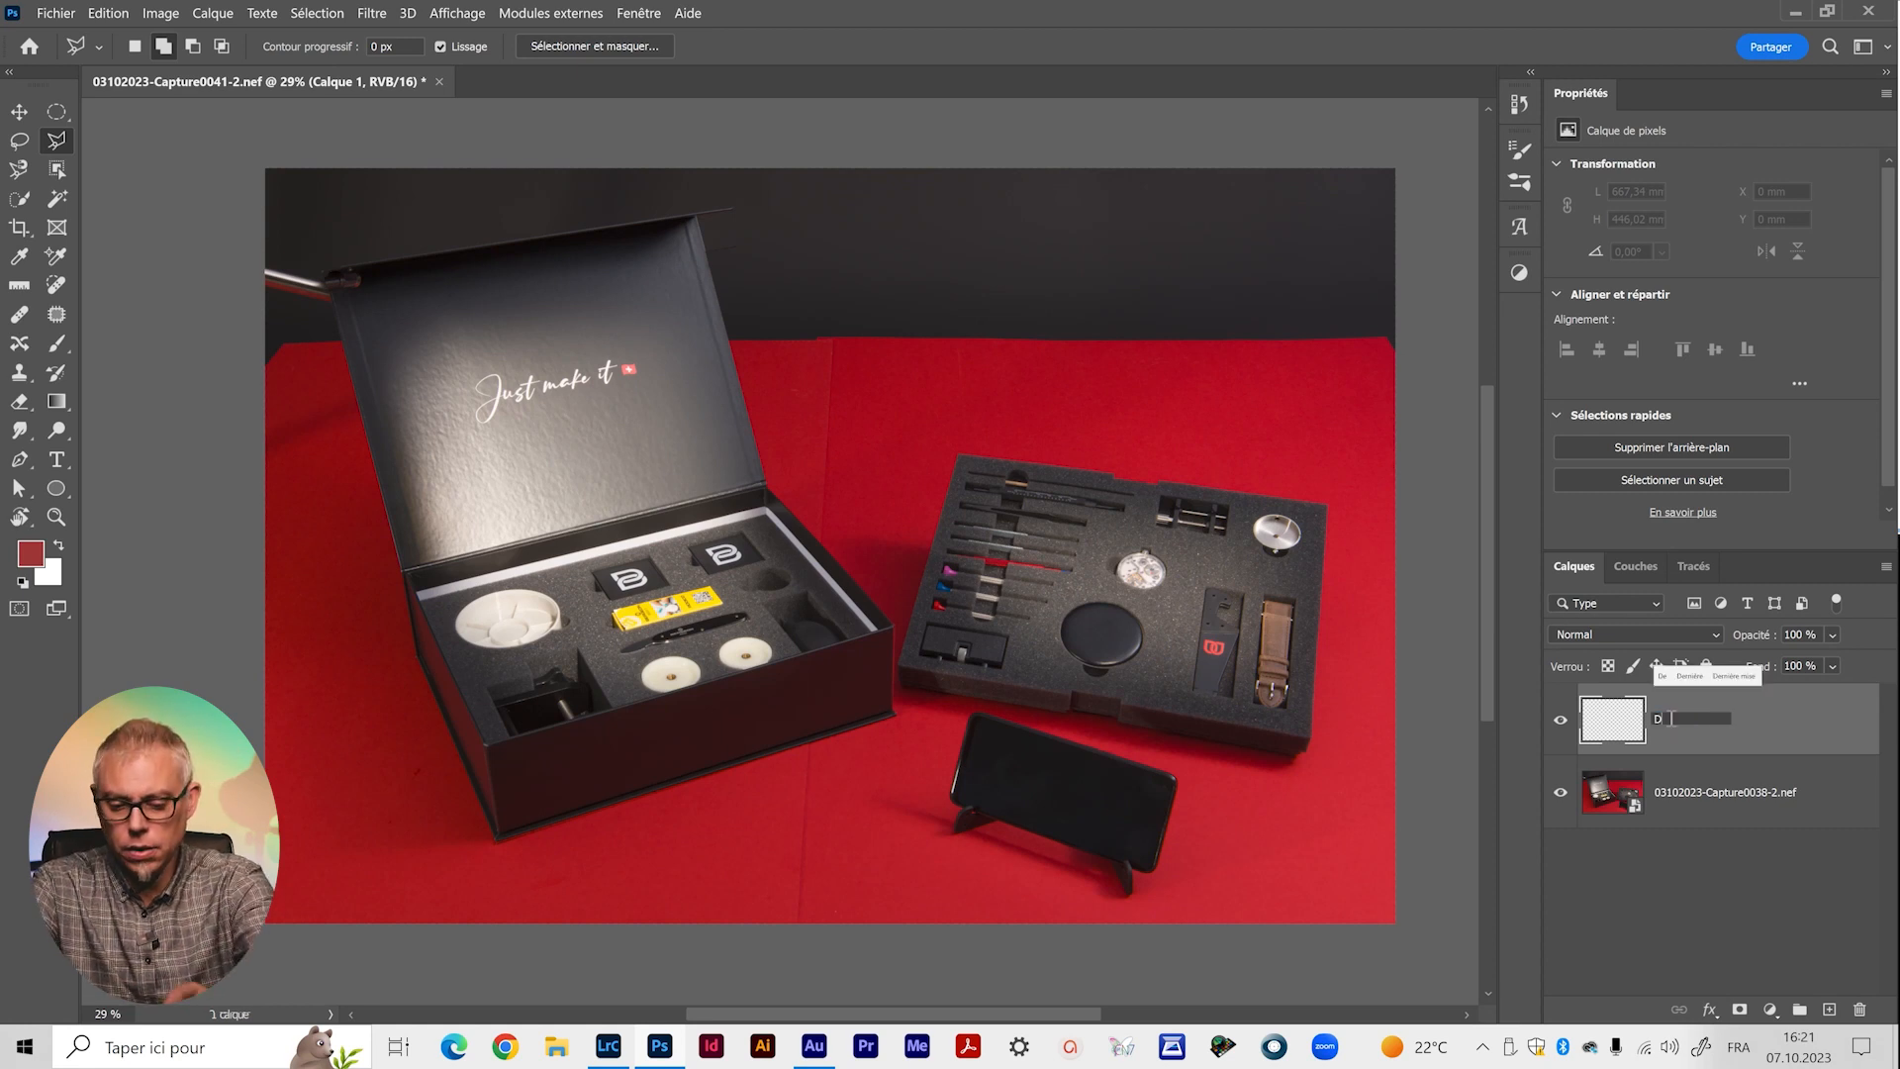
pyautogui.write('éfauts')
pyautogui.press('Return')
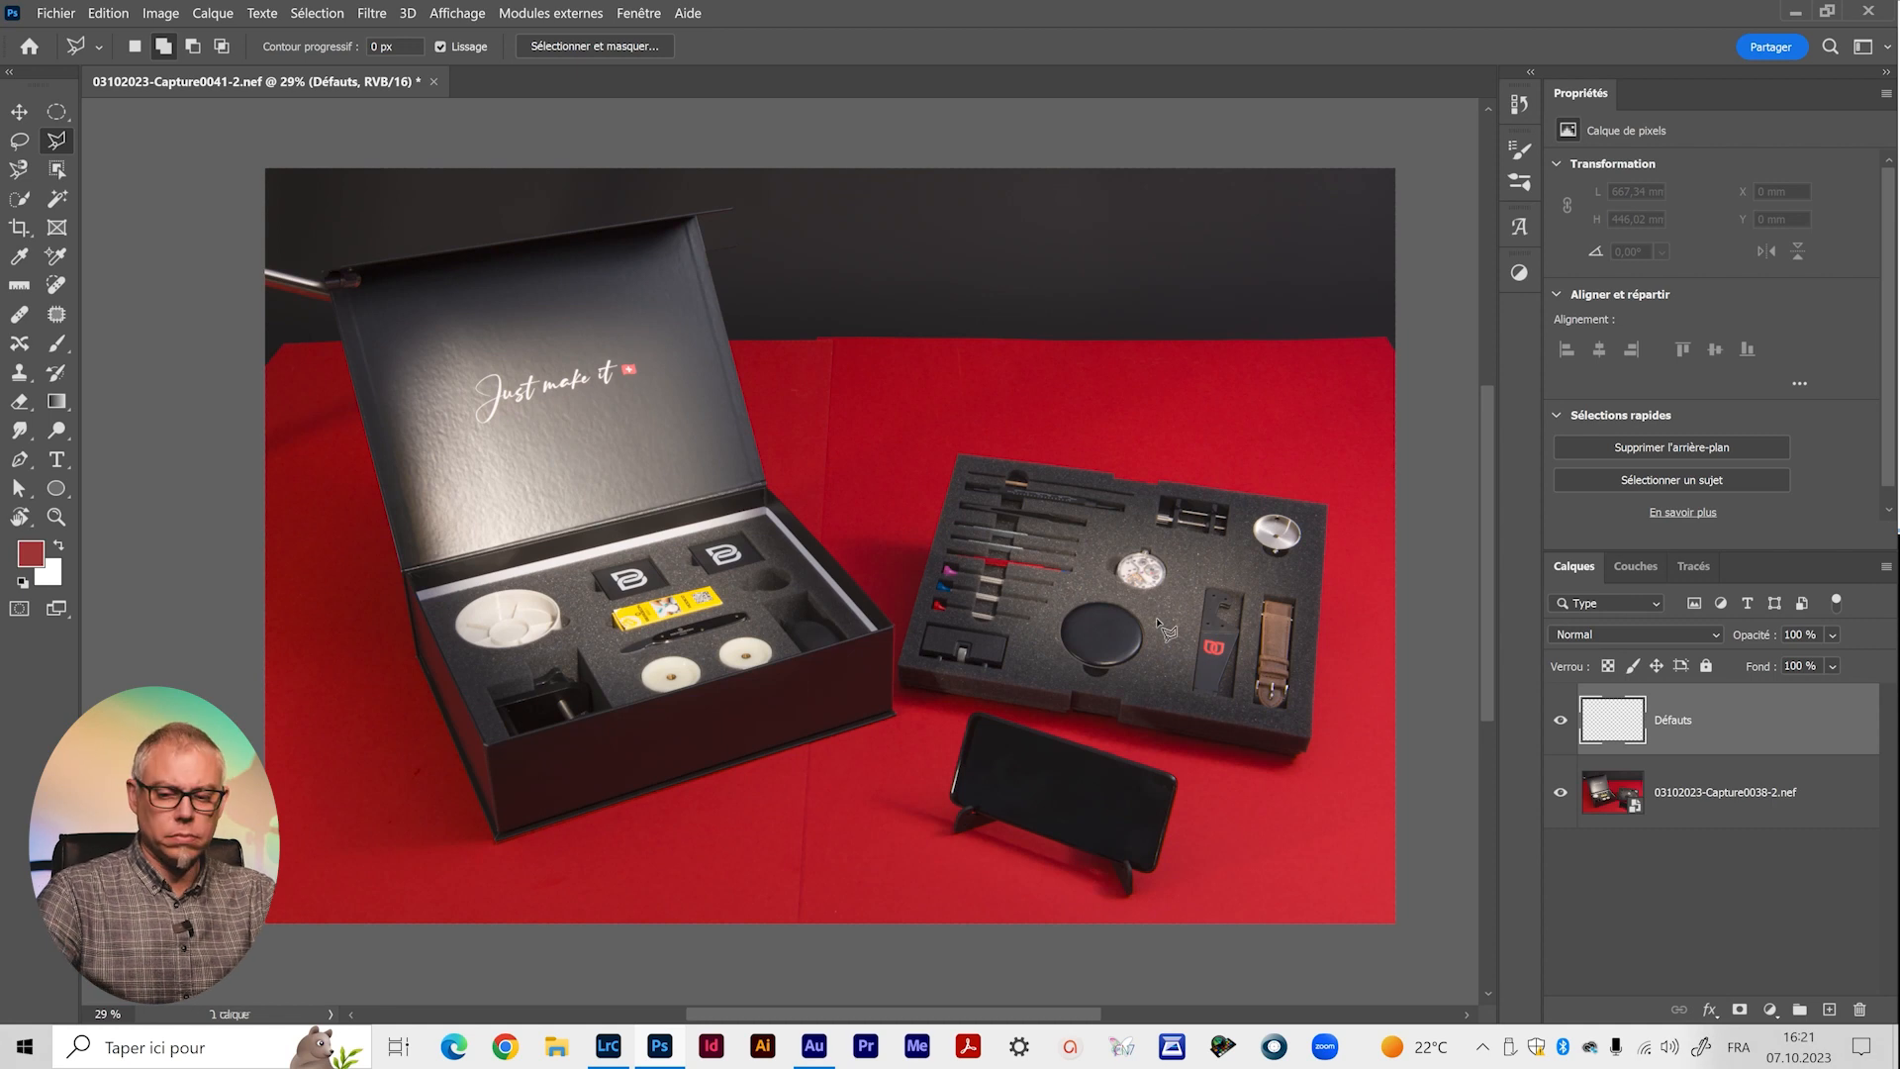
# Add another empty layer at the top of the stack and name it "repères des défauts".
pyautogui.click(1830, 1010)
pyautogui.doubleClick(1671, 719)
pyautogui.write('re')
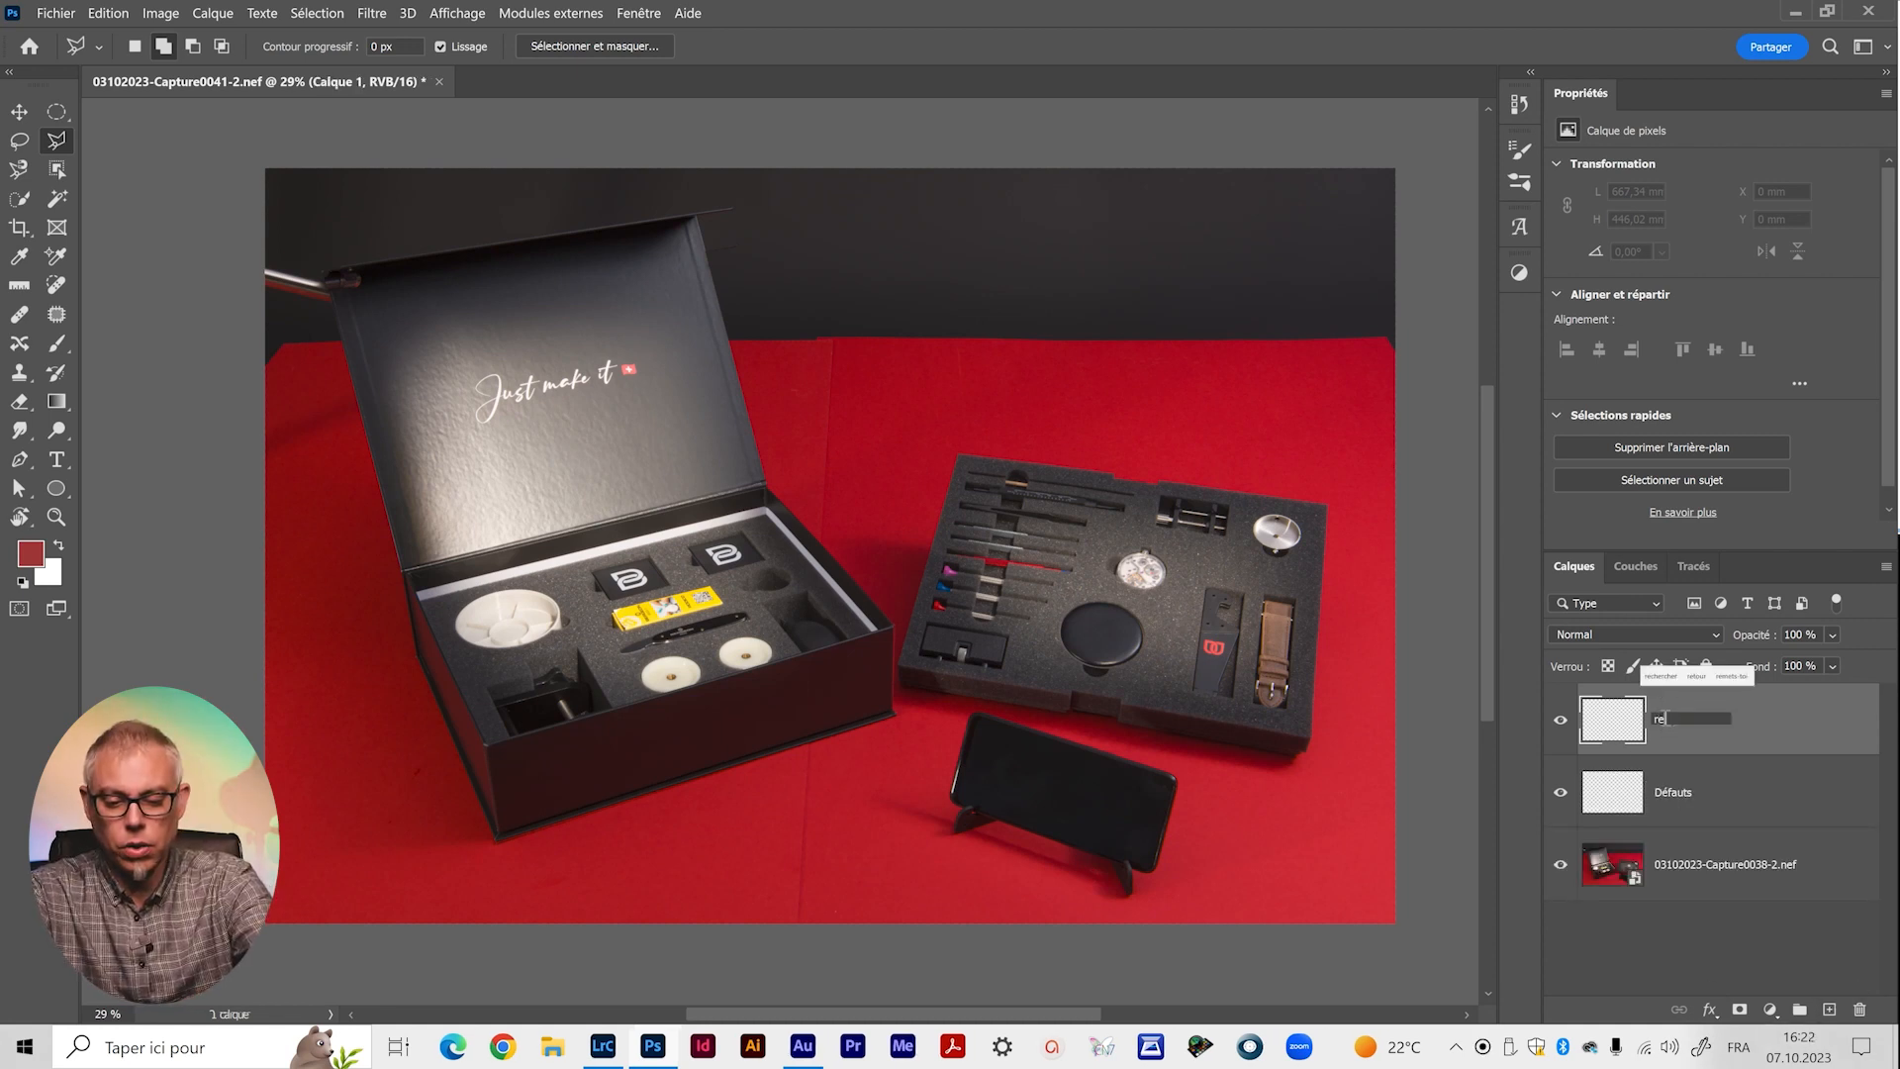
pyautogui.write('pères des défauts')
pyautogui.press('Return')
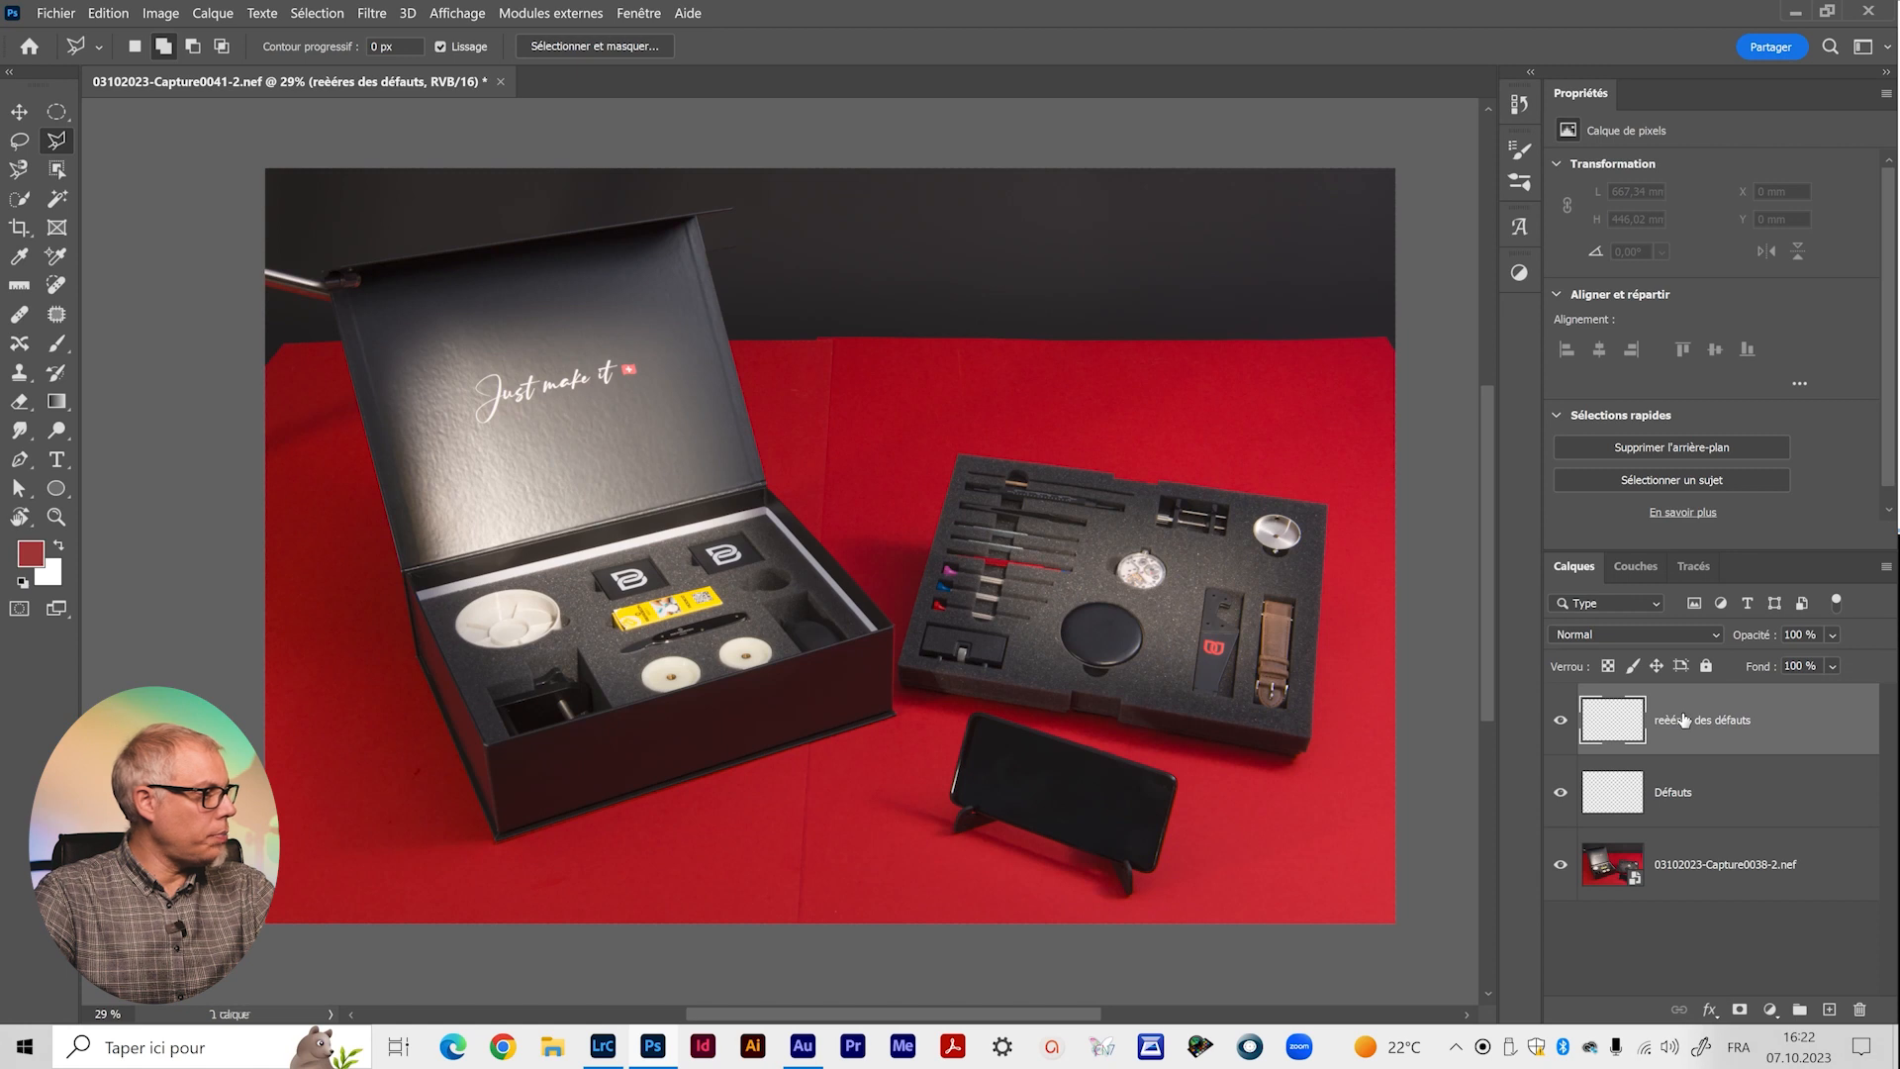
pyautogui.doubleClick(1682, 721)
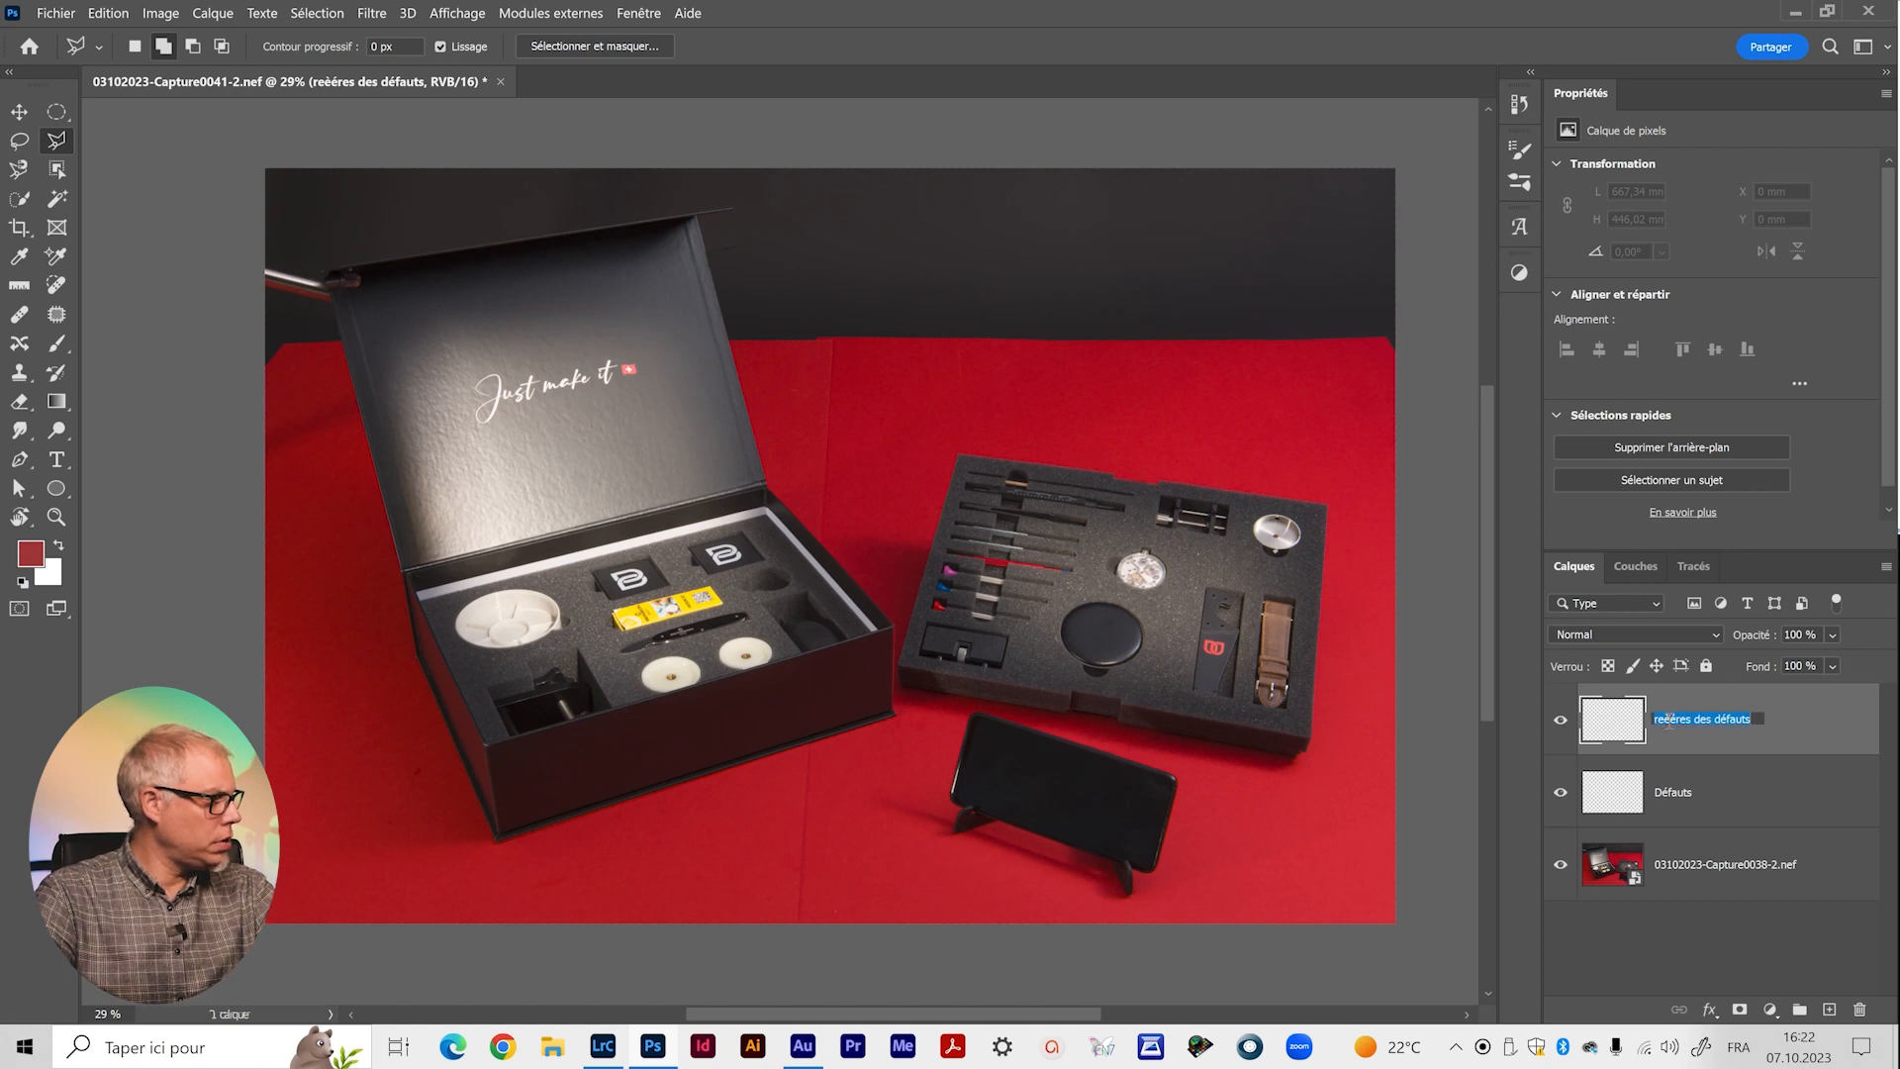
pyautogui.click(1670, 720)
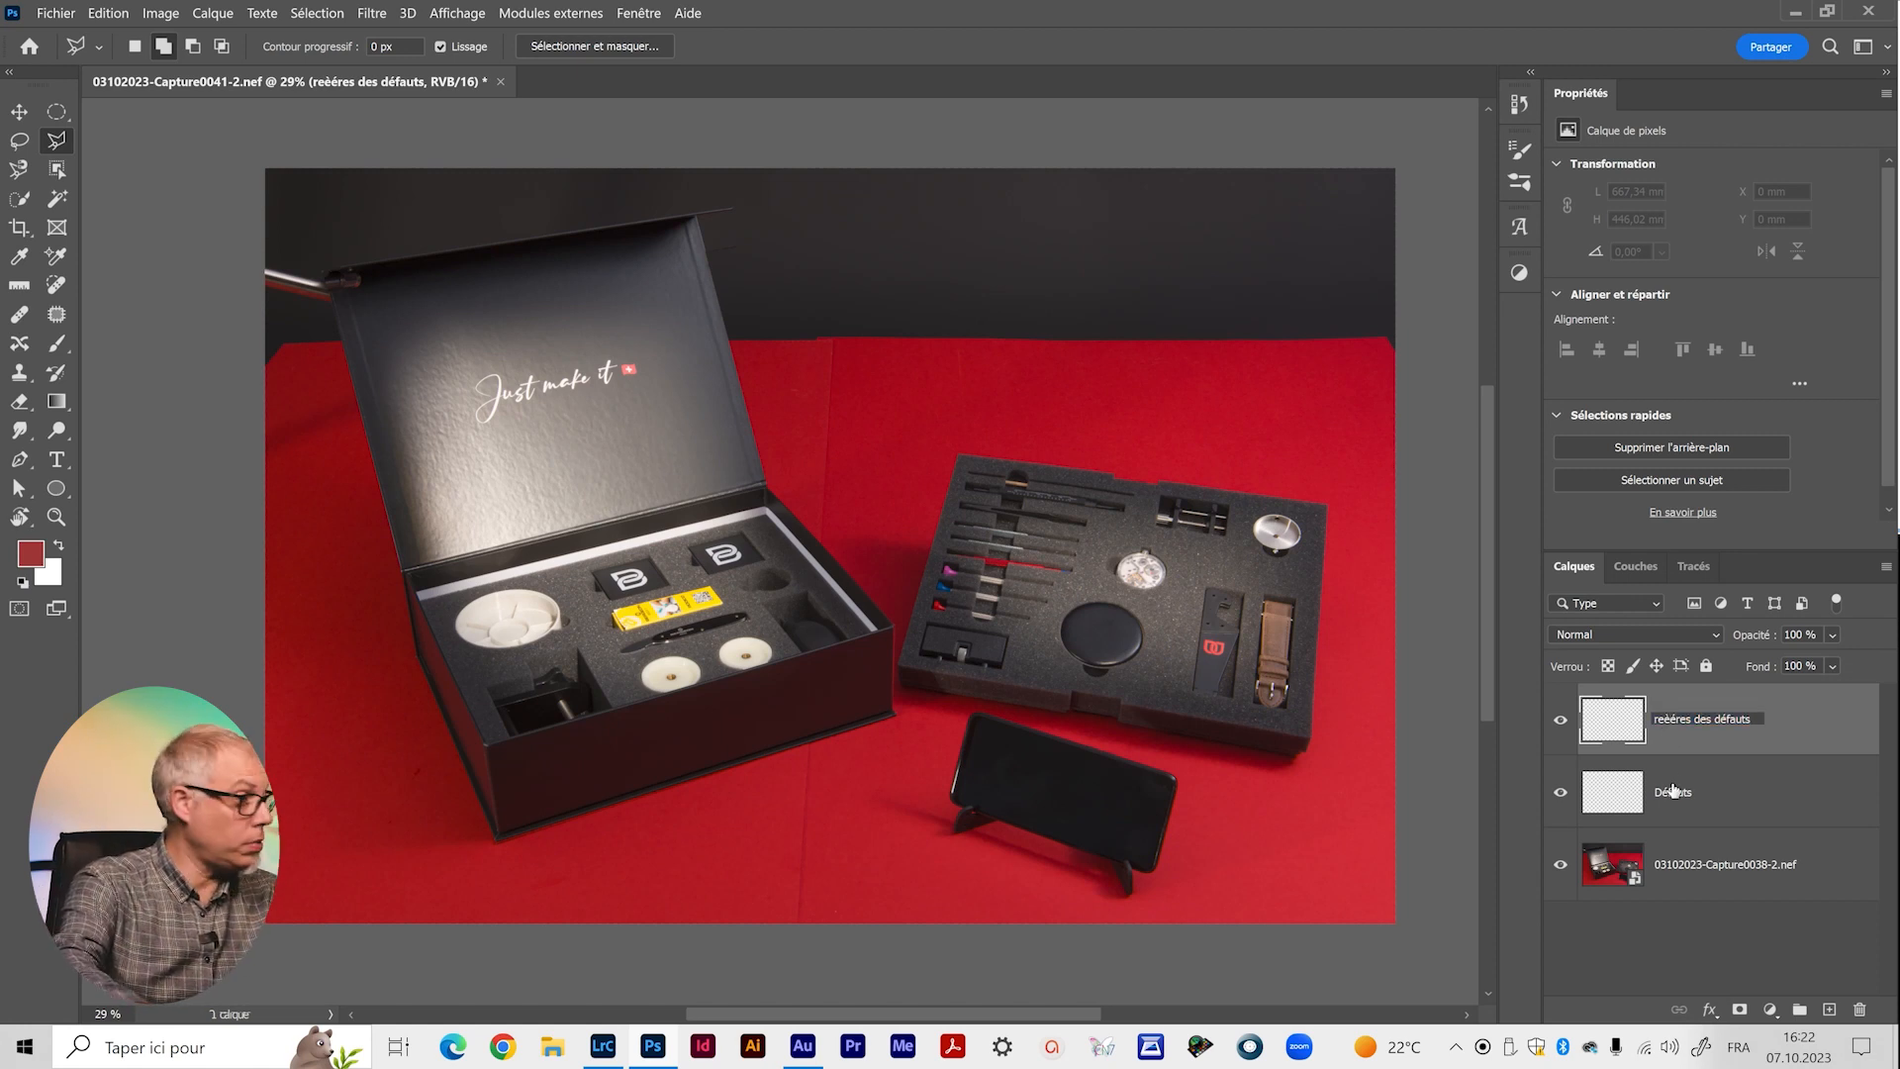
pyautogui.press('Return')
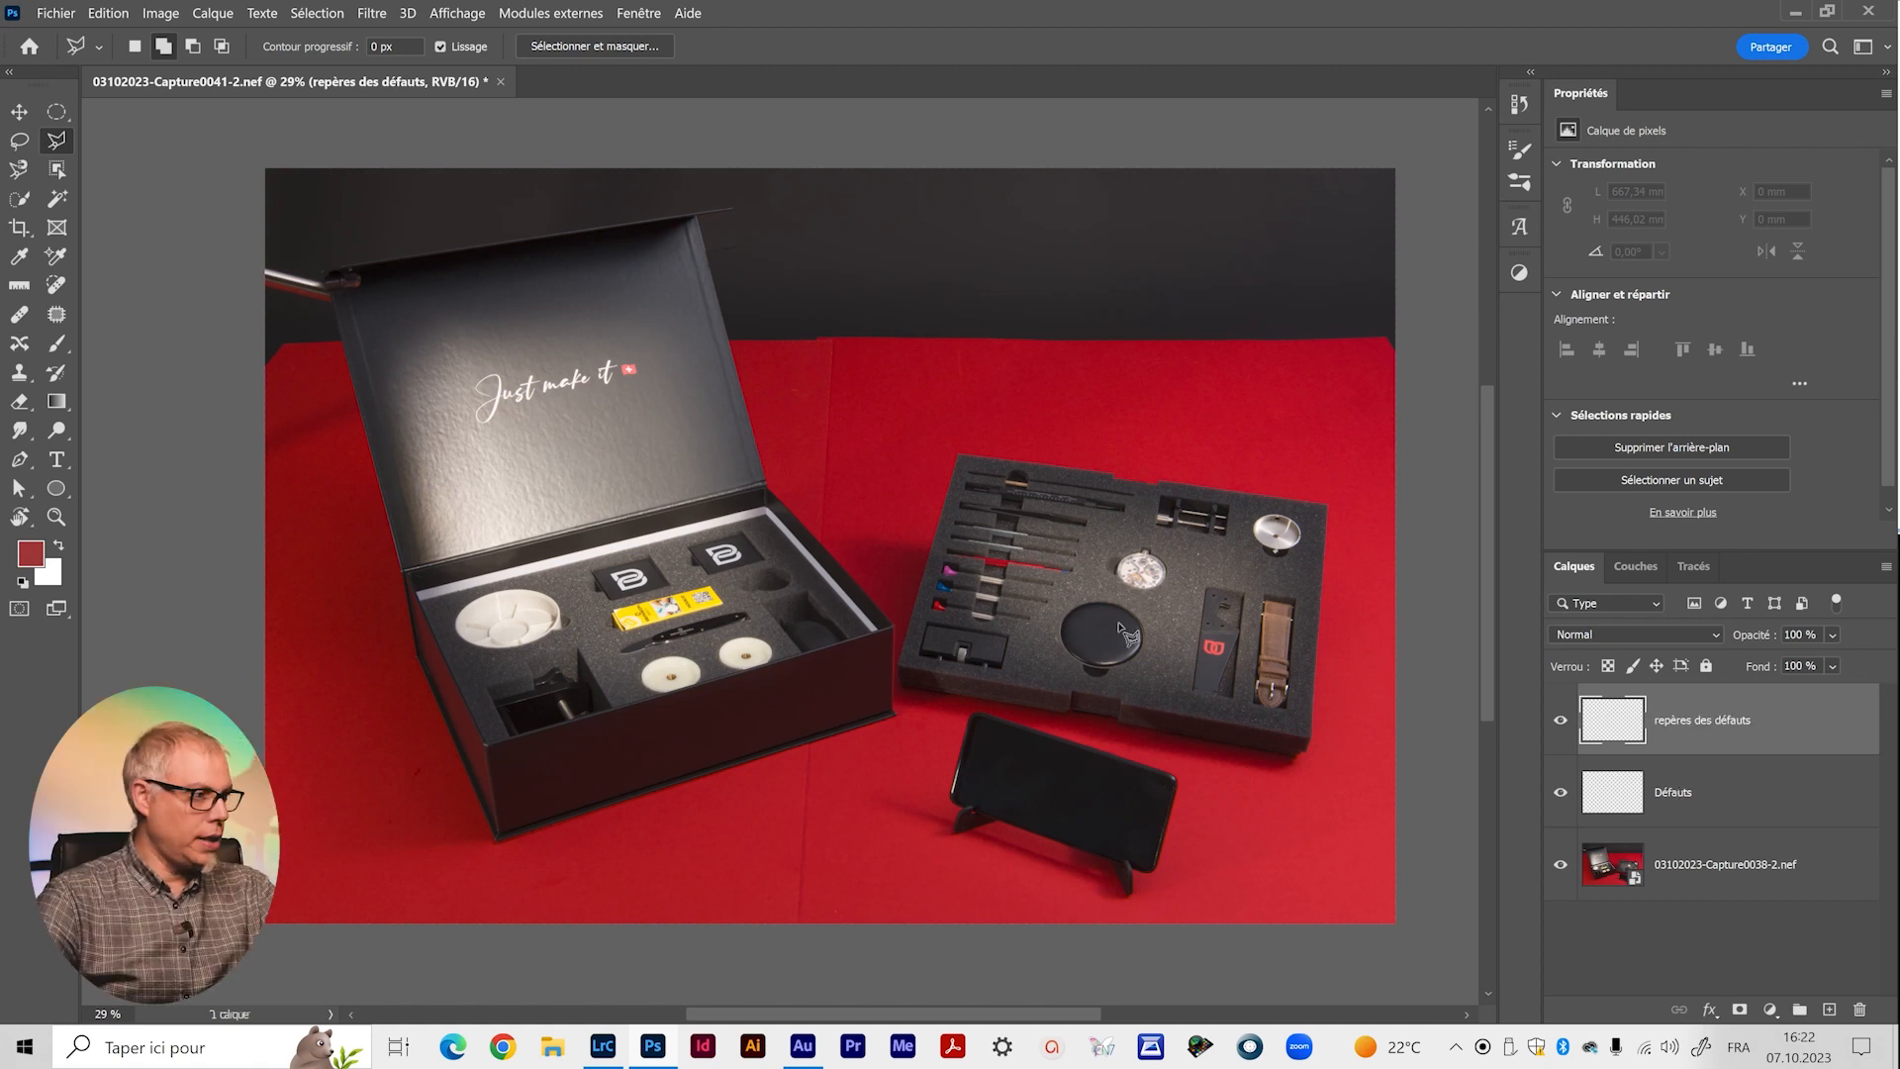
# Examine the box's foam insert and the red backdrop in front of it up close for defects.
pyautogui.press('z')
pyautogui.moveTo(553, 684); pyautogui.dragTo(571, 670)
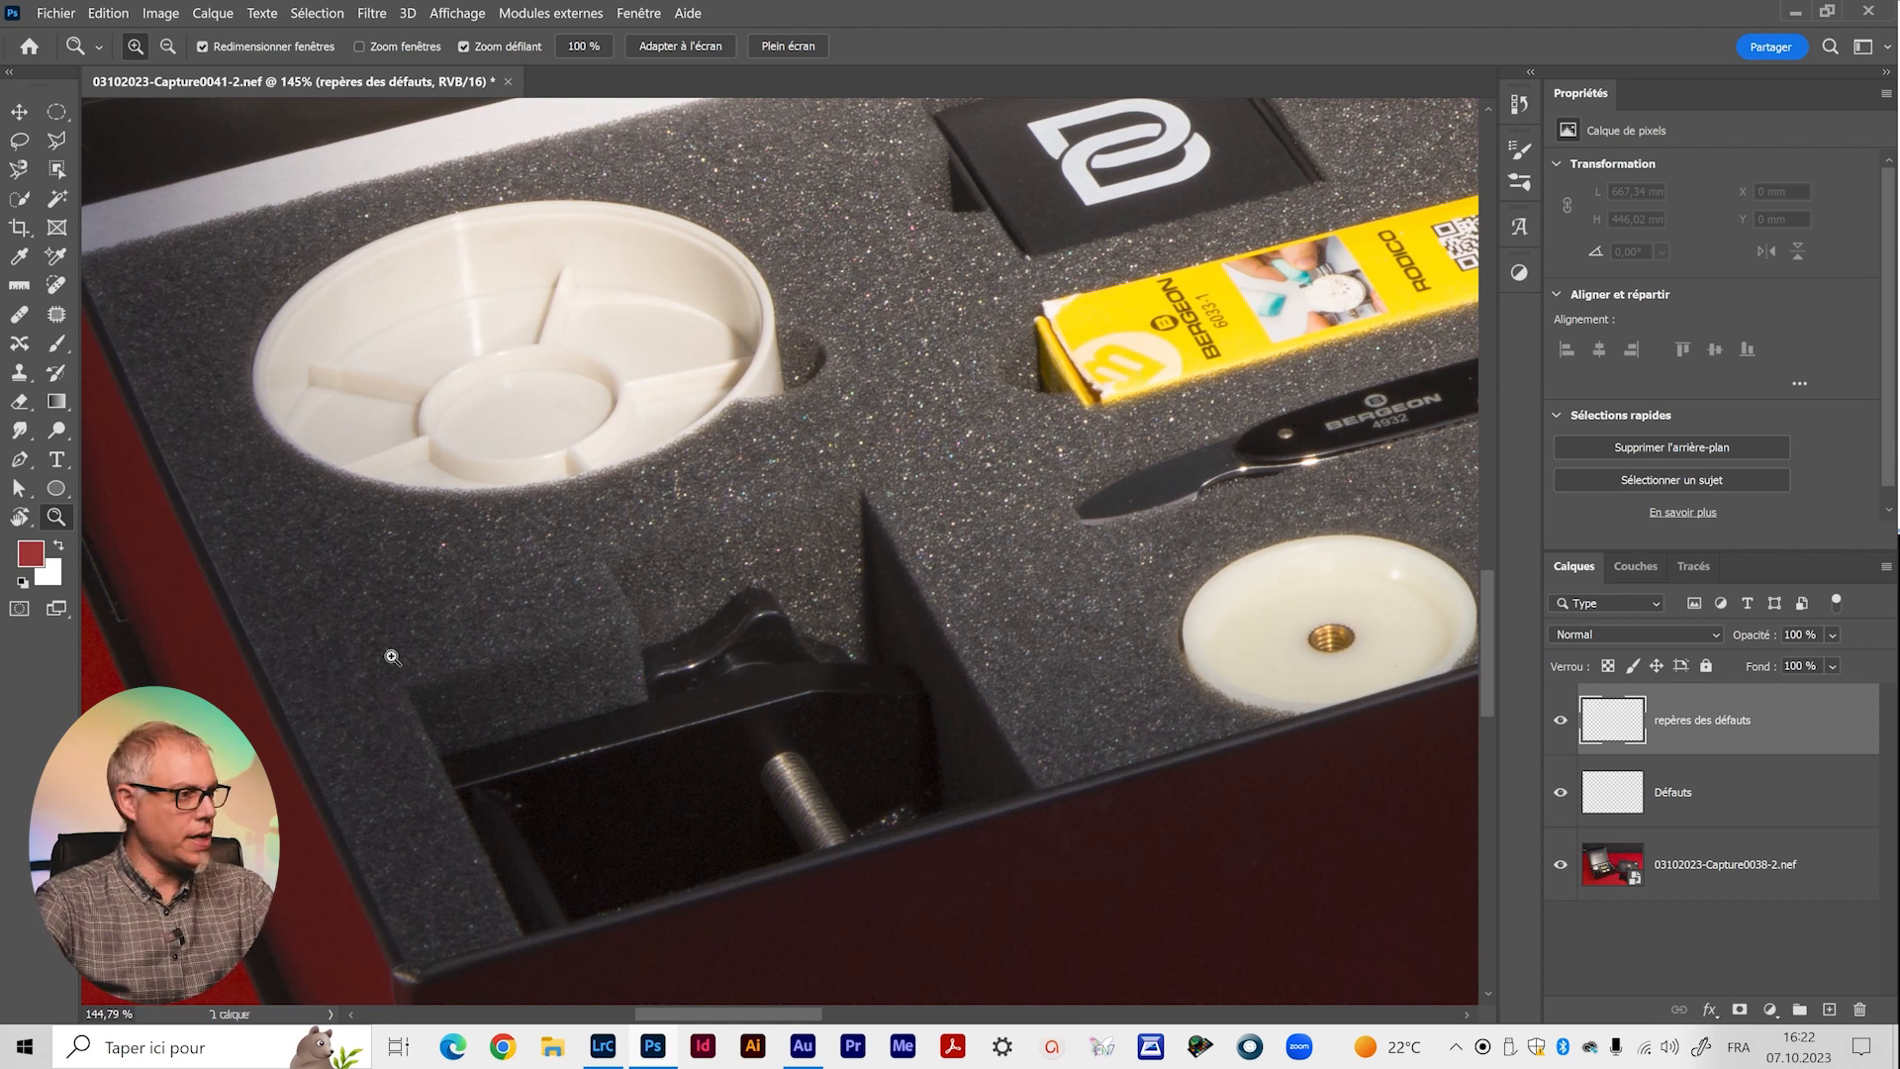
pyautogui.press('h')
pyautogui.moveTo(569, 521); pyautogui.dragTo(606, 243)
pyautogui.moveTo(929, 763); pyautogui.dragTo(815, 365)
pyautogui.moveTo(983, 632); pyautogui.dragTo(651, 618)
pyautogui.moveTo(958, 287); pyautogui.dragTo(860, 395)
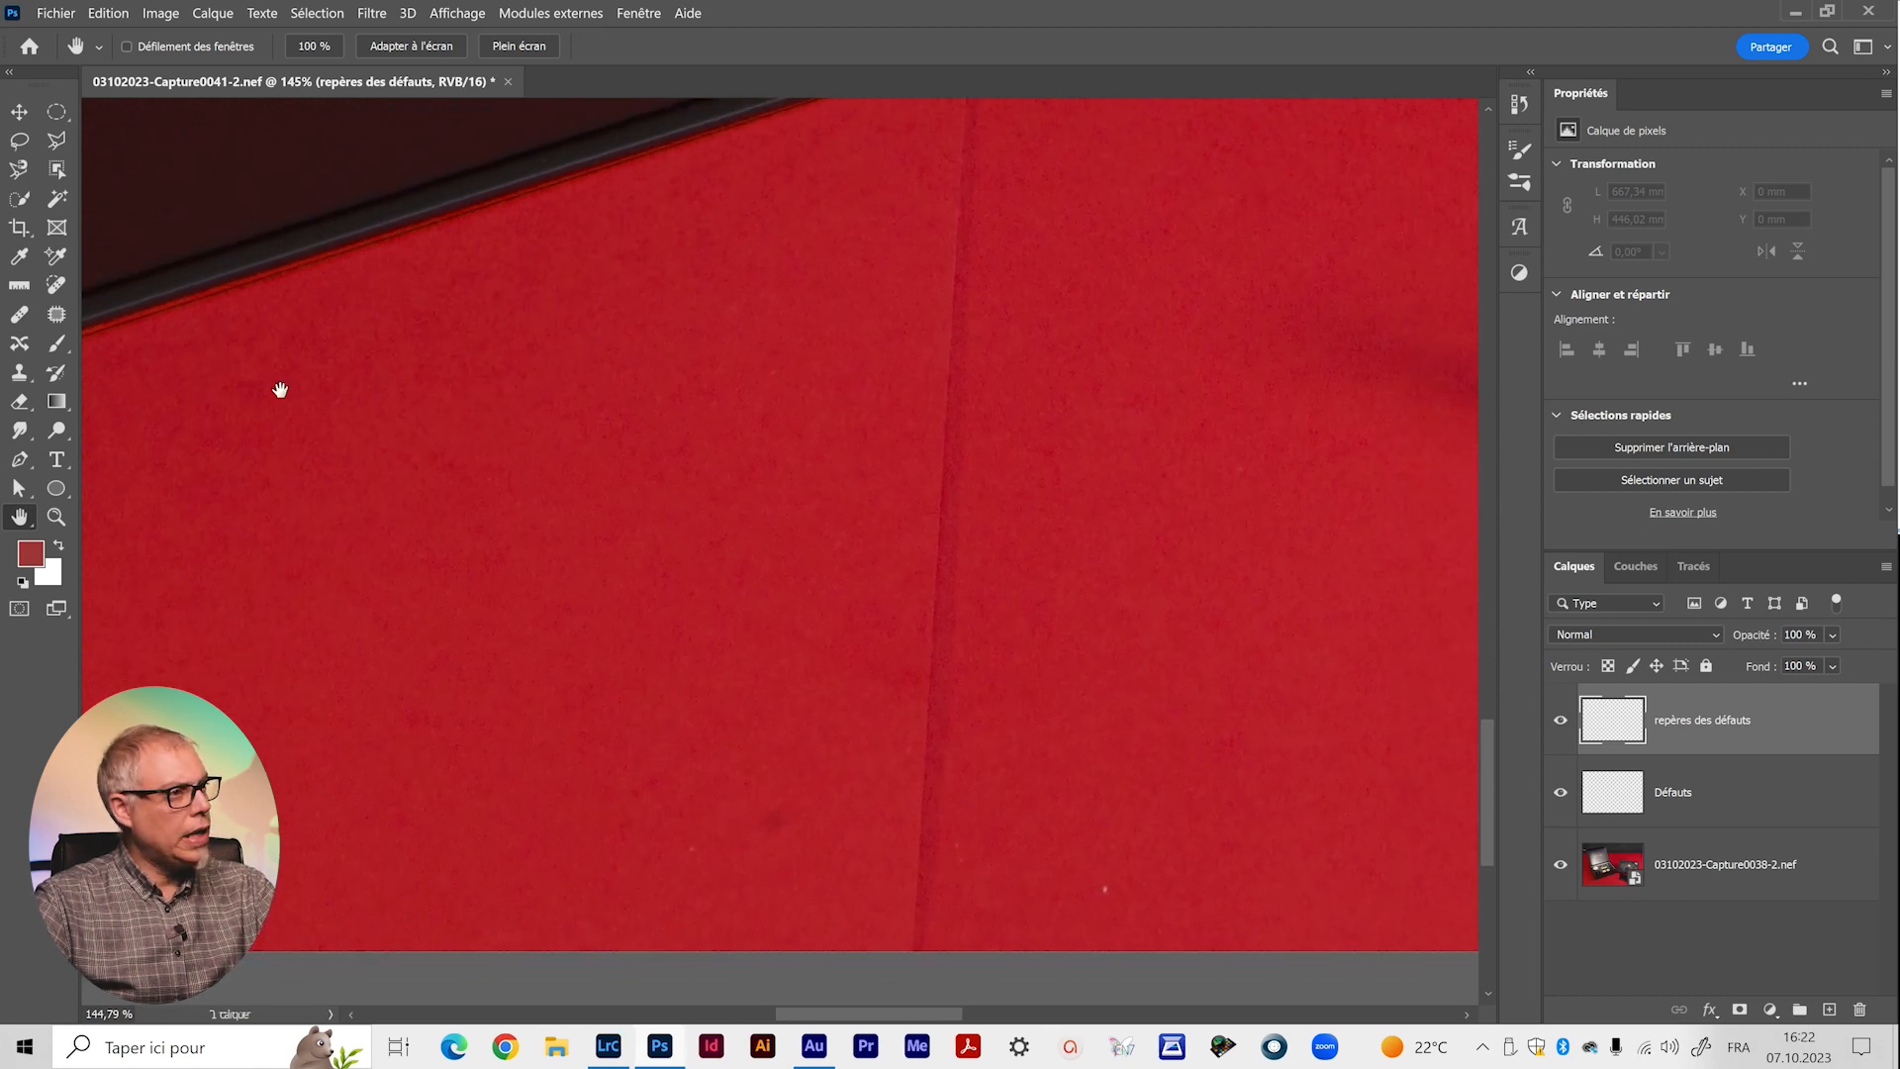
# Set up the Brush tool with a blue foreground colour and a 5 px tip for marking defects.
pyautogui.click(56, 343)
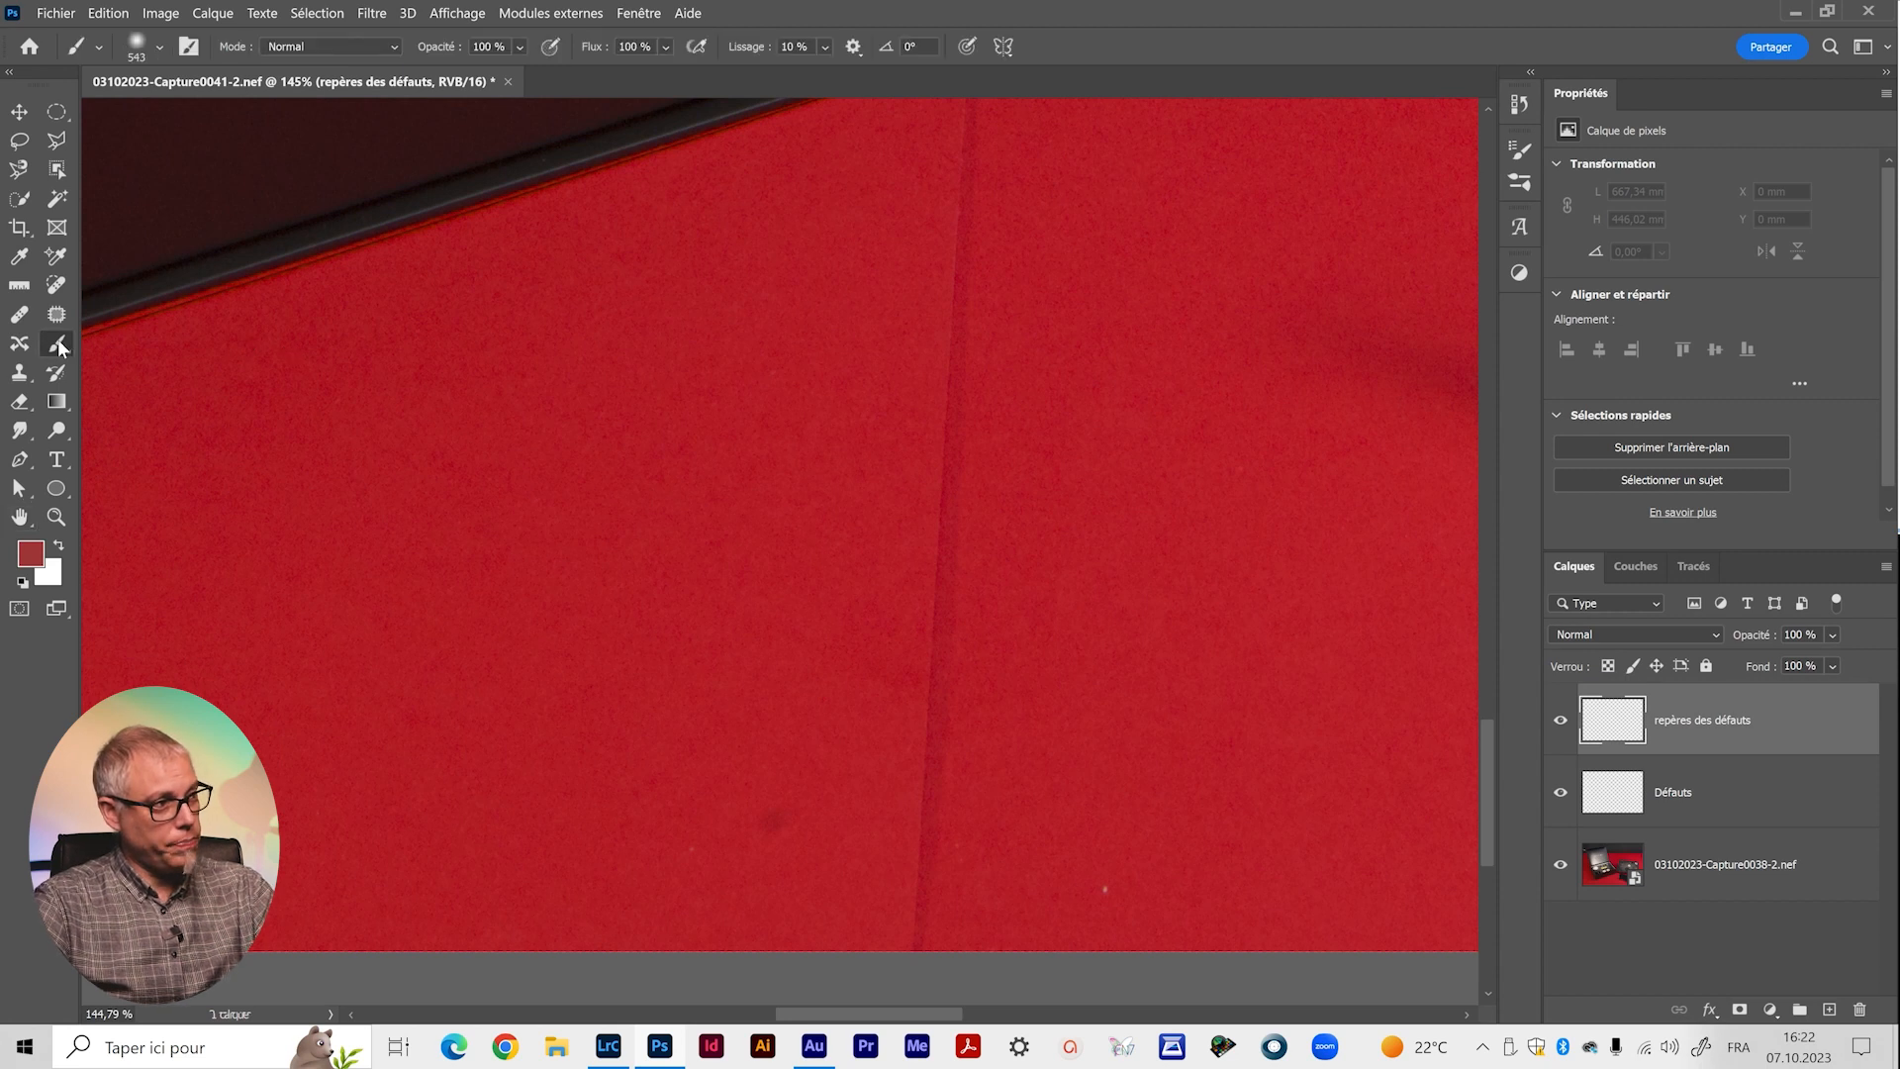
pyautogui.keyDown('alt'); pyautogui.keyDown('shift'); pyautogui.rightClick(524, 509); pyautogui.keyUp('shift'); pyautogui.keyUp('alt')
pyautogui.moveTo(523, 507)
pyautogui.mouseDown()
pyautogui.moveTo(560, 386)
pyautogui.moveTo(515, 521)
pyautogui.moveTo(447, 507)
pyautogui.moveTo(565, 409)
pyautogui.moveTo(589, 265)
pyautogui.moveTo(415, 250)
pyautogui.moveTo(236, 317)
pyautogui.moveTo(252, 593)
pyautogui.moveTo(287, 648)
pyautogui.moveTo(568, 394)
pyautogui.moveTo(584, 406)
pyautogui.moveTo(567, 409)
pyautogui.mouseUp()
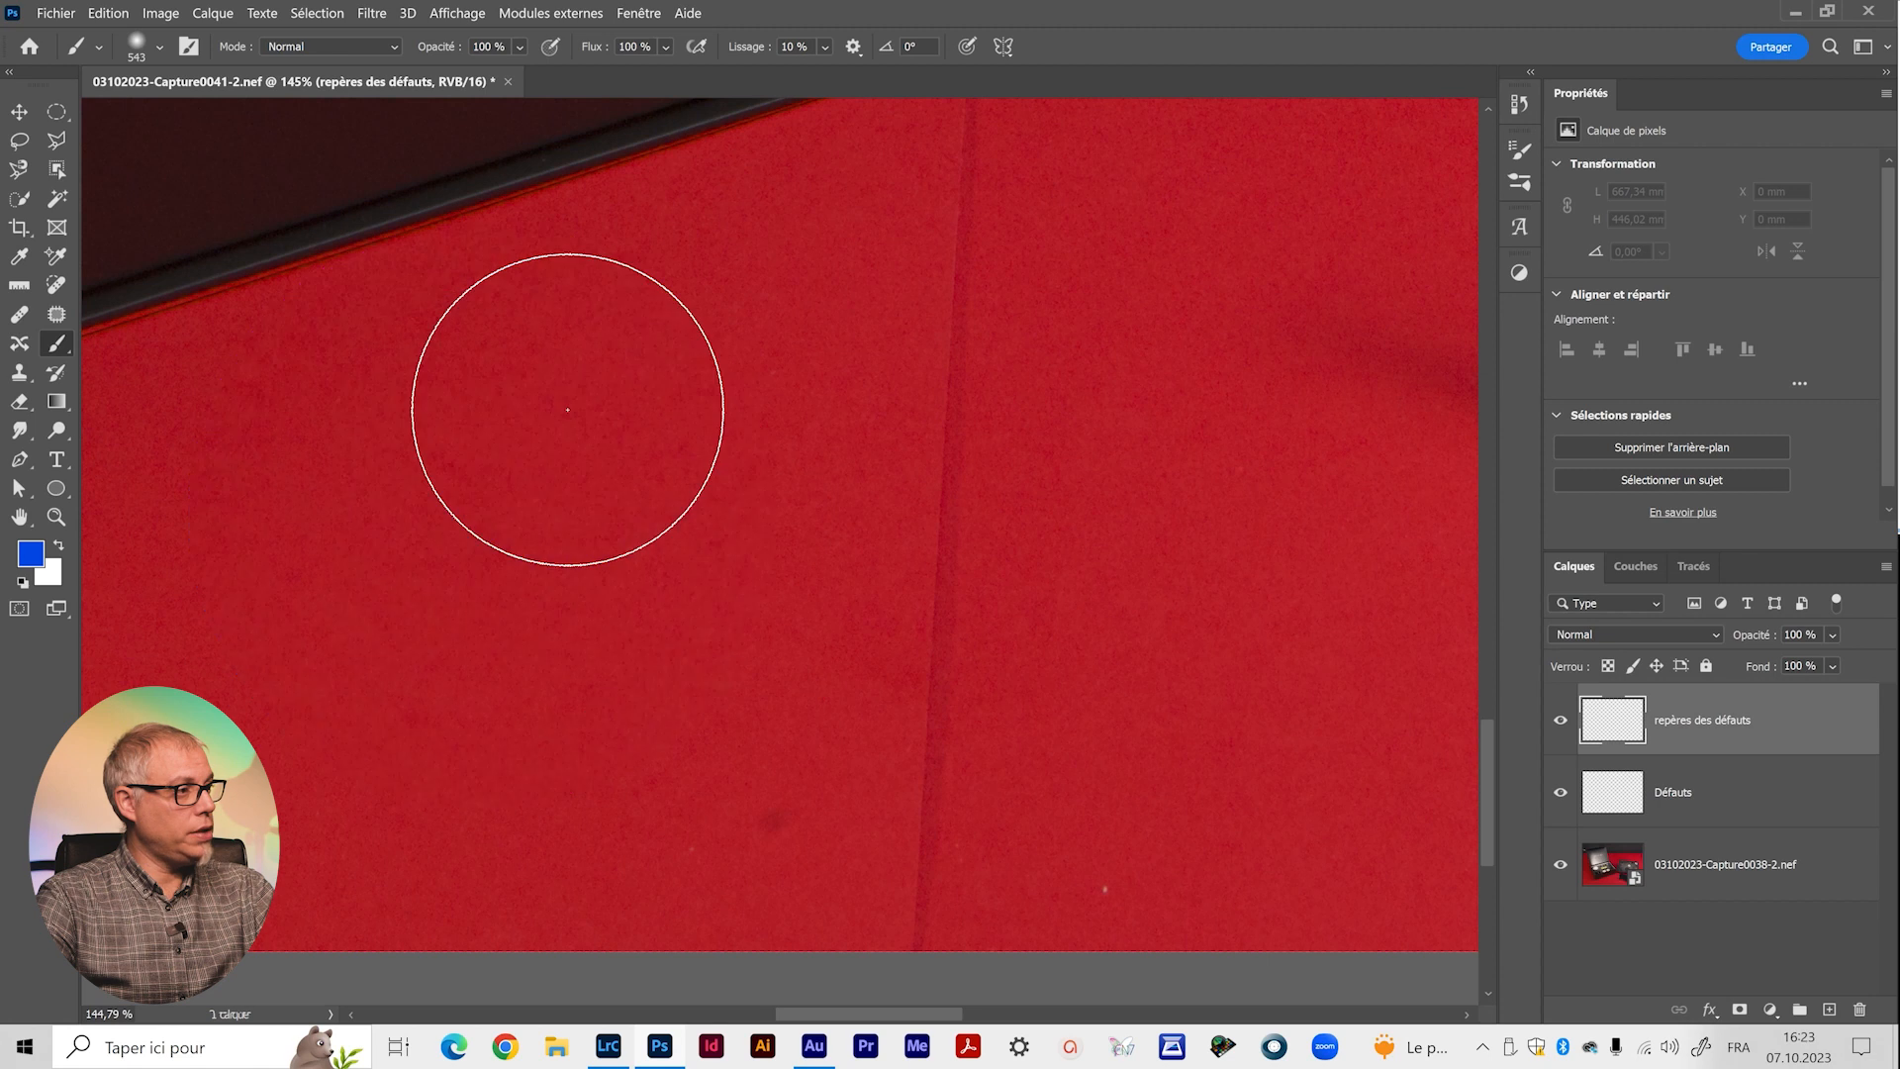
pyautogui.moveTo(643, 585)
pyautogui.mouseDown()
pyautogui.moveTo(306, 643)
pyautogui.moveTo(194, 693)
pyautogui.moveTo(186, 777)
pyautogui.mouseUp()
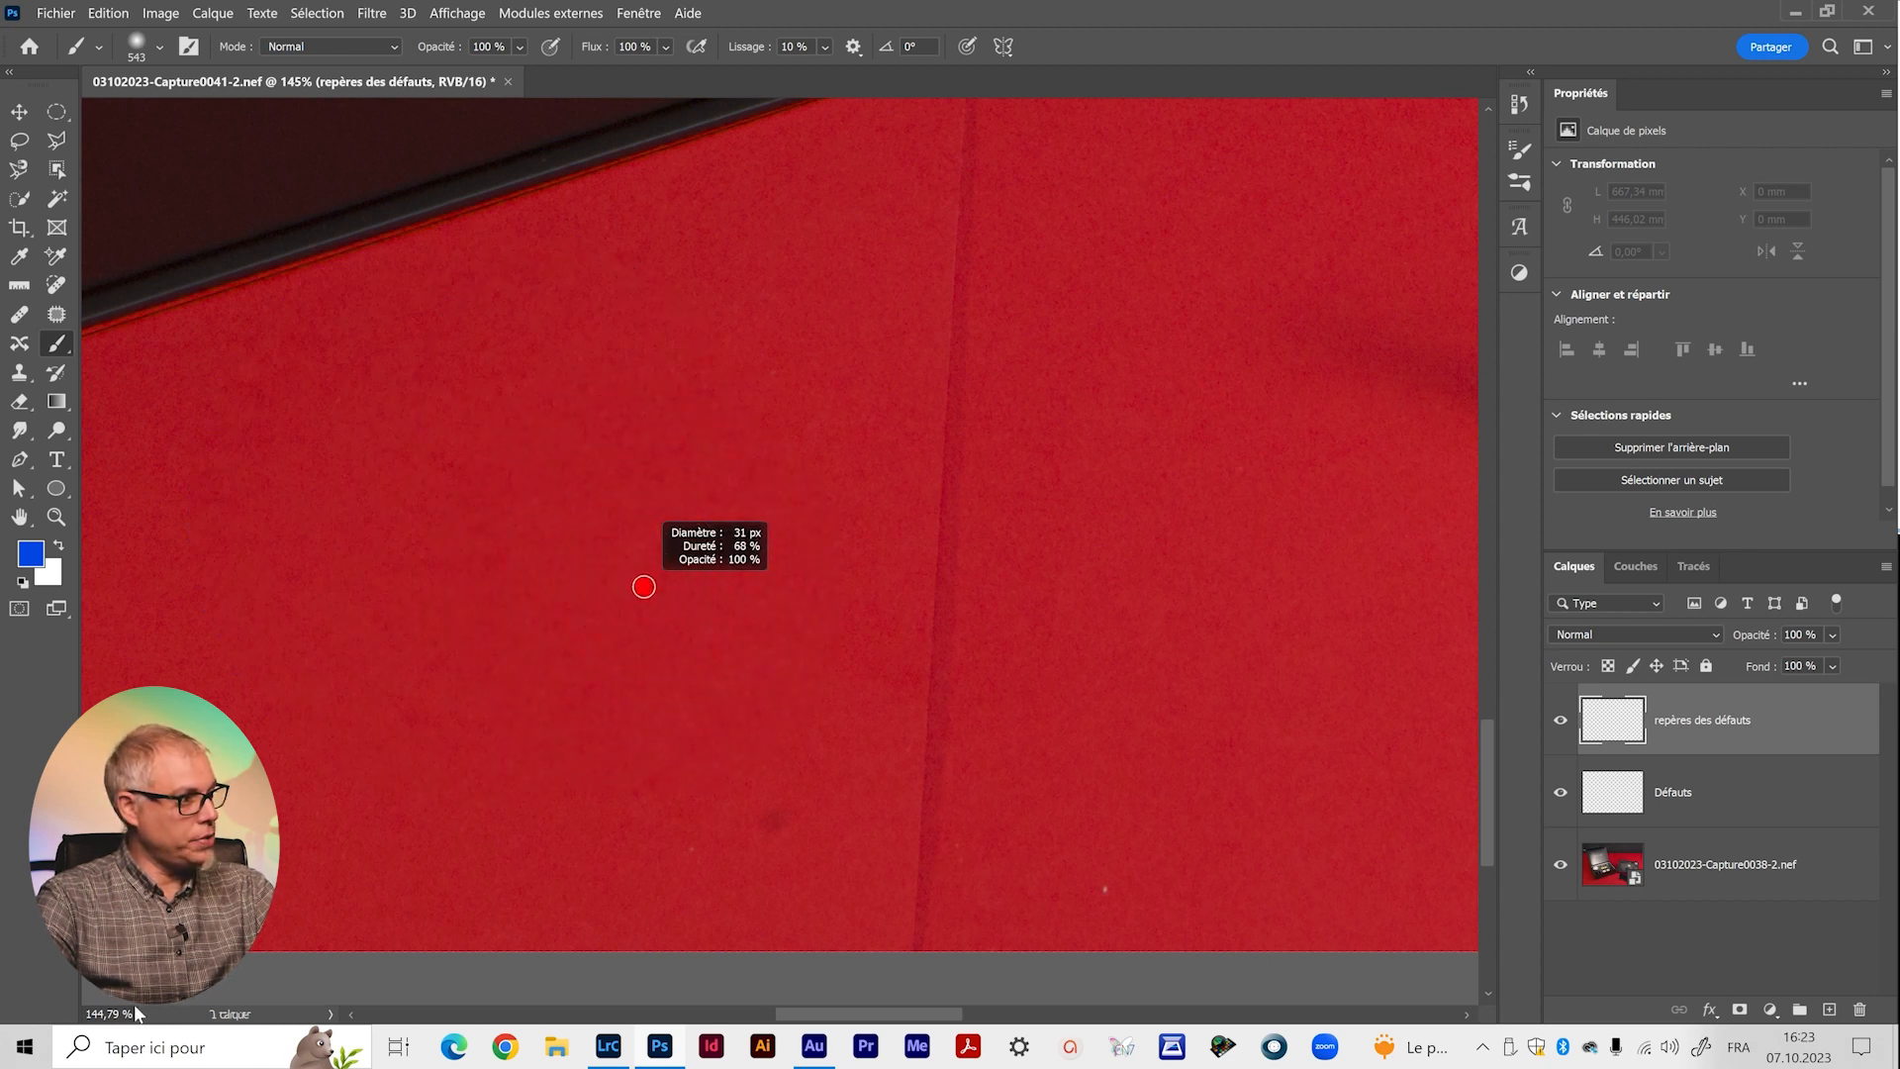
pyautogui.moveTo(115, 1009); pyautogui.dragTo(115, 1009)
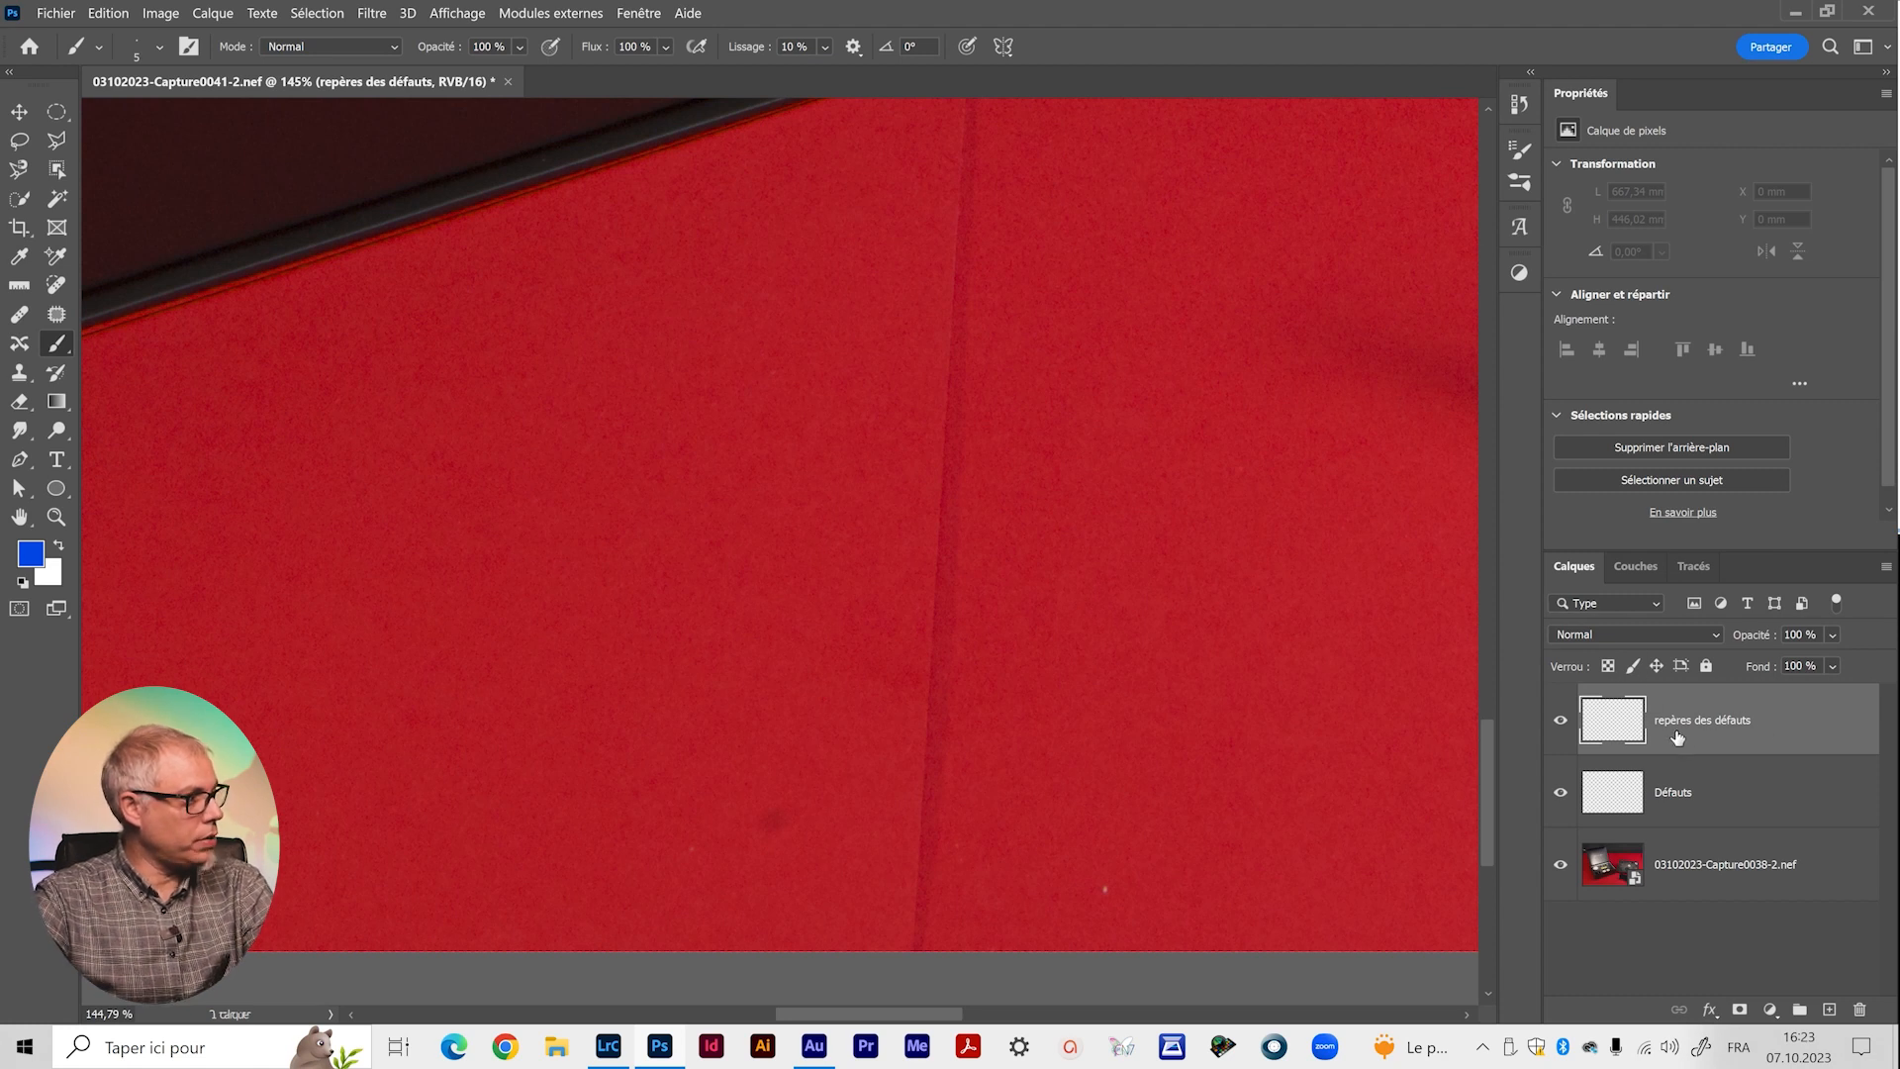
# On the "repères des défauts" layer, circle the two spots on the red backdrop and draw a line along each side of the crease.
pyautogui.moveTo(784, 857); pyautogui.dragTo(792, 857)
pyautogui.moveTo(1105, 904); pyautogui.dragTo(1126, 898)
pyautogui.moveTo(922, 476); pyautogui.dragTo(921, 618)
pyautogui.moveTo(968, 489); pyautogui.dragTo(960, 634)
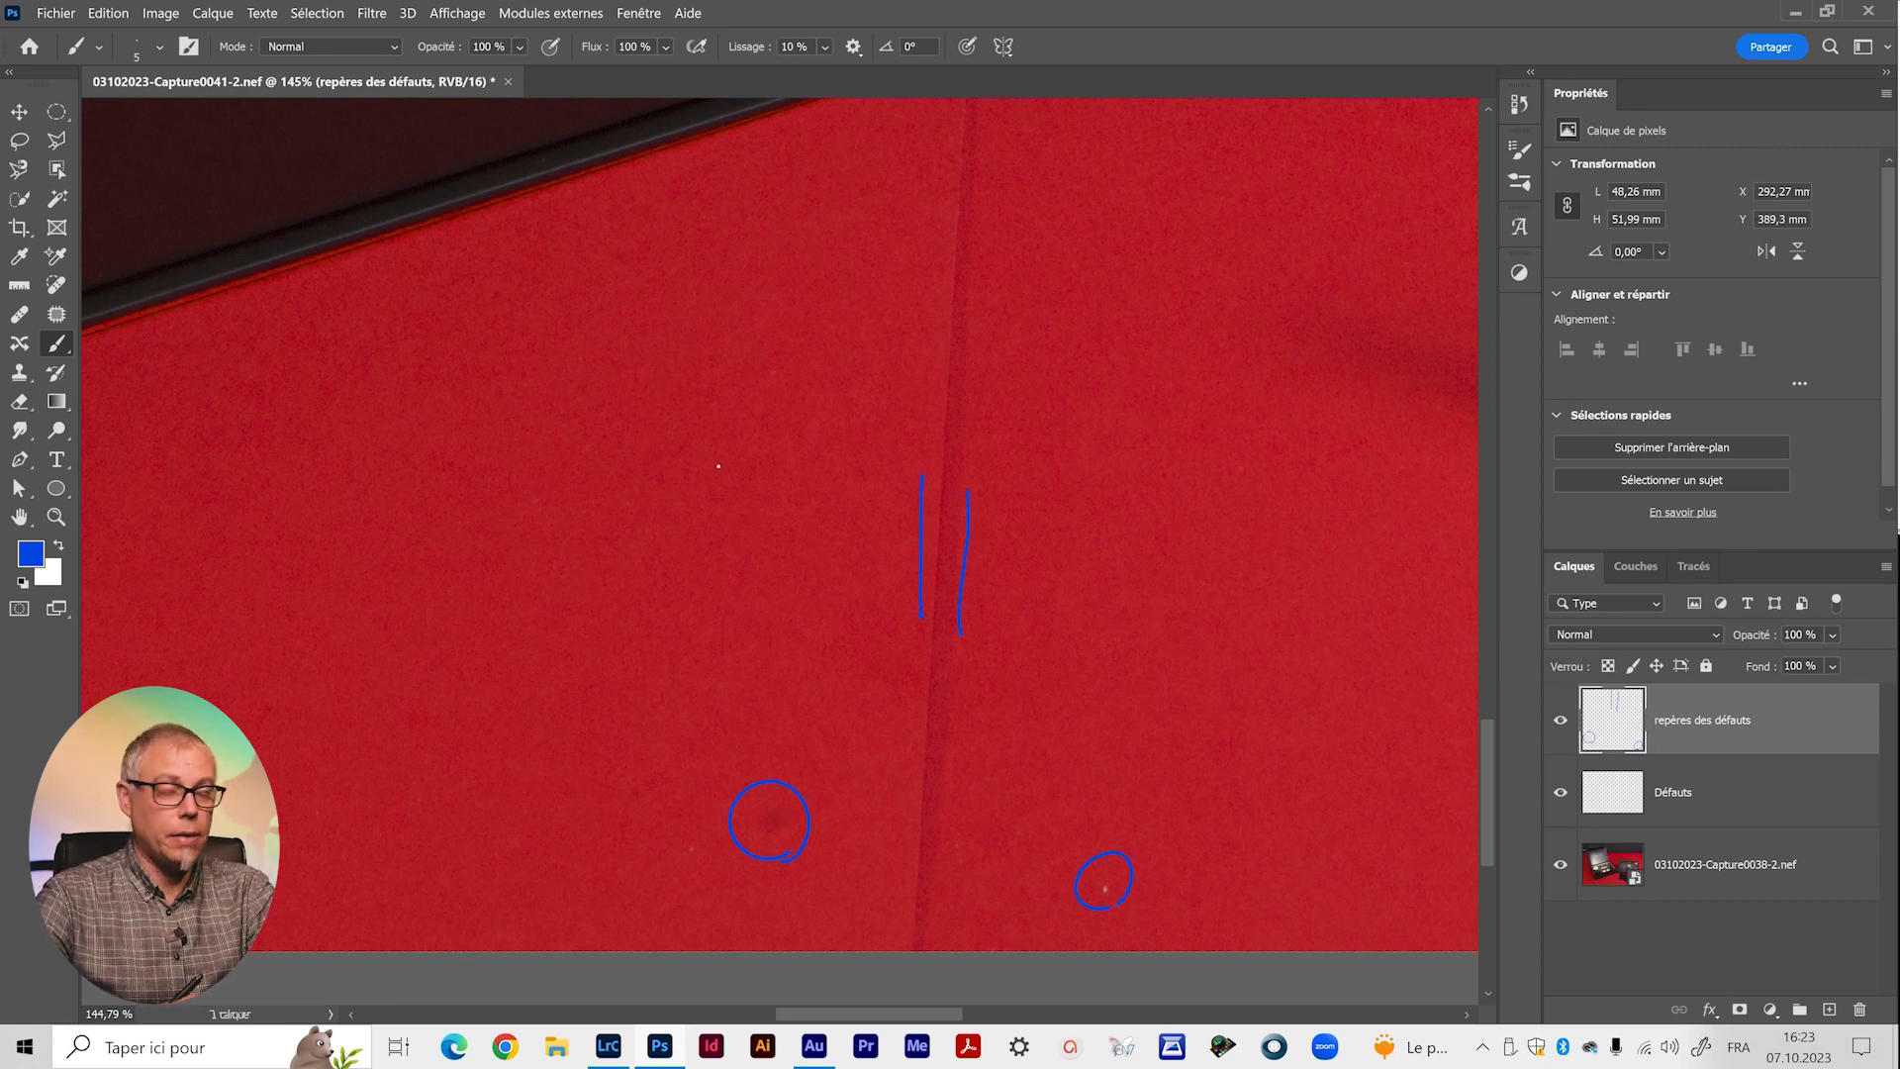
# On the "repères des défauts" layer, circle the spots on the red backdrop beside the phone and to the right of the foam tray.
pyautogui.moveTo(1173, 499); pyautogui.dragTo(603, 747)
pyautogui.moveTo(1108, 781); pyautogui.dragTo(758, 500)
pyautogui.moveTo(1145, 686); pyautogui.dragTo(708, 666)
pyautogui.moveTo(1069, 556); pyautogui.dragTo(848, 708)
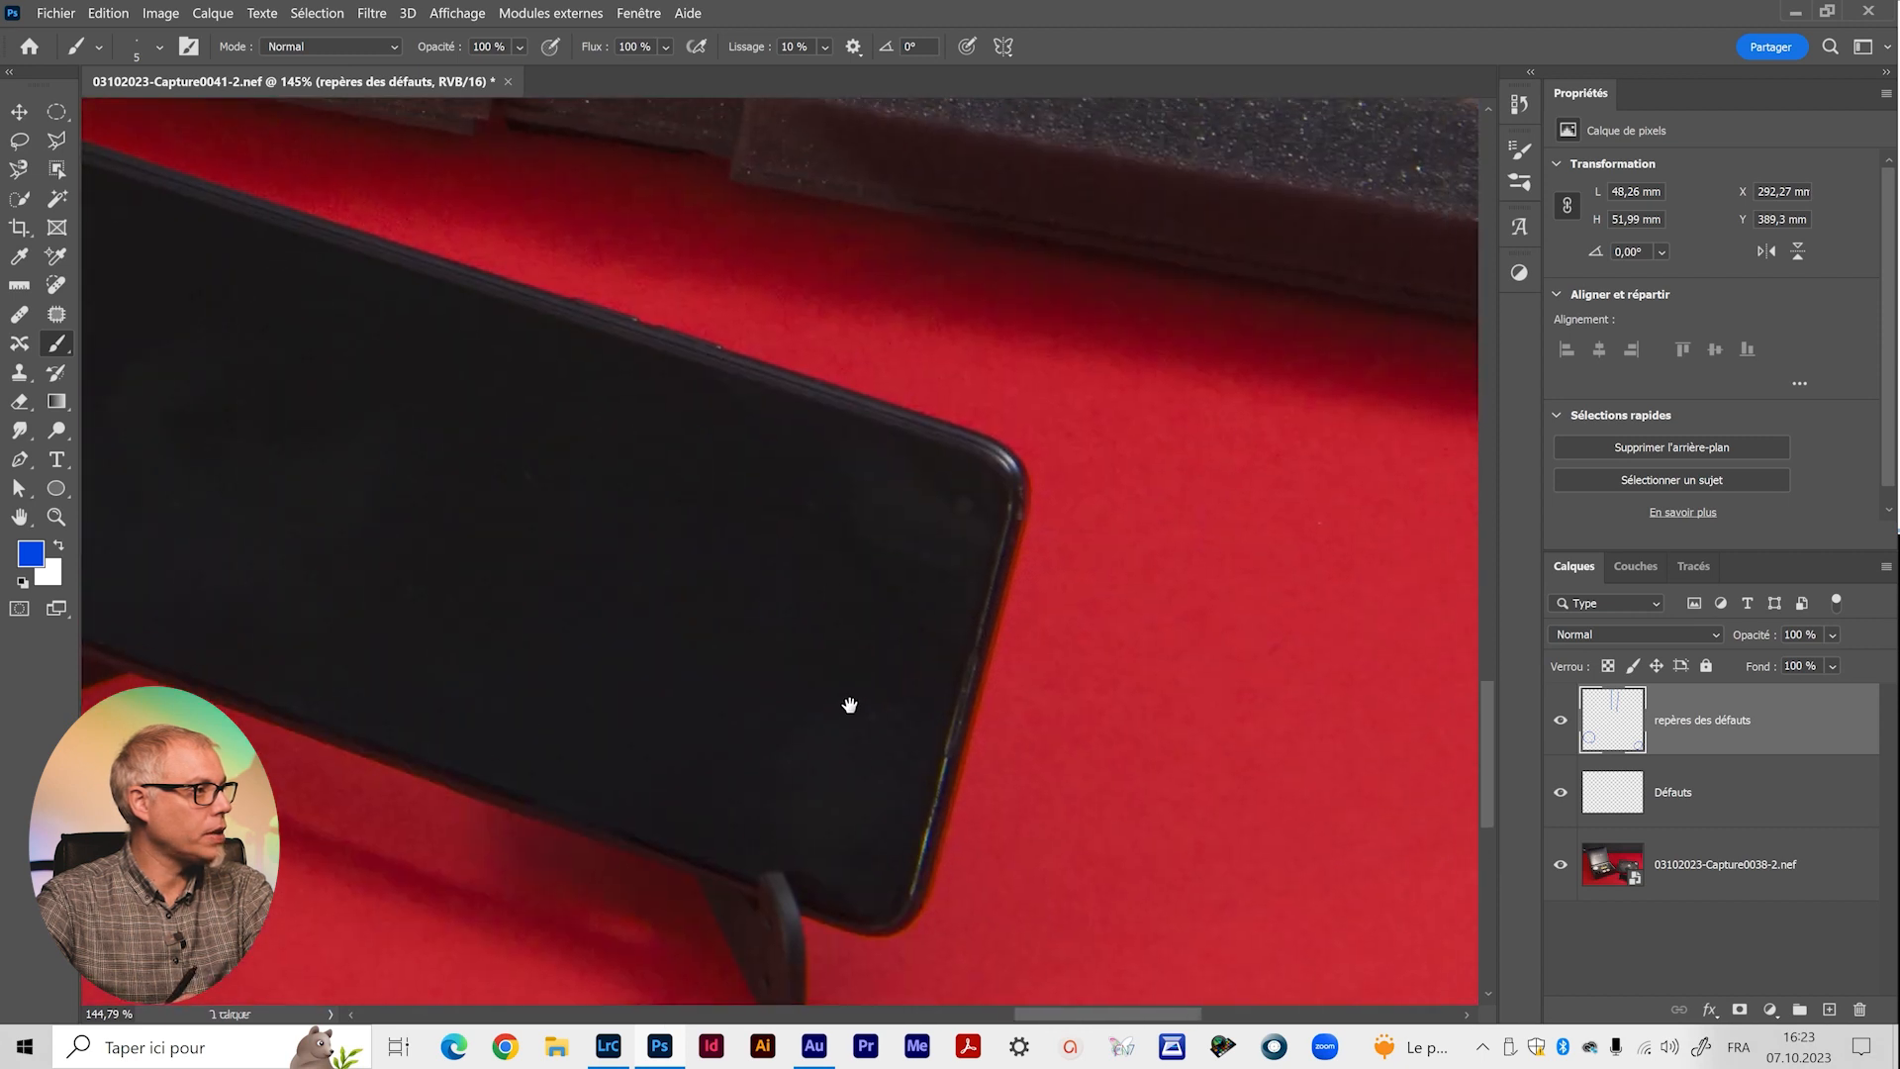
pyautogui.moveTo(1066, 539); pyautogui.dragTo(904, 565)
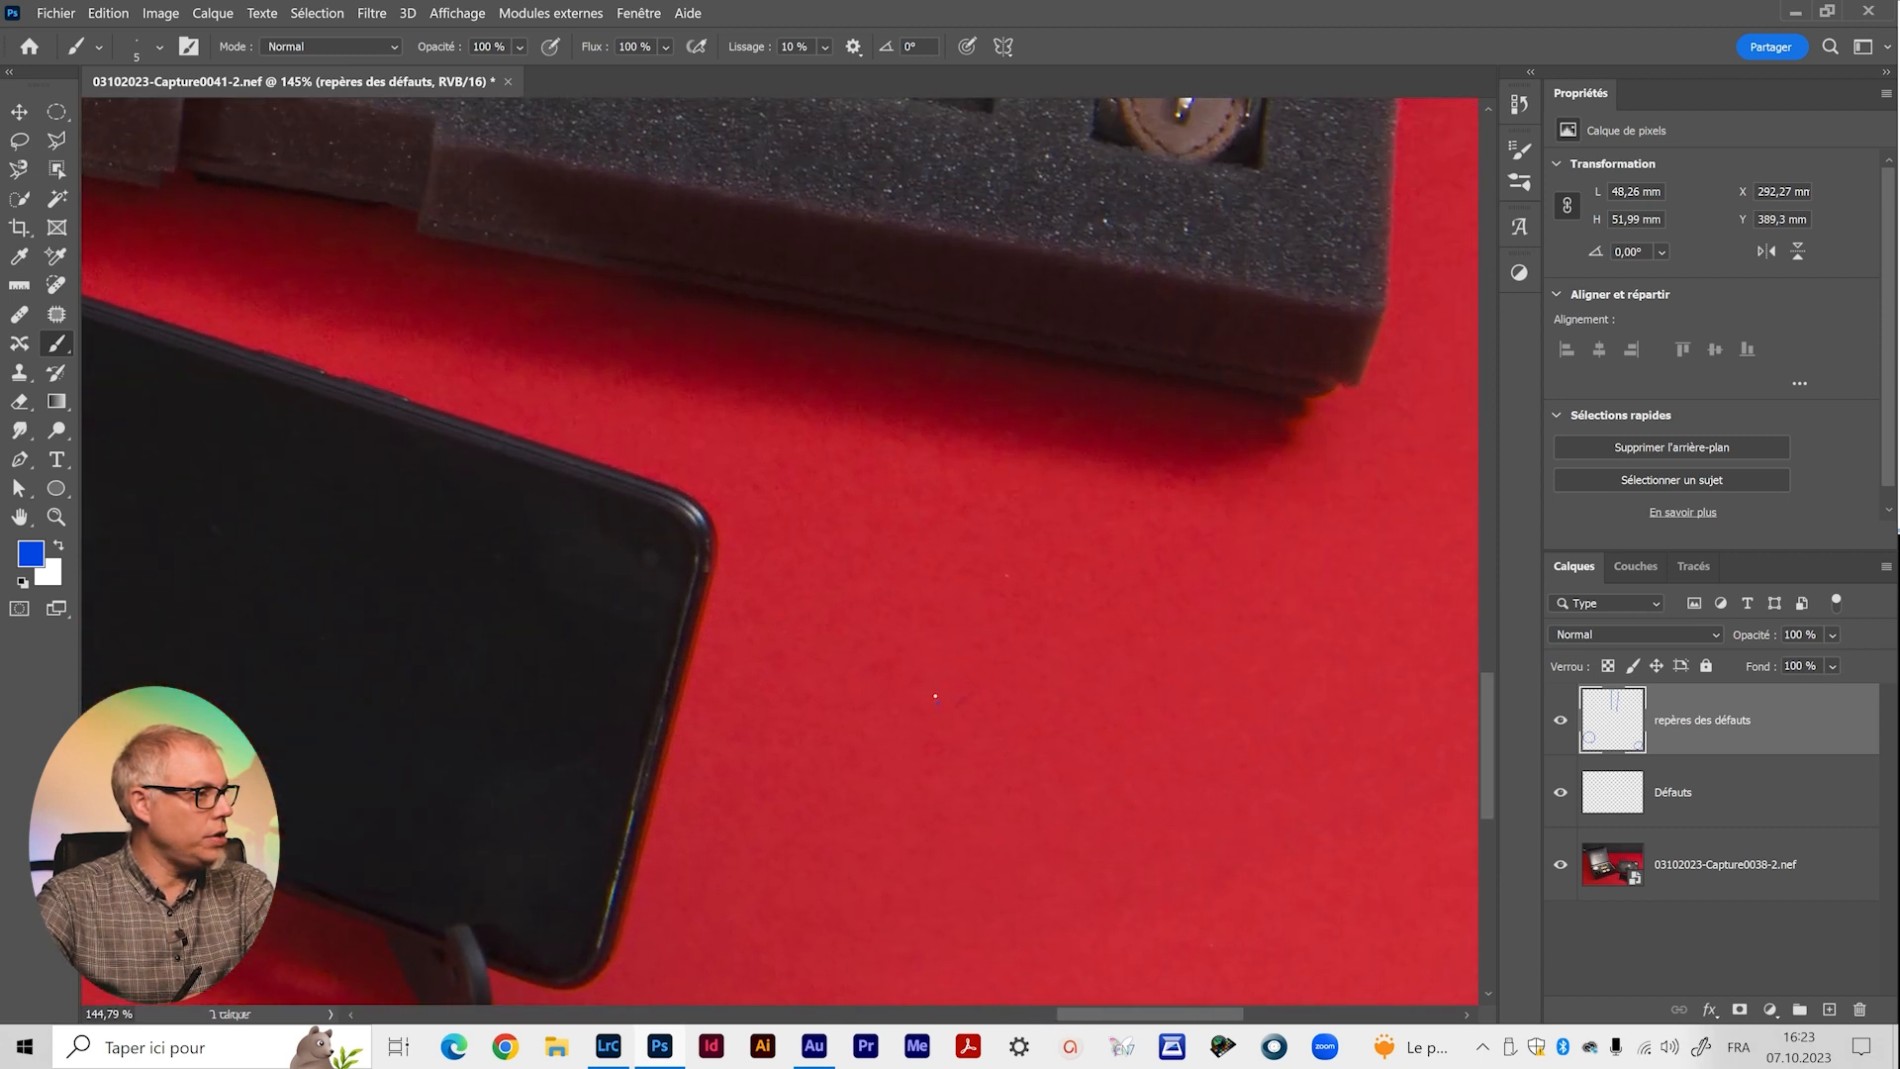
pyautogui.moveTo(935, 696); pyautogui.dragTo(938, 676)
pyautogui.moveTo(1088, 658)
pyautogui.mouseDown()
pyautogui.moveTo(1047, 624)
pyautogui.moveTo(784, 653)
pyautogui.moveTo(748, 675)
pyautogui.moveTo(878, 657)
pyautogui.mouseUp()
# Undo the circle near the backdrop's far right corner and circle the spots on the red backdrop behind the foam tray instead.
pyautogui.moveTo(923, 572); pyautogui.dragTo(935, 554)
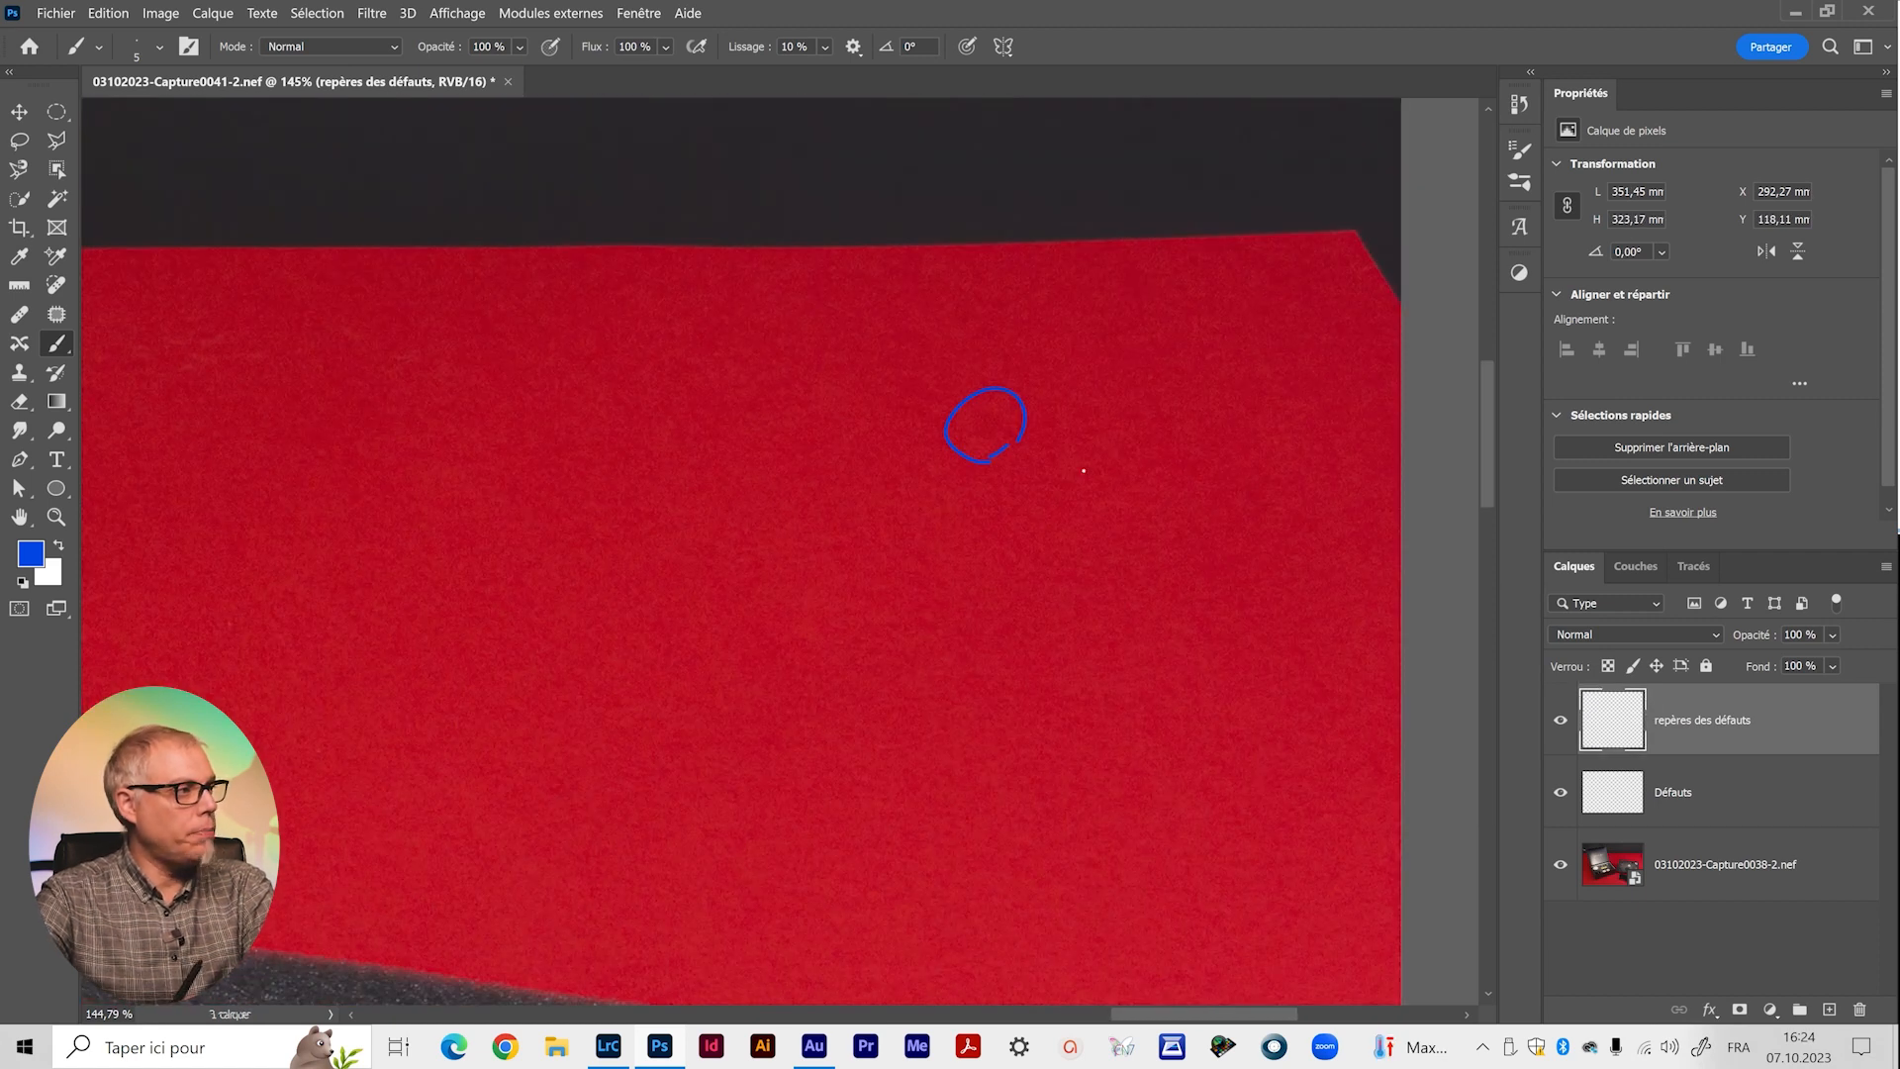
pyautogui.moveTo(991, 556)
pyautogui.mouseDown()
pyautogui.moveTo(1014, 482)
pyautogui.moveTo(1003, 406)
pyautogui.mouseUp()
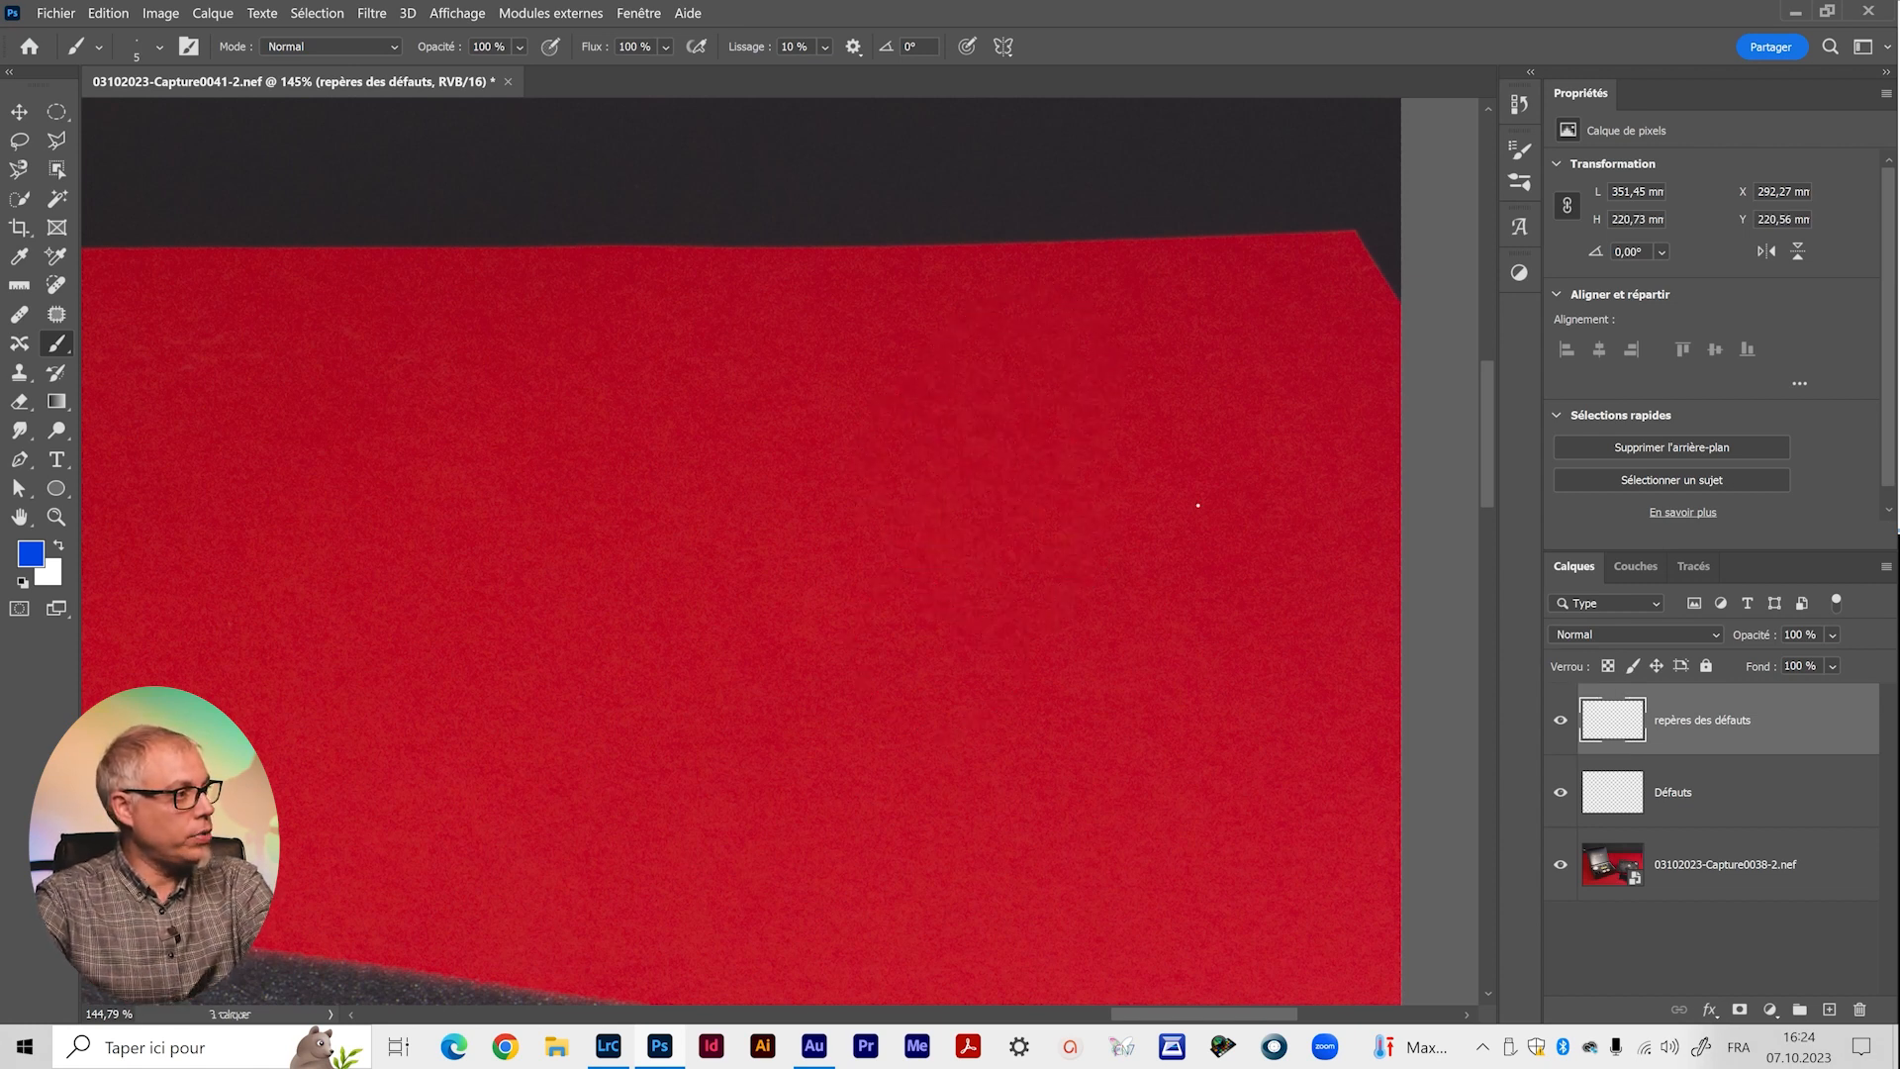
pyautogui.moveTo(743, 575)
pyautogui.mouseDown()
pyautogui.moveTo(1039, 449)
pyautogui.moveTo(742, 496)
pyautogui.moveTo(959, 454)
pyautogui.moveTo(1131, 550)
pyautogui.mouseUp()
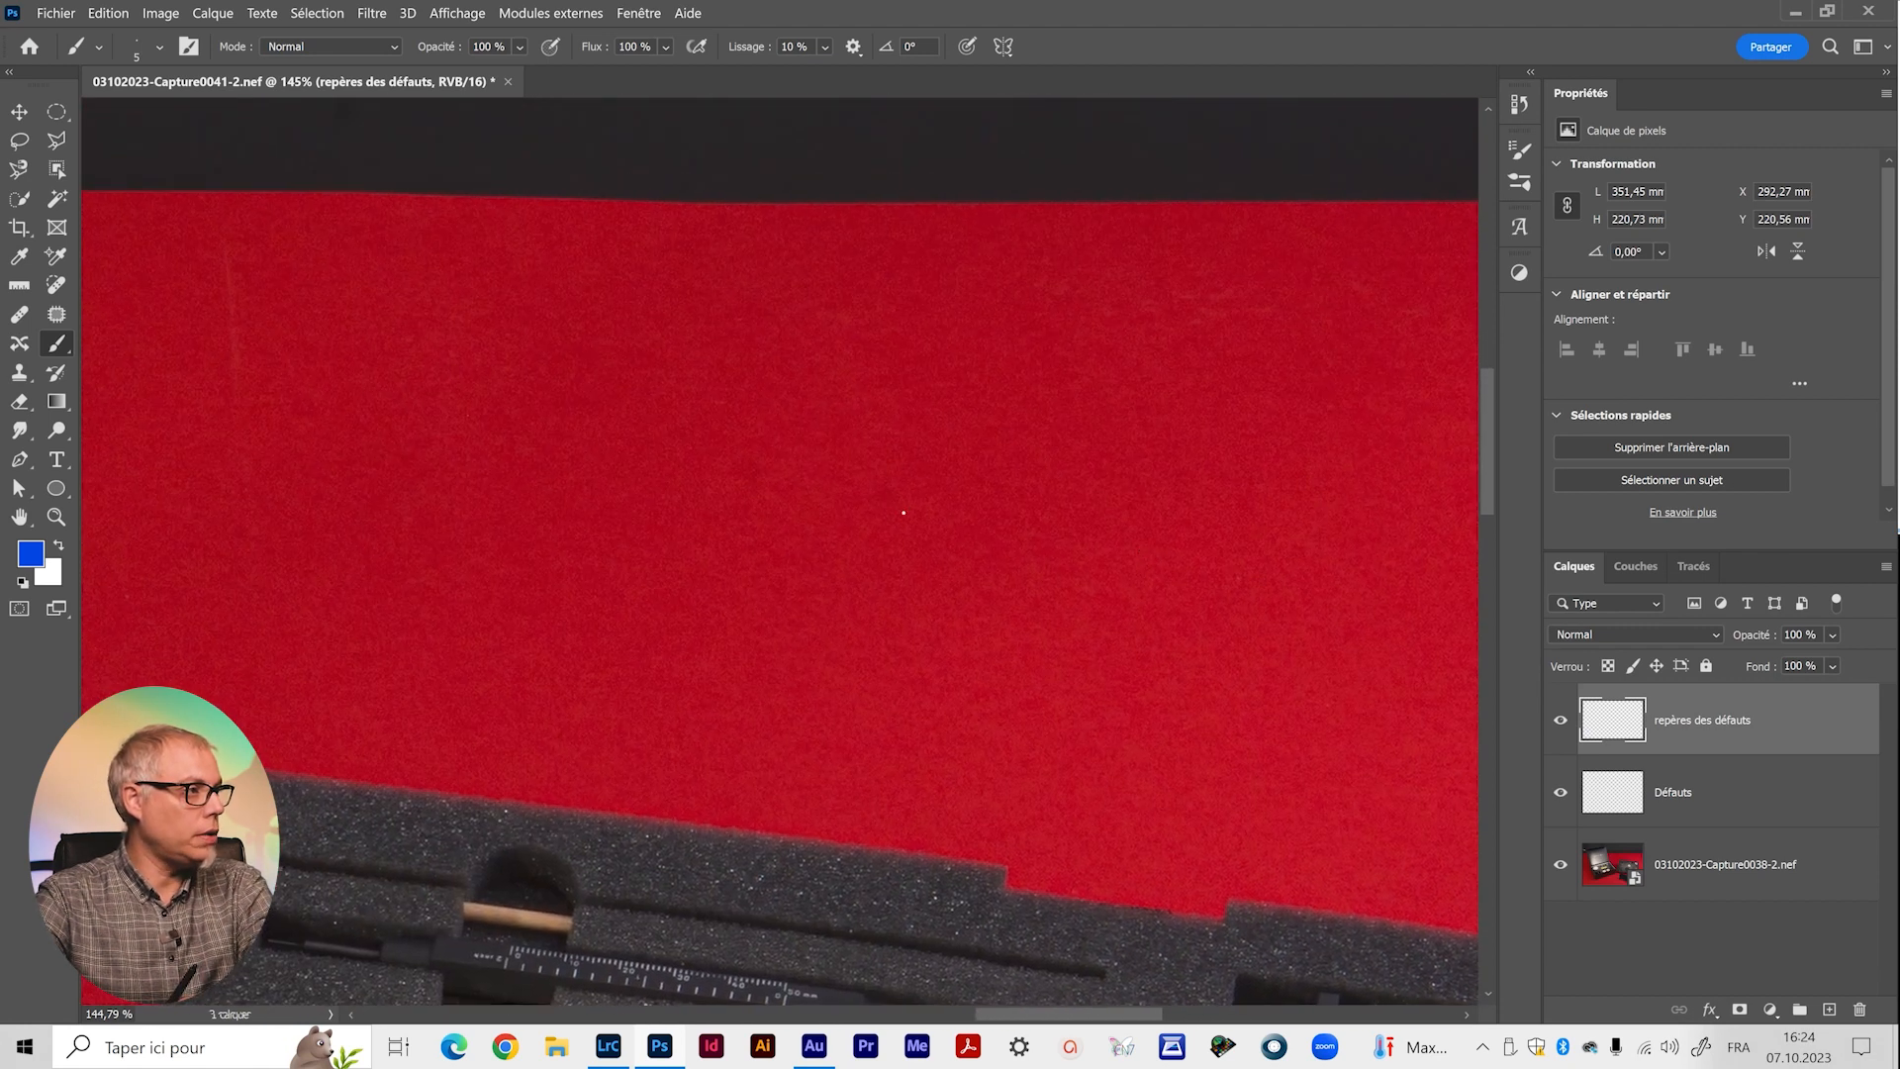
pyautogui.moveTo(763, 436)
pyautogui.mouseDown()
pyautogui.moveTo(737, 490)
pyautogui.moveTo(764, 440)
pyautogui.mouseUp()
# Draw a short blue line along each side of the red fringe on the open box's front right vertical edge.
pyautogui.moveTo(865, 535)
pyautogui.mouseDown()
pyautogui.moveTo(1293, 365)
pyautogui.moveTo(767, 658)
pyautogui.mouseUp()
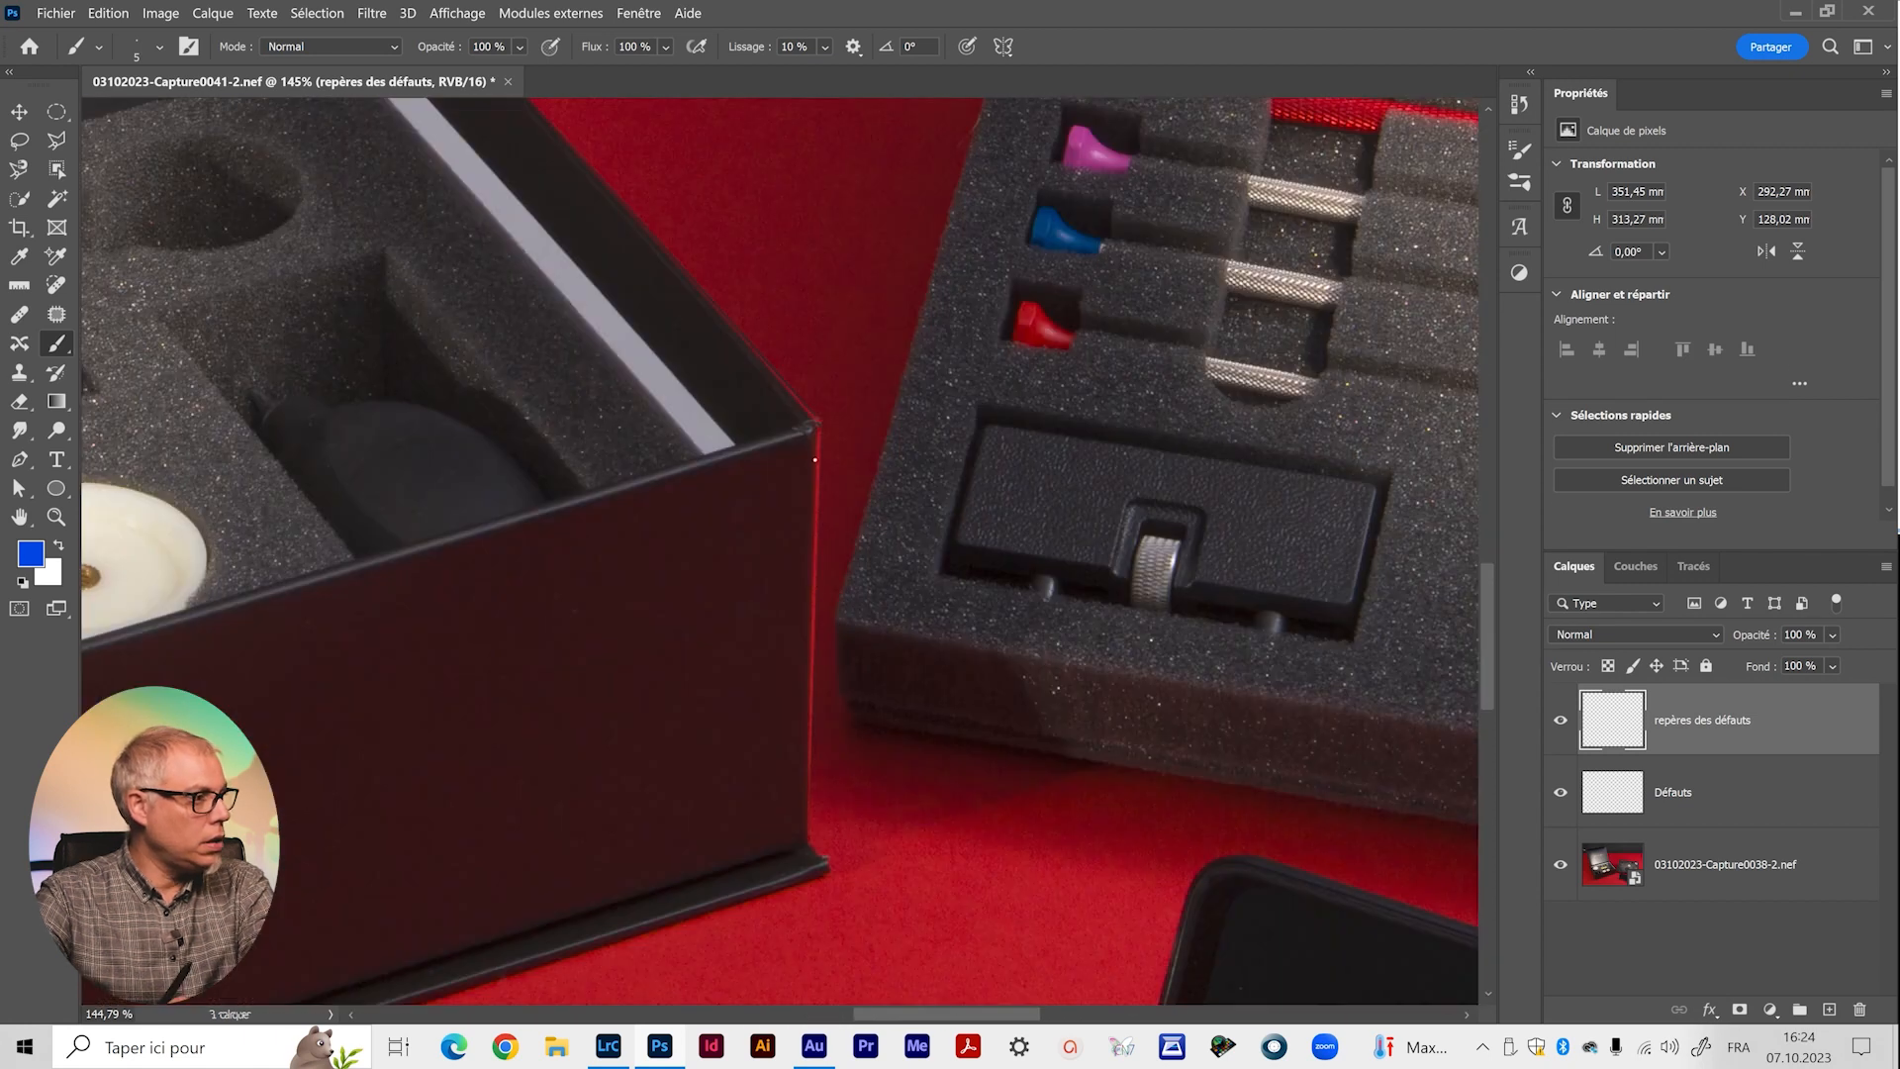
pyautogui.moveTo(827, 535); pyautogui.dragTo(822, 619)
pyautogui.moveTo(800, 542)
pyautogui.mouseDown()
pyautogui.moveTo(792, 615)
pyautogui.moveTo(853, 623)
pyautogui.moveTo(798, 621)
pyautogui.mouseUp()
# Circle the two dark spots on the red backdrop to the left of the open box.
pyautogui.press('z')
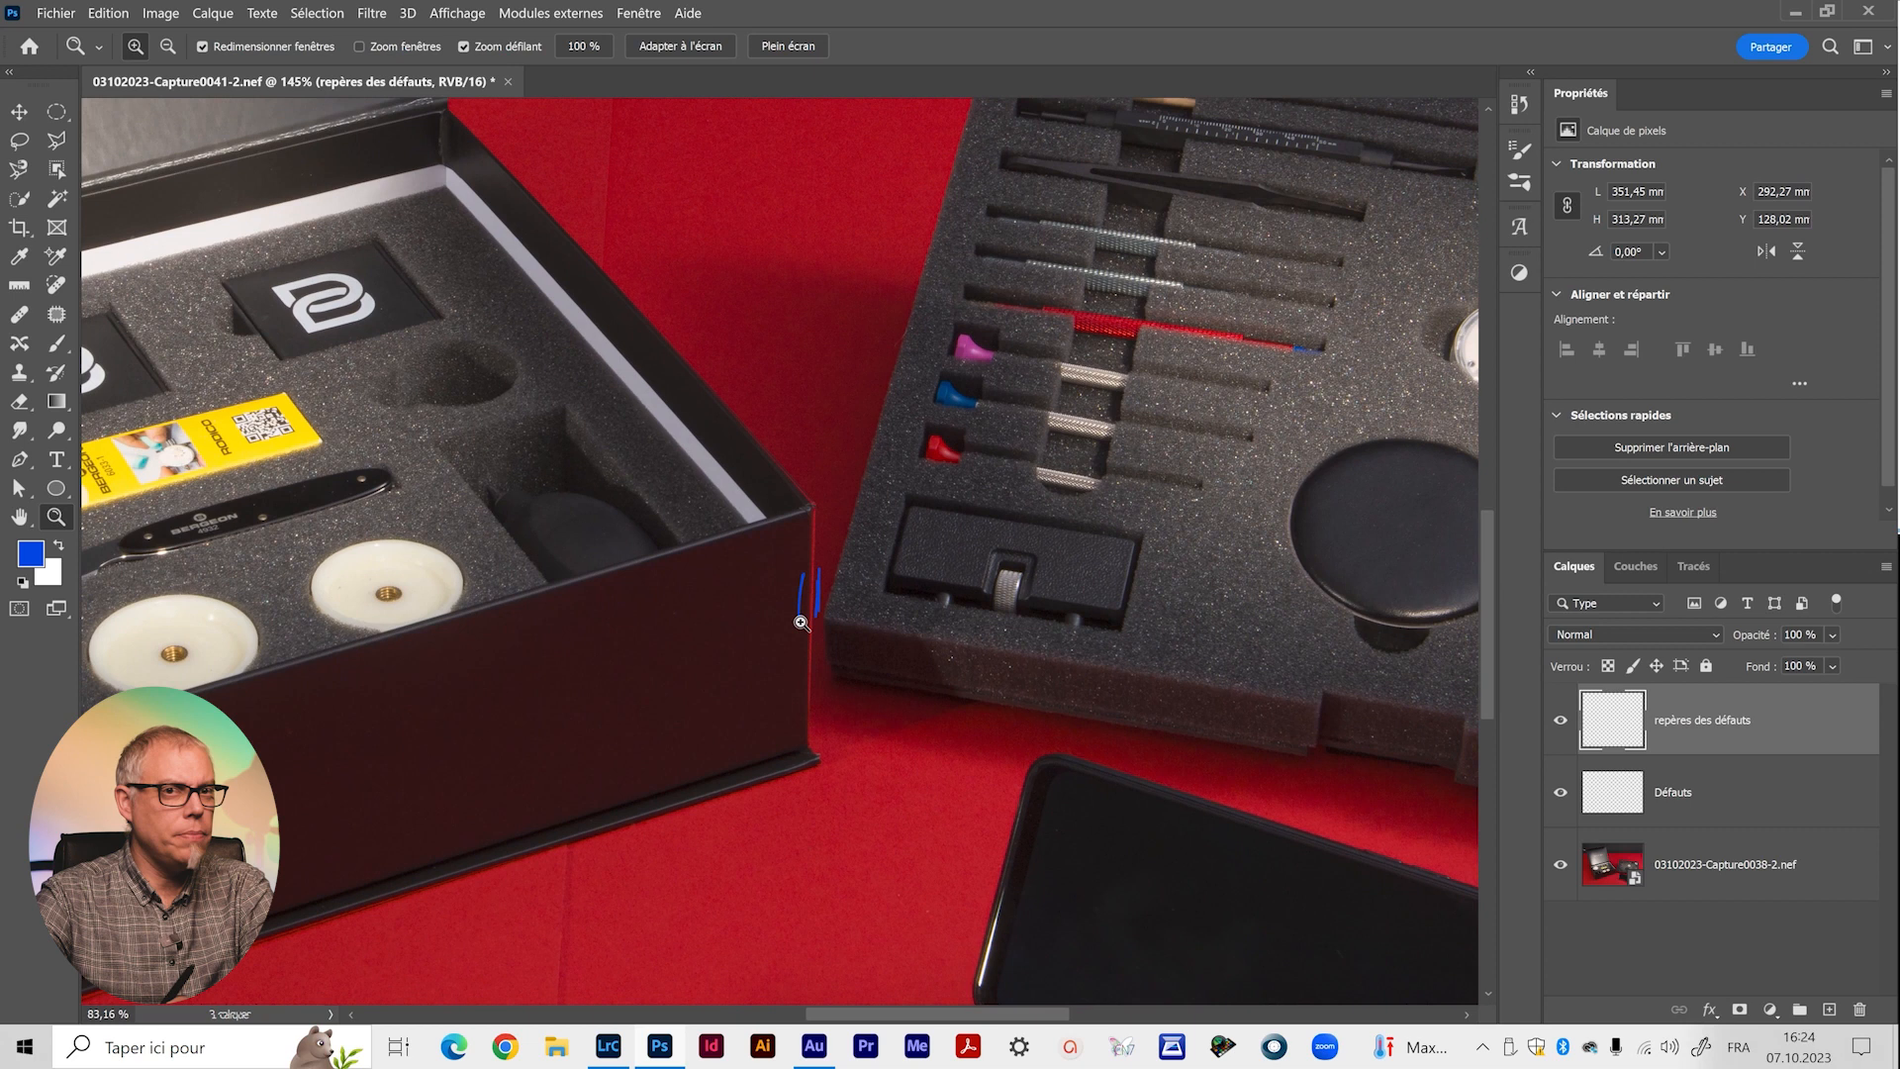
pyautogui.press('b')
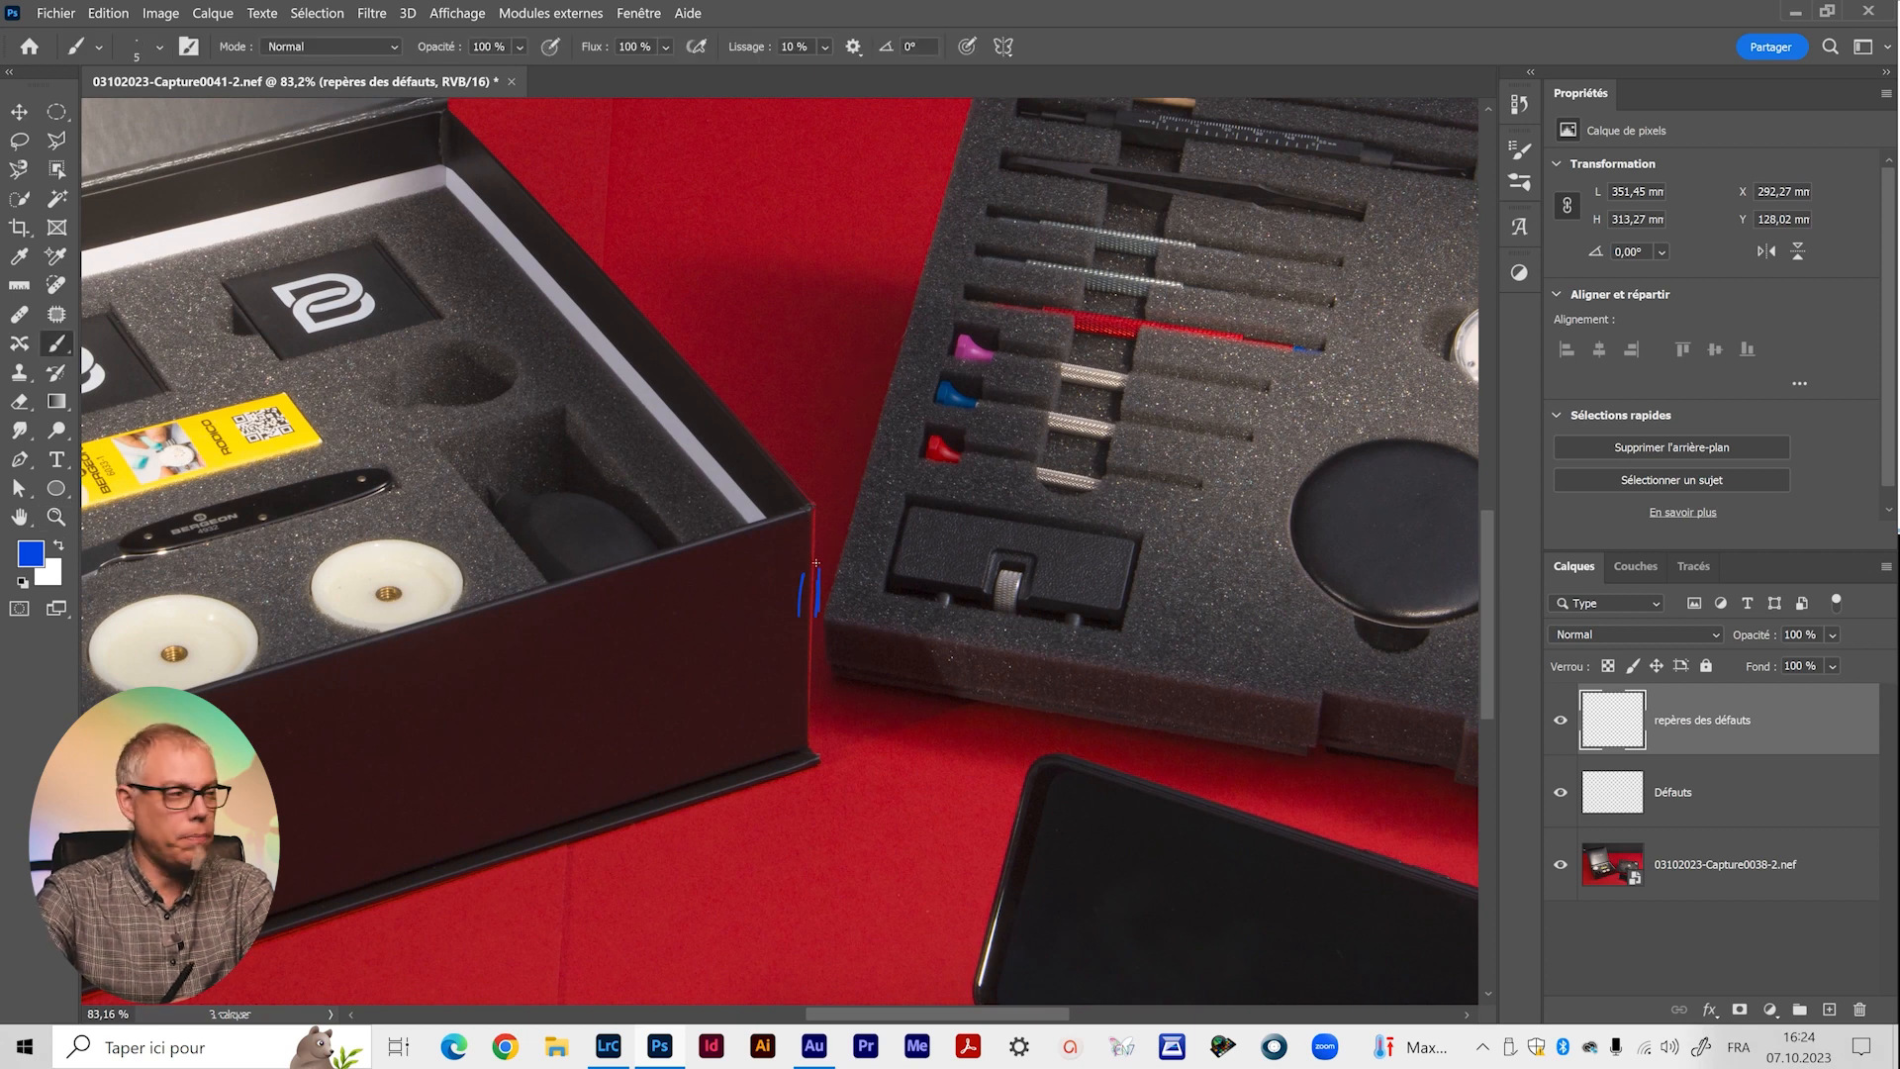
pyautogui.moveTo(576, 607); pyautogui.dragTo(1081, 392)
pyautogui.moveTo(631, 632); pyautogui.dragTo(992, 436)
pyautogui.moveTo(701, 503); pyautogui.dragTo(875, 703)
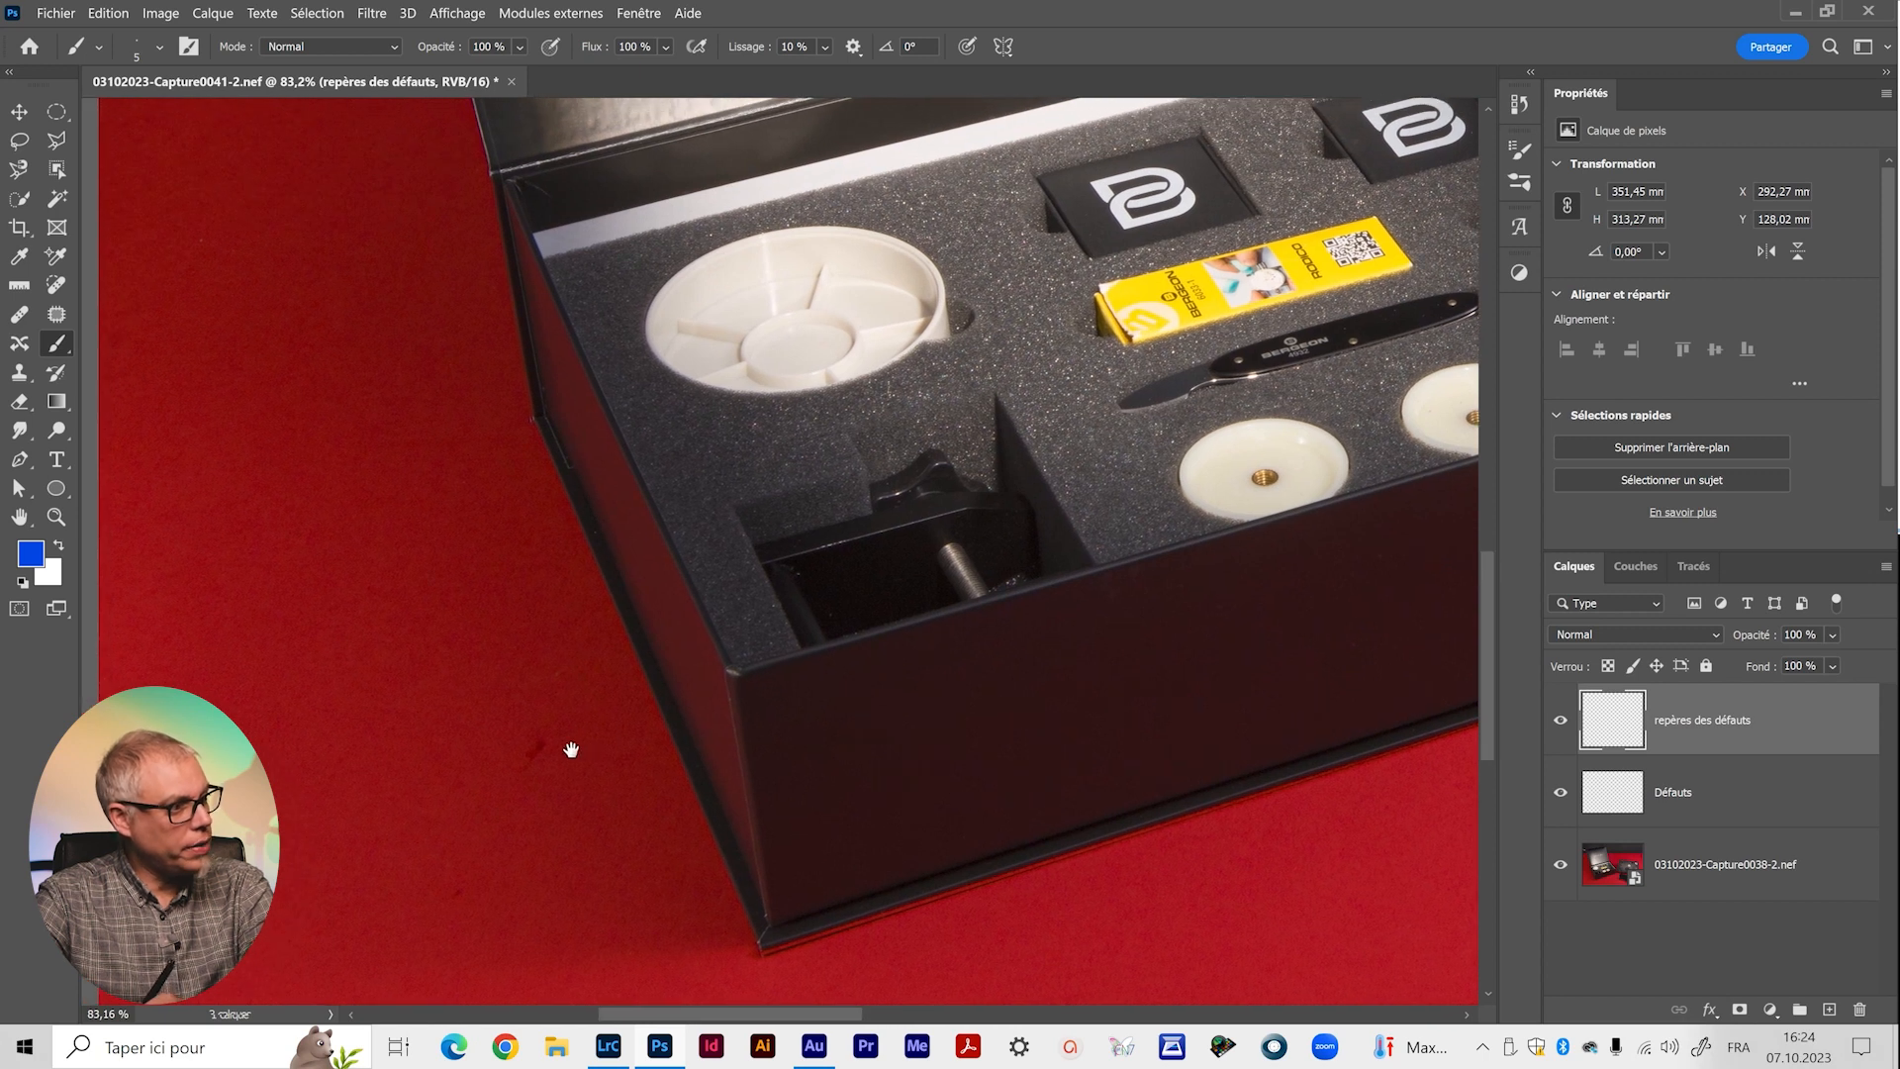
pyautogui.moveTo(545, 781); pyautogui.dragTo(760, 520)
pyautogui.moveTo(594, 671); pyautogui.dragTo(596, 677)
# Circle the specks on the right-hand white dish in the open box with the blue brush.
pyautogui.moveTo(798, 484); pyautogui.dragTo(432, 863)
pyautogui.moveTo(762, 573); pyautogui.dragTo(868, 570)
pyautogui.moveTo(939, 517); pyautogui.dragTo(573, 488)
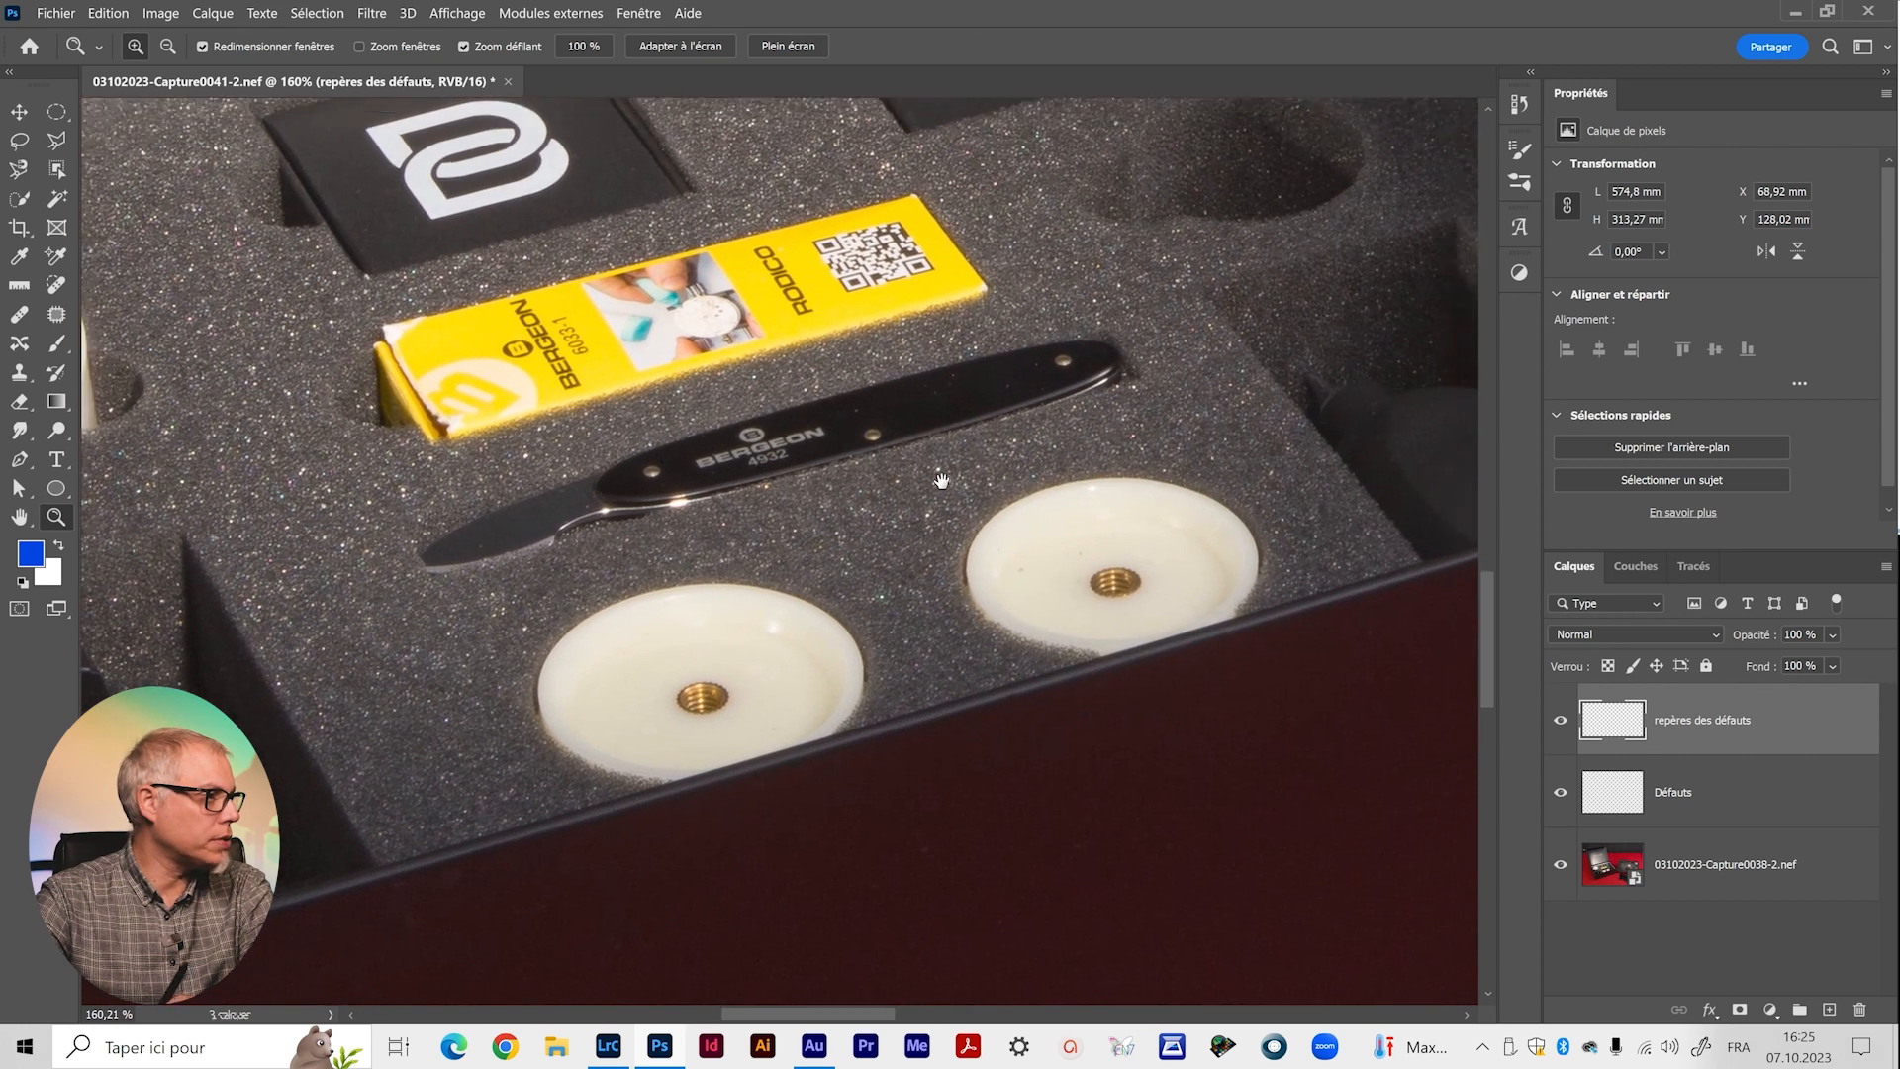
pyautogui.moveTo(941, 479); pyautogui.dragTo(811, 583)
pyautogui.press('b')
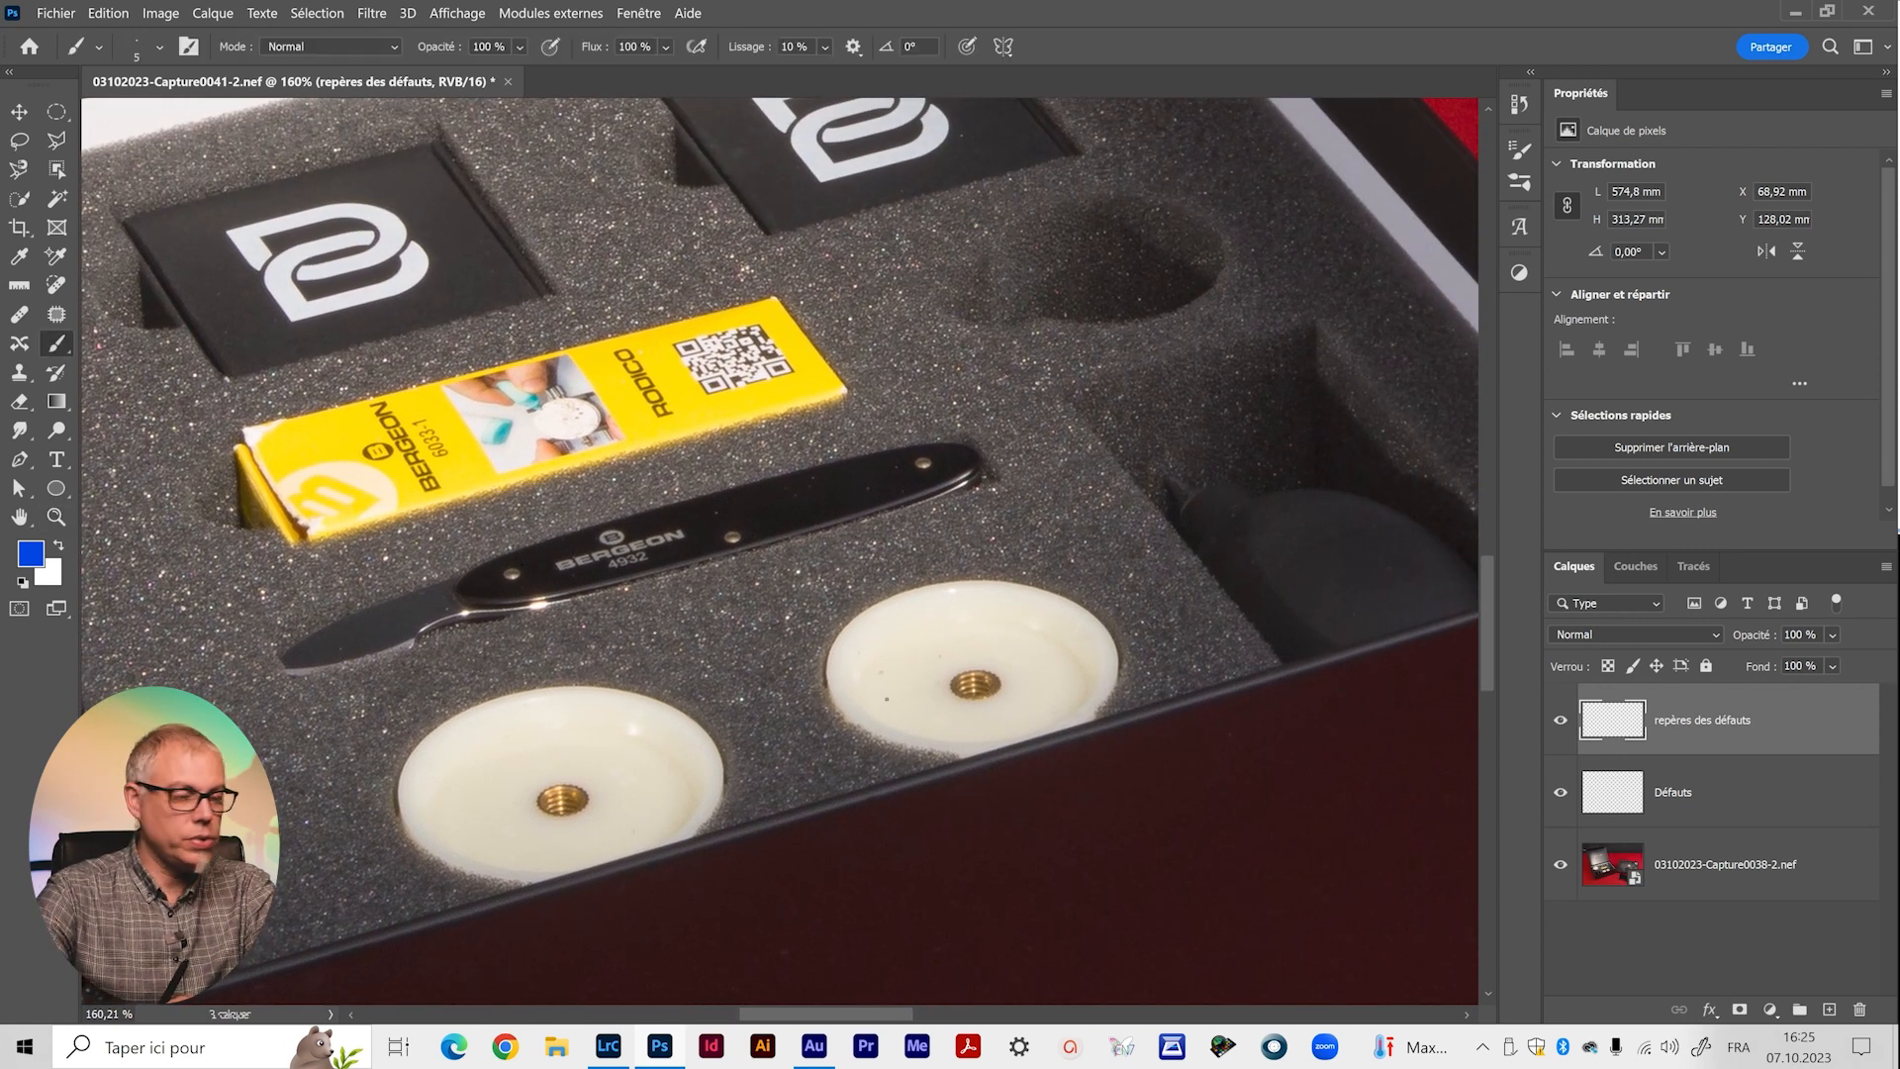
# Draw blue lines along the thin stray line sticking out beside the lid's upper right corner.
pyautogui.moveTo(748, 149); pyautogui.dragTo(899, 785)
pyautogui.moveTo(988, 485); pyautogui.dragTo(937, 962)
pyautogui.moveTo(884, 376)
pyautogui.mouseDown()
pyautogui.moveTo(1038, 871)
pyautogui.moveTo(924, 632)
pyautogui.moveTo(979, 831)
pyautogui.mouseUp()
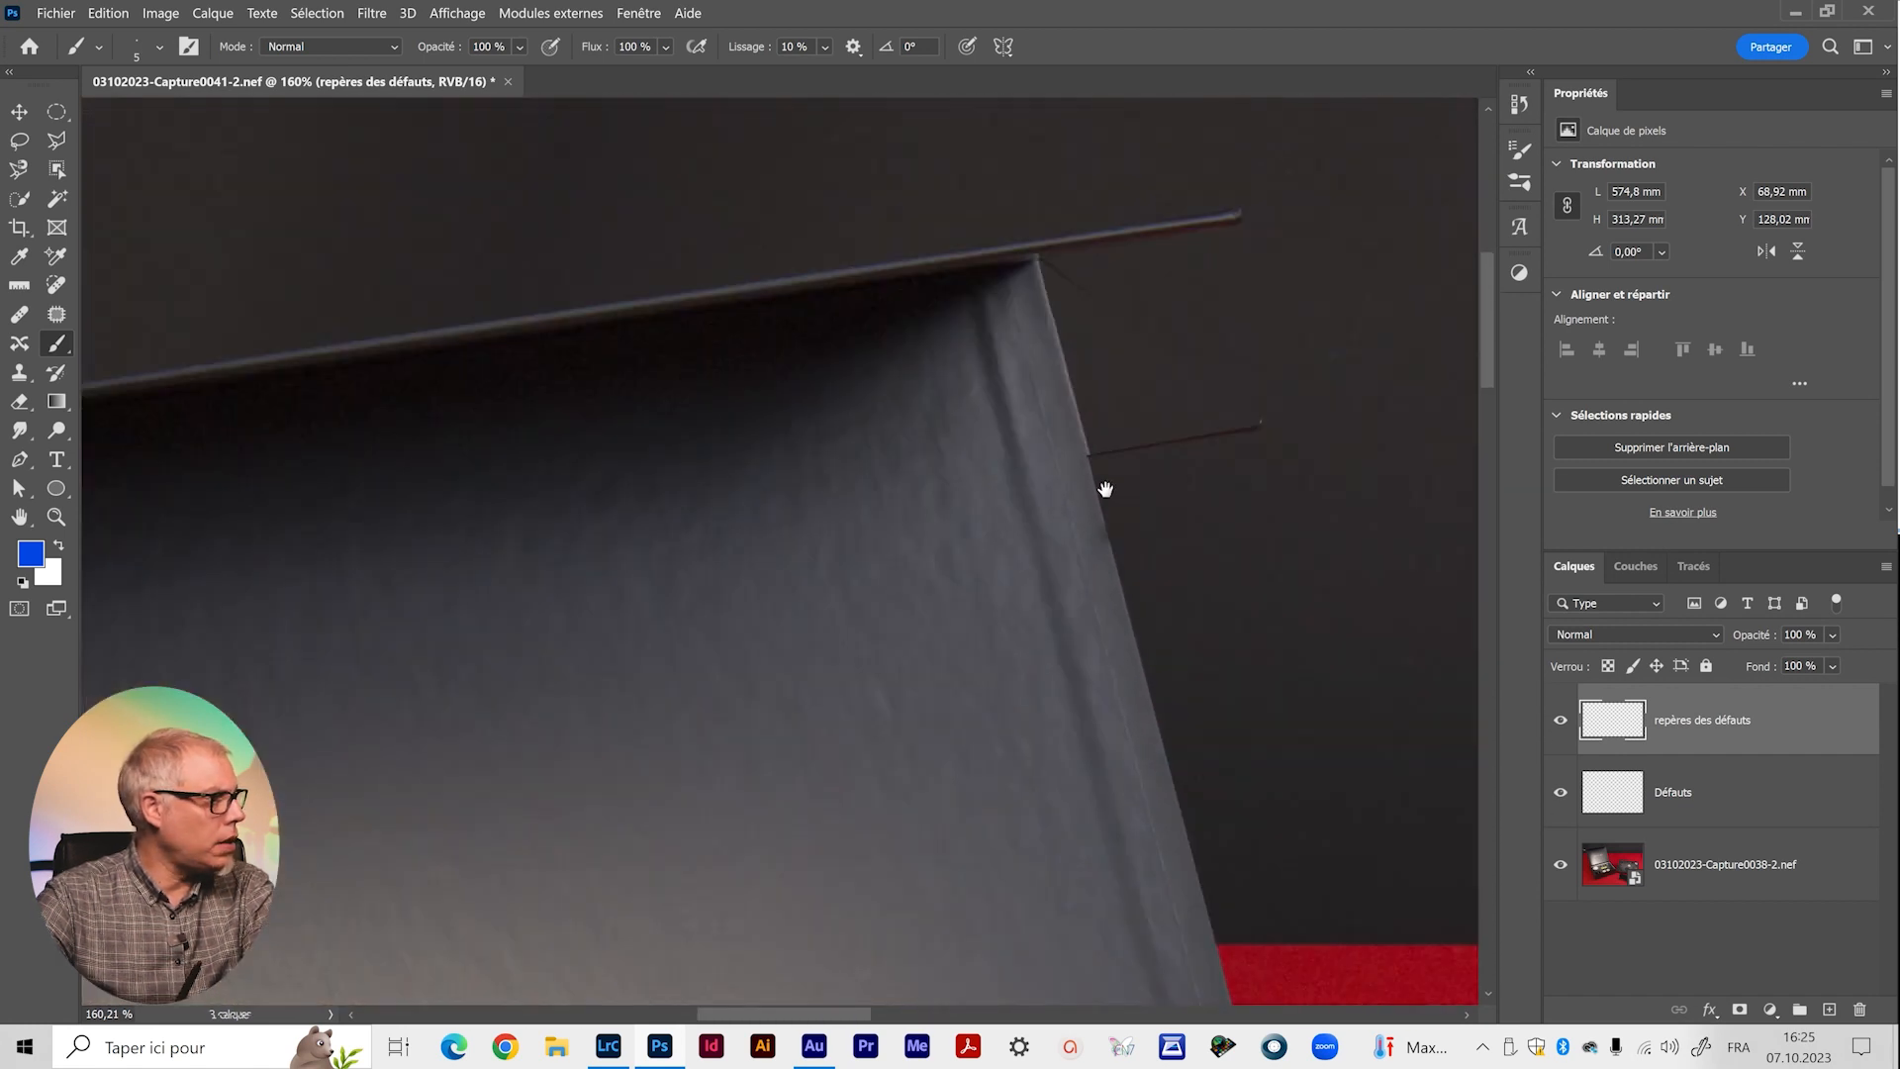
pyautogui.moveTo(1106, 489); pyautogui.dragTo(671, 619)
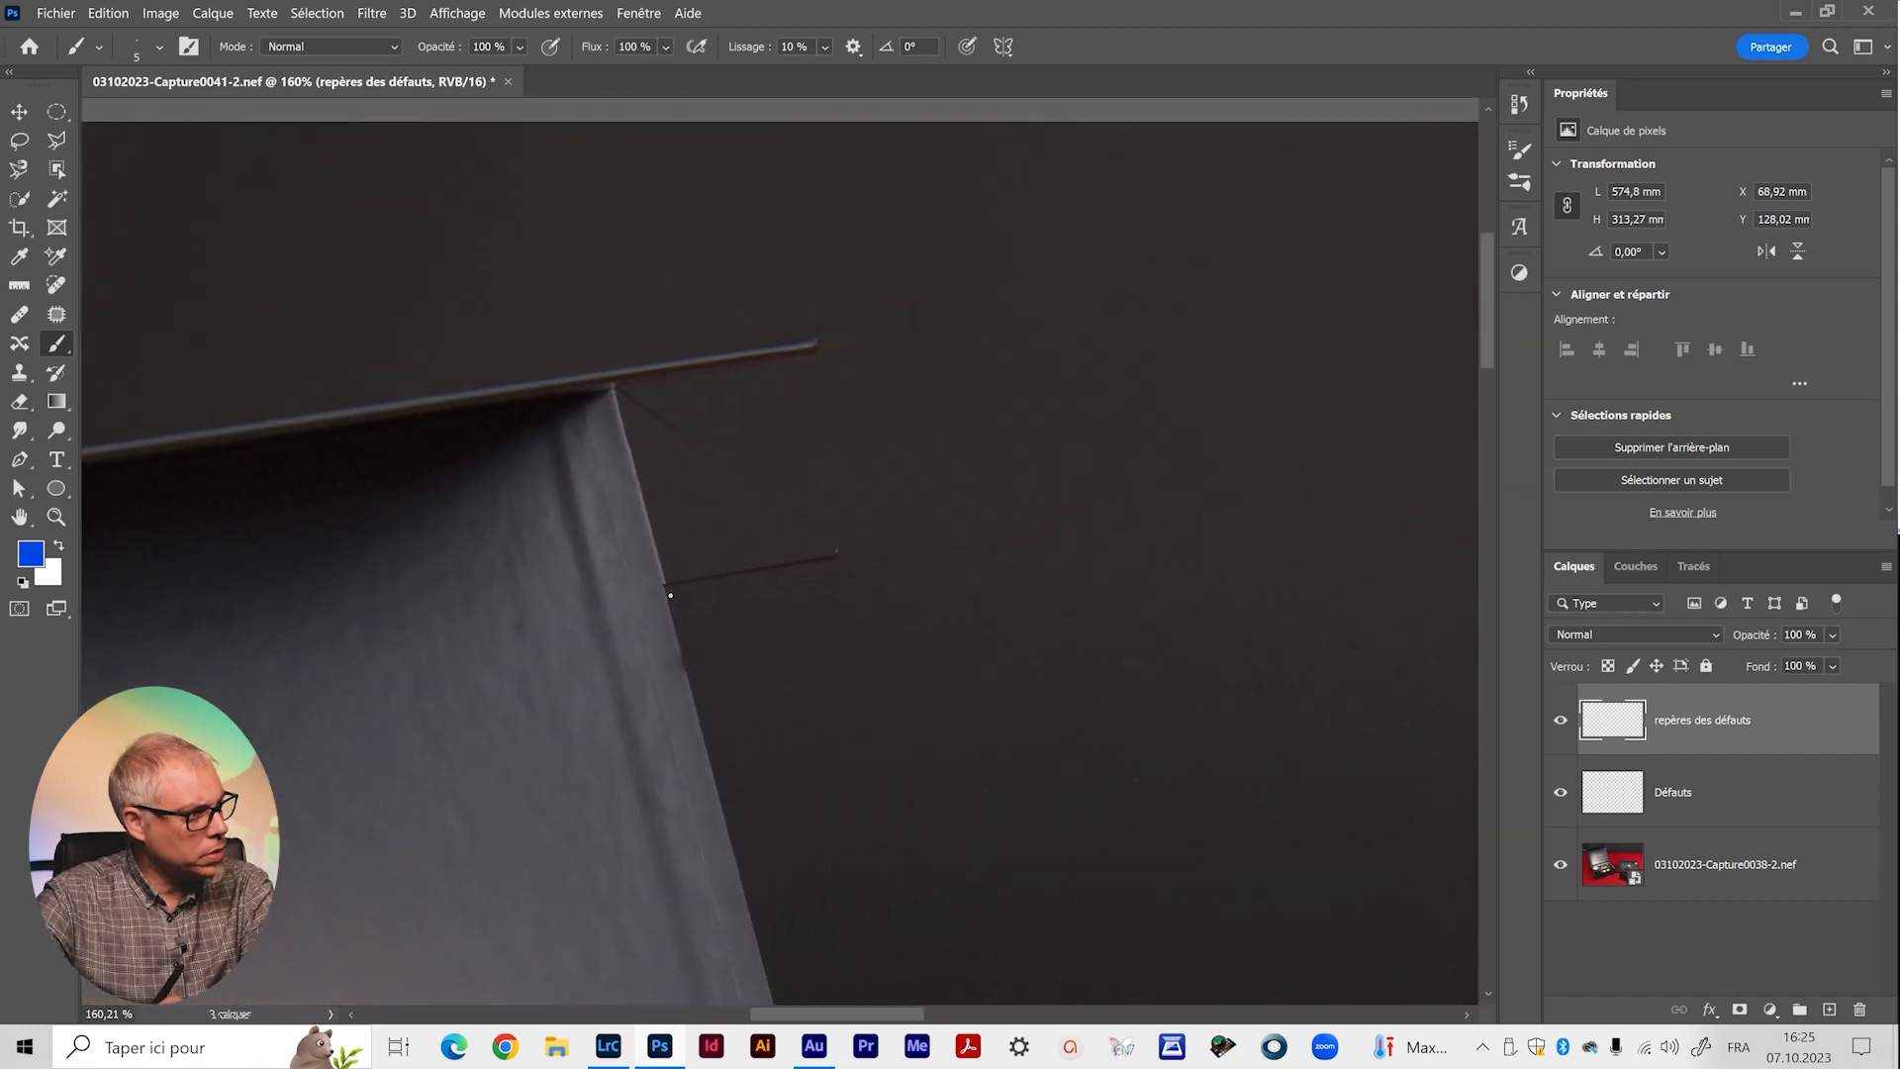
# Mark the clamp holding the lid's upper left corner with blue brush strokes.
pyautogui.moveTo(645, 572)
pyautogui.mouseDown()
pyautogui.moveTo(883, 579)
pyautogui.moveTo(648, 598)
pyautogui.moveTo(652, 572)
pyautogui.moveTo(696, 648)
pyautogui.moveTo(663, 669)
pyautogui.moveTo(1022, 445)
pyautogui.mouseUp()
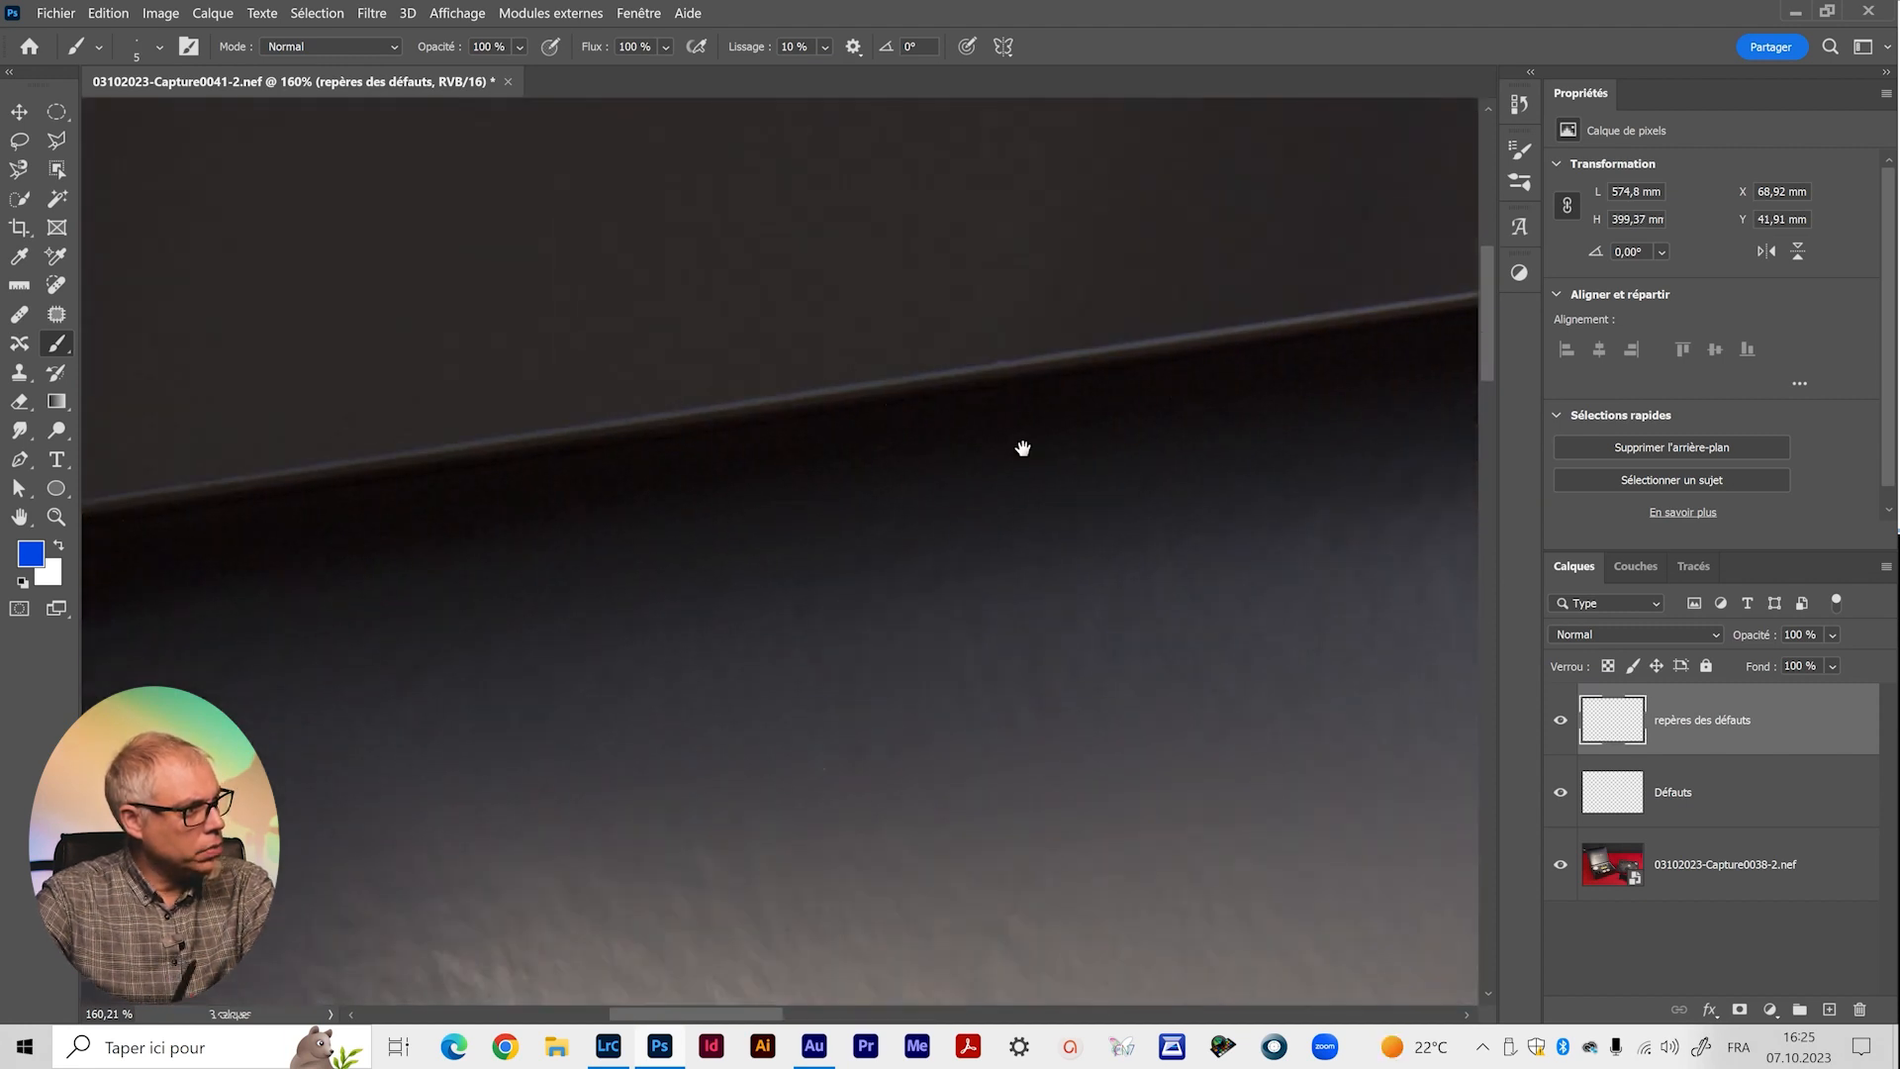
pyautogui.moveTo(638, 649)
pyautogui.mouseDown()
pyautogui.moveTo(877, 517)
pyautogui.moveTo(1049, 470)
pyautogui.mouseUp()
pyautogui.moveTo(1042, 537); pyautogui.dragTo(1063, 649)
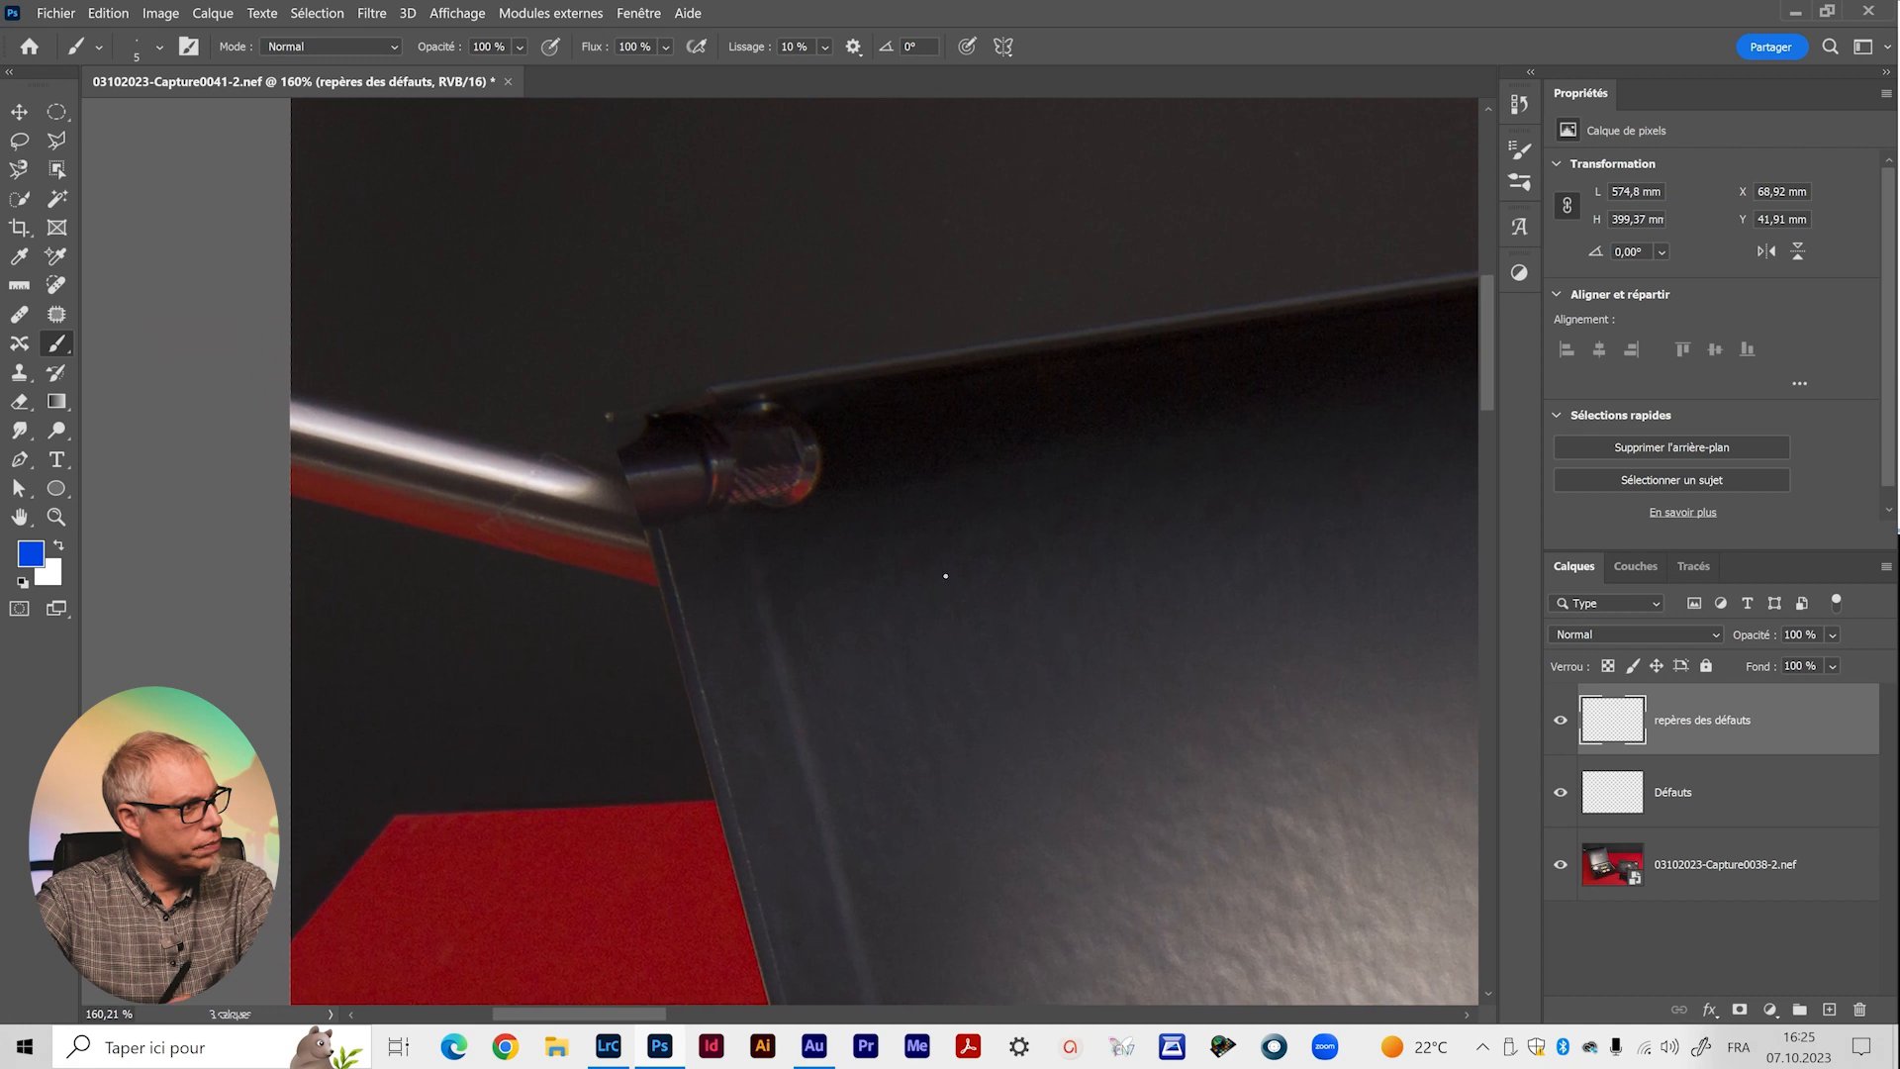
pyautogui.moveTo(827, 528)
pyautogui.mouseDown()
pyautogui.moveTo(767, 437)
pyautogui.moveTo(655, 540)
pyautogui.mouseUp()
# Examine the lid's left side, the backdrop in front of the box and the foam tray up close for remaining defects.
pyautogui.moveTo(890, 792); pyautogui.dragTo(907, 204)
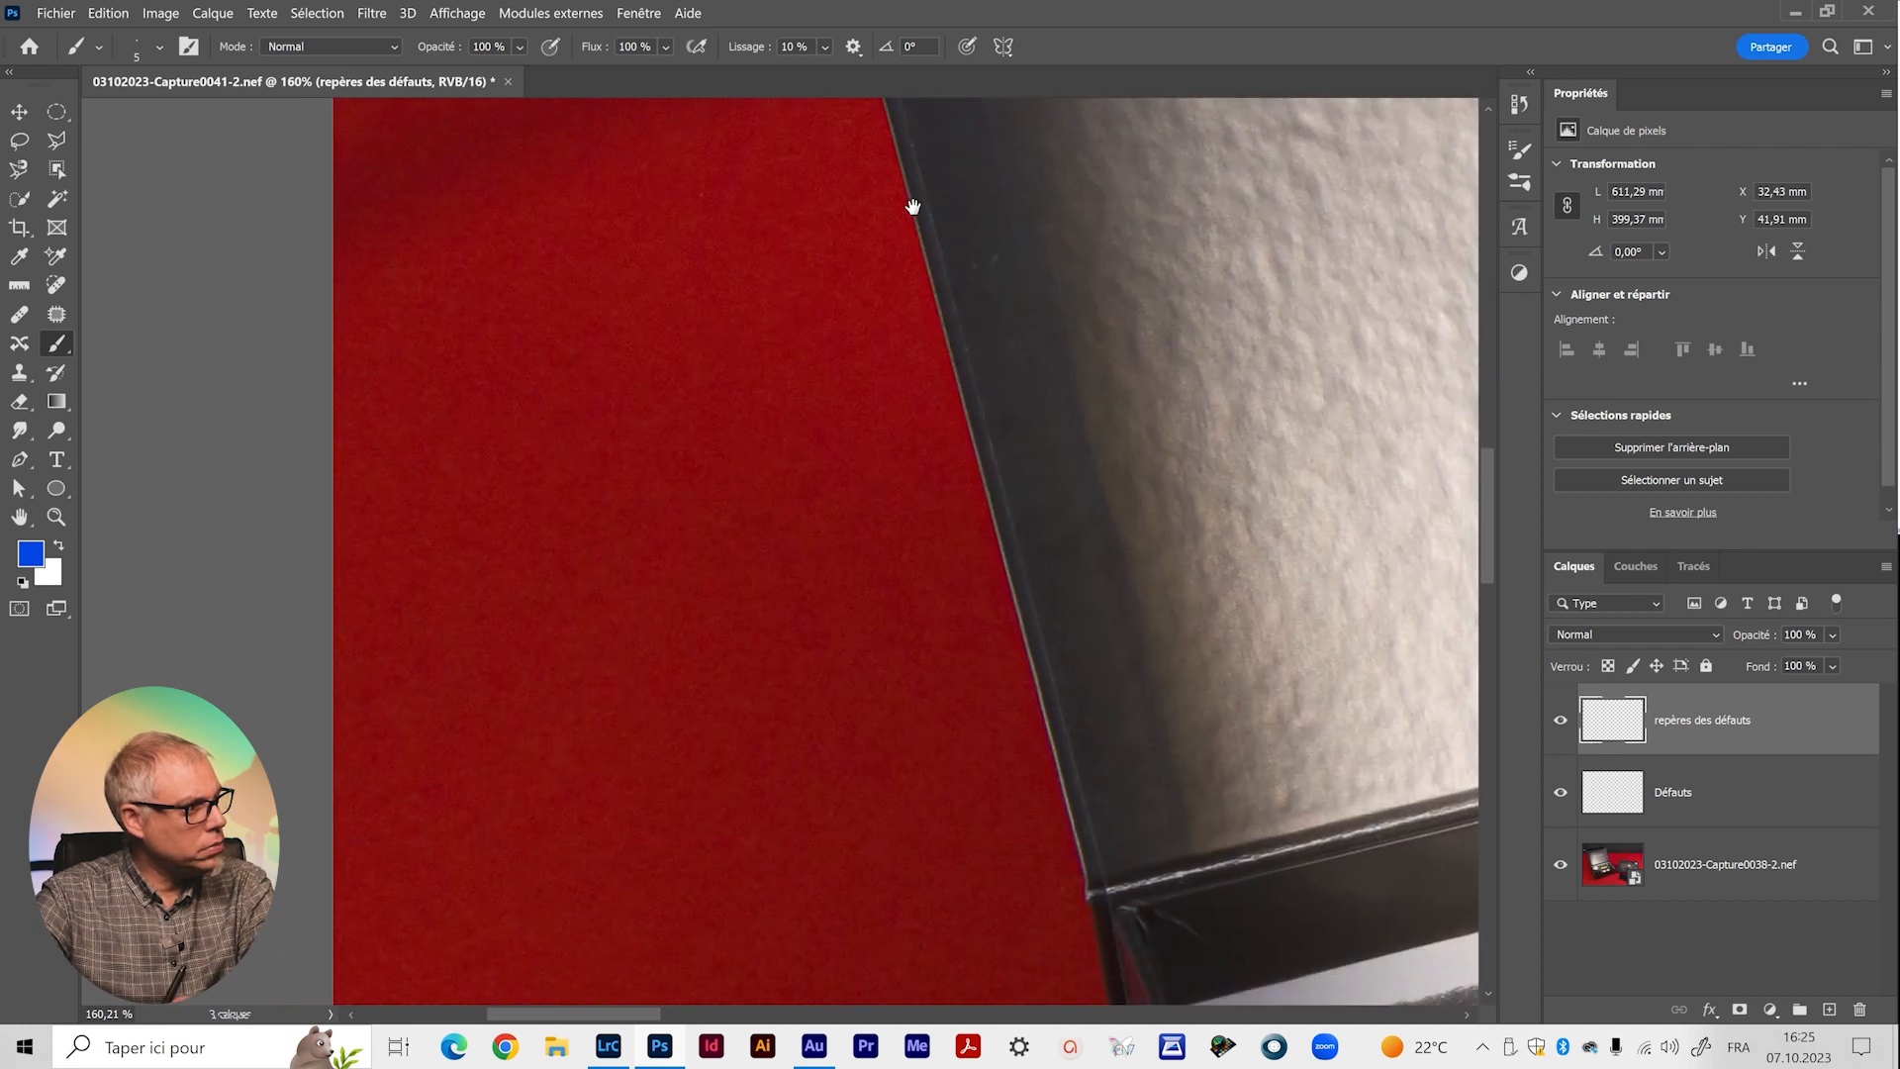
pyautogui.moveTo(832, 623); pyautogui.dragTo(802, 168)
pyautogui.moveTo(764, 683); pyautogui.dragTo(759, 560)
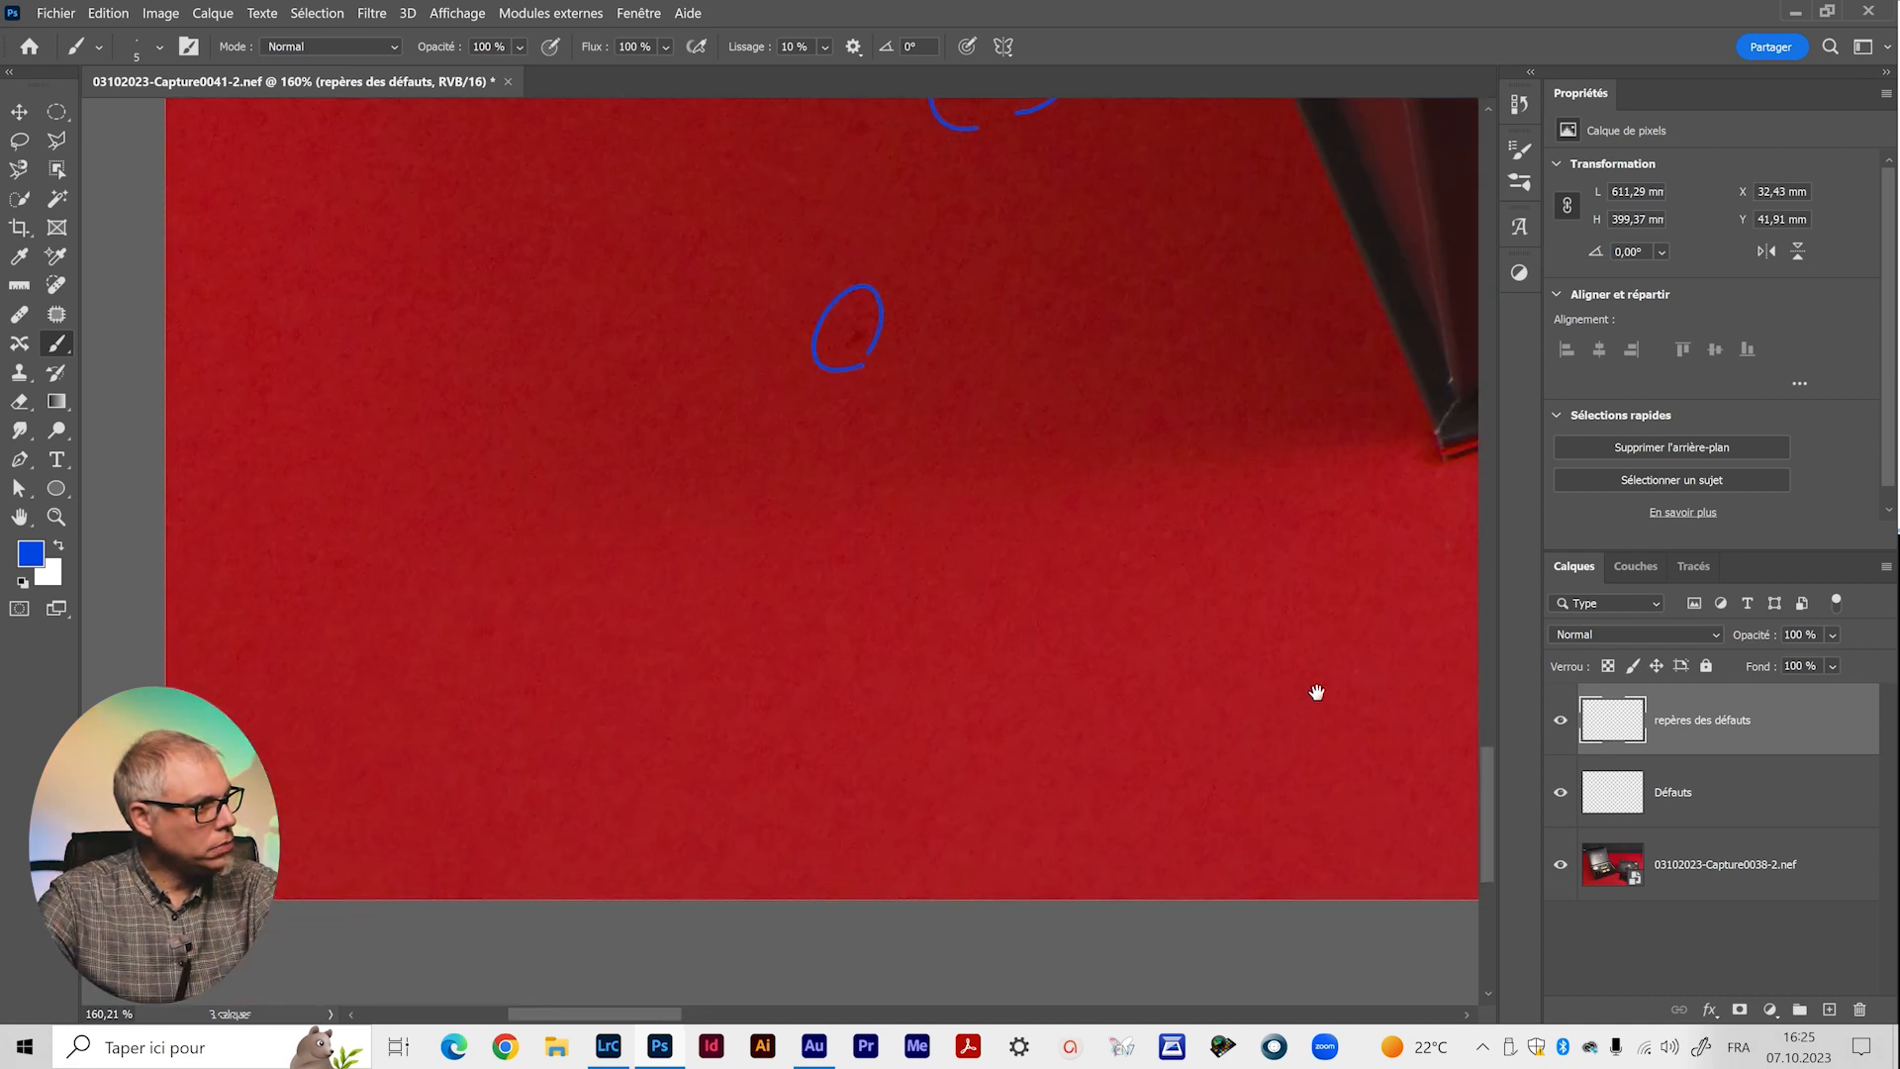
pyautogui.moveTo(1315, 692)
pyautogui.mouseDown()
pyautogui.moveTo(1397, 657)
pyautogui.moveTo(547, 653)
pyautogui.moveTo(376, 614)
pyautogui.mouseUp()
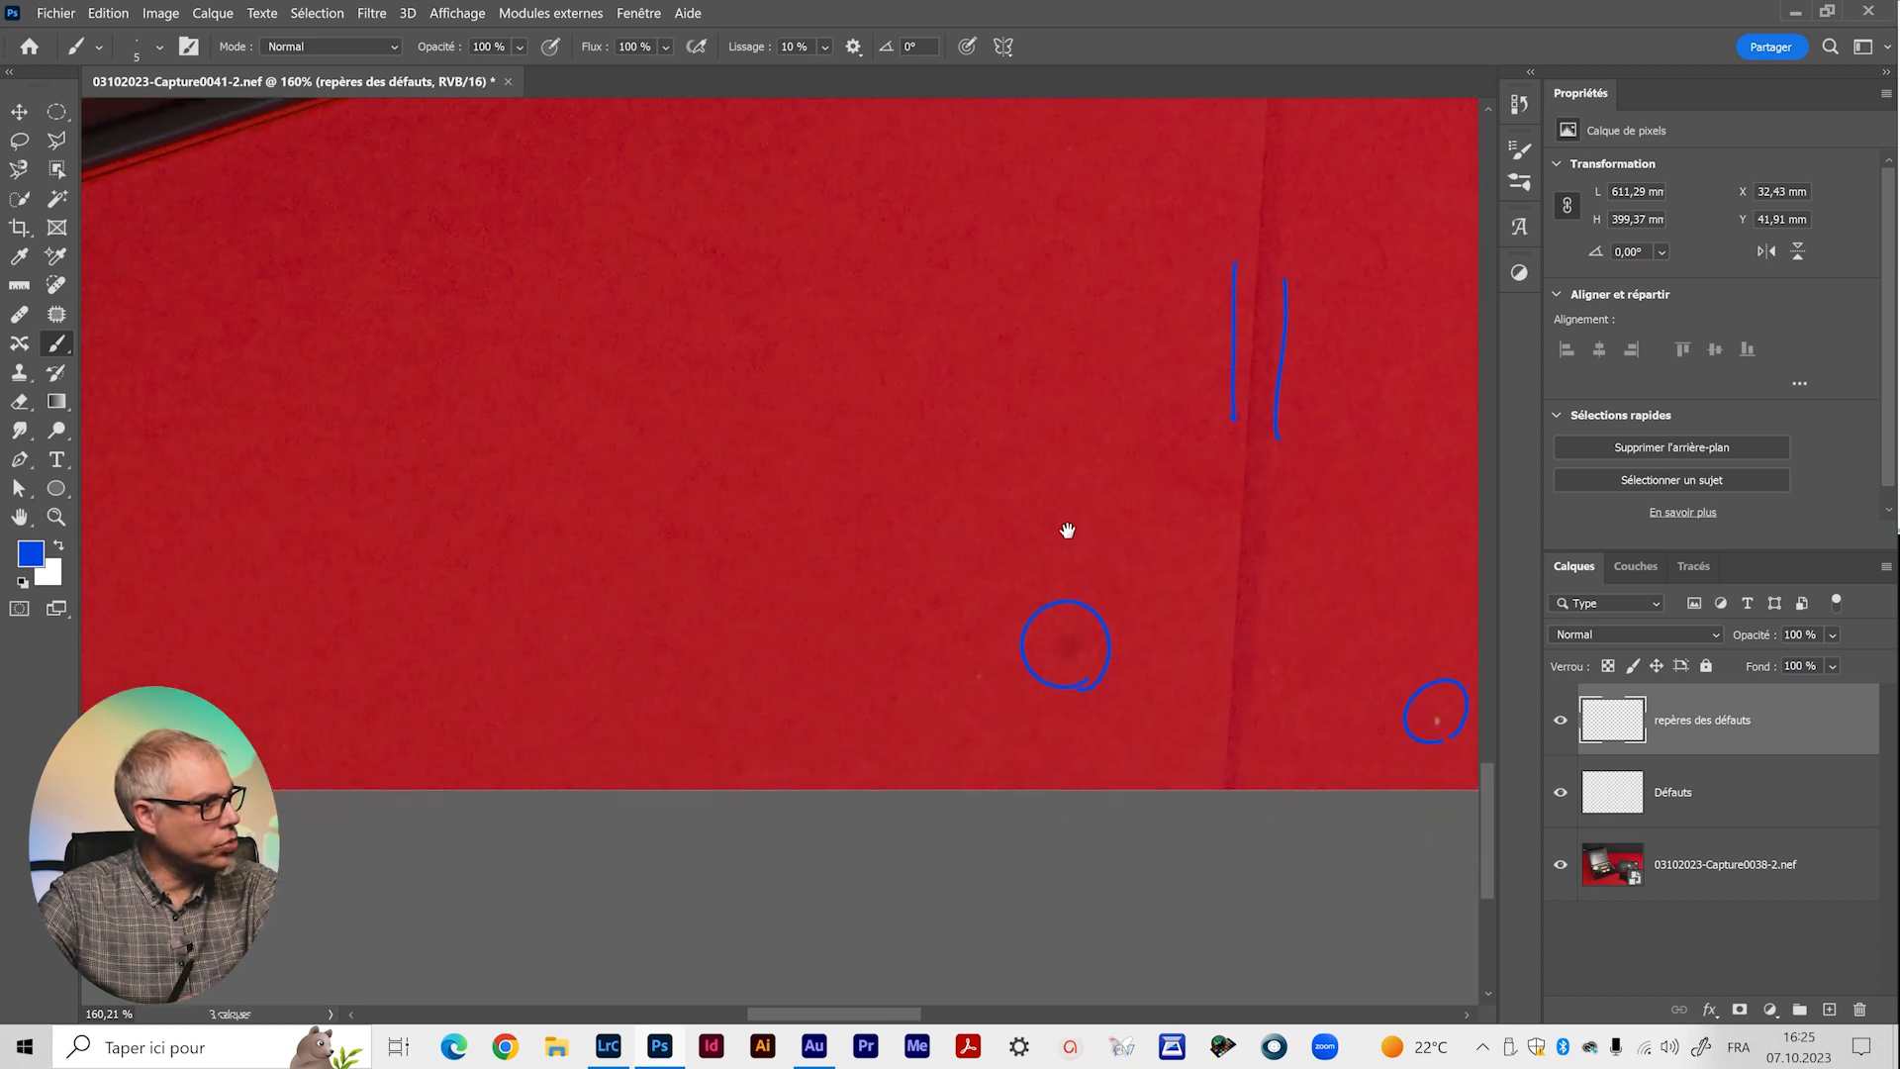
pyautogui.moveTo(1079, 524); pyautogui.dragTo(870, 653)
pyautogui.moveTo(1059, 361)
pyautogui.mouseDown()
pyautogui.moveTo(886, 533)
pyautogui.moveTo(371, 872)
pyautogui.mouseUp()
pyautogui.moveTo(916, 507); pyautogui.dragTo(984, 644)
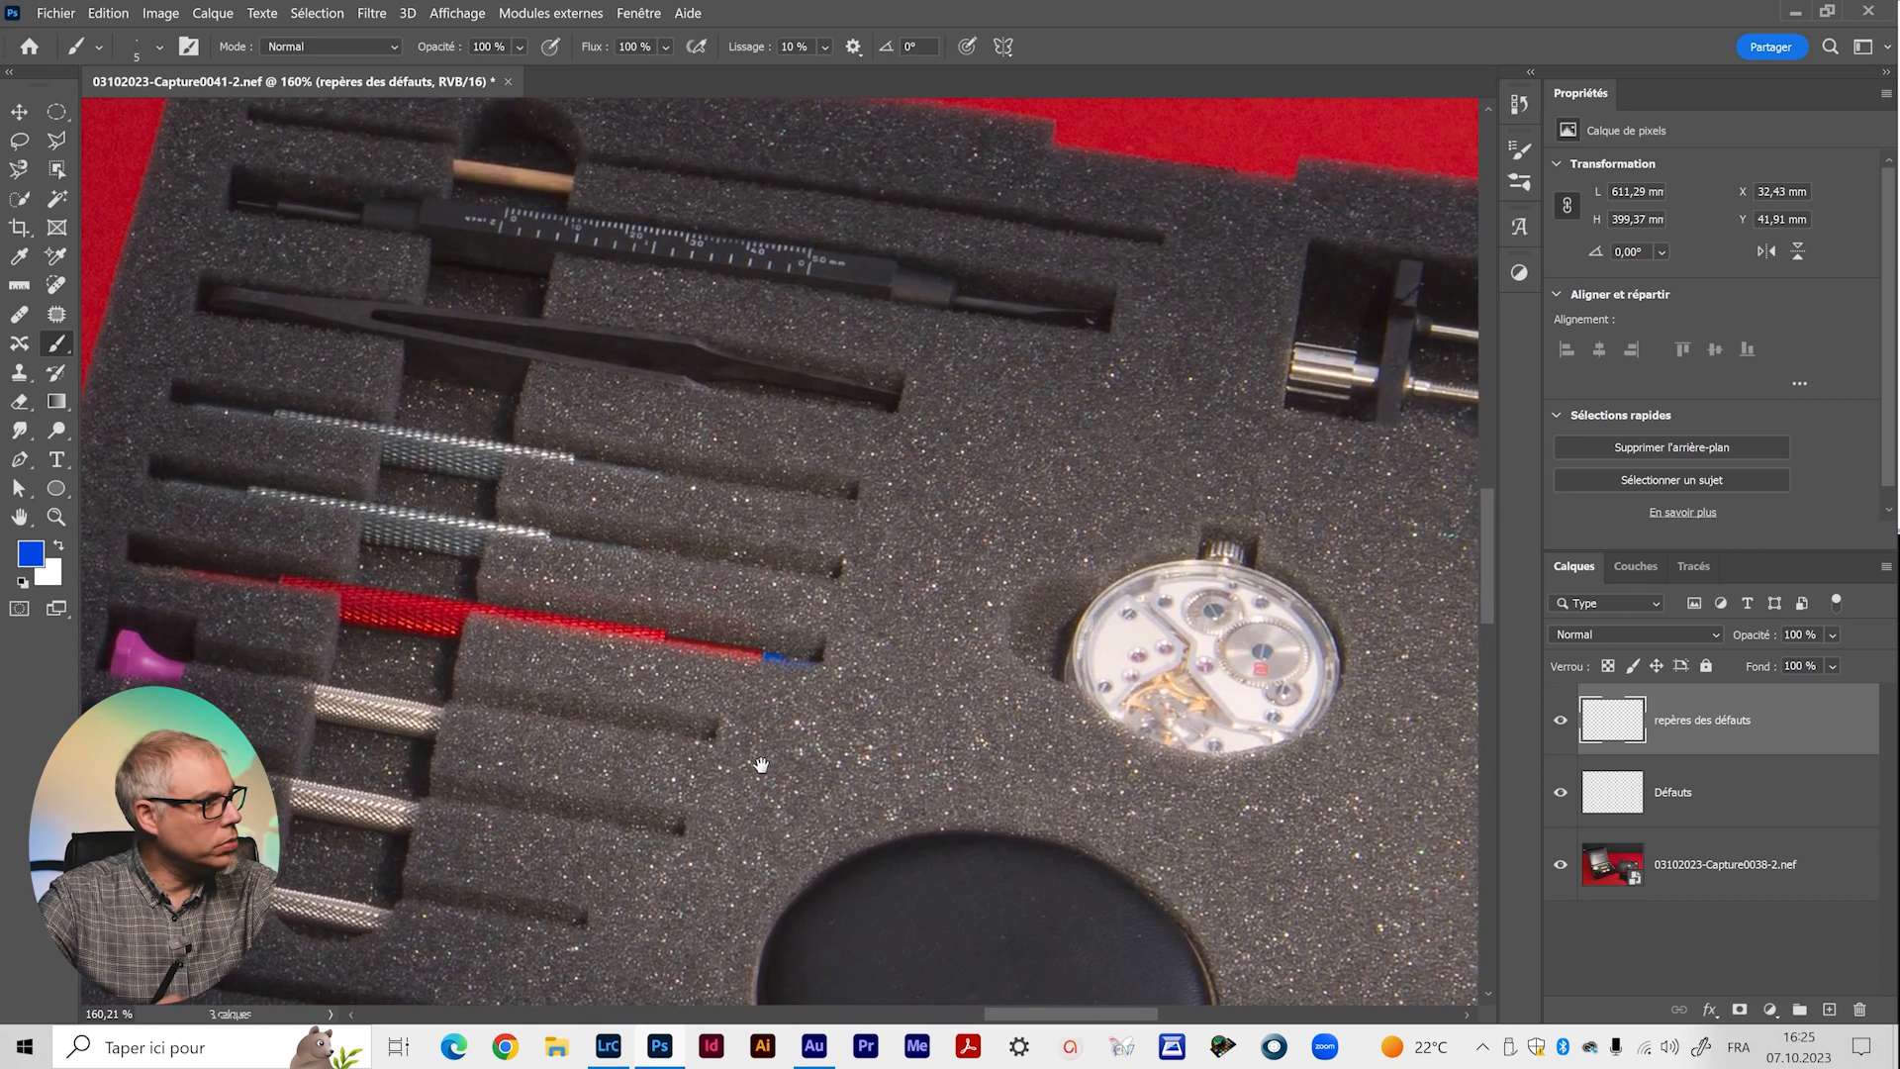
pyautogui.moveTo(755, 767); pyautogui.dragTo(426, 485)
pyautogui.moveTo(1001, 648); pyautogui.dragTo(956, 383)
pyautogui.moveTo(1227, 406)
pyautogui.mouseDown()
pyautogui.moveTo(827, 484)
pyautogui.moveTo(658, 569)
pyautogui.mouseUp()
pyautogui.moveTo(1093, 435); pyautogui.dragTo(1073, 733)
# Hide the "repères des défauts" layer and make the "Défauts" layer active for retouching.
pyautogui.press('z')
pyautogui.moveTo(1355, 554); pyautogui.dragTo(1088, 661)
pyautogui.moveTo(1088, 661); pyautogui.dragTo(1048, 670)
pyautogui.moveTo(938, 639); pyautogui.dragTo(1076, 628)
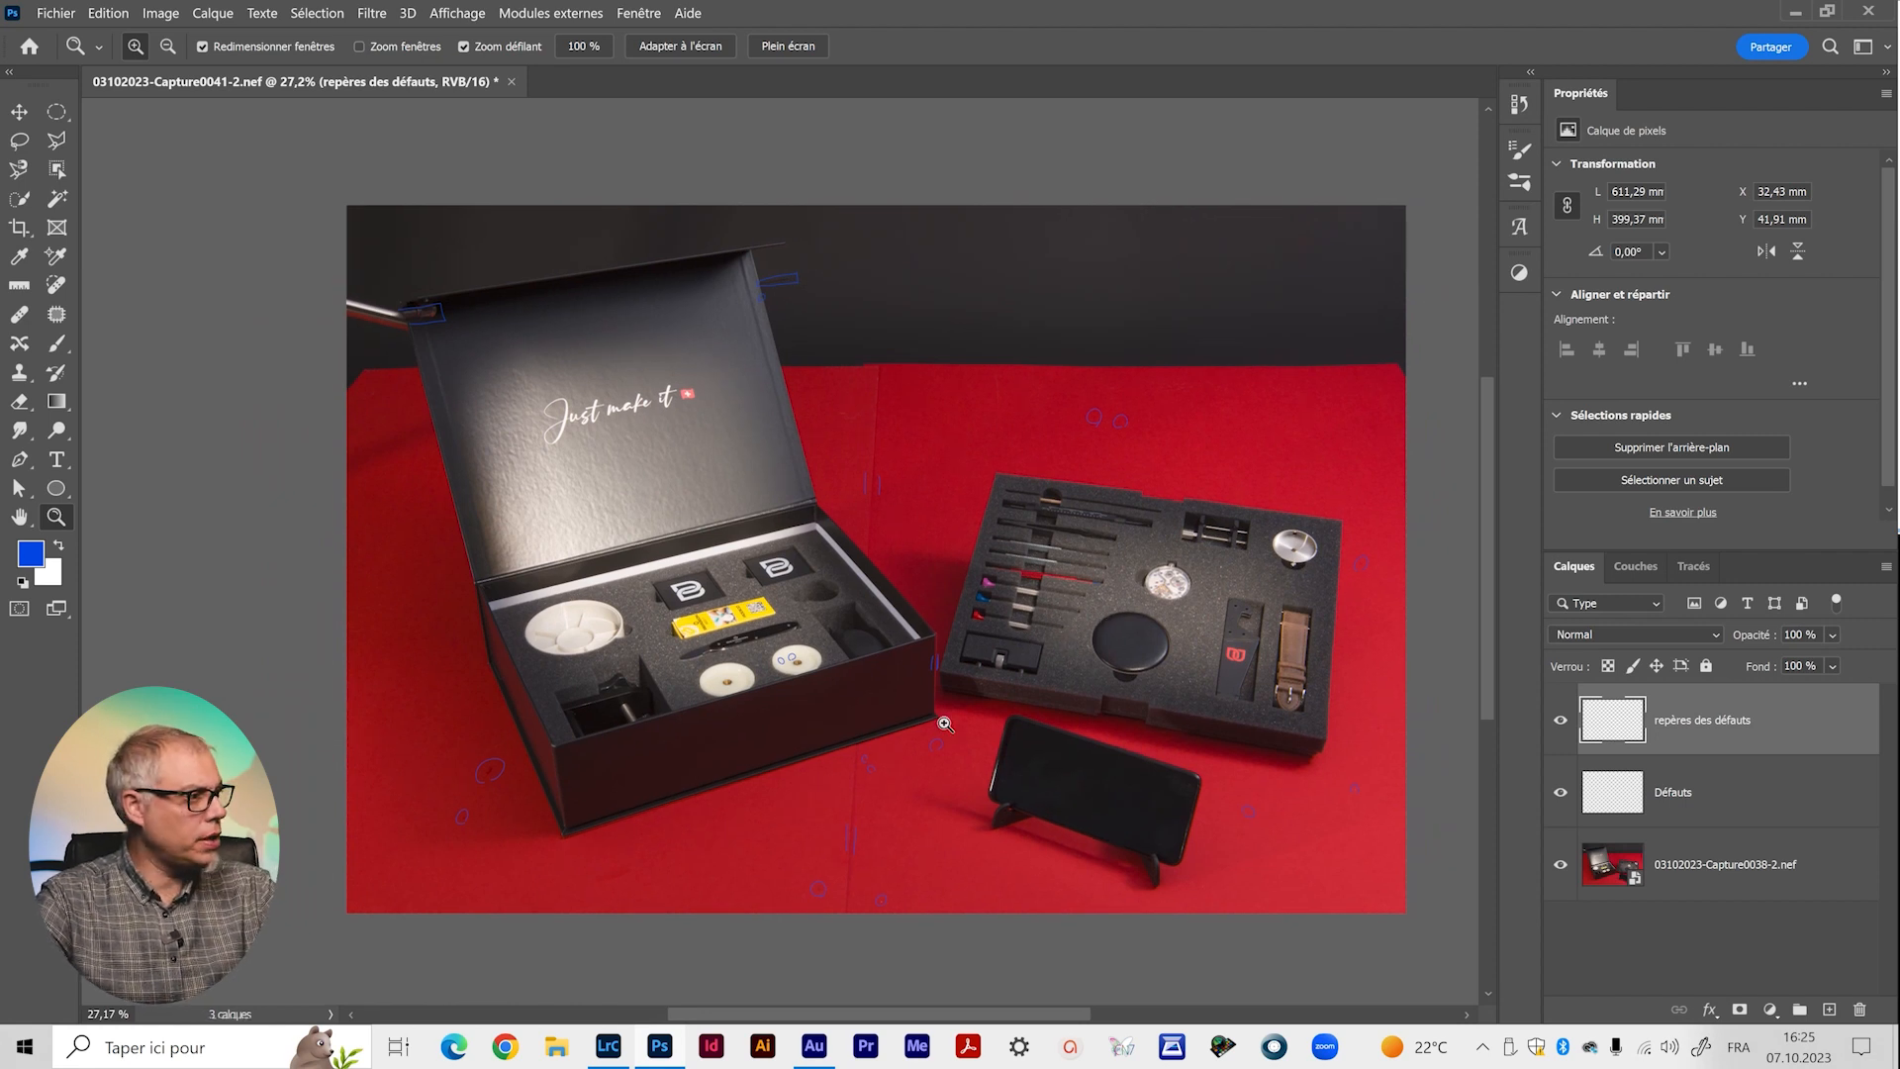
pyautogui.click(1559, 721)
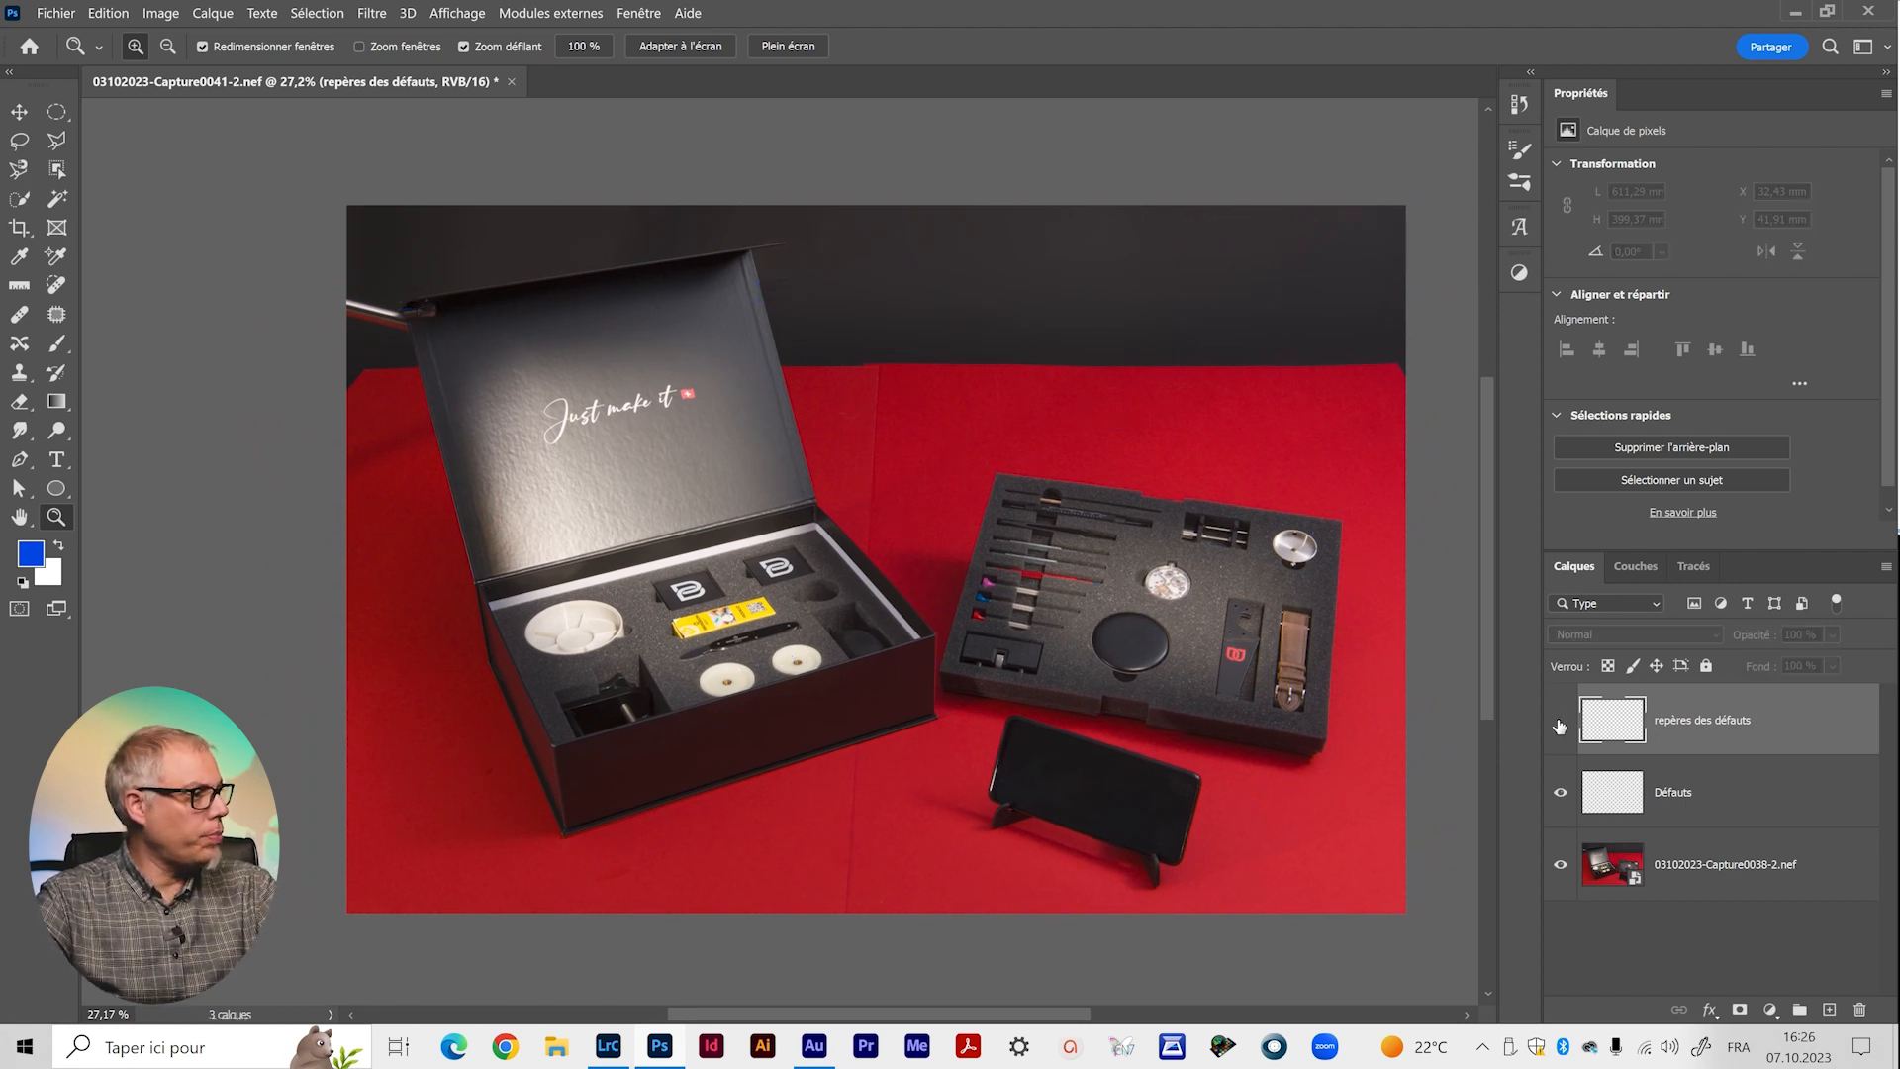
pyautogui.click(1613, 799)
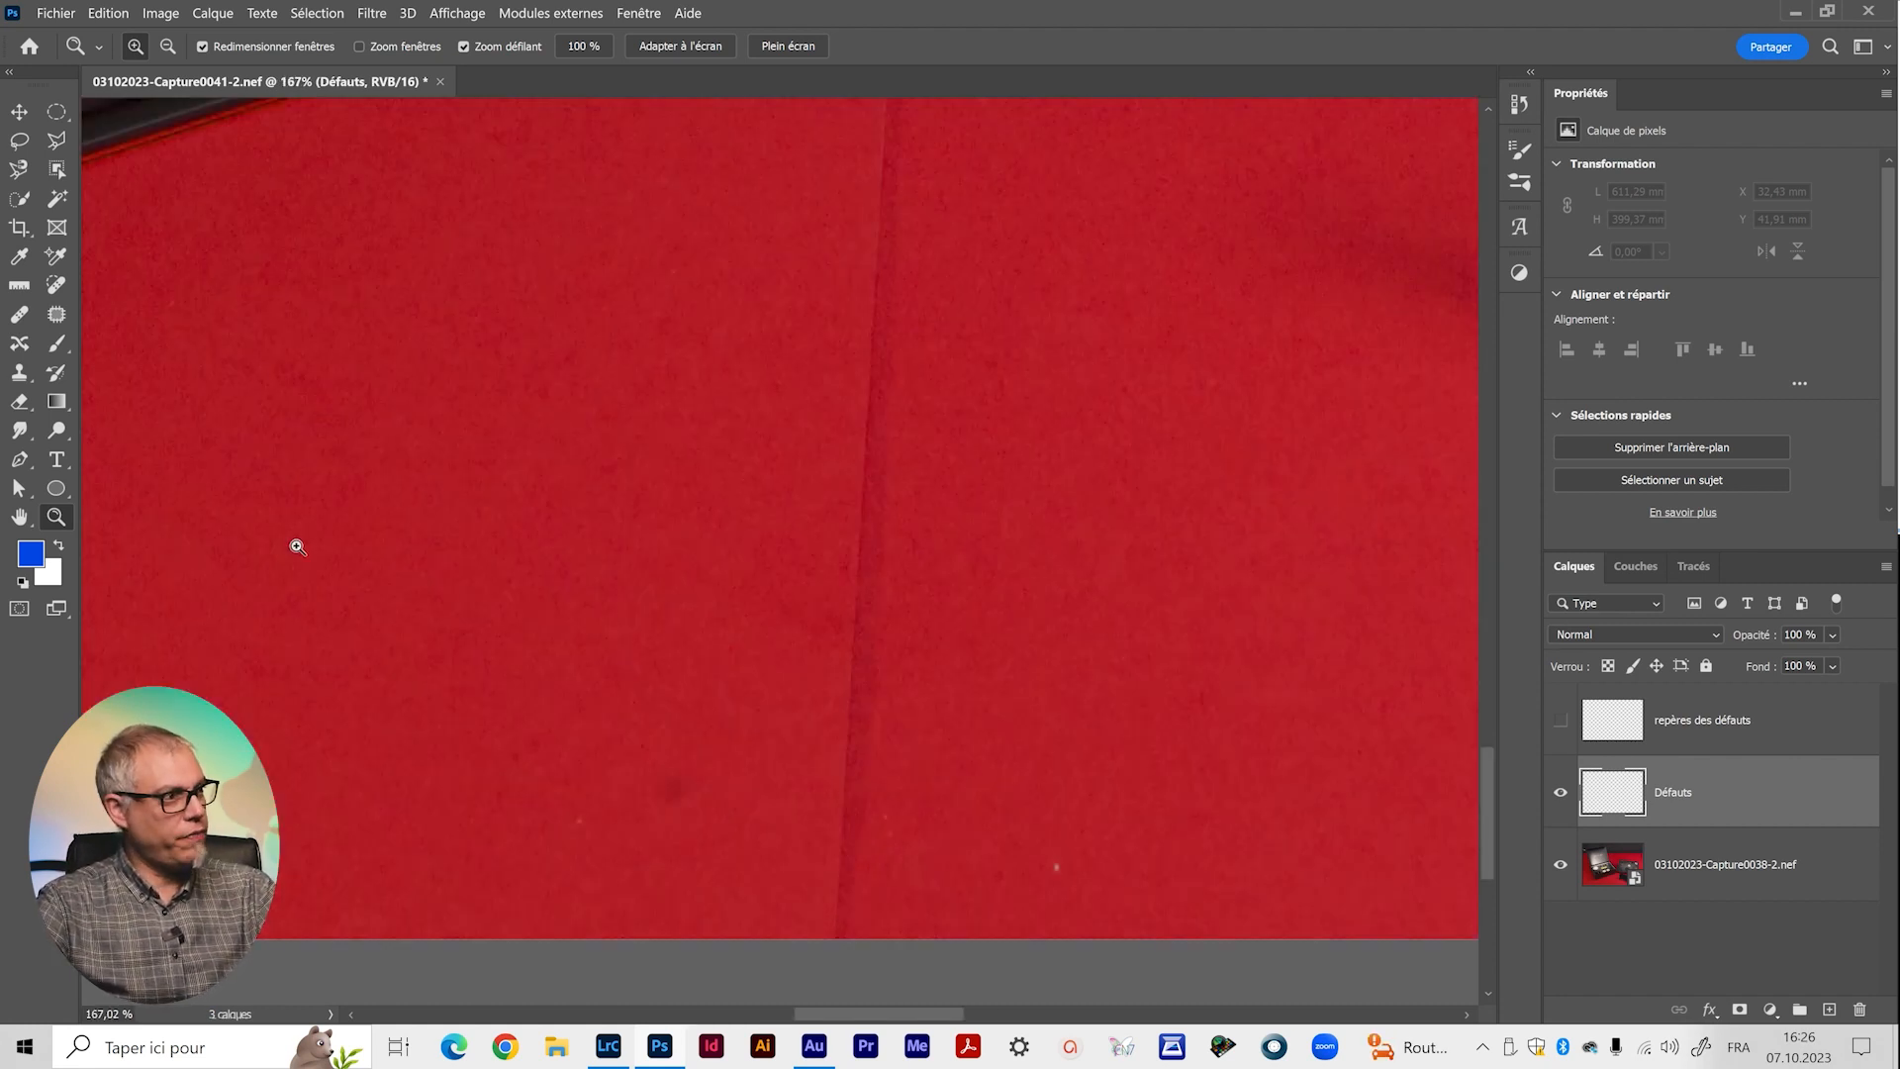
# Remove the three spots on the red backdrop in front of the box with the Healing Brush, sampling clean paper nearby.
pyautogui.moveTo(447, 481); pyautogui.dragTo(449, 504)
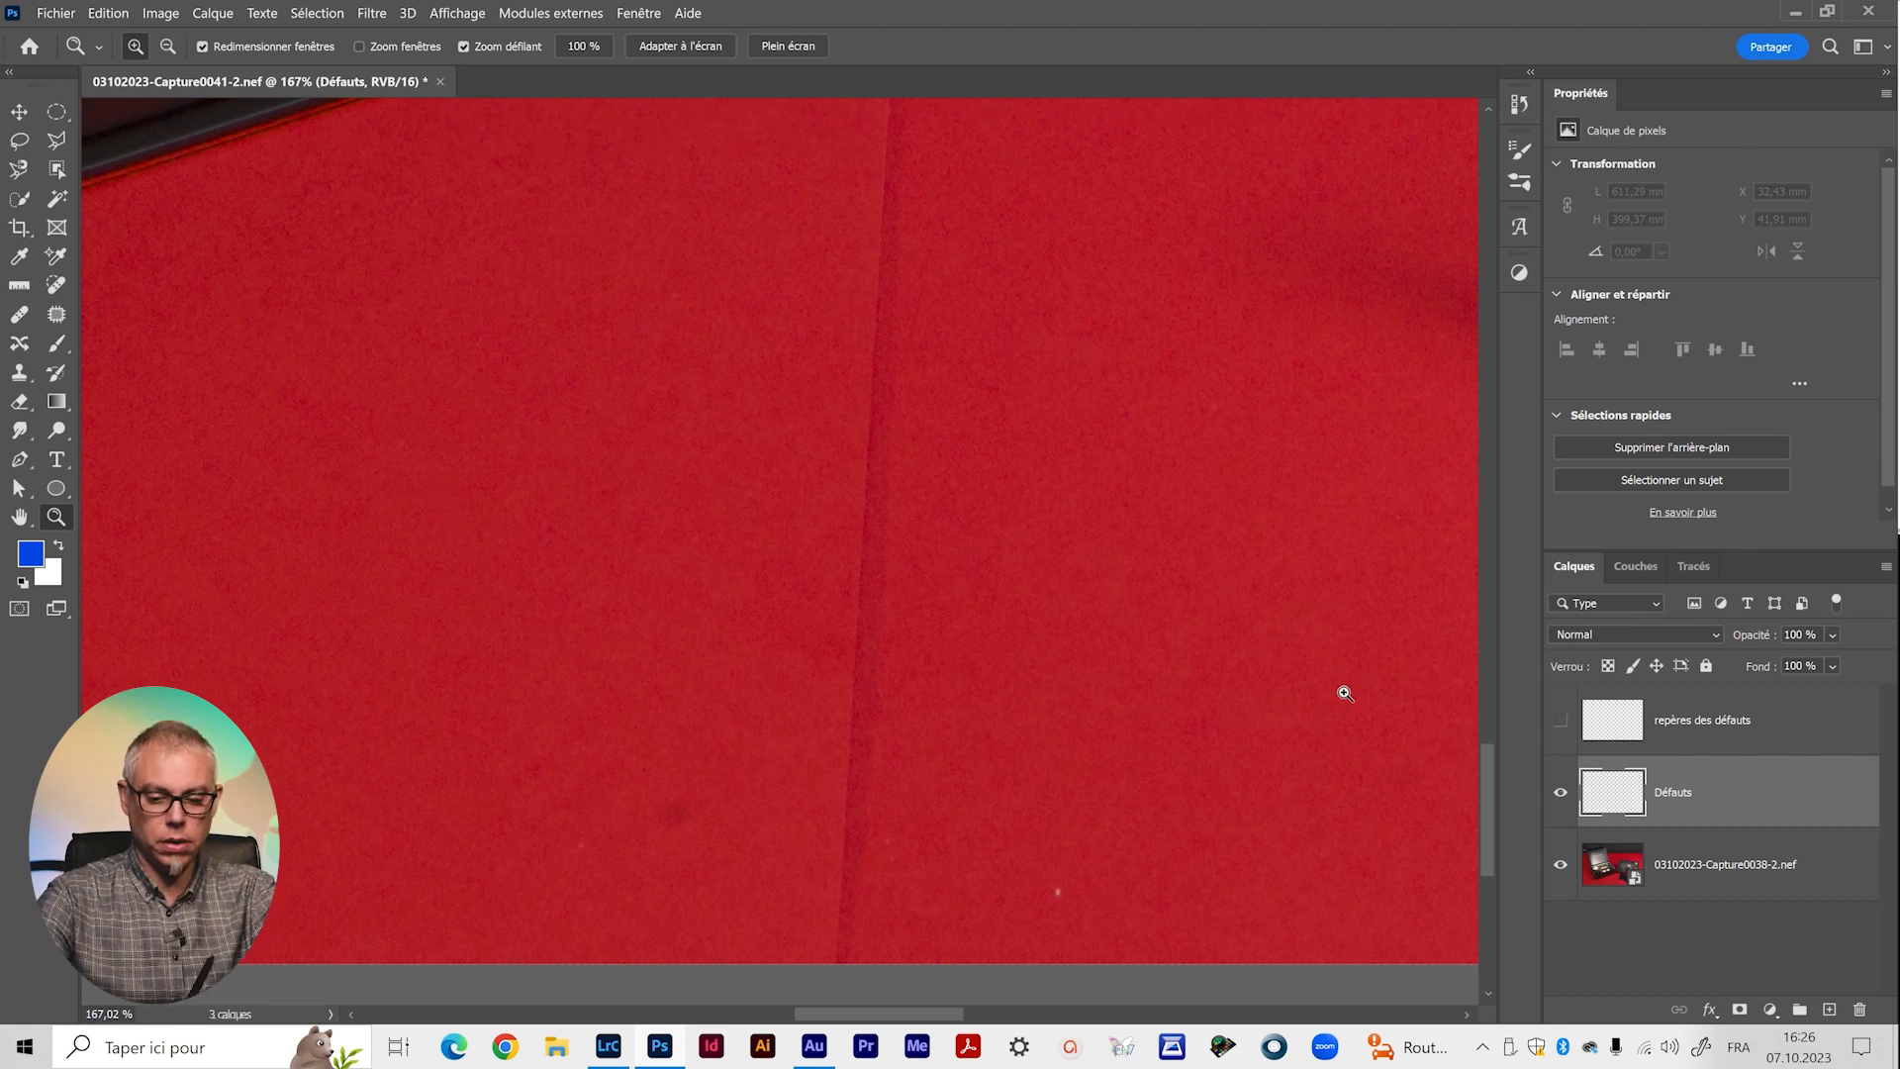
pyautogui.press('j')
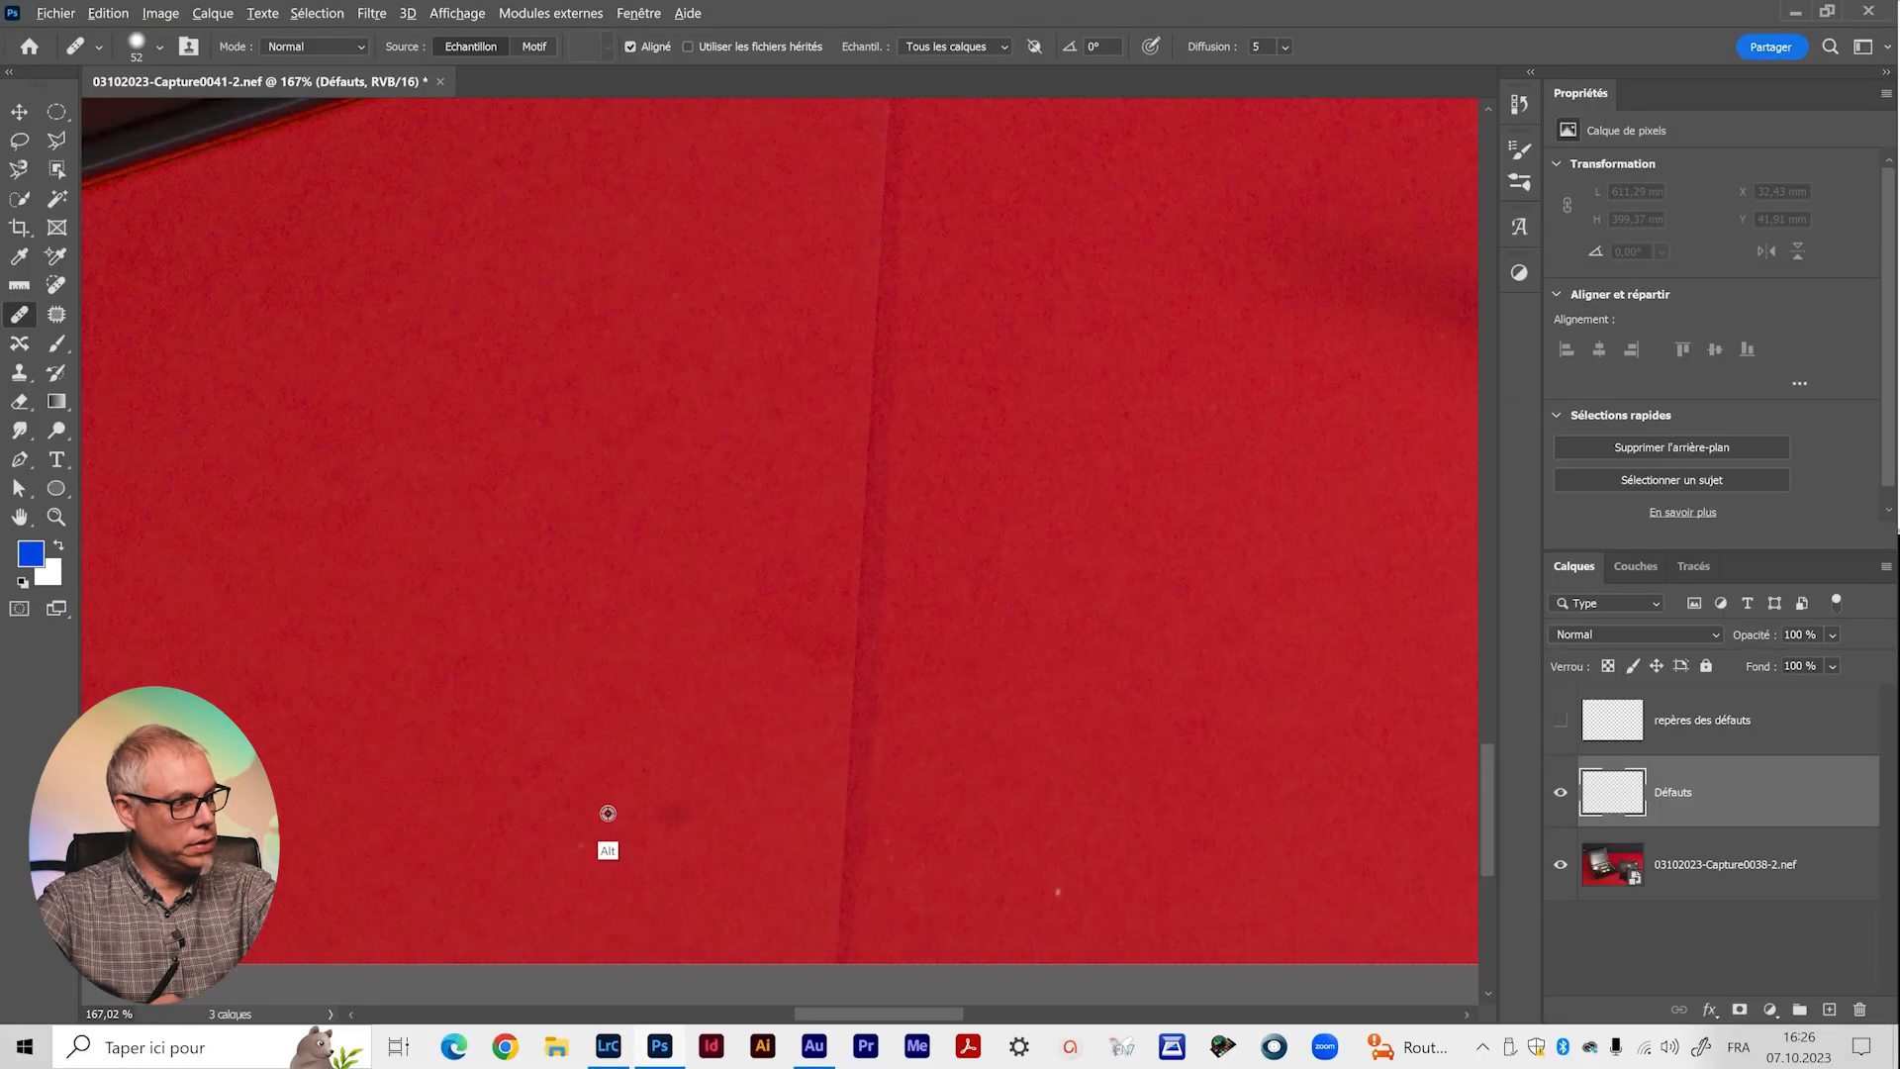
pyautogui.keyDown('alt'); pyautogui.click(621, 810); pyautogui.keyUp('alt')
pyautogui.click(674, 813)
pyautogui.keyDown('alt'); pyautogui.click(605, 860); pyautogui.keyUp('alt')
pyautogui.click(578, 846)
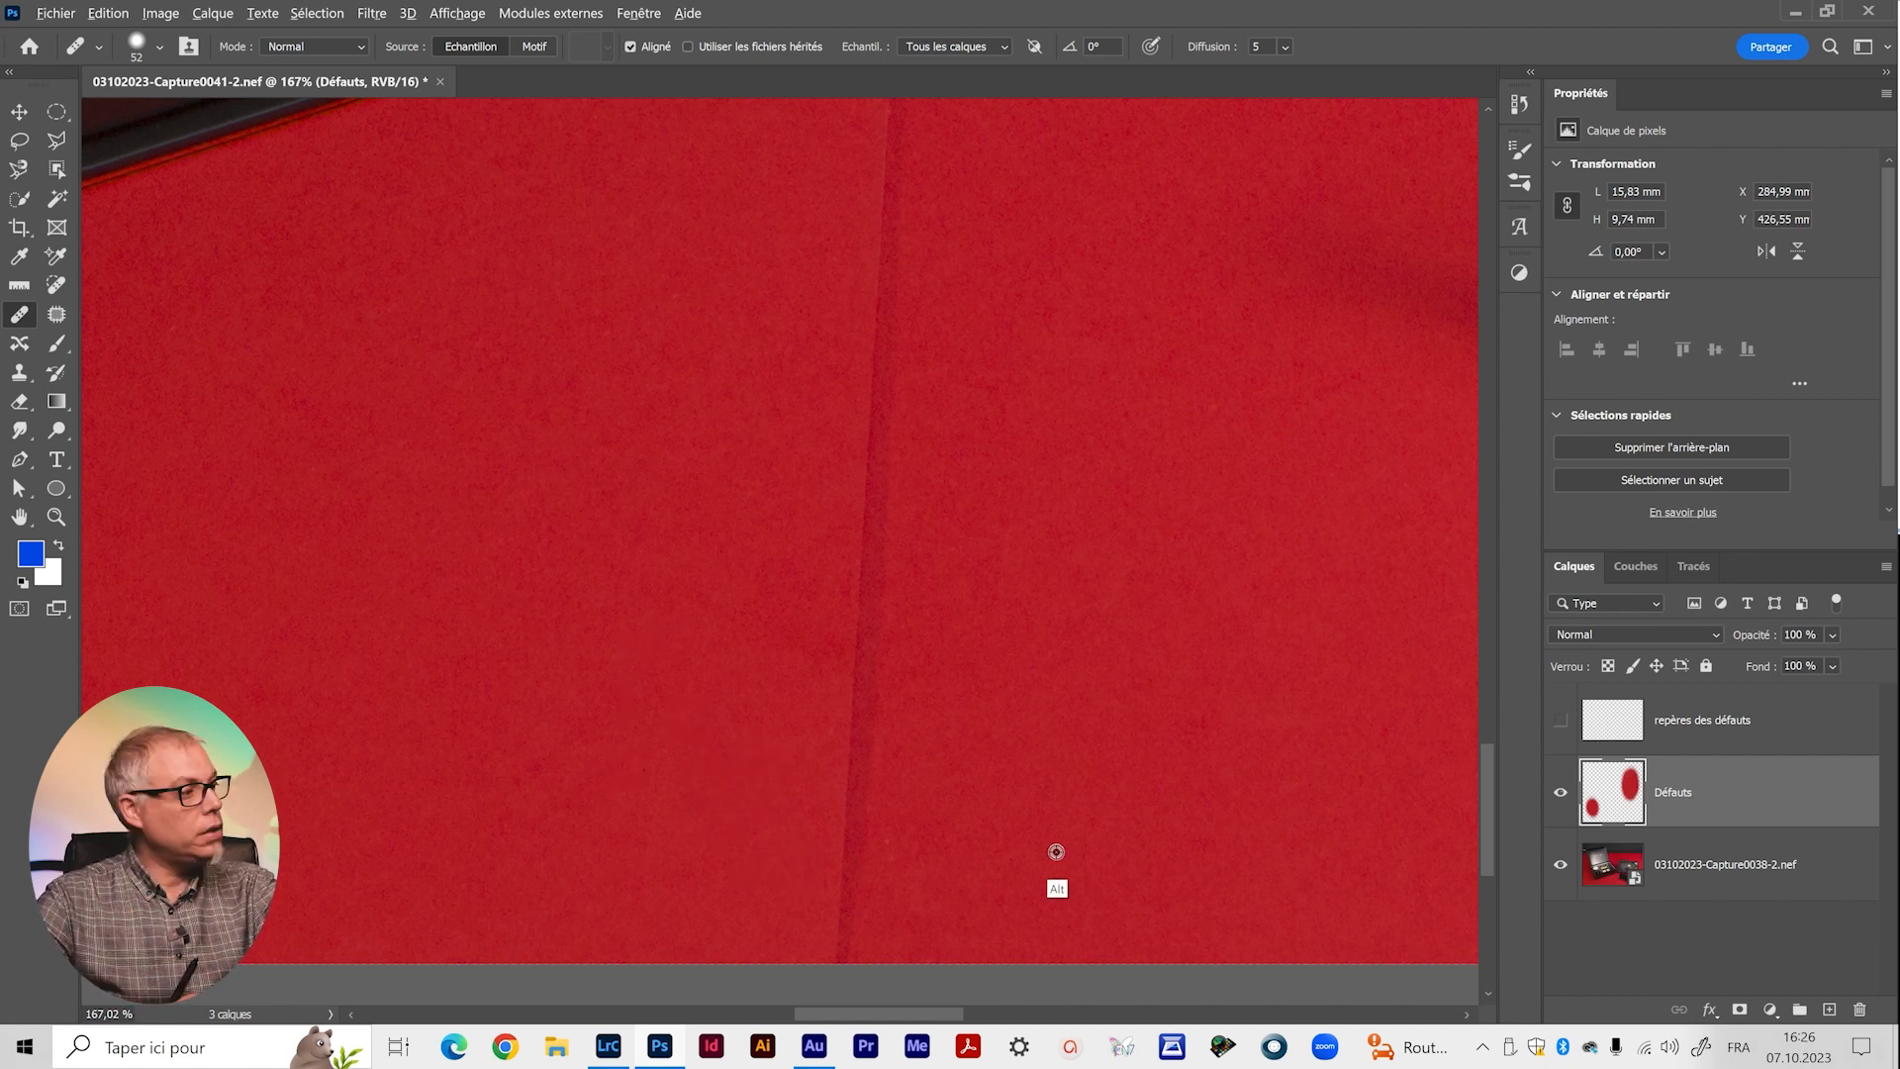
pyautogui.click(1057, 893)
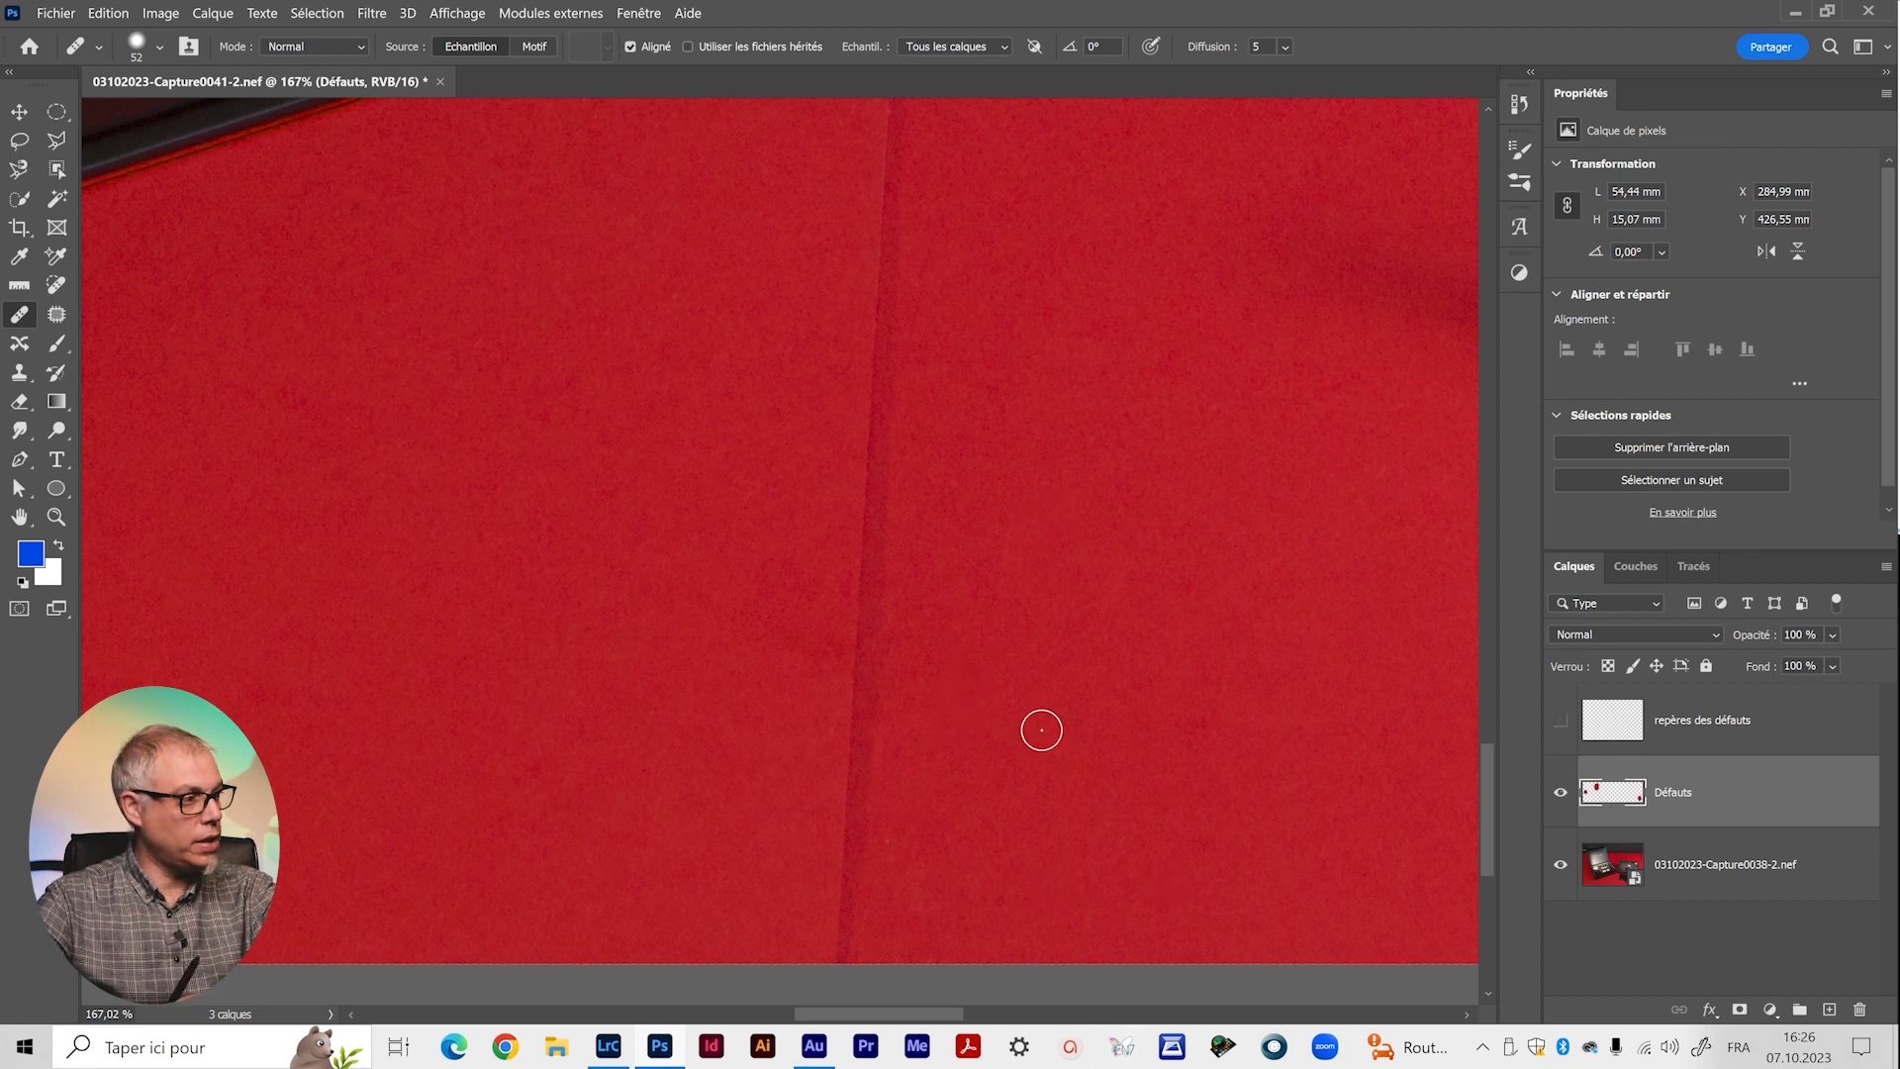
# Heal the crease in the red backdrop from the image's lower edge up to the box's base, using 74 px and 52 px tips.
pyautogui.moveTo(1048, 759); pyautogui.dragTo(1144, 782)
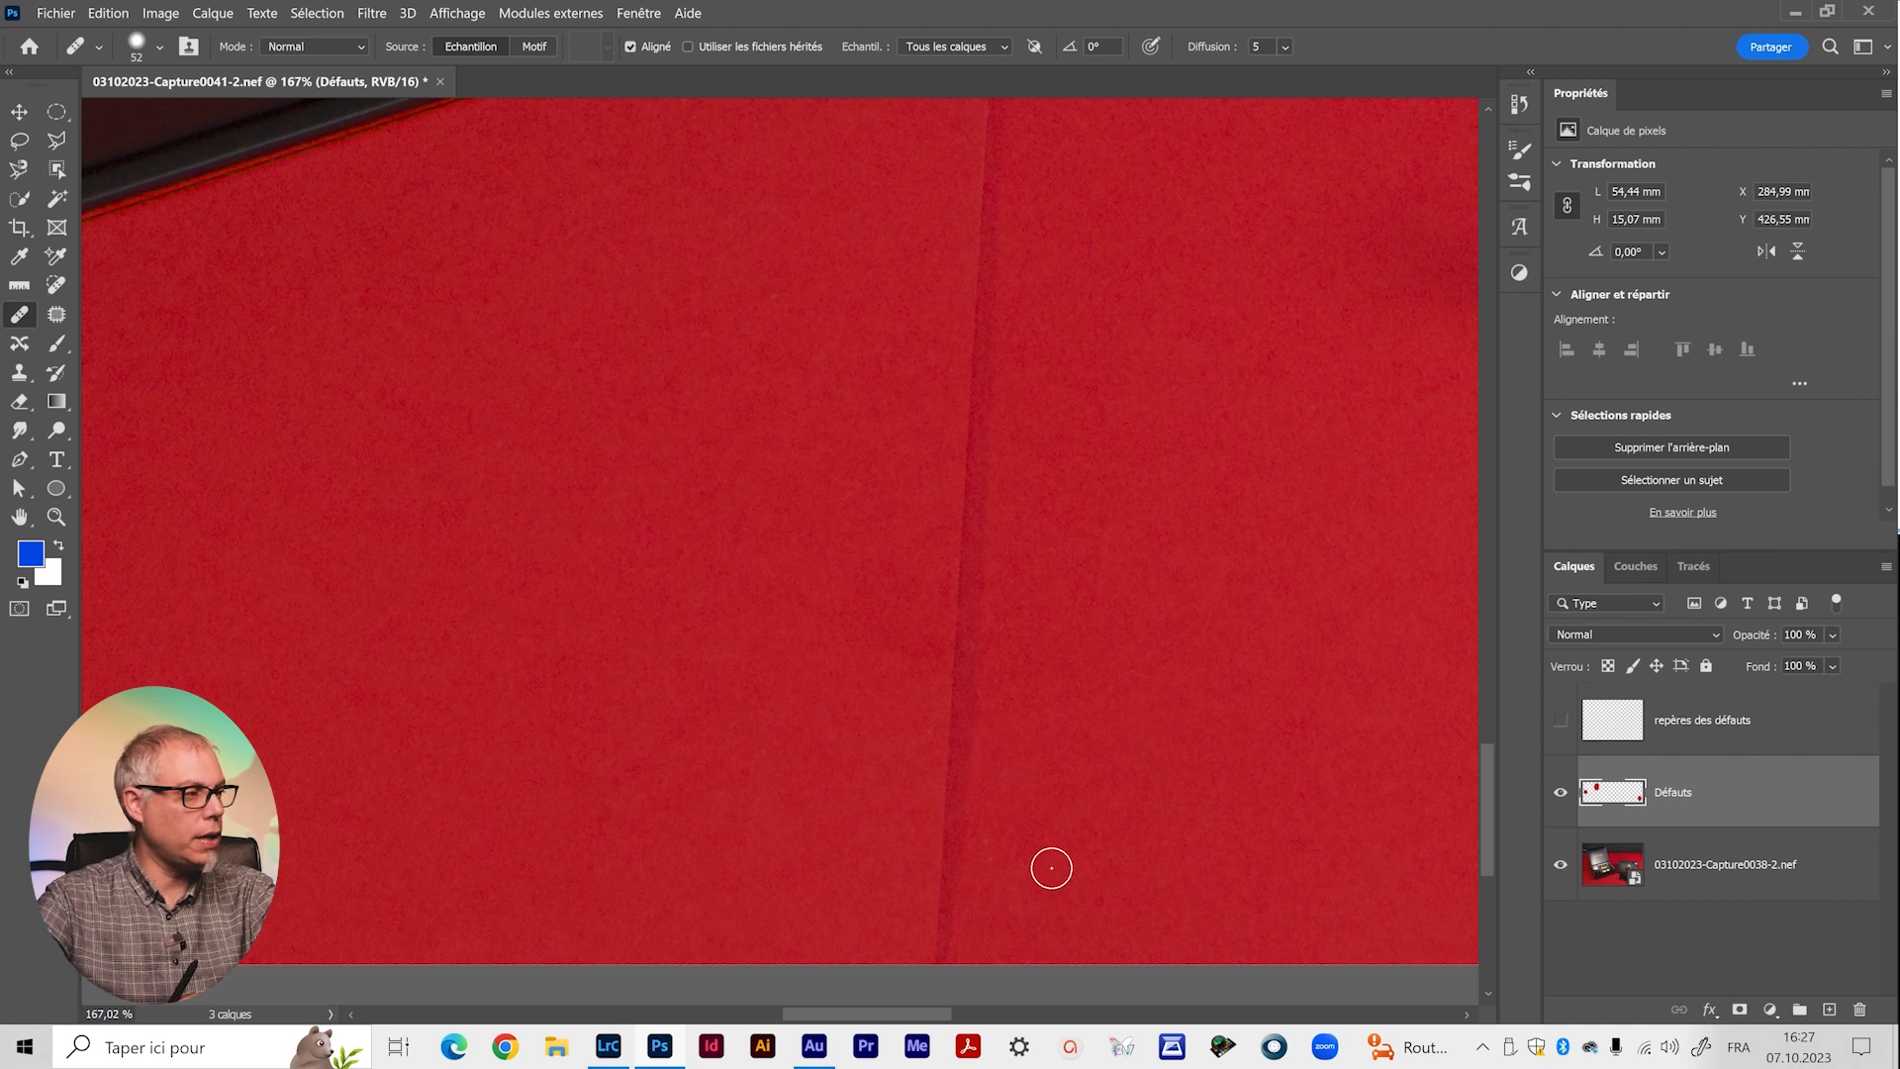
pyautogui.press(']')
pyautogui.press(']')
pyautogui.moveTo(948, 909); pyautogui.dragTo(938, 948)
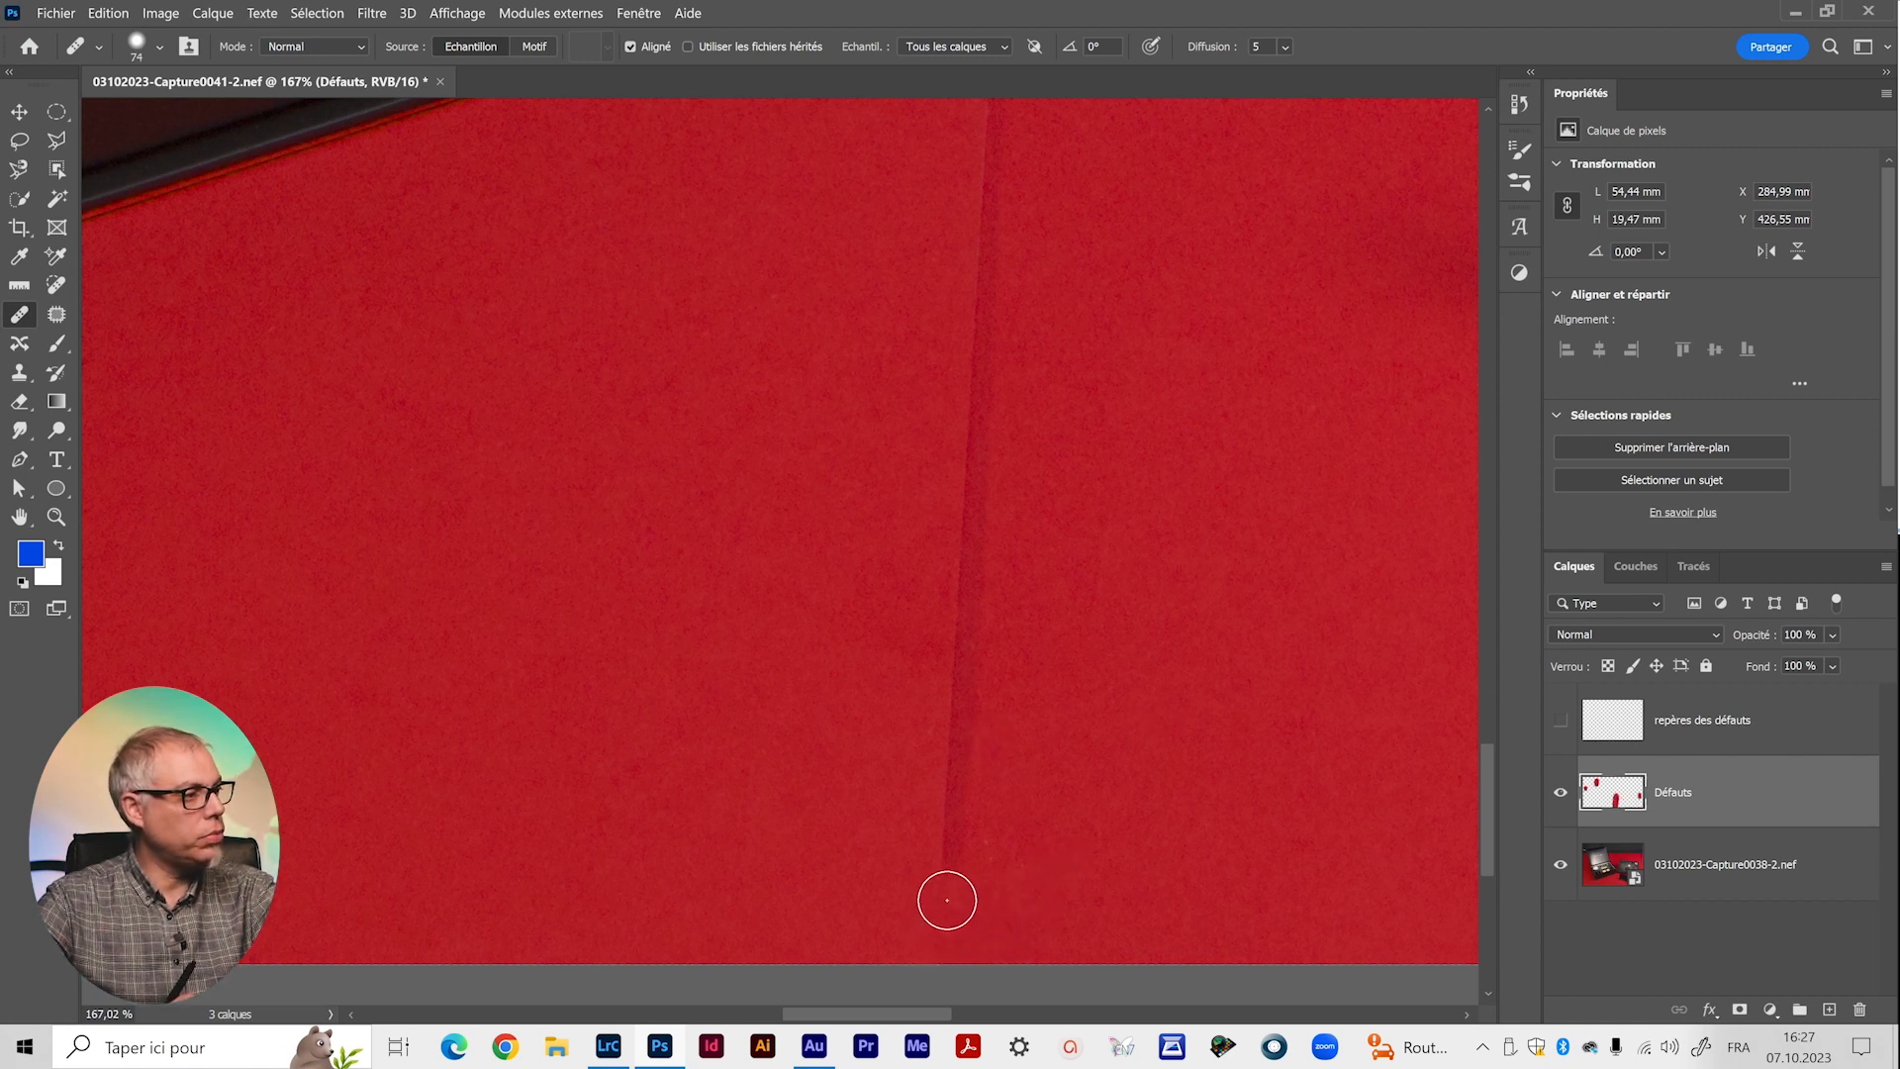
pyautogui.moveTo(946, 895)
pyautogui.mouseDown()
pyautogui.moveTo(965, 495)
pyautogui.moveTo(949, 687)
pyautogui.mouseUp()
pyautogui.moveTo(941, 788)
pyautogui.mouseDown()
pyautogui.moveTo(907, 768)
pyautogui.moveTo(899, 658)
pyautogui.moveTo(930, 454)
pyautogui.moveTo(941, 471)
pyautogui.moveTo(911, 433)
pyautogui.moveTo(950, 352)
pyautogui.moveTo(929, 317)
pyautogui.moveTo(959, 322)
pyautogui.moveTo(919, 340)
pyautogui.moveTo(926, 425)
pyautogui.moveTo(899, 484)
pyautogui.moveTo(930, 426)
pyautogui.mouseUp()
pyautogui.keyDown('alt'); pyautogui.rightClick(928, 355); pyautogui.keyUp('alt')
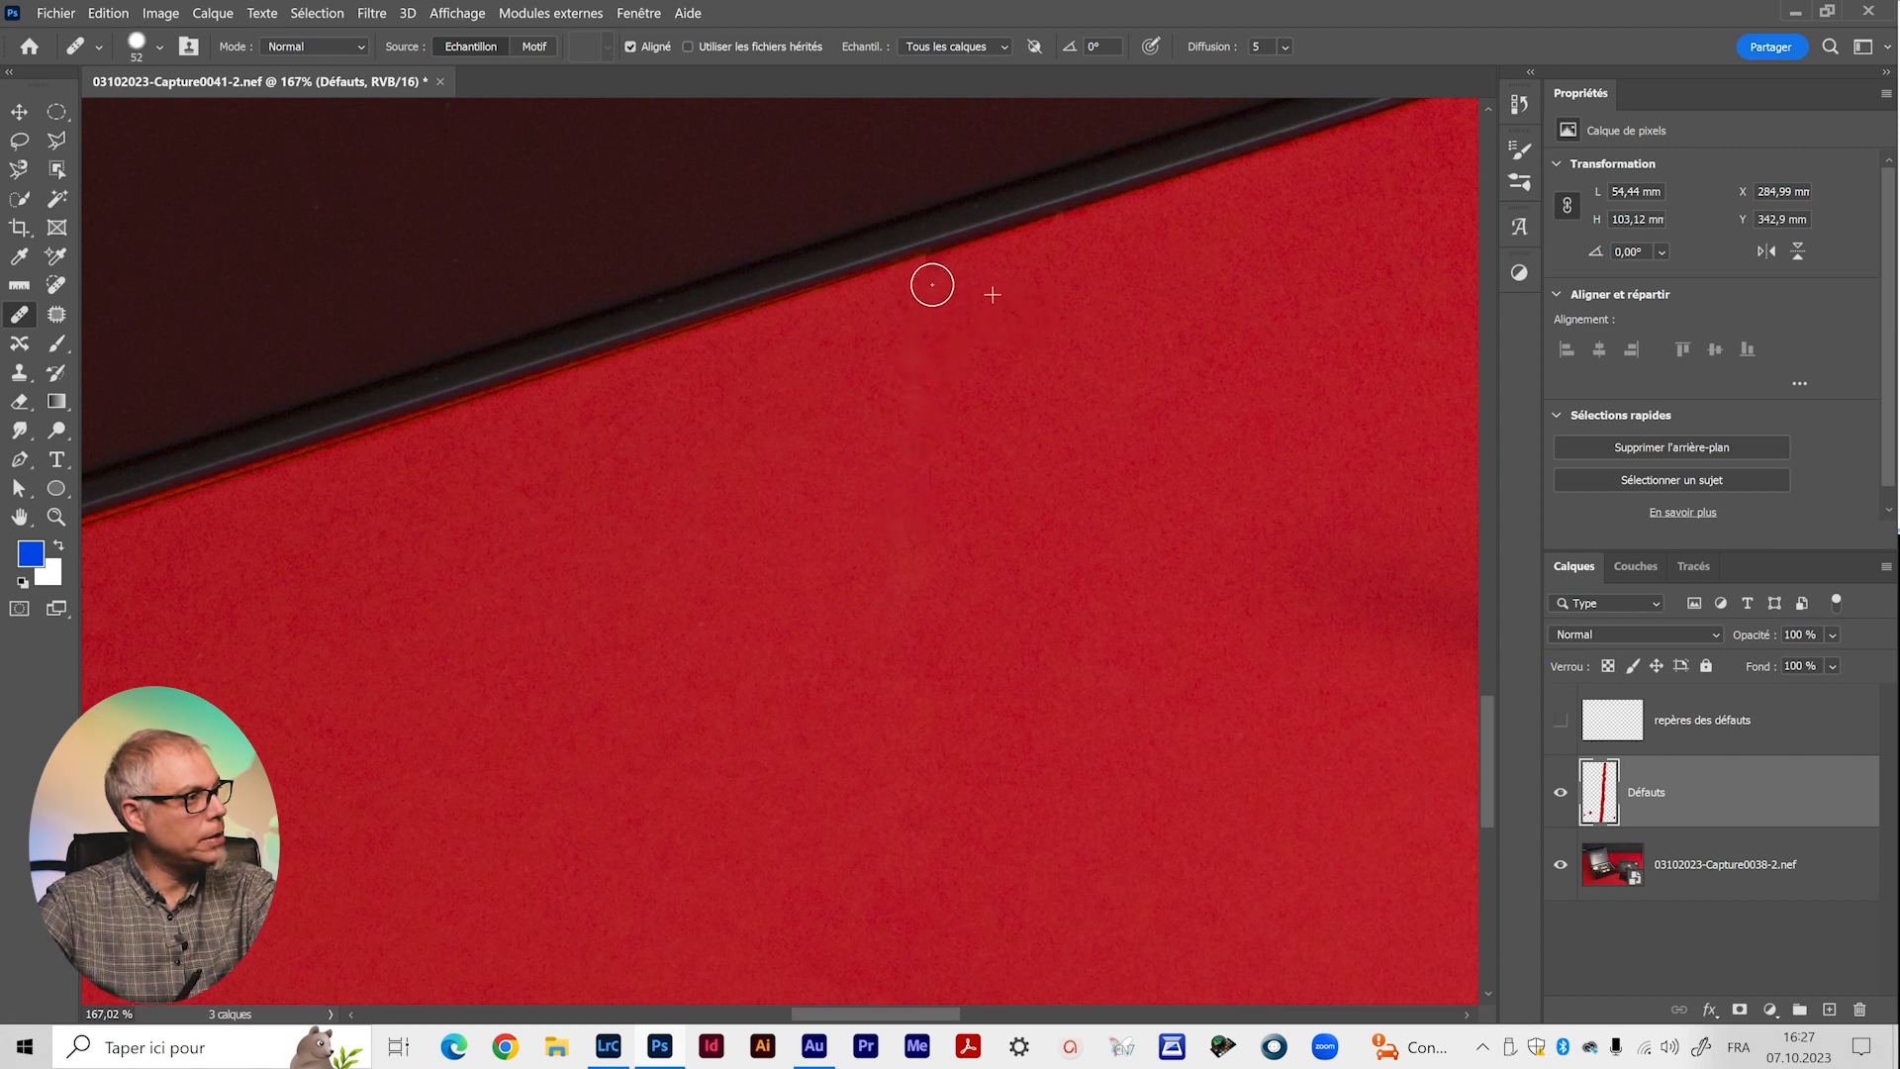
pyautogui.moveTo(924, 280)
pyautogui.mouseDown()
pyautogui.moveTo(926, 262)
pyautogui.moveTo(1001, 251)
pyautogui.moveTo(840, 607)
pyautogui.mouseUp()
# Clean up the dark smudge where the healed crease meets the box's base, using a 16 px Healing Brush tip.
pyautogui.press('z')
pyautogui.press('space')
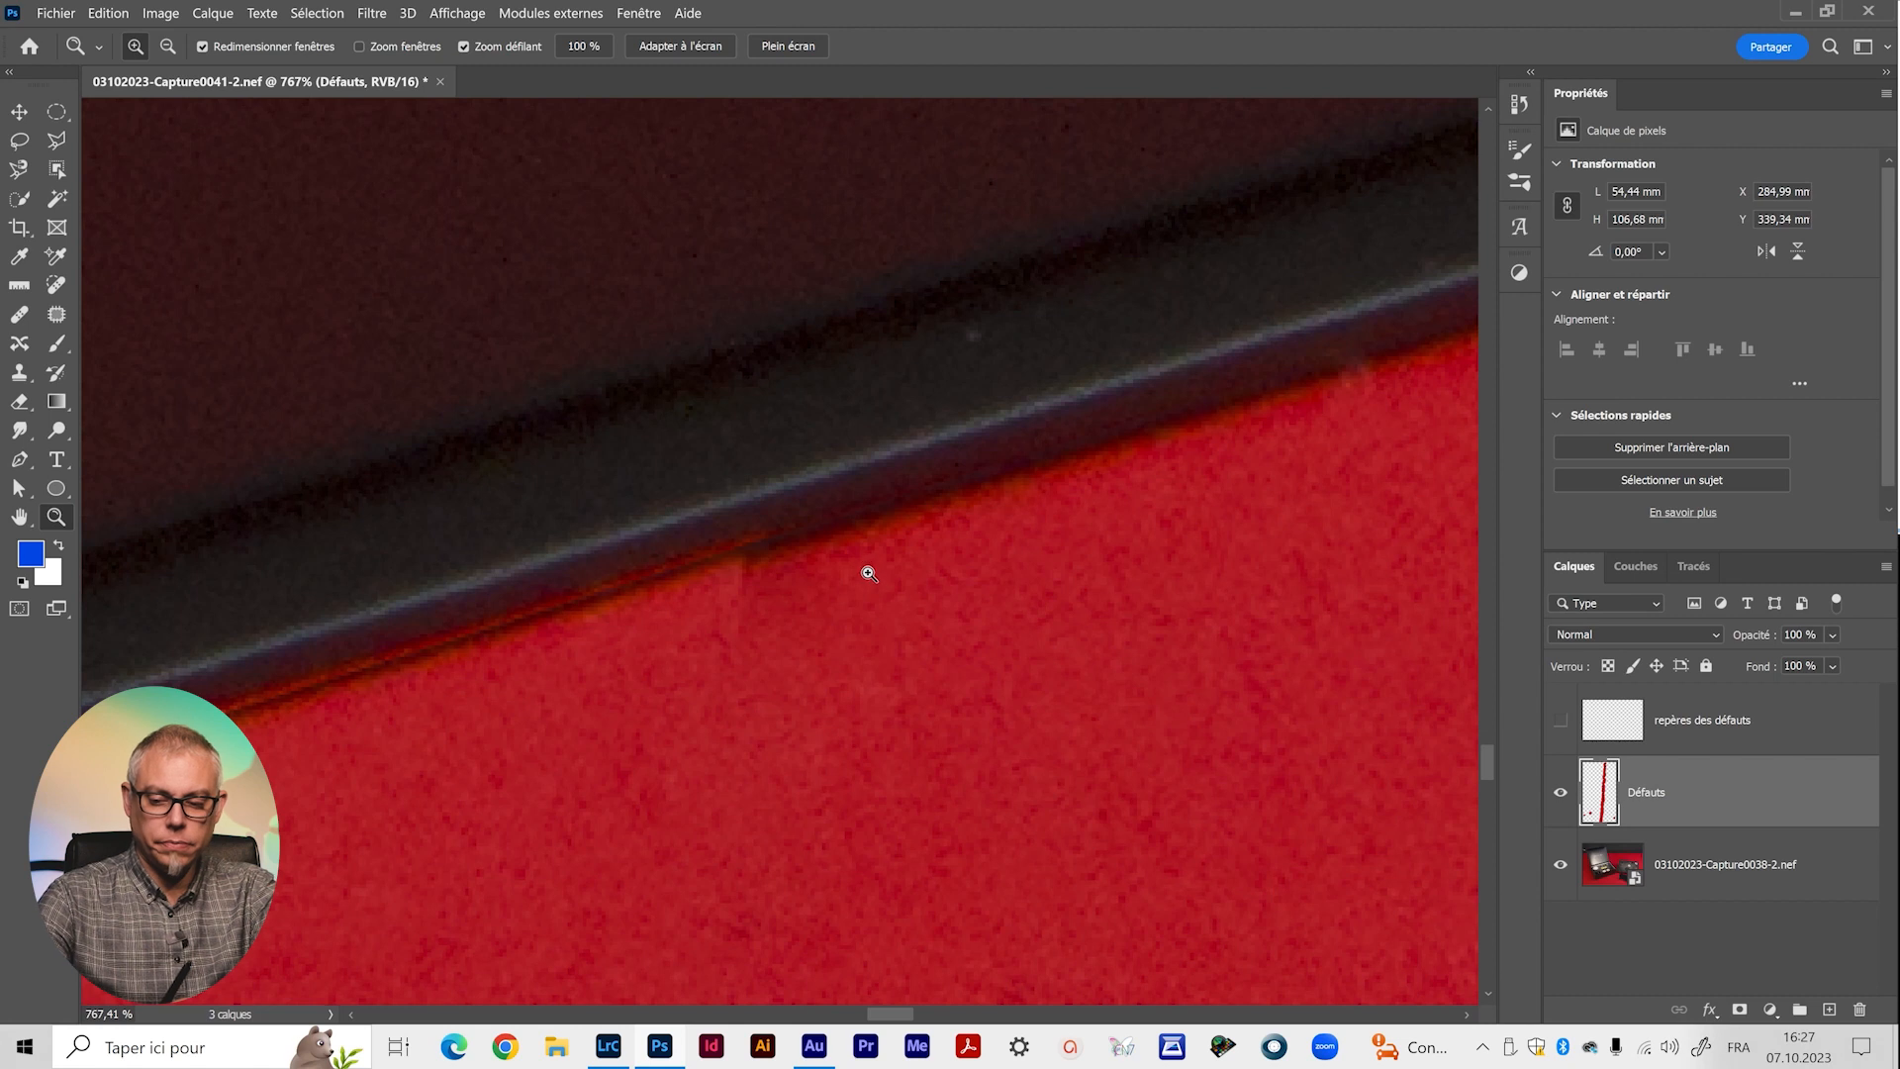
pyautogui.press('j')
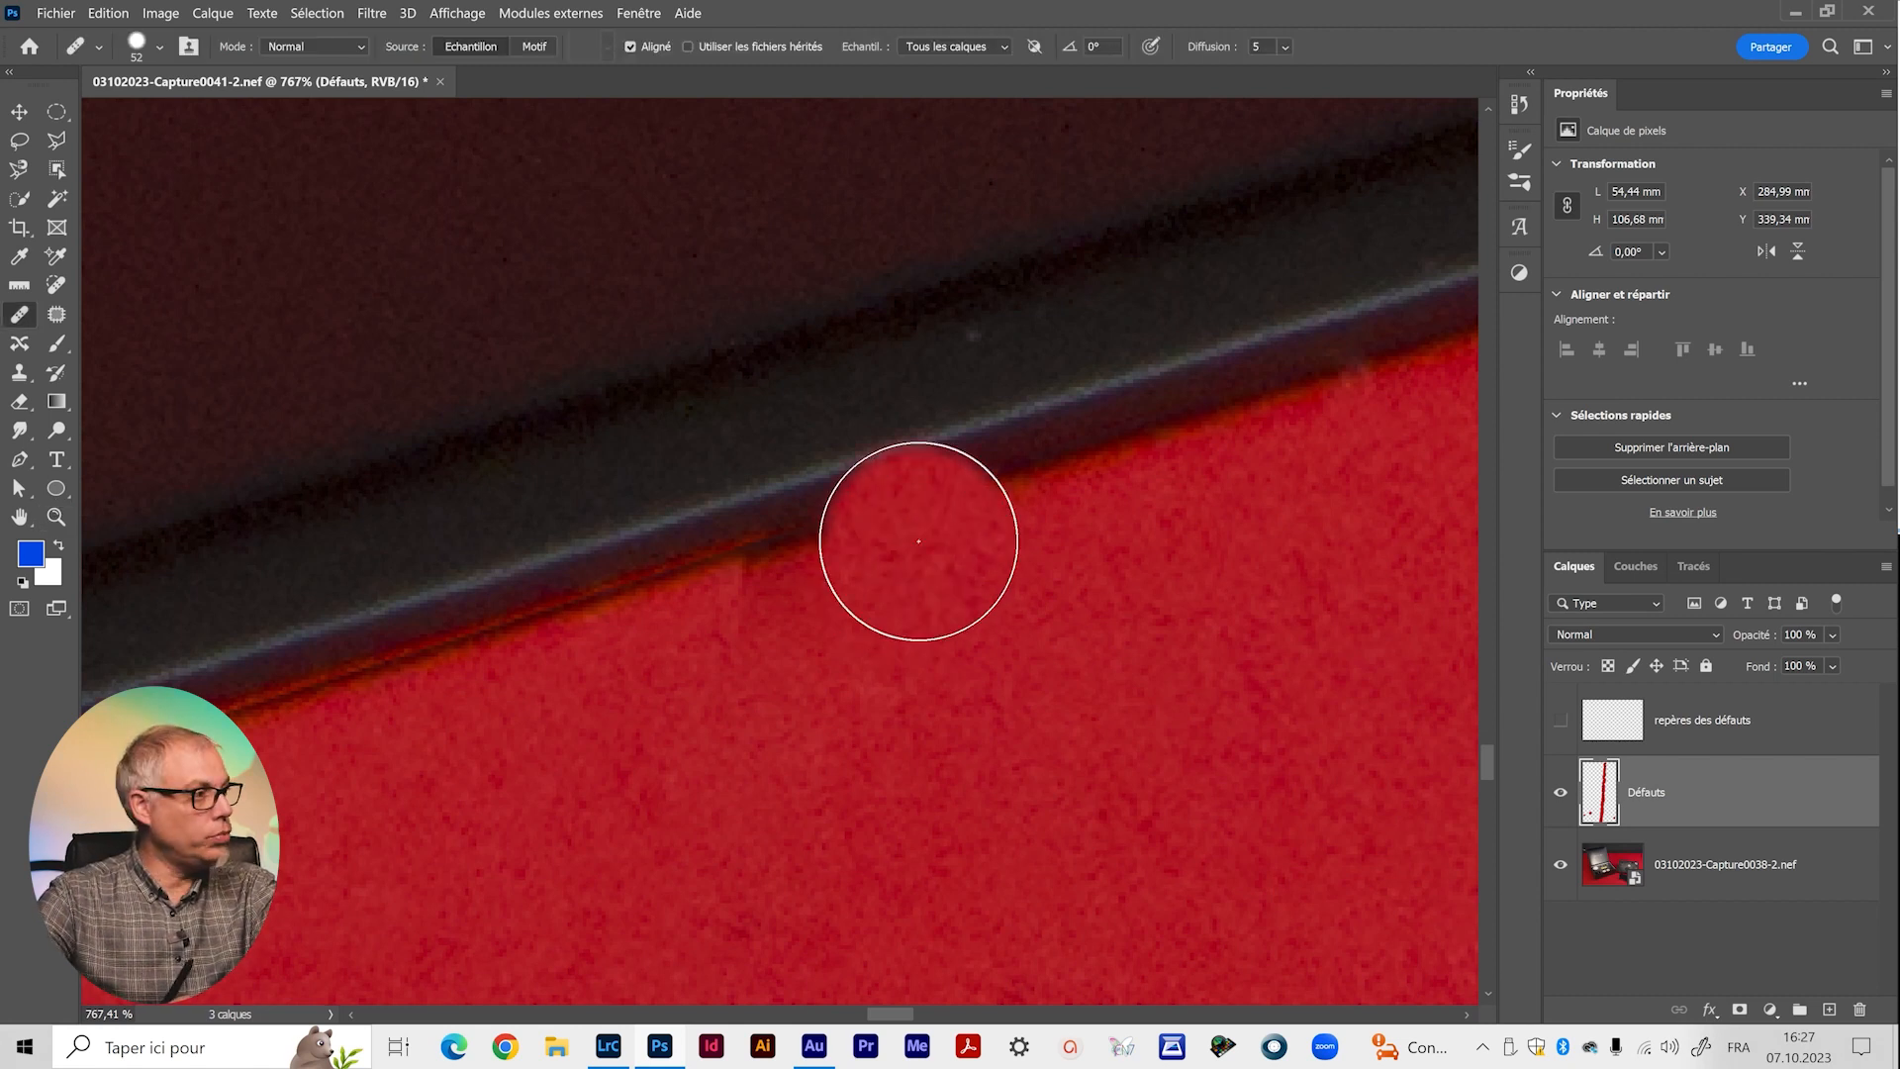
pyautogui.keyDown('alt'); pyautogui.rightClick(911, 581); pyautogui.keyUp('alt')
pyautogui.moveTo(916, 599); pyautogui.dragTo(771, 648)
pyautogui.keyDown('alt'); pyautogui.click(863, 547); pyautogui.keyUp('alt')
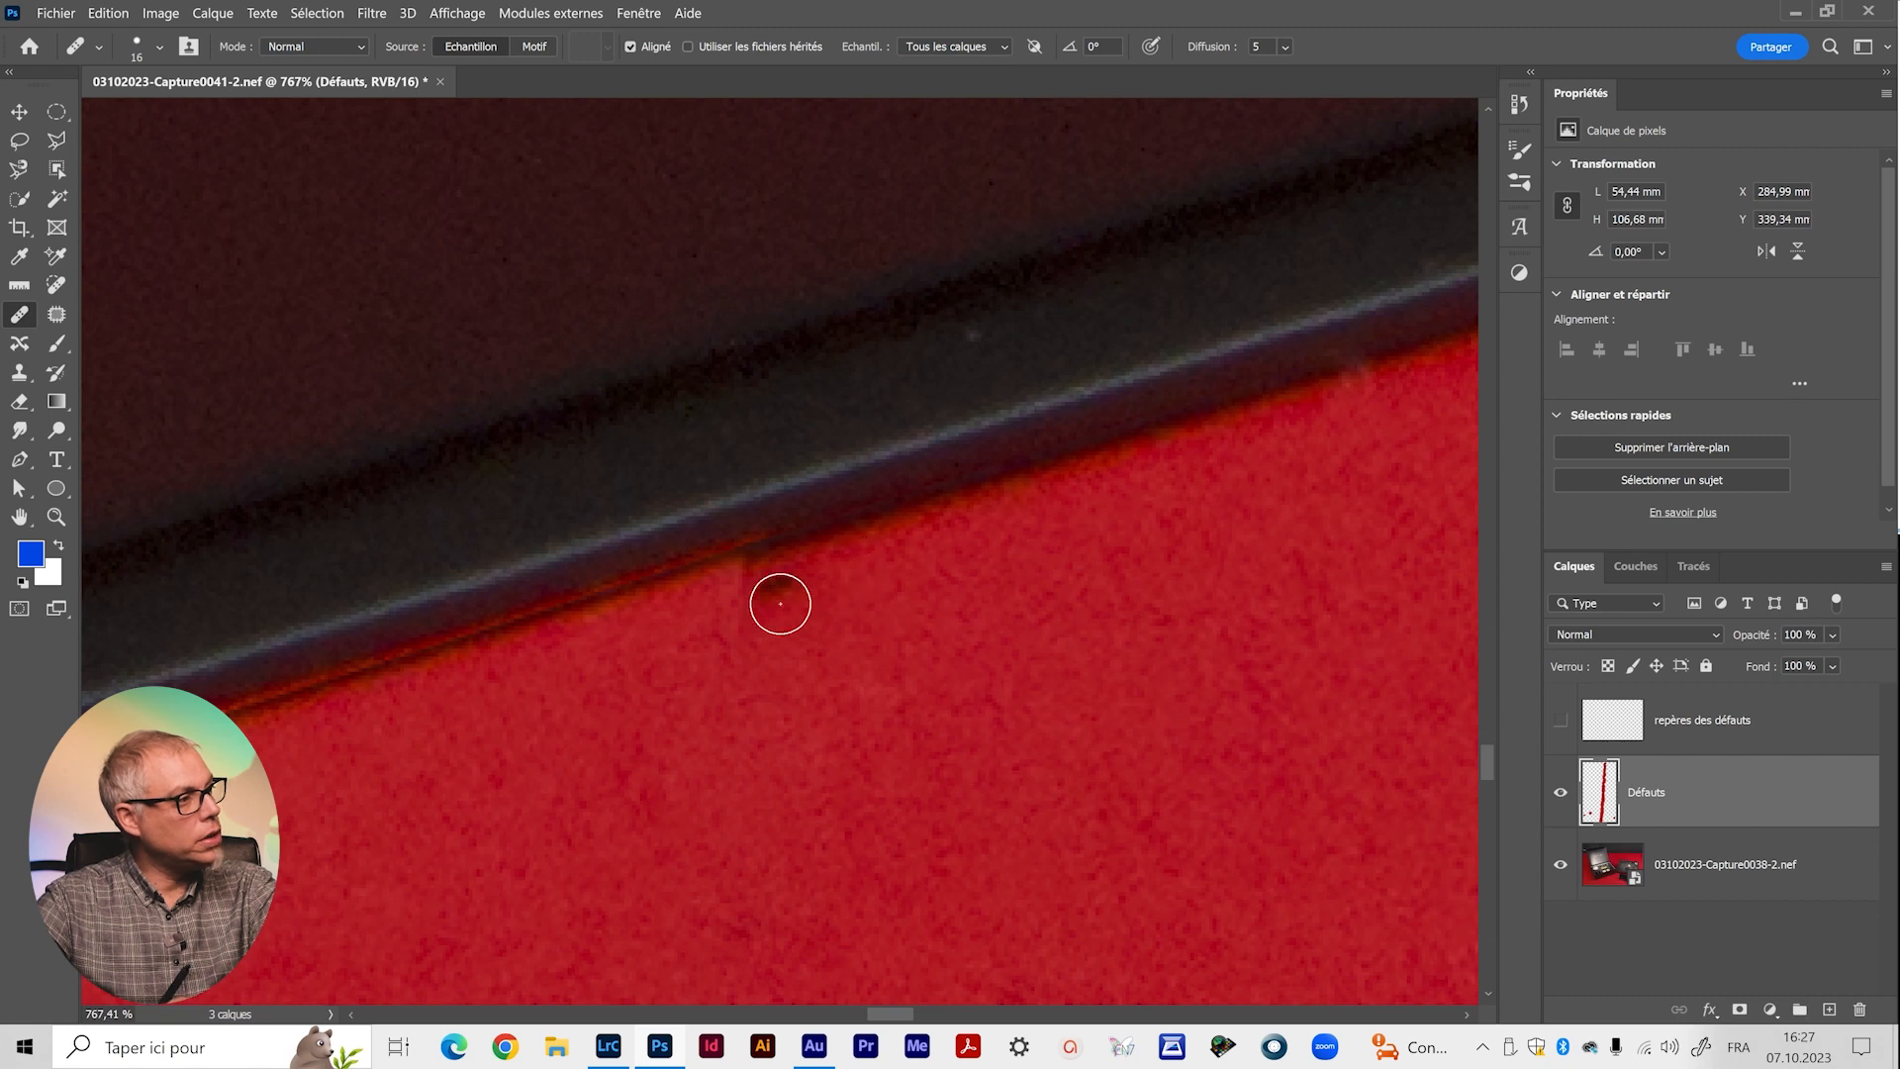
pyautogui.moveTo(761, 574); pyautogui.dragTo(756, 577)
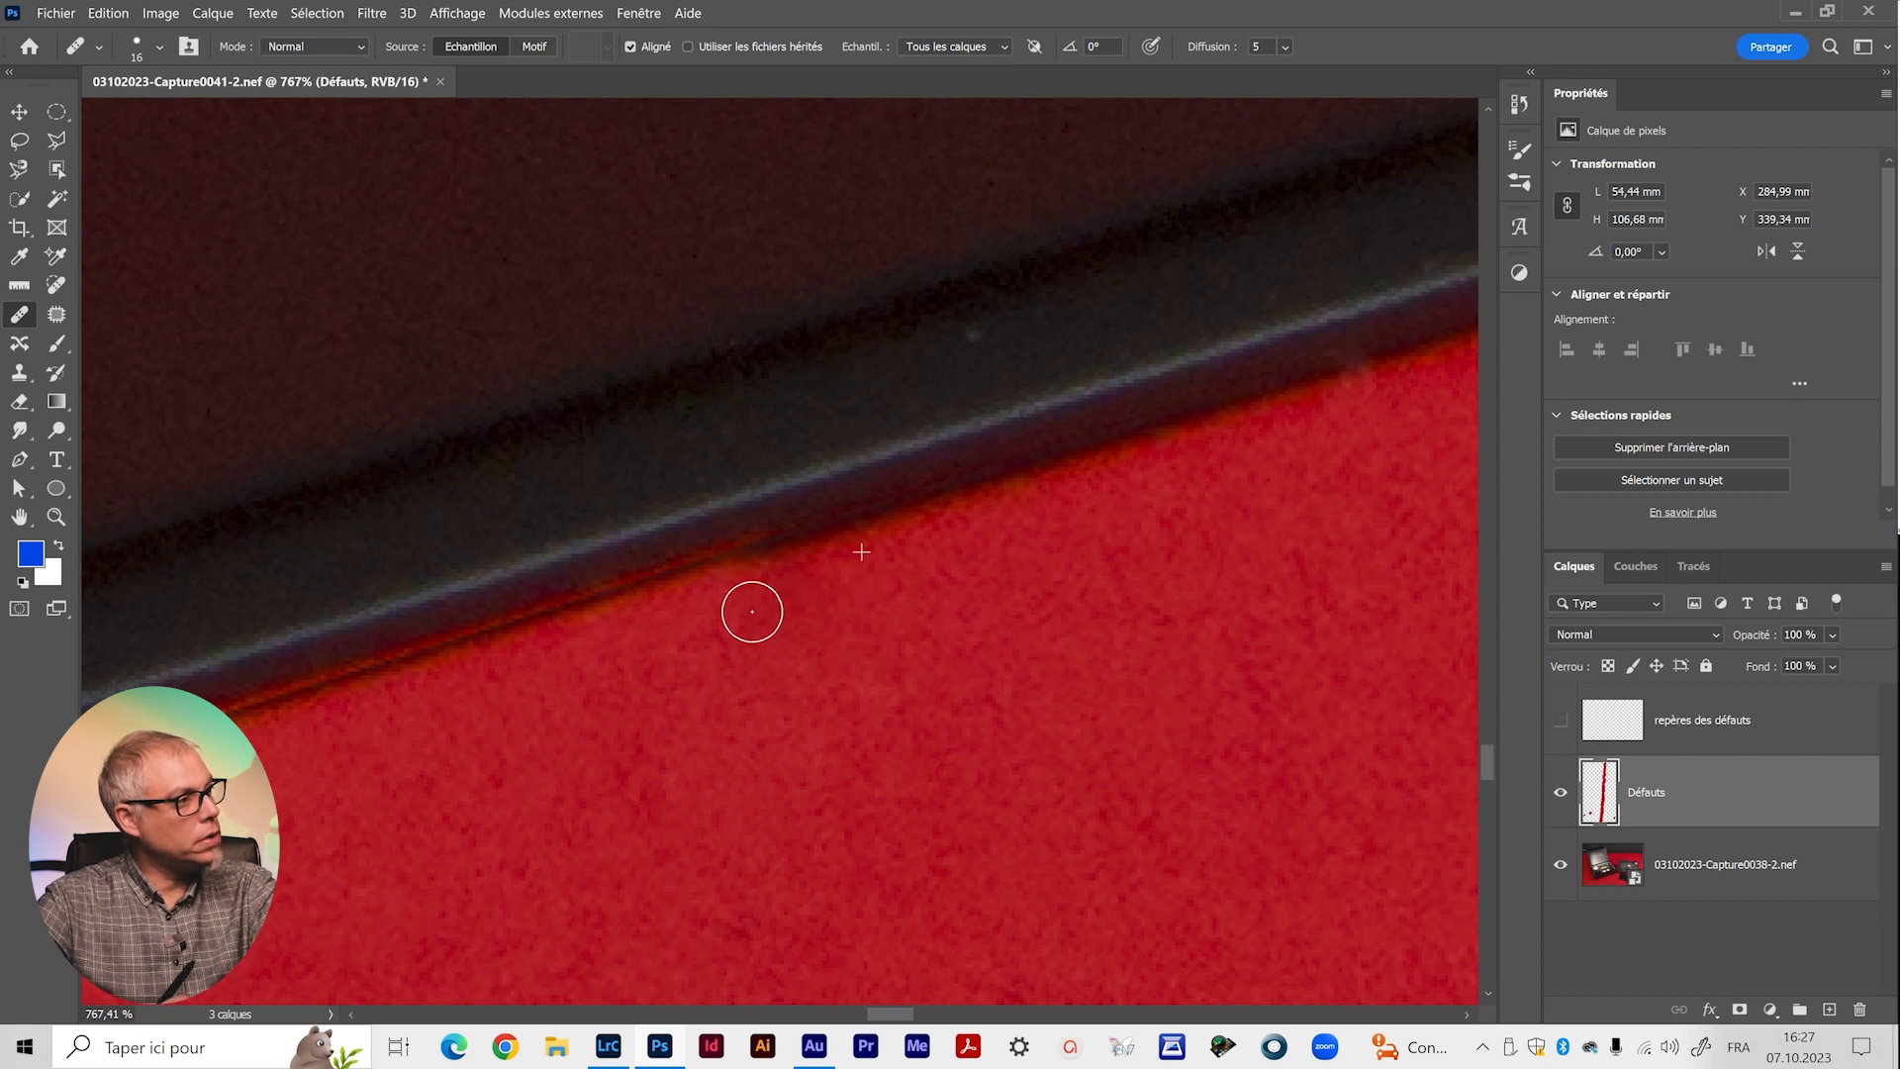
# Heal the crease in the red backdrop between the box lid and the tool tray, using an 86 px Healing Brush tip.
pyautogui.press('z')
pyautogui.moveTo(789, 672)
pyautogui.mouseDown()
pyautogui.moveTo(636, 709)
pyautogui.moveTo(785, 827)
pyautogui.mouseUp()
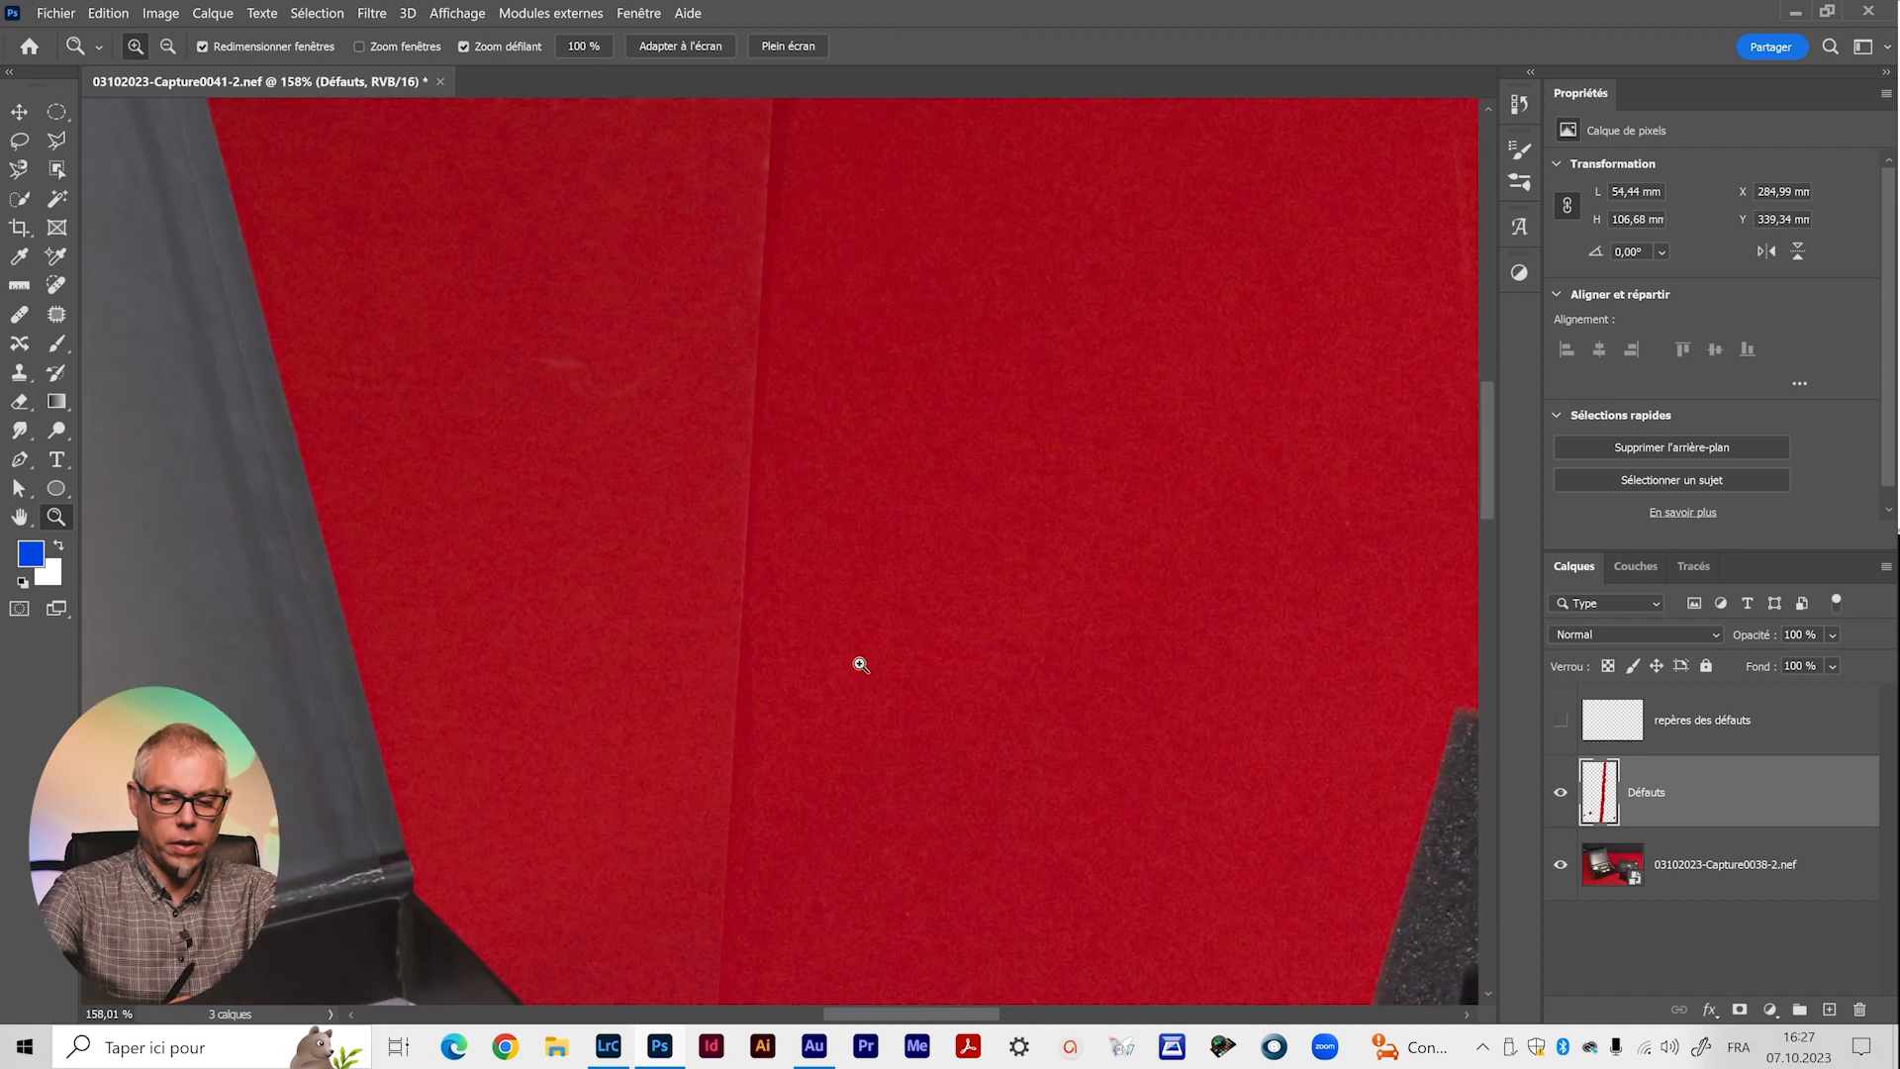
pyautogui.press('j')
pyautogui.moveTo(812, 729)
pyautogui.mouseDown()
pyautogui.moveTo(892, 728)
pyautogui.moveTo(887, 661)
pyautogui.mouseUp()
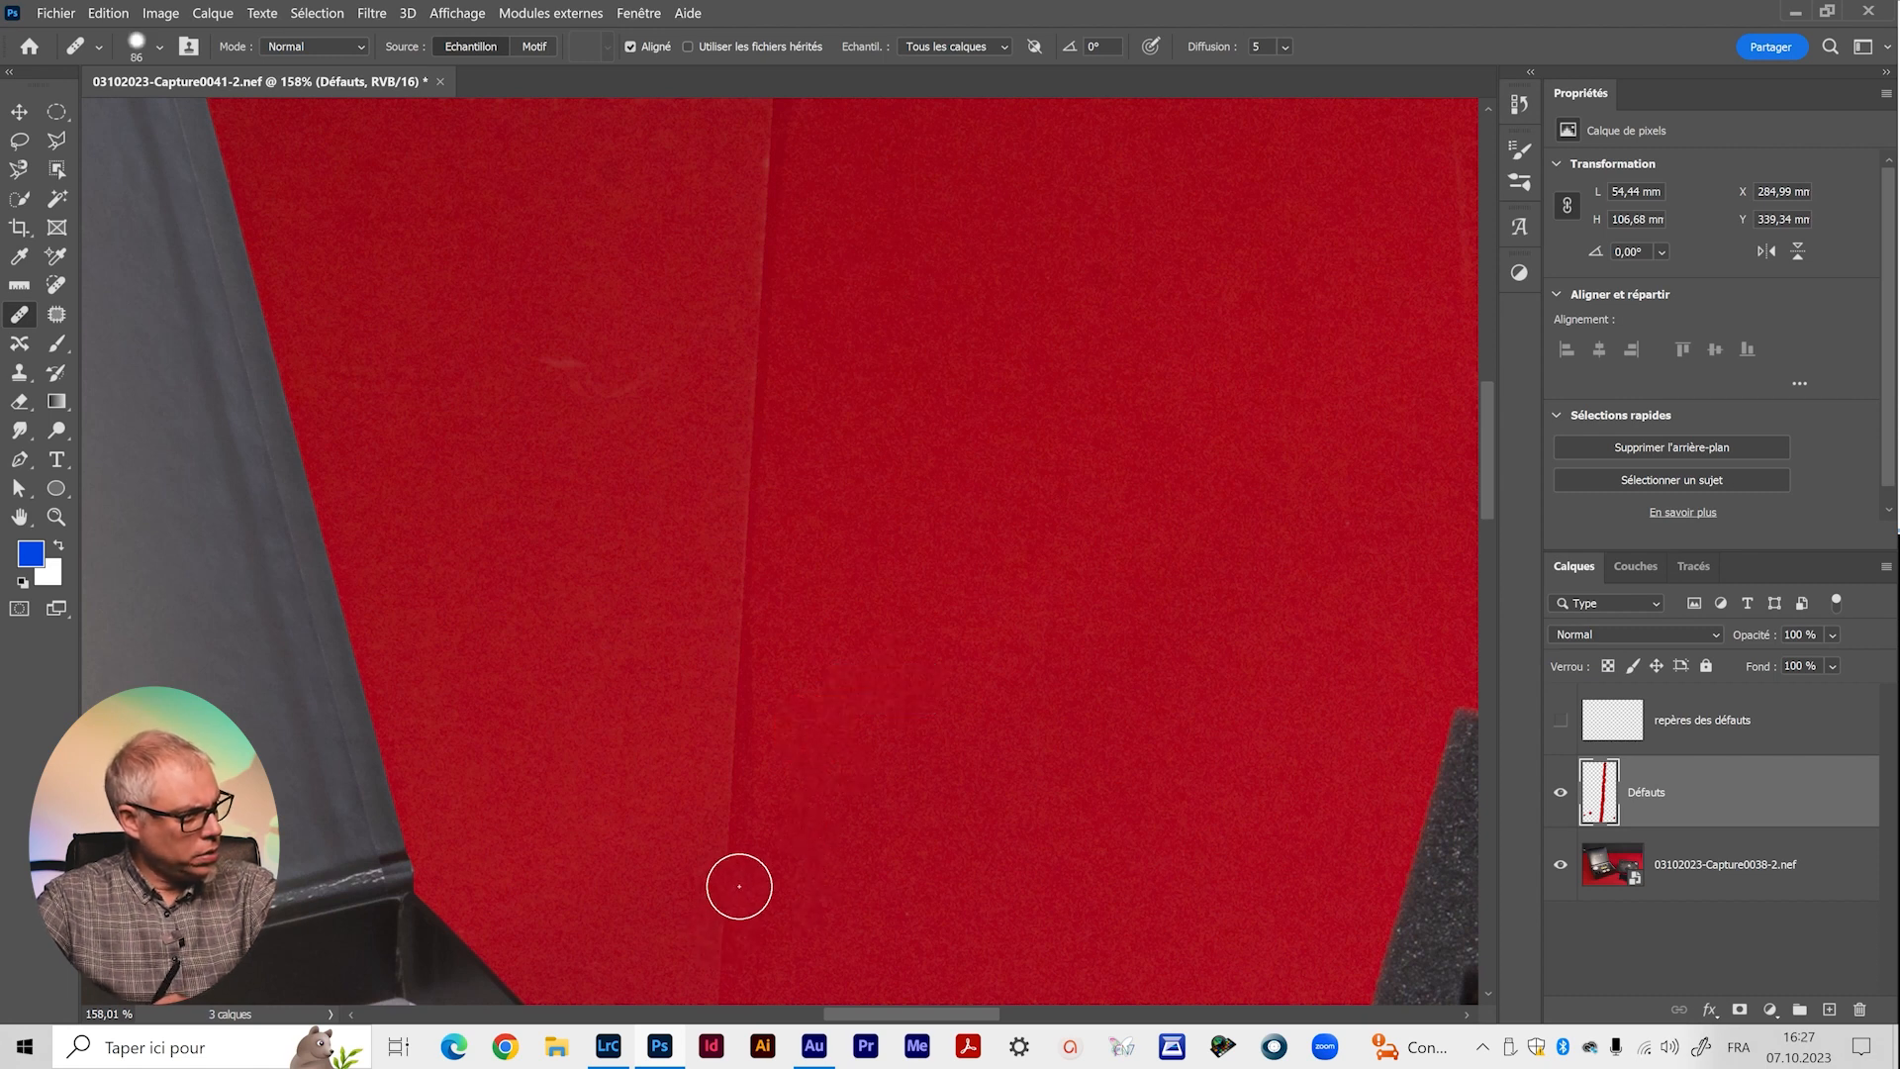
pyautogui.moveTo(741, 881)
pyautogui.mouseDown()
pyautogui.moveTo(738, 818)
pyautogui.moveTo(776, 781)
pyautogui.moveTo(751, 755)
pyautogui.moveTo(771, 631)
pyautogui.moveTo(747, 711)
pyautogui.mouseUp()
pyautogui.moveTo(746, 627); pyautogui.dragTo(760, 439)
pyautogui.moveTo(830, 346); pyautogui.dragTo(848, 665)
pyautogui.moveTo(781, 746); pyautogui.dragTo(789, 414)
pyautogui.press('z')
pyautogui.moveTo(844, 608); pyautogui.dragTo(768, 624)
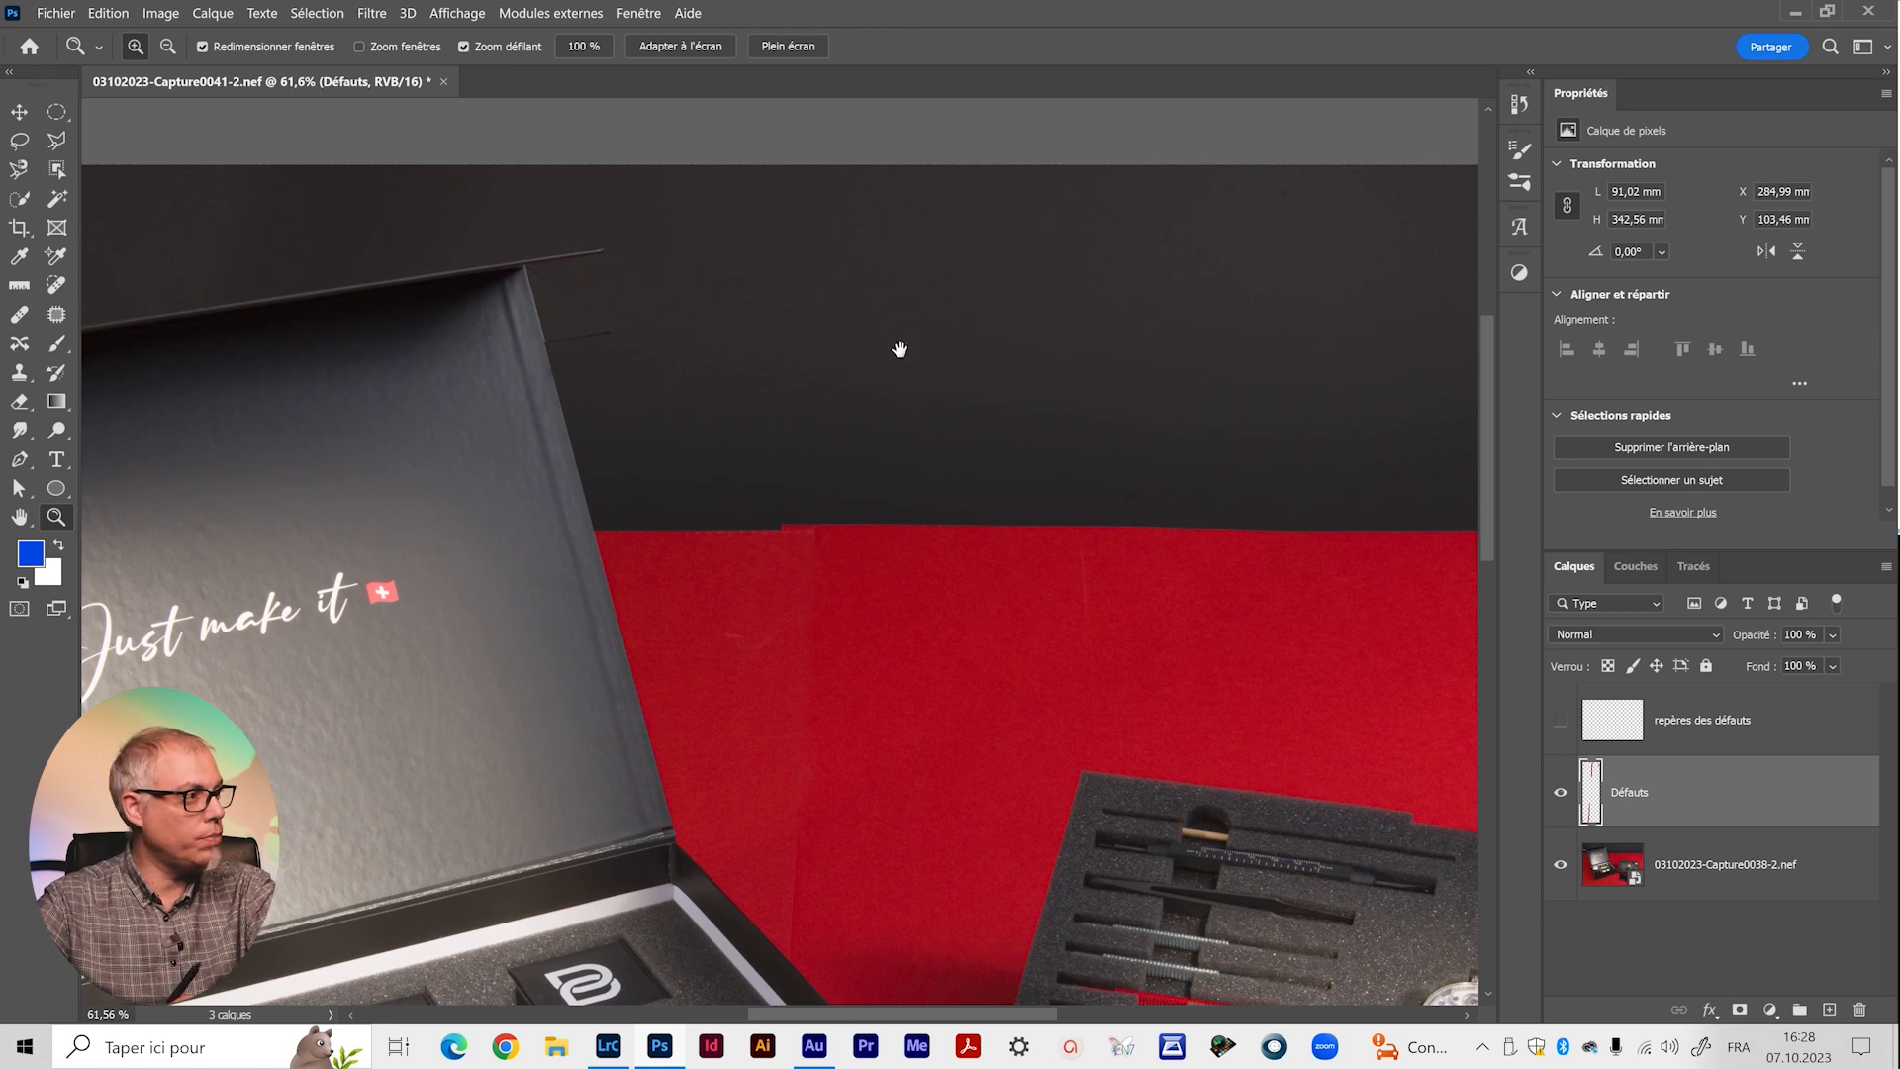
# Show the "repères des défauts" layer and erase the five marks around the retouched defects in front of the box.
pyautogui.moveTo(908, 715); pyautogui.dragTo(911, 343)
pyautogui.moveTo(839, 709); pyautogui.dragTo(896, 589)
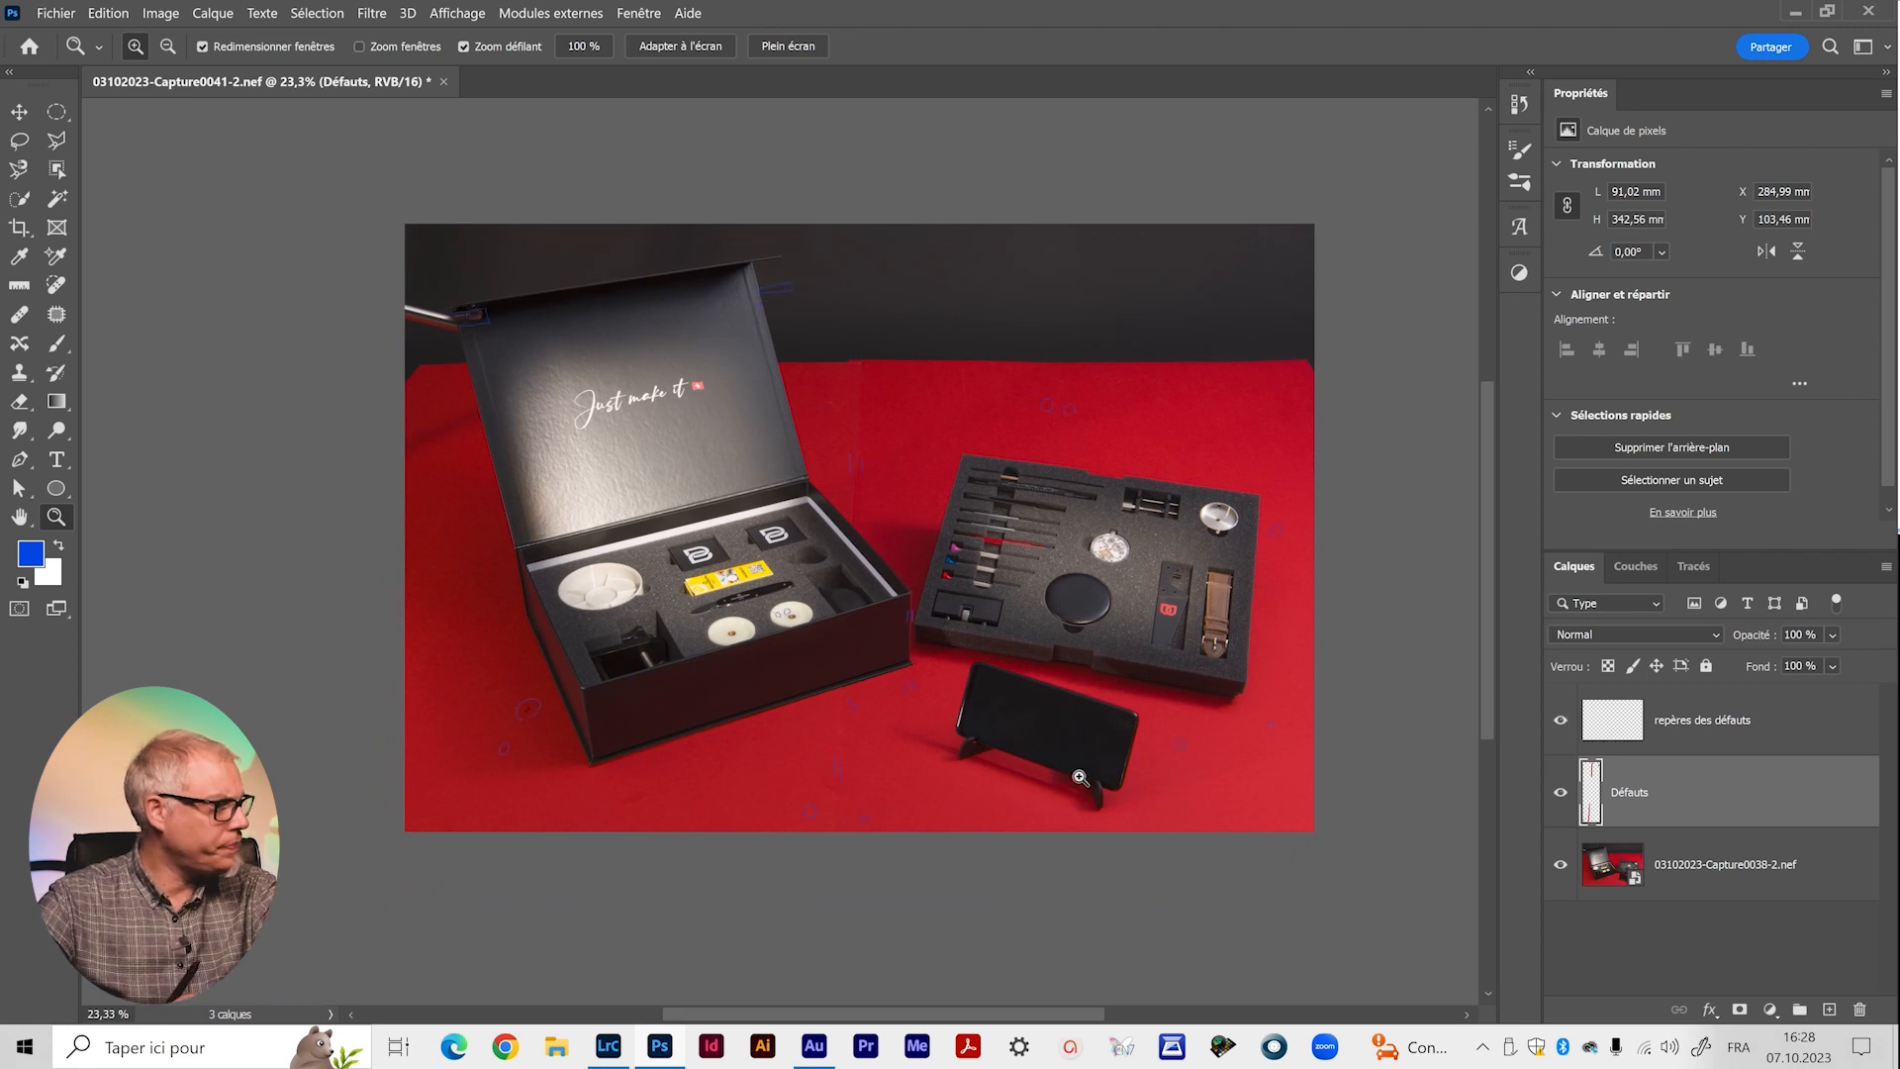
pyautogui.moveTo(848, 773); pyautogui.dragTo(1023, 584)
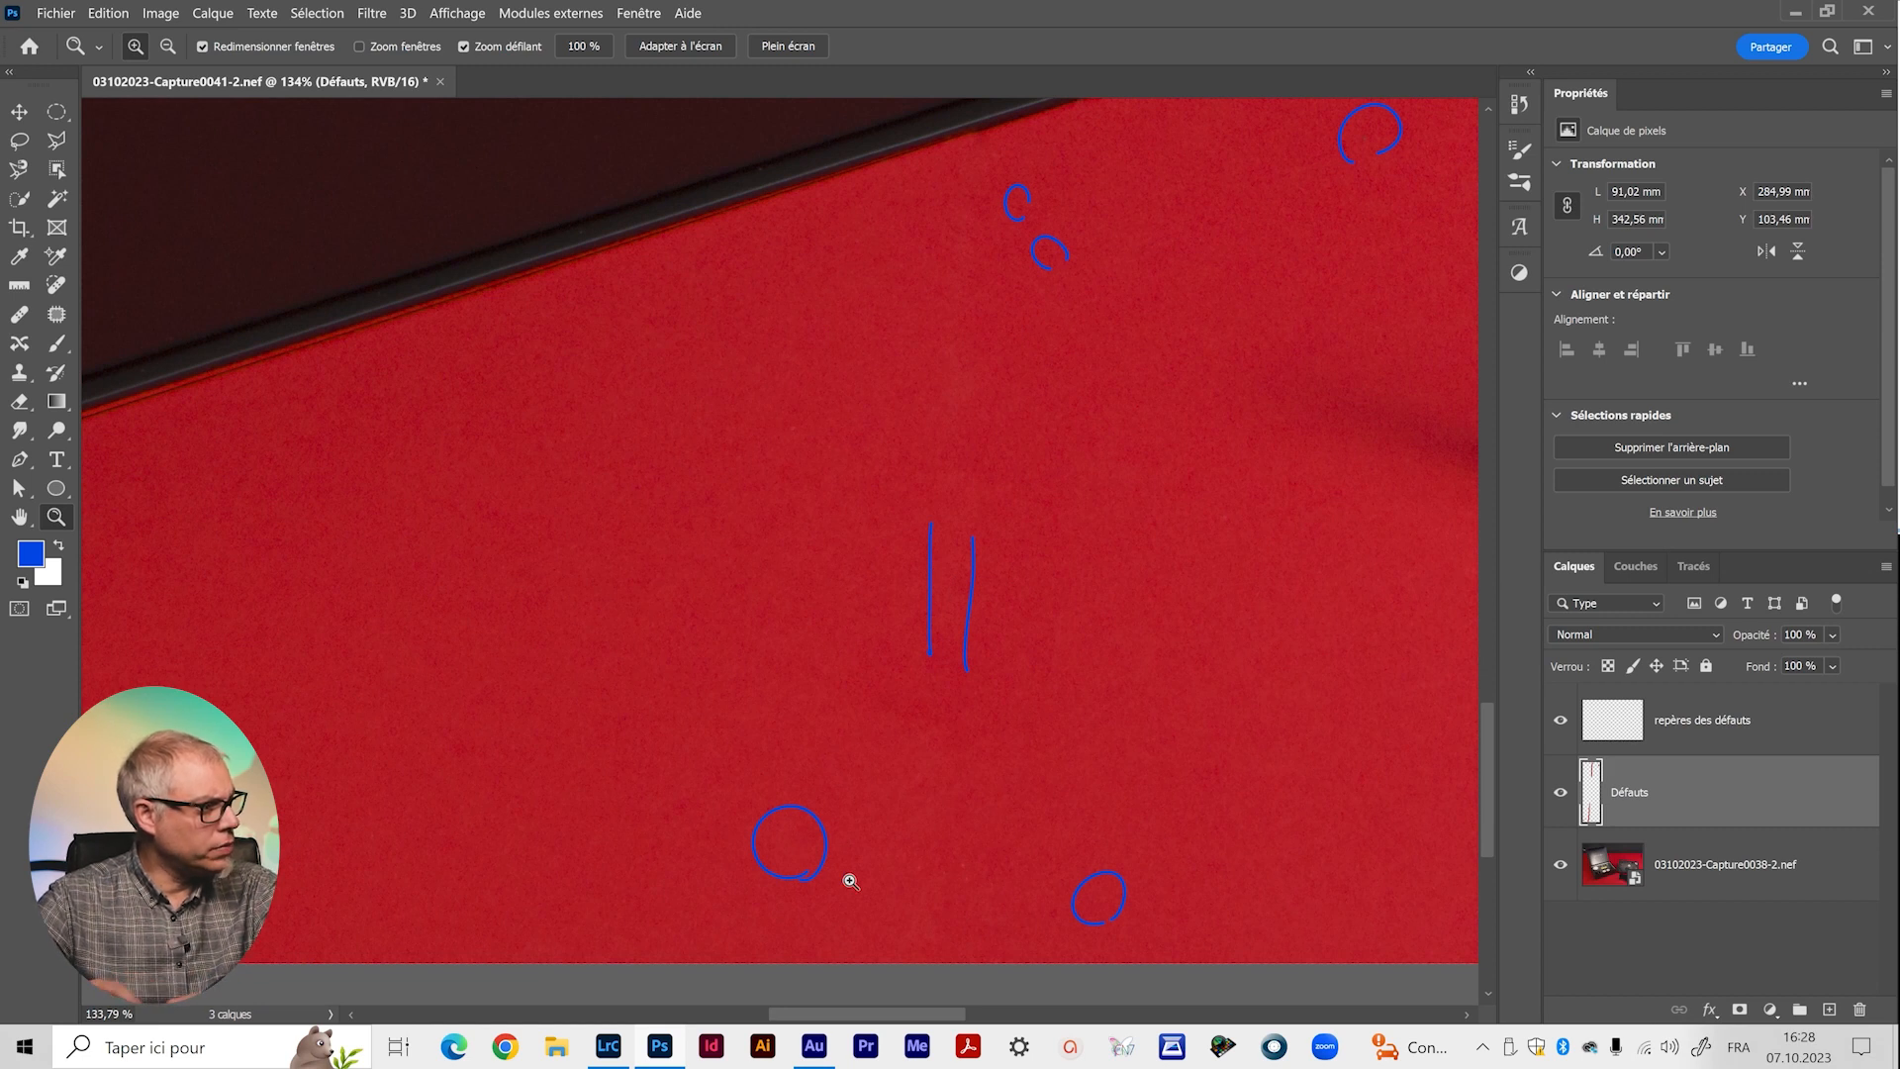
pyautogui.moveTo(924, 798)
pyautogui.mouseDown()
pyautogui.moveTo(767, 848)
pyautogui.moveTo(841, 834)
pyautogui.mouseUp()
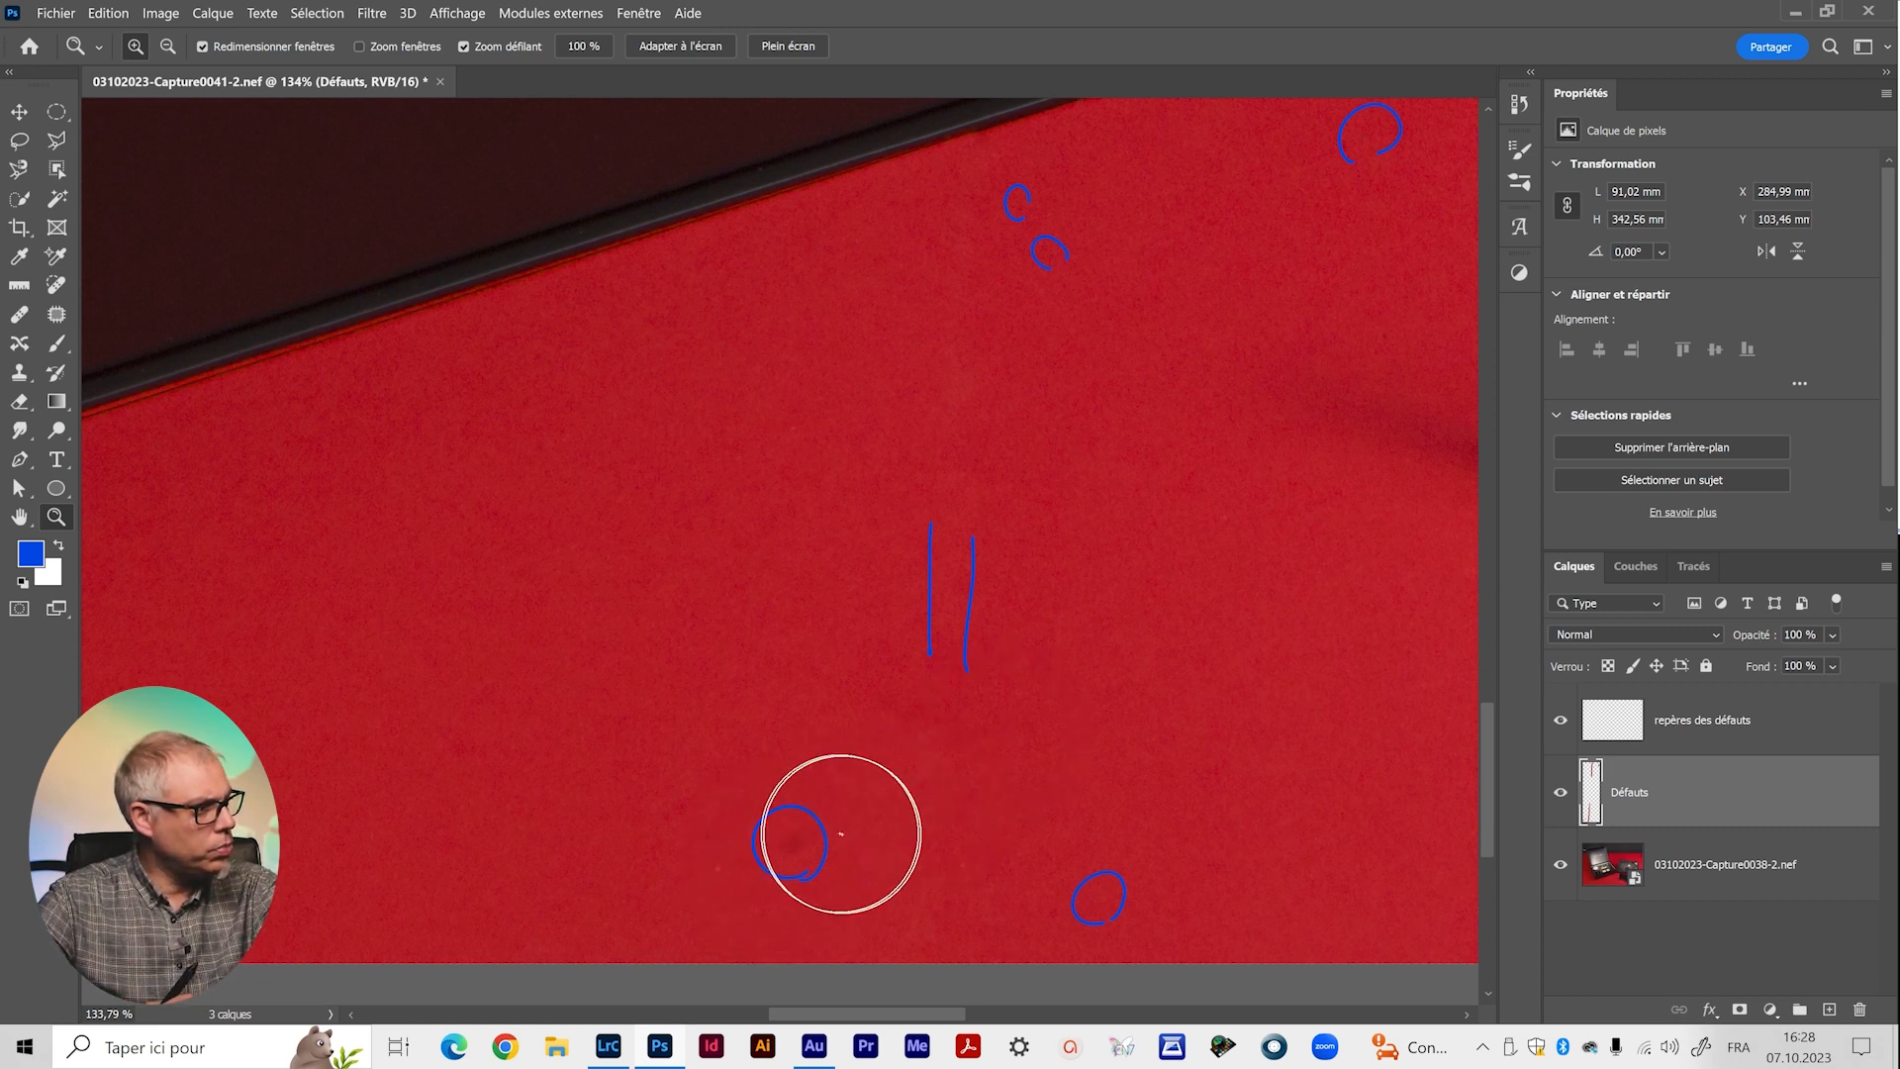
pyautogui.keyDown('alt'); pyautogui.click(850, 862); pyautogui.keyUp('alt')
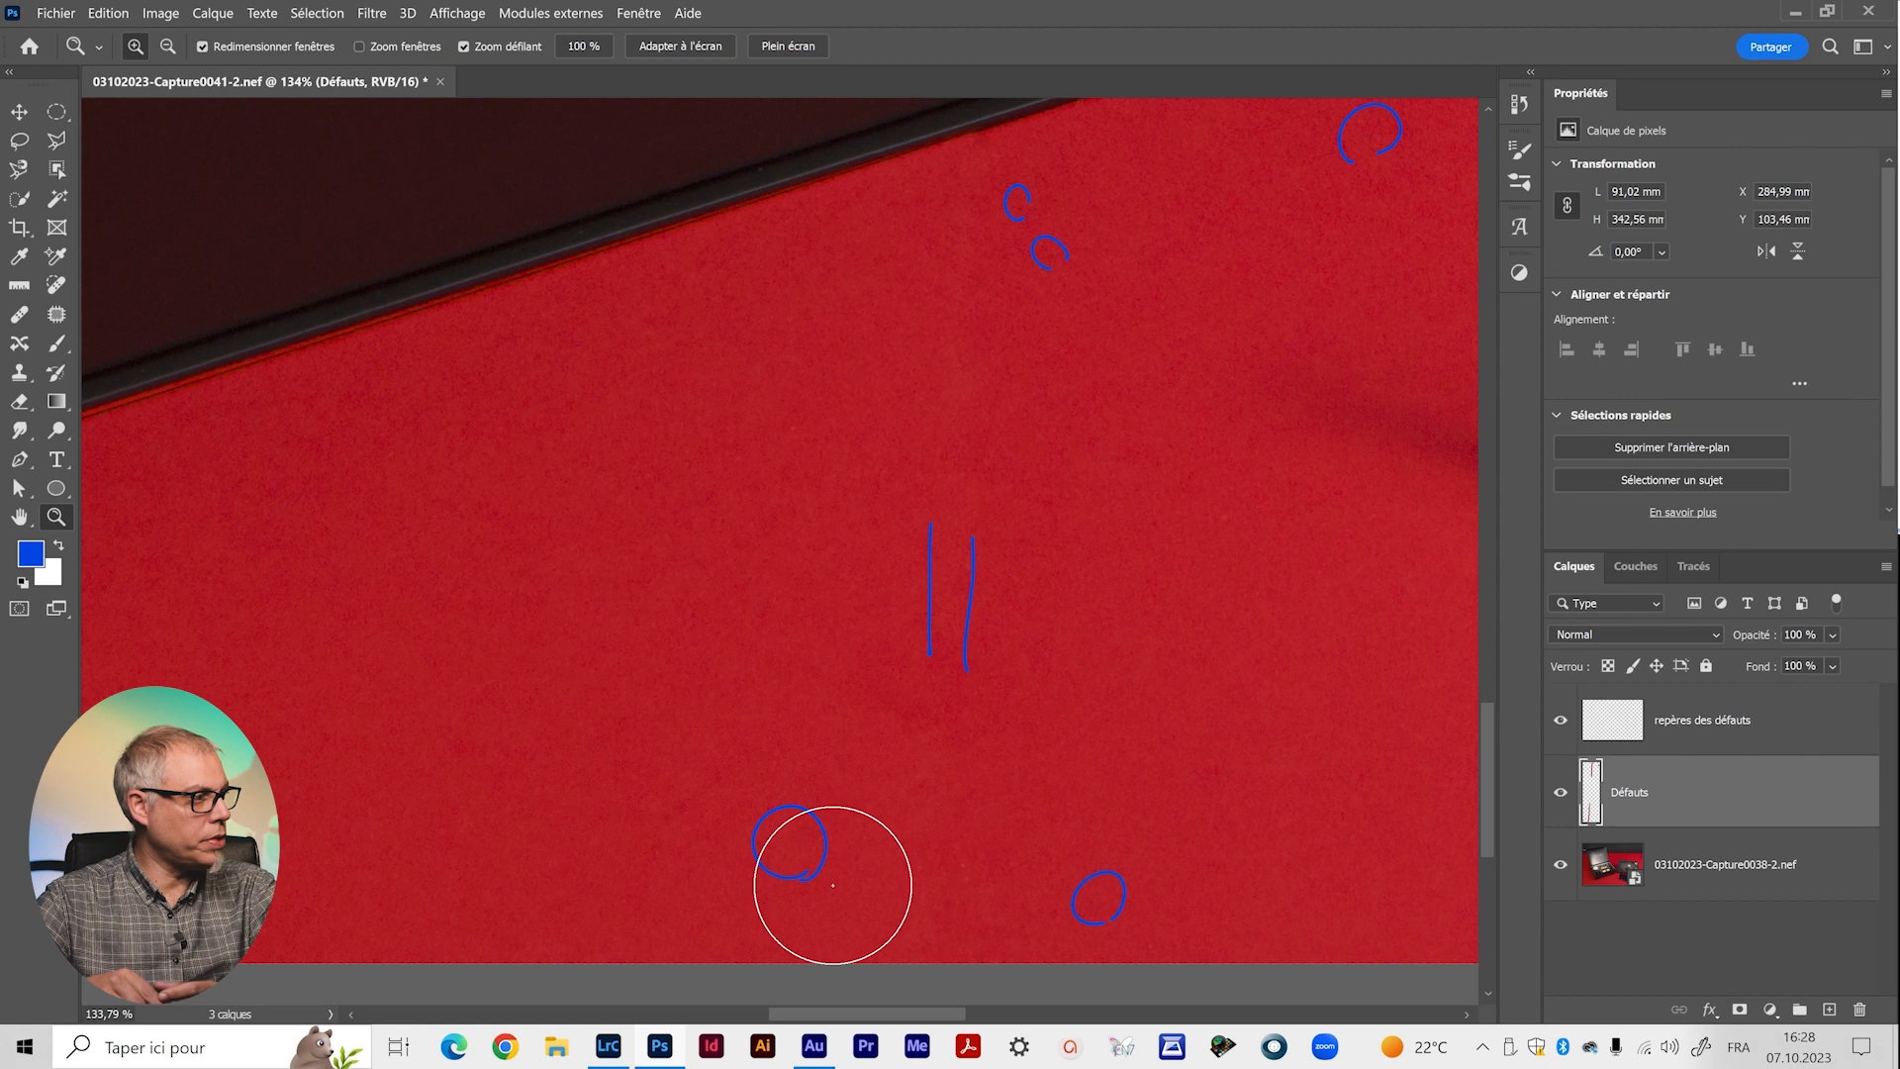
pyautogui.click(1598, 734)
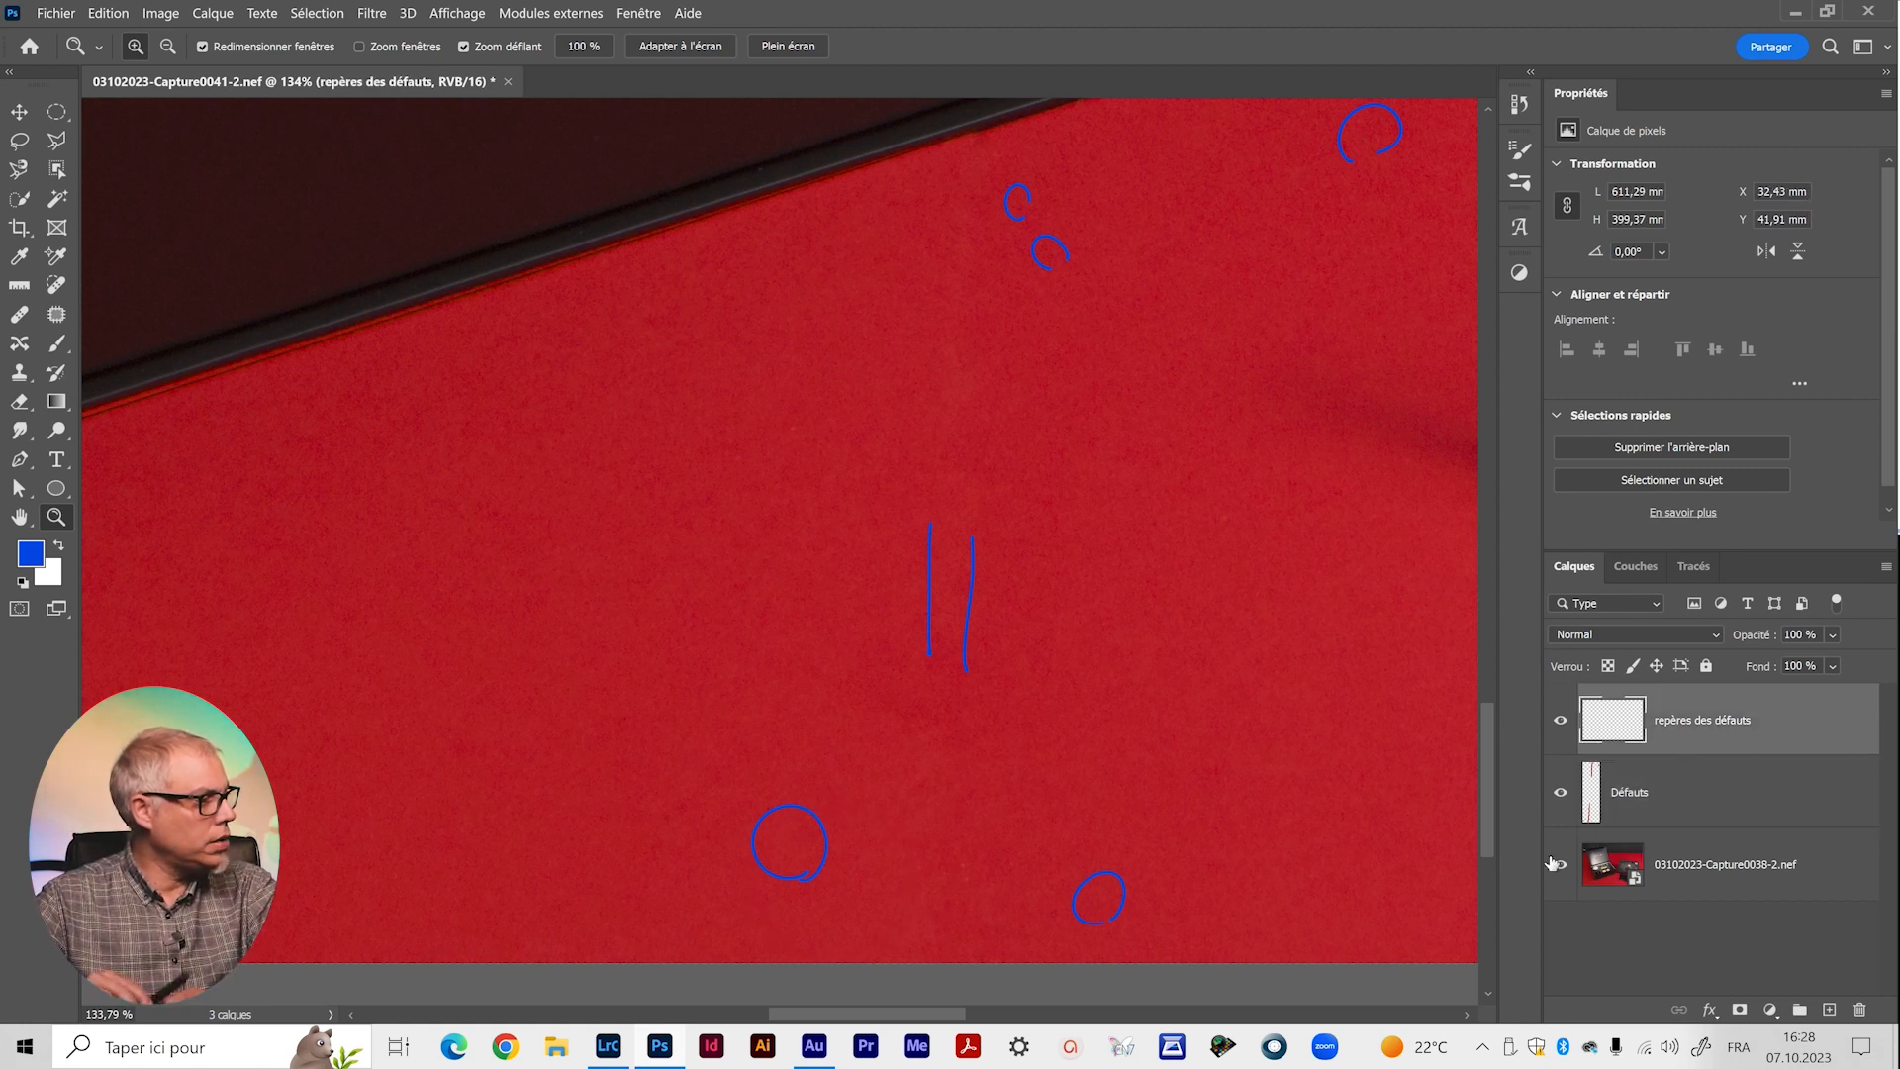
pyautogui.click(789, 843)
pyautogui.click(1098, 896)
pyautogui.click(945, 599)
pyautogui.click(1064, 282)
pyautogui.click(1024, 209)
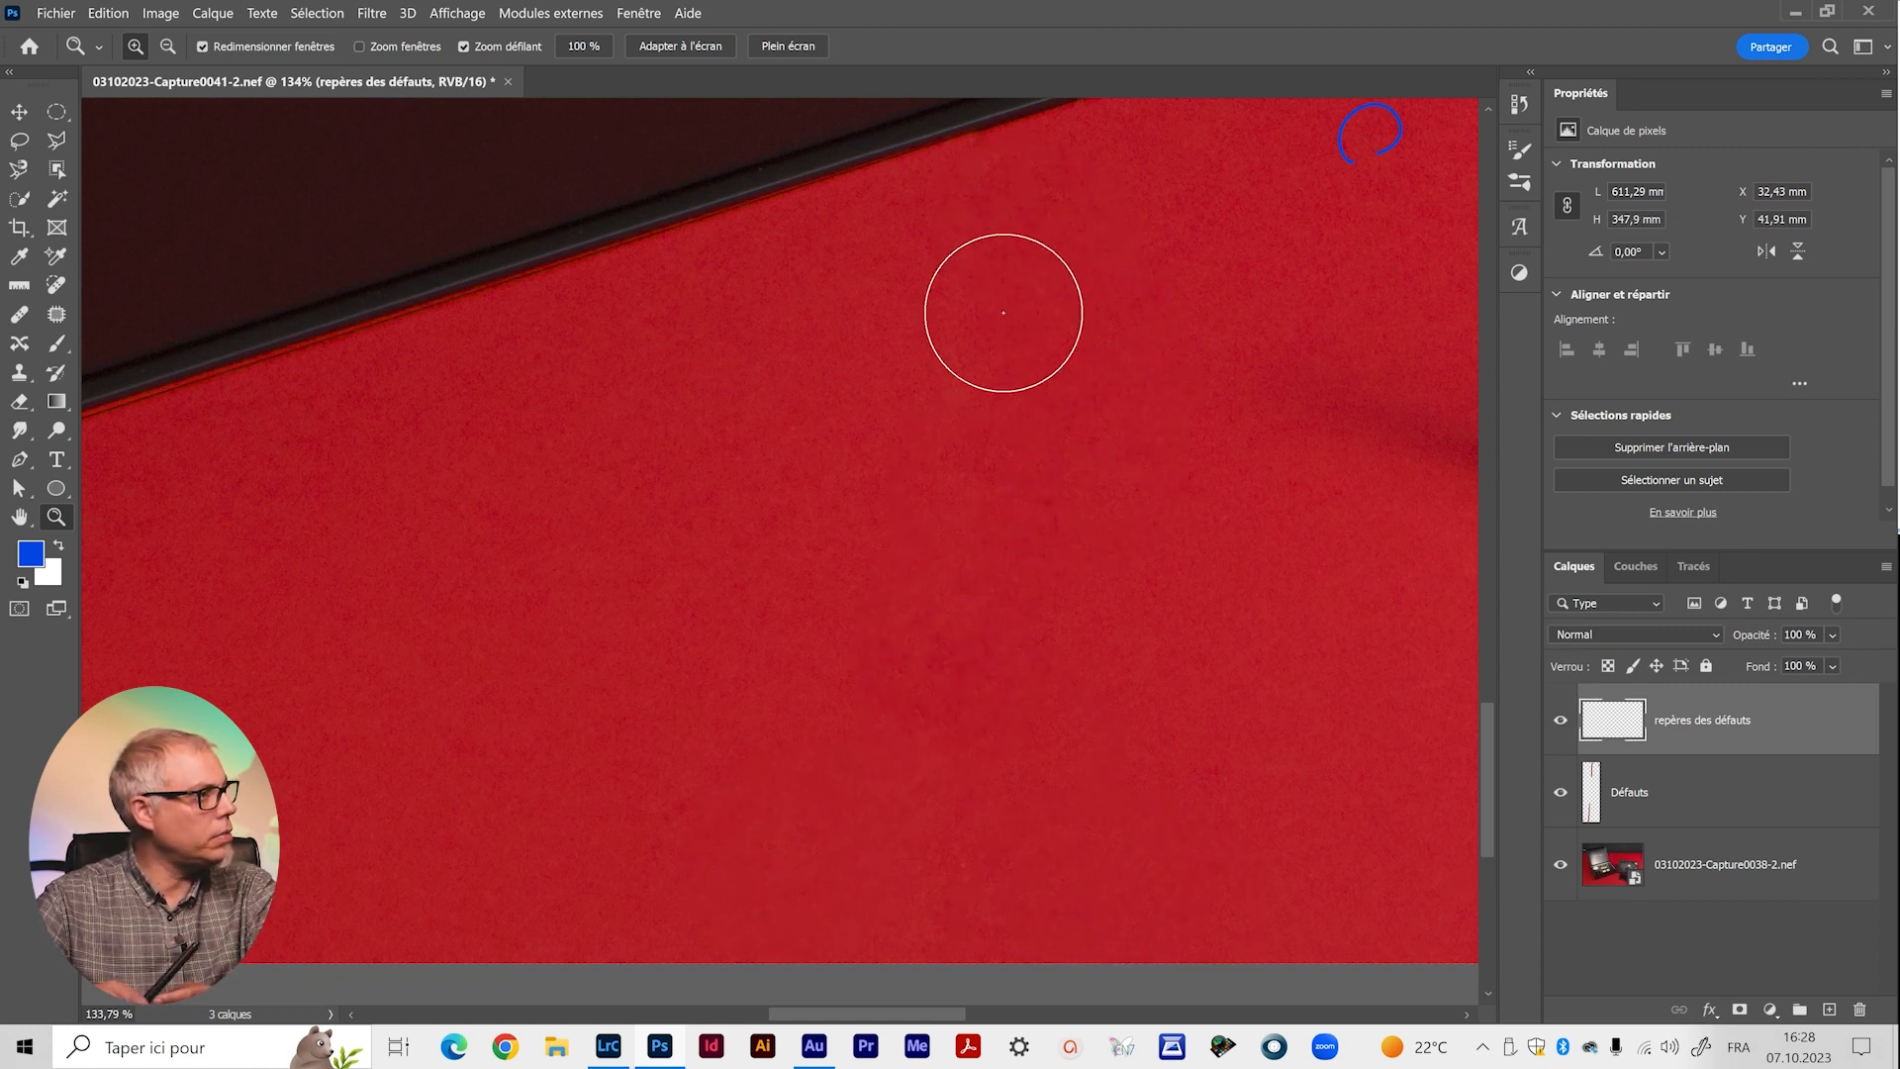
# Clean up the residual smudge along the box's base on the "Défauts" layer, using a 20 px Healing Brush tip.
pyautogui.click(1596, 794)
pyautogui.moveTo(1043, 265); pyautogui.dragTo(937, 680)
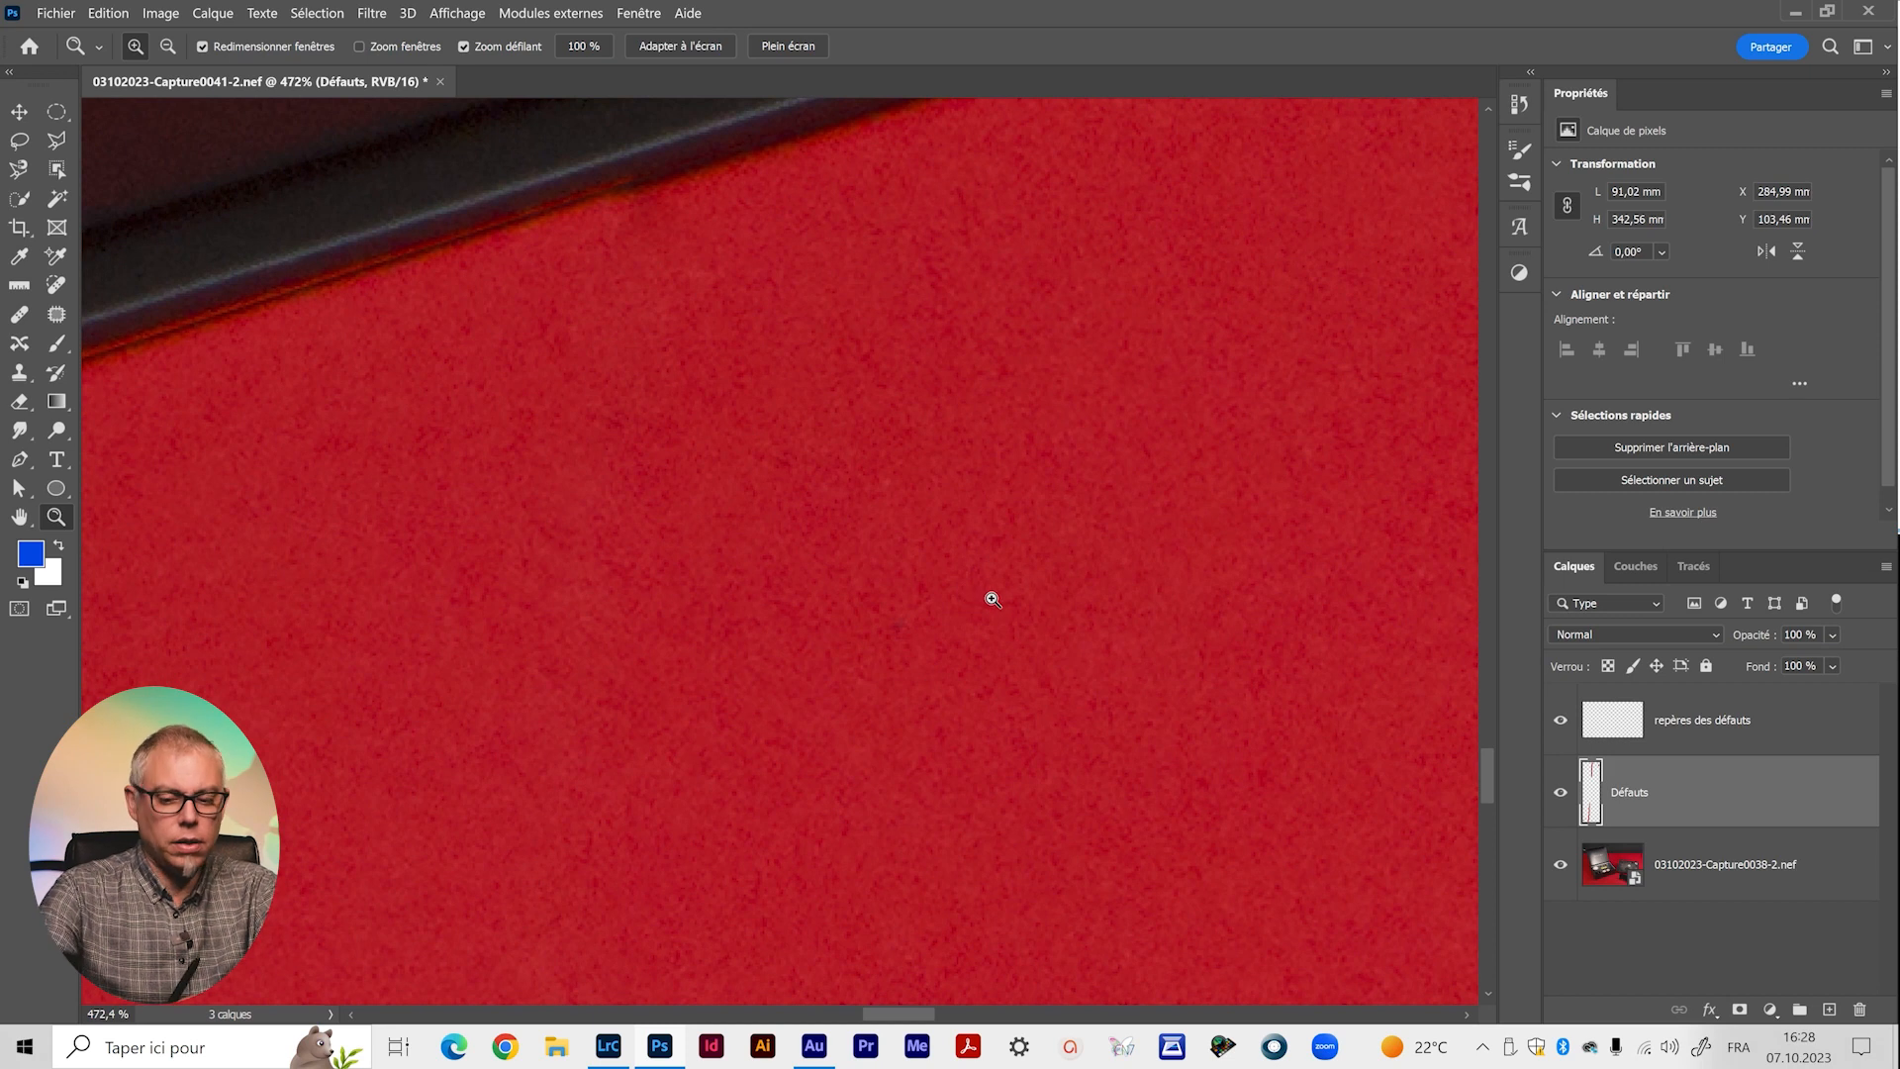
pyautogui.press('j')
pyautogui.moveTo(978, 557); pyautogui.dragTo(786, 577)
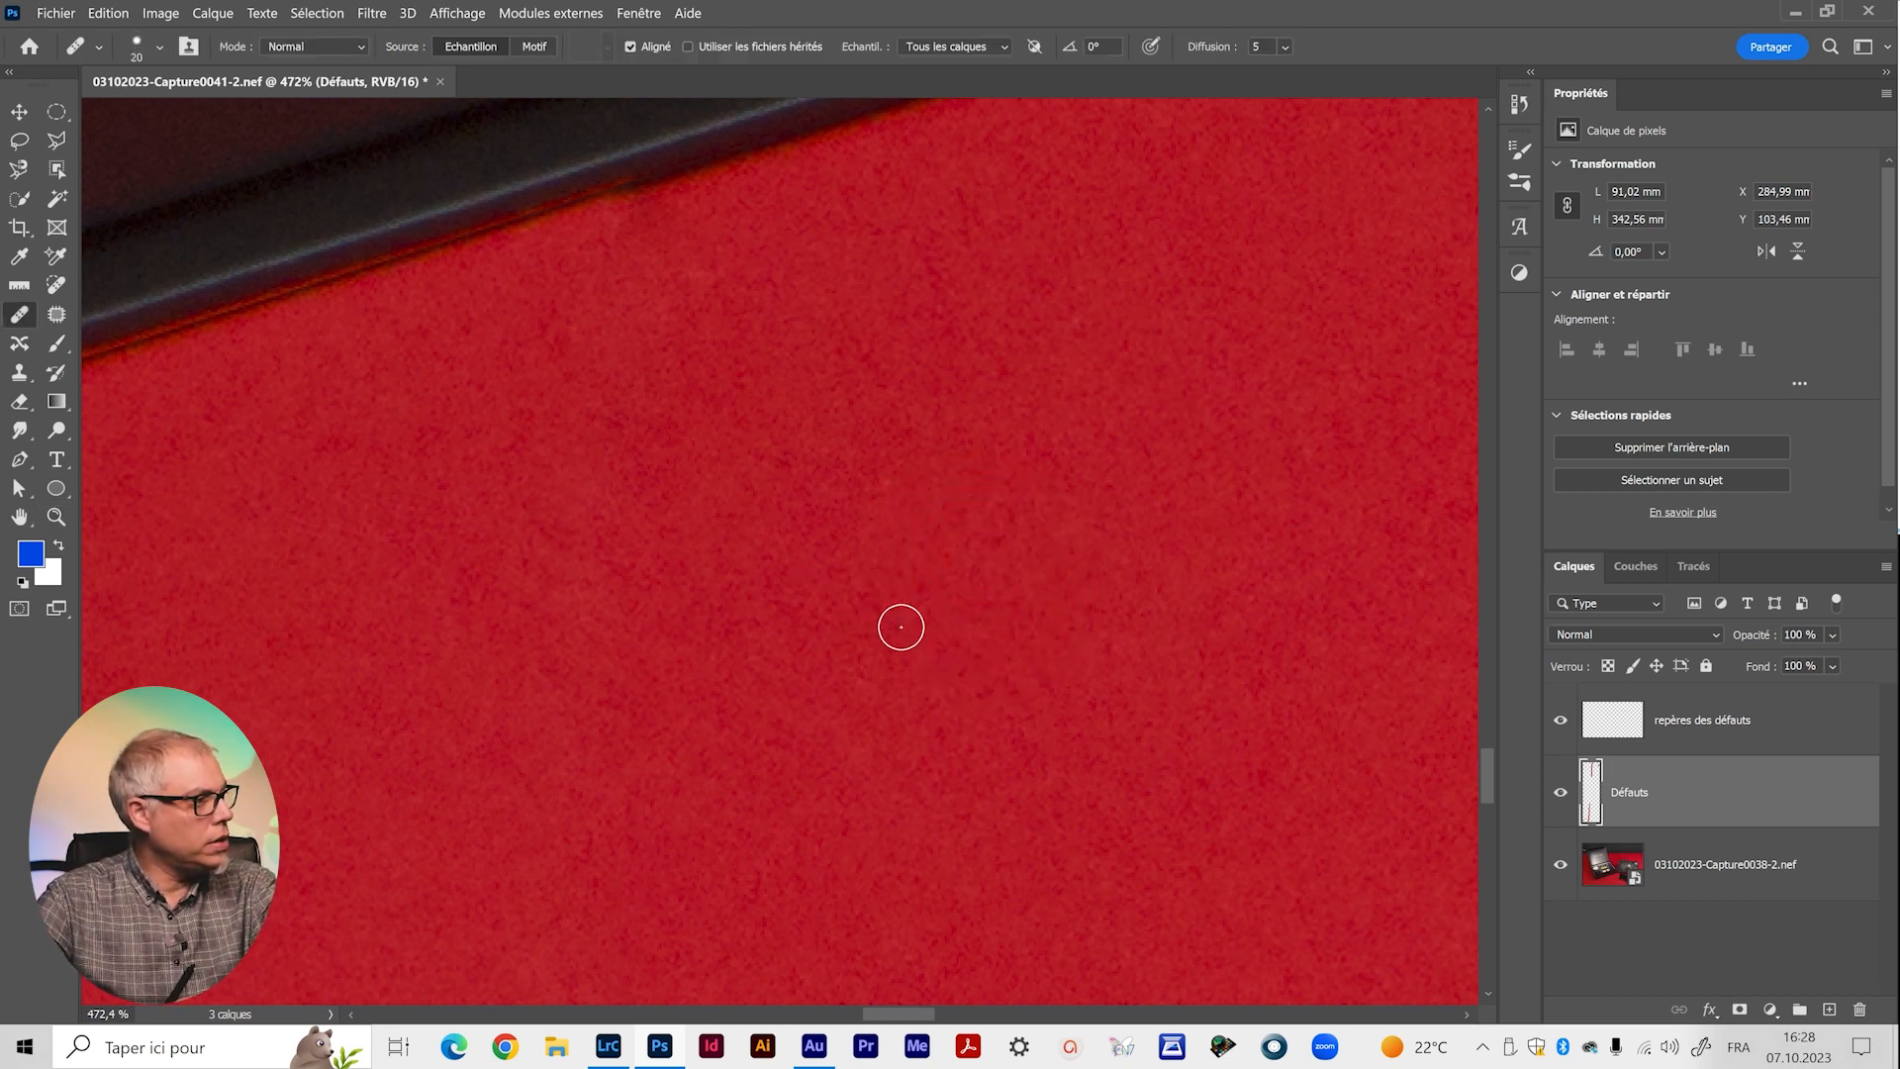
pyautogui.moveTo(710, 260); pyautogui.dragTo(807, 656)
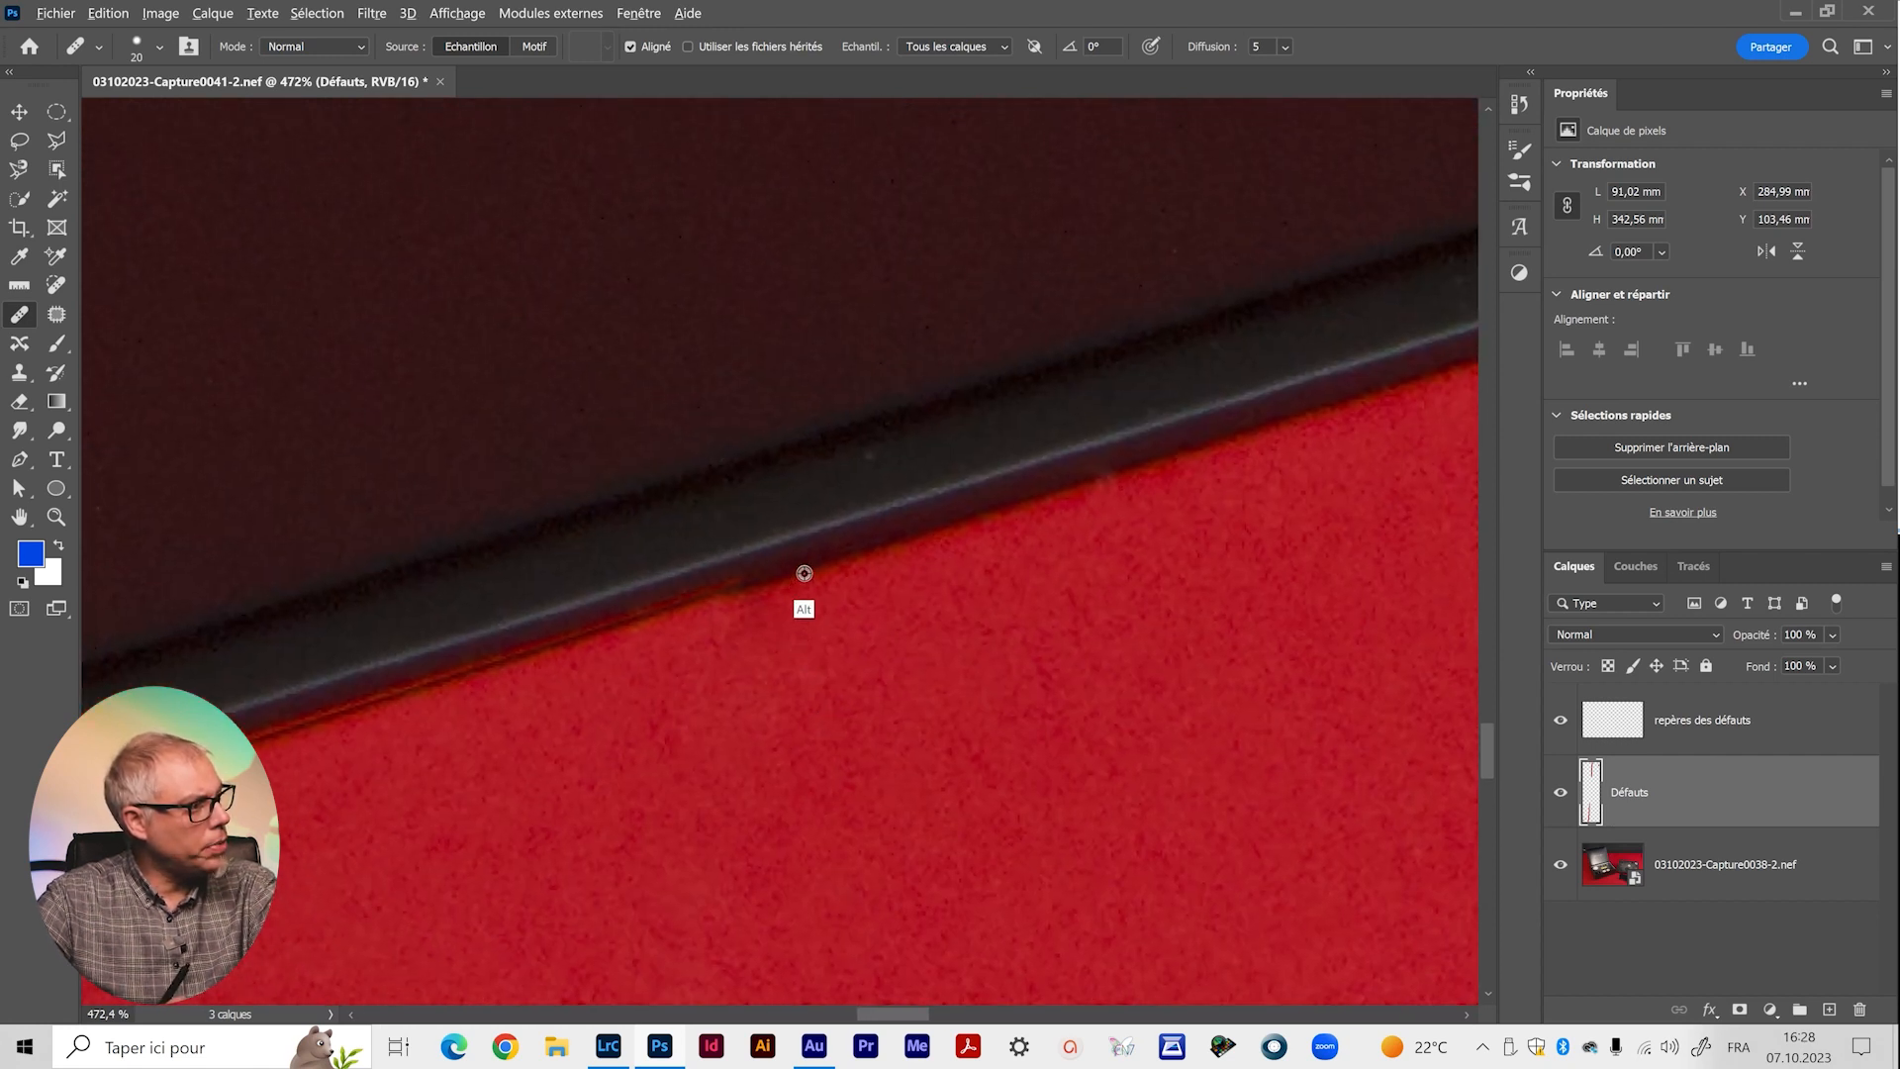
pyautogui.keyDown('alt'); pyautogui.click(809, 566); pyautogui.keyUp('alt')
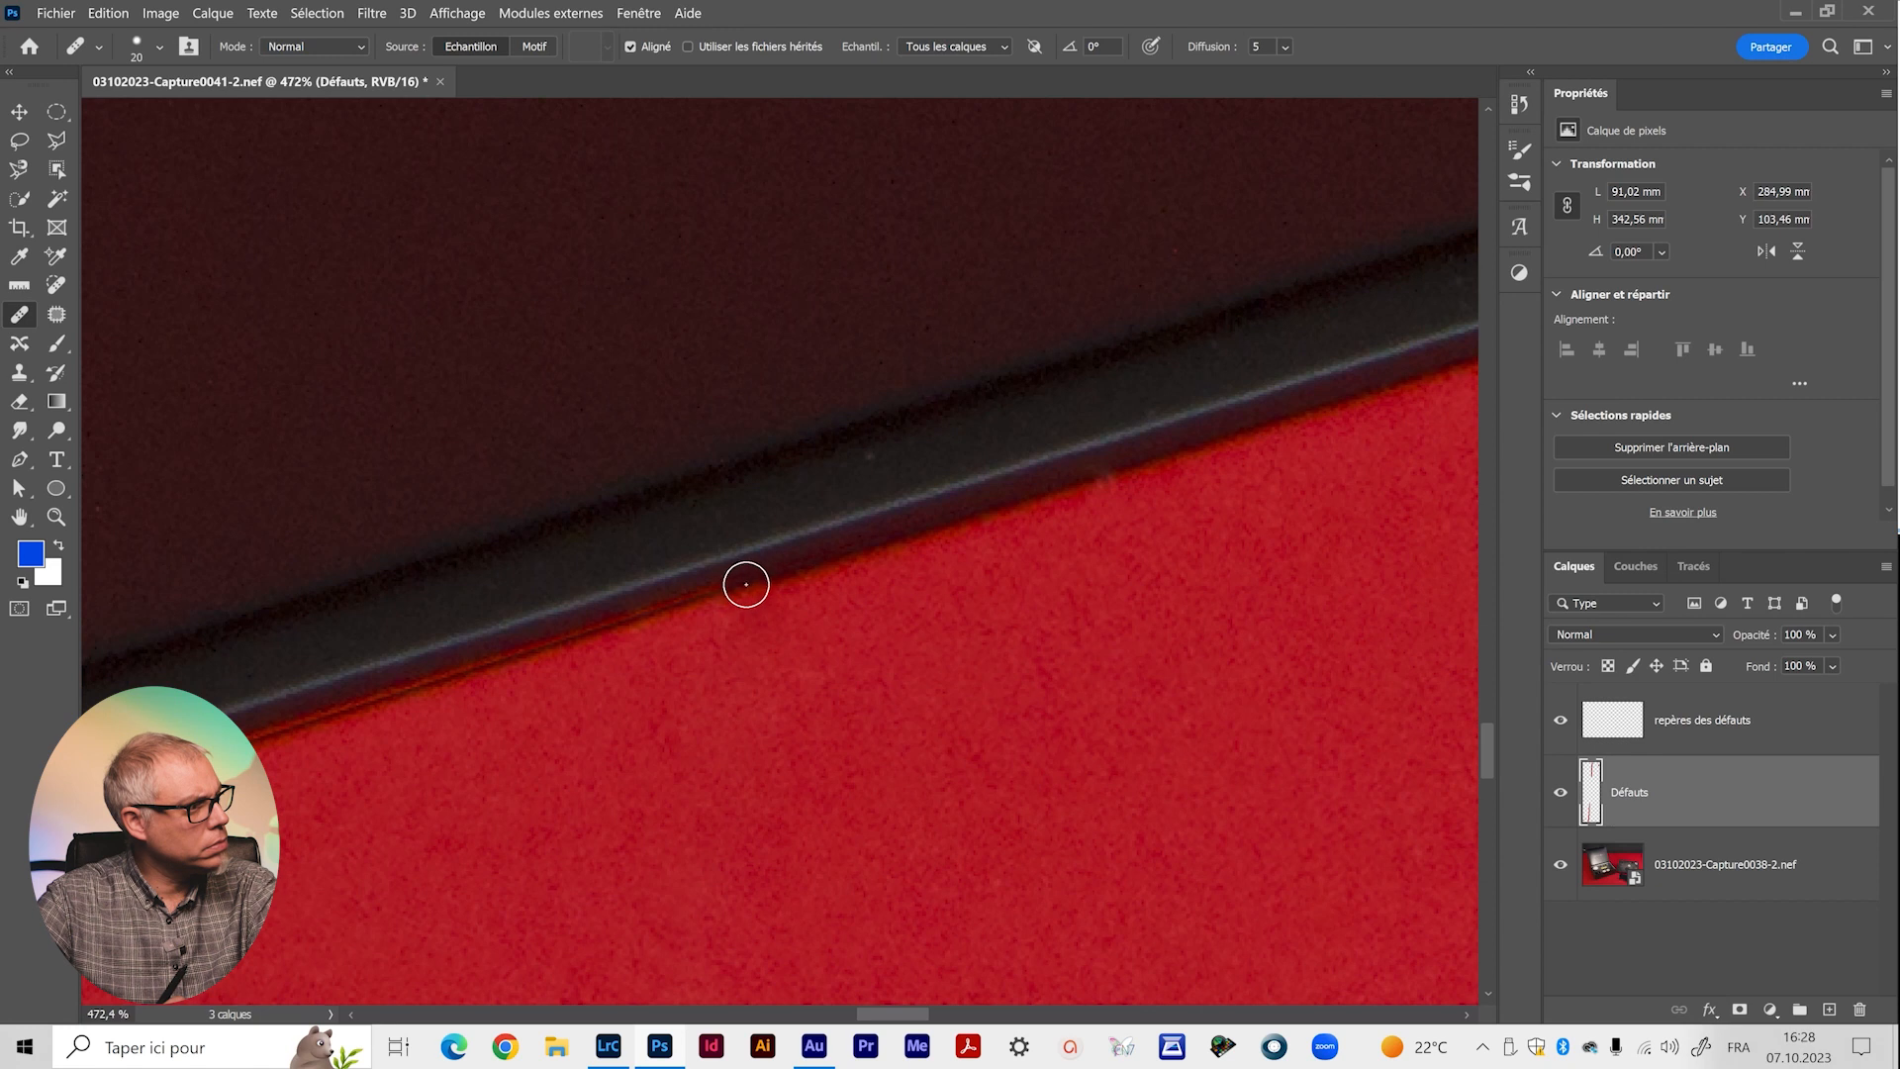
# Heal the spot inside the blue circle near the box's front corner, sampling clean red paper beside it.
pyautogui.moveTo(850, 713); pyautogui.dragTo(756, 739)
pyautogui.moveTo(1004, 790); pyautogui.dragTo(577, 725)
pyautogui.moveTo(999, 680); pyautogui.dragTo(773, 735)
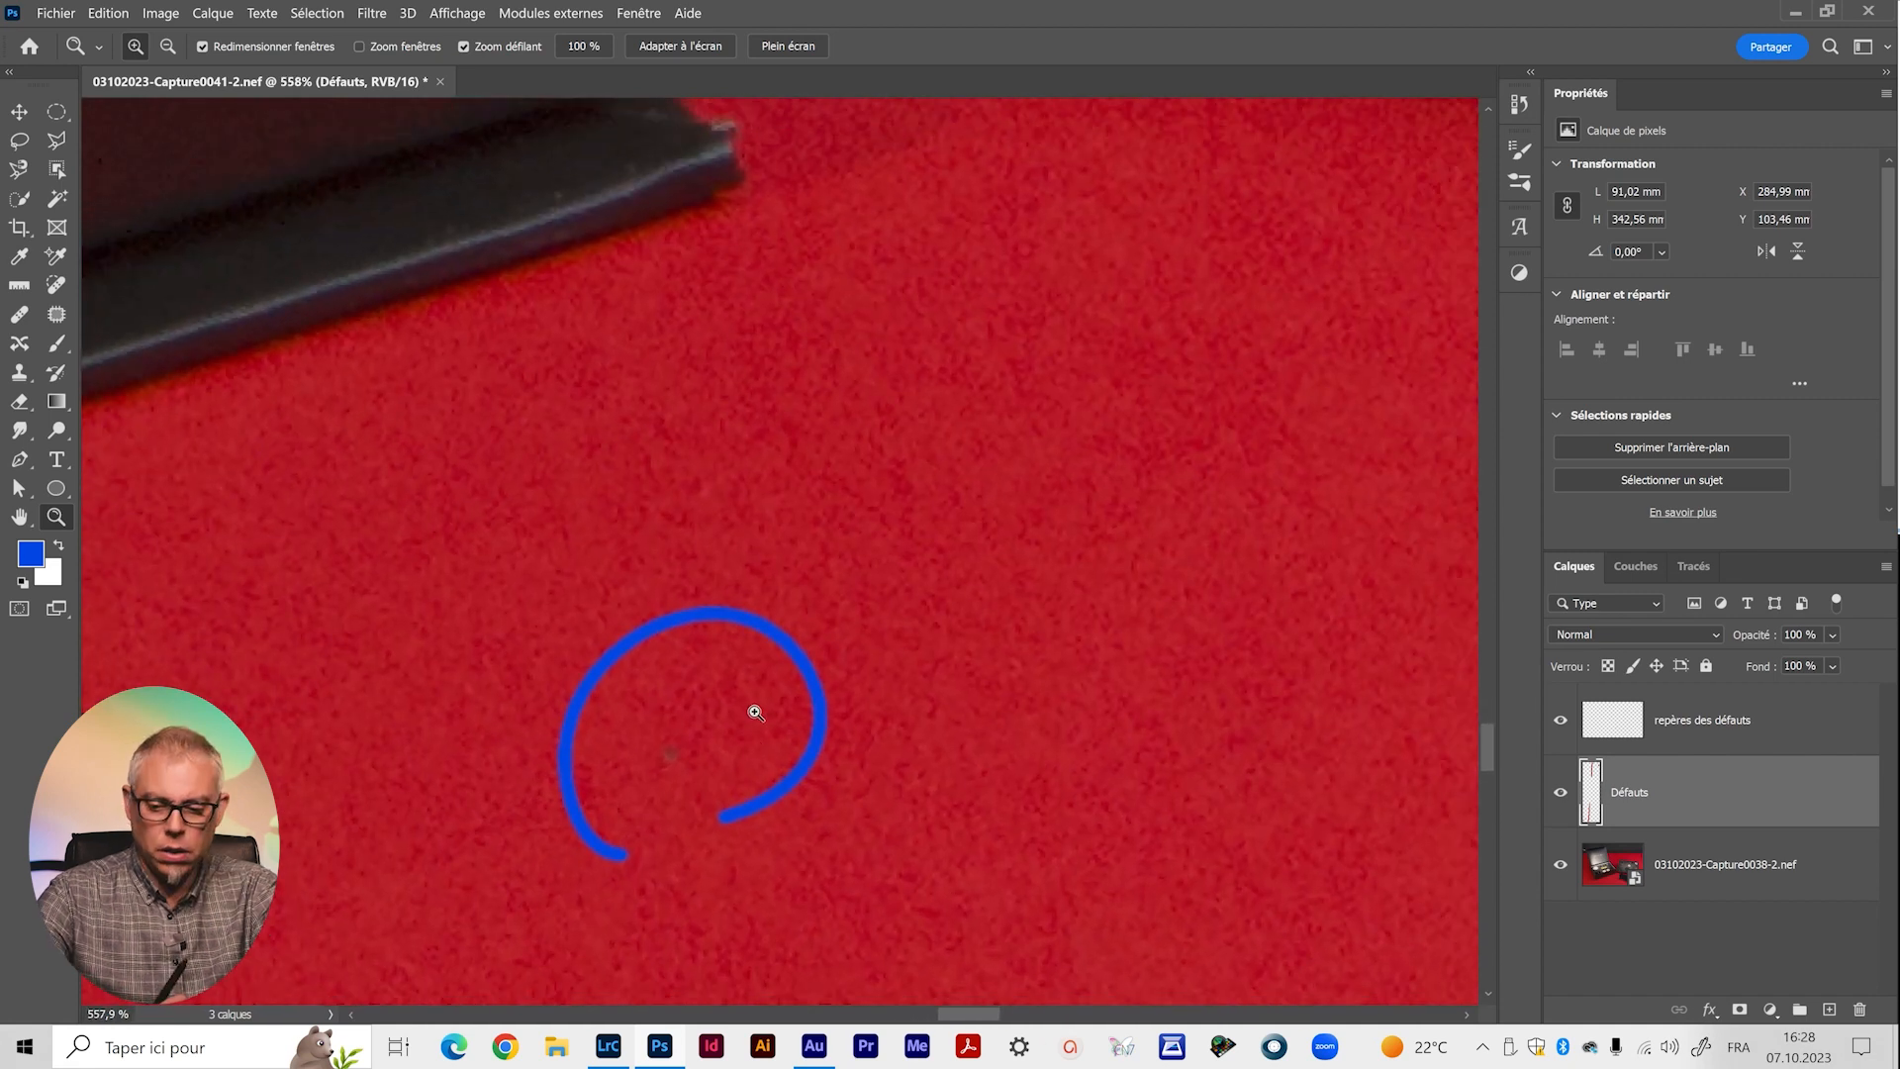
pyautogui.press('j')
pyautogui.keyDown('alt'); pyautogui.click(734, 742); pyautogui.keyUp('alt')
pyautogui.click(671, 762)
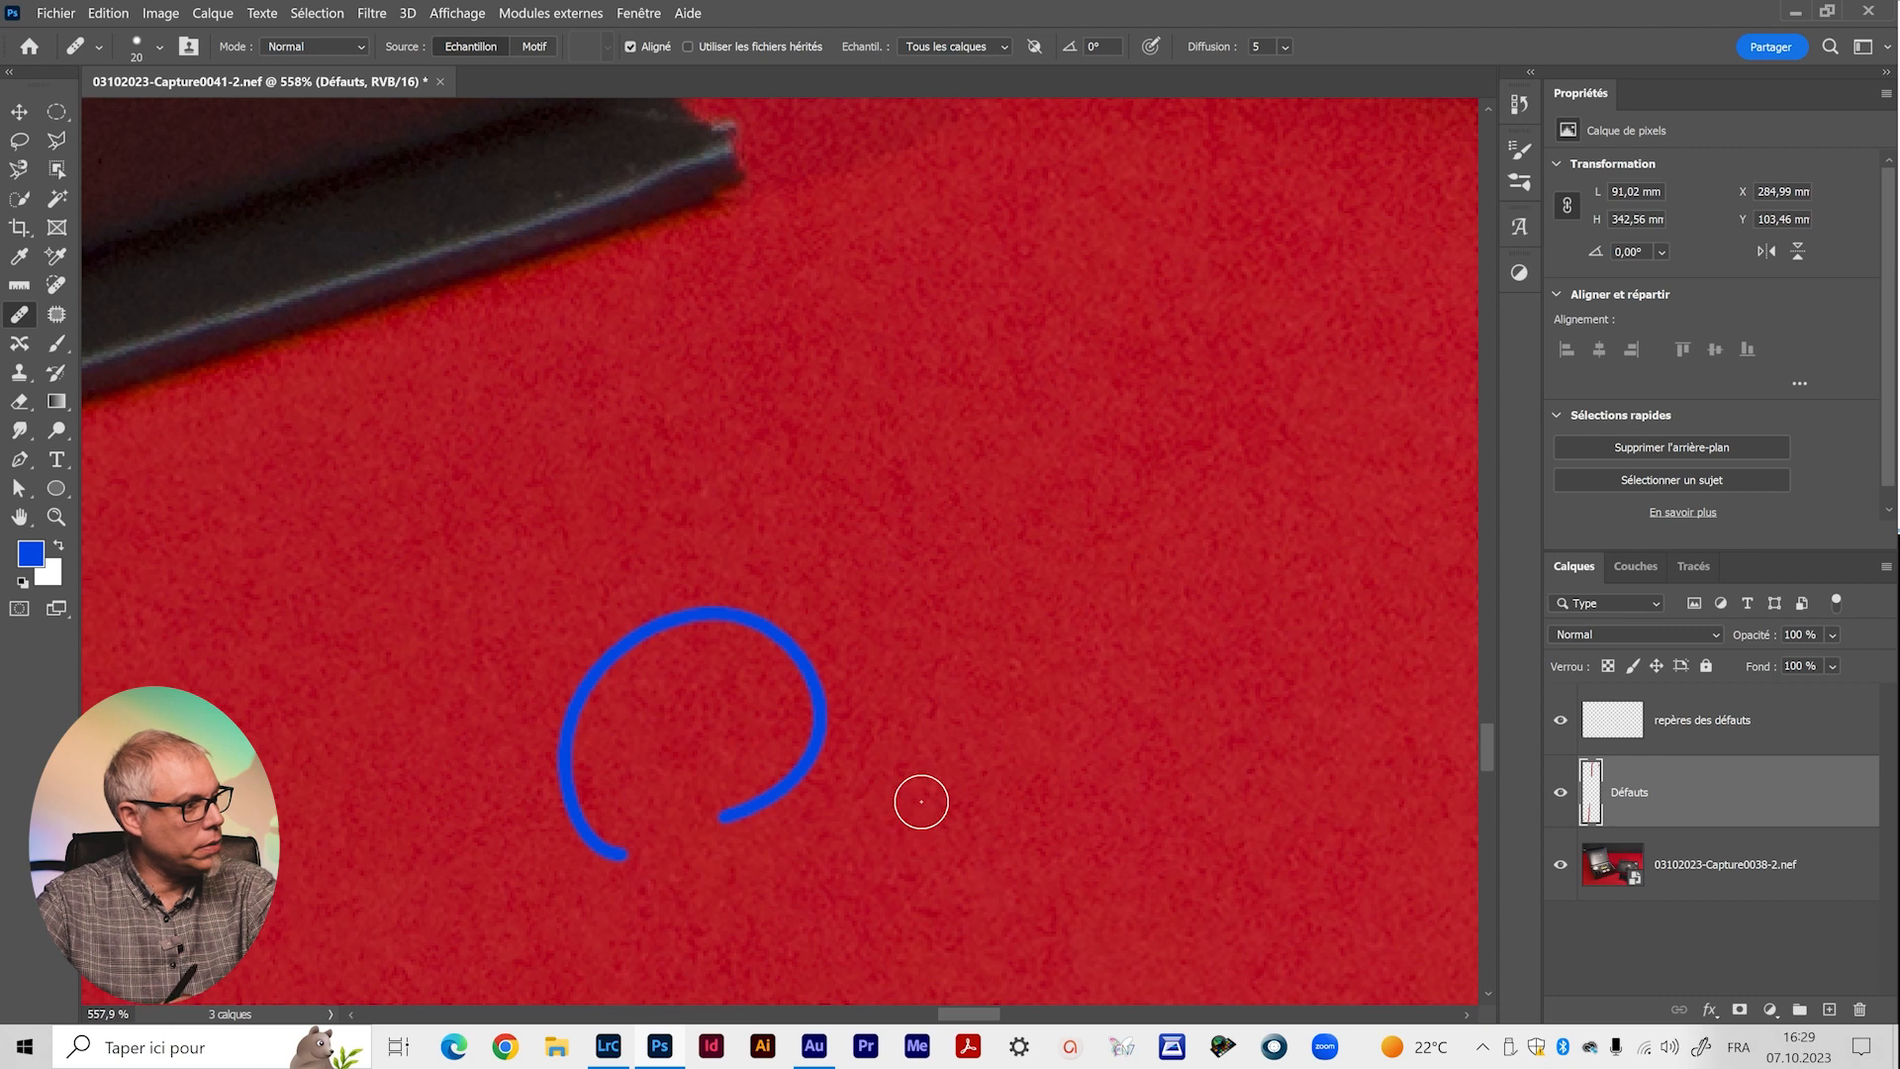
# Remove the small pale spot on the red backdrop beyond the circled defect, sampling clean paper nearby.
pyautogui.press('z')
pyautogui.moveTo(849, 762)
pyautogui.mouseDown()
pyautogui.moveTo(806, 780)
pyautogui.moveTo(834, 786)
pyautogui.mouseUp()
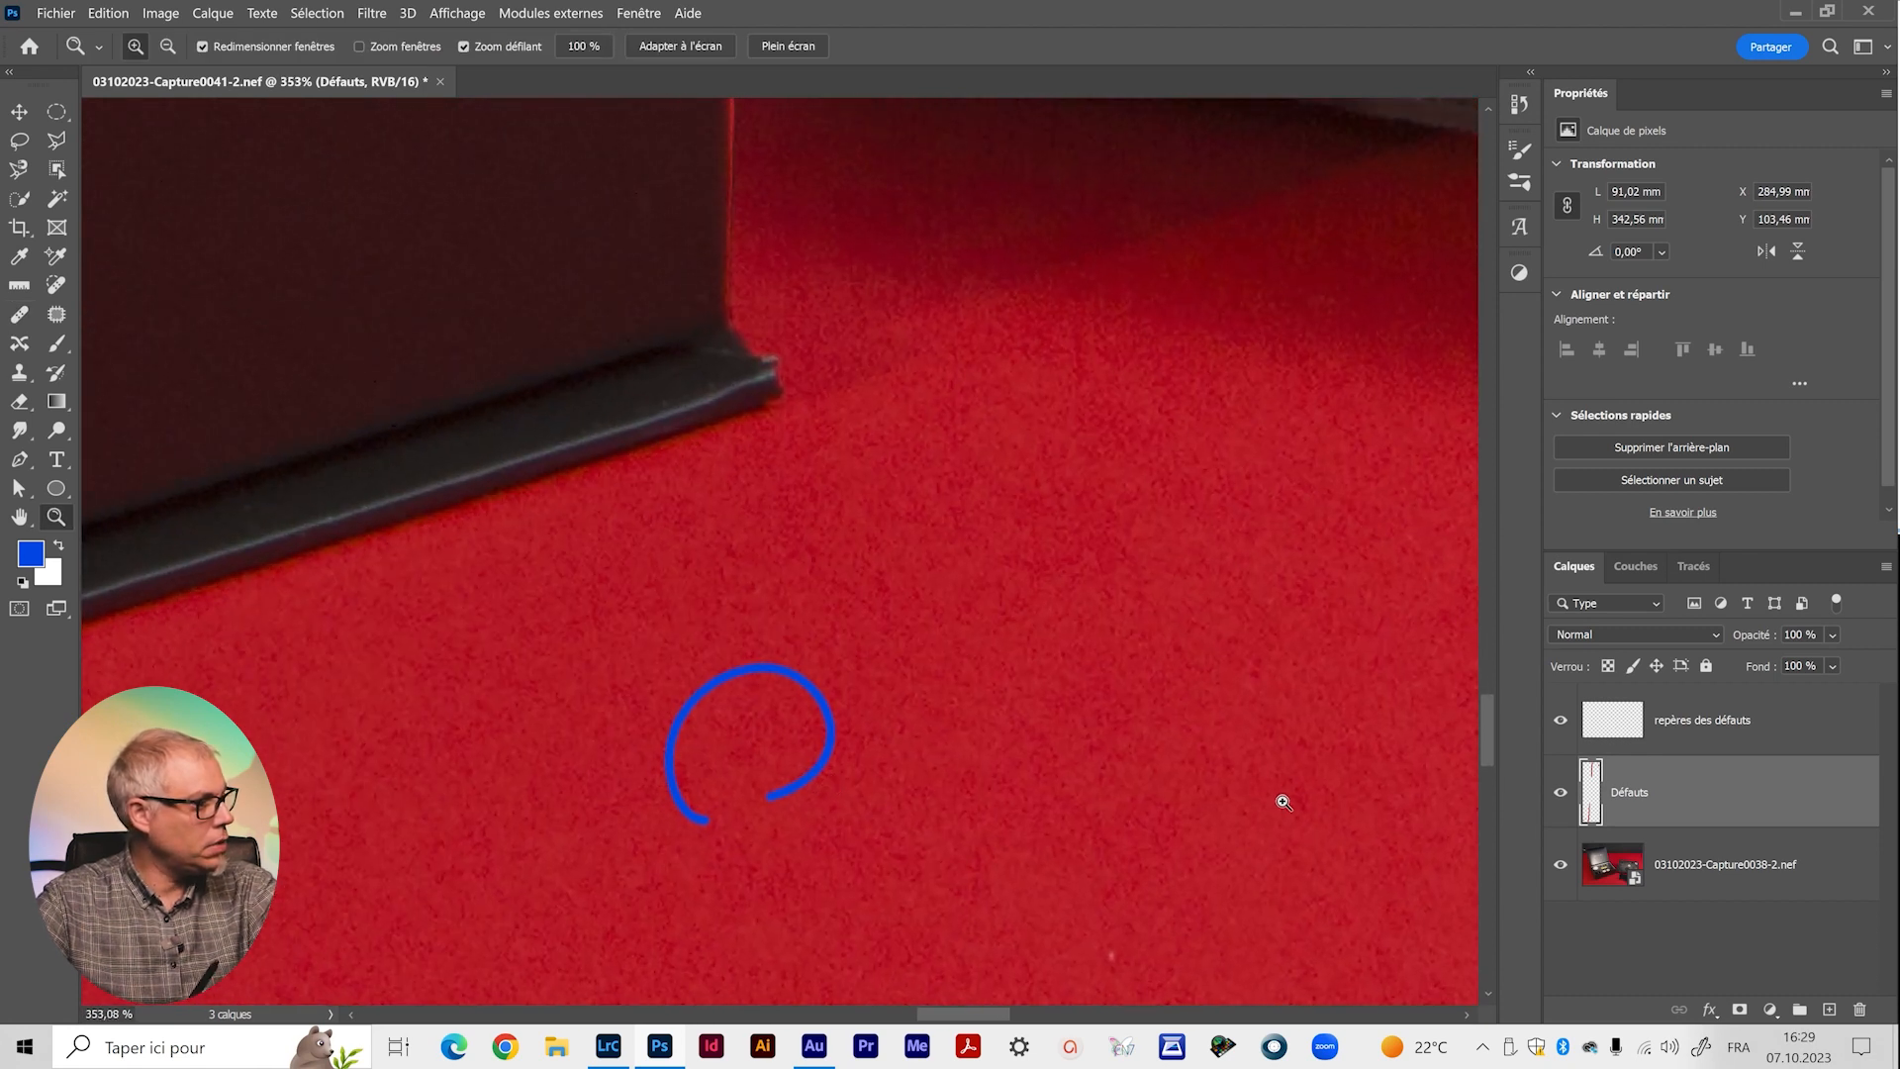
pyautogui.press('j')
pyautogui.keyDown('alt'); pyautogui.click(1147, 931); pyautogui.keyUp('alt')
pyautogui.click(1167, 884)
pyautogui.moveTo(1138, 861)
pyautogui.mouseDown()
pyautogui.moveTo(810, 661)
pyautogui.moveTo(763, 721)
pyautogui.moveTo(808, 671)
pyautogui.moveTo(763, 687)
pyautogui.moveTo(772, 700)
pyautogui.mouseUp()
# Open the smart object's contents and toggle the 03102023-Capture0039-2.nef layer to examine the thin line beside the lid.
pyautogui.press('z')
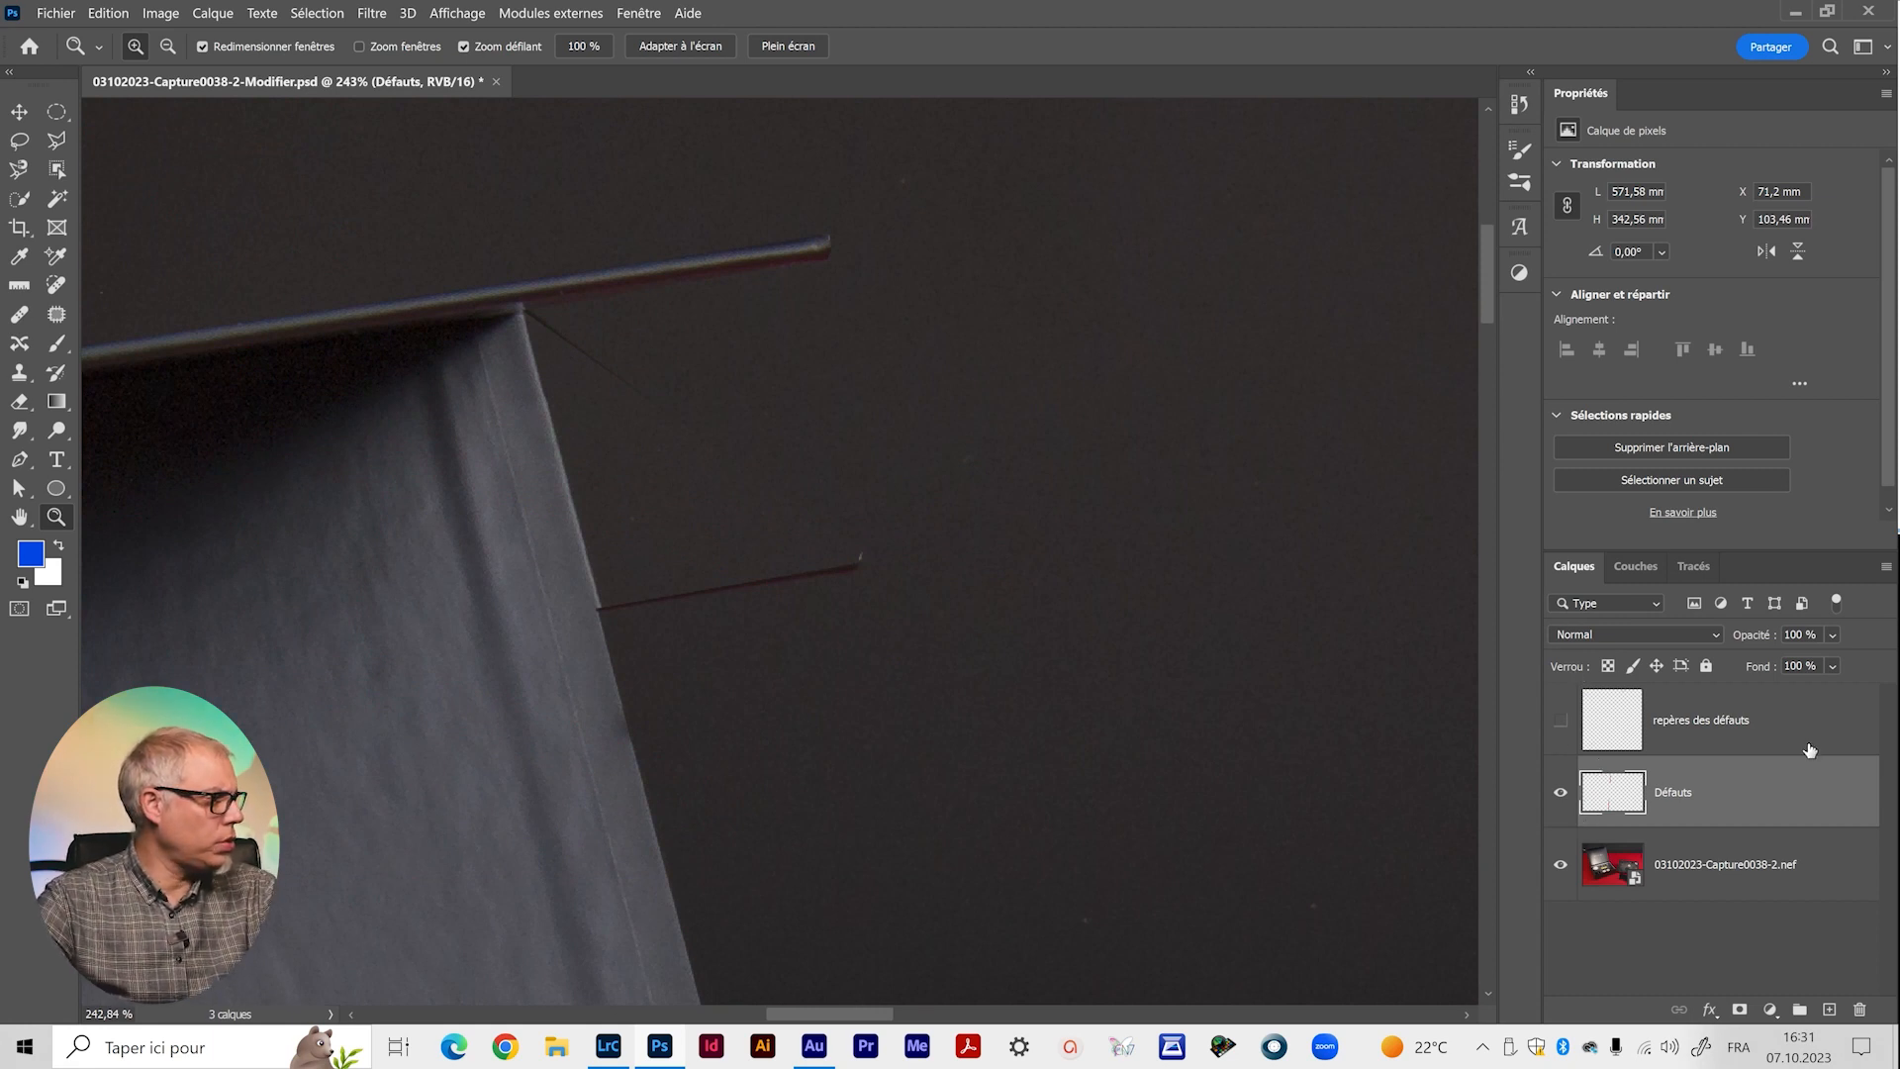
pyautogui.click(1635, 884)
pyautogui.doubleClick(1635, 883)
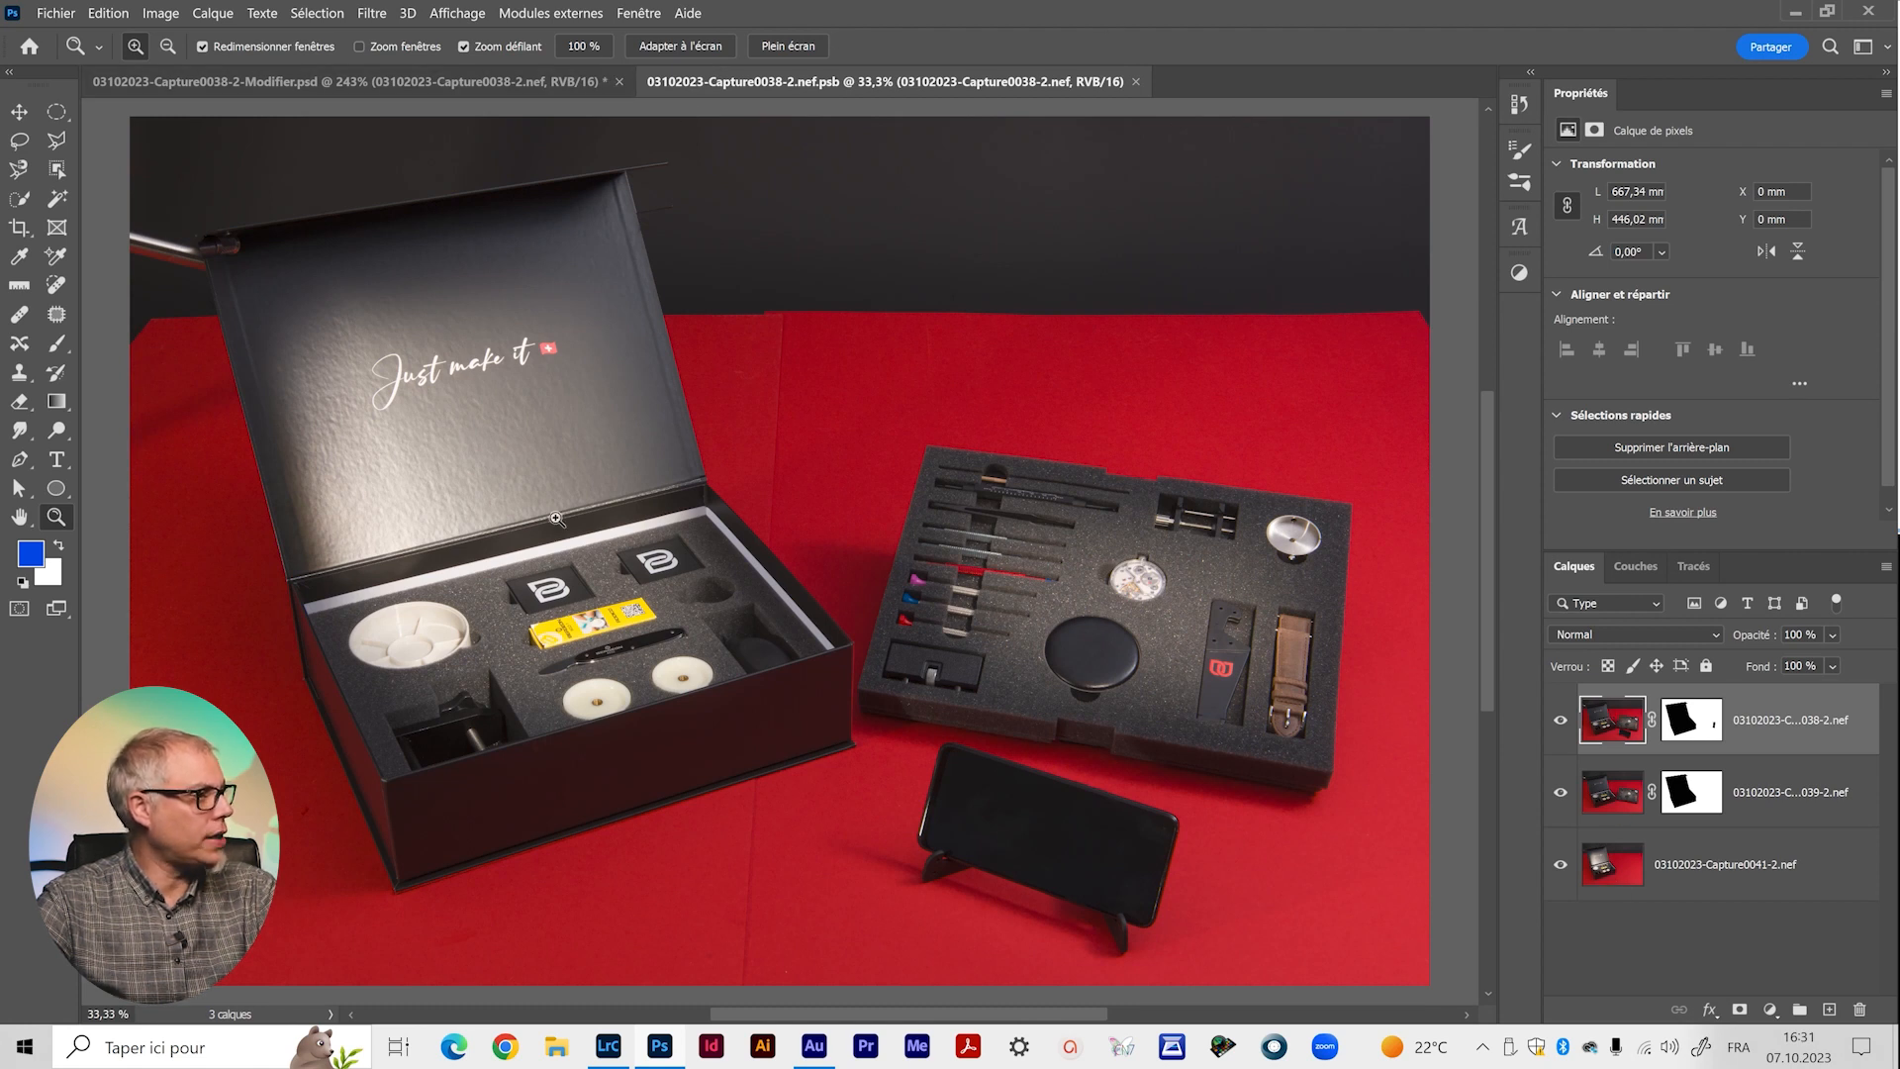
pyautogui.moveTo(653, 226); pyautogui.dragTo(730, 199)
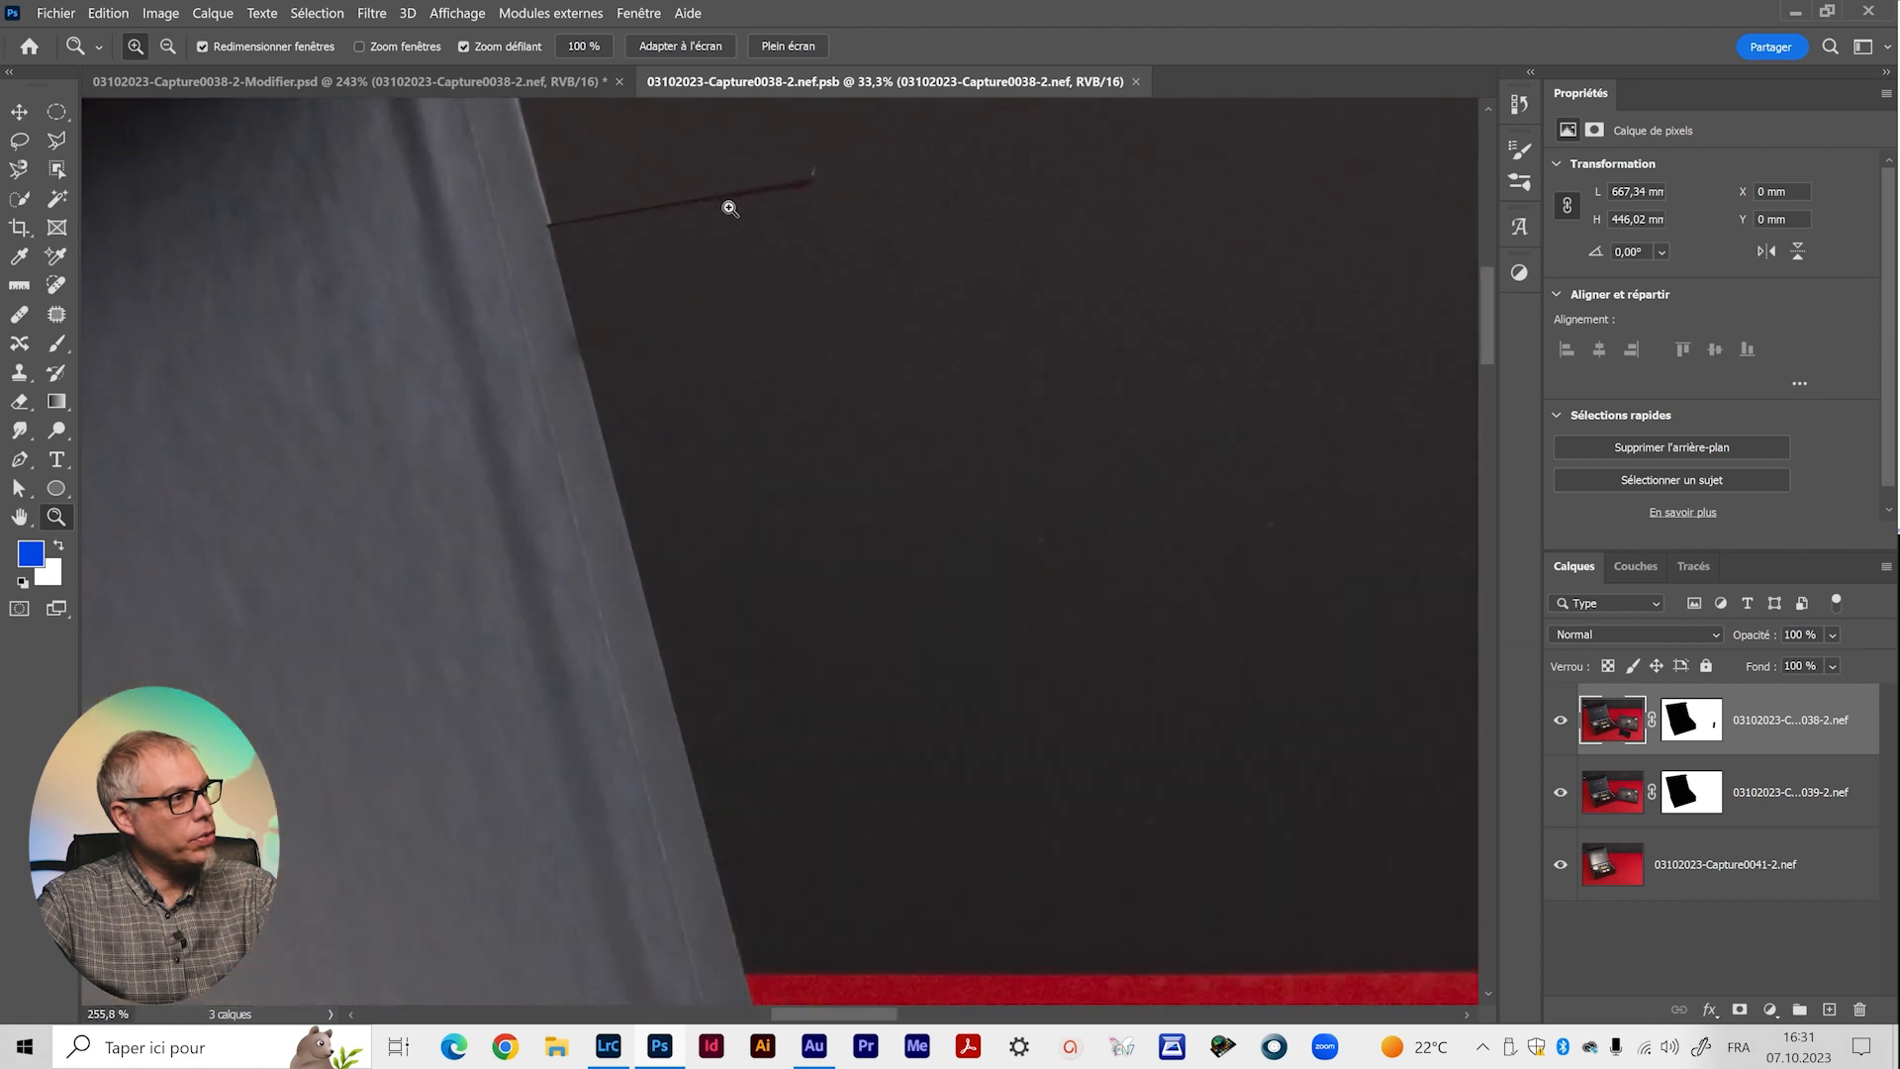
pyautogui.moveTo(616, 327); pyautogui.dragTo(608, 687)
pyautogui.click(1561, 793)
pyautogui.click(1561, 794)
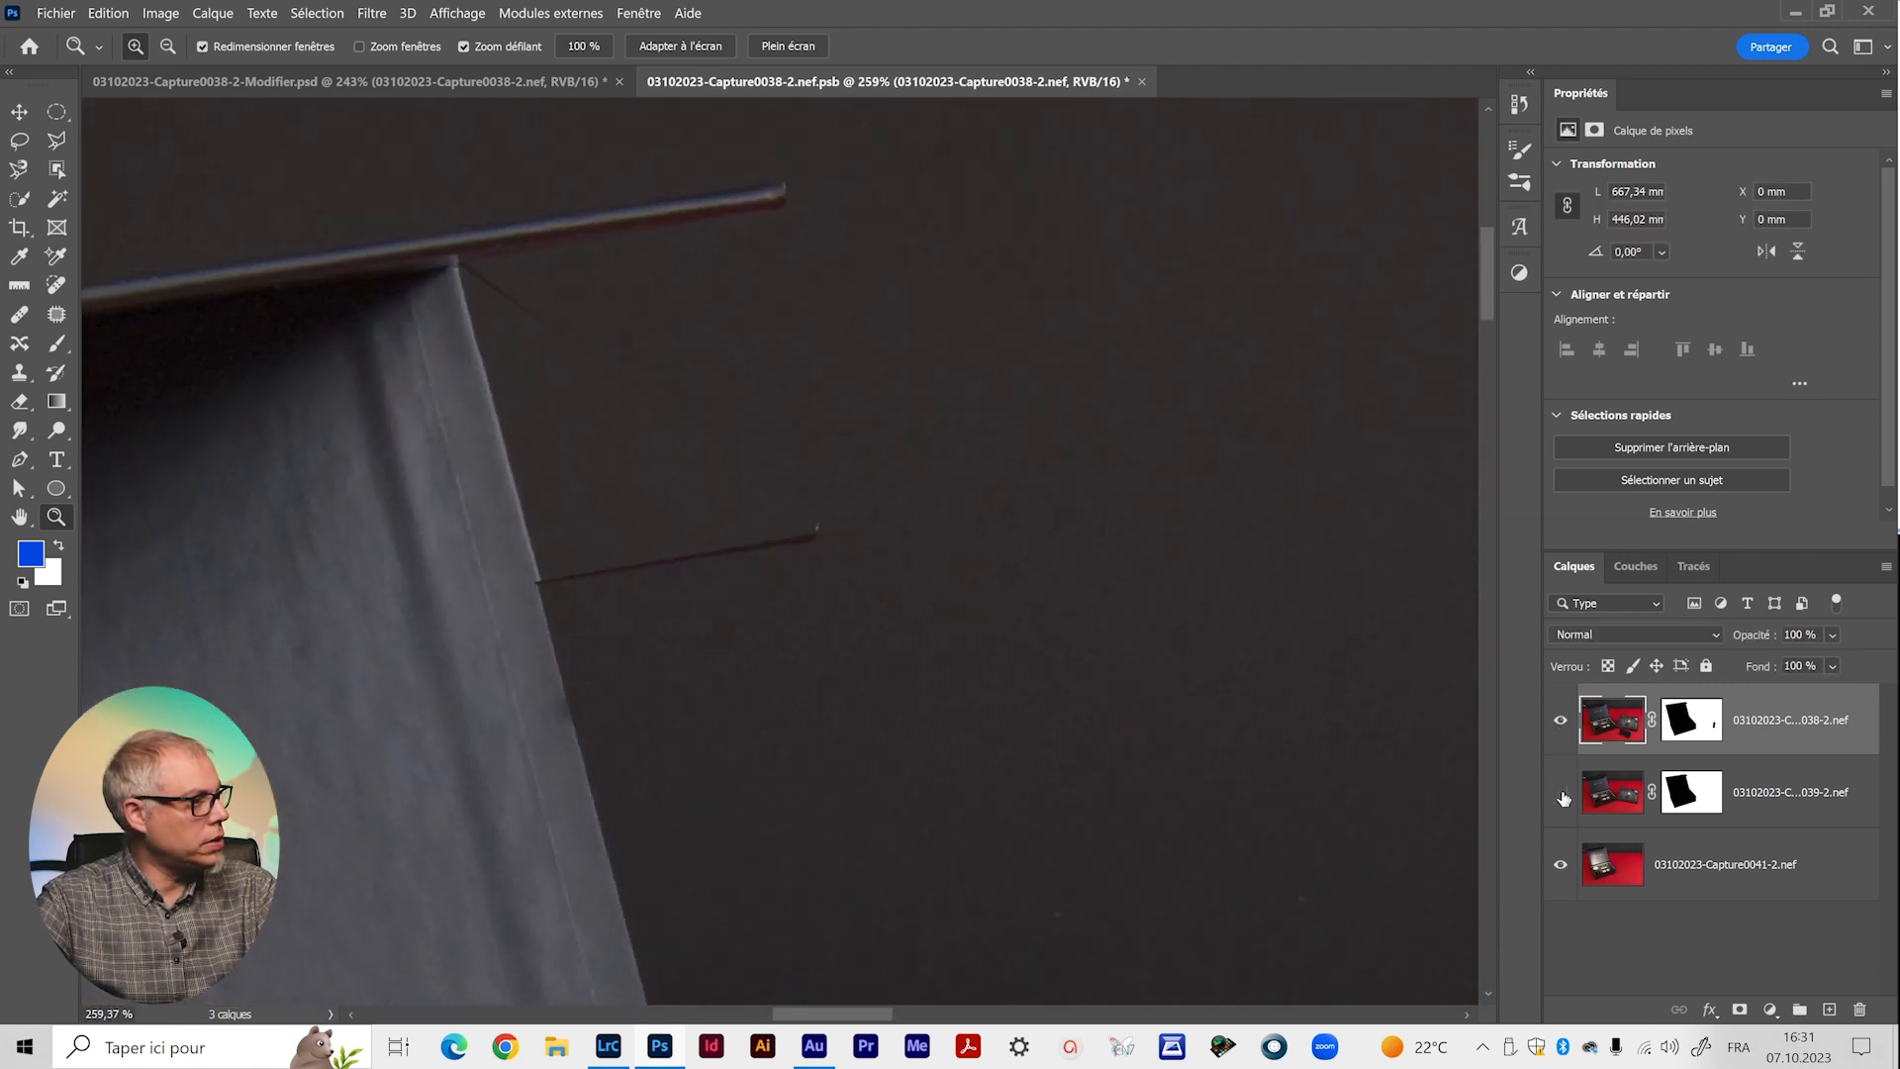
# Mask out the thin dark-red line beside the lid on the capture layers' masks, using a 62 px brush.
pyautogui.click(1672, 797)
pyautogui.press('b')
pyautogui.moveTo(772, 574); pyautogui.dragTo(848, 589)
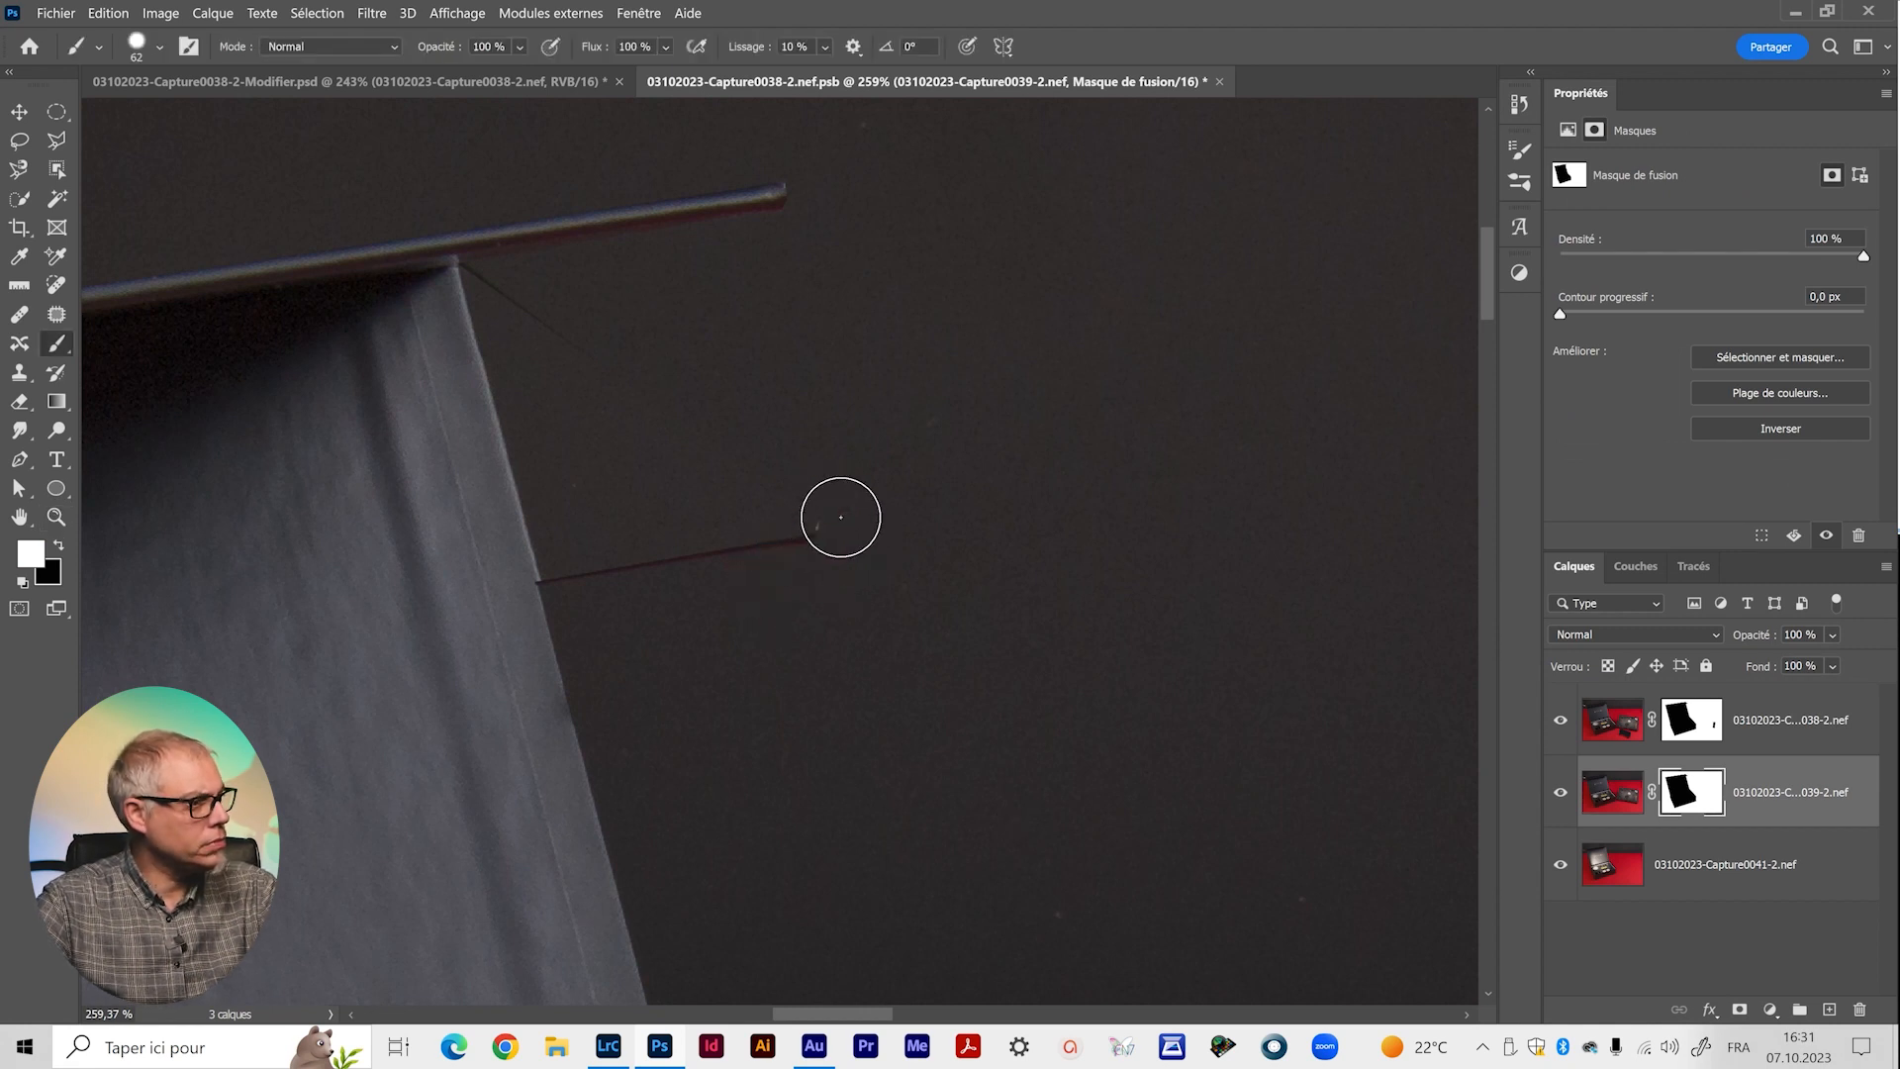
pyautogui.click(1688, 722)
pyautogui.click(1668, 794)
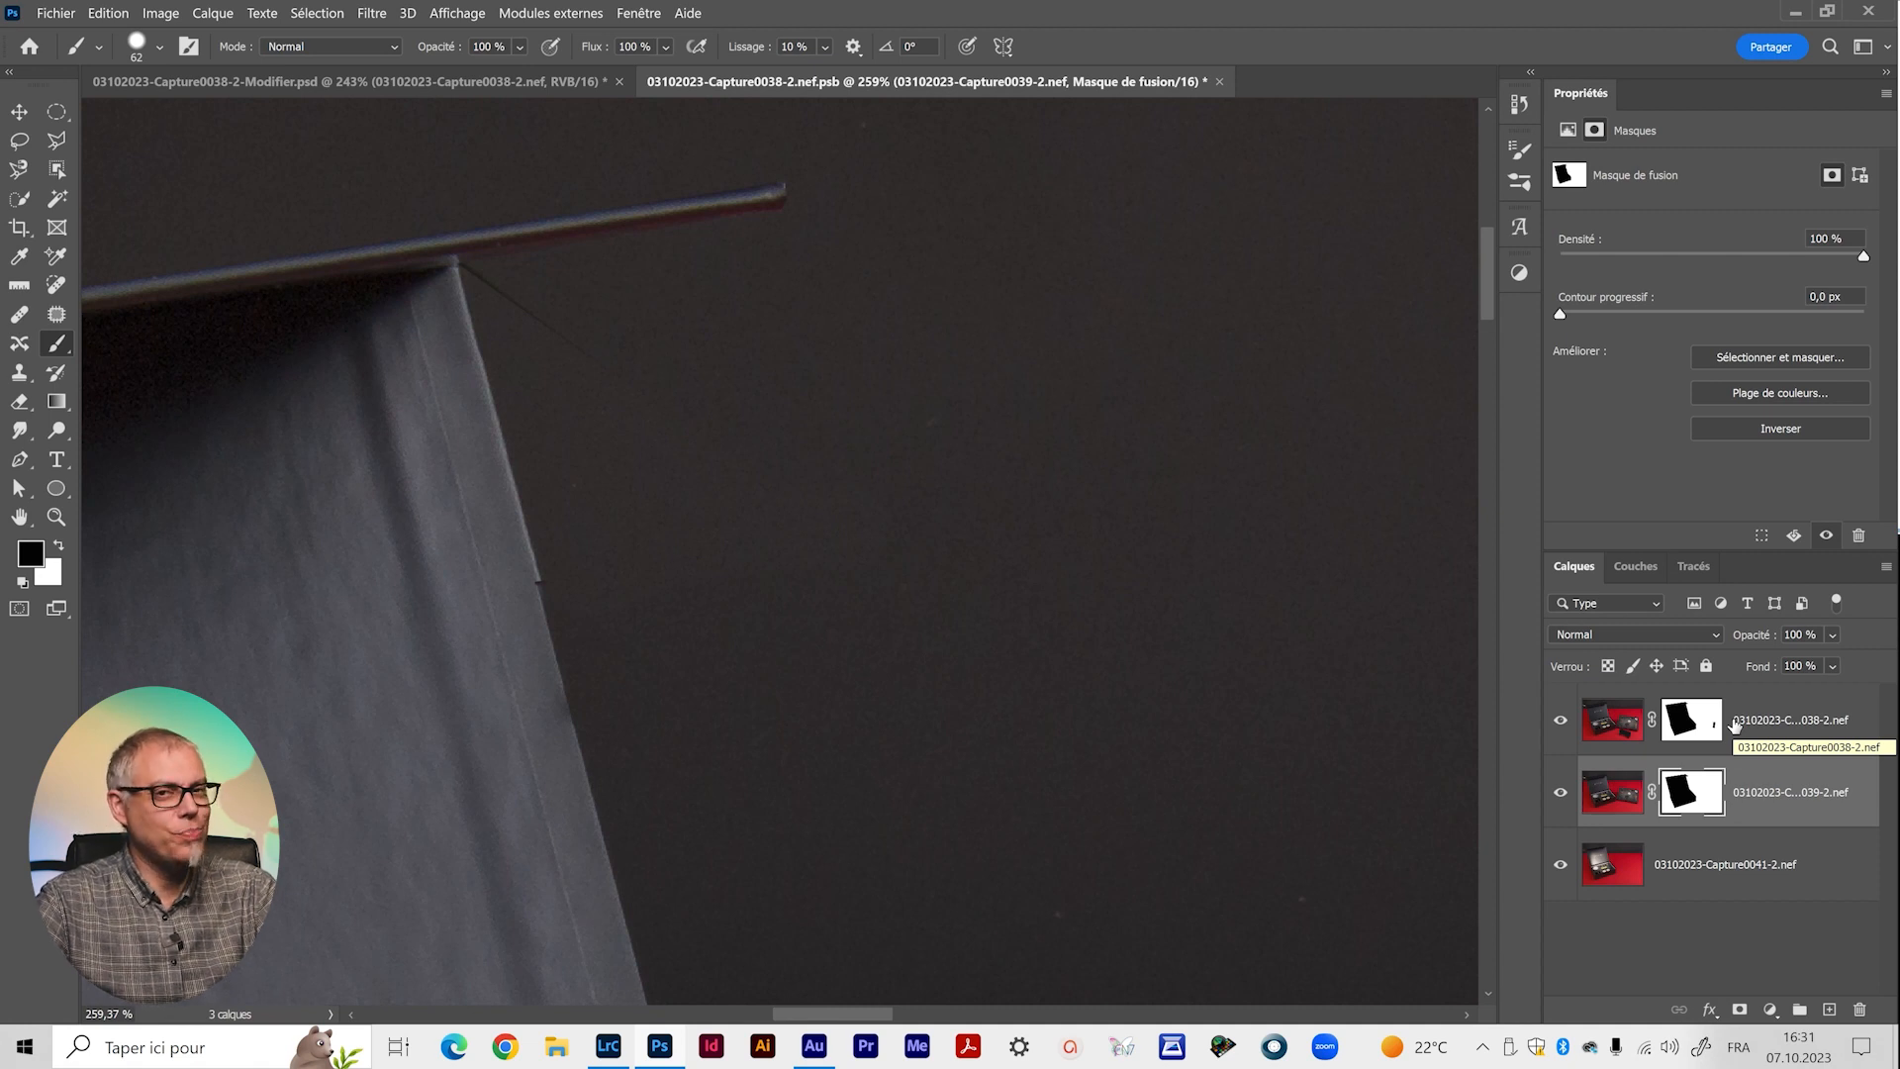
# Outline a narrow strip along the lid's outer edge down to the hinge with the Polygonal Lasso.
pyautogui.moveTo(662, 554); pyautogui.dragTo(711, 489)
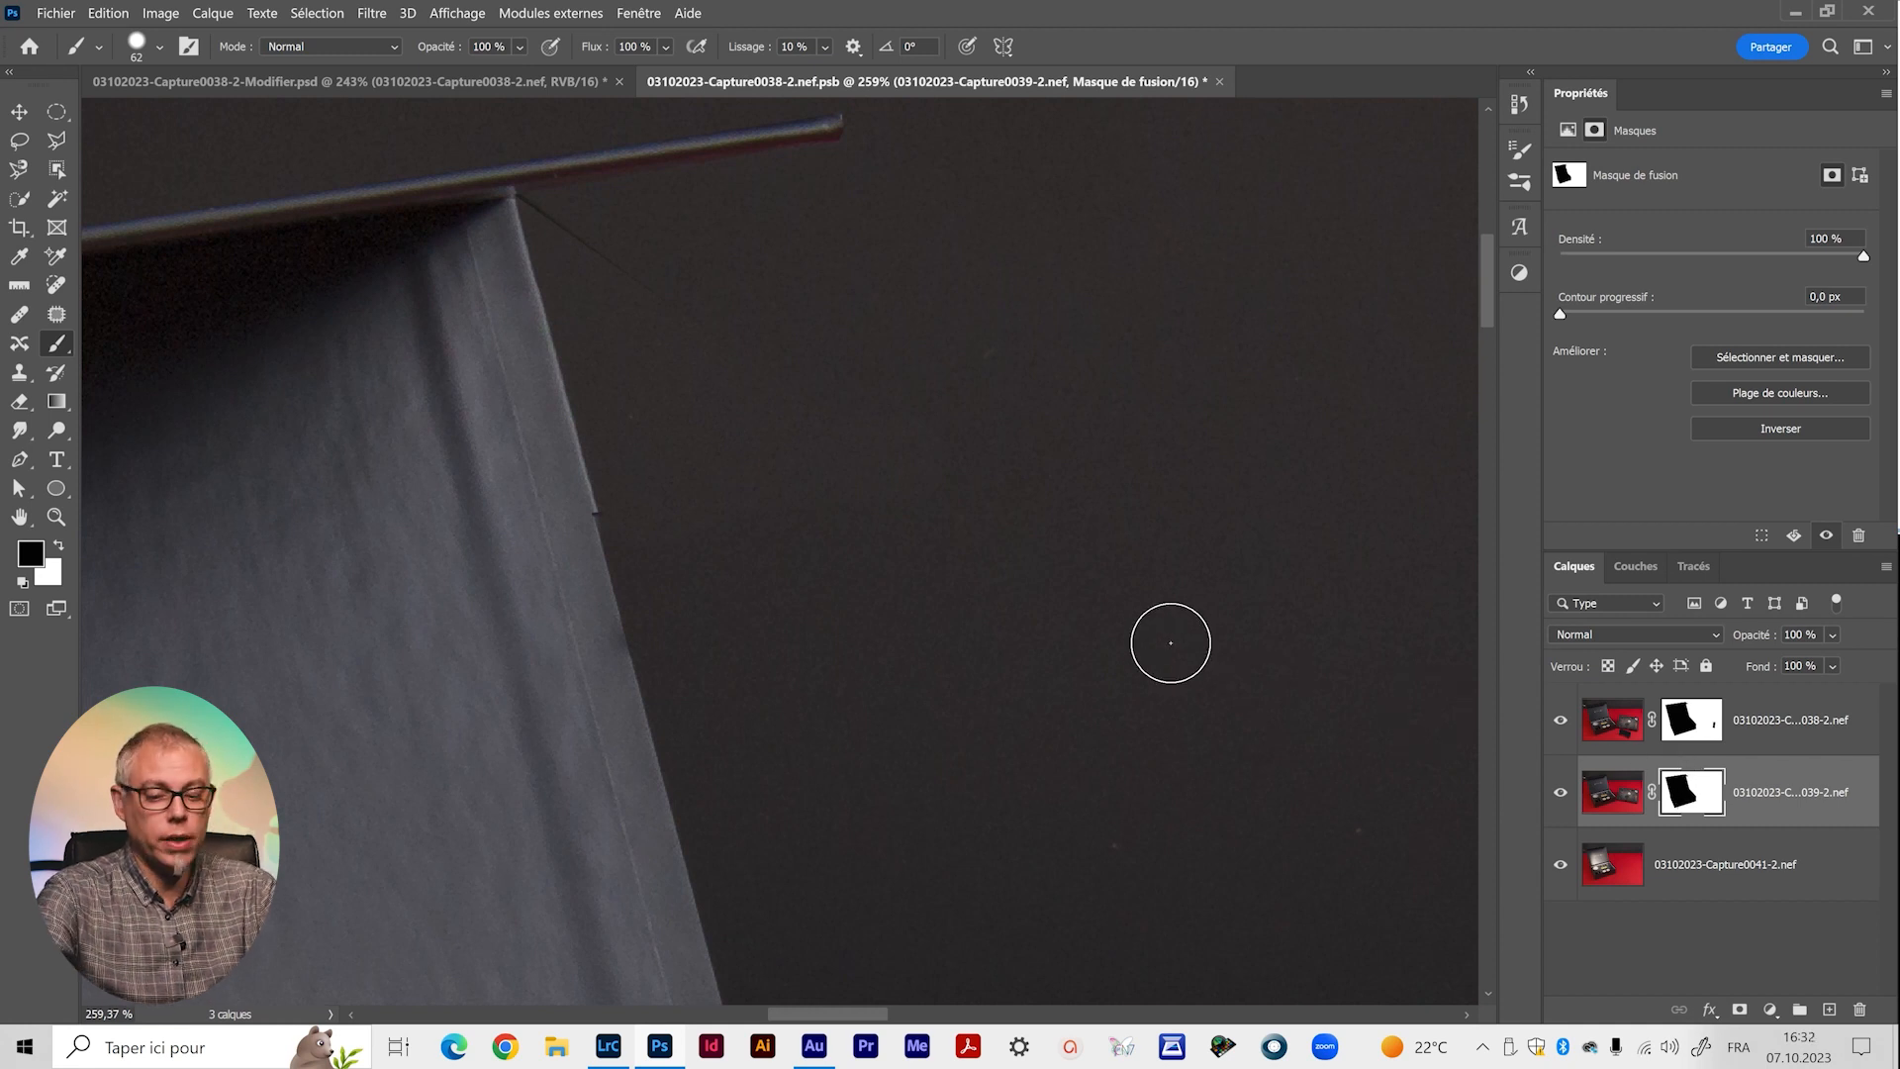
pyautogui.press('l')
pyautogui.moveTo(752, 519); pyautogui.dragTo(828, 292)
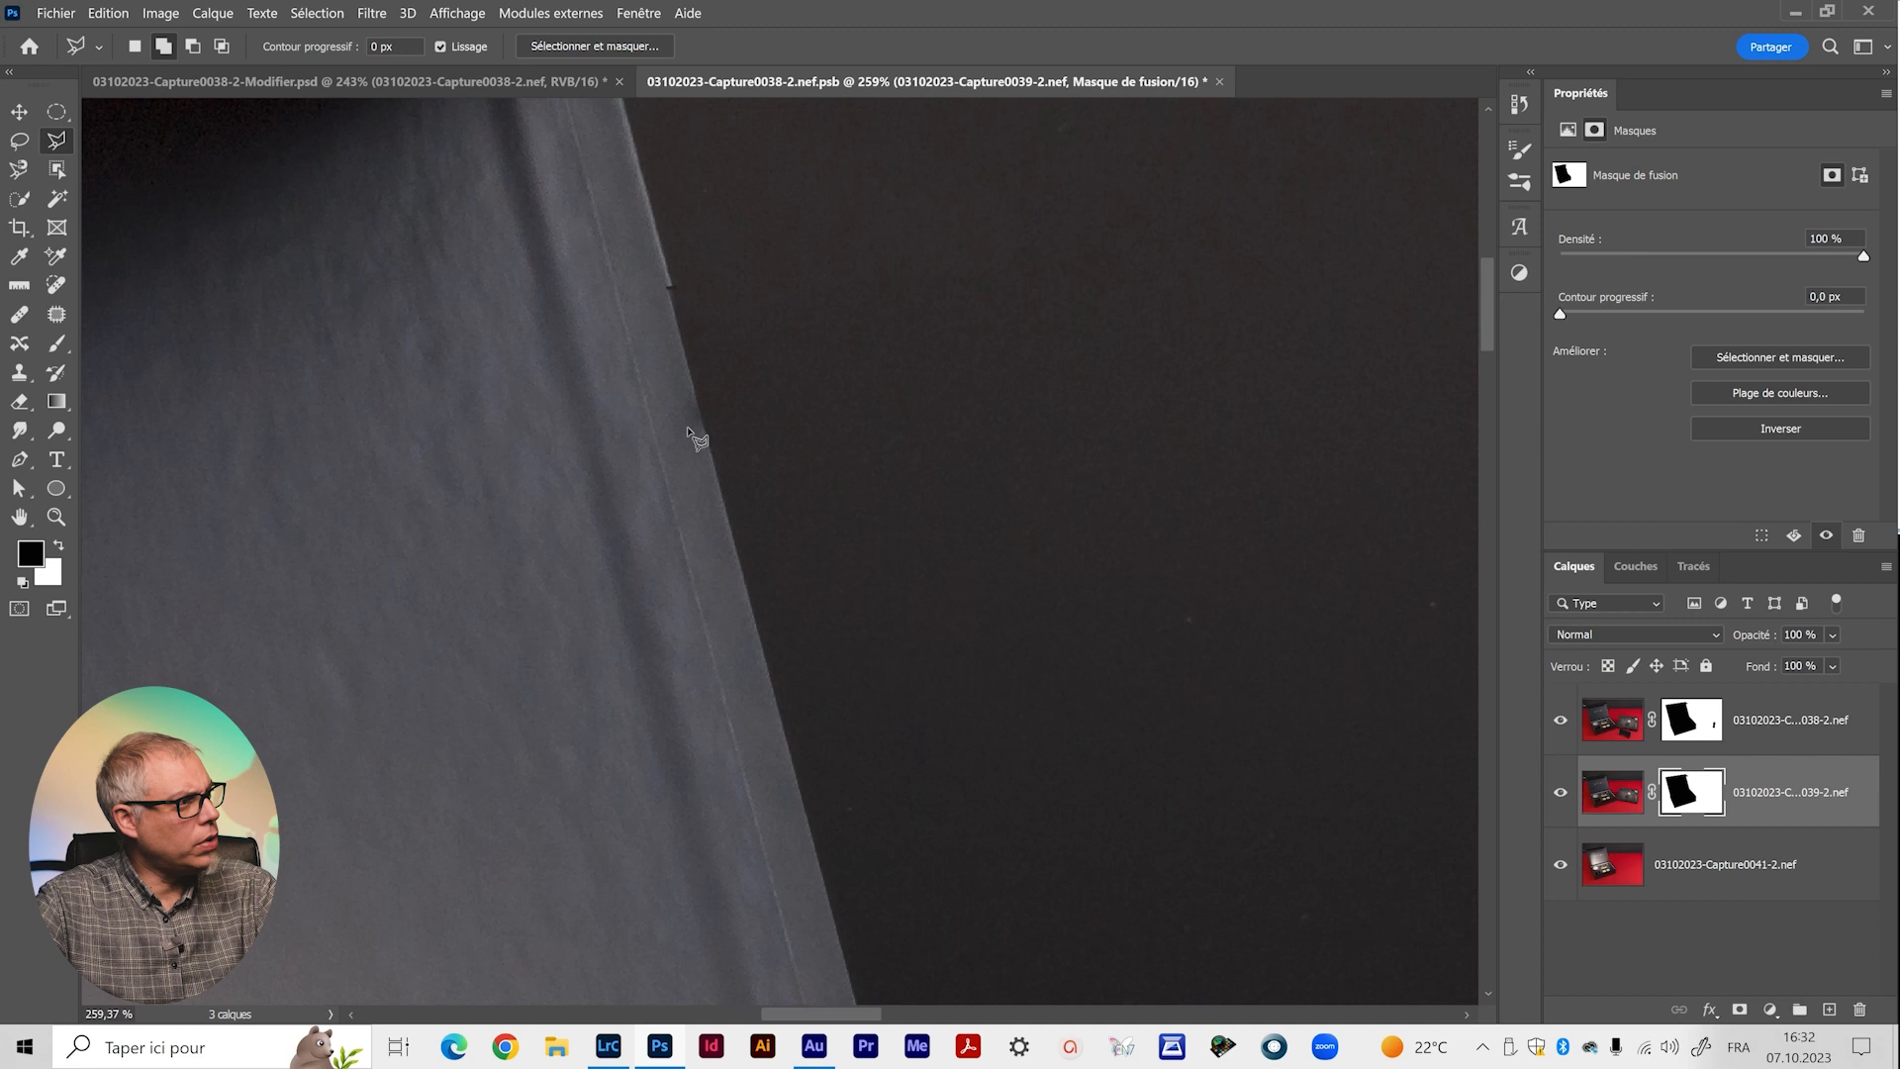
pyautogui.moveTo(719, 302); pyautogui.dragTo(728, 637)
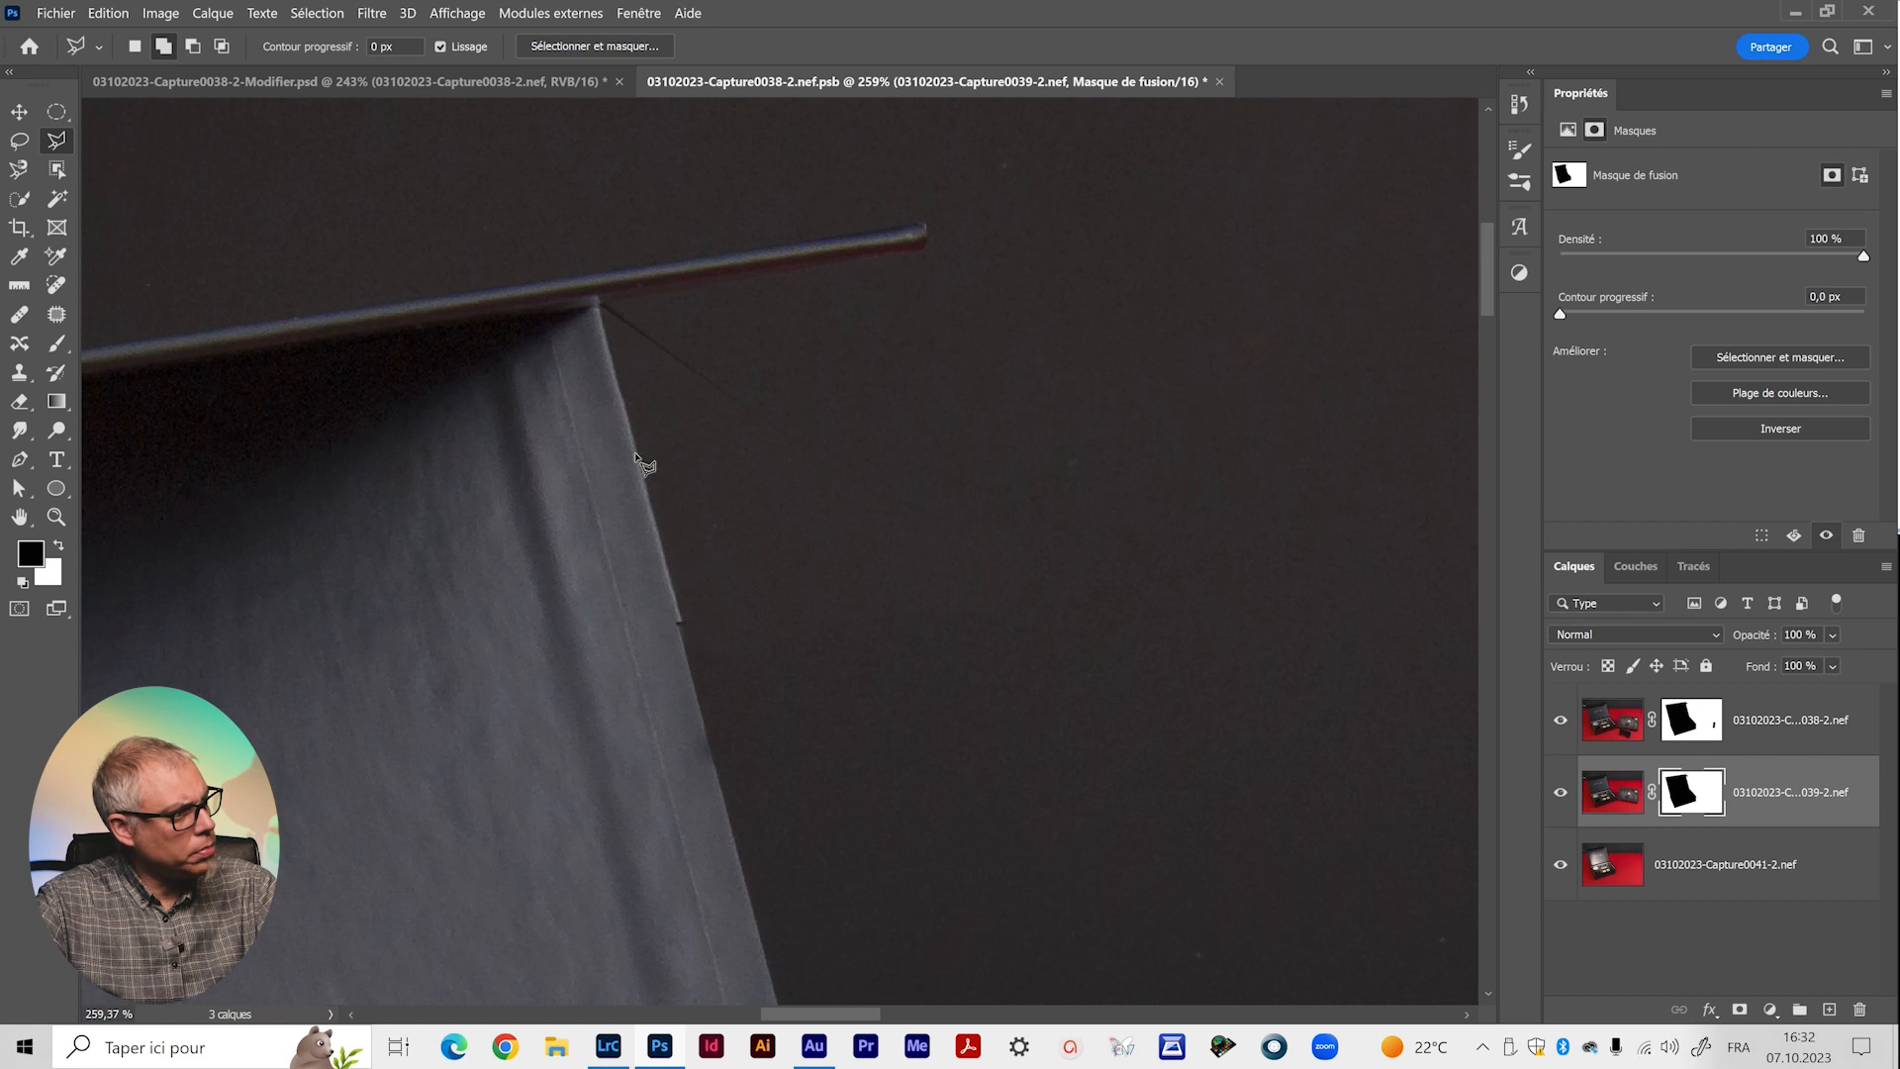
pyautogui.scroll(-5, 831, 989)
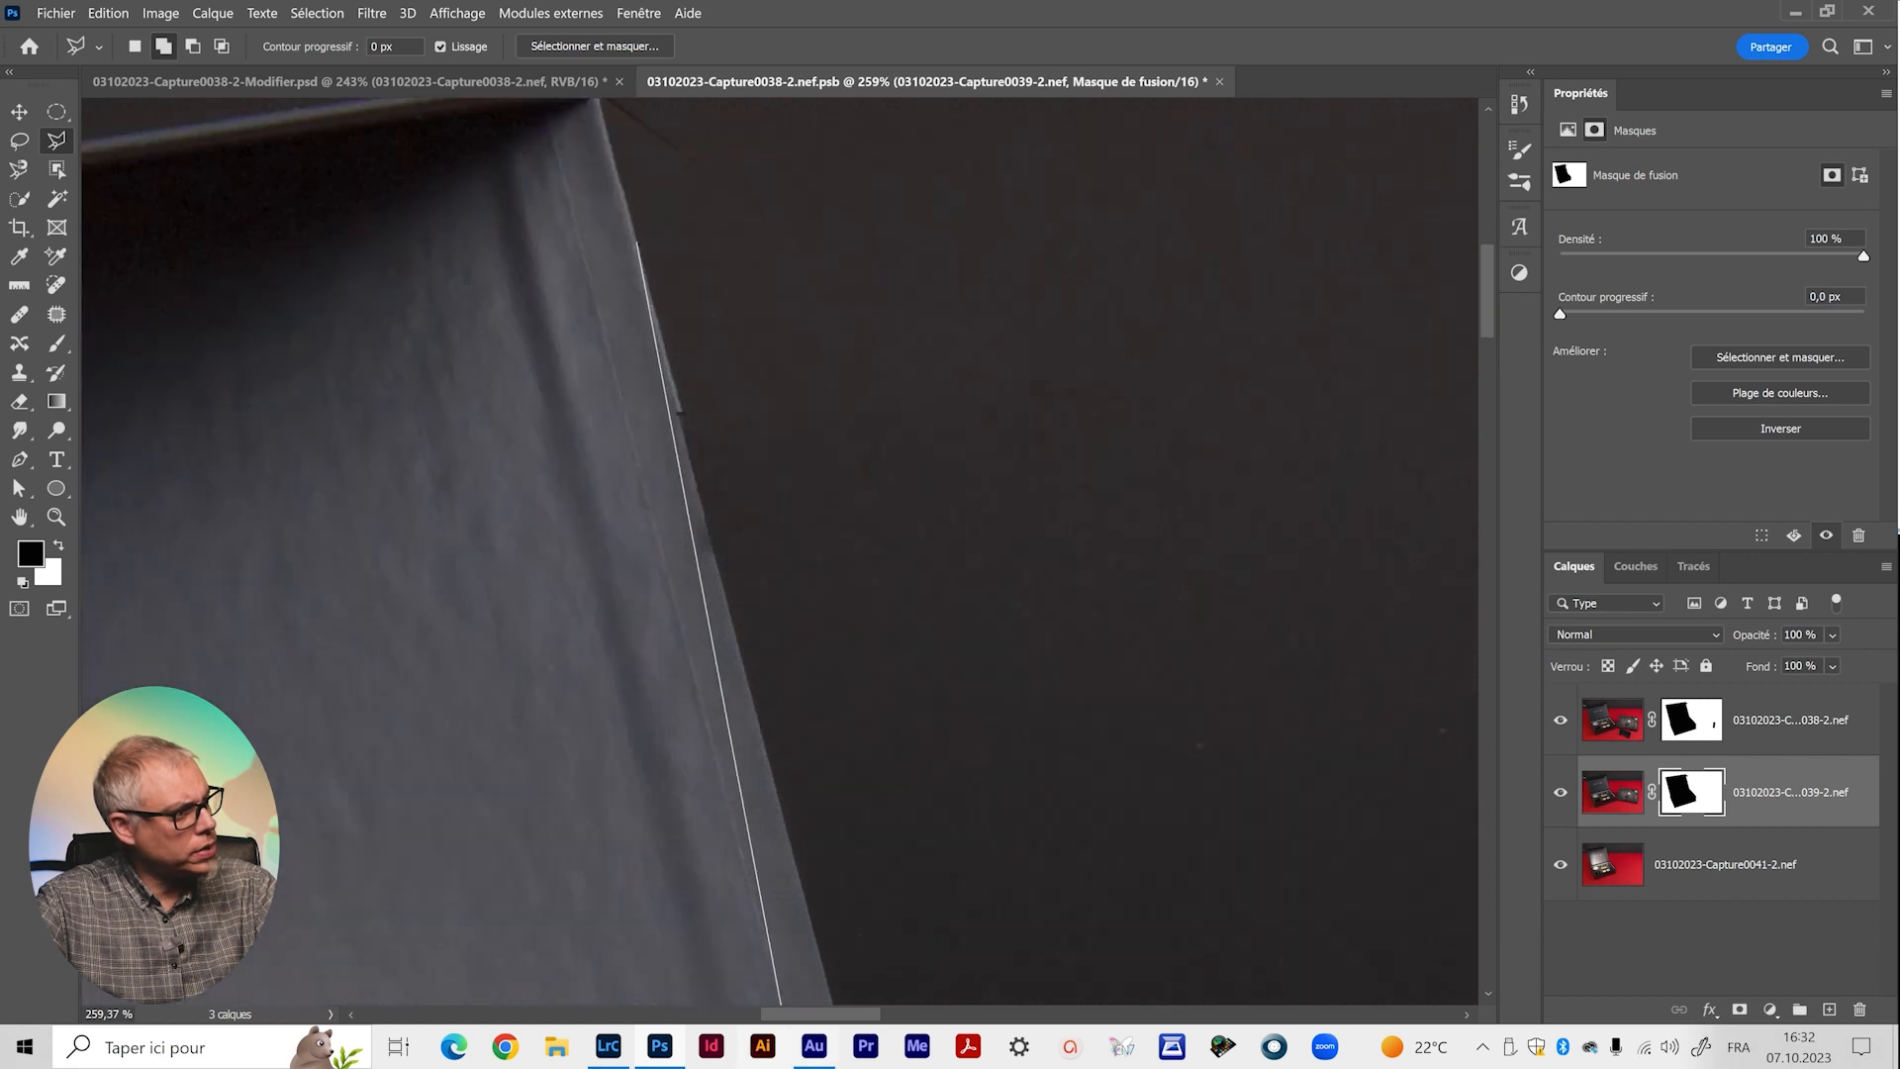
pyautogui.scroll(-5, 990, 990)
pyautogui.scroll(-4, 1237, 752)
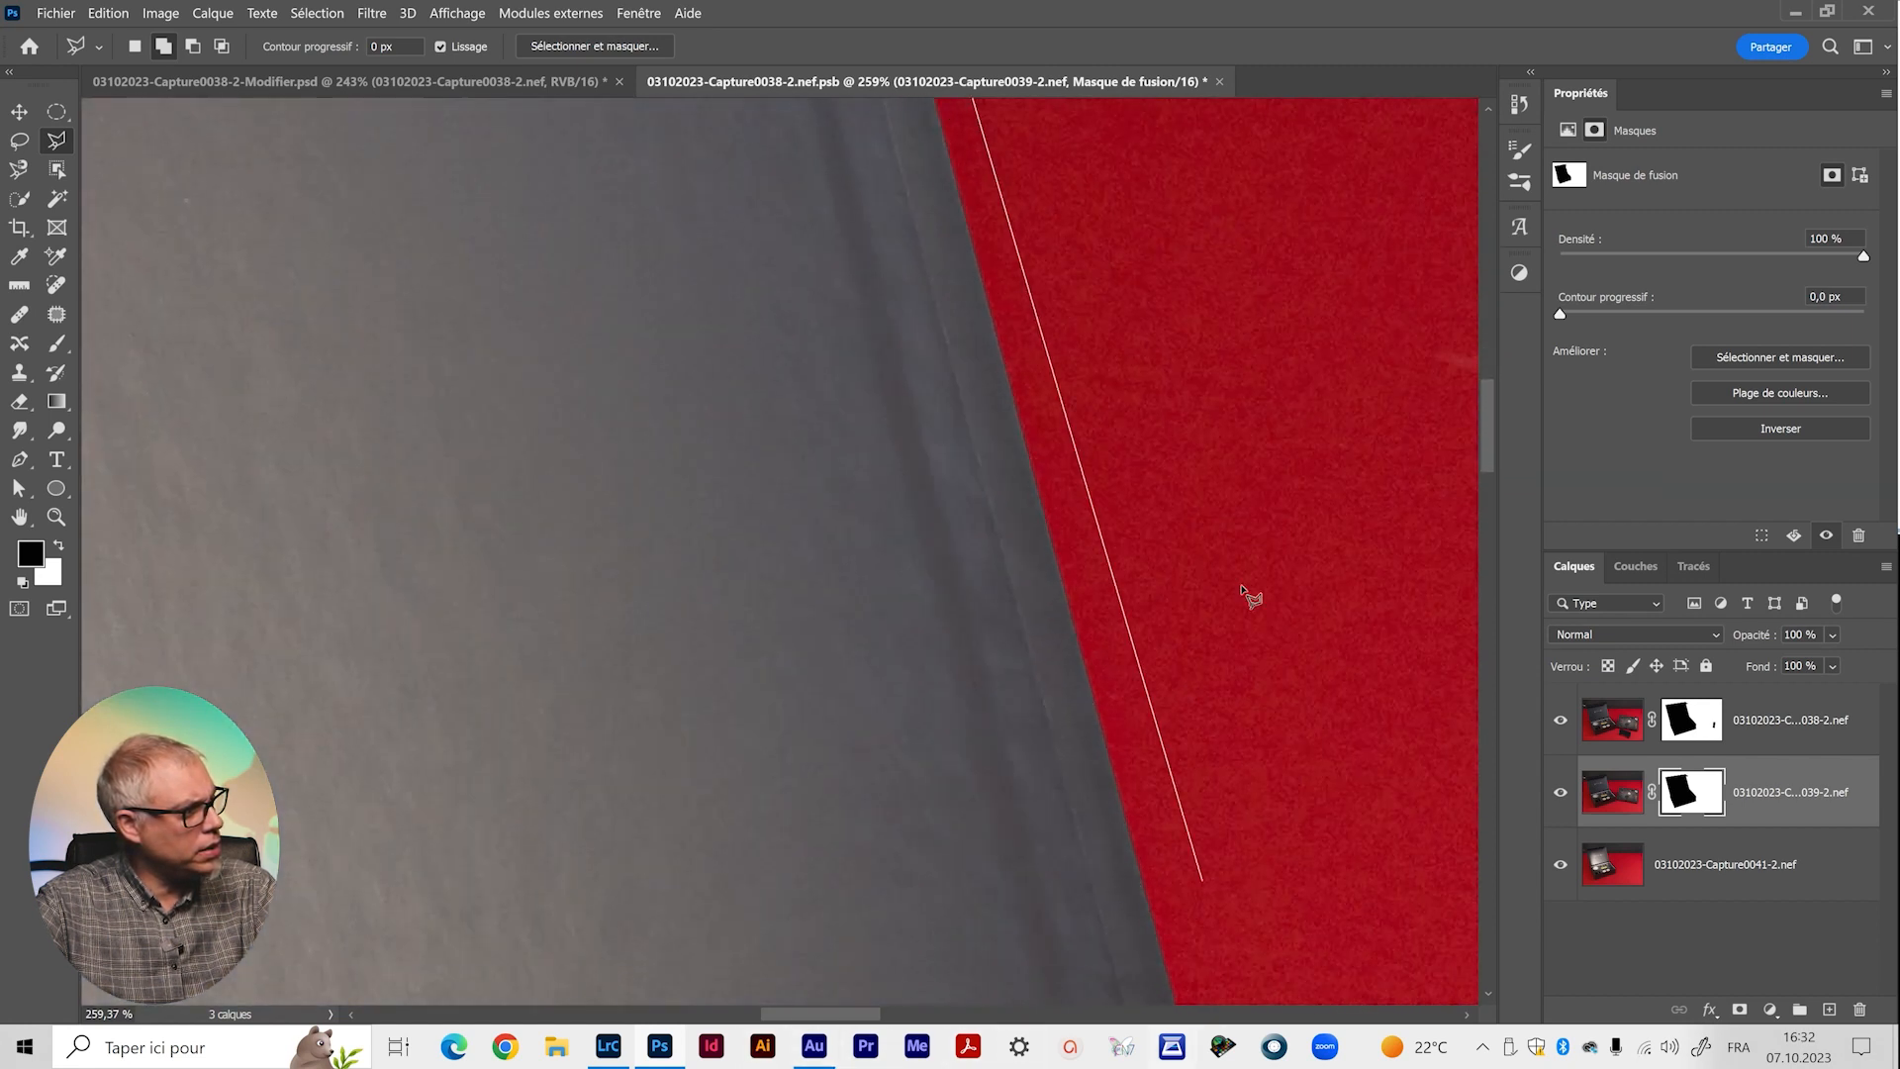
pyautogui.scroll(-5, 1088, 514)
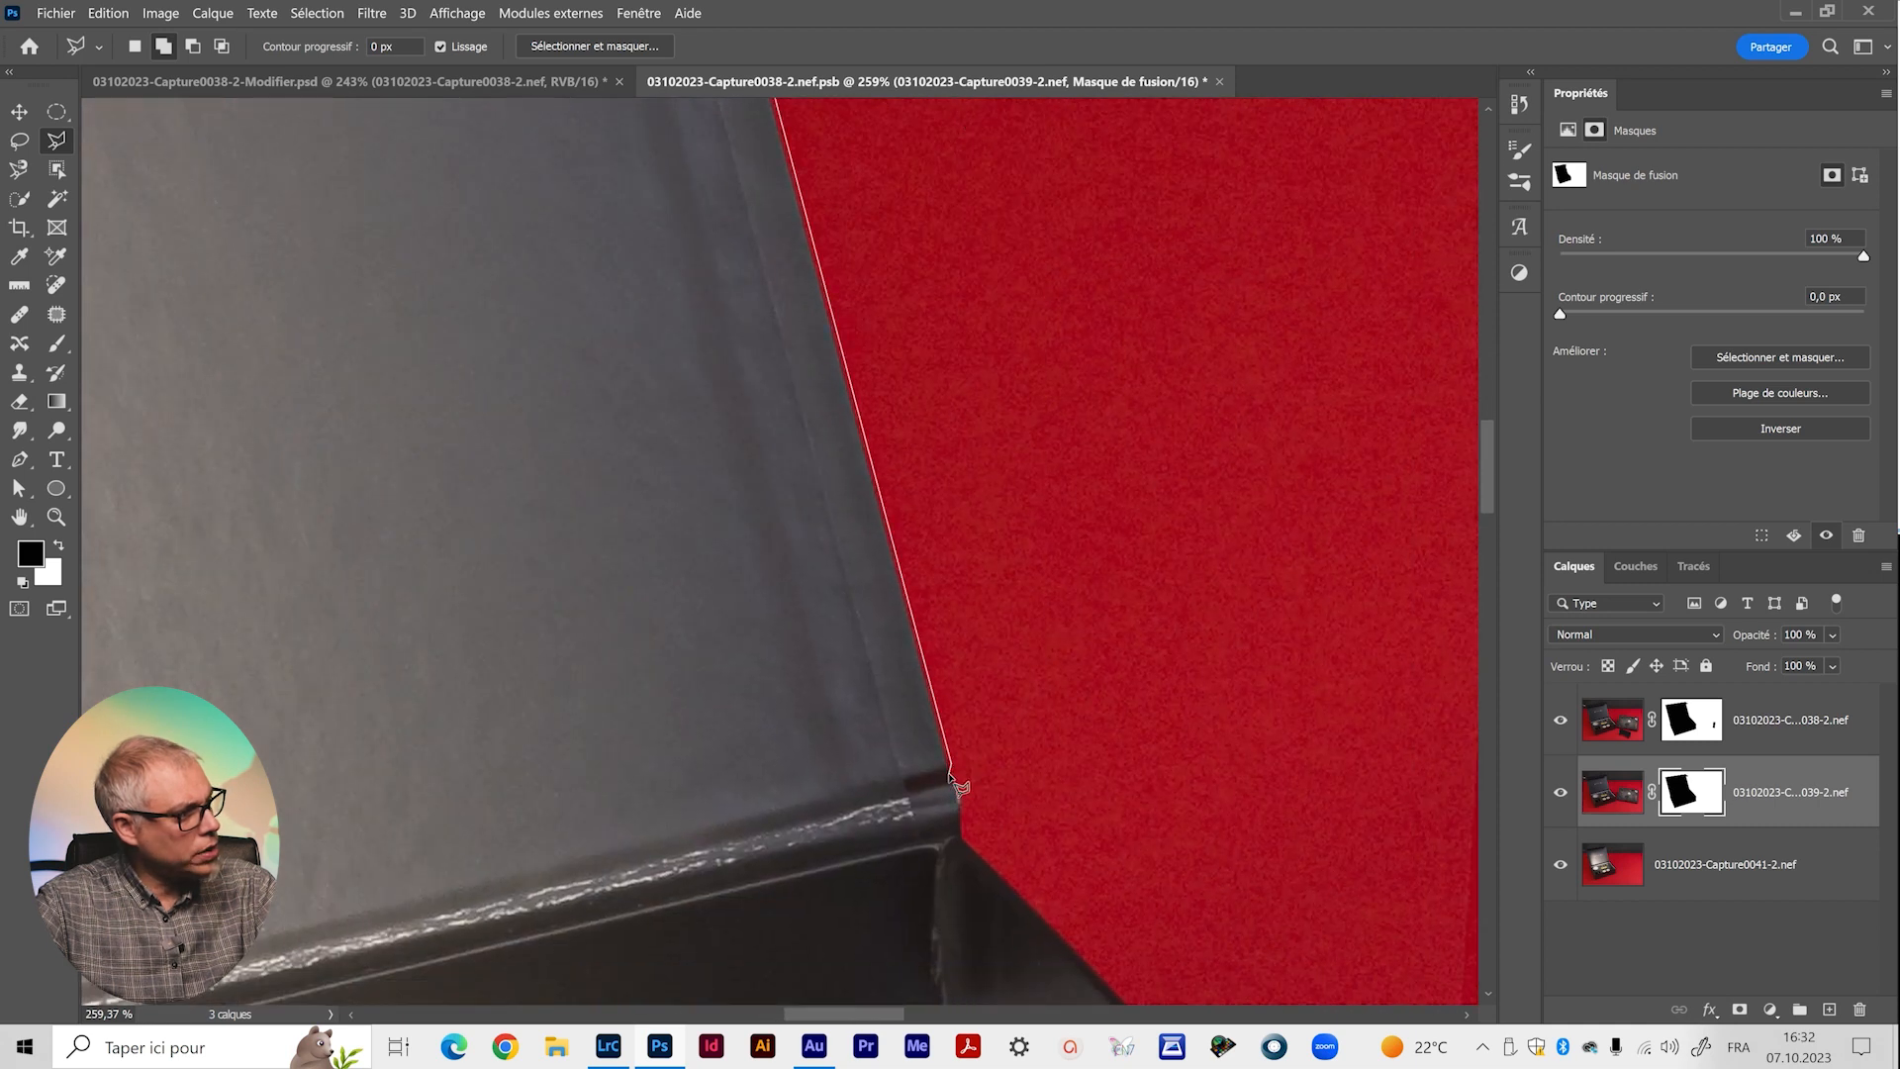
pyautogui.scroll(15, 594, 495)
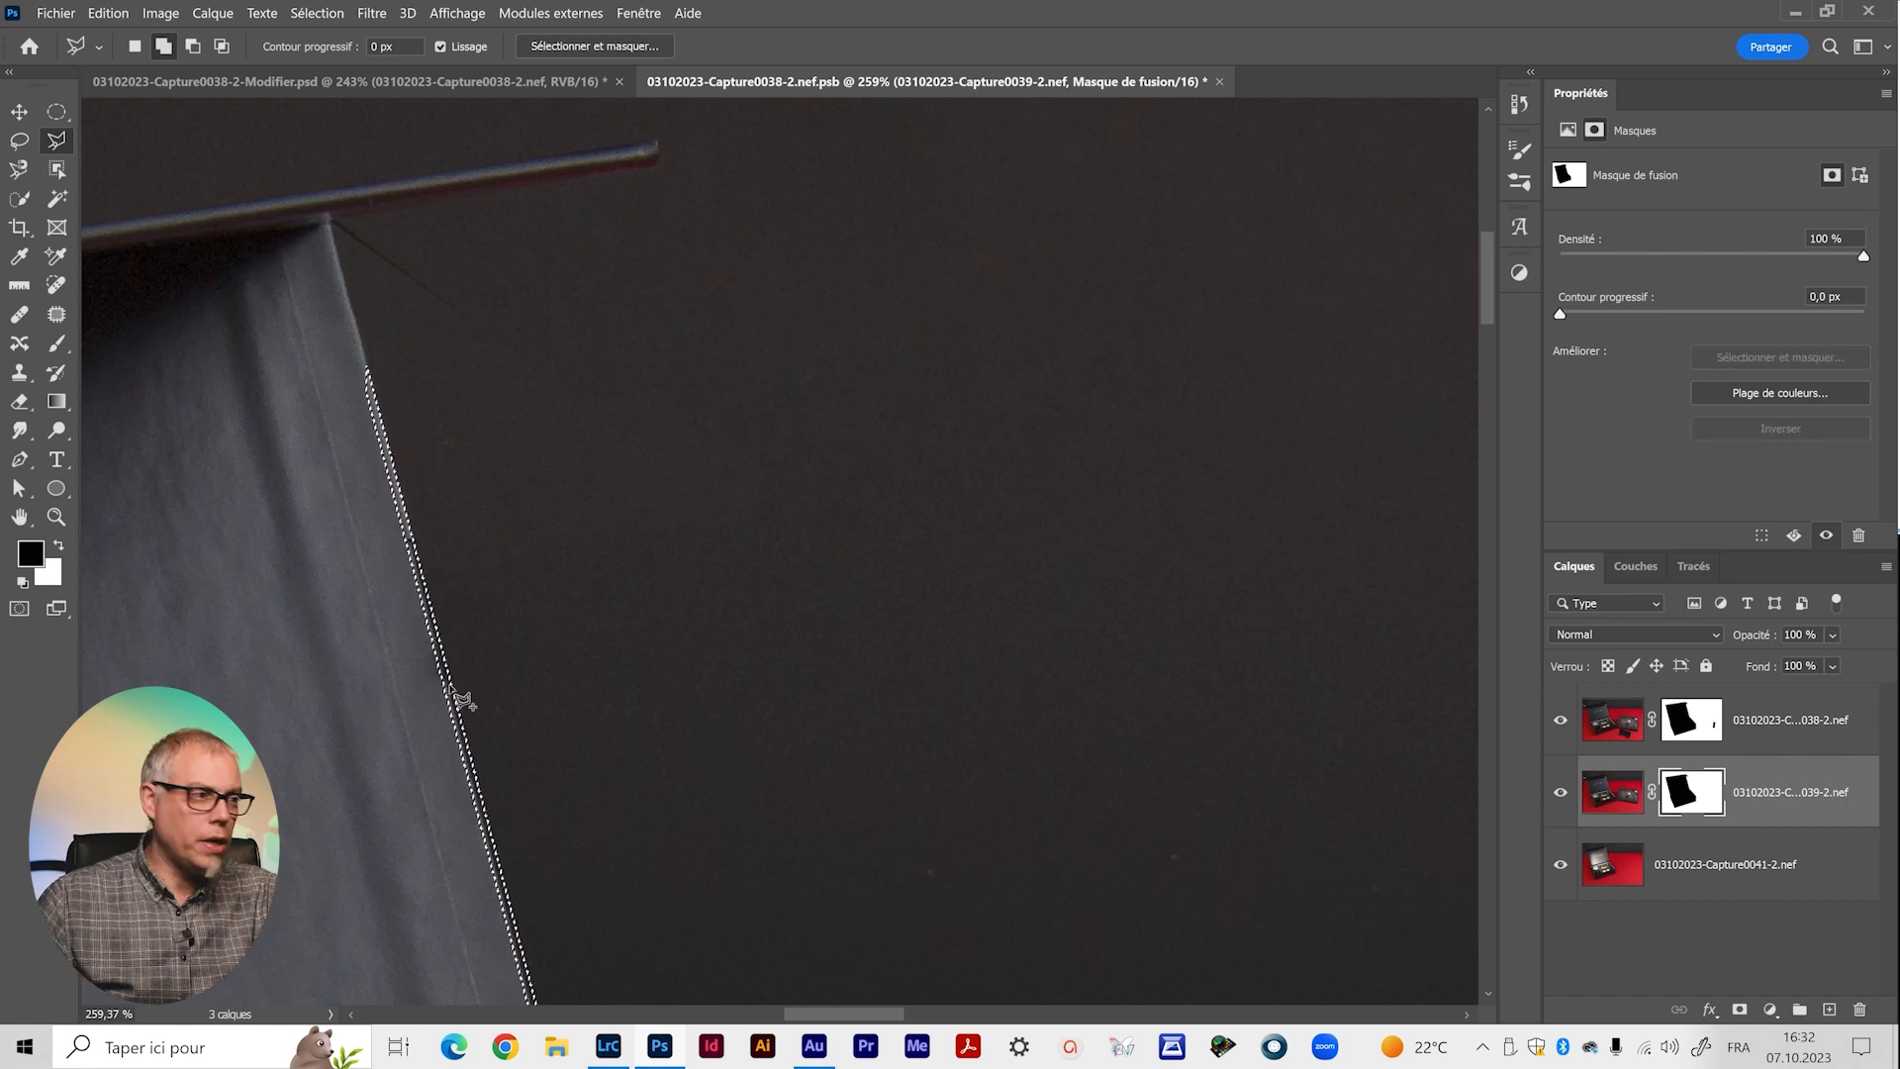
# Inspect the selected strip around the dark dash on the lid's edge and deselect it.
pyautogui.scroll(2, 463, 704)
pyautogui.scroll(5, 463, 704)
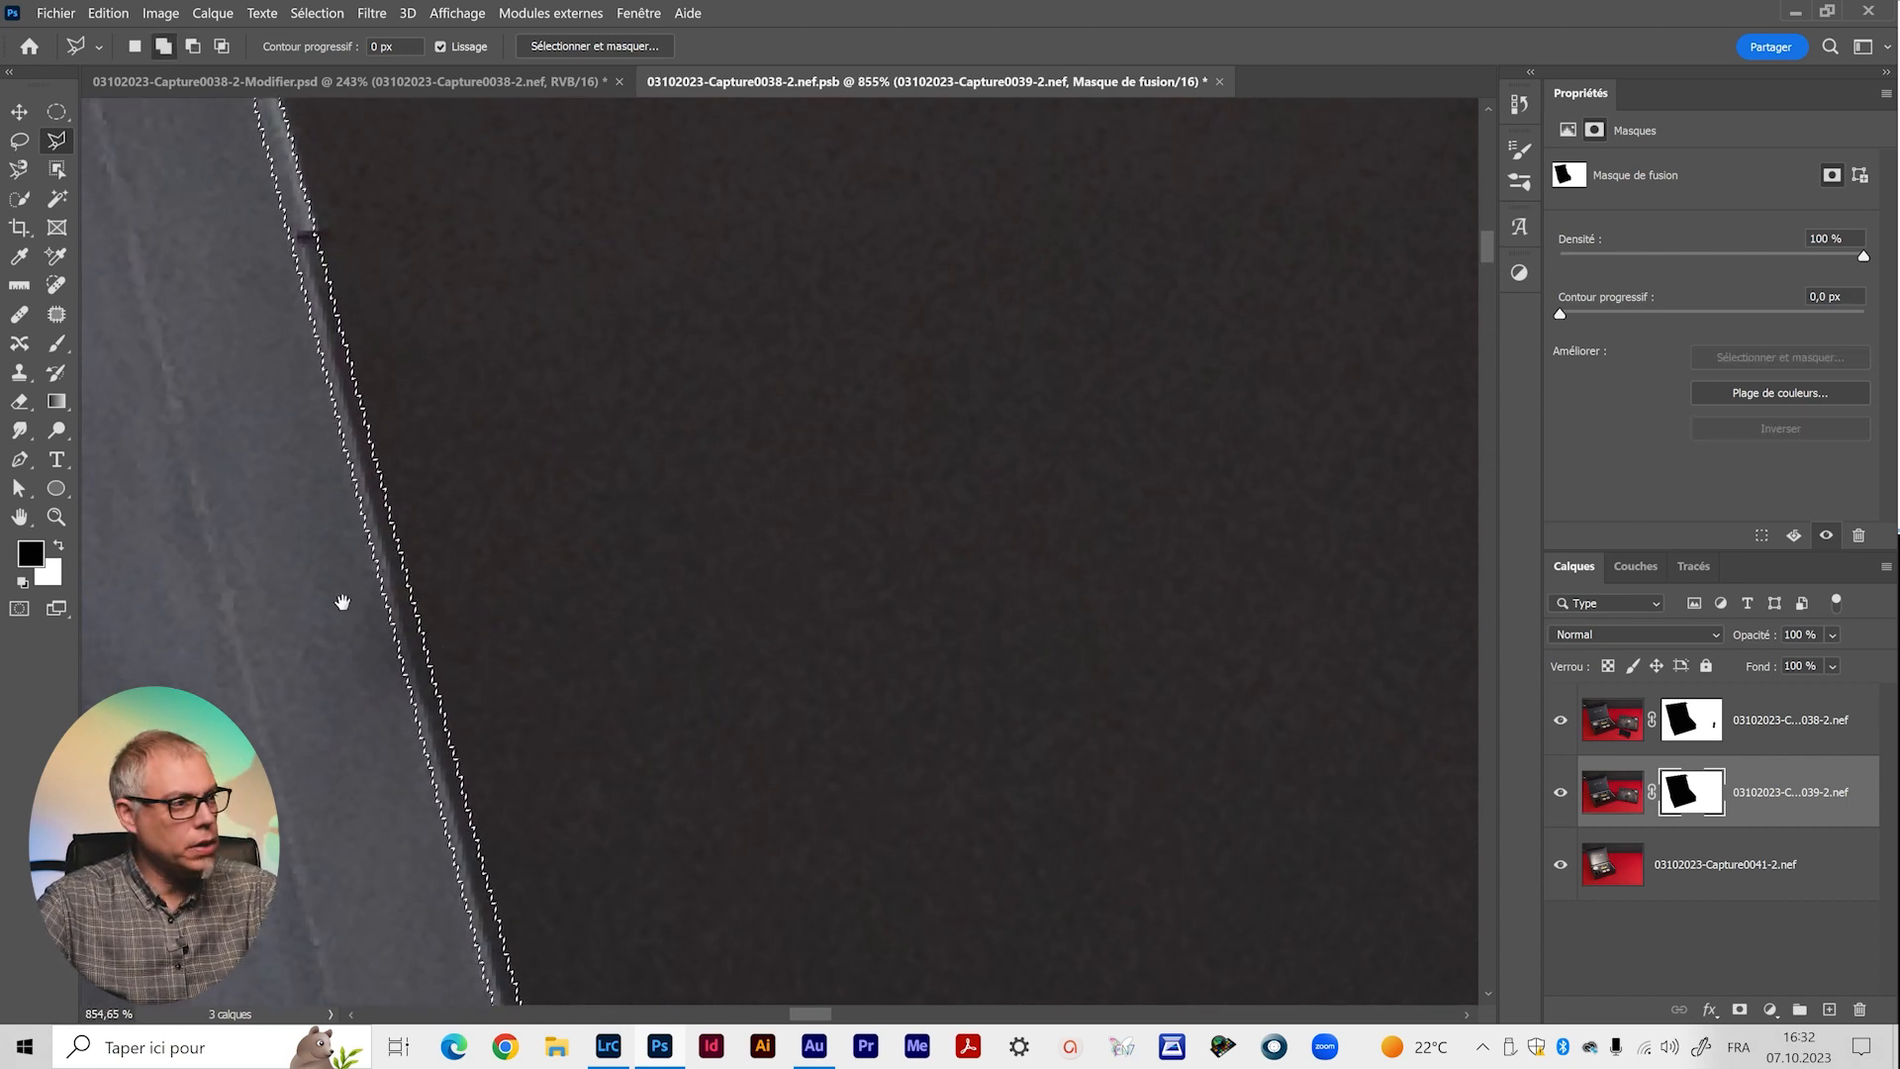
pyautogui.moveTo(343, 602); pyautogui.dragTo(269, 797)
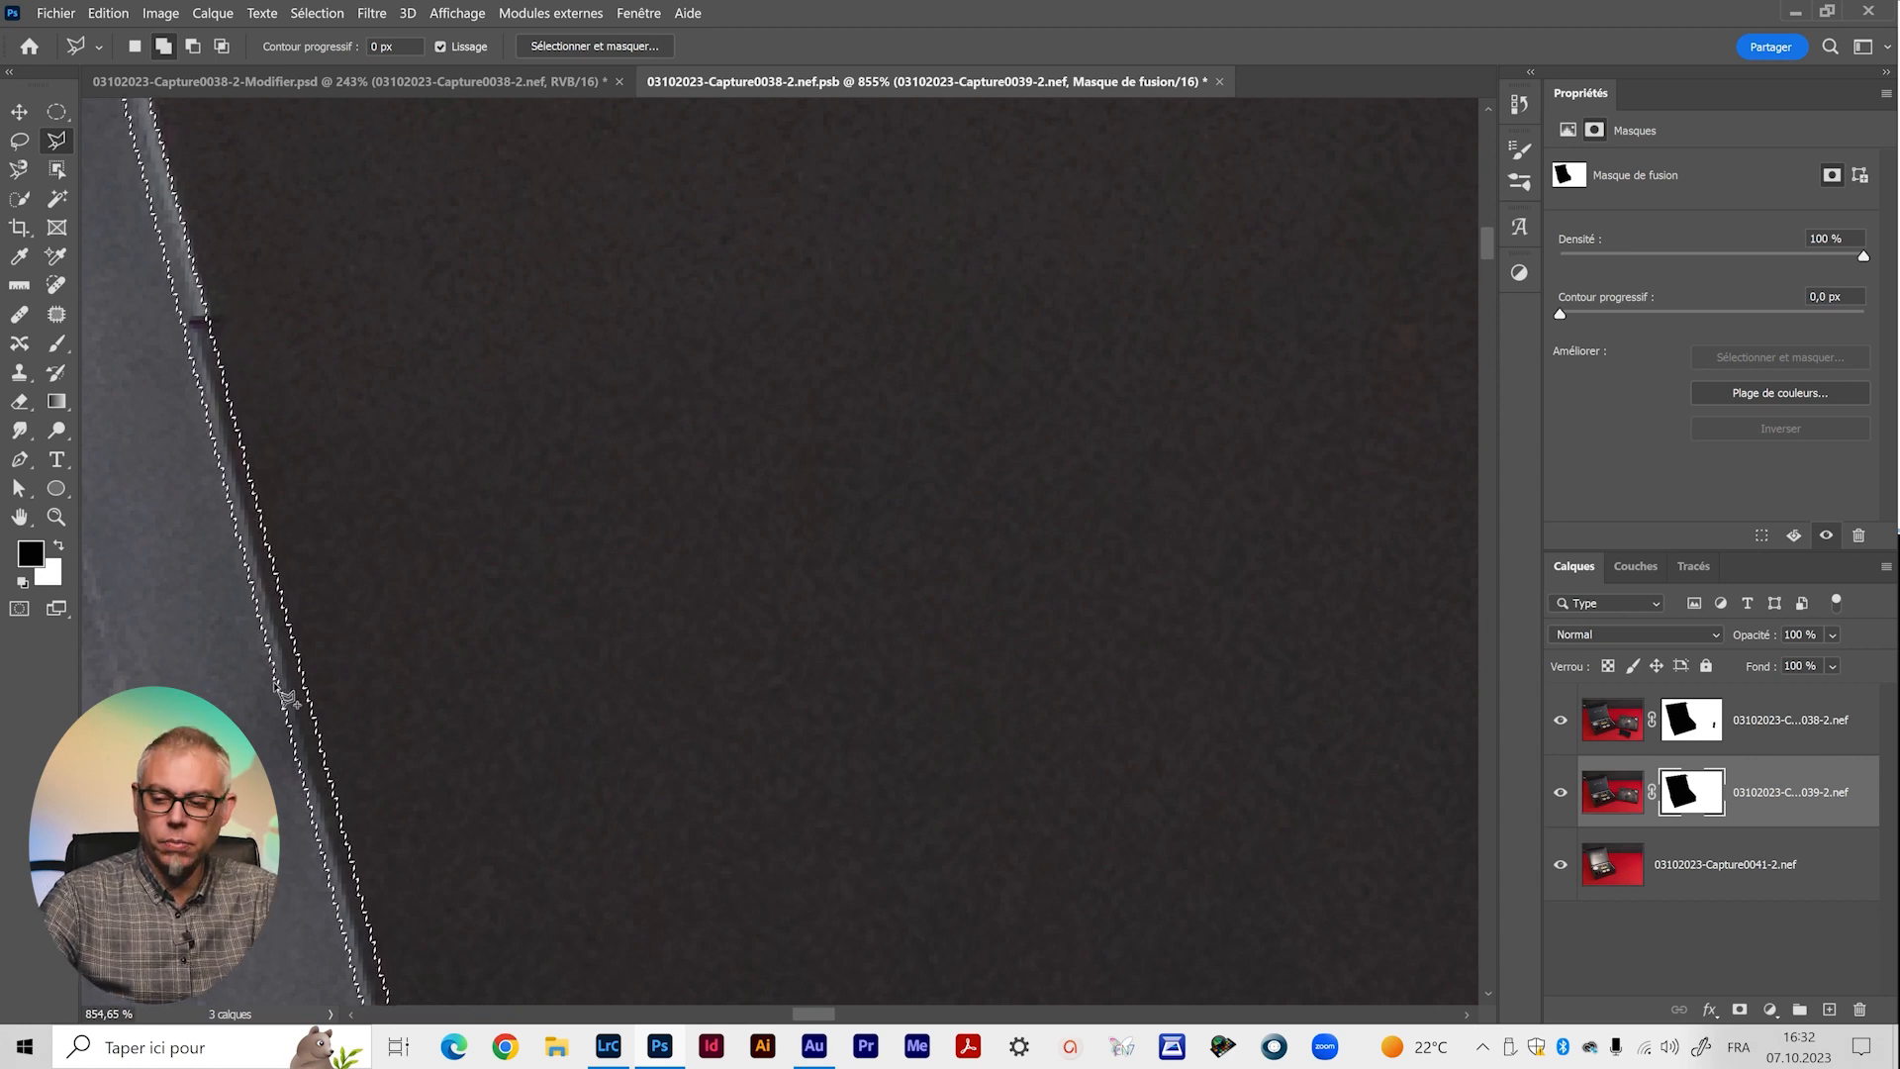
pyautogui.hotkey('ctrl', 'd')
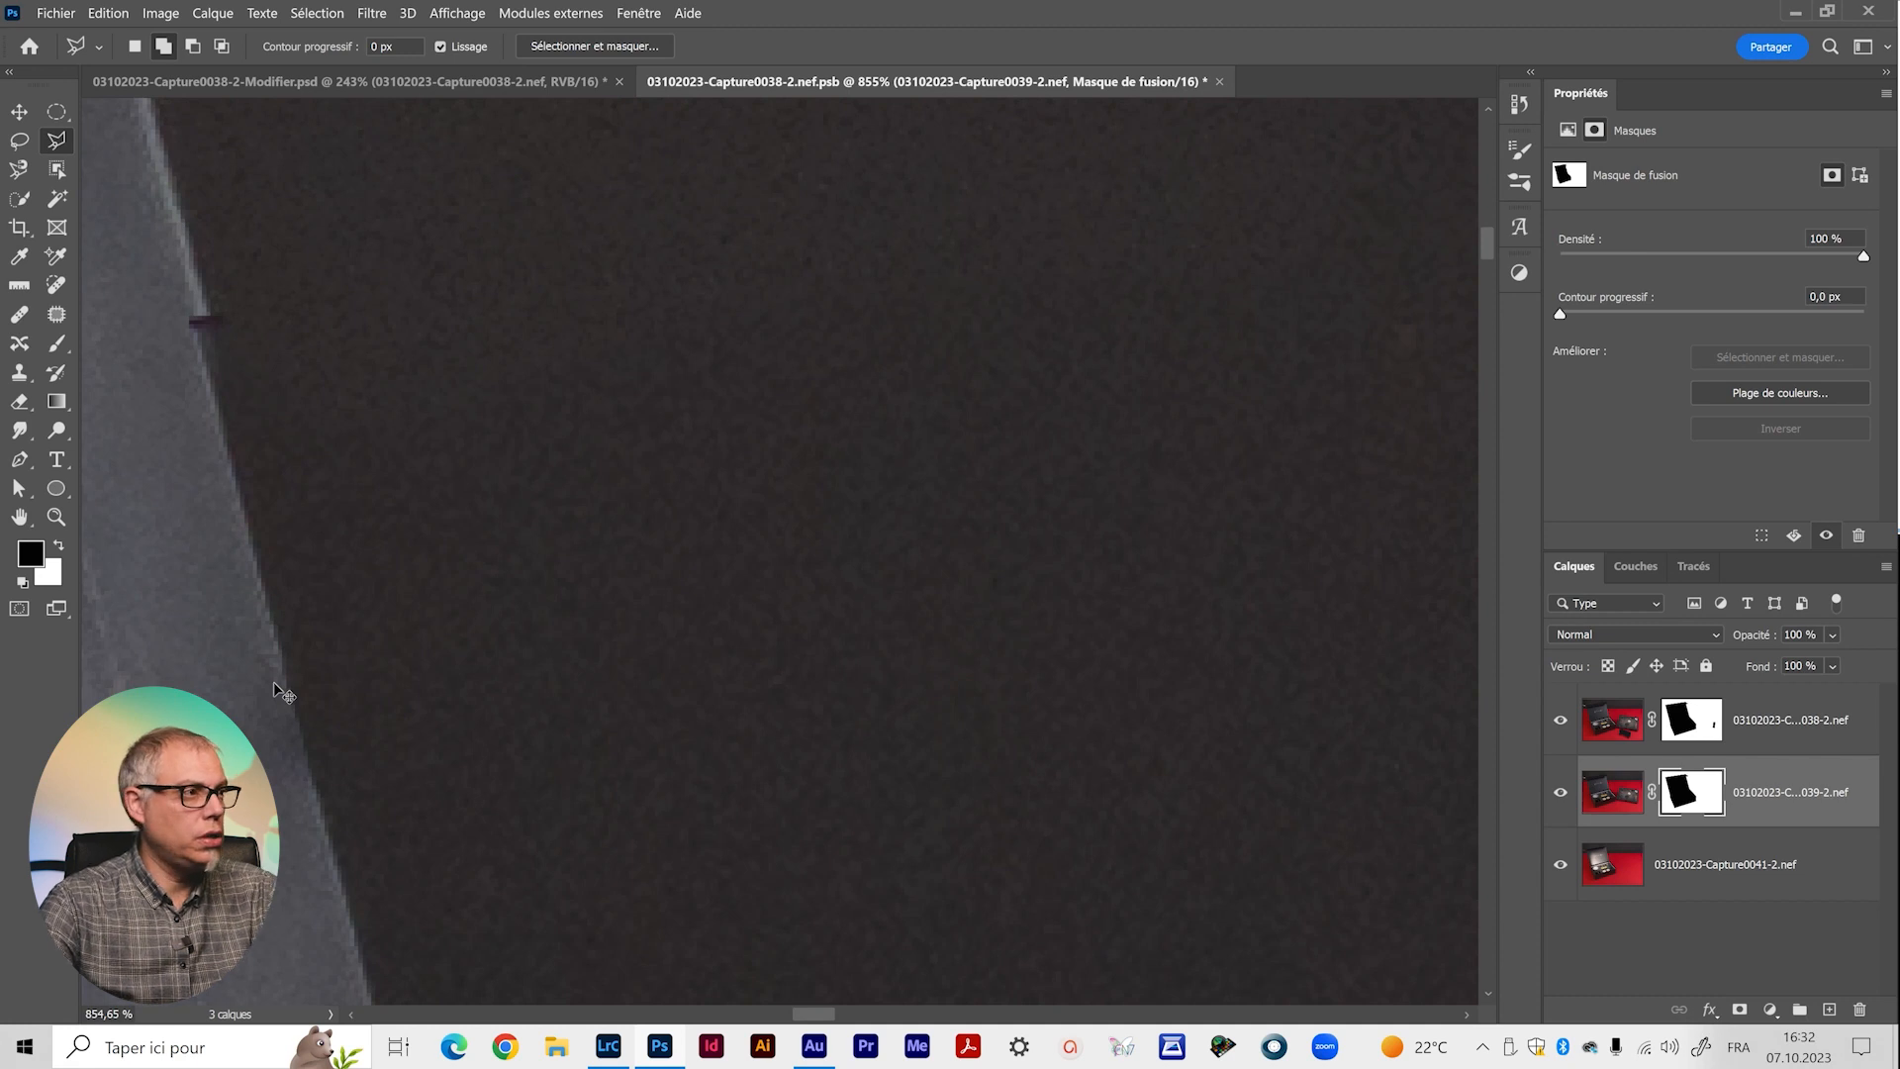
pyautogui.moveTo(812, 628); pyautogui.dragTo(884, 678)
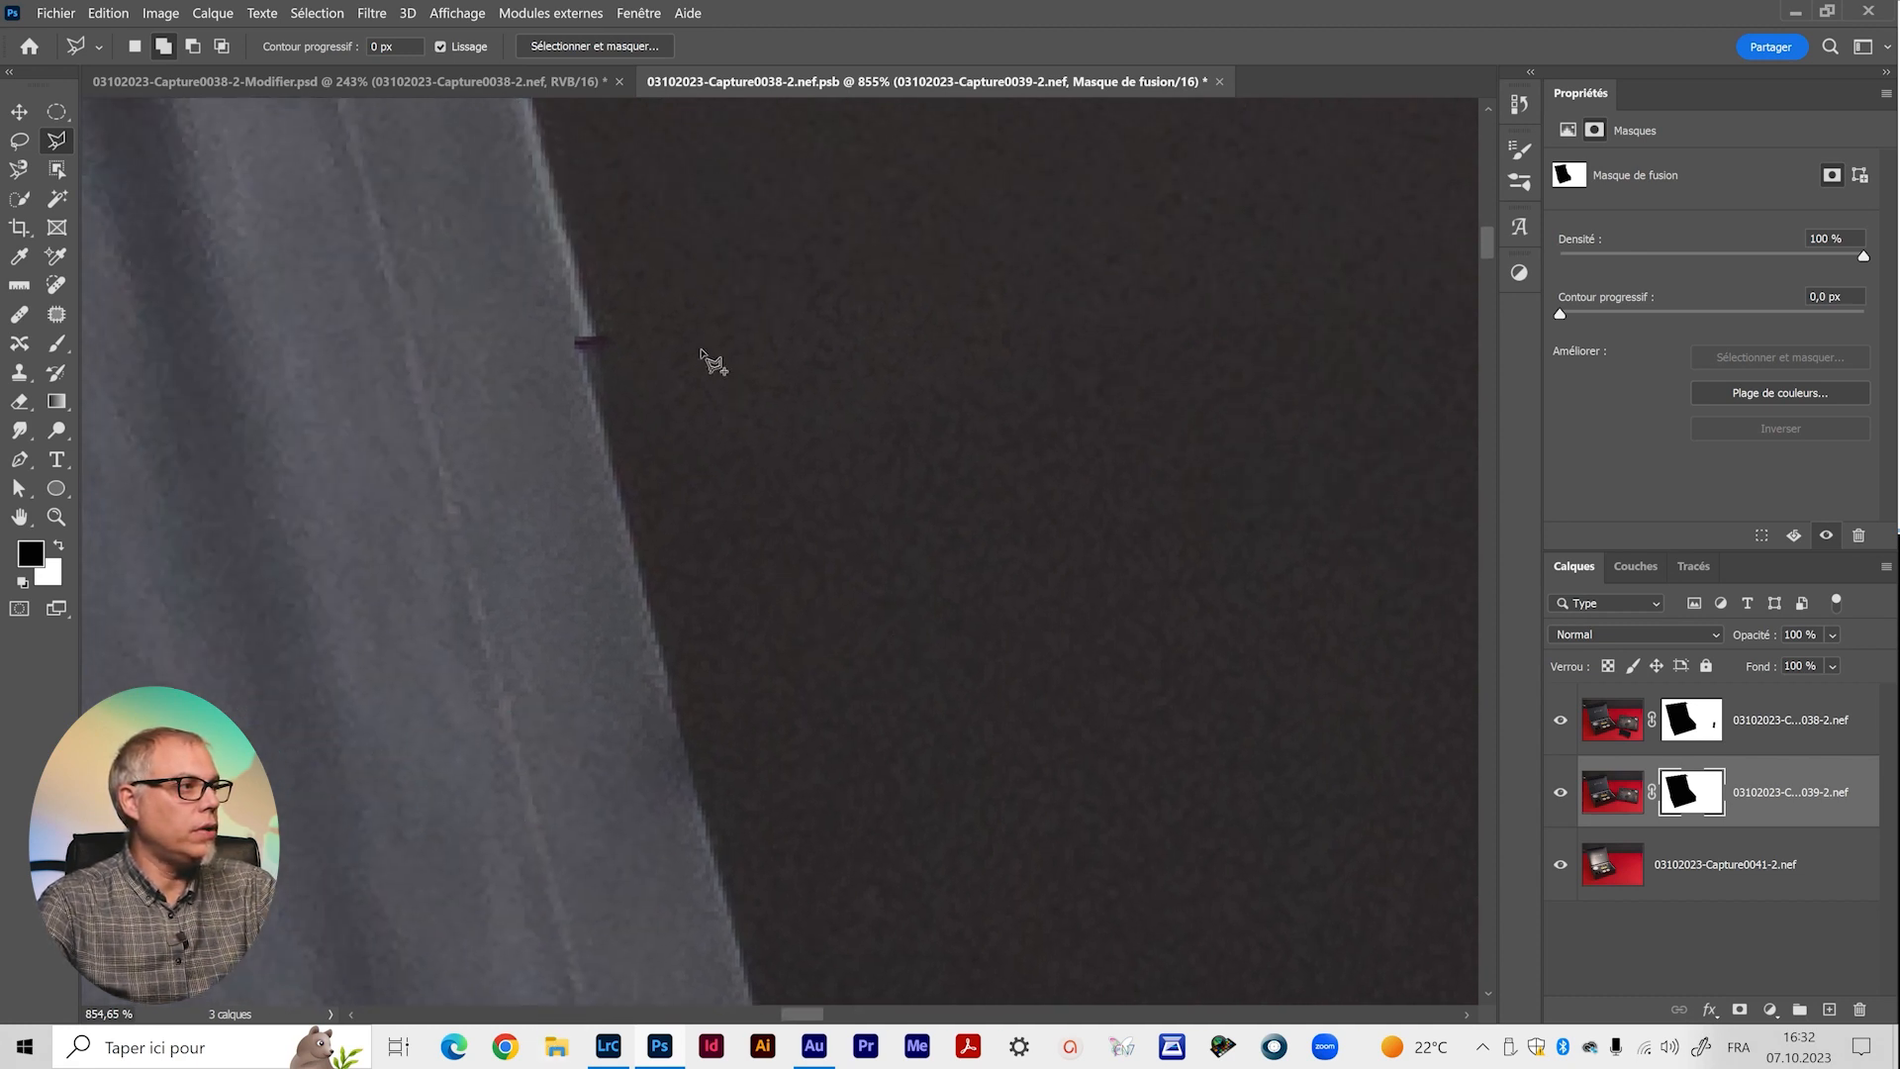
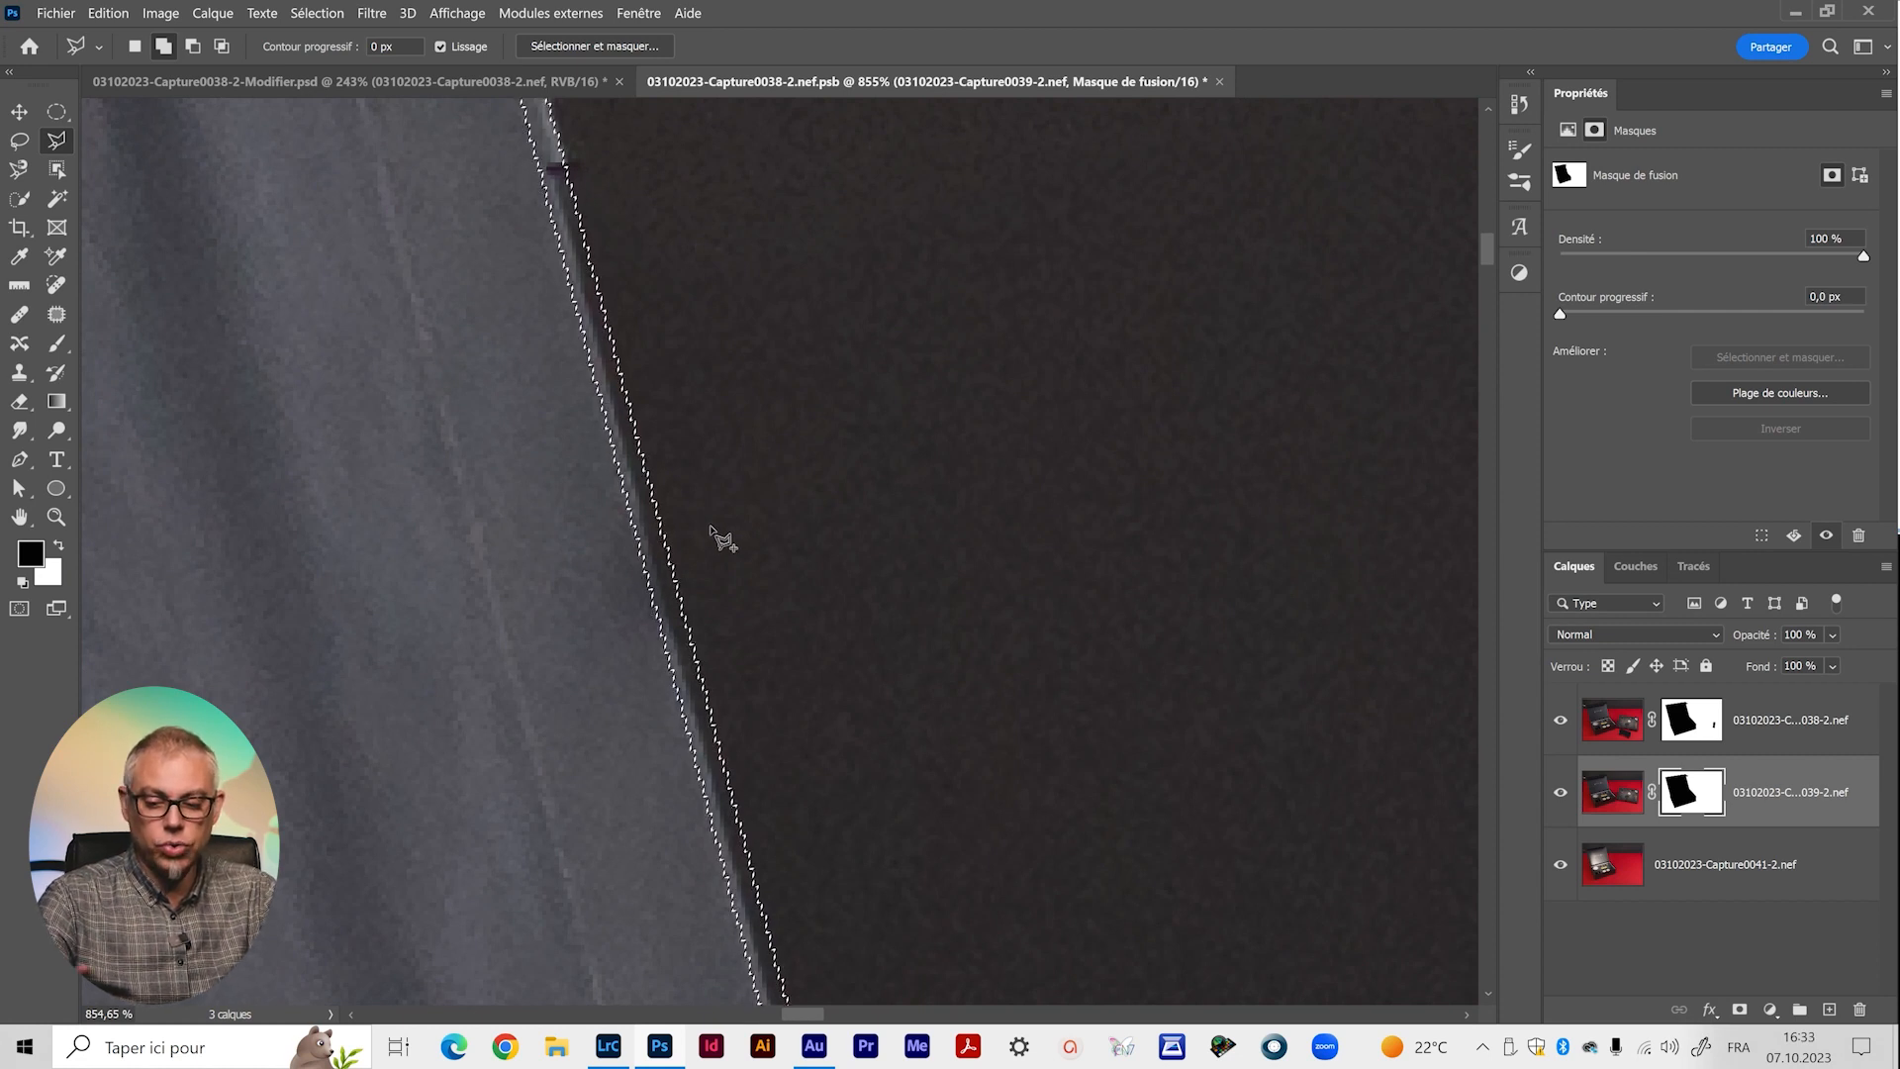
# Deselect the strip and try to paint out the dark dash on the lid's edge on the 0039-2 layer's mask with a 30 px brush.
pyautogui.hotkey('ctrl', 'd')
pyautogui.scroll(2, 731, 542)
pyautogui.press('b')
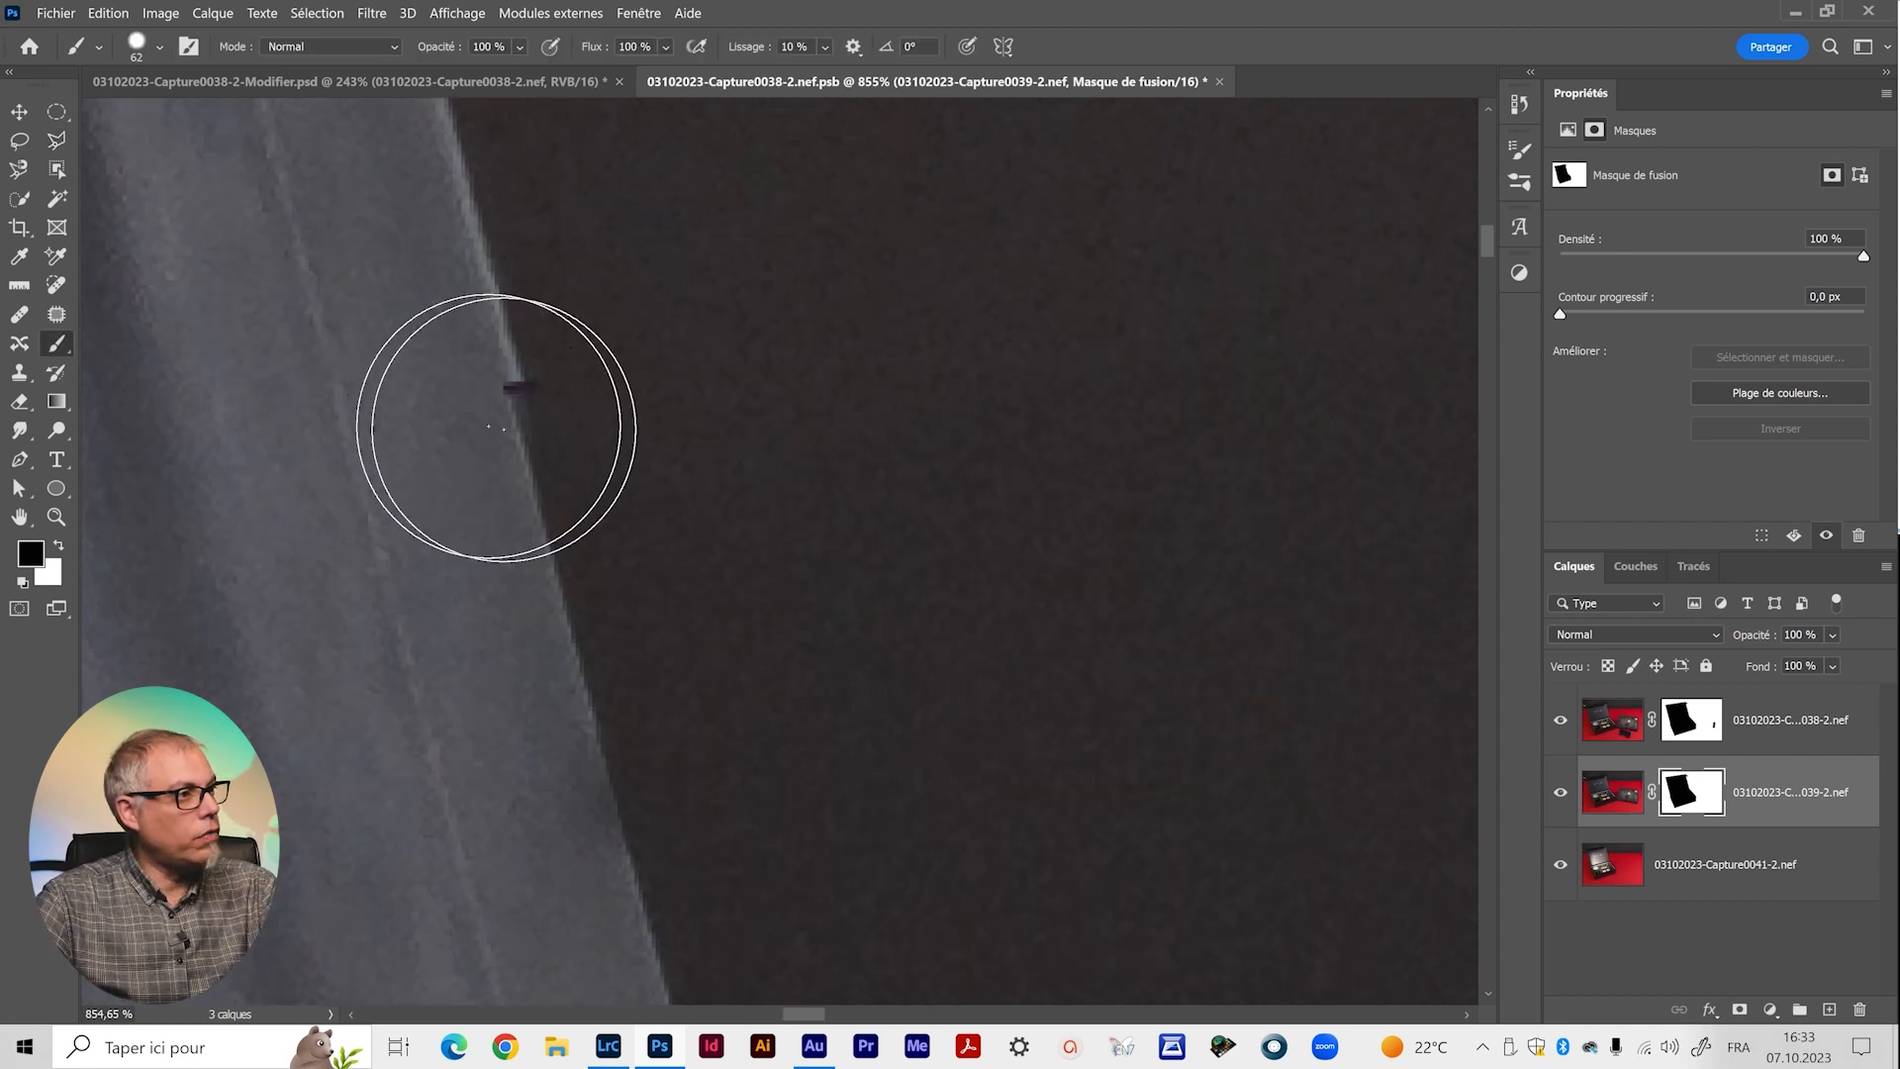
pyautogui.moveTo(378, 430); pyautogui.dragTo(221, 426)
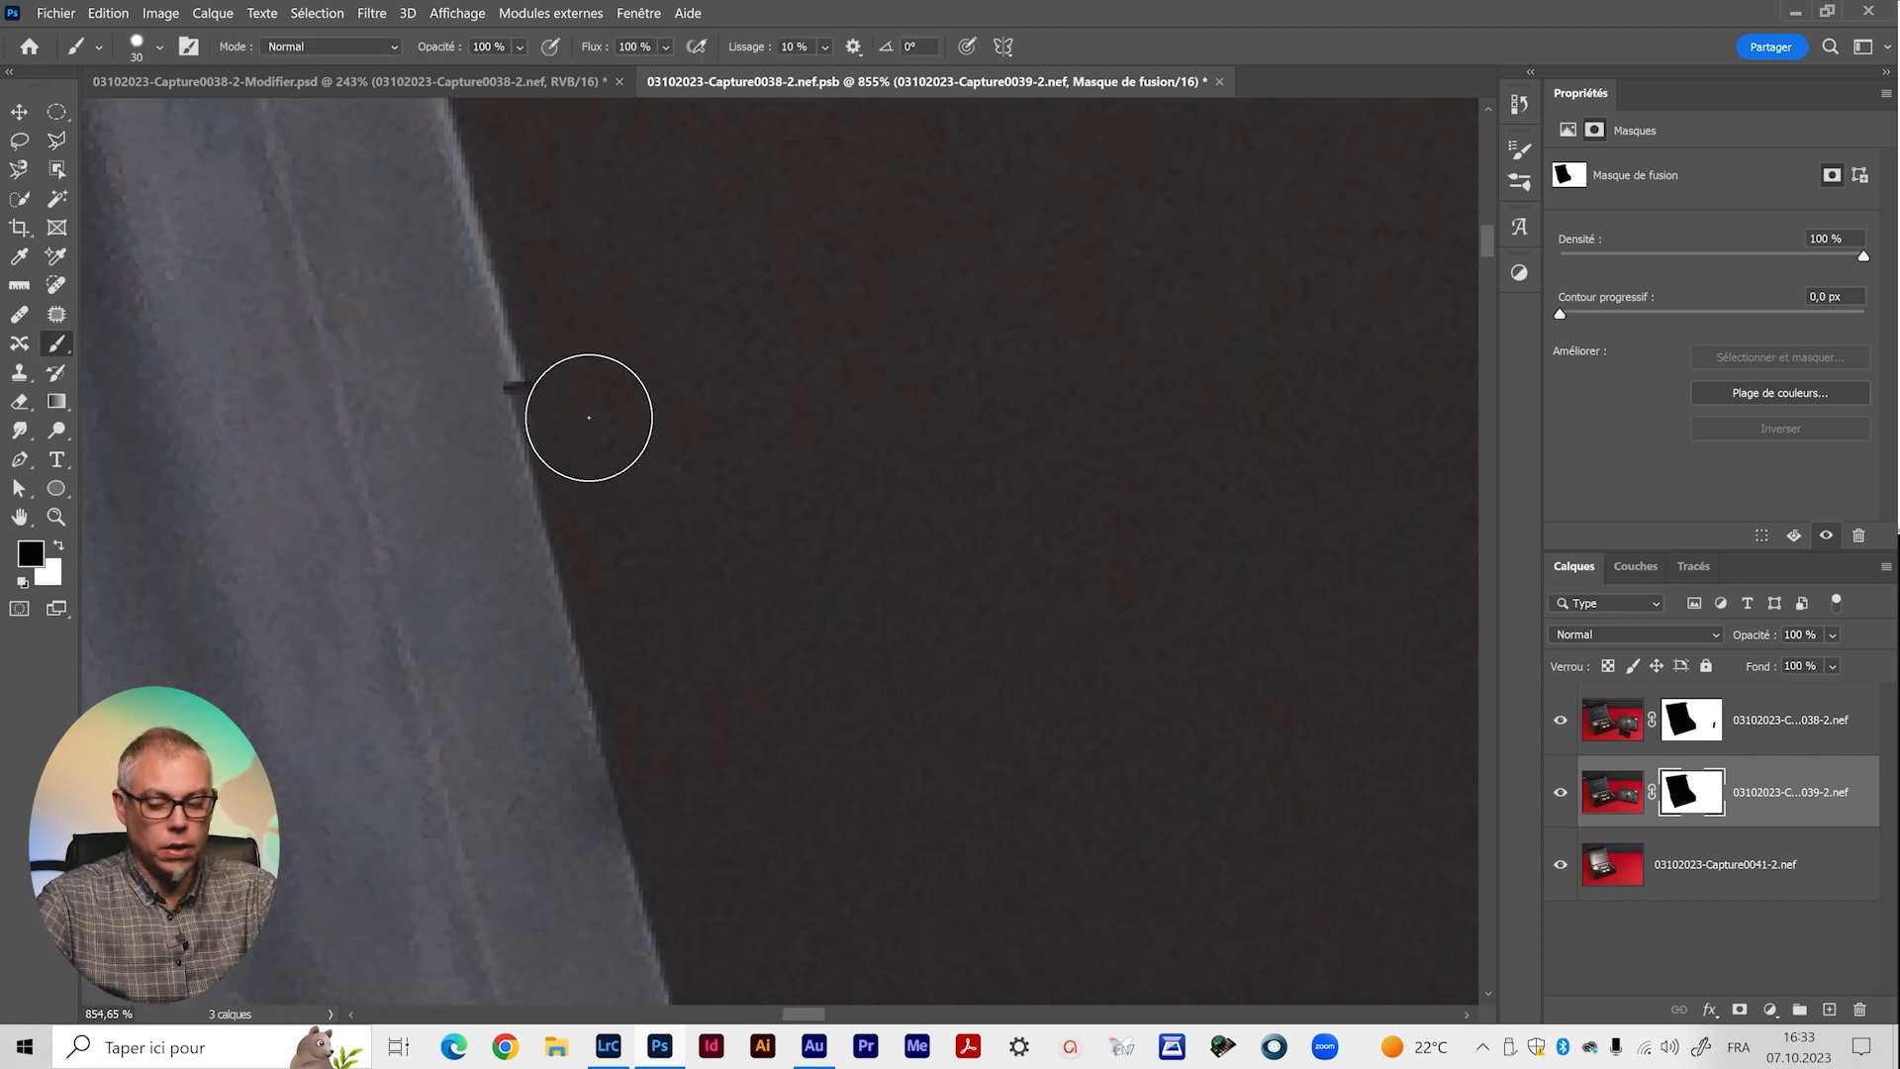
pyautogui.press('x')
pyautogui.click(574, 417)
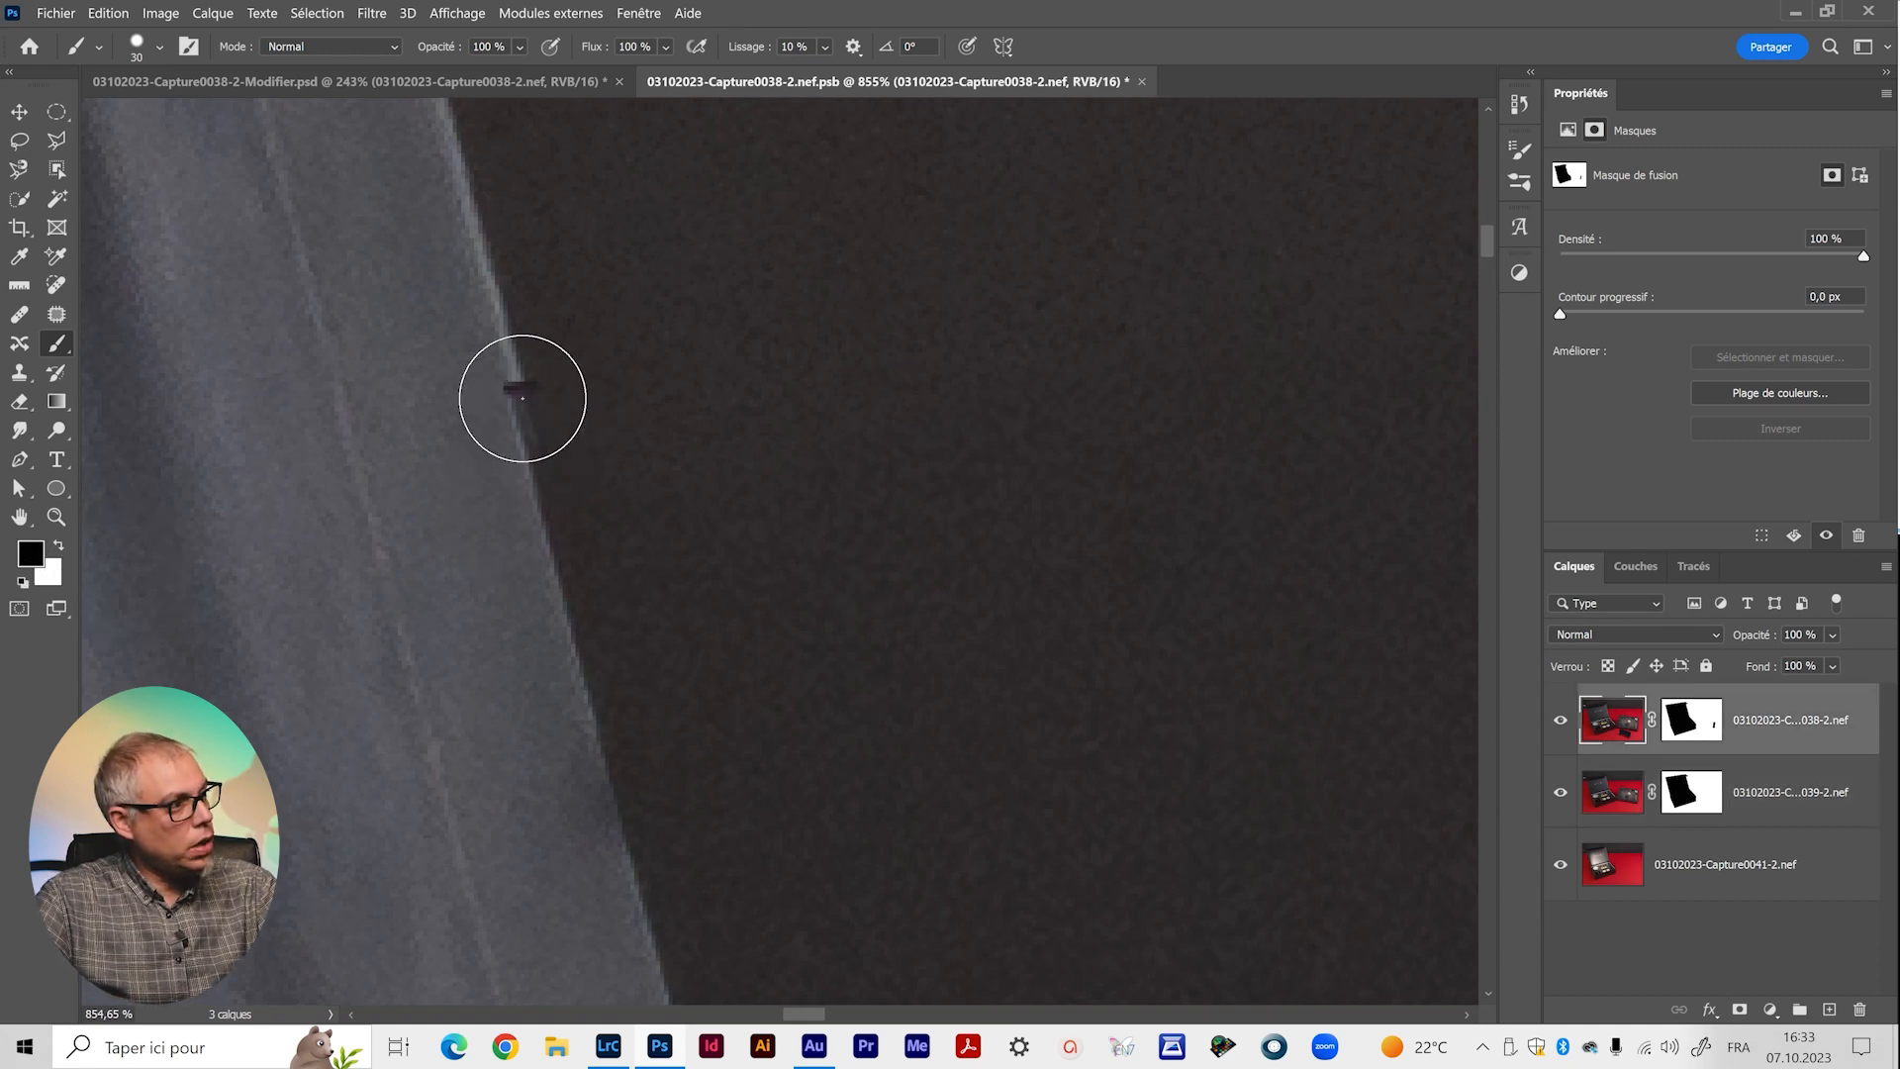
# Undo the black stroke painted on the 0038-2 layer's image and paint along the lid's outer edge on that layer's mask instead.
pyautogui.moveTo(534, 429)
pyautogui.mouseDown()
pyautogui.moveTo(568, 687)
pyautogui.moveTo(609, 737)
pyautogui.mouseUp()
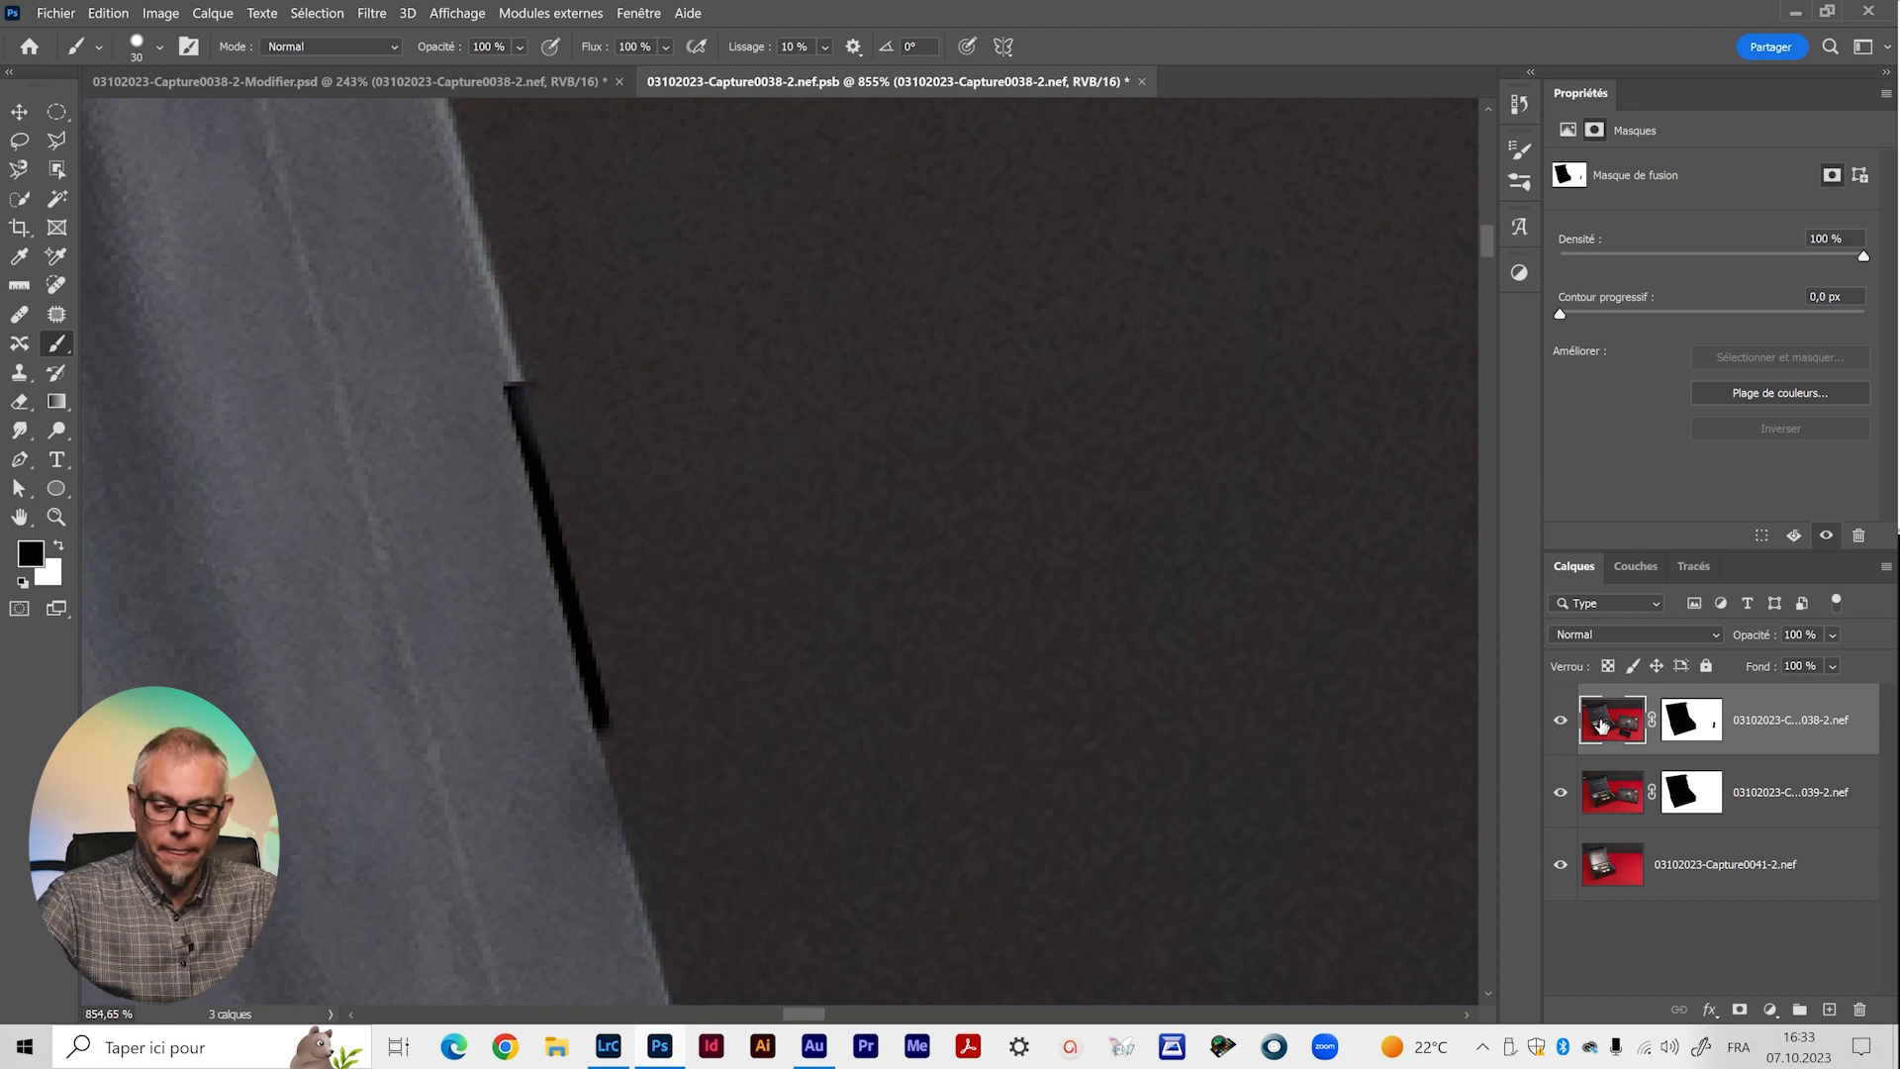
pyautogui.hotkey('ctrl', 'z')
pyautogui.click(1672, 729)
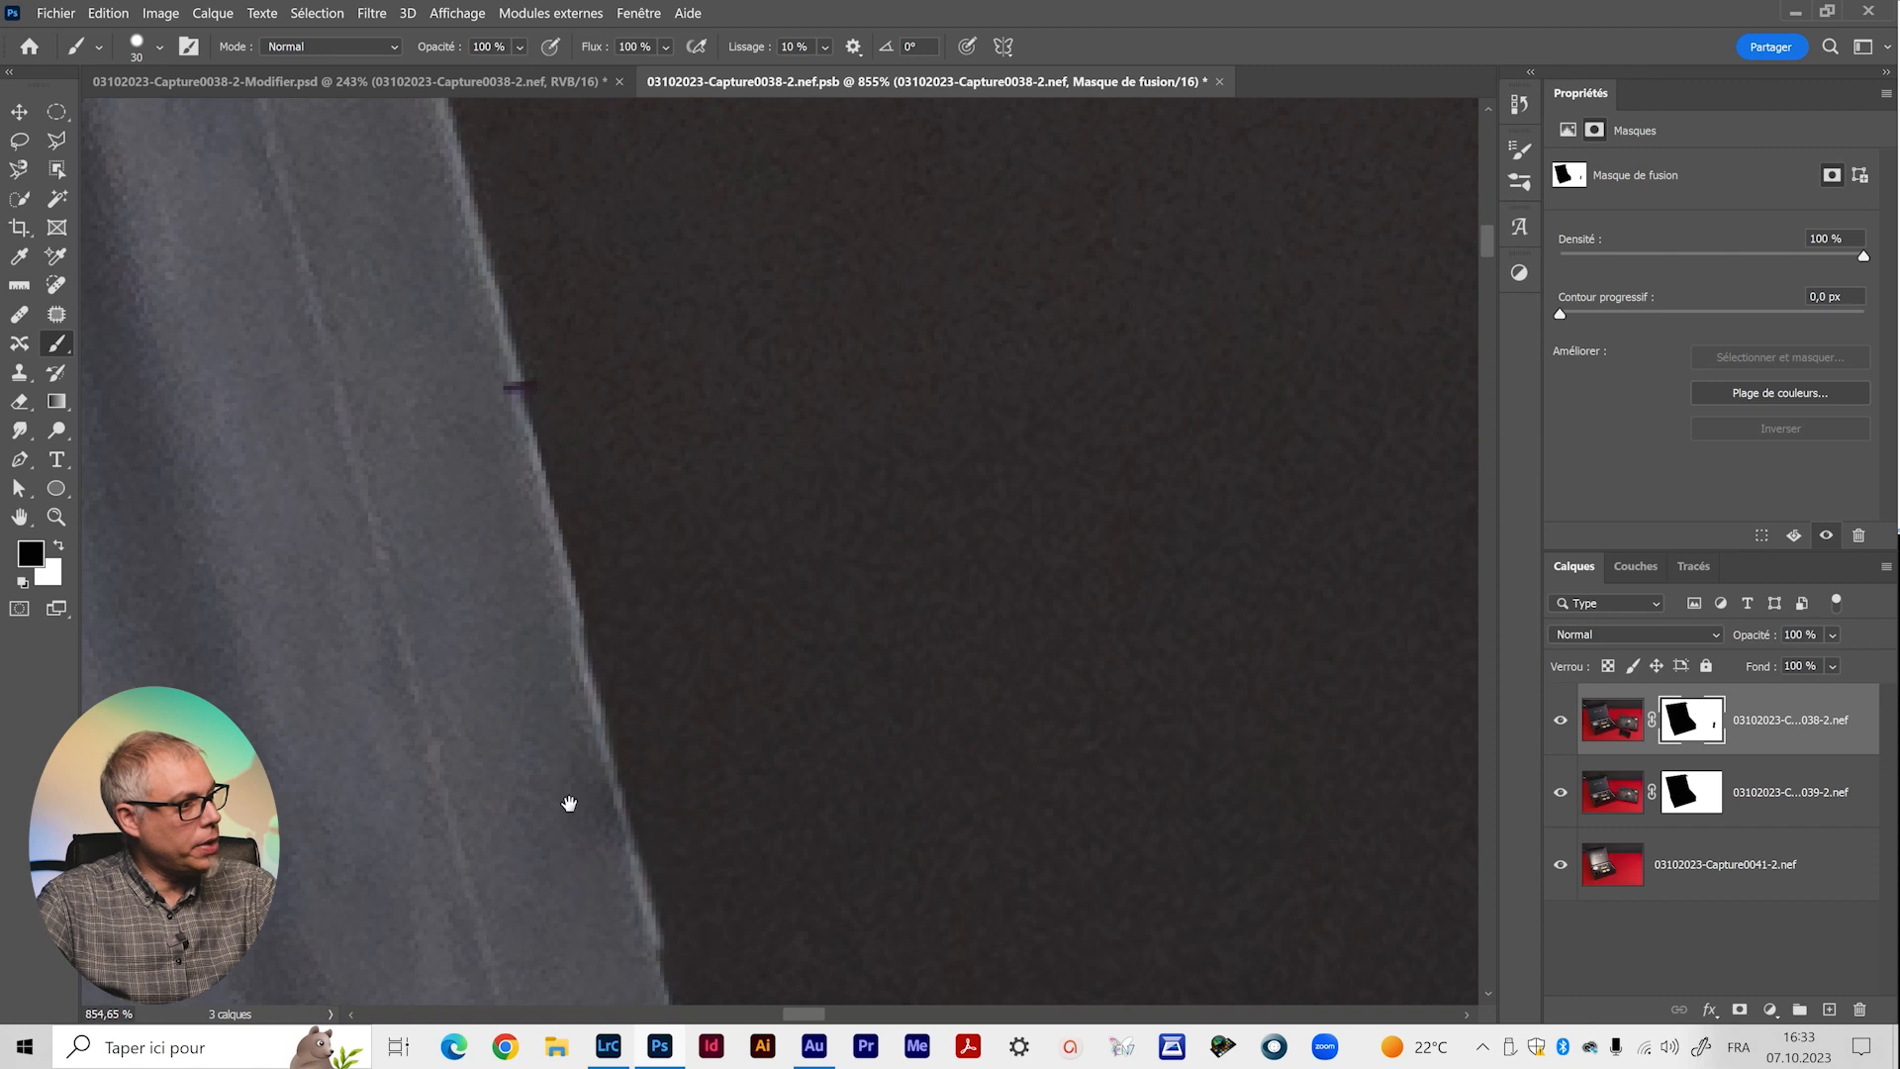
pyautogui.moveTo(569, 803); pyautogui.dragTo(454, 153)
pyautogui.moveTo(551, 297)
pyautogui.mouseDown()
pyautogui.moveTo(642, 823)
pyautogui.moveTo(477, 318)
pyautogui.moveTo(611, 816)
pyautogui.moveTo(511, 391)
pyautogui.moveTo(539, 564)
pyautogui.mouseUp()
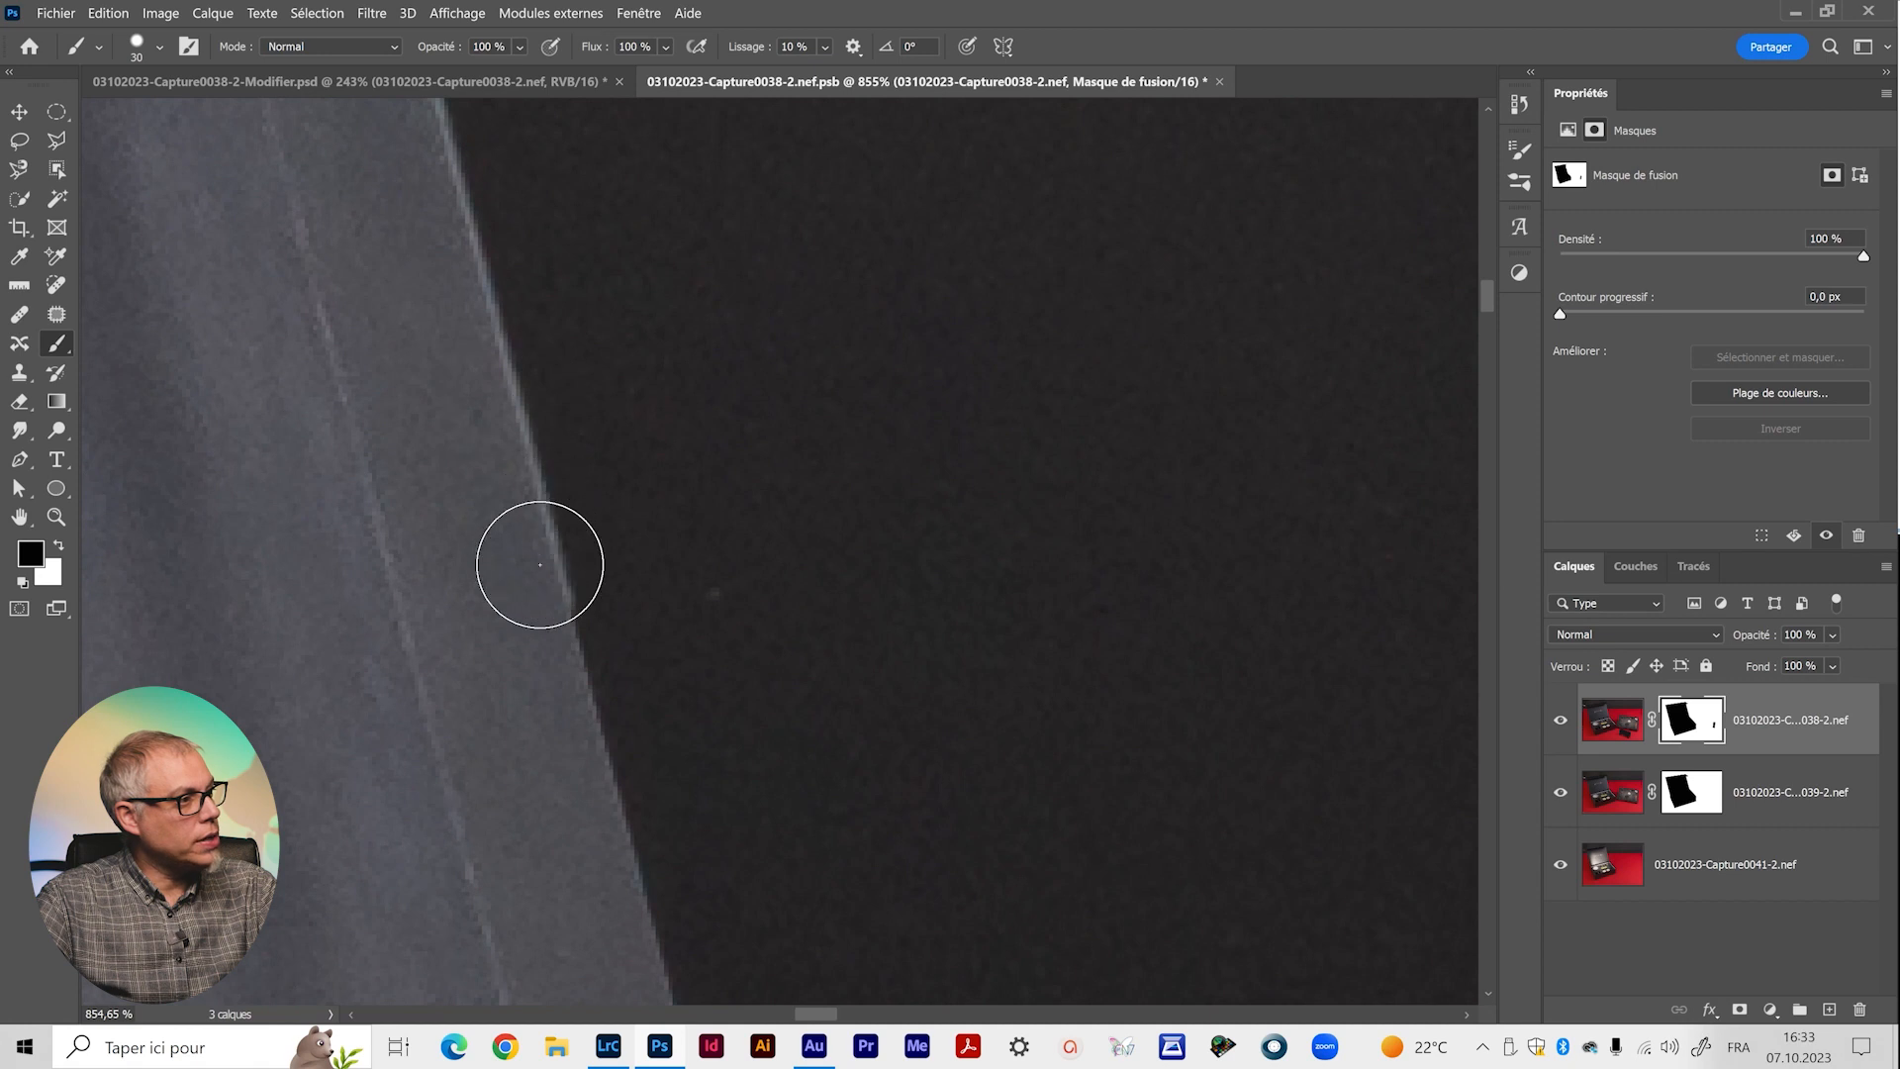
pyautogui.keyDown('ctrl'); pyautogui.click(1683, 744); pyautogui.keyUp('ctrl')
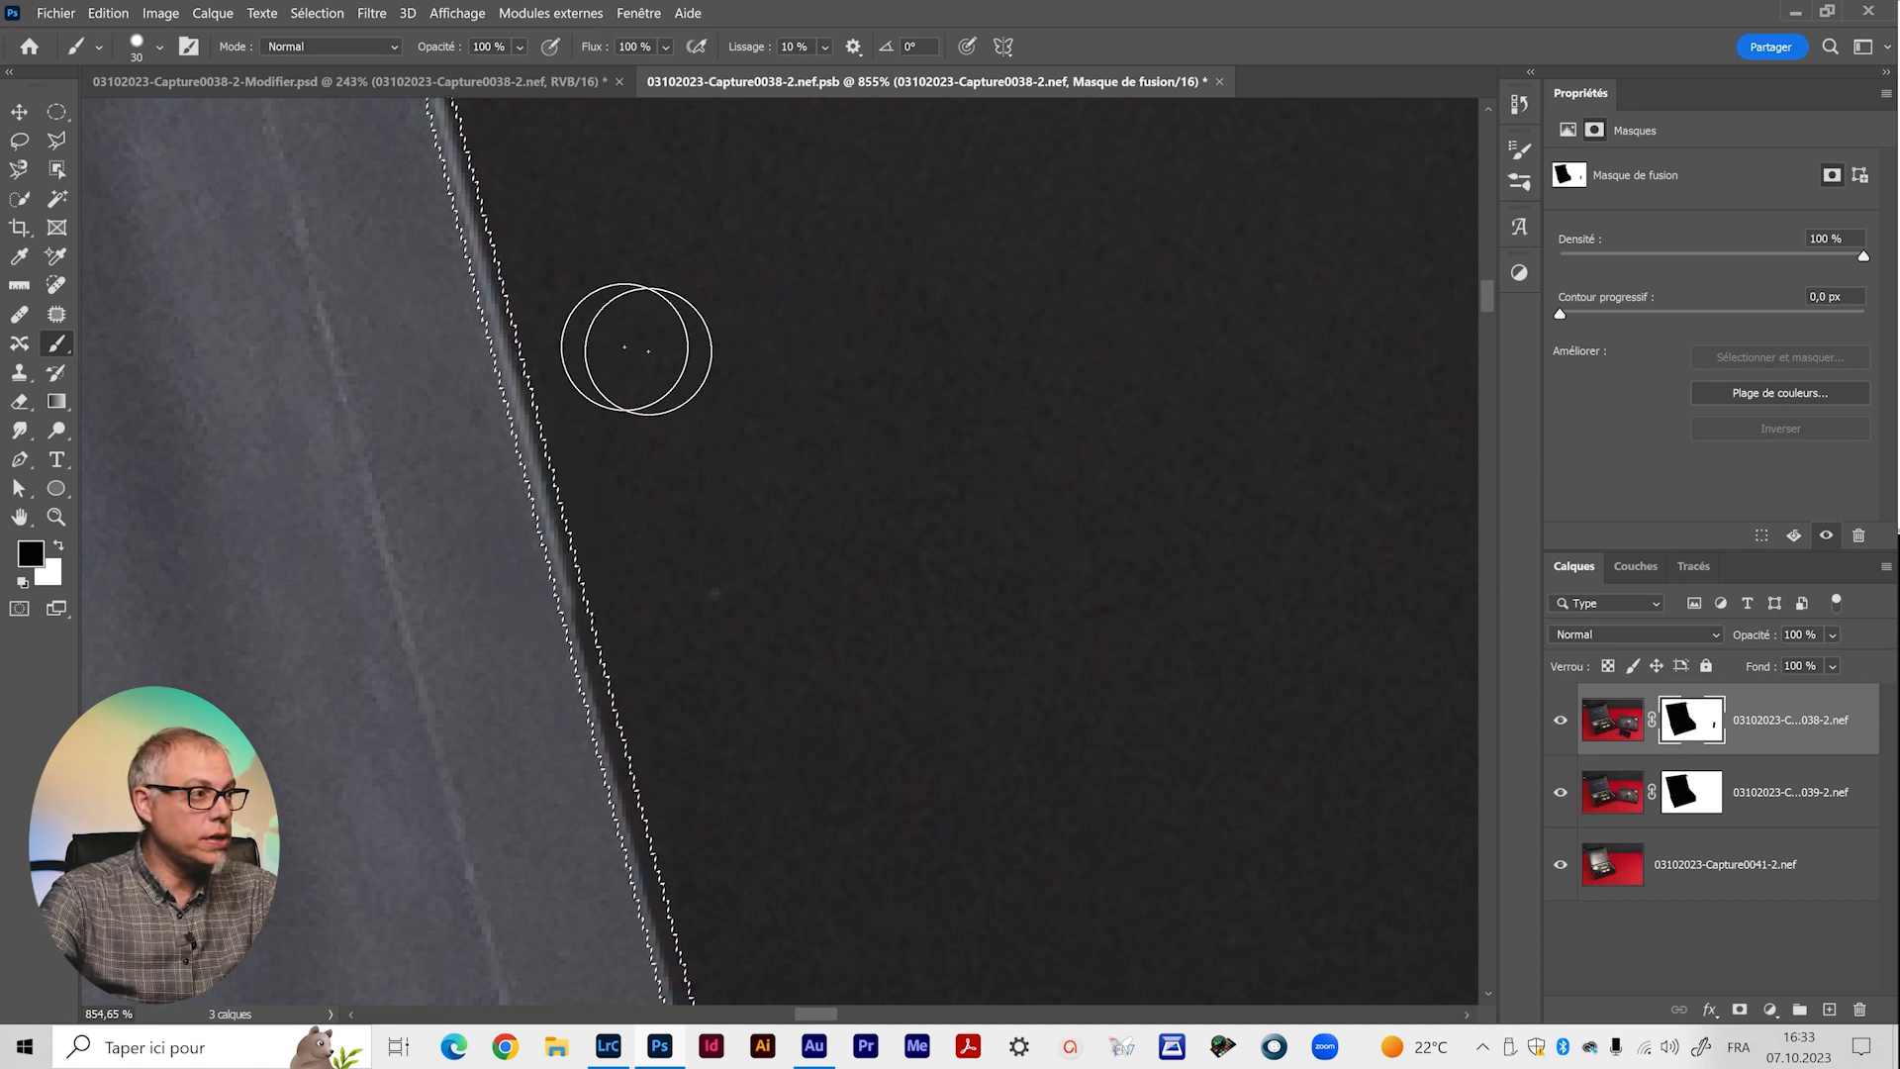
pyautogui.hotkey('ctrl', 'd')
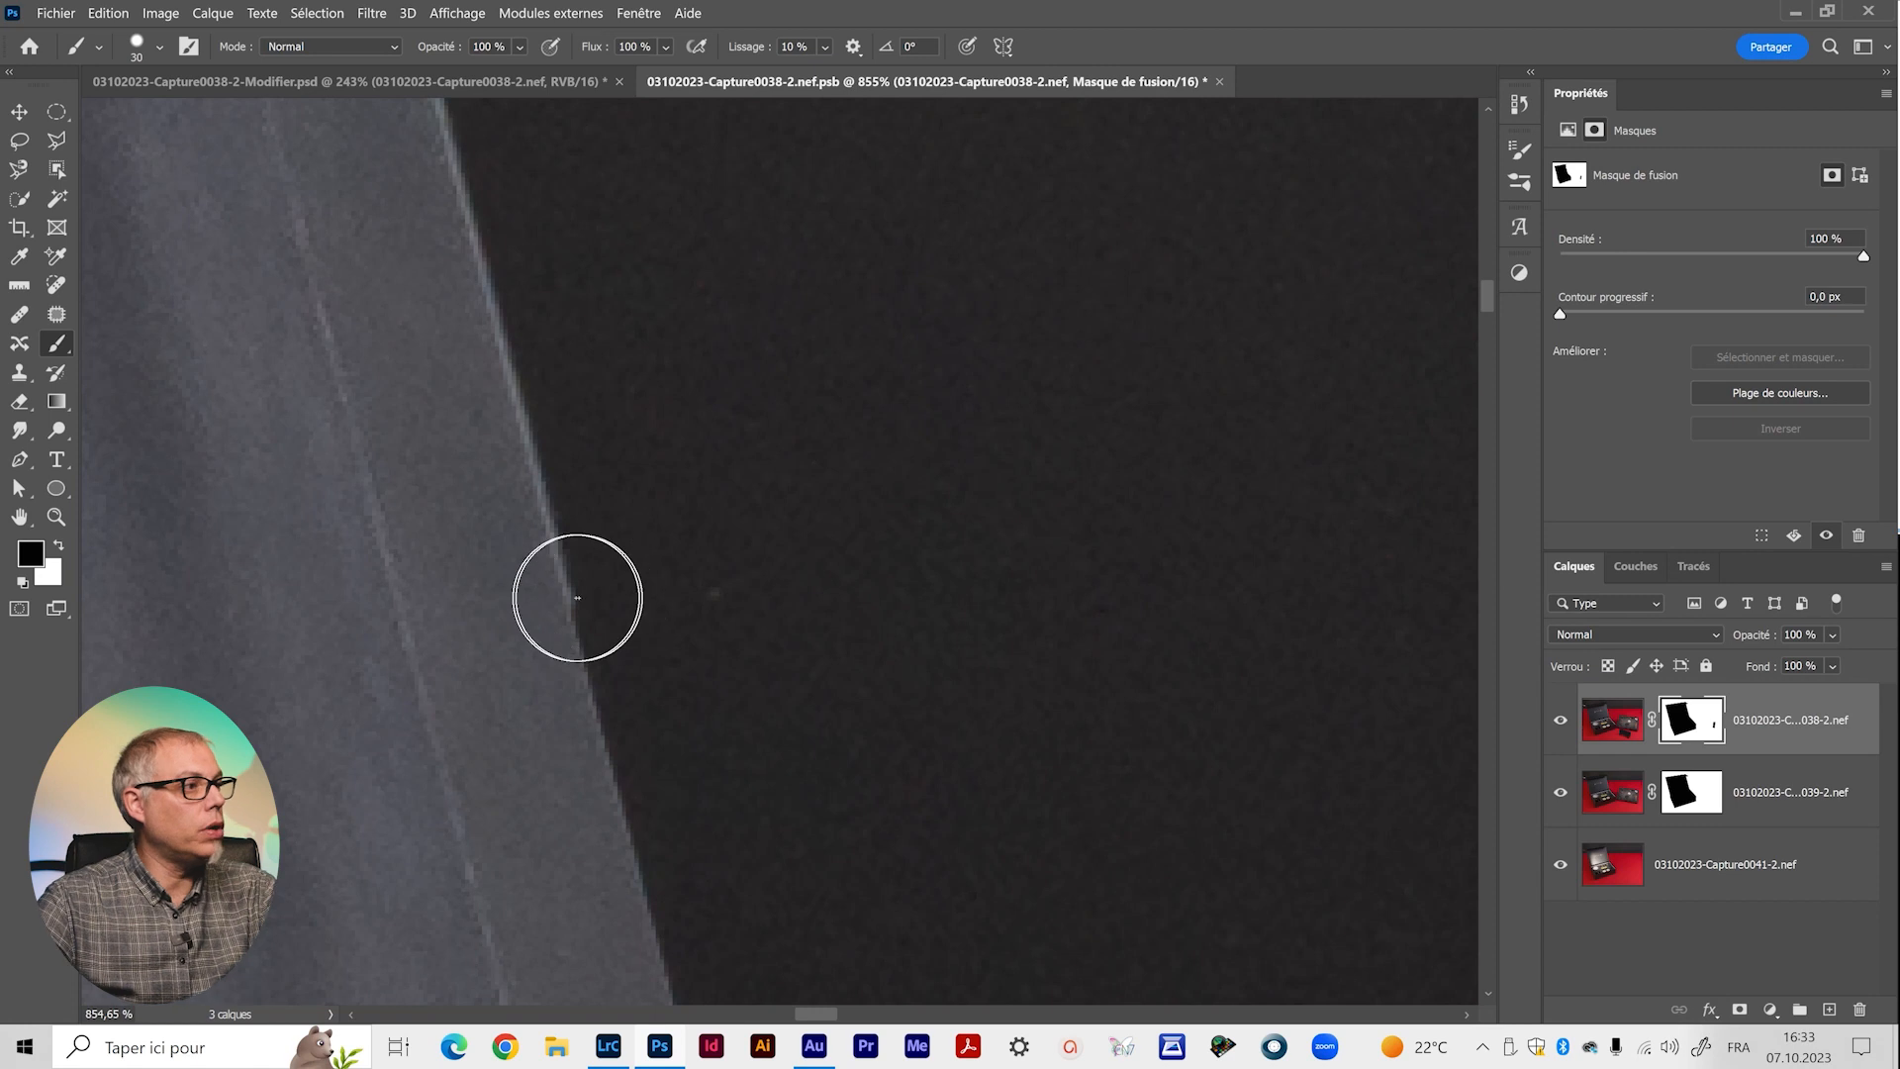
# Extend the 0038-2 layer's mask painting down the lid's edge where it borders the red background.
pyautogui.moveTo(505, 692); pyautogui.dragTo(501, 591)
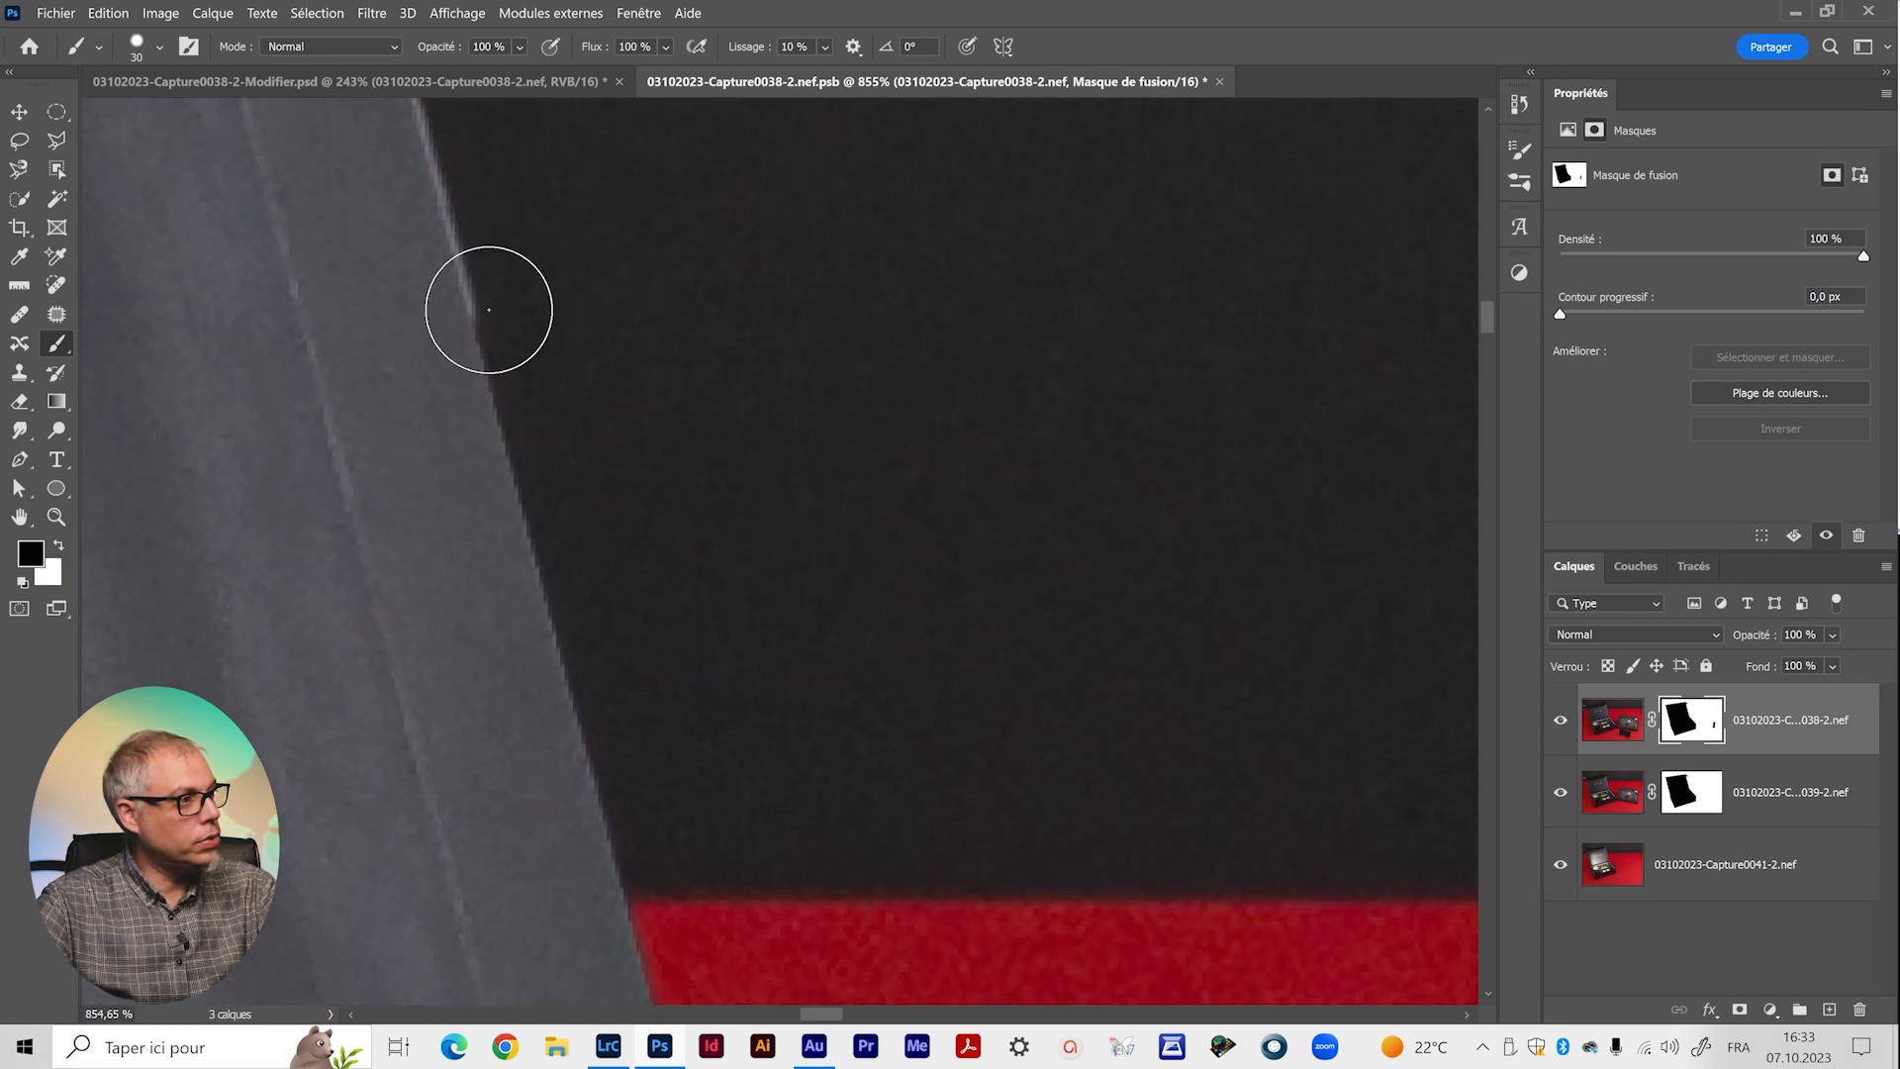
pyautogui.moveTo(556, 813); pyautogui.dragTo(352, 233)
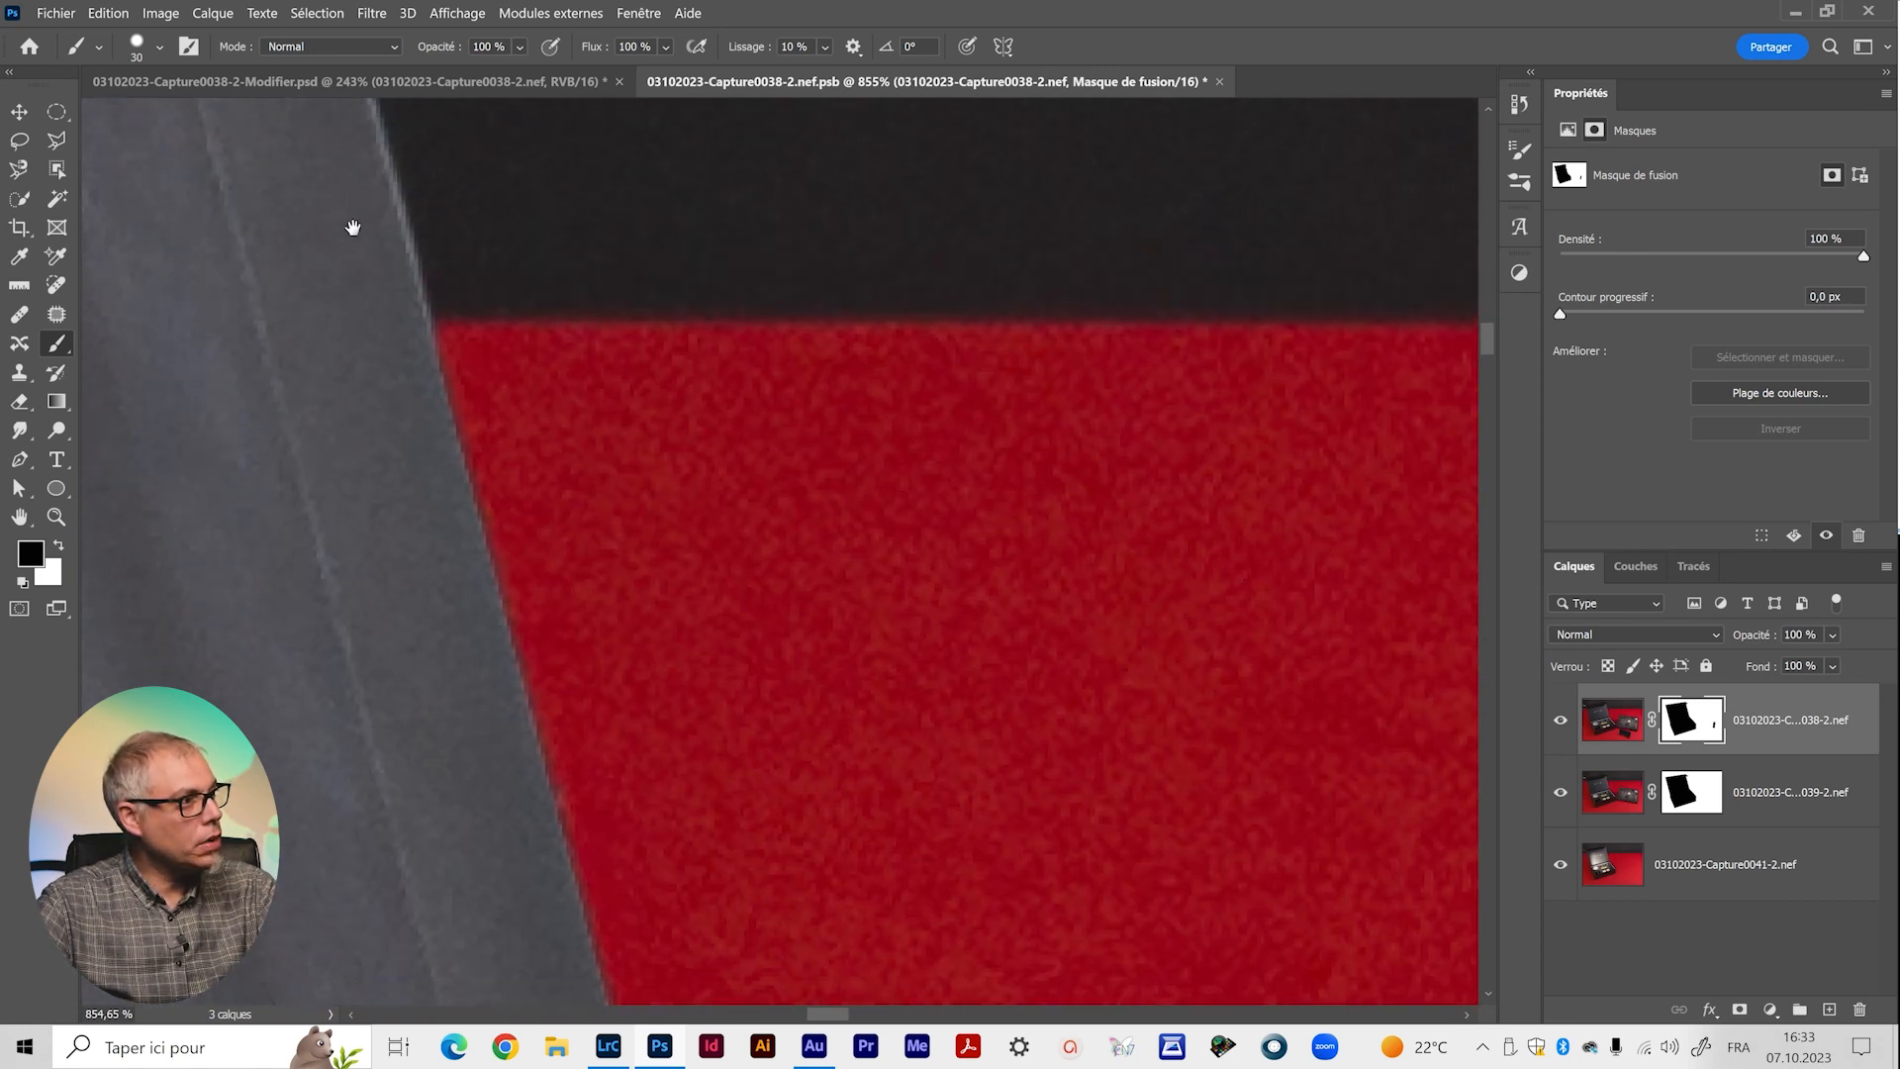
pyautogui.moveTo(522, 870); pyautogui.dragTo(442, 581)
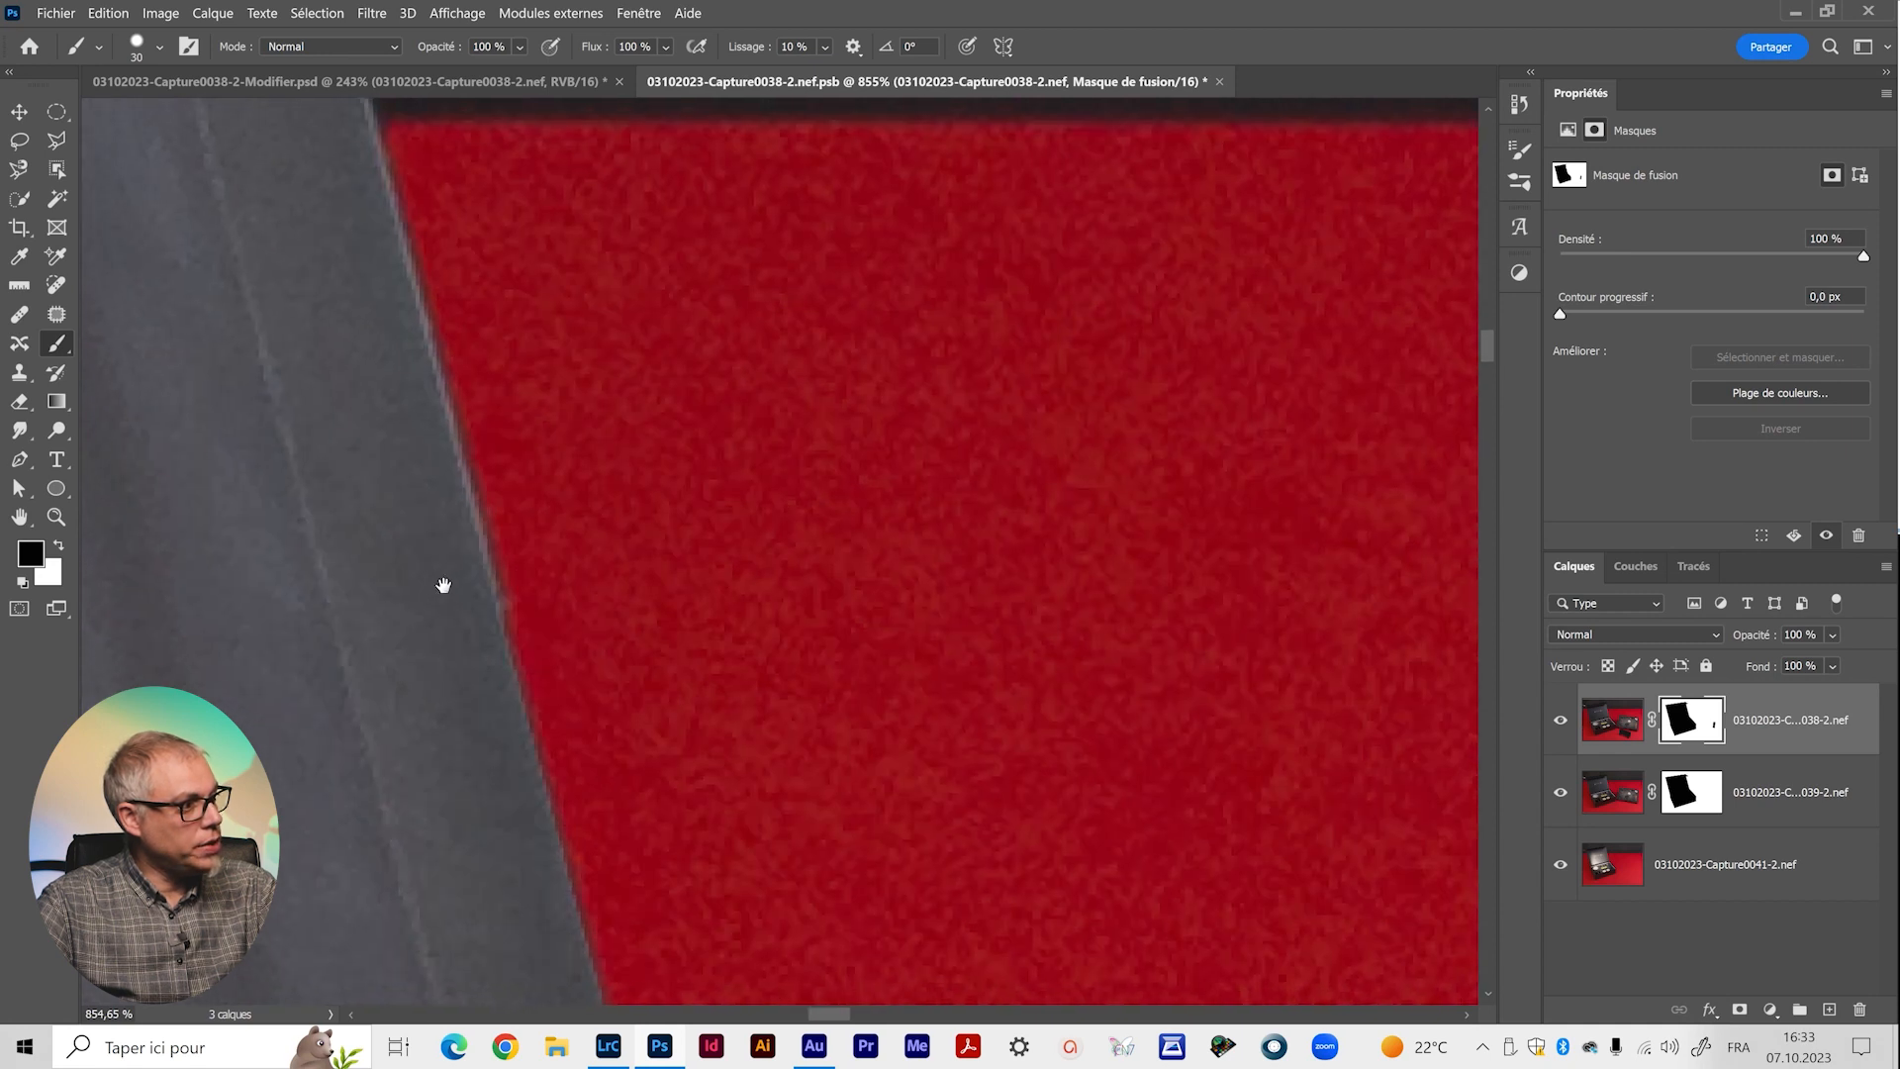
pyautogui.moveTo(479, 781); pyautogui.dragTo(327, 782)
# Examine the tool tray, the lid's edge against the red background and the overall box for remaining mask errors.
pyautogui.moveTo(633, 890); pyautogui.dragTo(1688, 827)
pyautogui.moveTo(1254, 321); pyautogui.dragTo(255, 306)
pyautogui.moveTo(1222, 492)
pyautogui.mouseDown()
pyautogui.moveTo(425, 448)
pyautogui.moveTo(1051, 527)
pyautogui.moveTo(849, 474)
pyautogui.mouseUp()
pyautogui.scroll(-6, 882, 693)
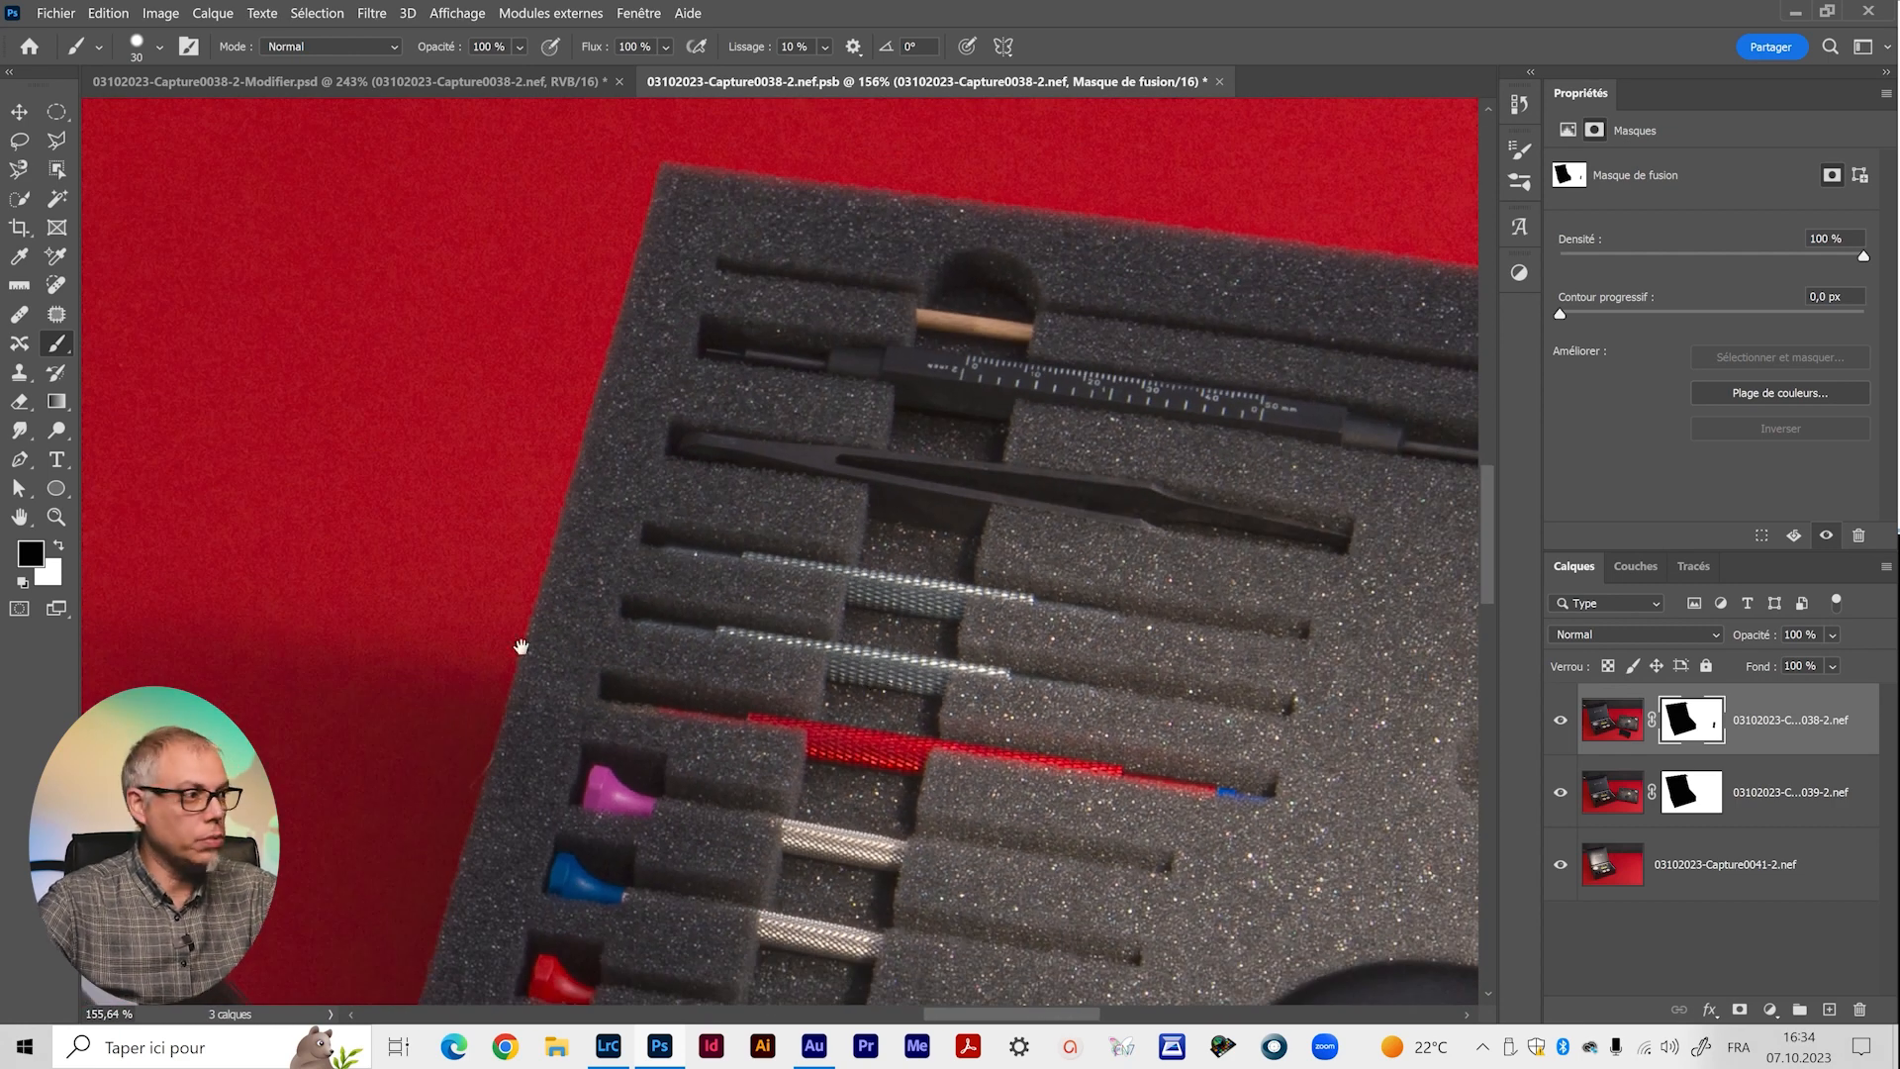
pyautogui.scroll(5, 618, 608)
pyautogui.moveTo(688, 788); pyautogui.dragTo(569, 295)
pyautogui.moveTo(670, 545); pyautogui.dragTo(814, 965)
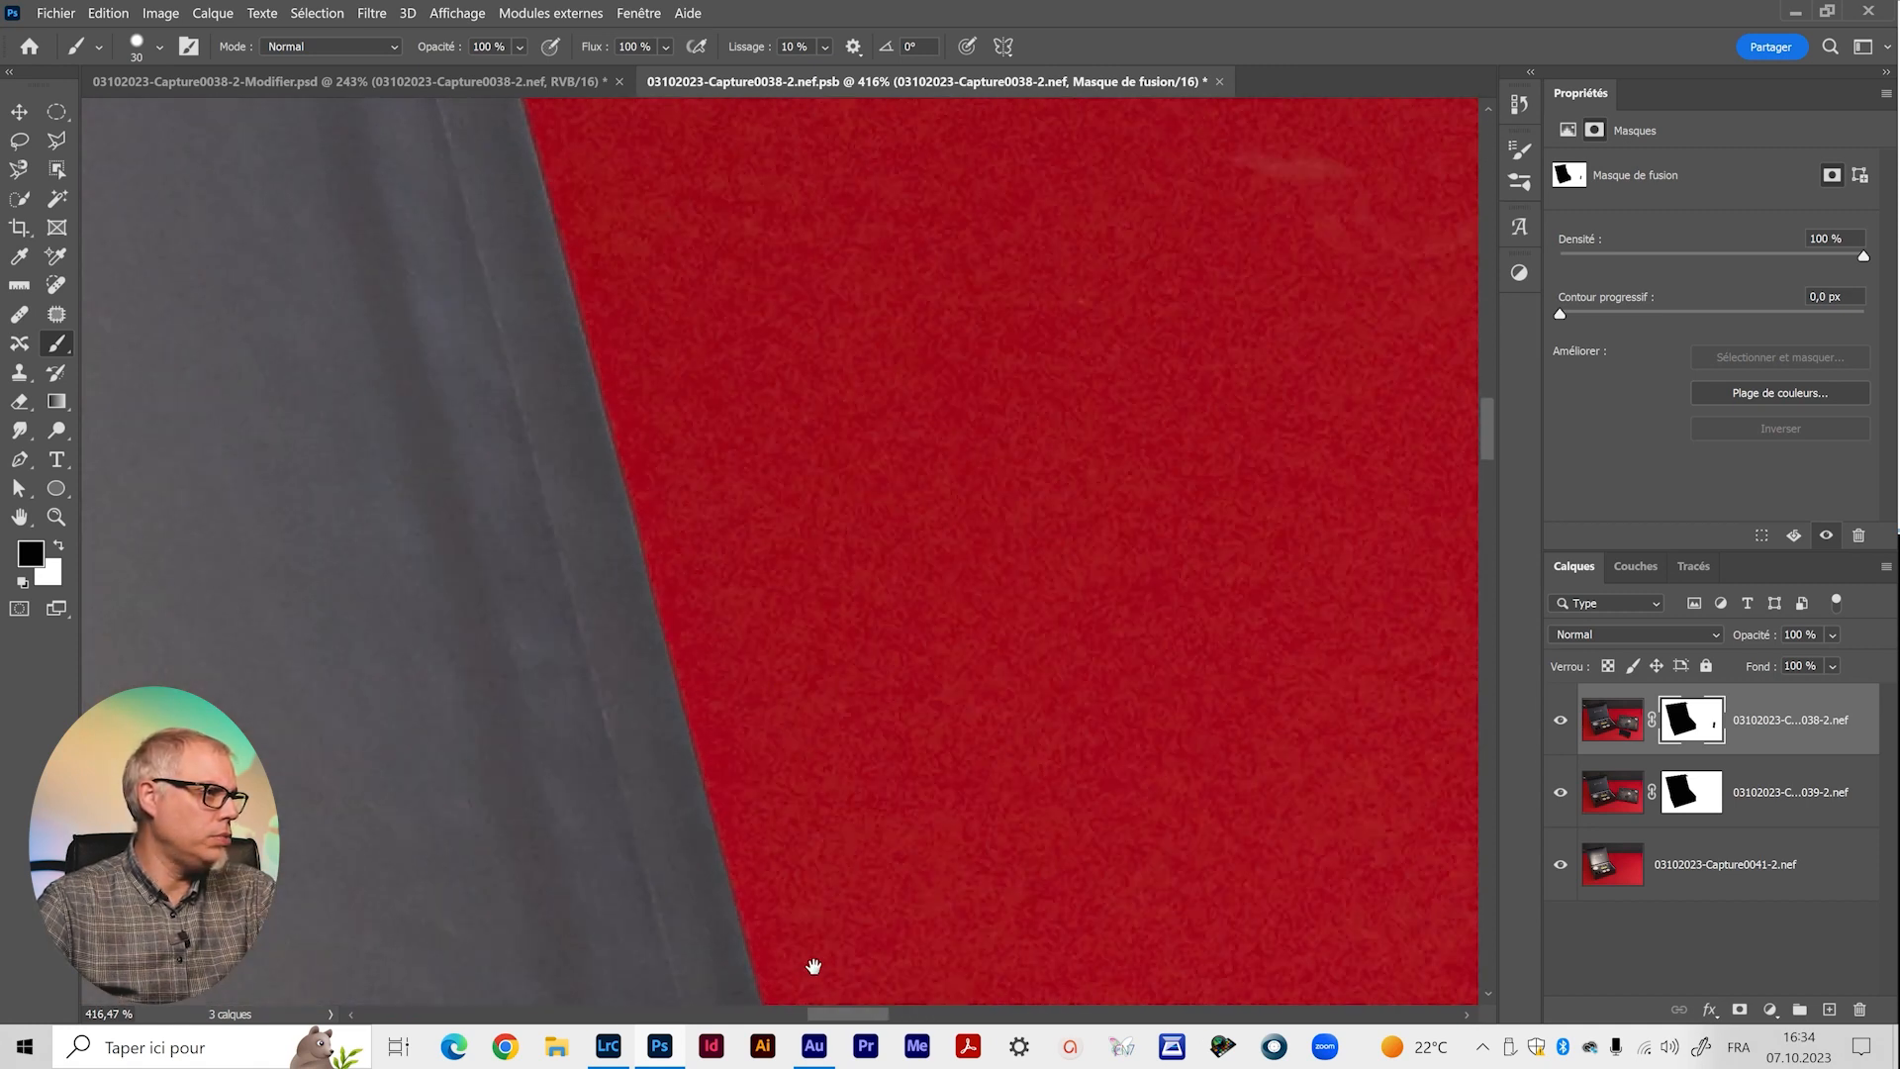
pyautogui.scroll(4, 585, 670)
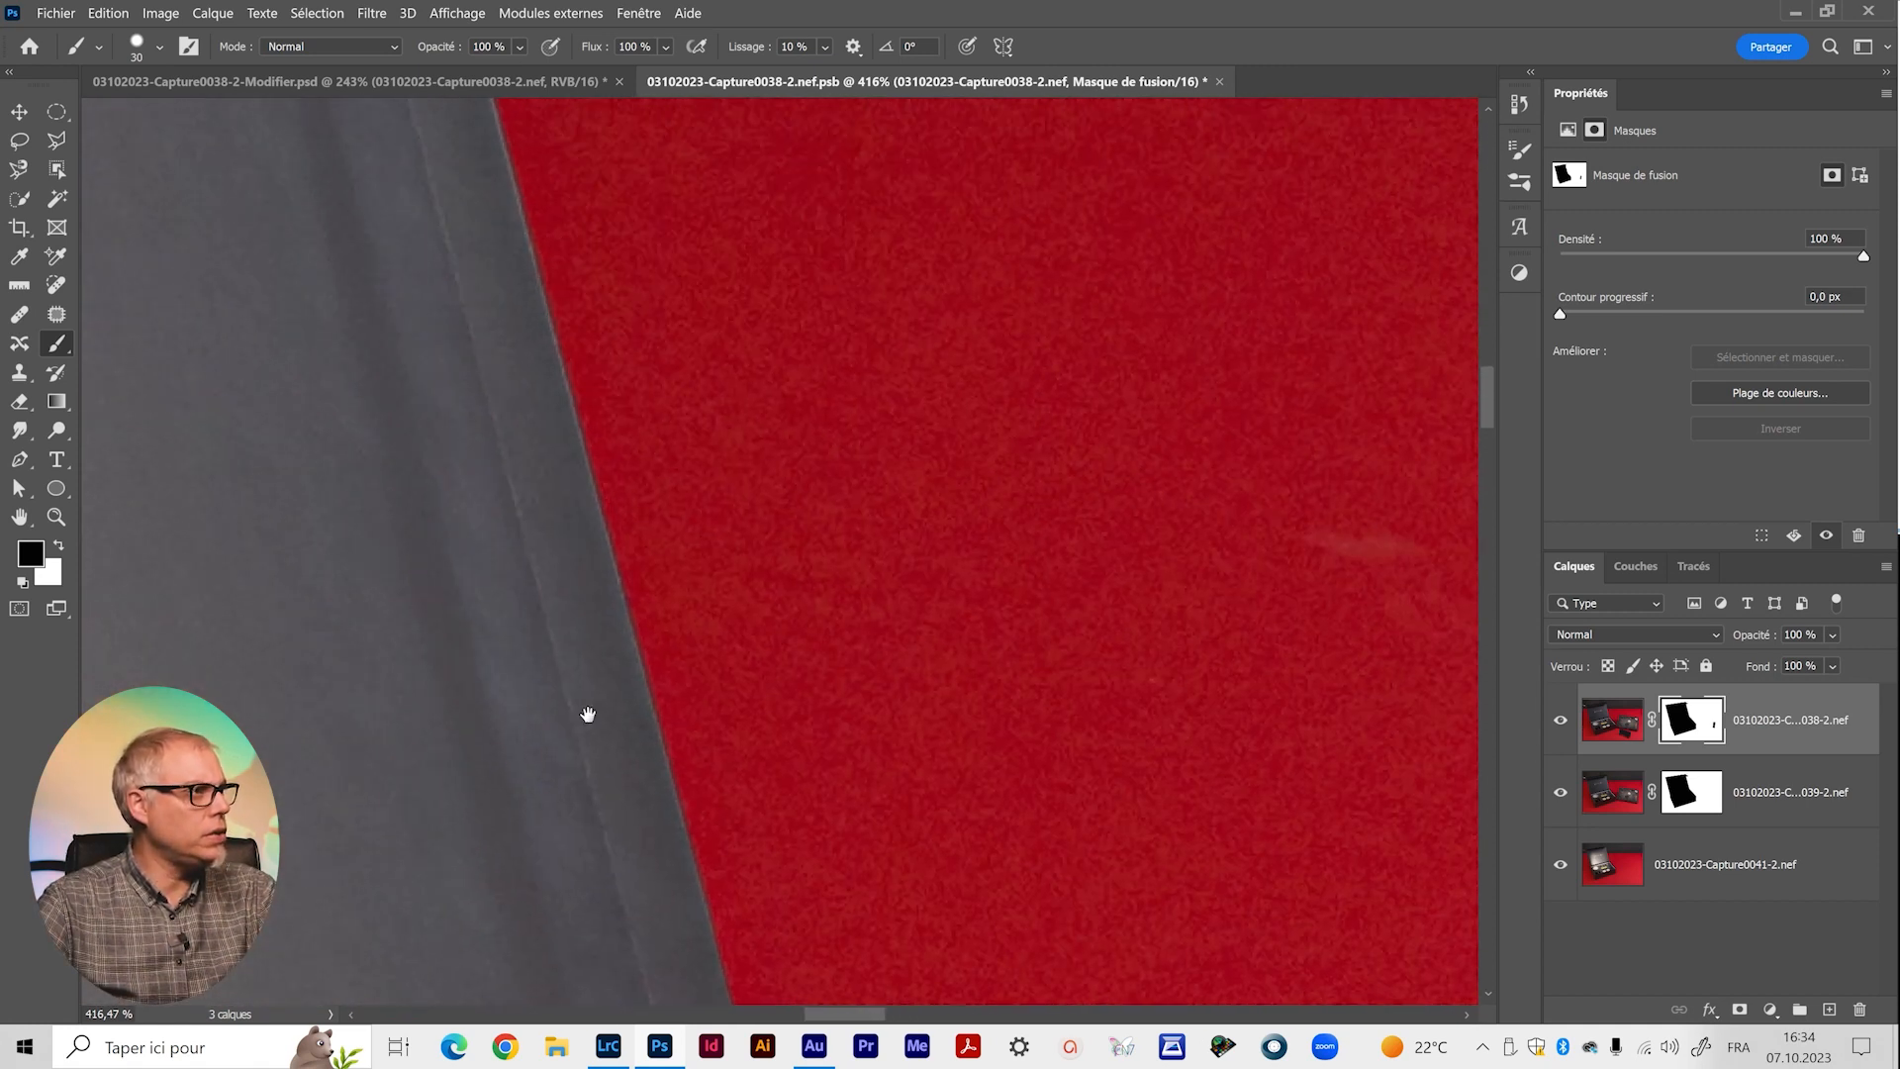
pyautogui.scroll(-8, 531, 567)
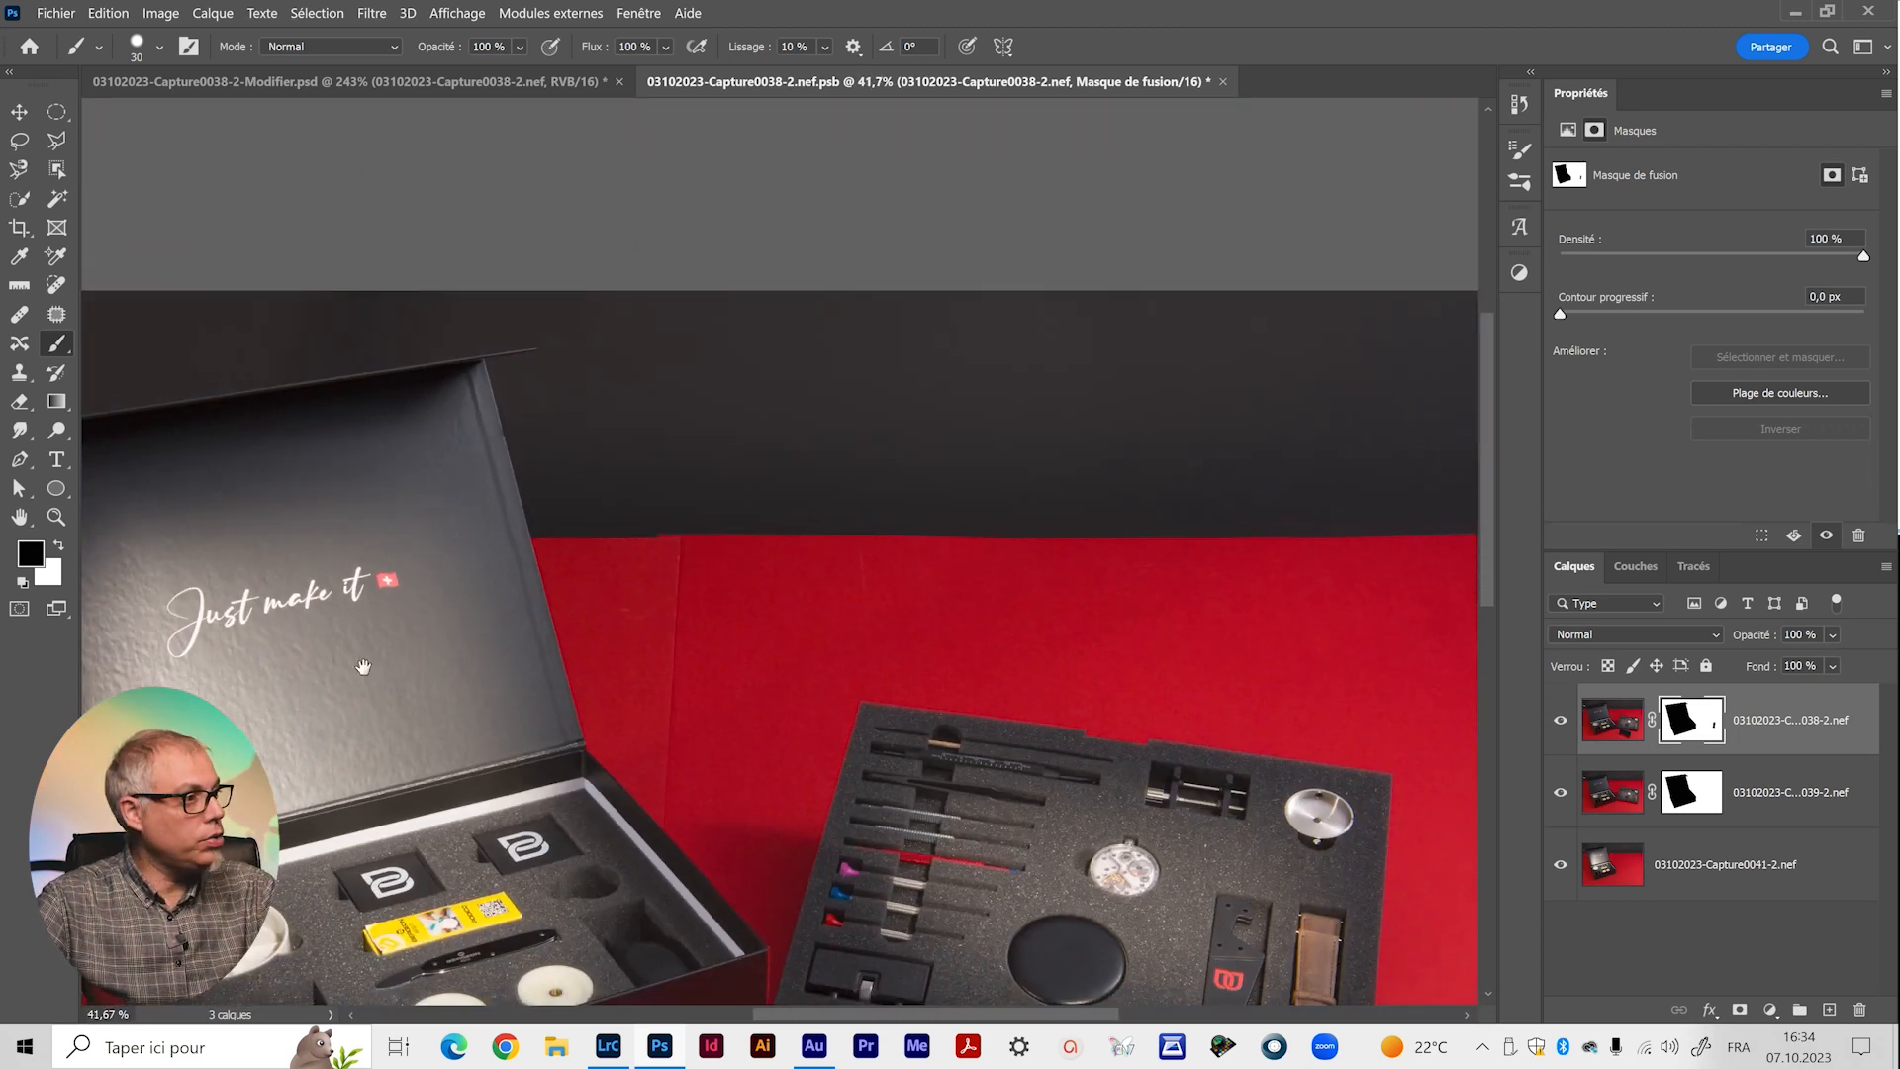
pyautogui.moveTo(363, 666); pyautogui.dragTo(734, 576)
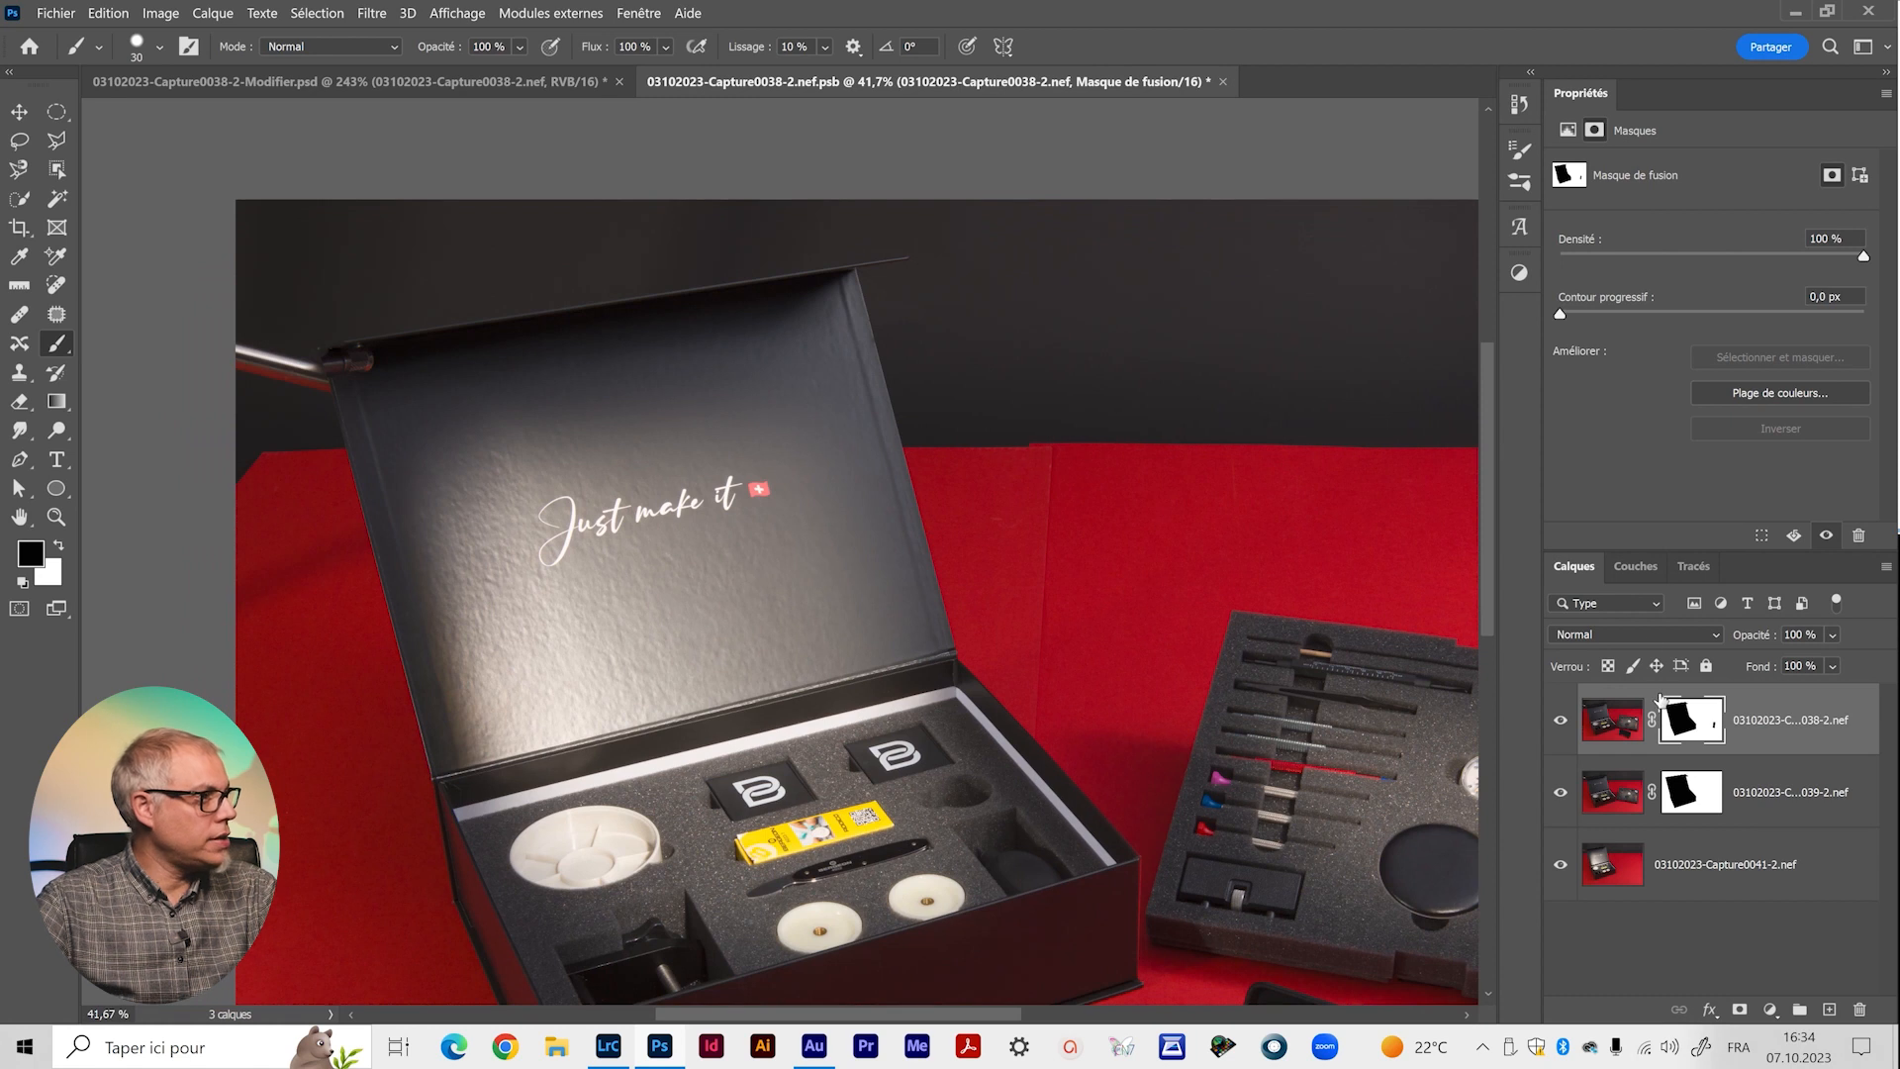
# Close the smart object's contents, saving the changes, and check the lid's edge in the main document.
pyautogui.click(1222, 82)
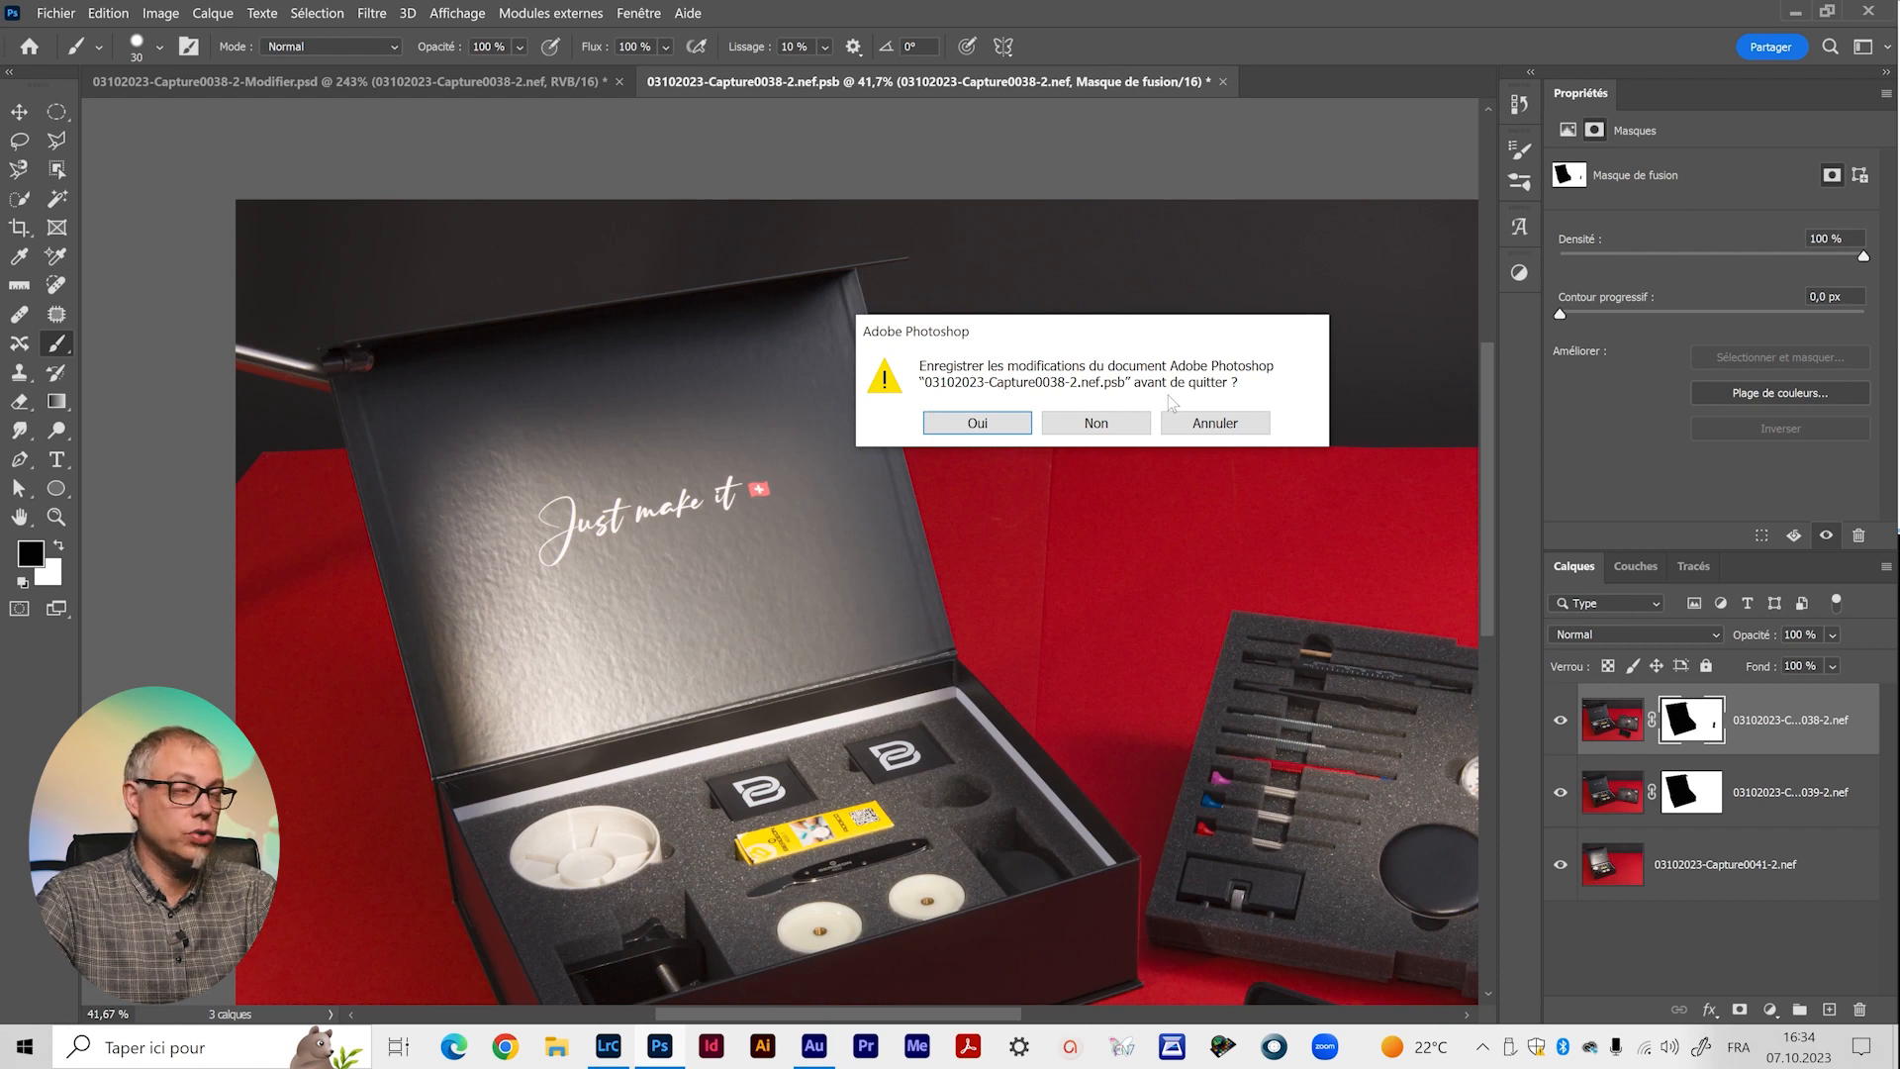
pyautogui.click(996, 423)
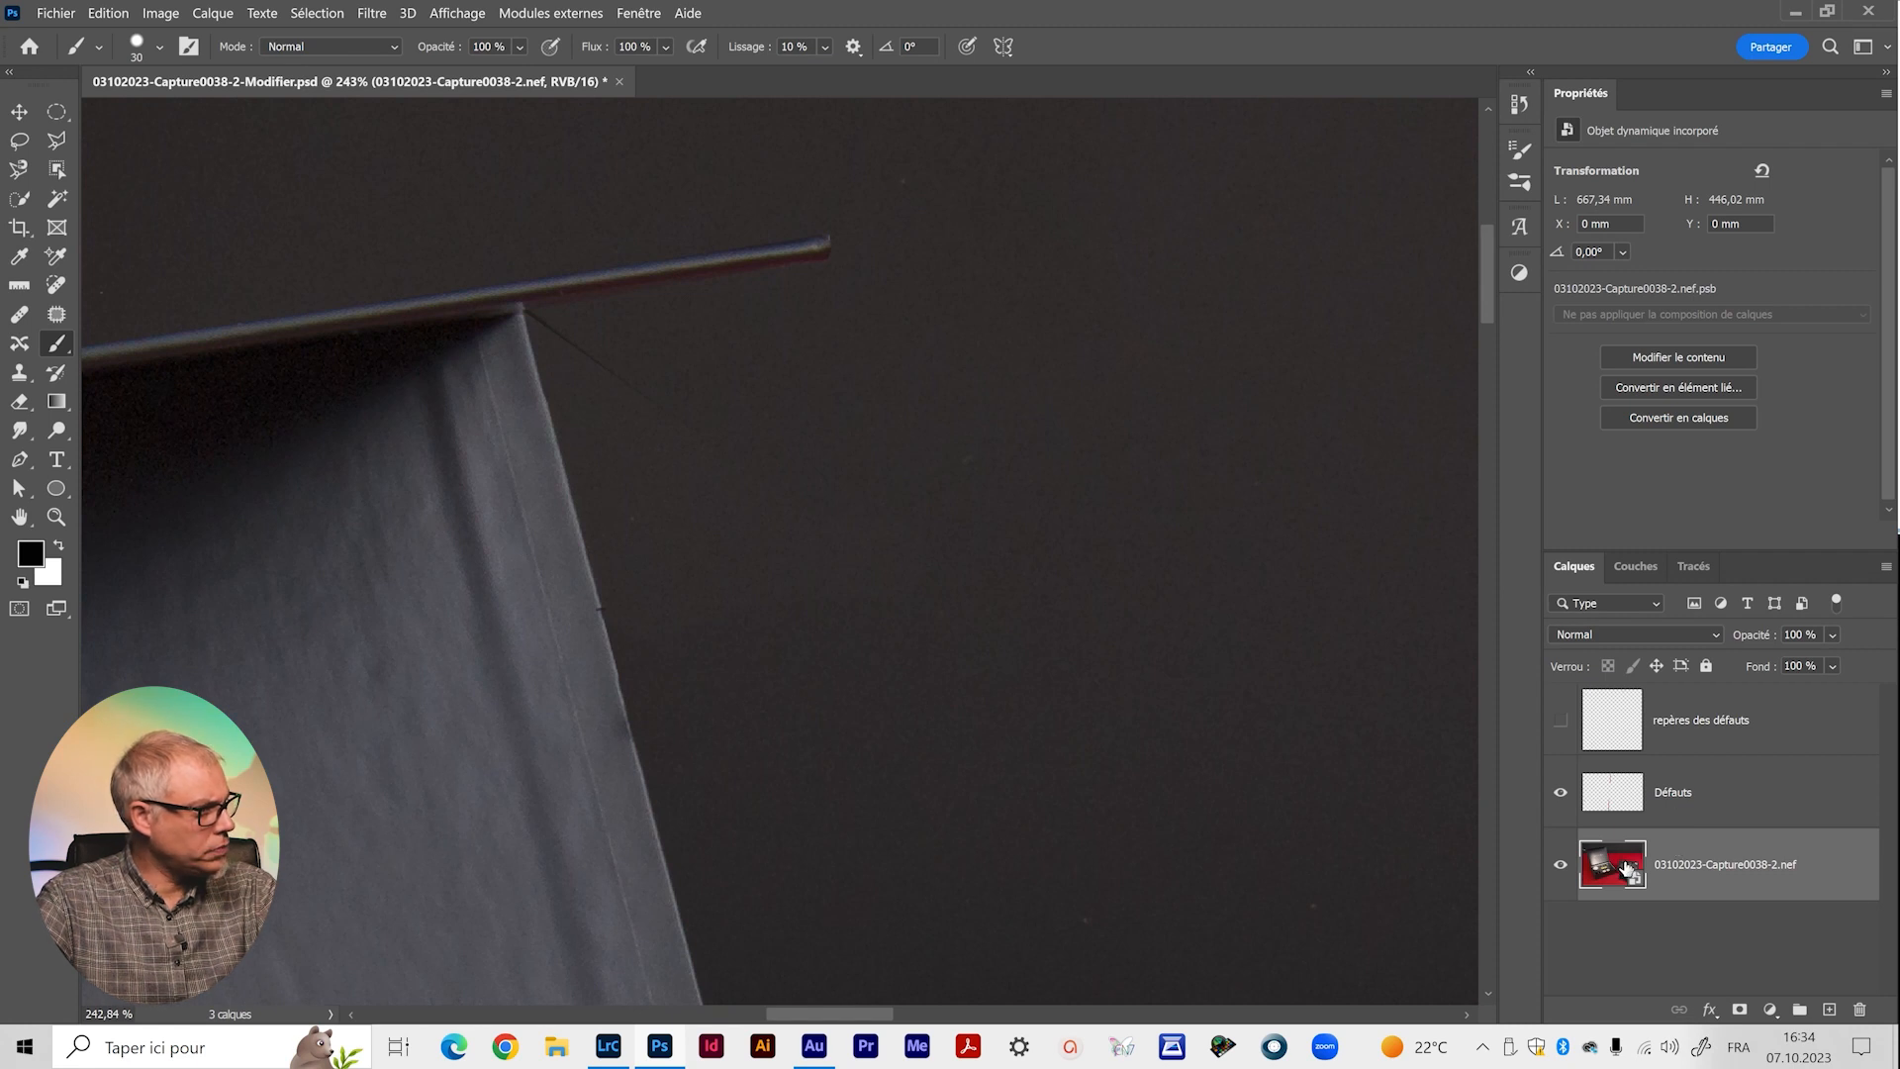
pyautogui.scroll(4, 632, 673)
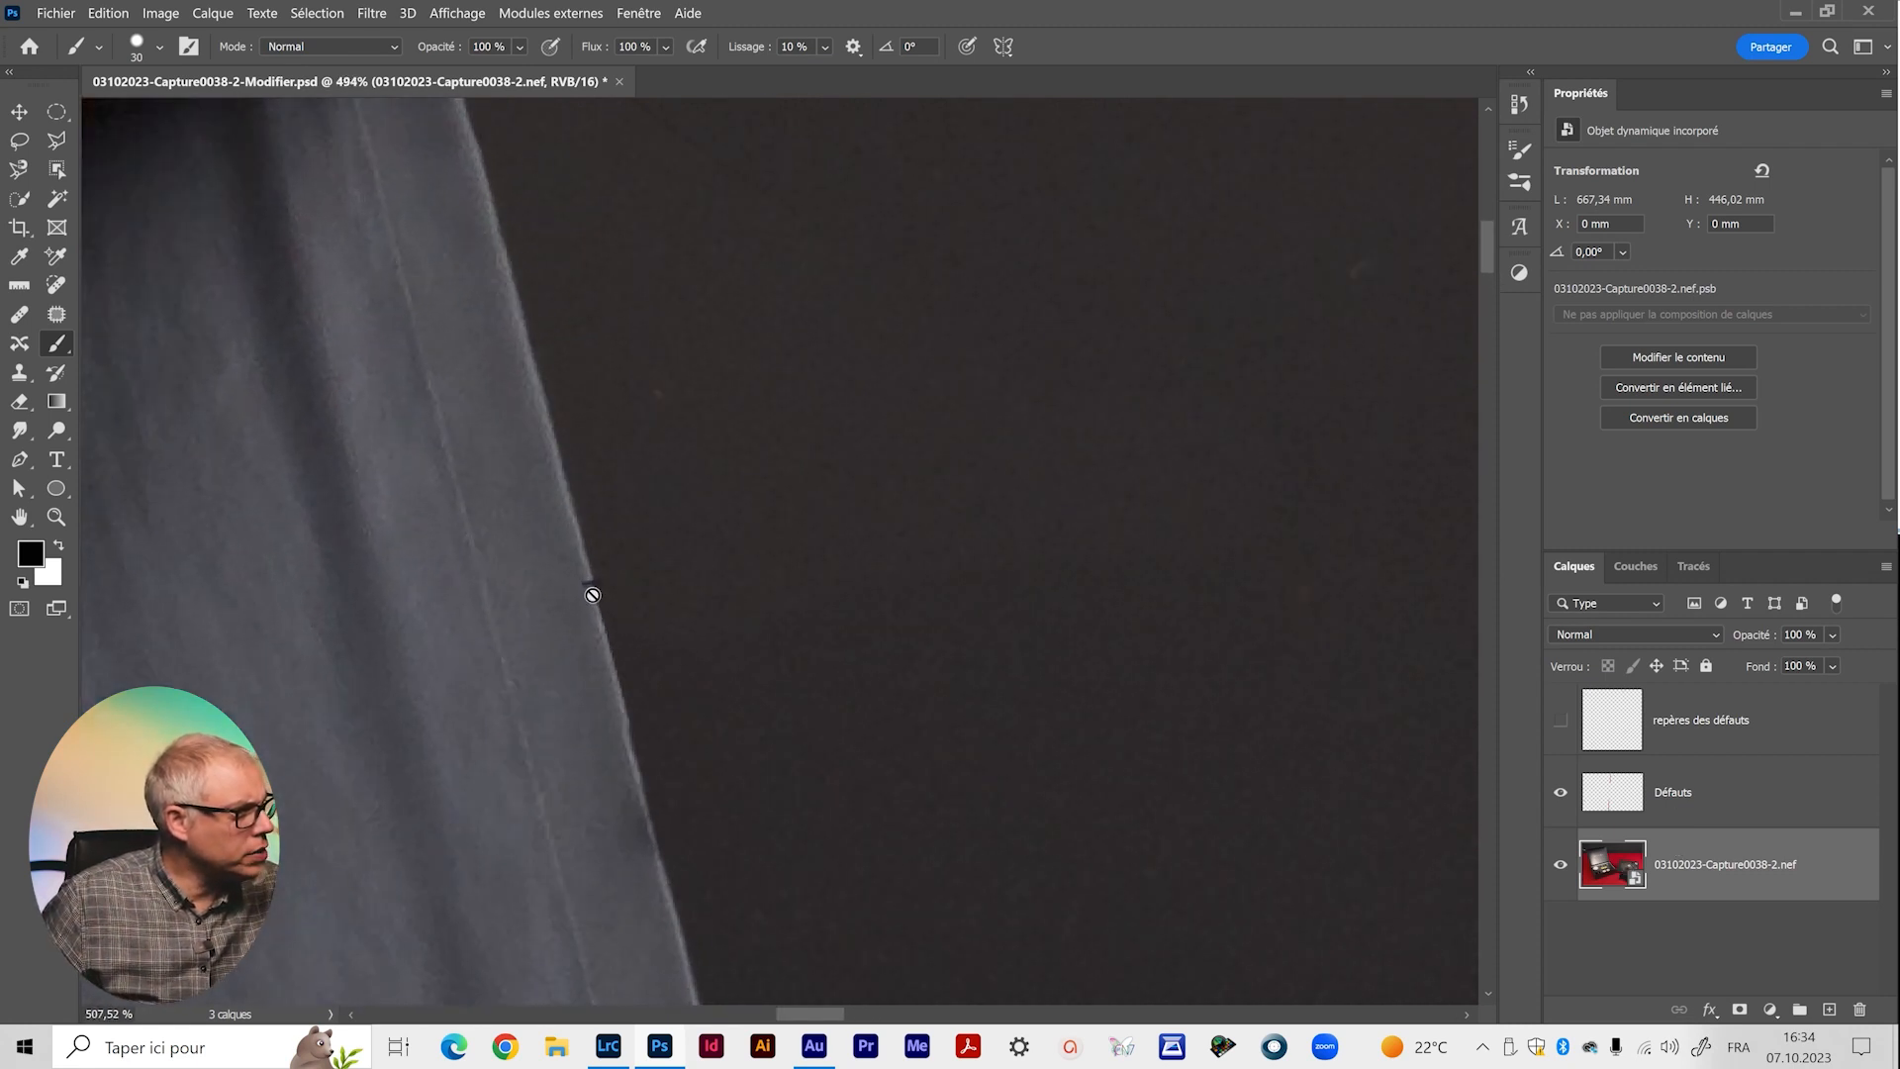
# Clone a clean part of the lid's edge over the dark dash on the "Défauts" layer with a 38 px Clone Stamp.
pyautogui.click(1625, 797)
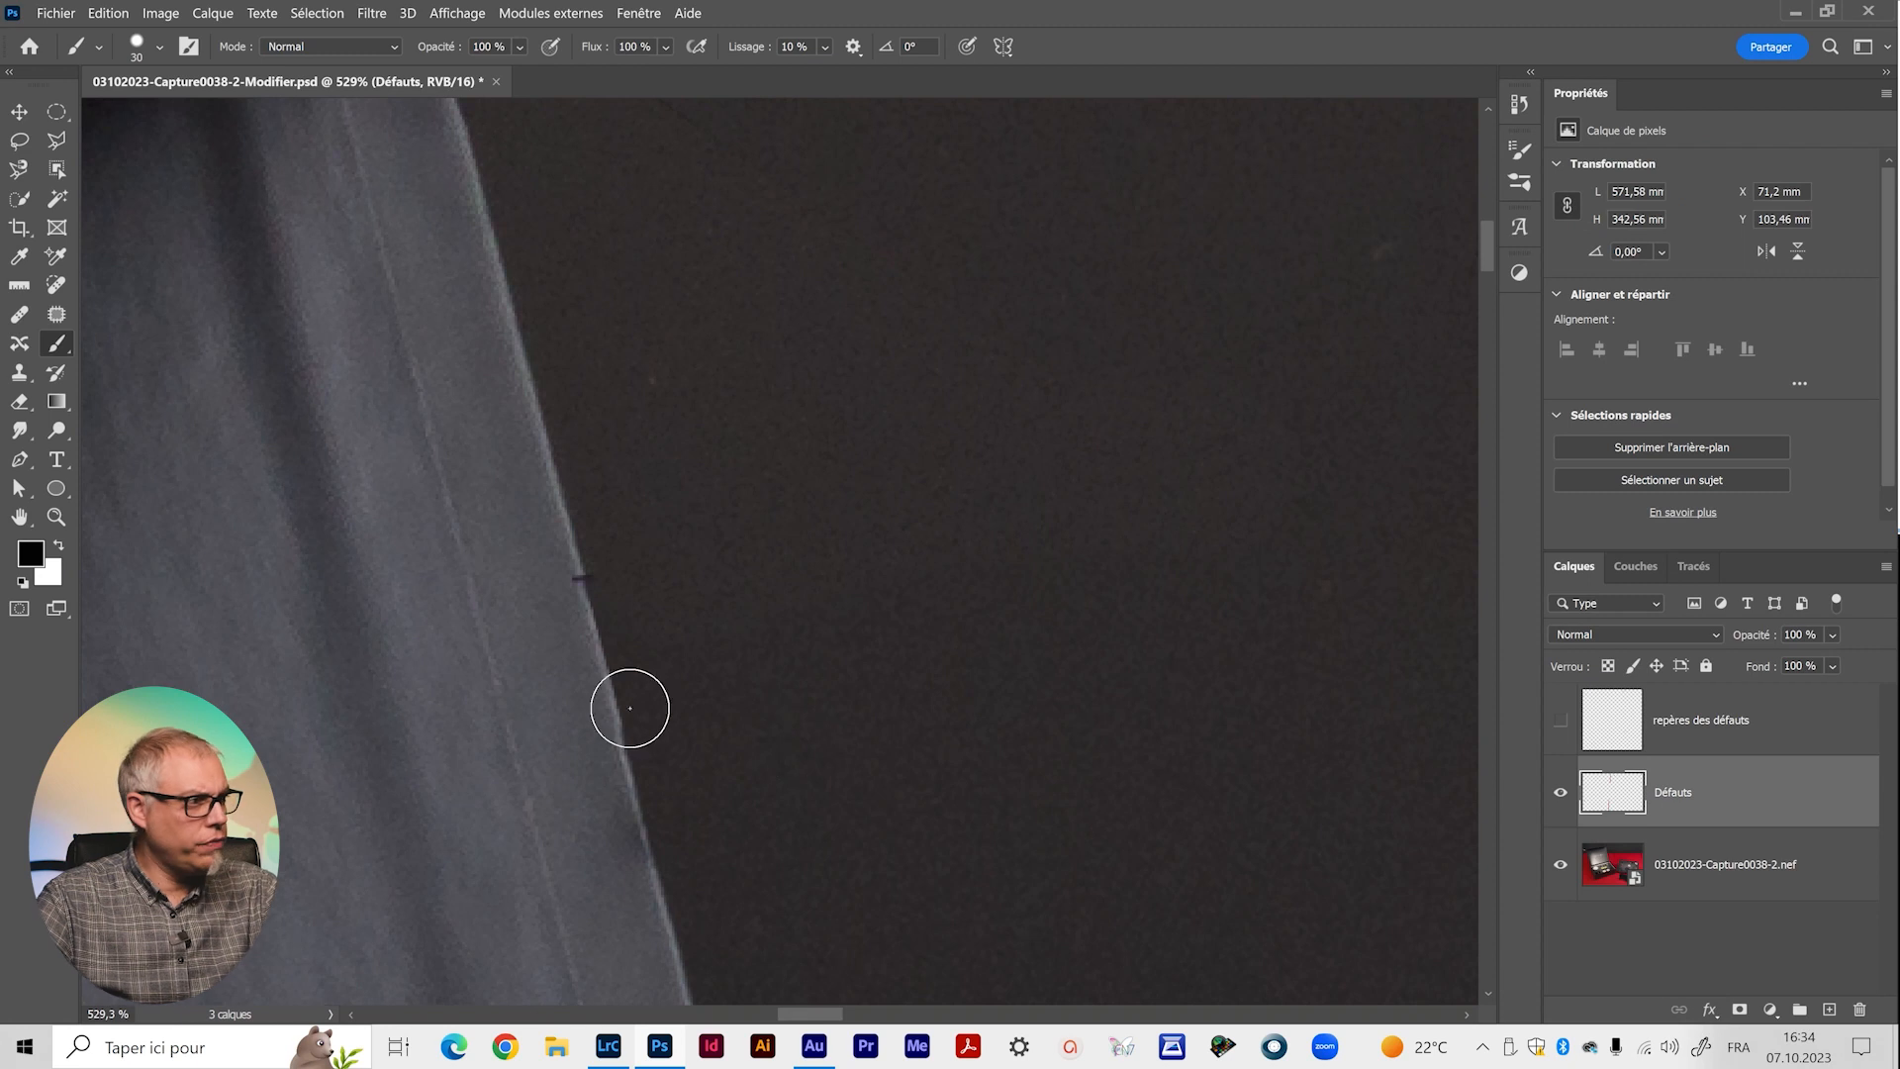
pyautogui.press('s')
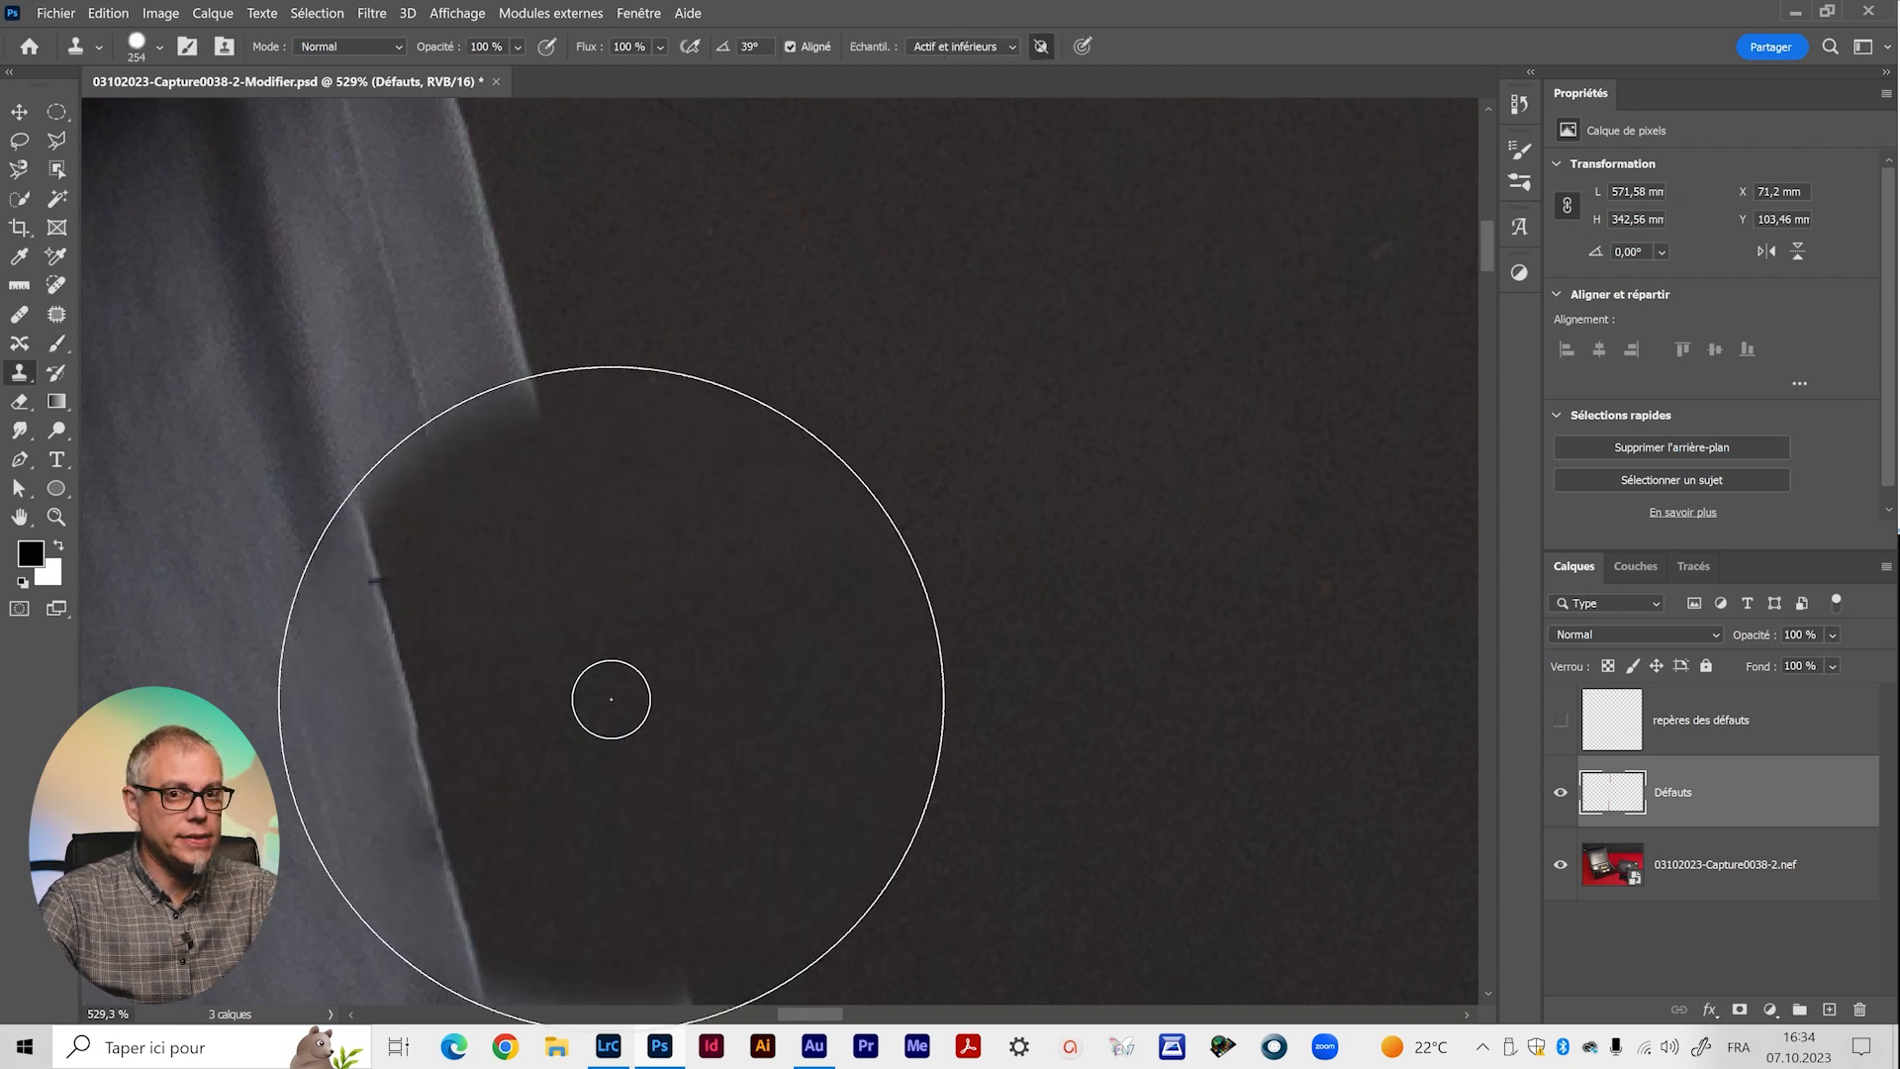
pyautogui.moveTo(575, 566); pyautogui.dragTo(510, 564)
pyautogui.moveTo(522, 694); pyautogui.dragTo(456, 696)
pyautogui.keyDown('alt'); pyautogui.click(542, 434); pyautogui.keyUp('alt')
pyautogui.click(584, 598)
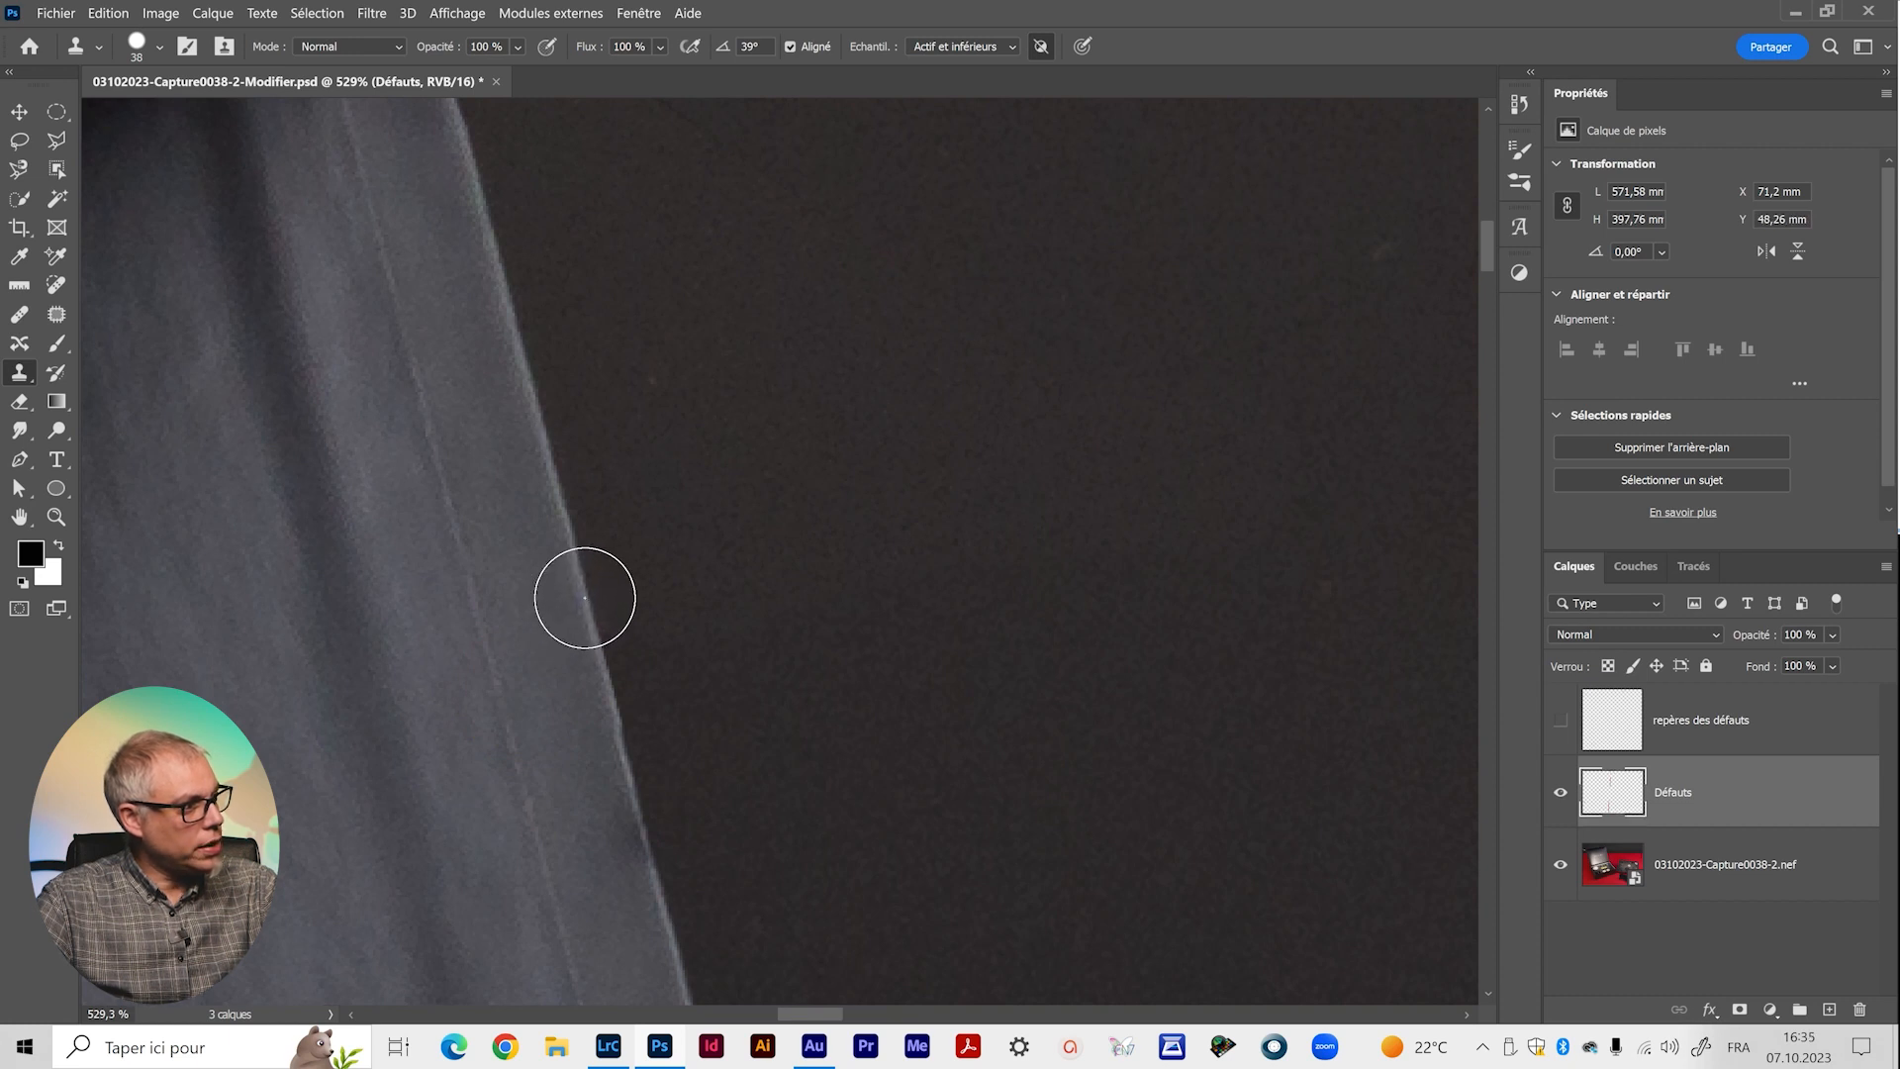
# Locate the circled dark spot on the lid's edge using the defect markers and repair it with the Clone Stamp and Healing Brush.
pyautogui.scroll(-2, 1168, 554)
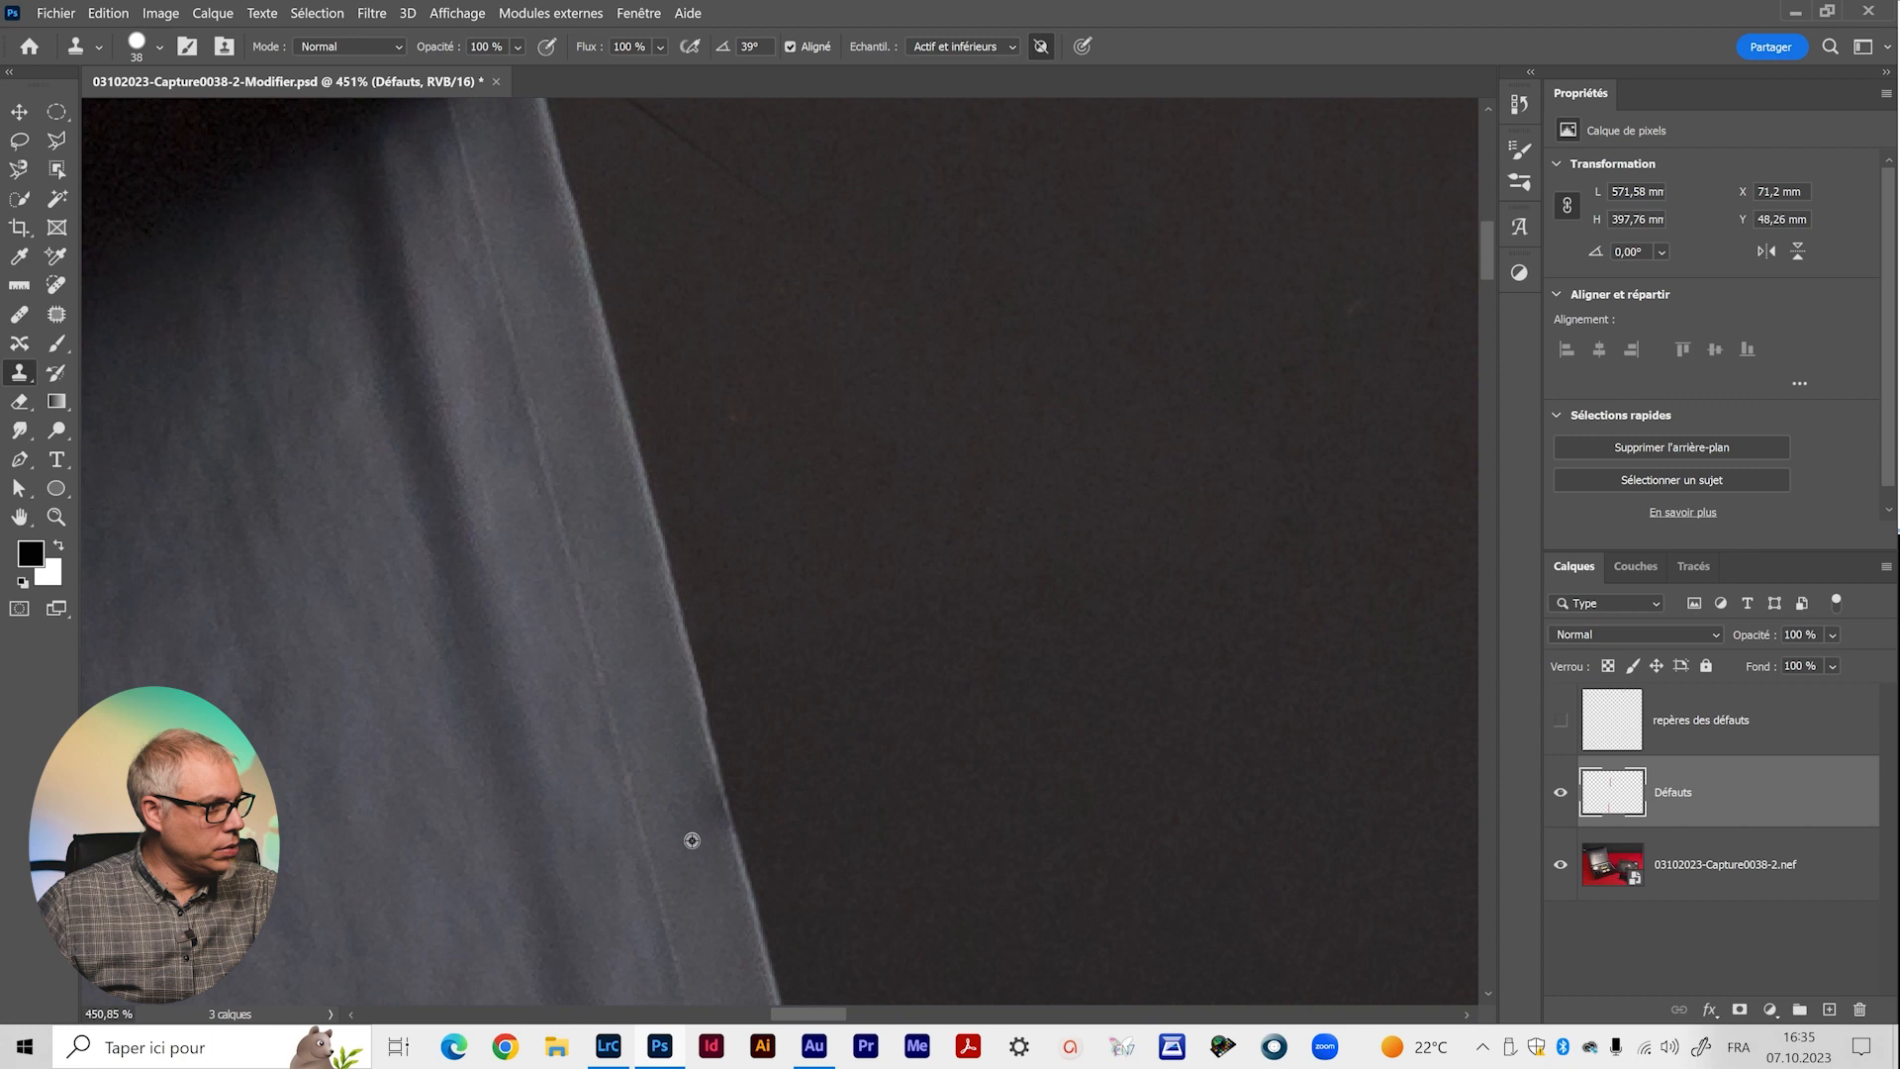
pyautogui.scroll(2, 694, 836)
pyautogui.click(1560, 720)
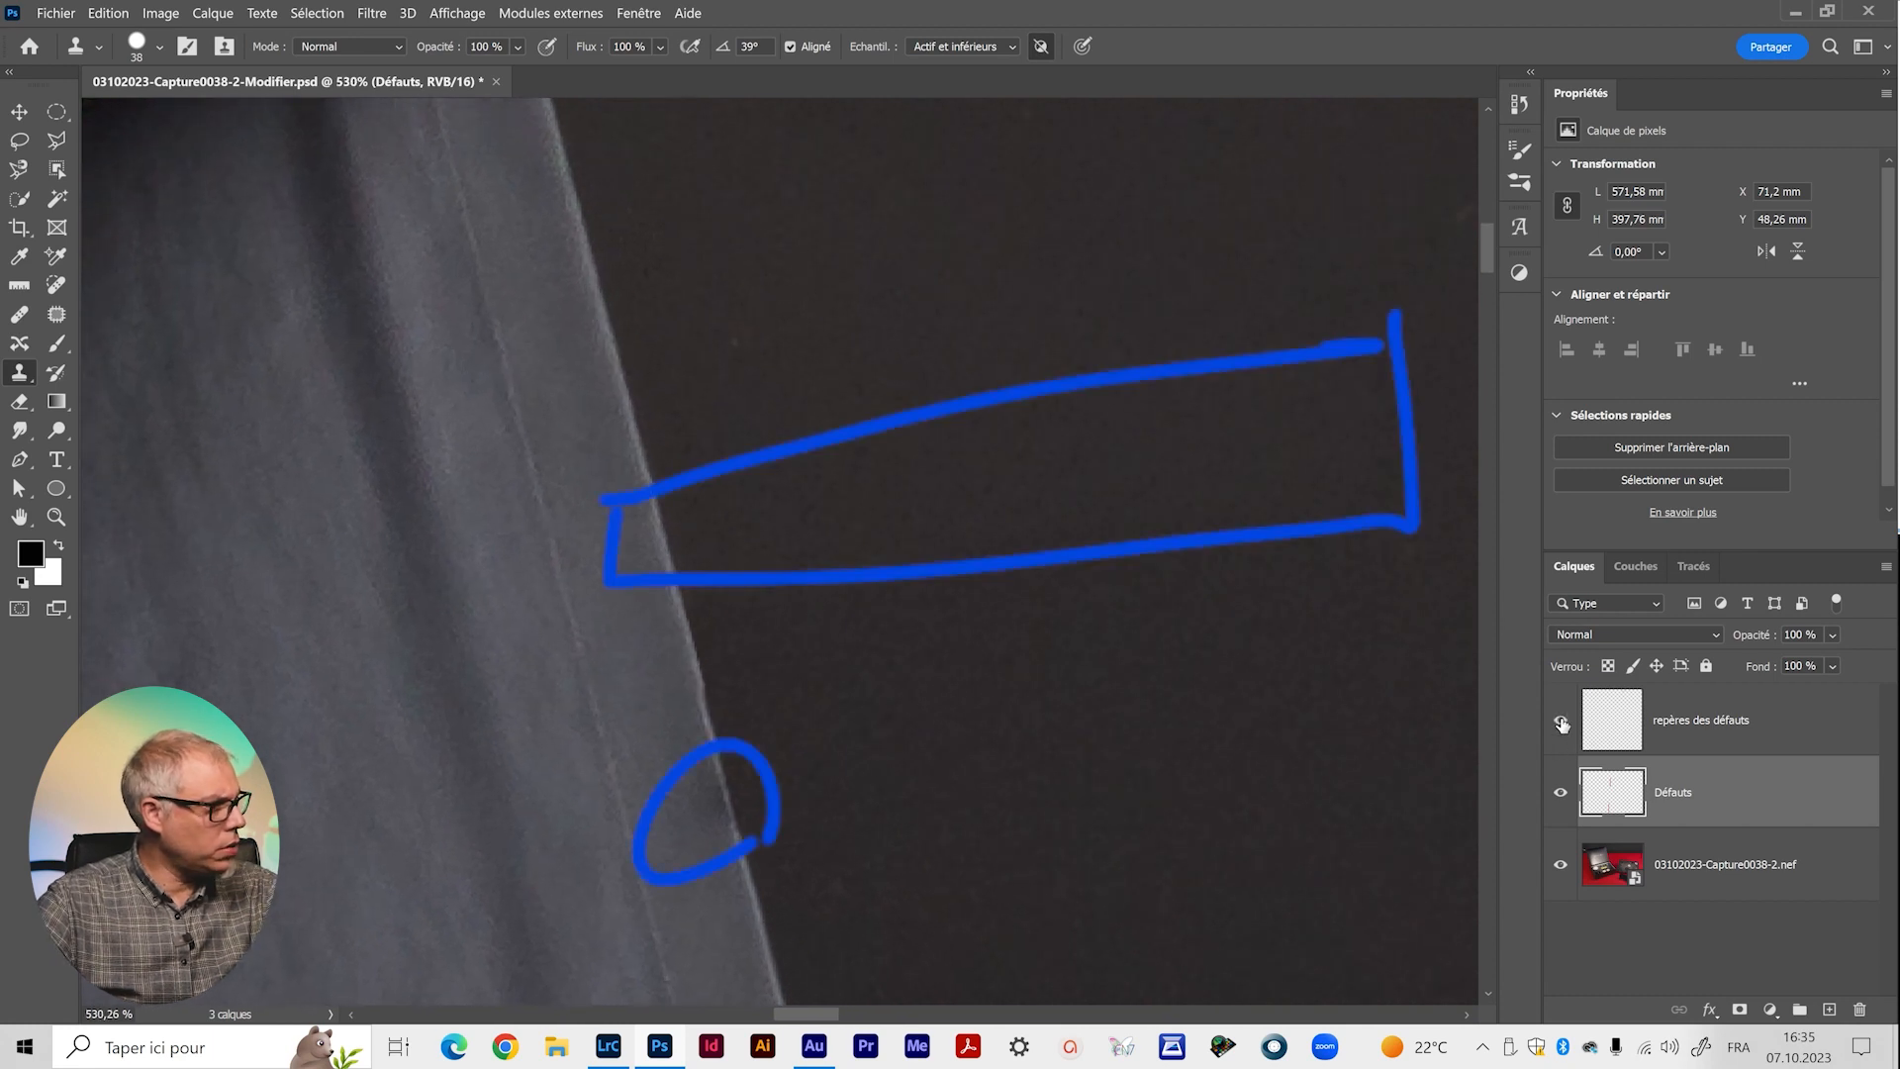
pyautogui.click(1560, 723)
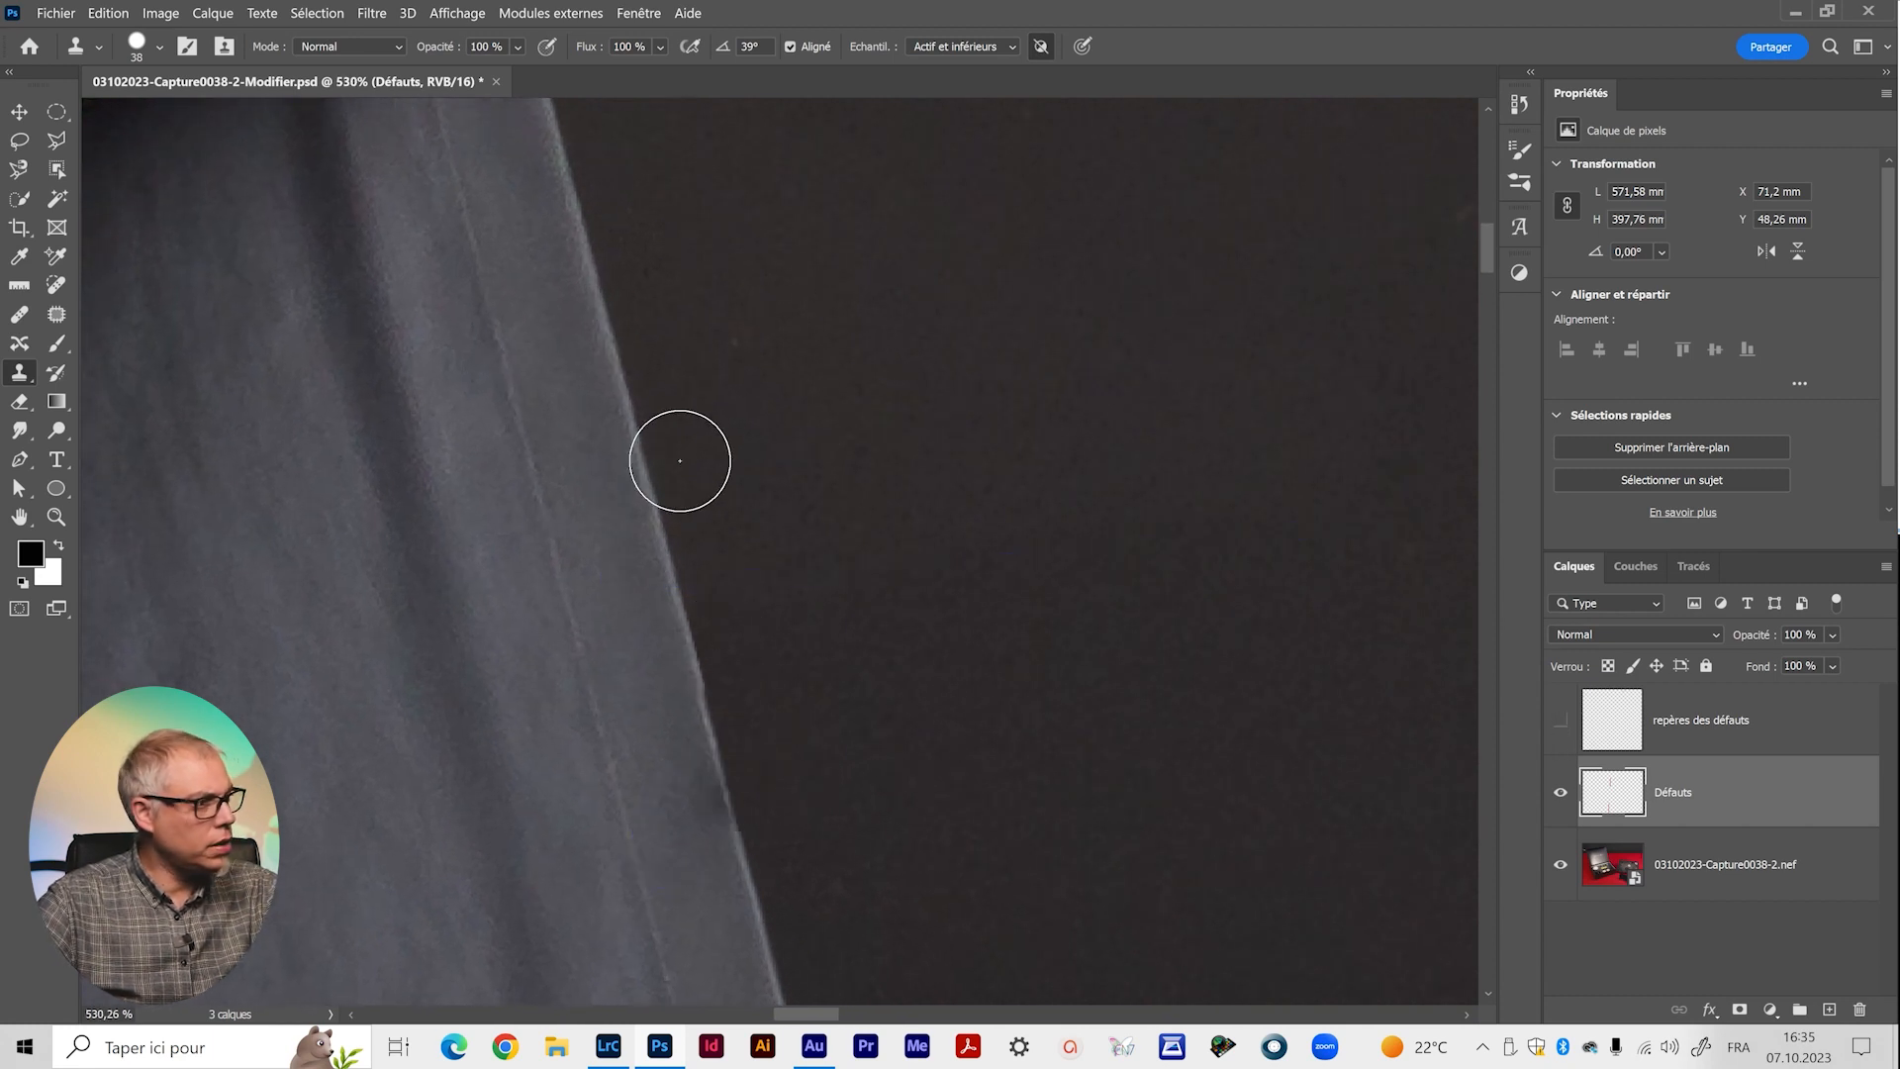
pyautogui.keyDown('alt'); pyautogui.click(604, 323); pyautogui.keyUp('alt')
pyautogui.moveTo(721, 780)
pyautogui.mouseDown()
pyautogui.moveTo(701, 832)
pyautogui.moveTo(720, 782)
pyautogui.mouseUp()
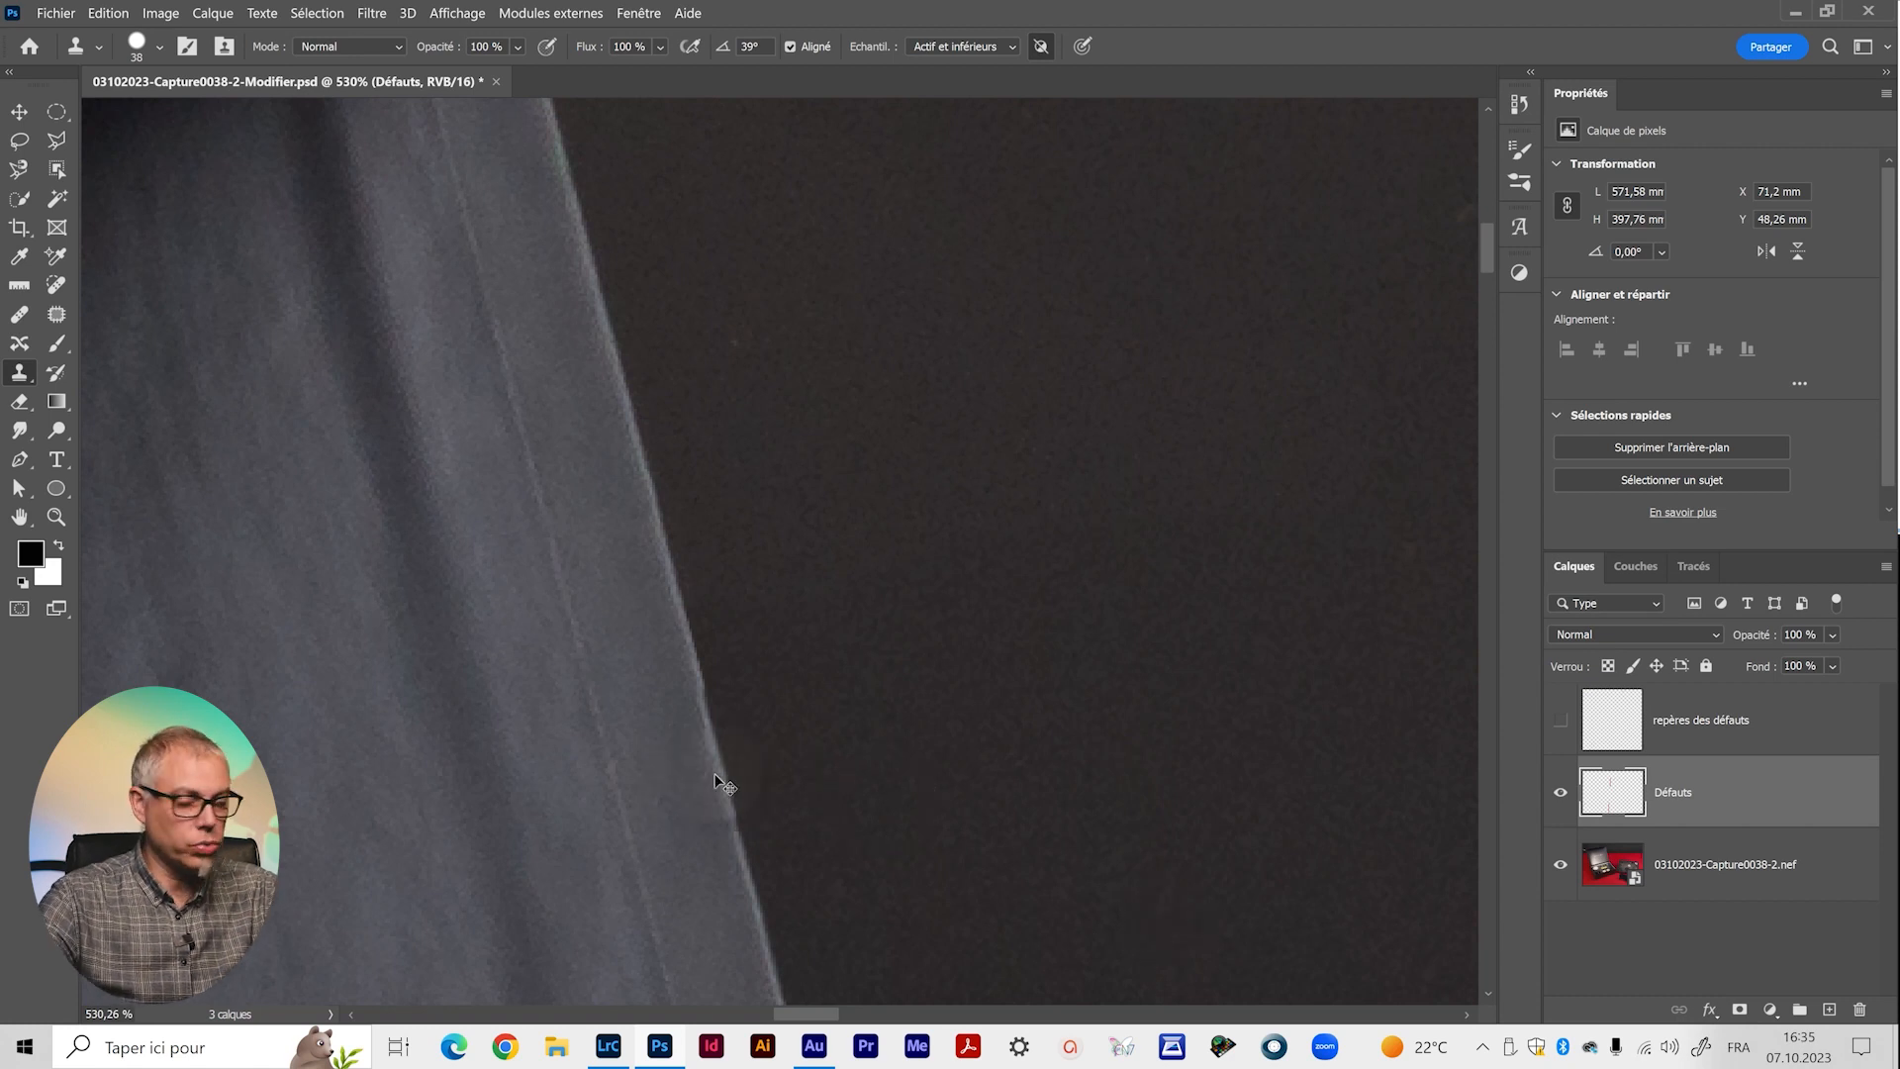
pyautogui.press('j')
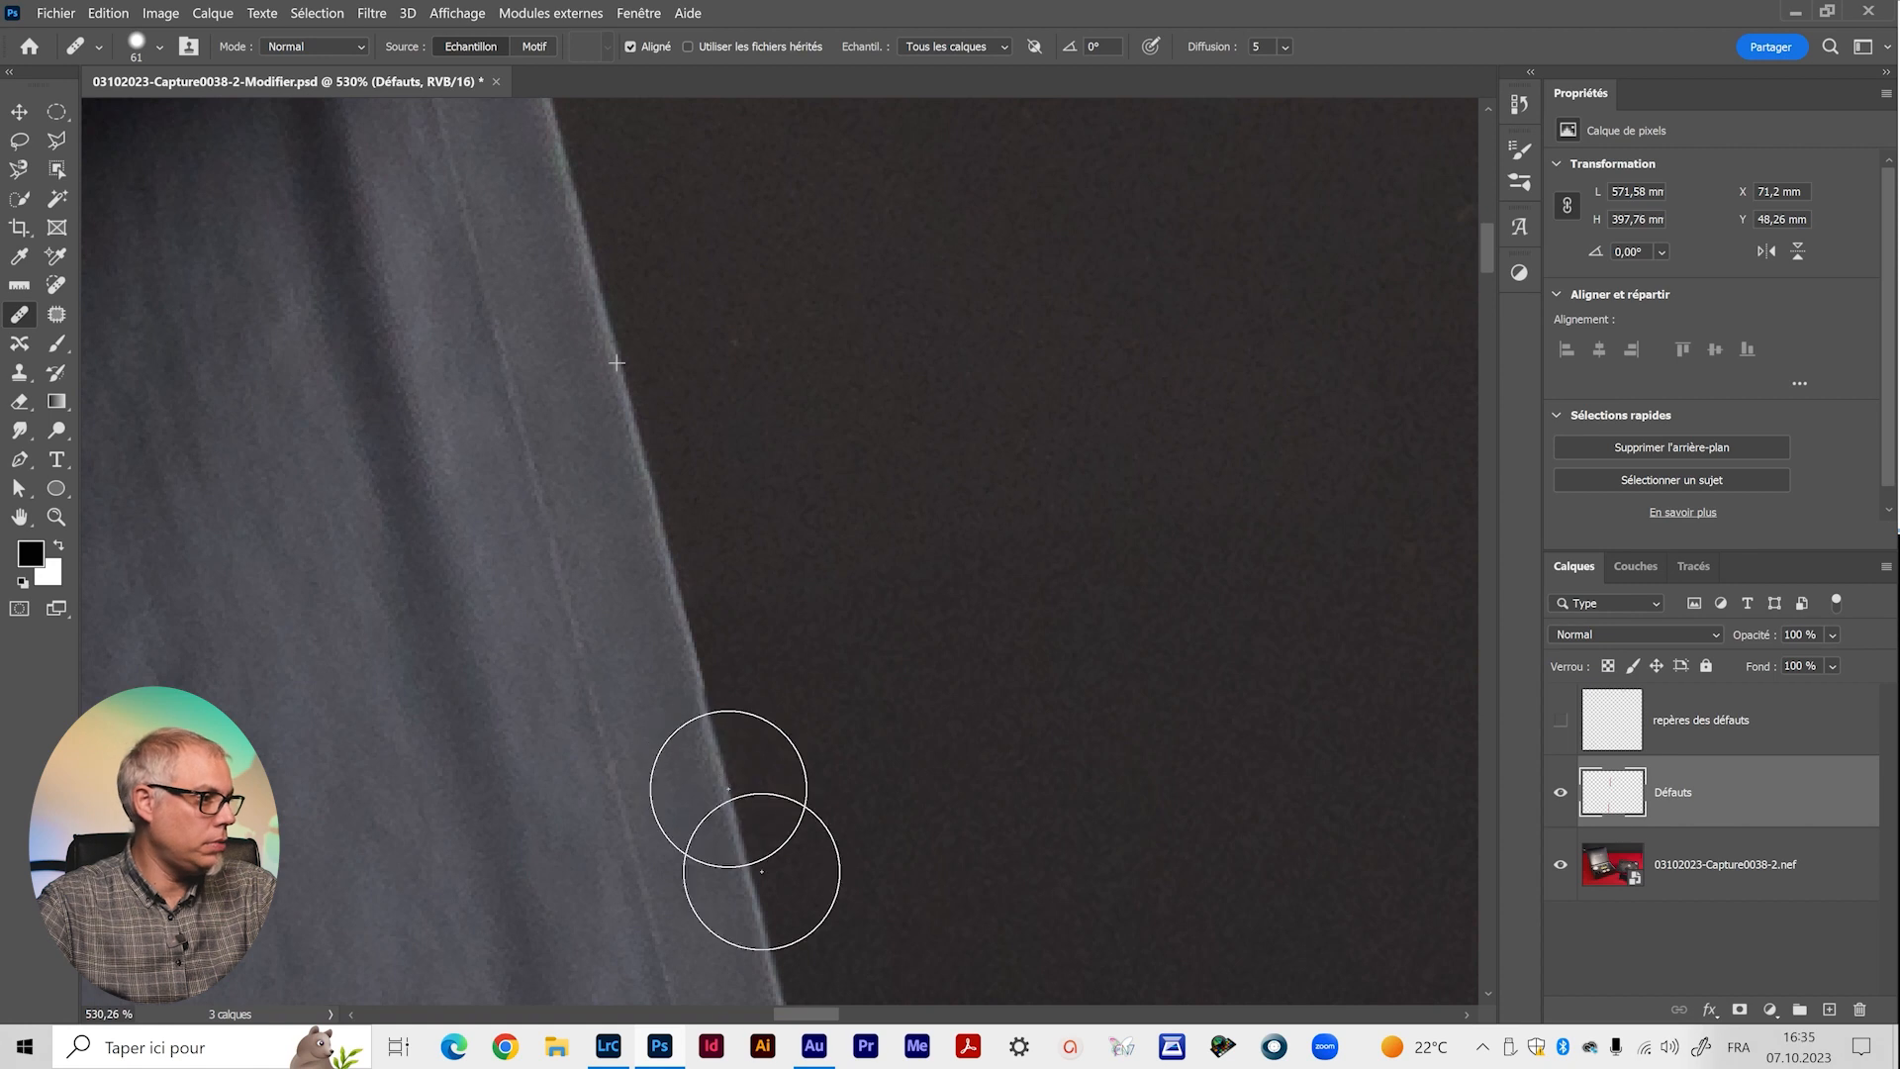
pyautogui.hotkey('ctrl', '0')
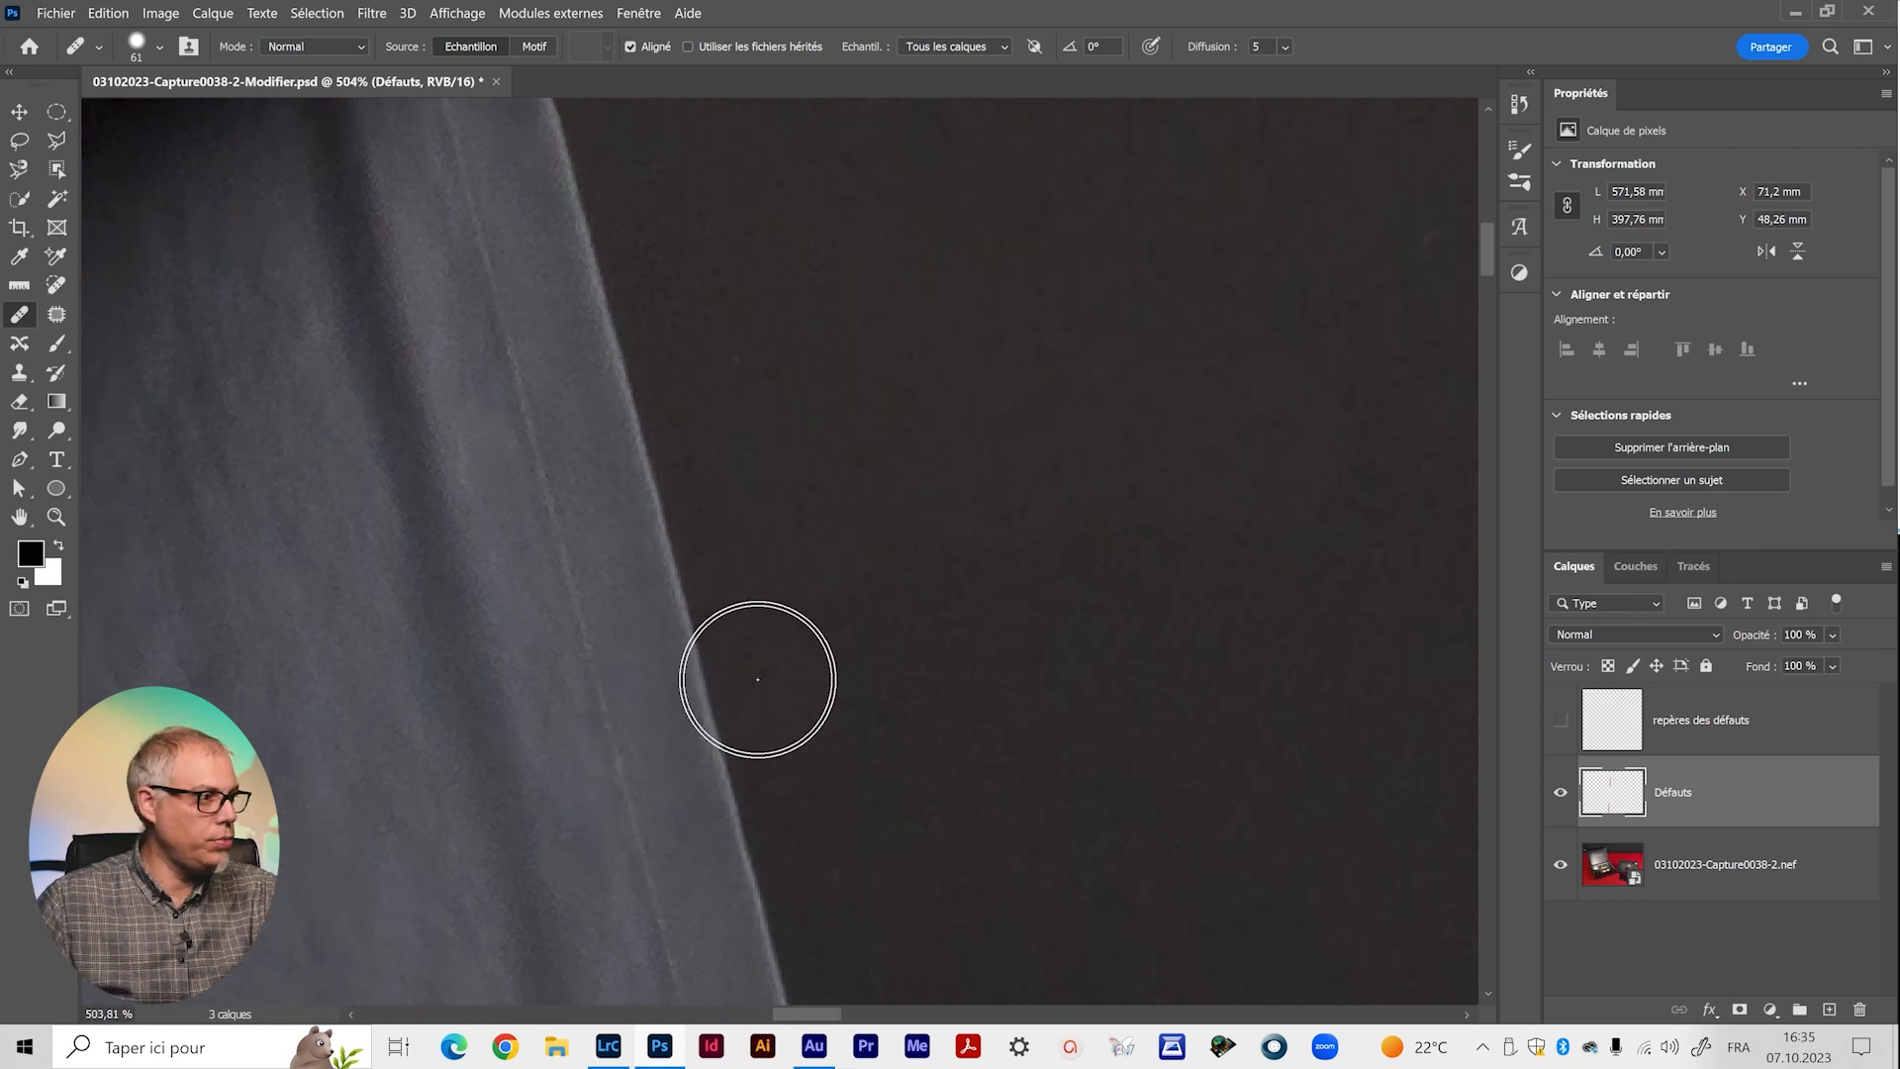
# Show the "repères des défauts" markers, review the marked areas across the photo and select the marker layer beside the lid.
pyautogui.scroll(-3, 1180, 870)
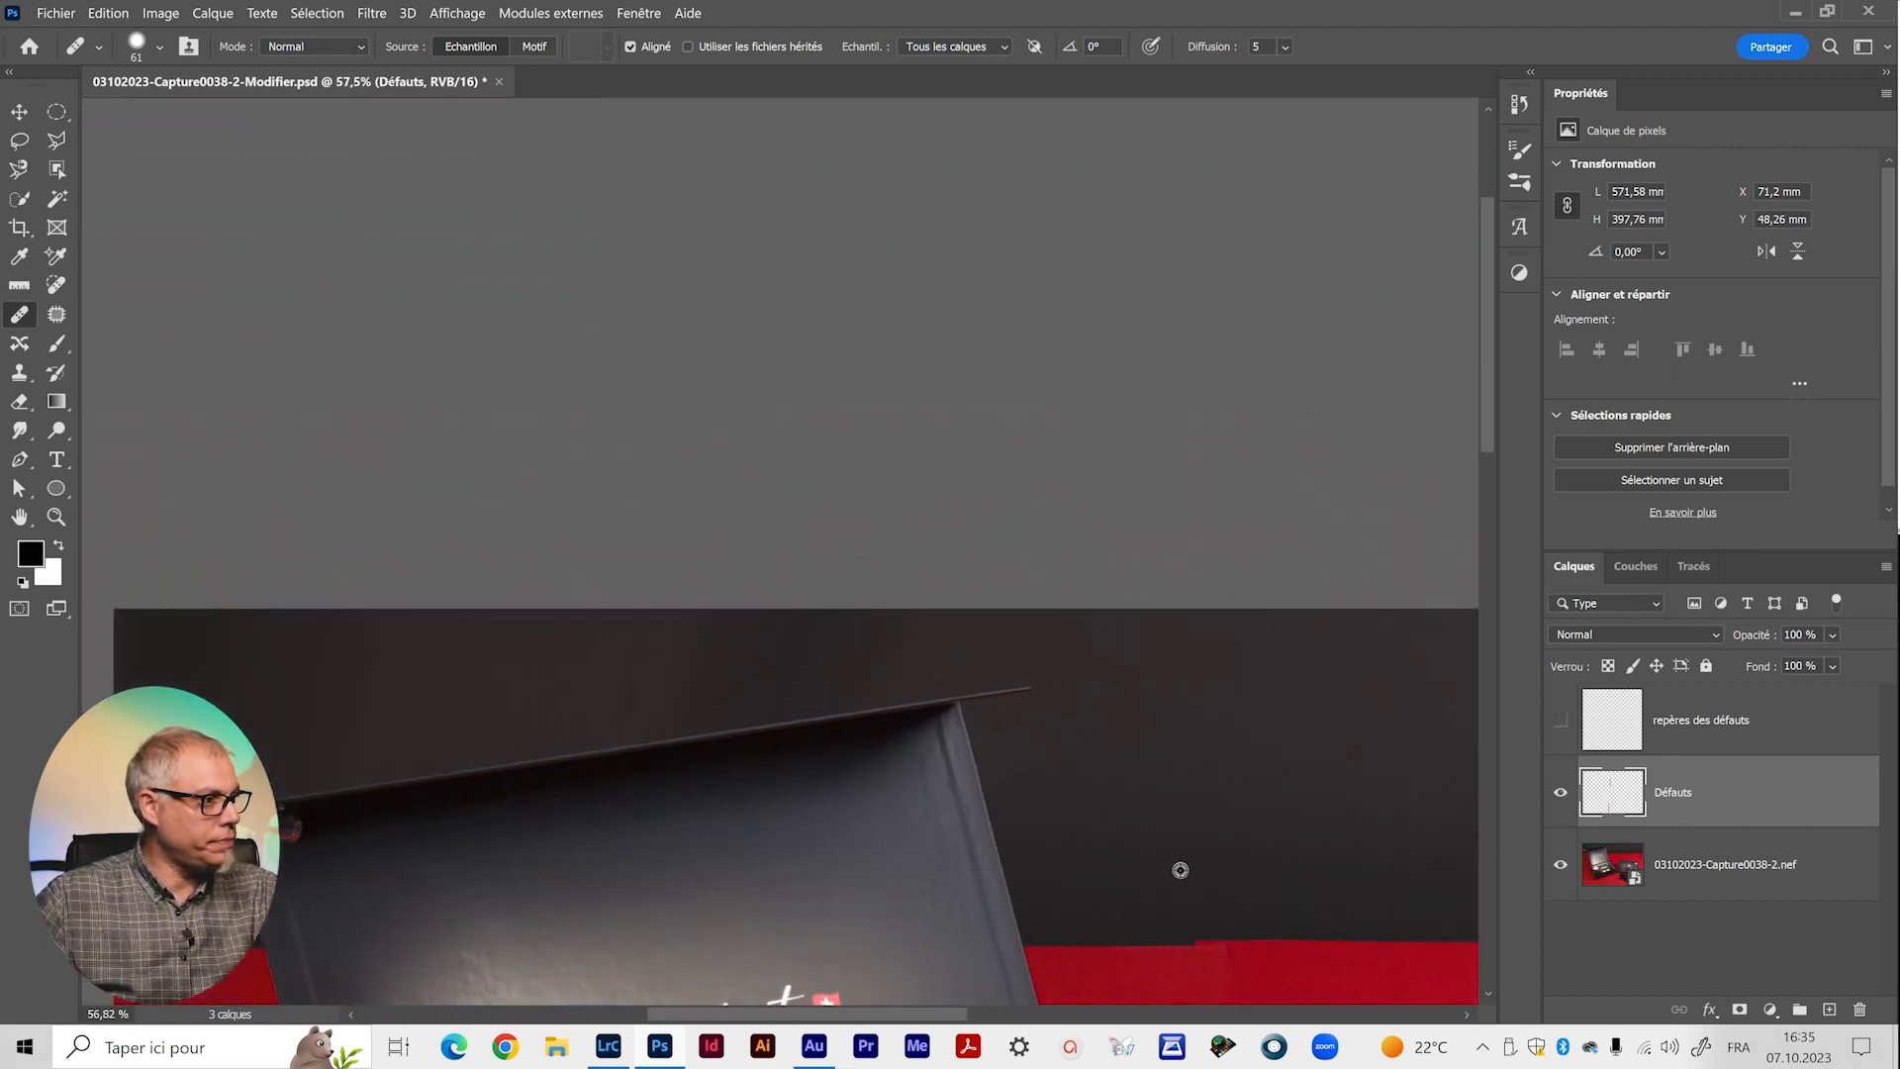
pyautogui.moveTo(1029, 822); pyautogui.dragTo(730, 261)
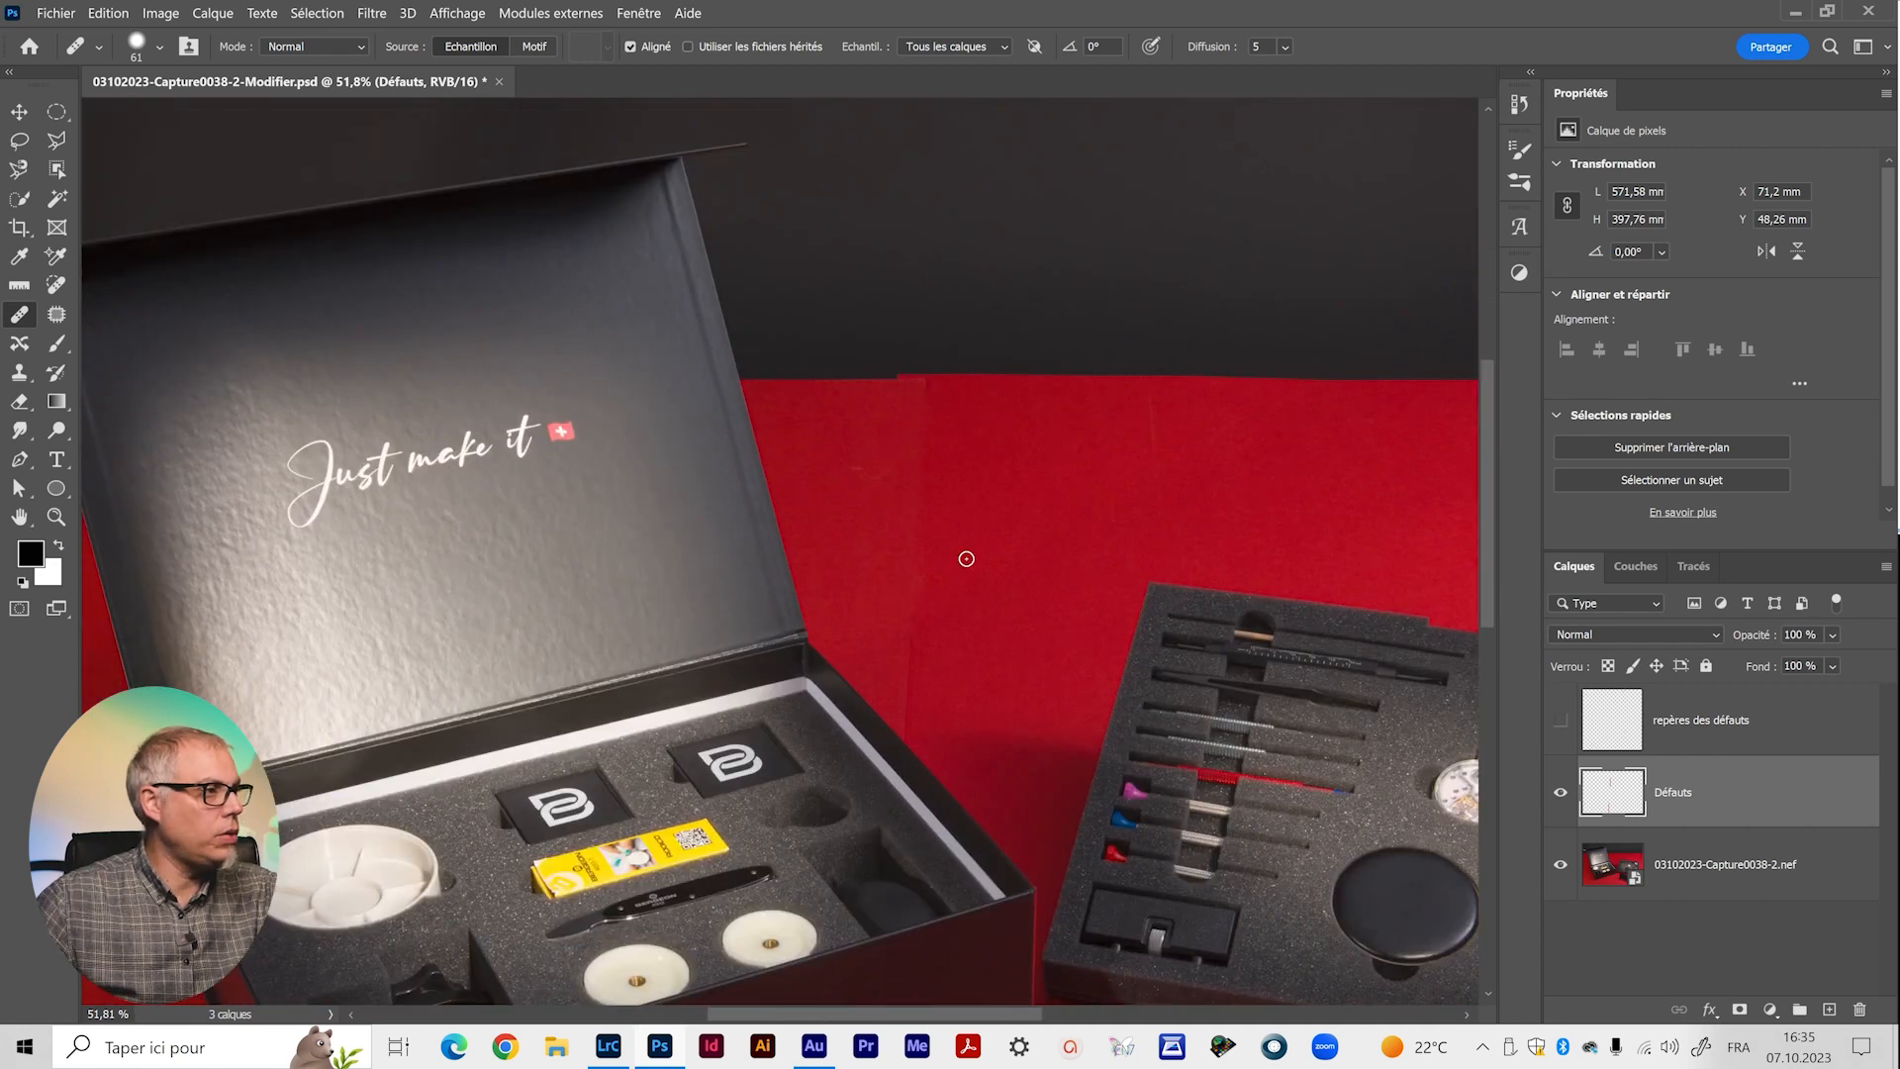
pyautogui.scroll(-3, 967, 557)
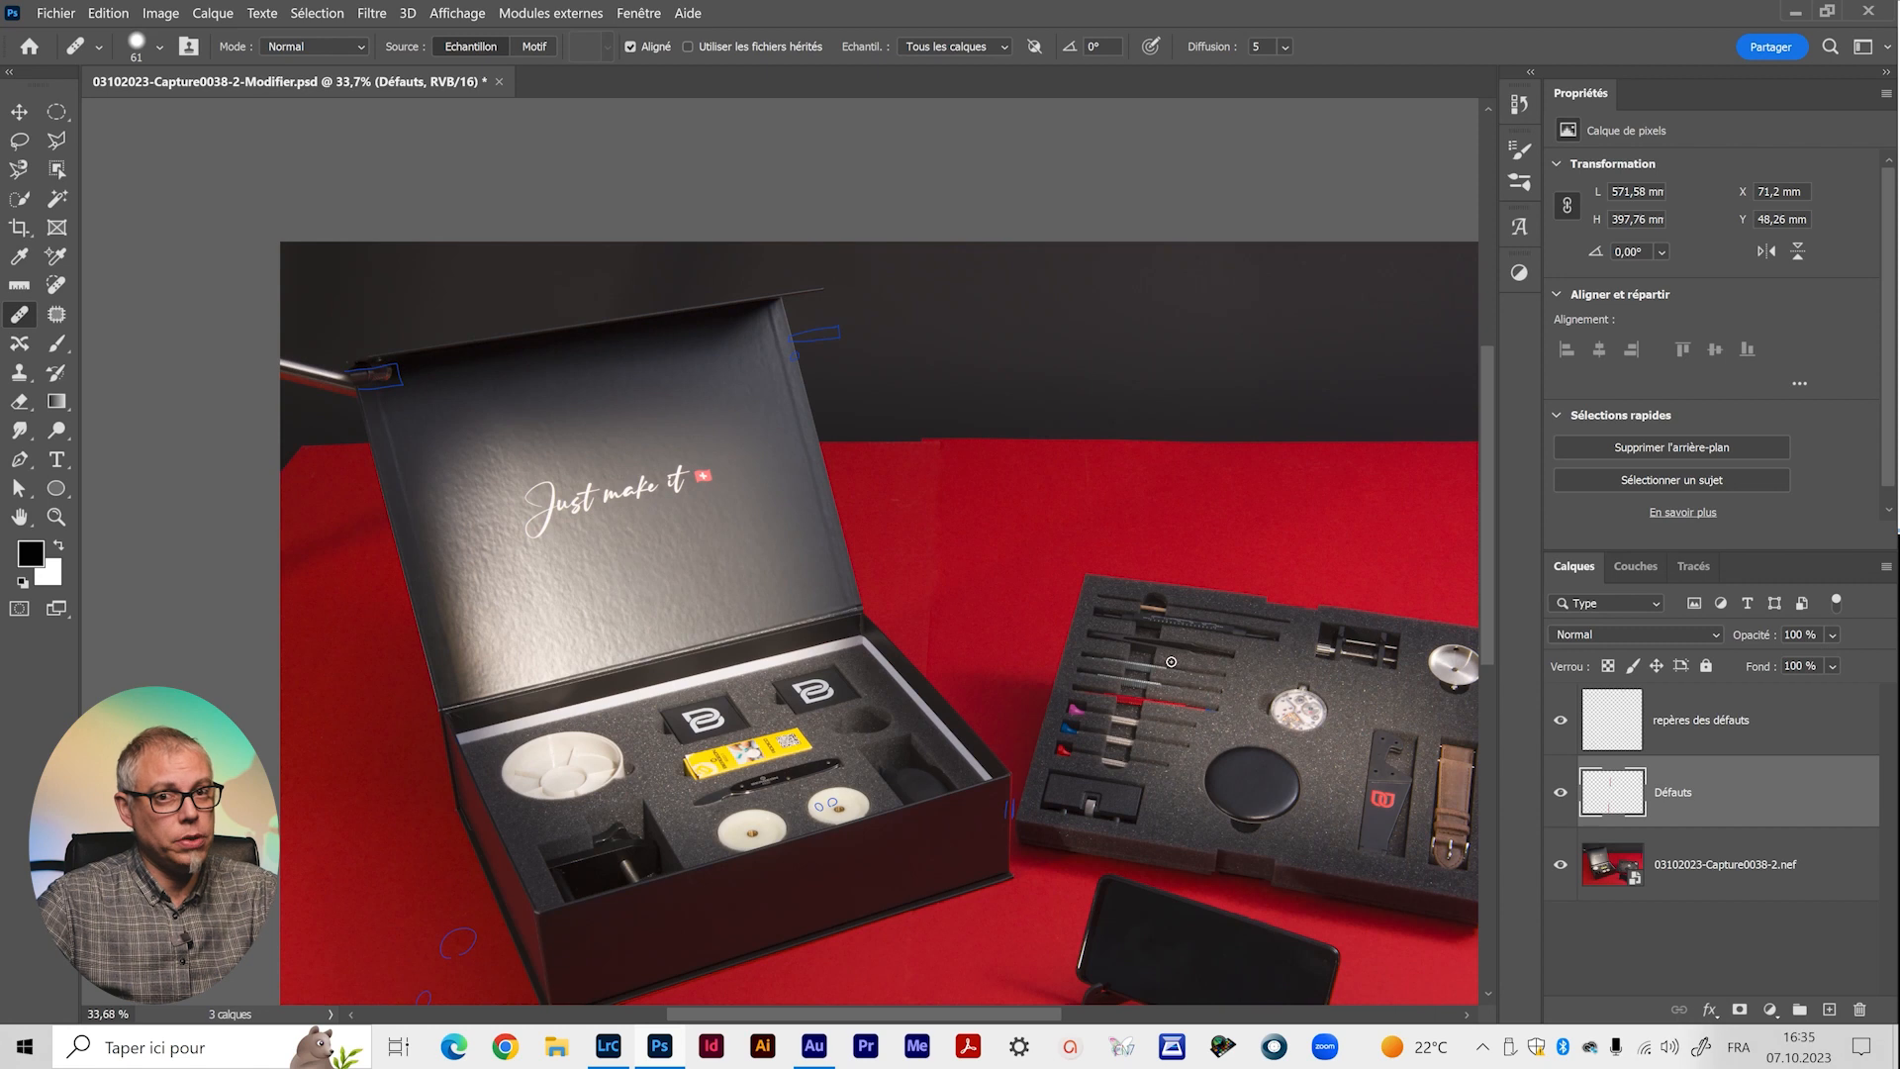
pyautogui.scroll(4, 1170, 661)
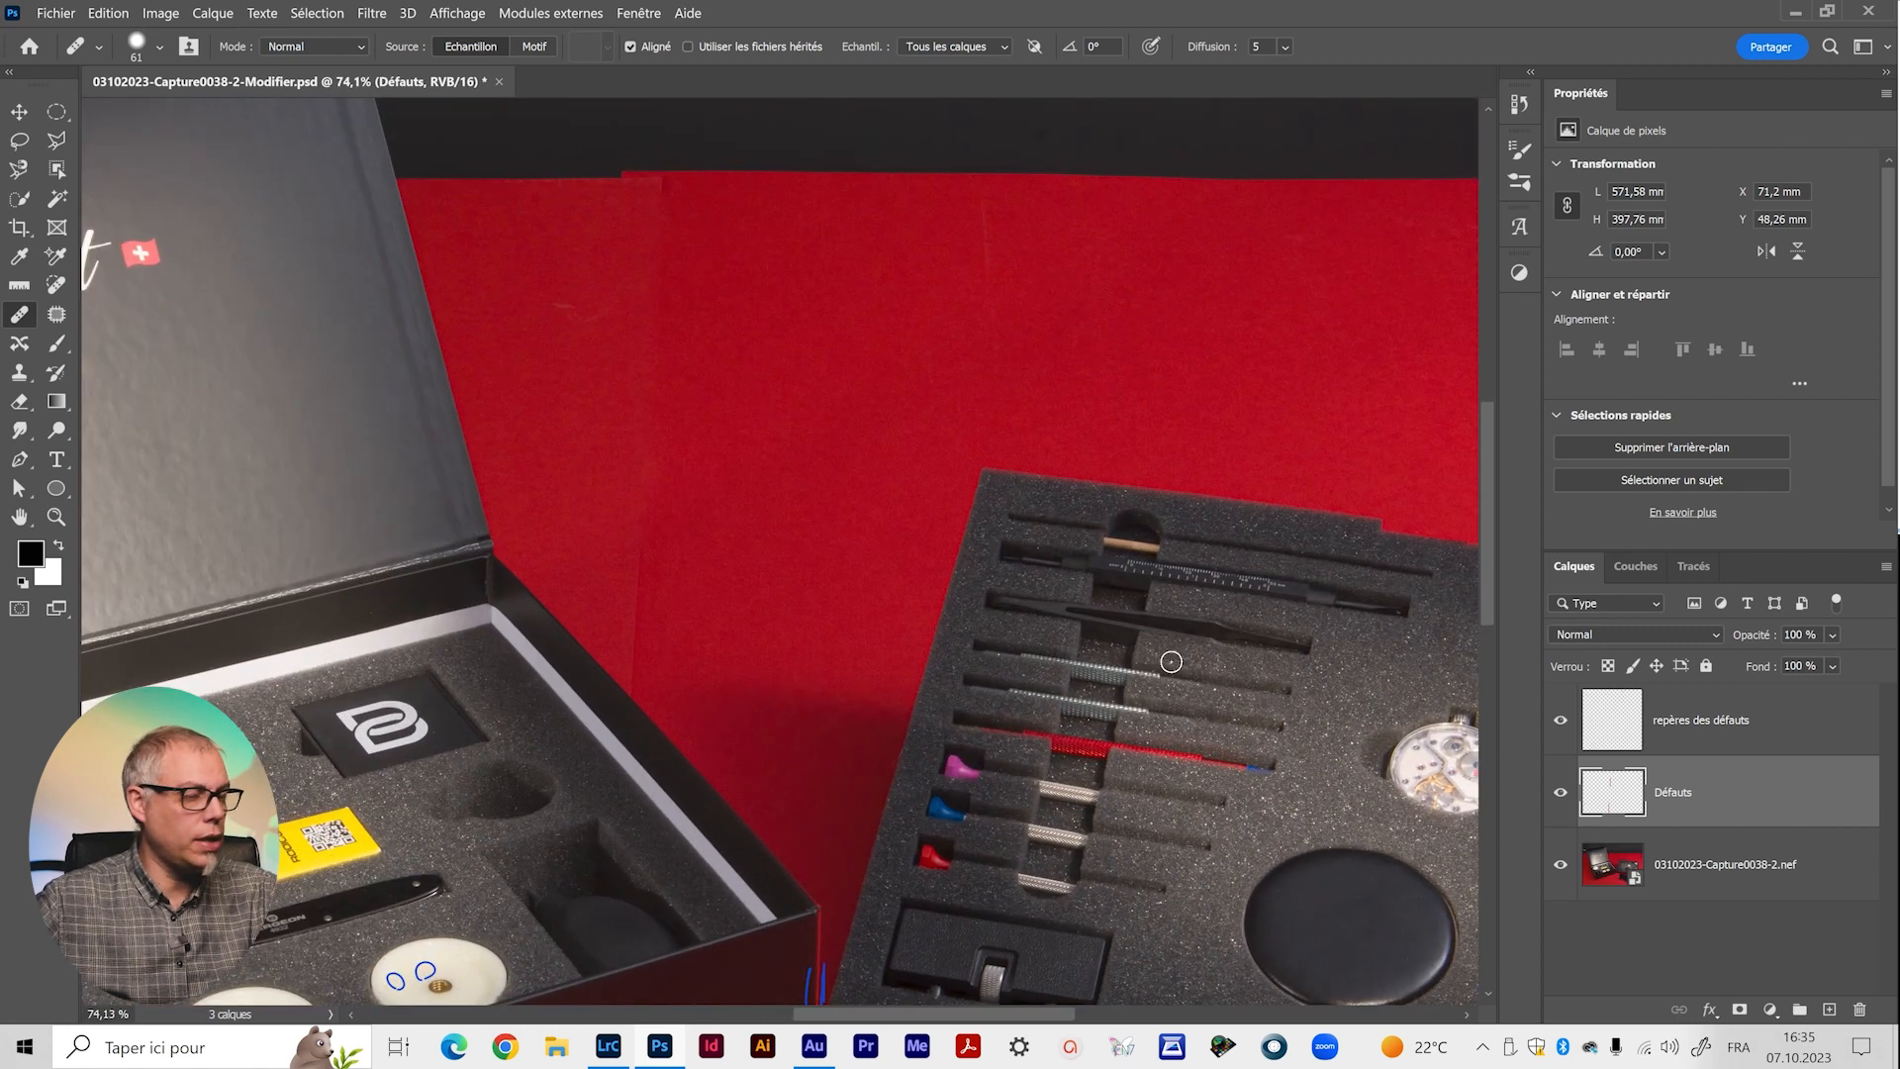
pyautogui.moveTo(619, 376); pyautogui.dragTo(852, 844)
pyautogui.moveTo(810, 586); pyautogui.dragTo(832, 654)
pyautogui.click(1614, 723)
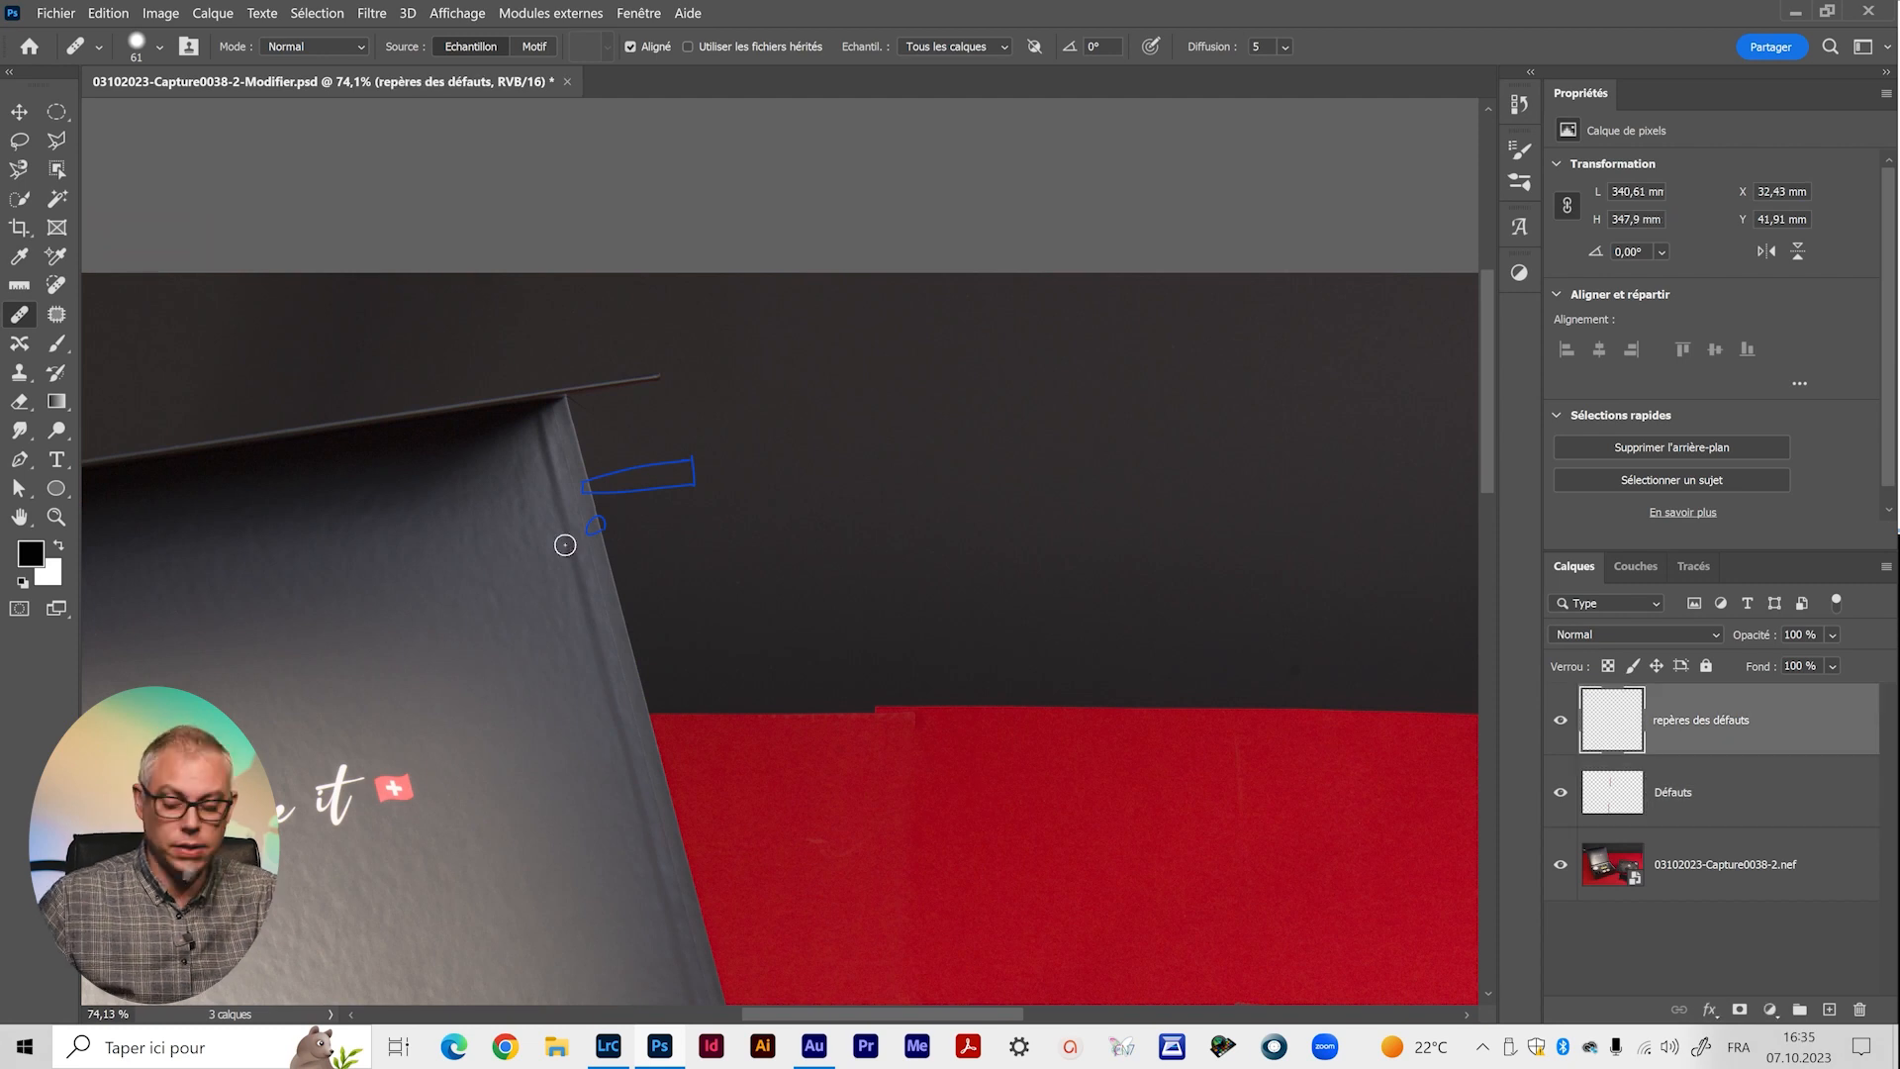
pyautogui.scroll(3, 565, 544)
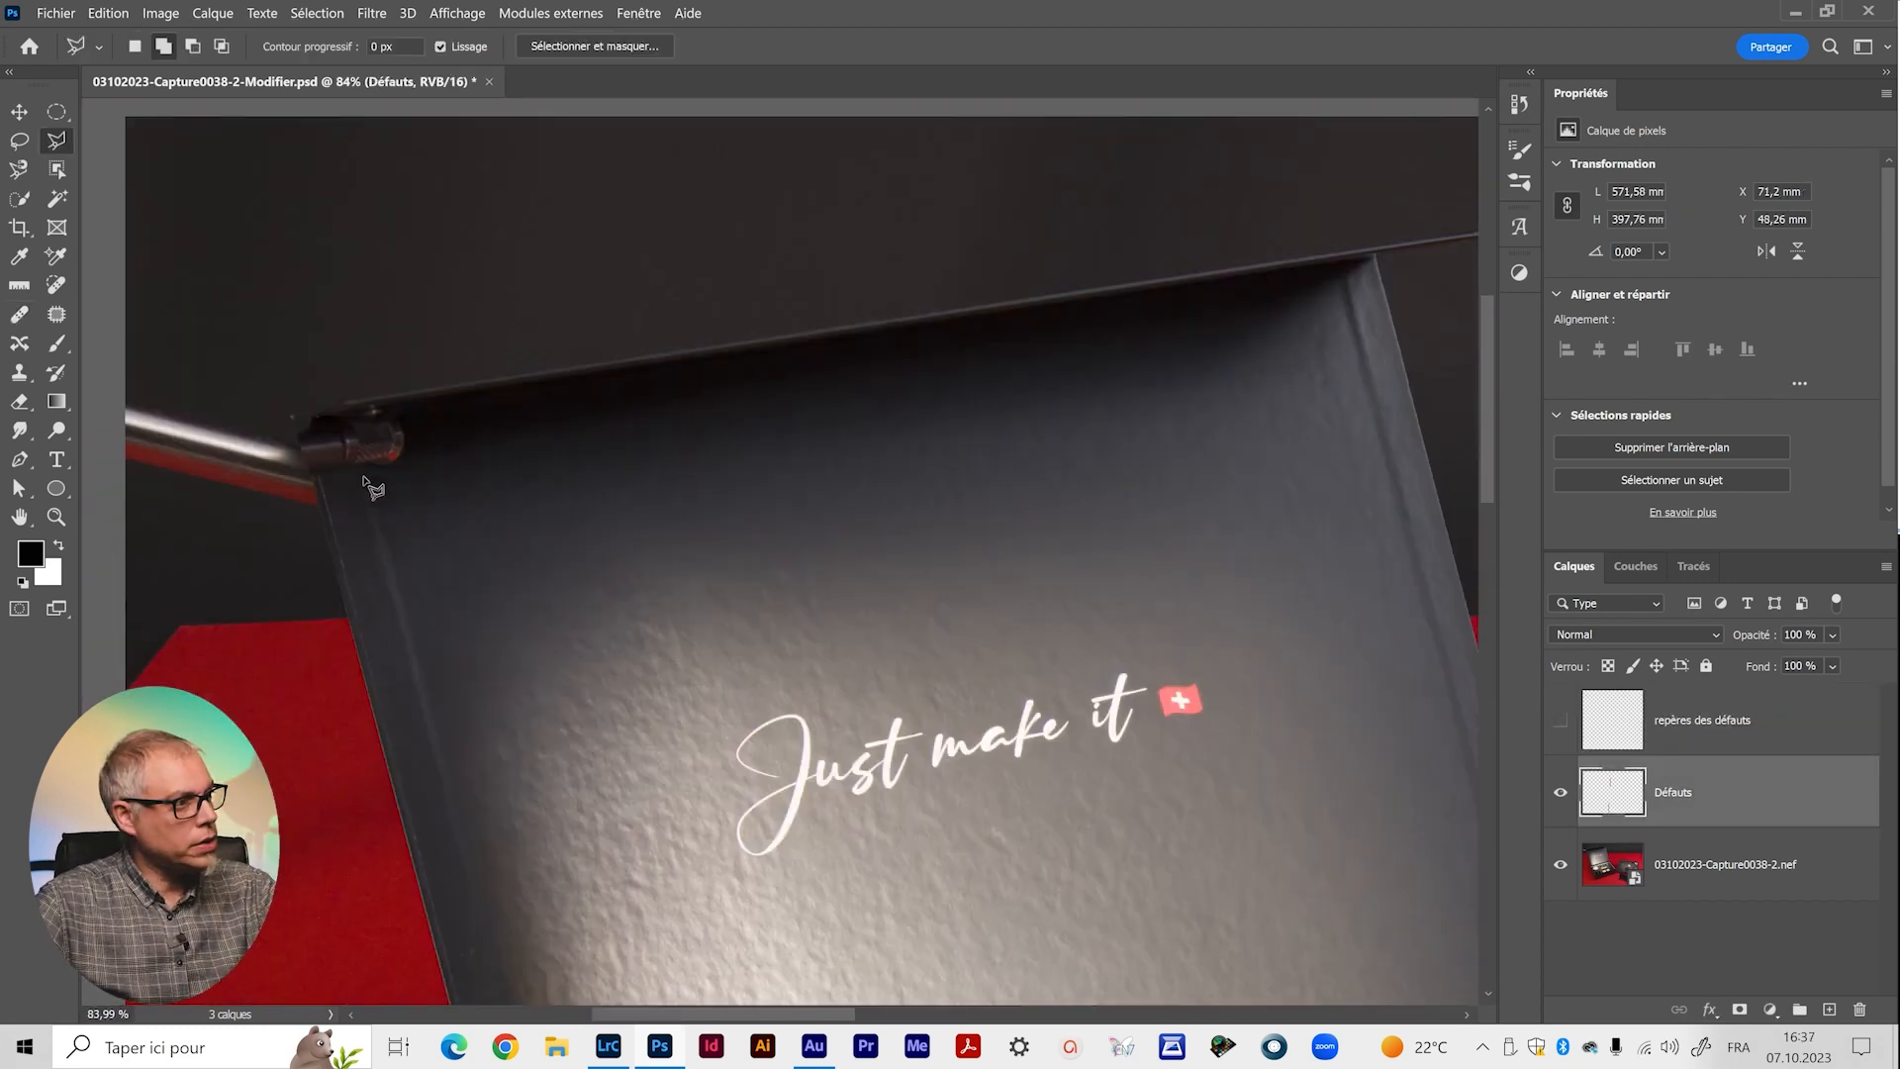
# Open the contents of the 03102023-Capture0038-2.nef smart object and select its 03102023-Capture0041-2.nef layer.
pyautogui.click(1602, 864)
pyautogui.doubleClick(1632, 881)
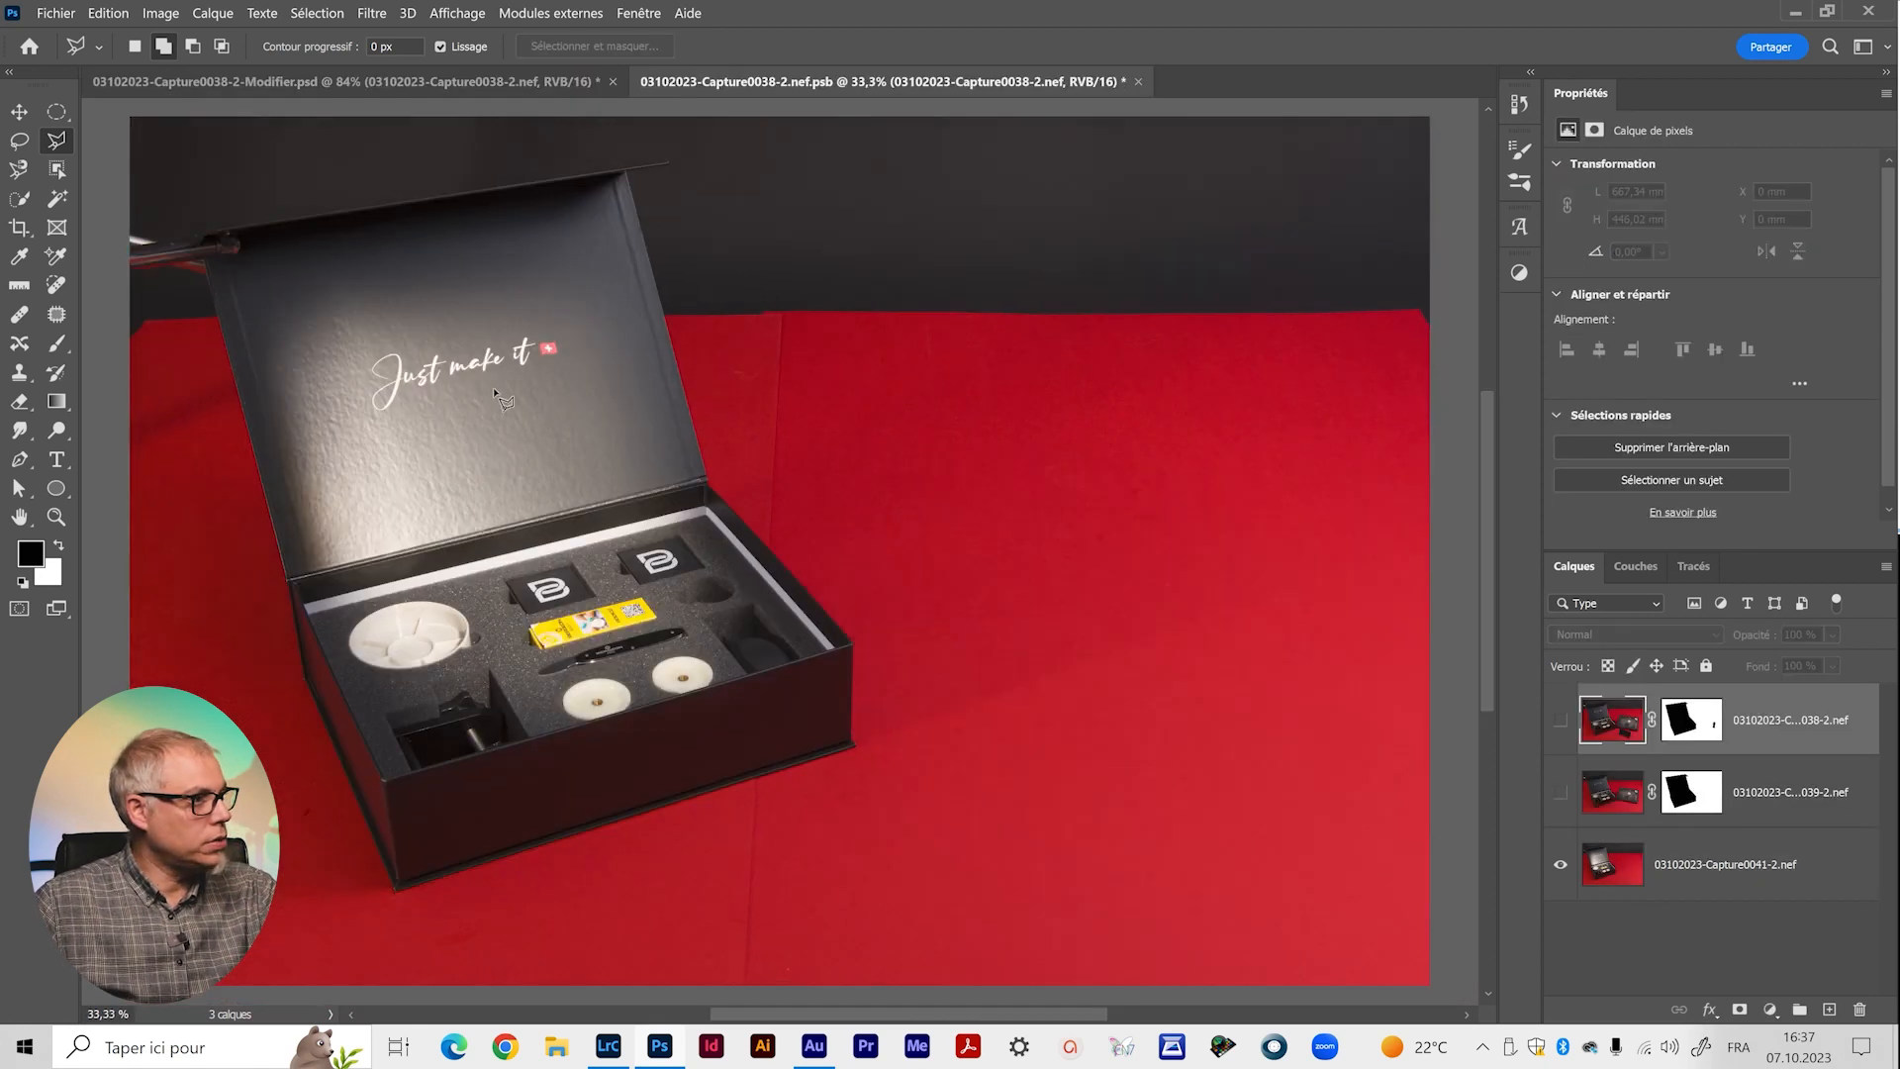
pyautogui.scroll(5, 216, 252)
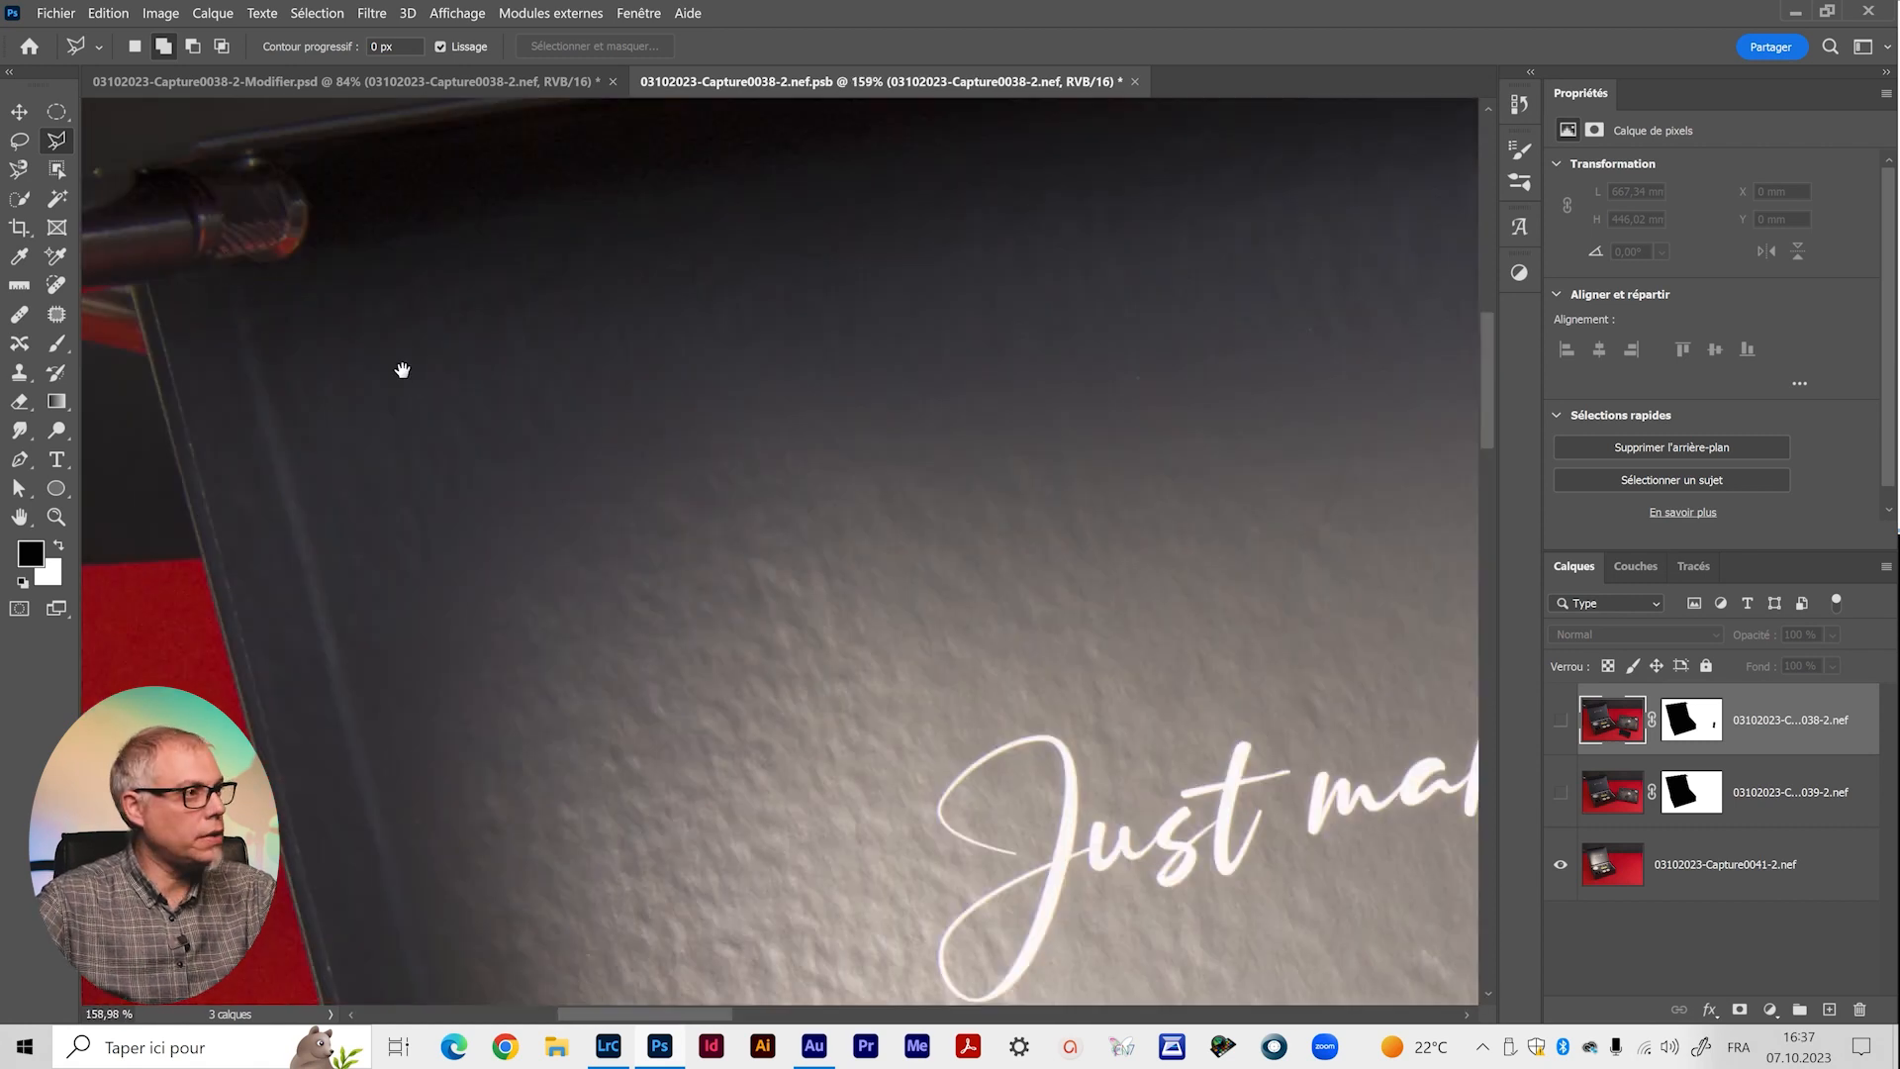
pyautogui.moveTo(402, 370); pyautogui.dragTo(764, 586)
pyautogui.click(1609, 861)
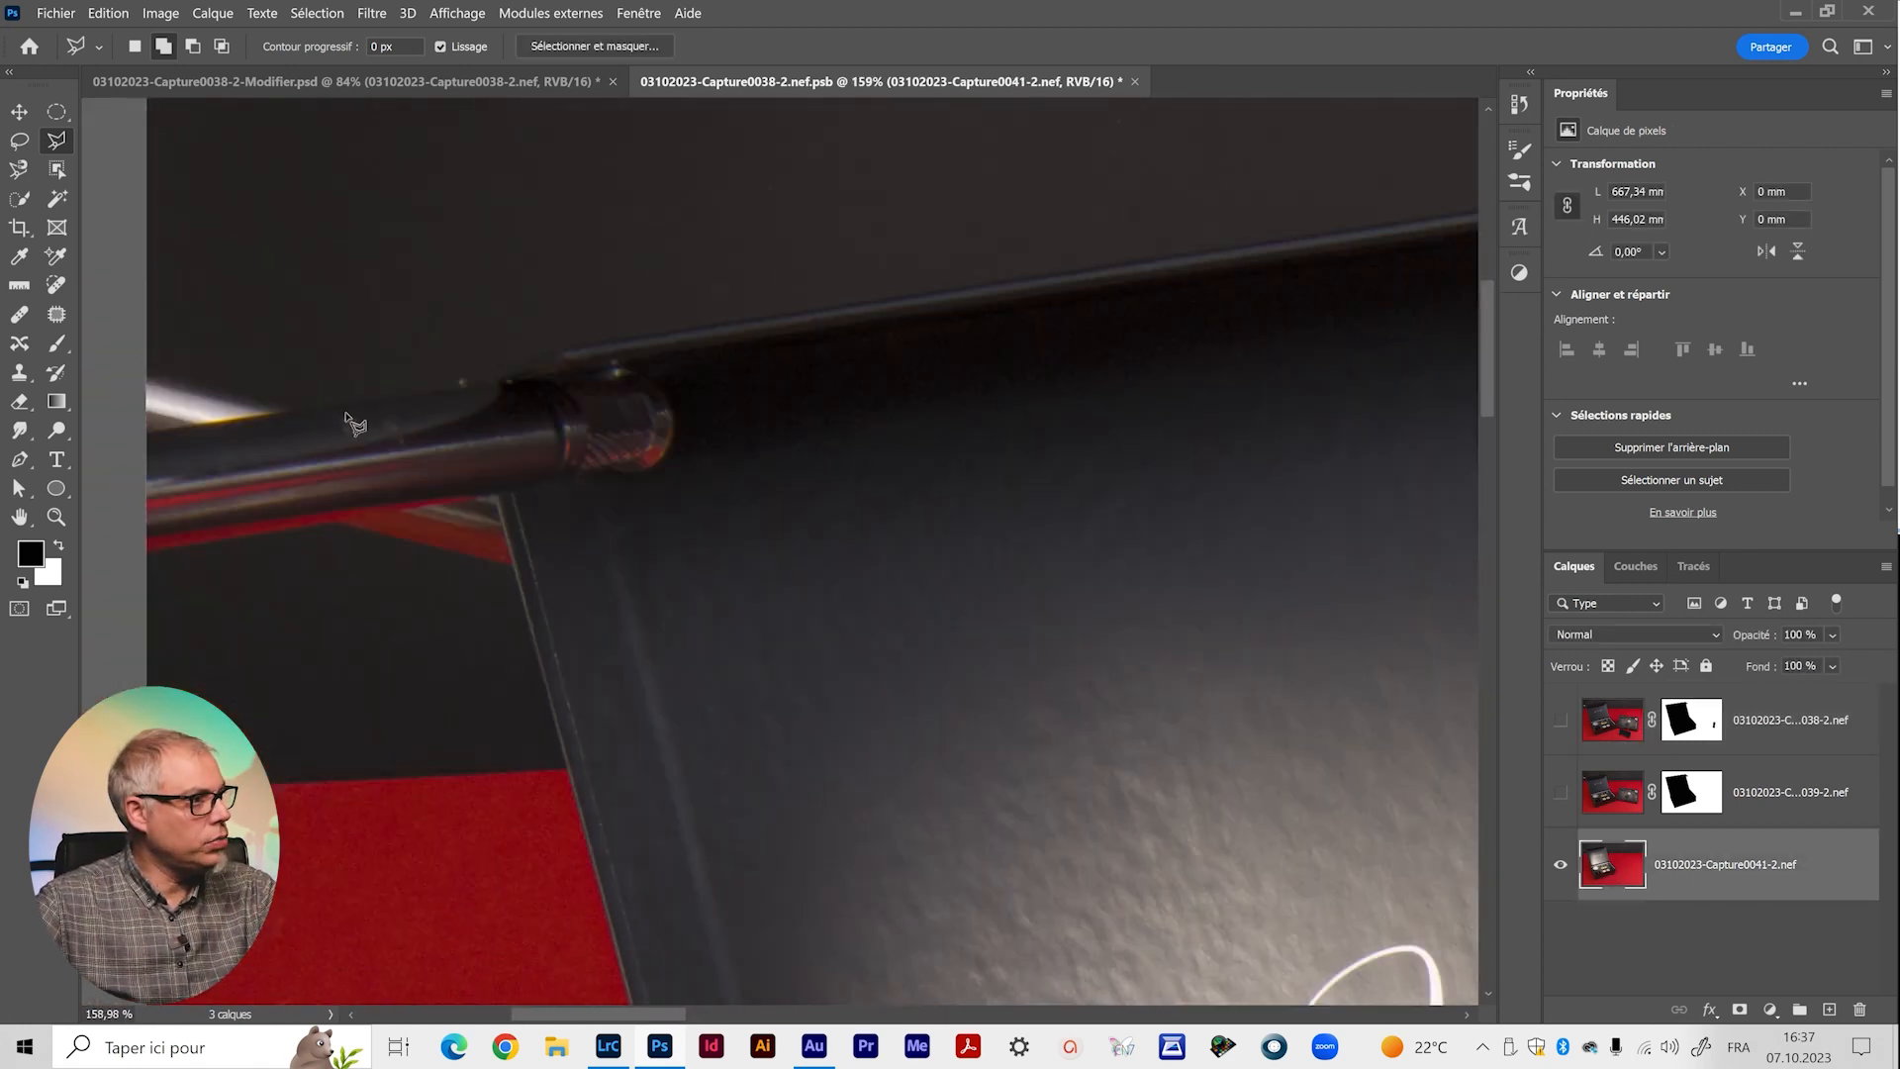
# Outline the end of the metal rod overlapping the lid's upper corner with a straight-edged polygonal lasso selection.
pyautogui.scroll(3, 530, 503)
pyautogui.click(465, 499)
pyautogui.click(399, 268)
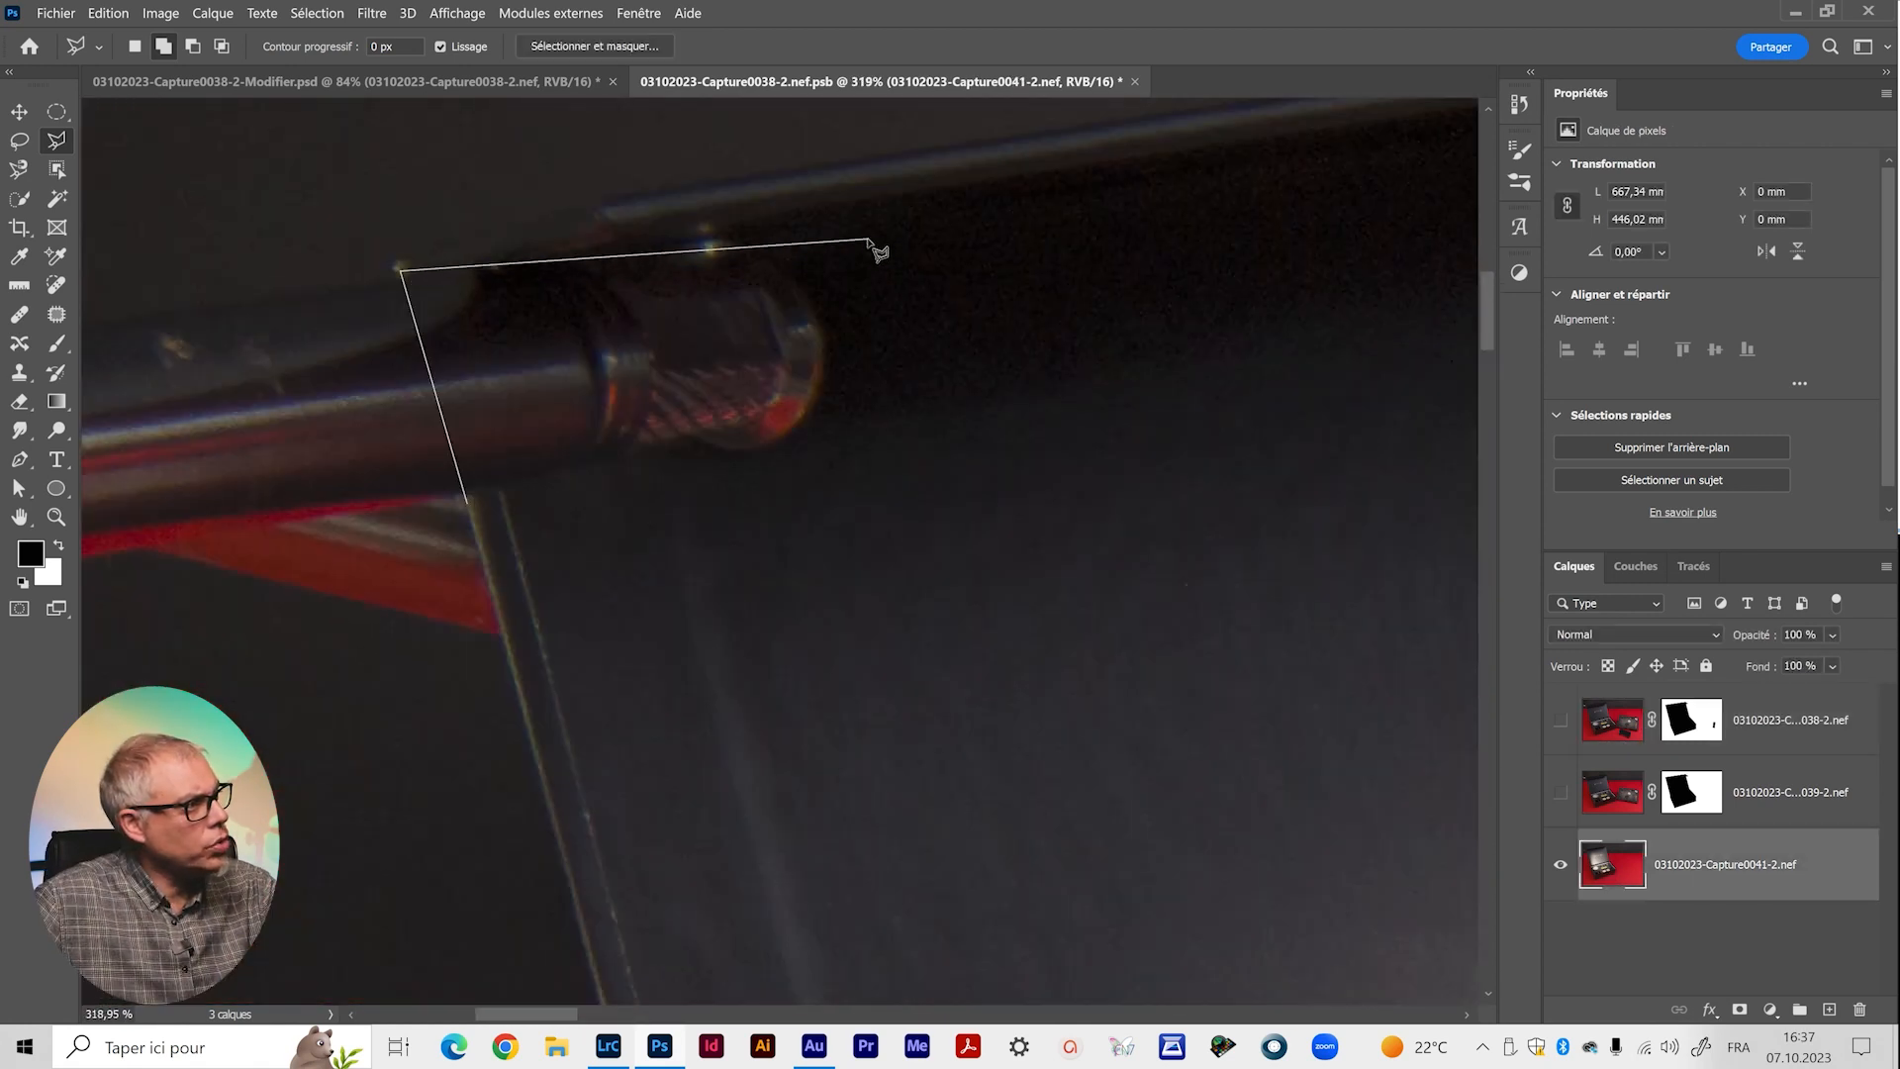
pyautogui.click(489, 288)
pyautogui.click(823, 263)
pyautogui.doubleClick(872, 482)
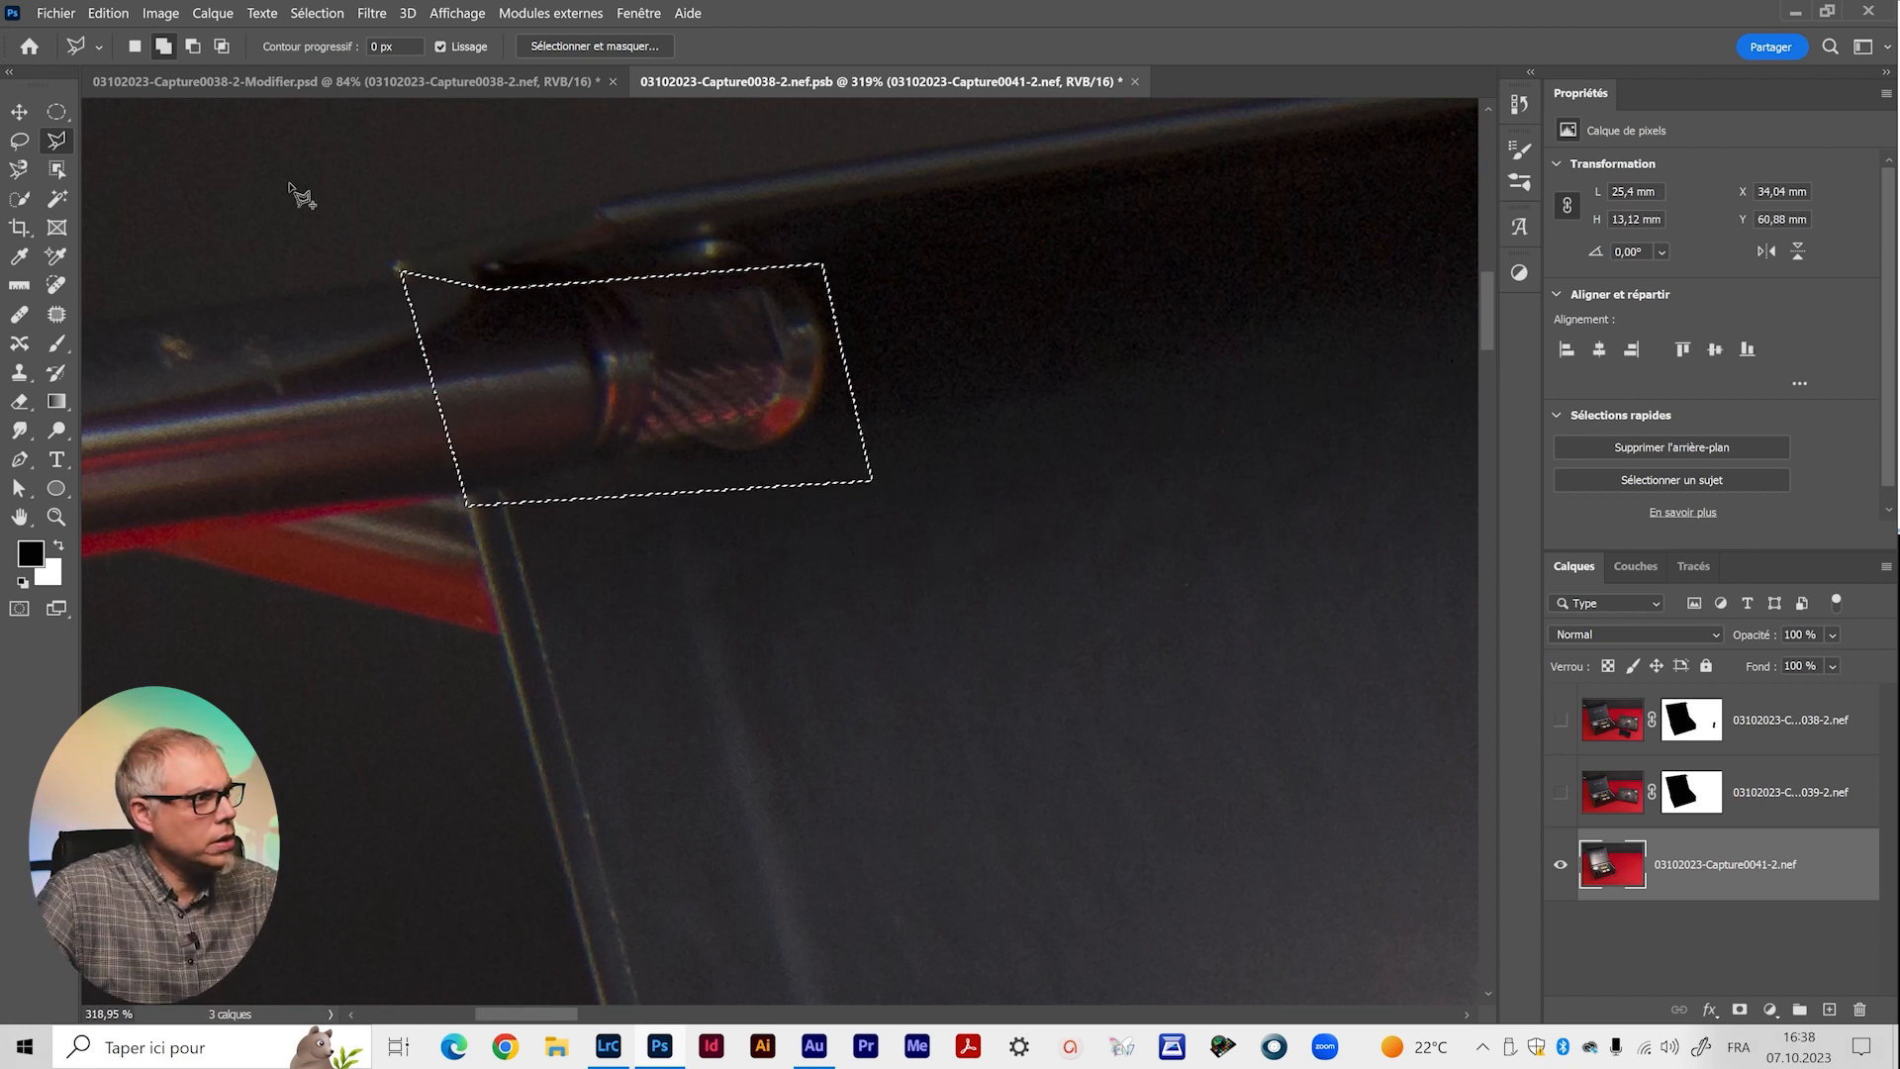
# Start Content-Aware Fill on the selected rod end and paint the lid's dark interior around it as the sampling area.
pyautogui.click(99, 12)
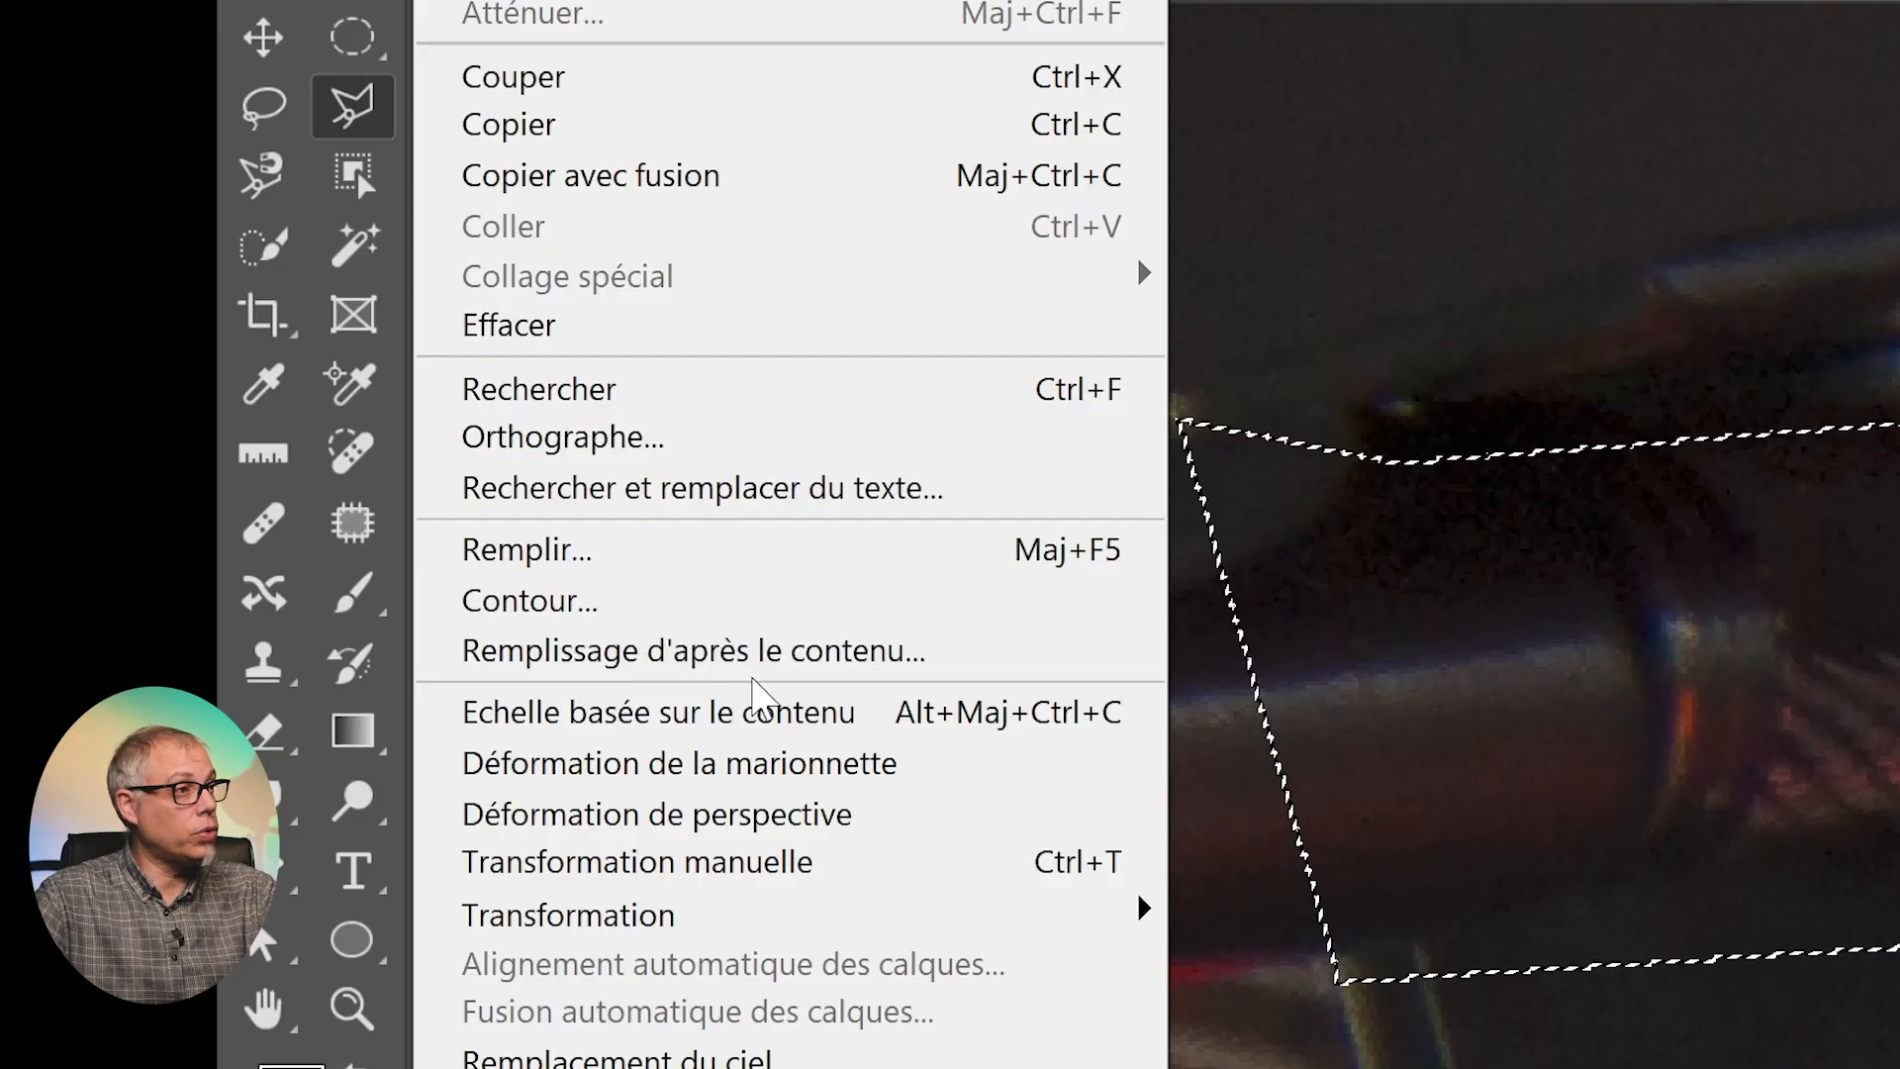
pyautogui.click(766, 661)
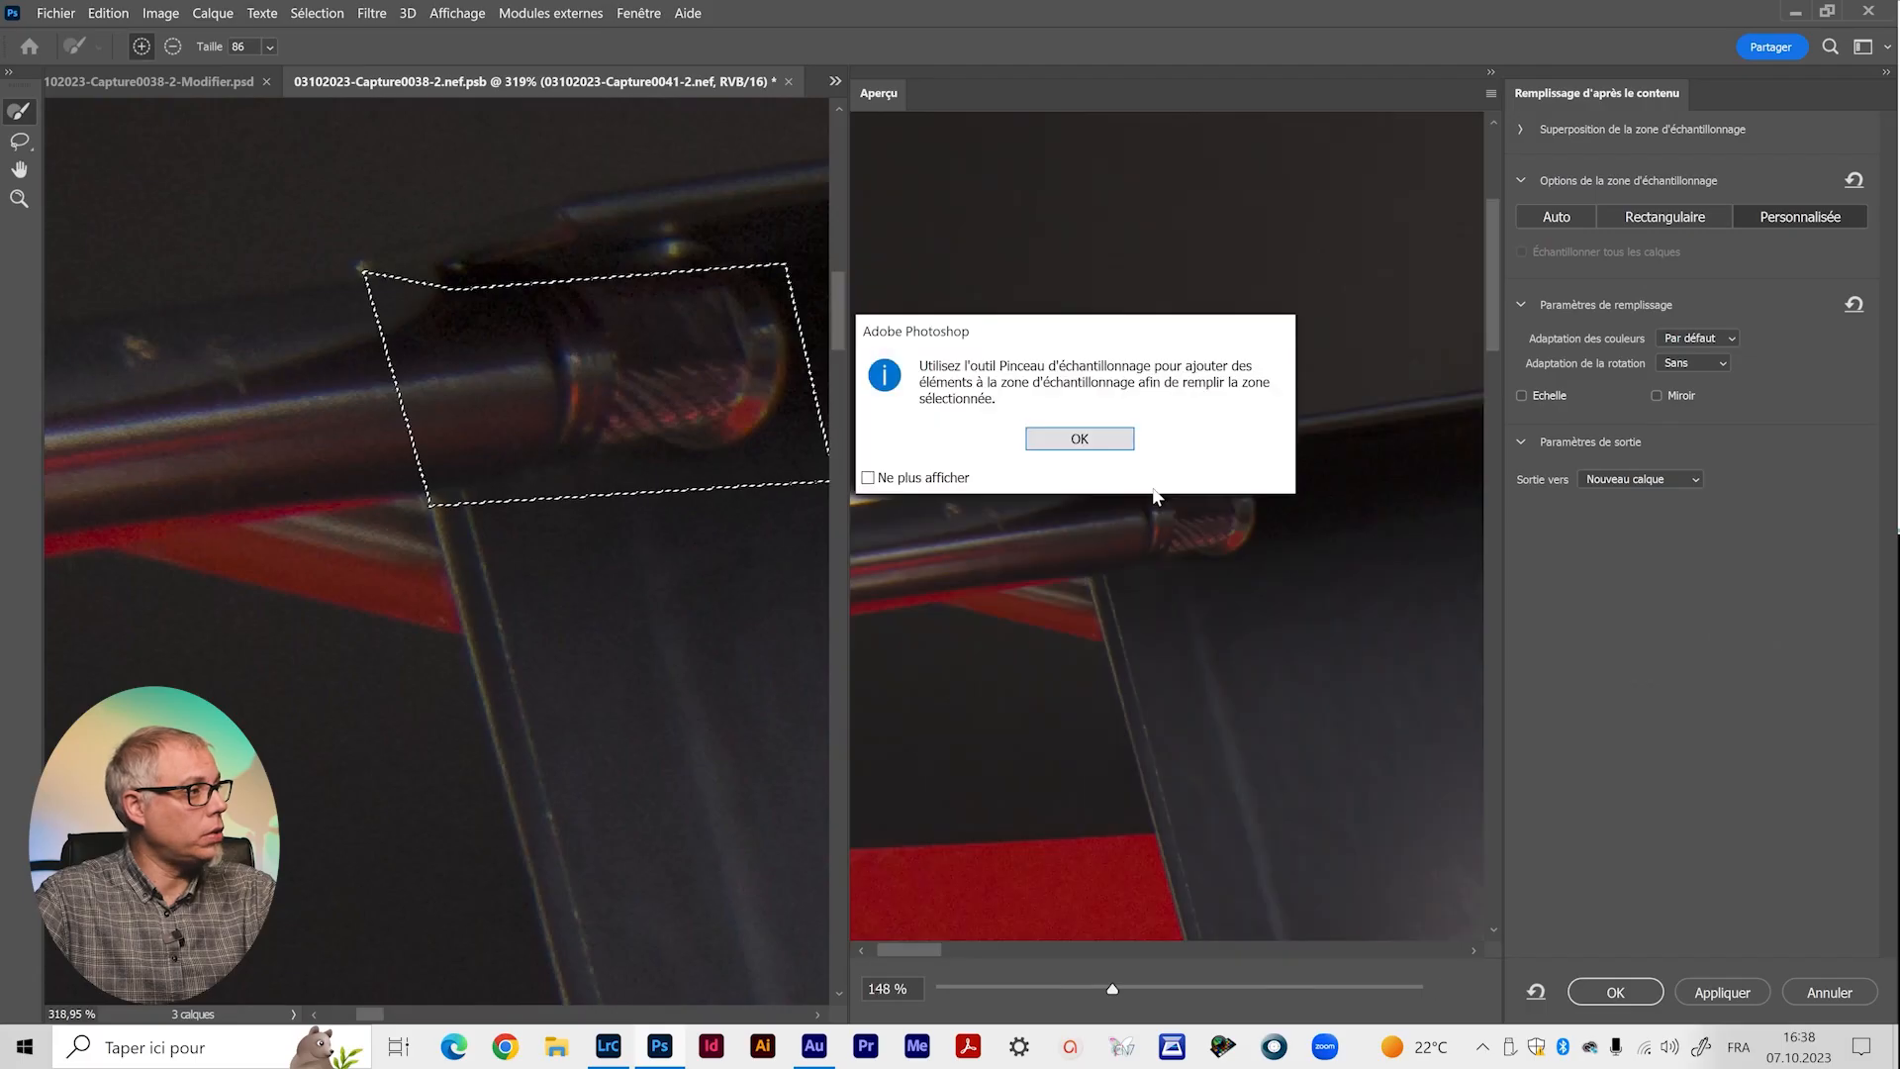
pyautogui.click(1080, 438)
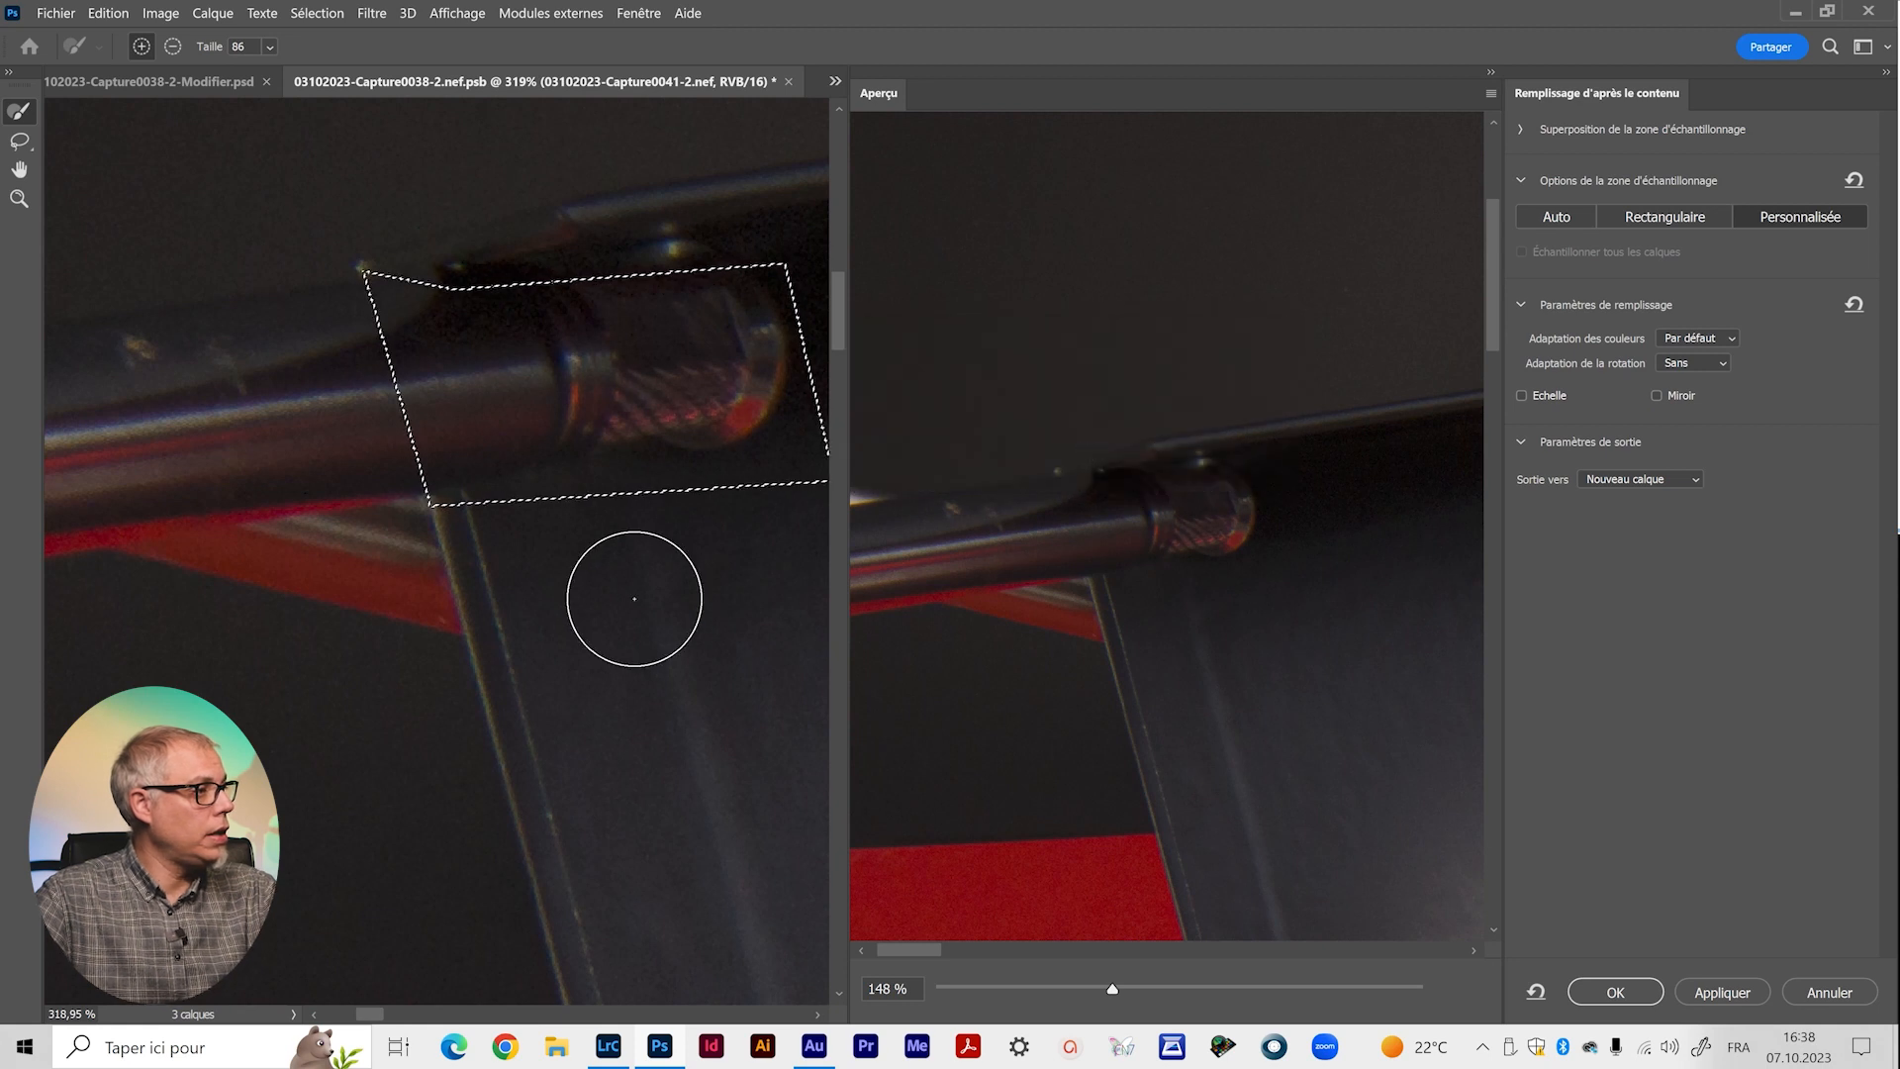
pyautogui.moveTo(599, 591); pyautogui.dragTo(324, 710)
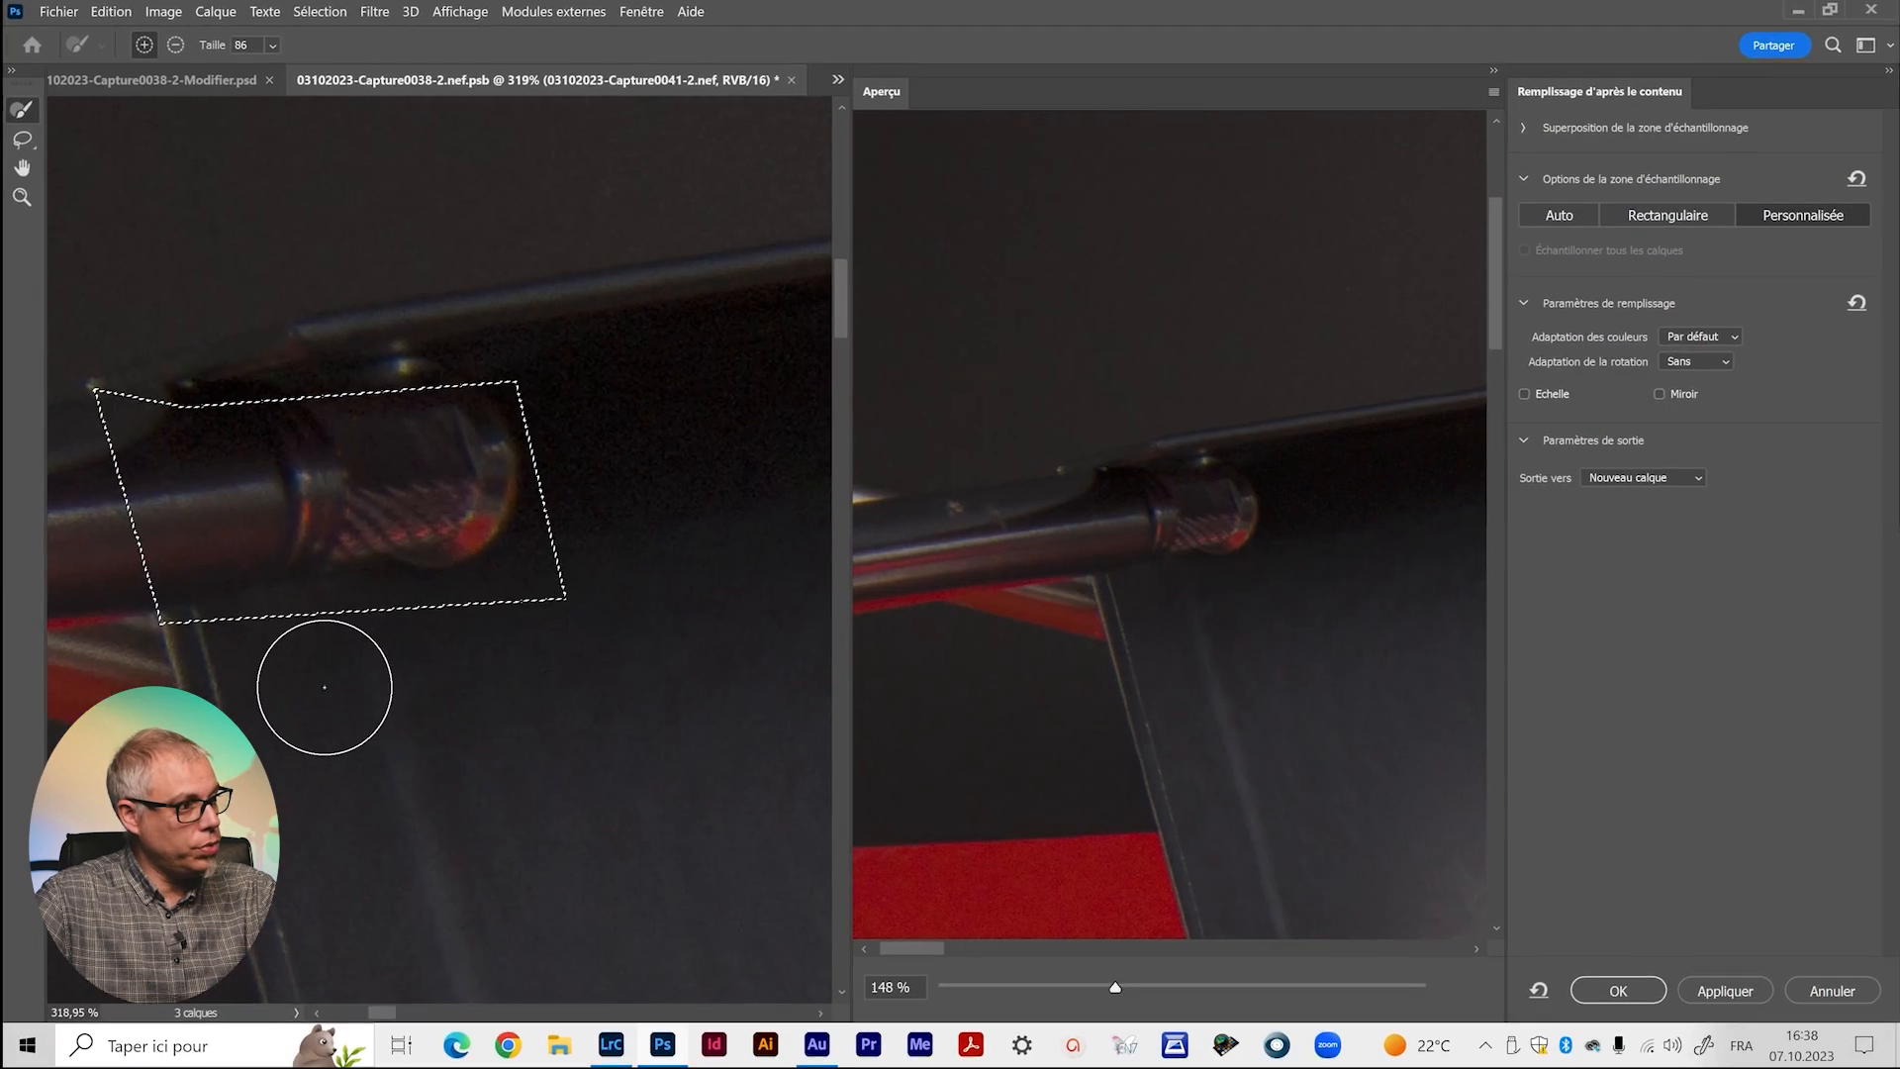
pyautogui.moveTo(284, 659)
pyautogui.mouseDown()
pyautogui.moveTo(592, 647)
pyautogui.moveTo(585, 420)
pyautogui.moveTo(567, 416)
pyautogui.moveTo(603, 411)
pyautogui.moveTo(726, 503)
pyautogui.moveTo(728, 683)
pyautogui.moveTo(699, 700)
pyautogui.moveTo(630, 726)
pyautogui.moveTo(326, 727)
pyautogui.moveTo(301, 714)
pyautogui.moveTo(289, 640)
pyautogui.moveTo(308, 735)
pyautogui.mouseUp()
pyautogui.moveTo(354, 836)
pyautogui.mouseDown()
pyautogui.moveTo(360, 870)
pyautogui.moveTo(827, 814)
pyautogui.moveTo(551, 793)
pyautogui.moveTo(342, 673)
pyautogui.moveTo(359, 649)
pyautogui.mouseUp()
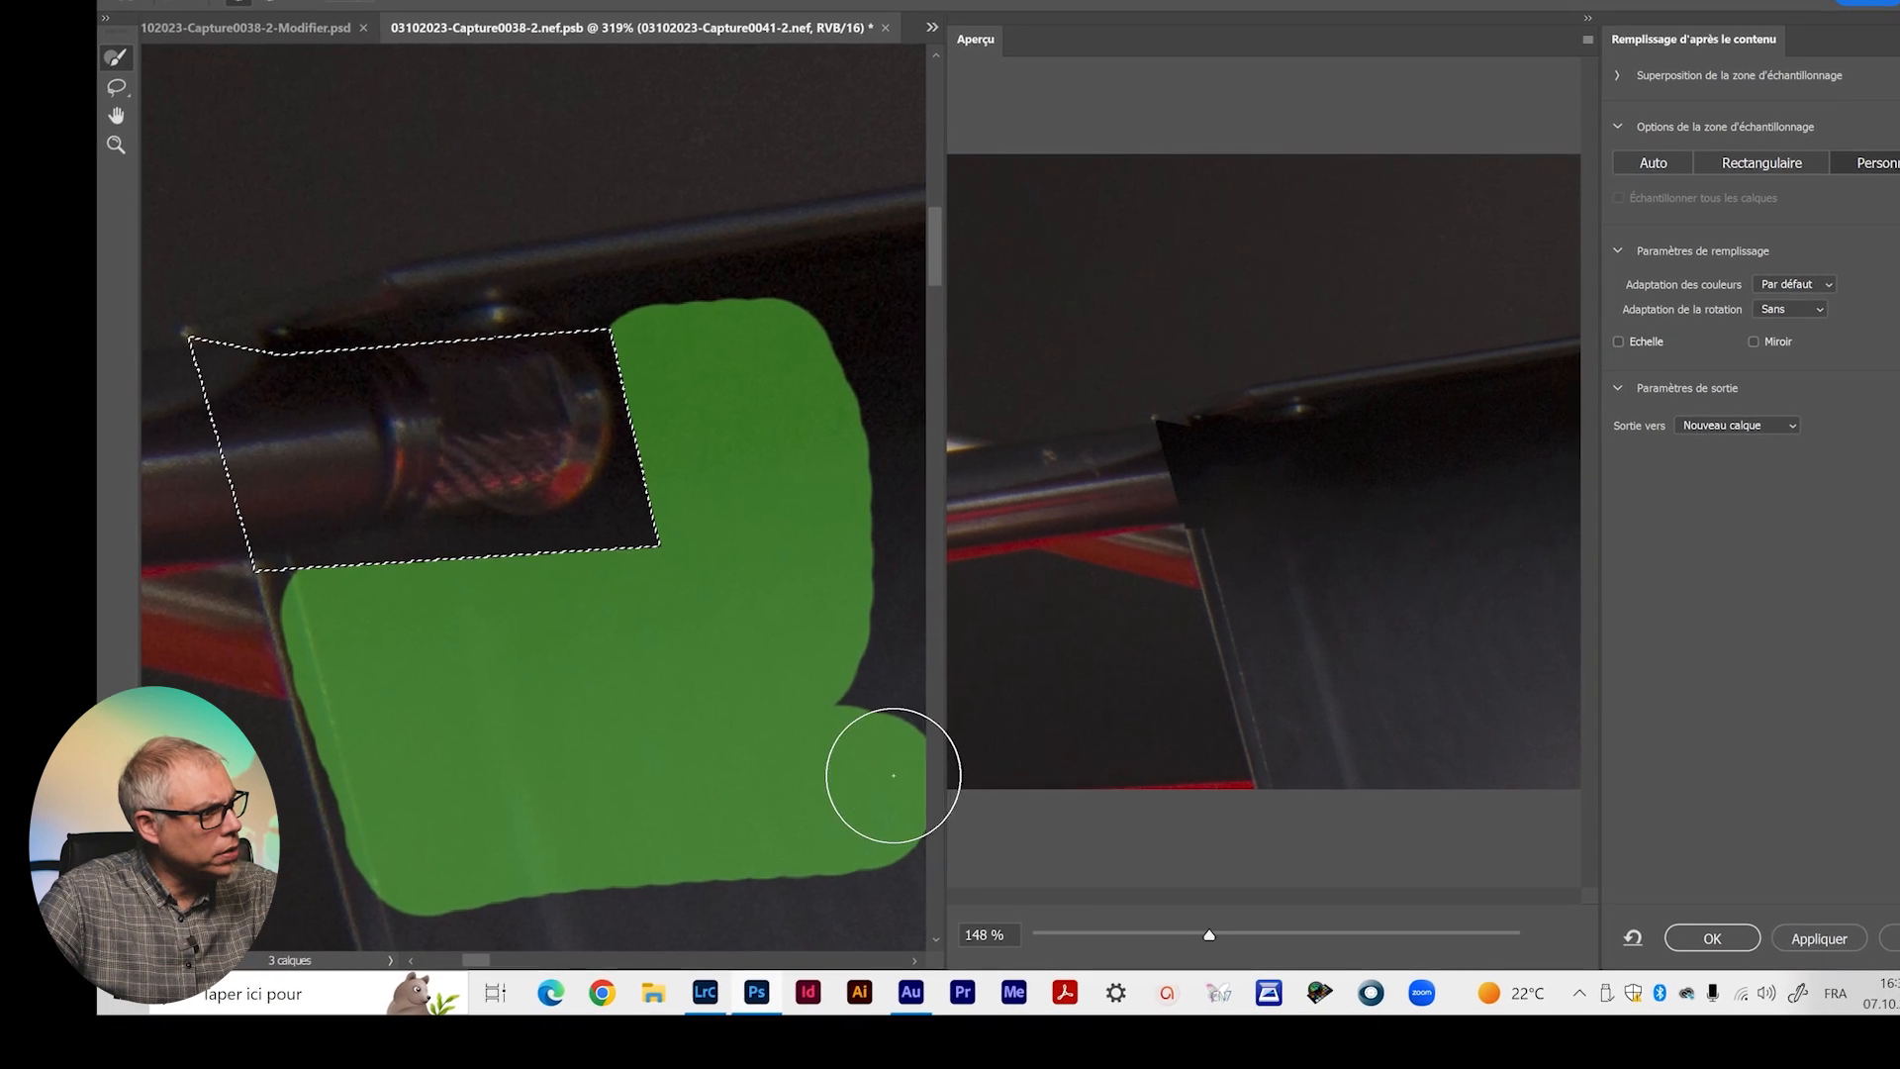
pyautogui.moveTo(488, 840); pyautogui.dragTo(568, 620)
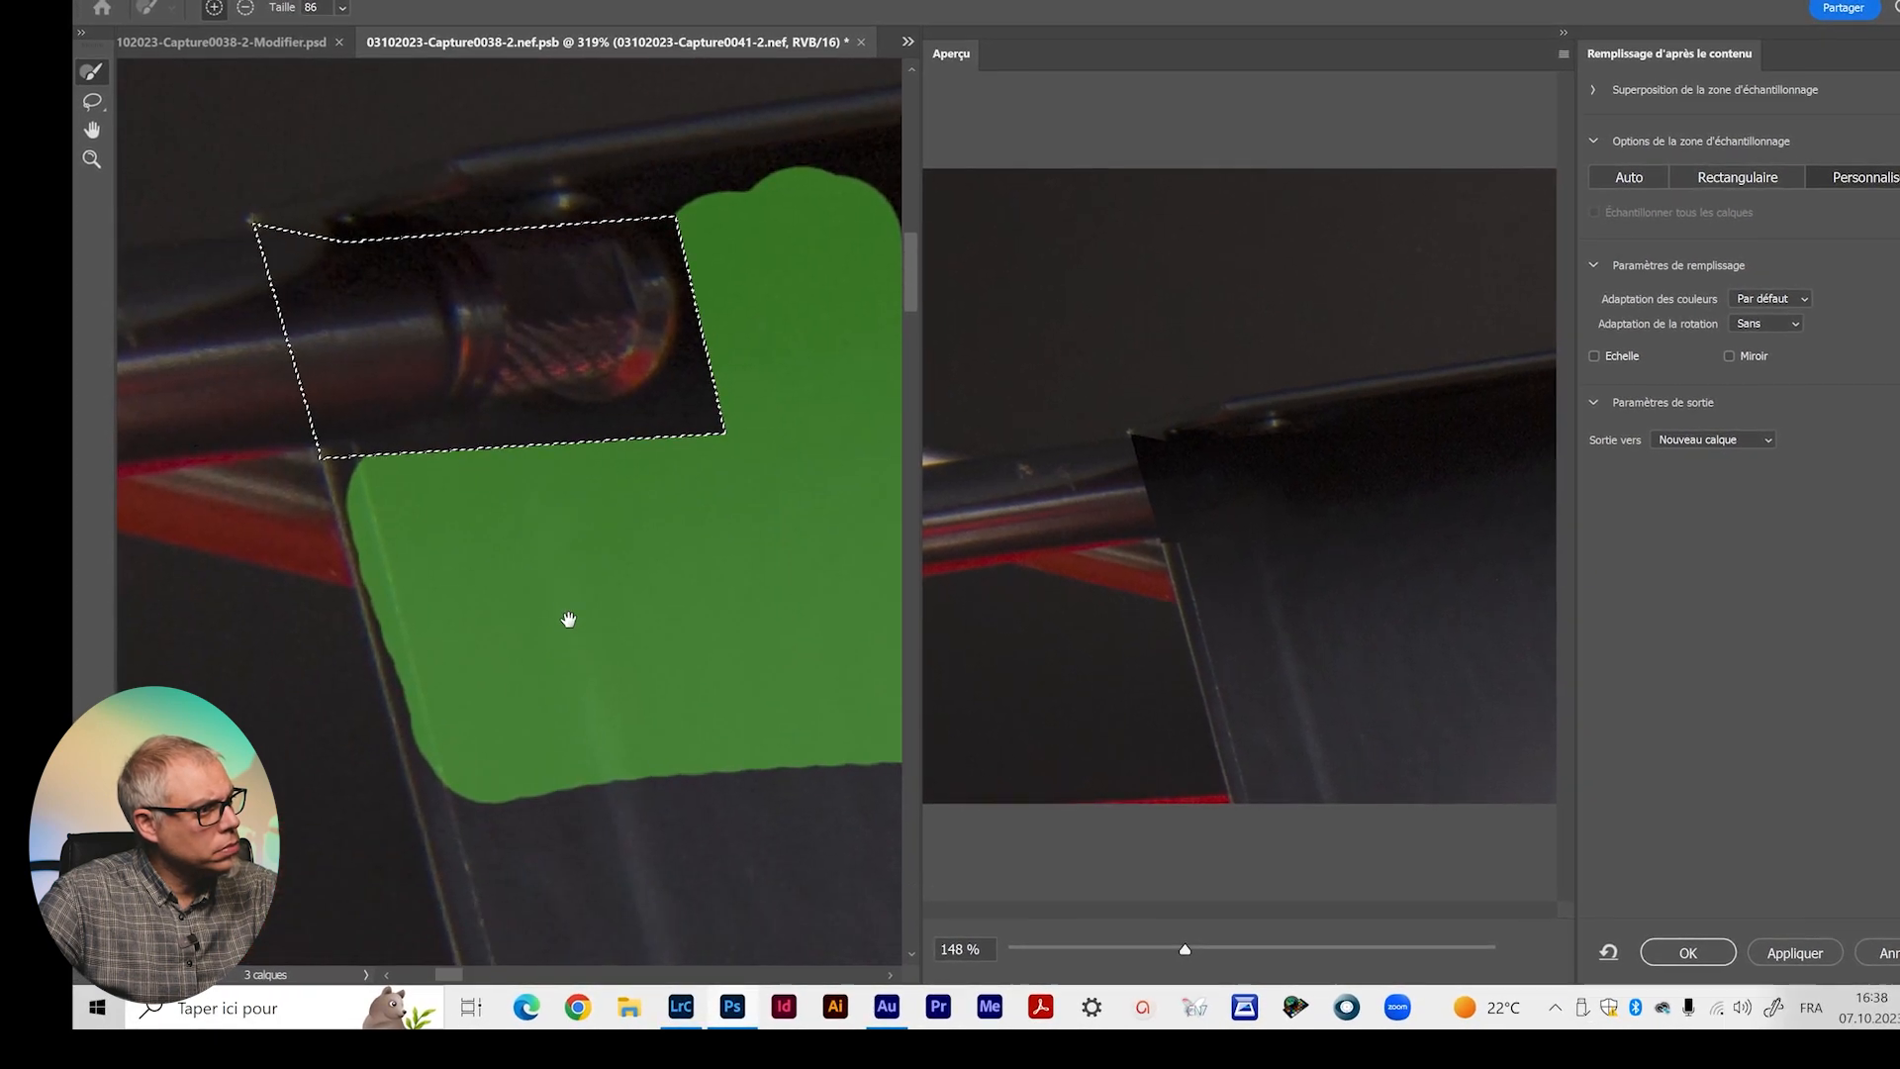
# Extend the sampling area down along the lid's outer edge and apply the fill to a new layer.
pyautogui.moveTo(387, 679); pyautogui.dragTo(404, 916)
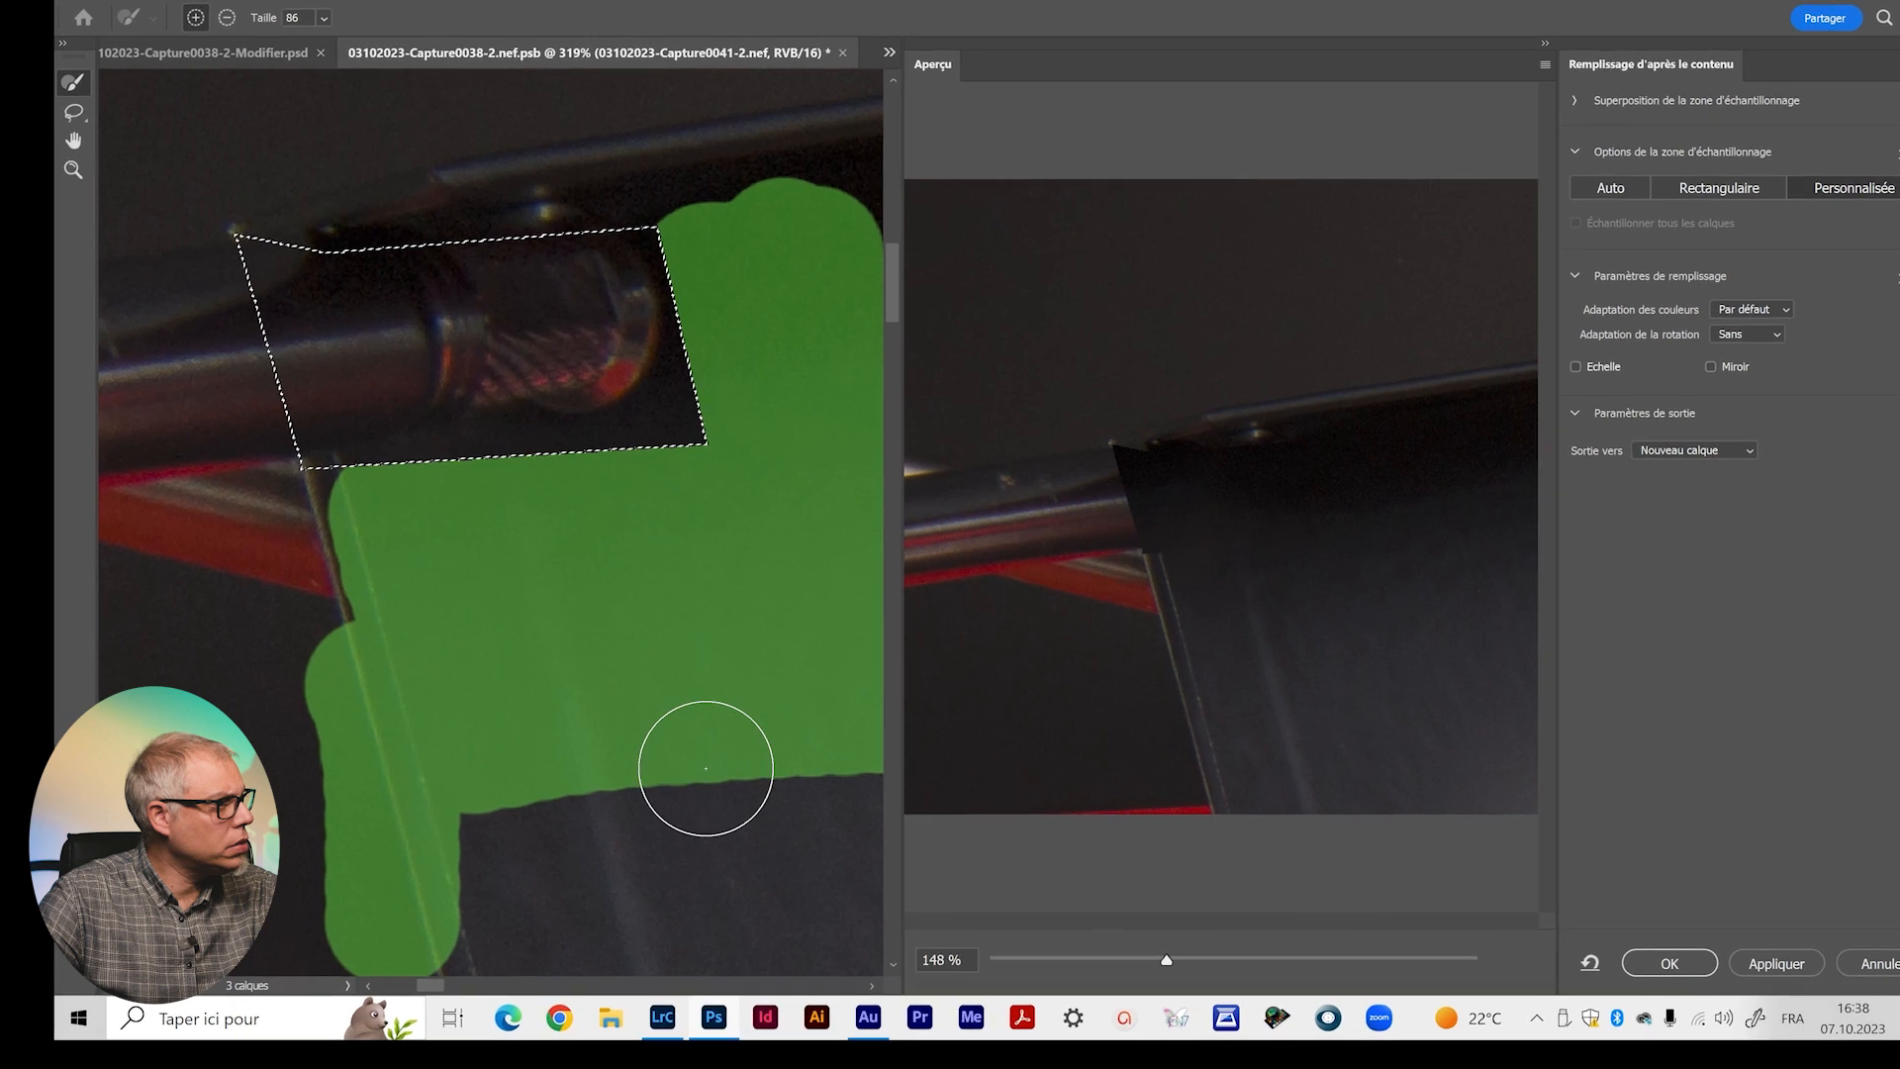
pyautogui.moveTo(703, 768); pyautogui.dragTo(573, 462)
pyautogui.moveTo(290, 593); pyautogui.dragTo(305, 666)
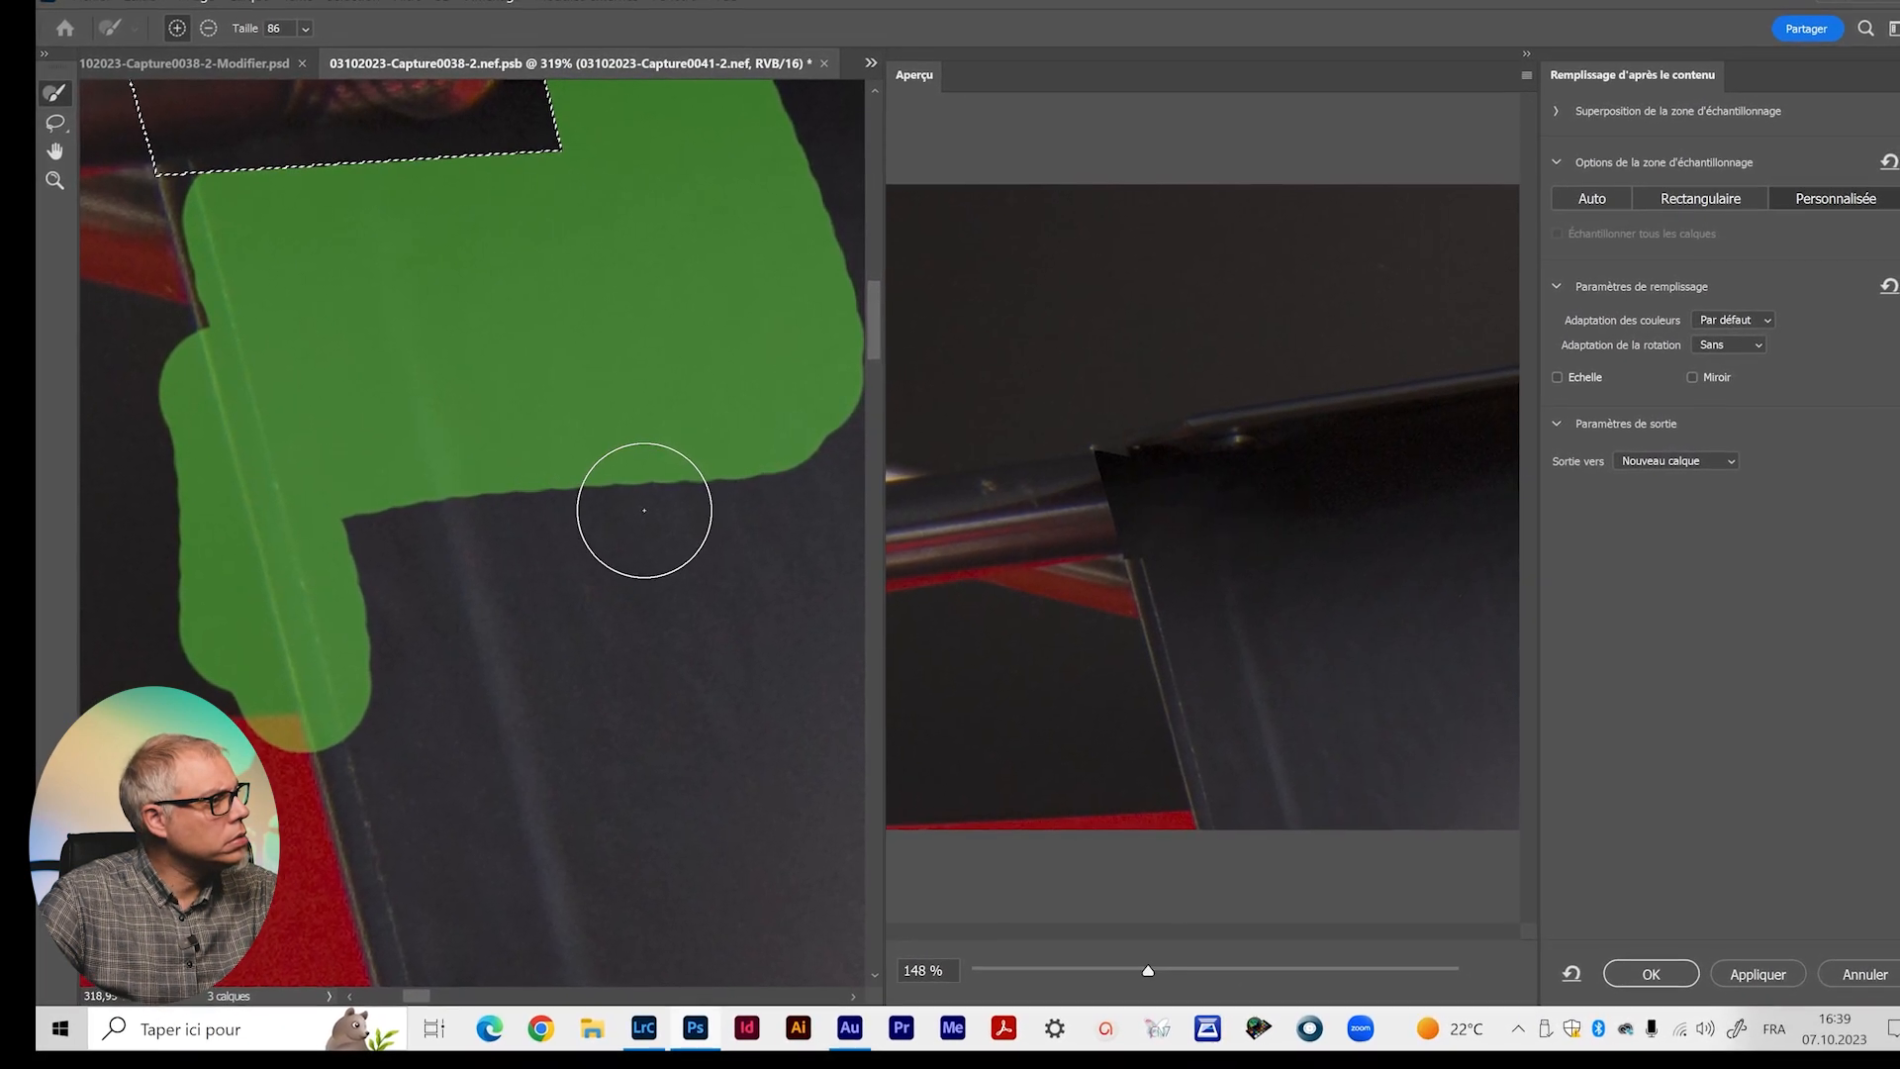
pyautogui.click(1634, 982)
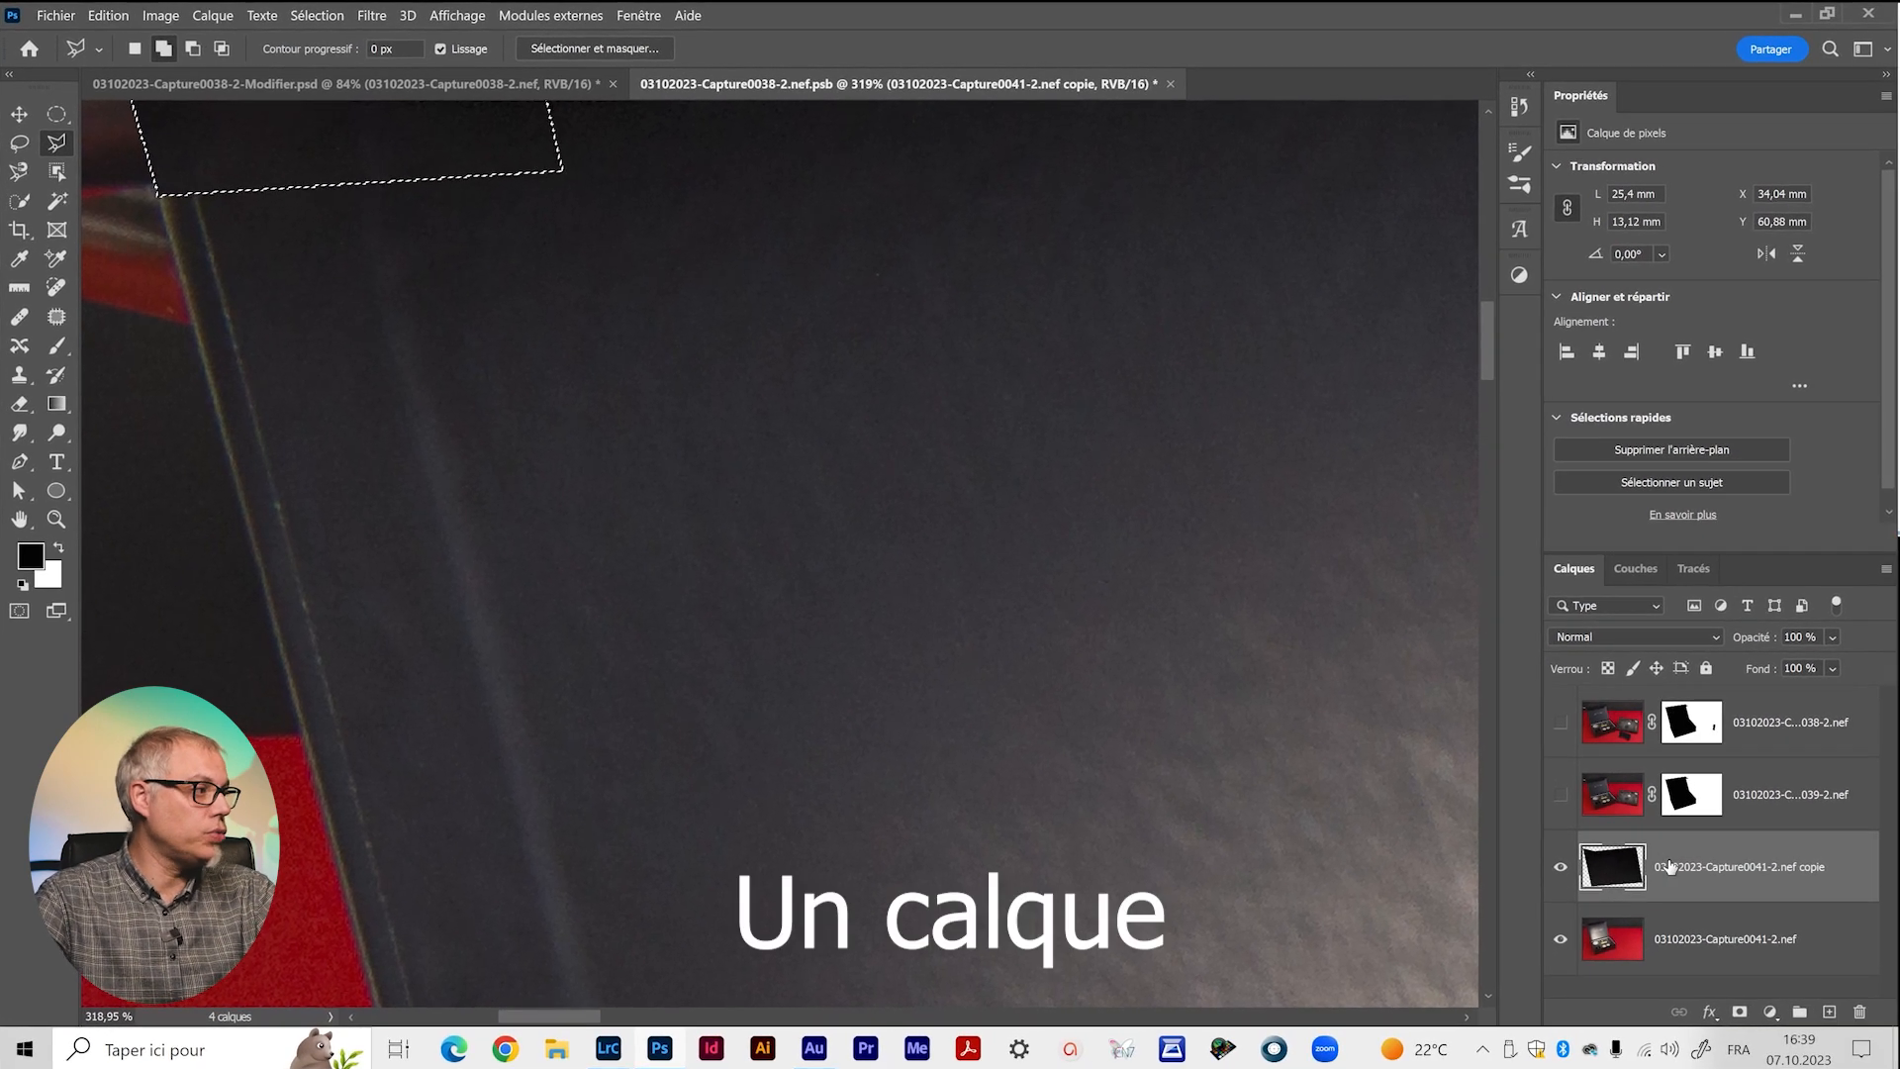
# Compare the retouched corner with and without the fill layer, and clear the selection.
pyautogui.moveTo(799, 560); pyautogui.dragTo(1244, 887)
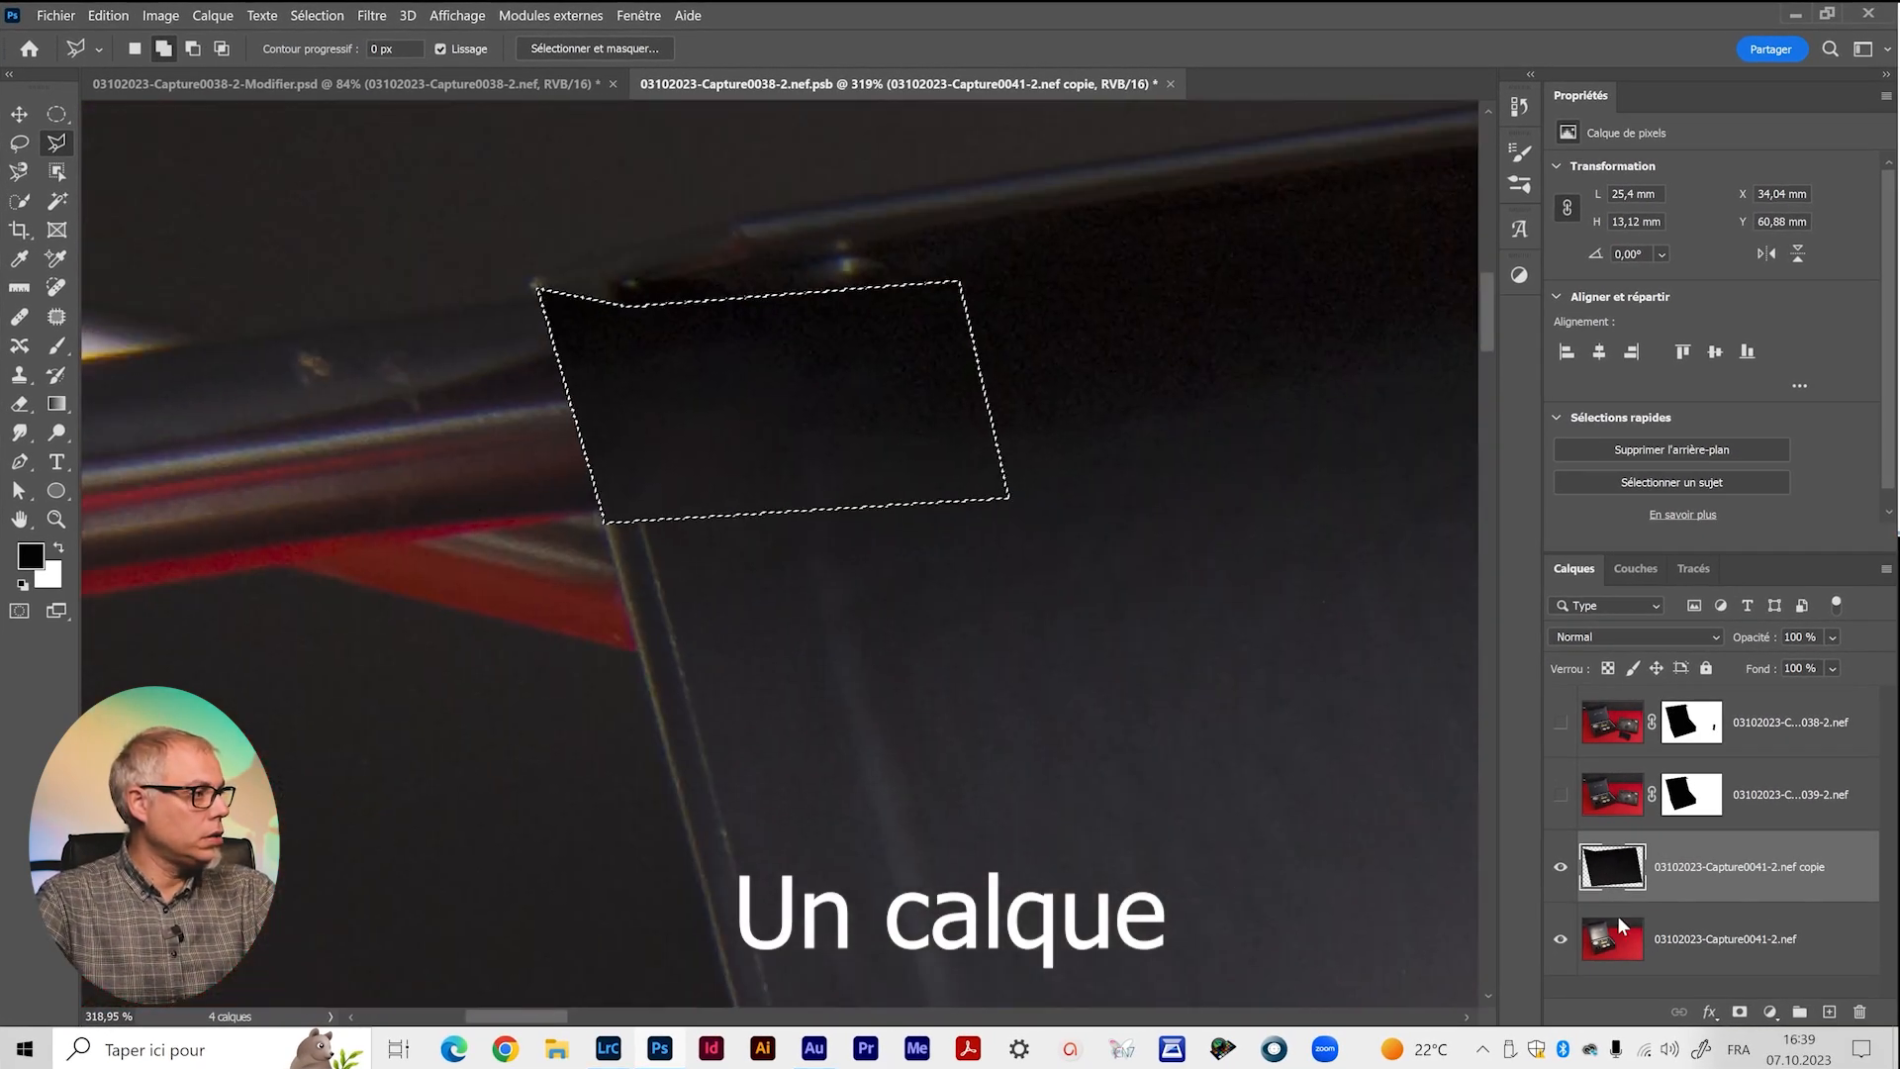
pyautogui.click(1561, 867)
pyautogui.click(1561, 866)
pyautogui.hotkey('ctrl', 'd')
pyautogui.moveTo(793, 535); pyautogui.dragTo(615, 507)
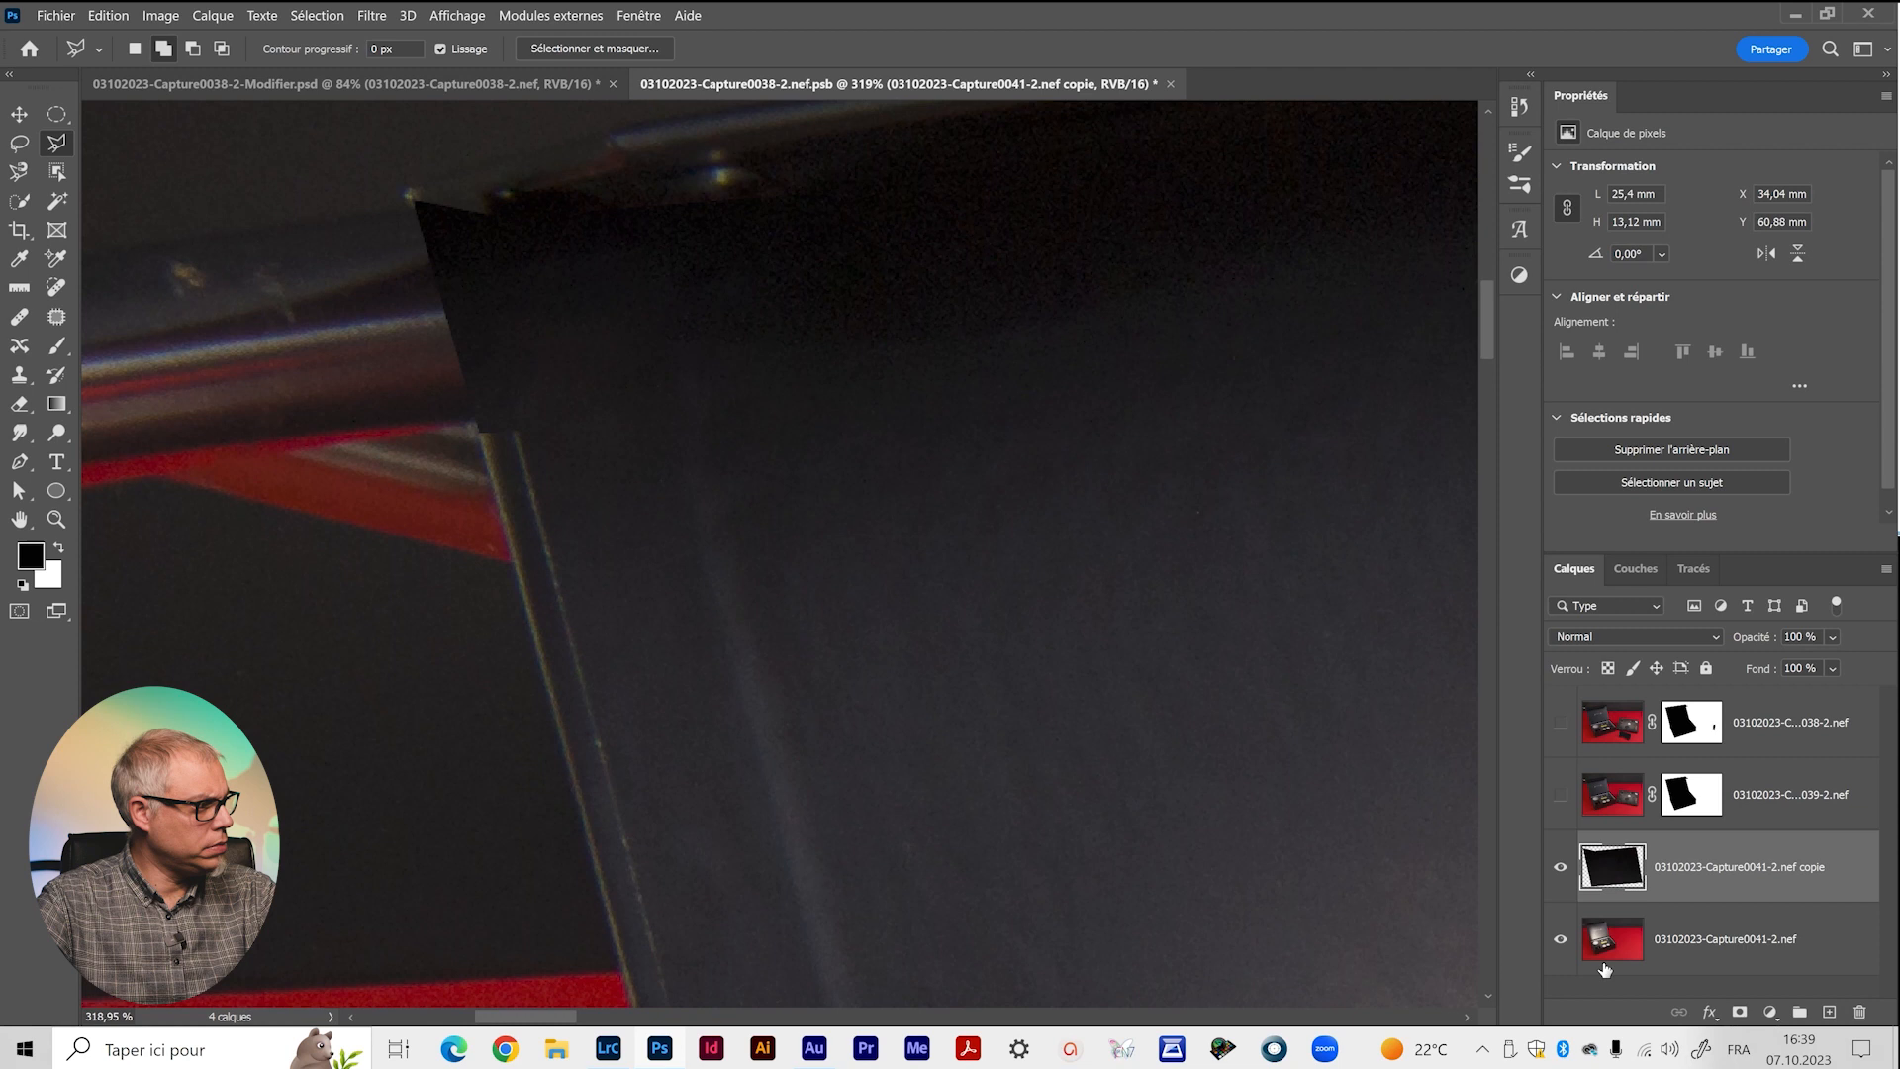
# Merge the fill layer with the 03102023-Capture0041-2.nef layer beneath it.
pyautogui.keyDown('shift'); pyautogui.click(1664, 940); pyautogui.keyUp('shift')
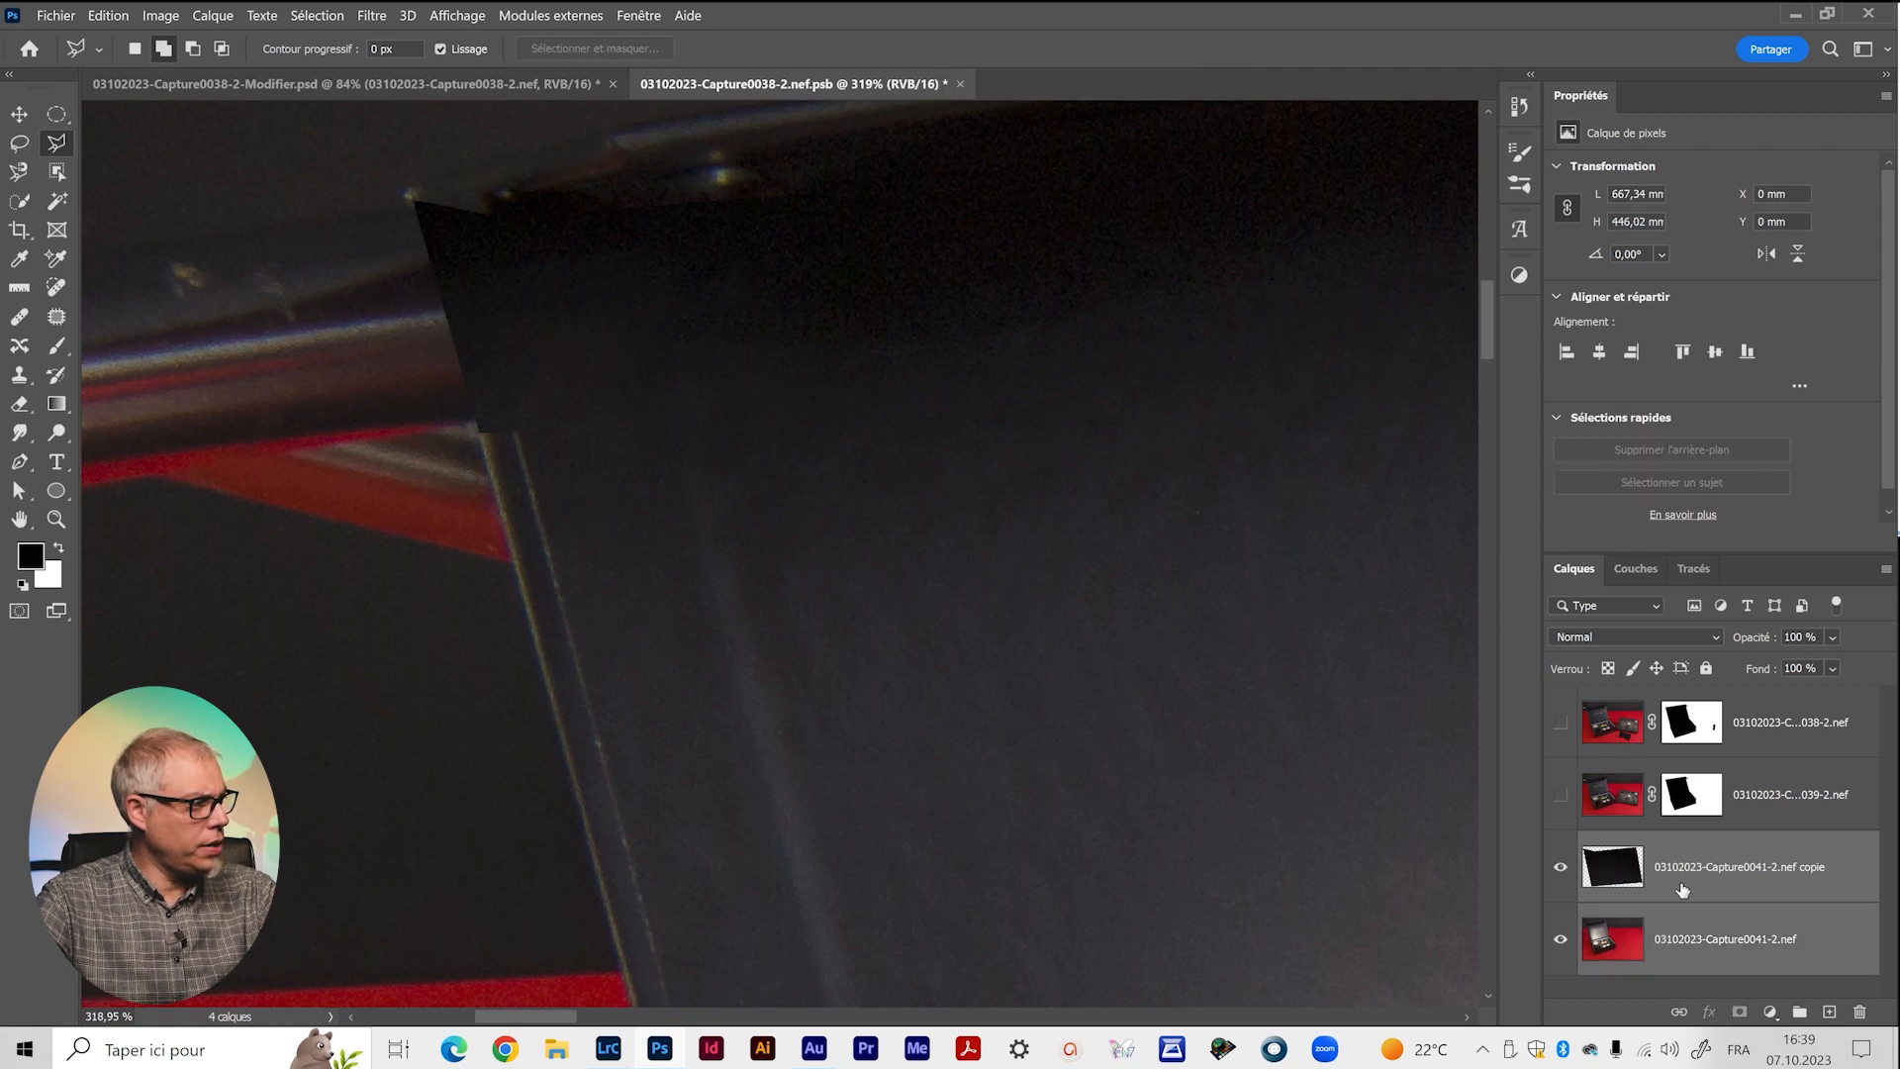
pyautogui.hotkey('ctrl', 'e')
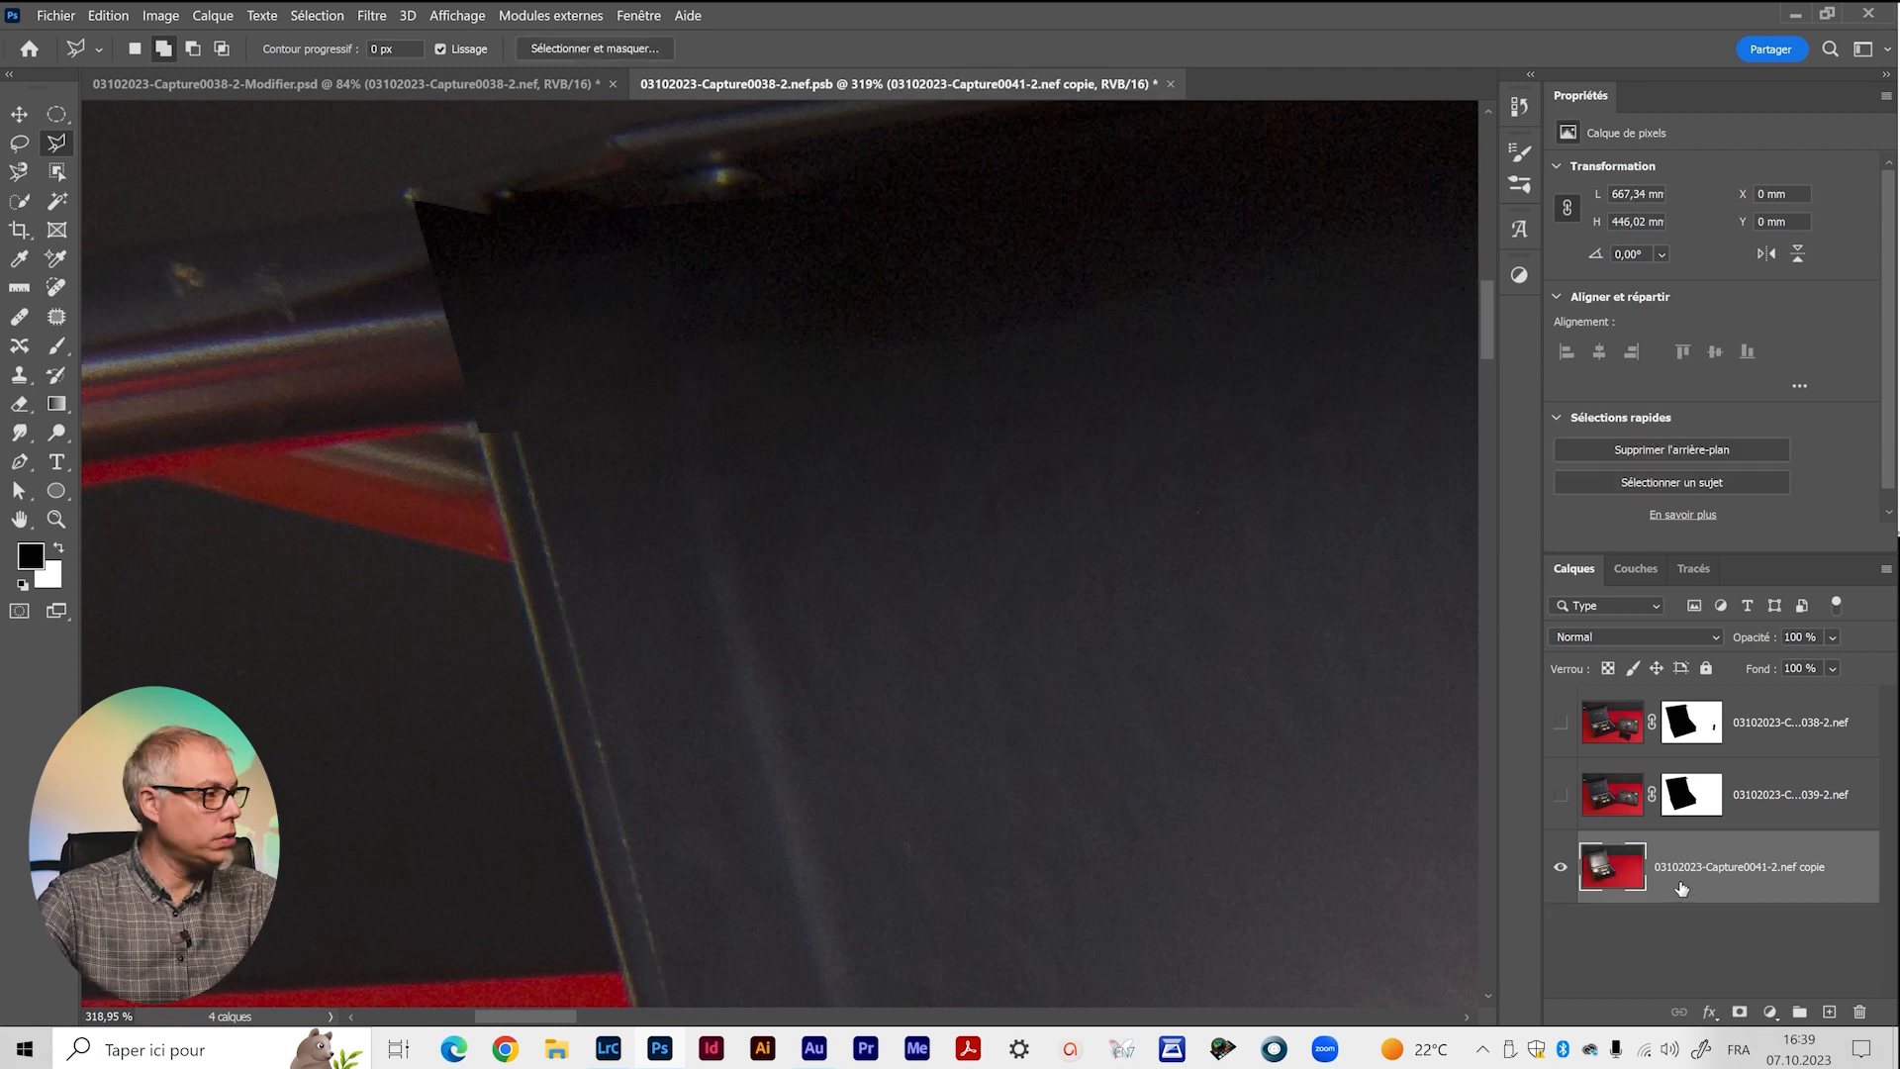
pyautogui.rightClick(1756, 895)
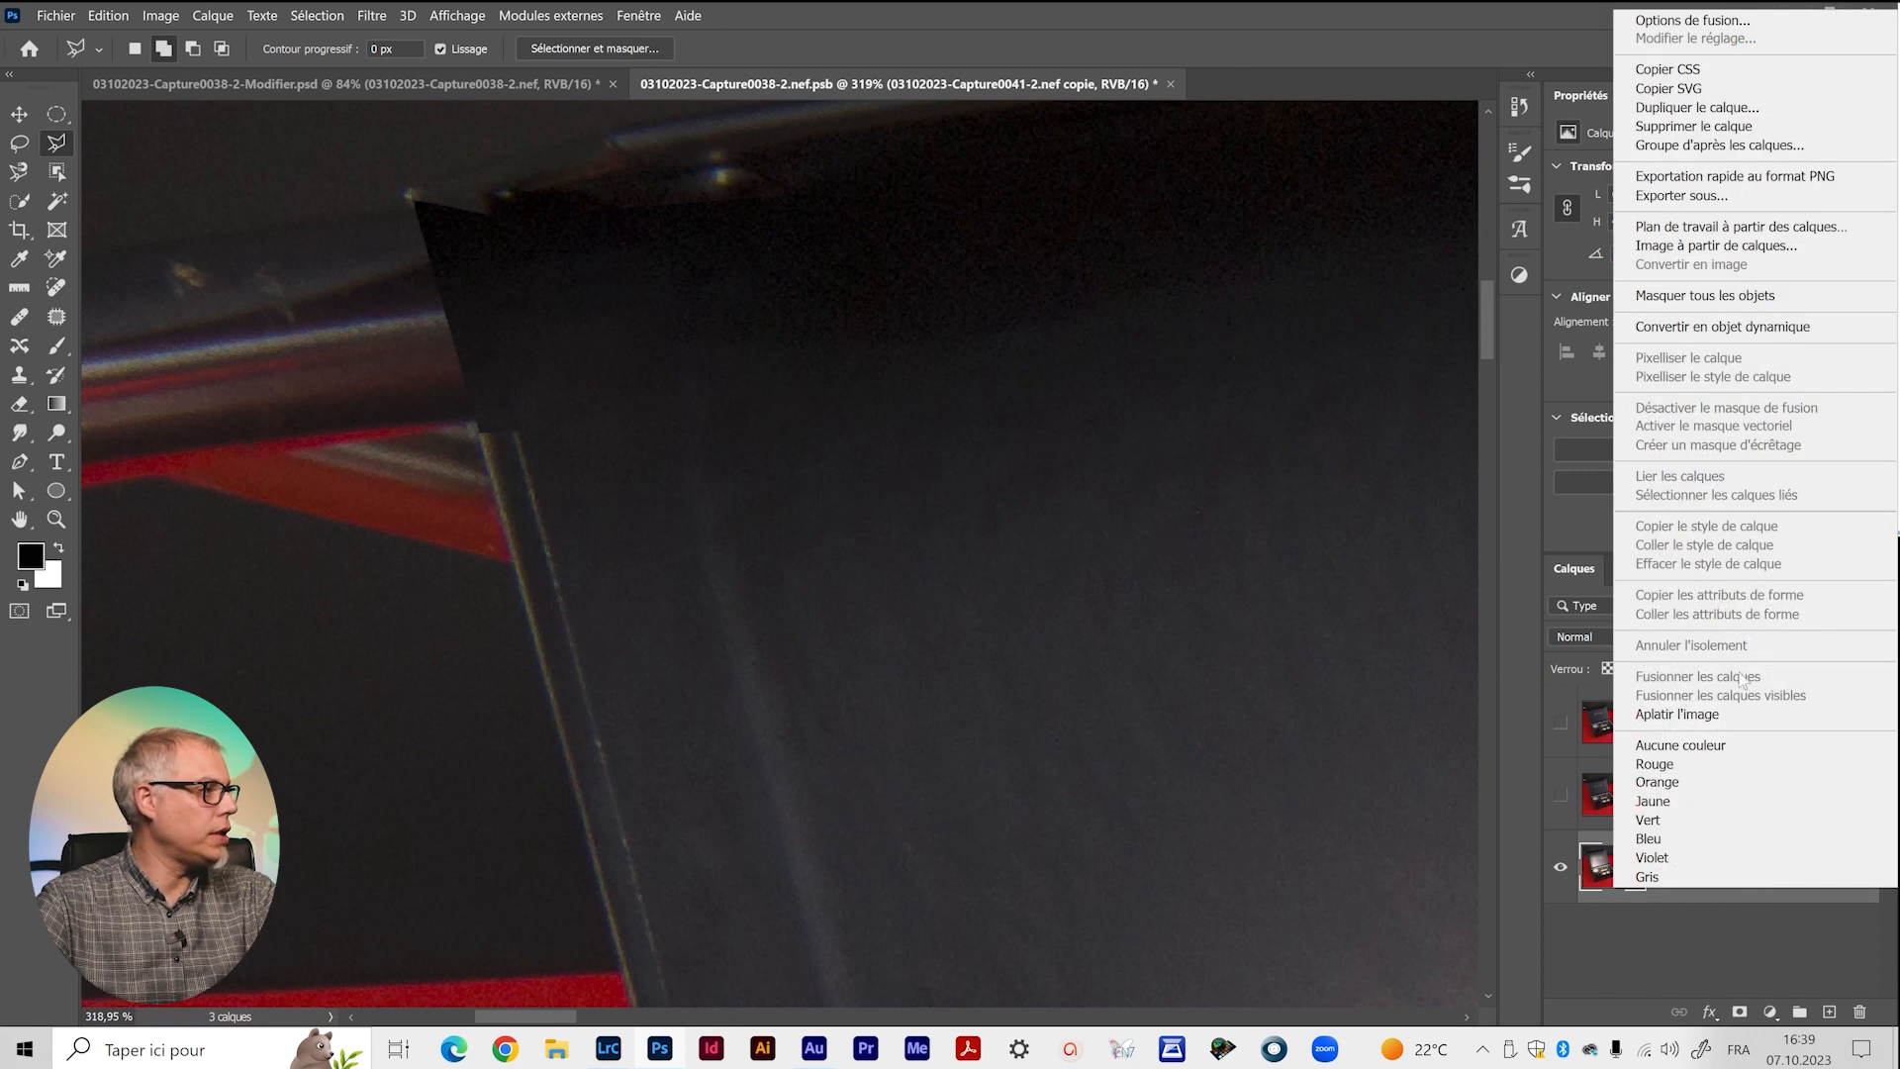
pyautogui.rightClick(1767, 856)
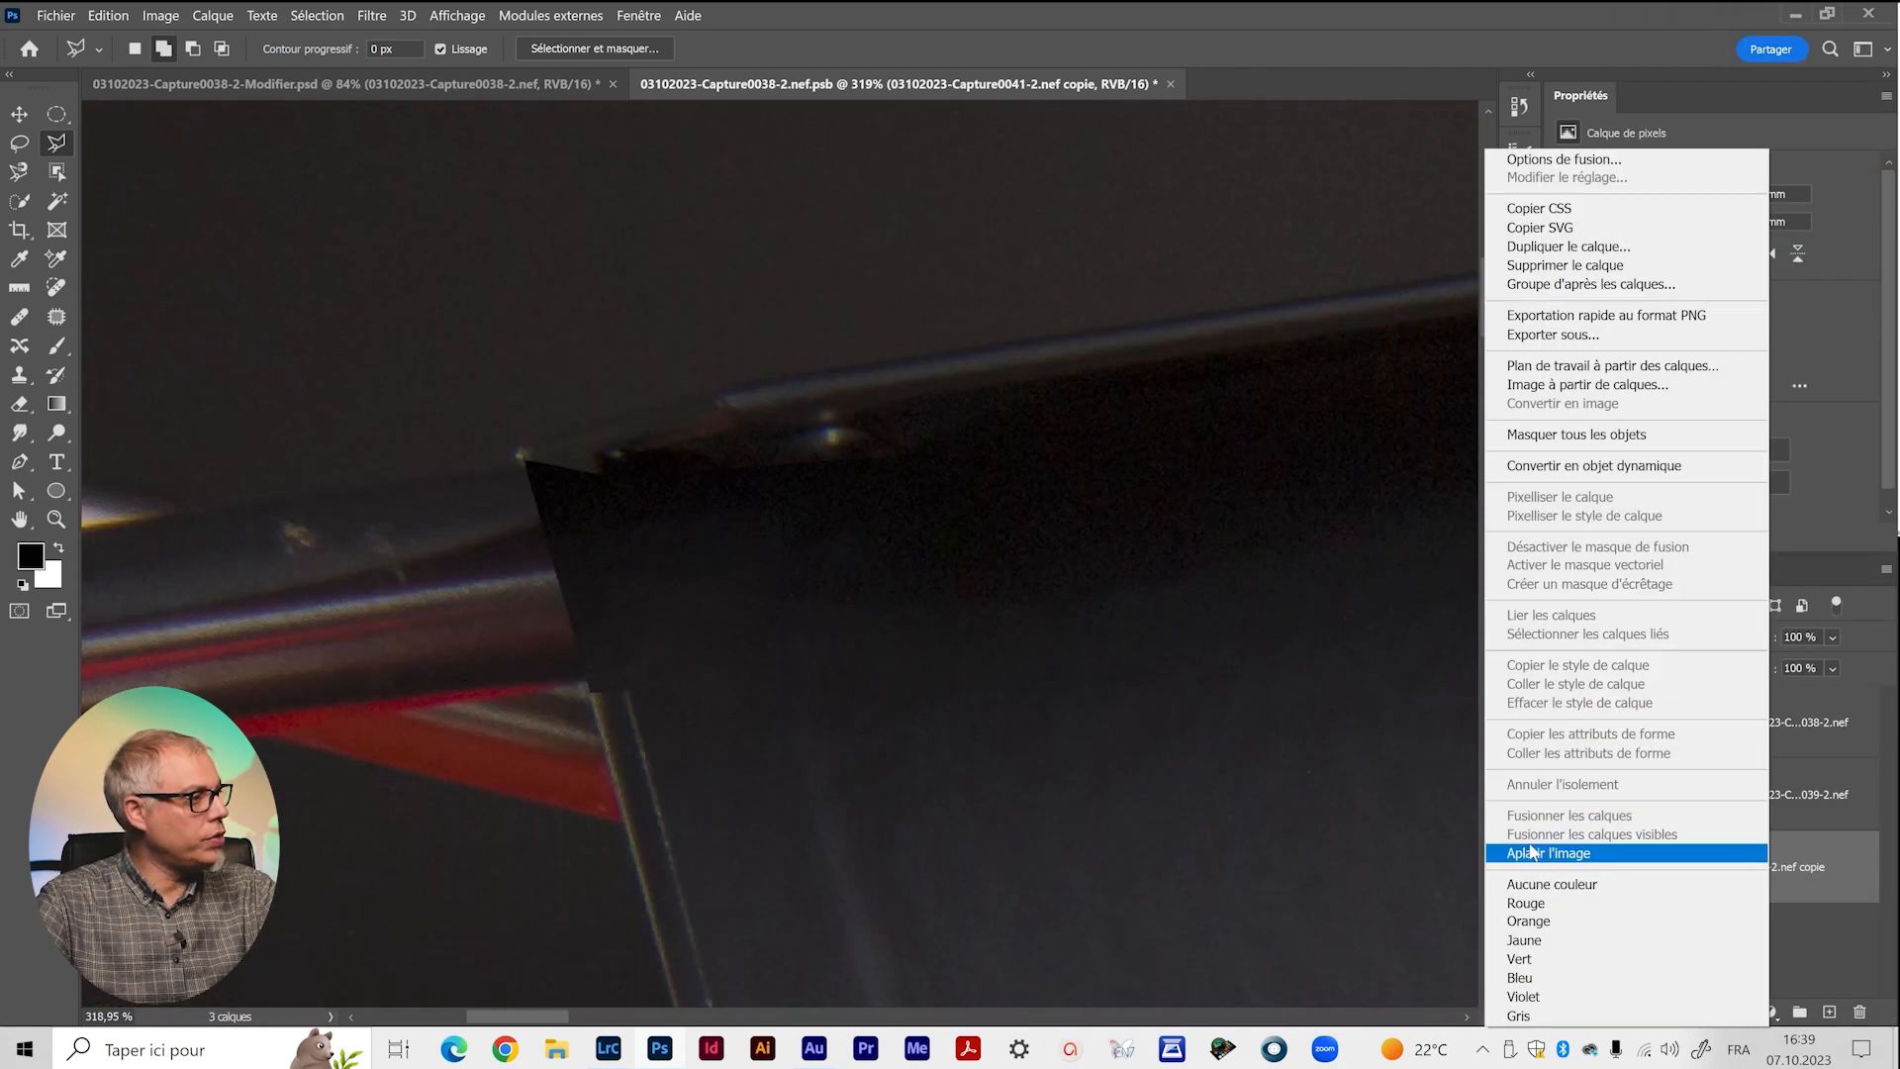
pyautogui.click(1858, 869)
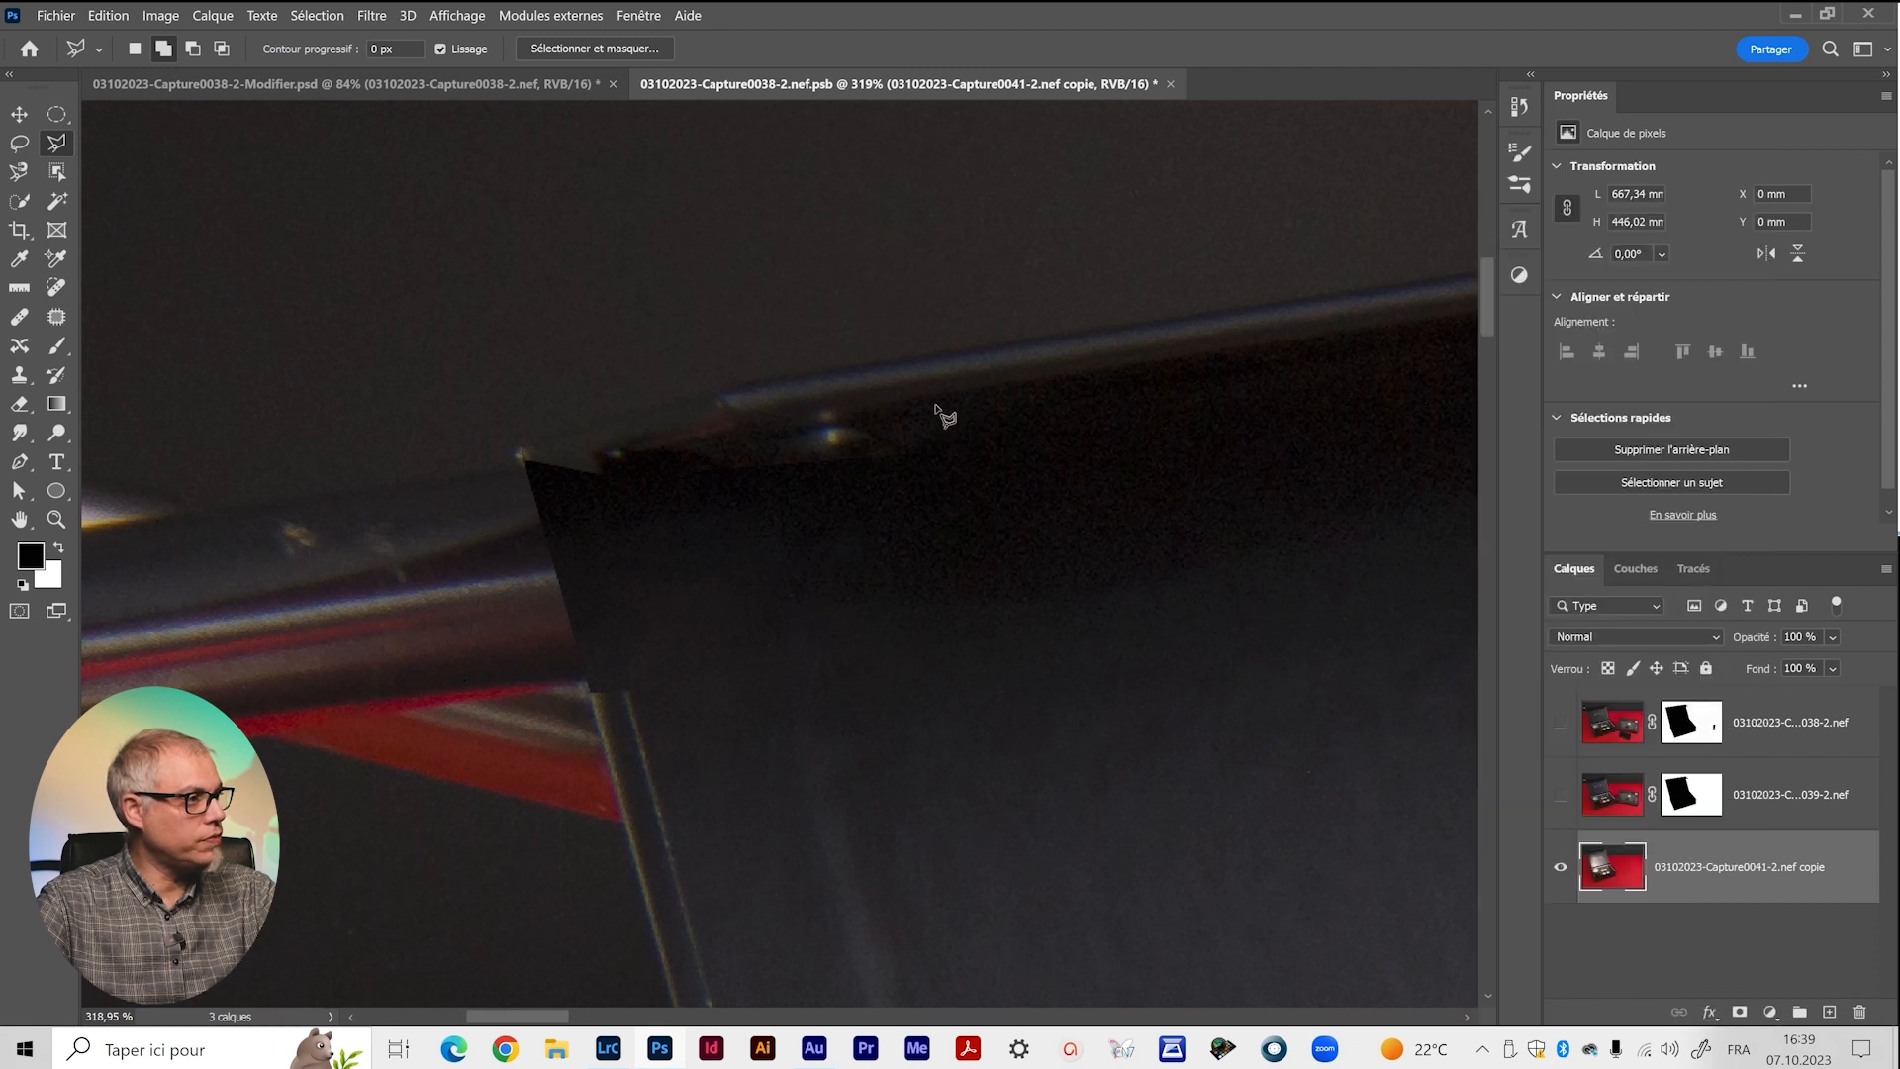
pyautogui.moveTo(715, 668); pyautogui.dragTo(794, 632)
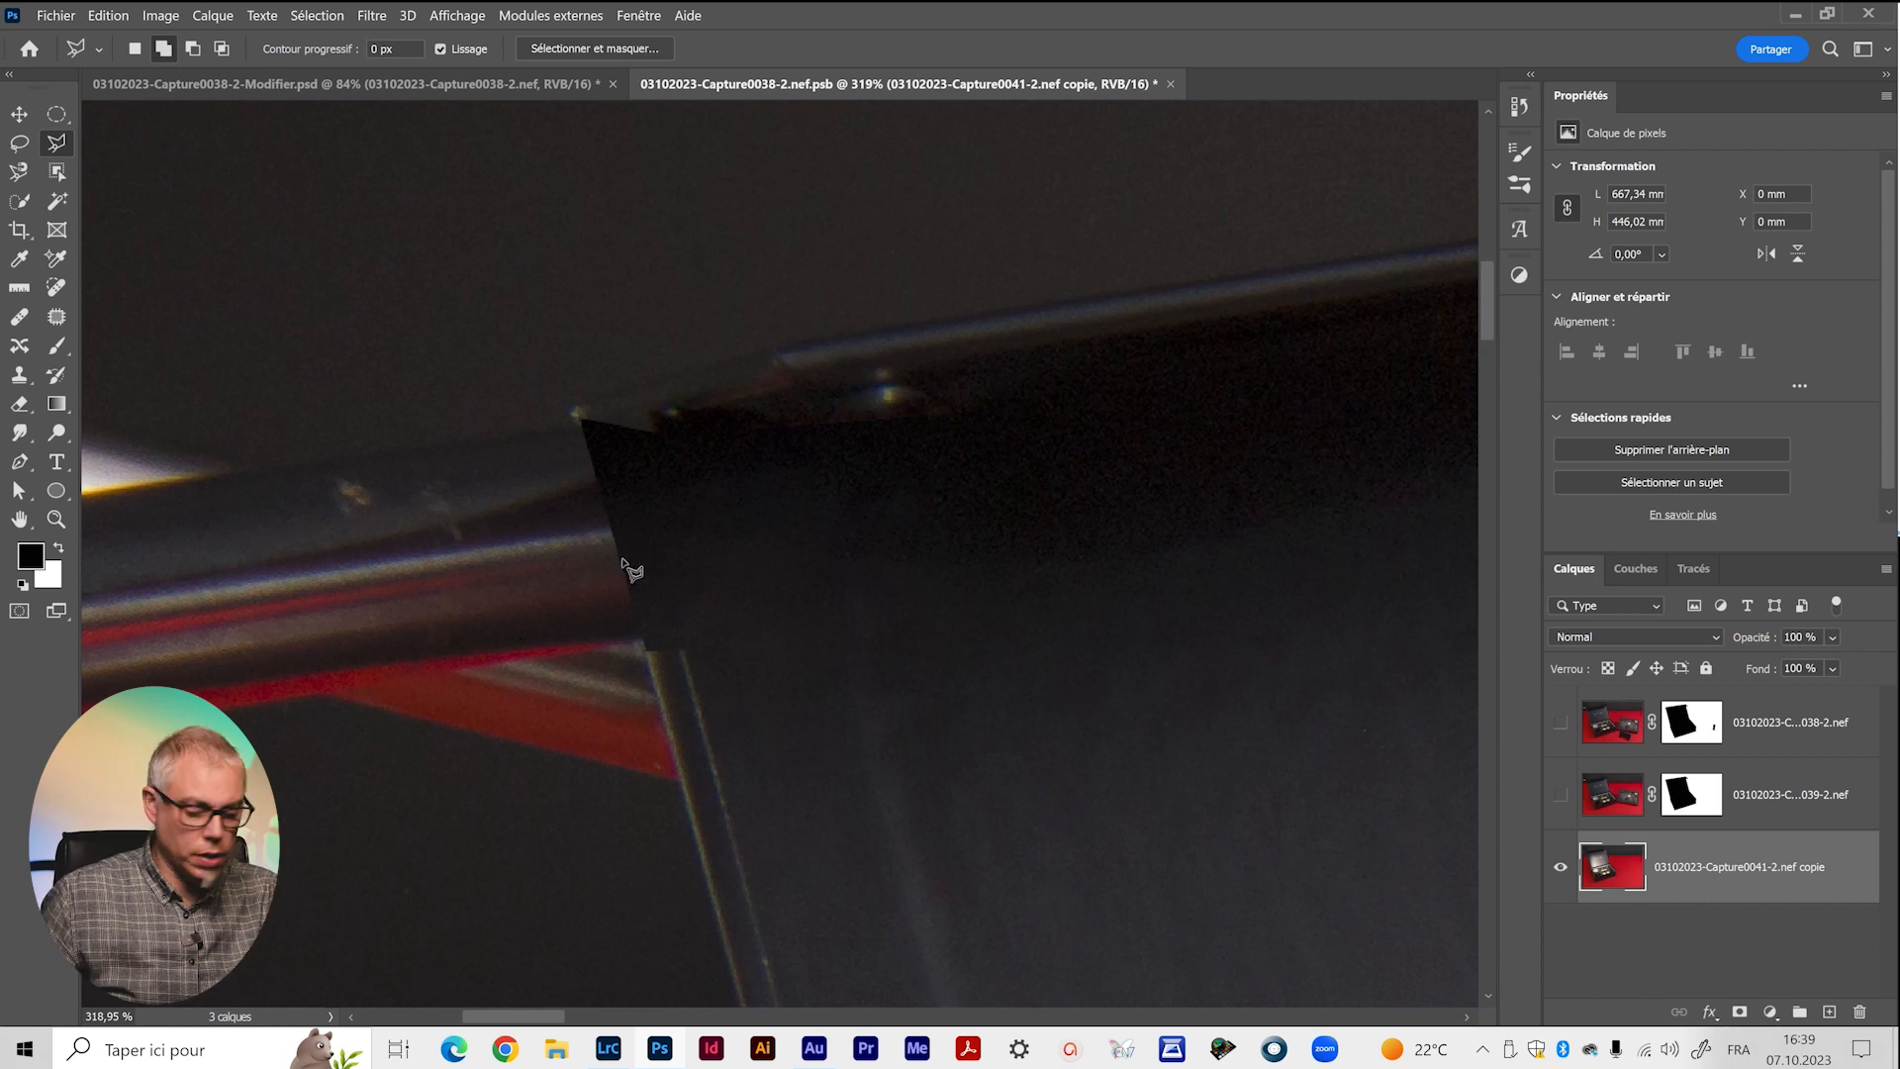
pyautogui.scroll(3, 657, 594)
pyautogui.scroll(-4, 720, 683)
pyautogui.moveTo(729, 729); pyautogui.dragTo(626, 513)
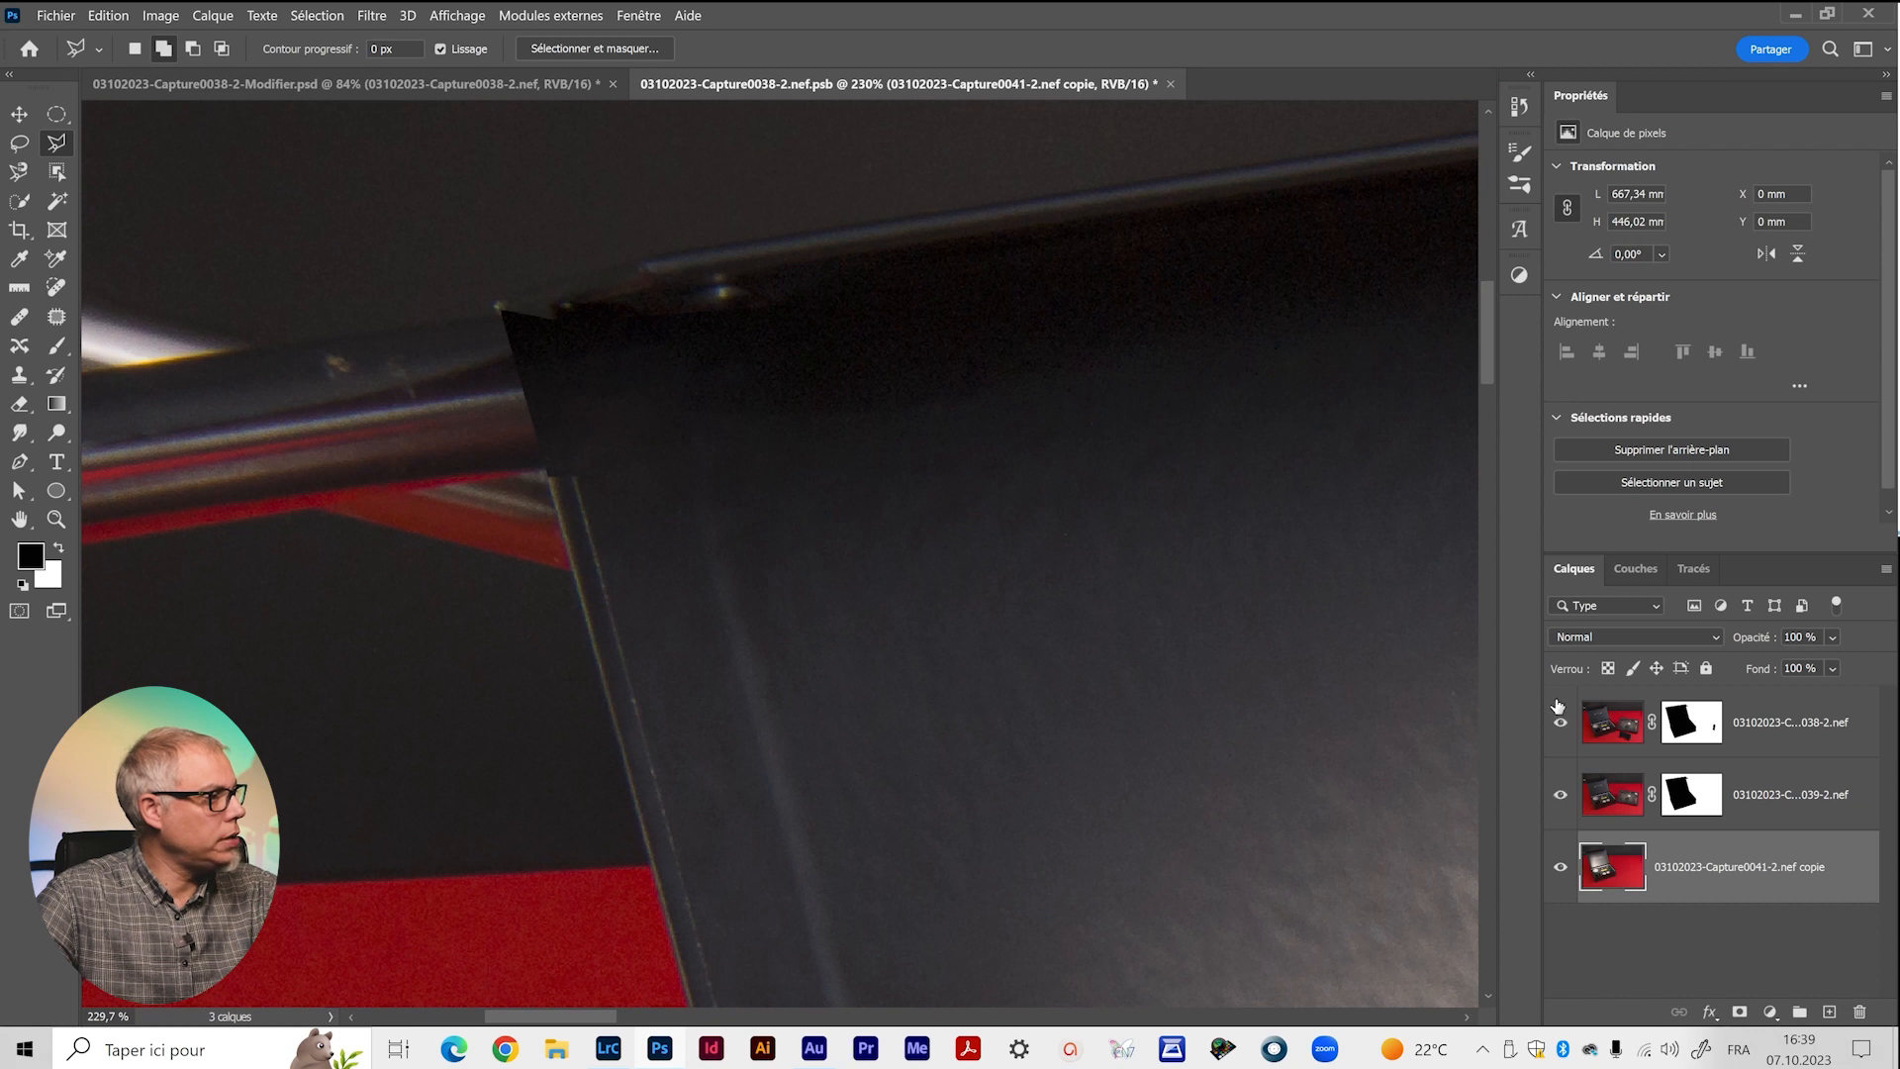
# Show the two hidden masked photo layers, and close the smart object document with its changes saved.
pyautogui.click(1557, 706)
pyautogui.moveTo(775, 472)
pyautogui.mouseDown()
pyautogui.moveTo(874, 746)
pyautogui.moveTo(832, 645)
pyautogui.mouseUp()
pyautogui.click(1171, 84)
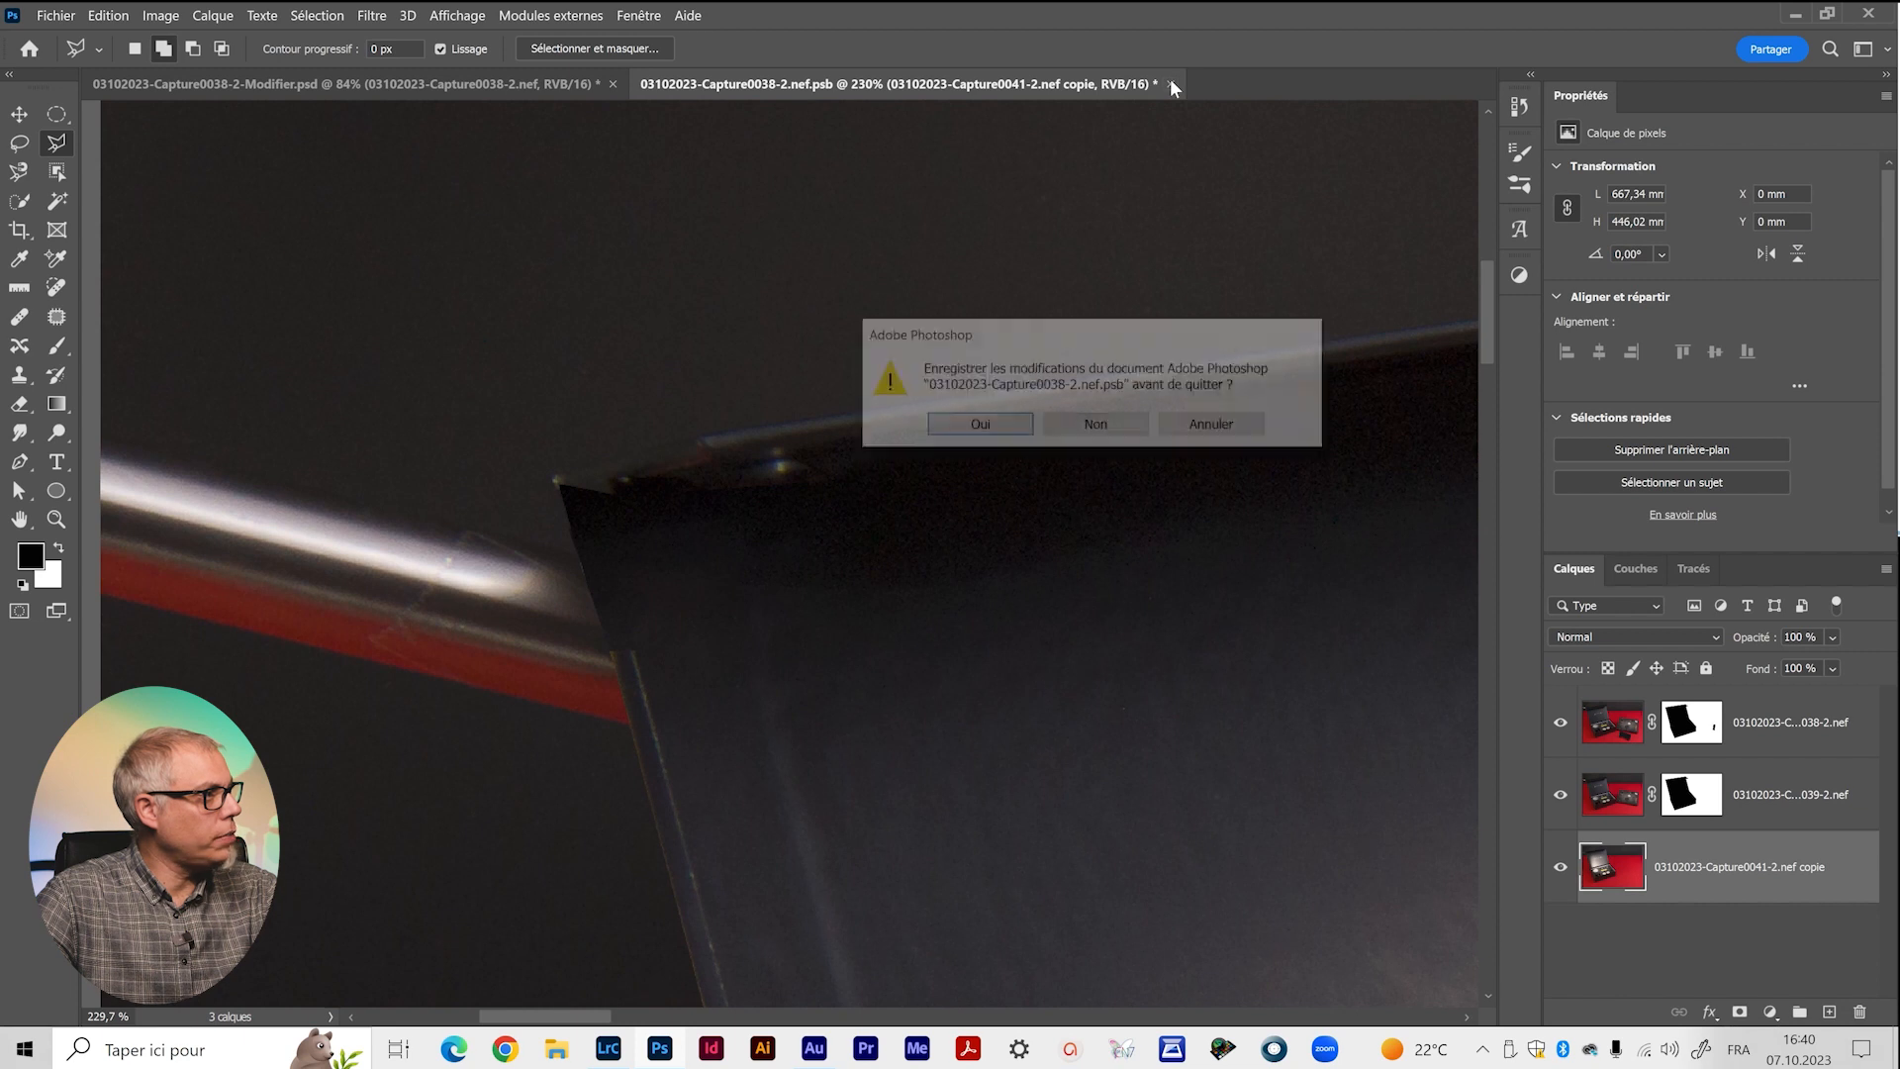
pyautogui.click(1095, 426)
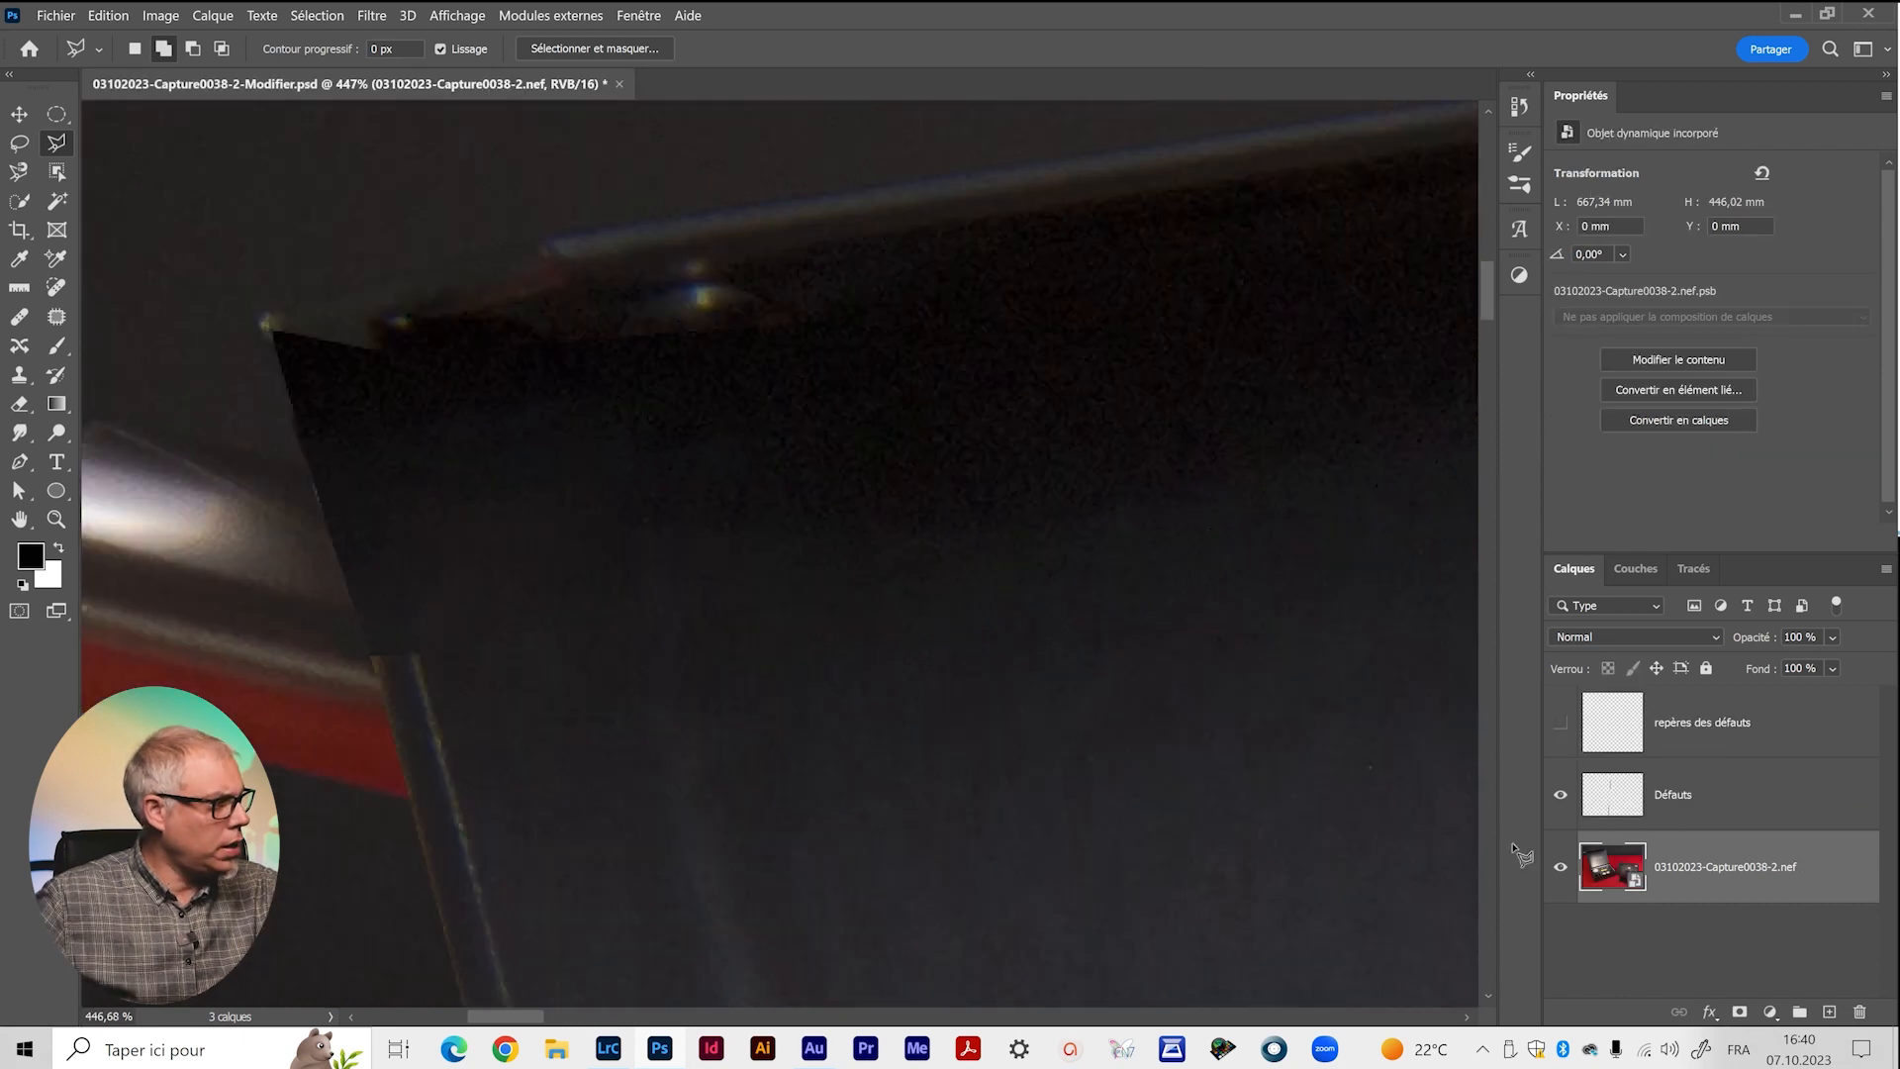
# Add a Levels adjustment layer above repères des défauts and lower its white input level to brighten the whole image.
pyautogui.click(1827, 728)
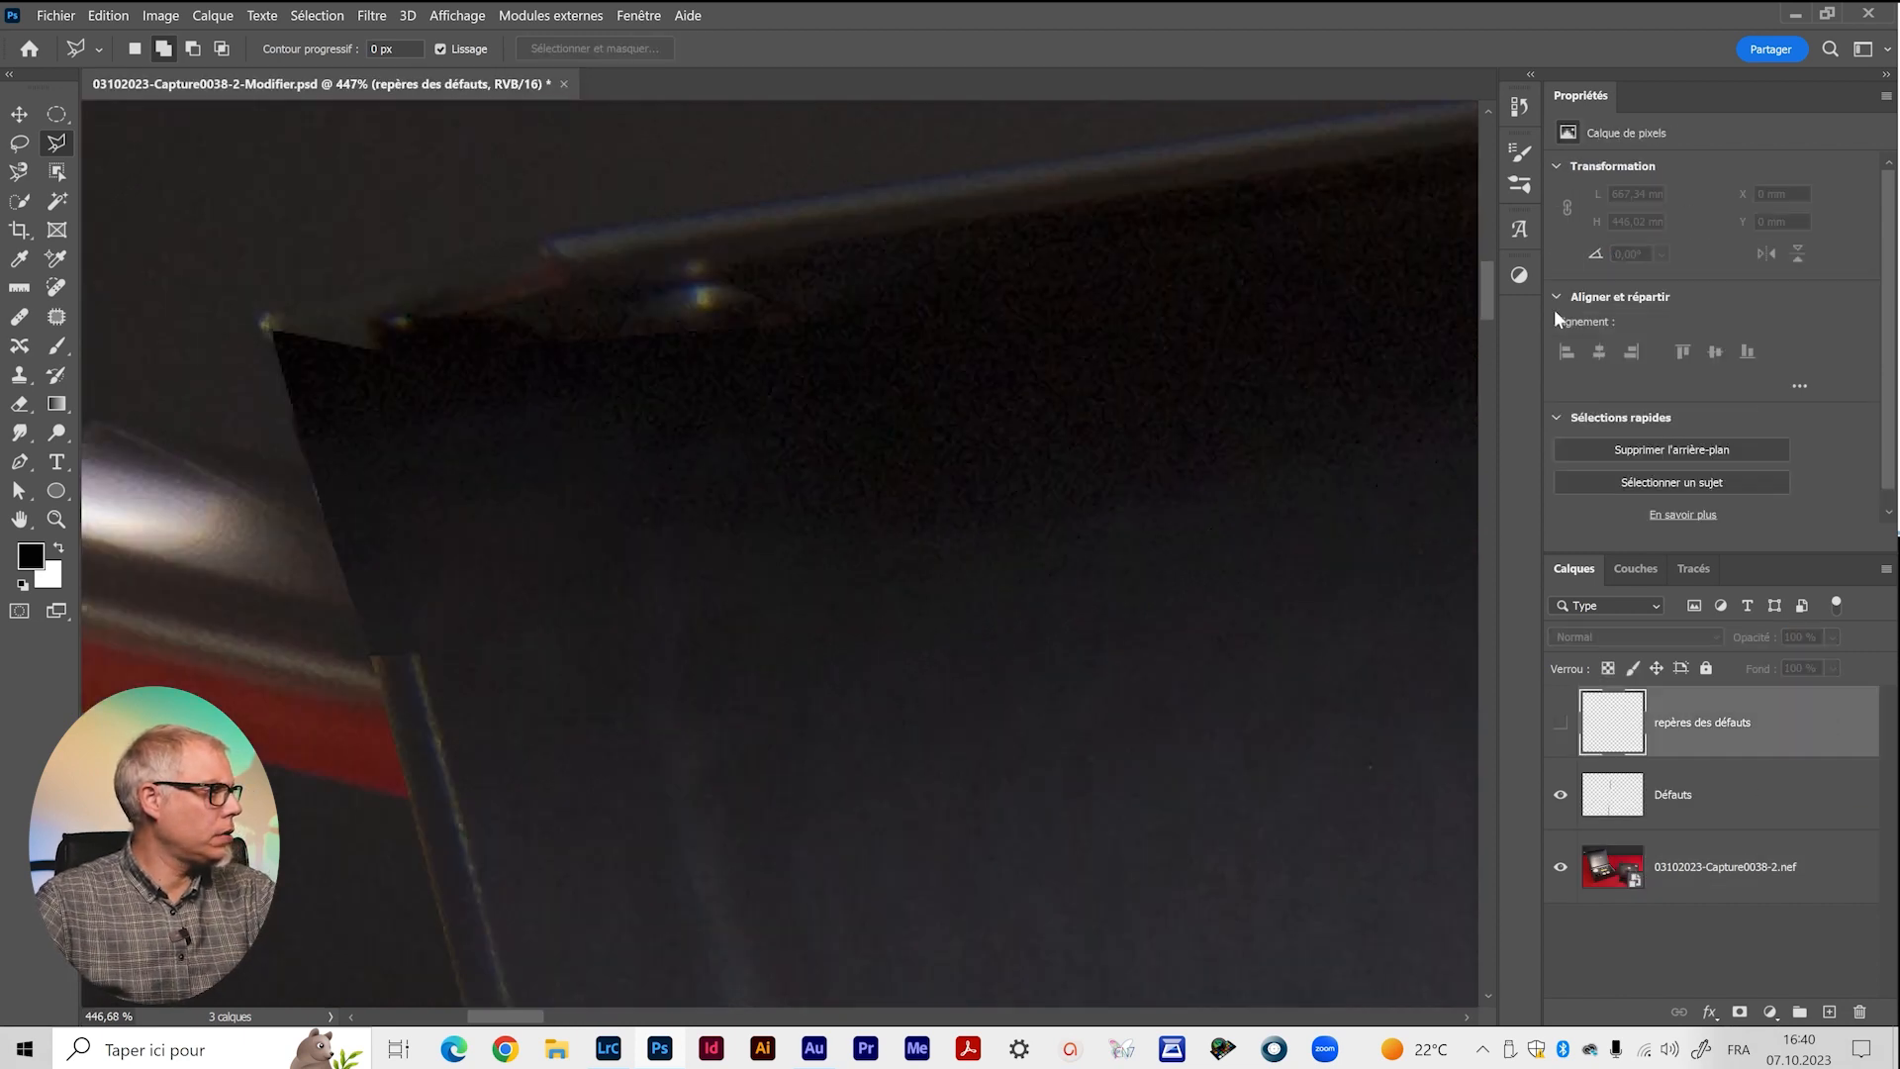
pyautogui.click(1519, 274)
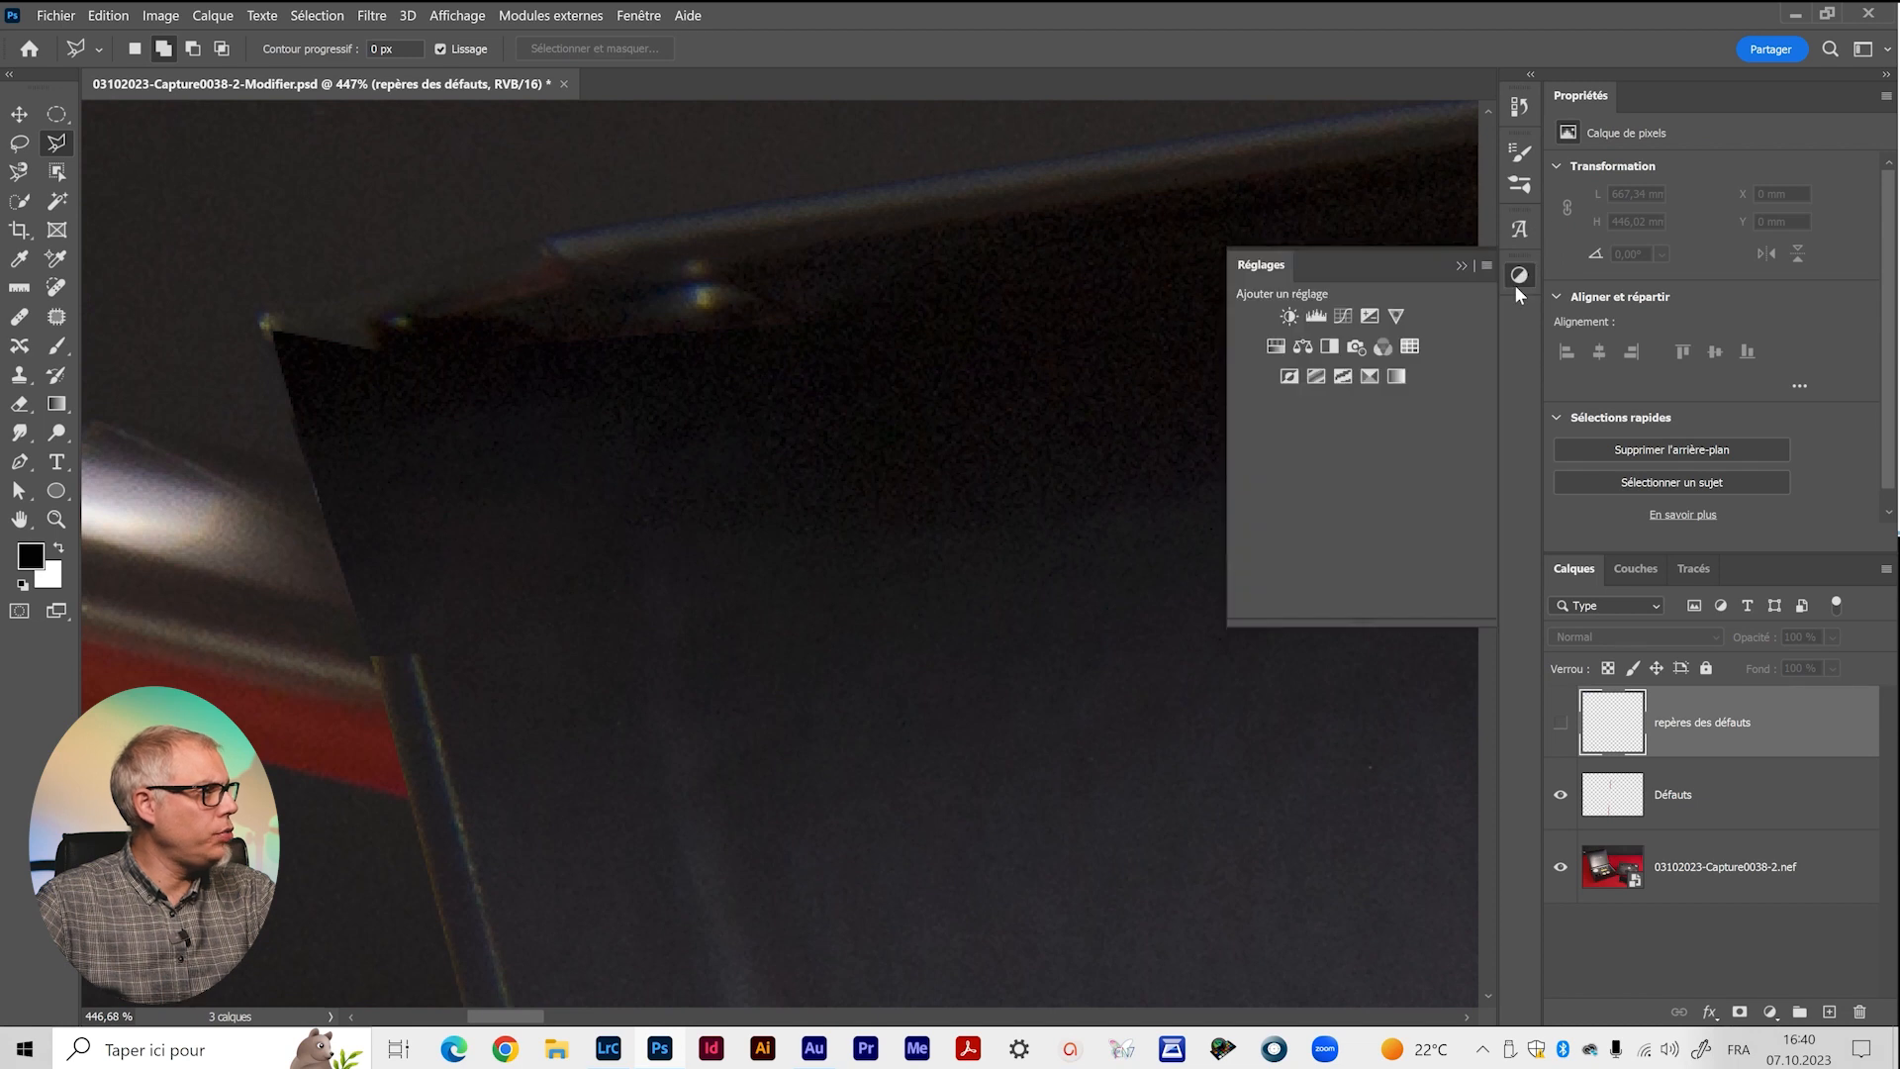
pyautogui.click(1315, 317)
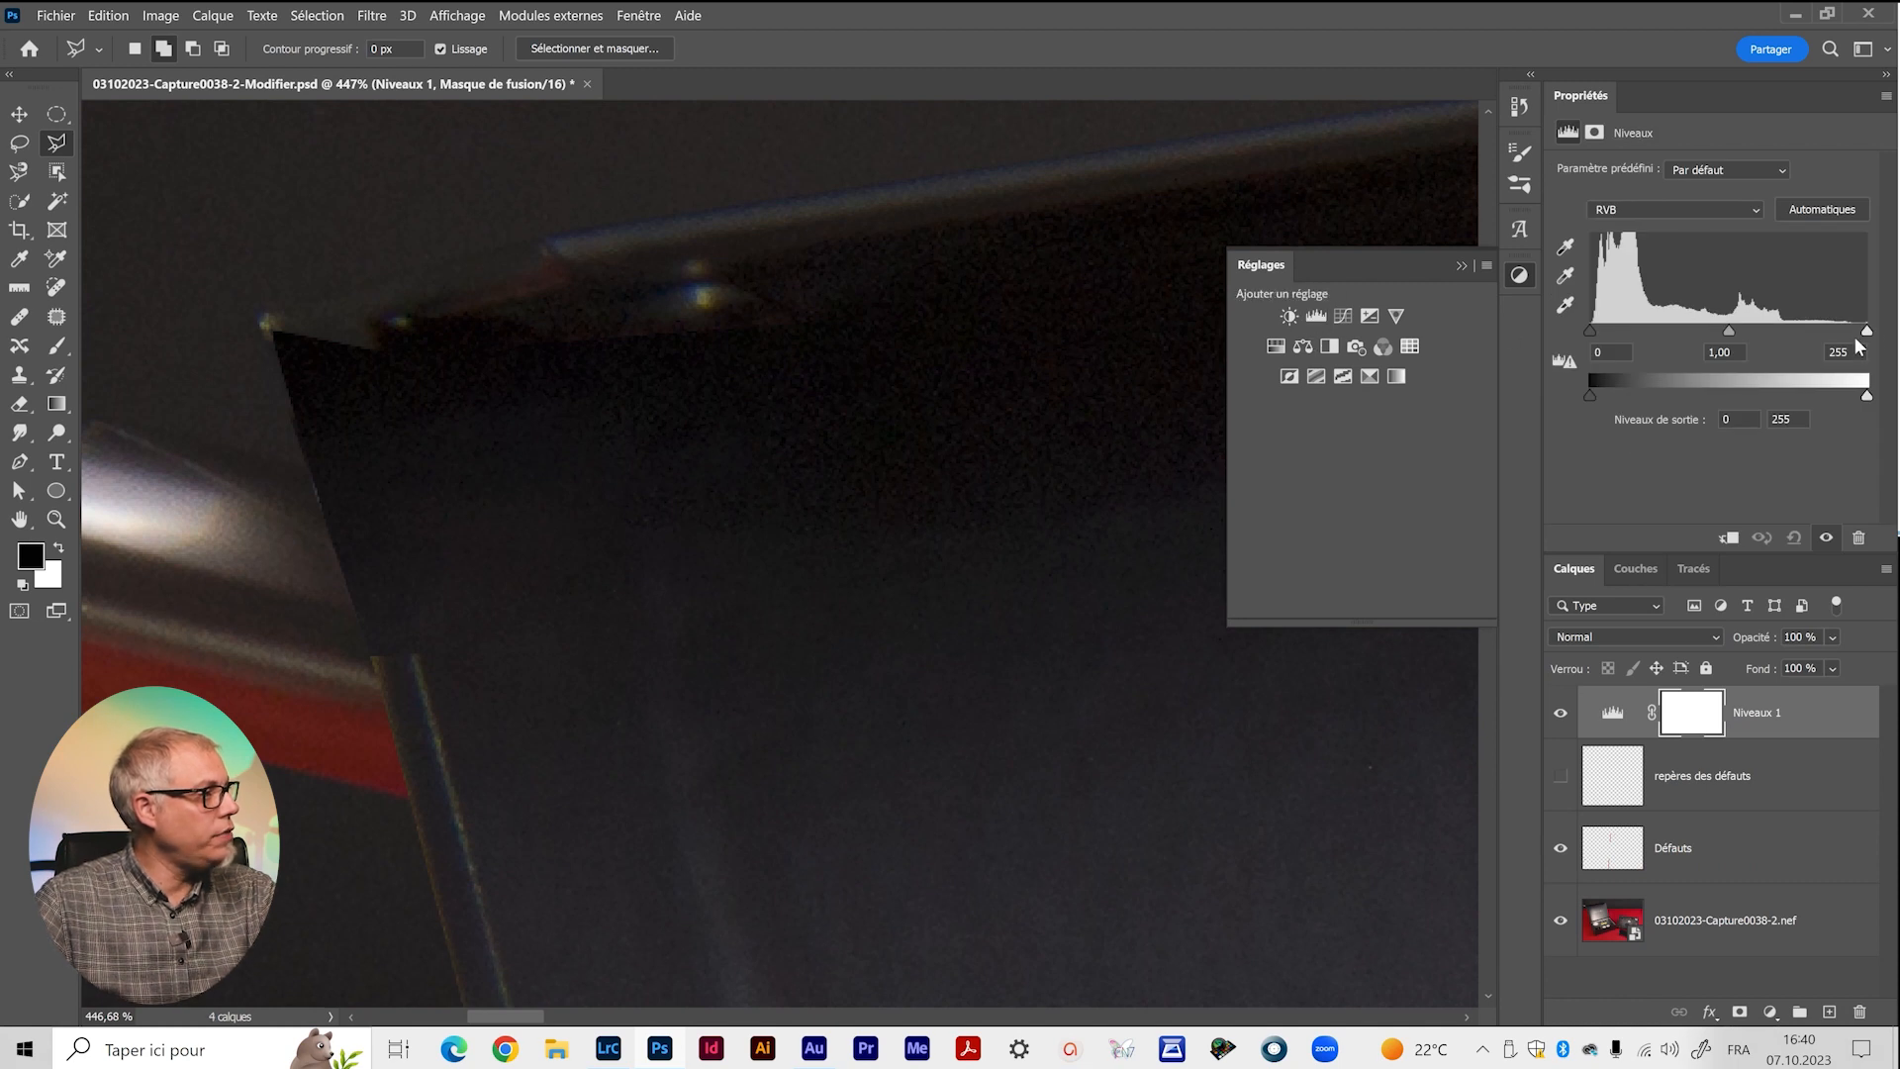
pyautogui.moveTo(1867, 331); pyautogui.dragTo(1773, 330)
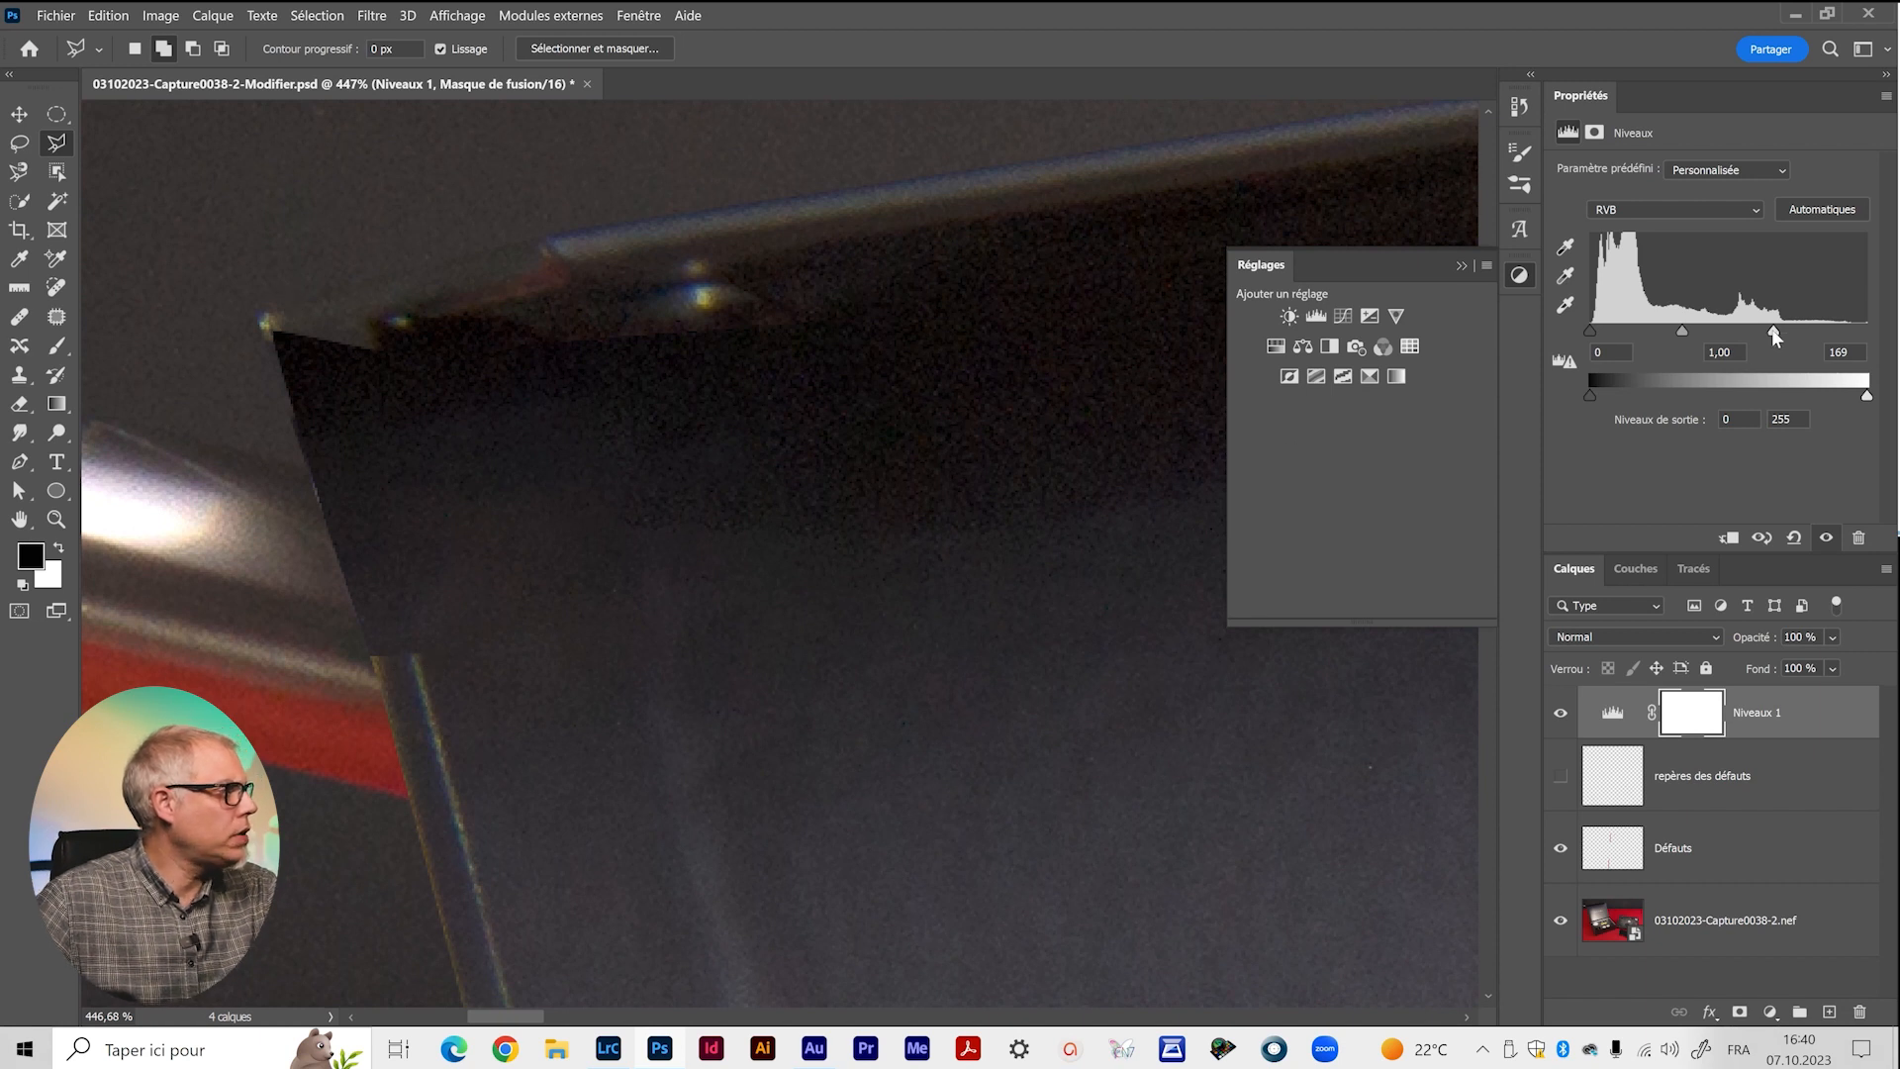
pyautogui.moveTo(1774, 330)
pyautogui.mouseDown()
pyautogui.moveTo(1870, 330)
pyautogui.moveTo(1751, 329)
pyautogui.mouseUp()
pyautogui.click(1461, 266)
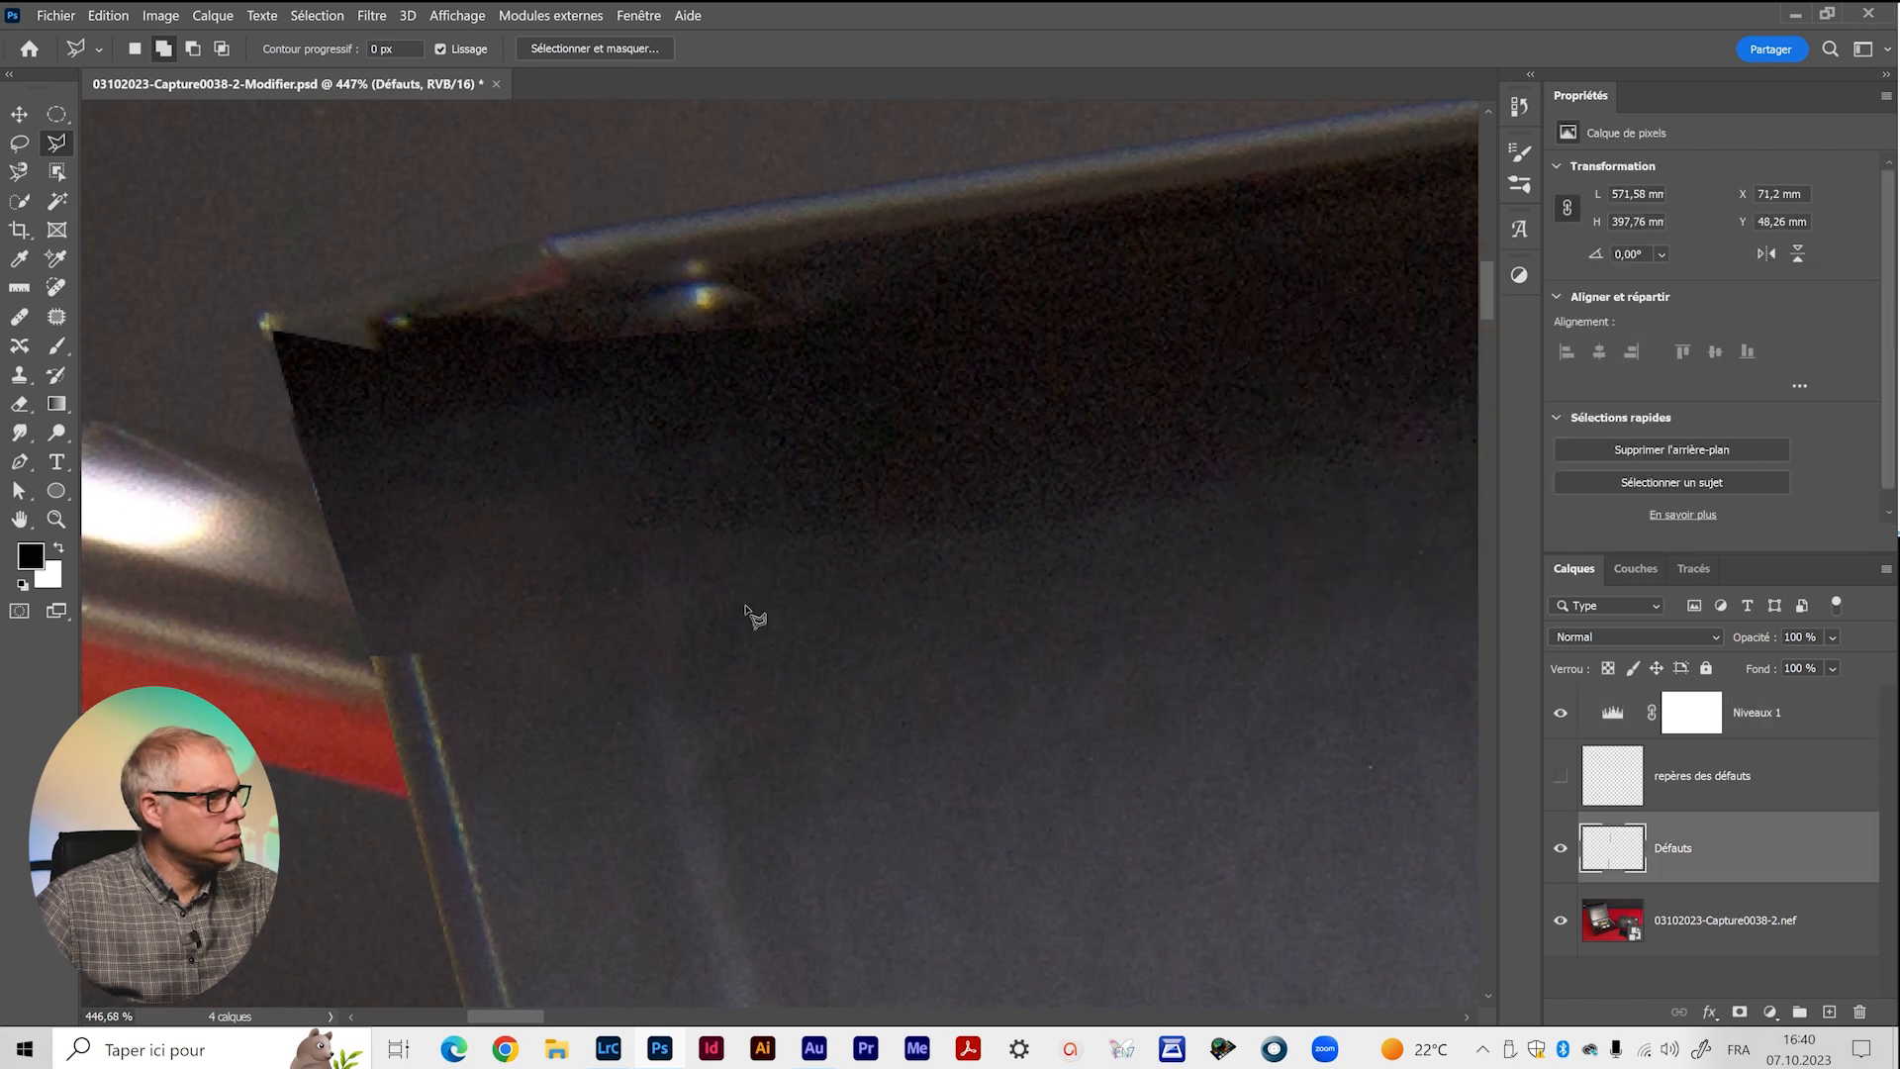
# On the Défauts layer, extend the lid's bright edge line upward over the filled corner with the Clone Stamp at 20% opacity.
pyautogui.press('s')
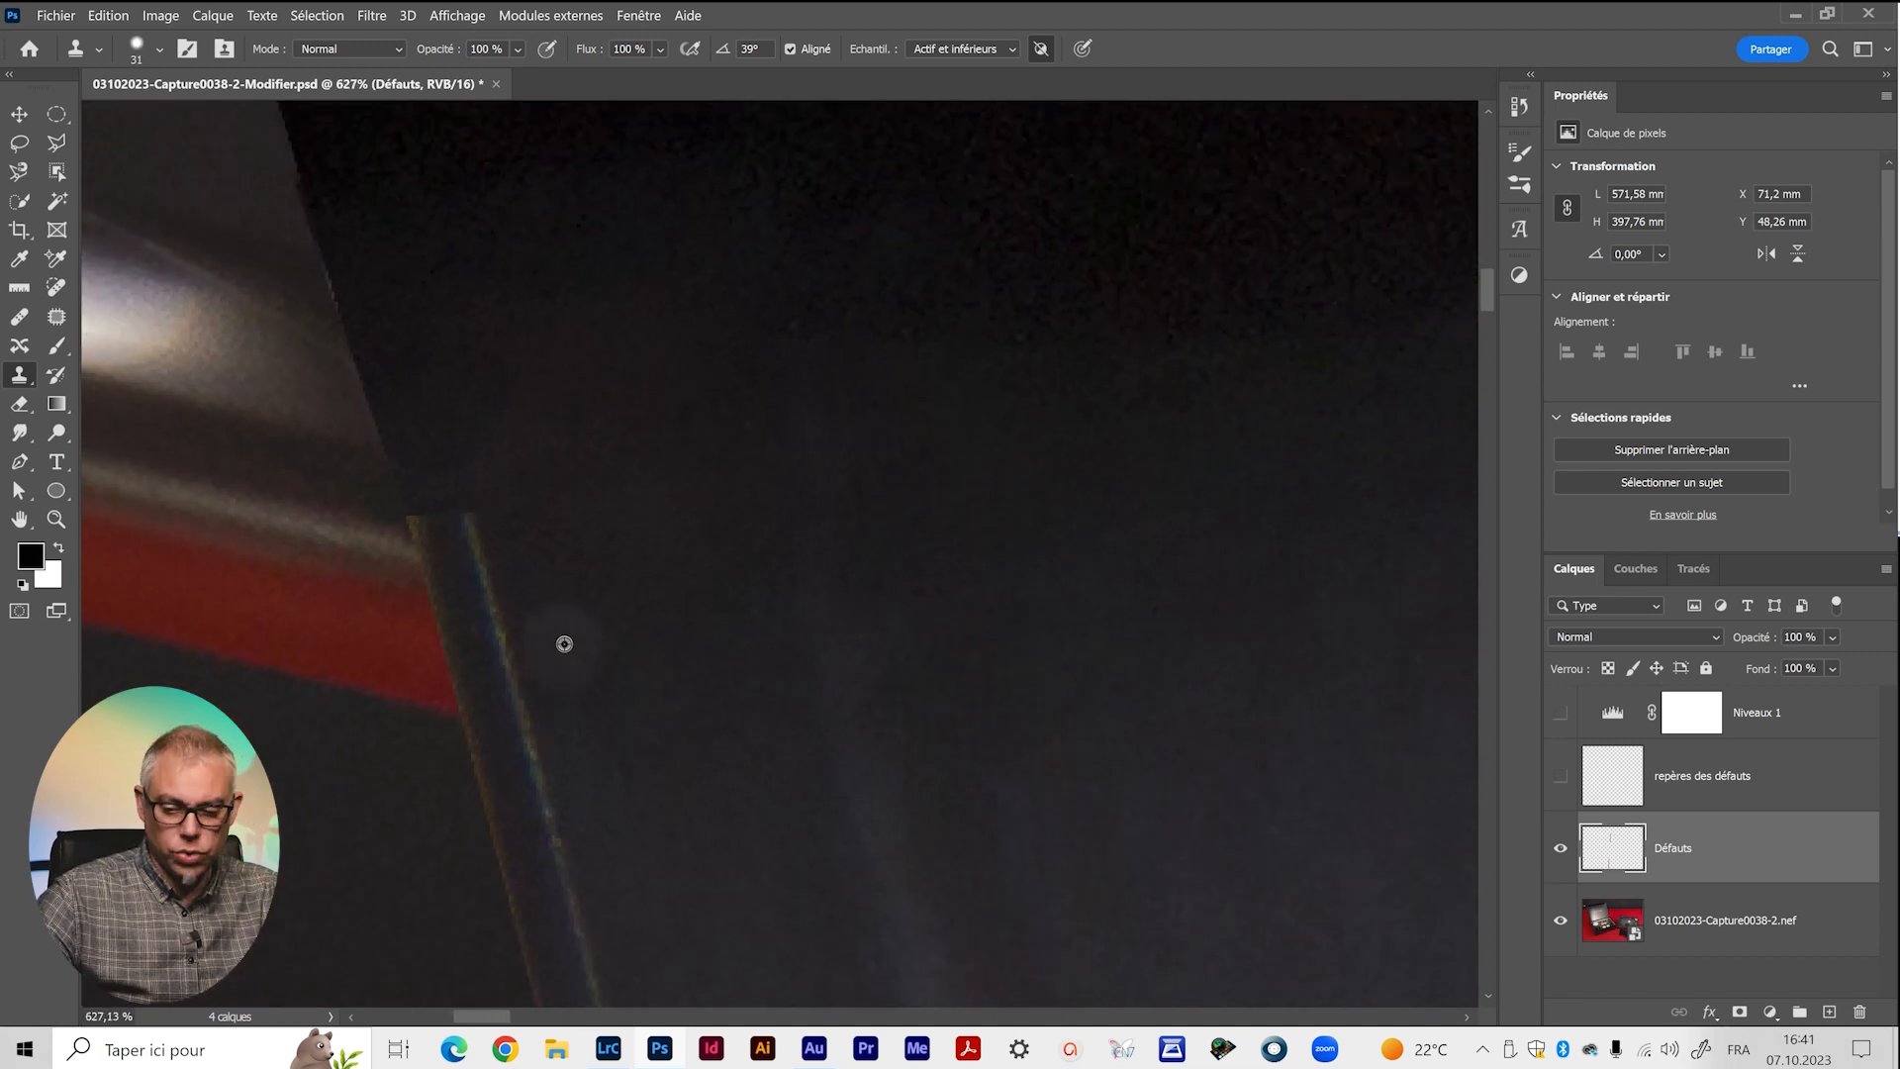
pyautogui.keyDown('alt'); pyautogui.click(520, 699); pyautogui.keyUp('alt')
pyautogui.click(453, 427)
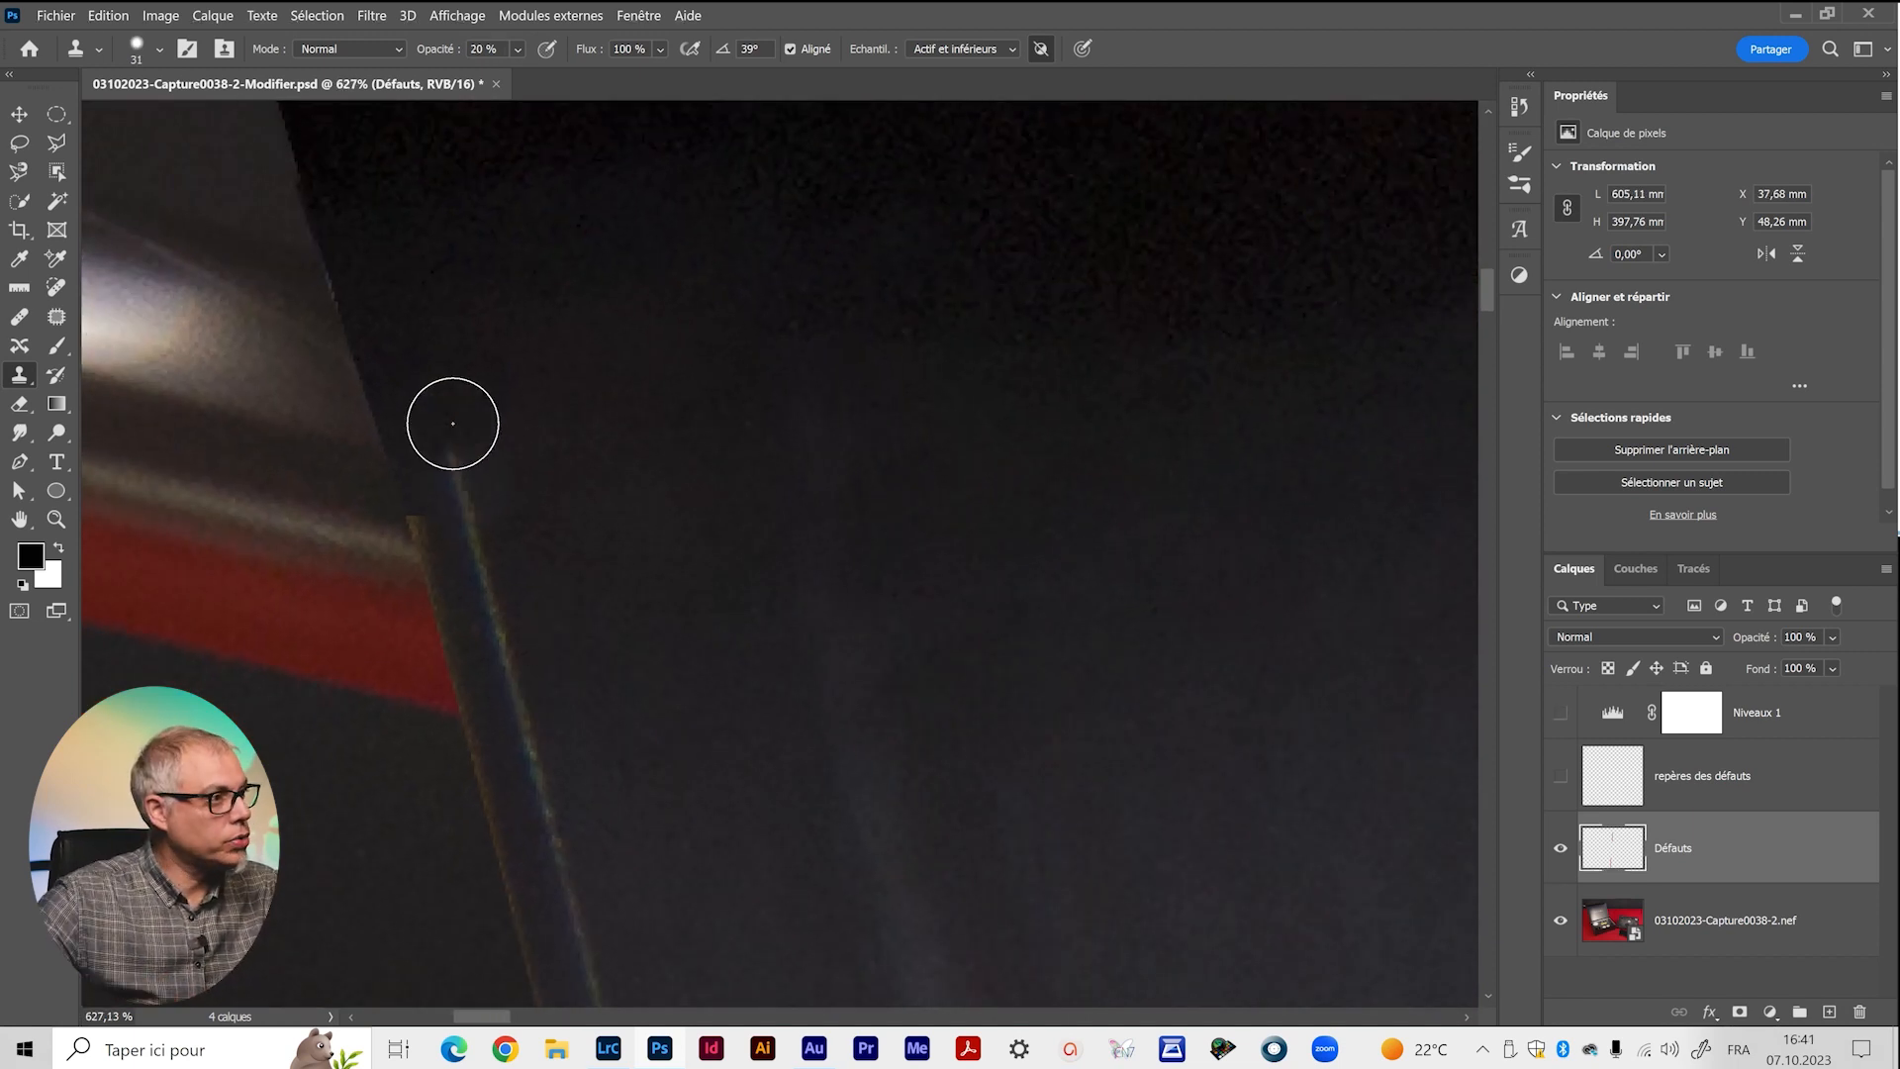
pyautogui.click(441, 374)
pyautogui.moveTo(446, 443)
pyautogui.mouseDown()
pyautogui.moveTo(462, 483)
pyautogui.moveTo(451, 428)
pyautogui.mouseUp()
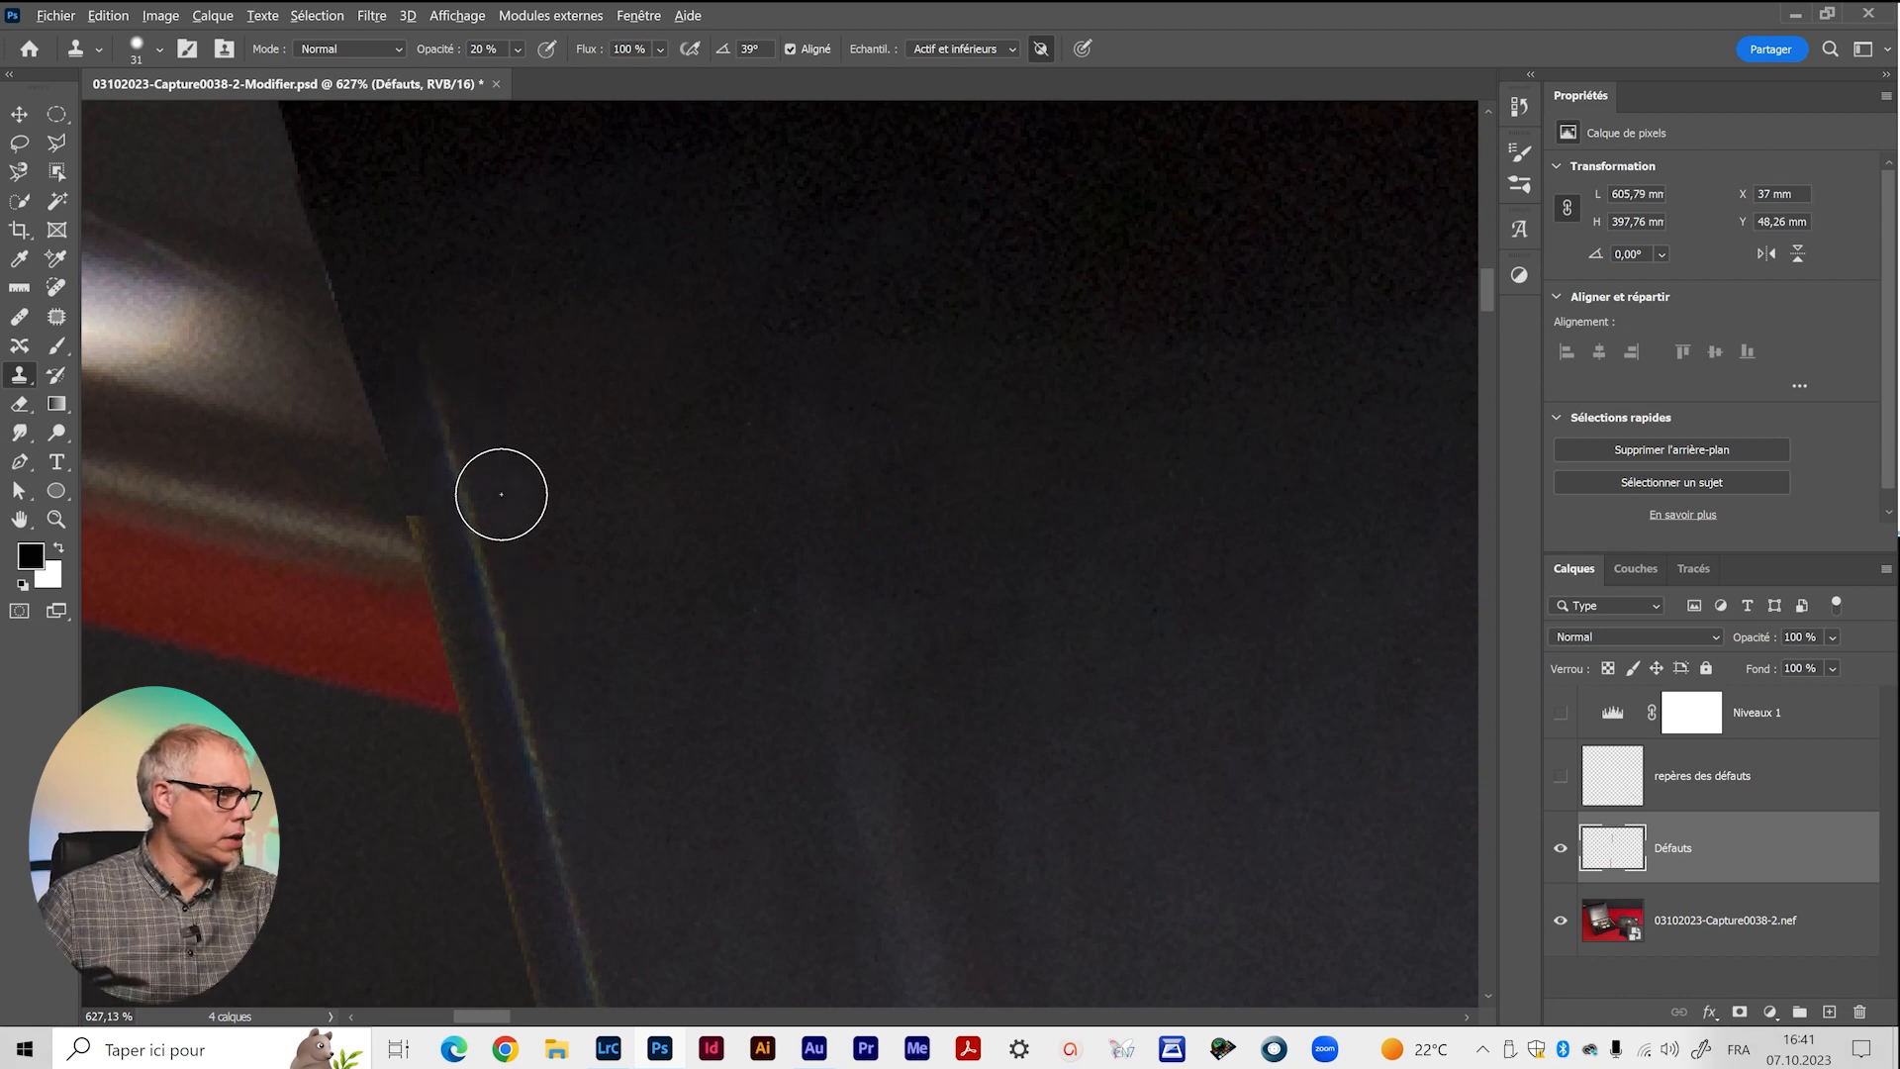
pyautogui.scroll(-4, 590, 663)
pyautogui.scroll(6, 554, 616)
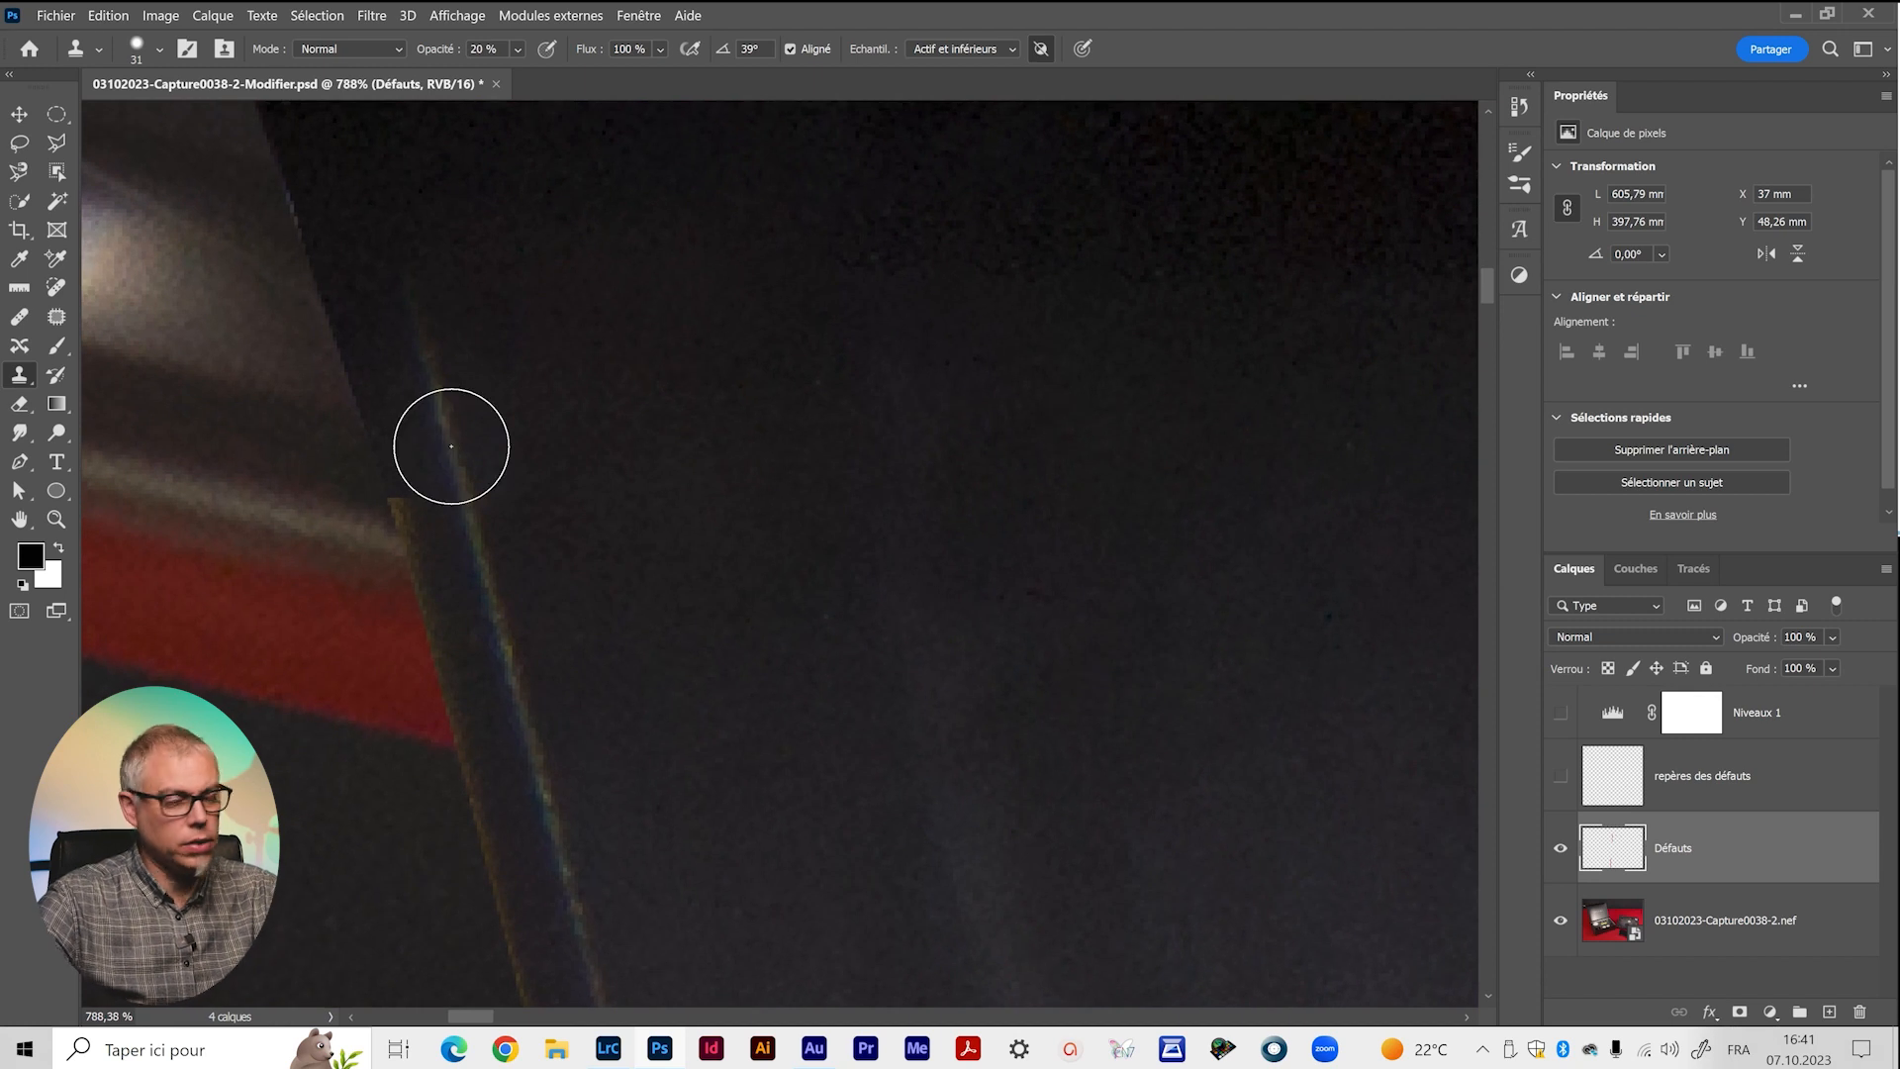
pyautogui.moveTo(449, 441); pyautogui.dragTo(543, 683)
pyautogui.scroll(-3, 1217, 730)
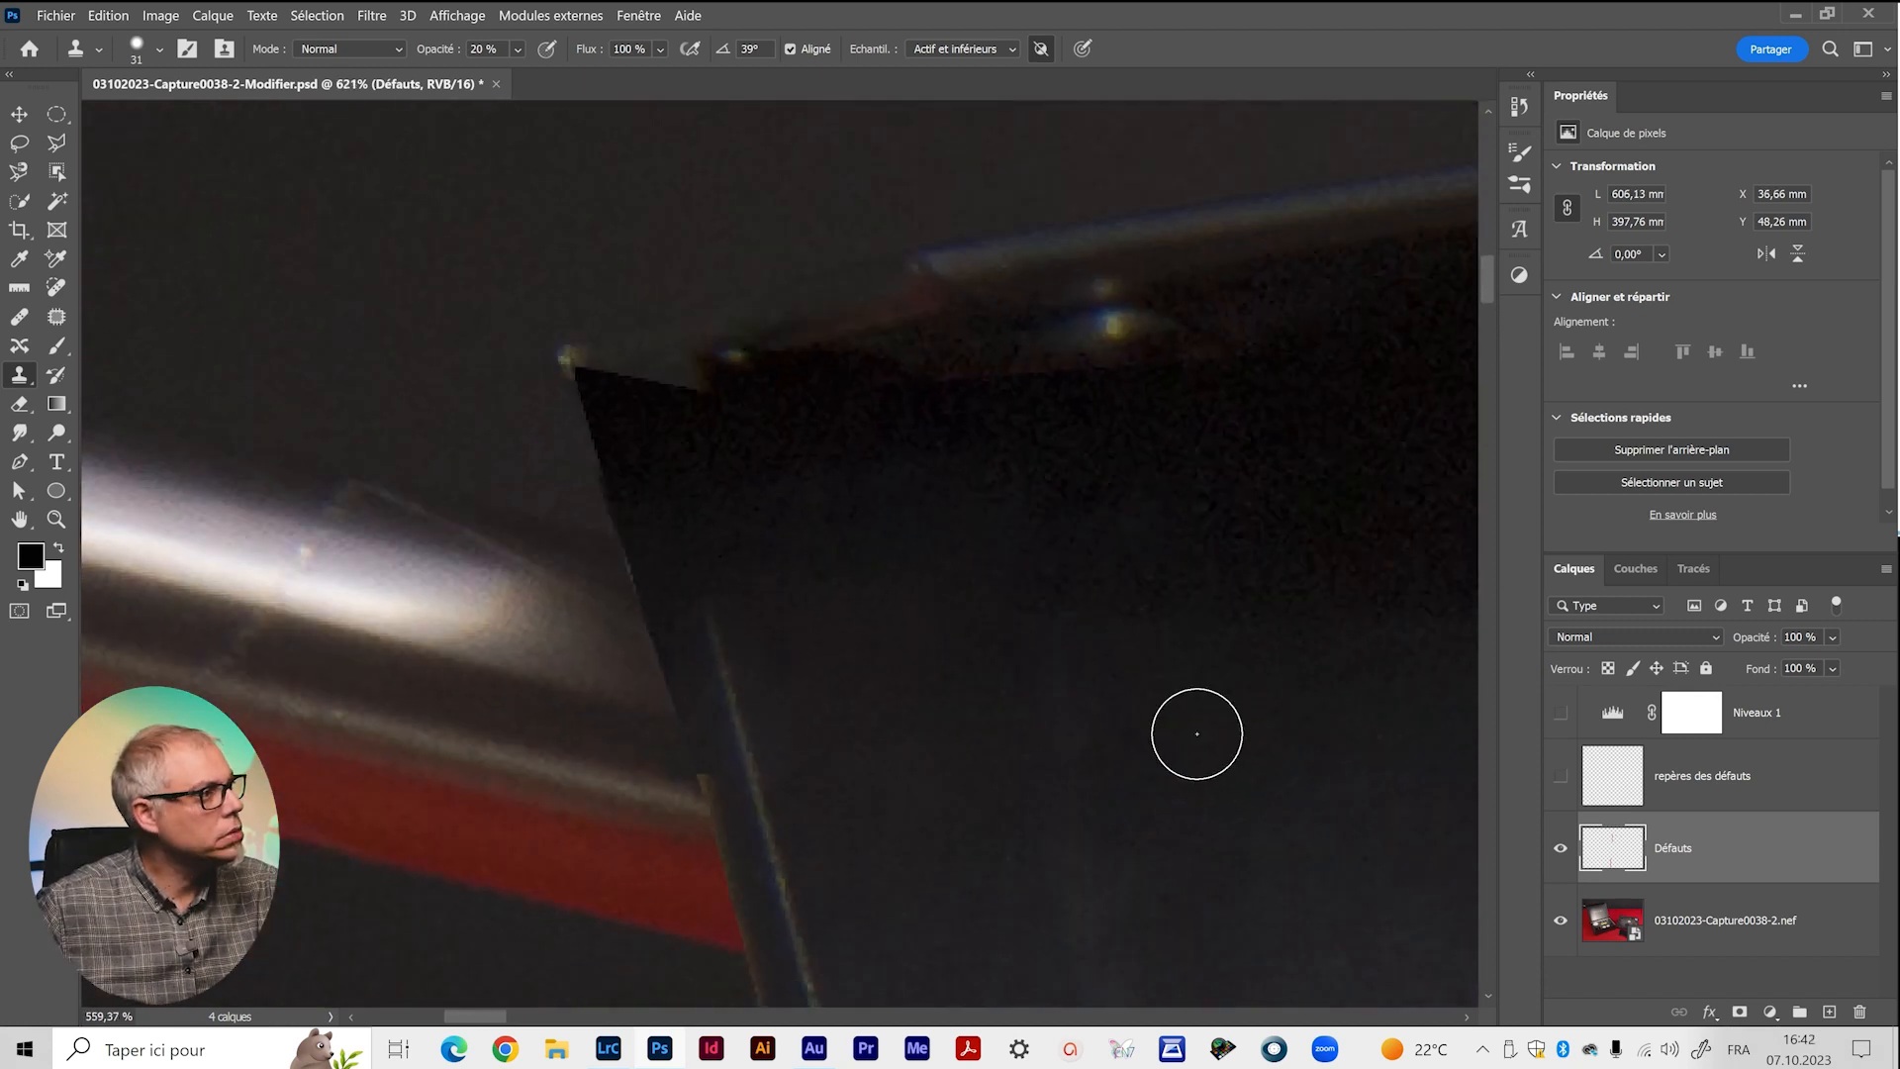
# Show the repères des défauts layer over the whole photo.
pyautogui.scroll(-5, 894, 747)
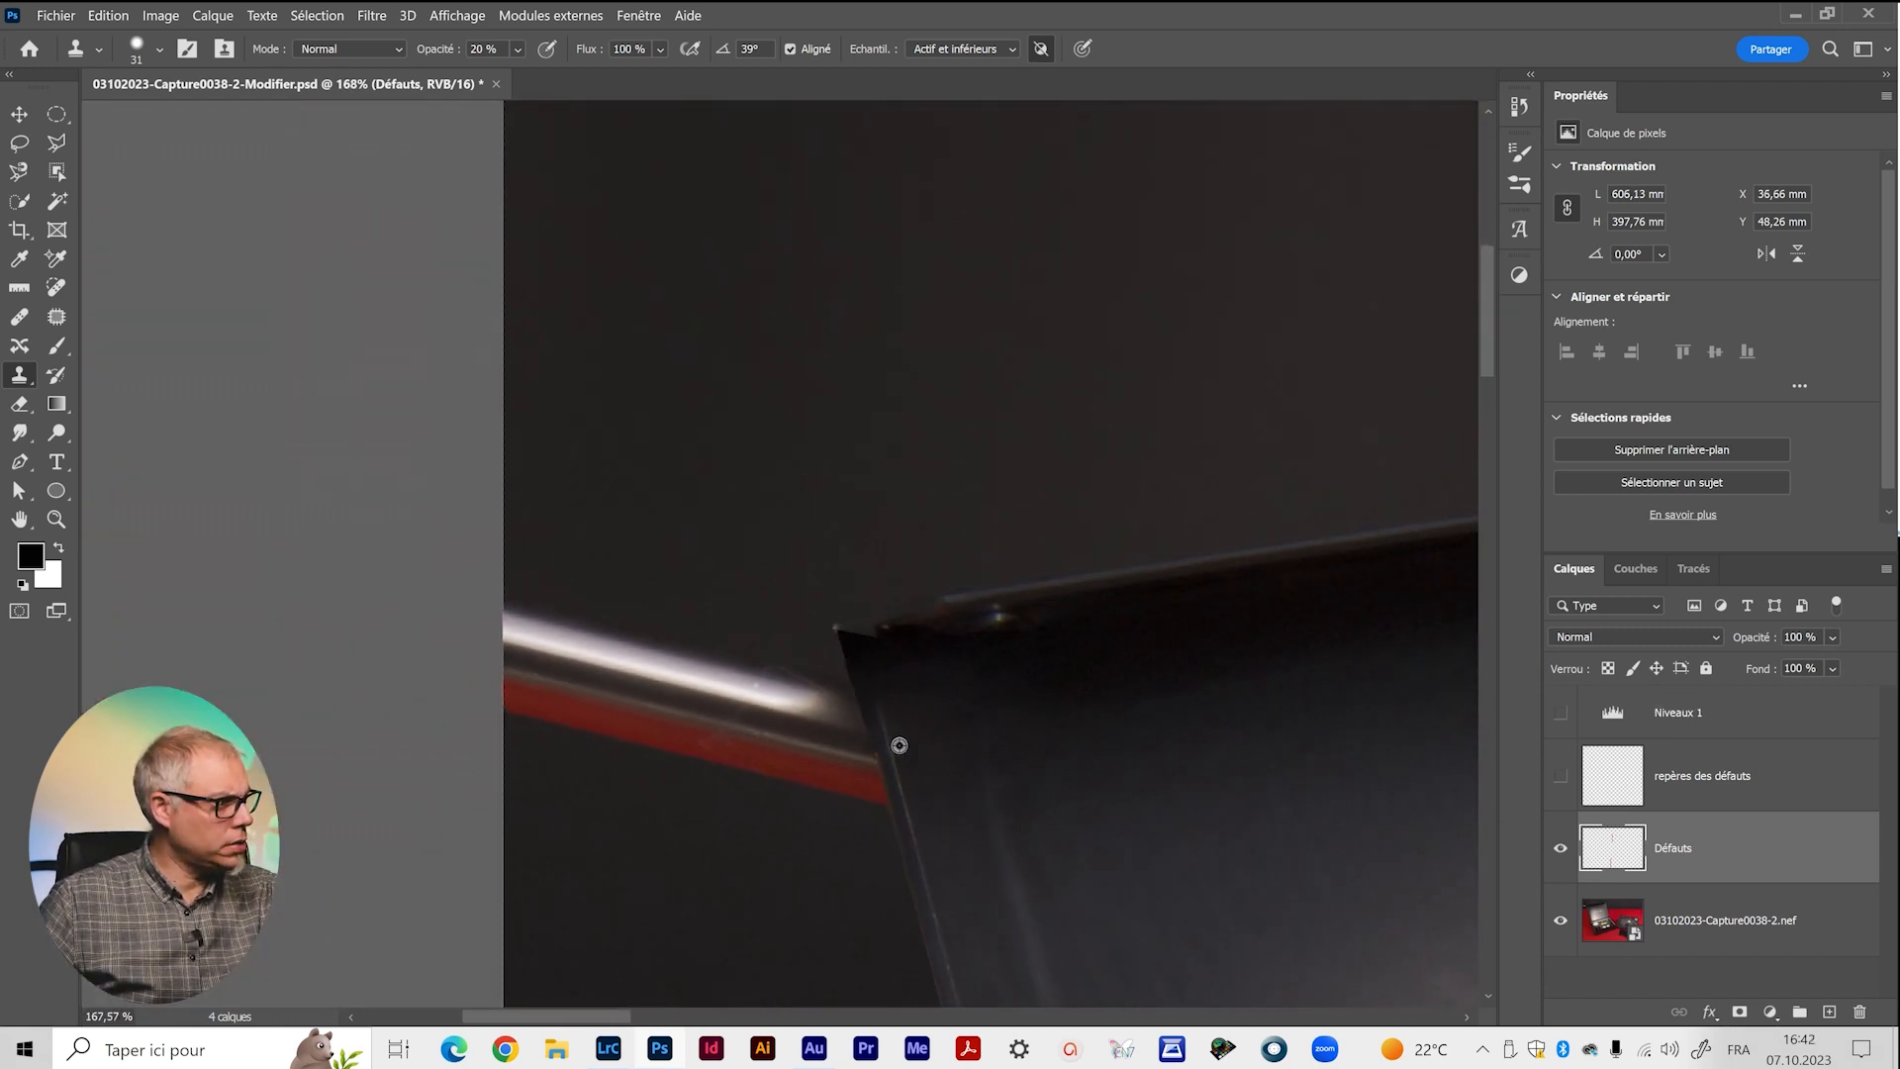
pyautogui.moveTo(936, 668); pyautogui.dragTo(526, 318)
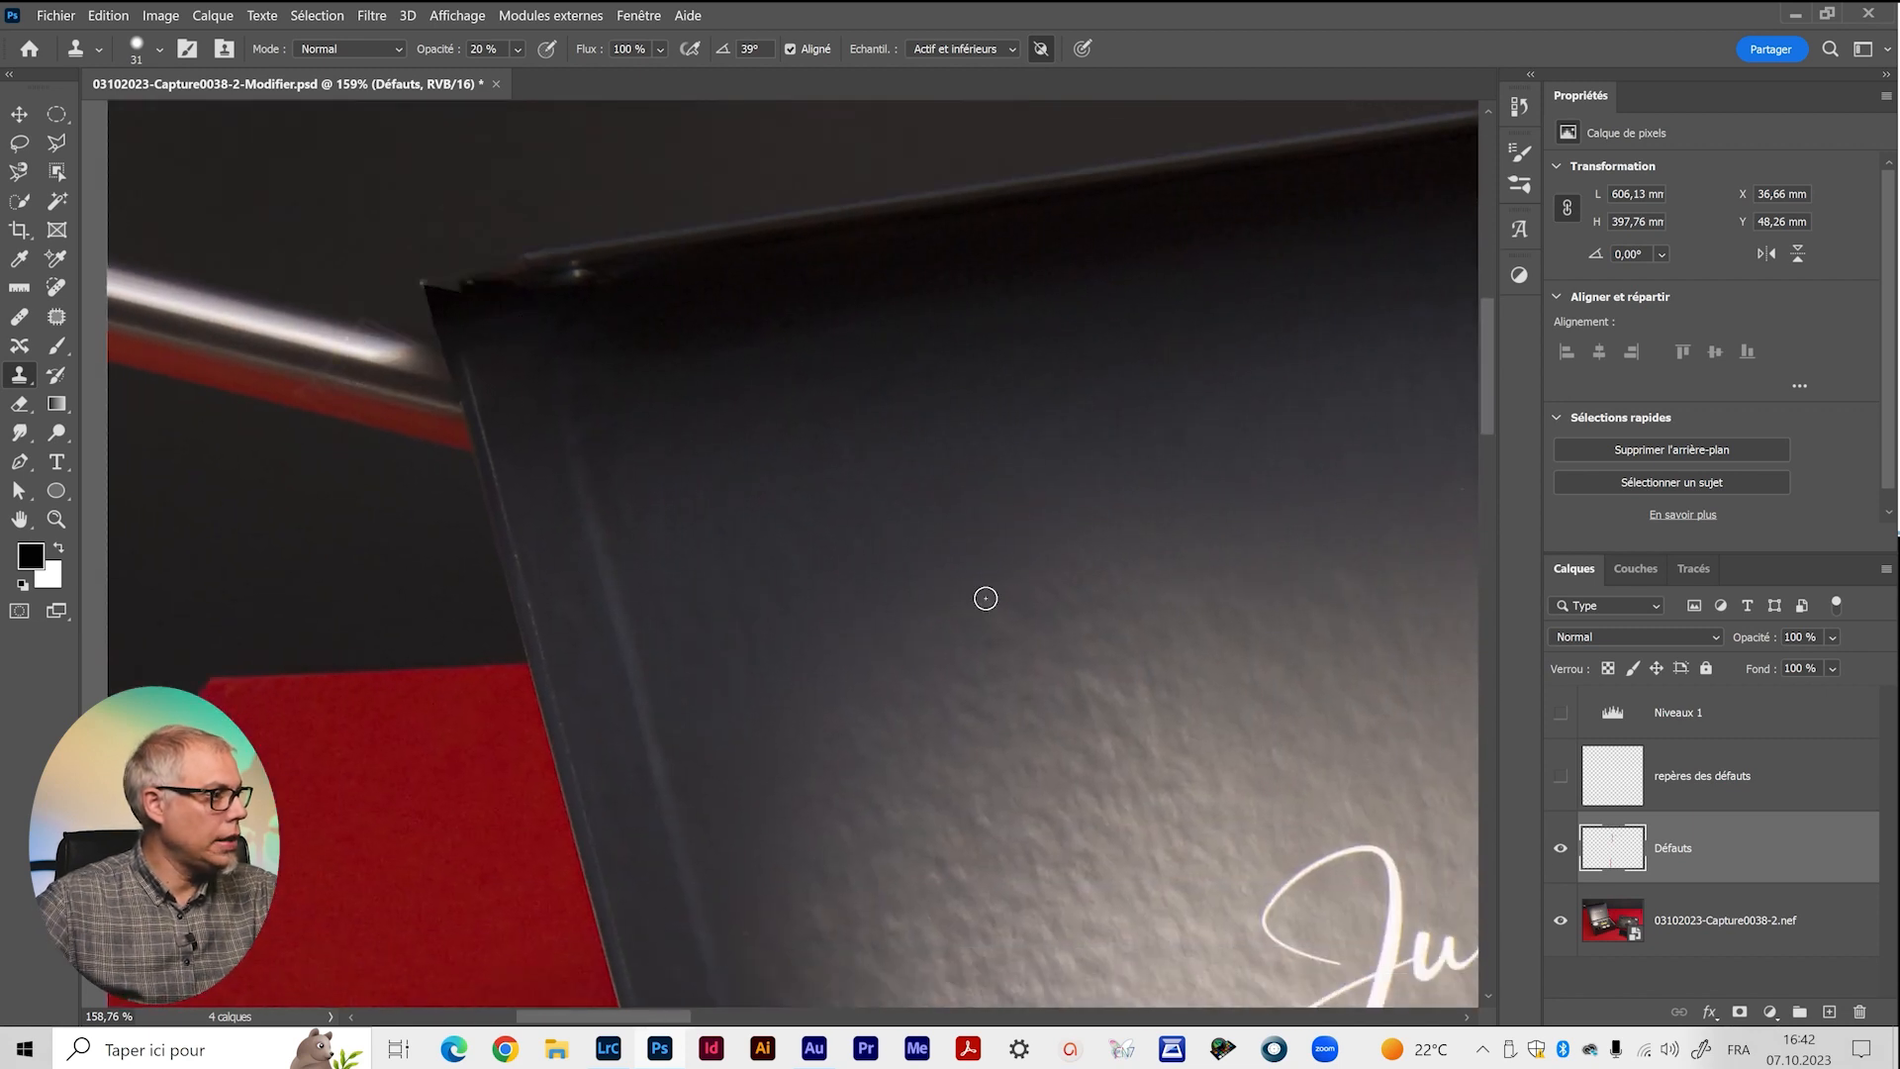
pyautogui.scroll(-5, 985, 594)
pyautogui.scroll(-4, 587, 532)
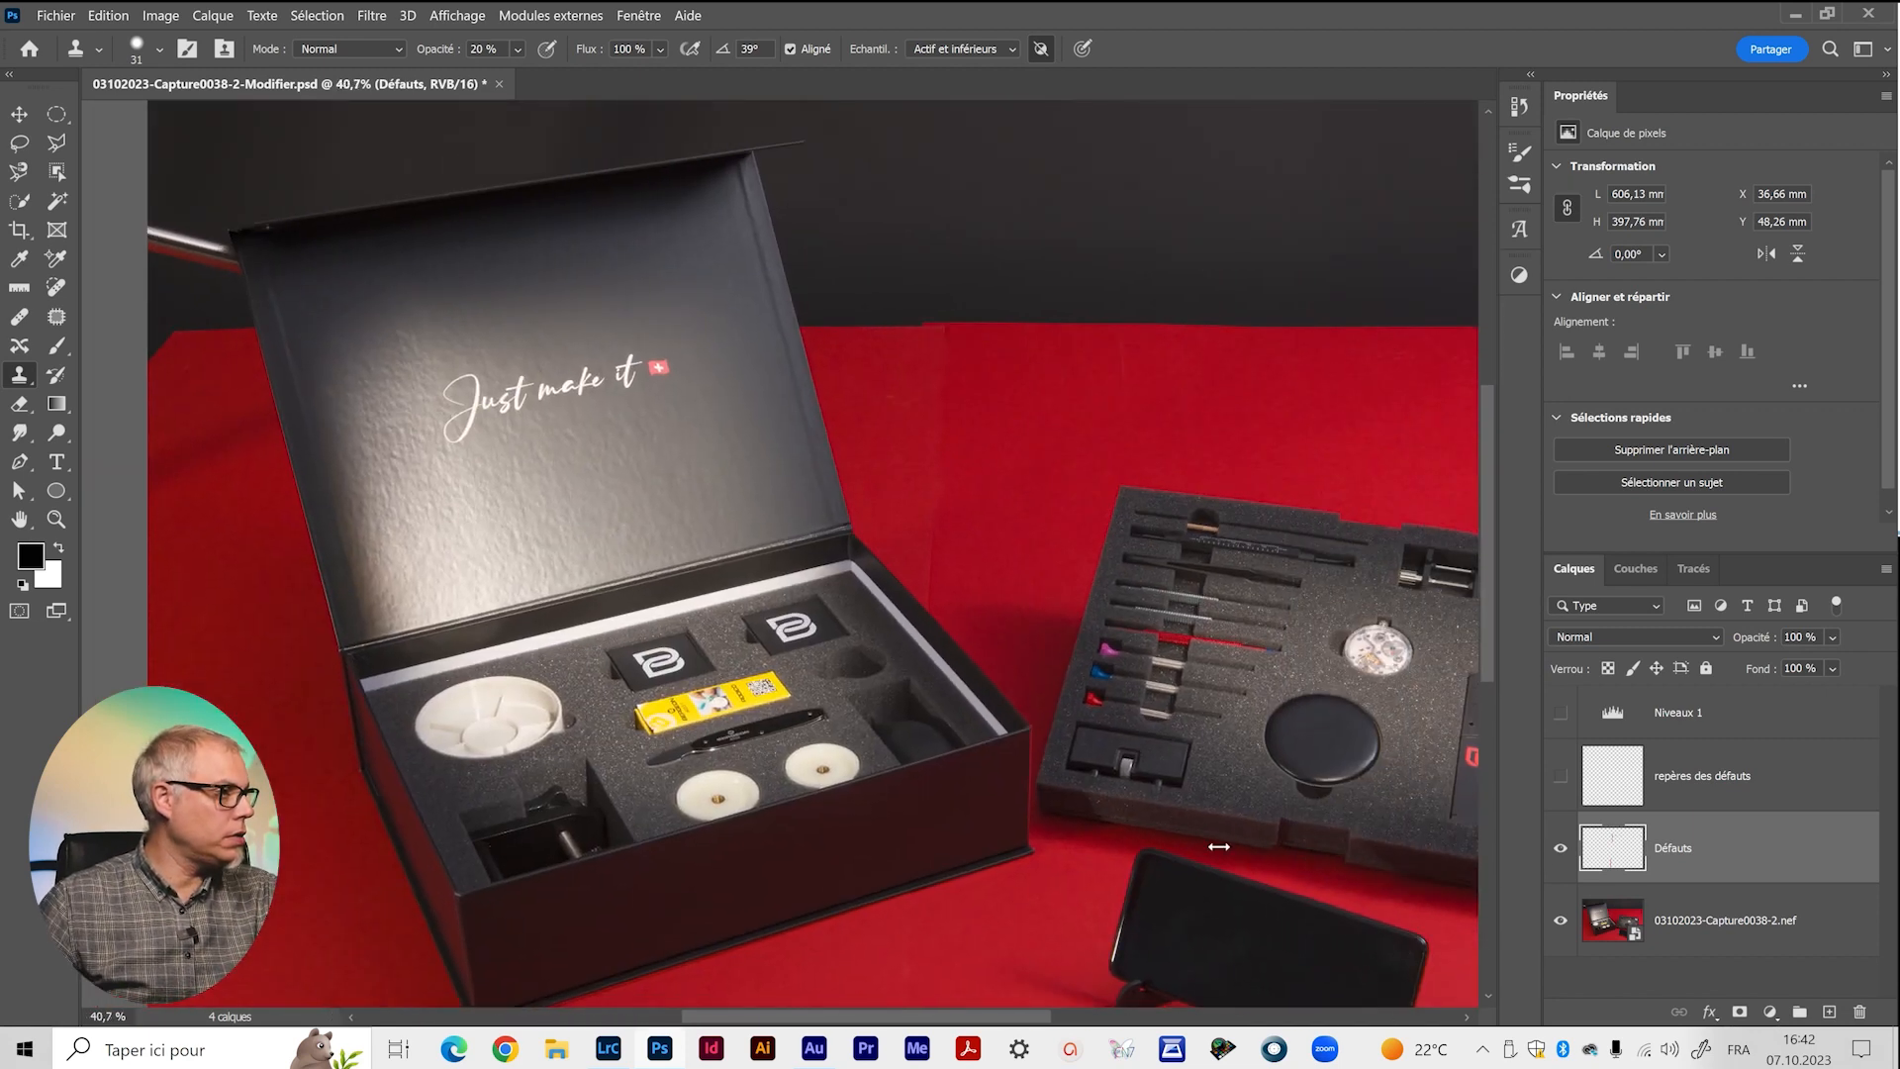
pyautogui.moveTo(1211, 845); pyautogui.dragTo(927, 712)
pyautogui.click(1561, 775)
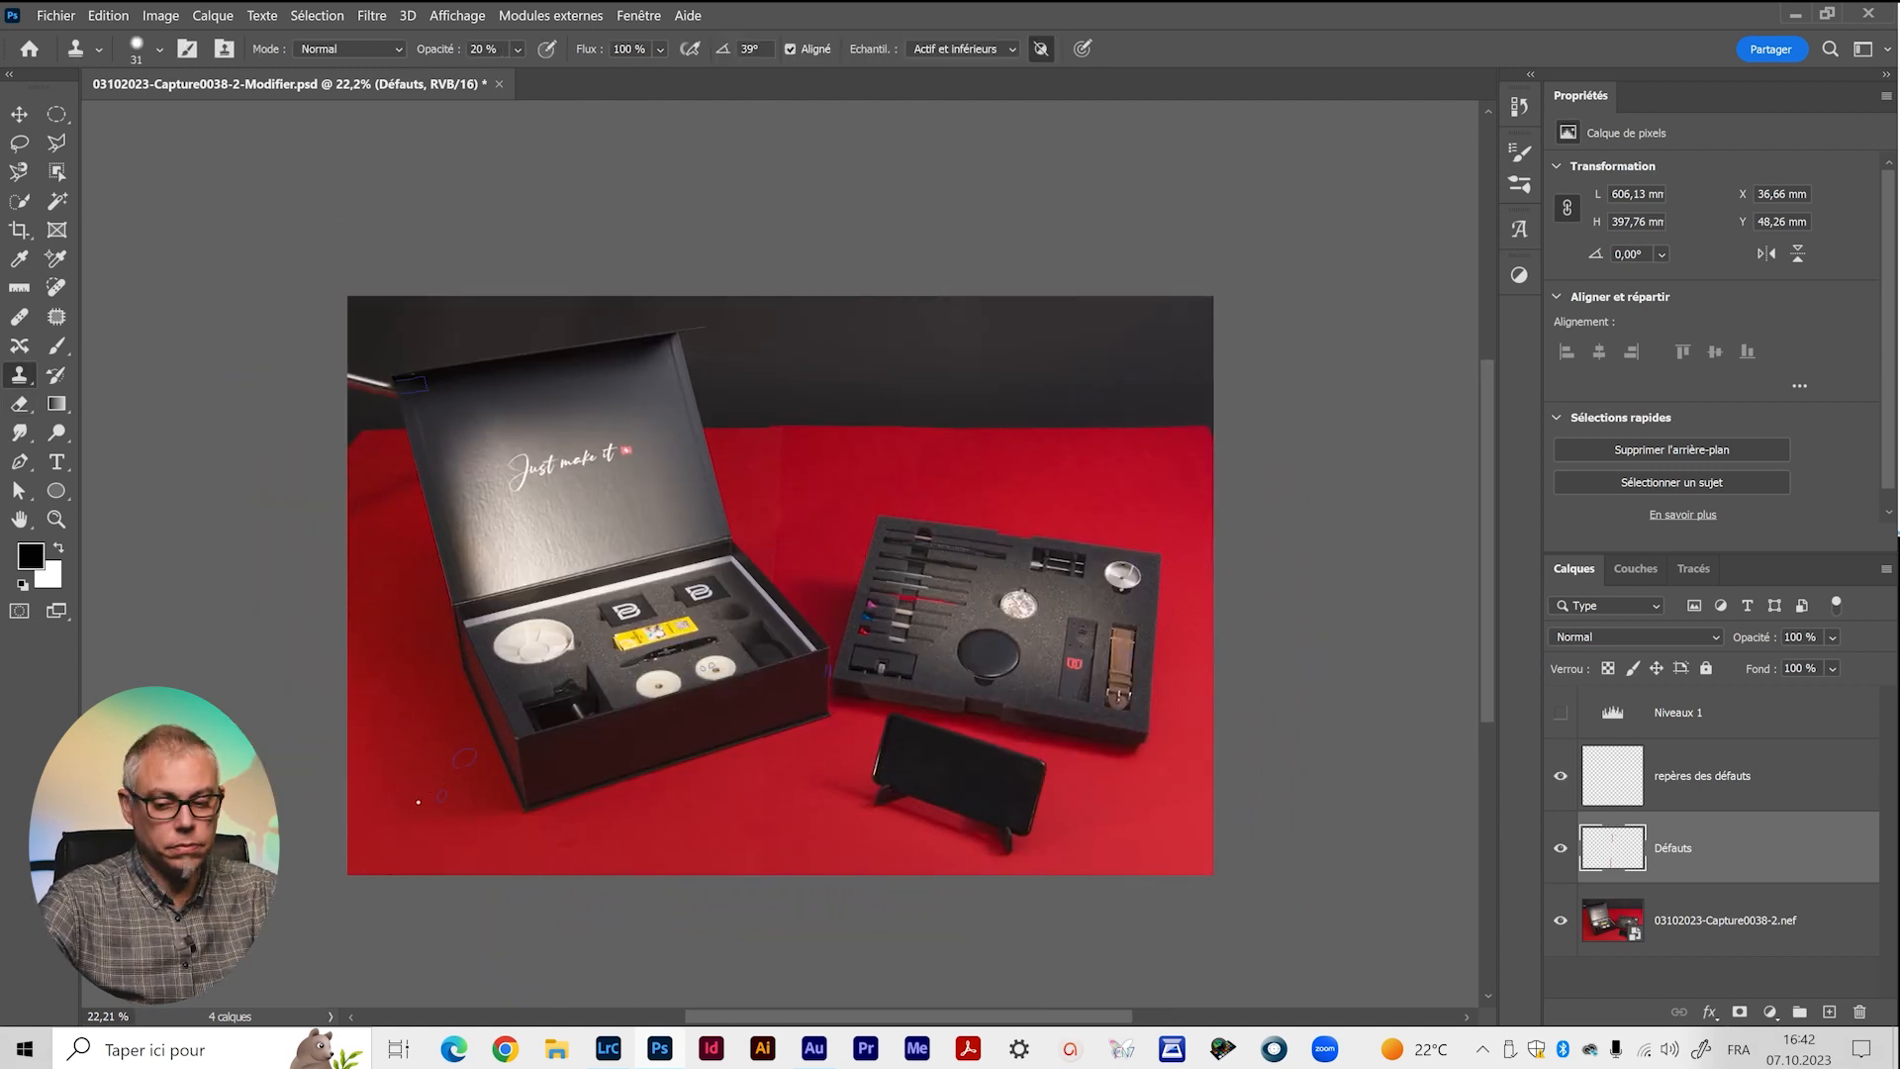
# Delete the Levels adjustment layer and erase the marks at the lid's left corner and beside the box base on repères des défauts.
pyautogui.press('e')
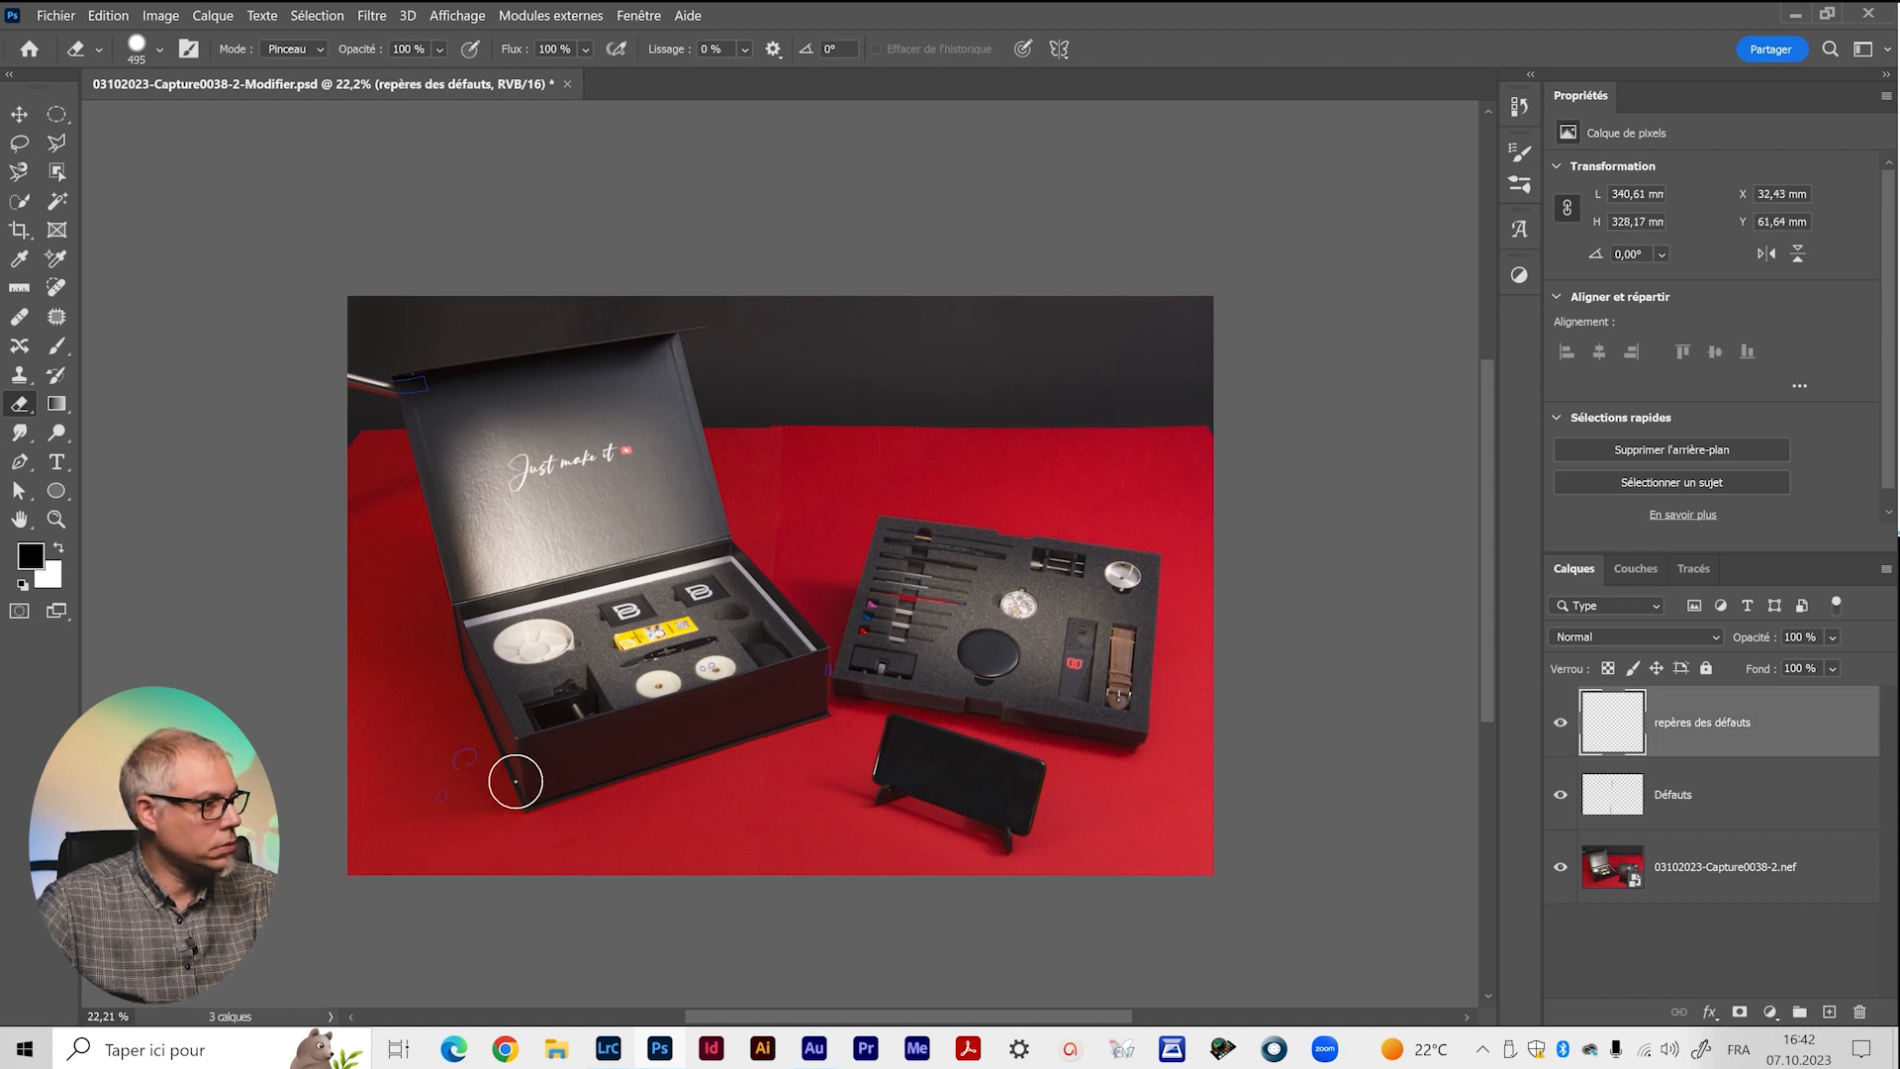
pyautogui.moveTo(515, 780)
pyautogui.mouseDown()
pyautogui.moveTo(444, 810)
pyautogui.moveTo(476, 782)
pyautogui.mouseUp()
pyautogui.moveTo(405, 366)
pyautogui.mouseDown()
pyautogui.moveTo(373, 403)
pyautogui.moveTo(480, 376)
pyautogui.moveTo(330, 420)
pyautogui.mouseUp()
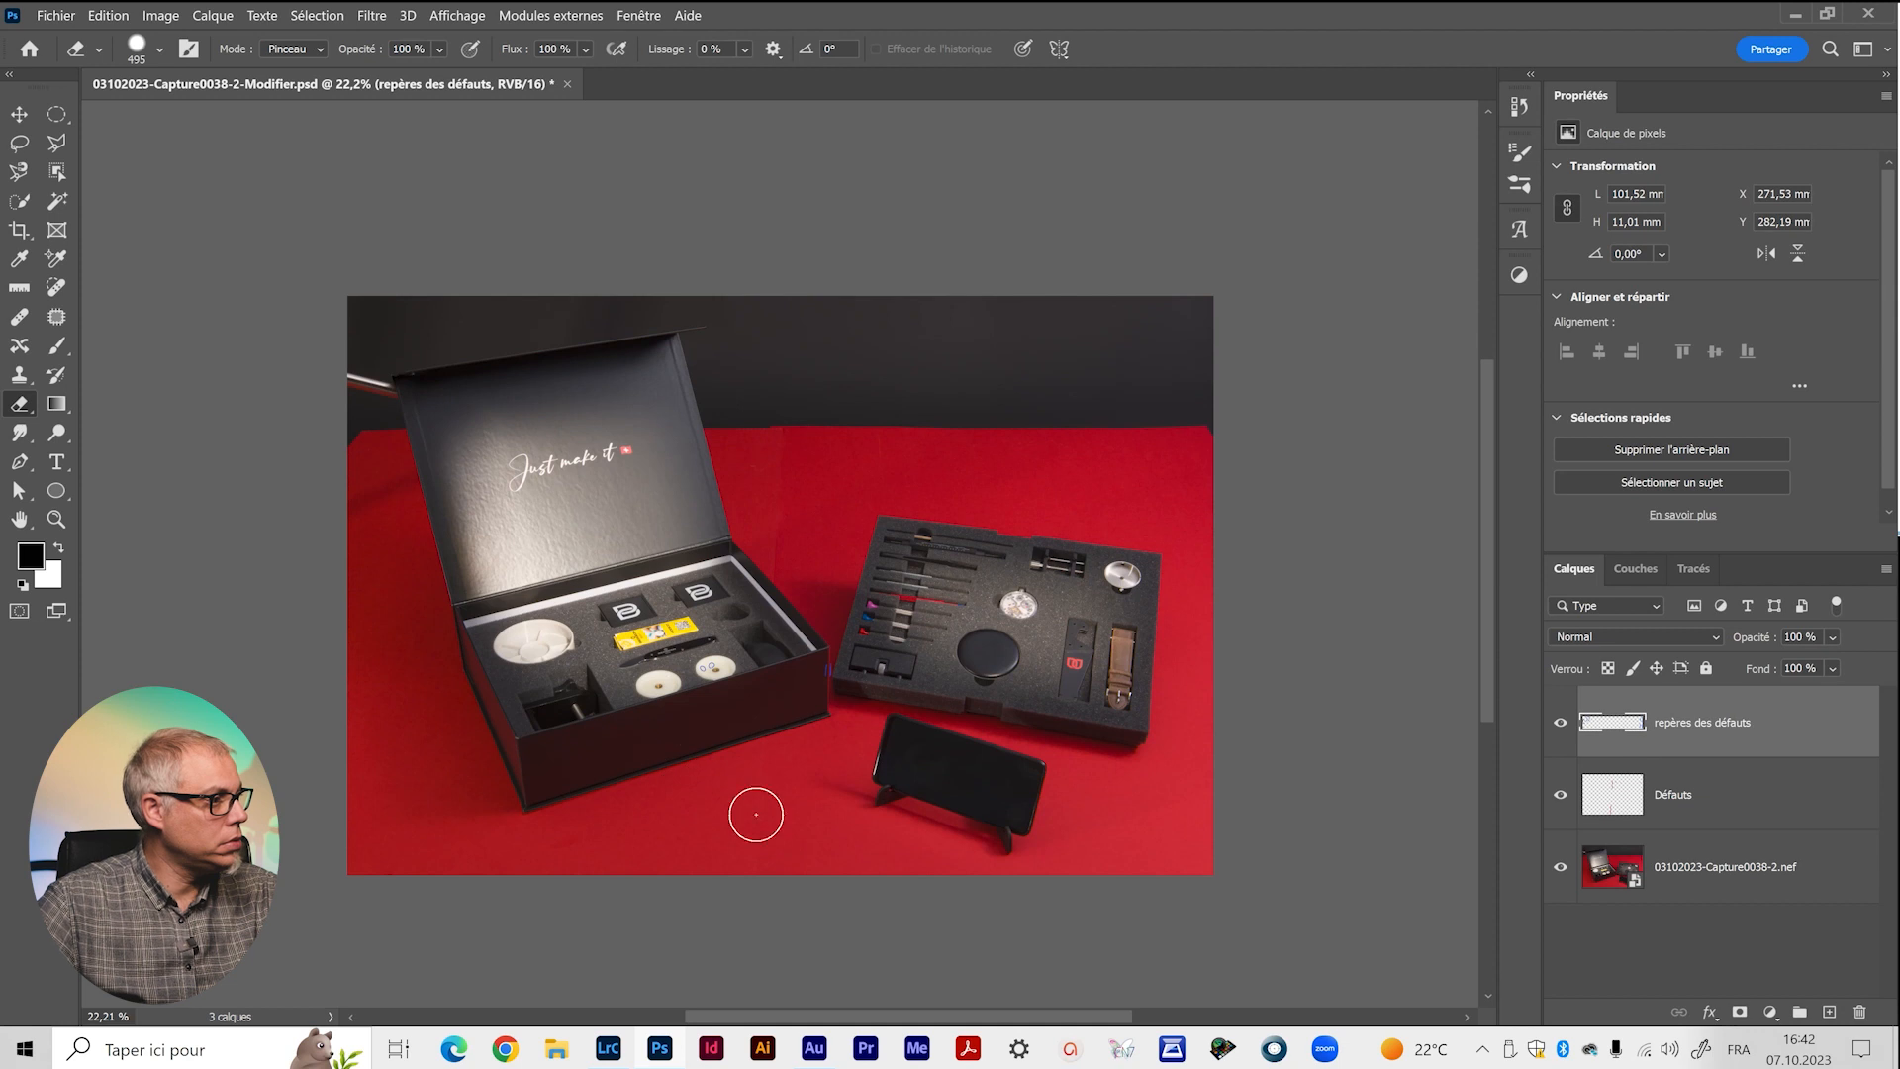
# Open the contents of the 03102023-Capture0038-2.nef smart object at the red fringe along the box's right vertical edge.
pyautogui.scroll(8, 835, 713)
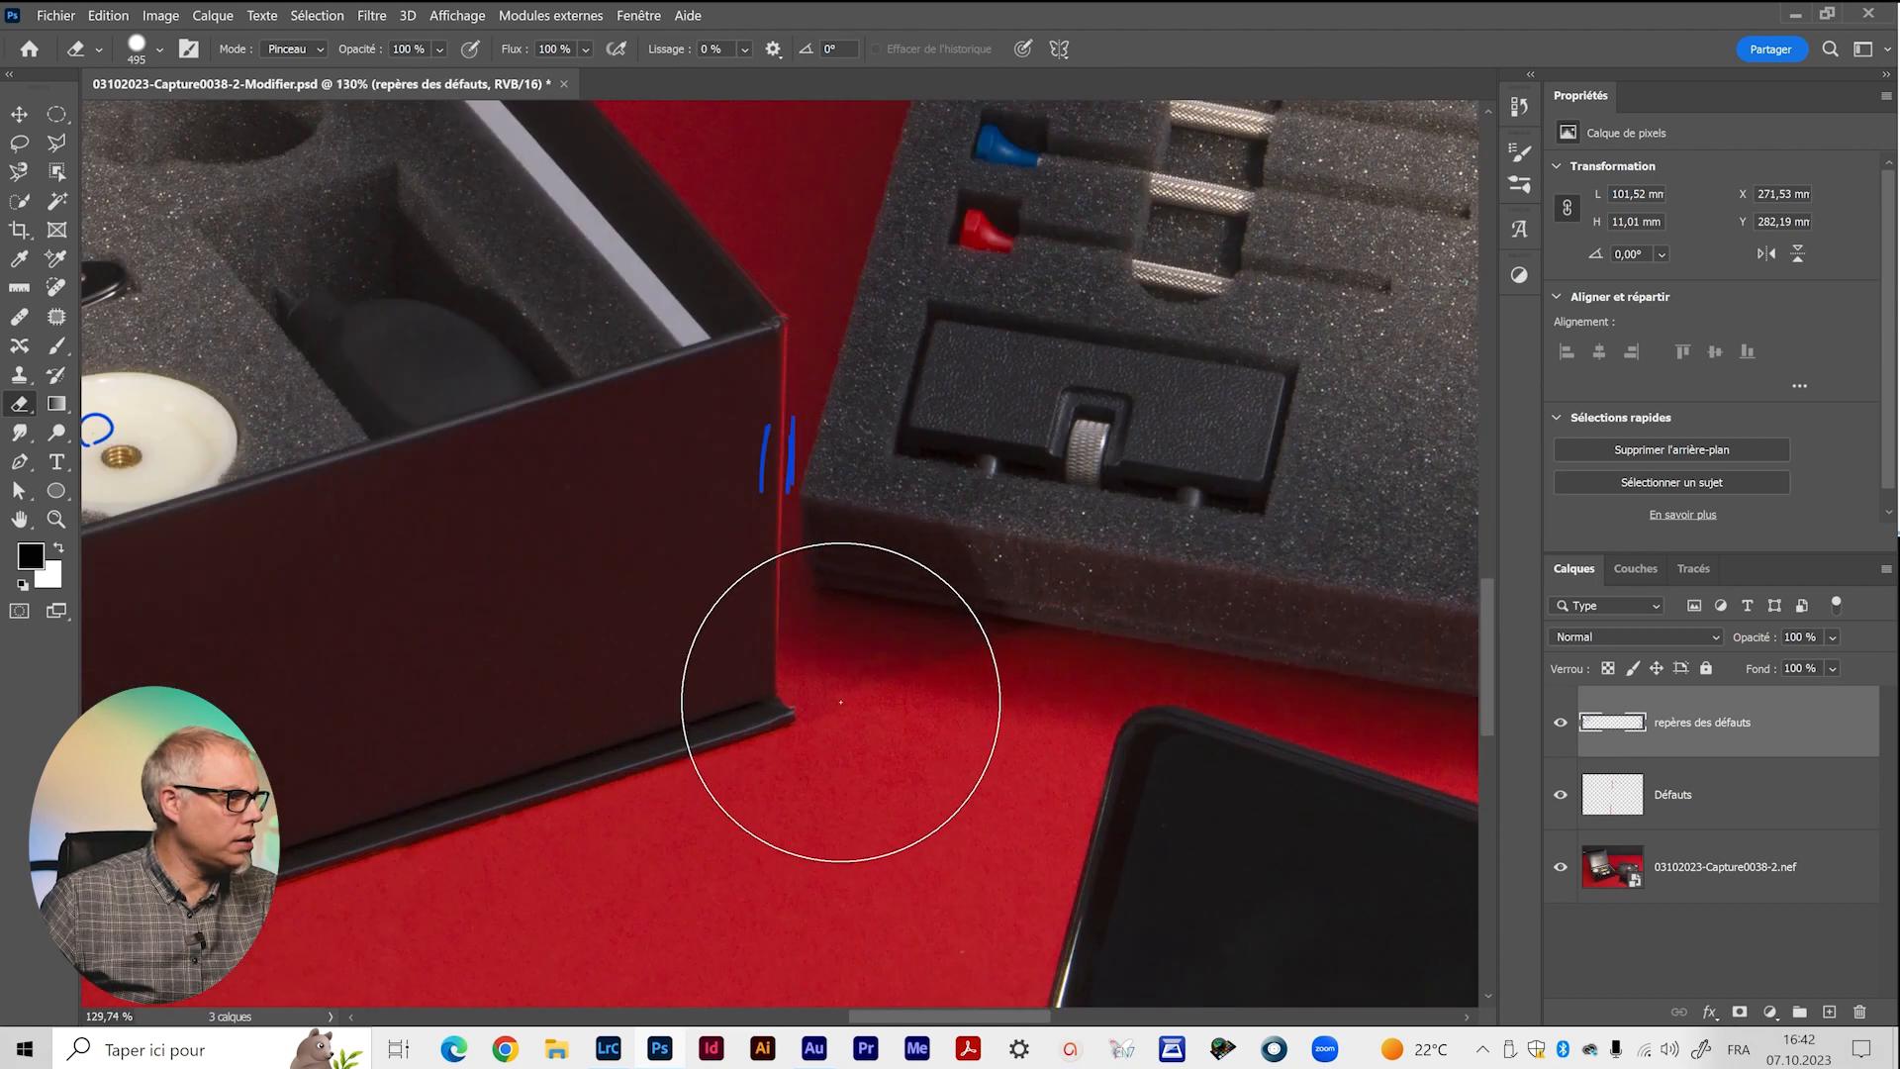
pyautogui.scroll(3, 840, 703)
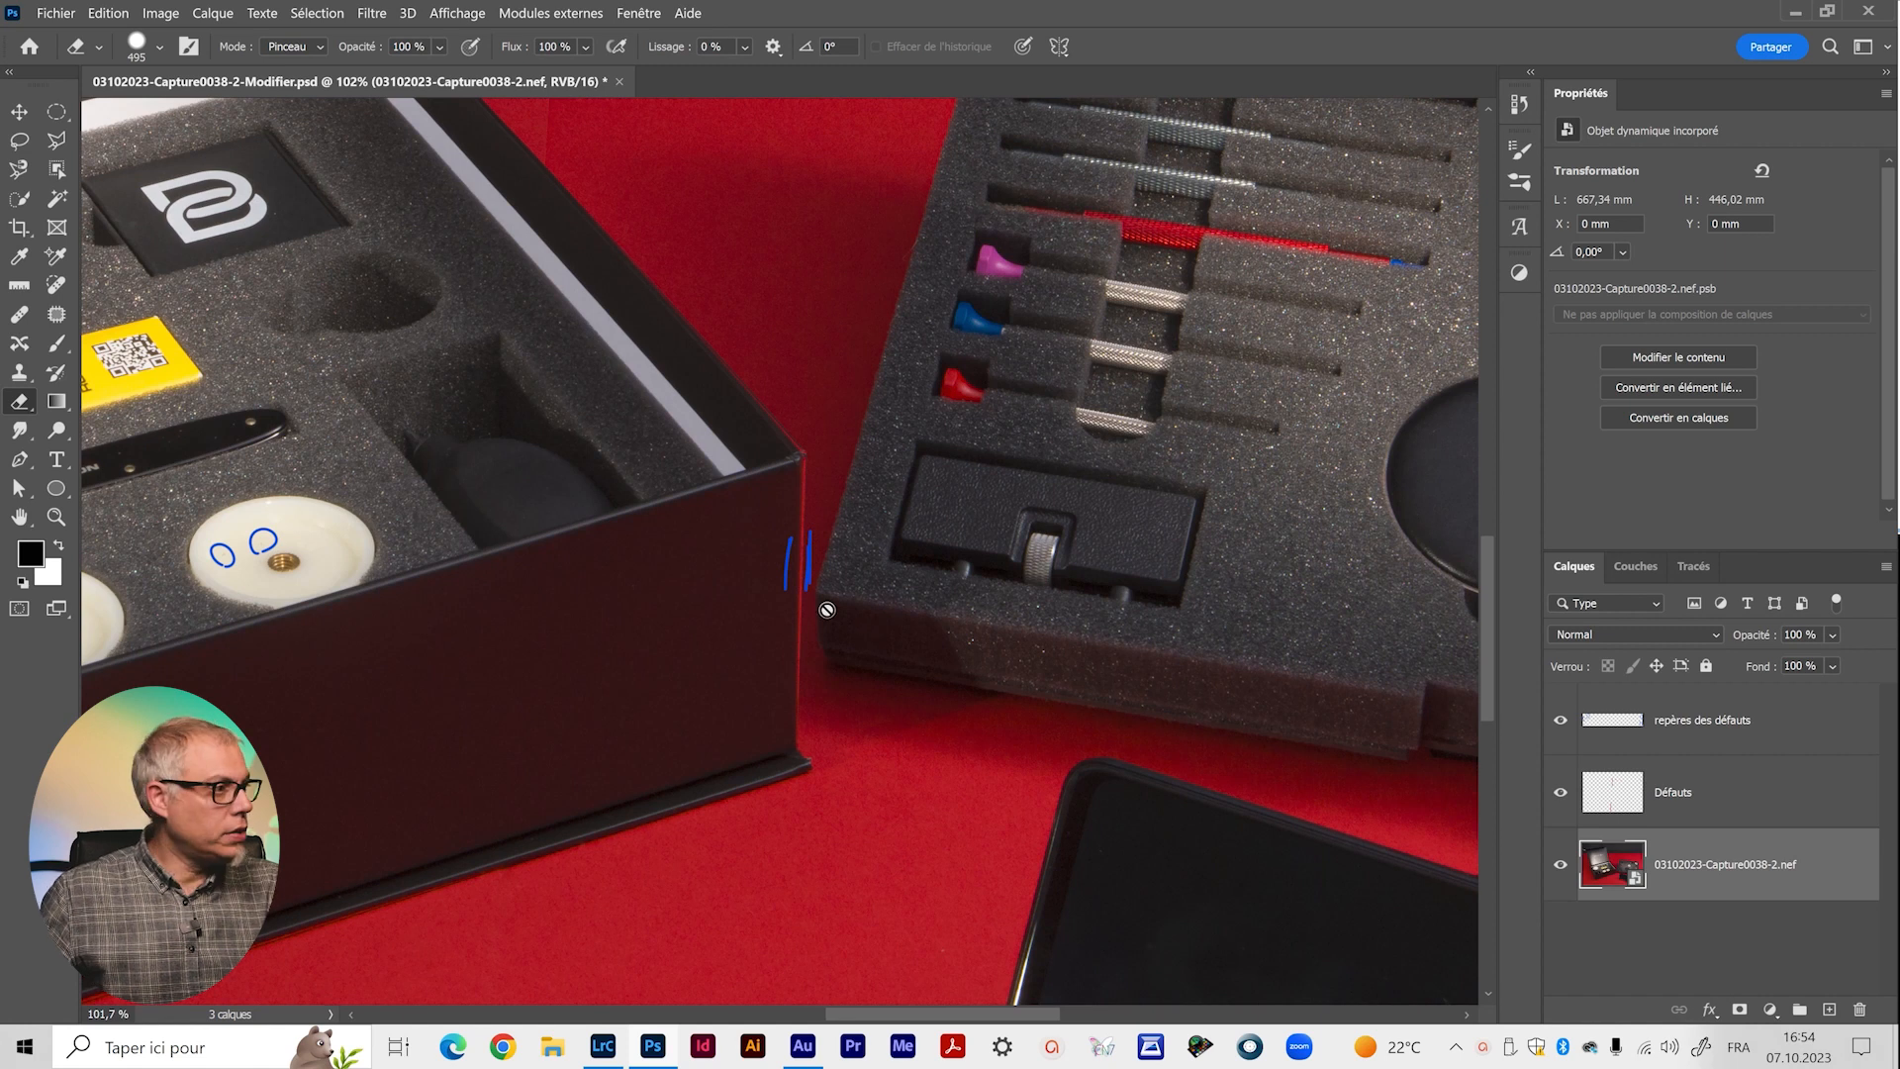
pyautogui.scroll(6, 826, 608)
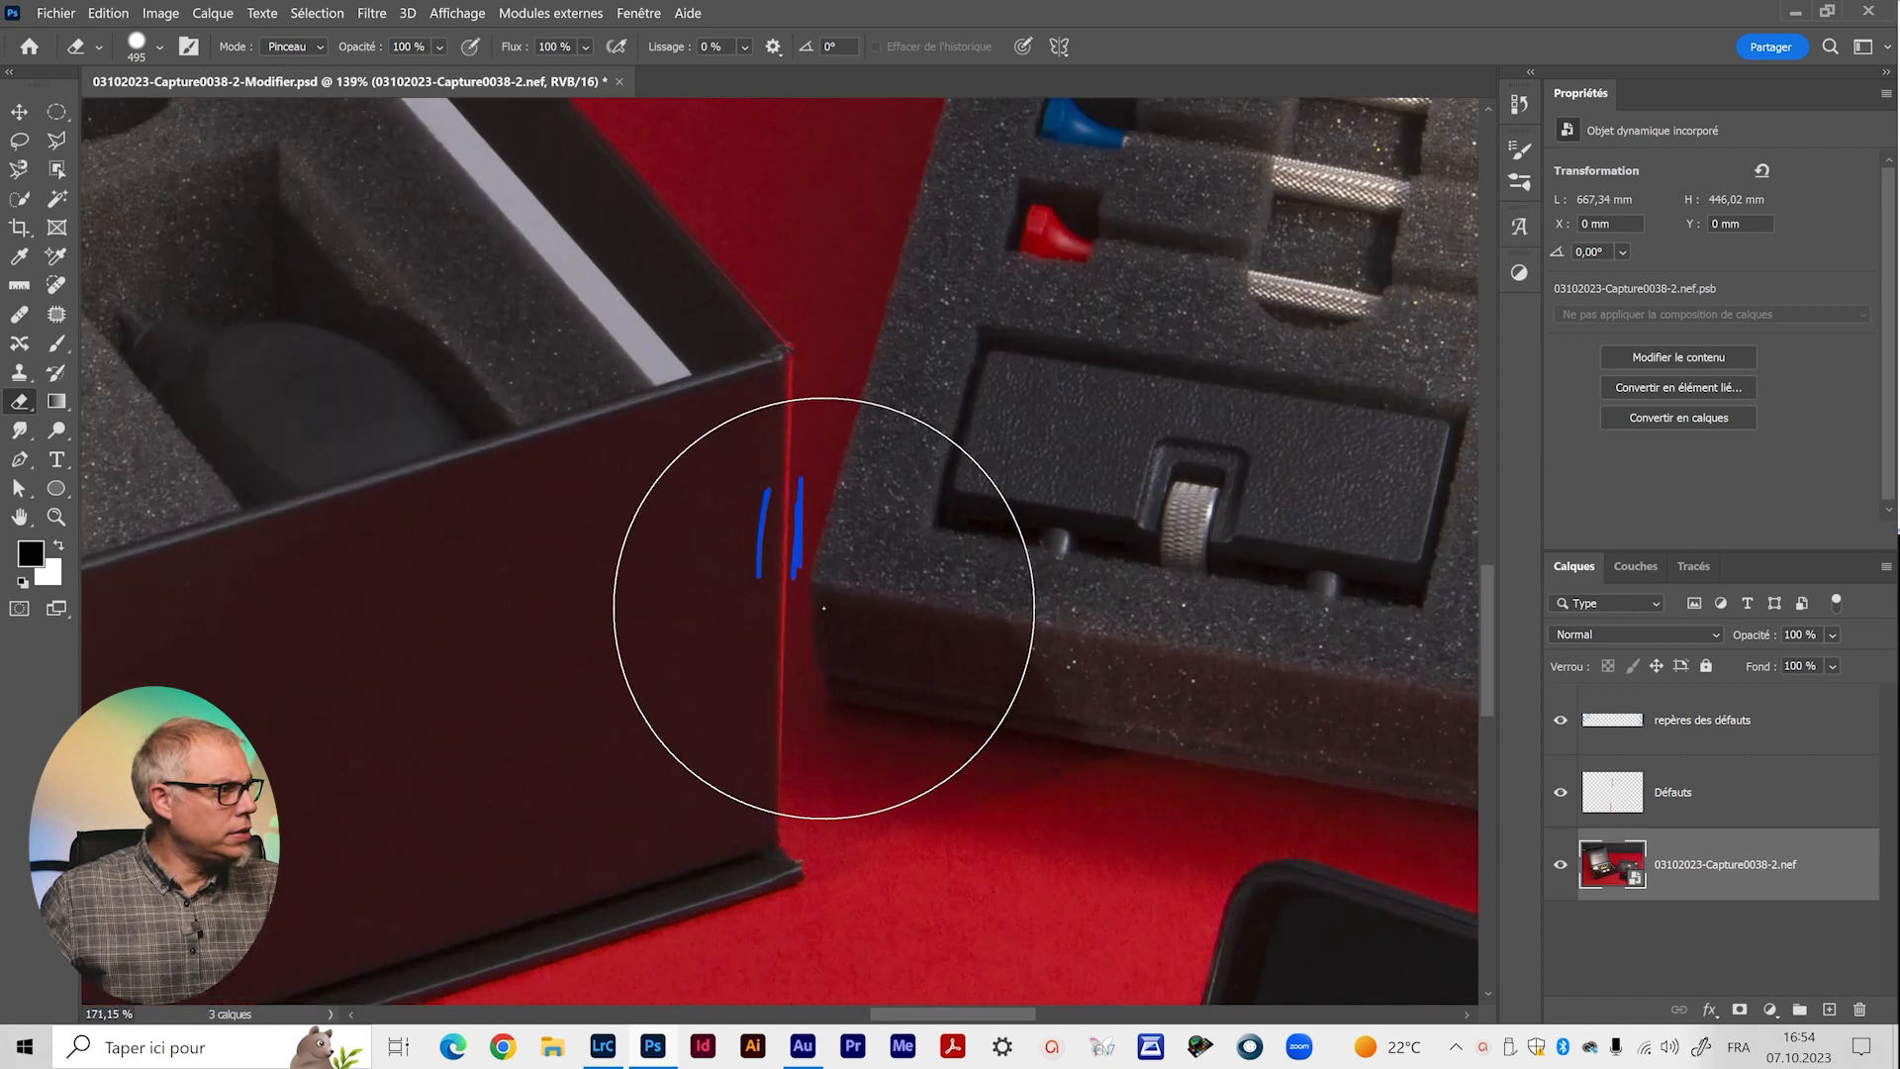
pyautogui.press('v')
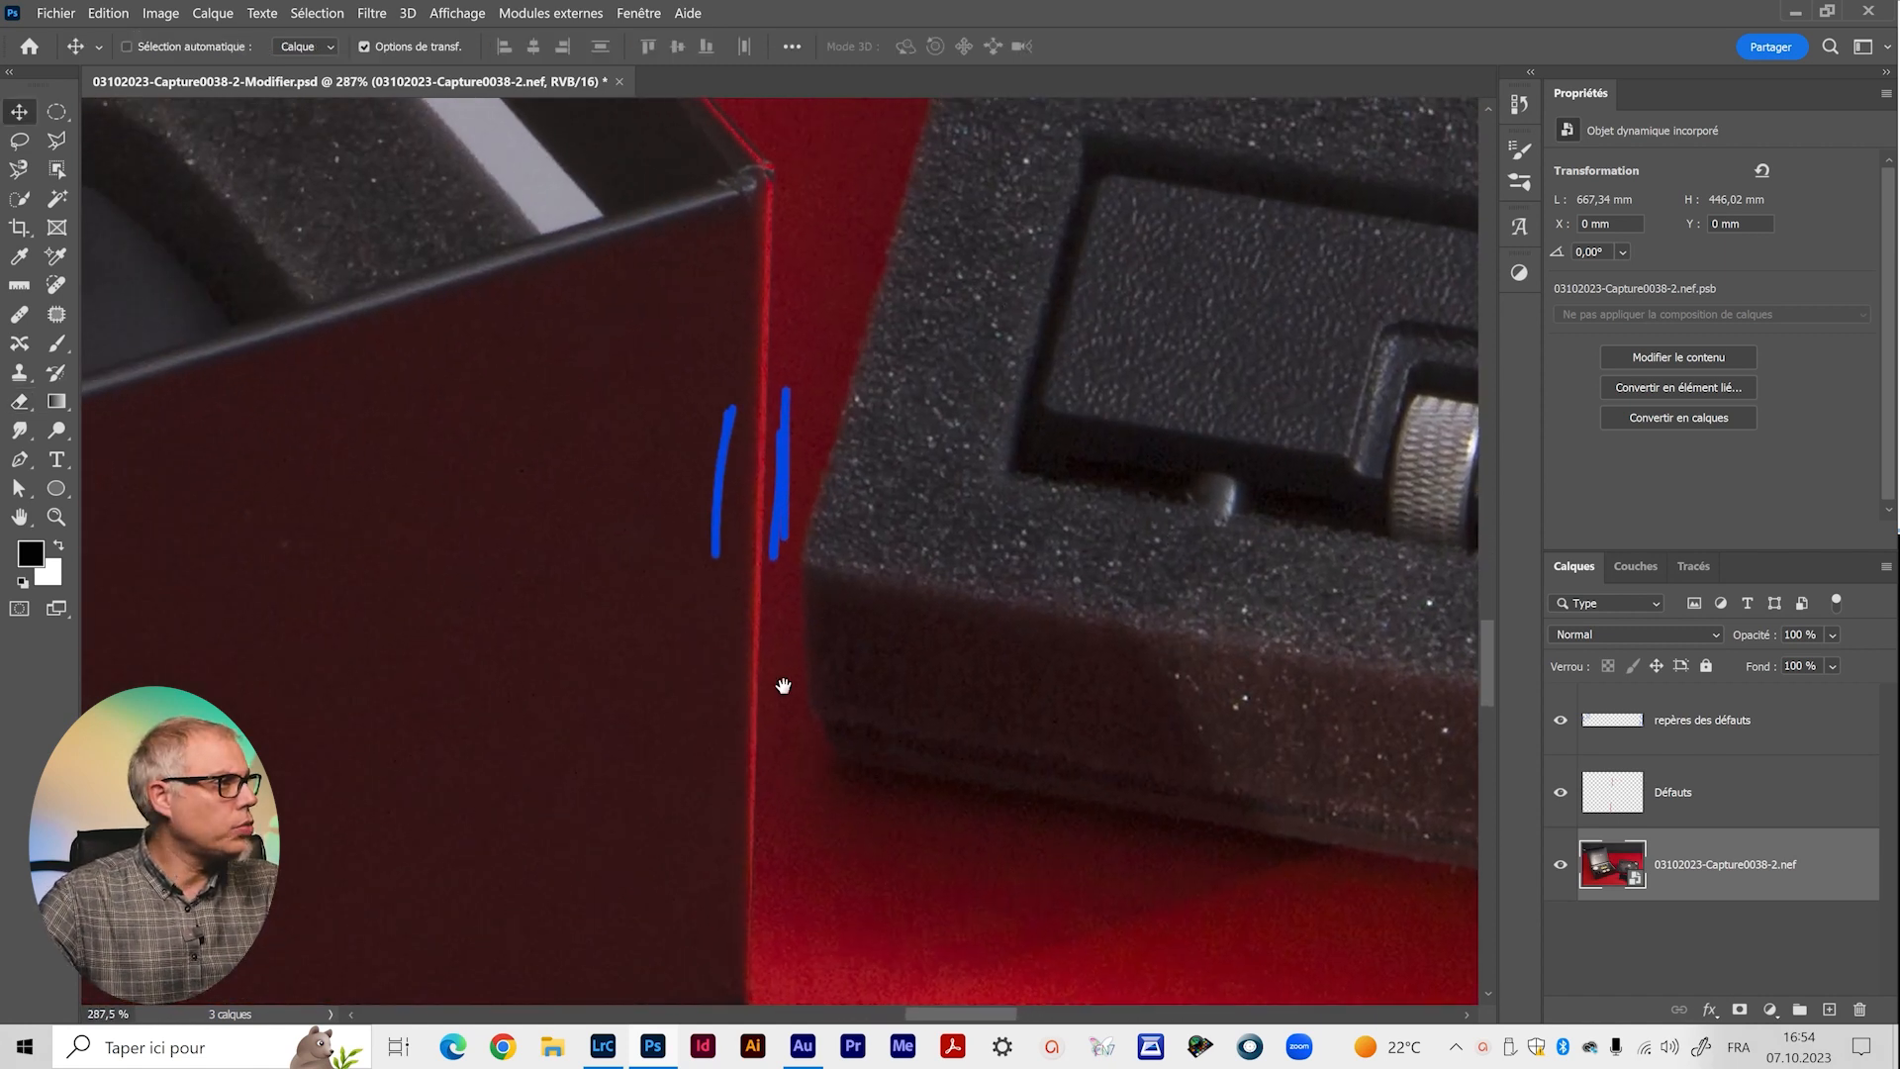
pyautogui.scroll(-2, 781, 683)
pyautogui.scroll(-3, 809, 549)
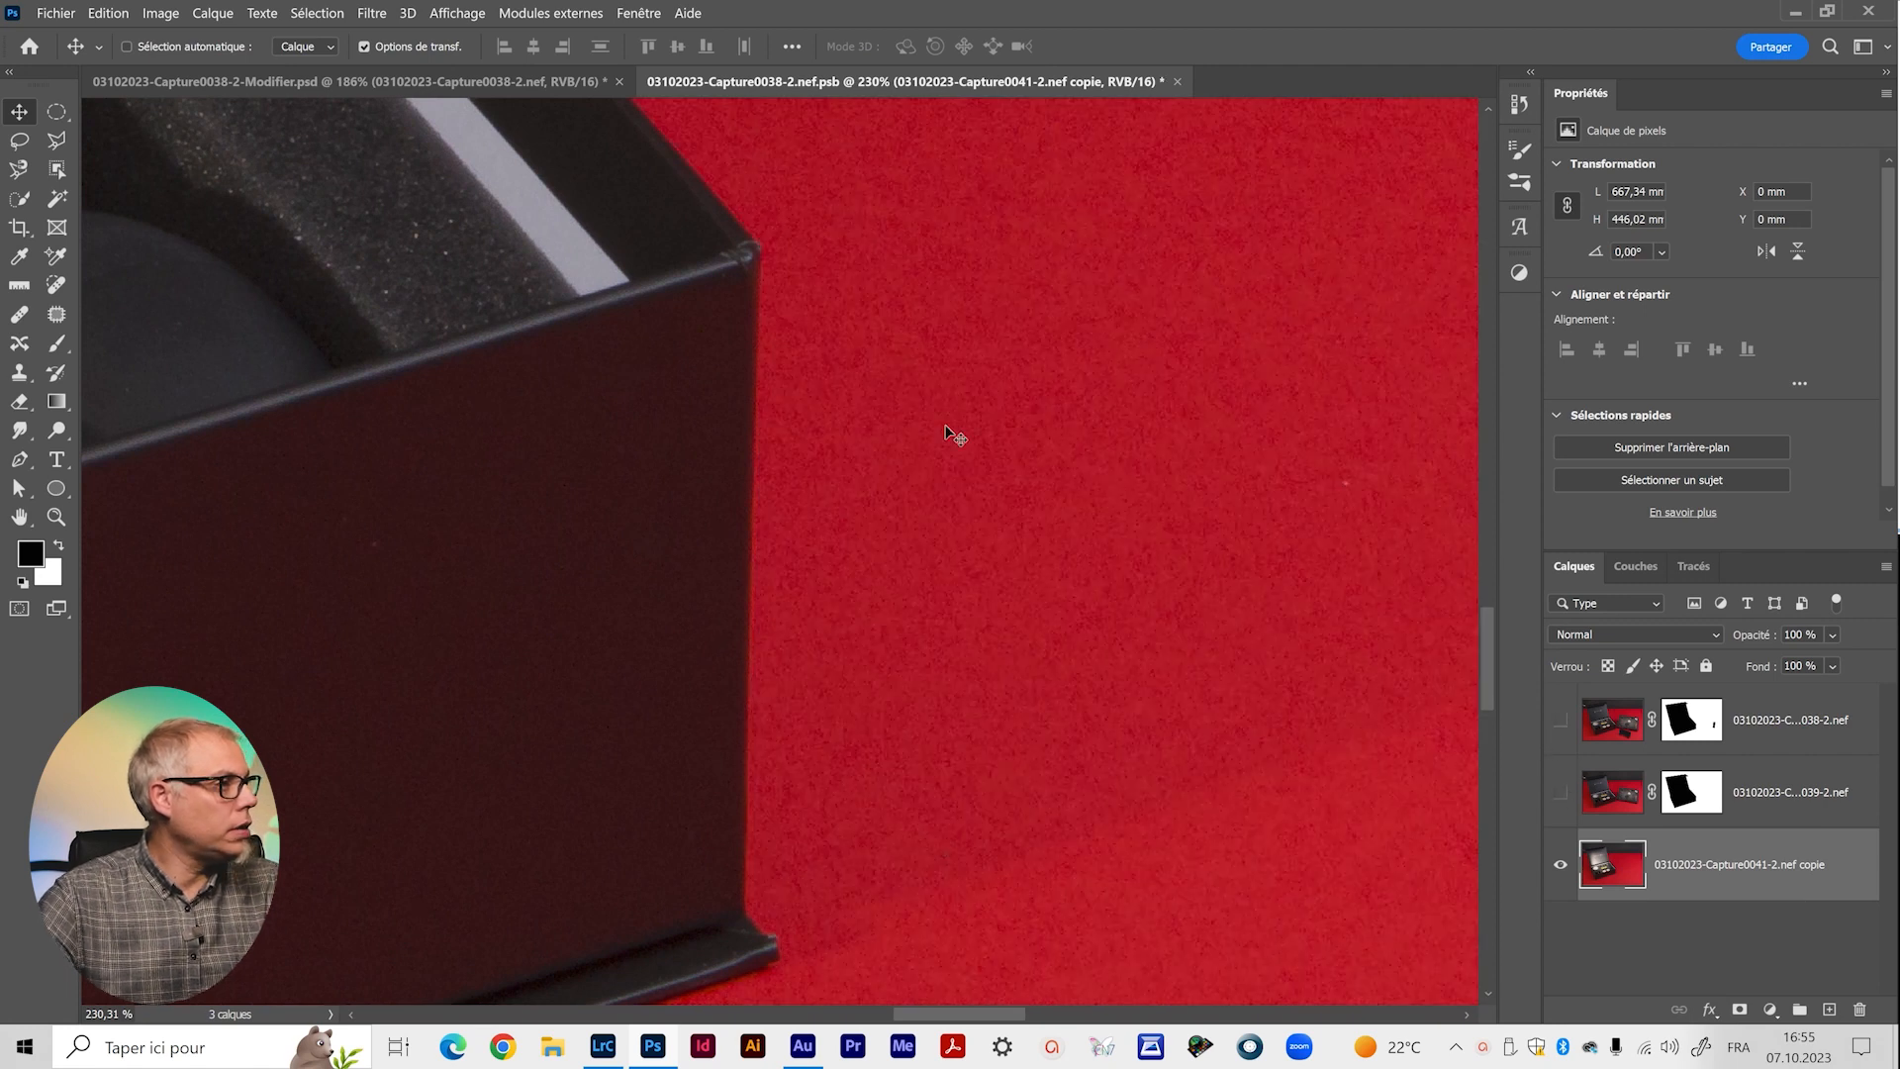
# Show the masked 03102023-Capture0038-2.nef layer and correct its mask along the box's red-fringed vertical edge using a polygonal lasso selection.
pyautogui.click(1561, 719)
pyautogui.click(1692, 720)
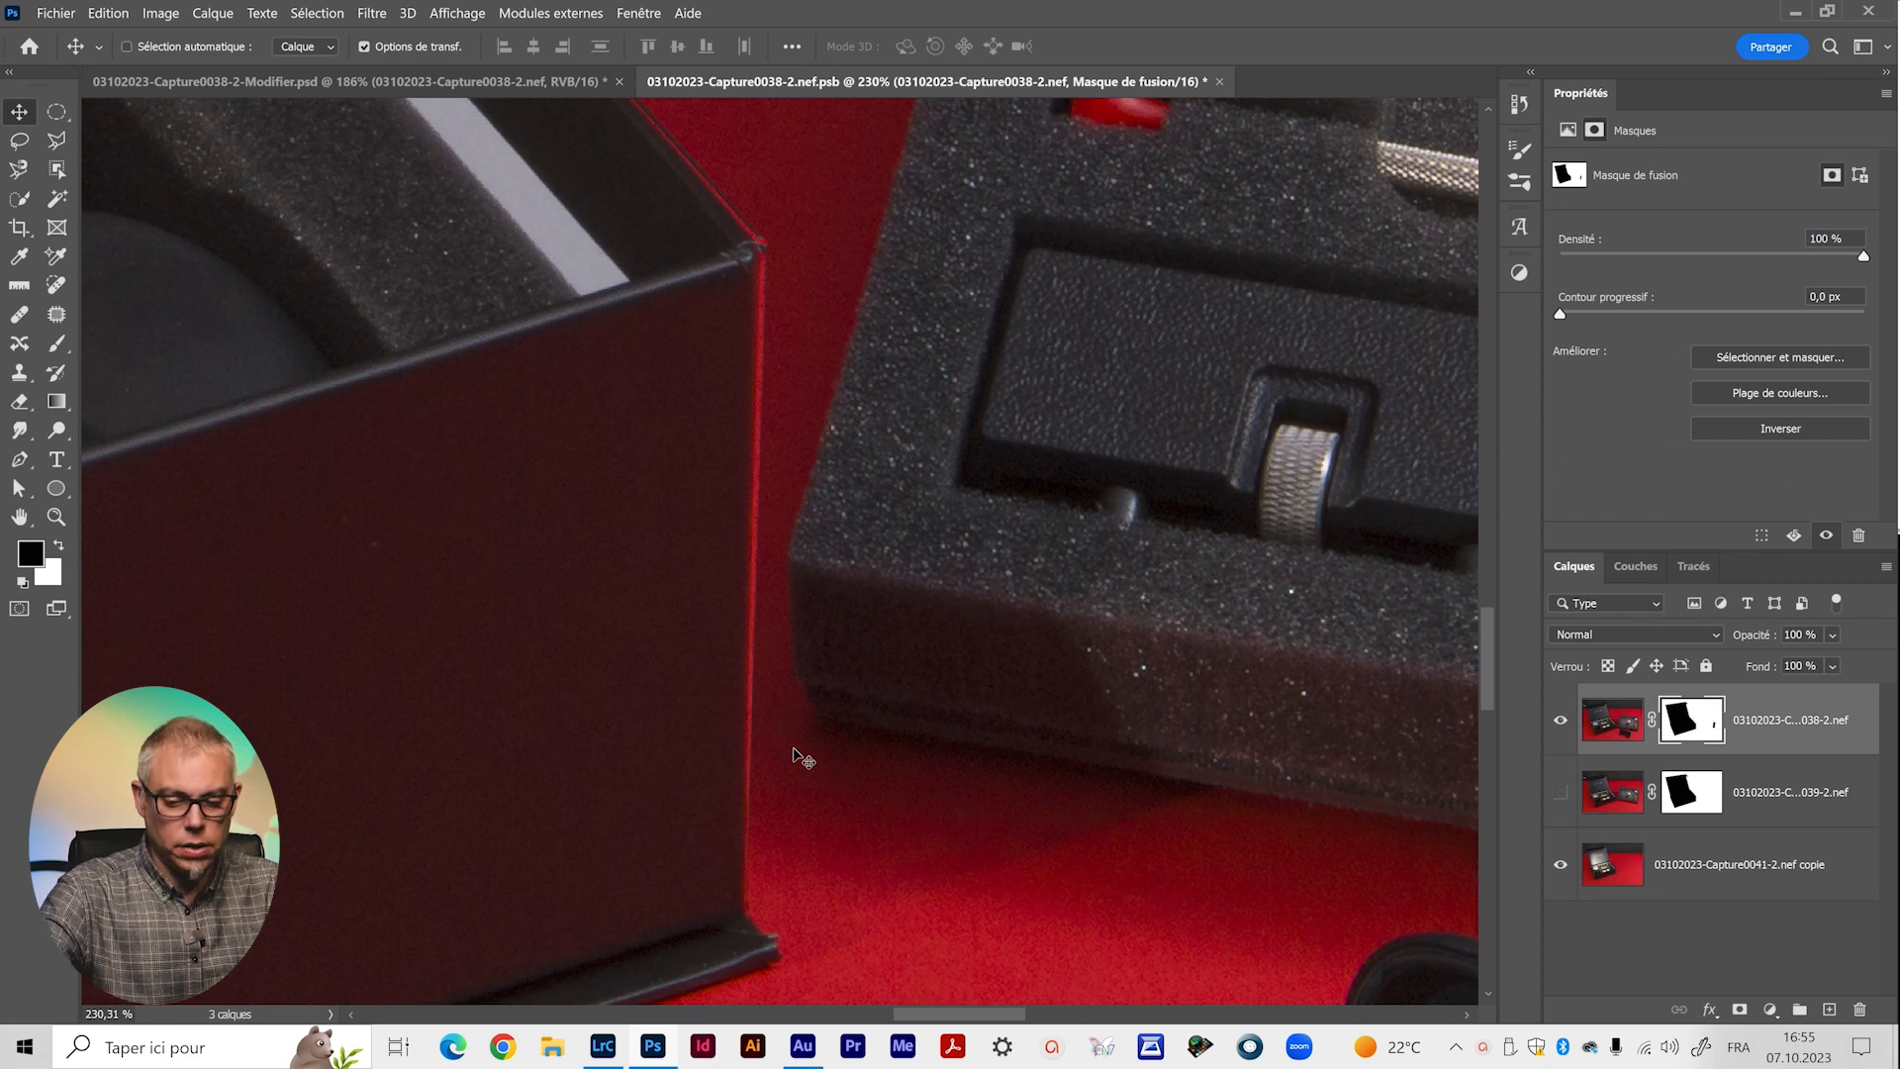
pyautogui.press('l')
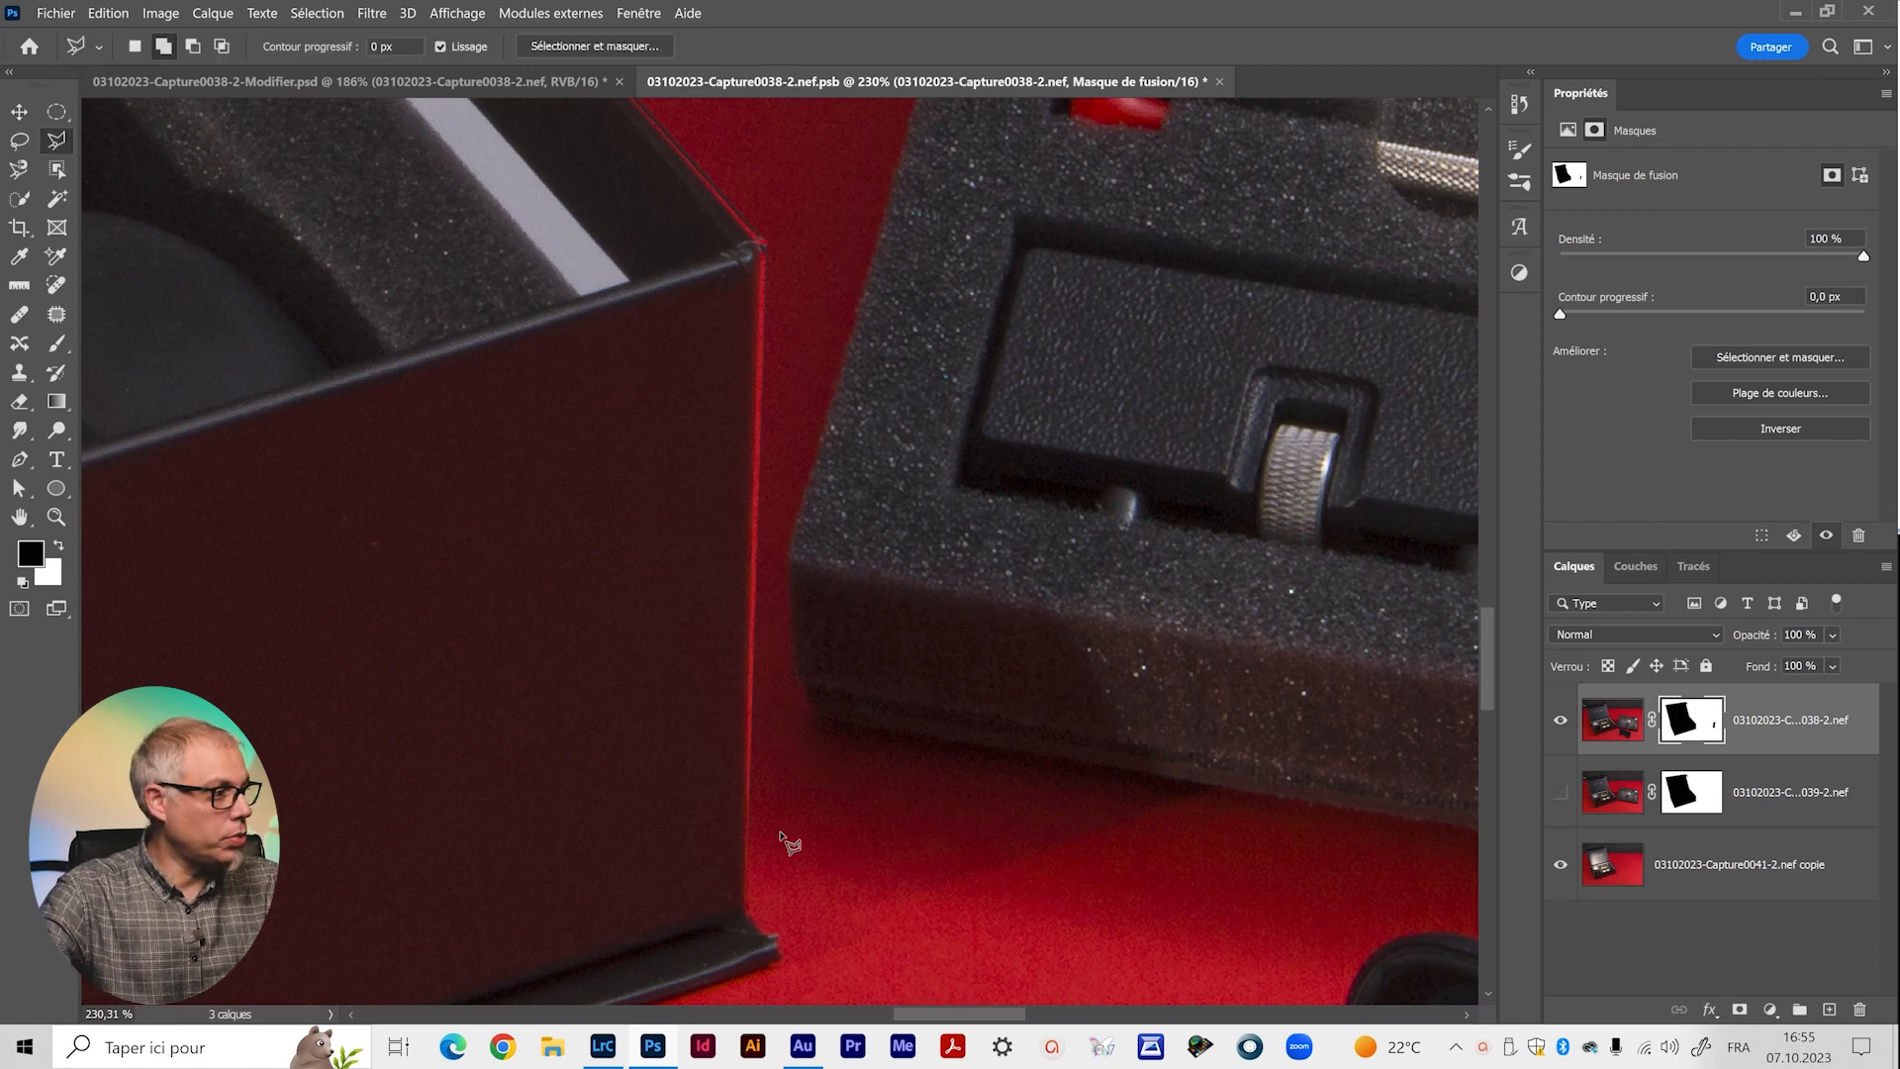
pyautogui.click(746, 905)
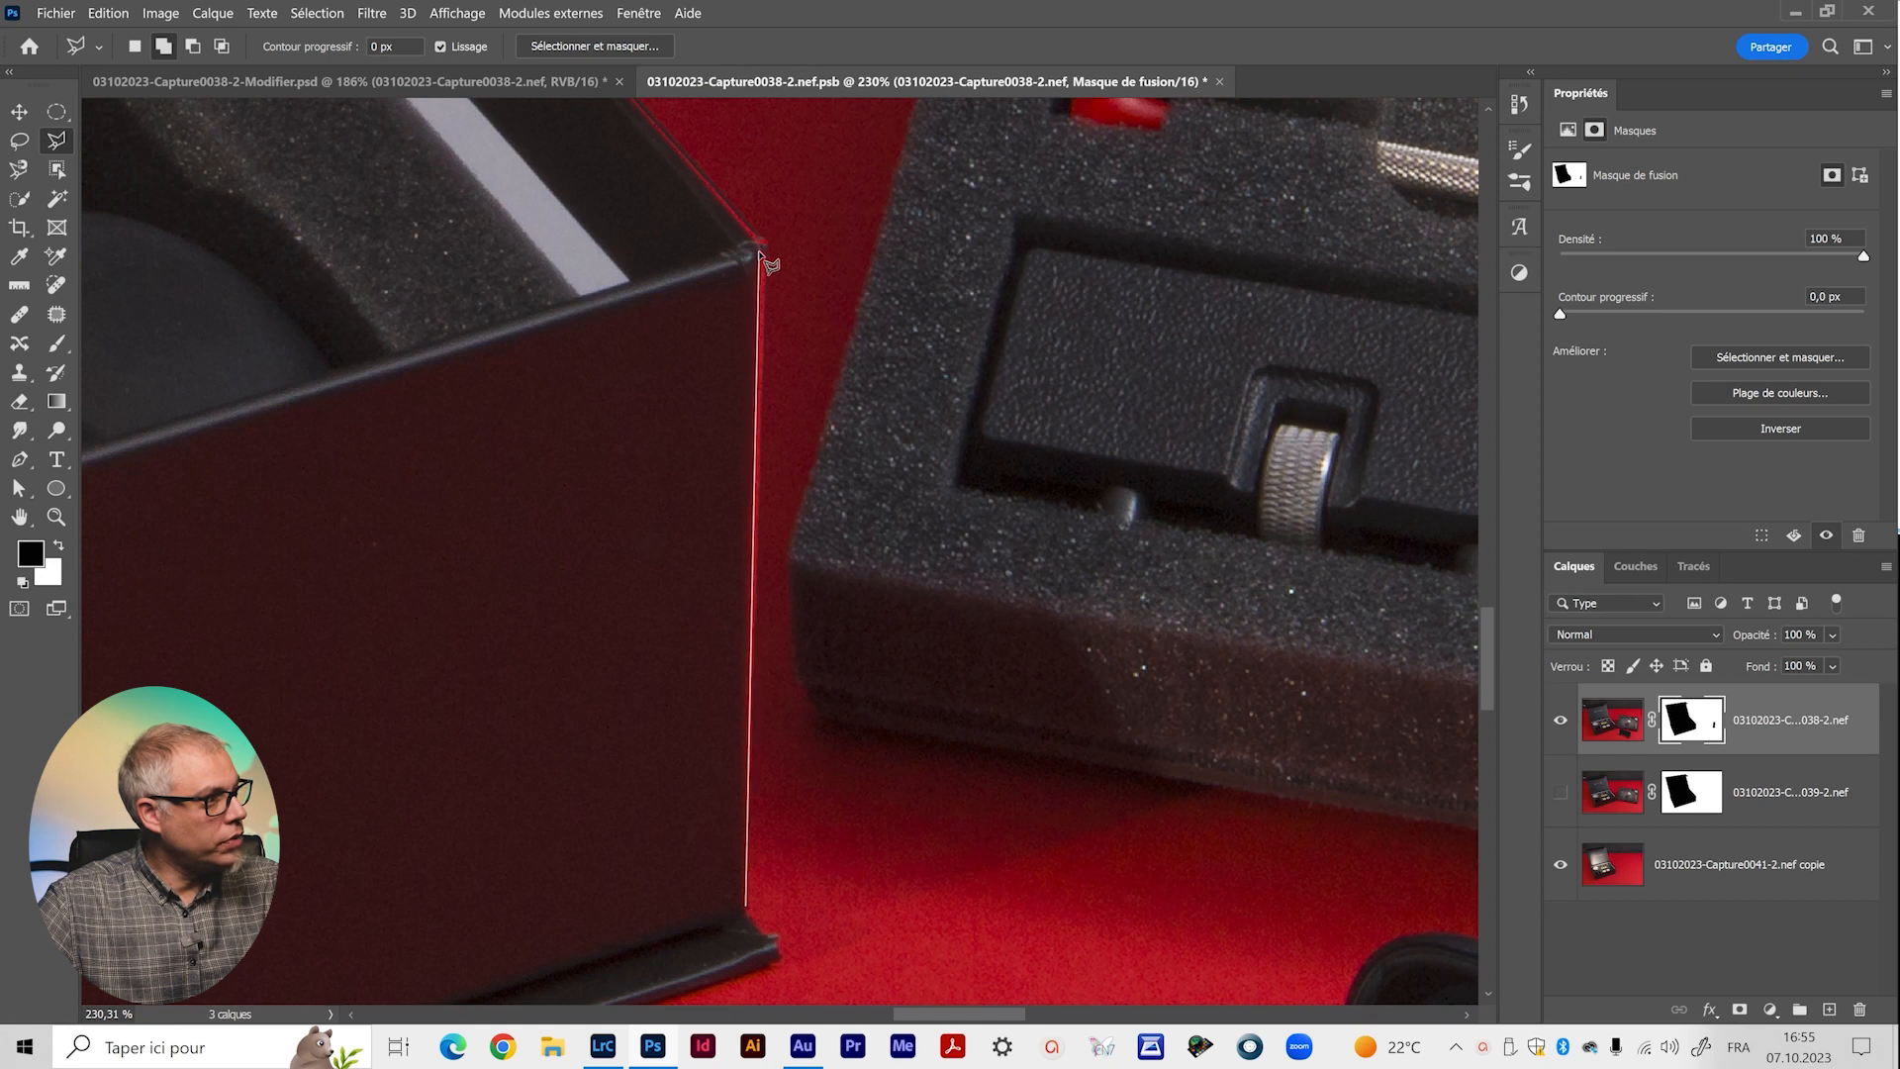
pyautogui.click(748, 906)
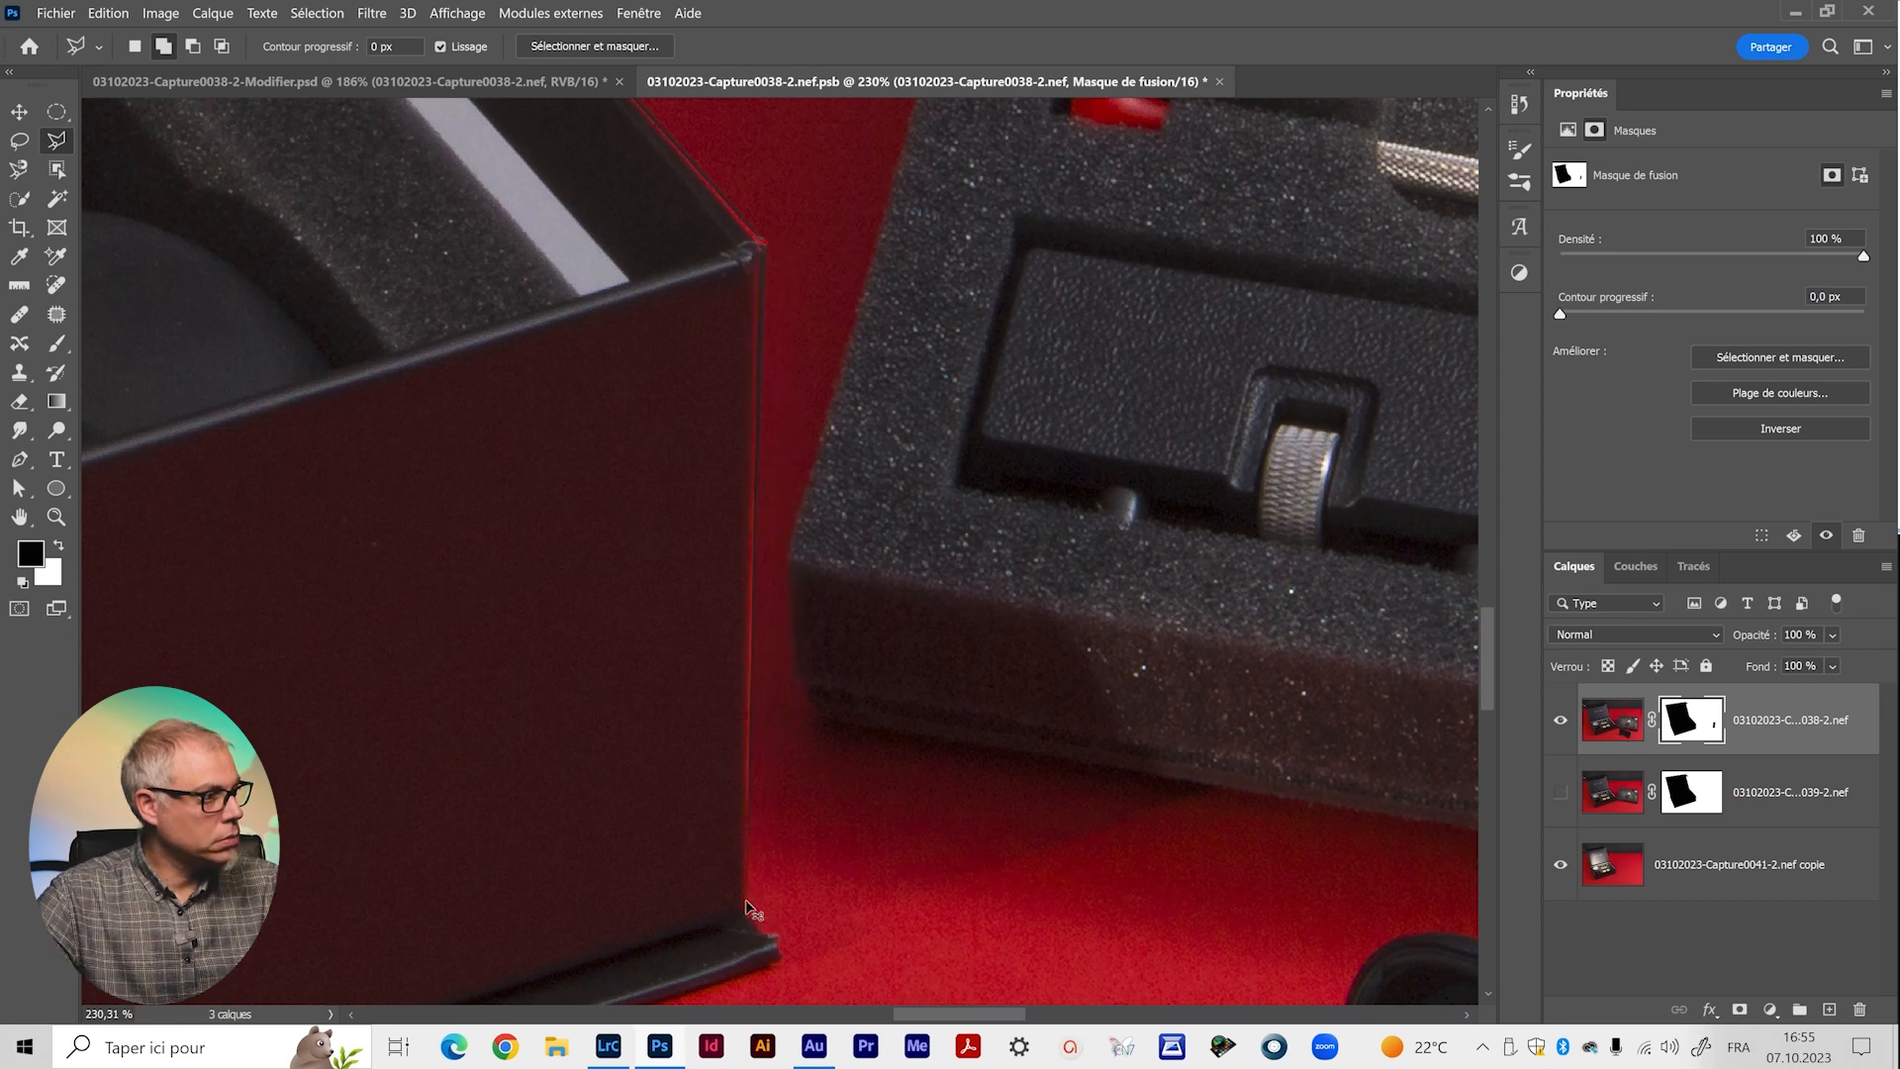
# Paint white on the layer mask with a size 45 brush along the box's vertical edge, upper corner and diagonal rim to remove the fringe.
pyautogui.press('b')
pyautogui.keyDown('alt'); pyautogui.rightClick(730, 436); pyautogui.keyUp('alt')
pyautogui.press('x')
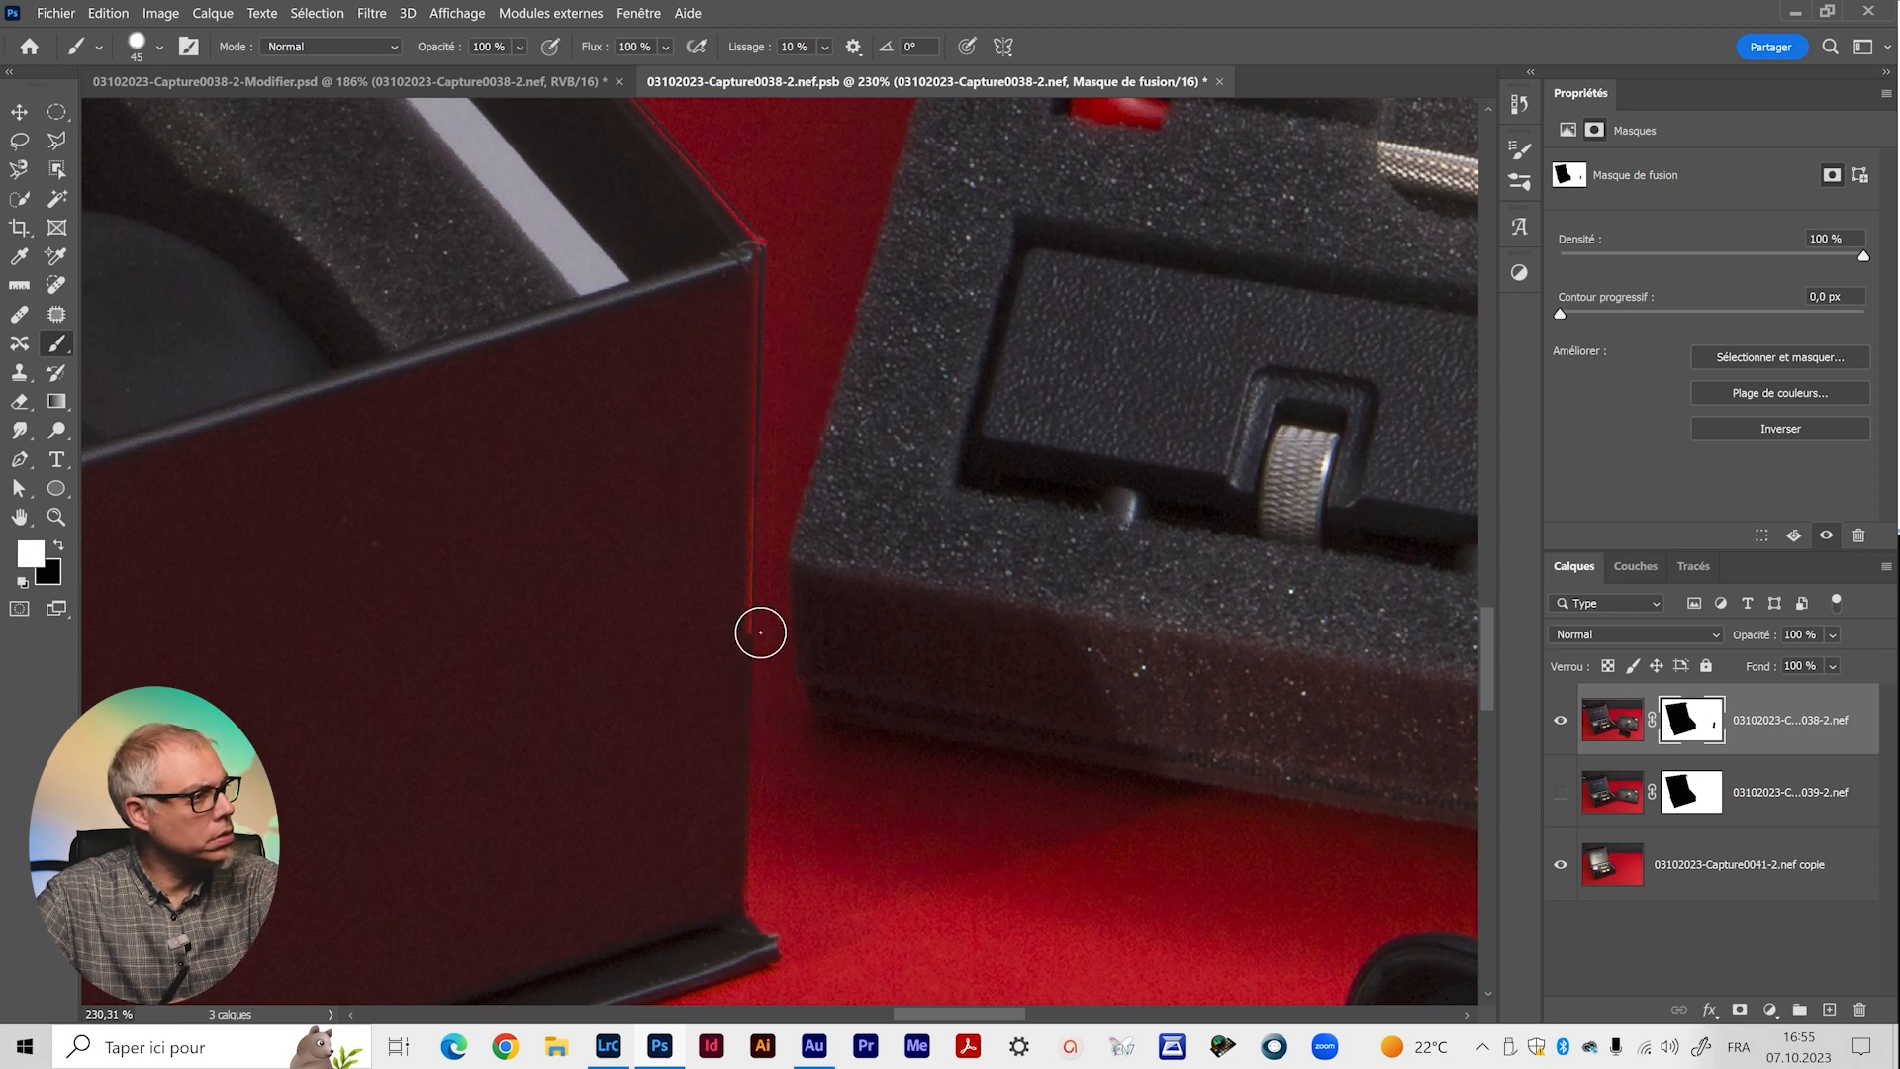
pyautogui.moveTo(770, 243); pyautogui.dragTo(704, 174)
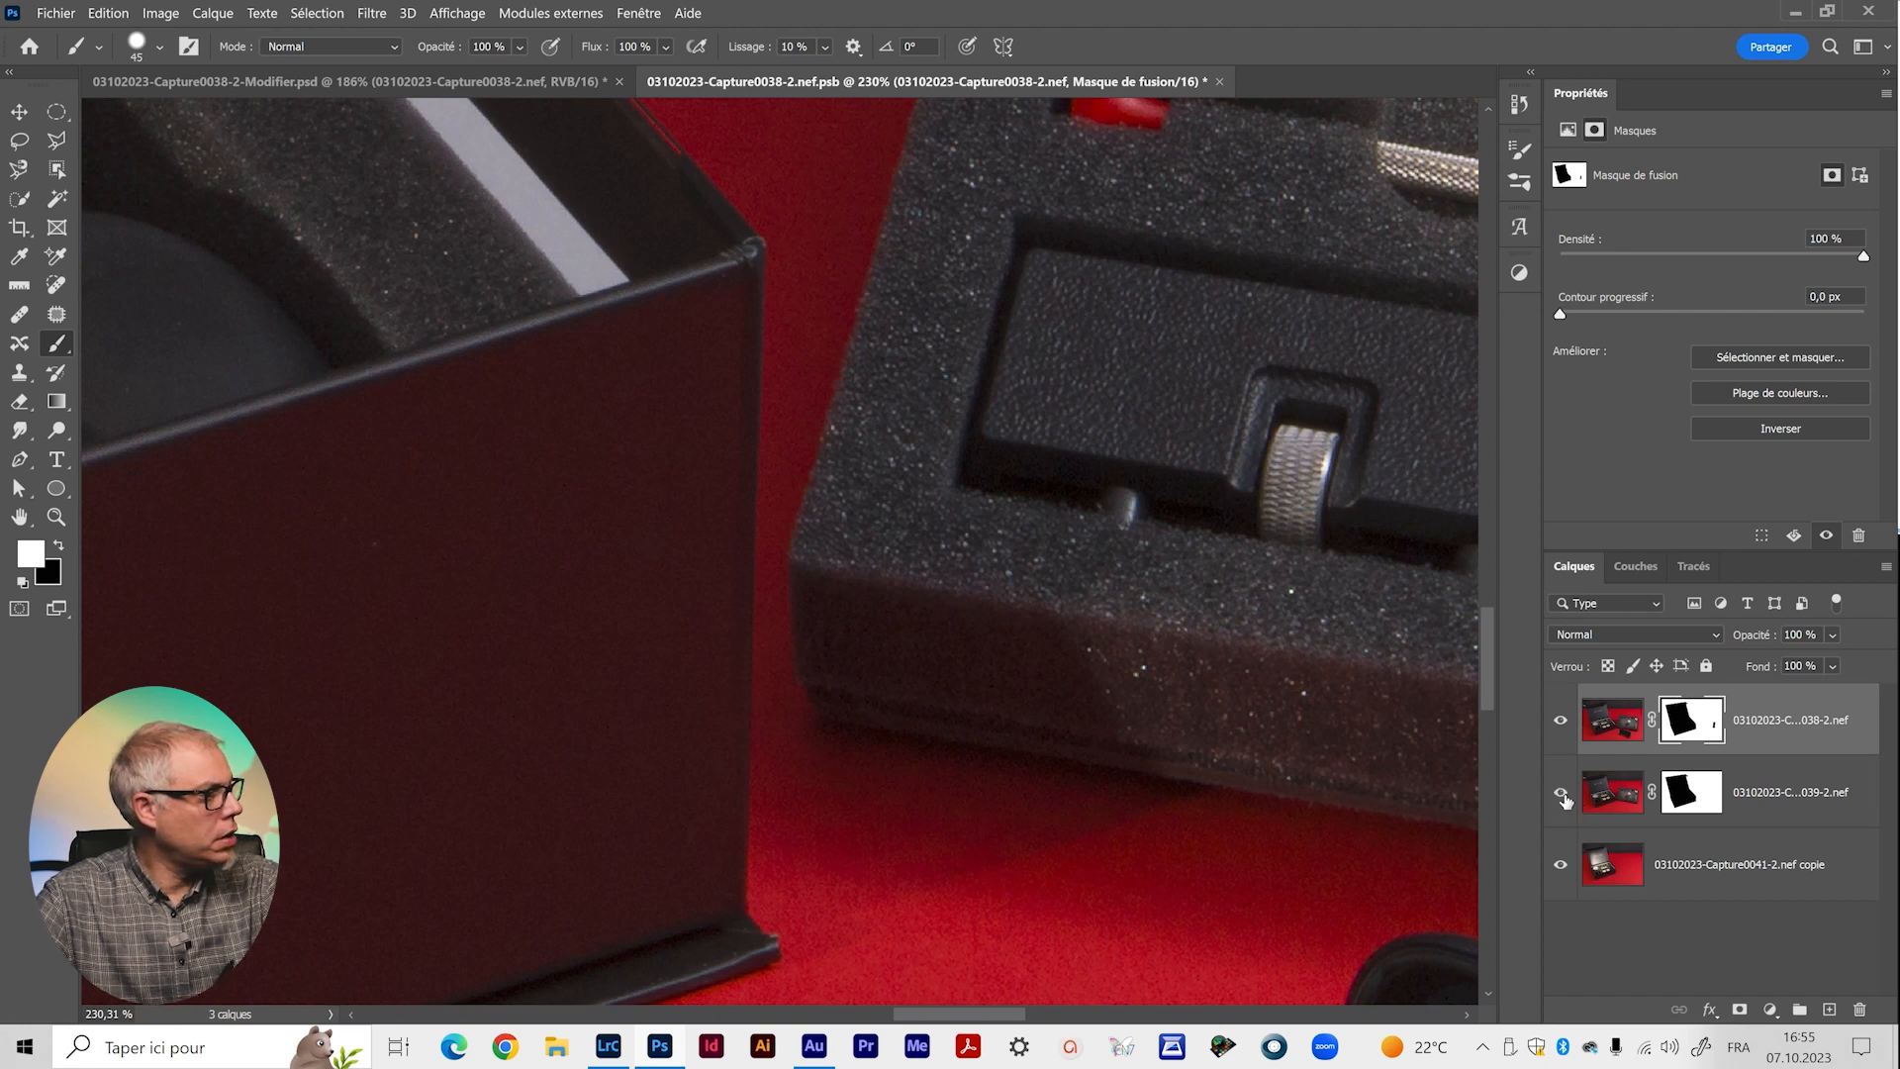
pyautogui.moveTo(848, 318); pyautogui.dragTo(1122, 934)
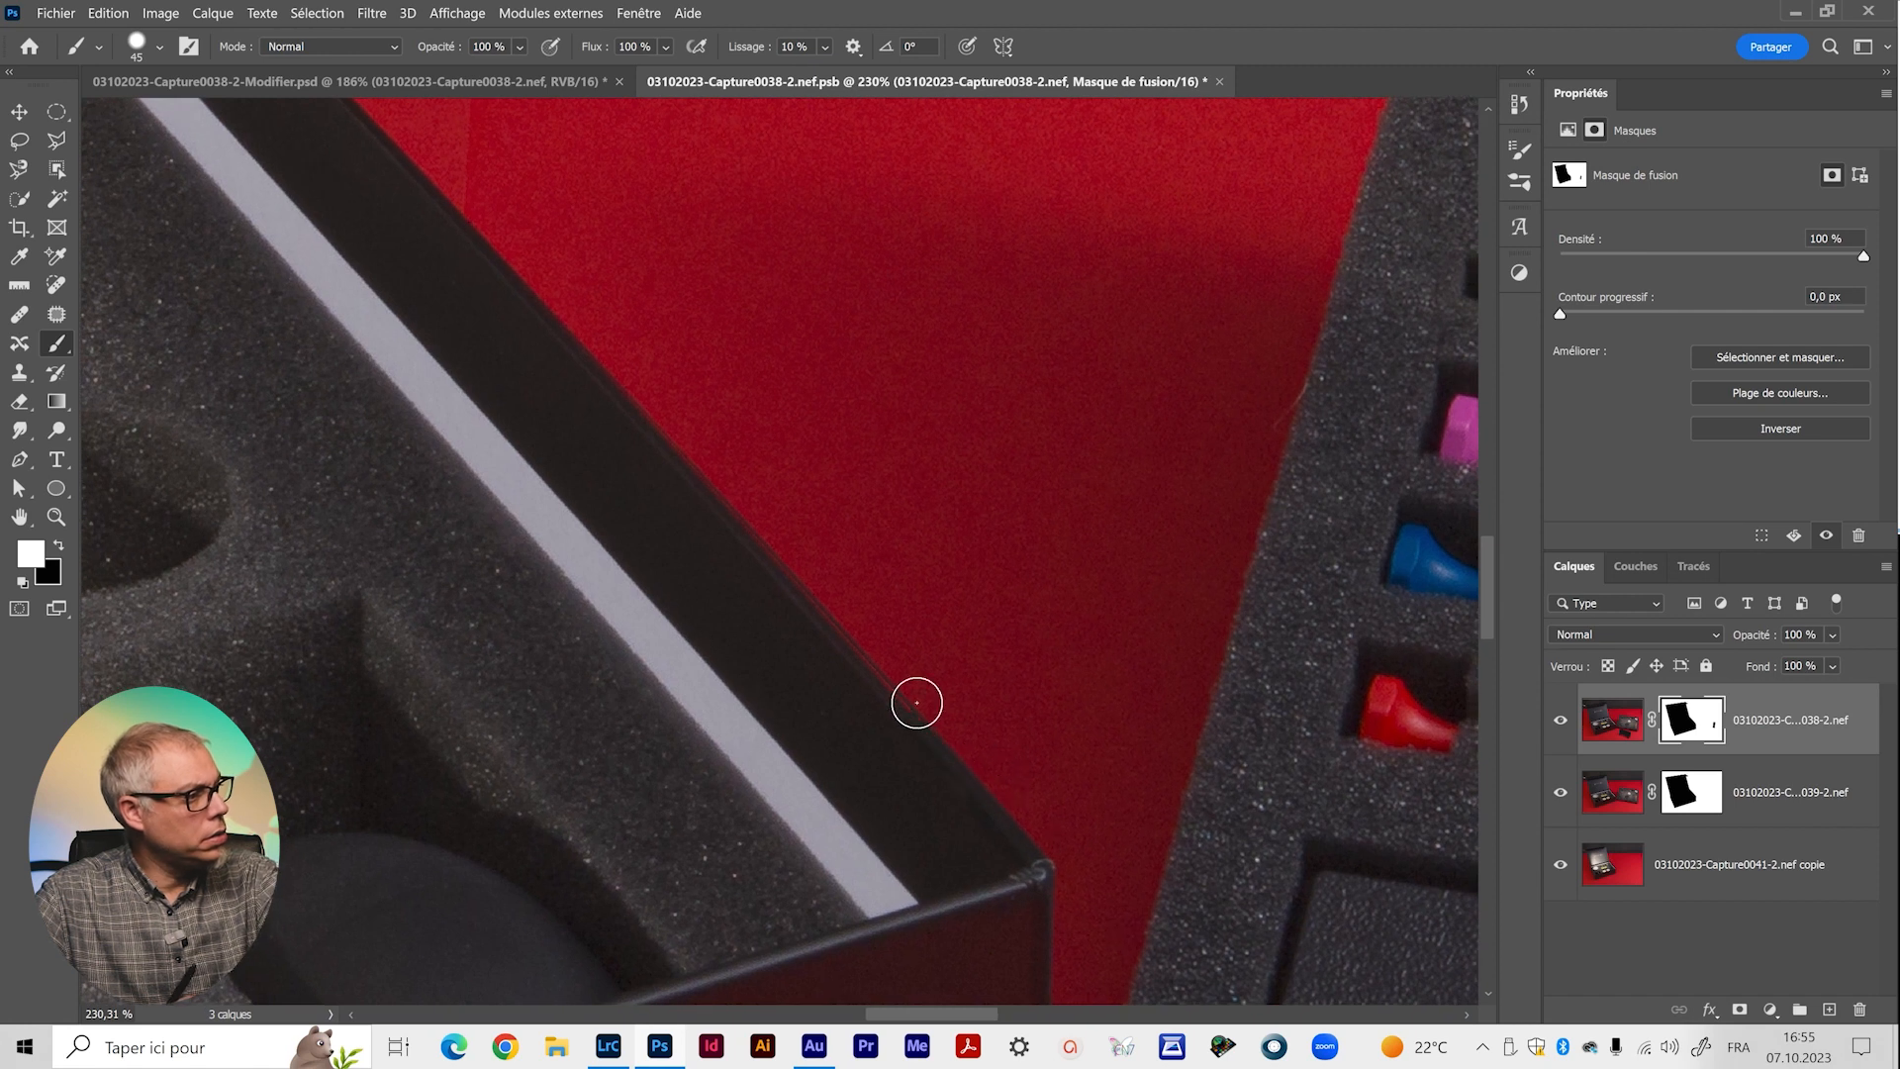
pyautogui.moveTo(441, 170)
pyautogui.mouseDown()
pyautogui.moveTo(964, 734)
pyautogui.moveTo(815, 669)
pyautogui.moveTo(821, 694)
pyautogui.mouseUp()
# Check the whole composite and close the smart object document with its changes saved.
pyautogui.press('z')
pyautogui.moveTo(900, 758); pyautogui.dragTo(835, 615)
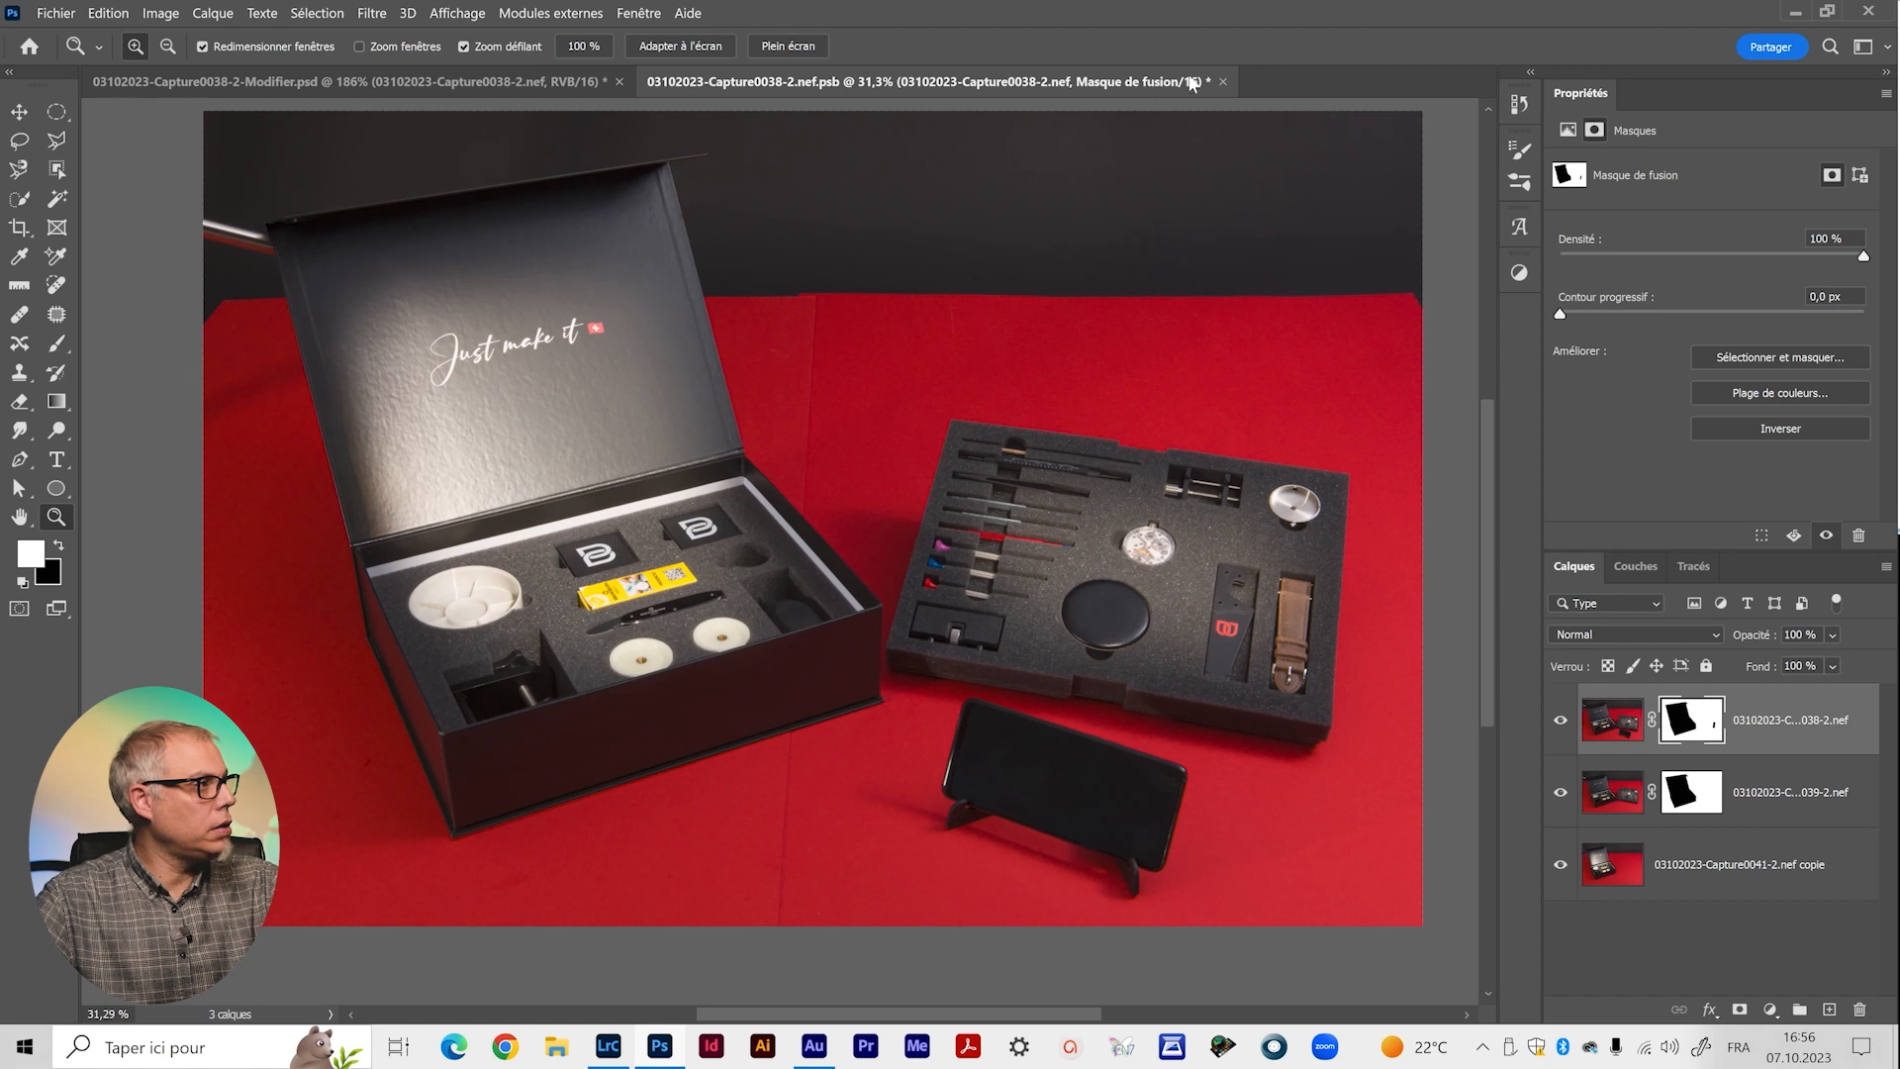
pyautogui.click(1224, 81)
pyautogui.click(958, 418)
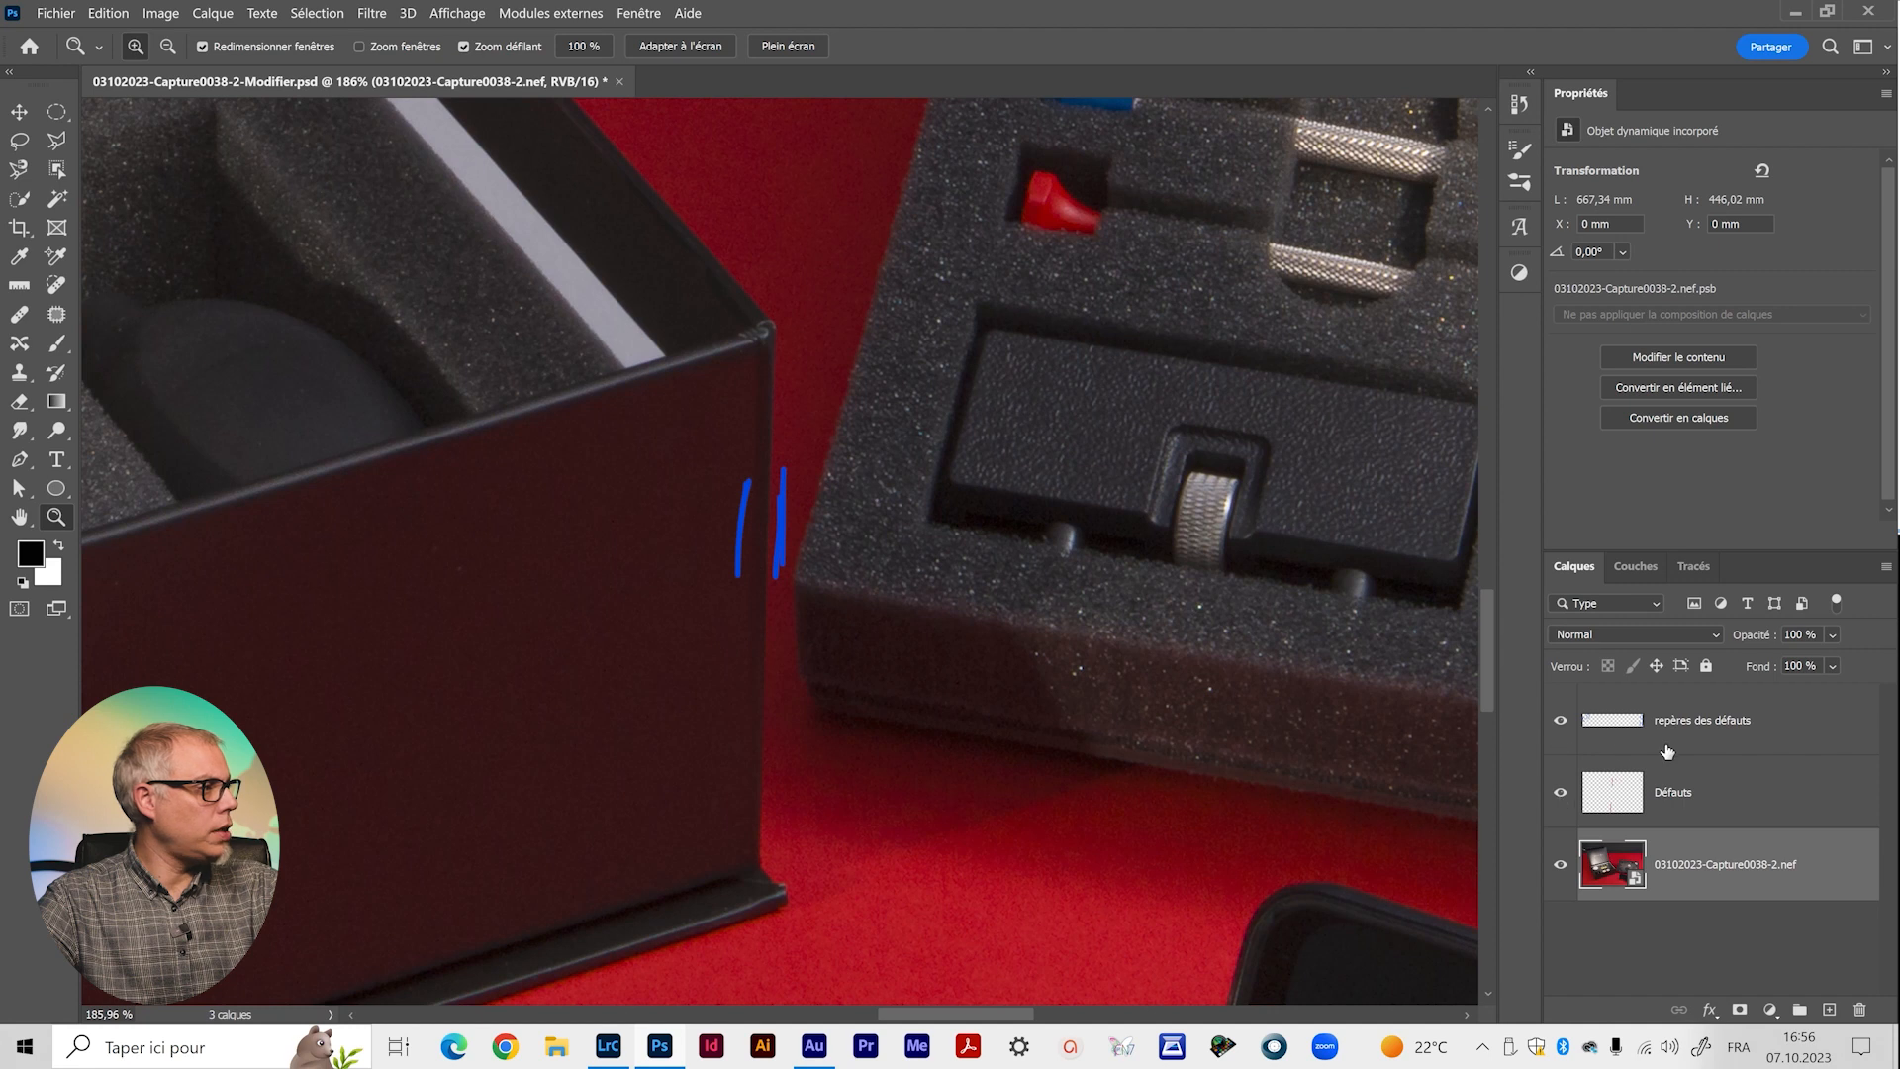
# Delete the repères des défauts layer and select the Défauts layer.
pyautogui.scroll(-10, 906, 754)
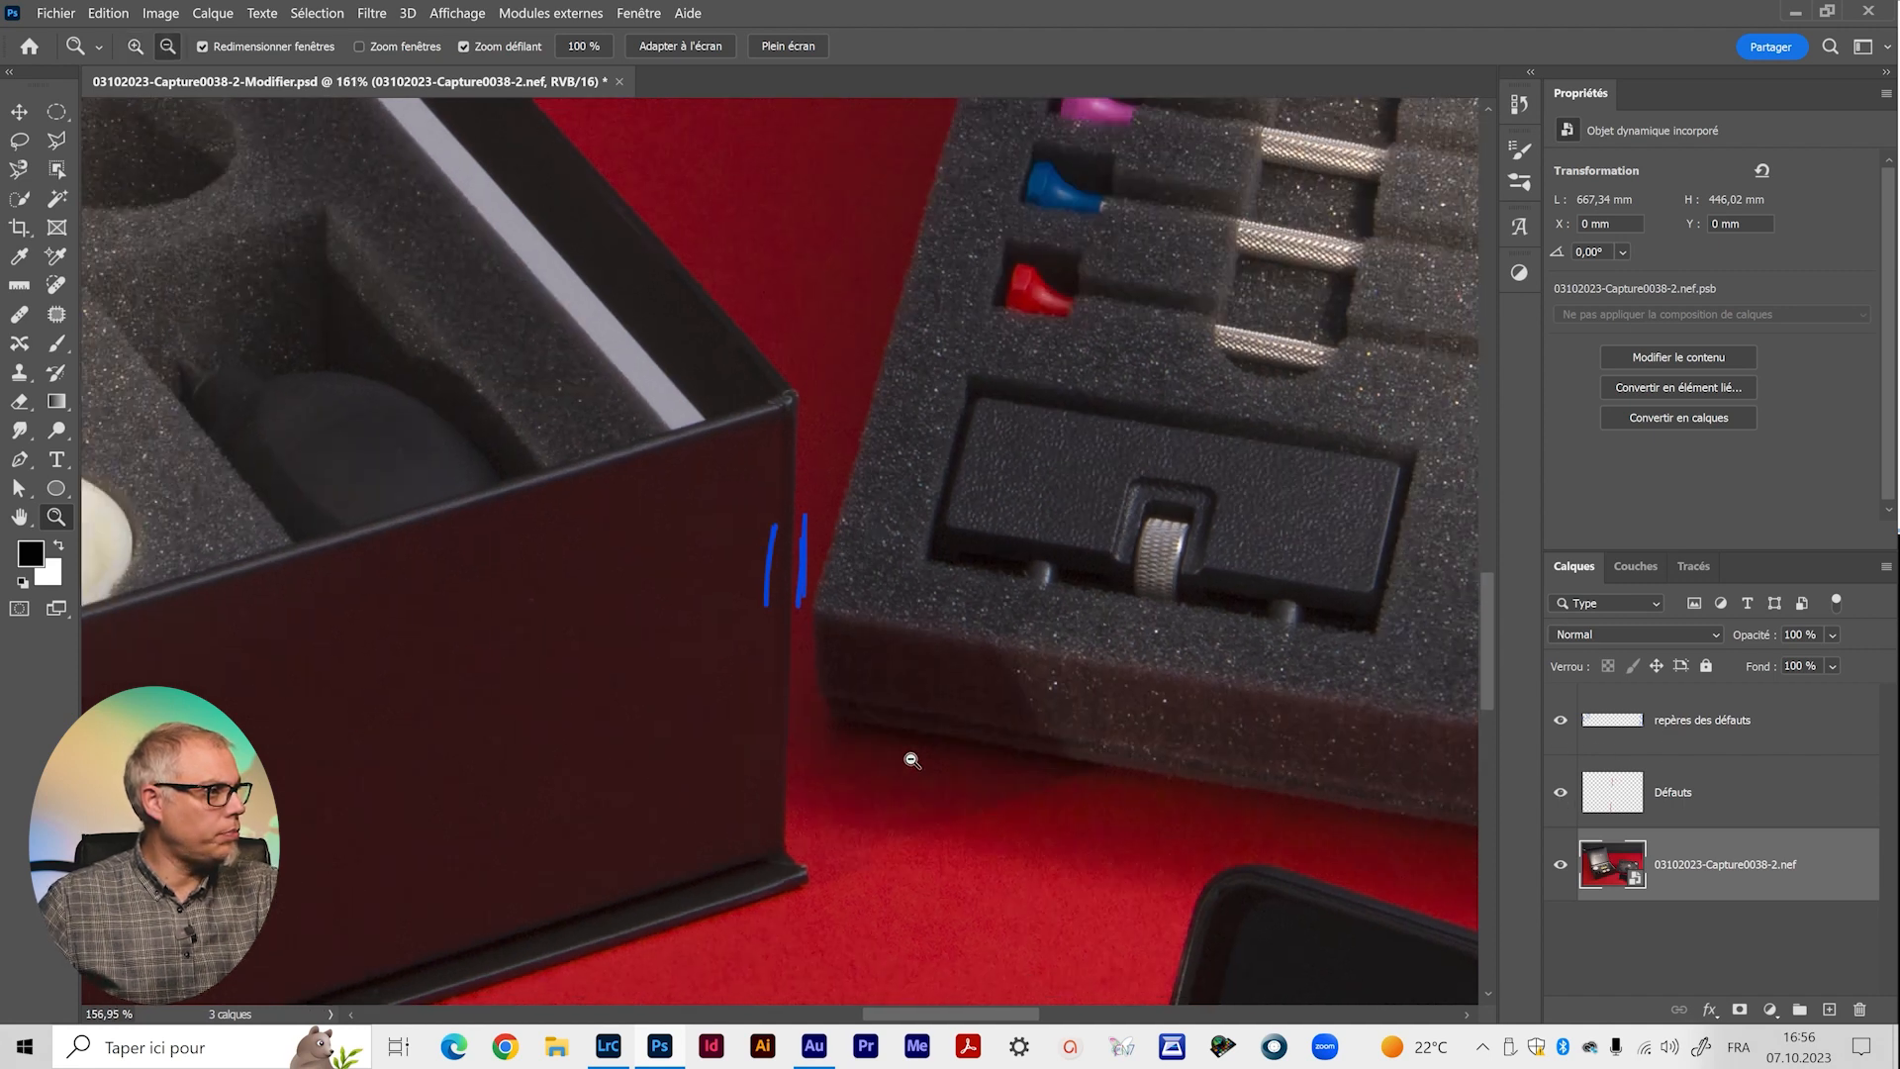
pyautogui.scroll(-2, 910, 752)
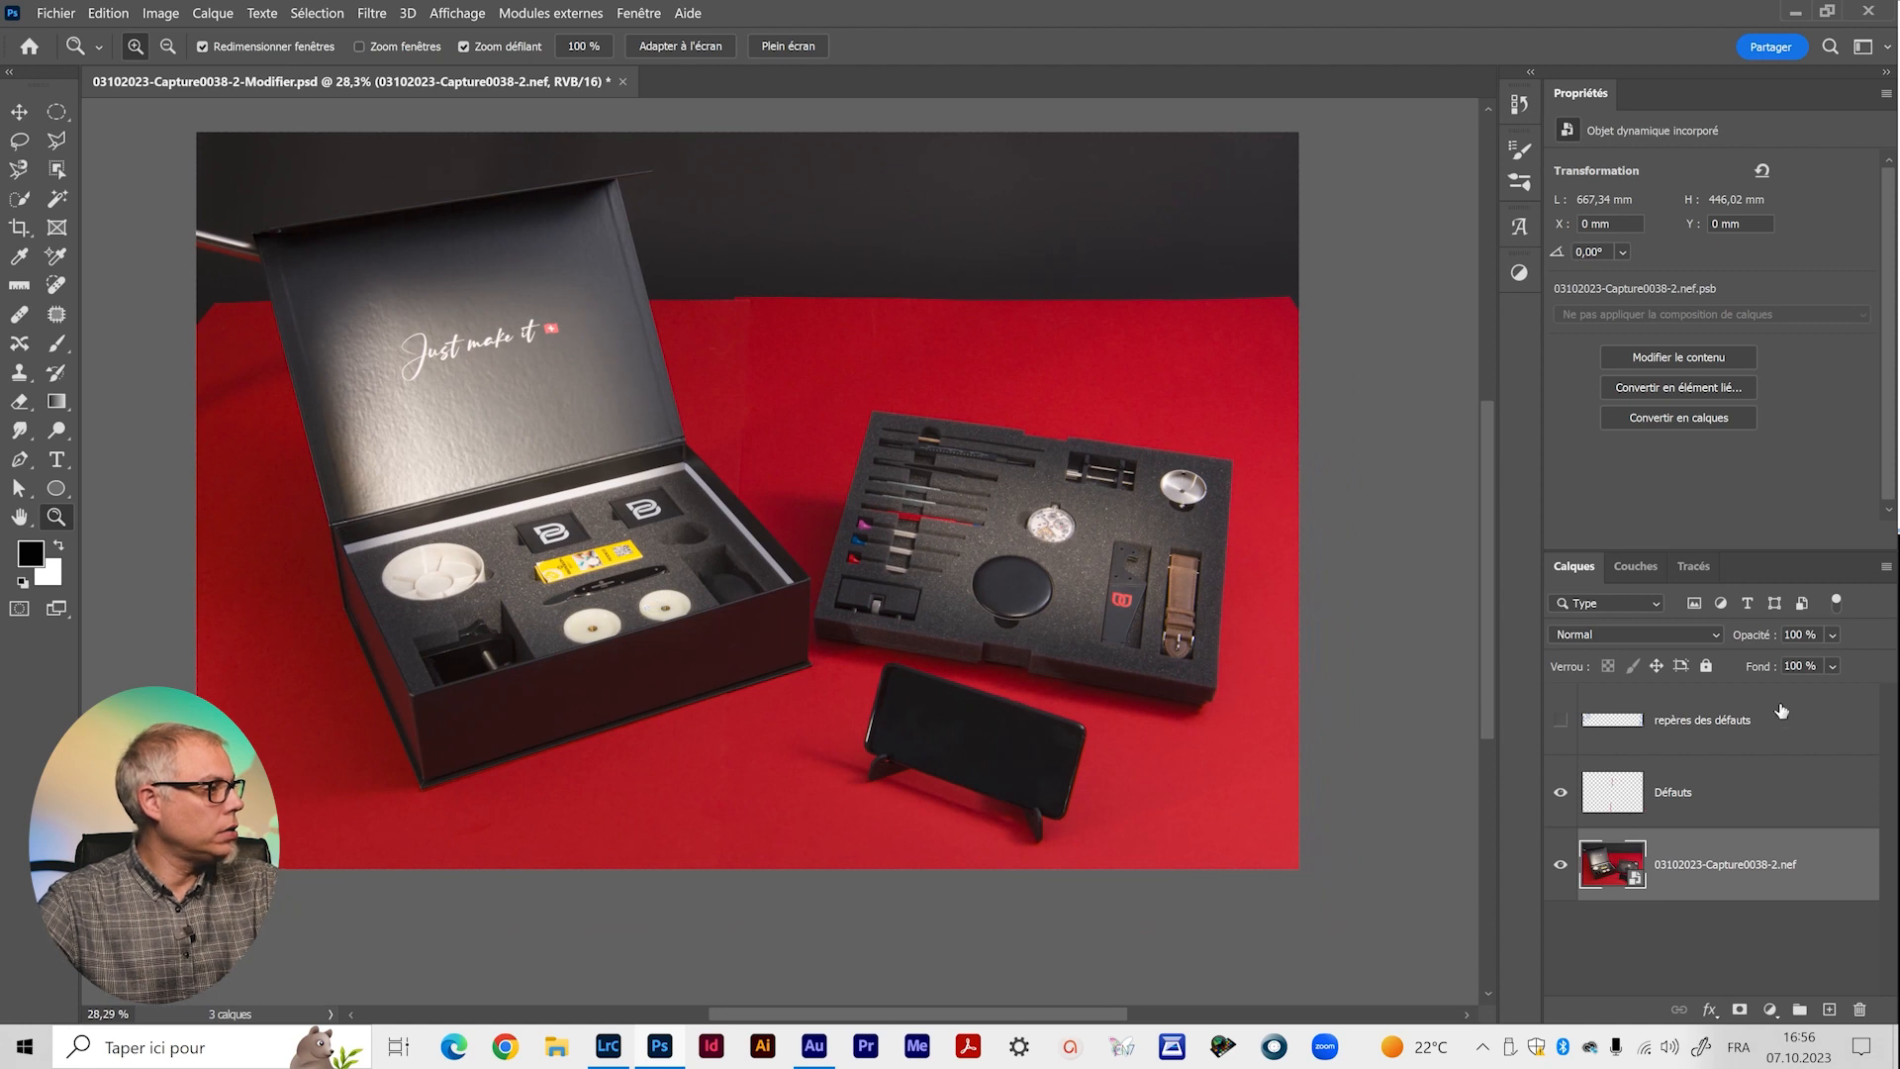
pyautogui.moveTo(1784, 725); pyautogui.dragTo(1860, 1009)
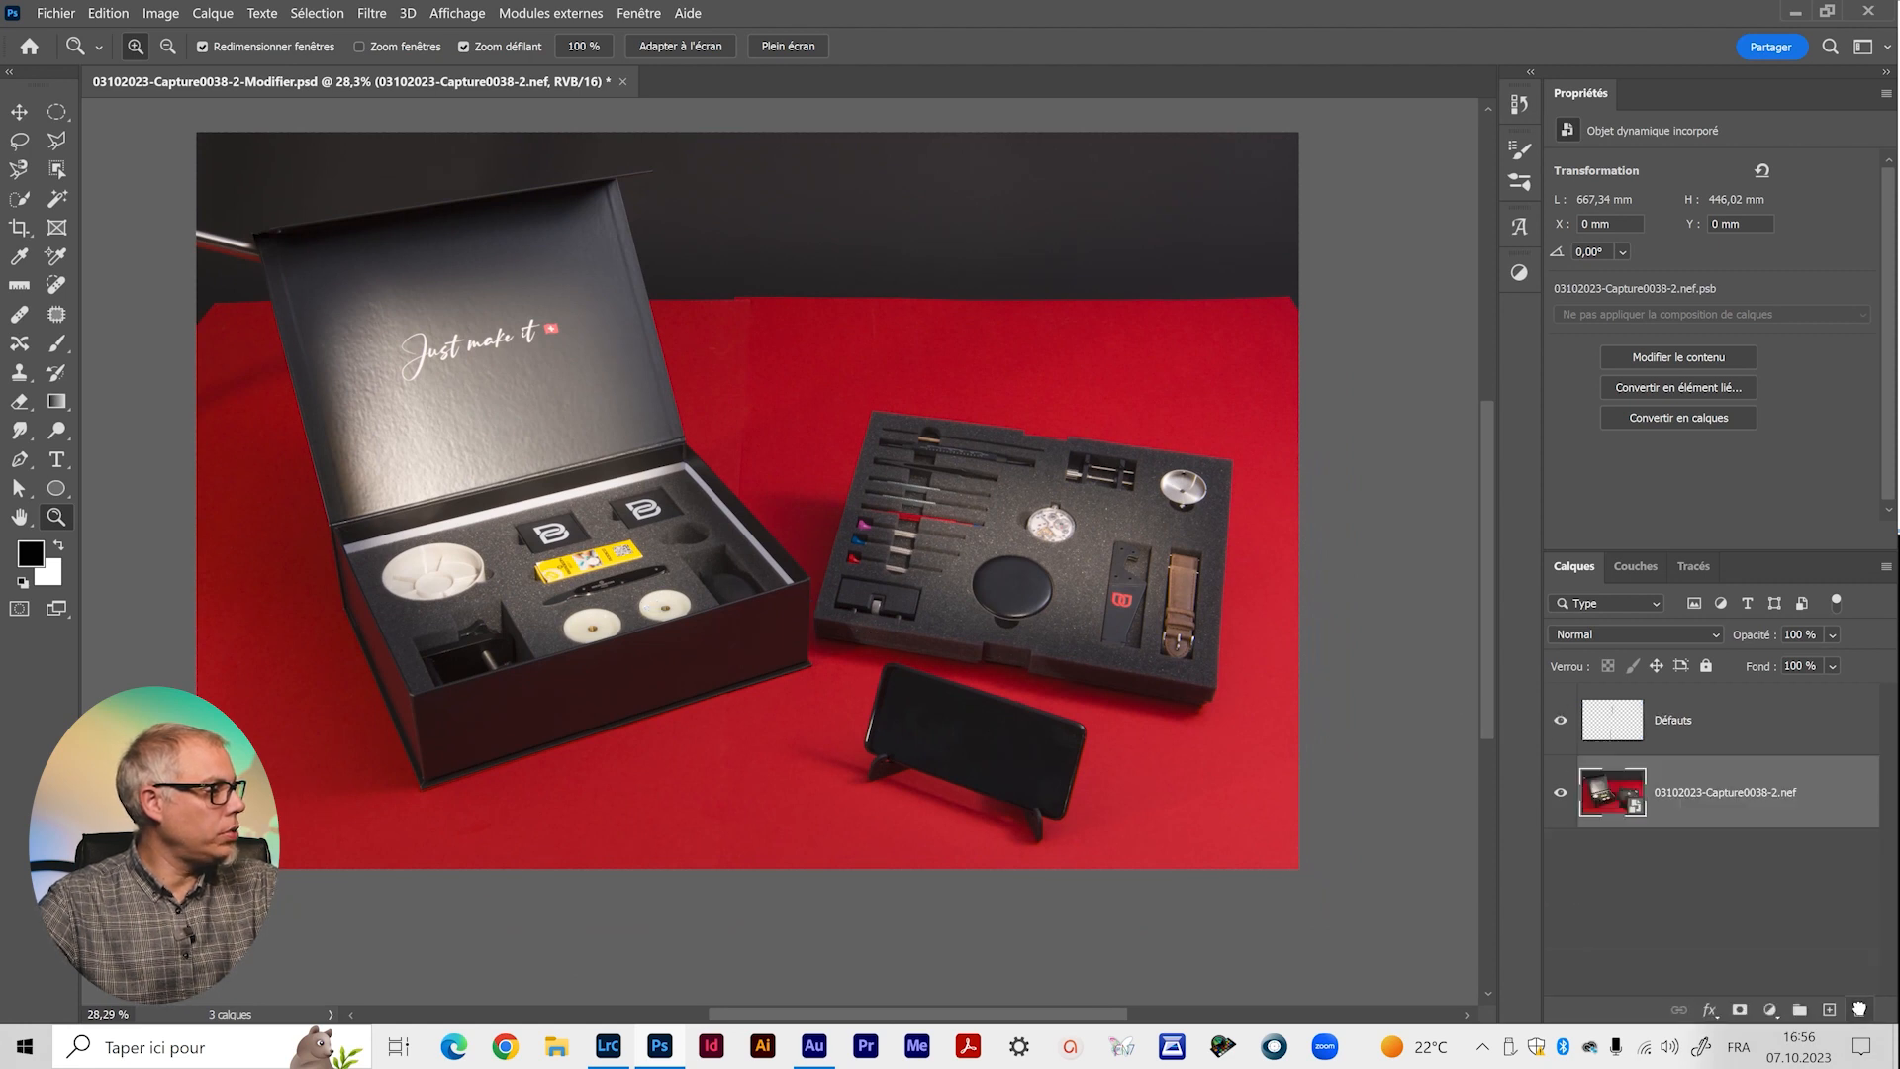
pyautogui.click(1750, 732)
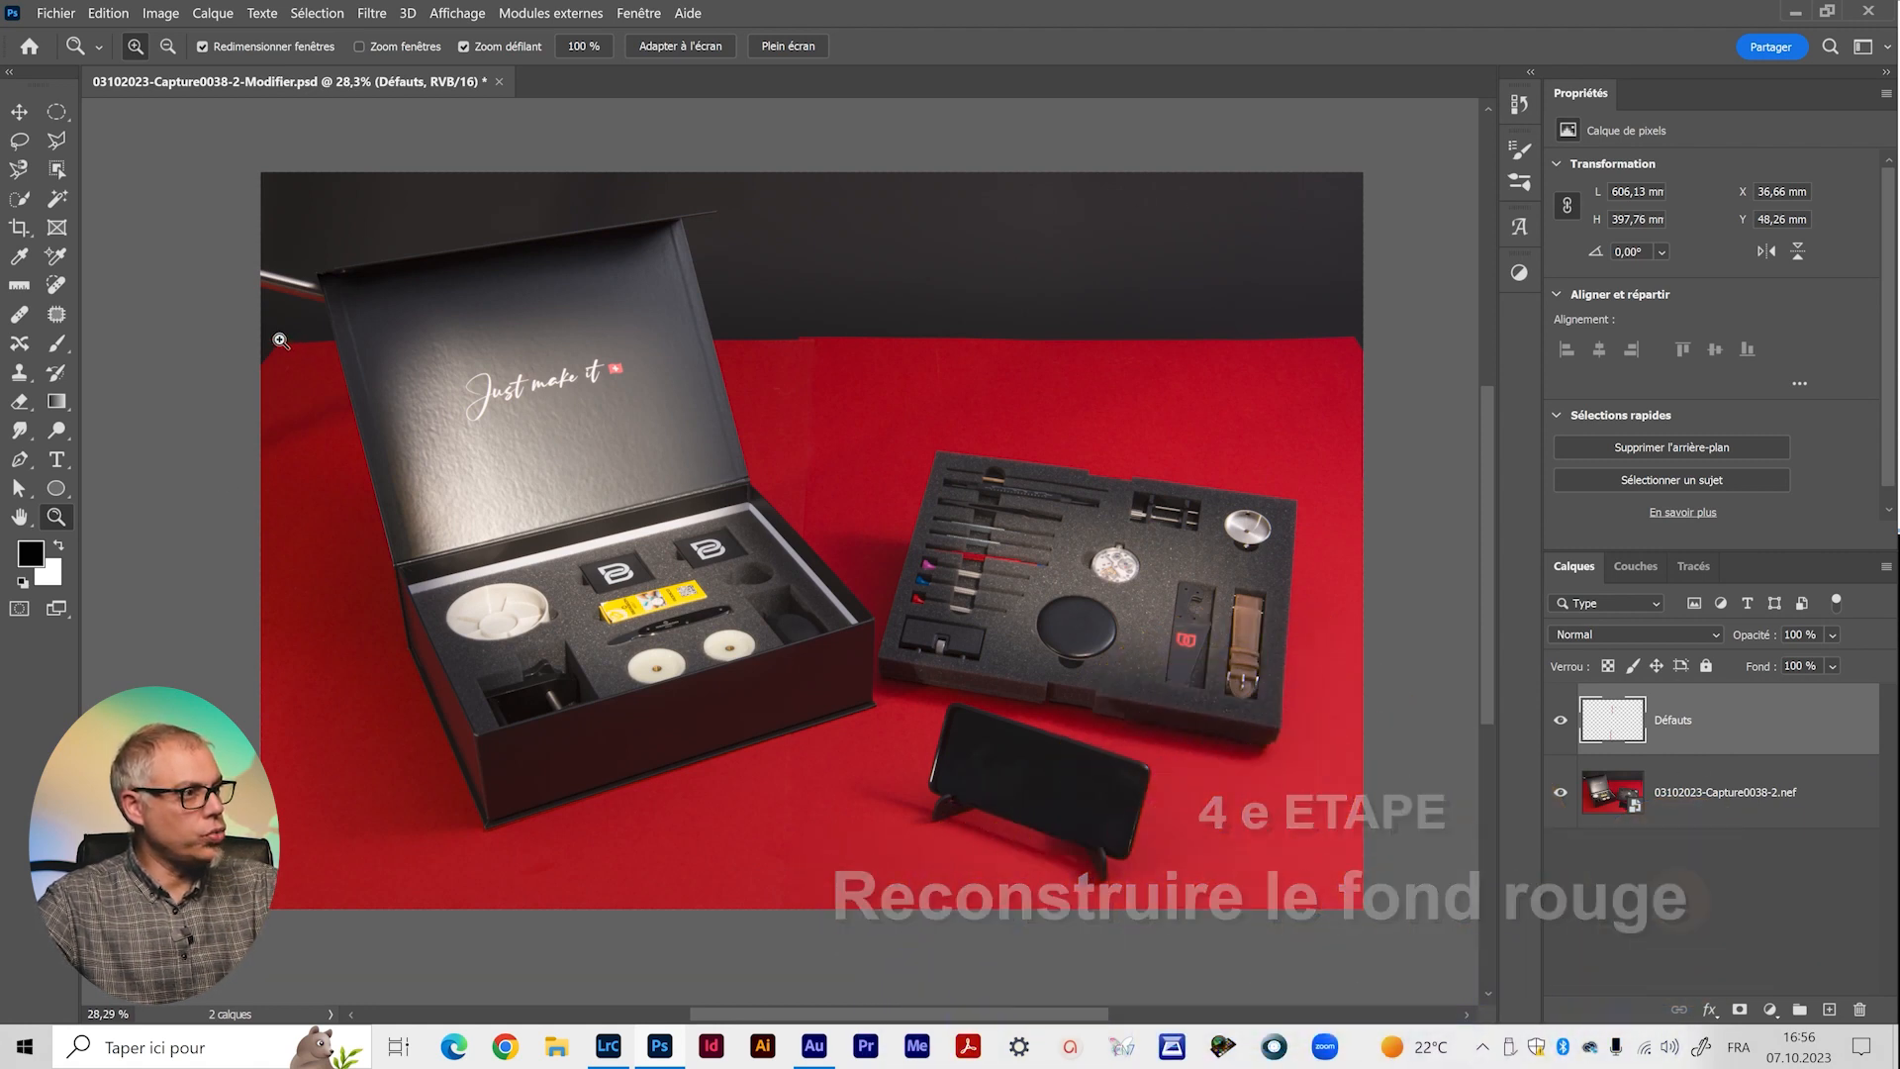
# Start a polygonal lasso outline with 0 px feather from the photo's left border across the red background to the lid's left edge.
pyautogui.moveTo(280, 348); pyautogui.dragTo(339, 326)
pyautogui.moveTo(435, 470); pyautogui.dragTo(474, 586)
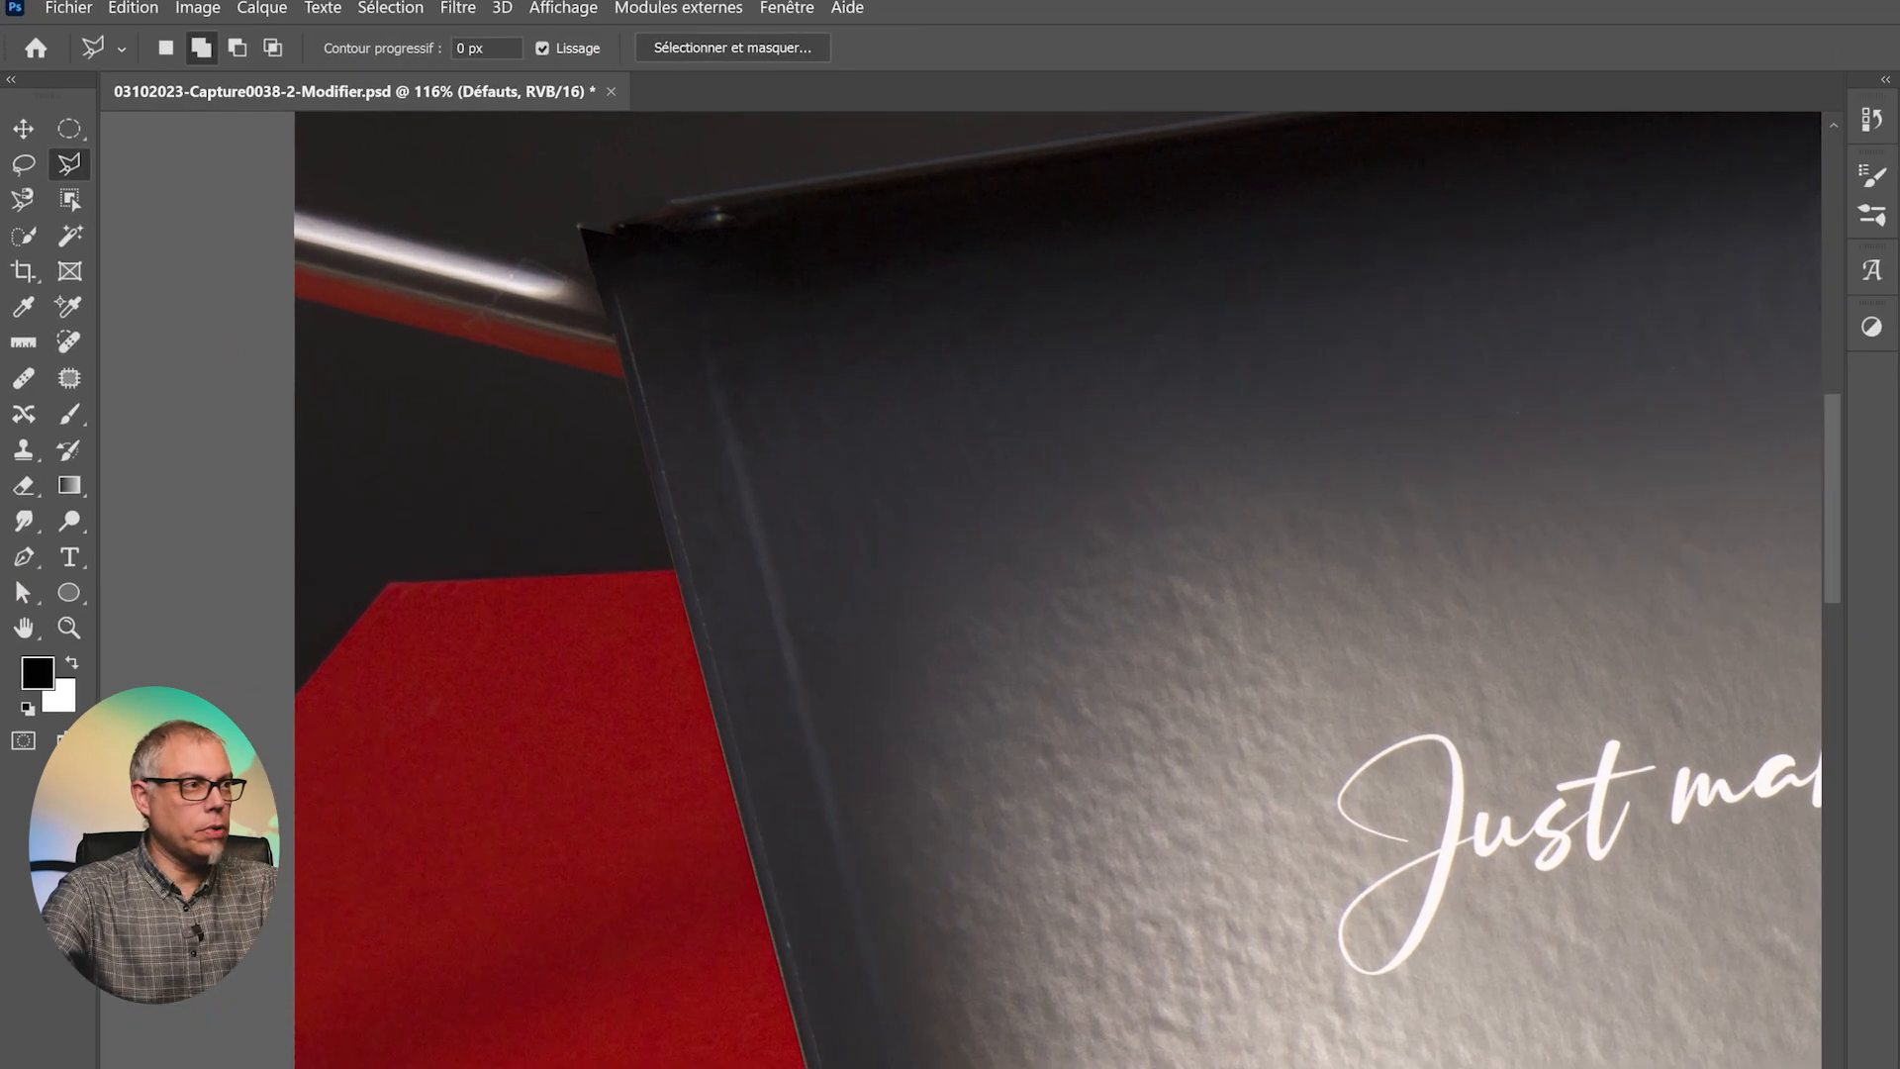
pyautogui.click(56, 140)
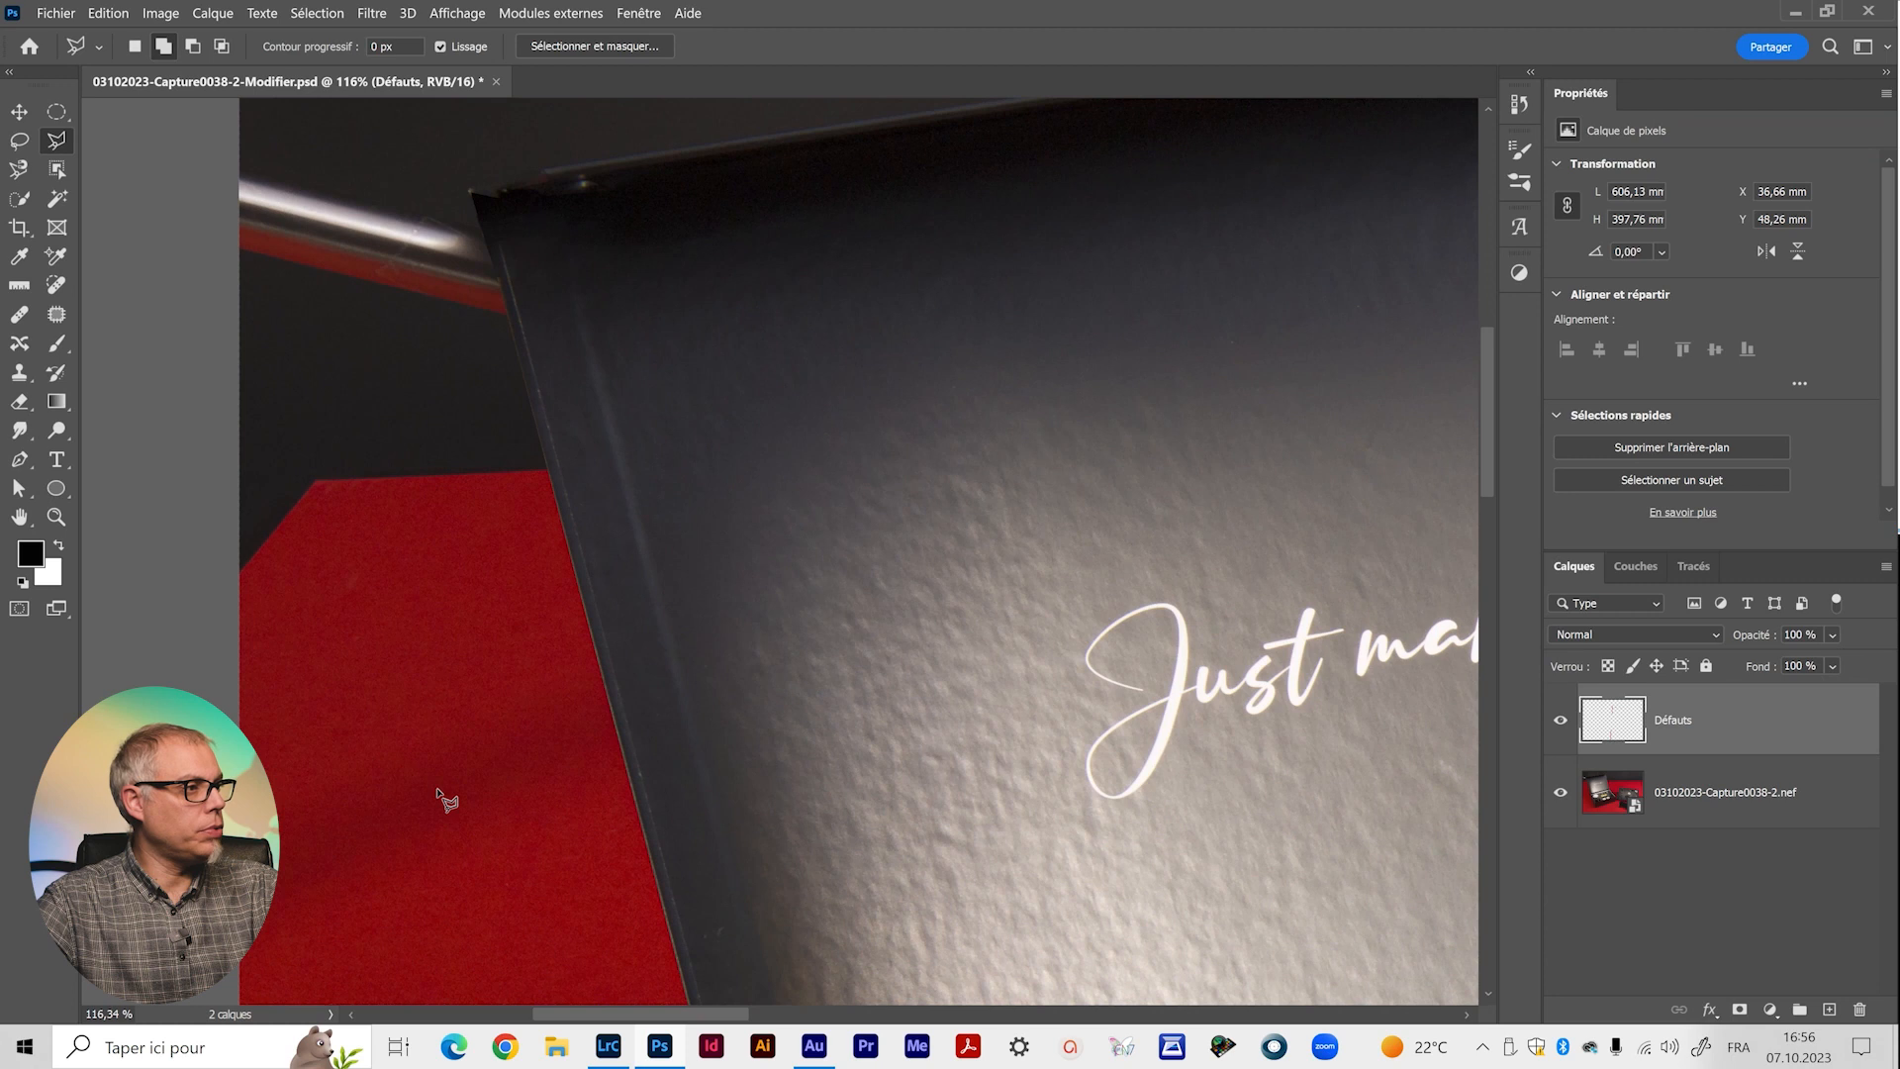
pyautogui.moveTo(443, 800); pyautogui.dragTo(477, 327)
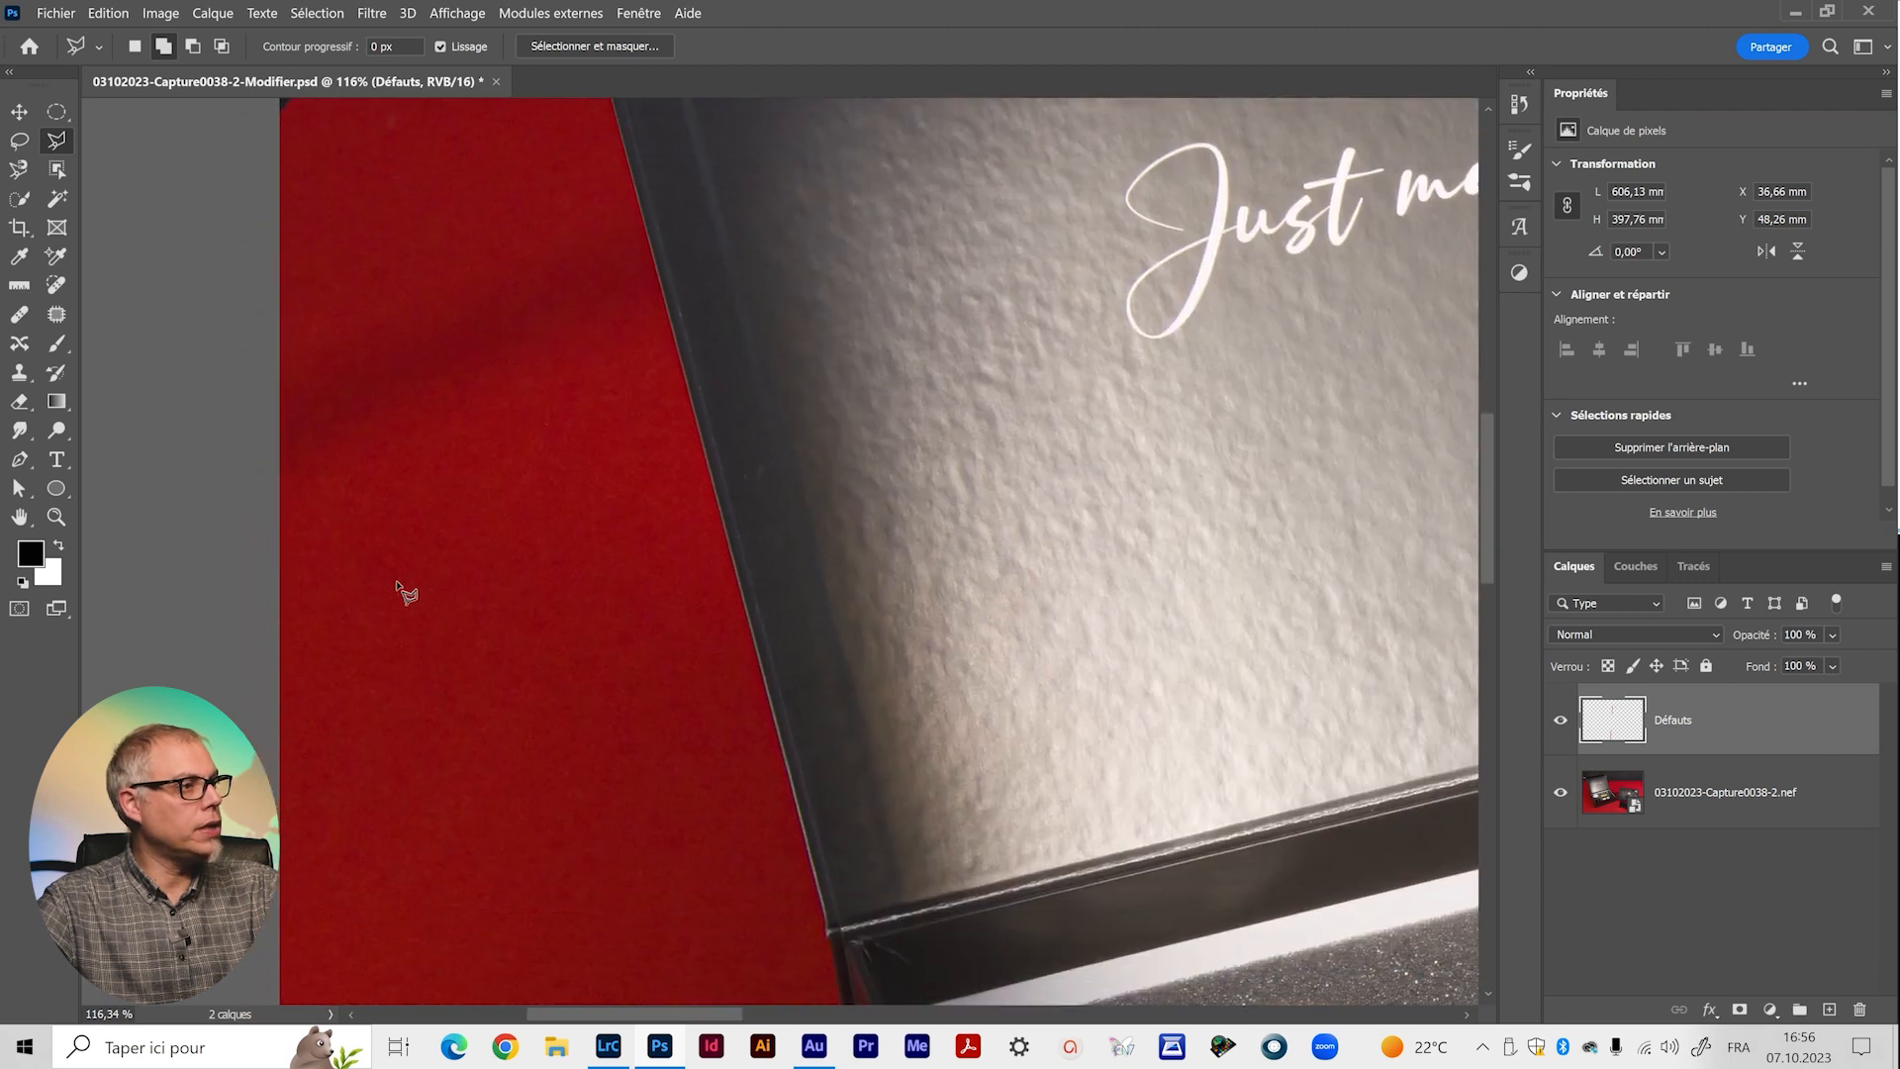
pyautogui.click(274, 735)
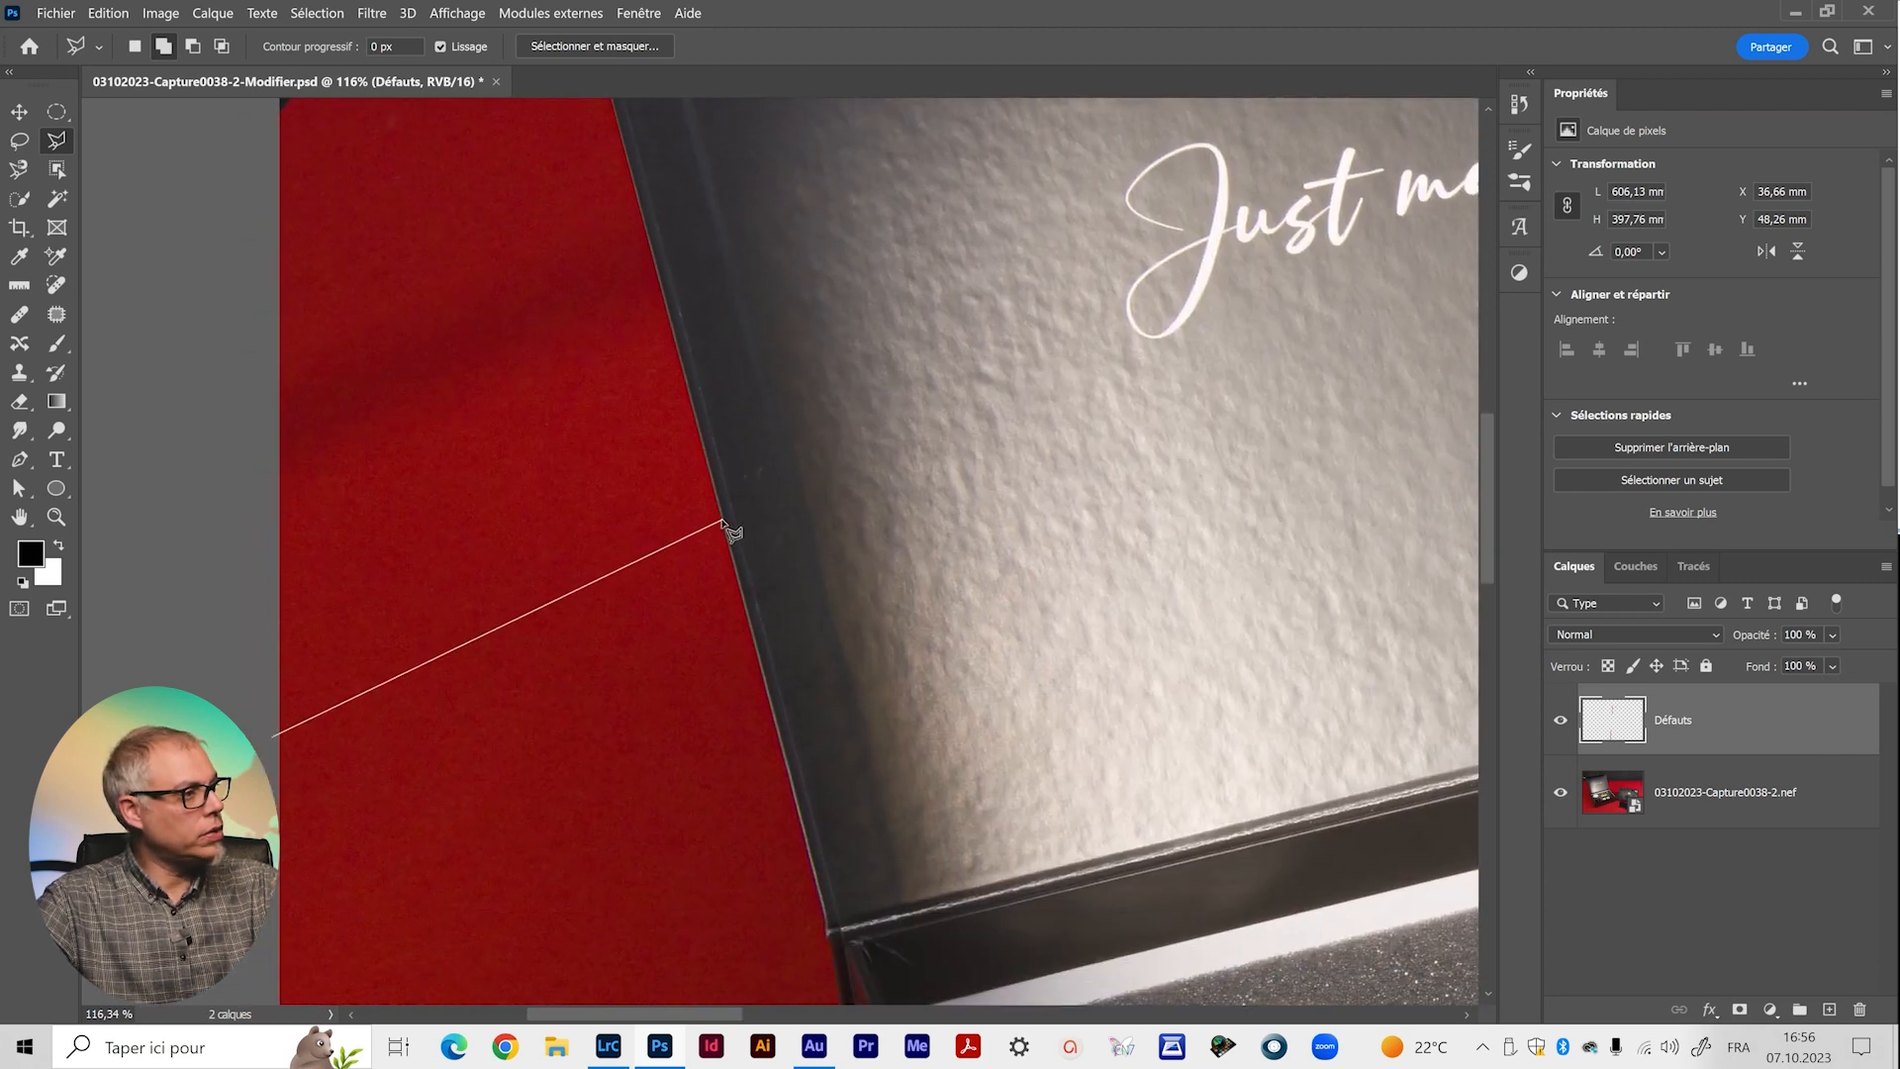
pyautogui.click(720, 520)
# Continue the lasso outline up the lid's left edge to its upper-left corner.
pyautogui.scroll(3, 678, 310)
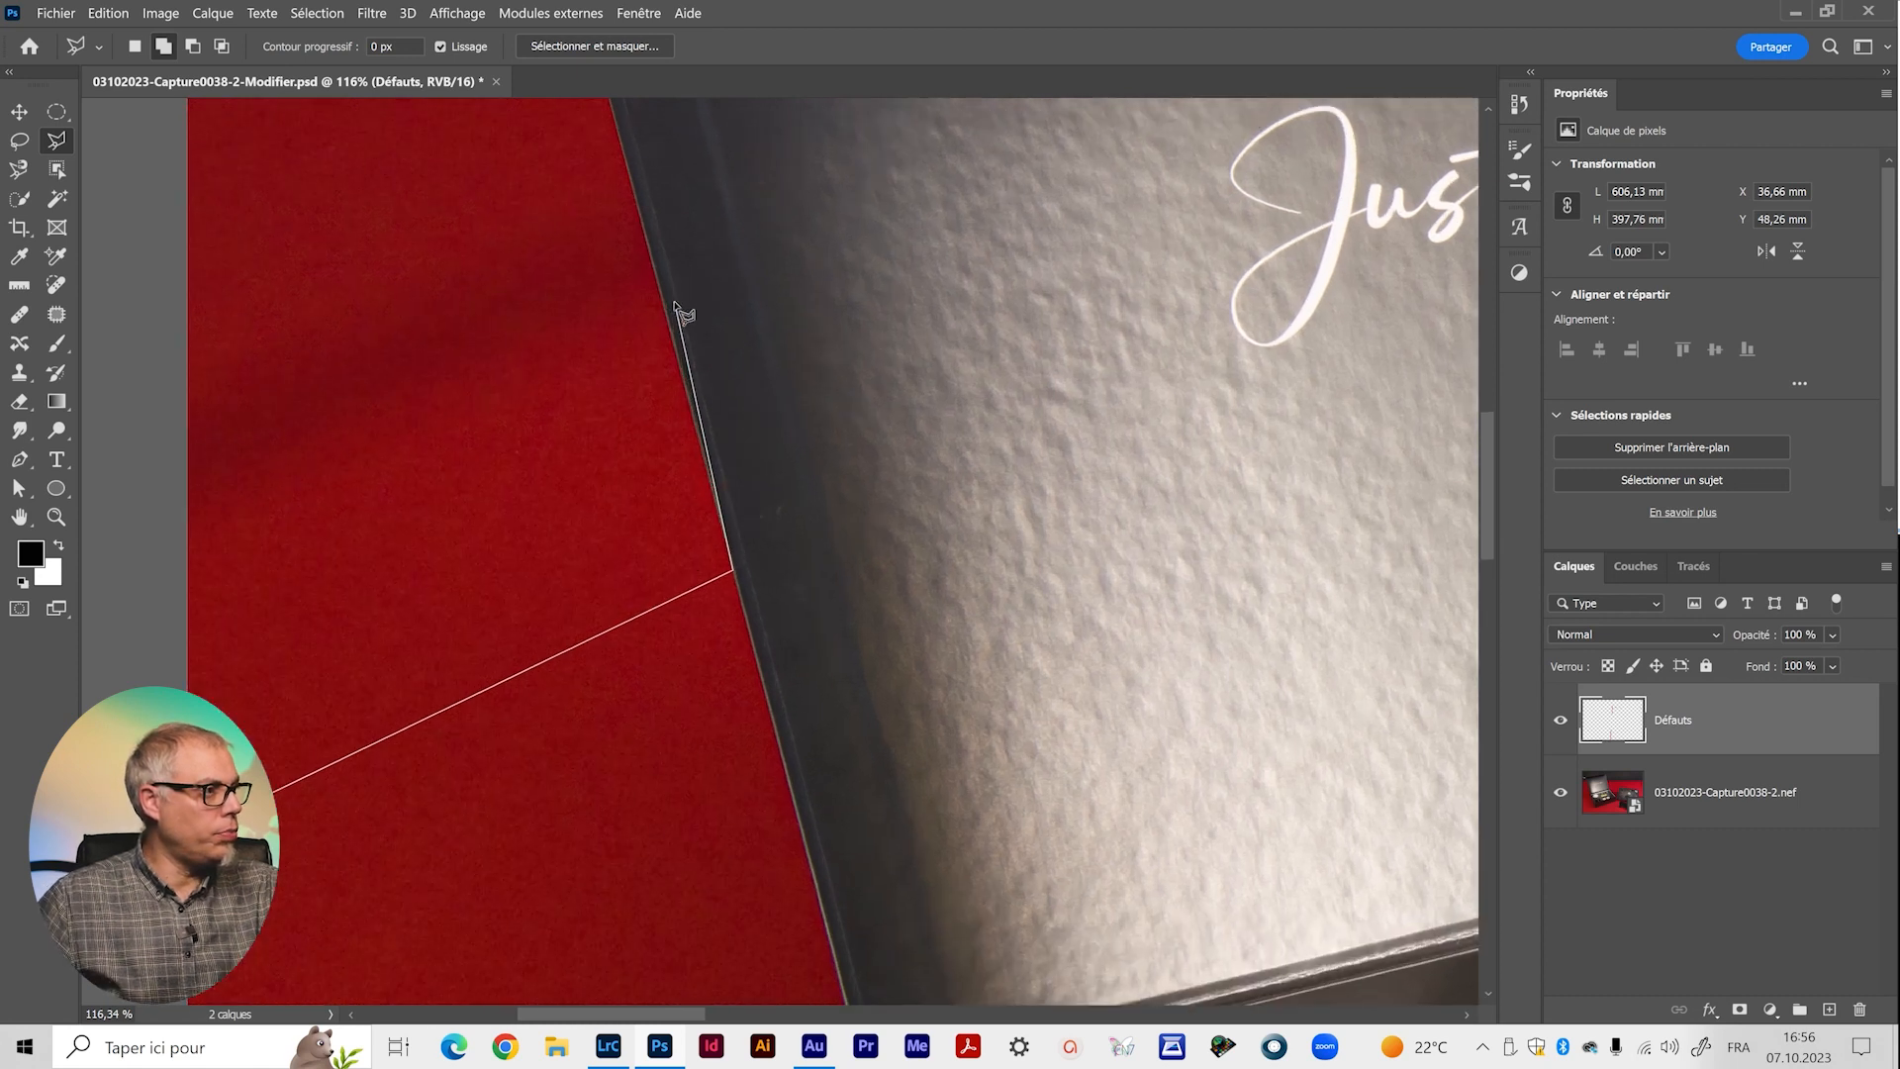
pyautogui.moveTo(636, 267); pyautogui.dragTo(787, 919)
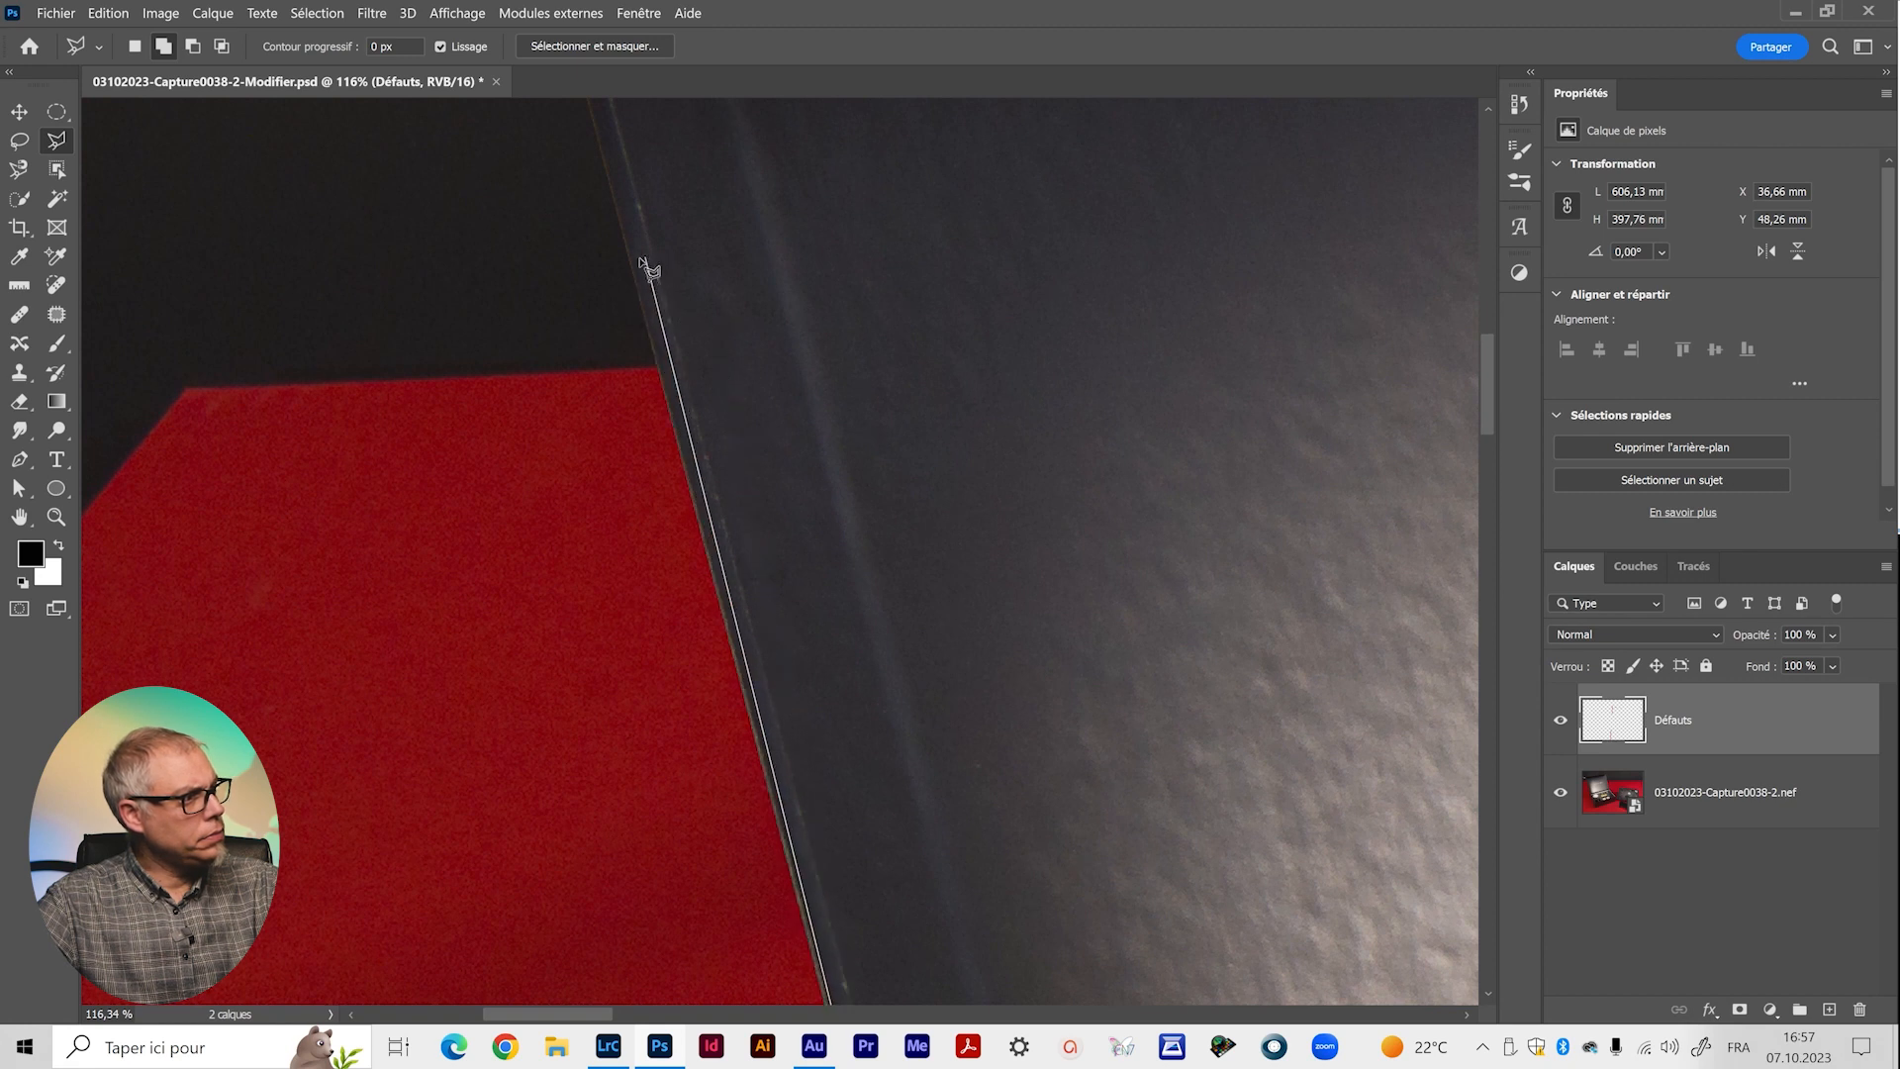
pyautogui.moveTo(585, 204); pyautogui.dragTo(617, 981)
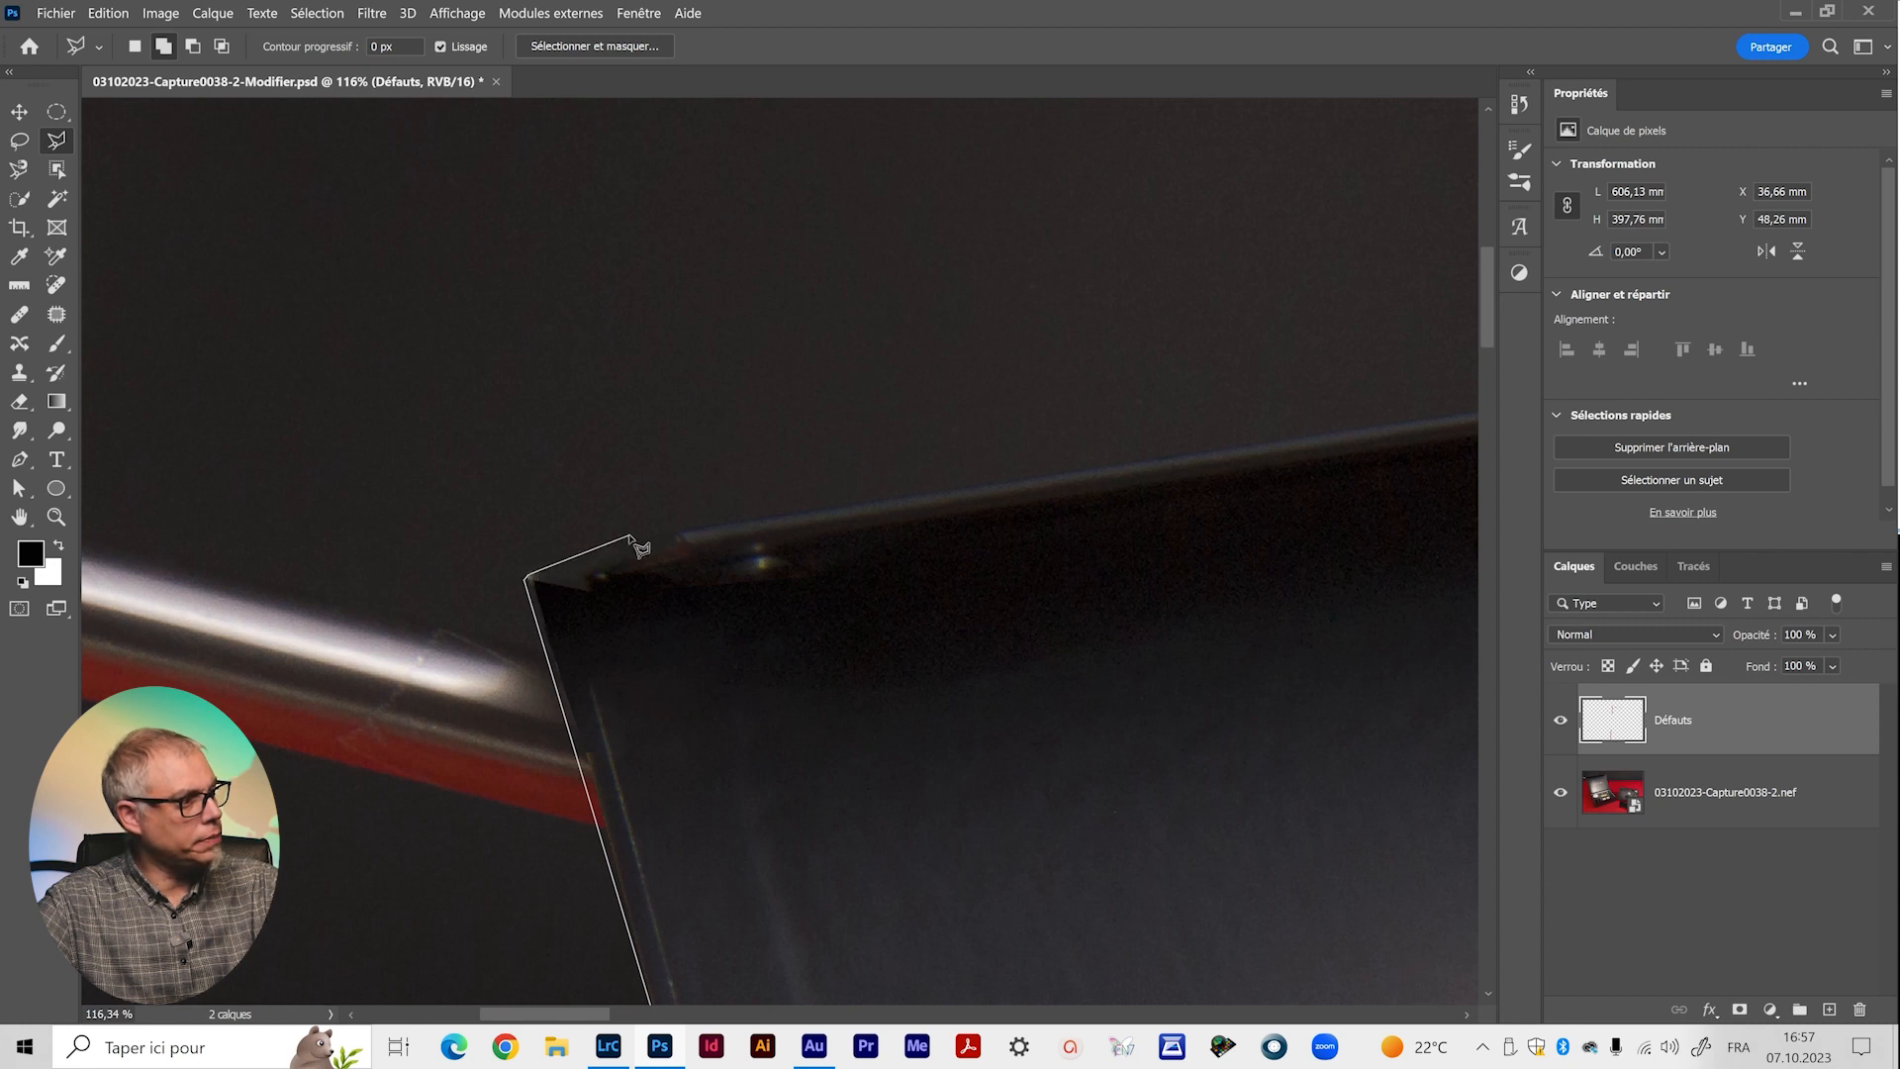
# Trace the lasso outline along the lid's top edge and around the protruding flap tip to the lid's right corner.
pyautogui.moveTo(1386, 431); pyautogui.dragTo(145, 534)
pyautogui.moveTo(1188, 364); pyautogui.dragTo(168, 636)
pyautogui.moveTo(1400, 454); pyautogui.dragTo(119, 581)
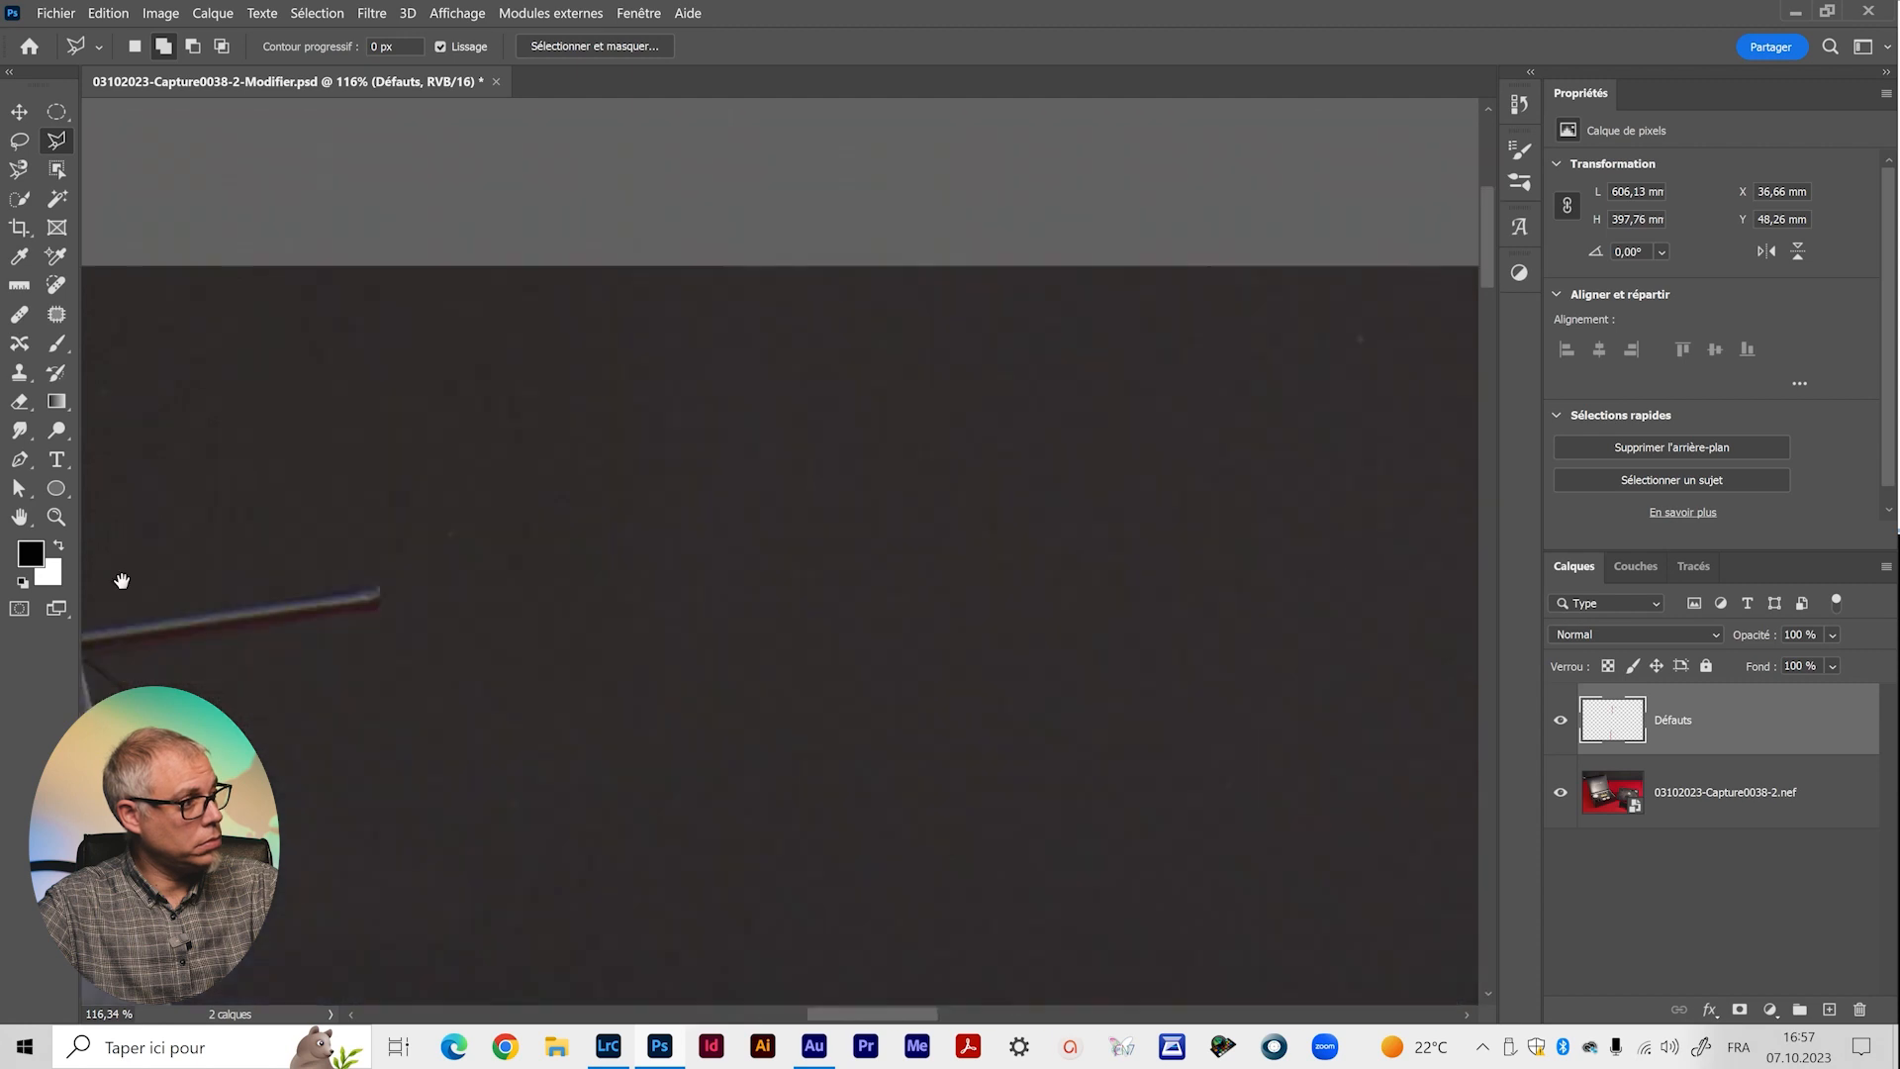
pyautogui.moveTo(376, 598); pyautogui.dragTo(958, 598)
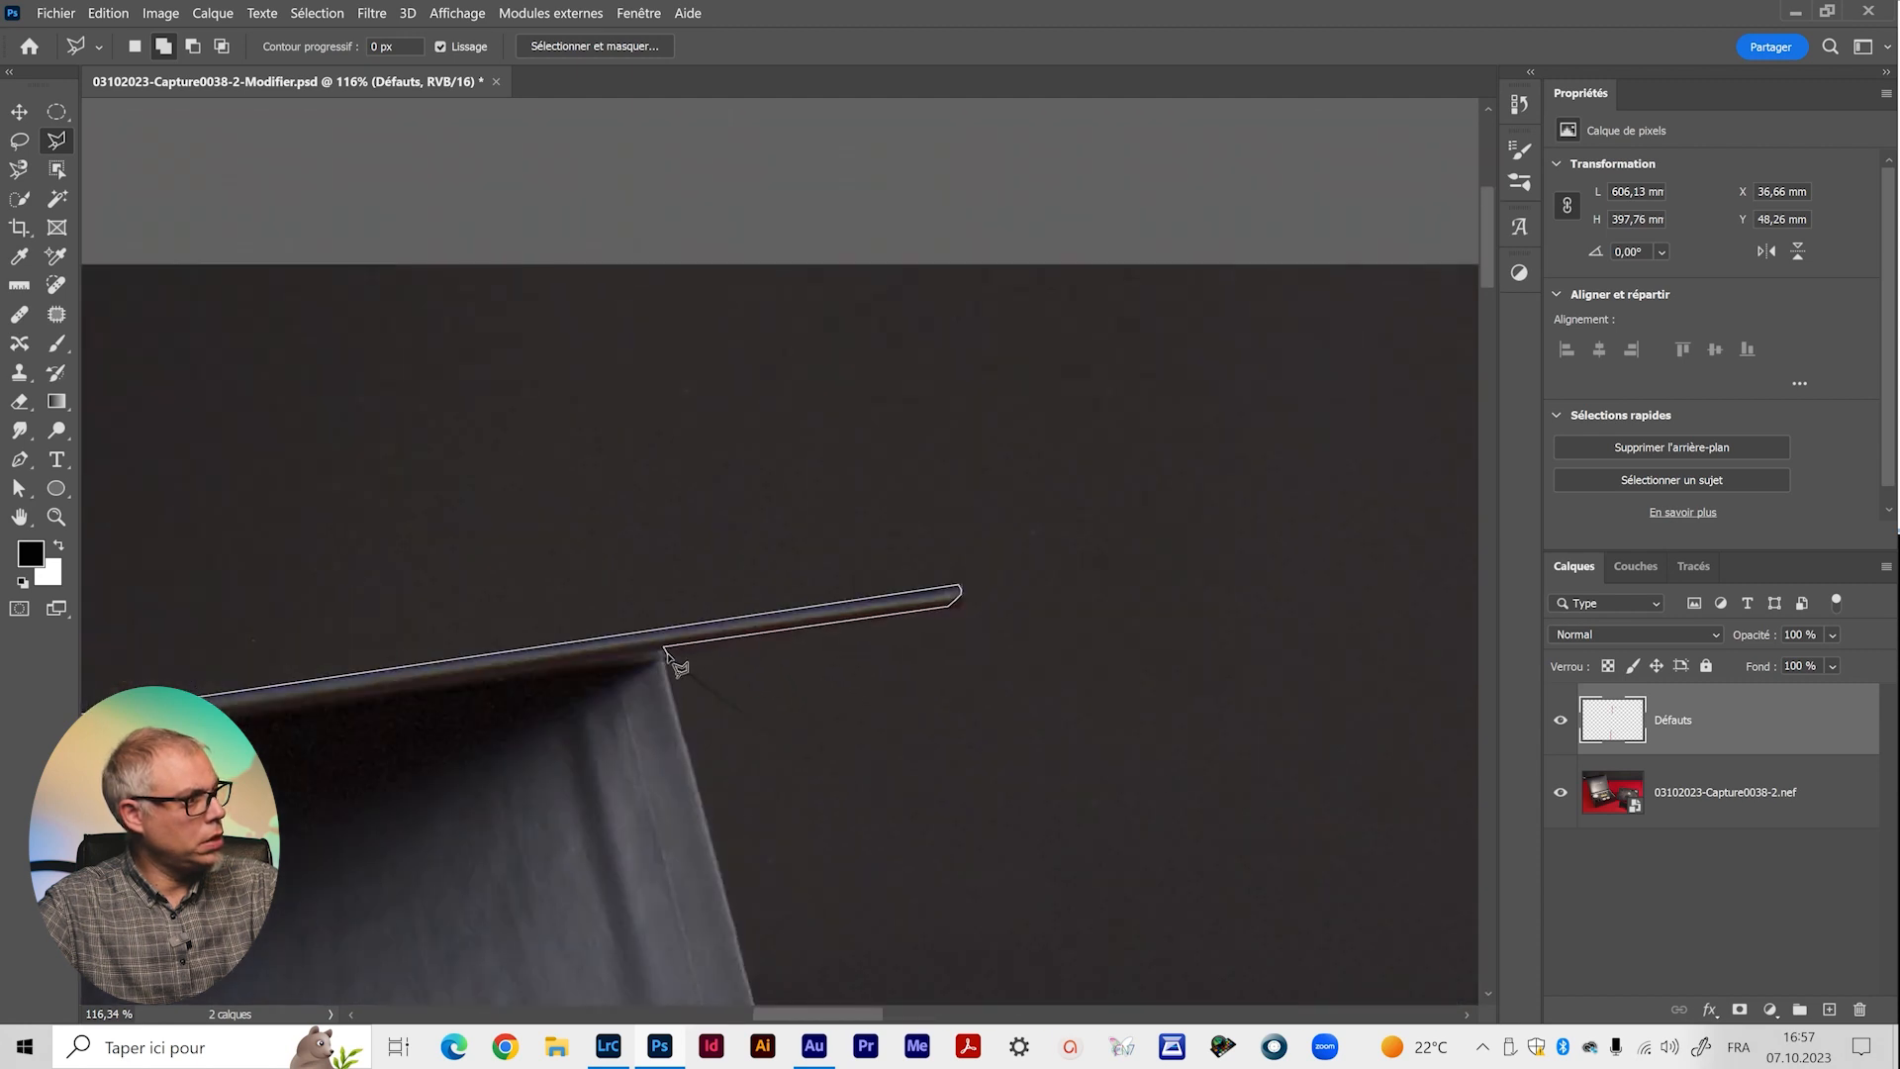
# Continue the lasso outline from the flap tip down the lid's right edge into the red background.
pyautogui.moveTo(681, 788); pyautogui.dragTo(551, 326)
pyautogui.moveTo(738, 809); pyautogui.dragTo(547, 6)
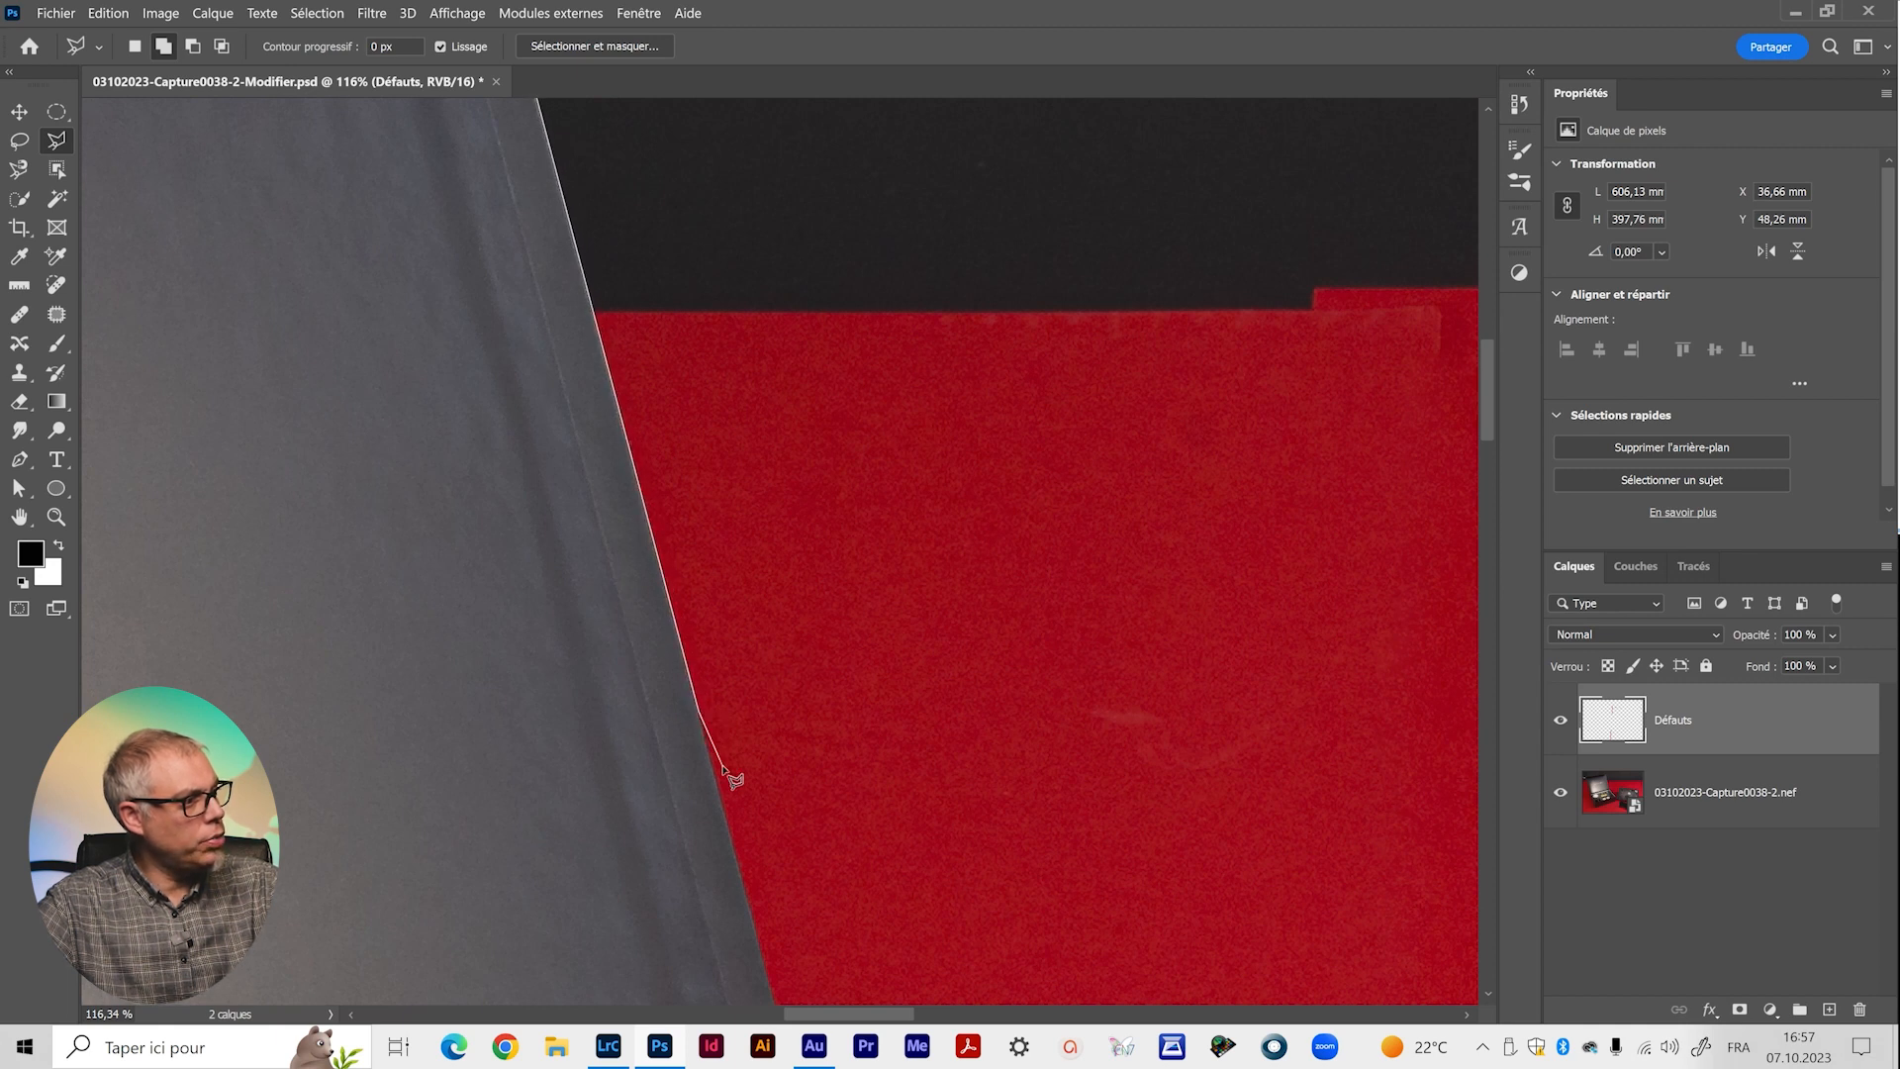
pyautogui.moveTo(737, 846)
pyautogui.mouseDown()
pyautogui.moveTo(670, 649)
pyautogui.moveTo(377, 708)
pyautogui.moveTo(203, 792)
pyautogui.moveTo(250, 740)
pyautogui.mouseUp()
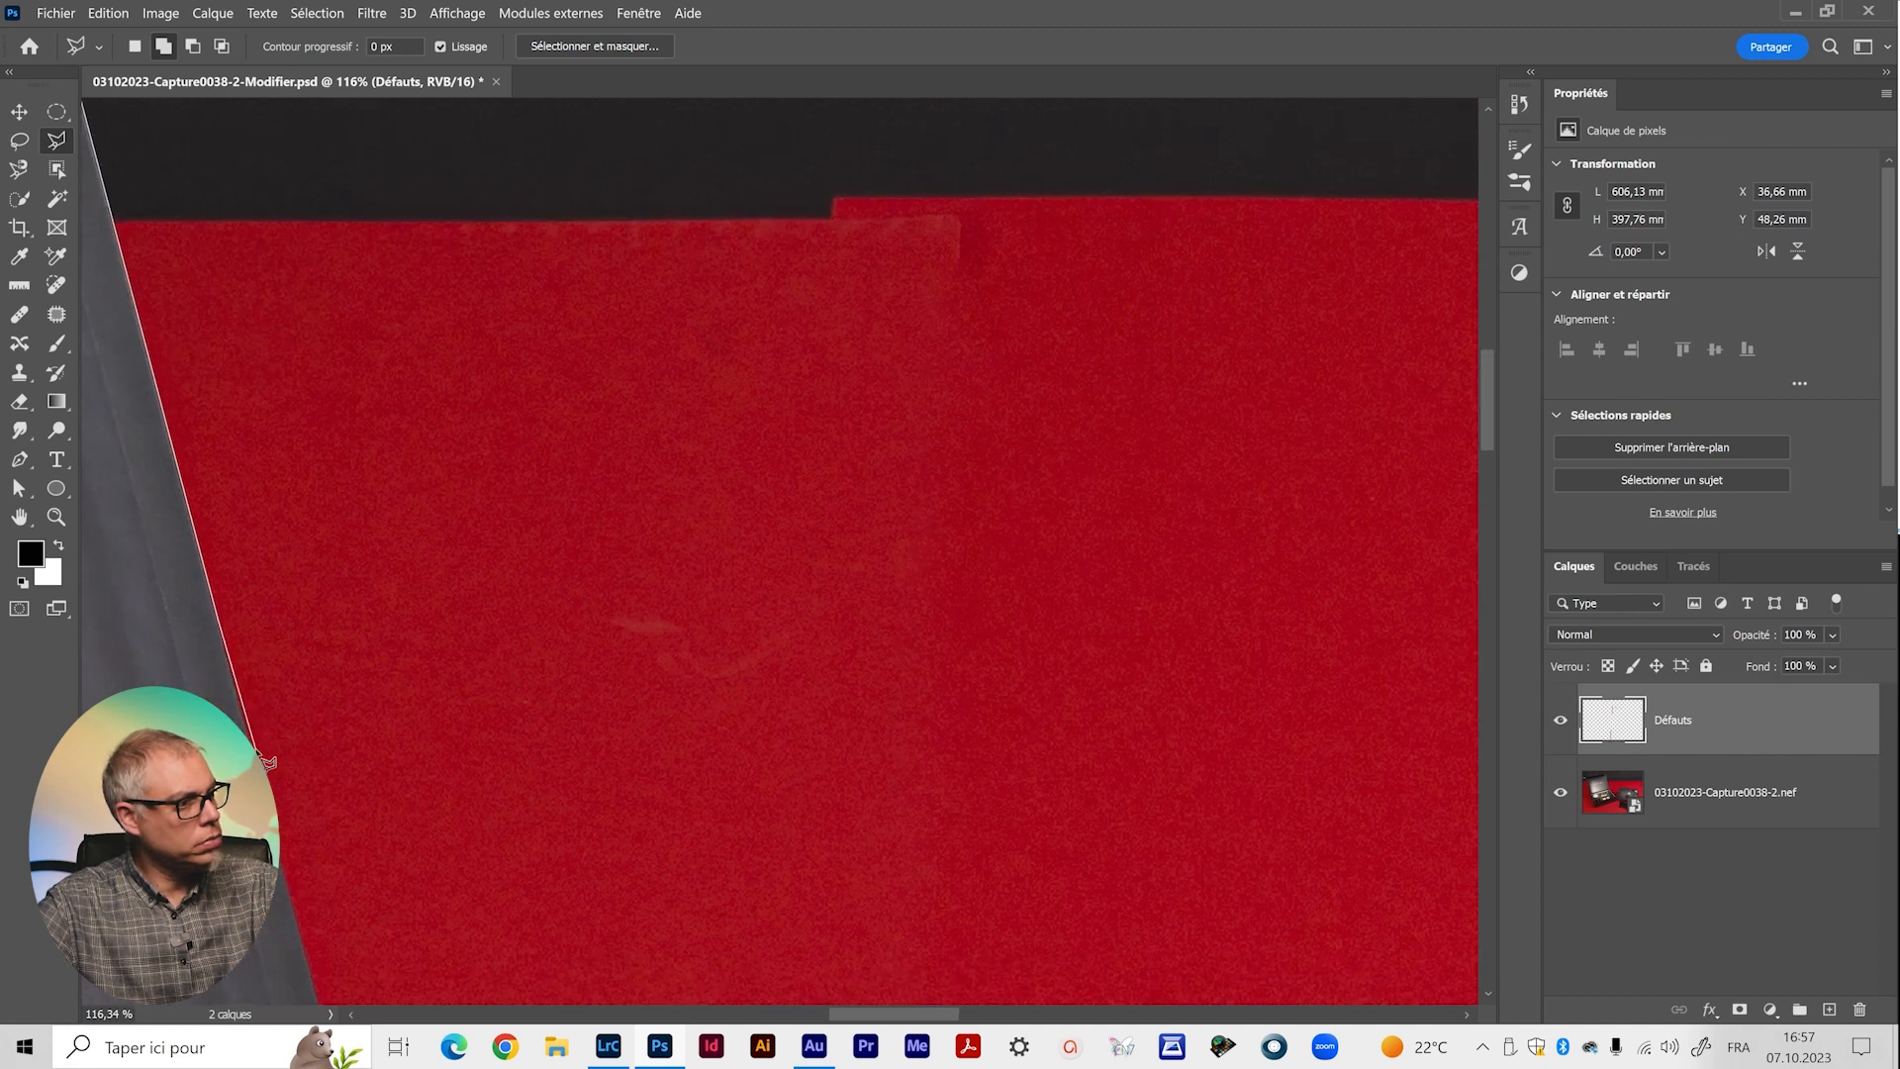
# Extend the lasso outline across the red background, above the foam tray, to just beyond the photo's right border.
pyautogui.moveTo(1388, 707); pyautogui.dragTo(109, 831)
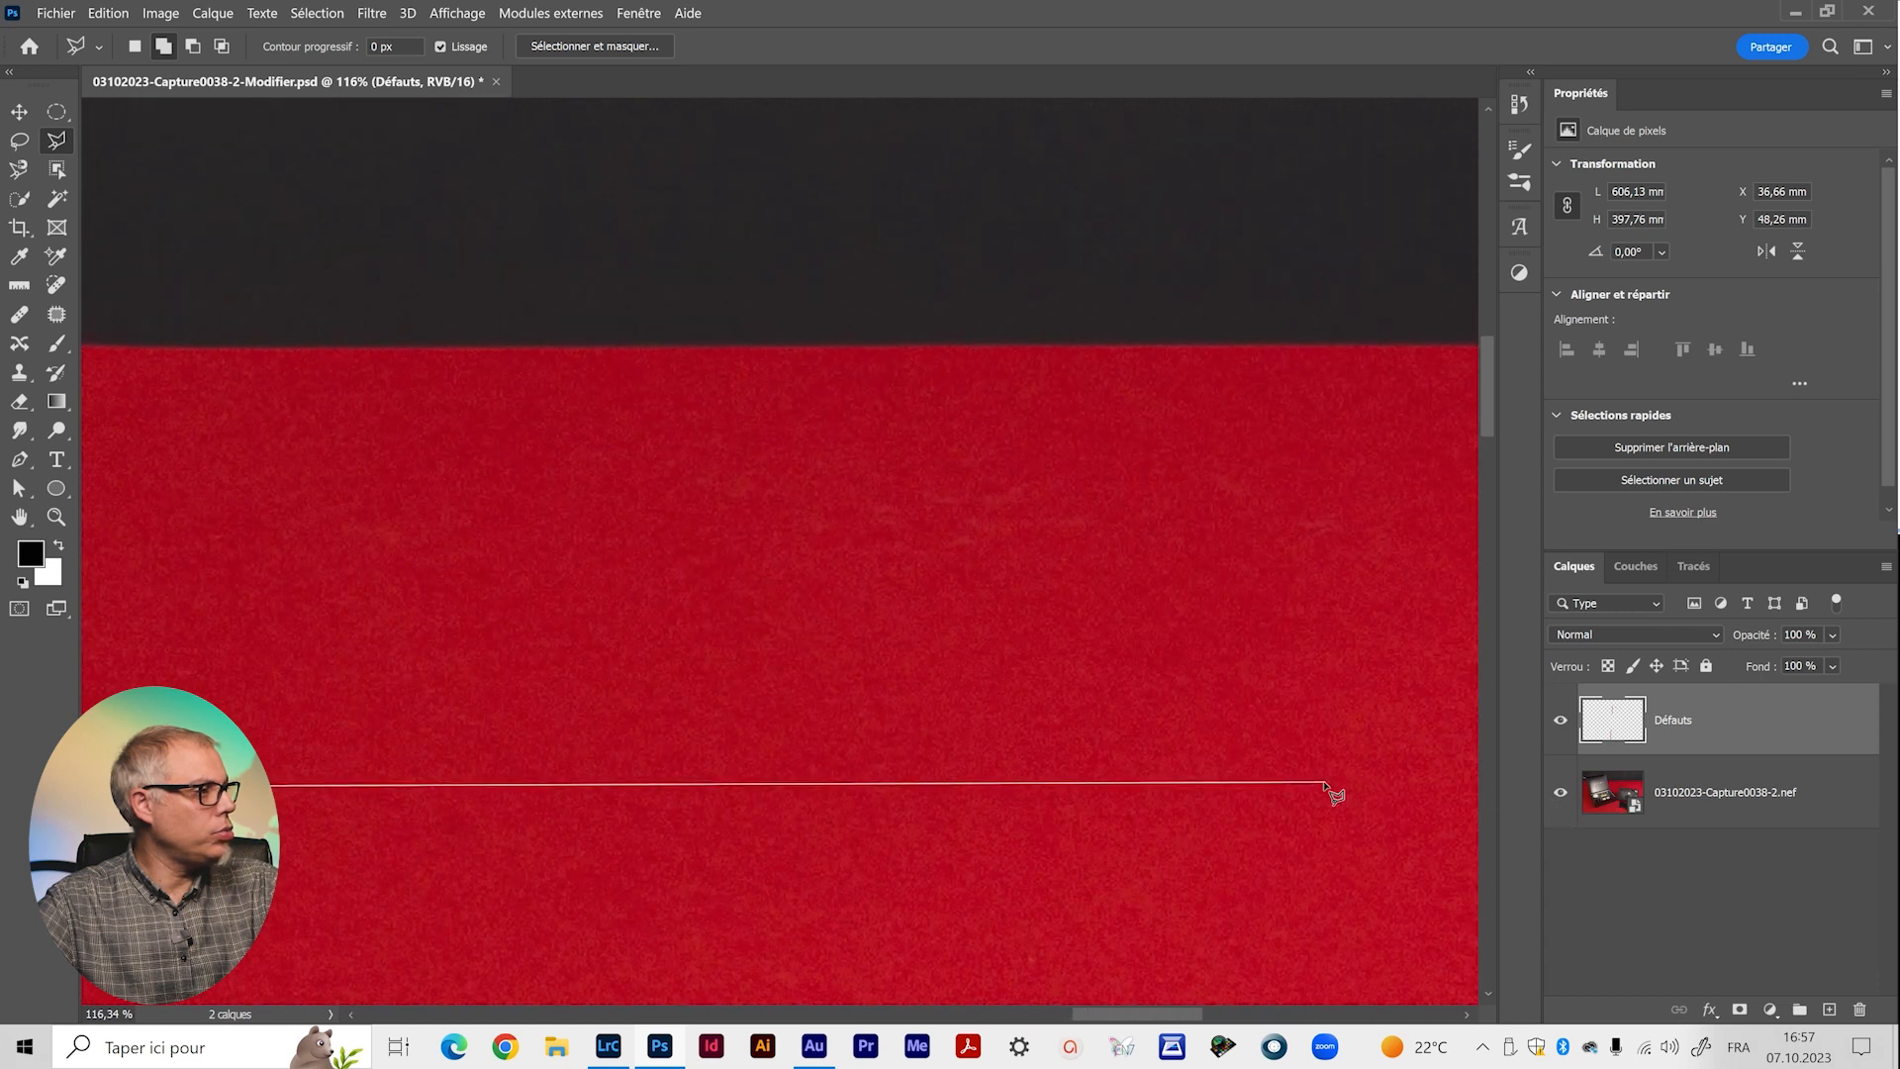
pyautogui.scroll(5, 1326, 784)
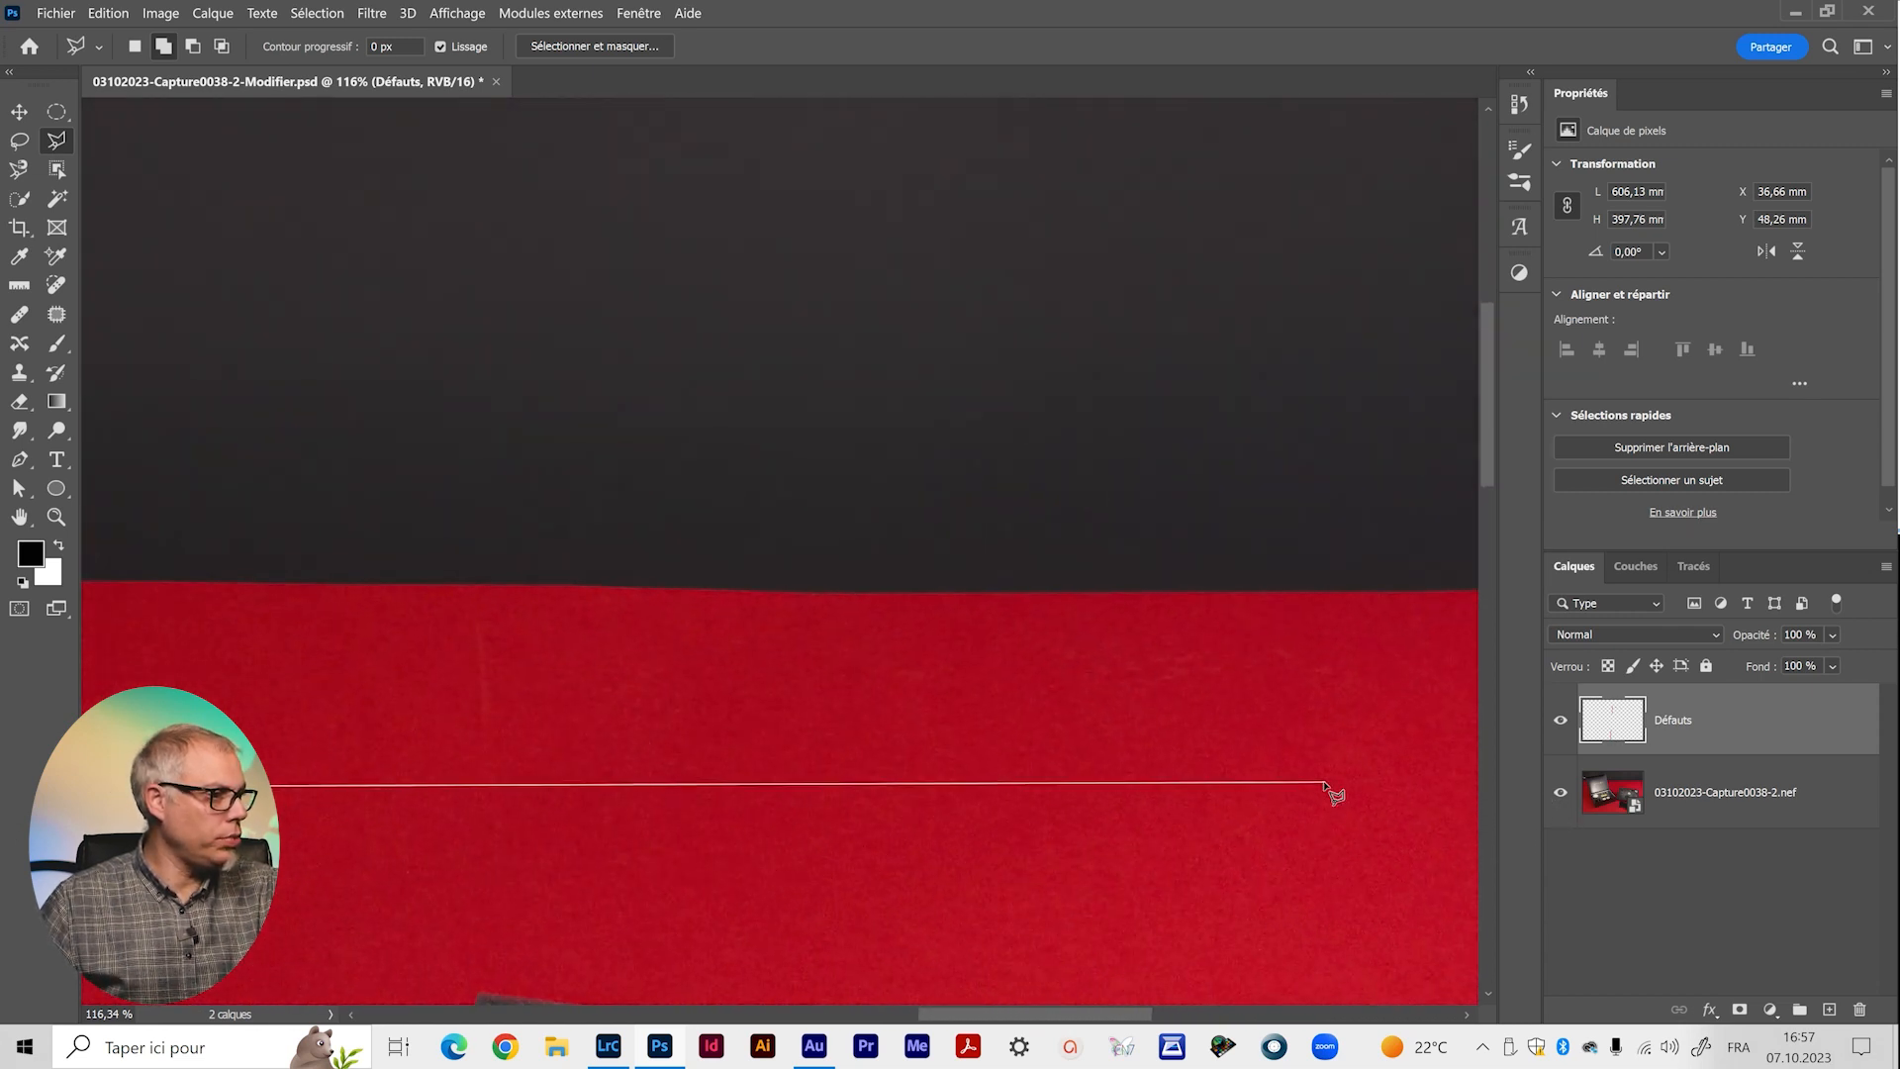
pyautogui.scroll(1, 1326, 784)
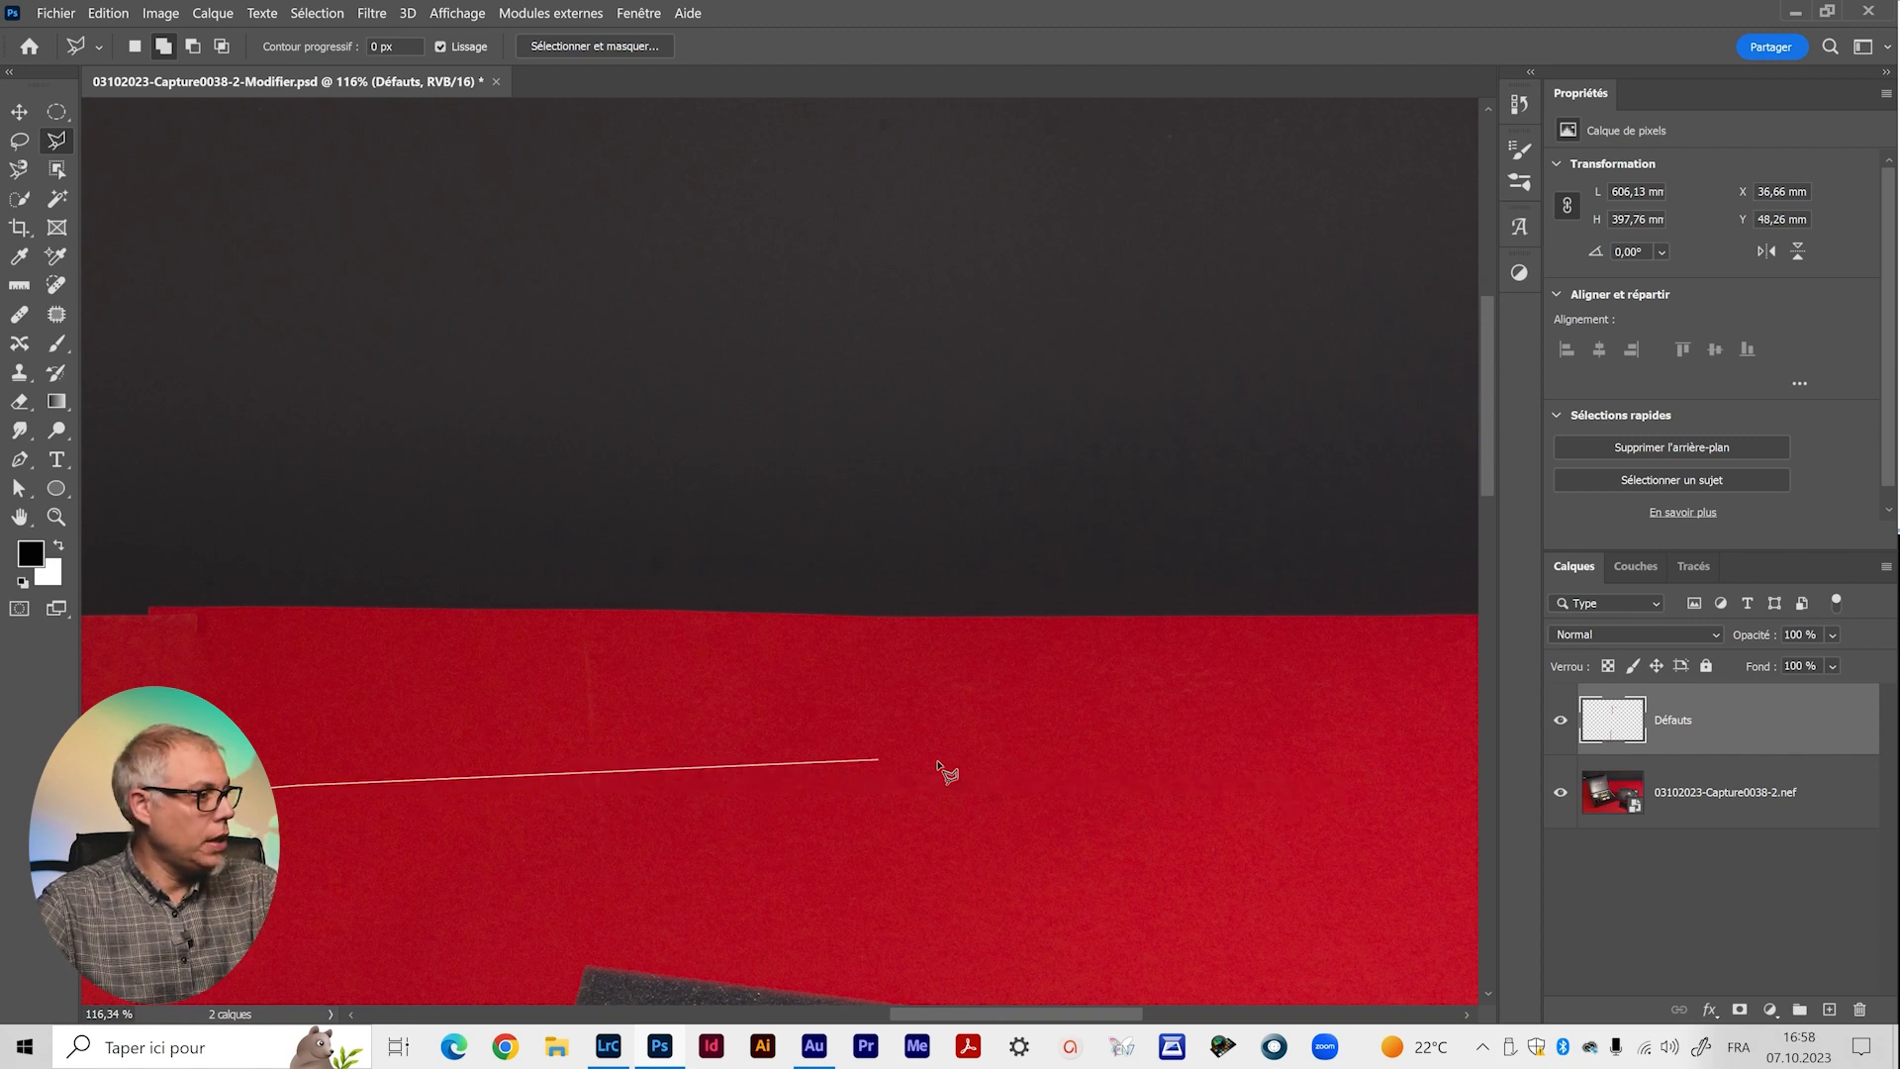
pyautogui.moveTo(1436, 796); pyautogui.dragTo(1591, 752)
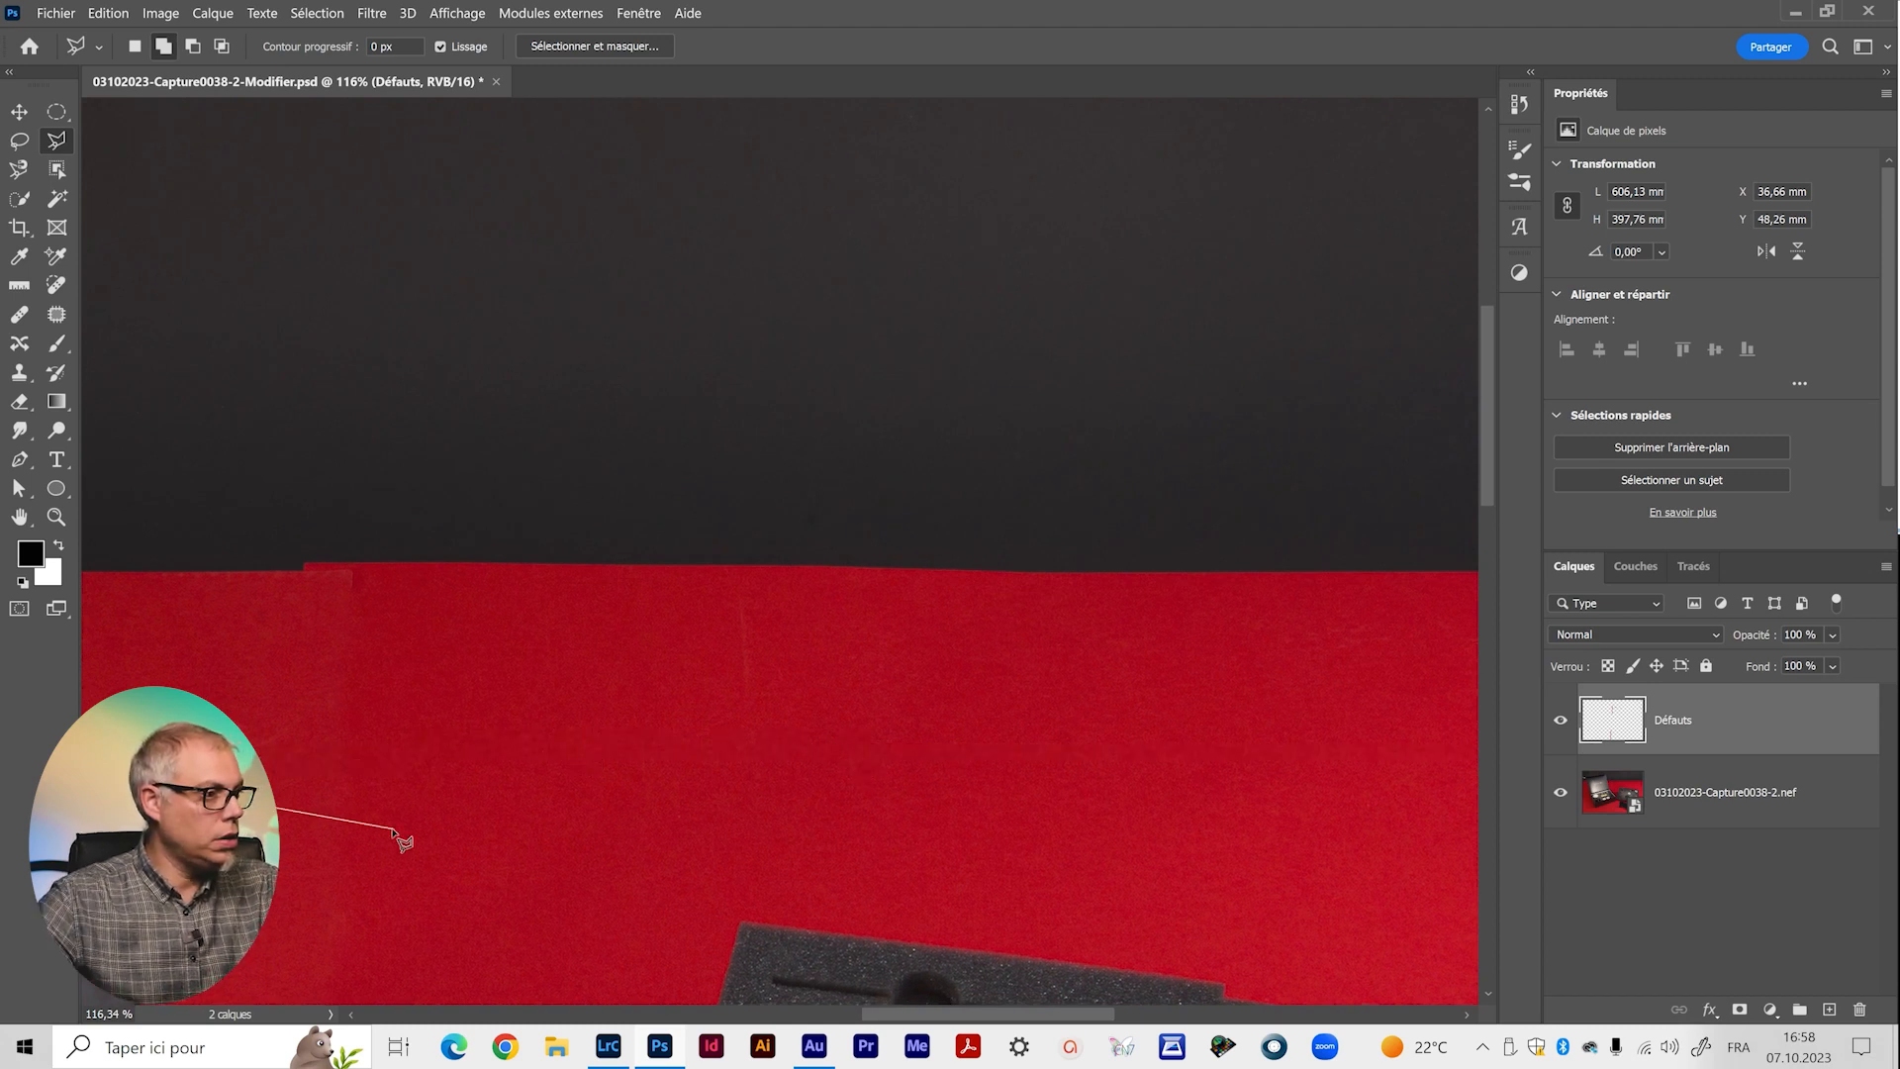
pyautogui.click(495, 781)
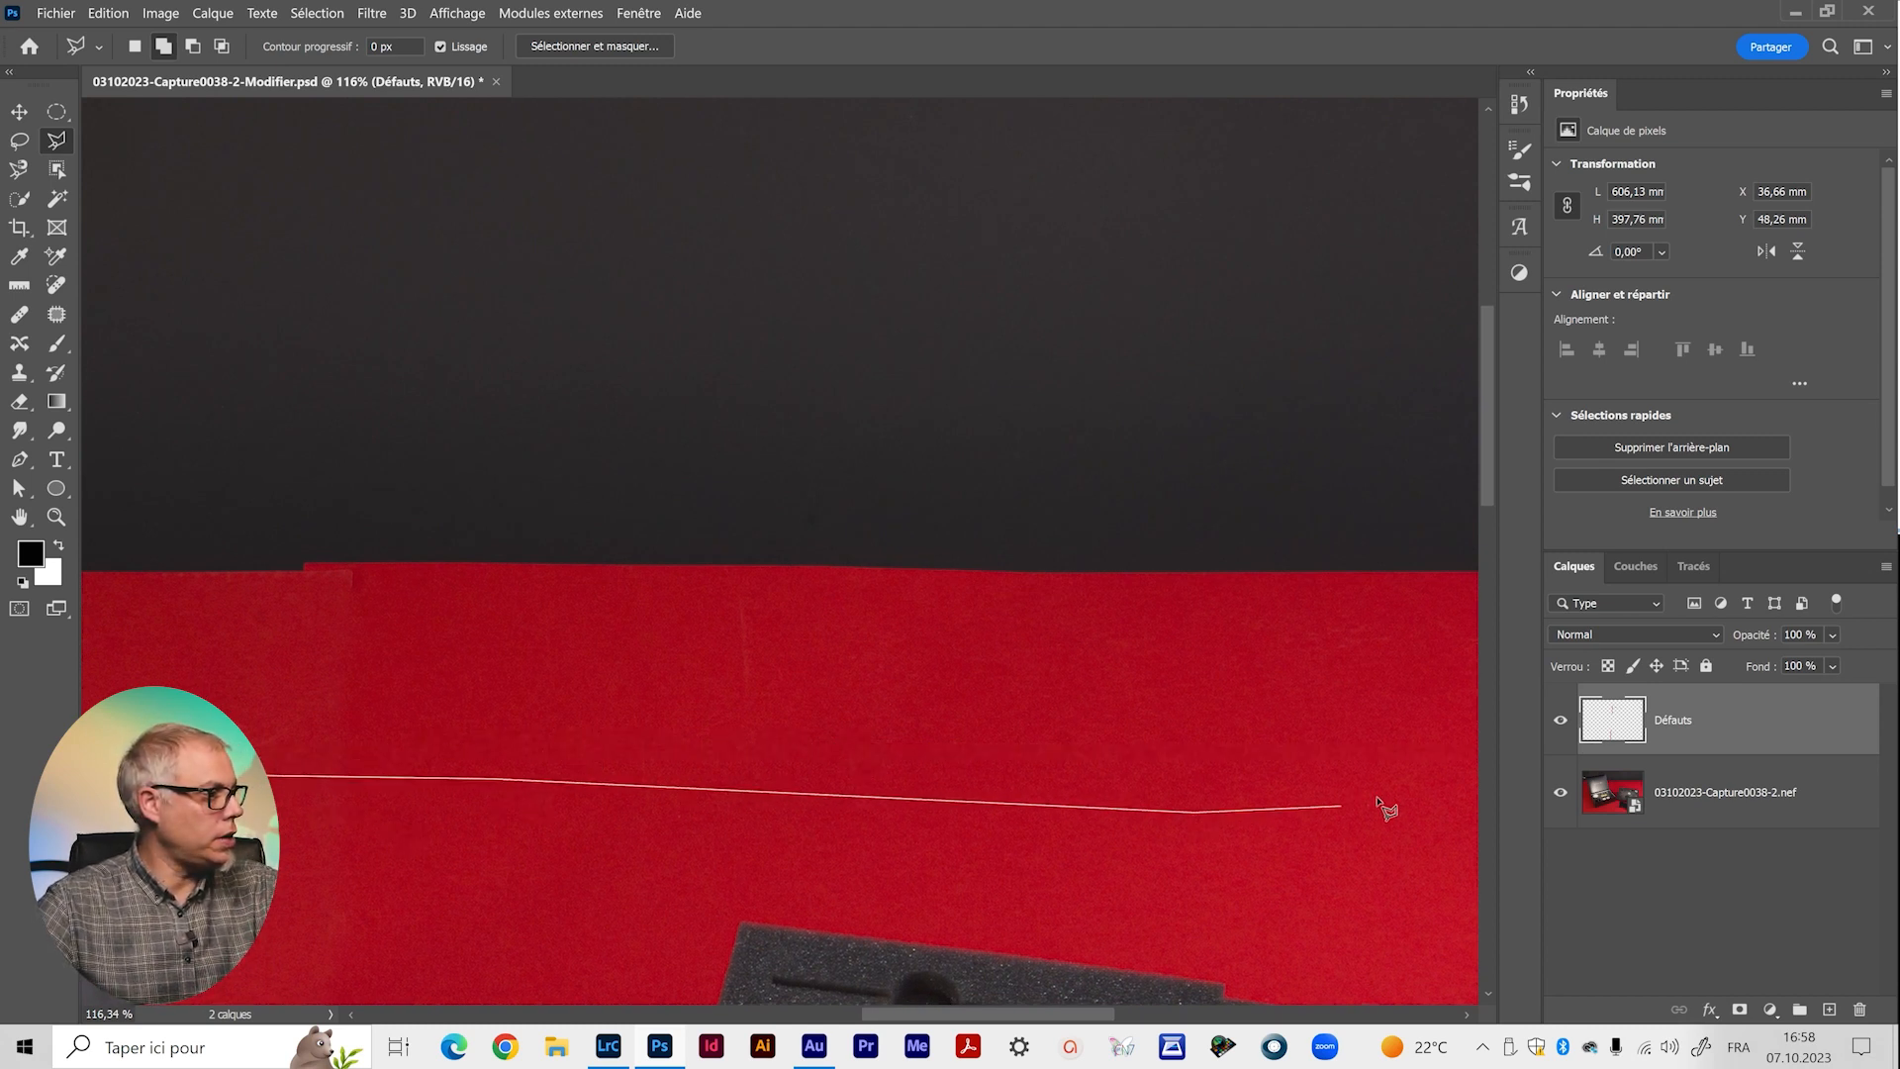
pyautogui.moveTo(1454, 817); pyautogui.dragTo(442, 827)
pyautogui.click(443, 827)
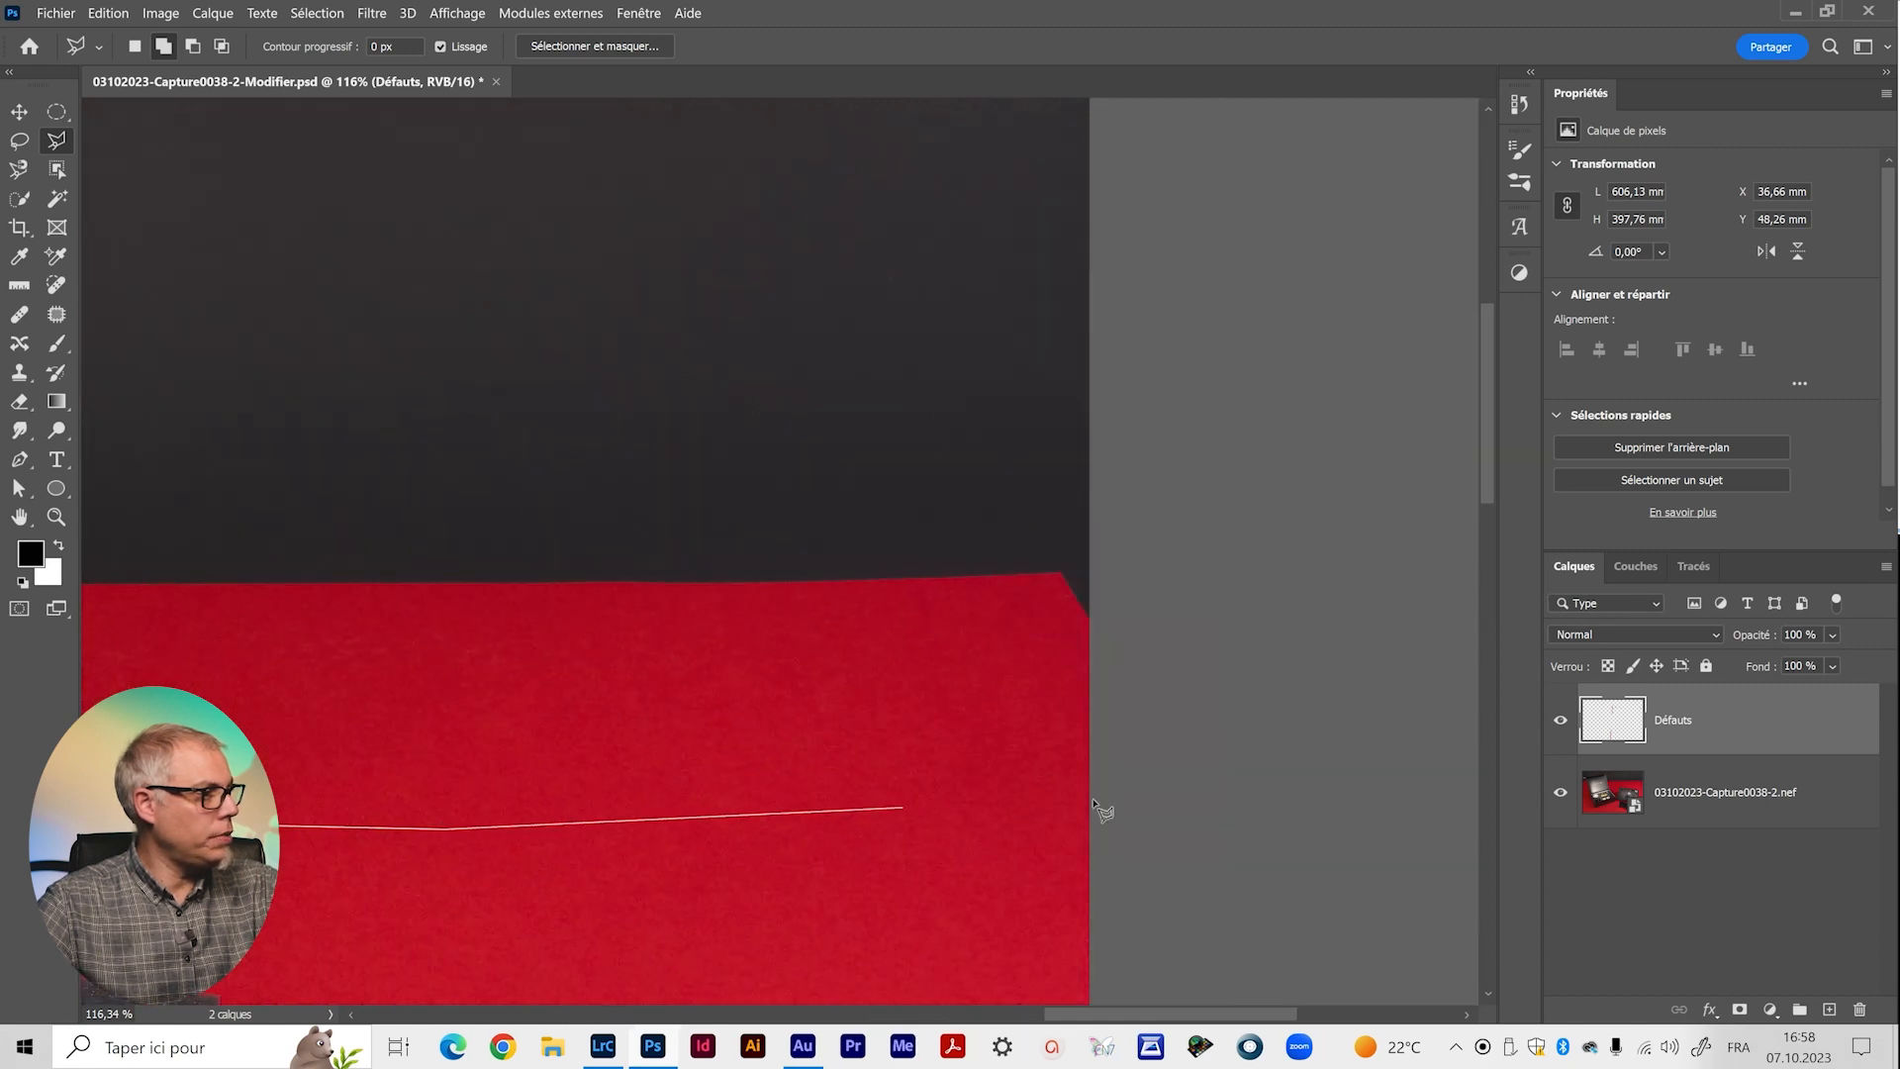
pyautogui.click(1125, 803)
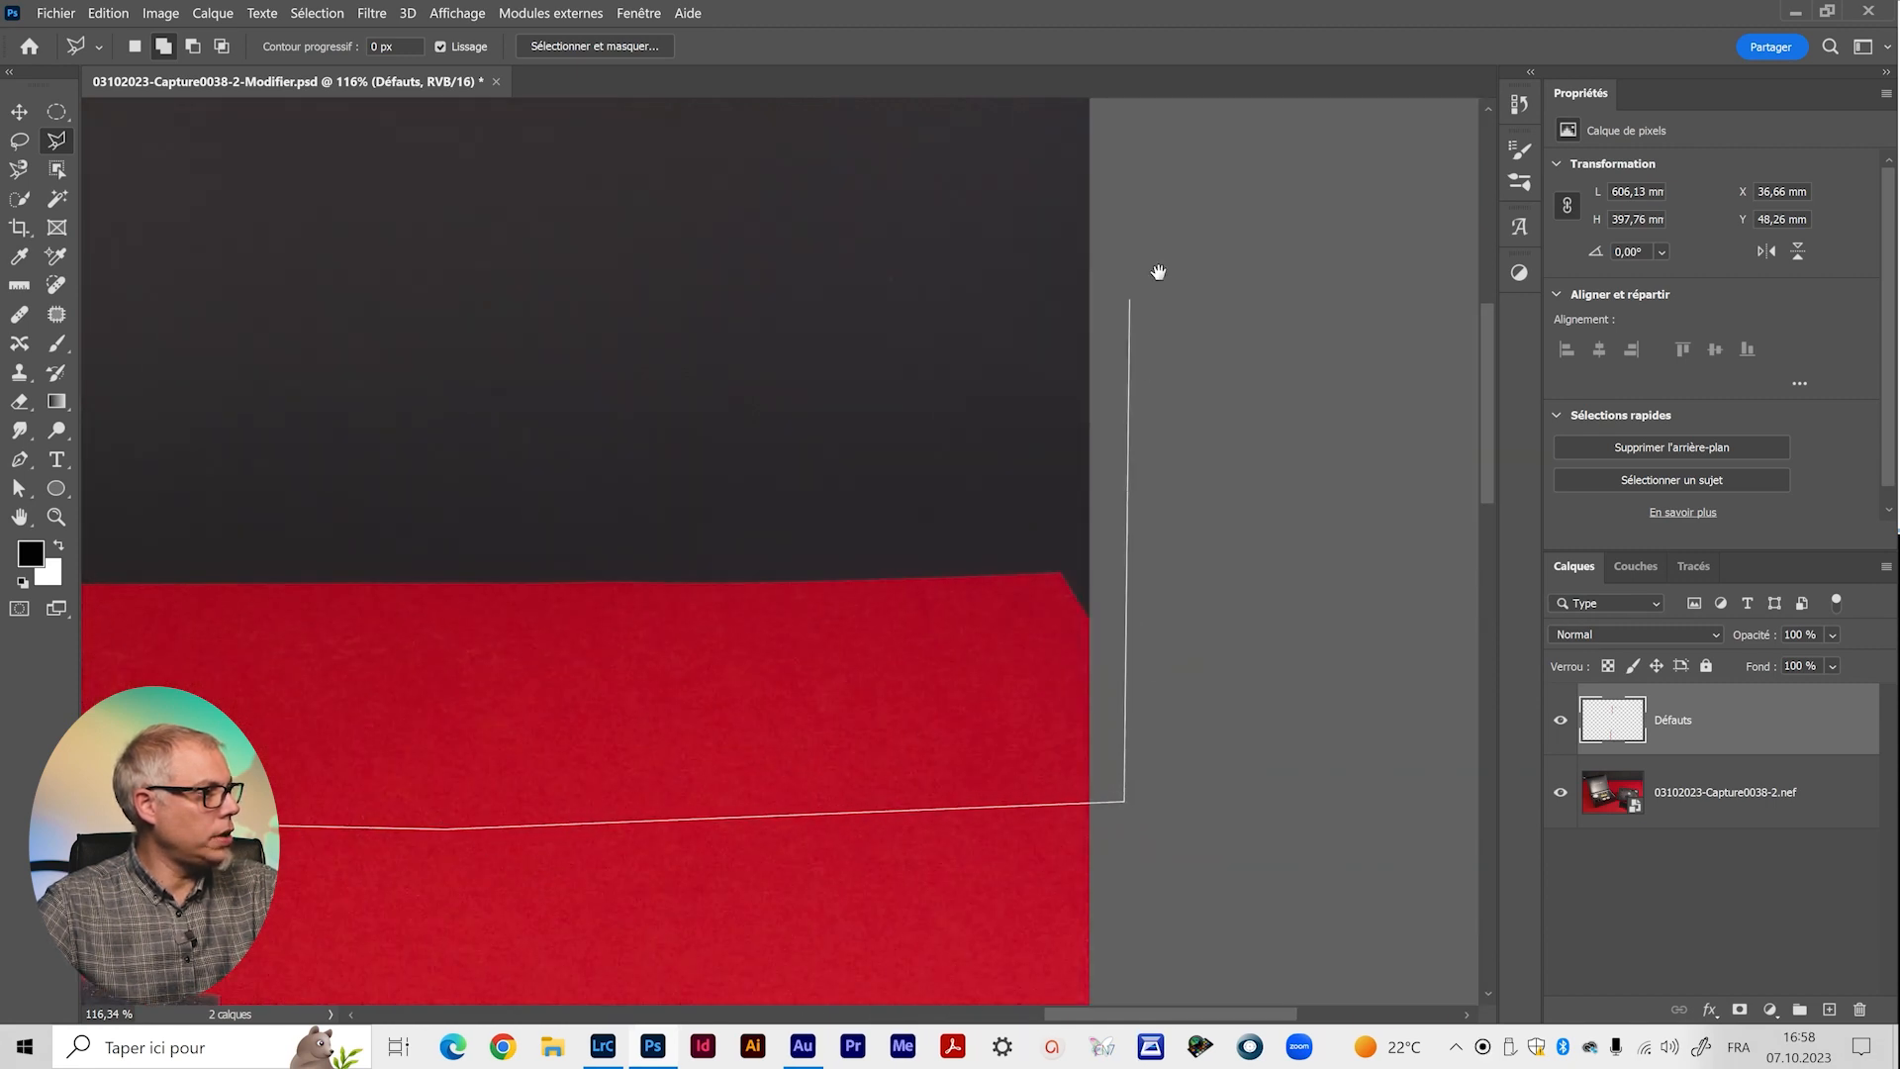
# Carry the lasso outline around outside the photo's right, top and left borders and close it at its starting point.
pyautogui.moveTo(1158, 272); pyautogui.dragTo(1223, 598)
pyautogui.click(1217, 300)
pyautogui.moveTo(463, 315); pyautogui.dragTo(1603, 325)
pyautogui.moveTo(203, 381); pyautogui.dragTo(1661, 392)
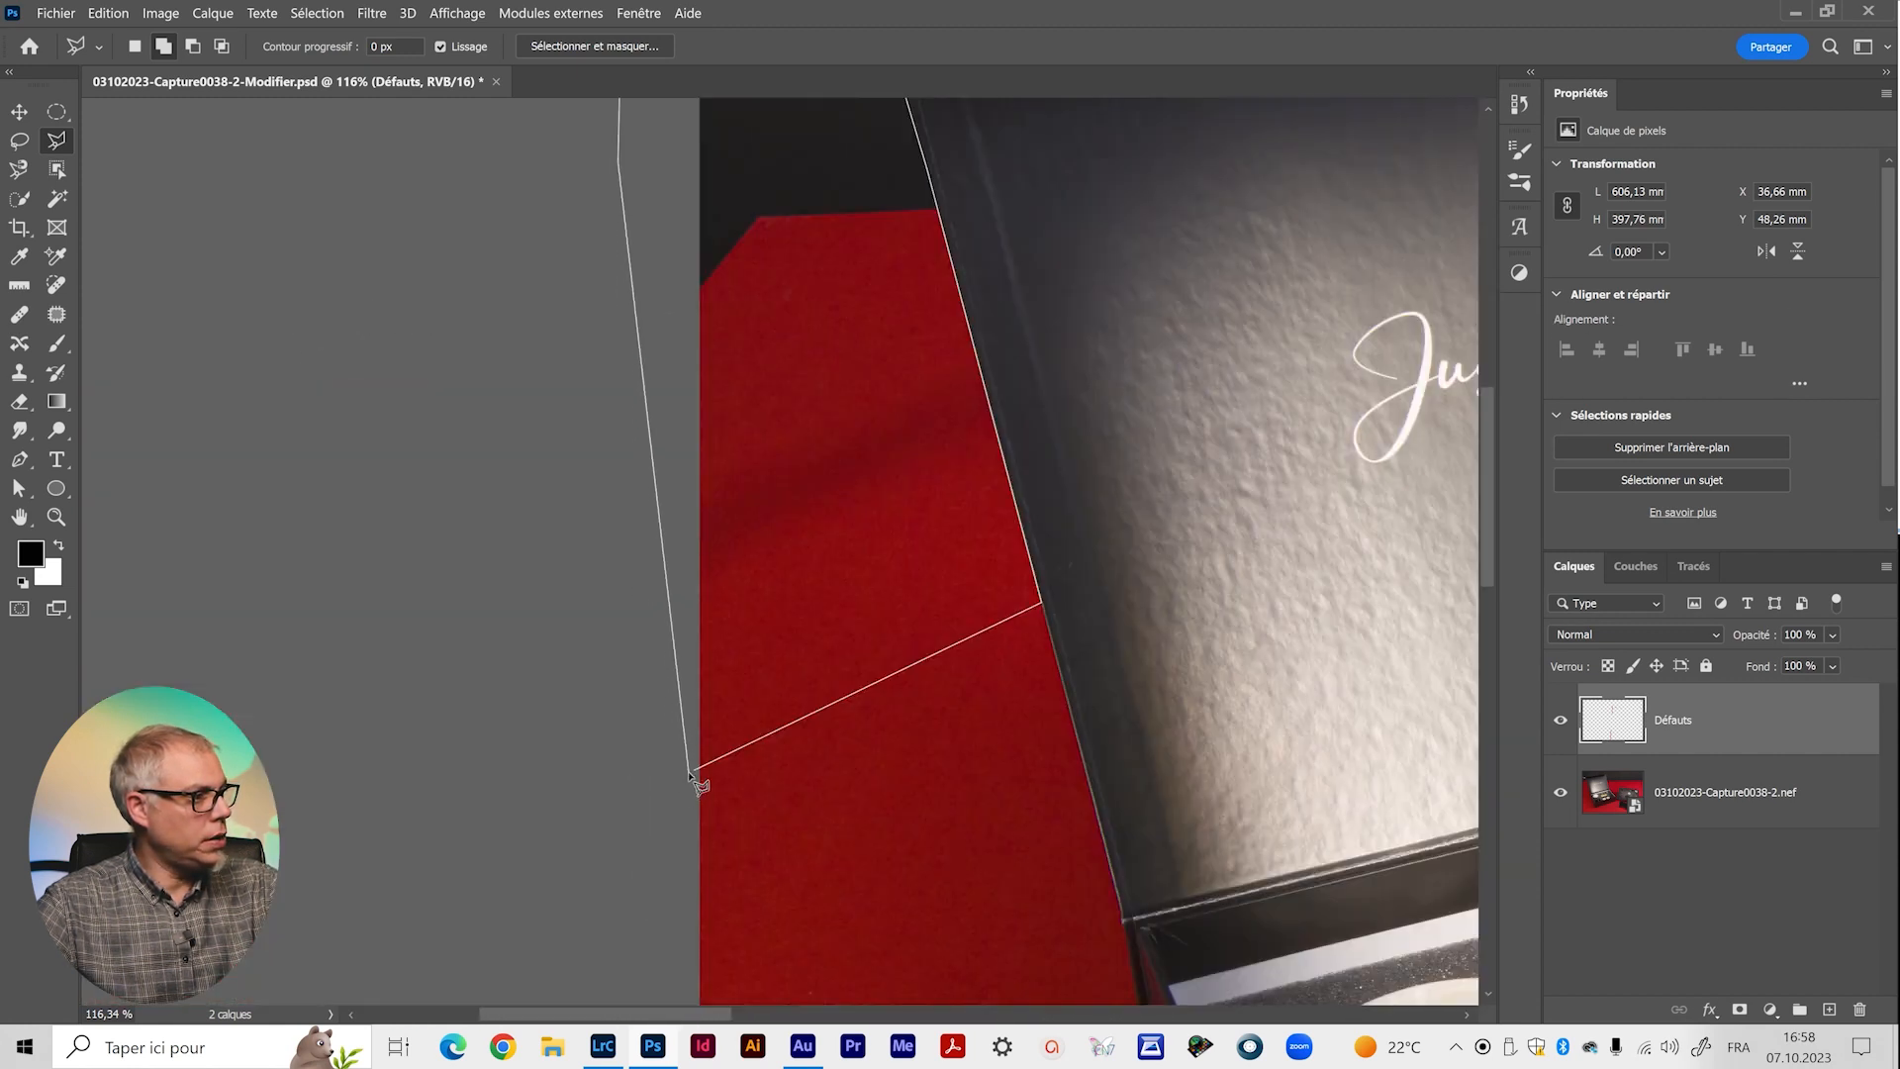
pyautogui.click(692, 773)
pyautogui.scroll(-3, 1022, 636)
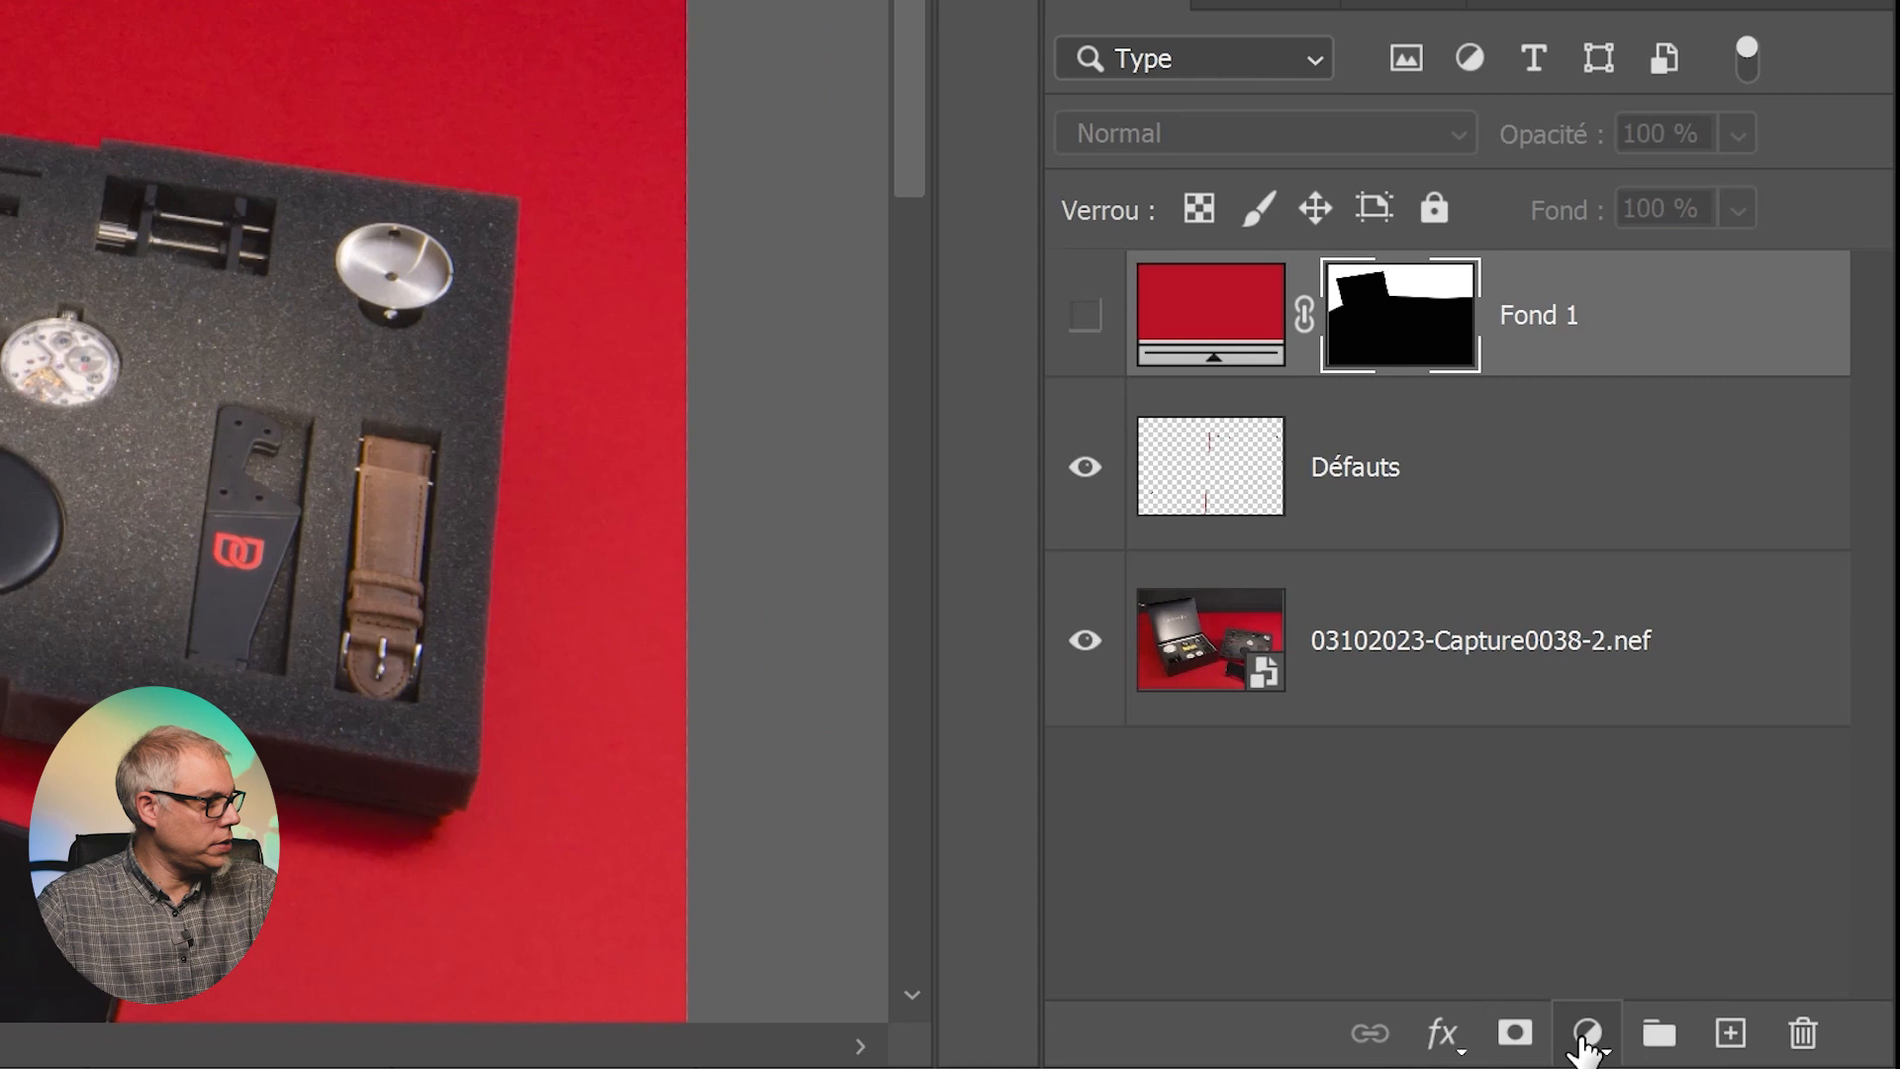
# Add a Dégradé fill layer above Fond 1 and choose the Rouge_04 preset from the Rouges gradients.
pyautogui.click(1768, 1011)
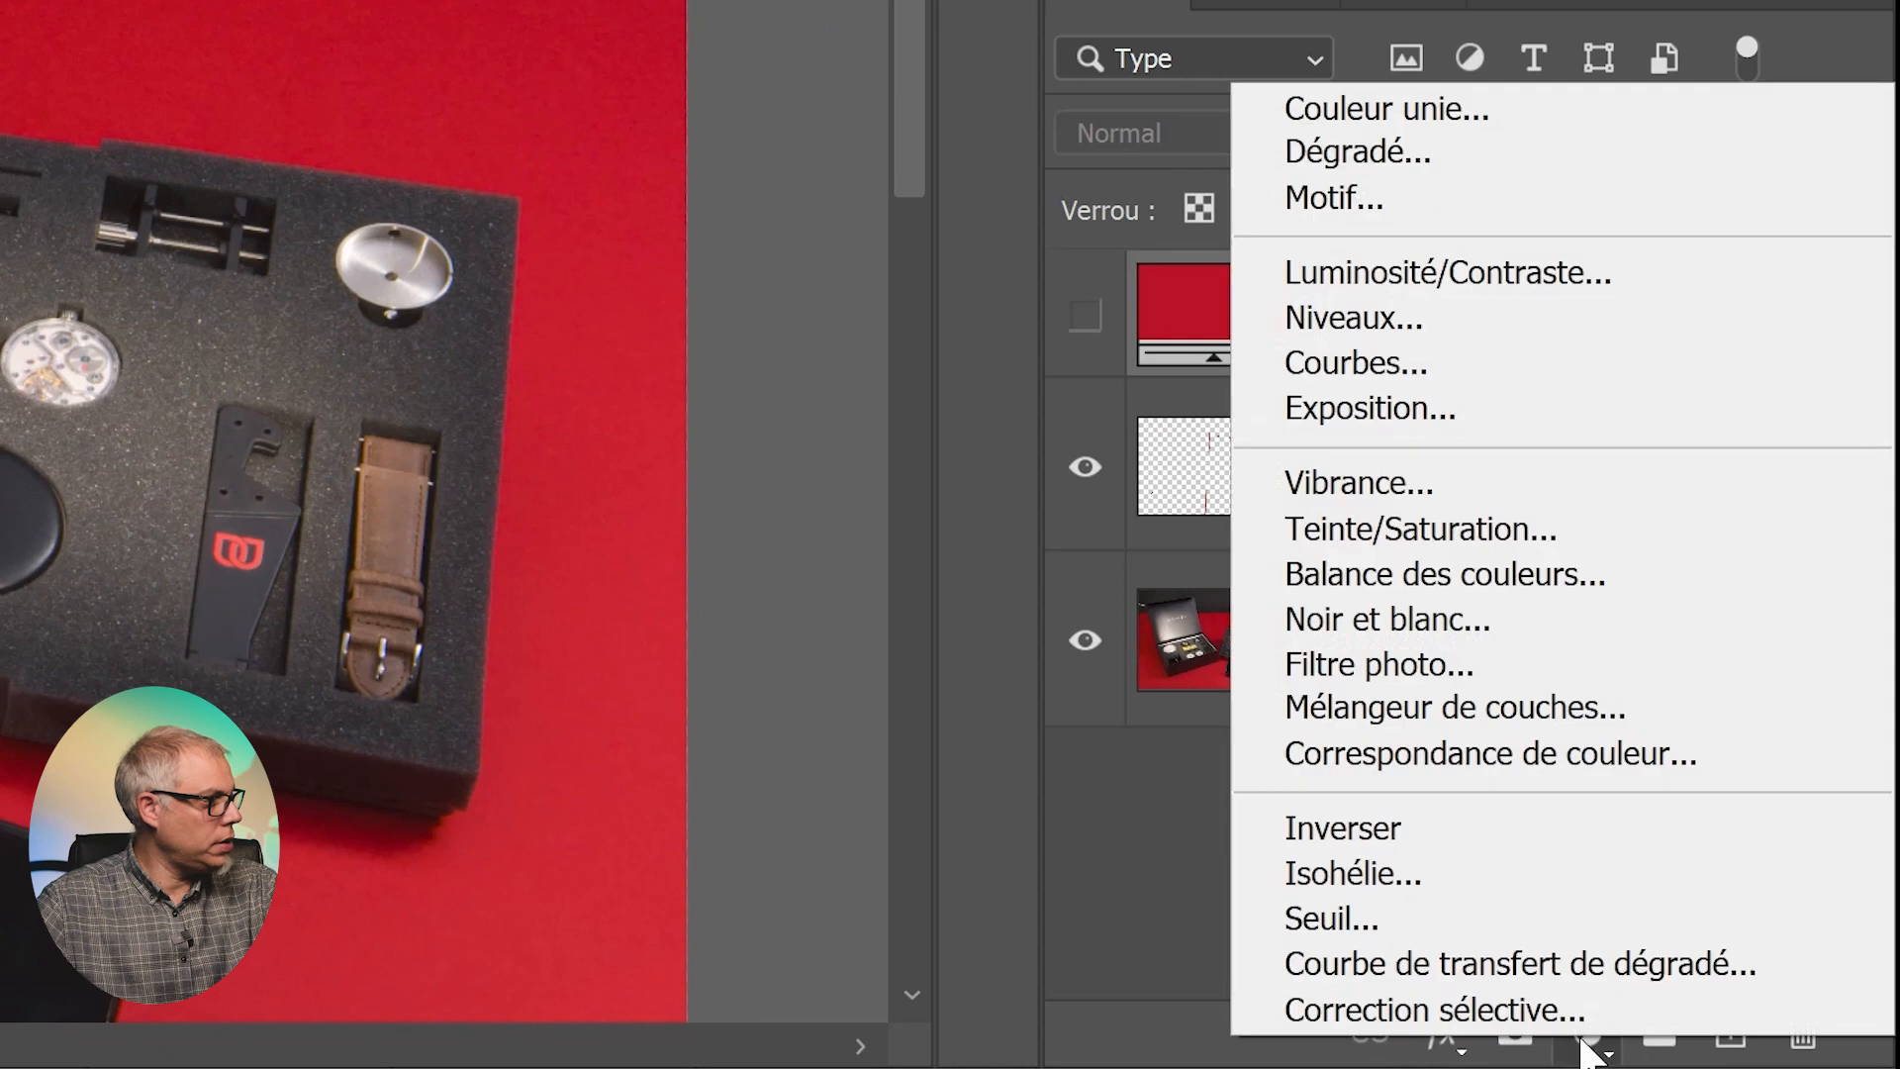
pyautogui.click(1368, 159)
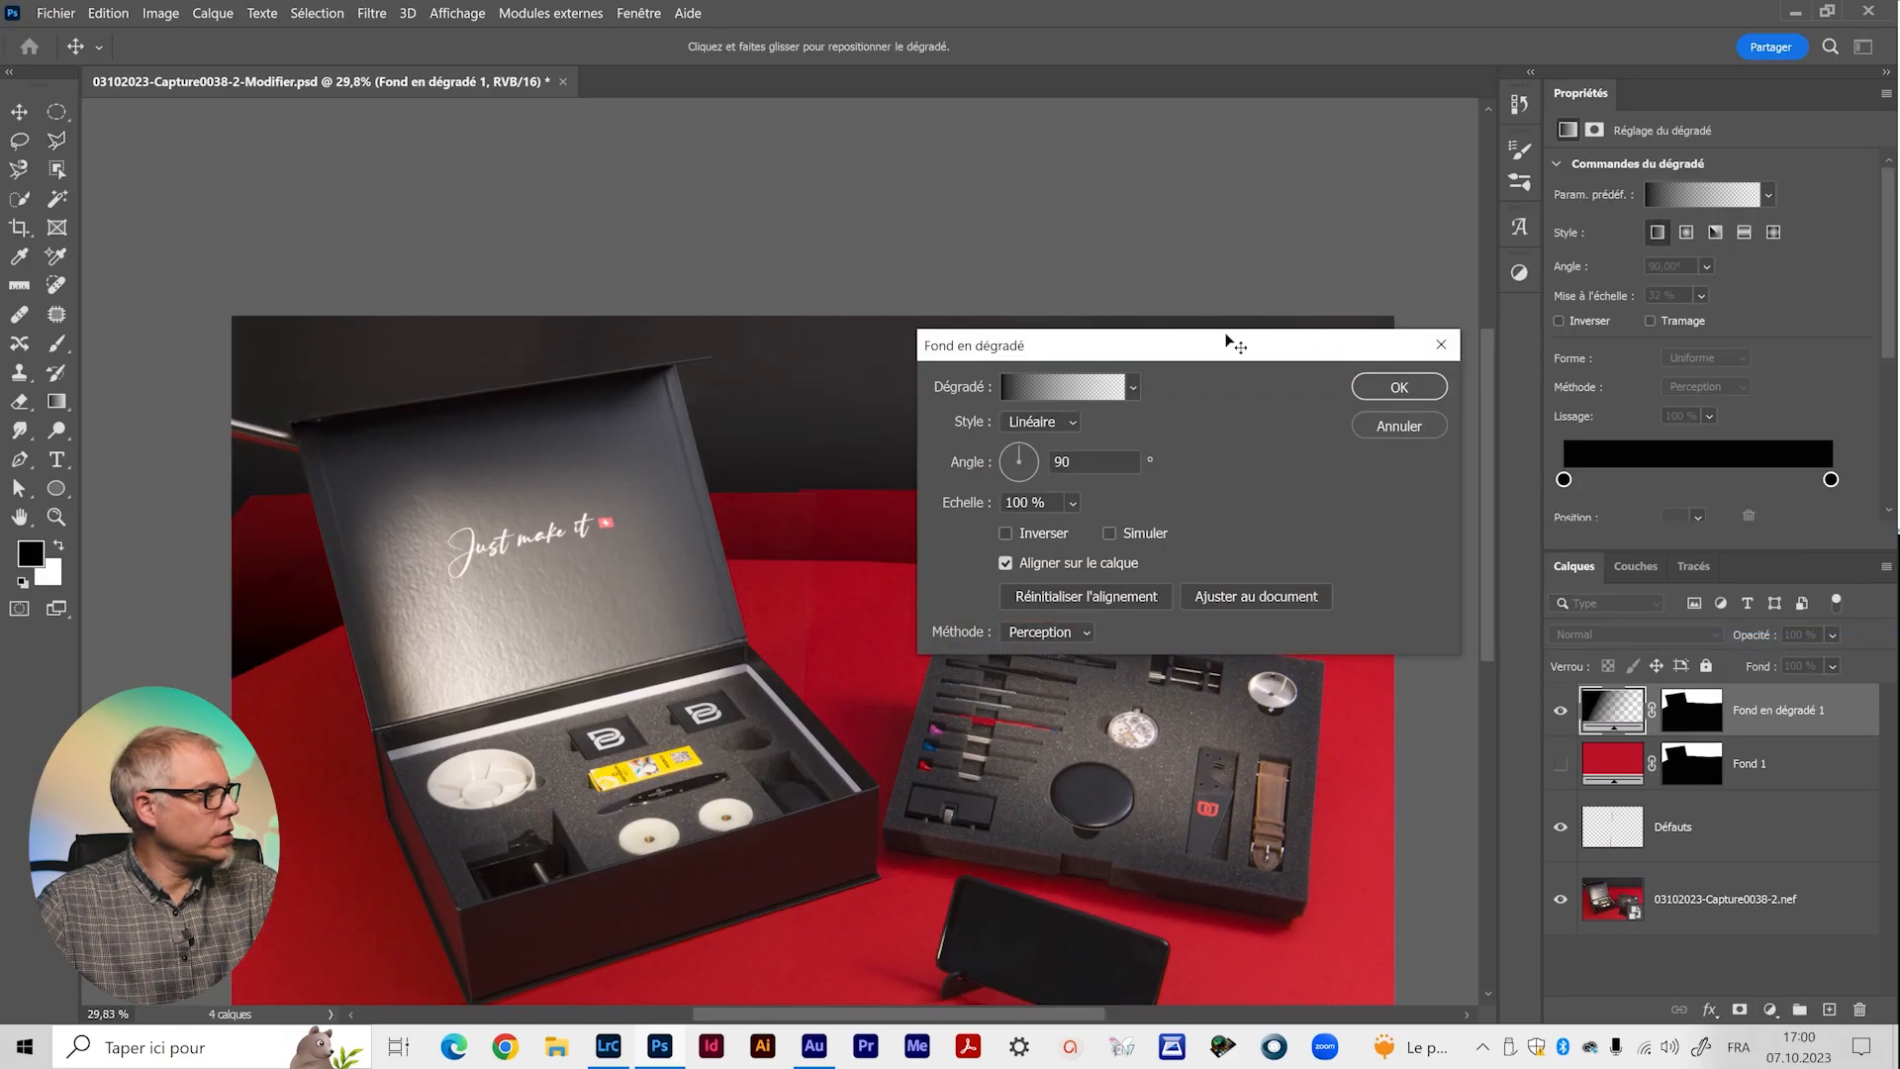
pyautogui.moveTo(1227, 341); pyautogui.dragTo(1524, 216)
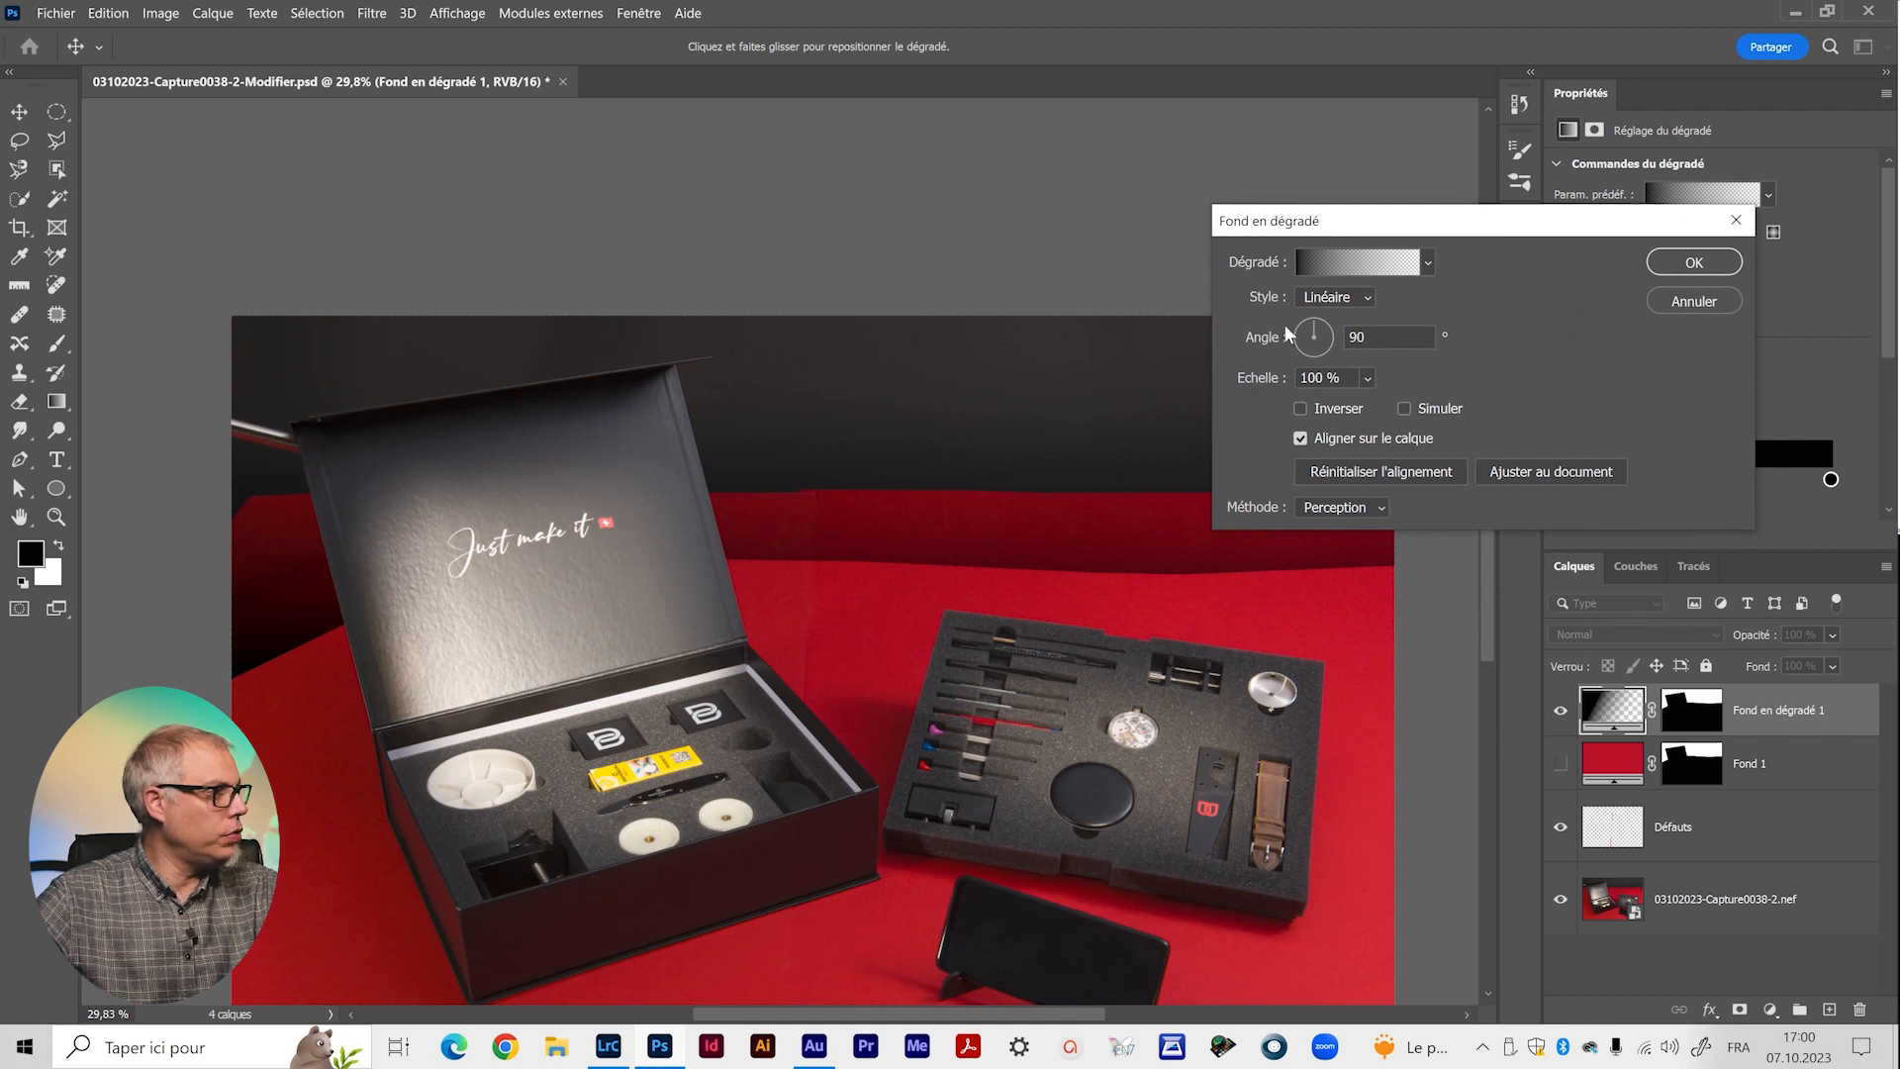
pyautogui.click(1367, 265)
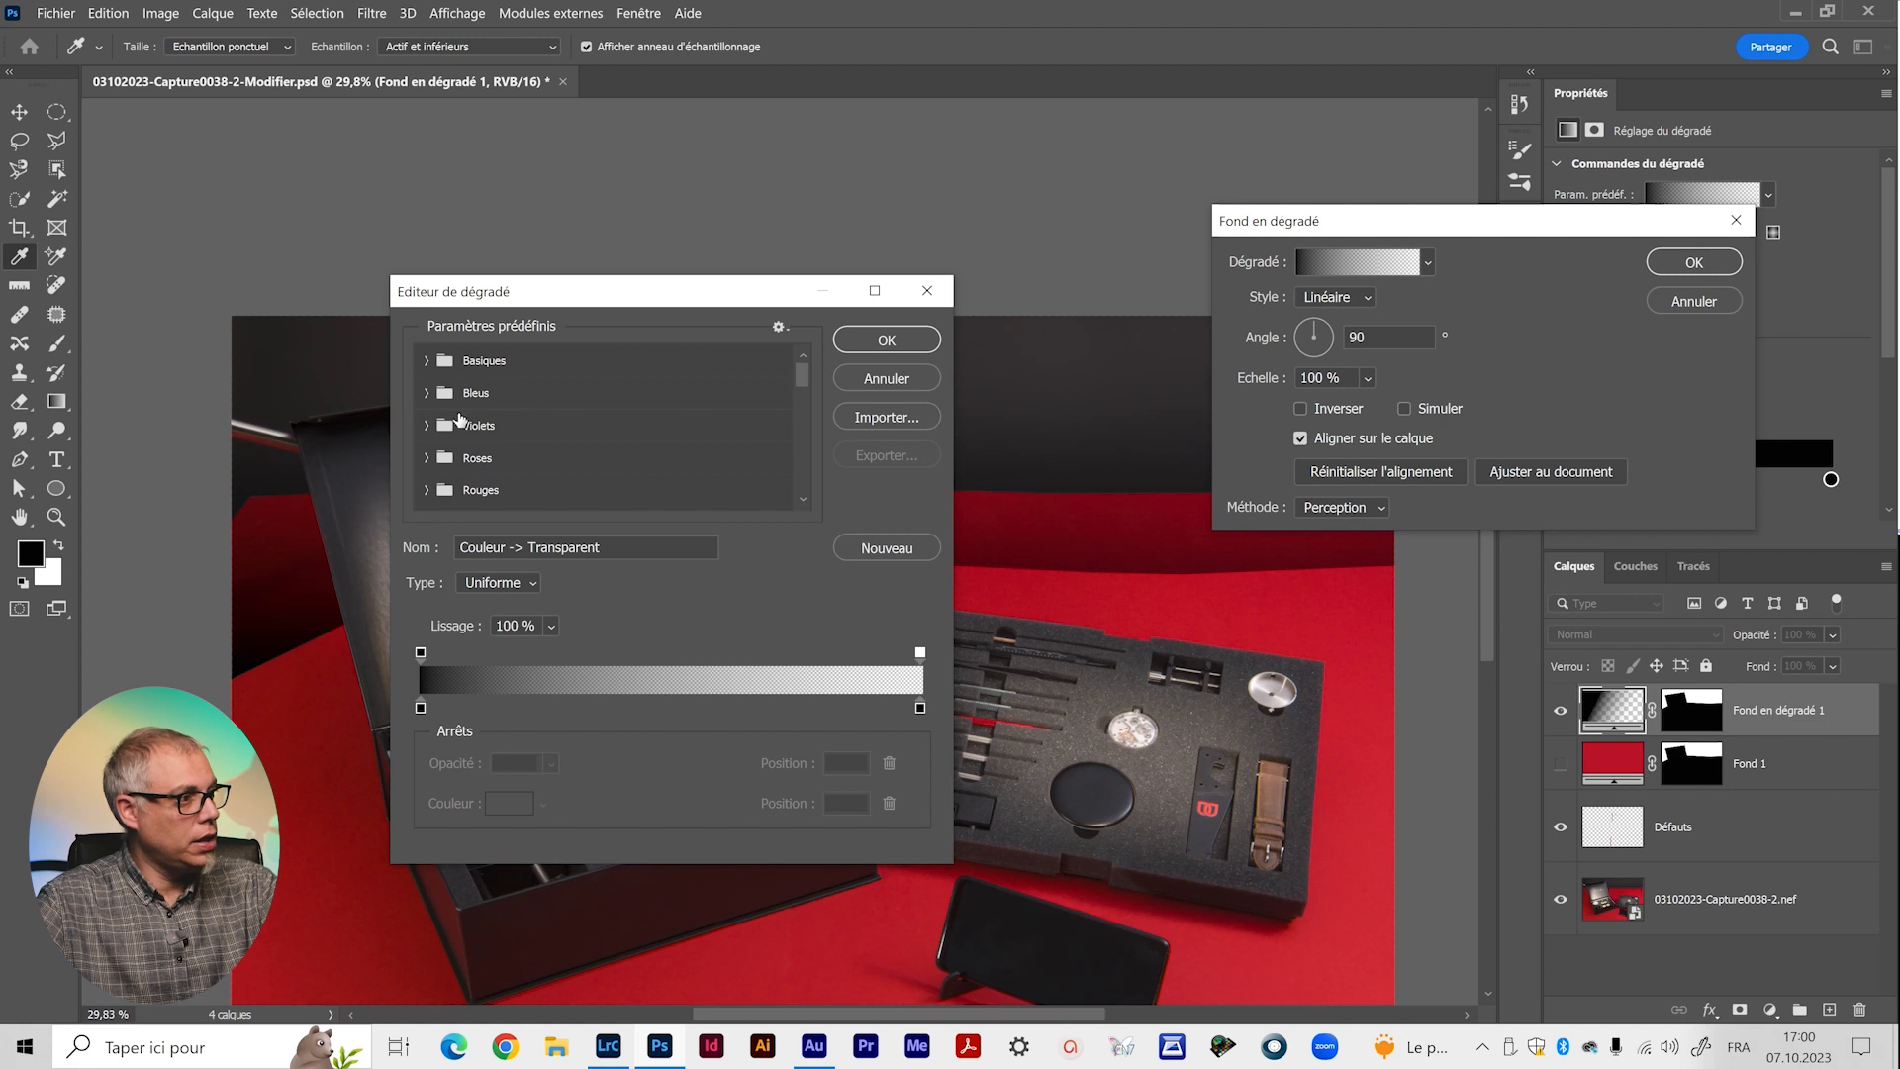
pyautogui.scroll(-1, 442, 465)
pyautogui.click(426, 474)
pyautogui.click(559, 460)
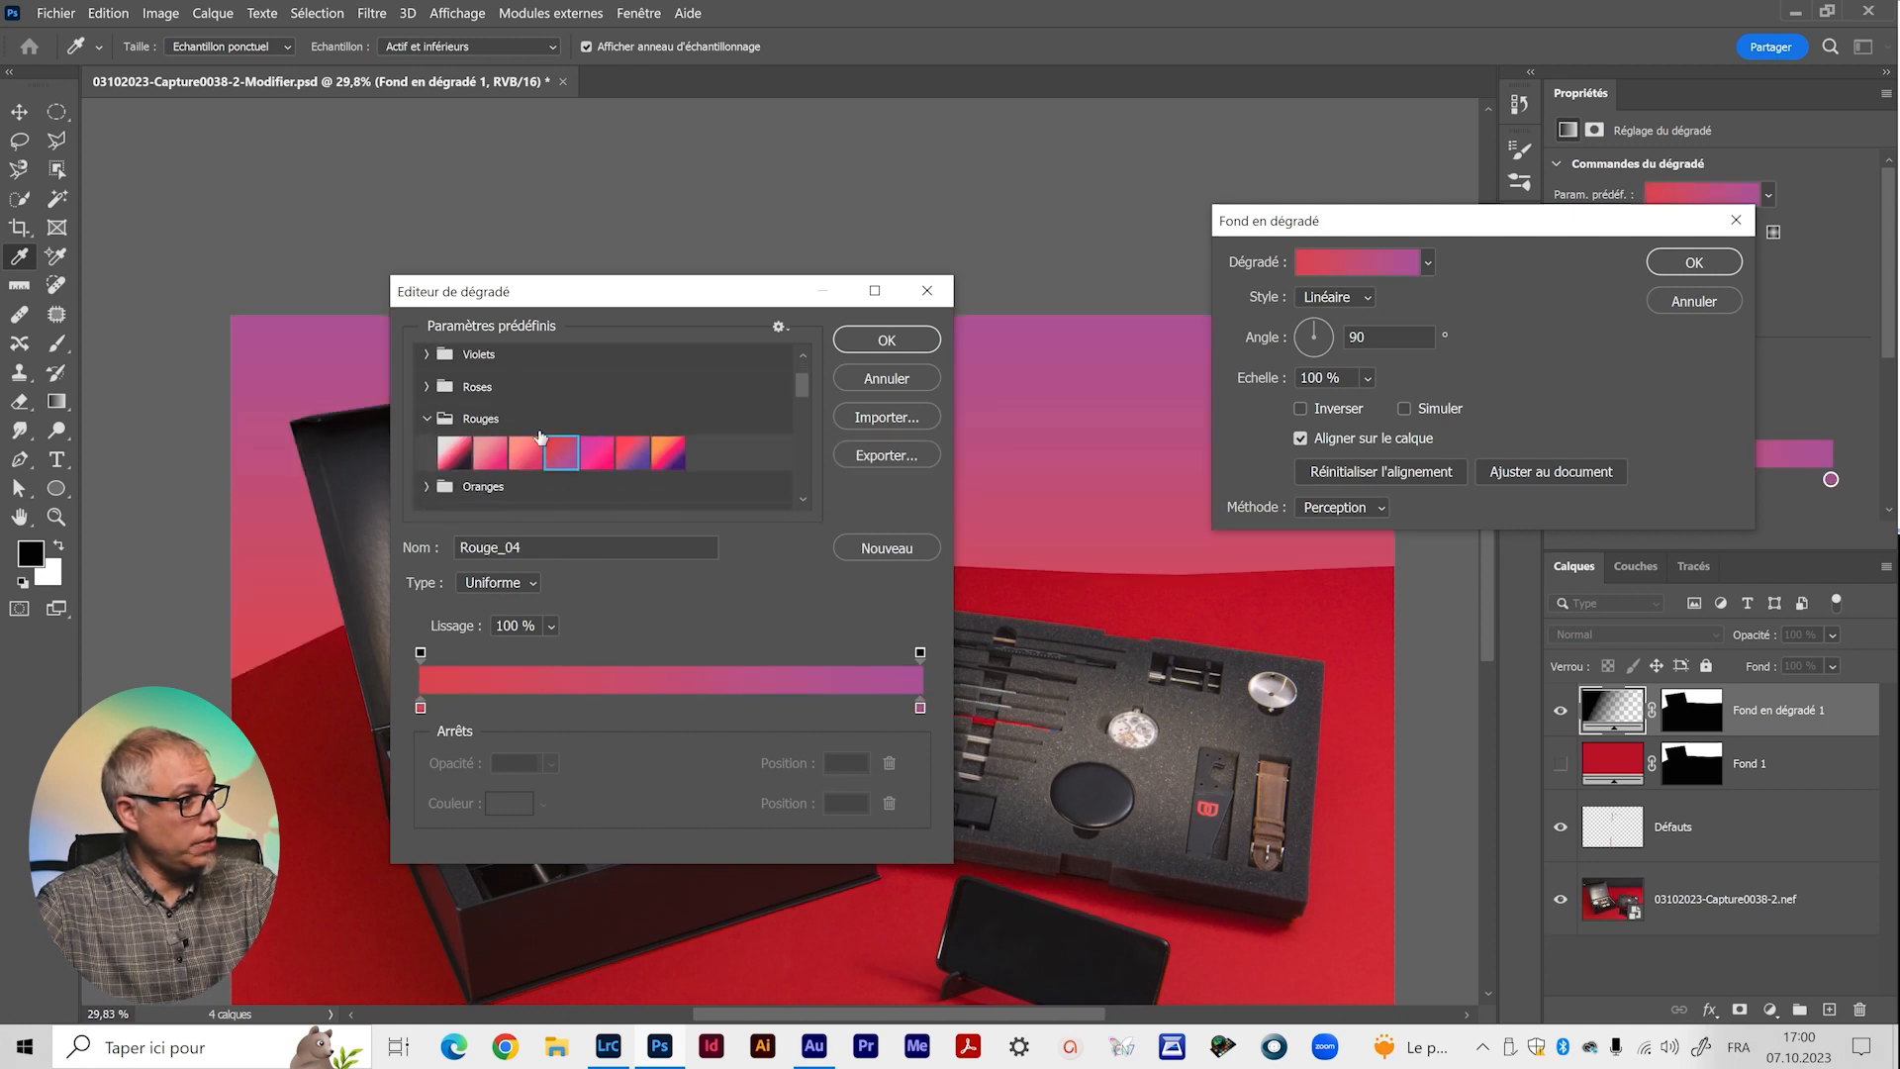
# Recolor the gradient's start stop with the photo's dark red left of the box and its end stop with the bright red at right.
pyautogui.click(420, 706)
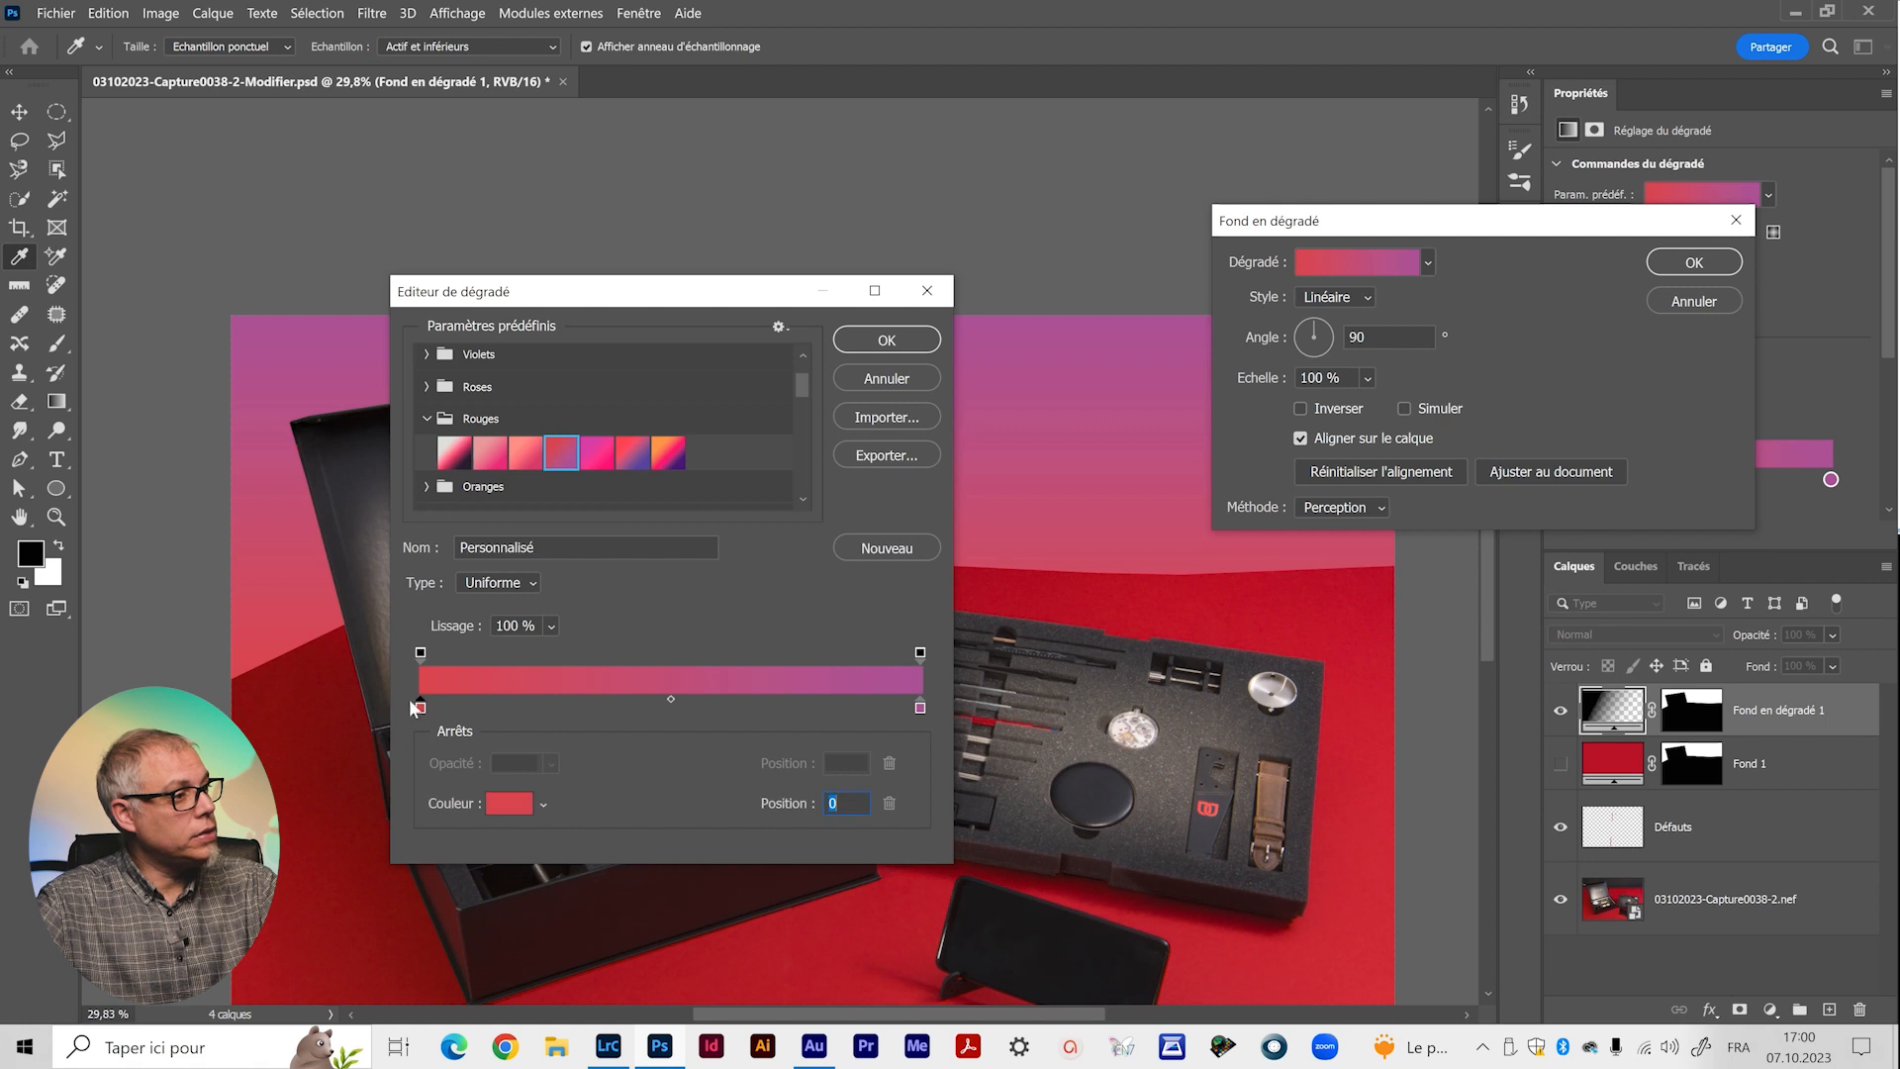
pyautogui.click(290, 672)
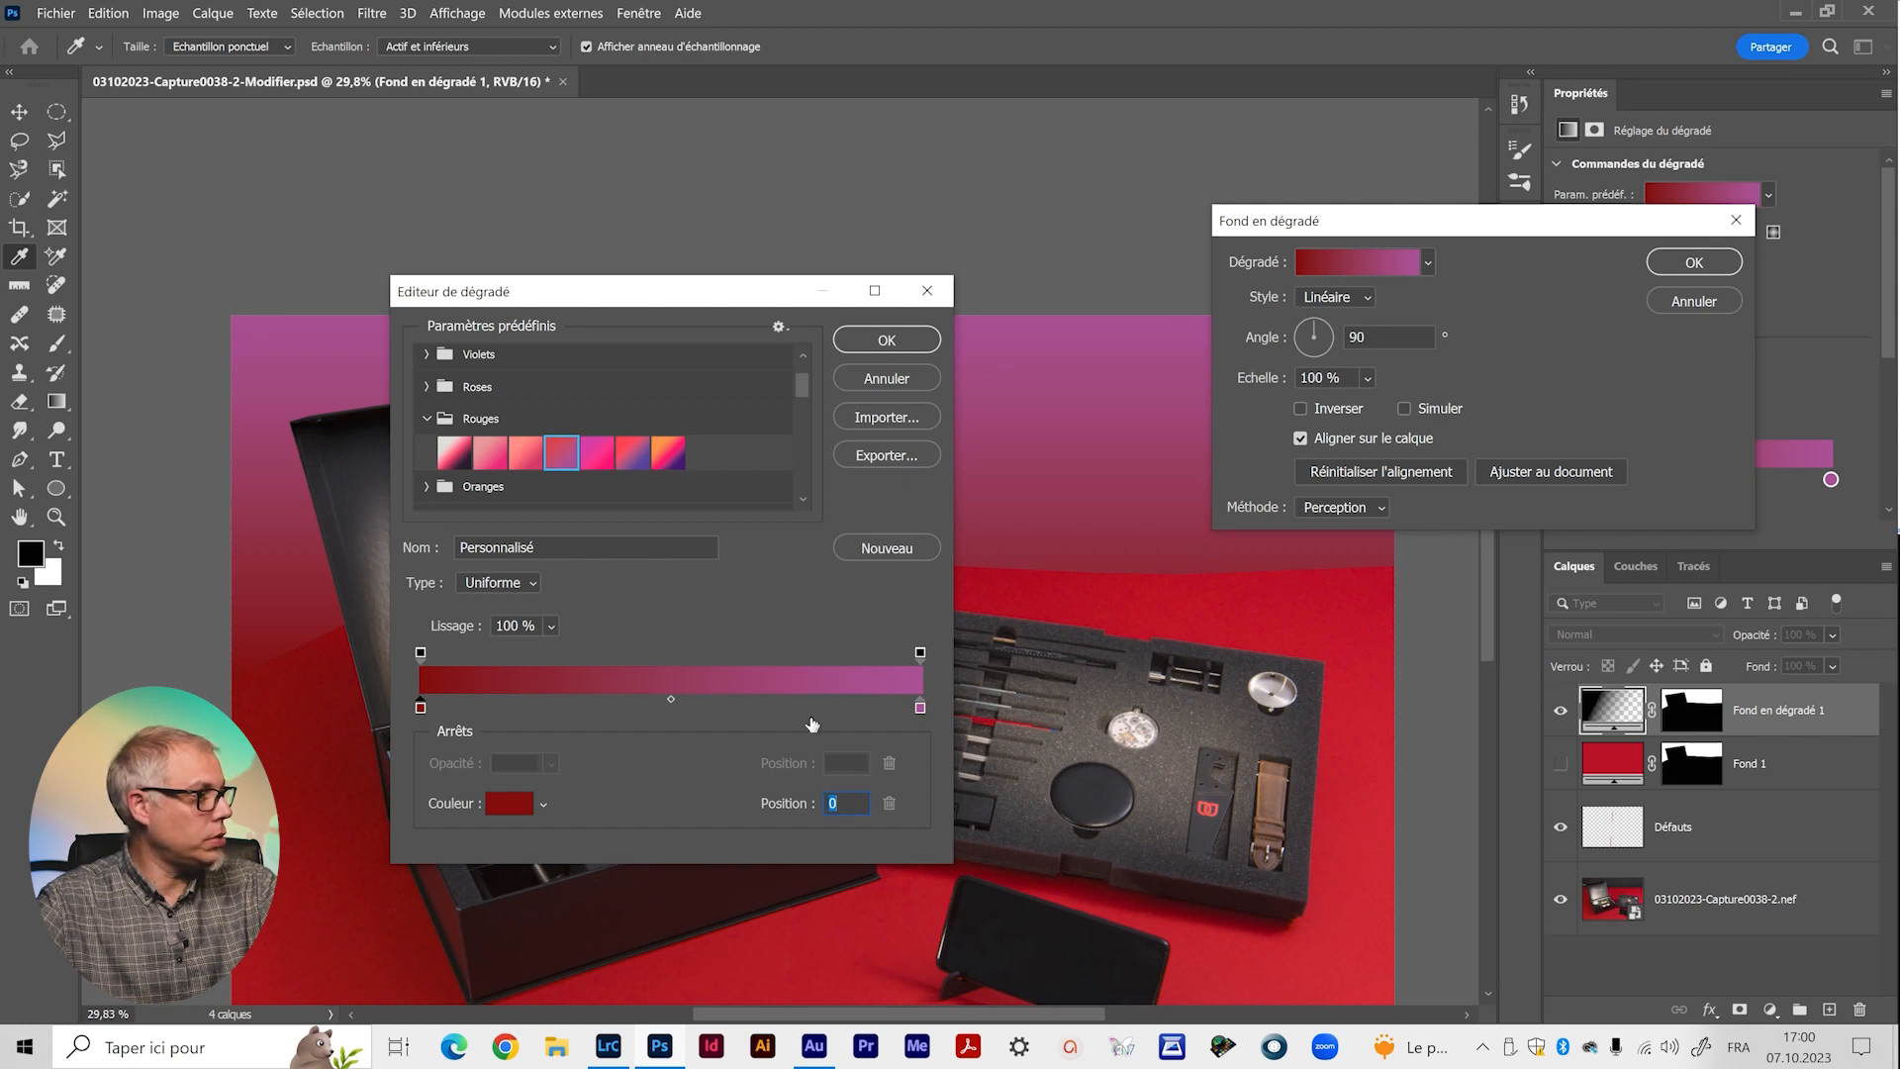
pyautogui.click(920, 707)
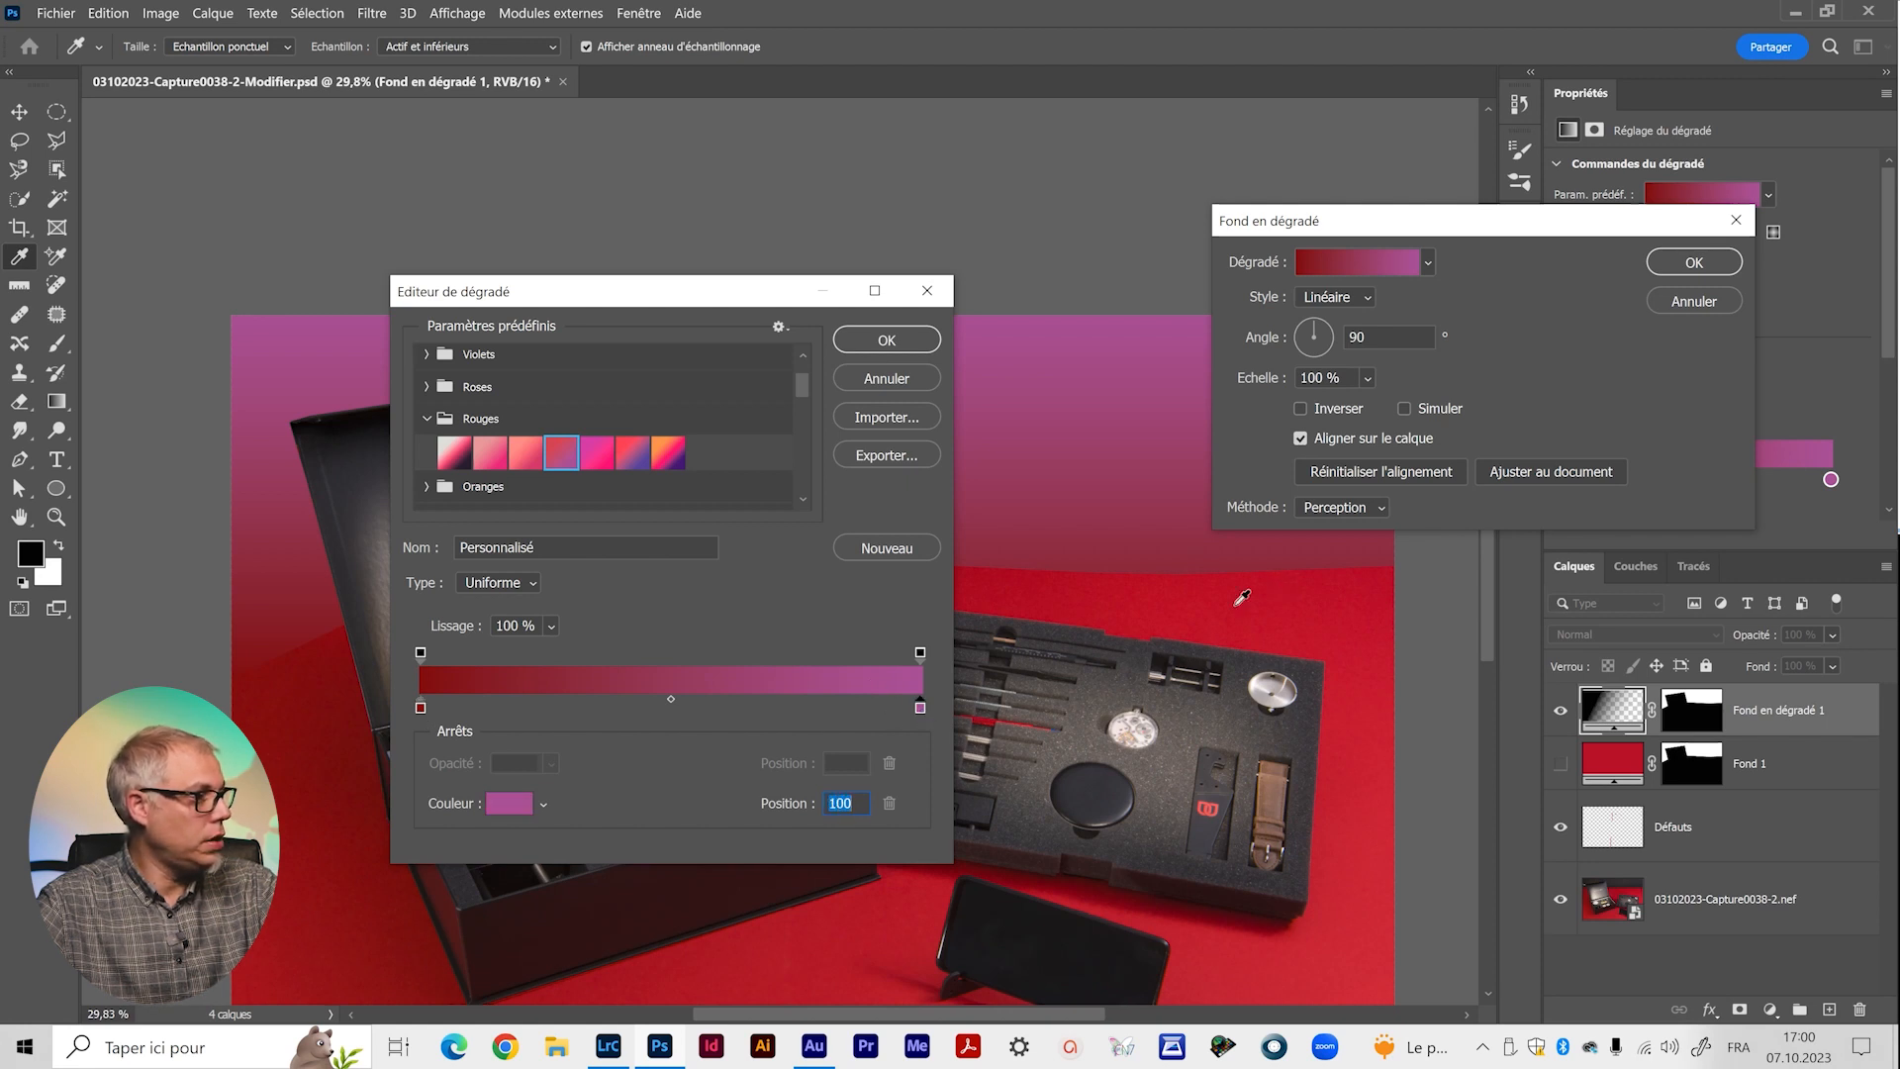
pyautogui.click(1355, 591)
pyautogui.click(873, 341)
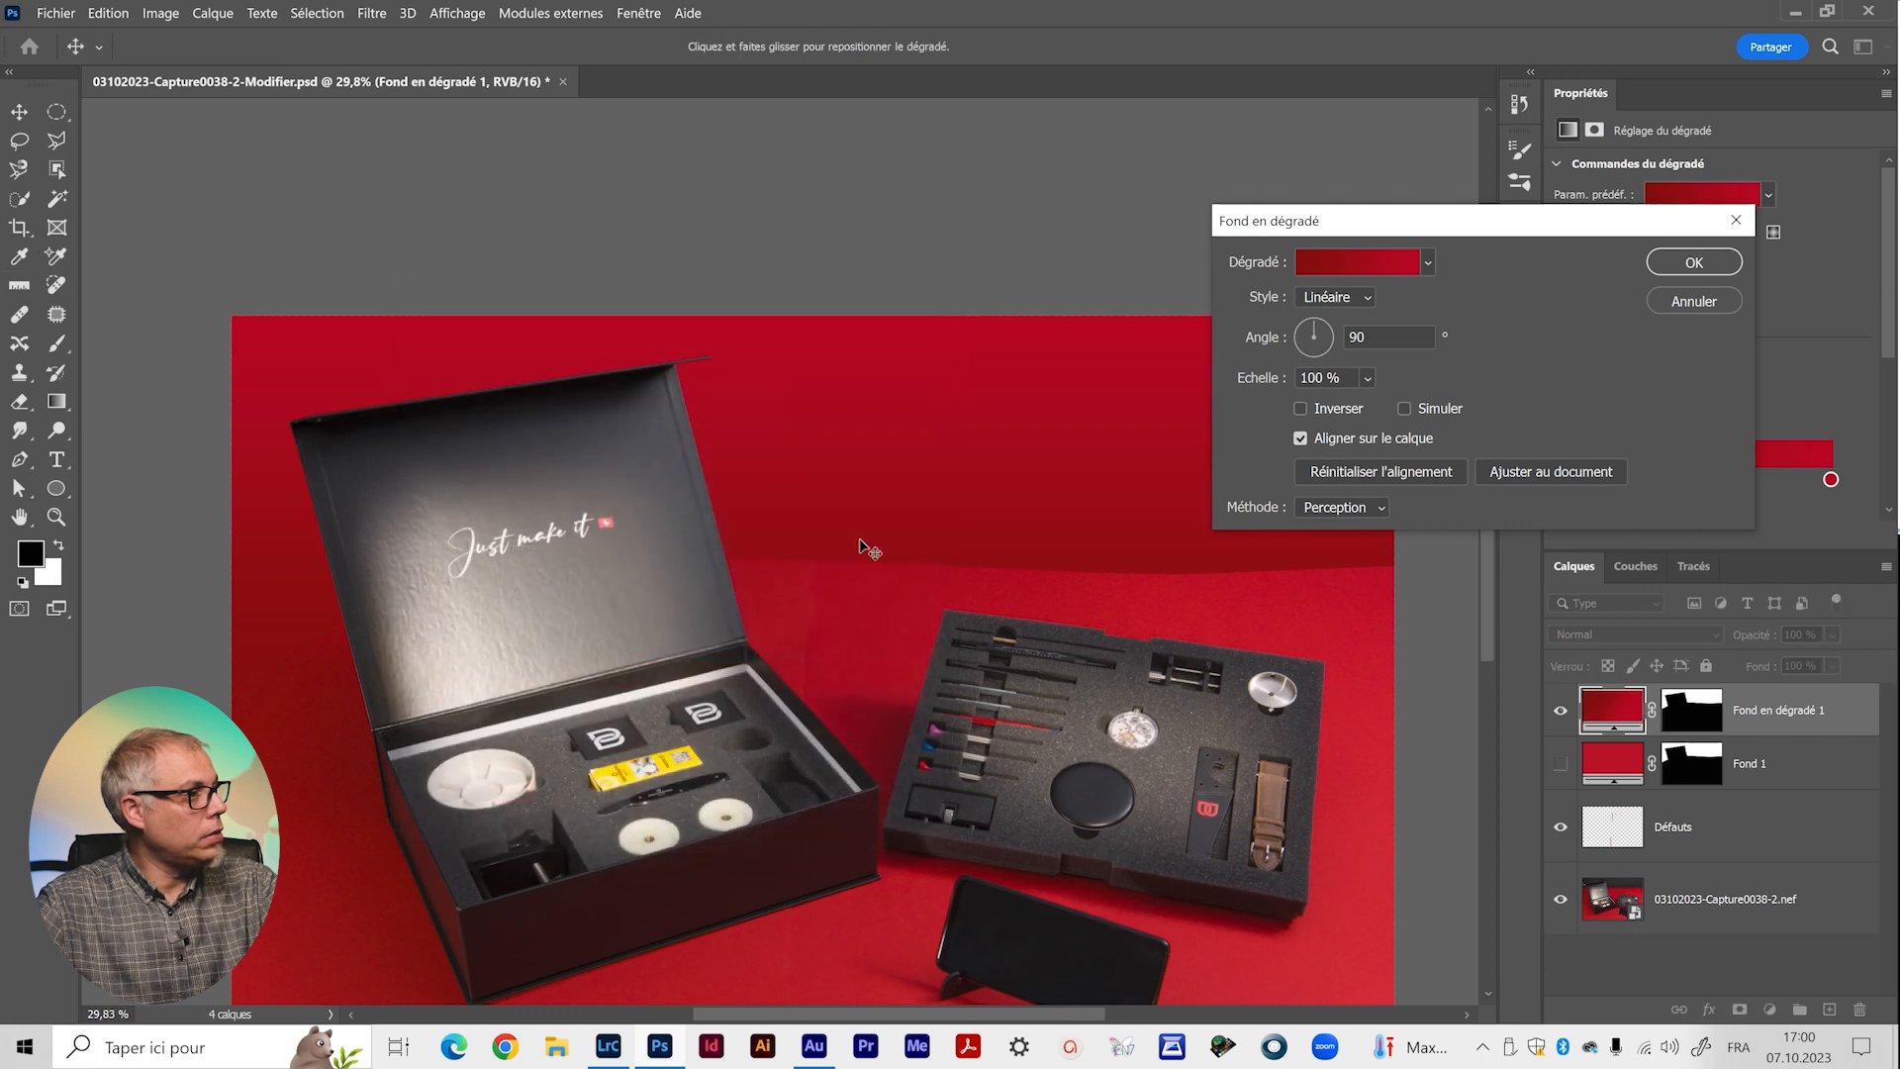
# Set the gradient fill's angle to 43,88° and accept the fill layer.
pyautogui.moveTo(1573, 237); pyautogui.dragTo(1588, 307)
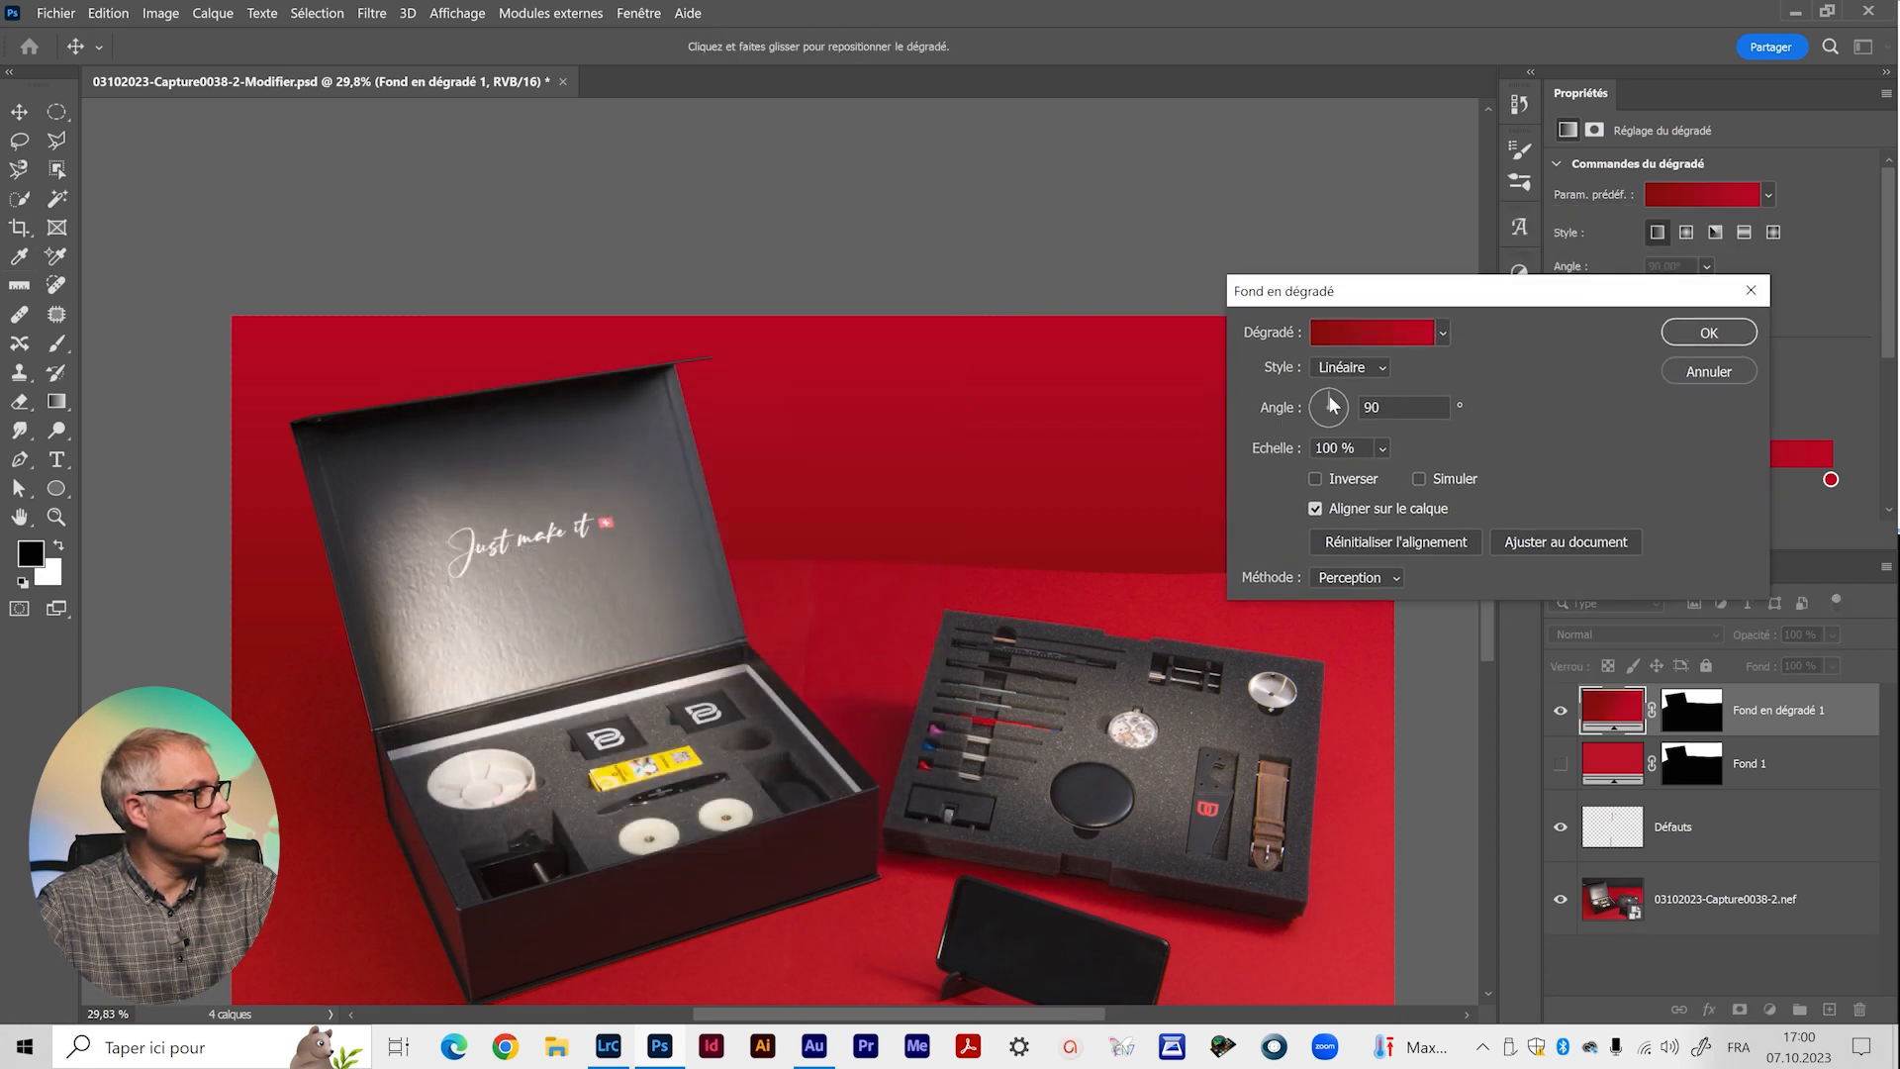
pyautogui.moveTo(1329, 393); pyautogui.dragTo(1342, 405)
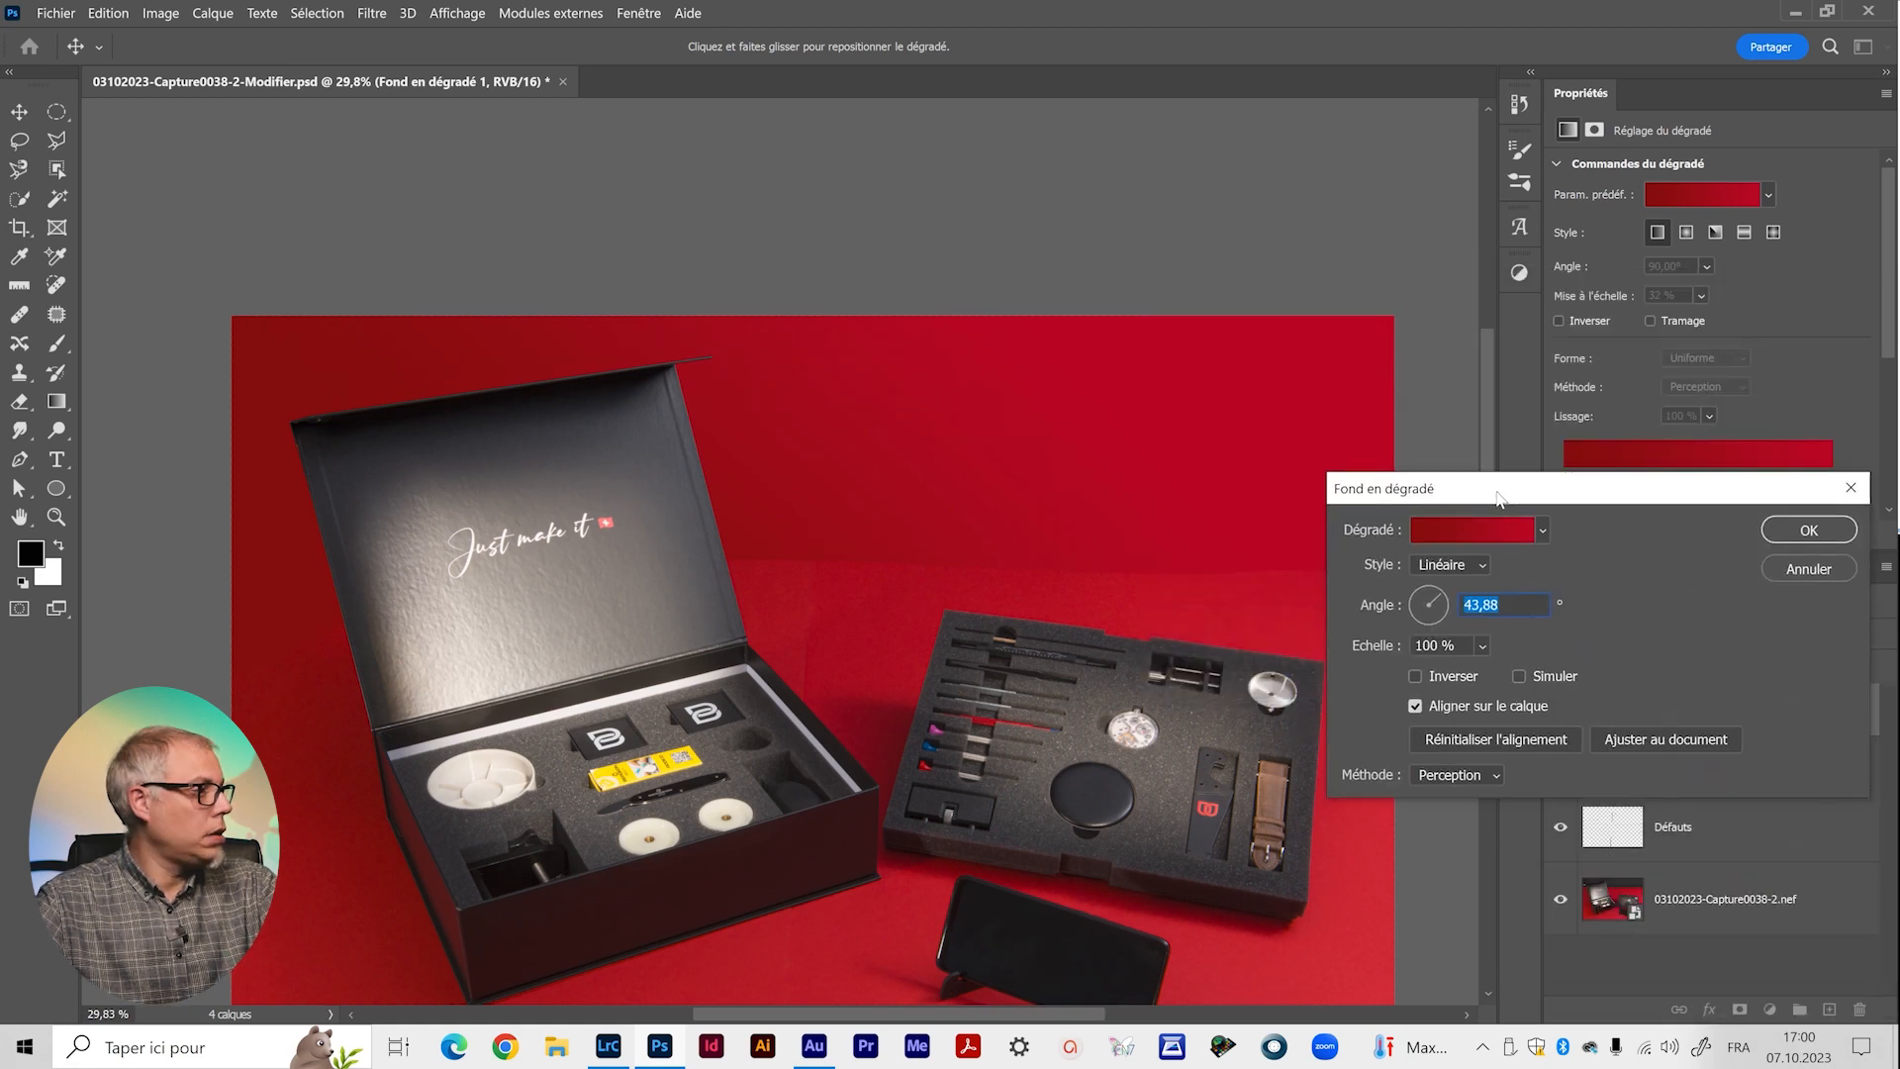
pyautogui.moveTo(1503, 499); pyautogui.dragTo(1423, 80)
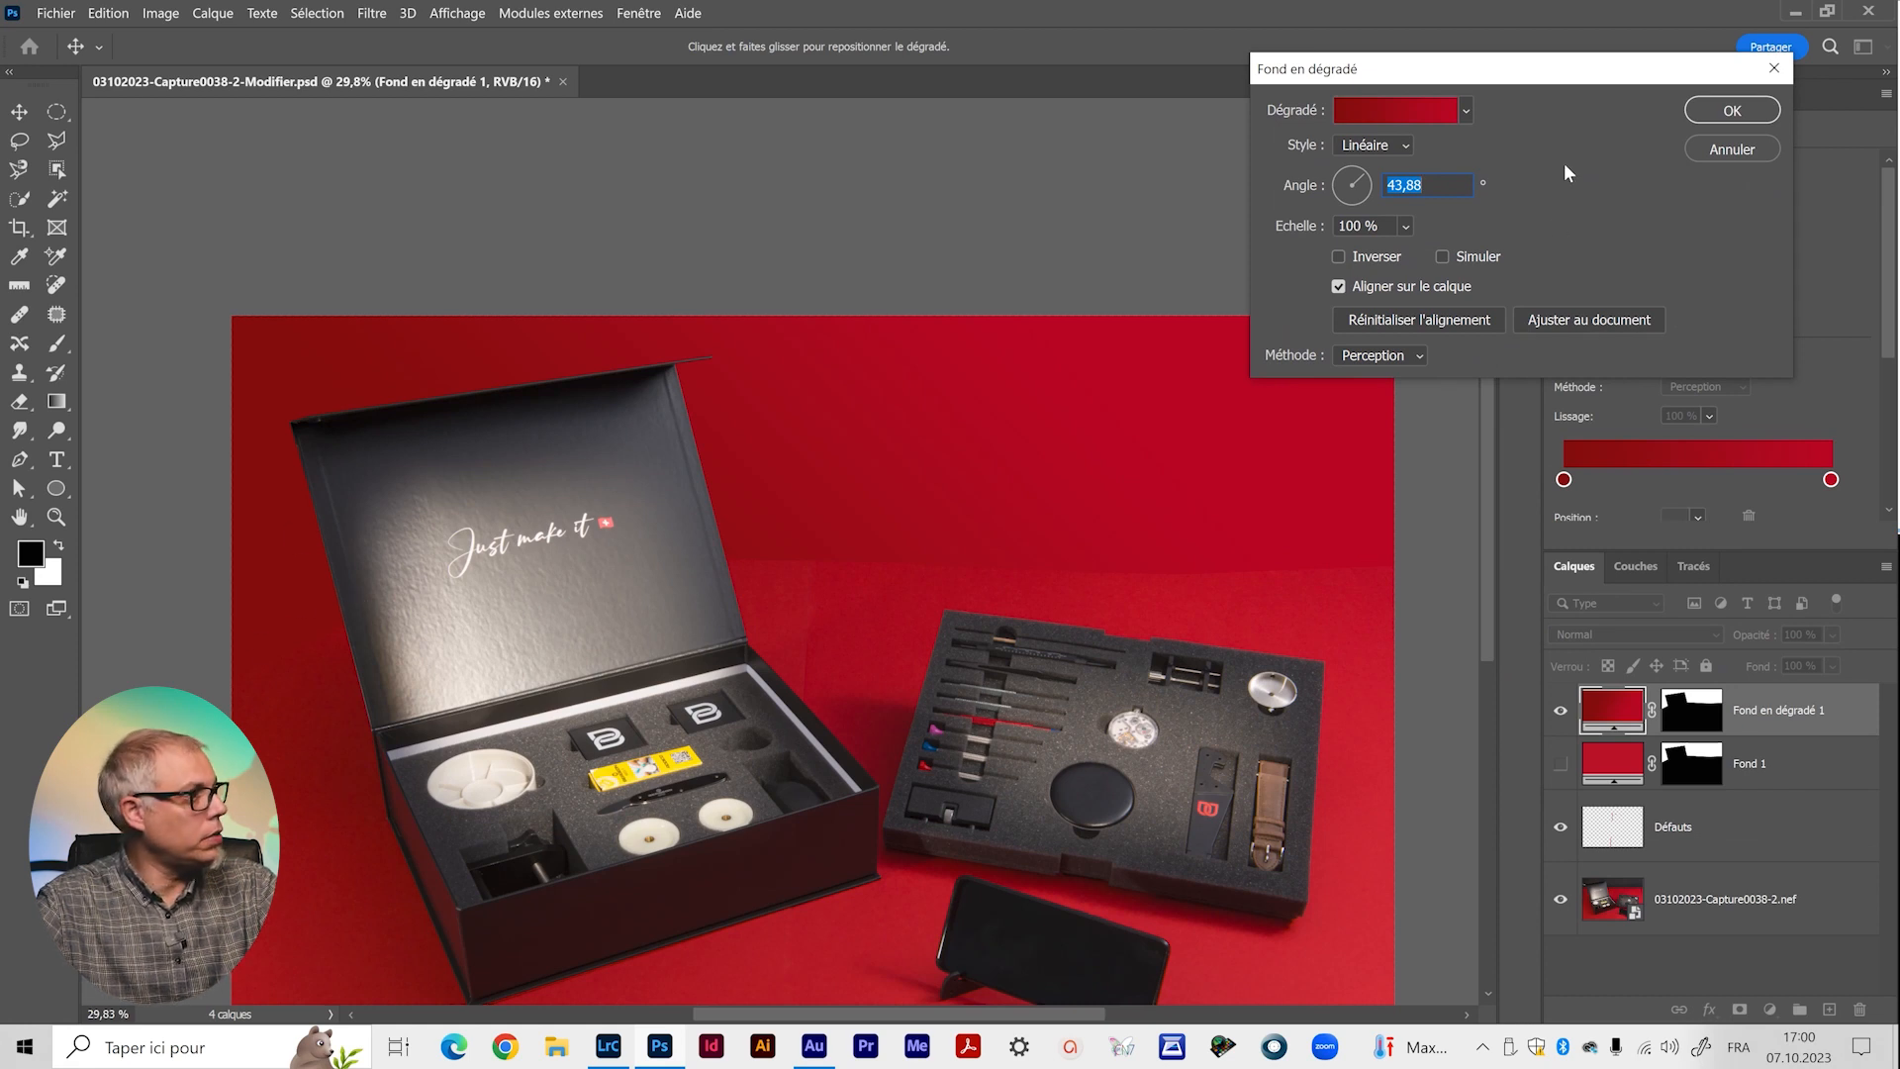
pyautogui.moveTo(1536, 75); pyautogui.dragTo(1511, 205)
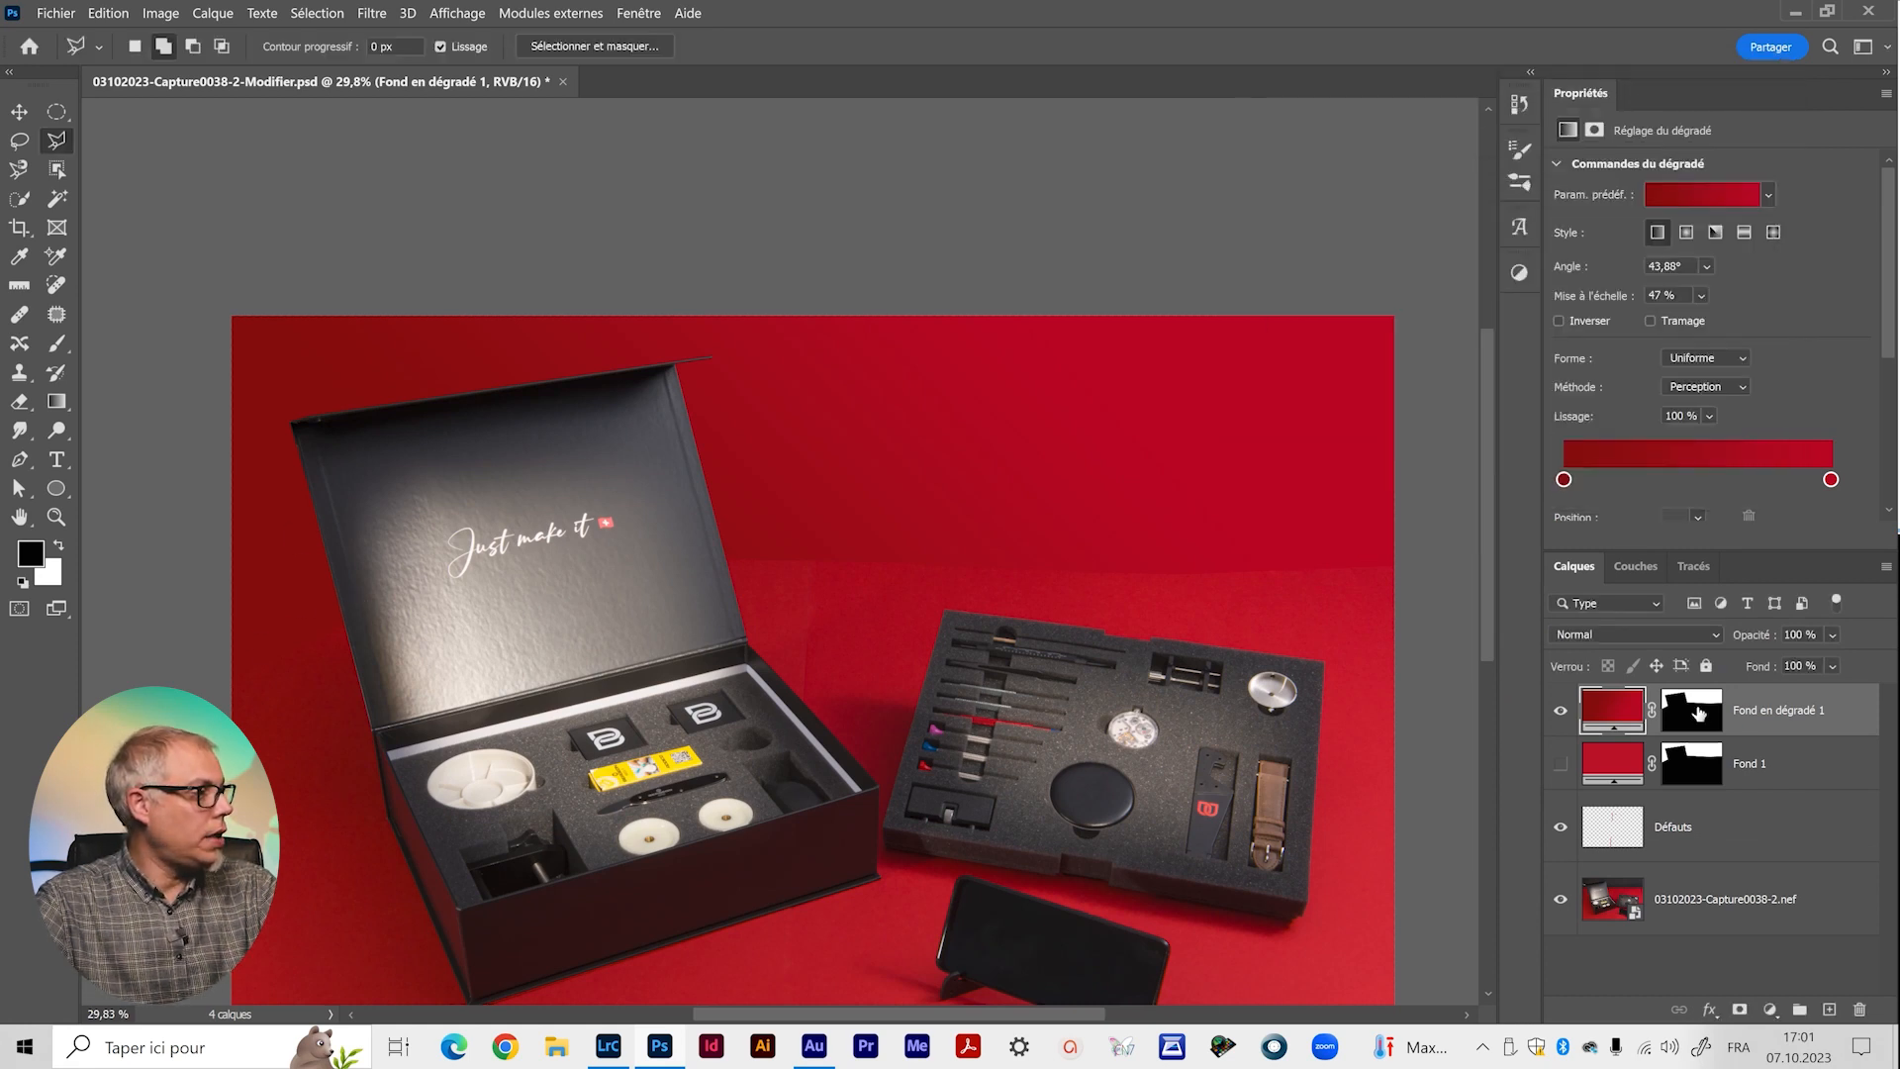
# Target the Fond en dégradé 1 layer's mask and set up a soft black brush of 746 px at 30 % opacity.
pyautogui.click(1697, 713)
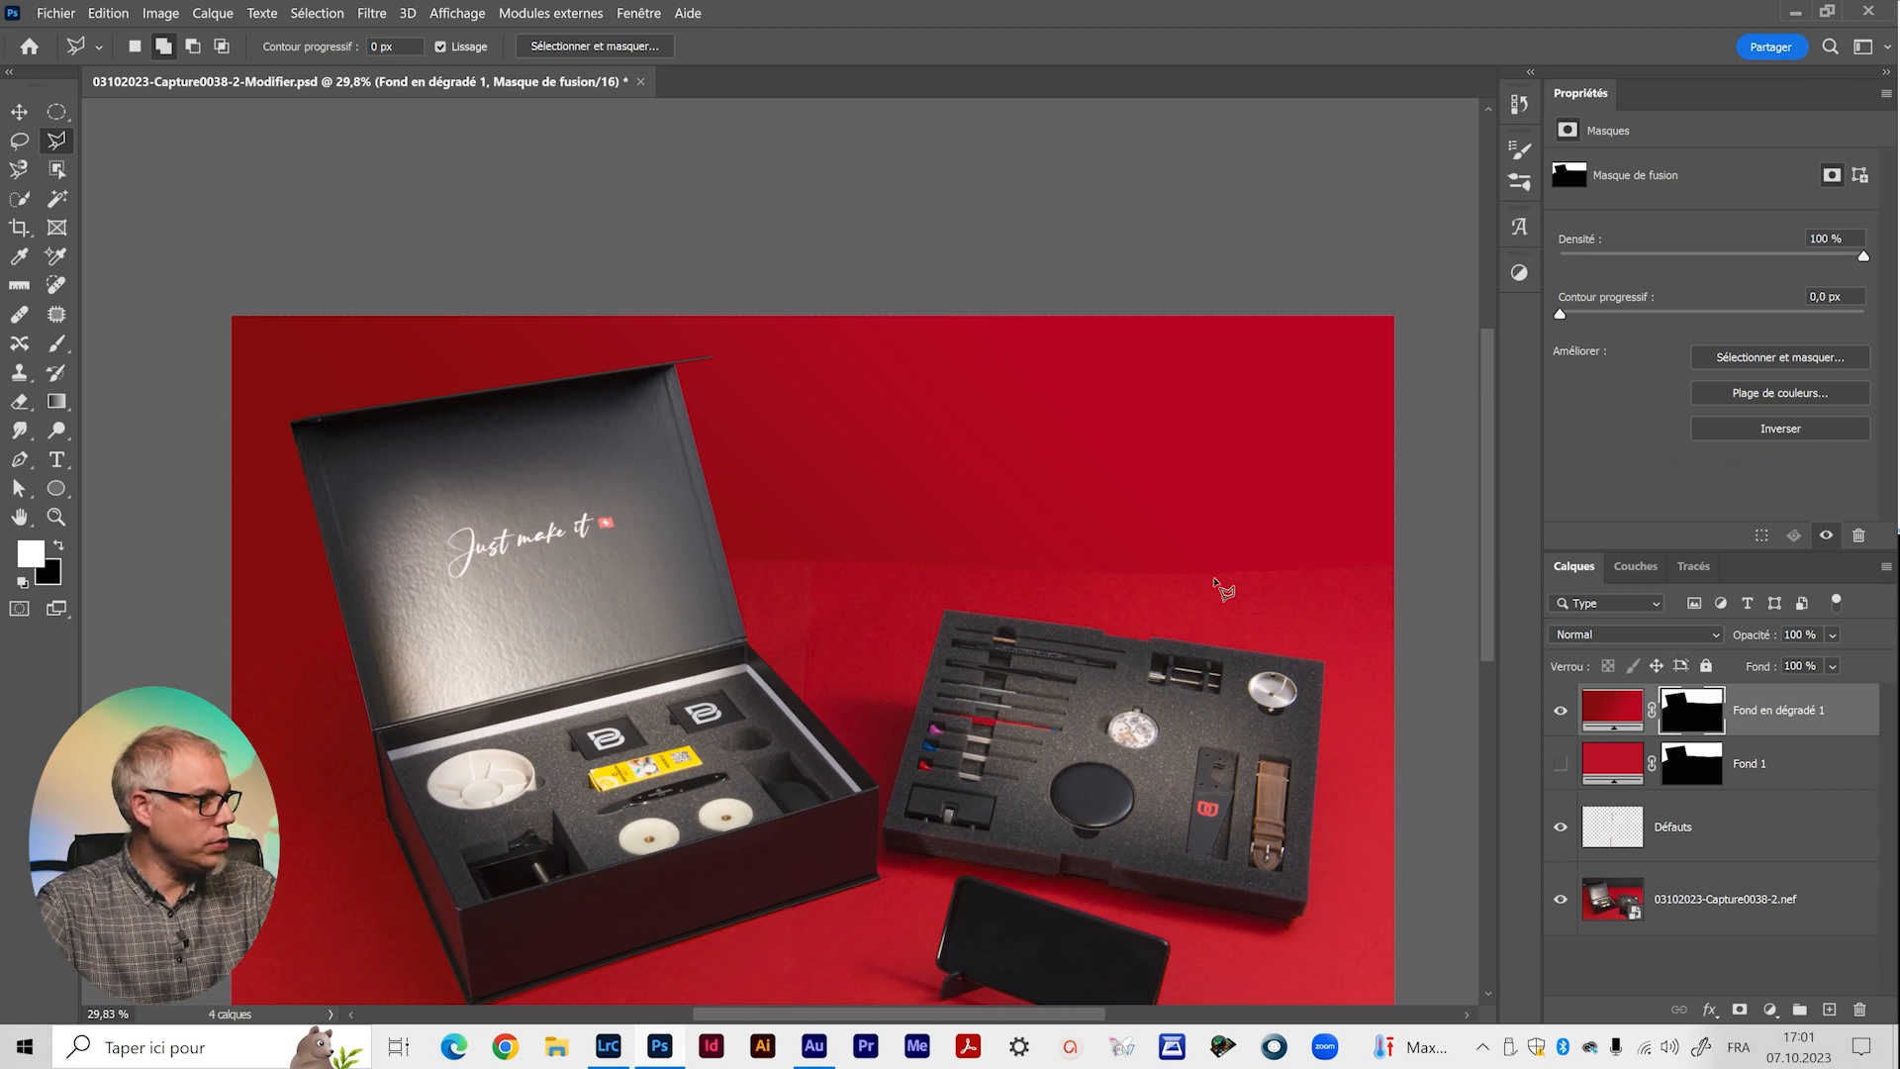
pyautogui.scroll(5, 915, 539)
pyautogui.moveTo(916, 539)
pyautogui.mouseDown()
pyautogui.moveTo(484, 496)
pyautogui.moveTo(631, 506)
pyautogui.moveTo(641, 490)
pyautogui.mouseUp()
pyautogui.press('b')
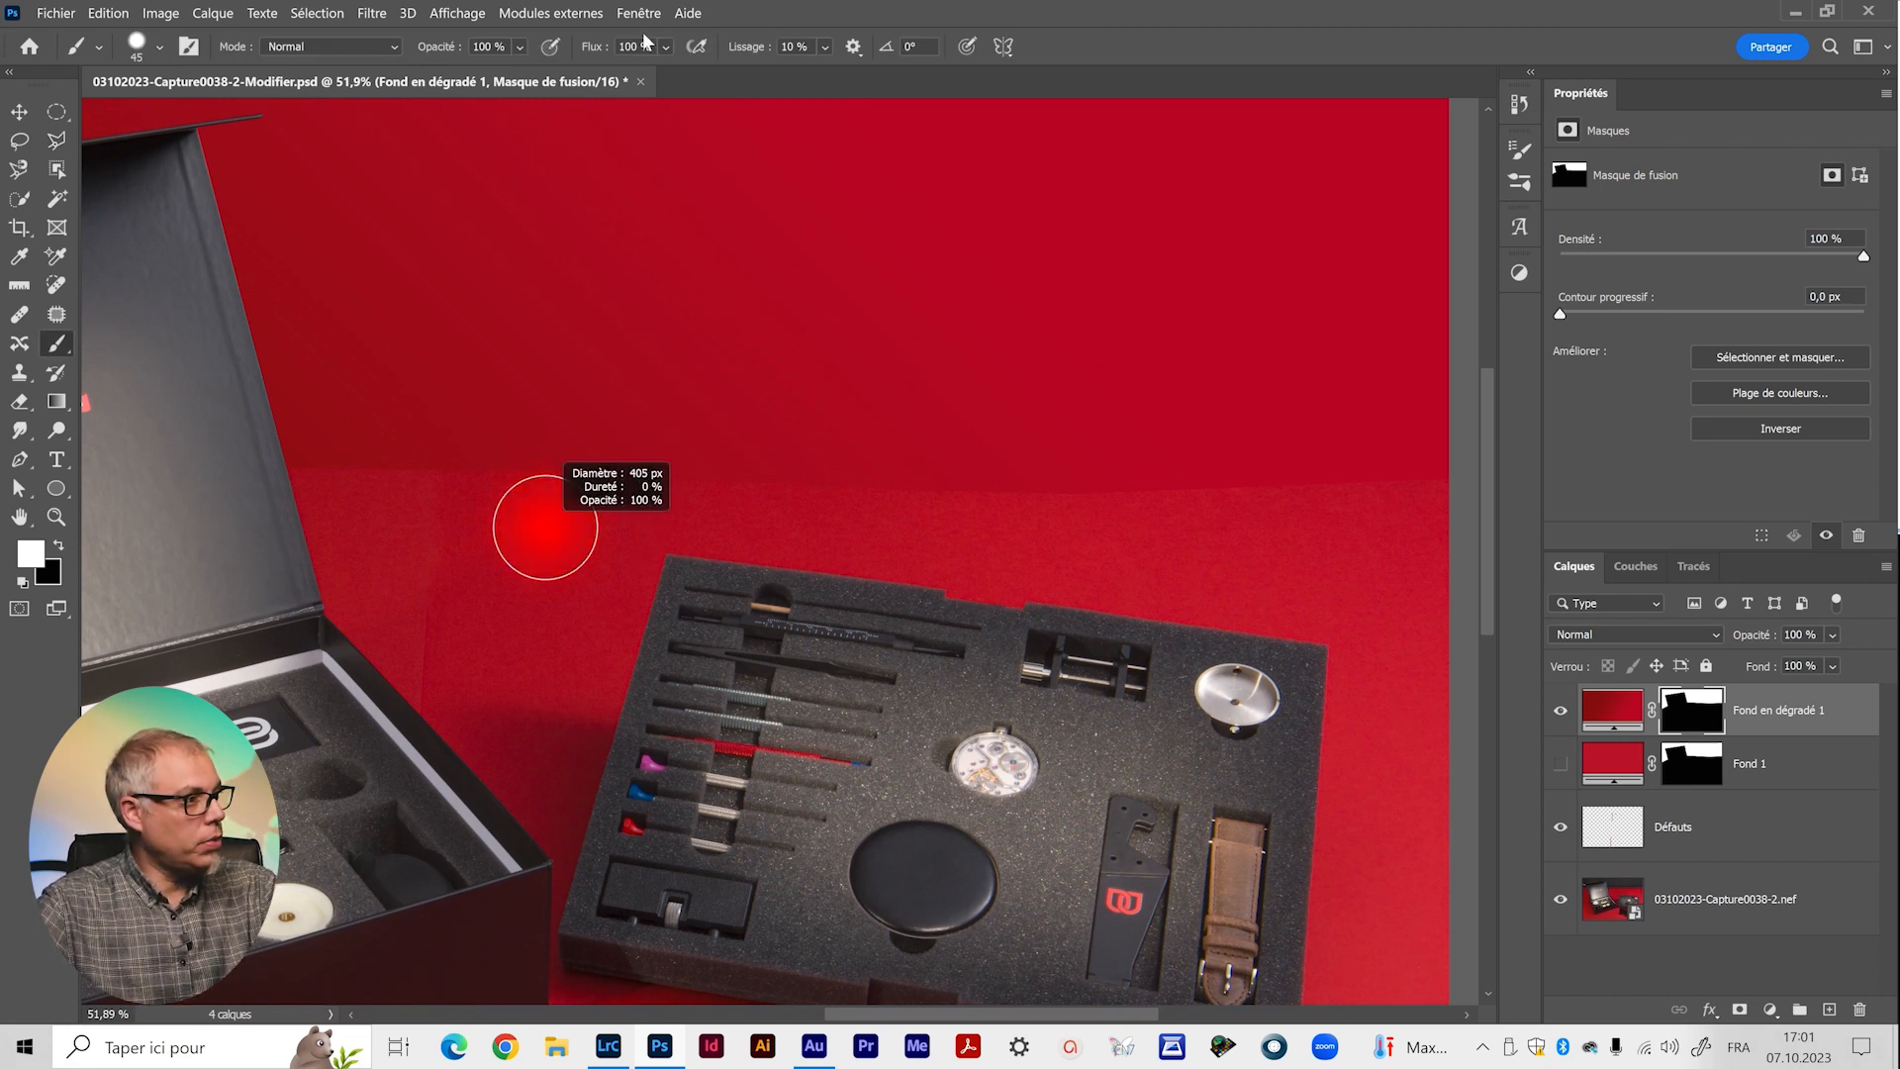
pyautogui.moveTo(462, 511); pyautogui.dragTo(530, 503)
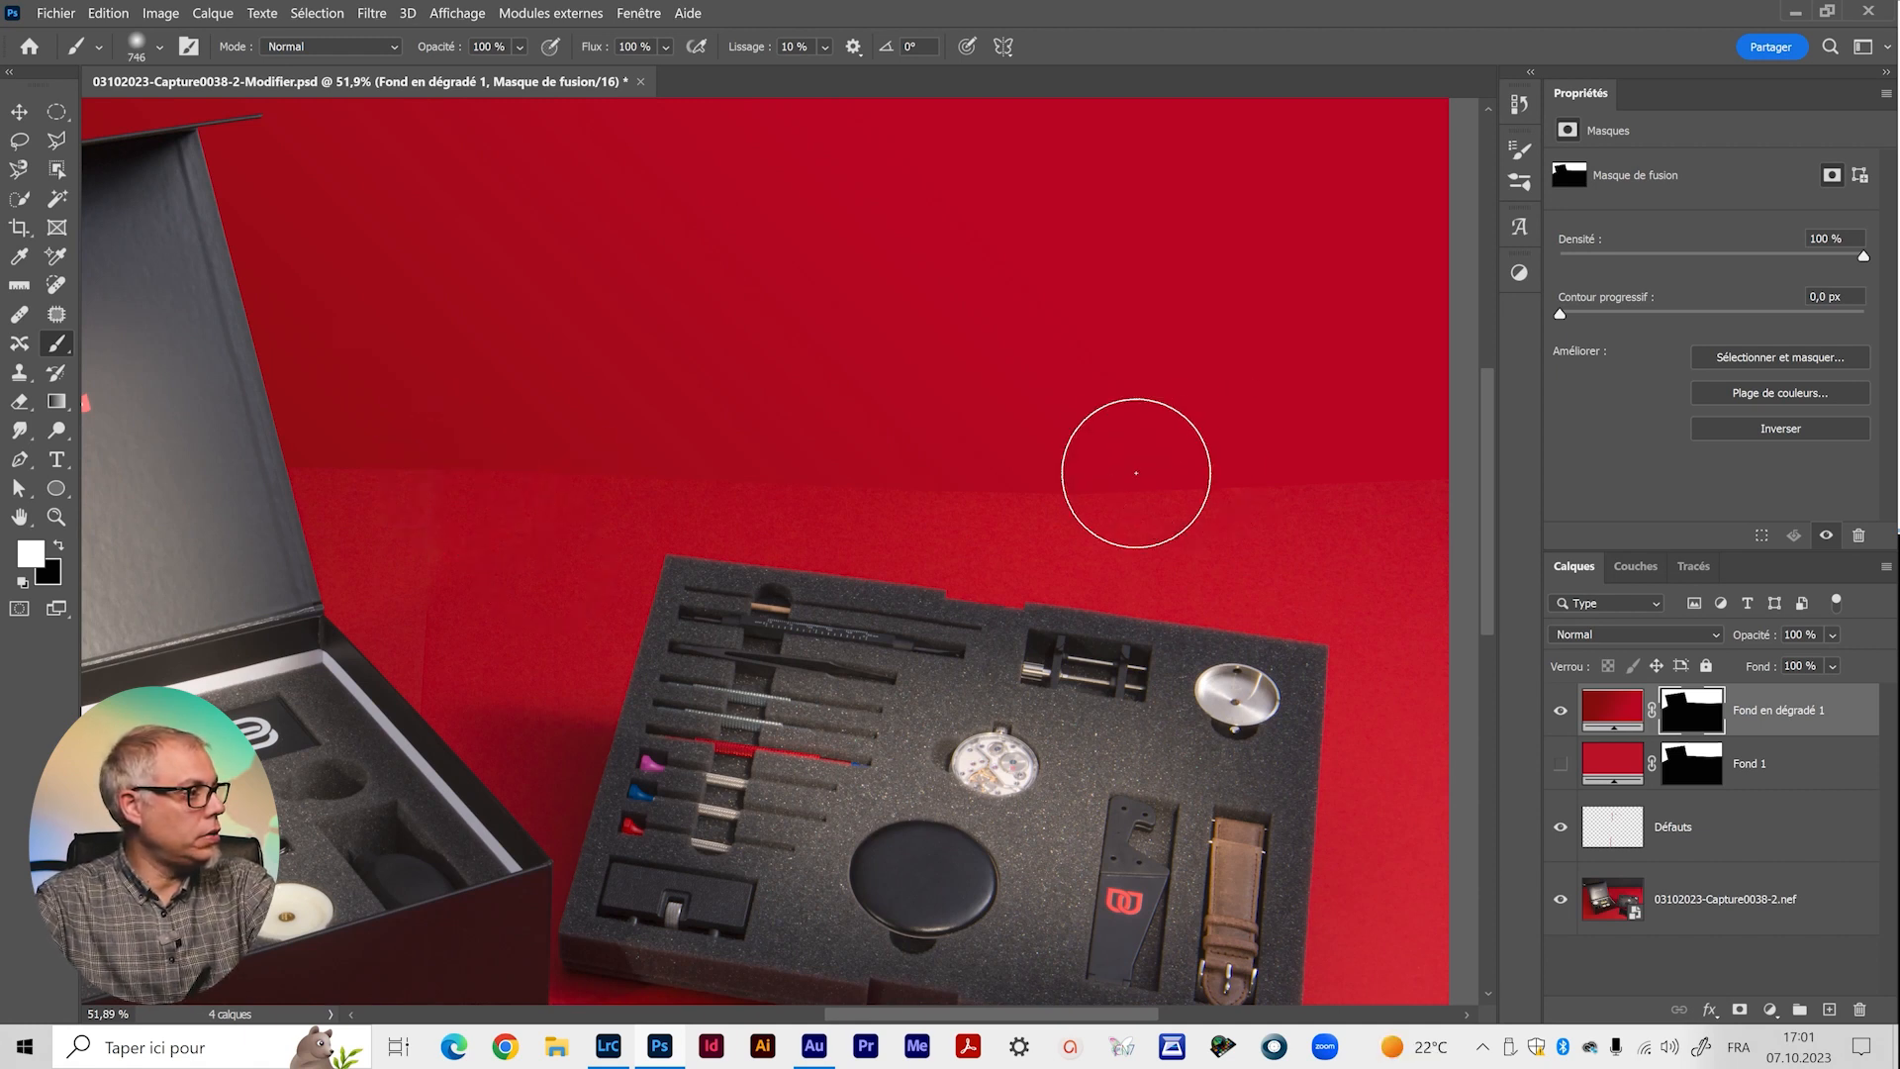
pyautogui.press('x')
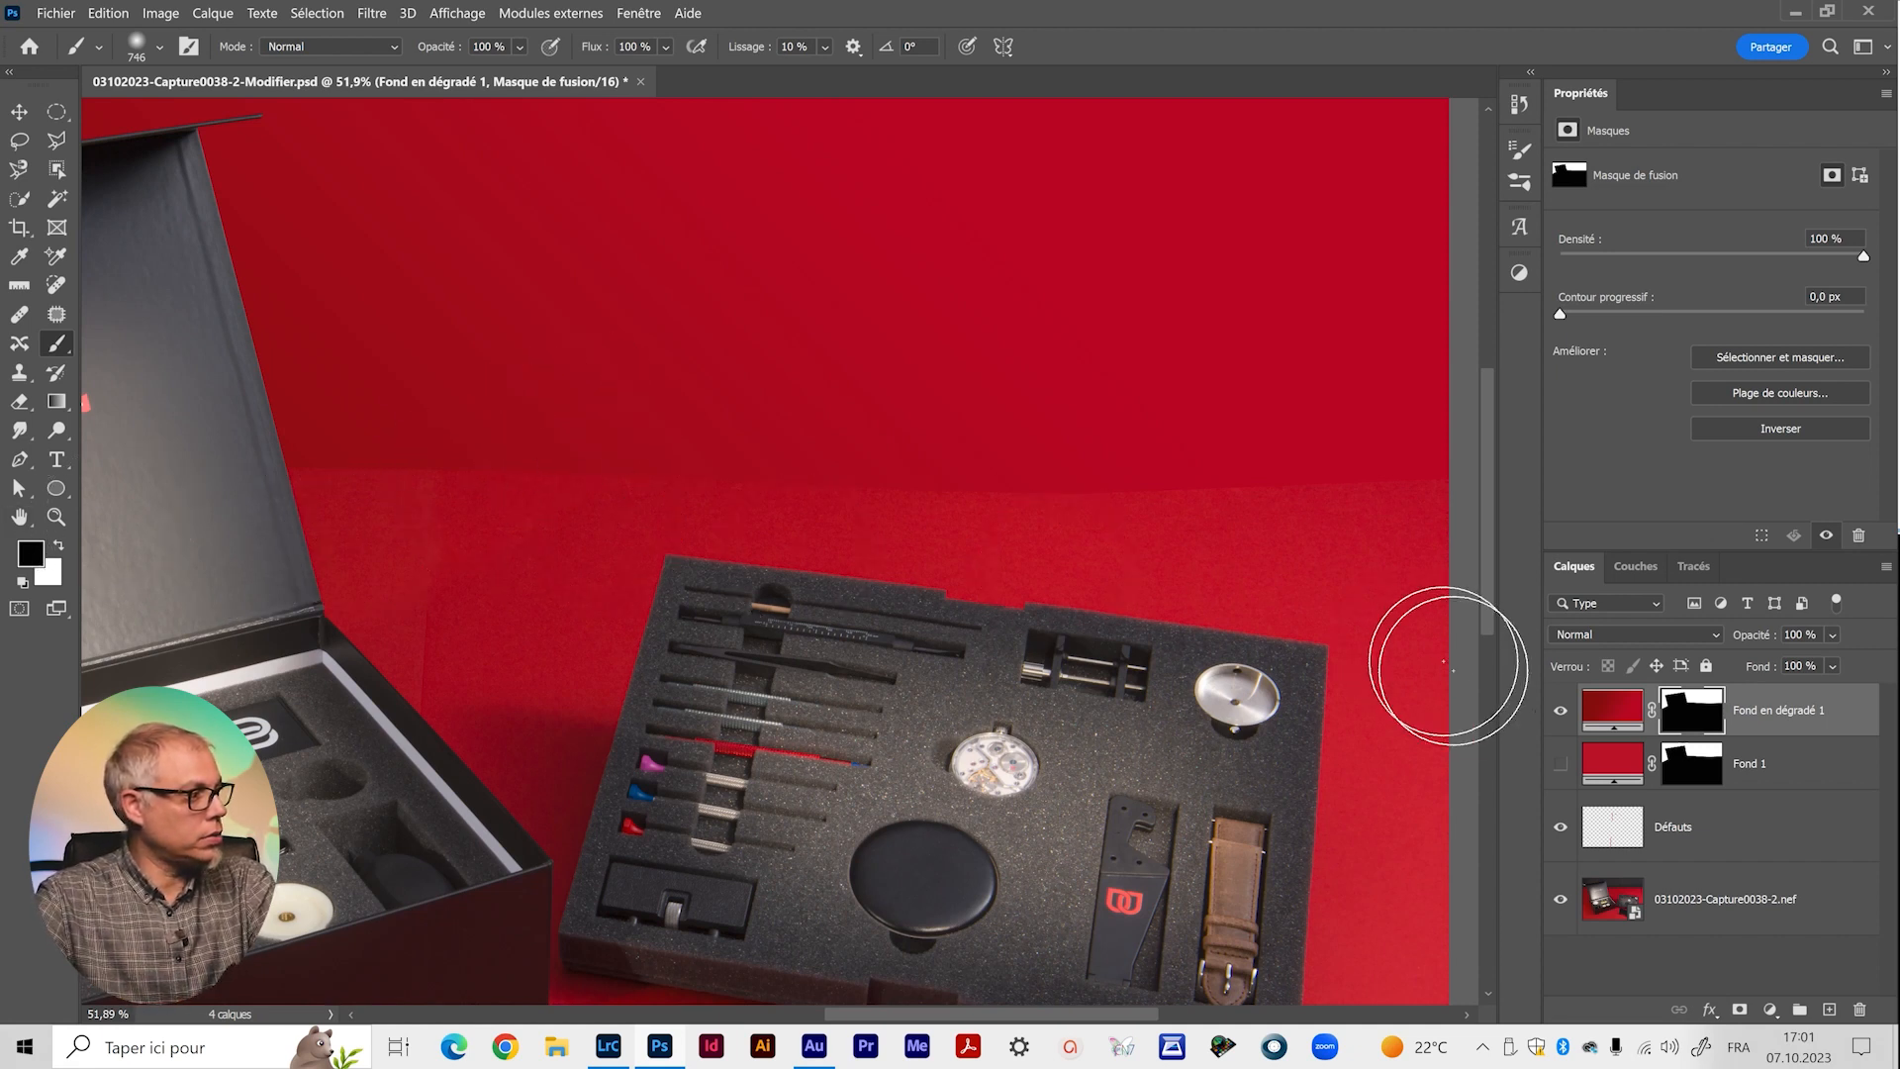
pyautogui.press('3')
# Undo the trial brush stroke on the mask, keeping the gradient layer, and target the Fond en dégradé 1 mask again.
pyautogui.press('ctrl')
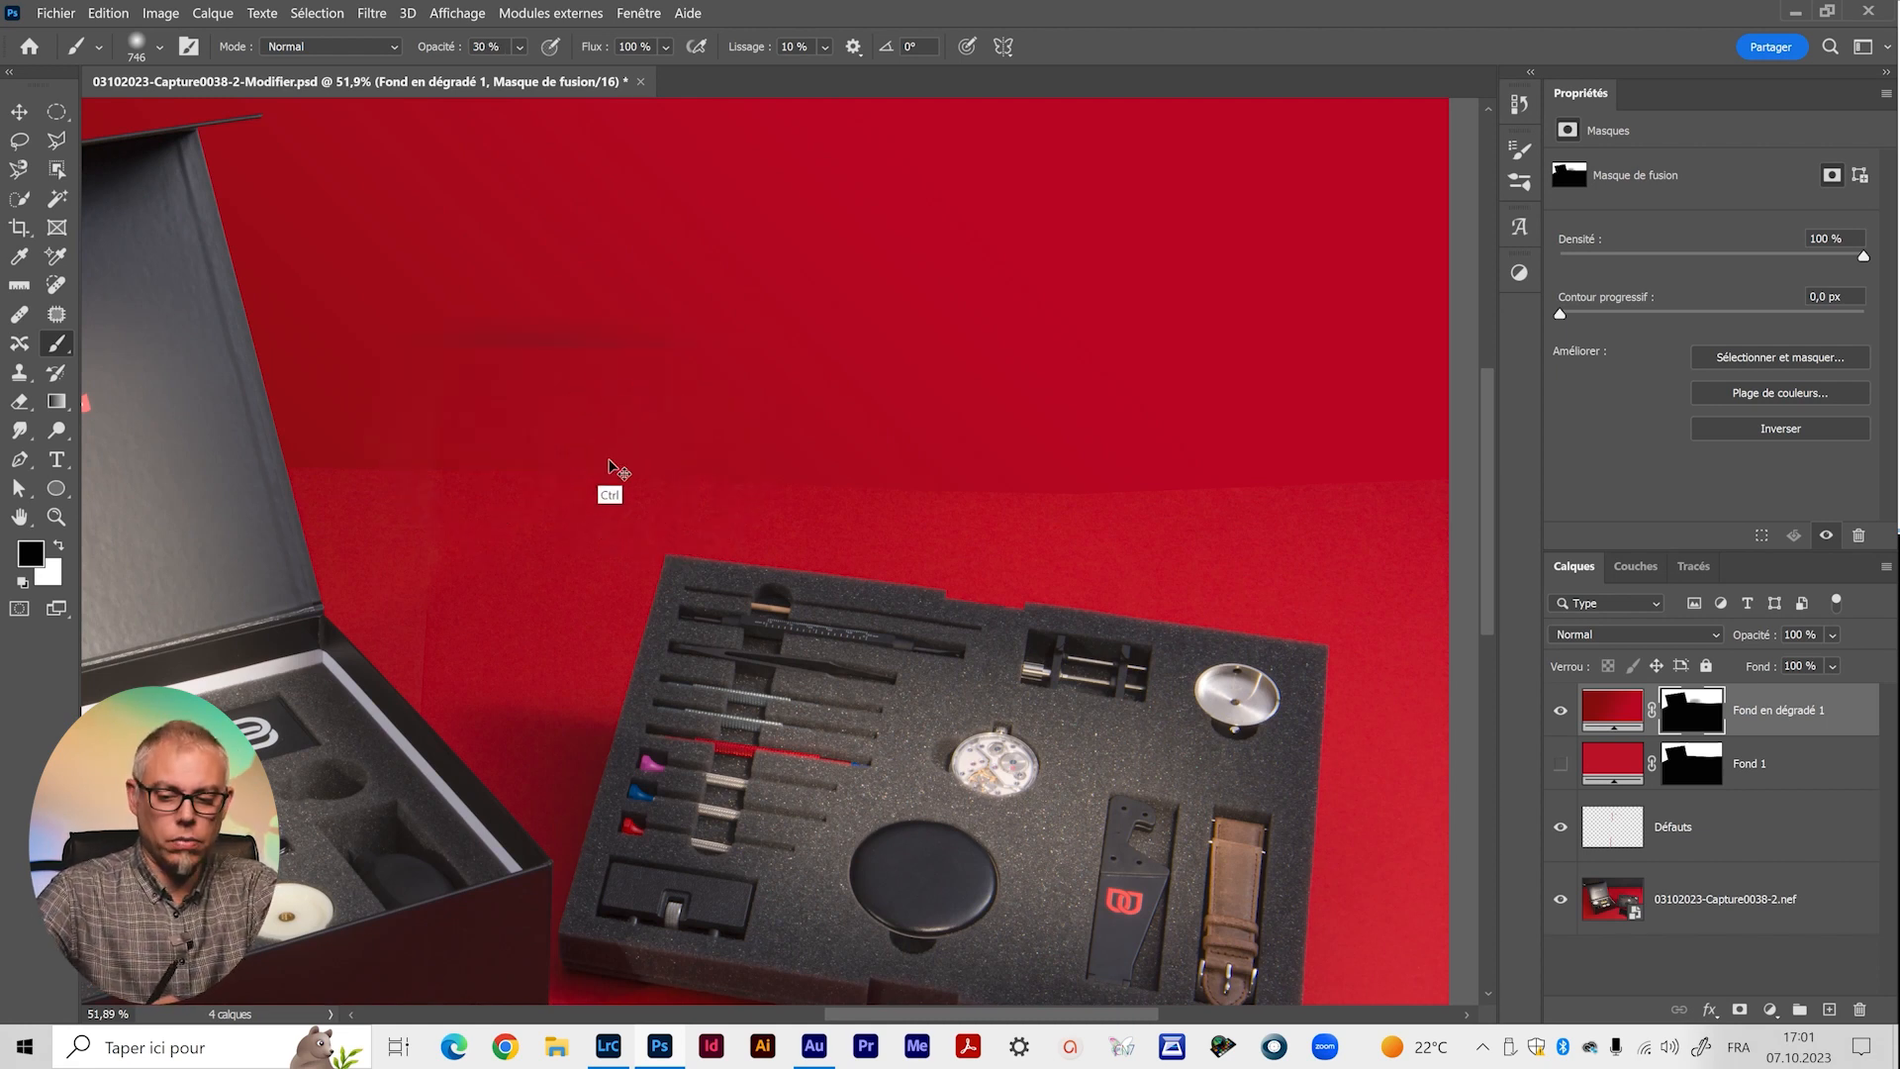
pyautogui.hotkey('ctrl', 'z')
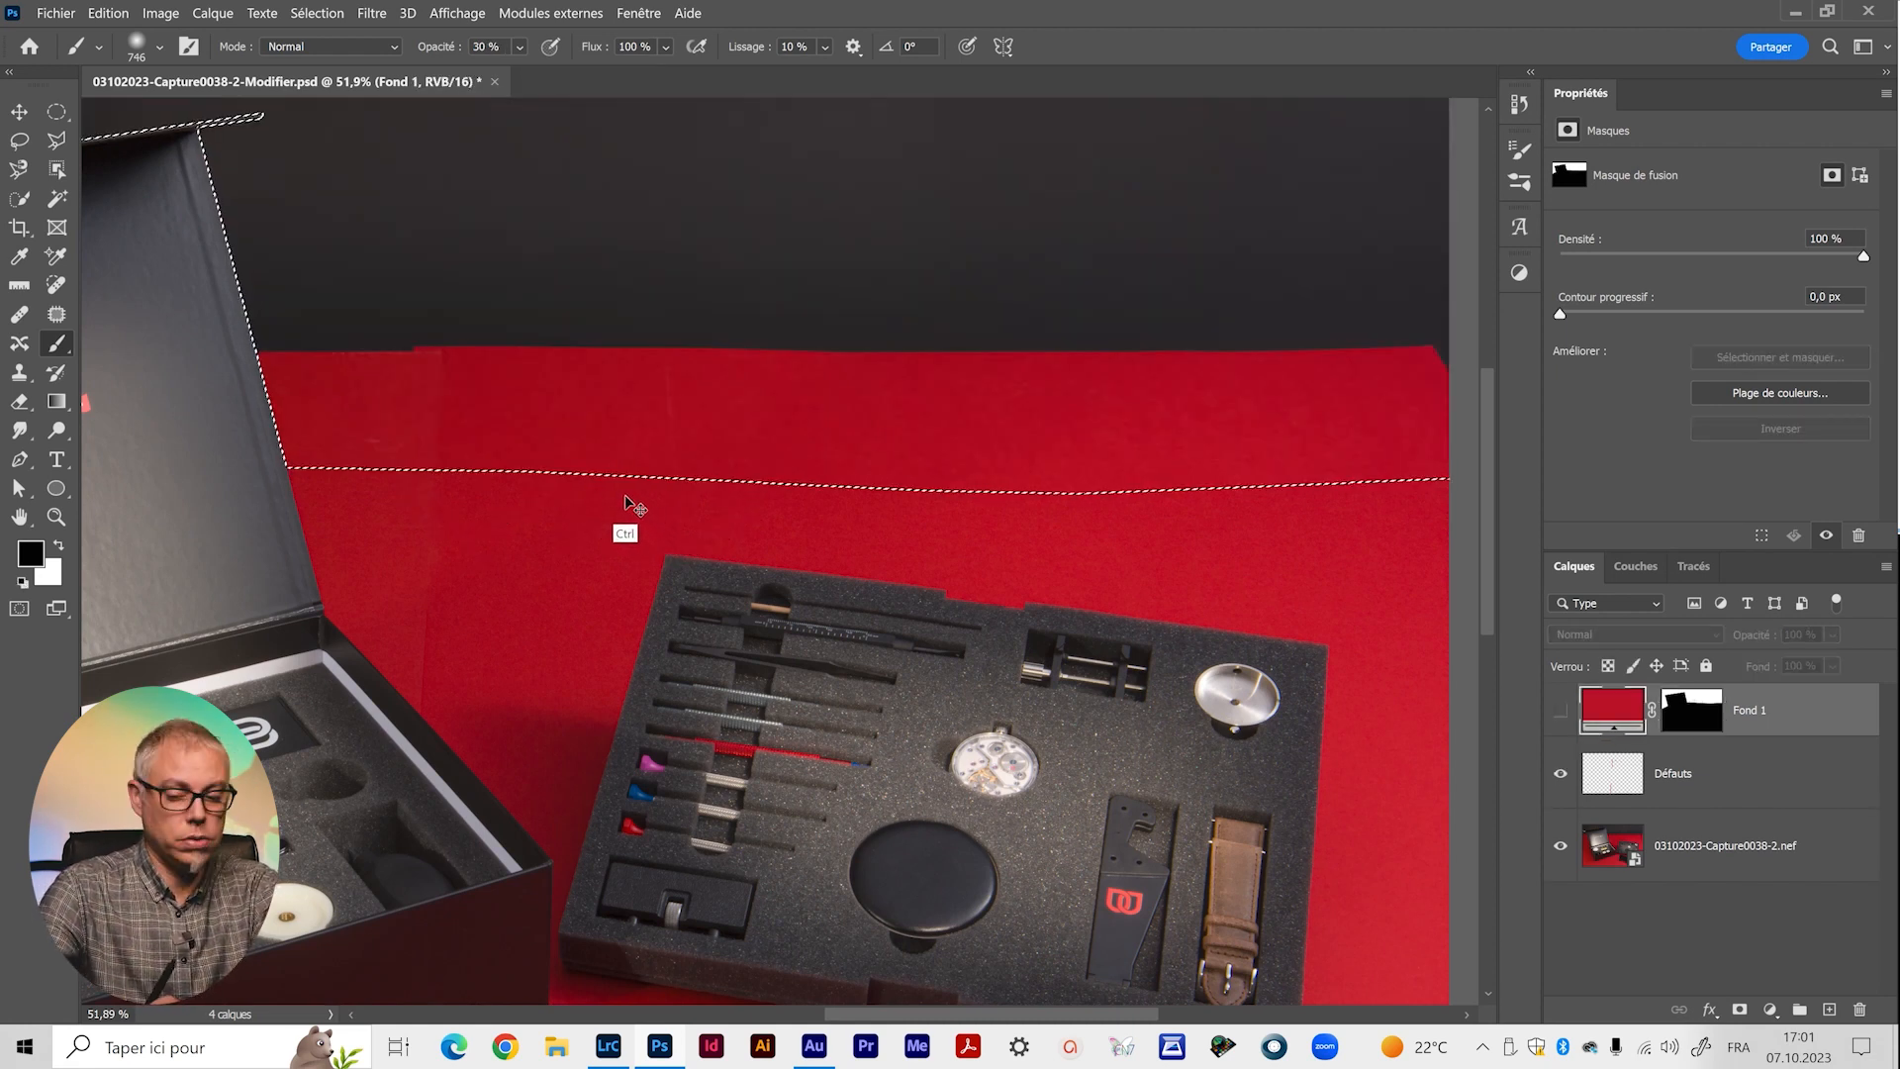
pyautogui.hotkey('ctrl', 'shift', 'z')
pyautogui.click(1680, 714)
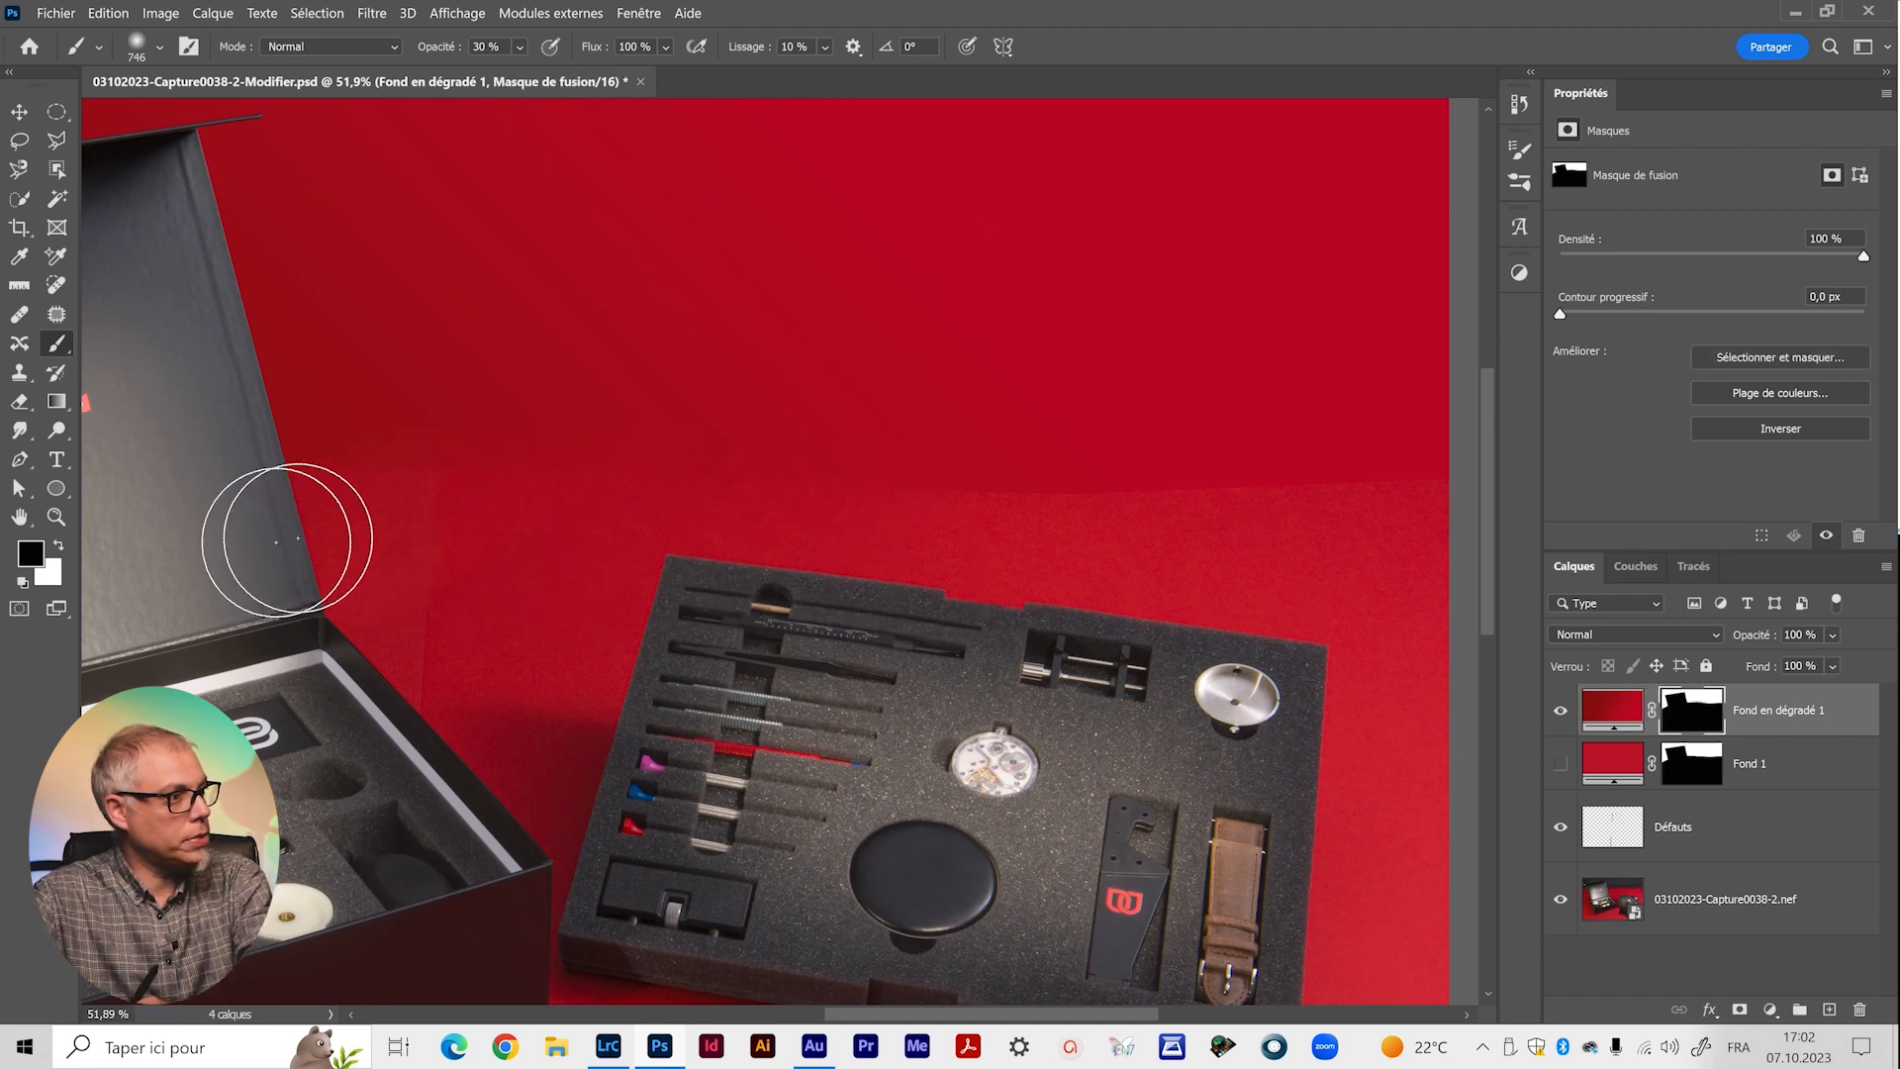
# Paint the mask softly along the seam between the gradient and the red tabletop behind the tray and box.
pyautogui.moveTo(1198, 625); pyautogui.dragTo(806, 627)
pyautogui.moveTo(496, 549); pyautogui.dragTo(1165, 596)
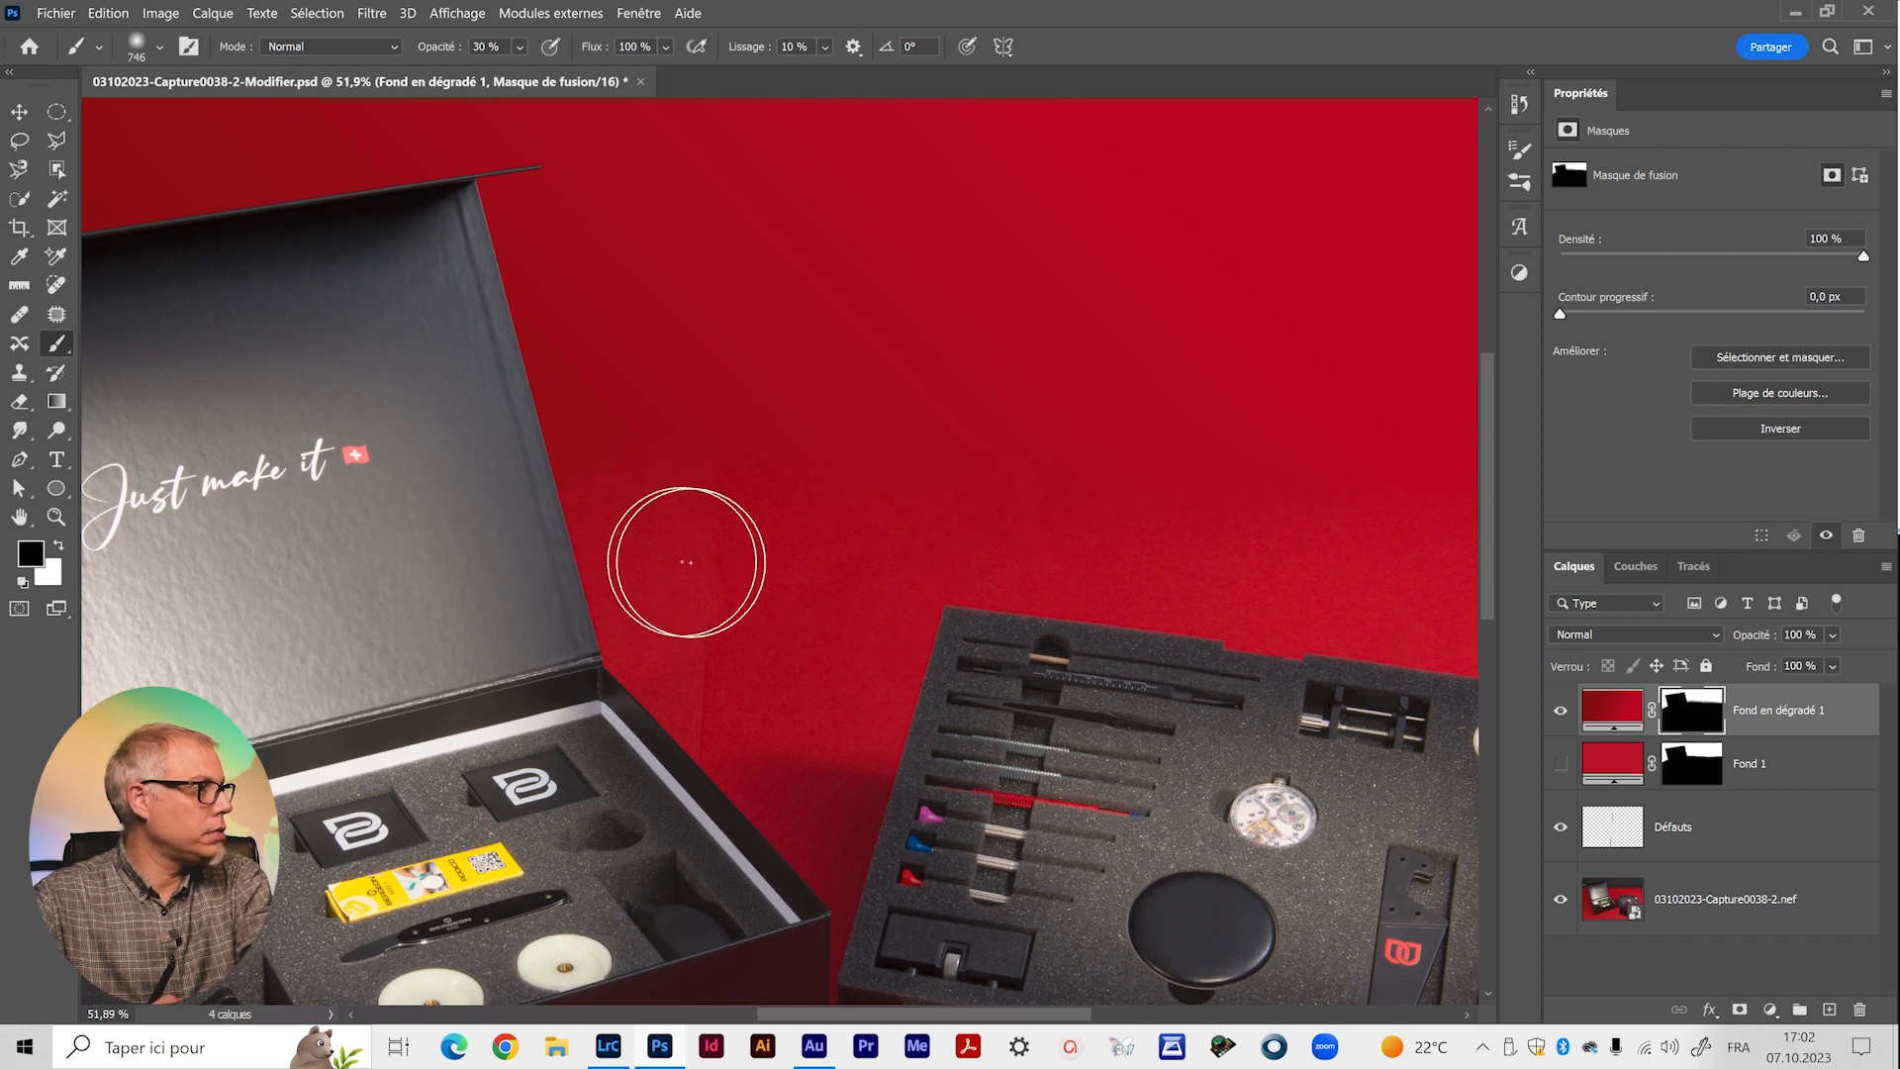
# Try a mask stroke higher up in the backdrop, inspect the Fond en dégradé 1 mask on its own, and return to the image.
pyautogui.moveTo(792, 418); pyautogui.dragTo(819, 453)
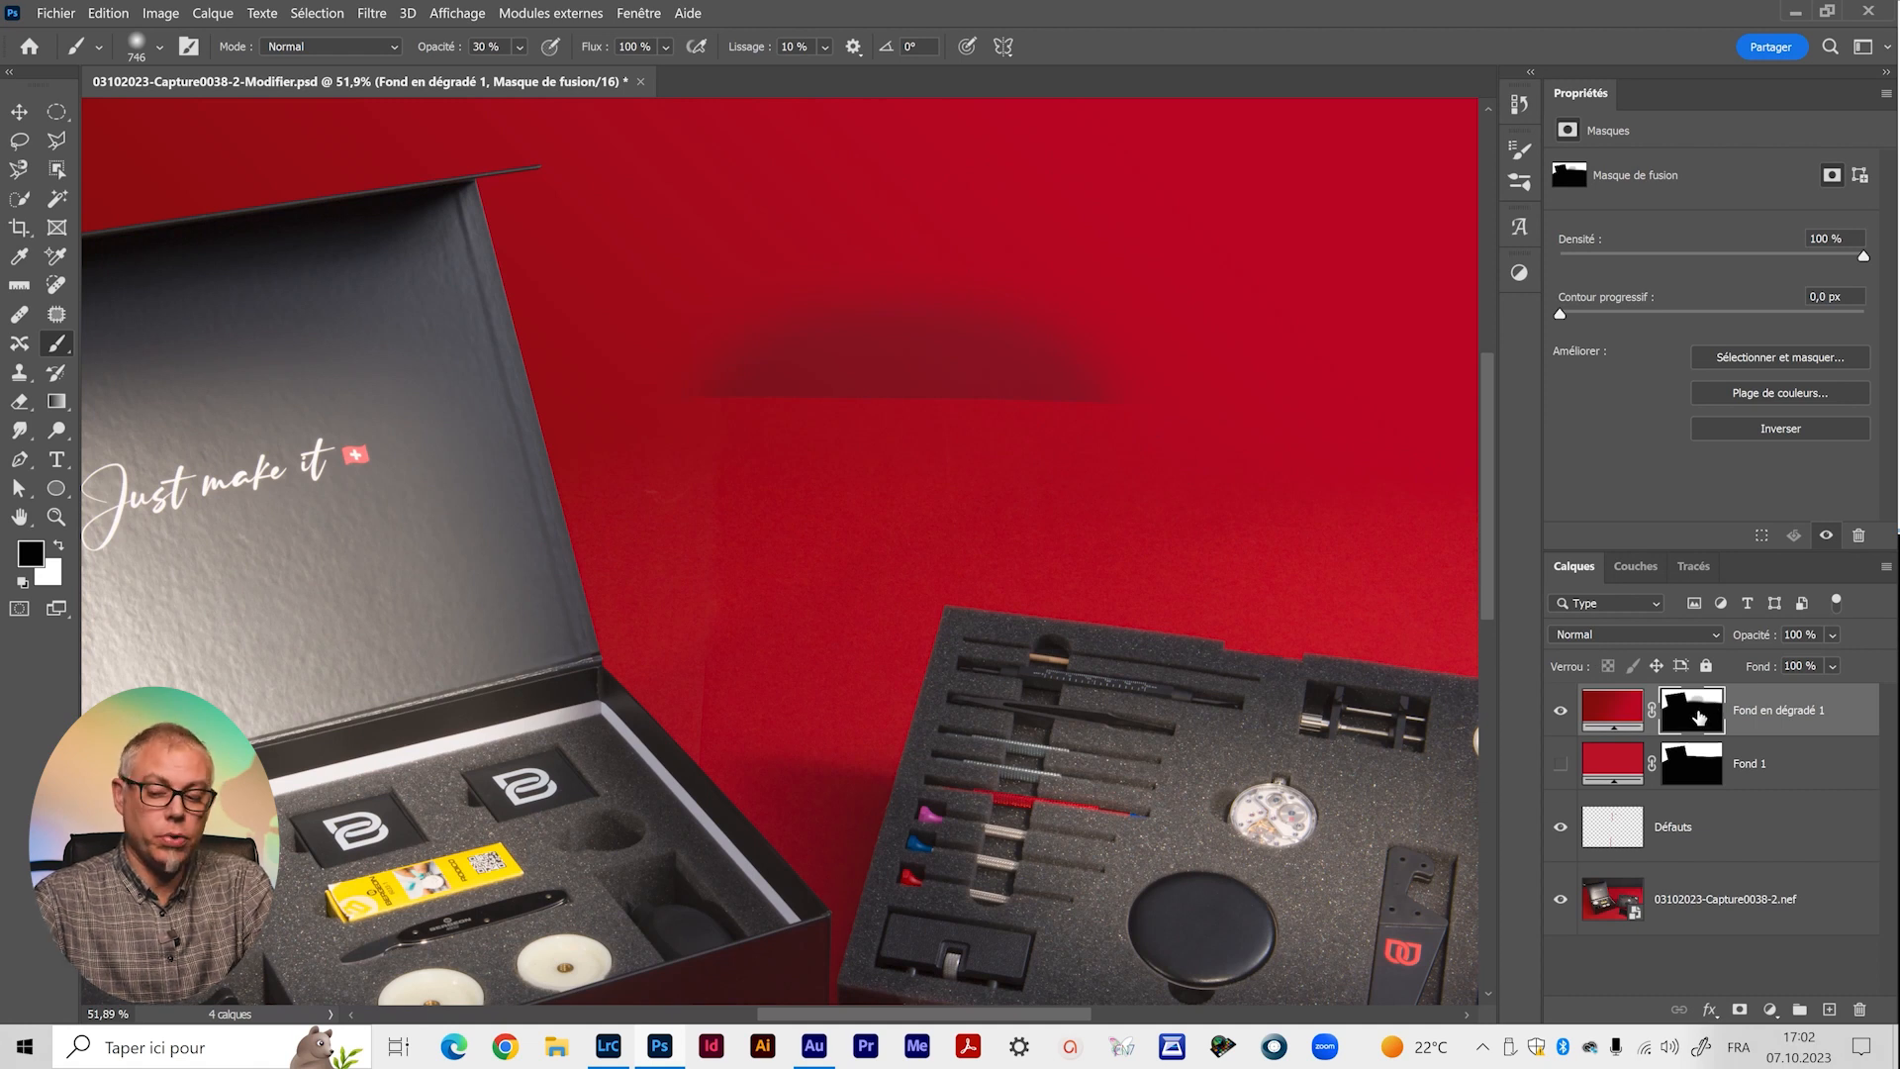
pyautogui.keyDown('alt'); pyautogui.click(1698, 718); pyautogui.keyUp('alt')
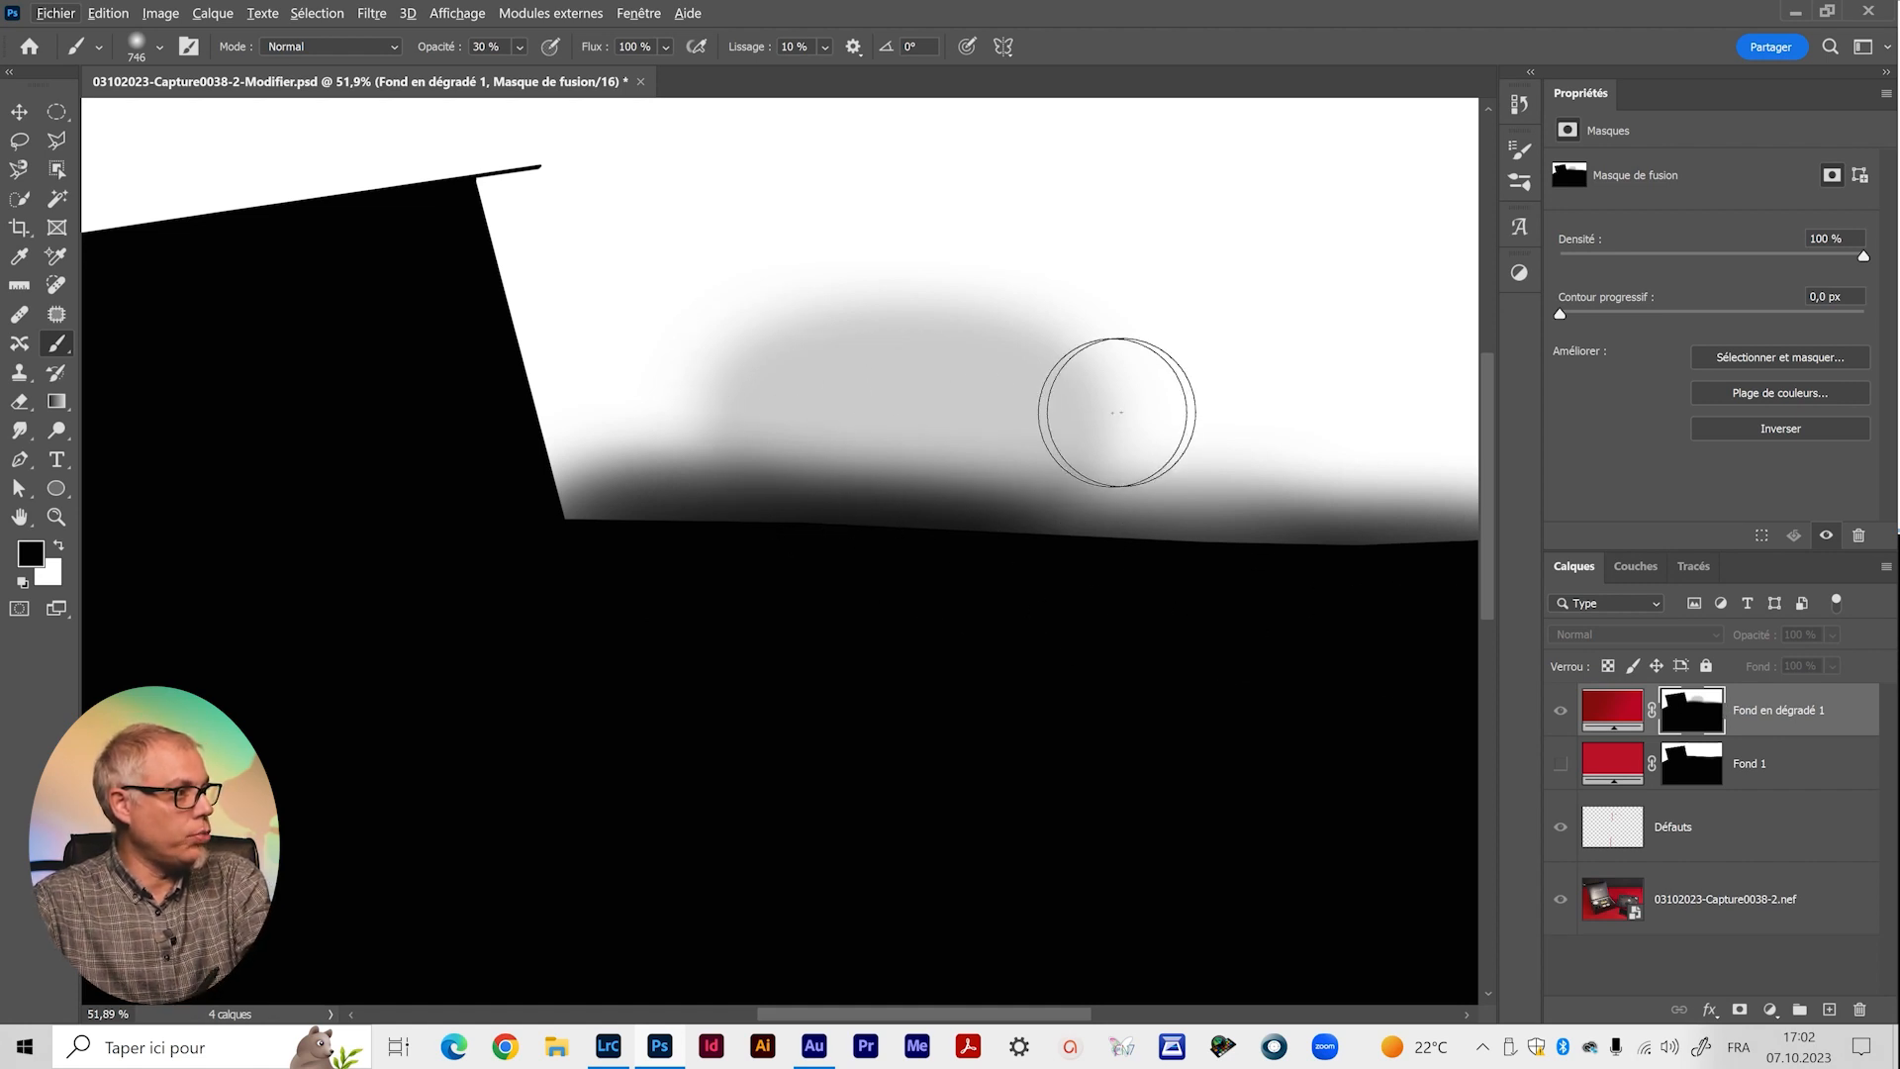
pyautogui.keyDown('alt'); pyautogui.click(1692, 717); pyautogui.keyUp('alt')
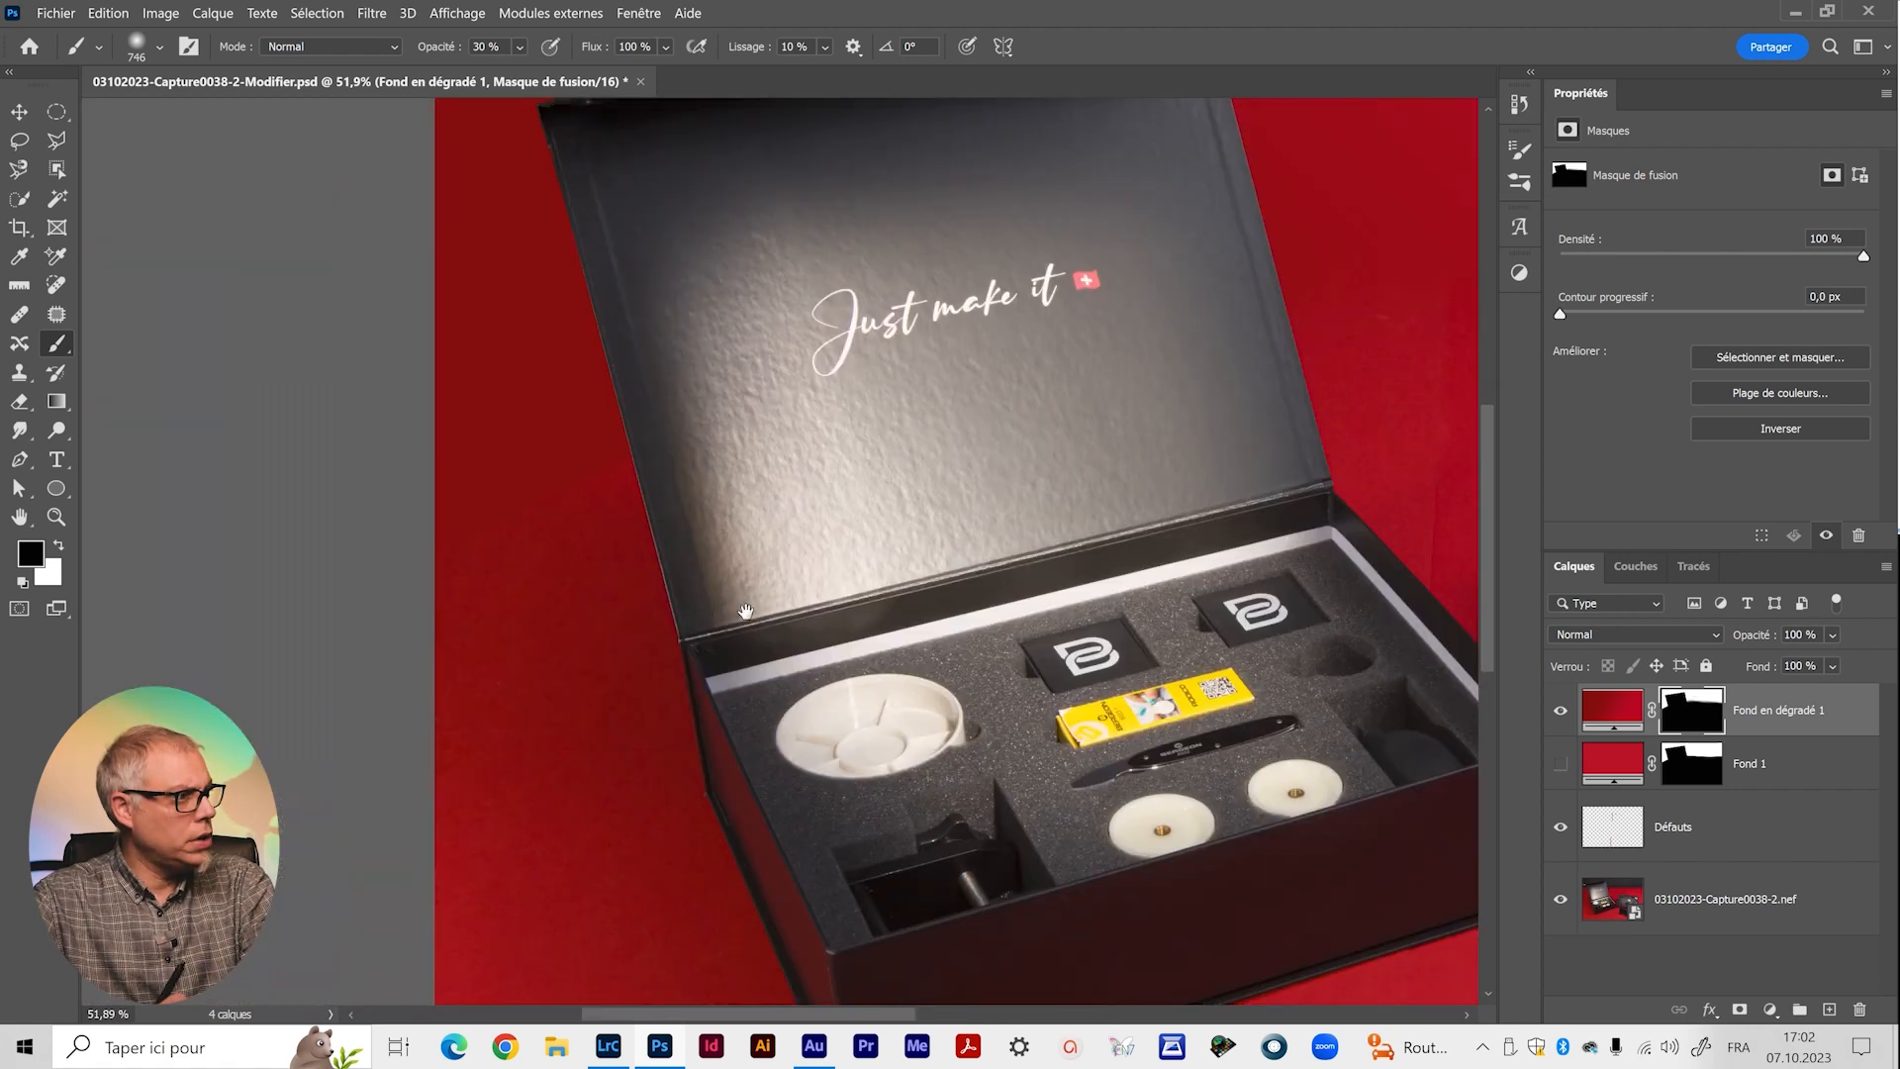
# Set up a radial gradient using the Basiques black-to-transparent preset at 100 % opacity for the Fond en dégradé 1 mask.
pyautogui.moveTo(745, 611); pyautogui.dragTo(891, 625)
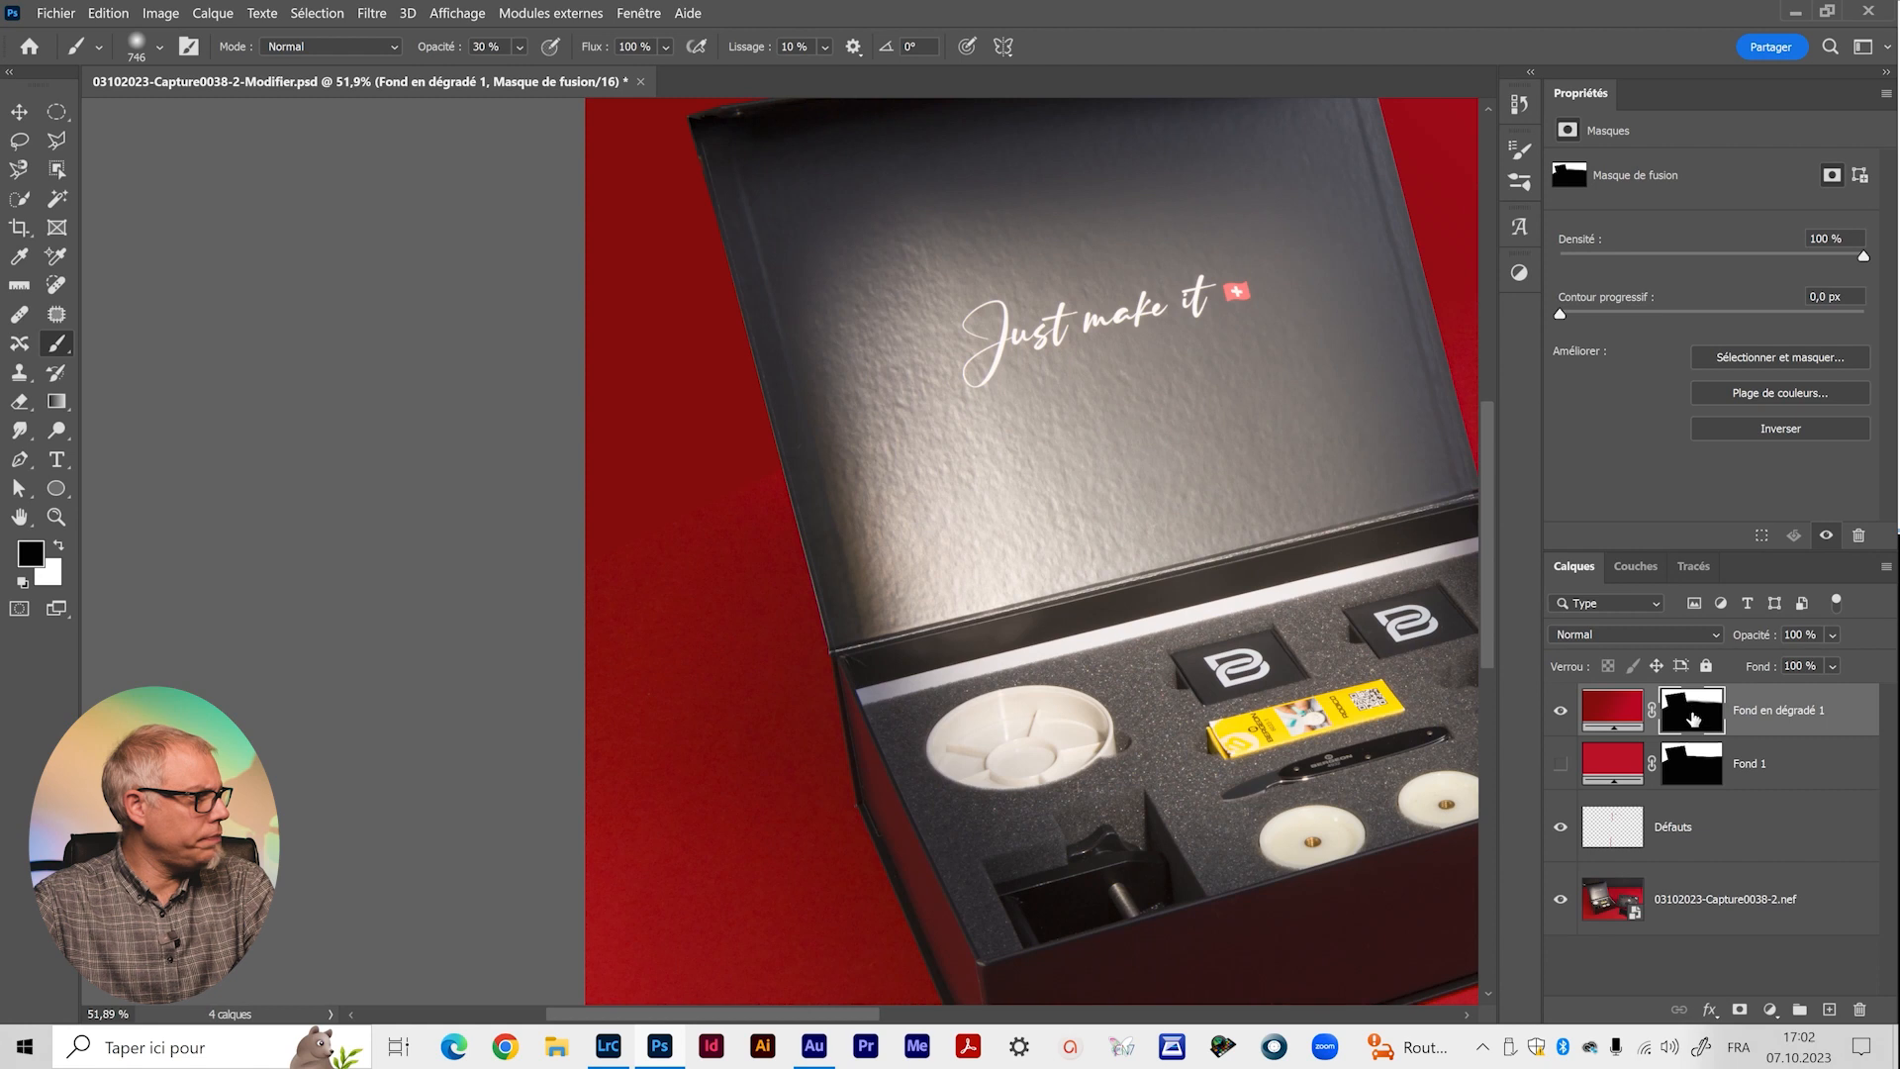
pyautogui.press('g')
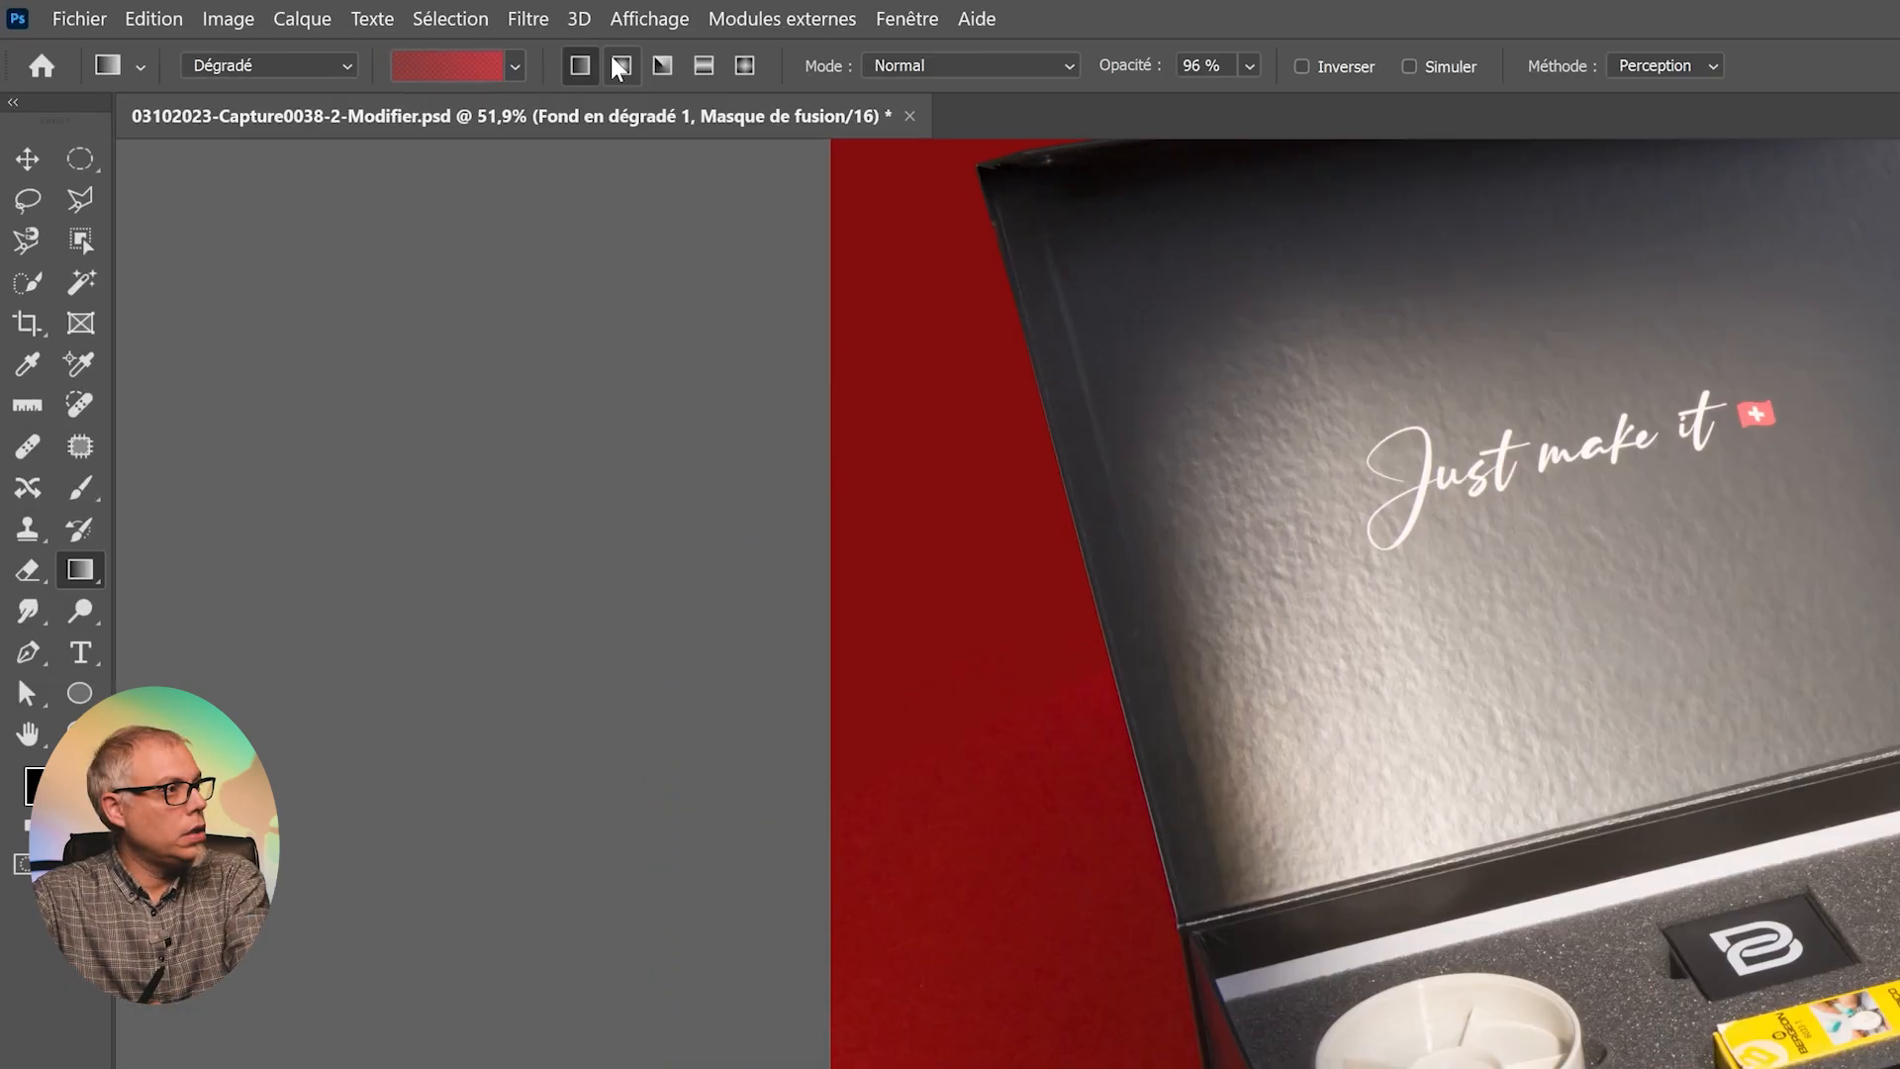
pyautogui.click(619, 66)
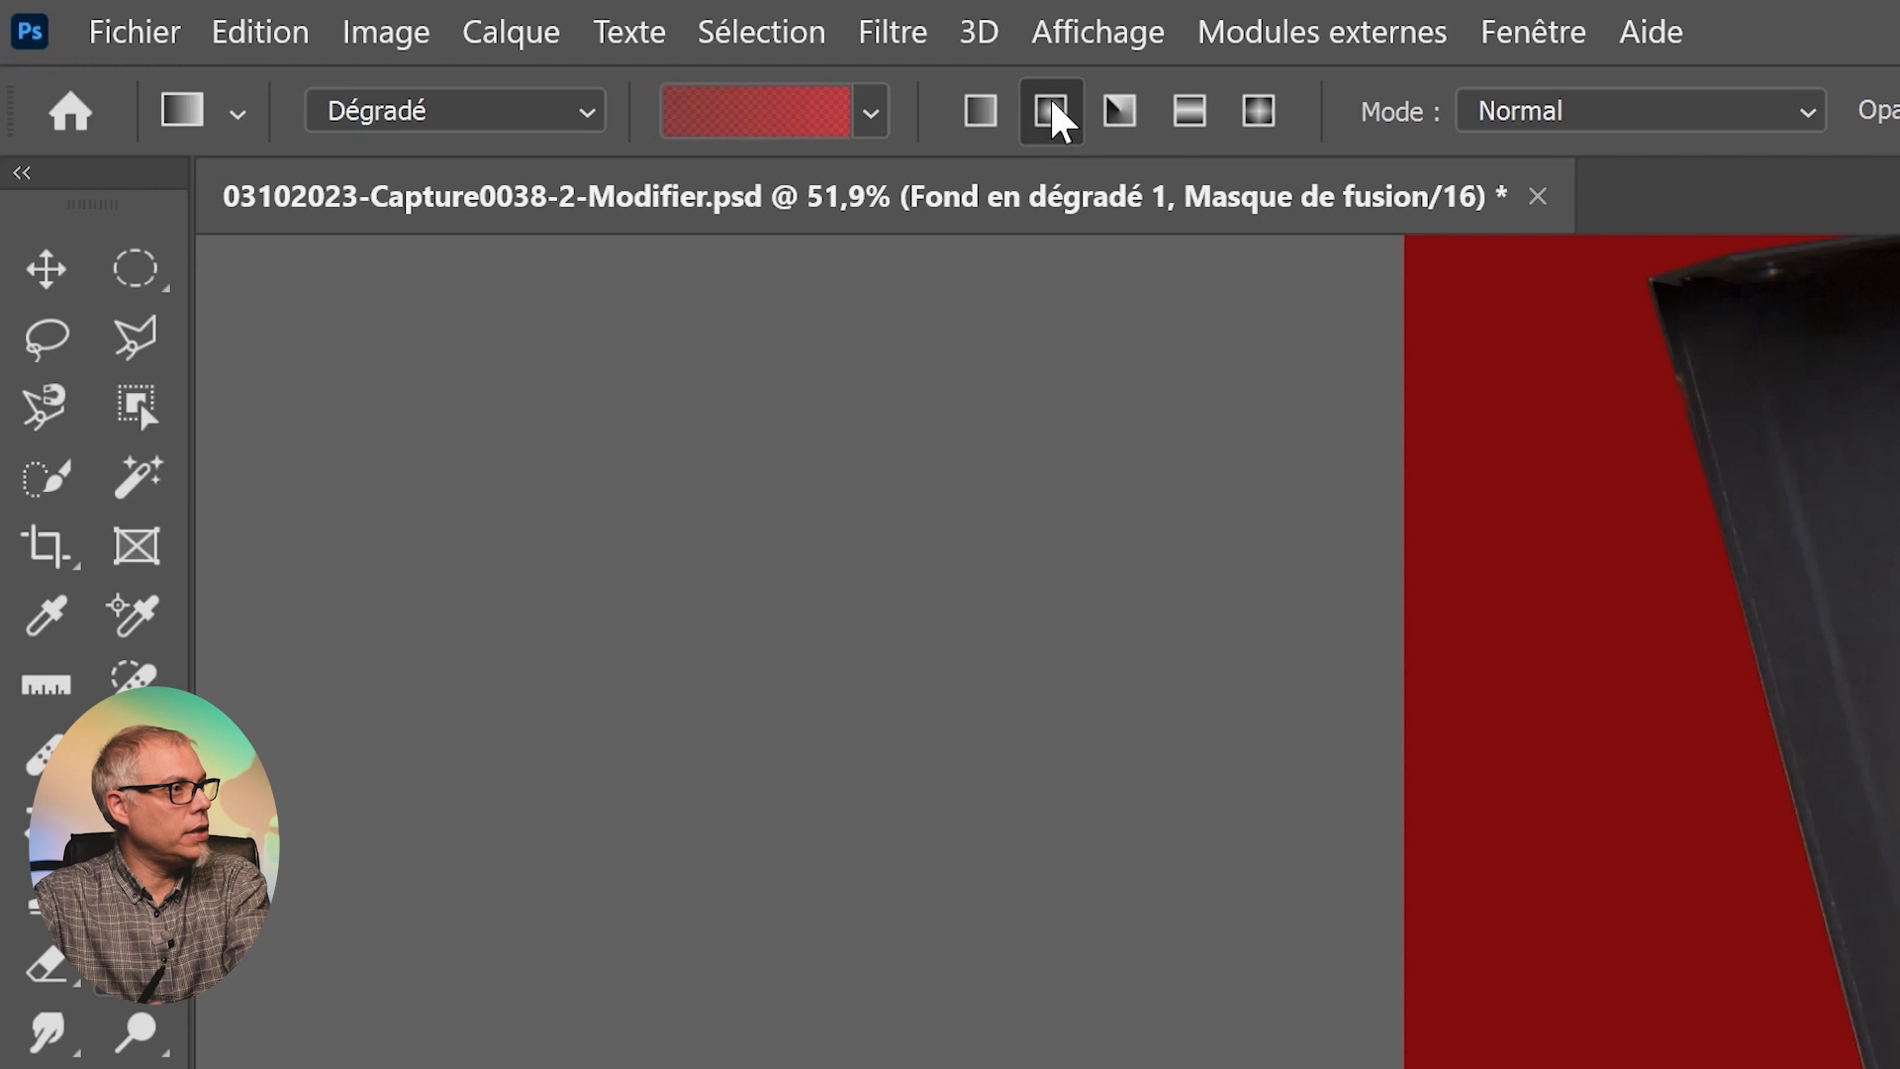
pyautogui.click(869, 112)
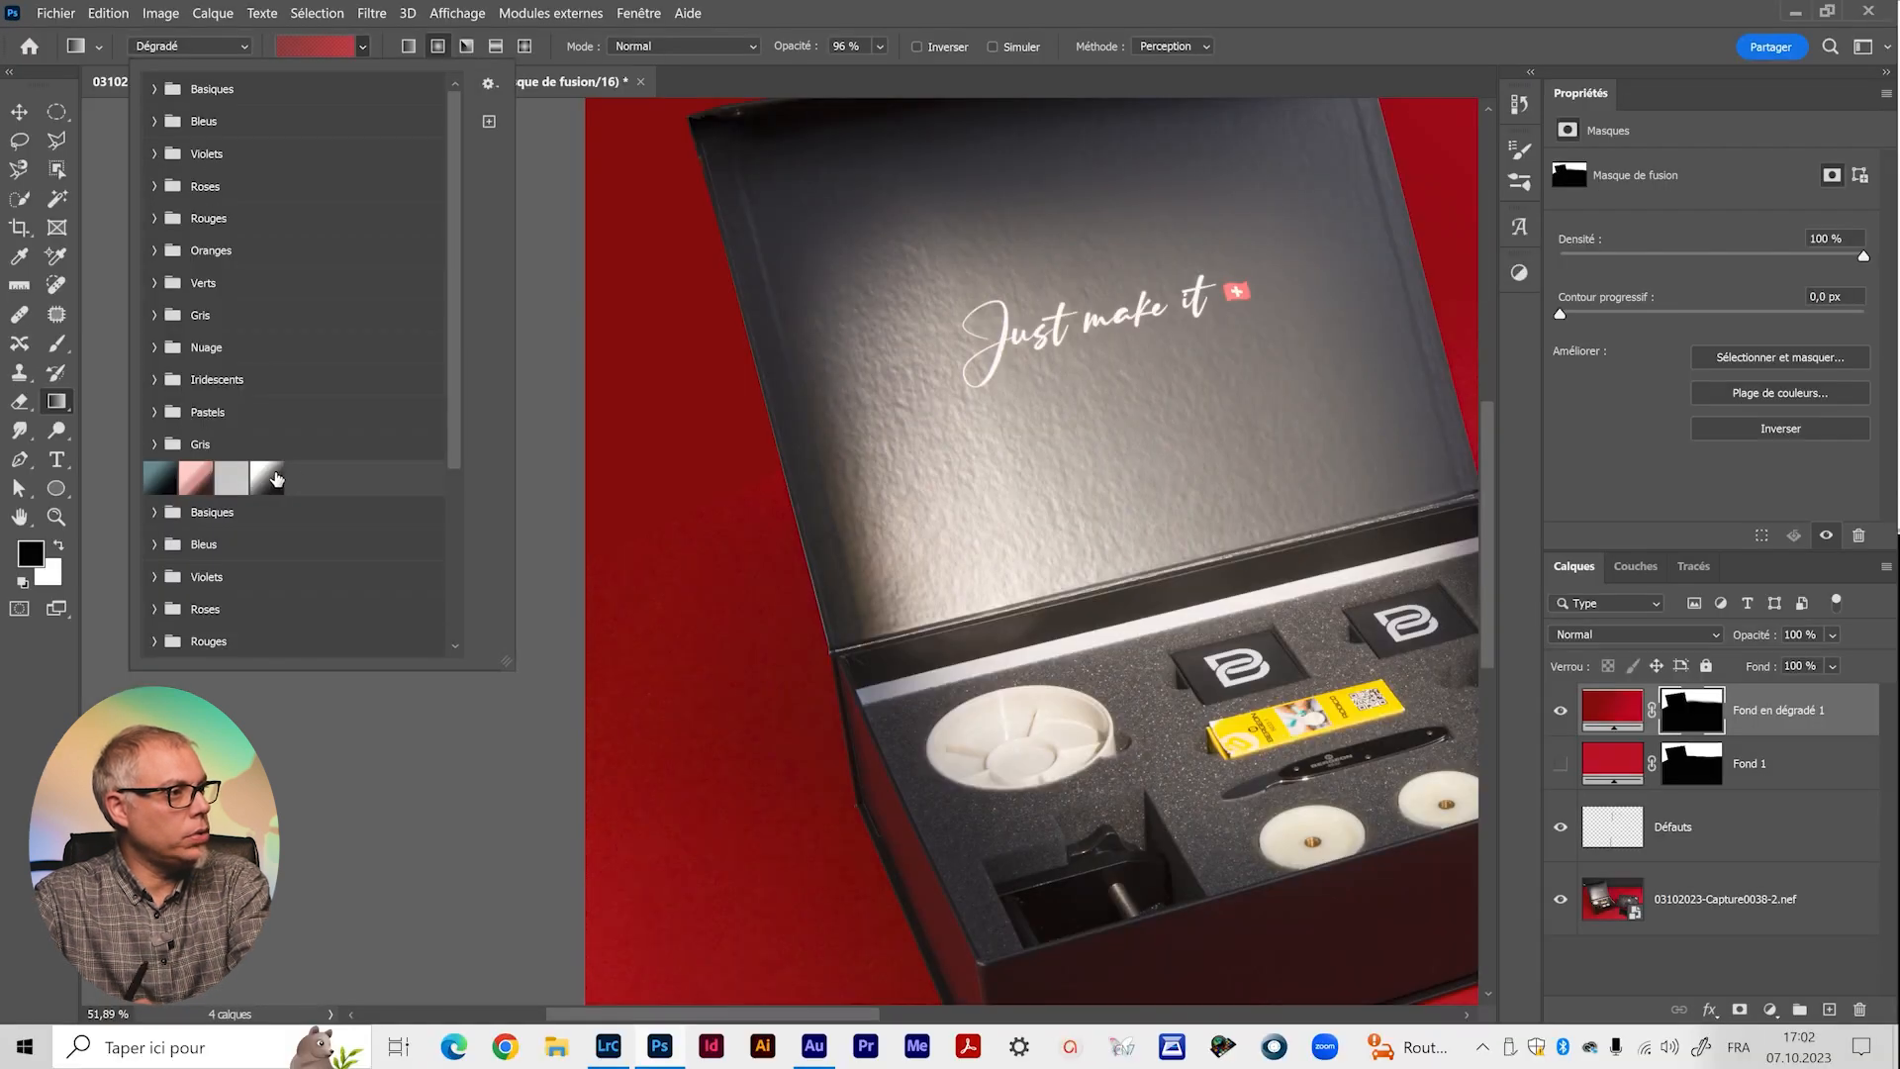
pyautogui.click(155, 89)
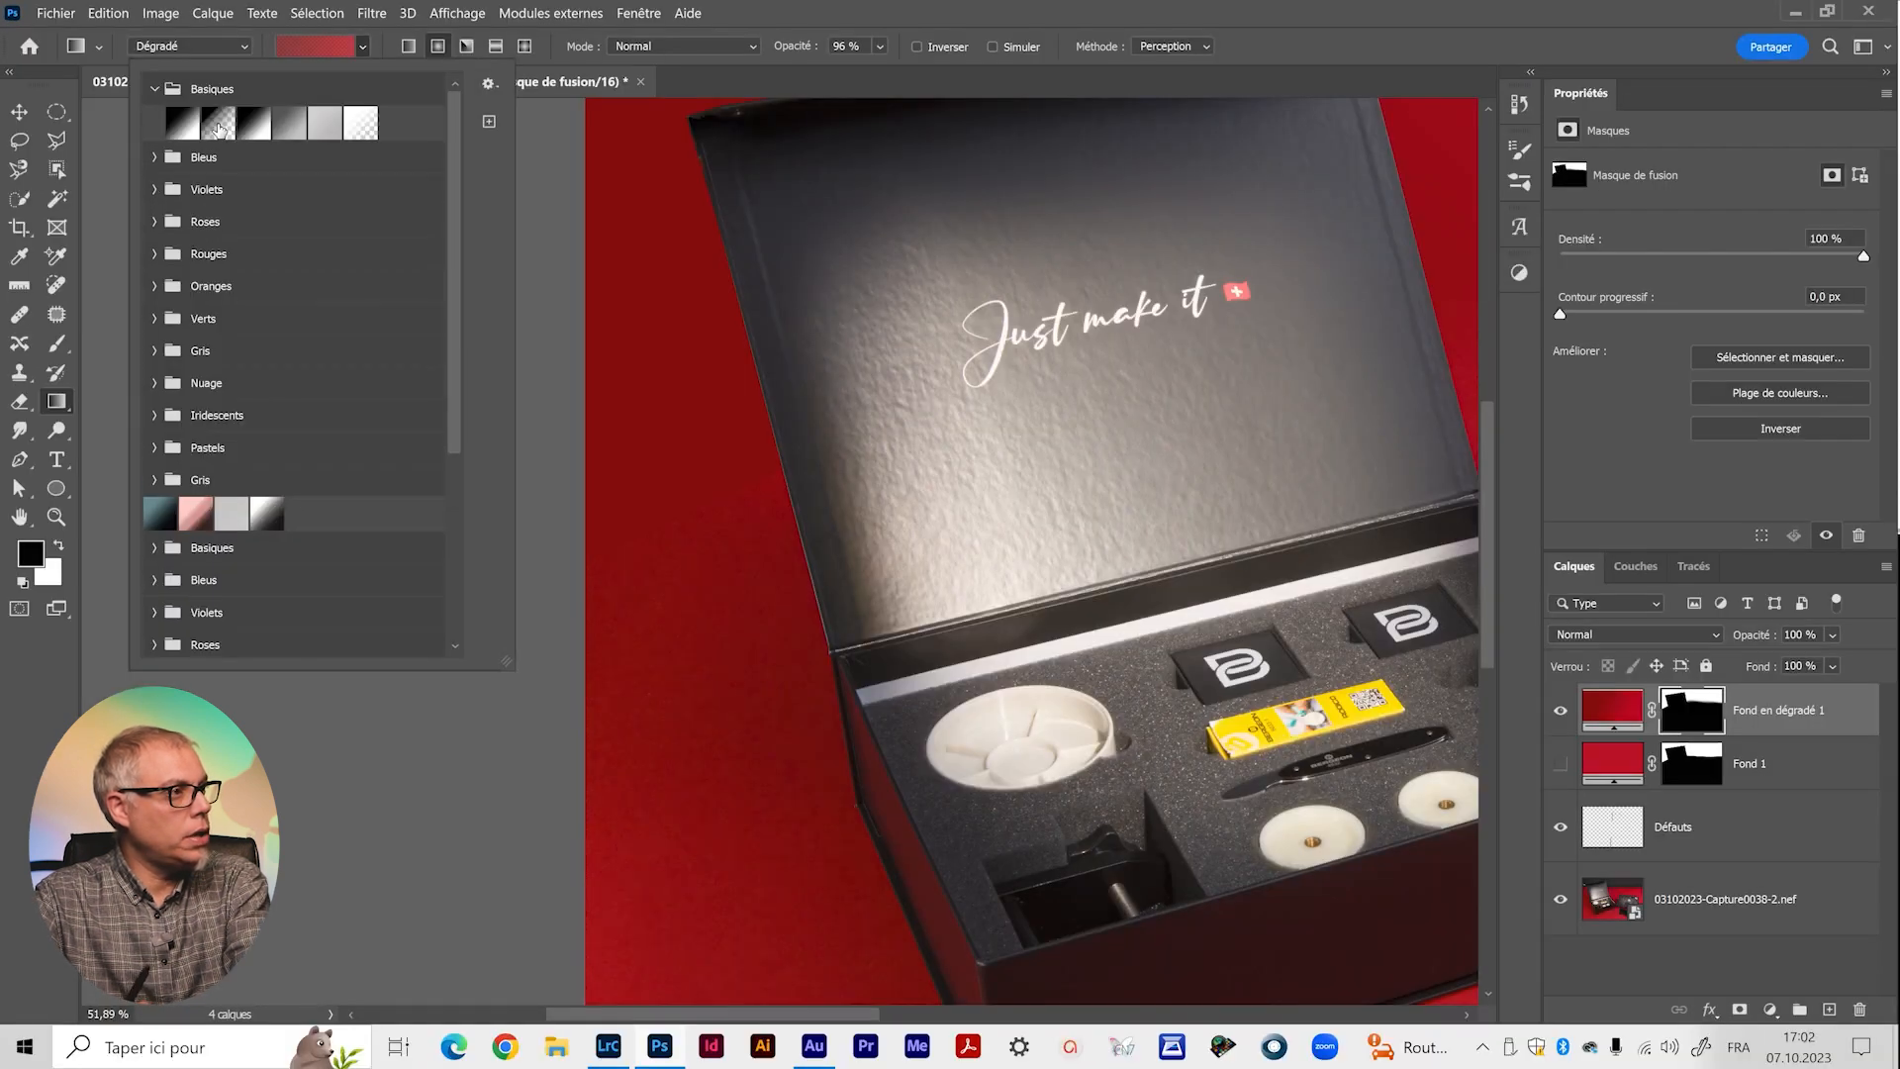
pyautogui.click(214, 122)
pyautogui.moveTo(880, 46); pyautogui.dragTo(973, 85)
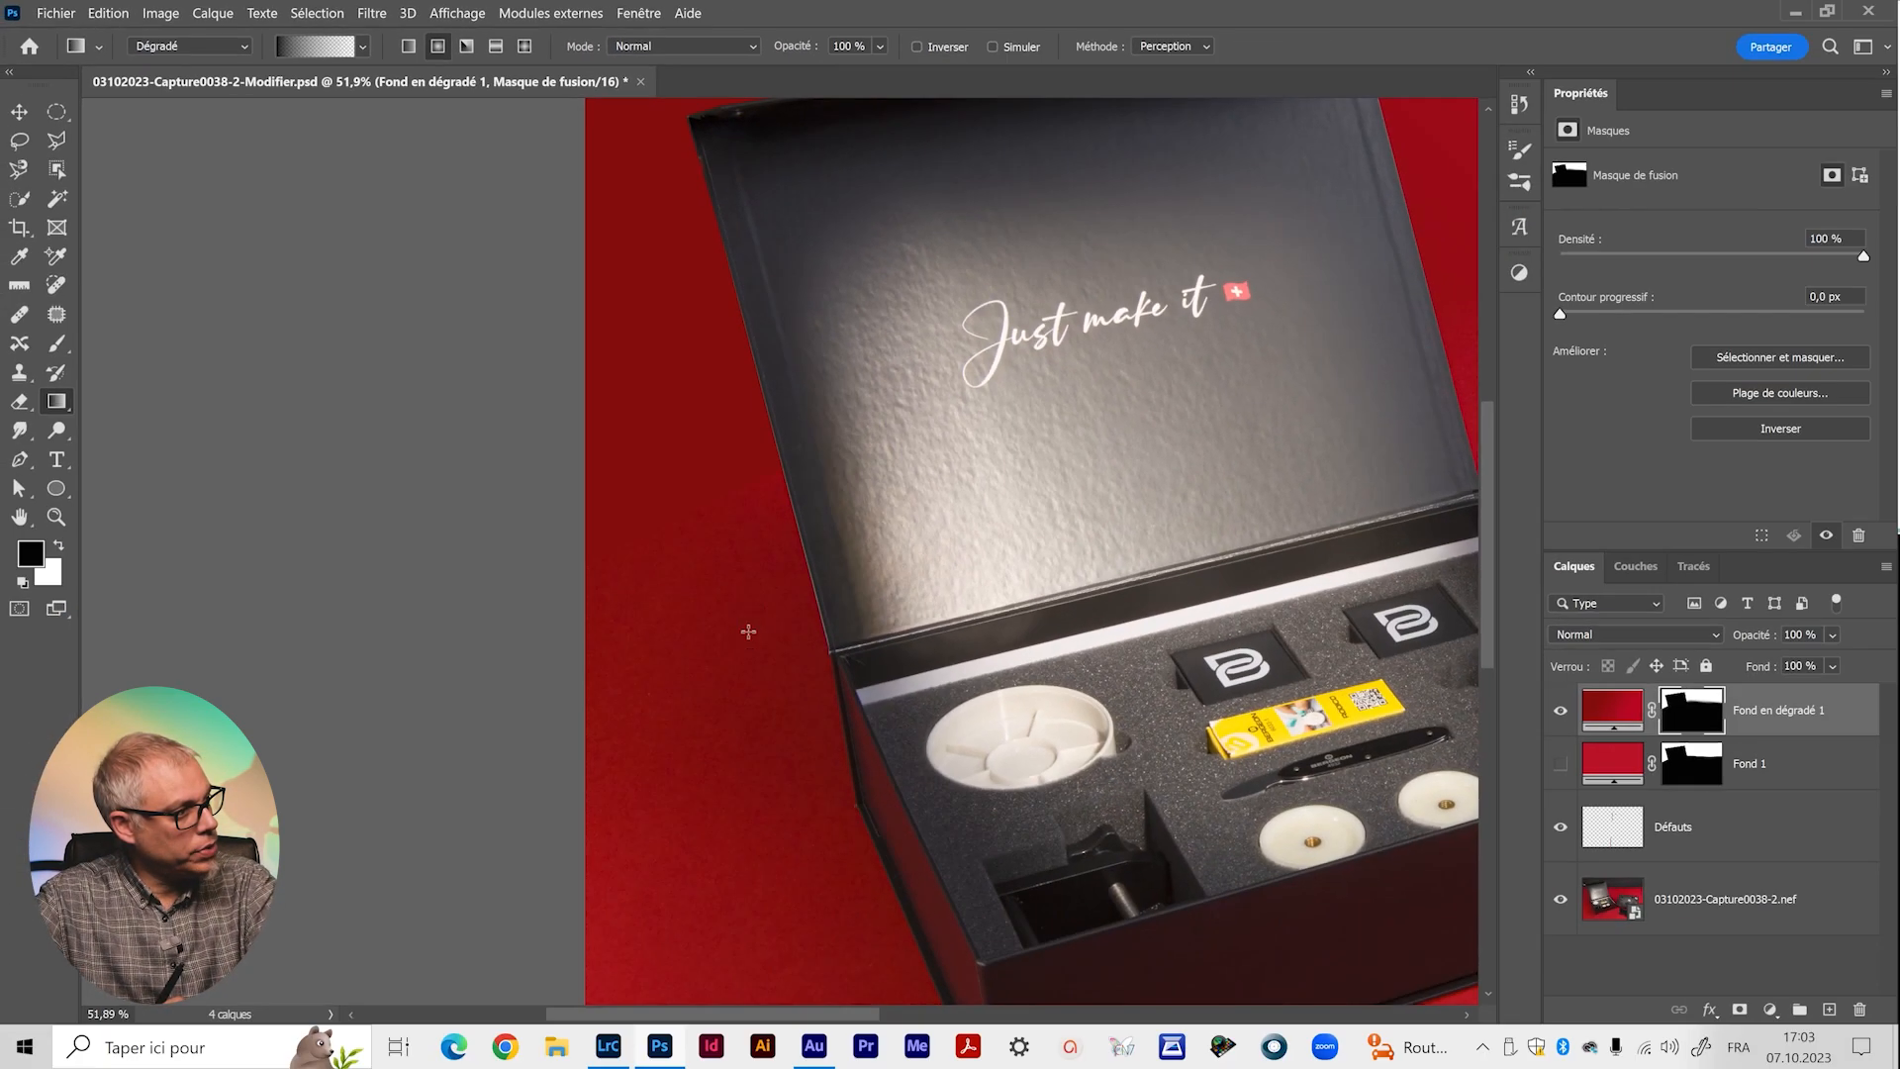
# Apply the radial black-to-transparent gradient to the Fond en dégradé 1 mask beside the box lid's left edge, and deselect the layer.
pyautogui.moveTo(748, 634); pyautogui.dragTo(745, 438)
pyautogui.moveTo(748, 634); pyautogui.dragTo(773, 511)
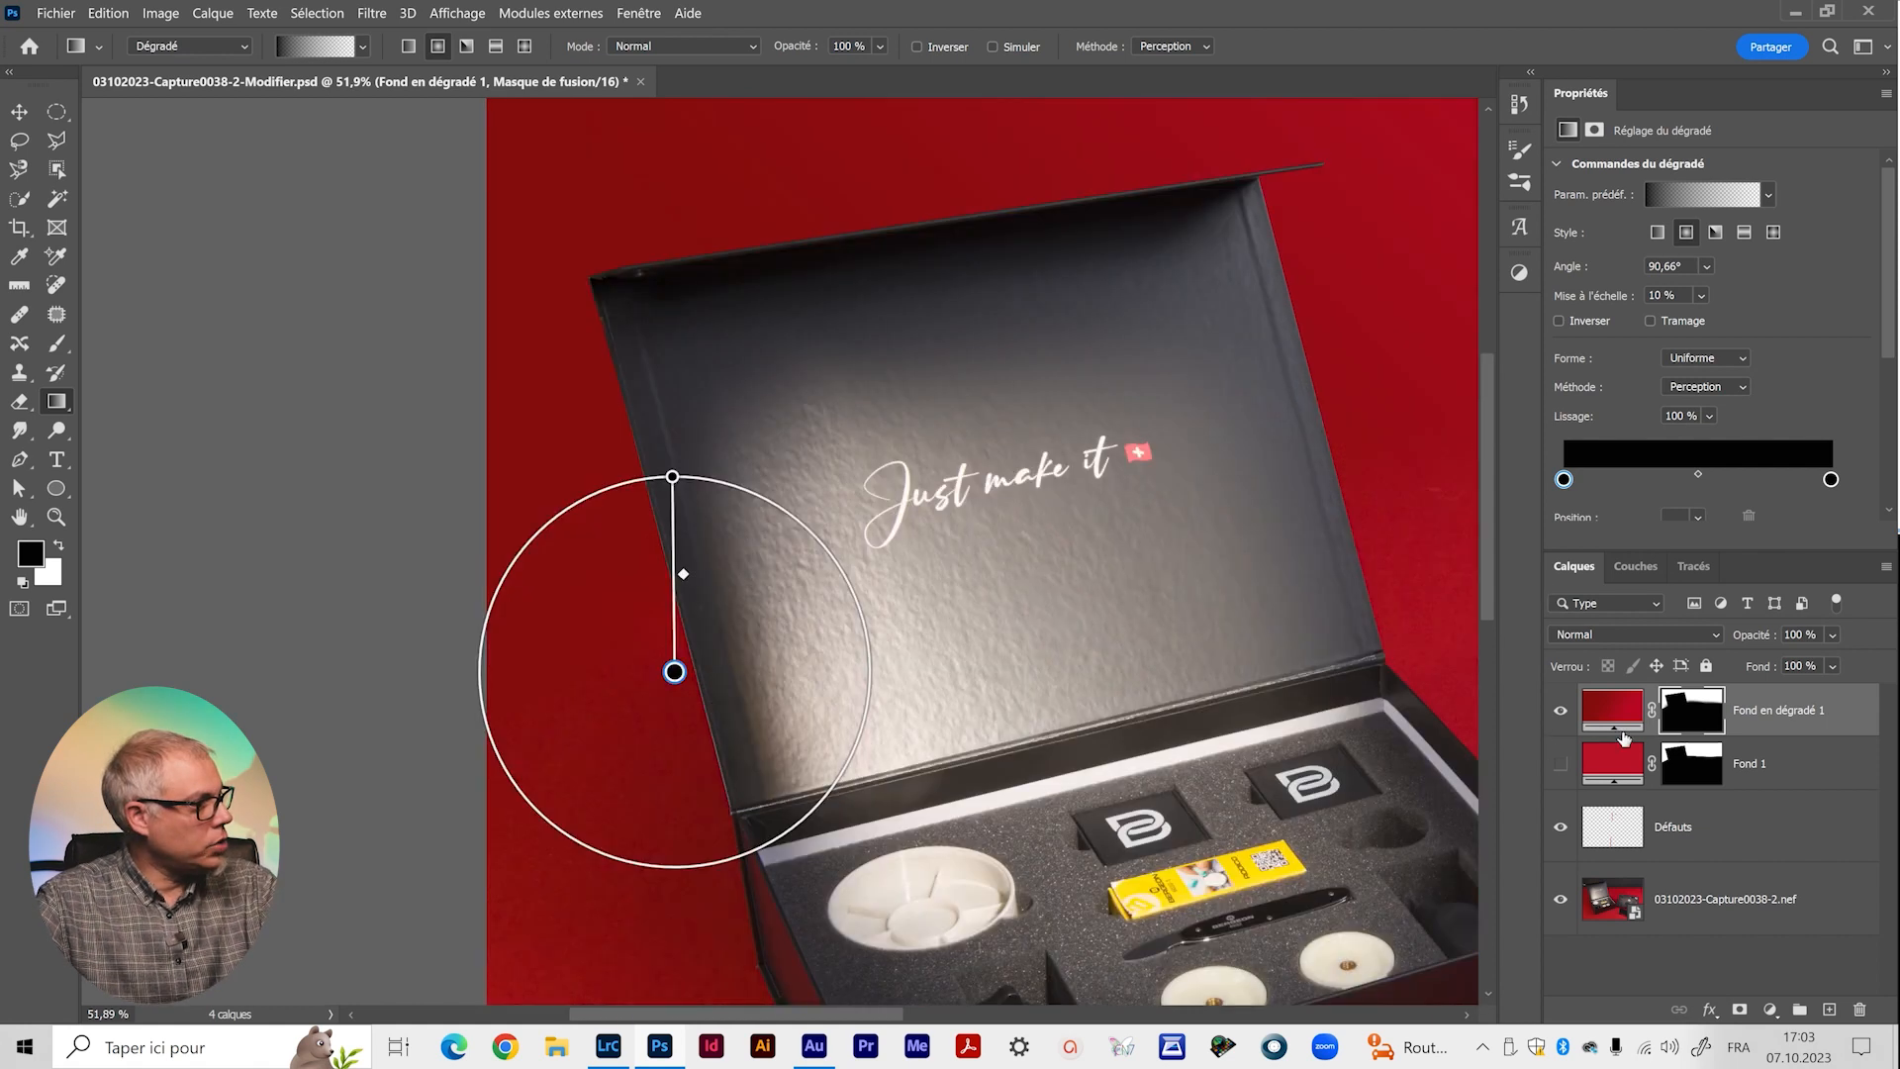
pyautogui.click(1798, 974)
# Inspect the backdrop blend around the box, comparing it without the gradient layer and checking the outline of its mask as a selection.
pyautogui.scroll(5, 645, 613)
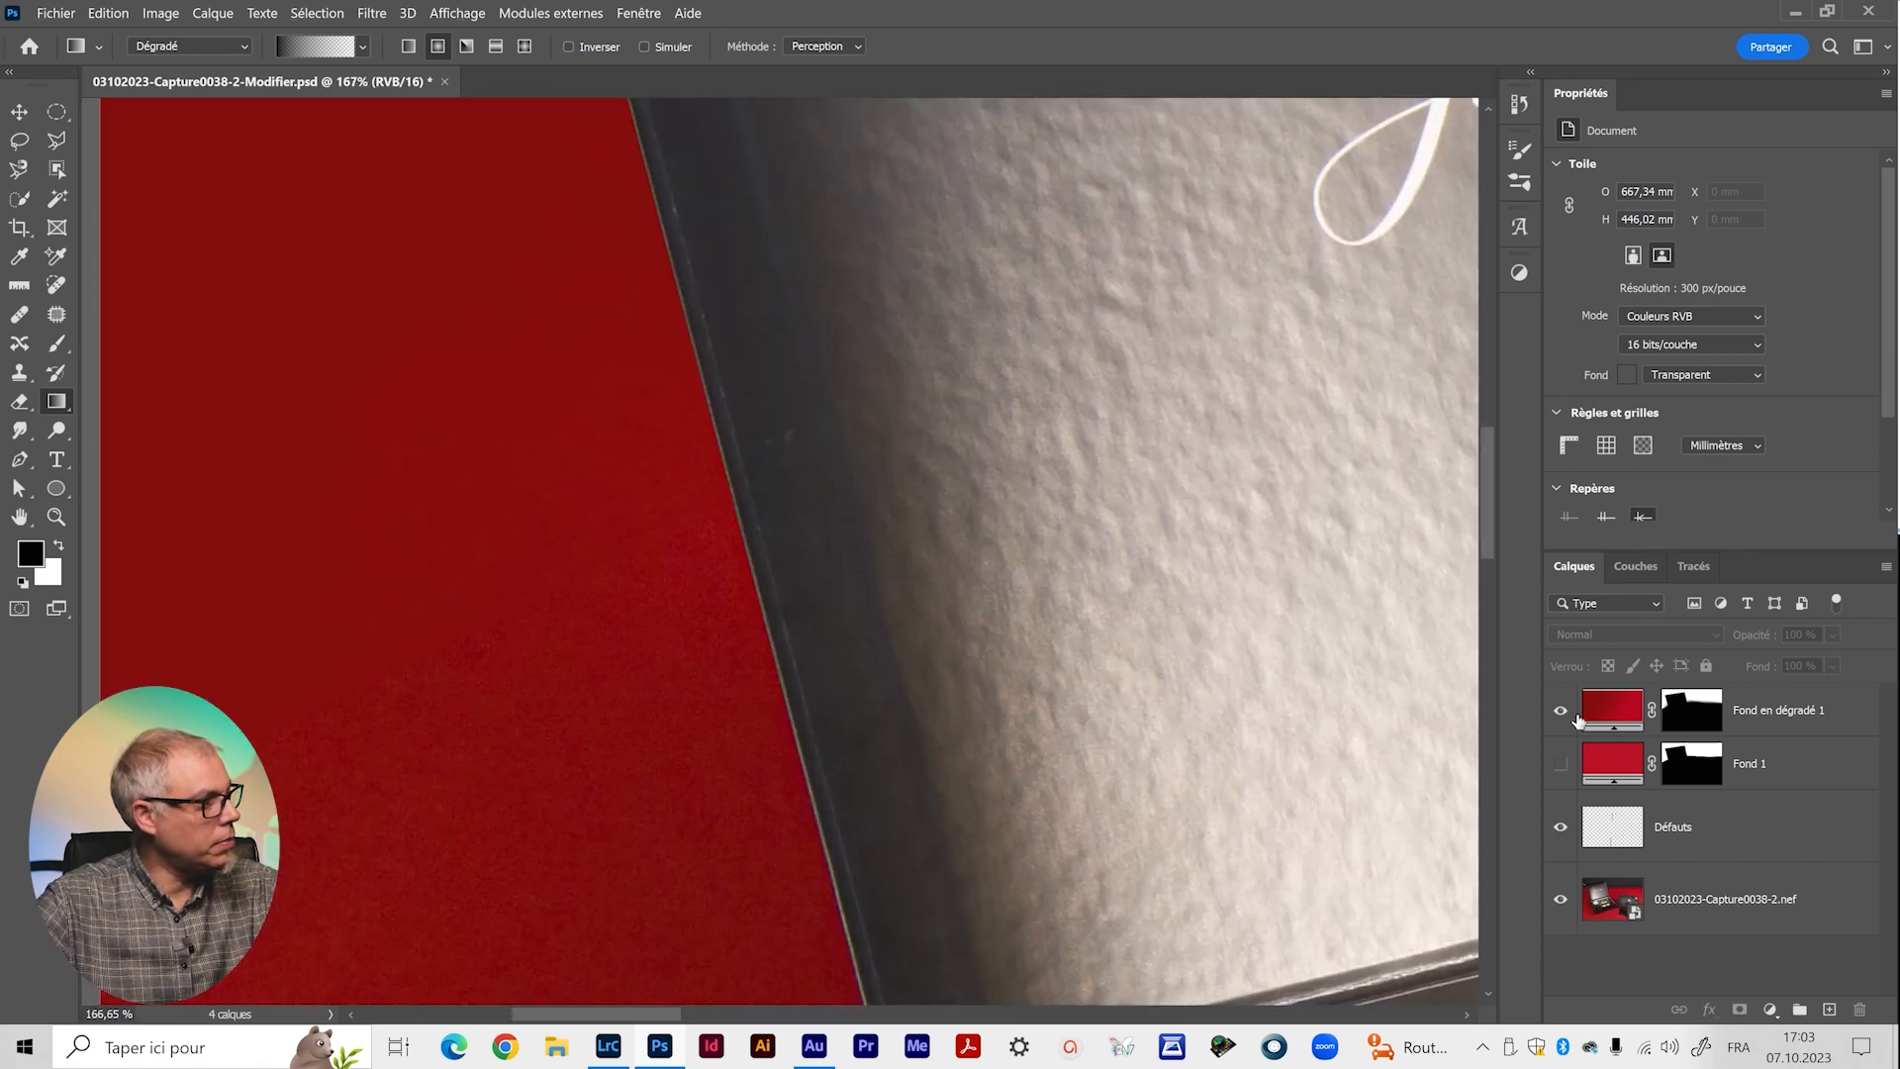
pyautogui.scroll(-5, 904, 581)
pyautogui.moveTo(890, 535); pyautogui.dragTo(470, 558)
pyautogui.scroll(-1, 1294, 589)
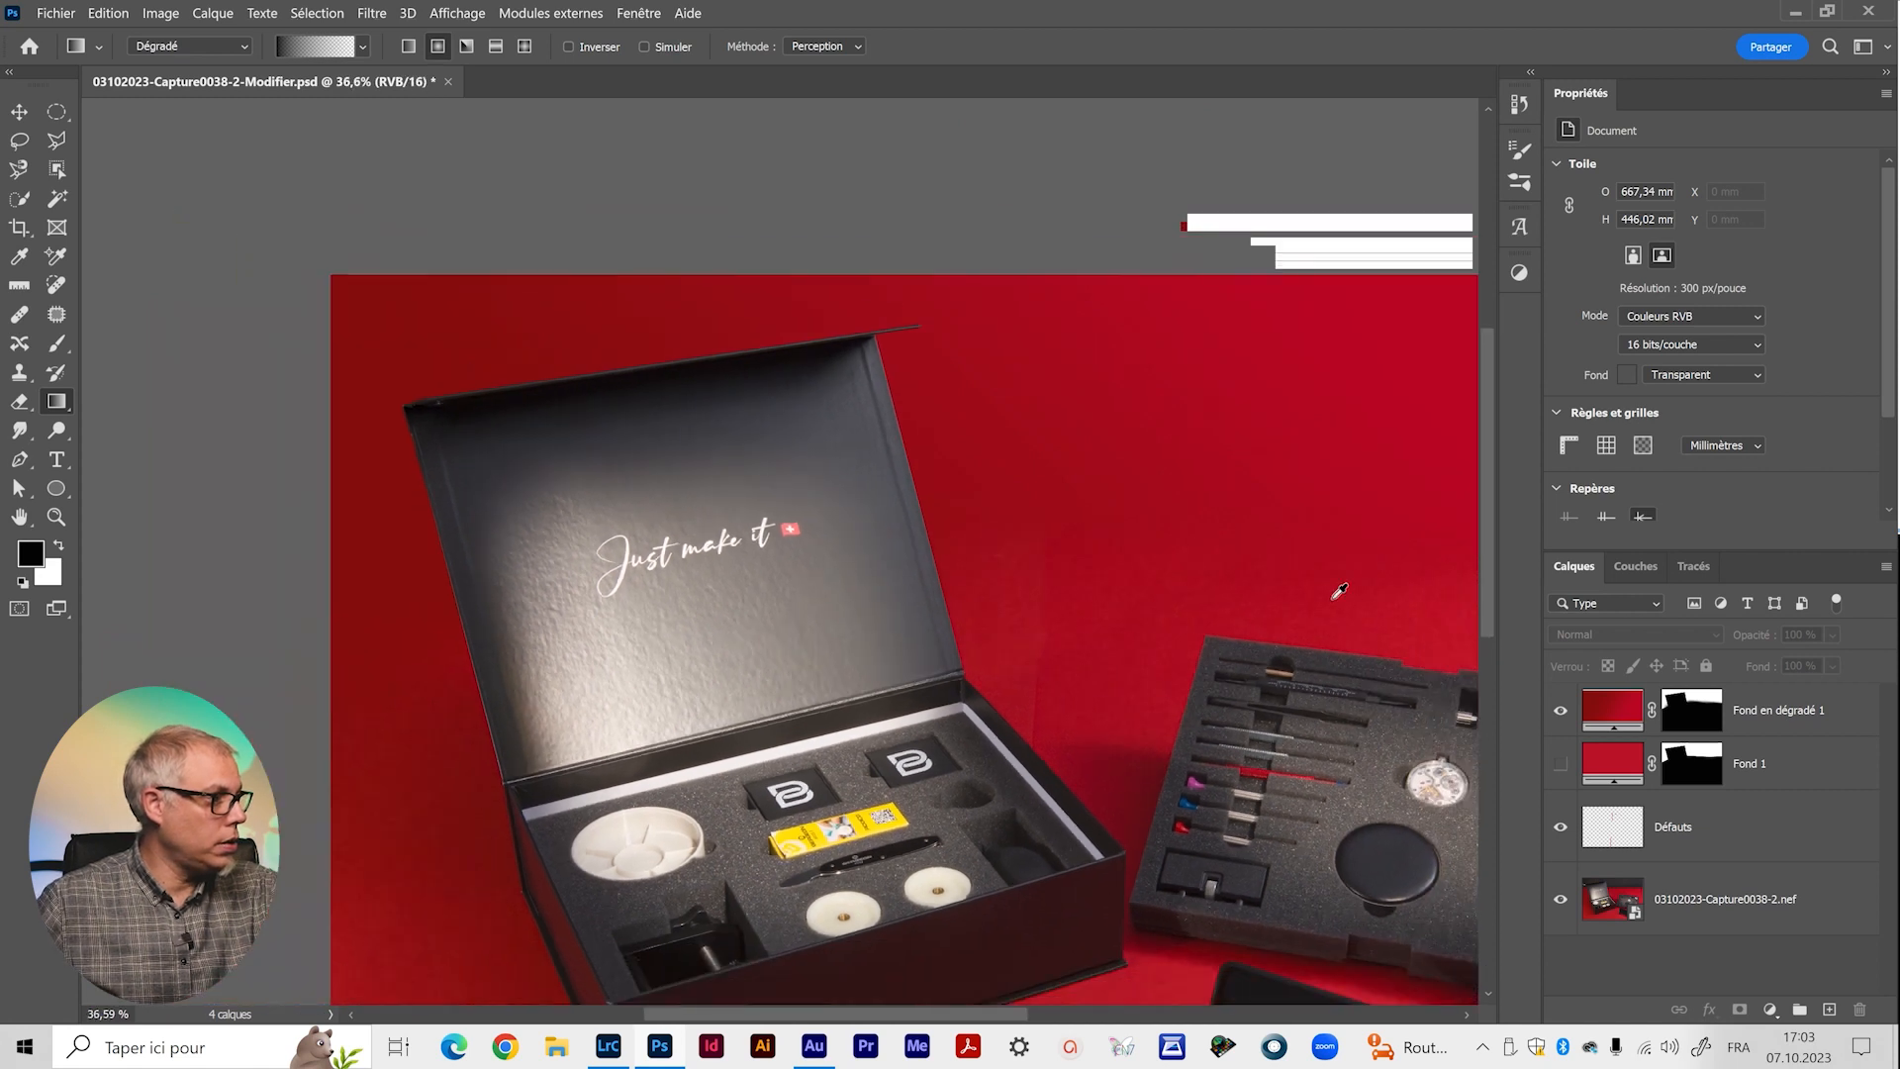
pyautogui.scroll(-2, 1193, 584)
pyautogui.moveTo(1025, 658); pyautogui.dragTo(783, 547)
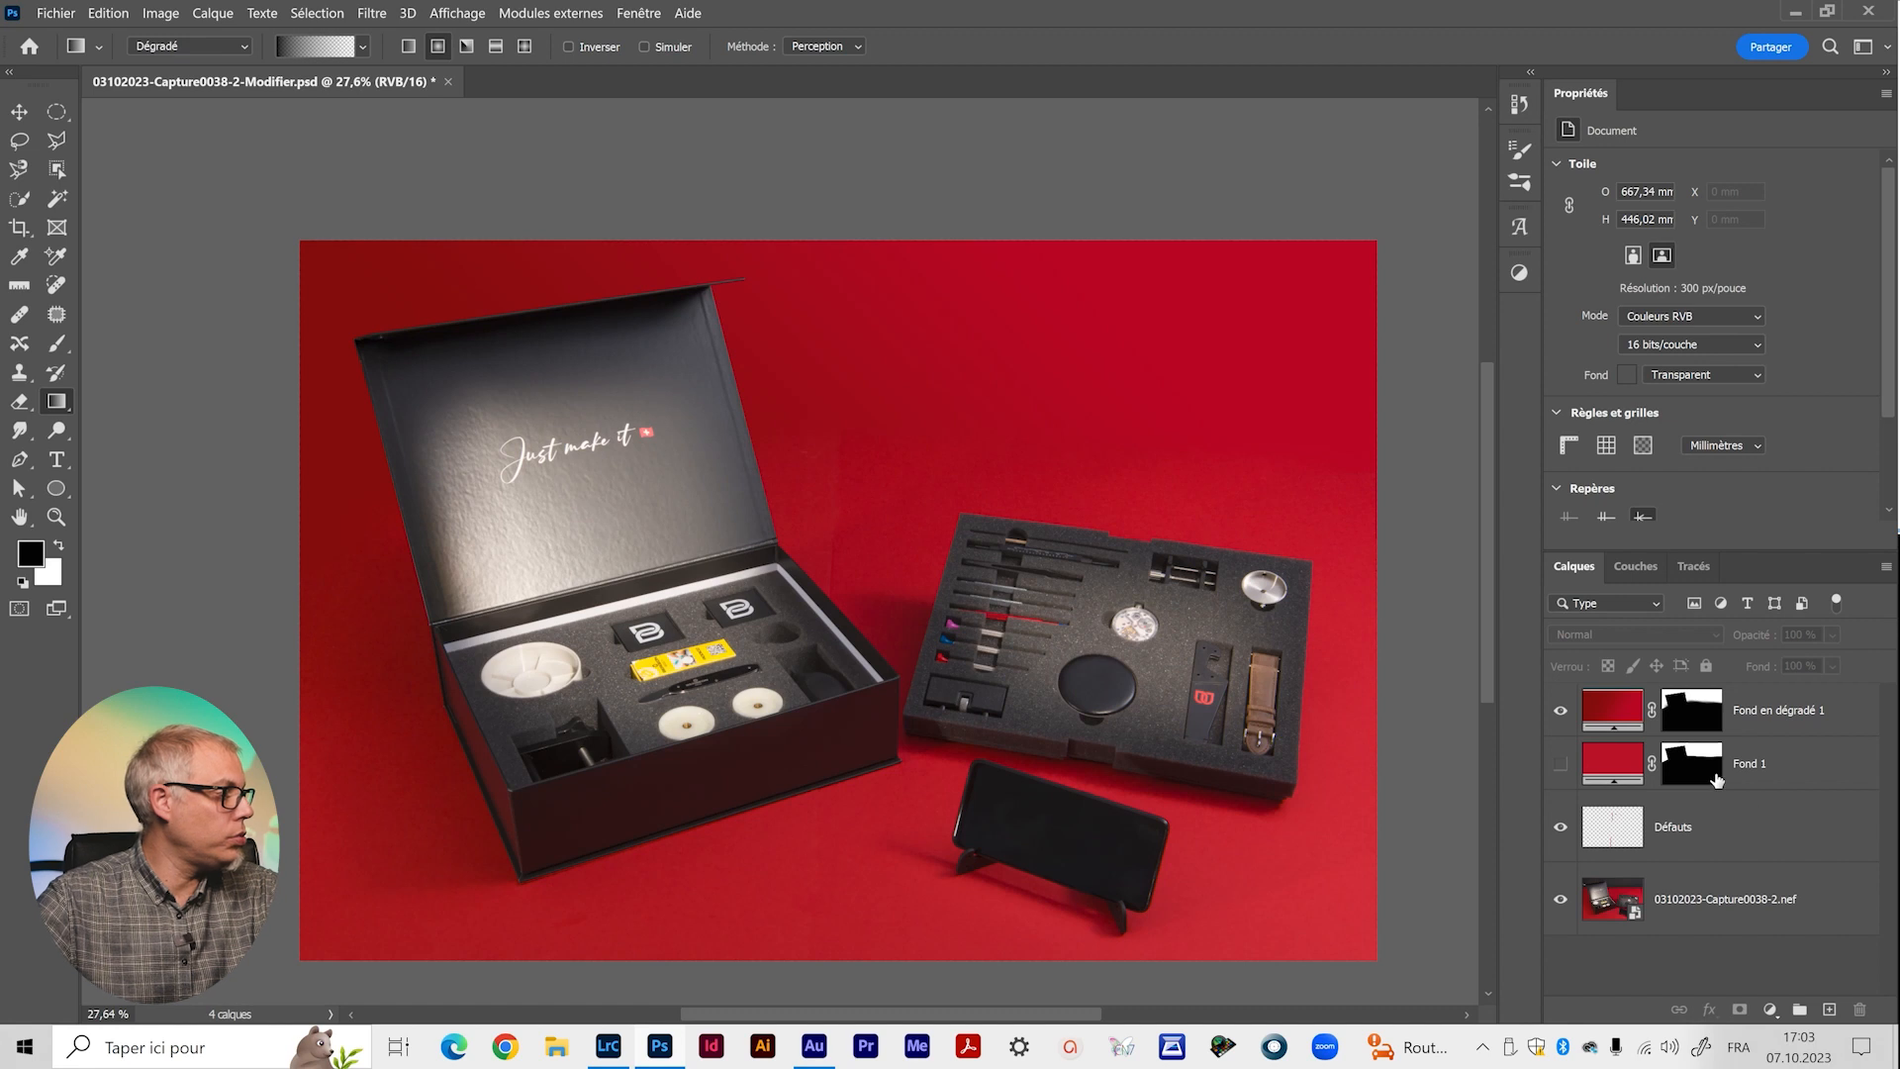
pyautogui.click(1559, 711)
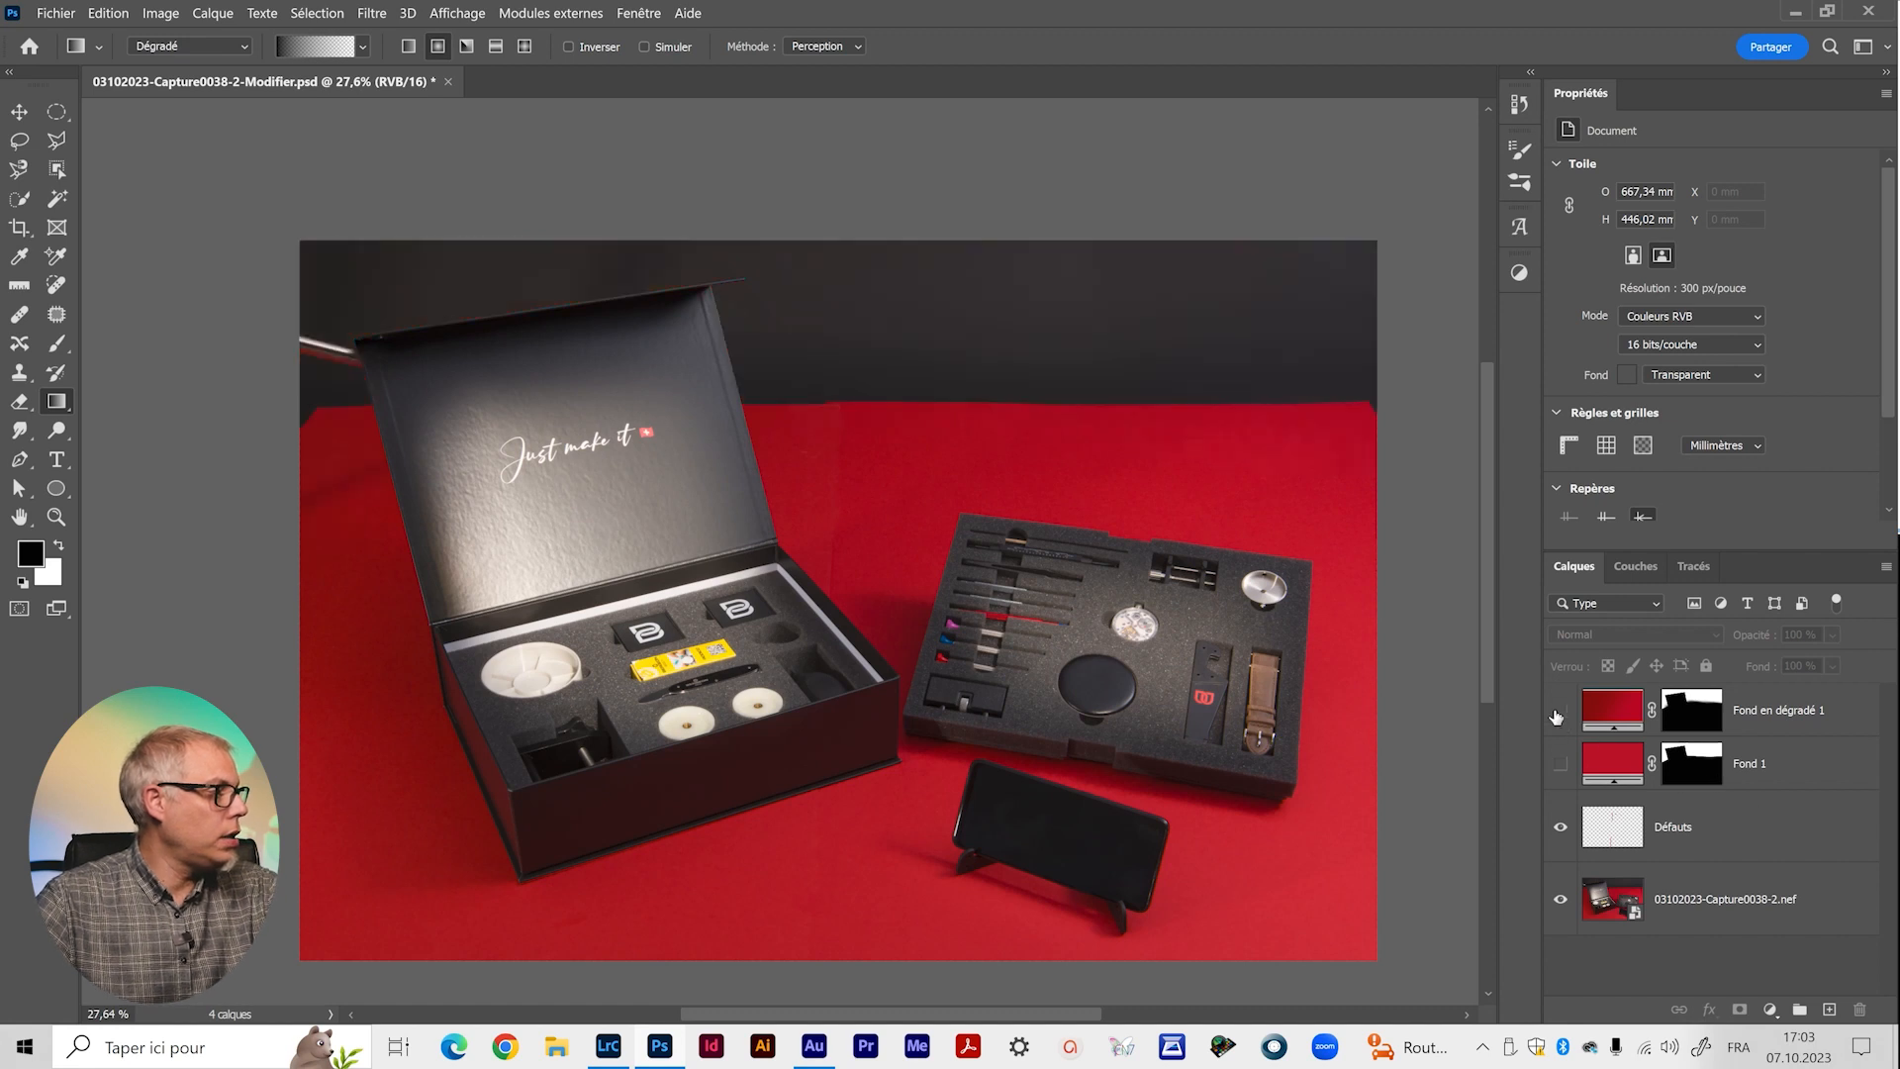
pyautogui.keyDown('ctrl'); pyautogui.click(1692, 712); pyautogui.keyUp('ctrl')
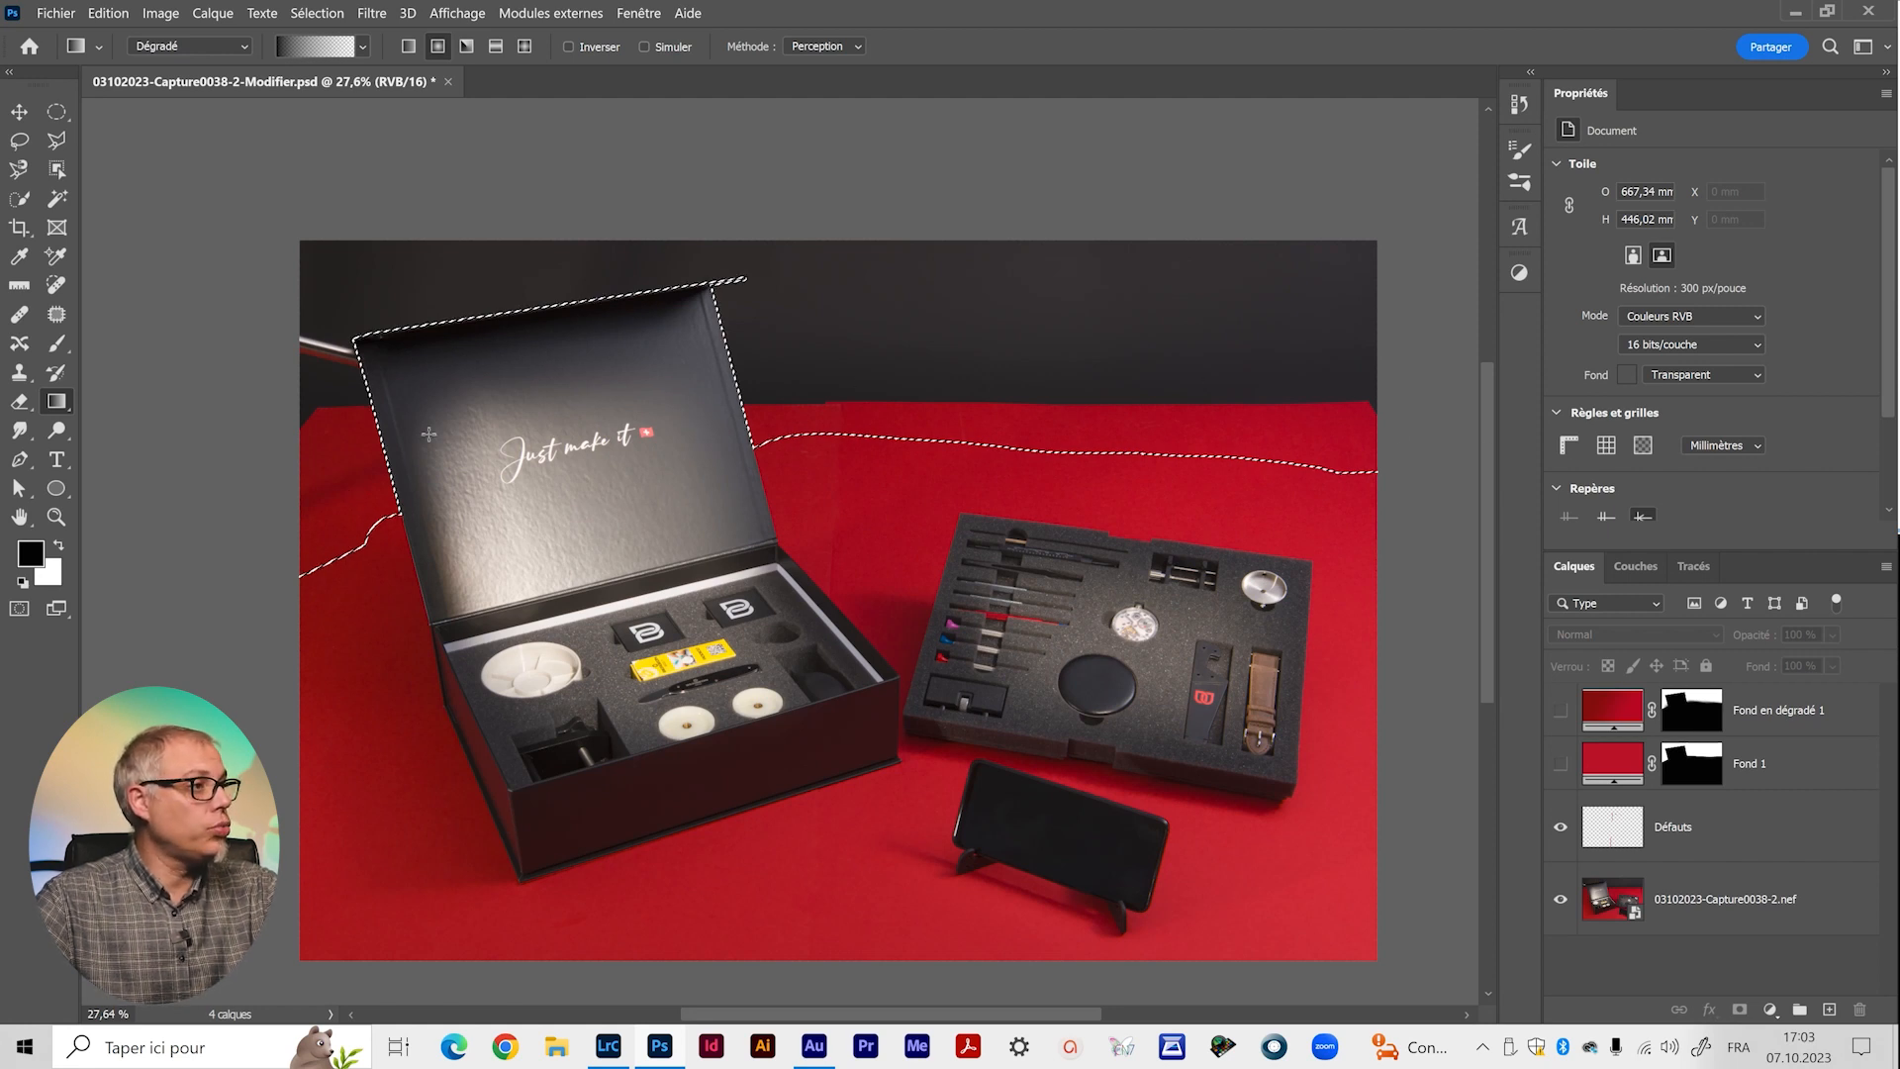
pyautogui.click(1561, 711)
pyautogui.hotkey('ctrl', 'd')
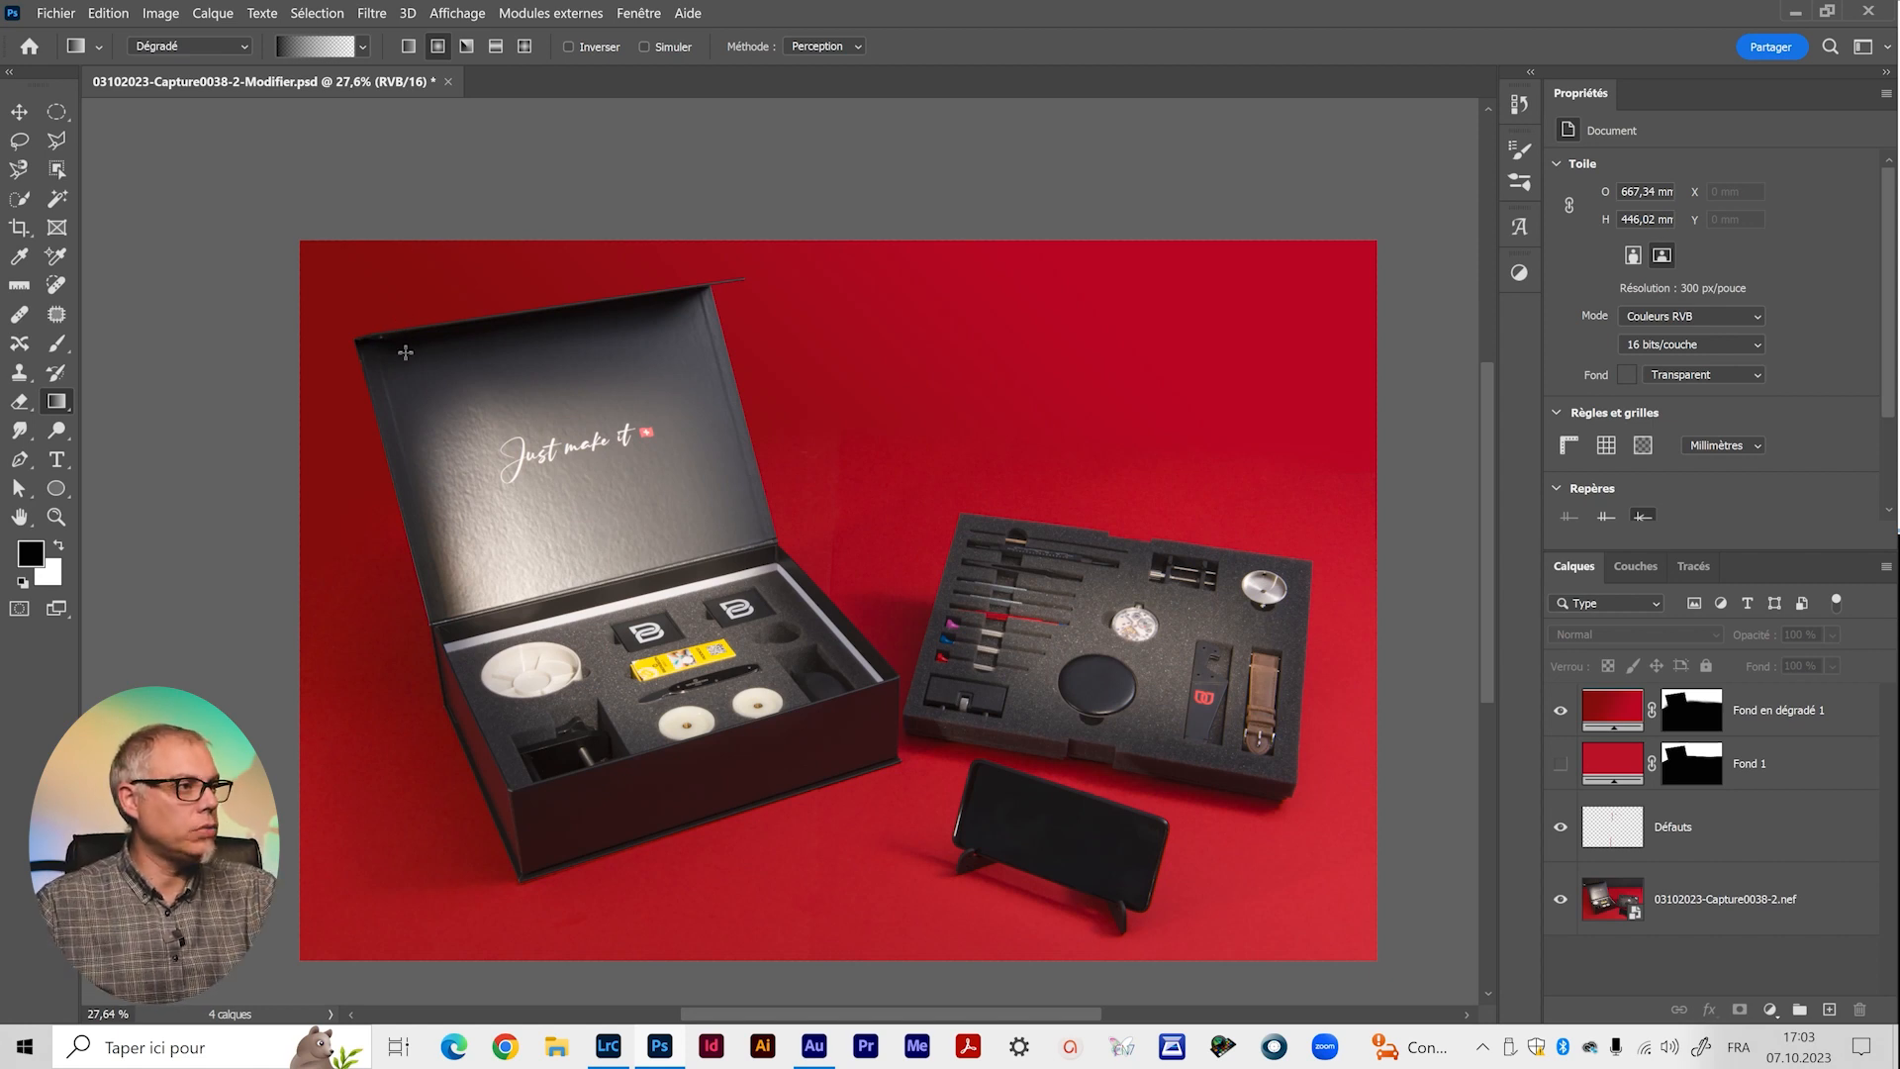
# Feather the Fond en dégradé 1 mask by 1,2 px, check the lid's edges, and delete the hidden Fond 1 layer.
pyautogui.scroll(5, 406, 352)
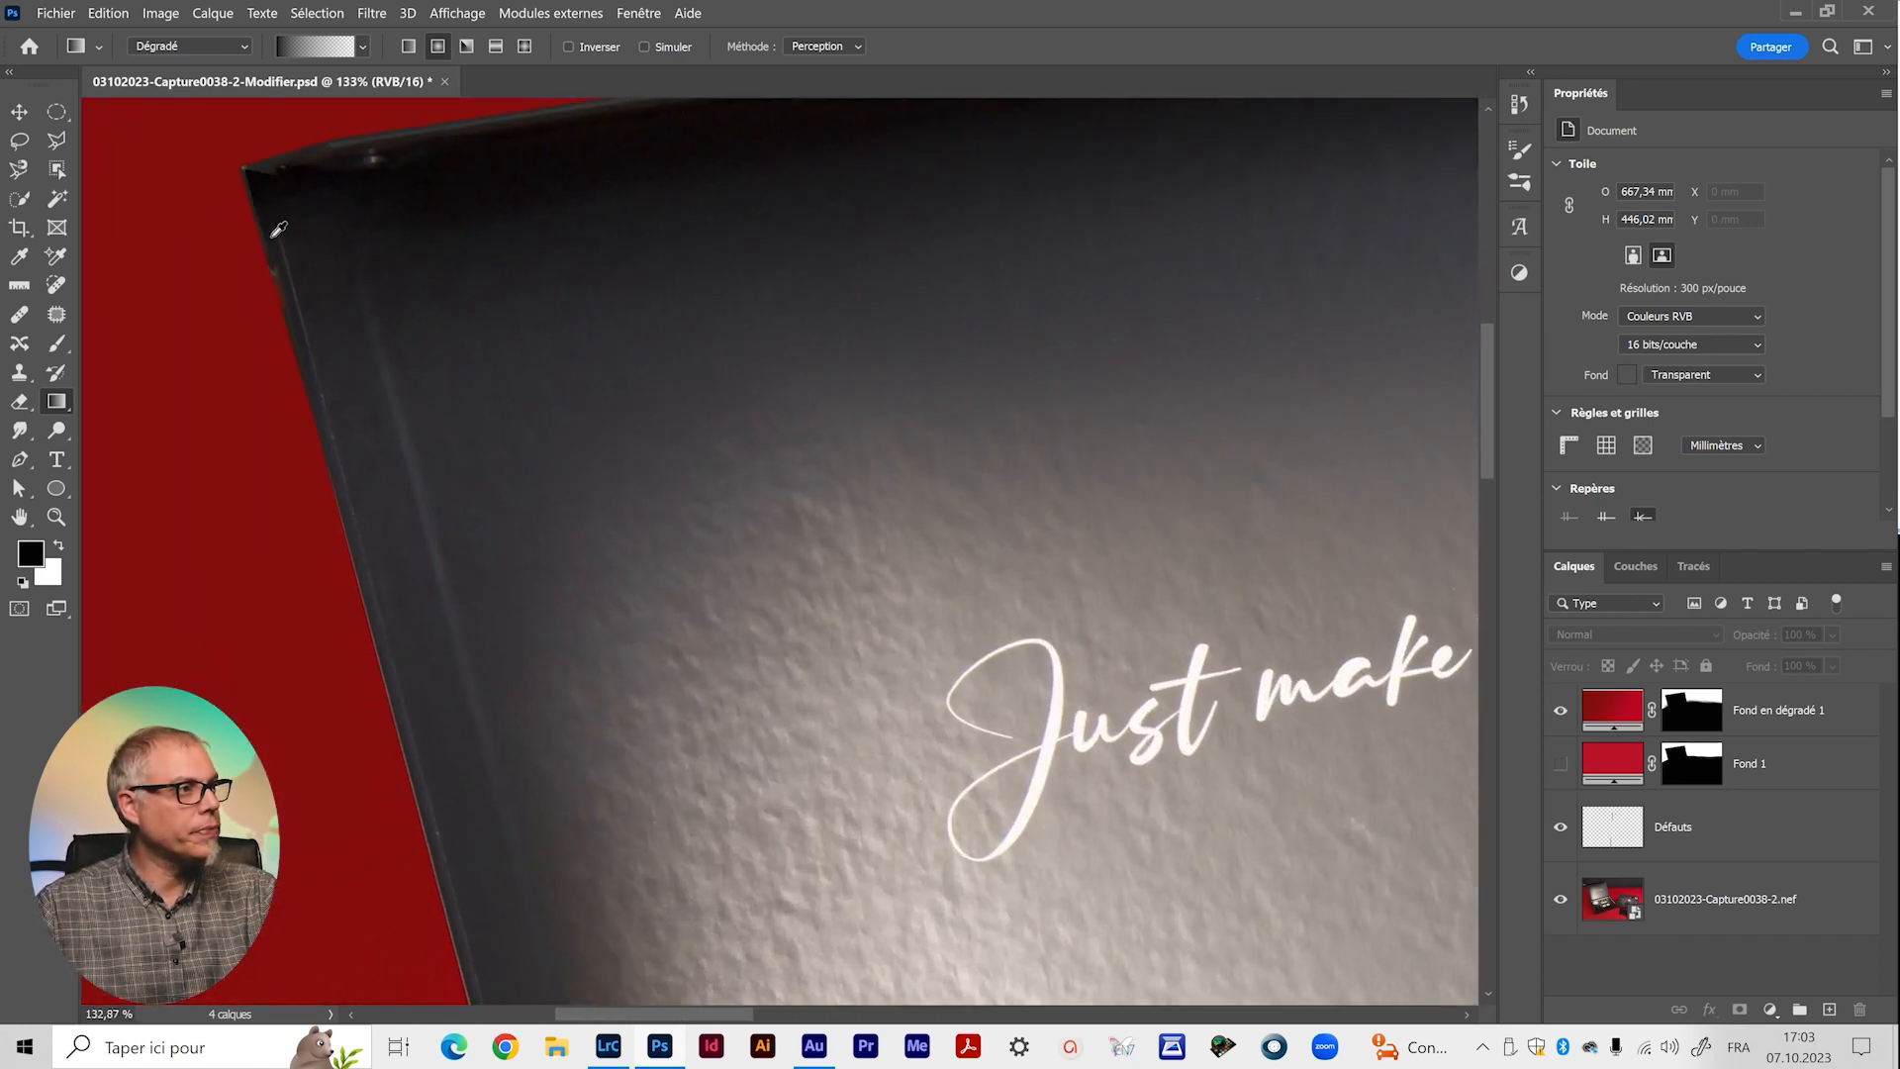
pyautogui.click(1672, 711)
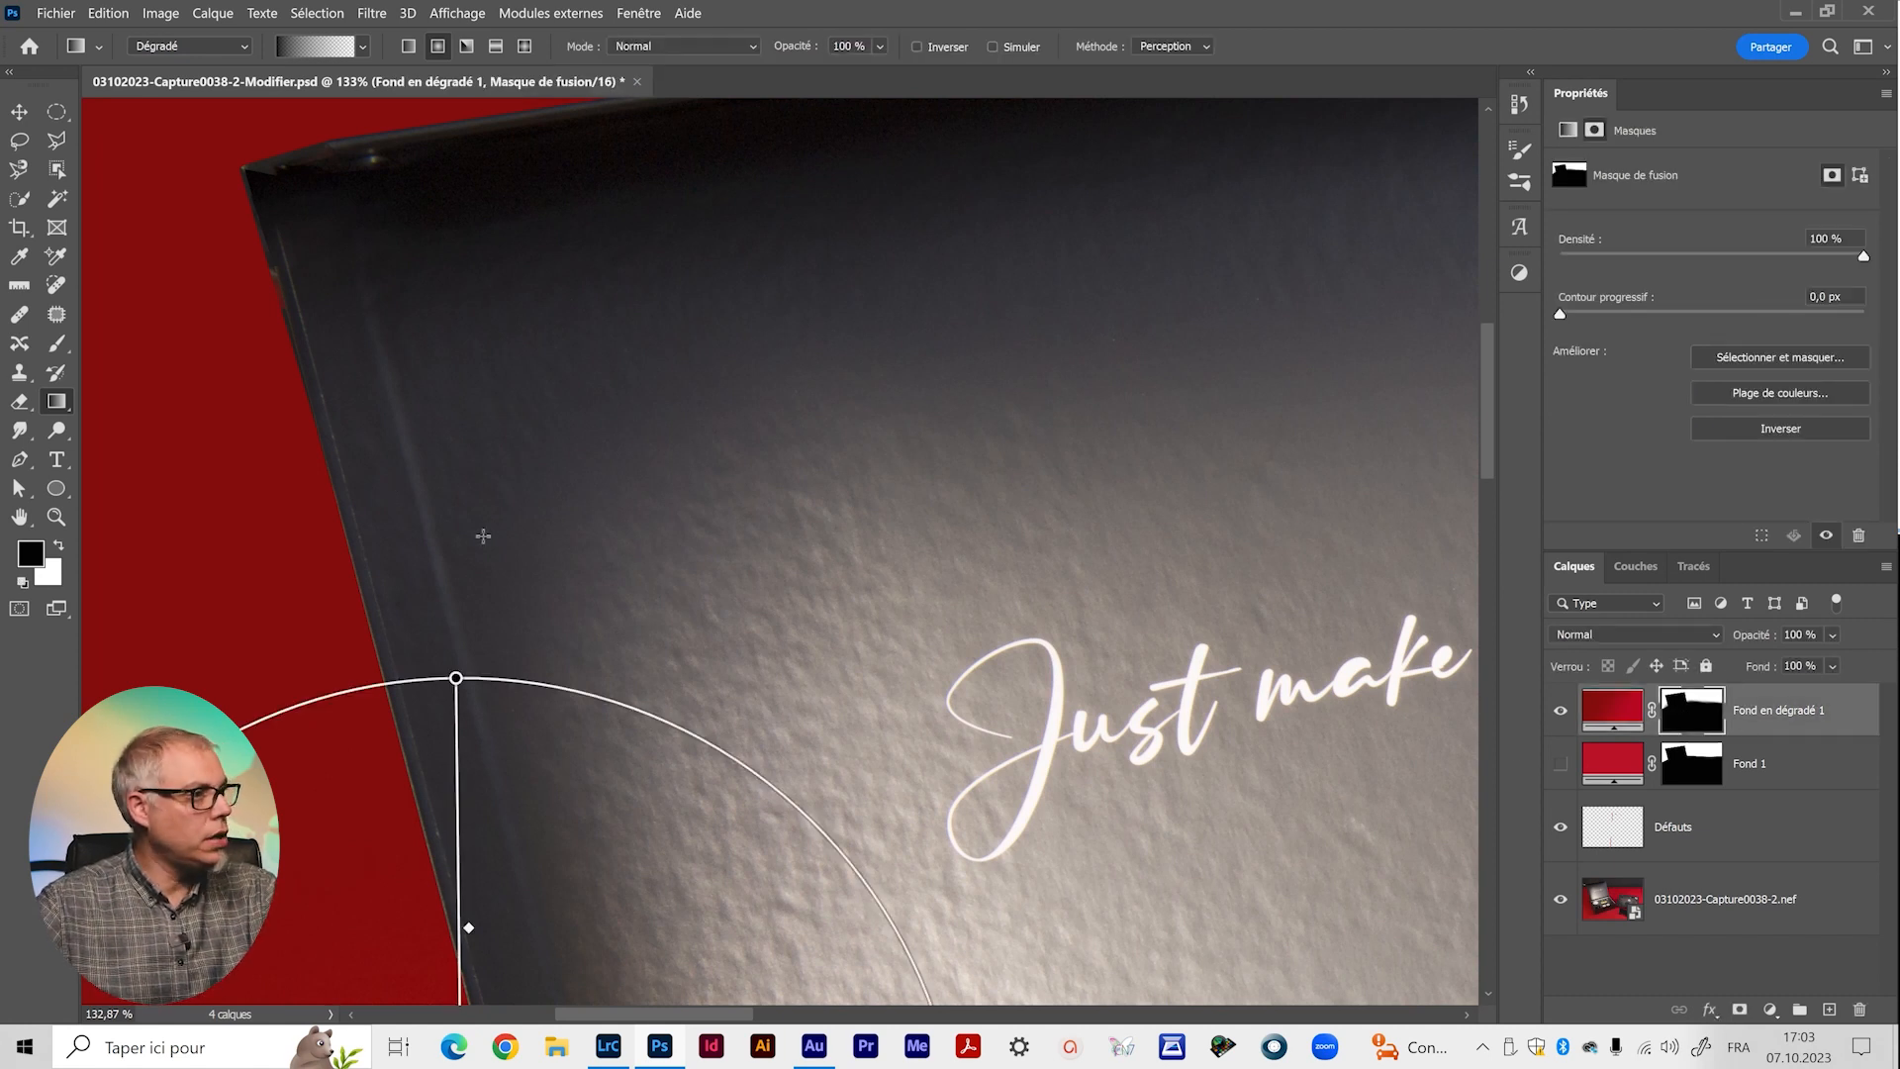
pyautogui.scroll(3, 330, 538)
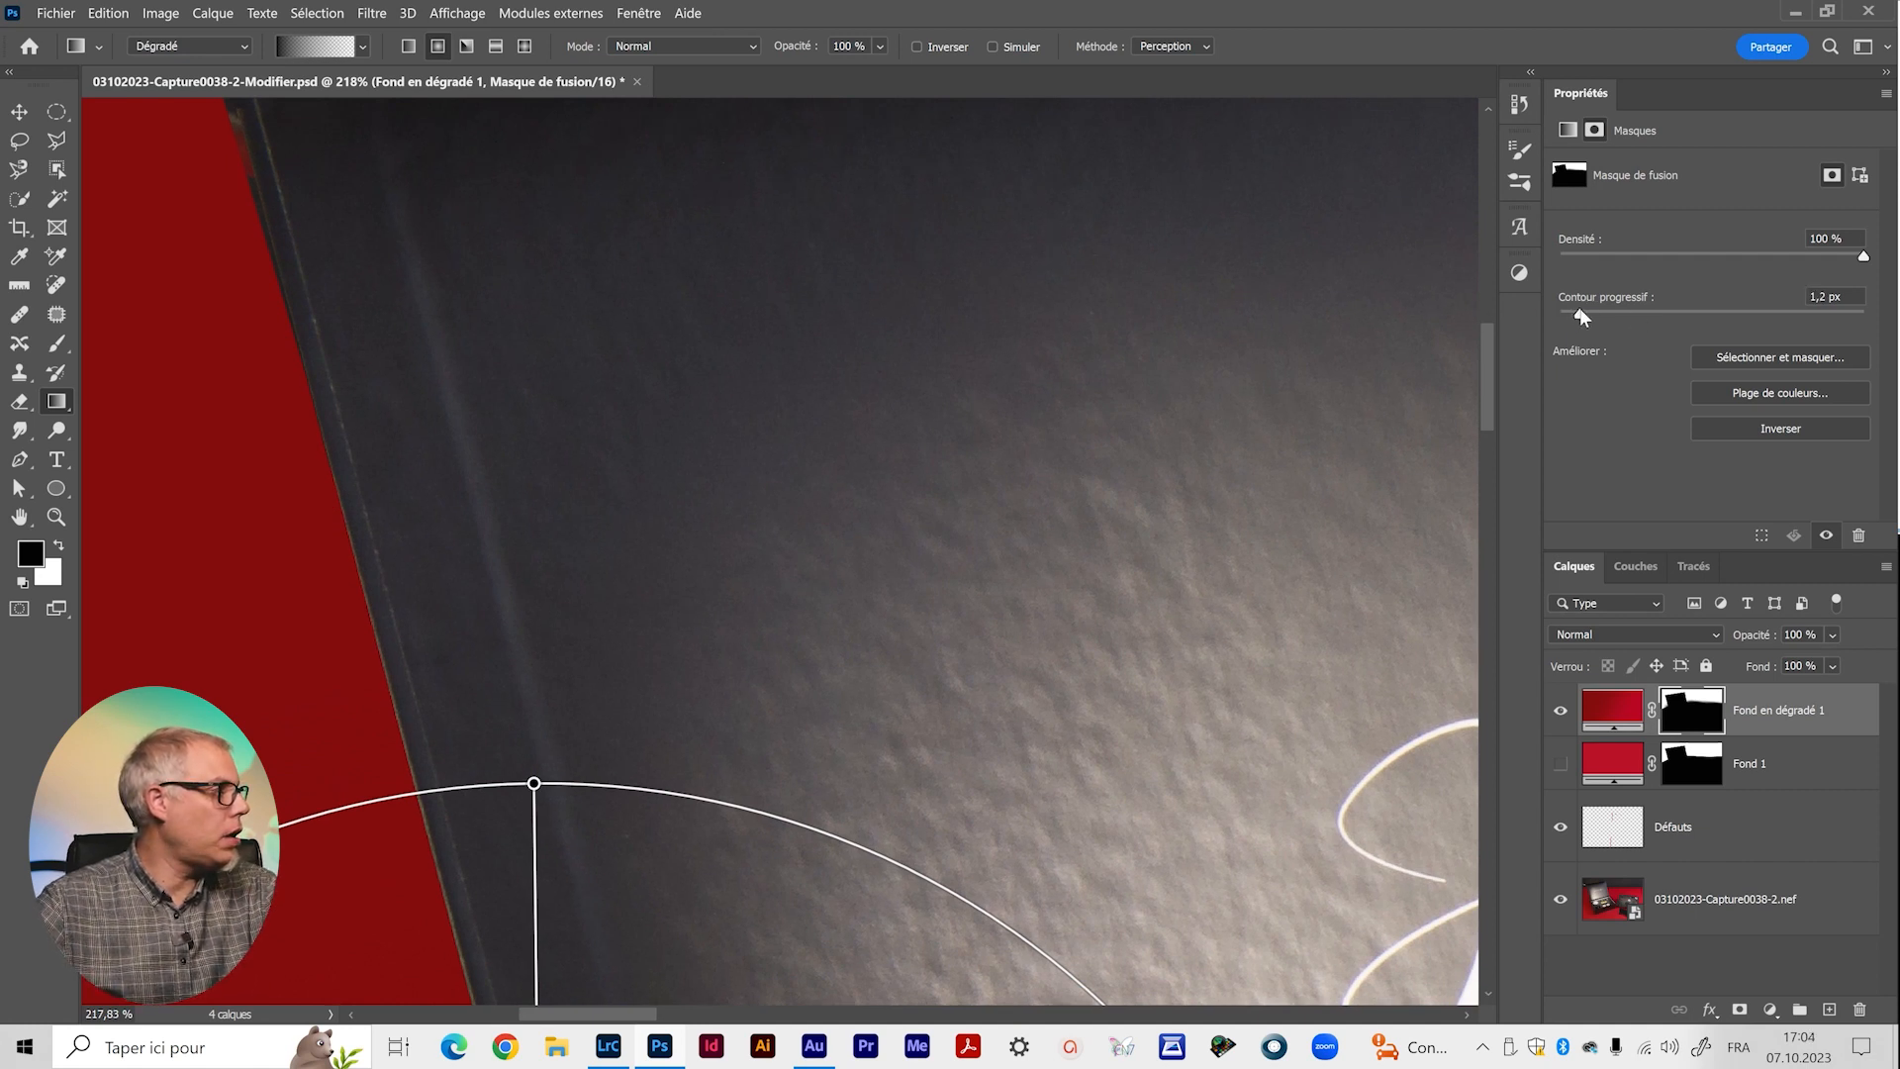
pyautogui.scroll(5, 469, 504)
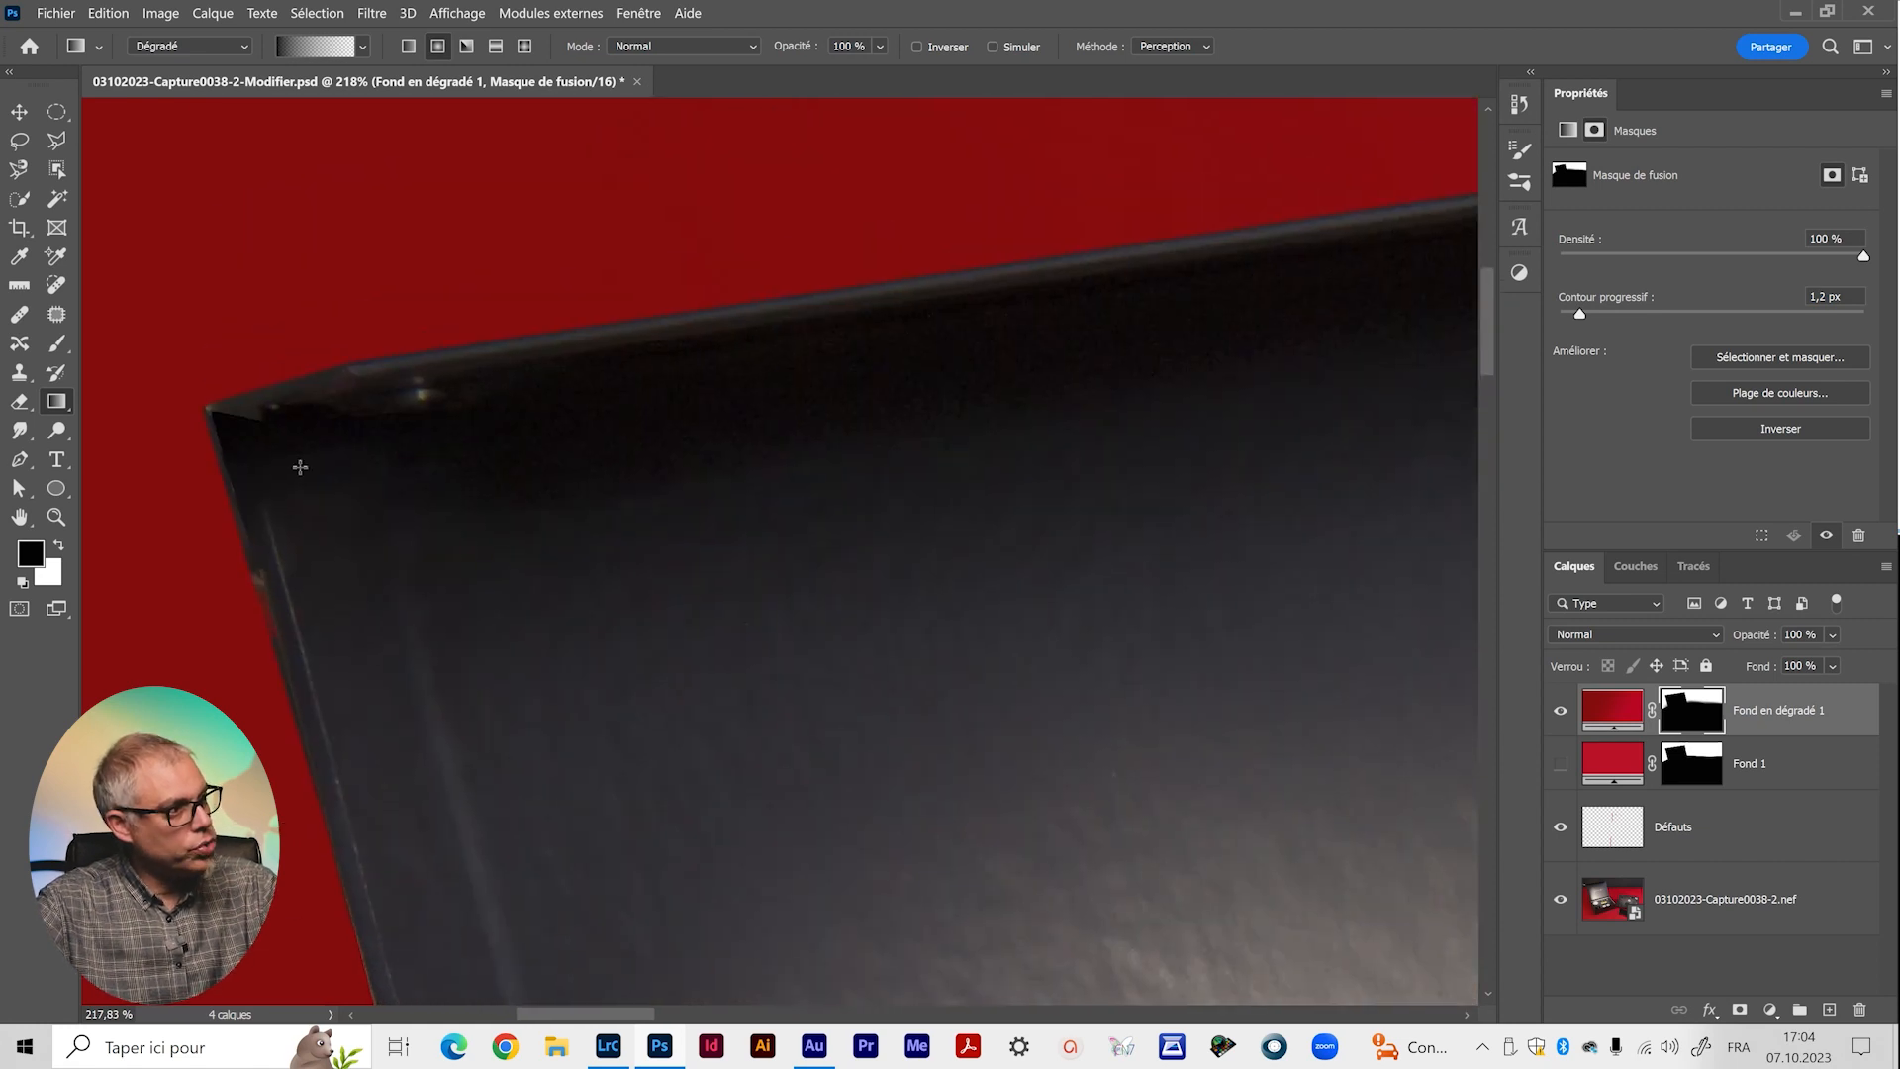
pyautogui.moveTo(1218, 347); pyautogui.dragTo(377, 482)
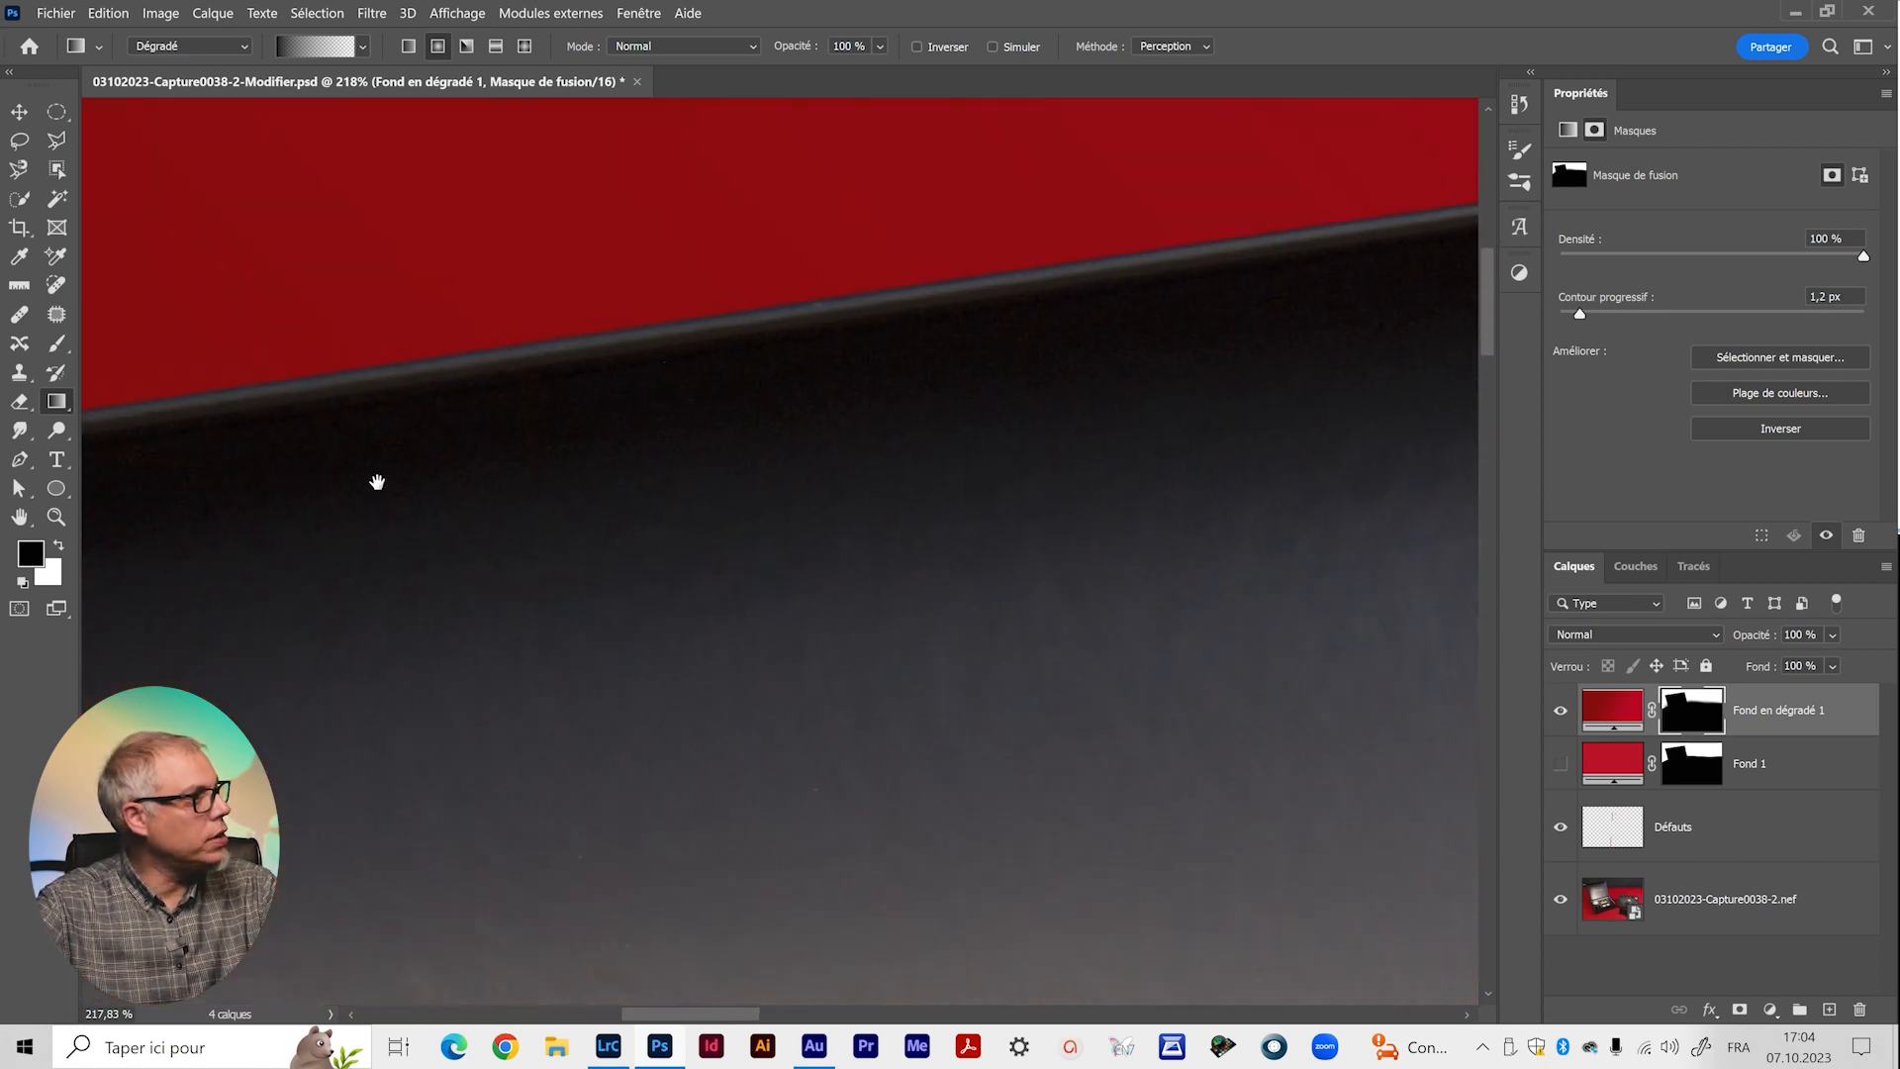
pyautogui.moveTo(1229, 343); pyautogui.dragTo(607, 539)
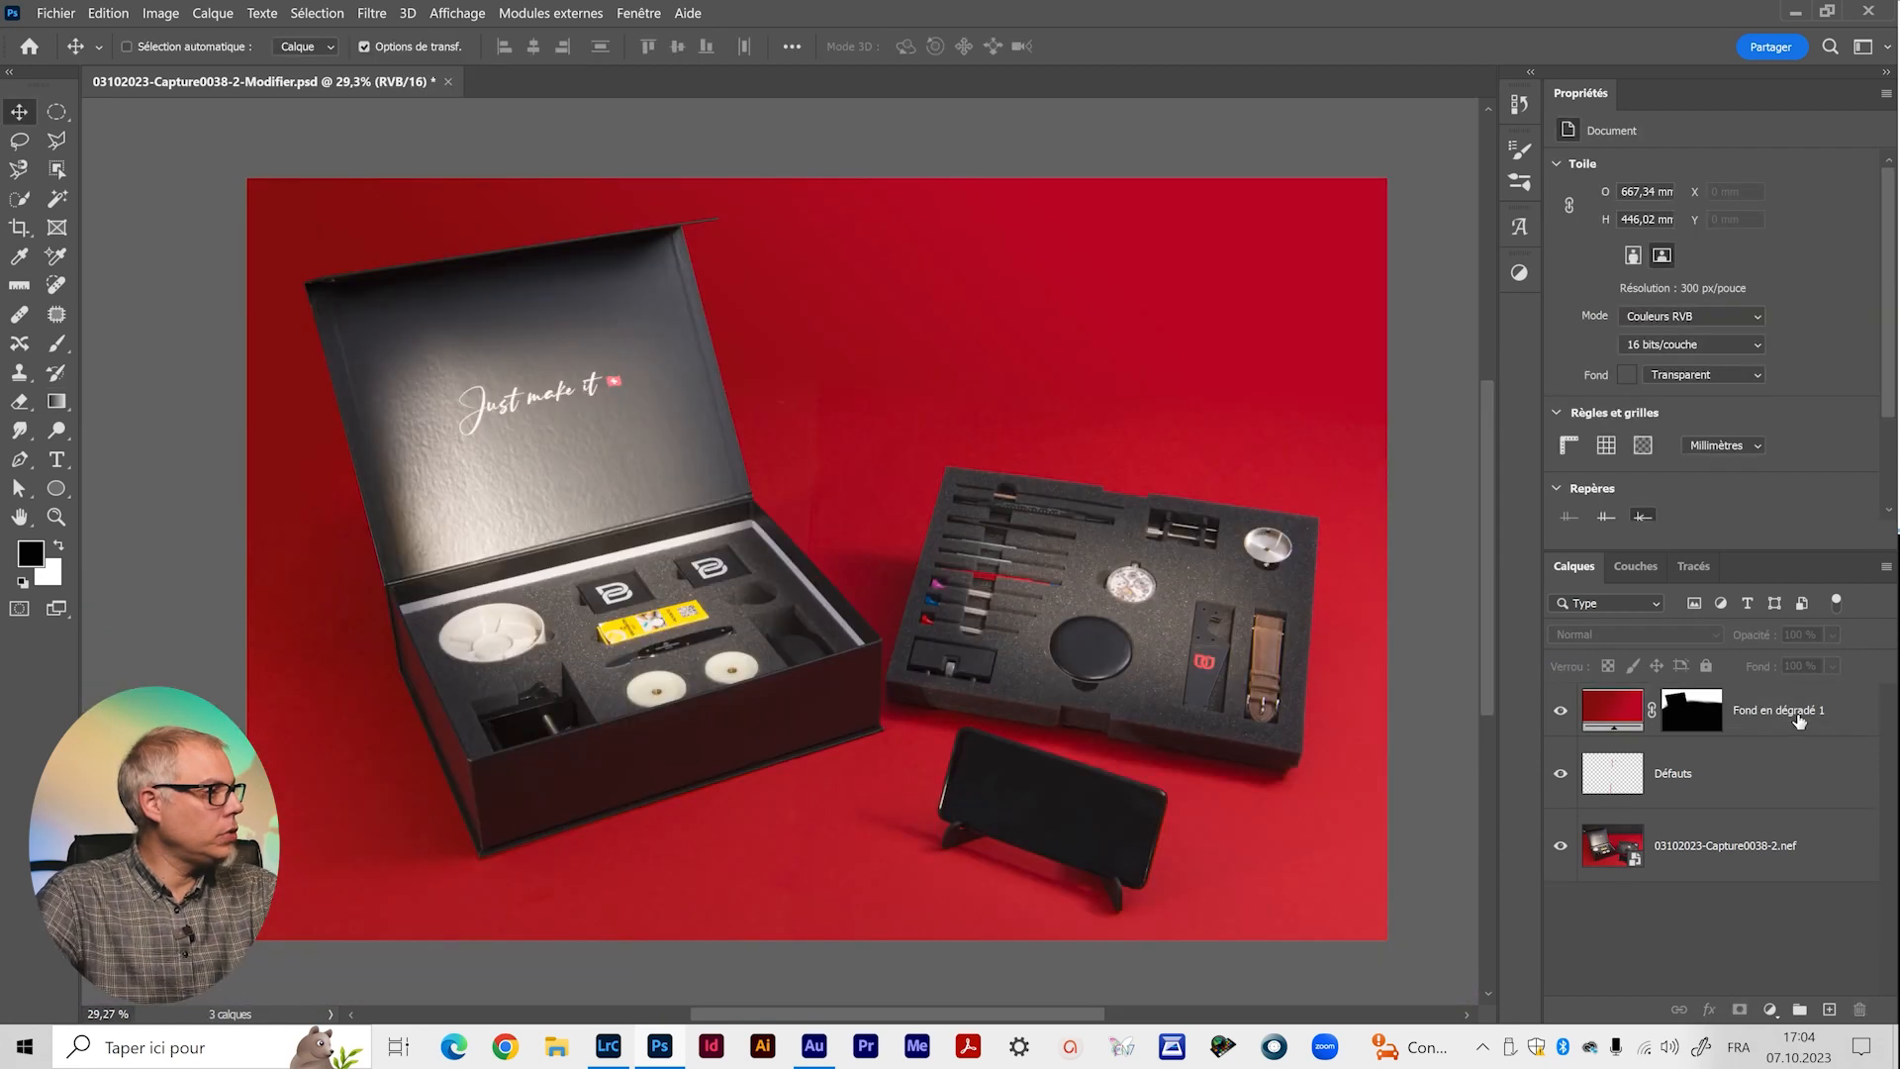
# Group the Fond en dégradé 1, Défauts and 03102023-Capture0038-2.nef layers, naming the group base.
pyautogui.click(1801, 720)
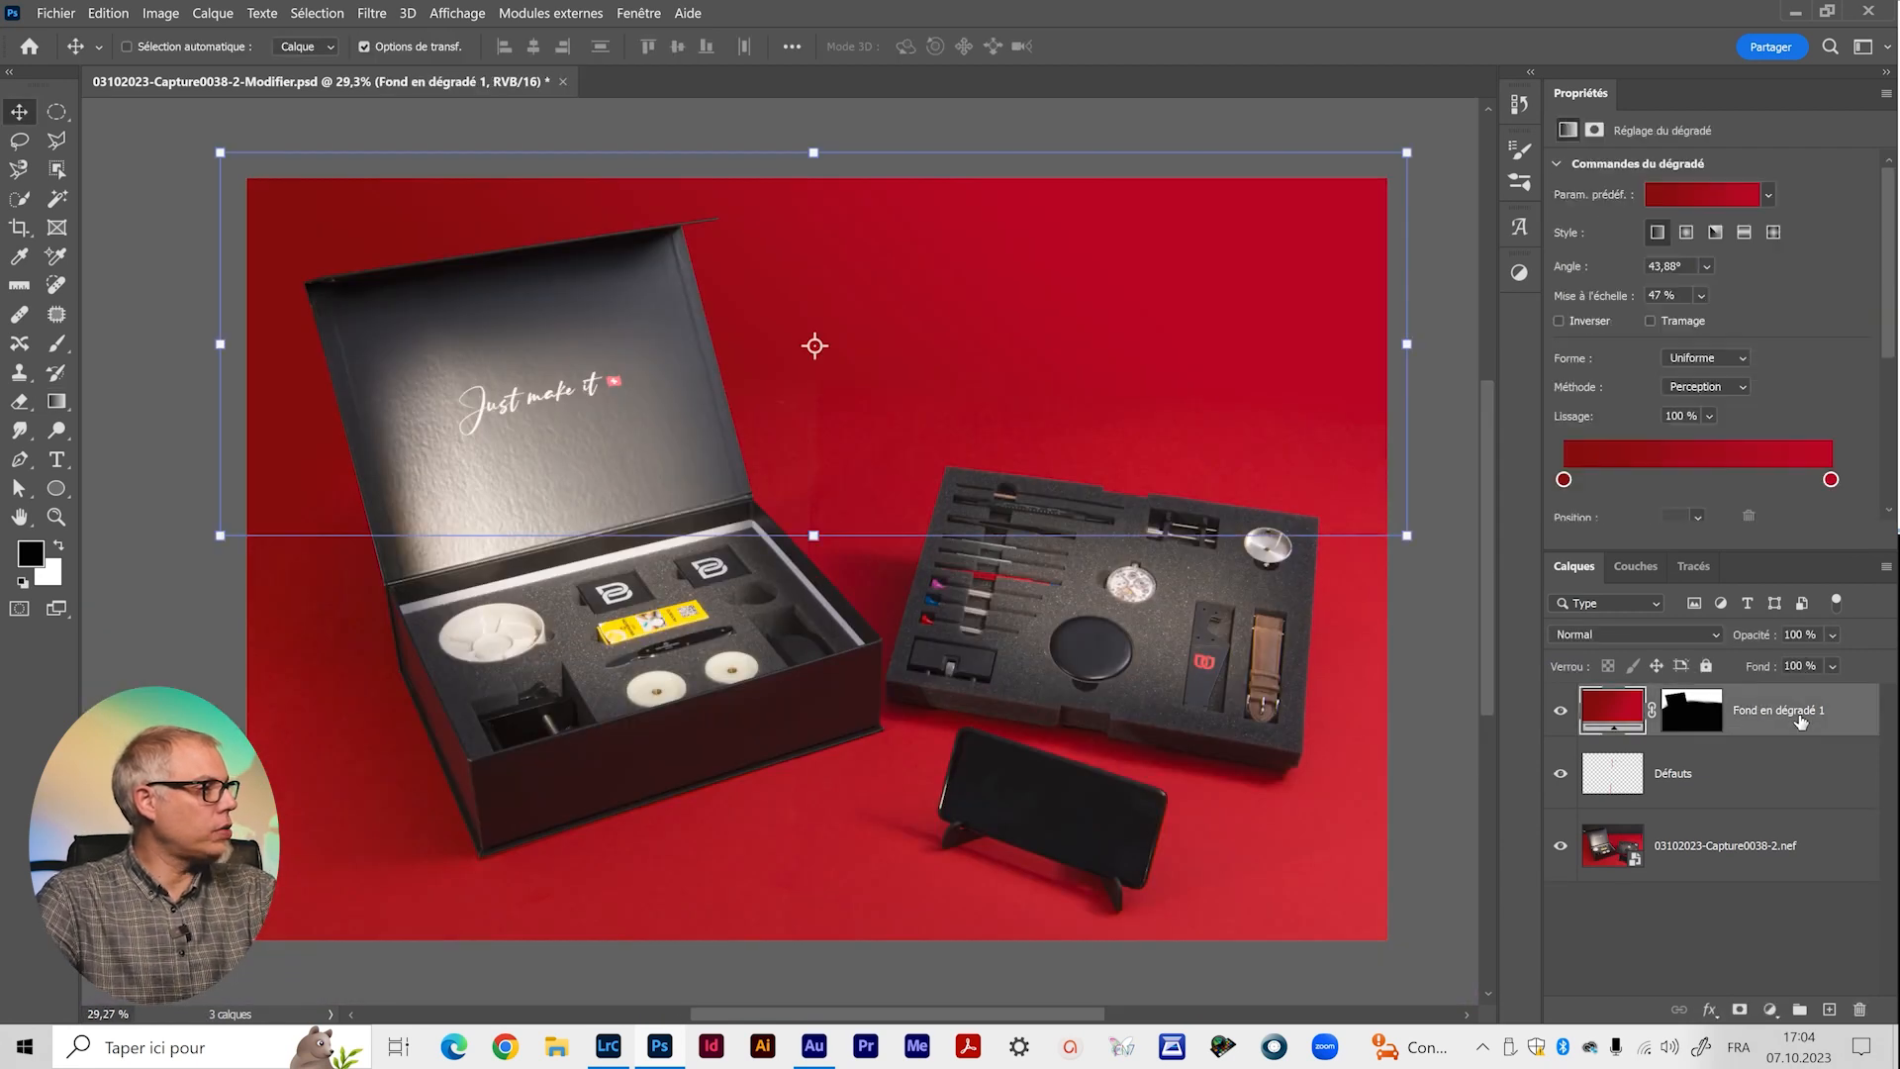
pyautogui.keyDown('ctrl'); pyautogui.click(1750, 849); pyautogui.keyUp('ctrl')
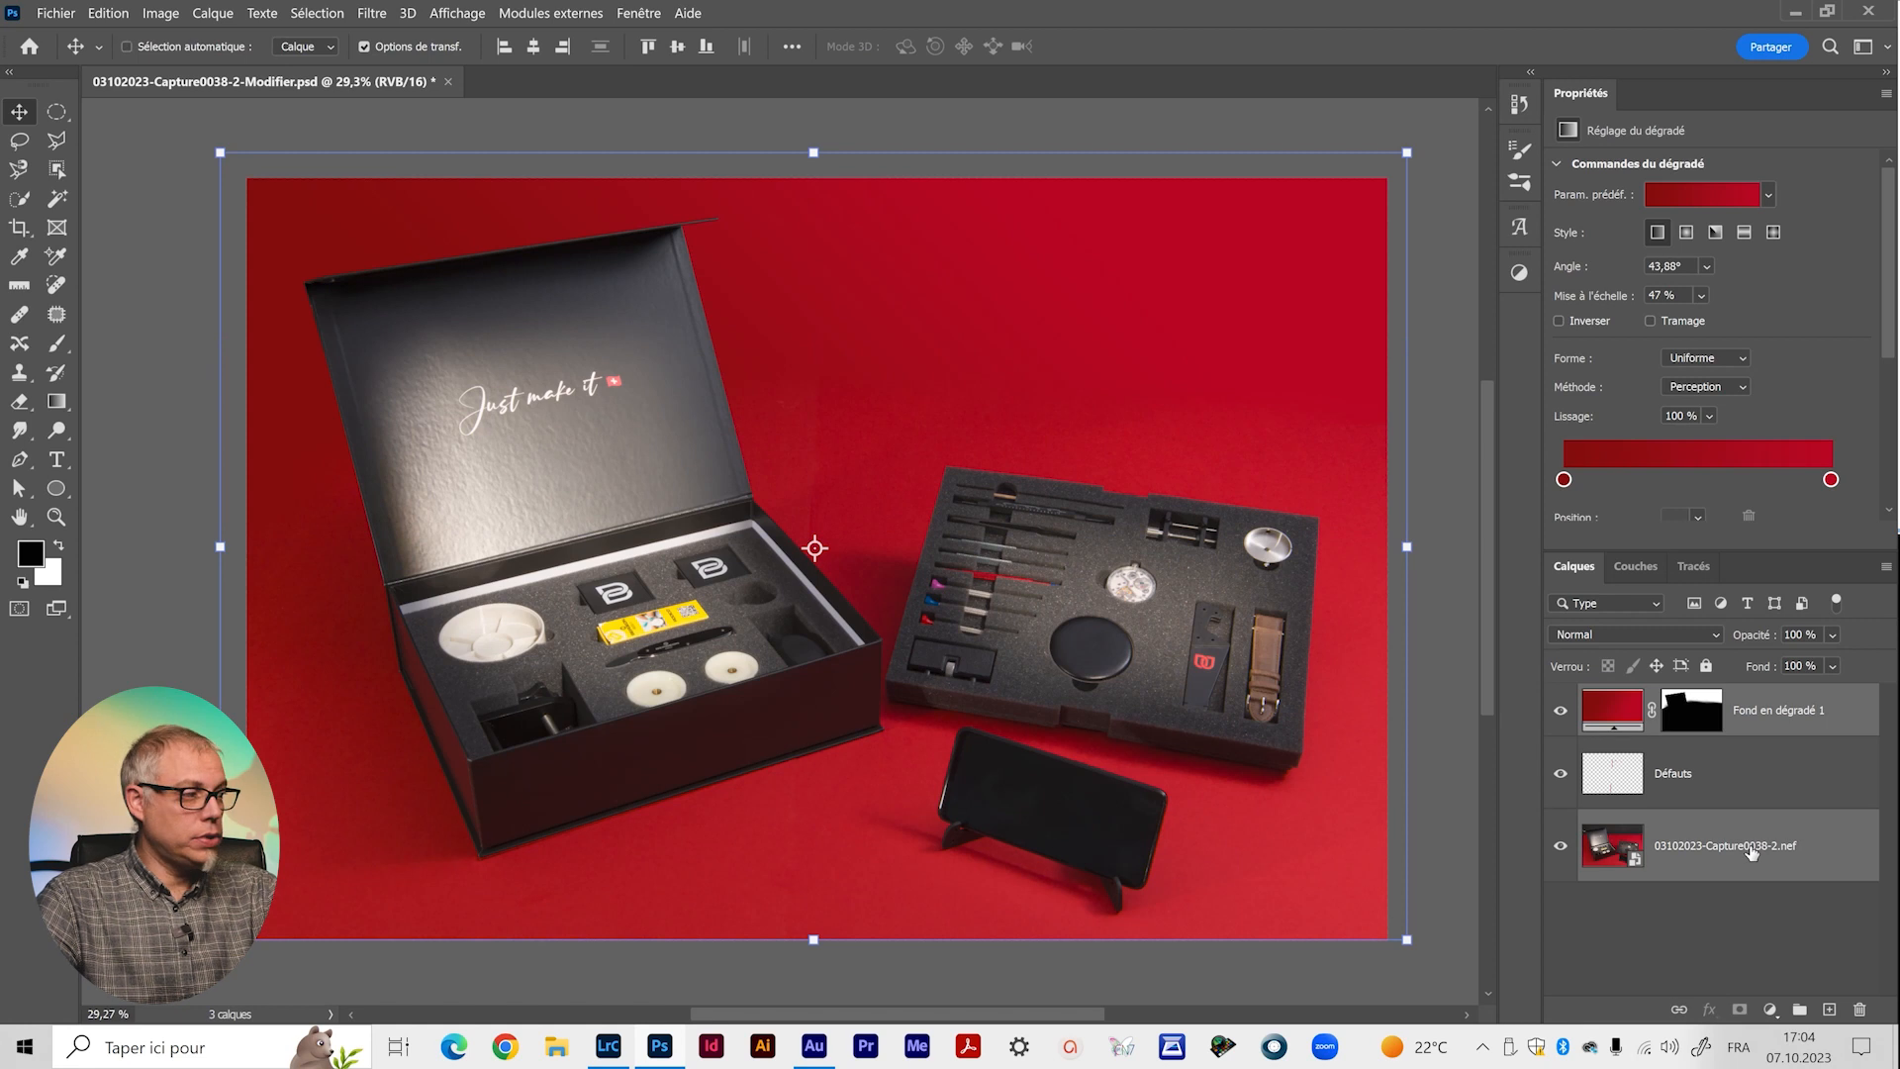
pyautogui.keyDown('ctrl'); pyautogui.click(1730, 775); pyautogui.keyUp('ctrl')
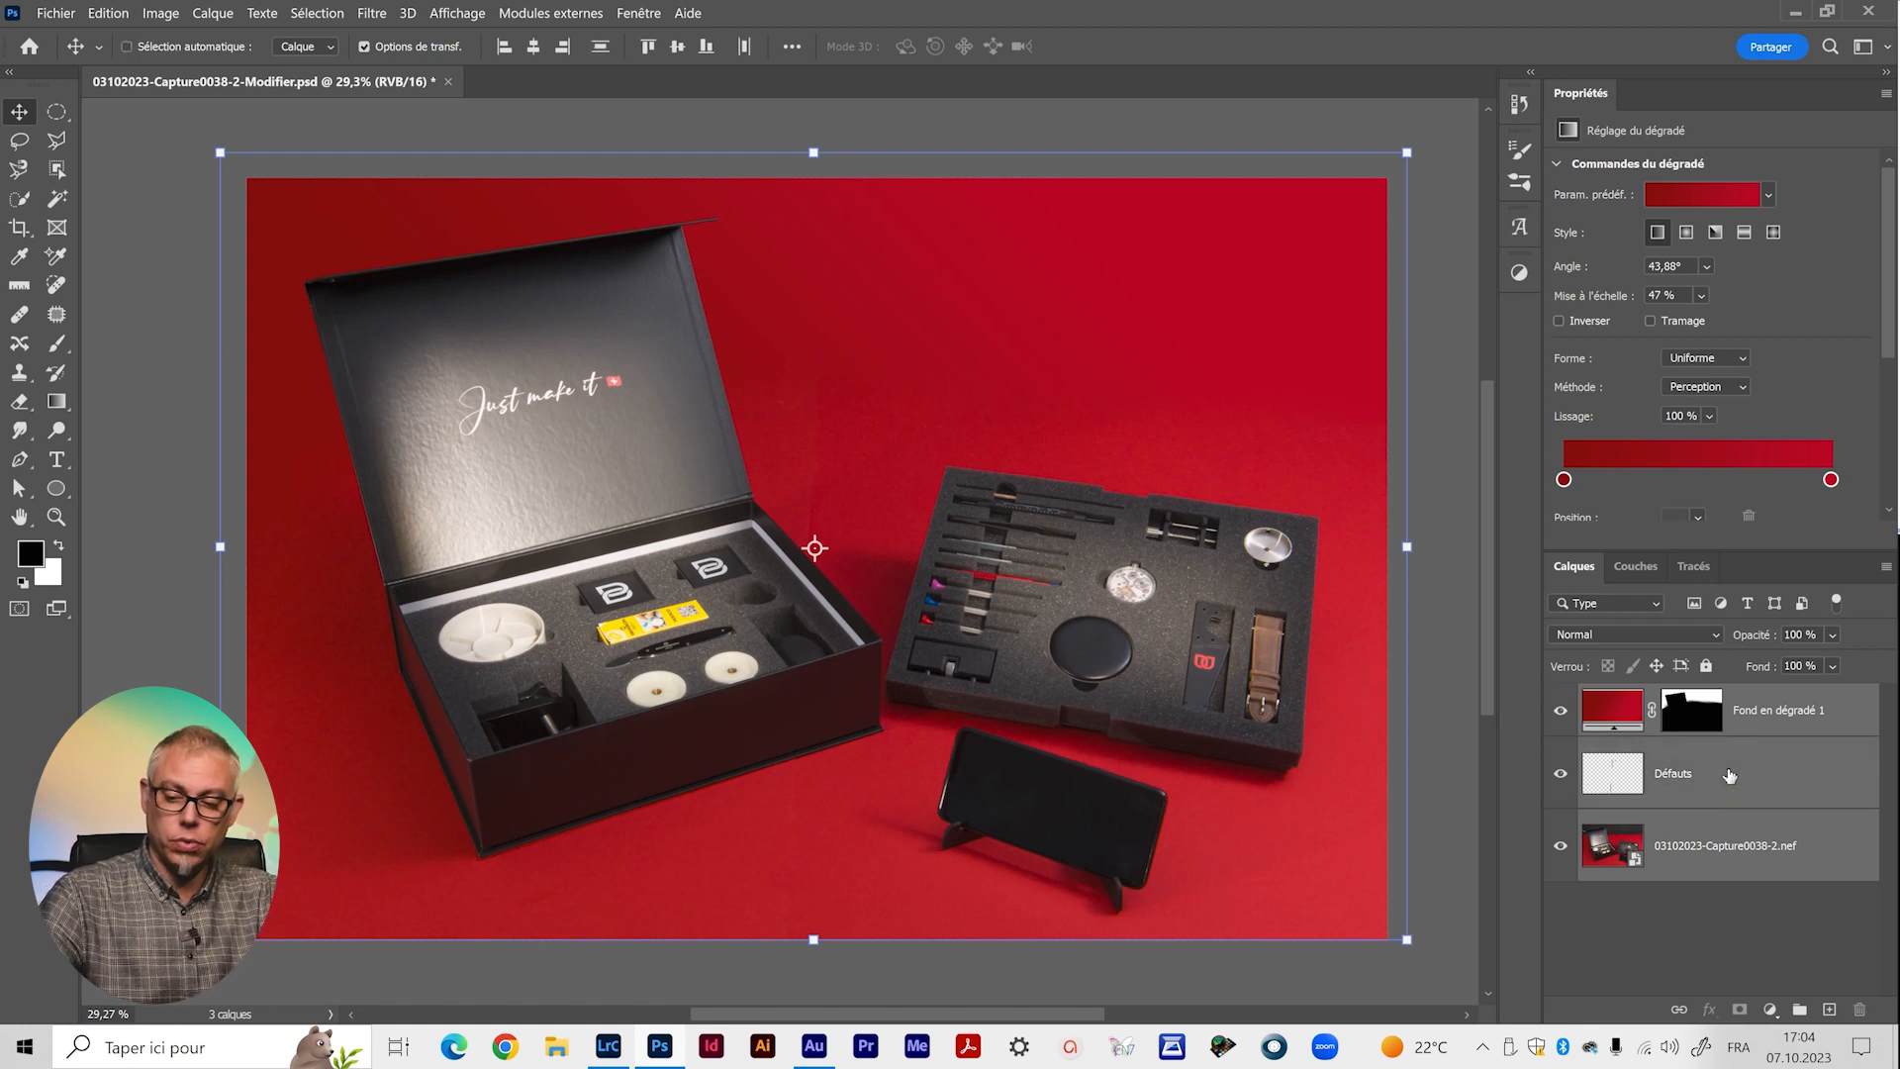
pyautogui.hotkey('ctrl', 'g')
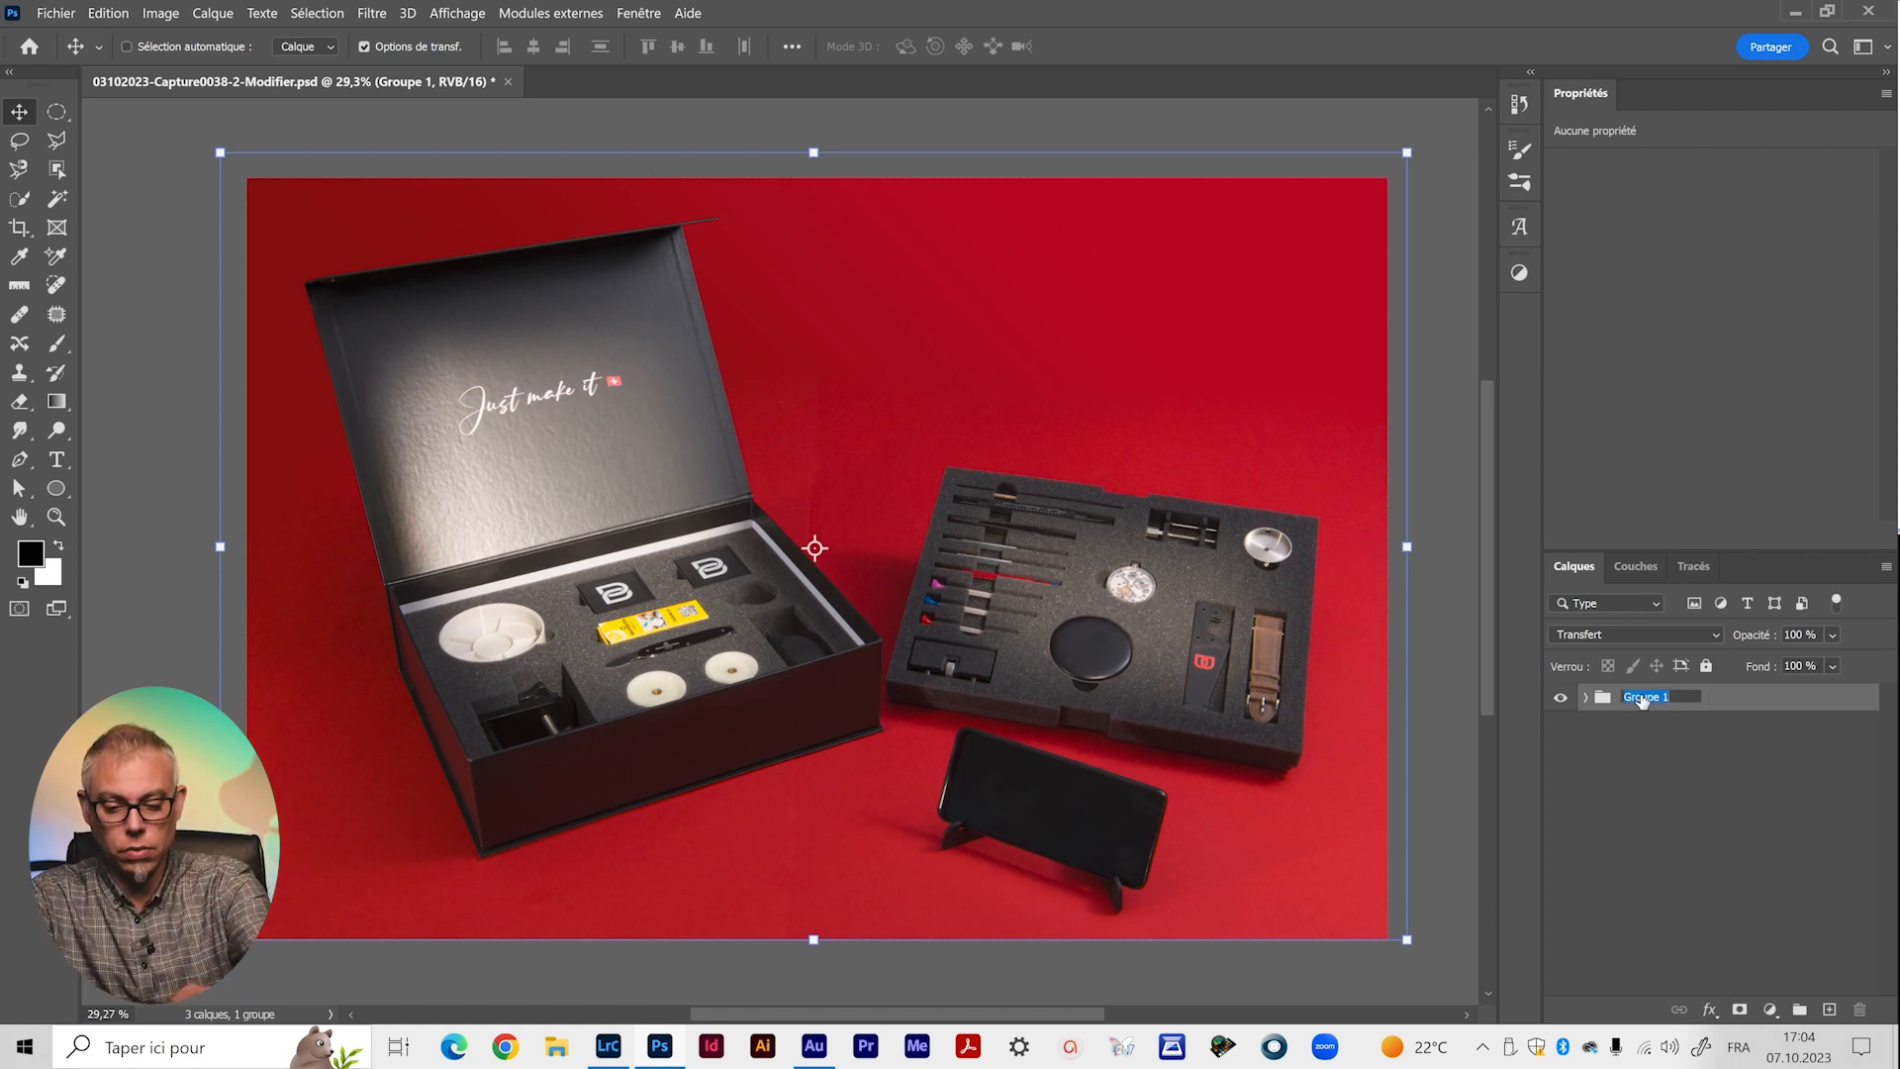
pyautogui.press('Return')
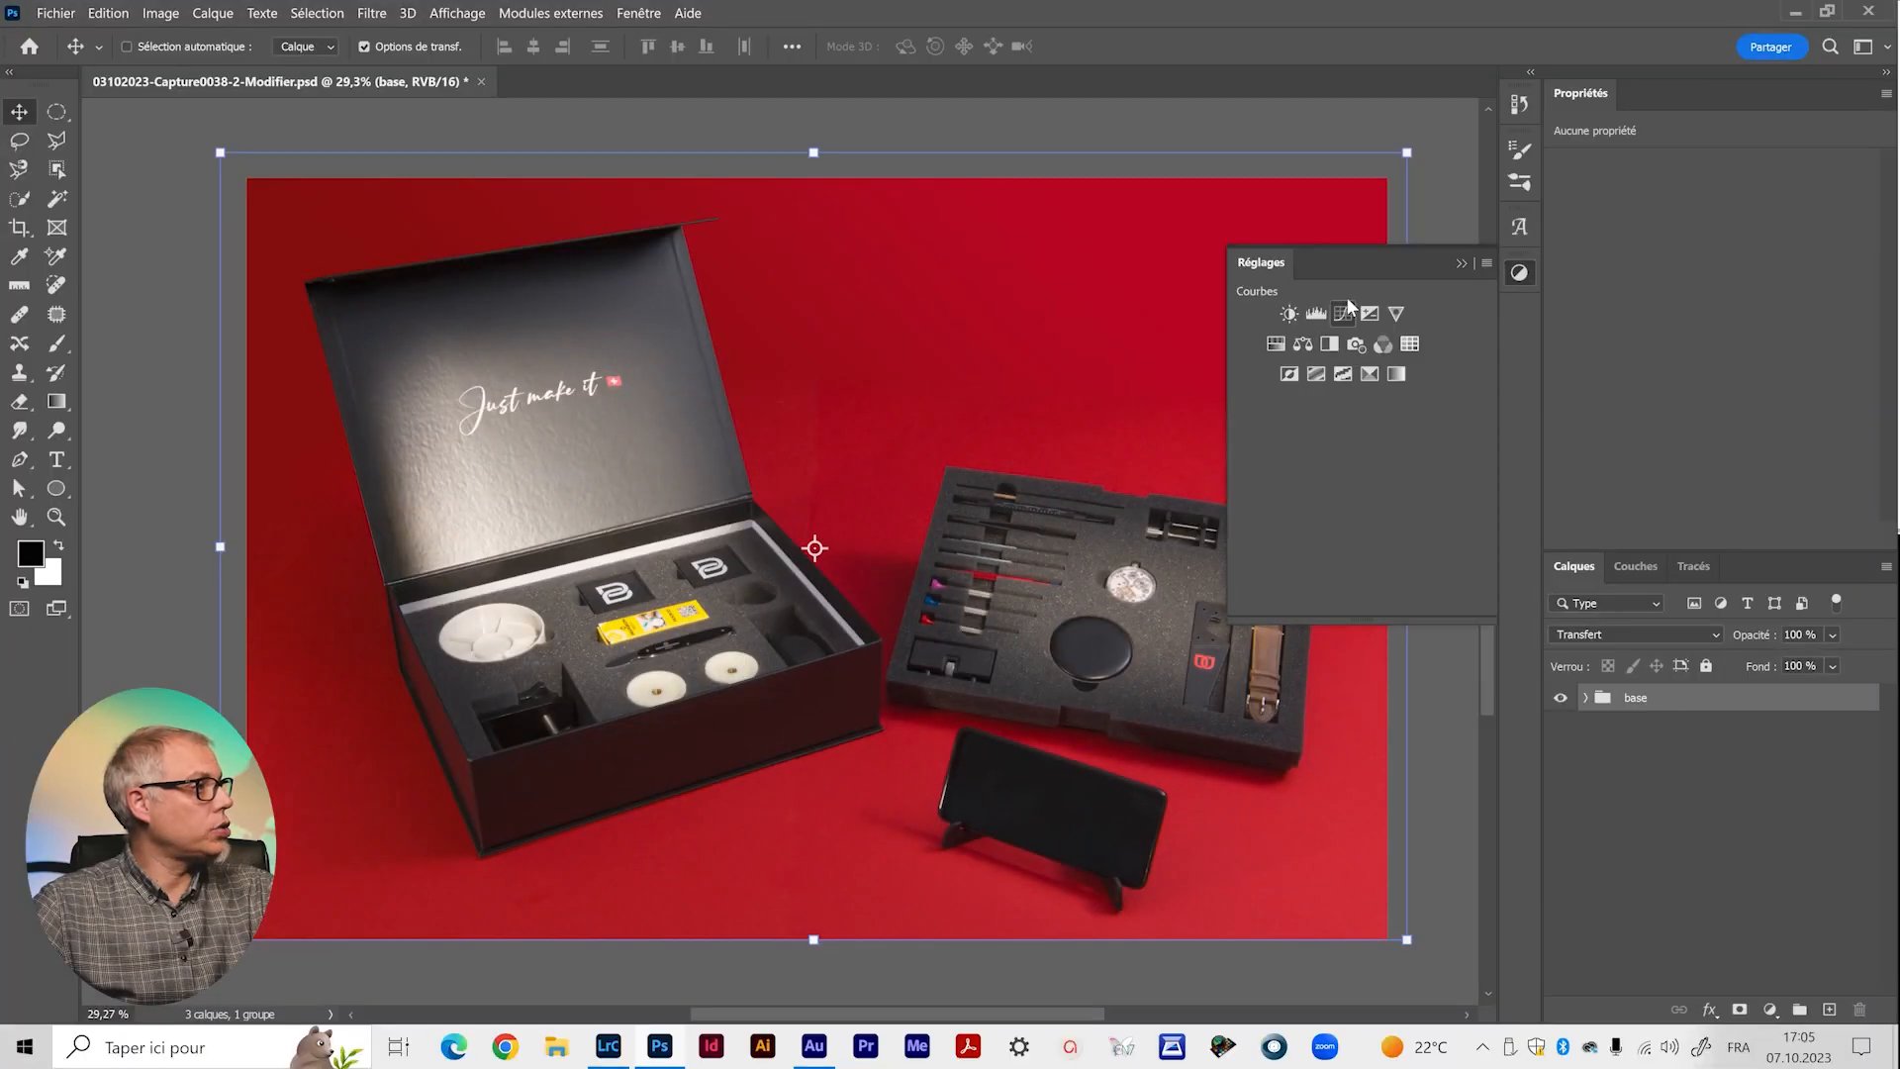
# Add a Courbes adjustment above the base group, lowering the white output to 209 and input 145 to about 92, and hide it.
pyautogui.click(1343, 314)
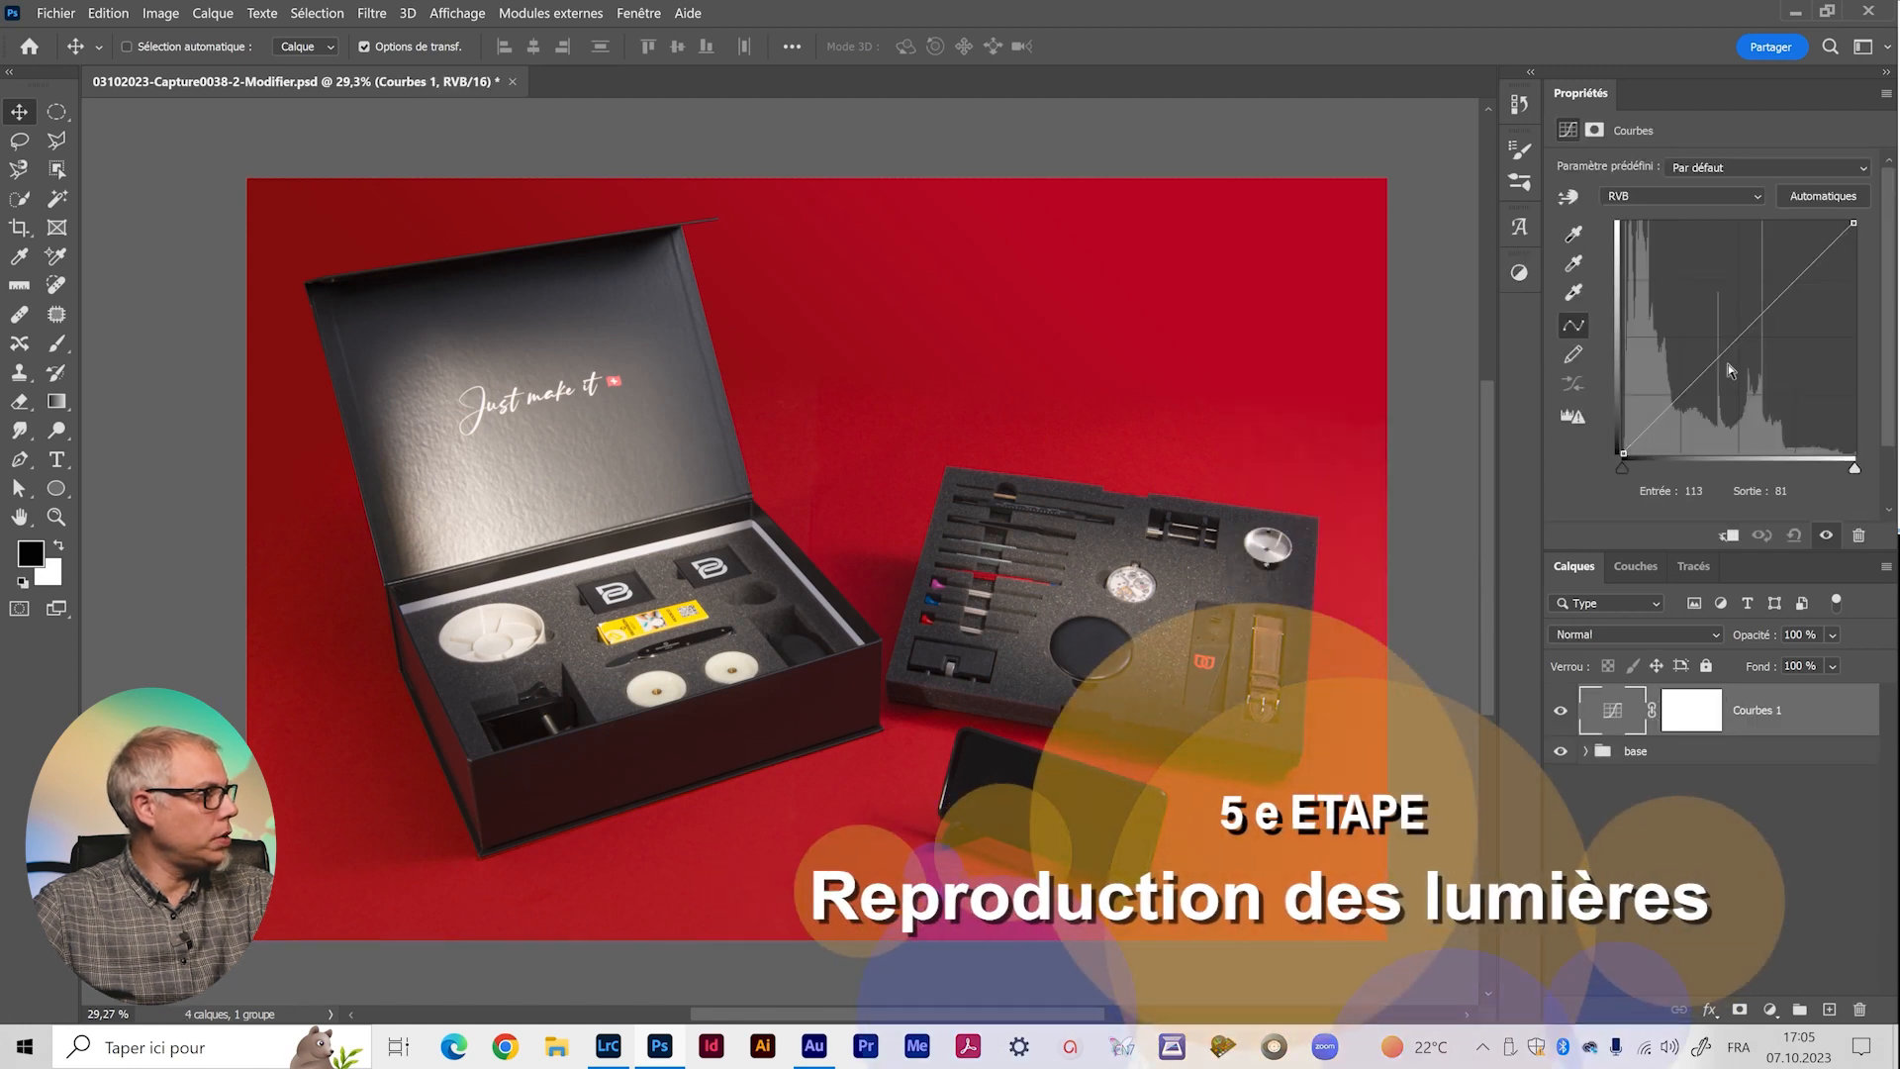
pyautogui.moveTo(1741, 338); pyautogui.dragTo(1754, 361)
pyautogui.moveTo(1853, 224); pyautogui.dragTo(1855, 267)
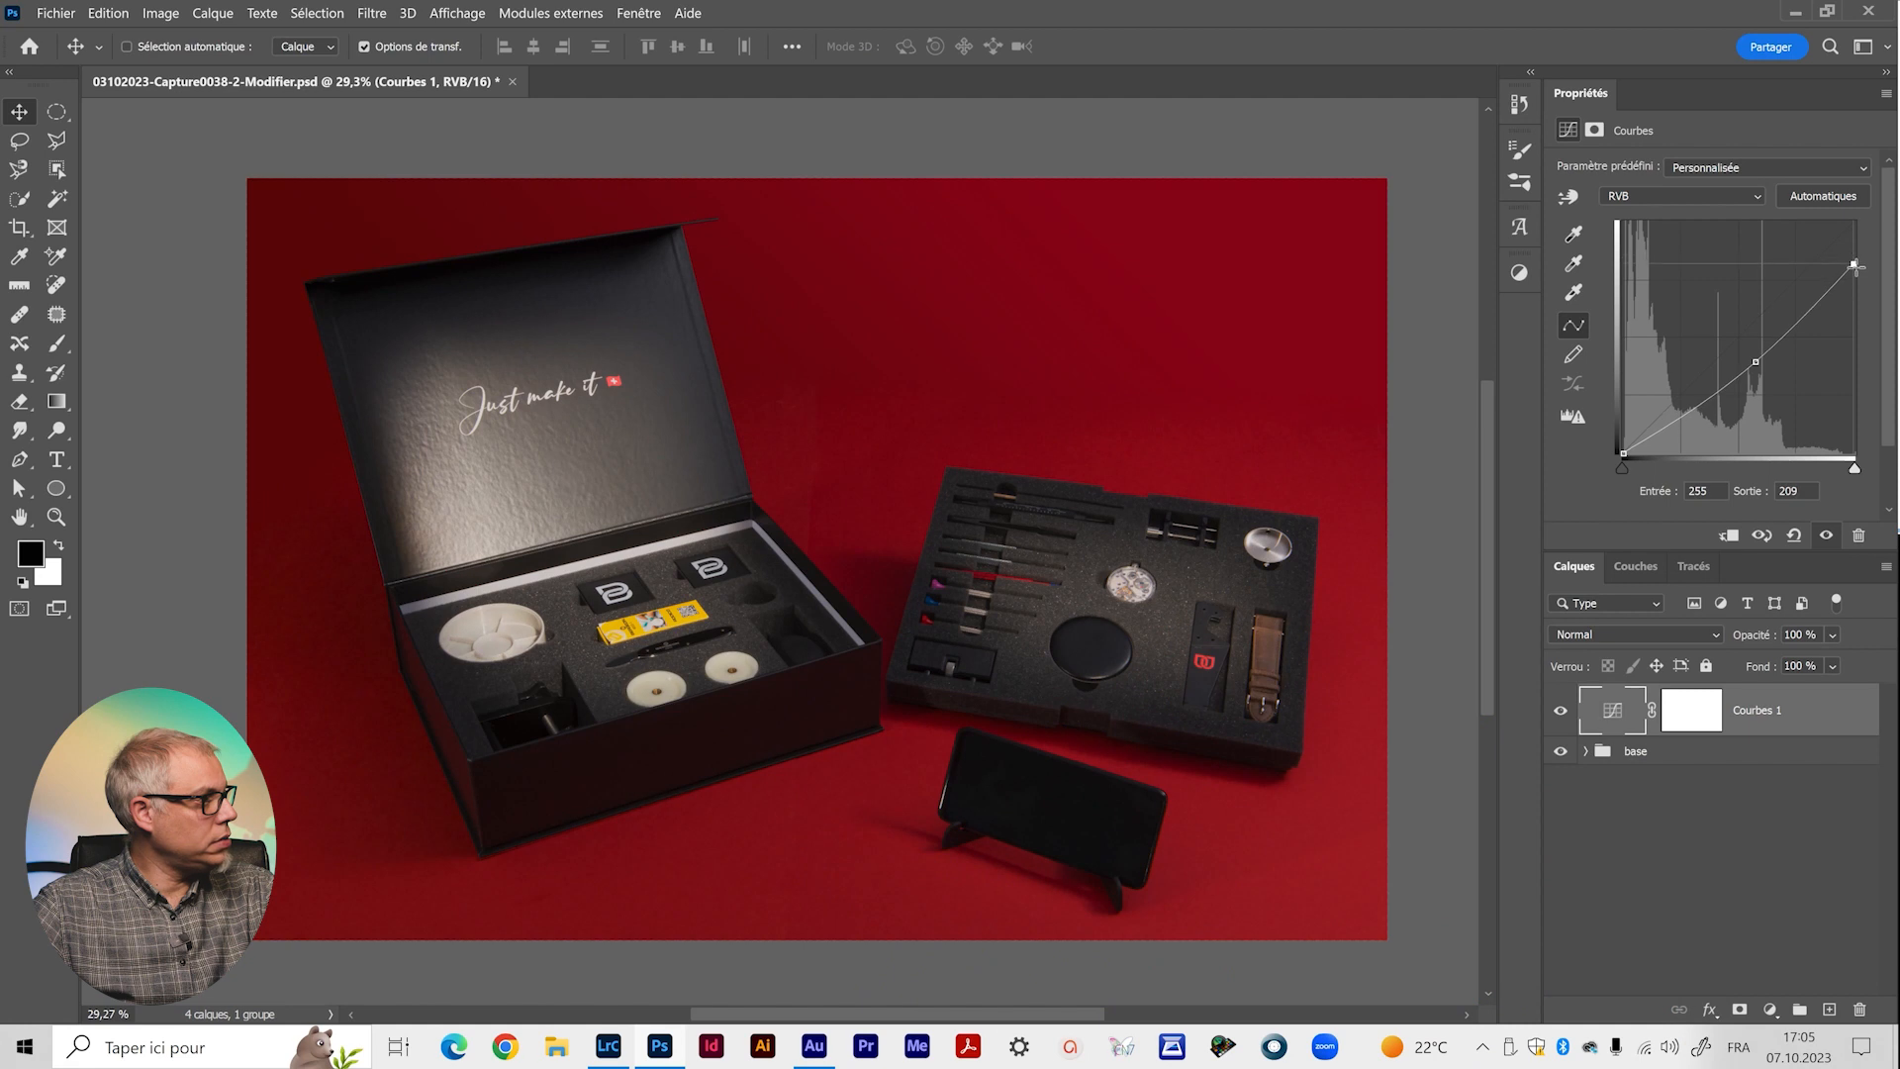
pyautogui.moveTo(1756, 364); pyautogui.dragTo(1755, 372)
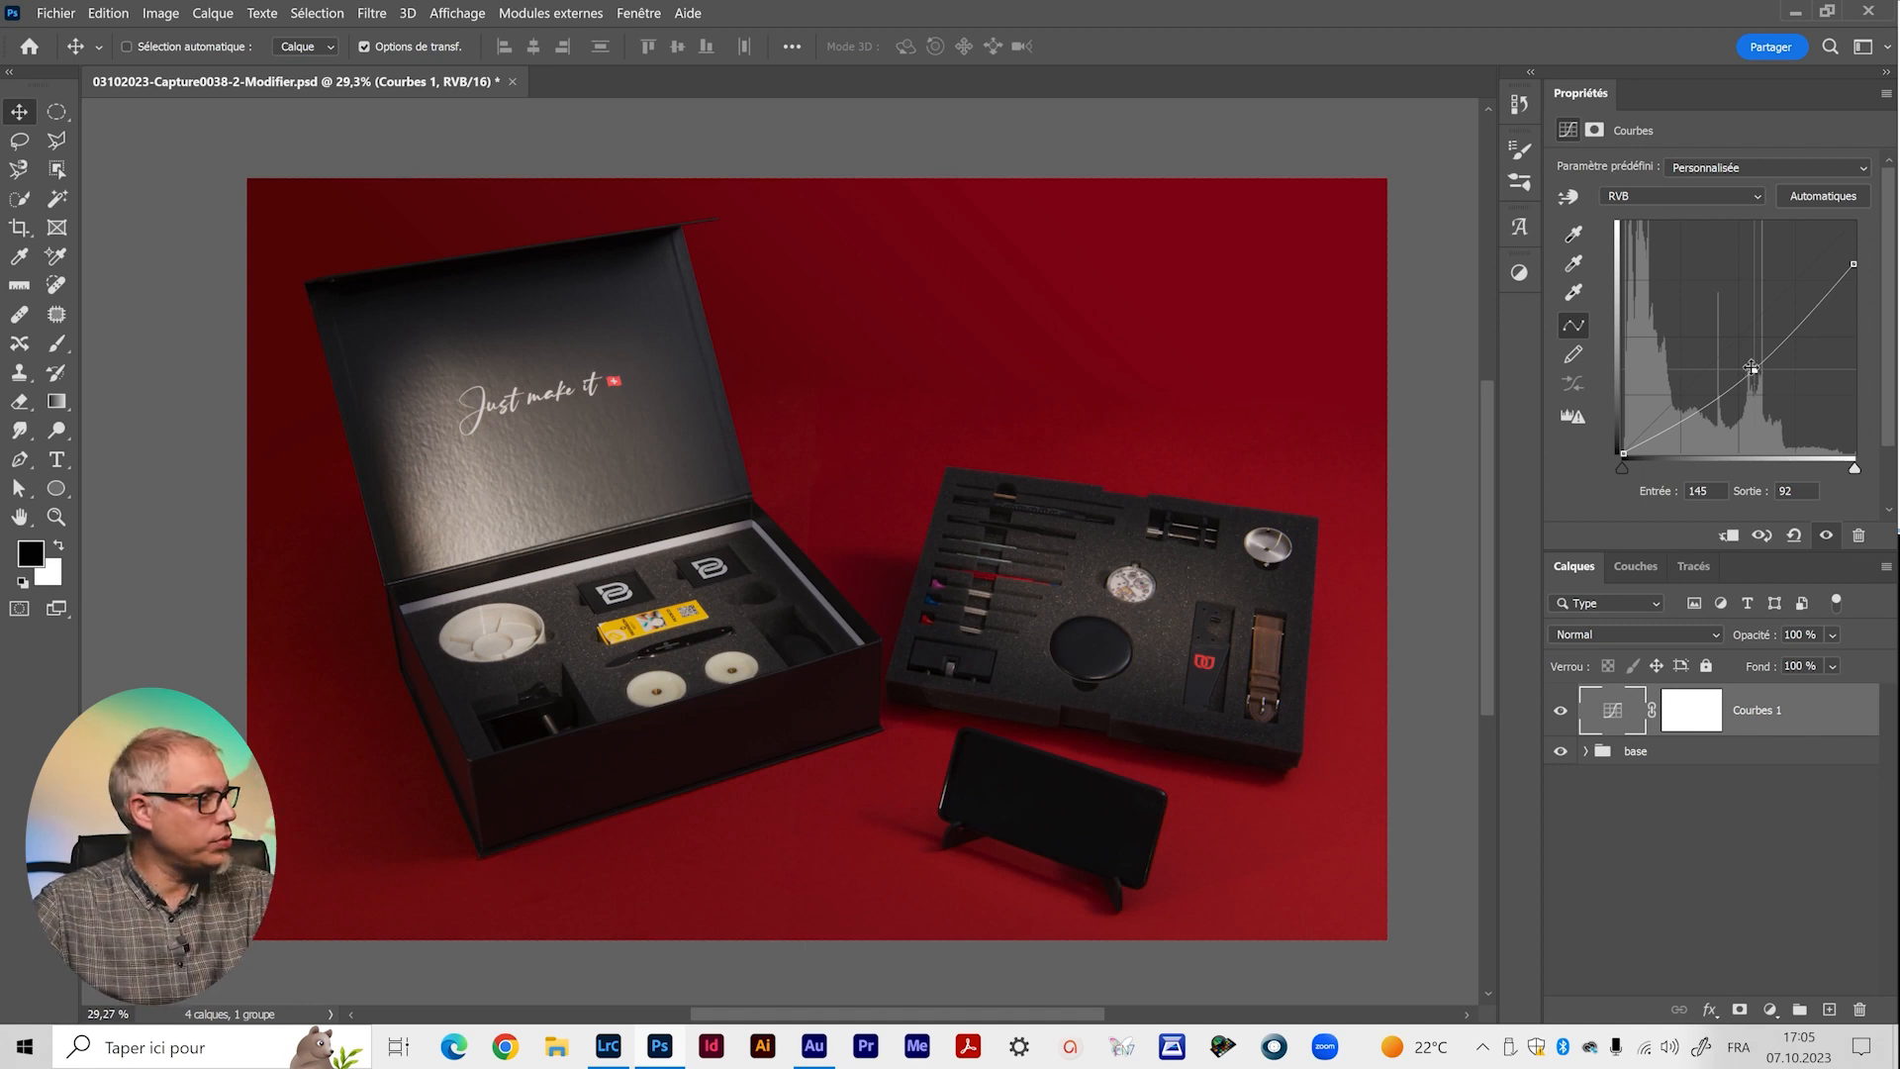
pyautogui.click(1592, 727)
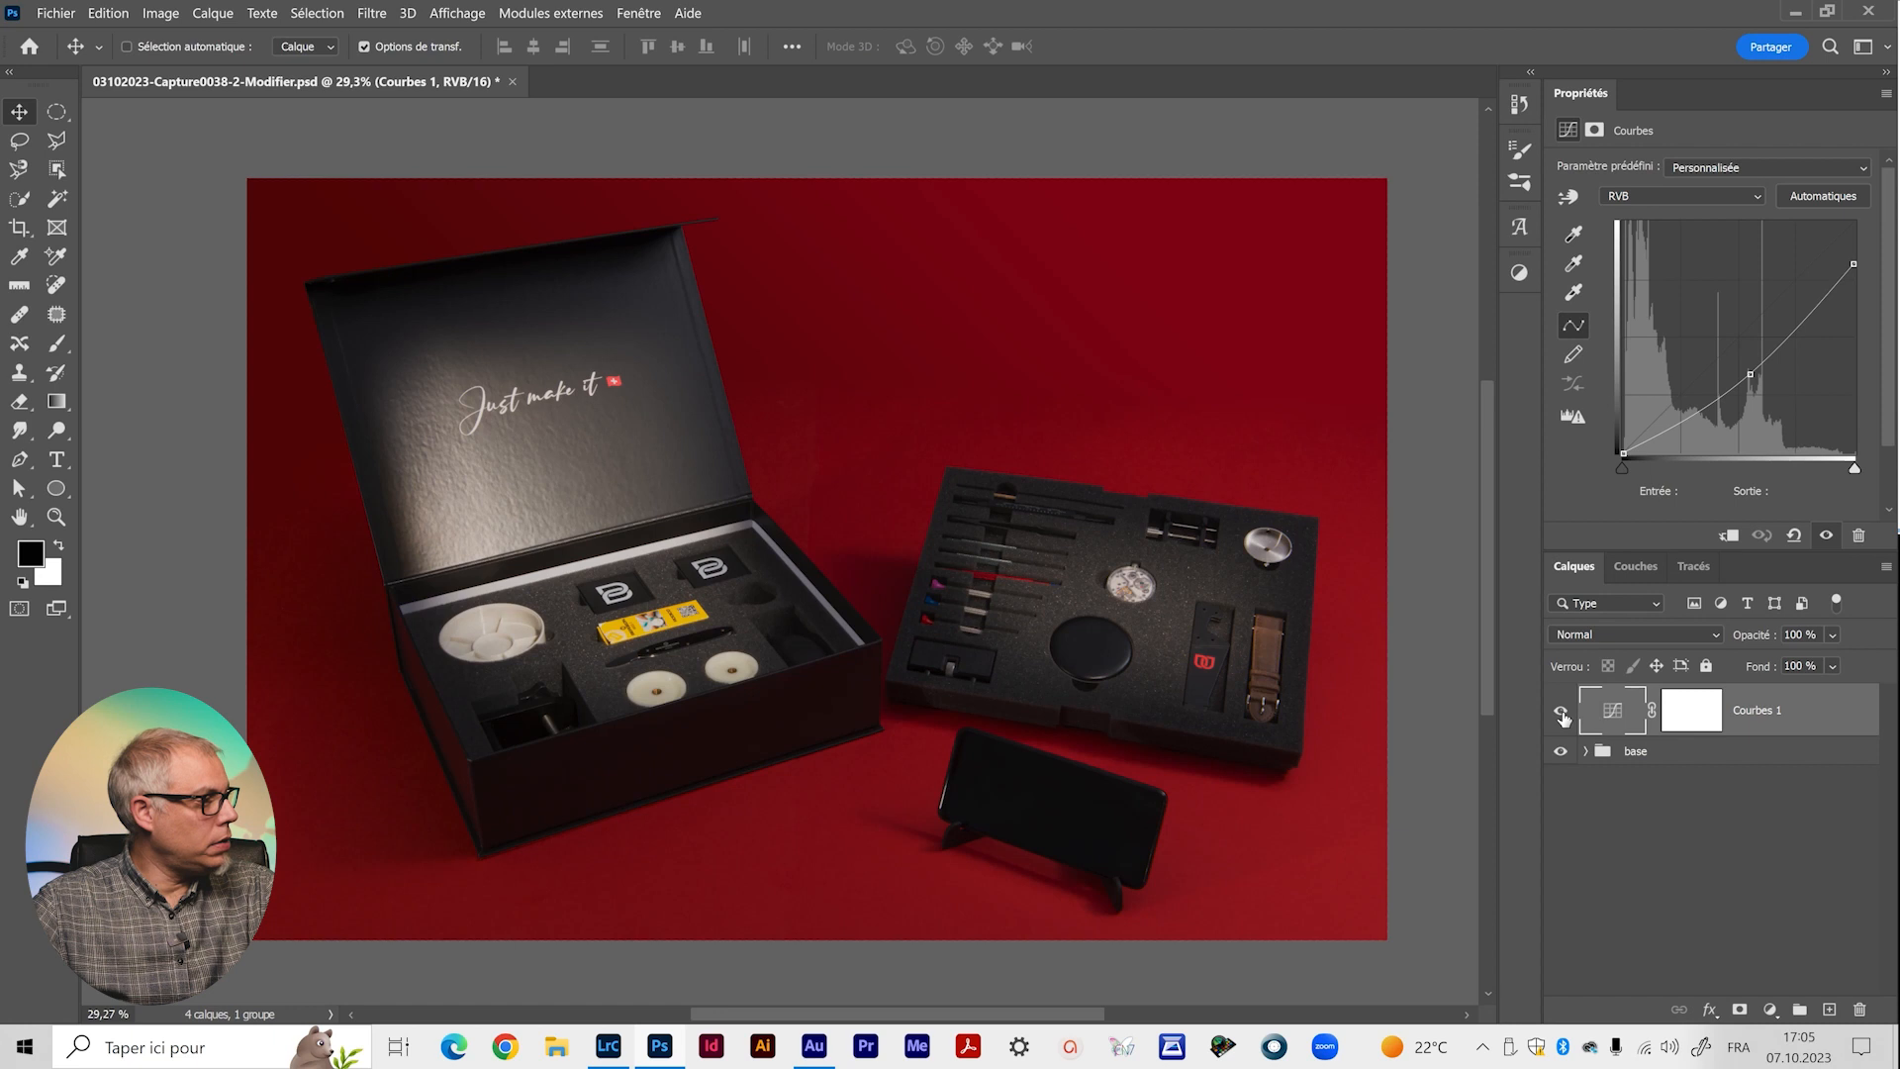
pyautogui.click(1561, 711)
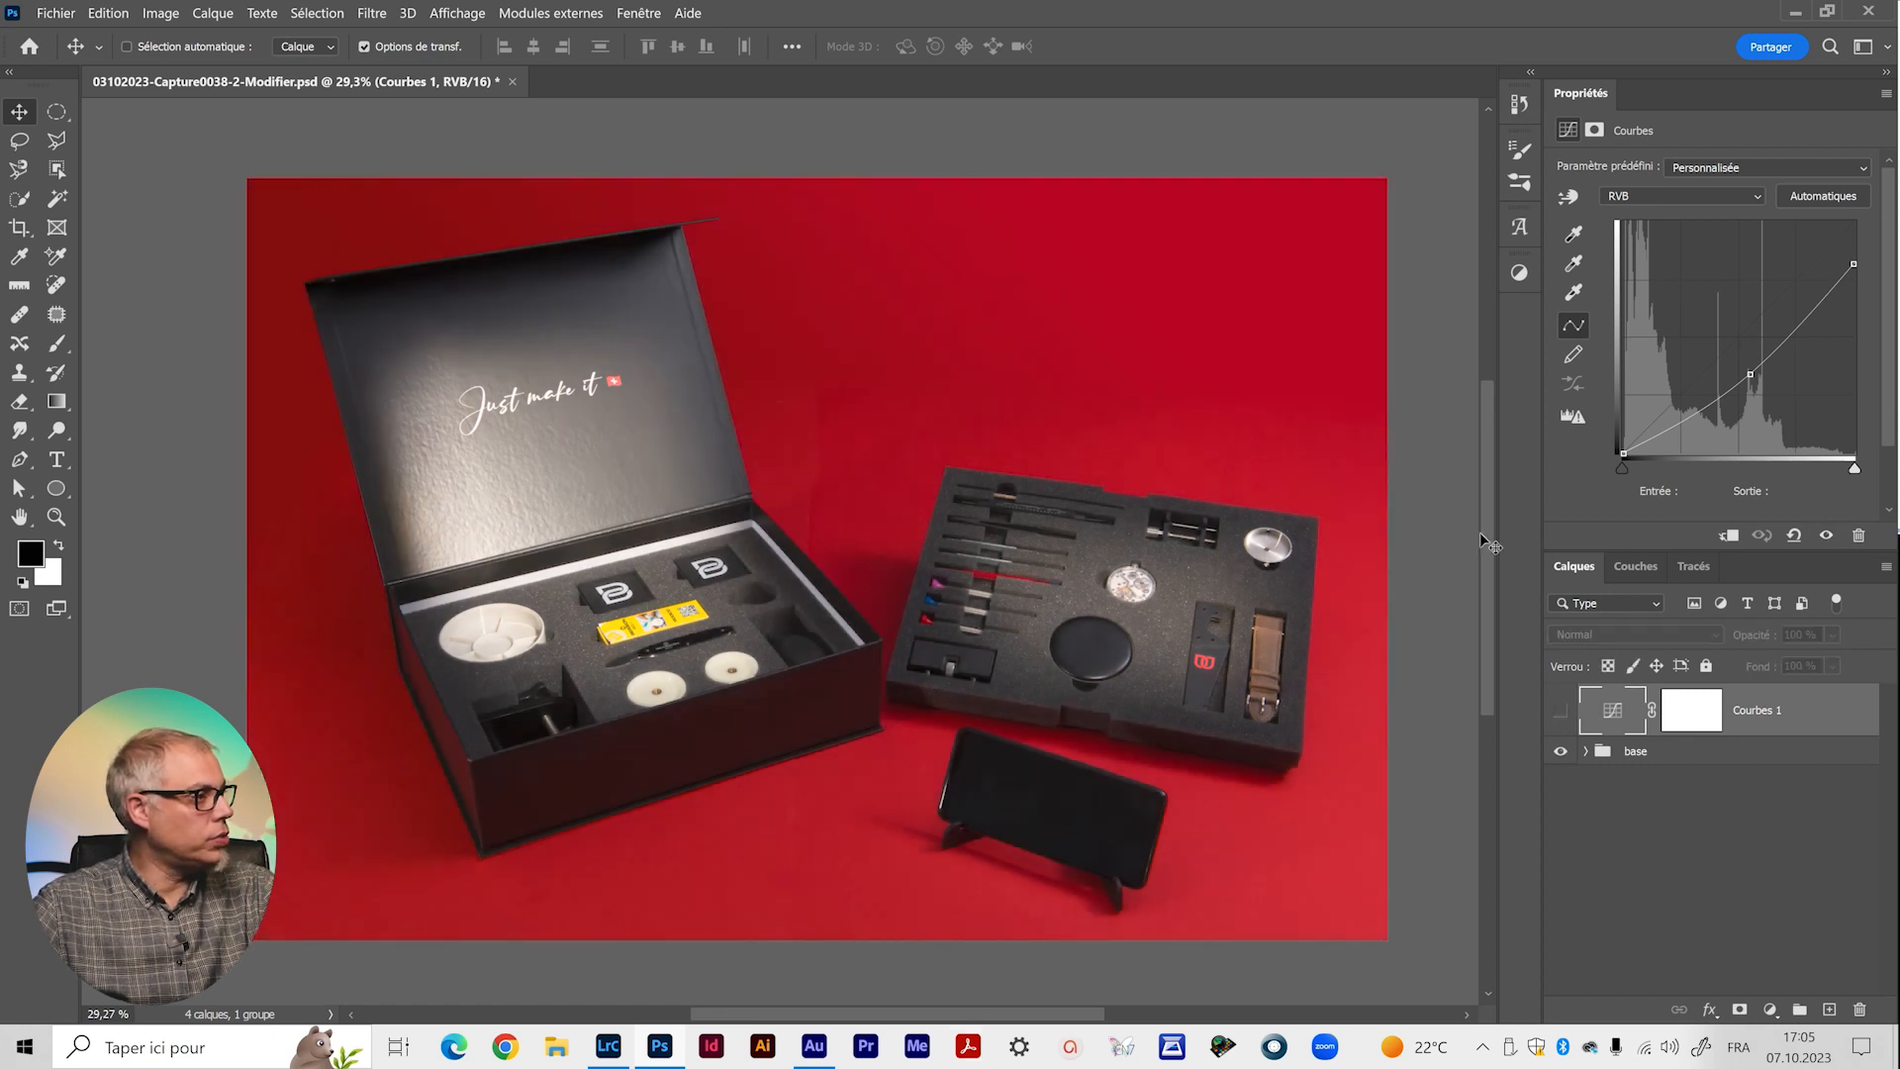
# Open the contents of the 03102023-Capture0038-2.nef smart object in the base group and copy its 03102023-Capture0039-2.nef layer.
pyautogui.click(1587, 749)
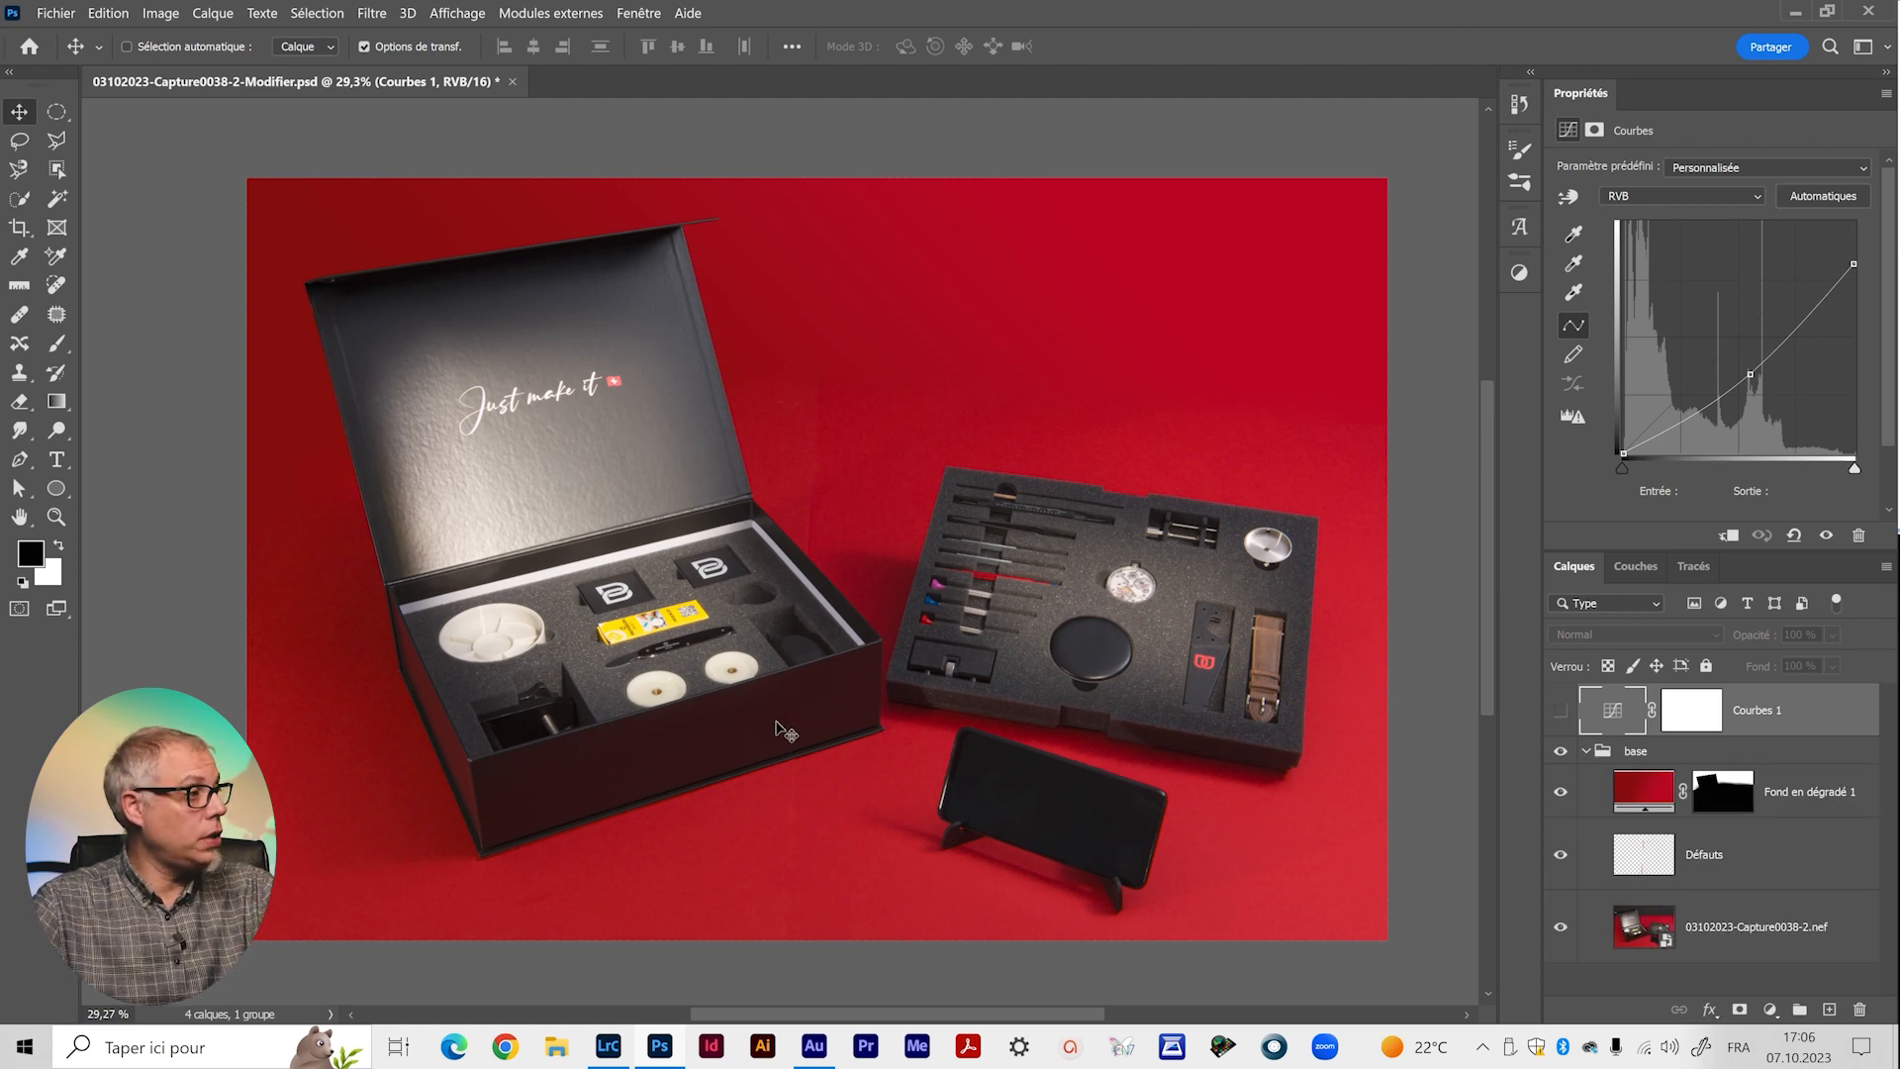
pyautogui.click(1667, 948)
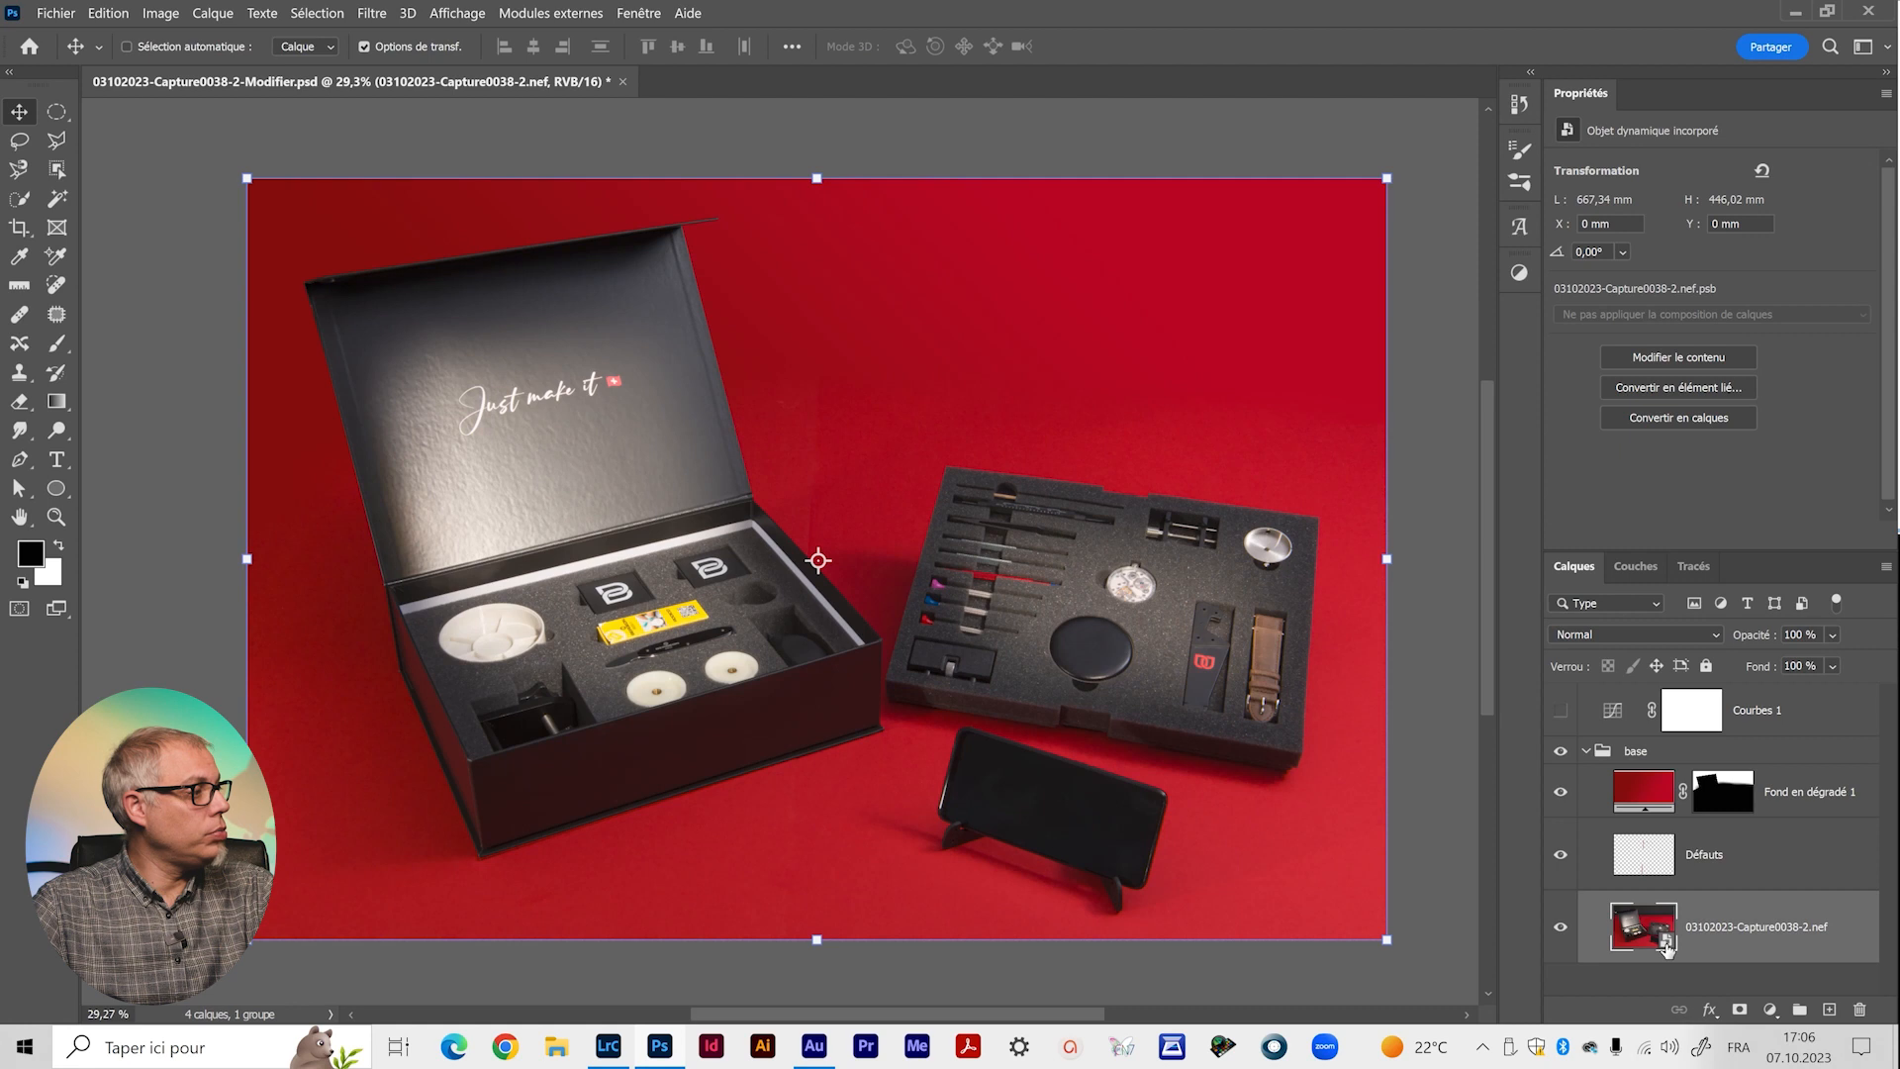
pyautogui.doubleClick(1658, 902)
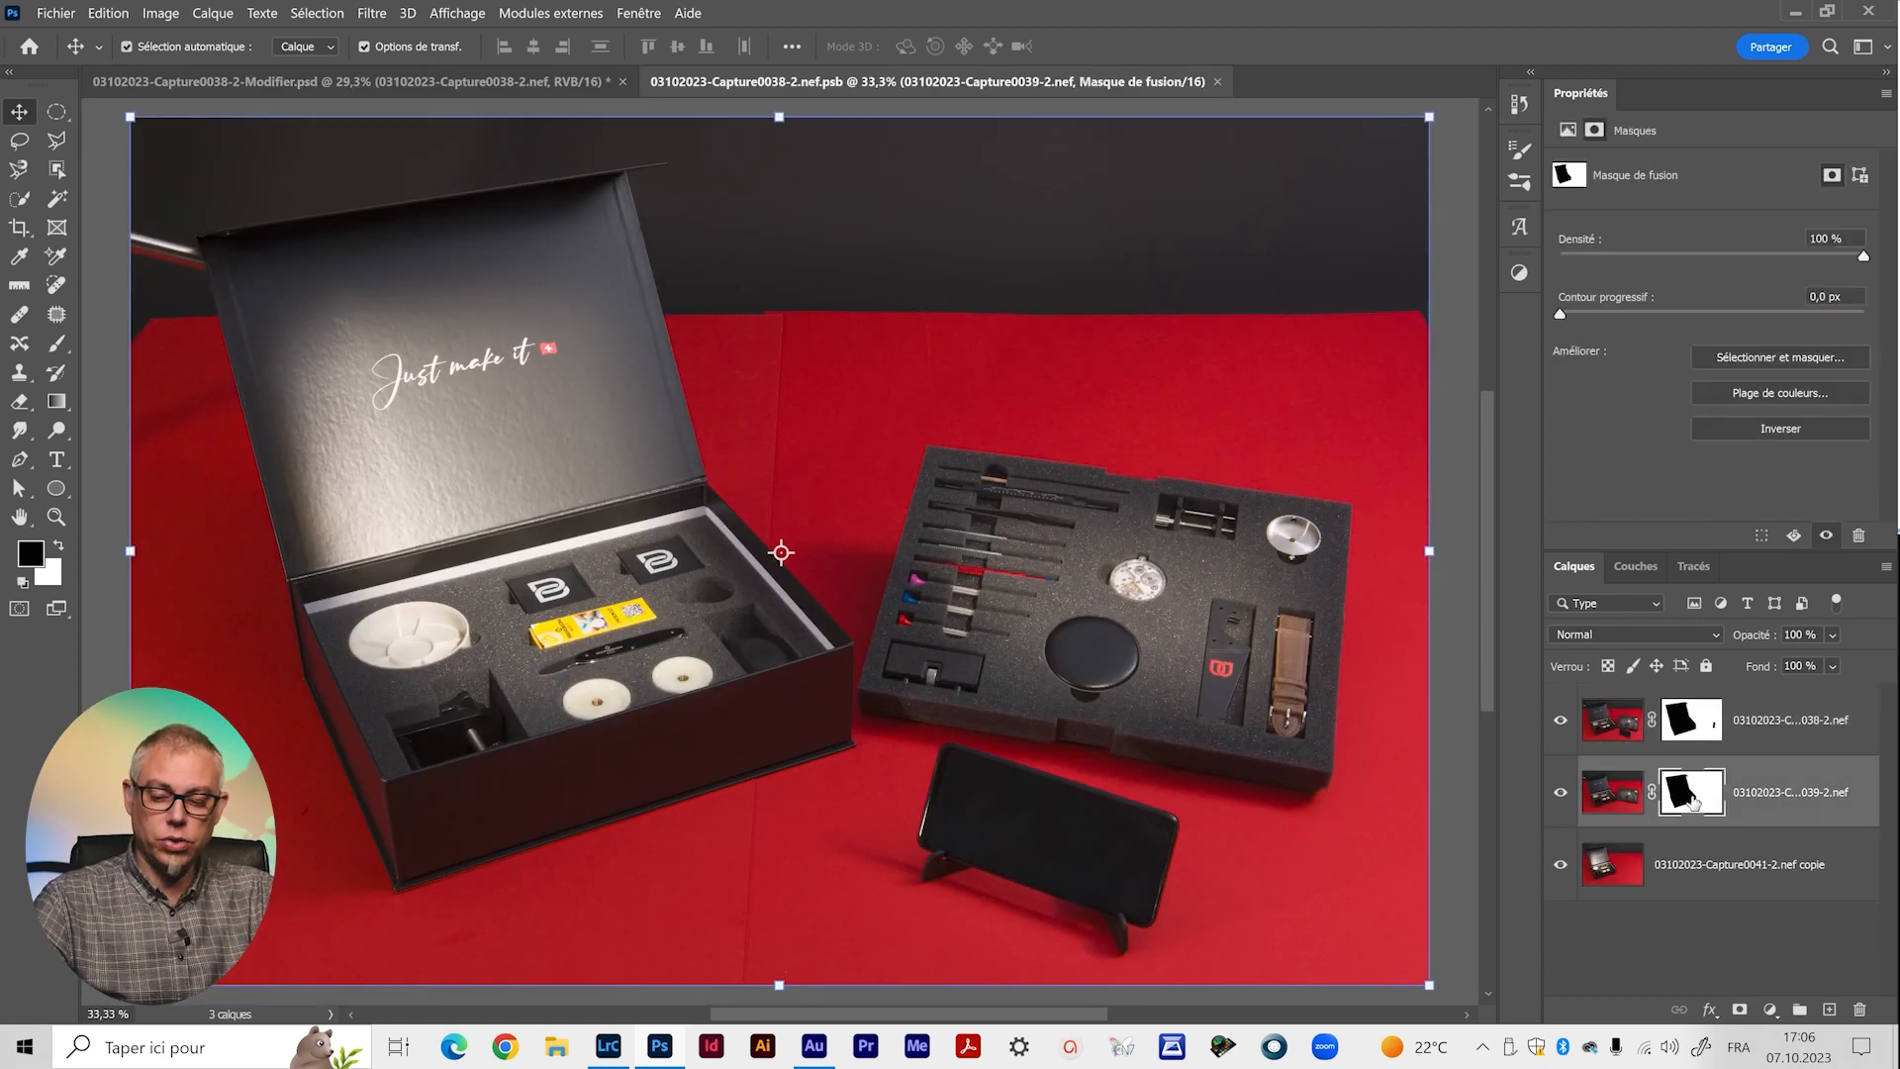
# Paste the masked 03102023-Capture0039-2.nef layer above Courbes 1 in 03102023-Capture0038-2-Modifier.psd and hide it.
pyautogui.click(429, 87)
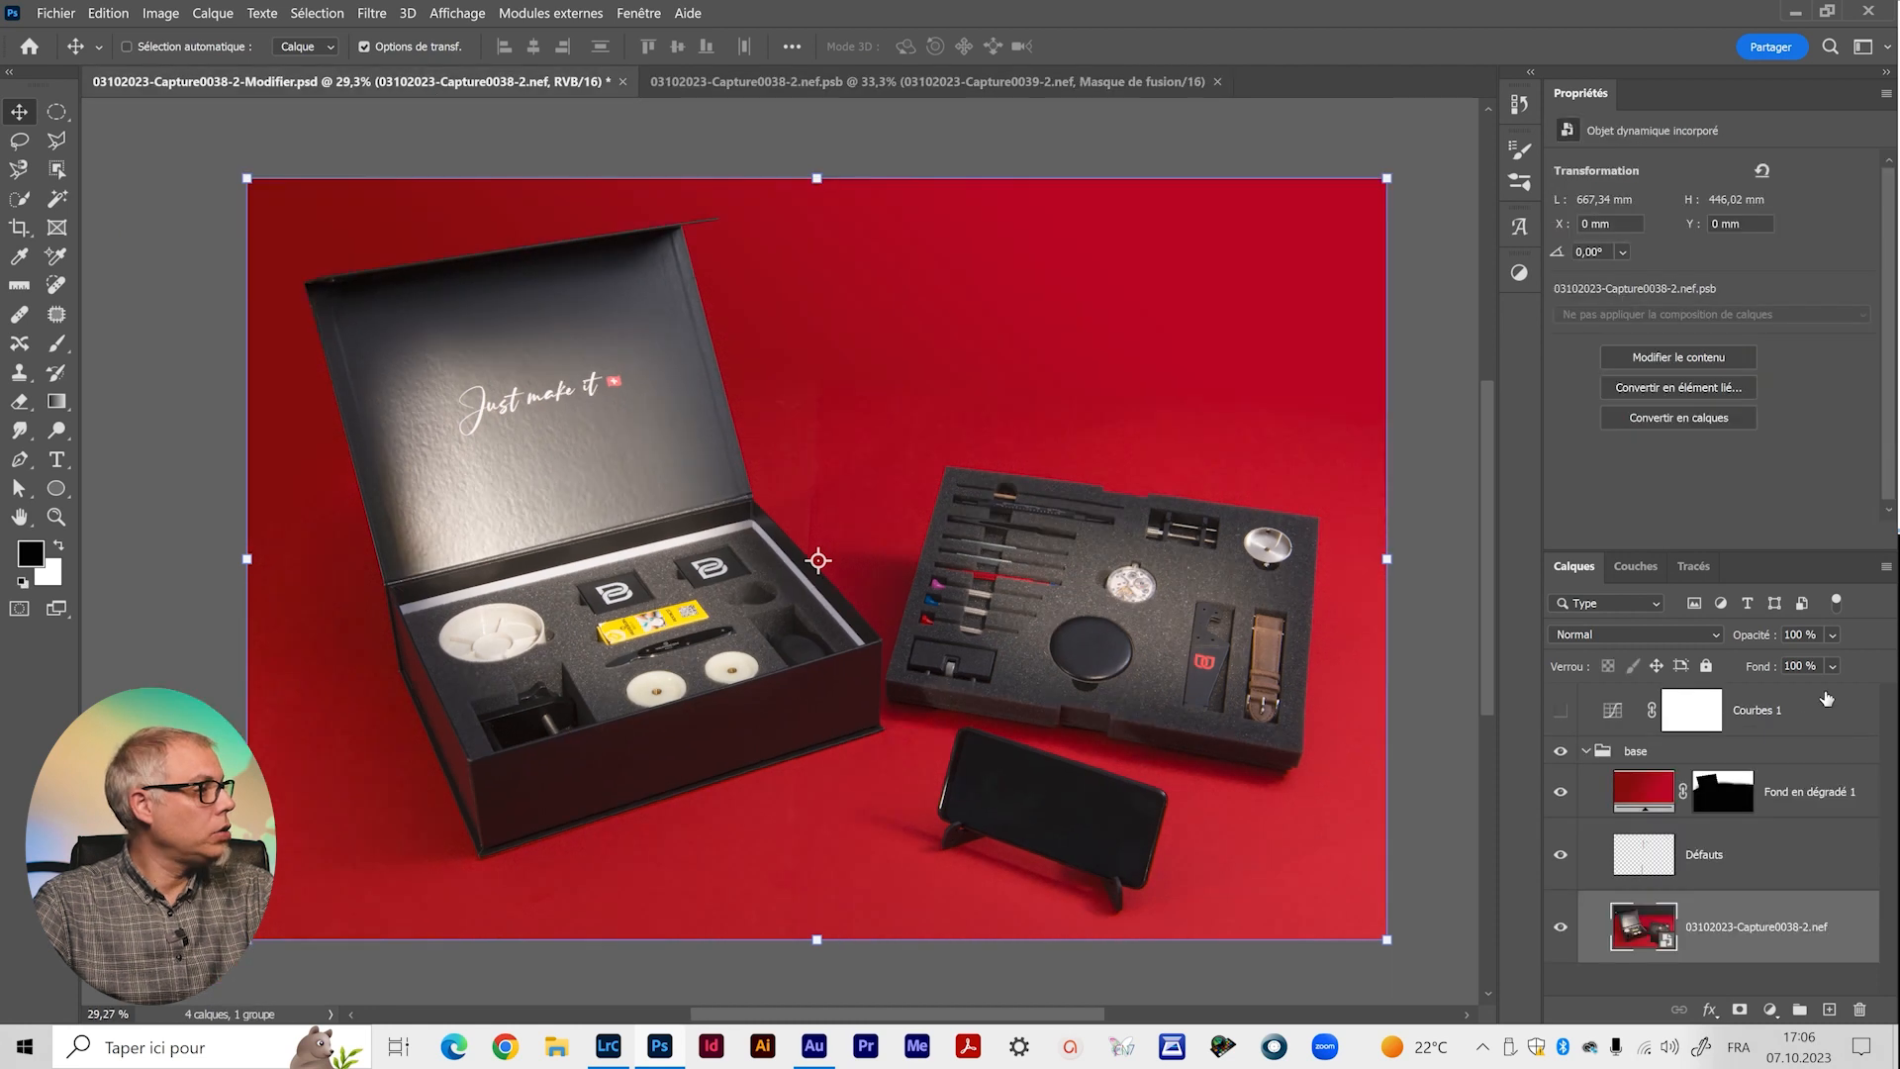
pyautogui.click(1799, 723)
pyautogui.hotkey('ctrl', 'v')
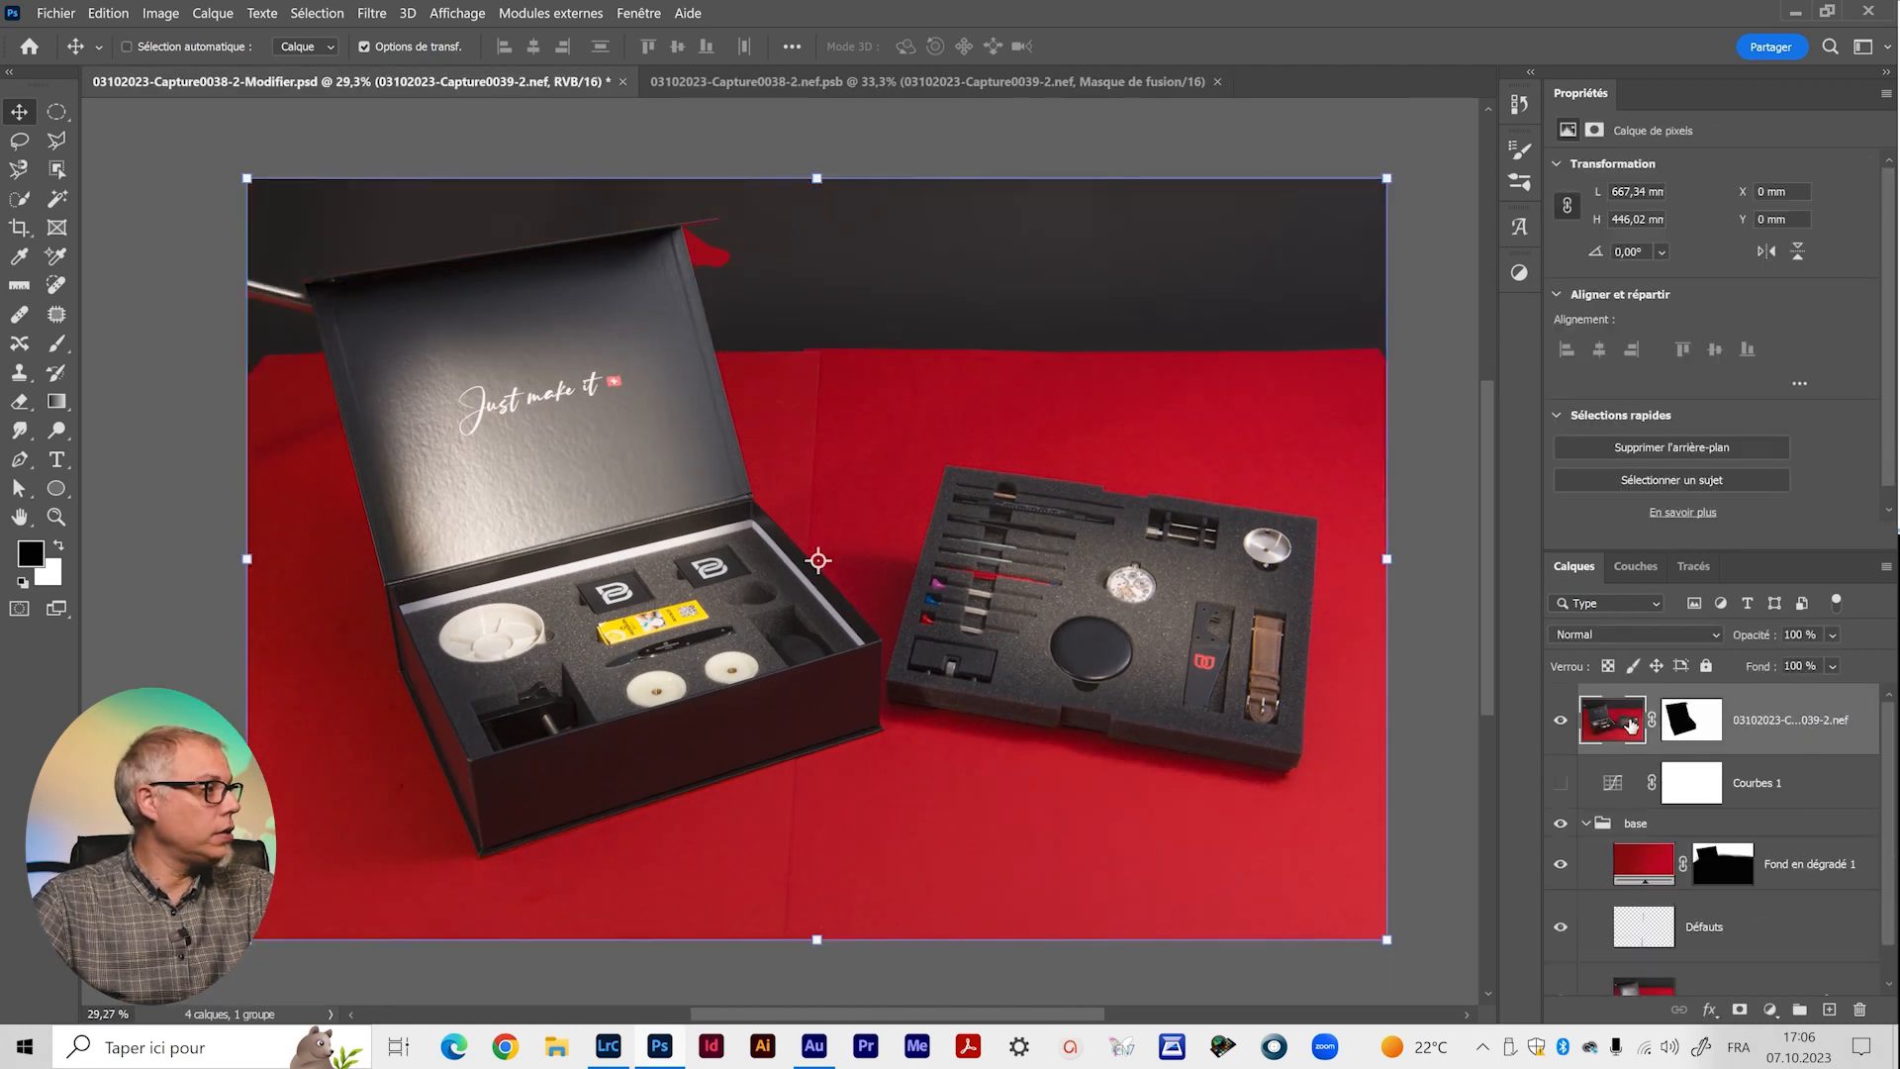
pyautogui.click(1561, 722)
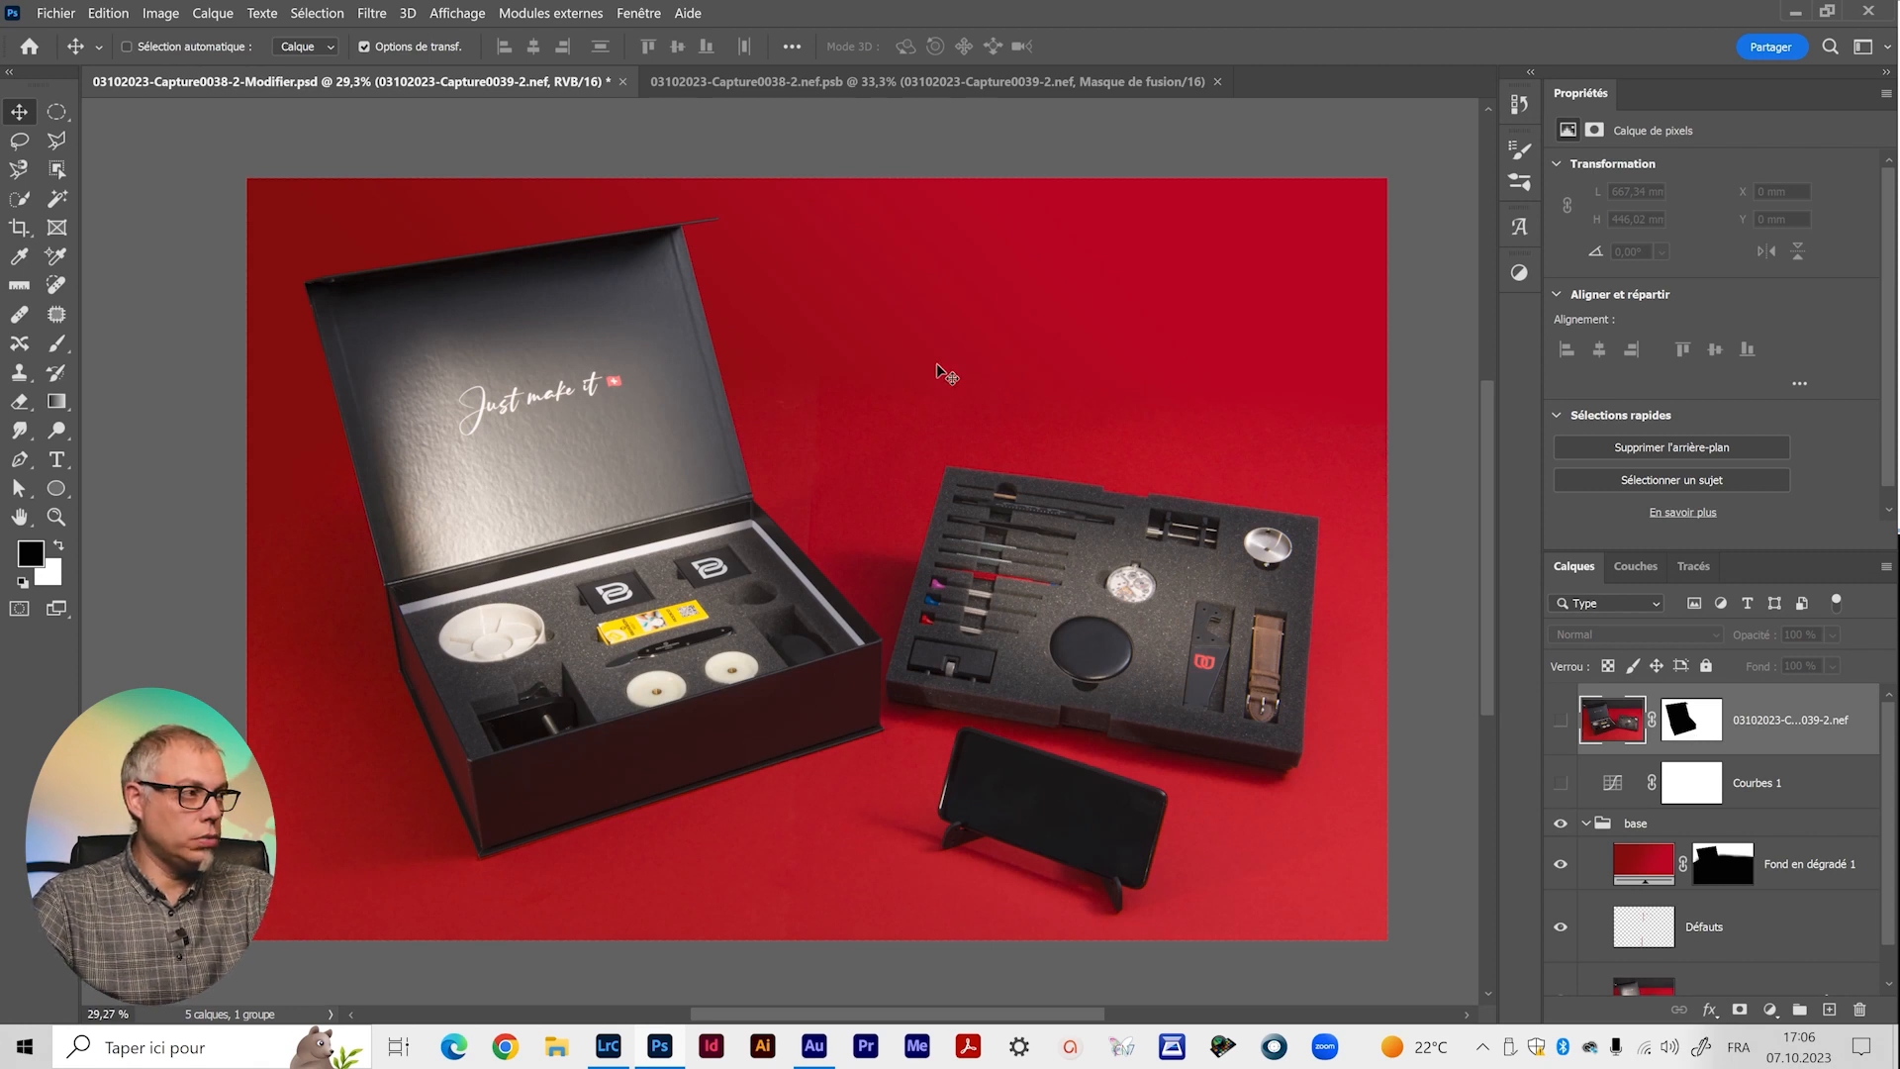
# Load the 03102023-Capture0039-2.nef layer's mask as a selection and invert it so the open box is selected.
pyautogui.click(1703, 725)
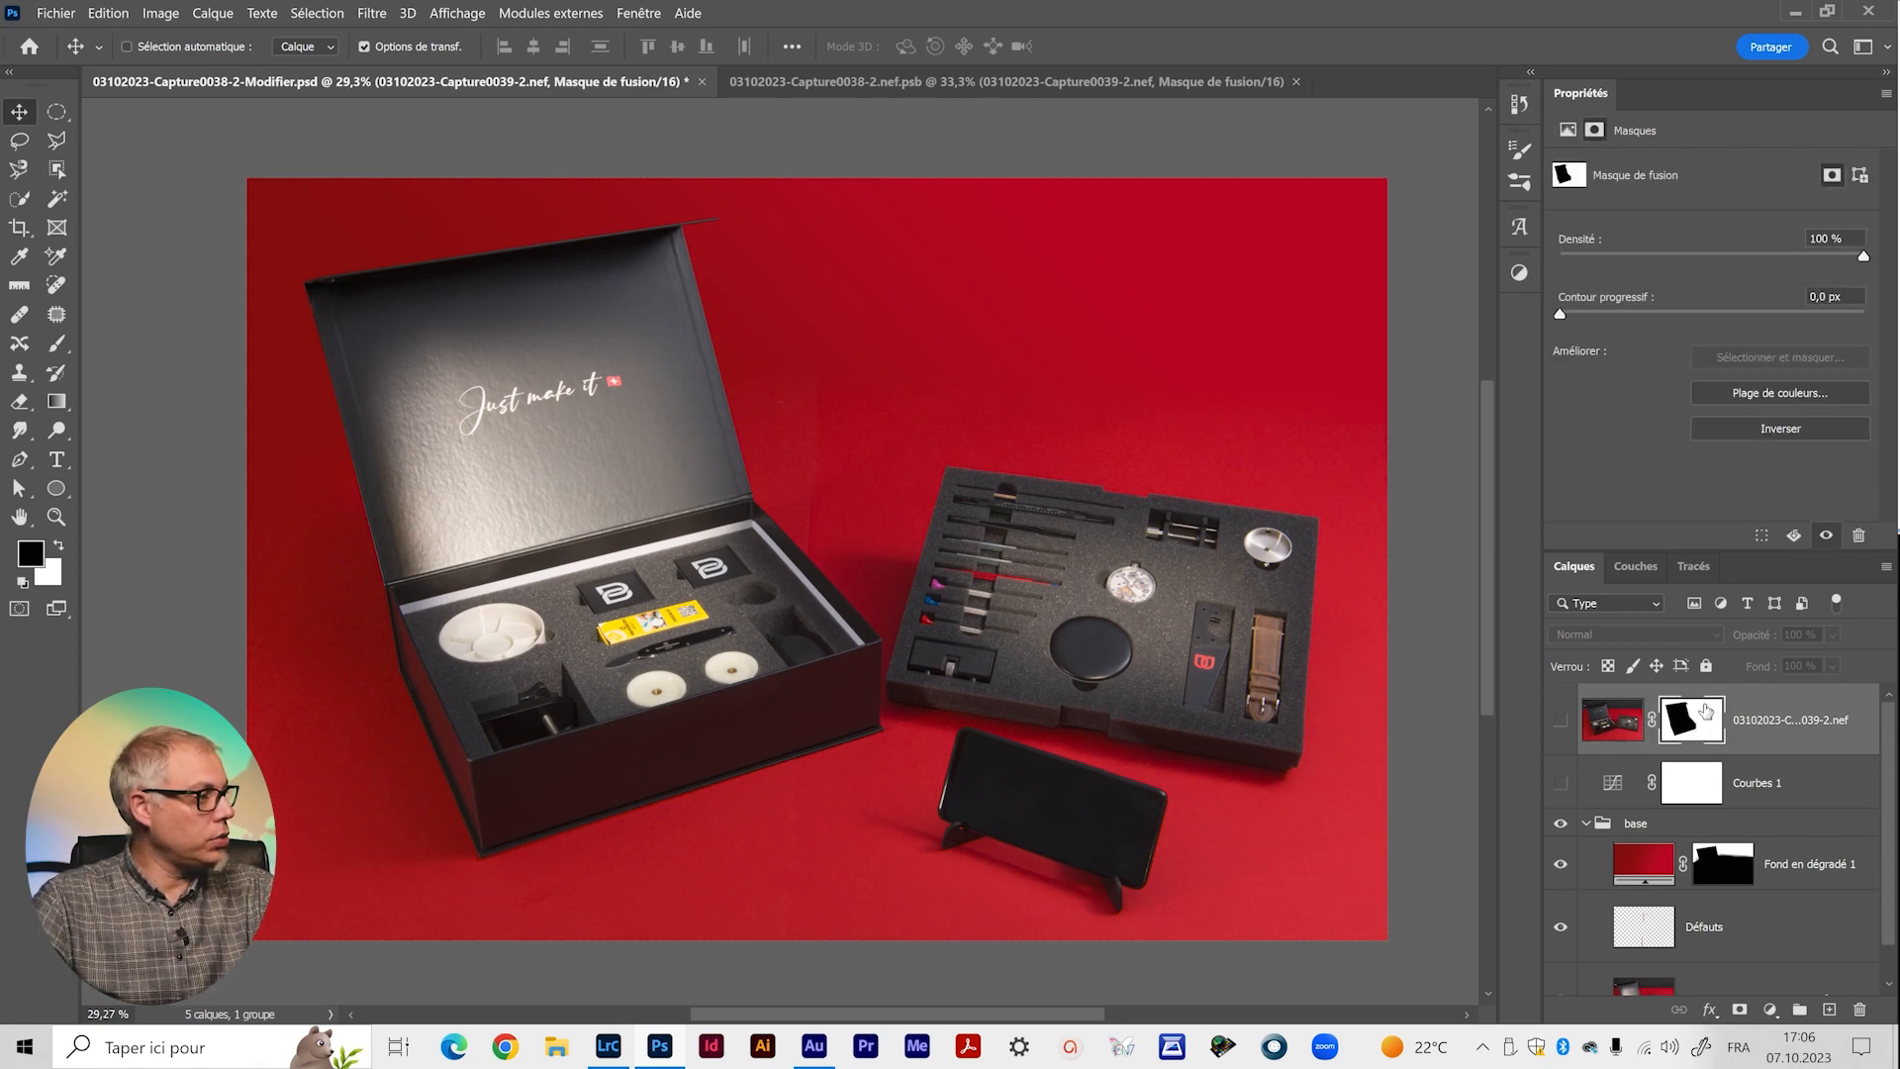
pyautogui.keyDown('ctrl'); pyautogui.click(1691, 725); pyautogui.keyUp('ctrl')
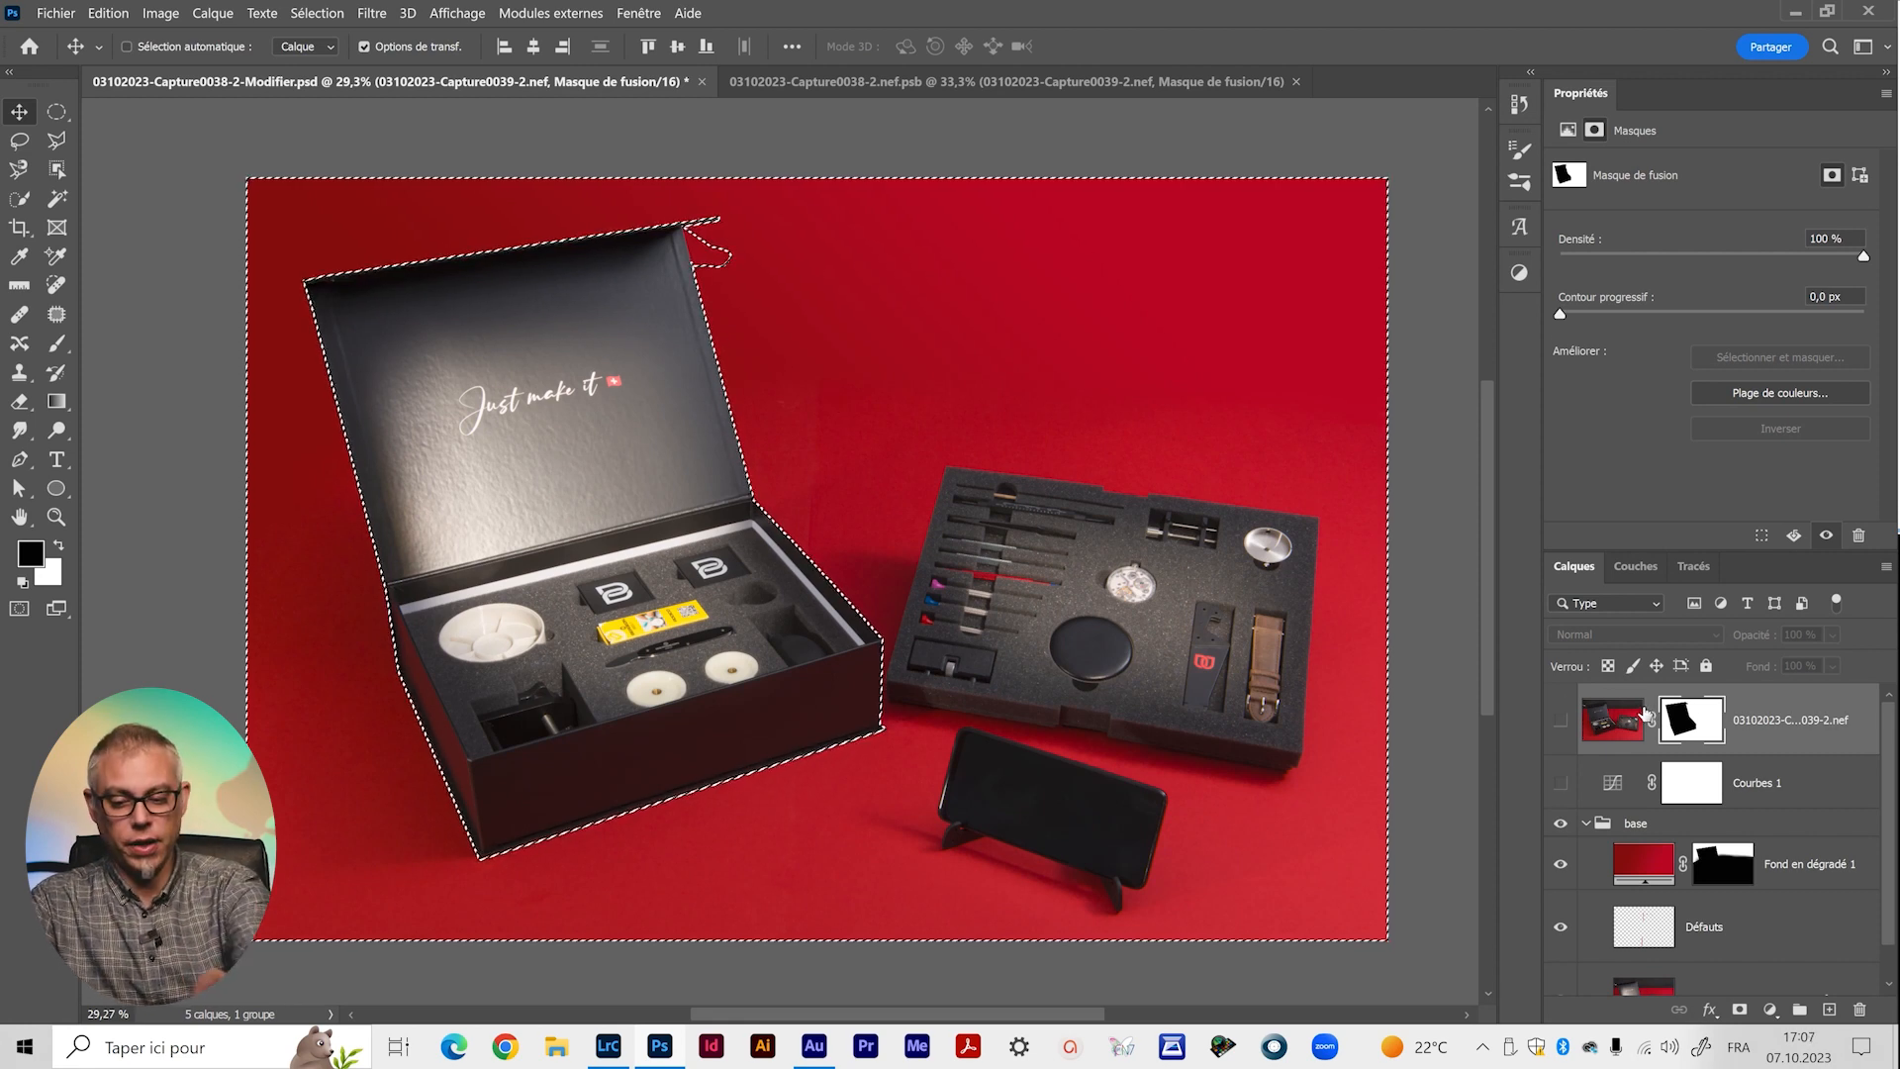
pyautogui.hotkey('ctrl', 'shift', 'i')
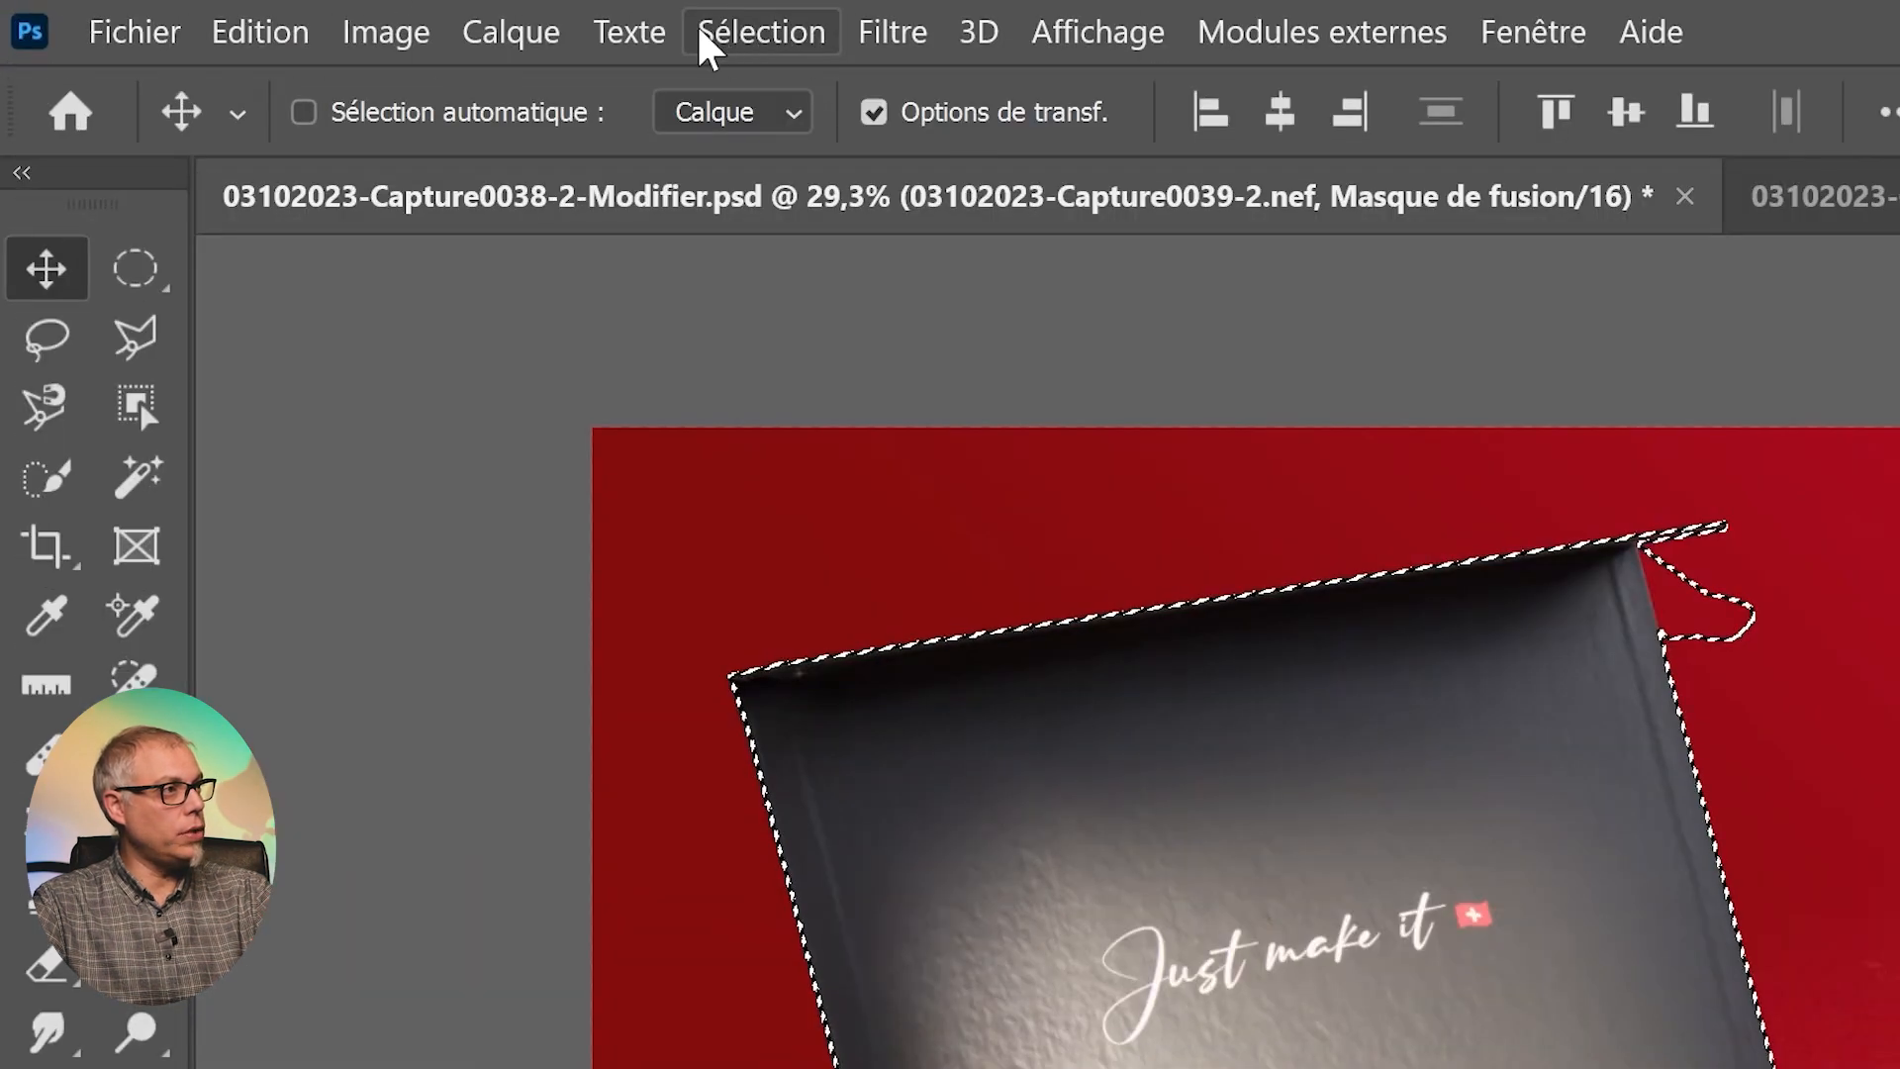
pyautogui.click(298, 15)
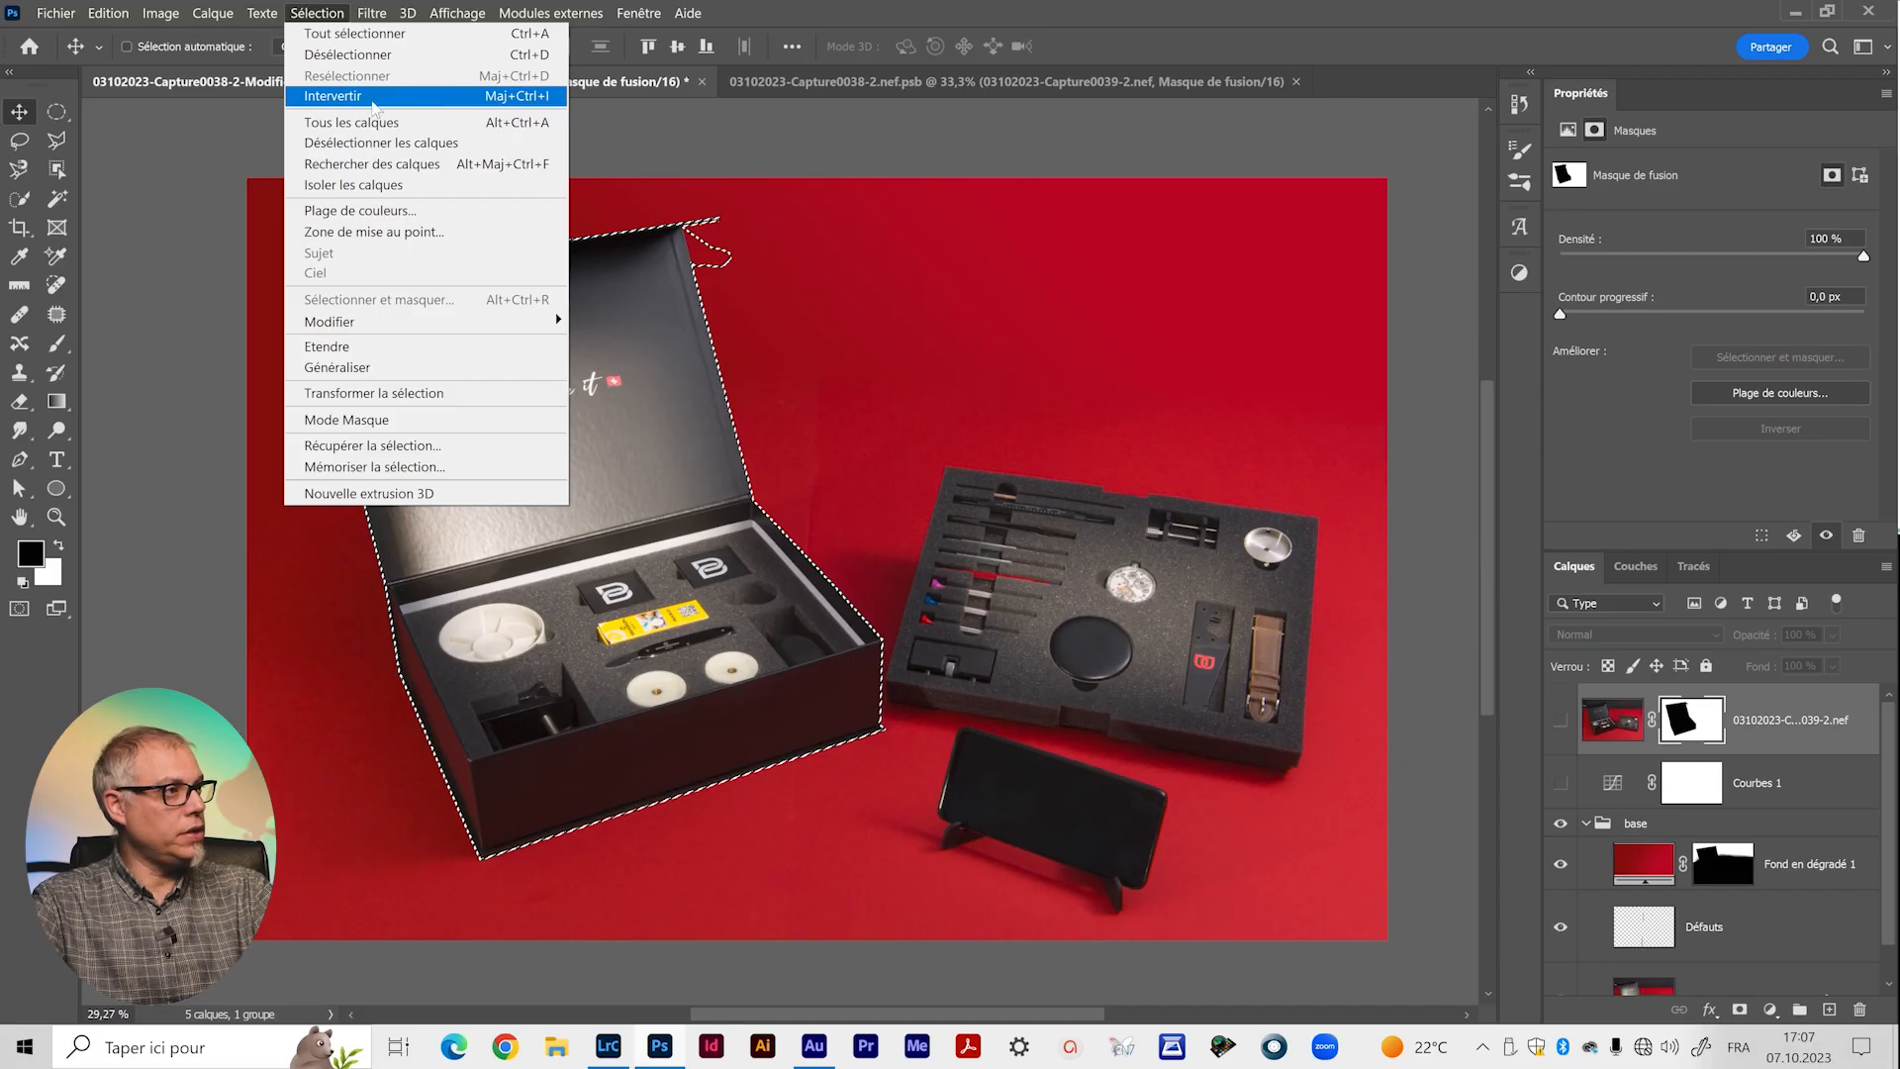
pyautogui.click(373, 96)
# Delete the pasted 03102023-Capture0039-2.nef layer and close the 03102023-Capture0038-2.nef.psb document.
pyautogui.moveTo(1806, 727); pyautogui.dragTo(1860, 1008)
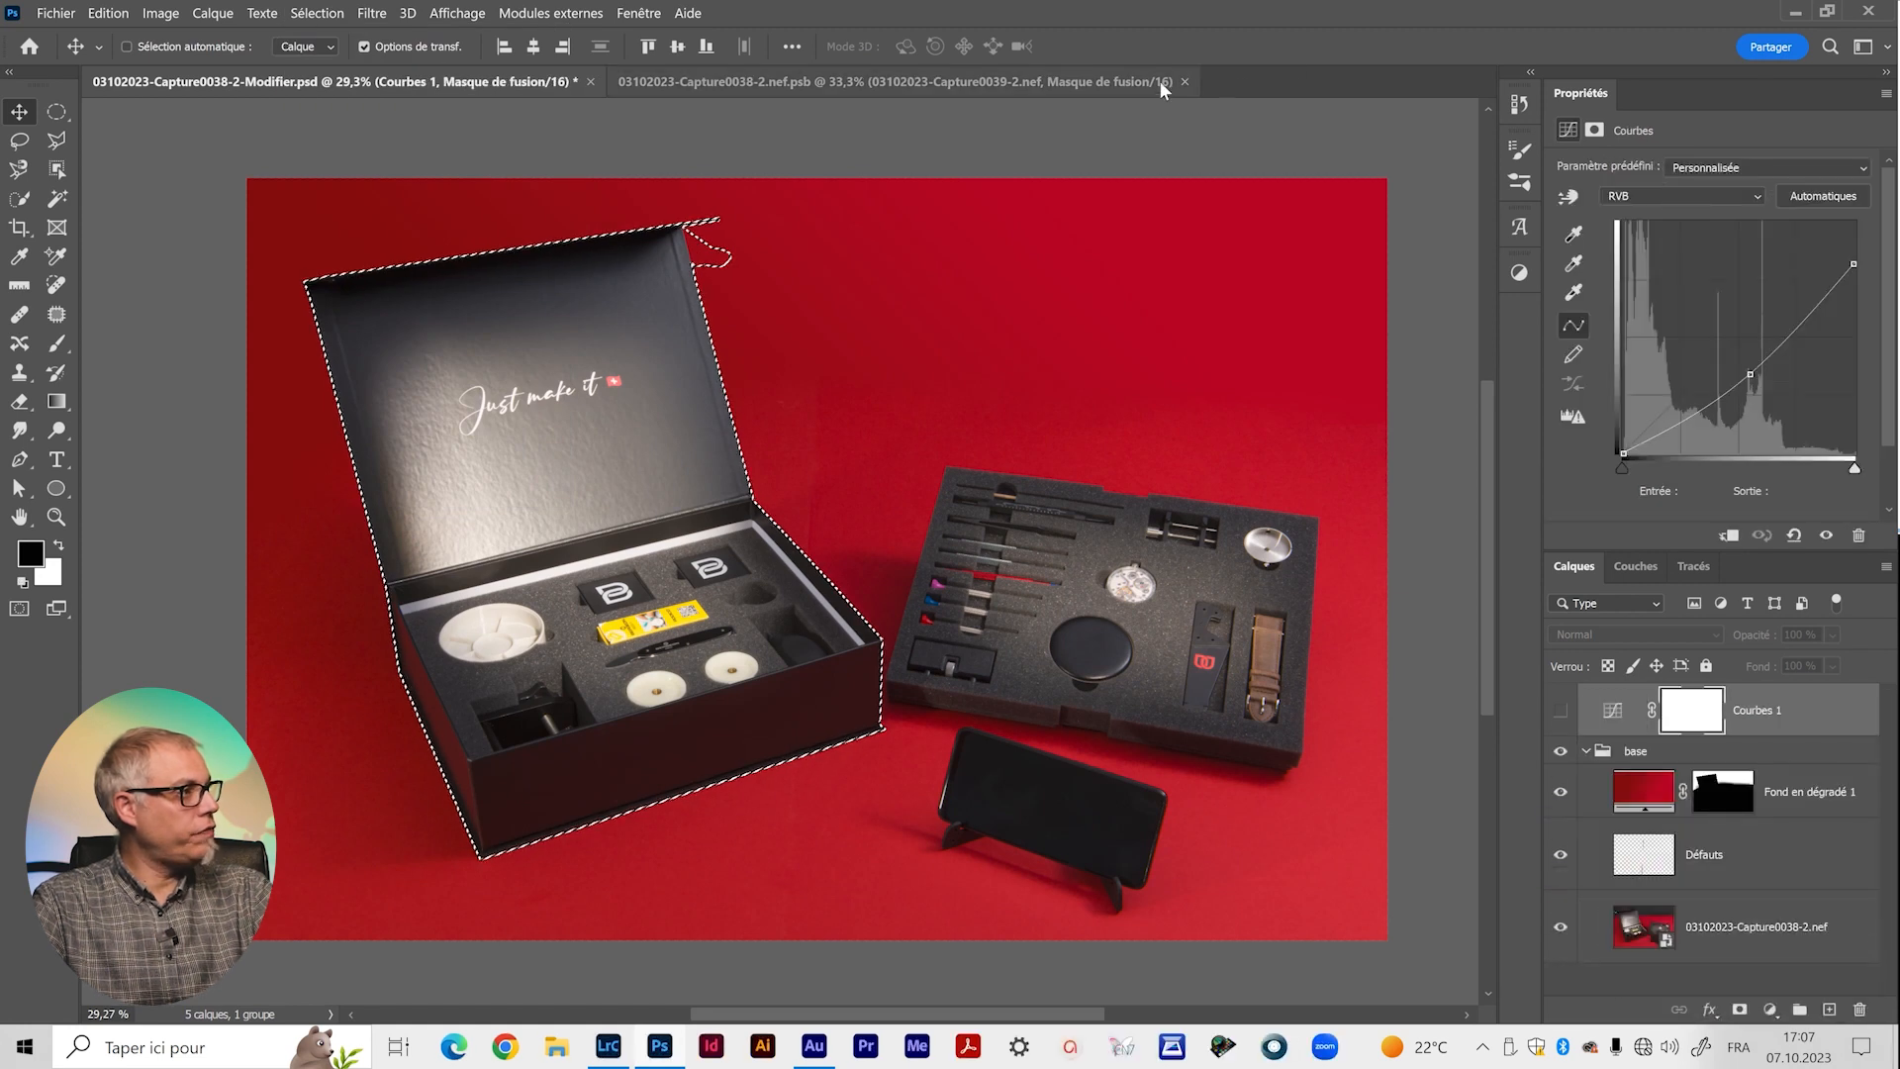
pyautogui.click(1217, 81)
# Subtract the stray red area beside the lid's upper-right corner from the box selection with the Polygonal Lasso.
pyautogui.scroll(8, 661, 263)
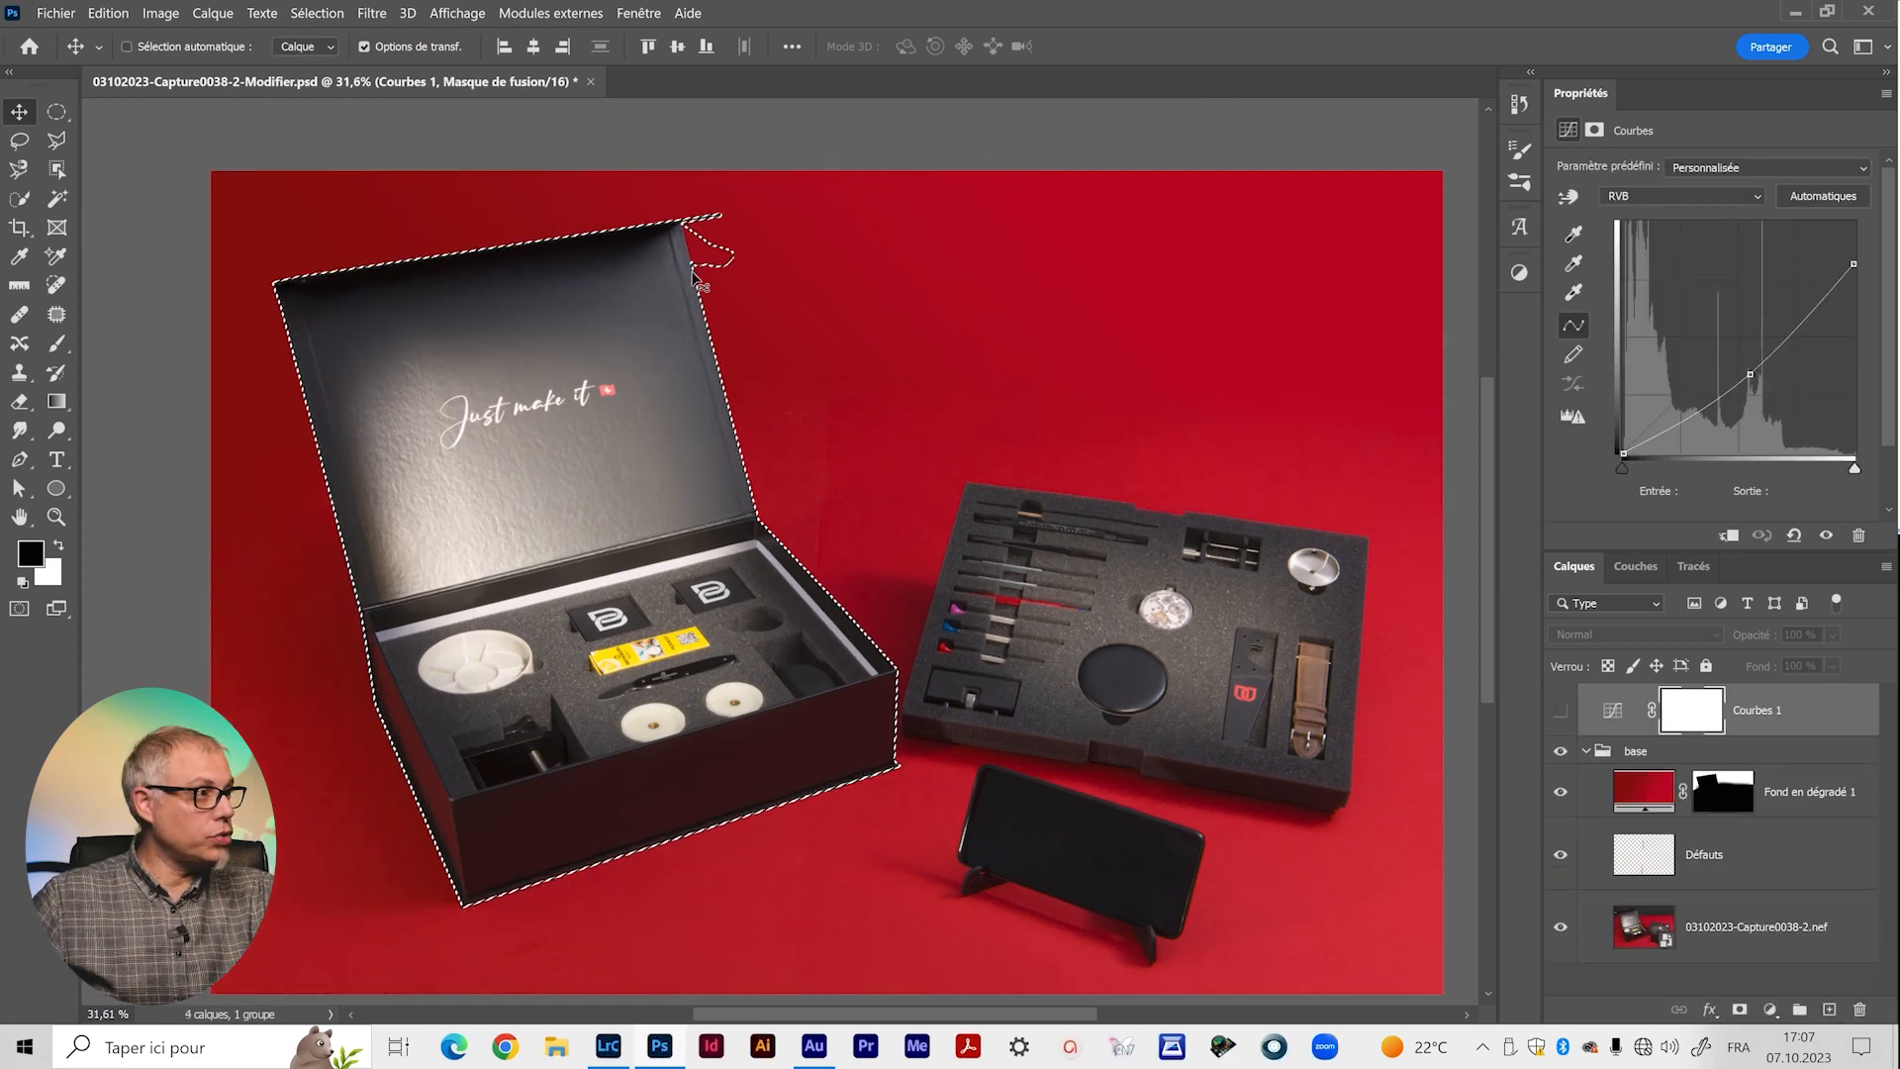
pyautogui.moveTo(436, 388)
pyautogui.mouseDown()
pyautogui.moveTo(297, 678)
pyautogui.moveTo(230, 612)
pyautogui.mouseUp()
pyautogui.press('l')
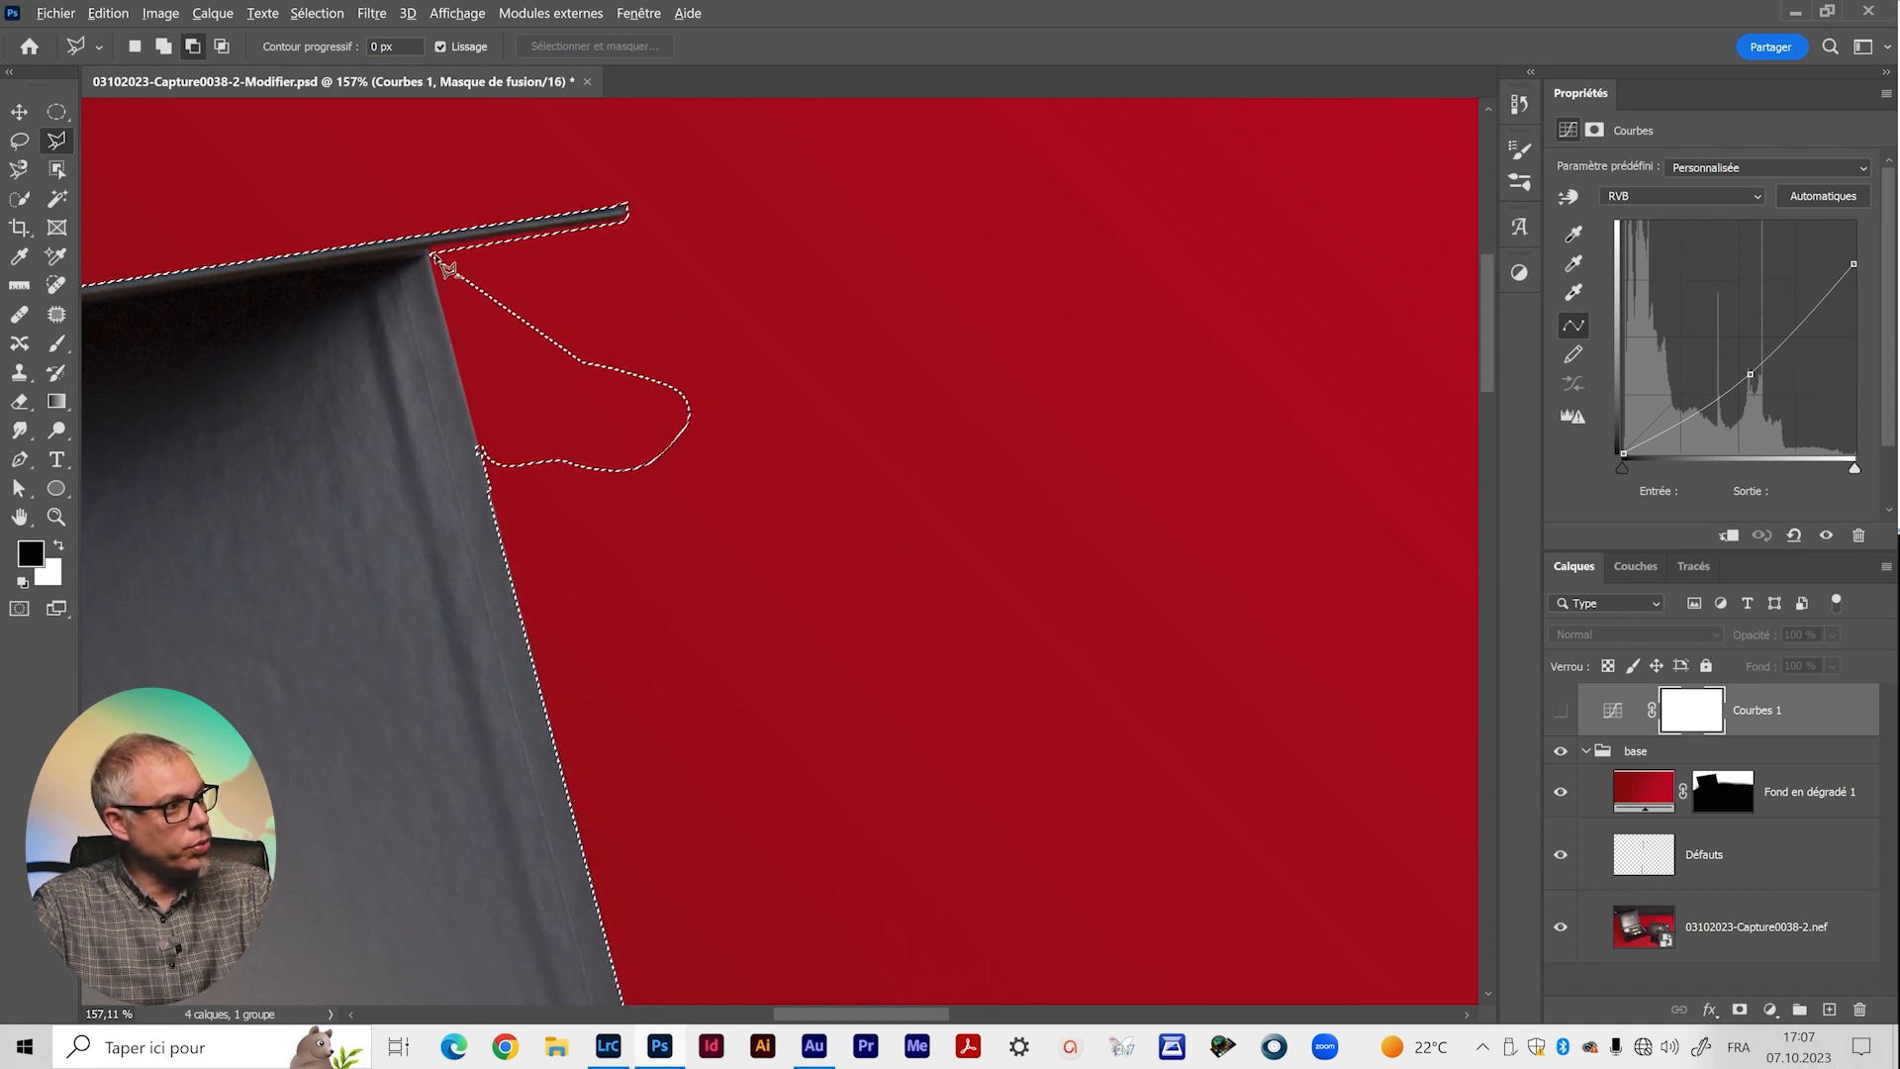
pyautogui.click(430, 255)
pyautogui.scroll(-9, 683, 969)
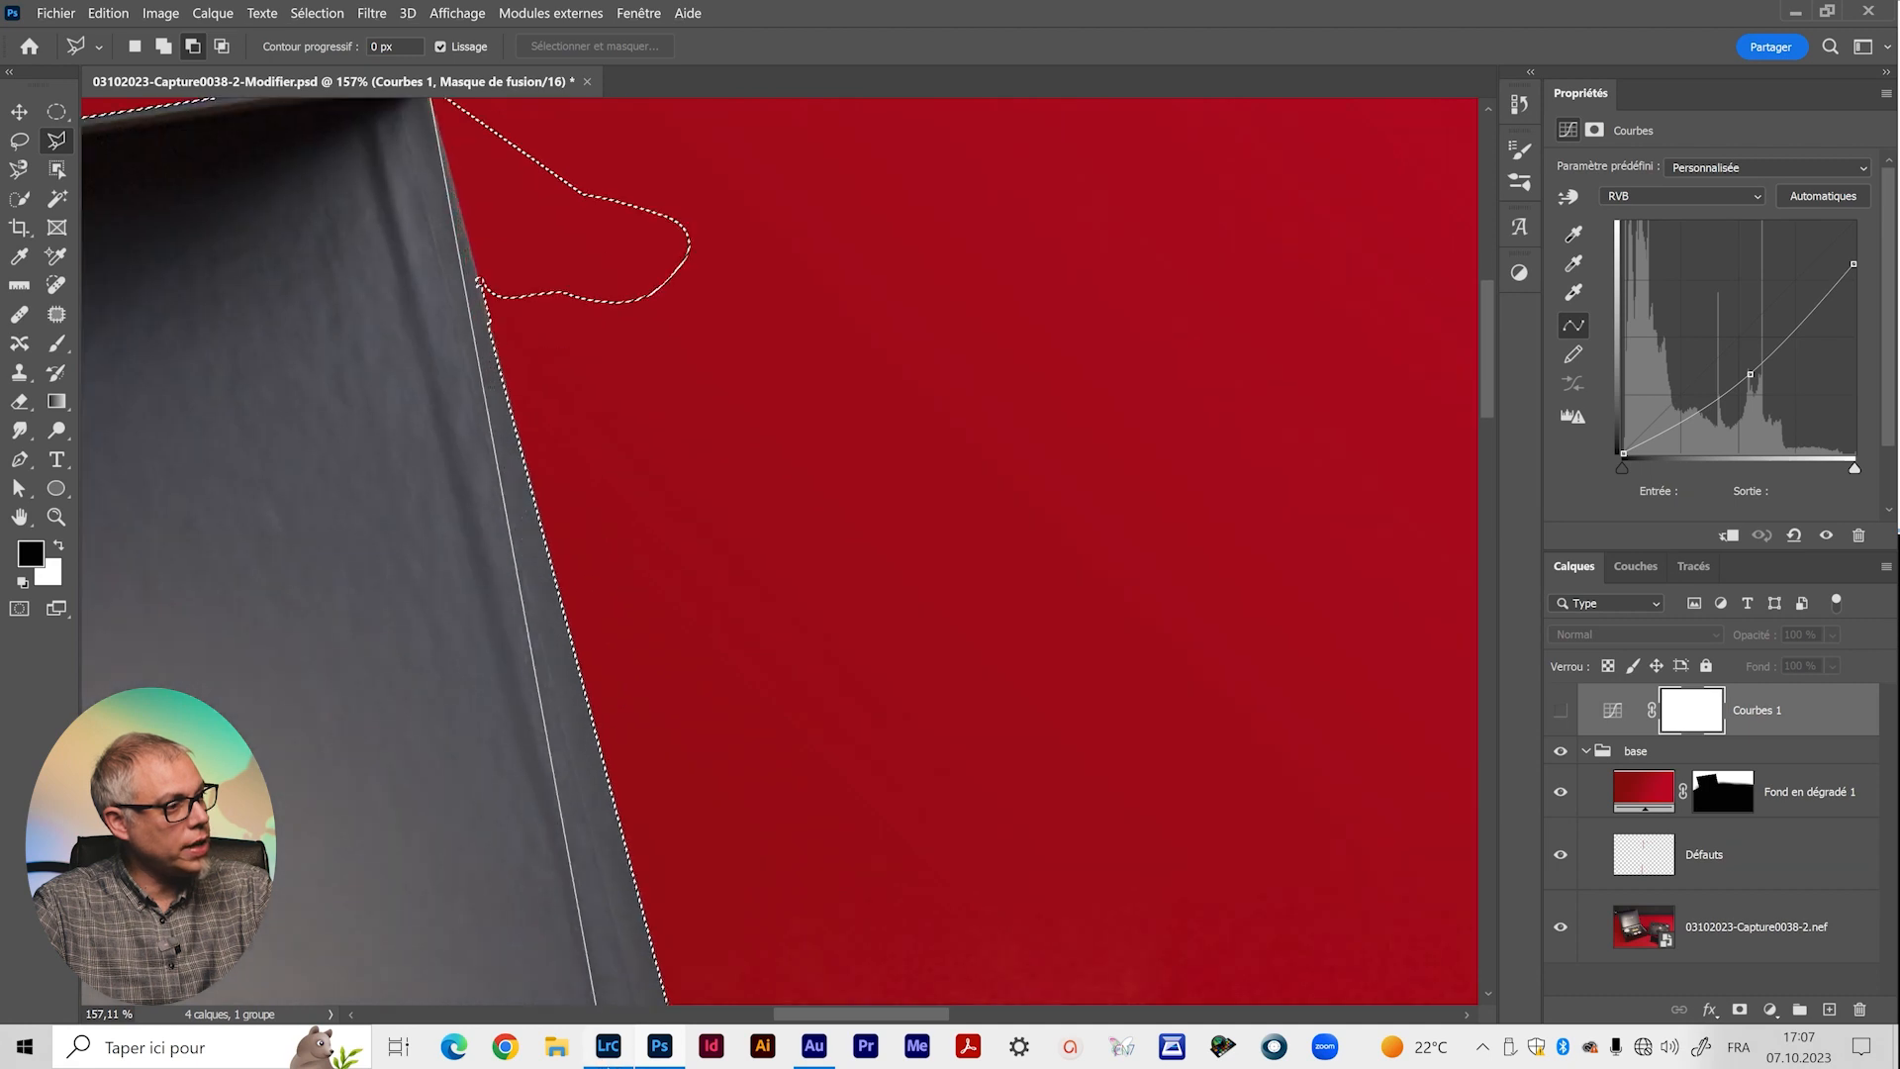
pyautogui.click(809, 757)
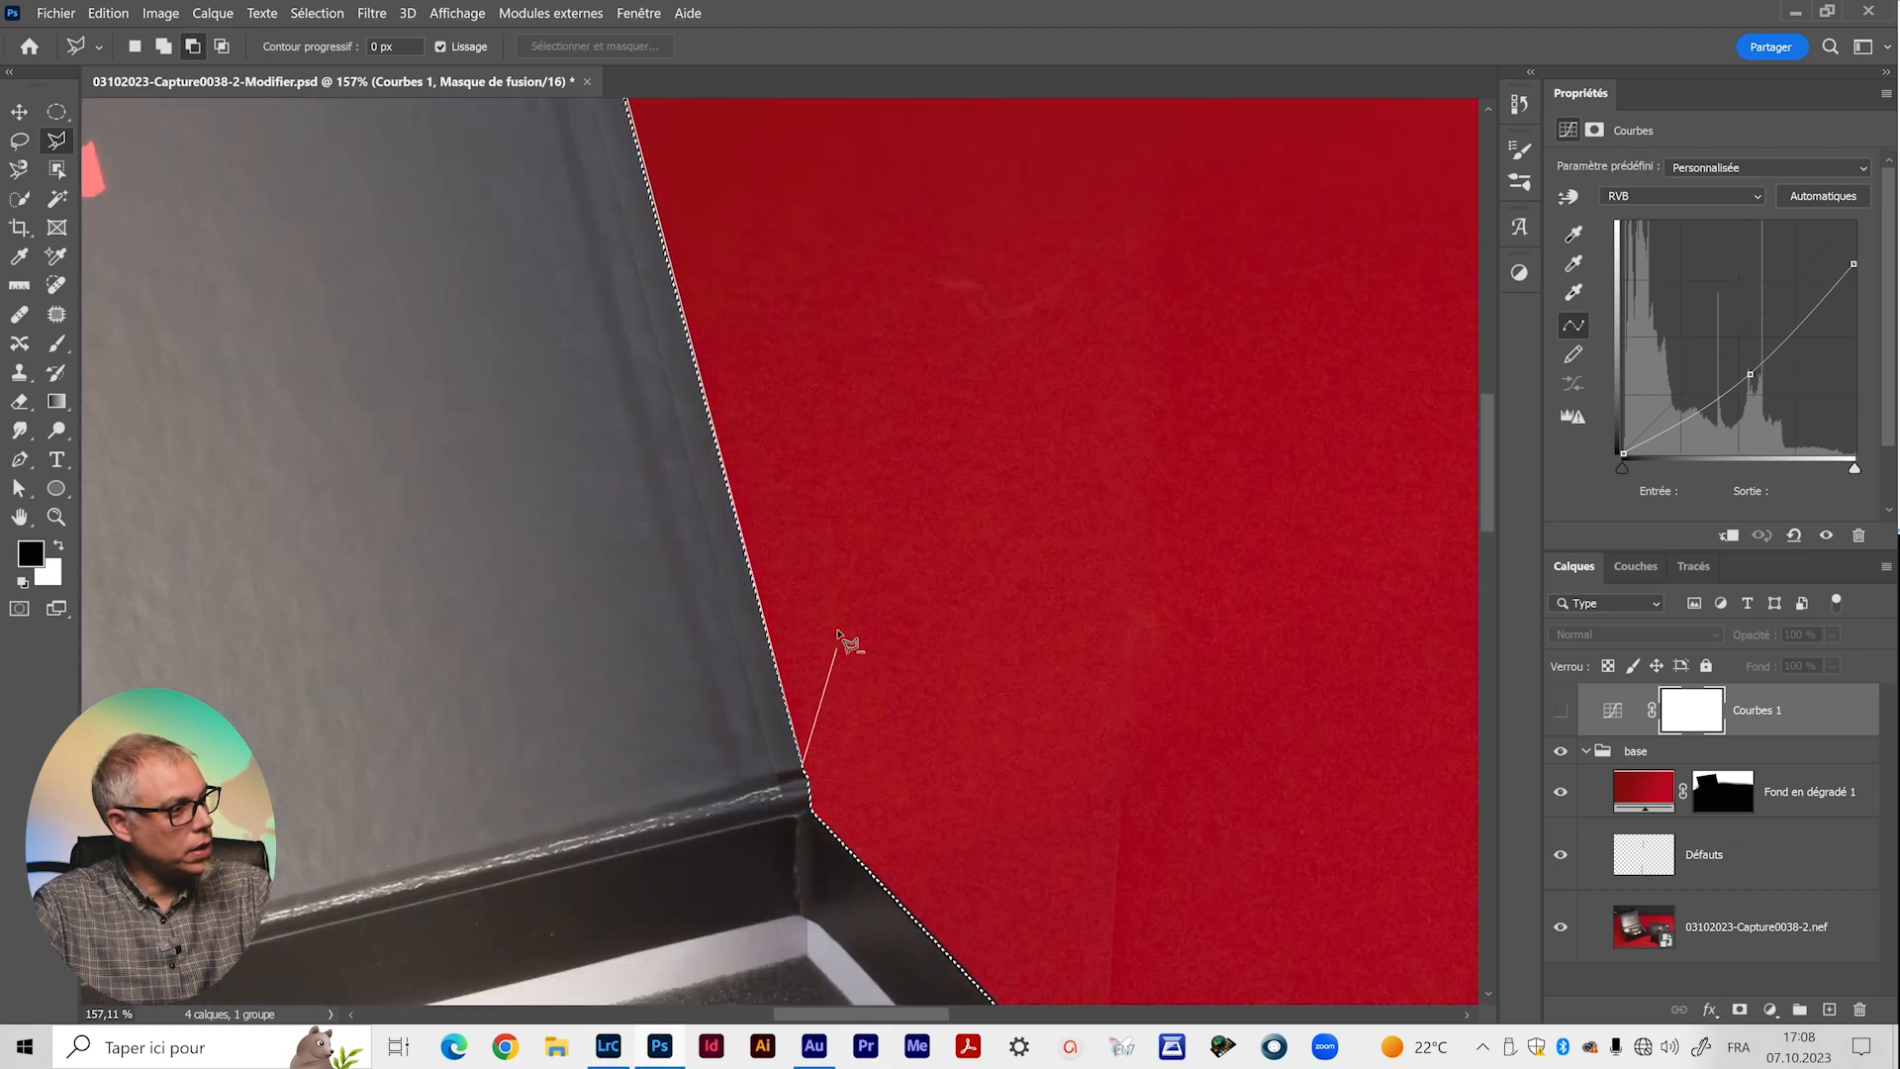
pyautogui.scroll(12, 727, 704)
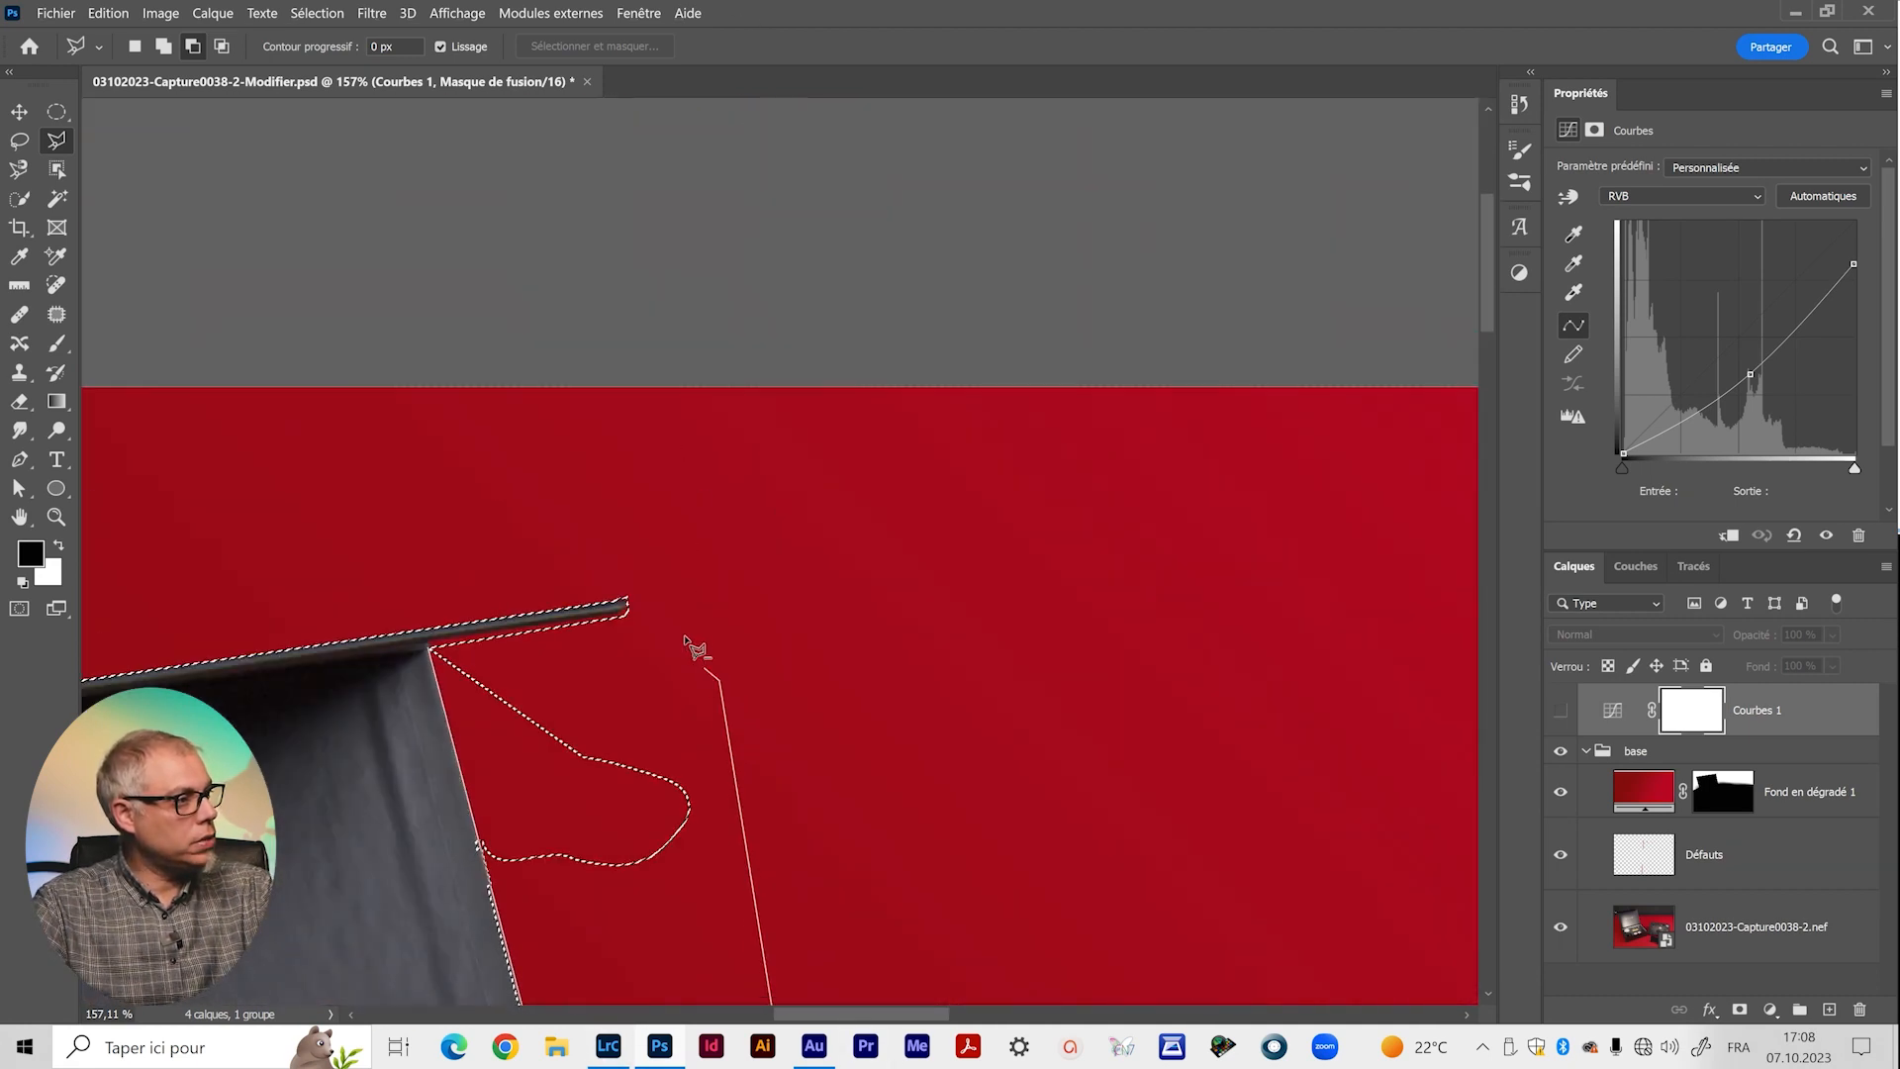
pyautogui.click(623, 615)
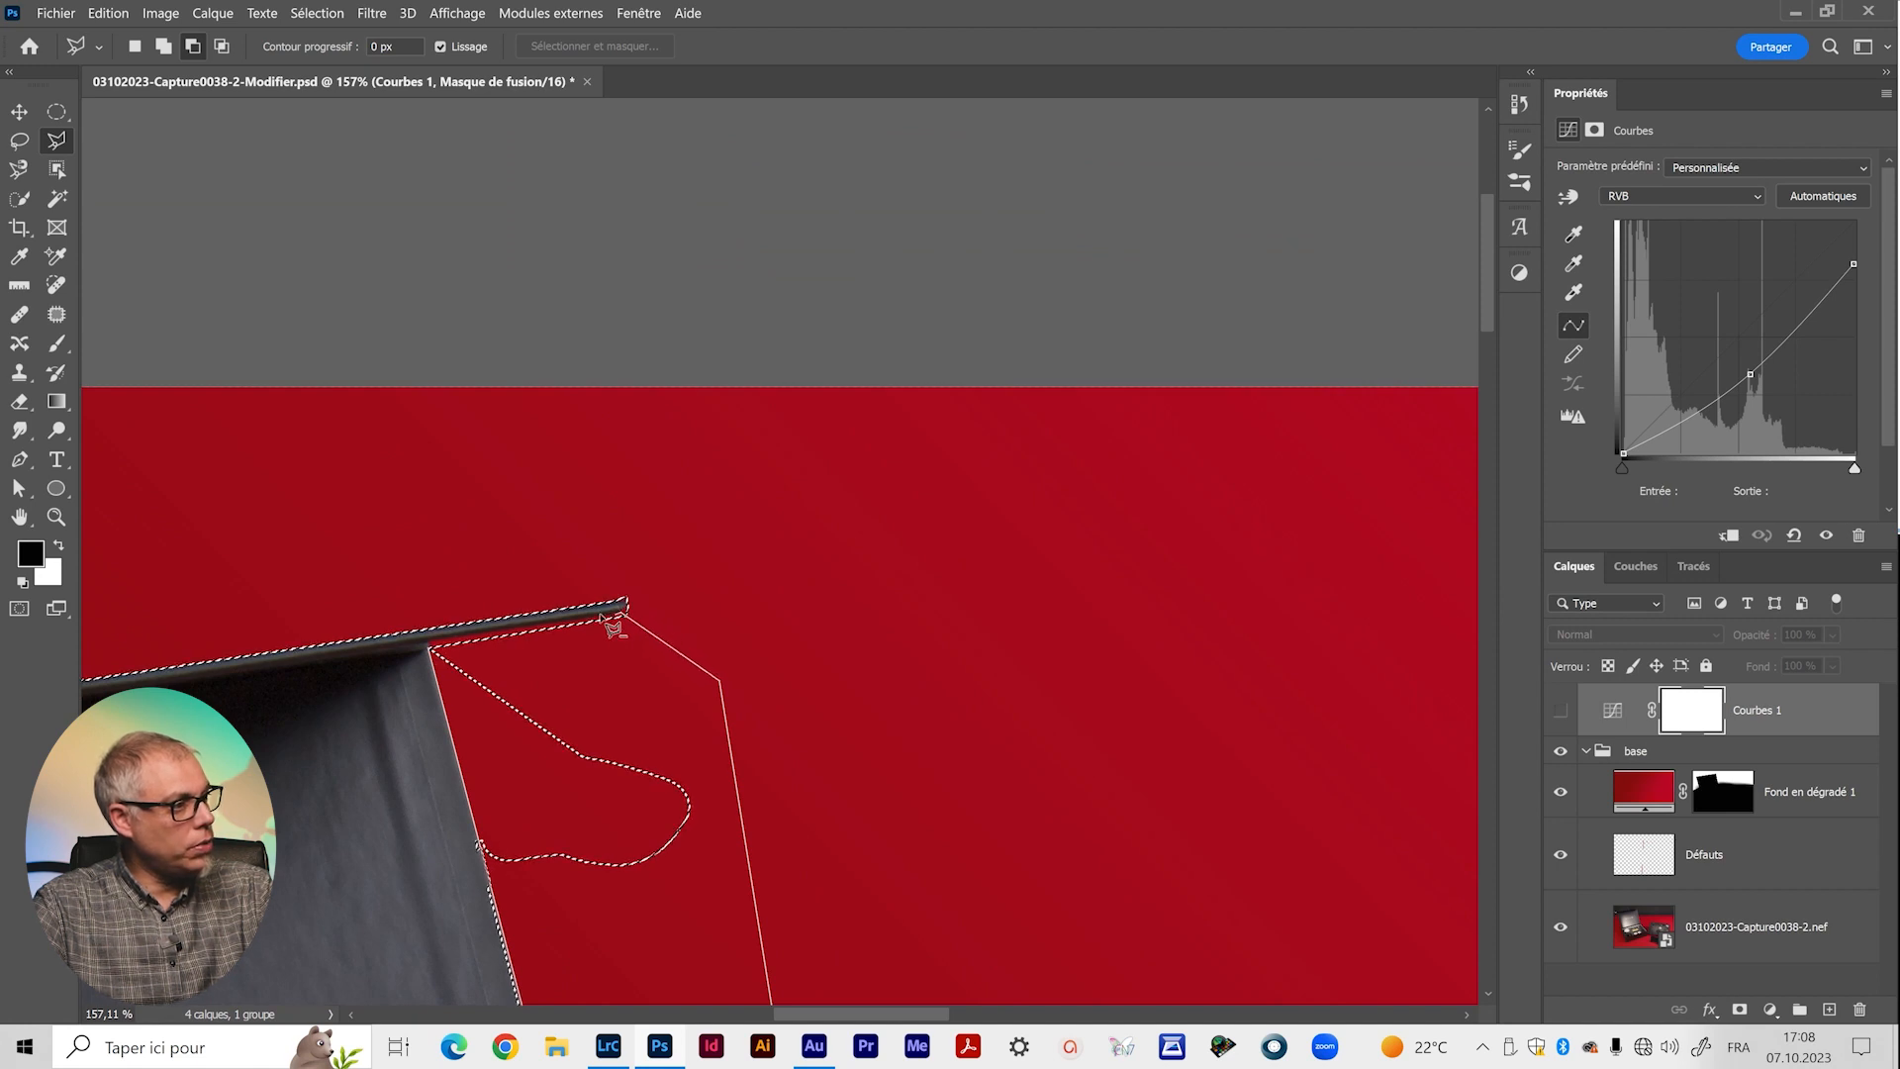
pyautogui.keyDown('alt'); pyautogui.click(443, 657); pyautogui.keyUp('alt')
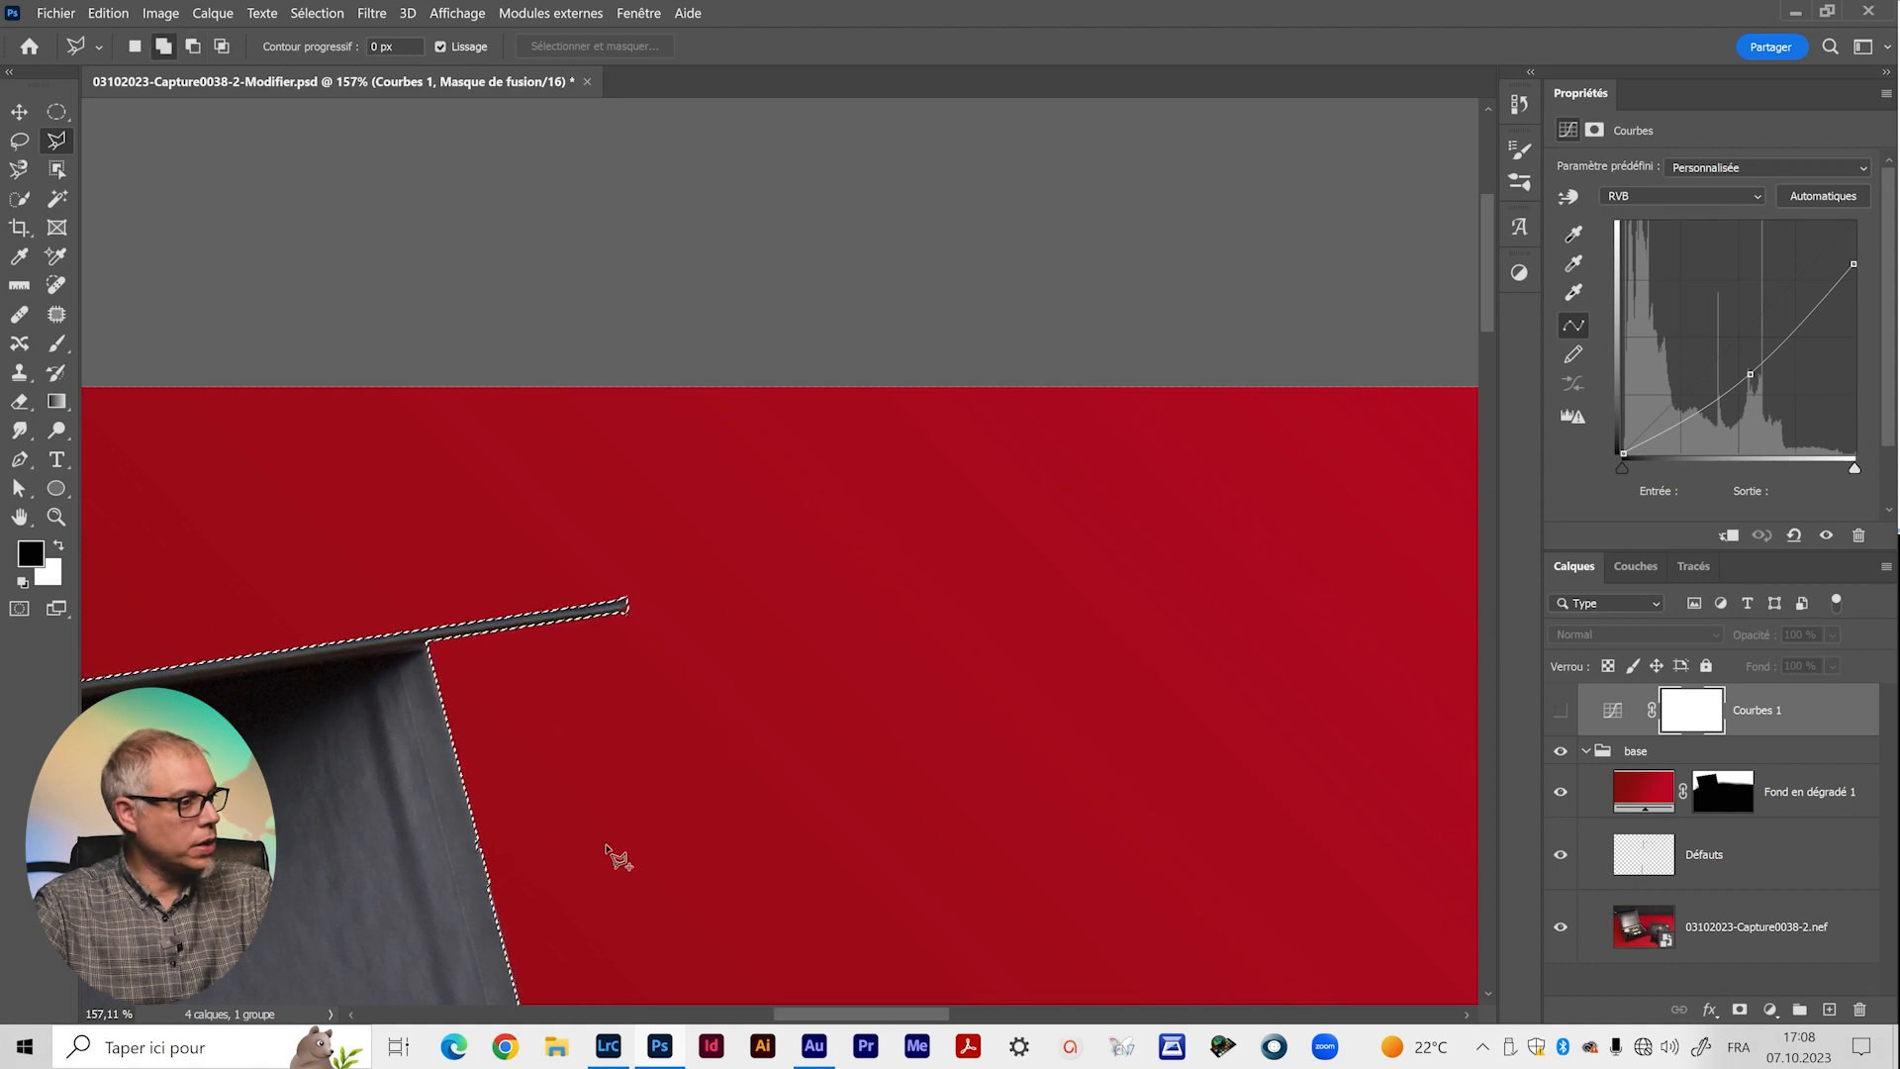
# Add the foam tool tray to the selection by tracing its outline with the Polygonal Lasso.
pyautogui.scroll(-5, 534, 697)
pyautogui.scroll(-4, 535, 698)
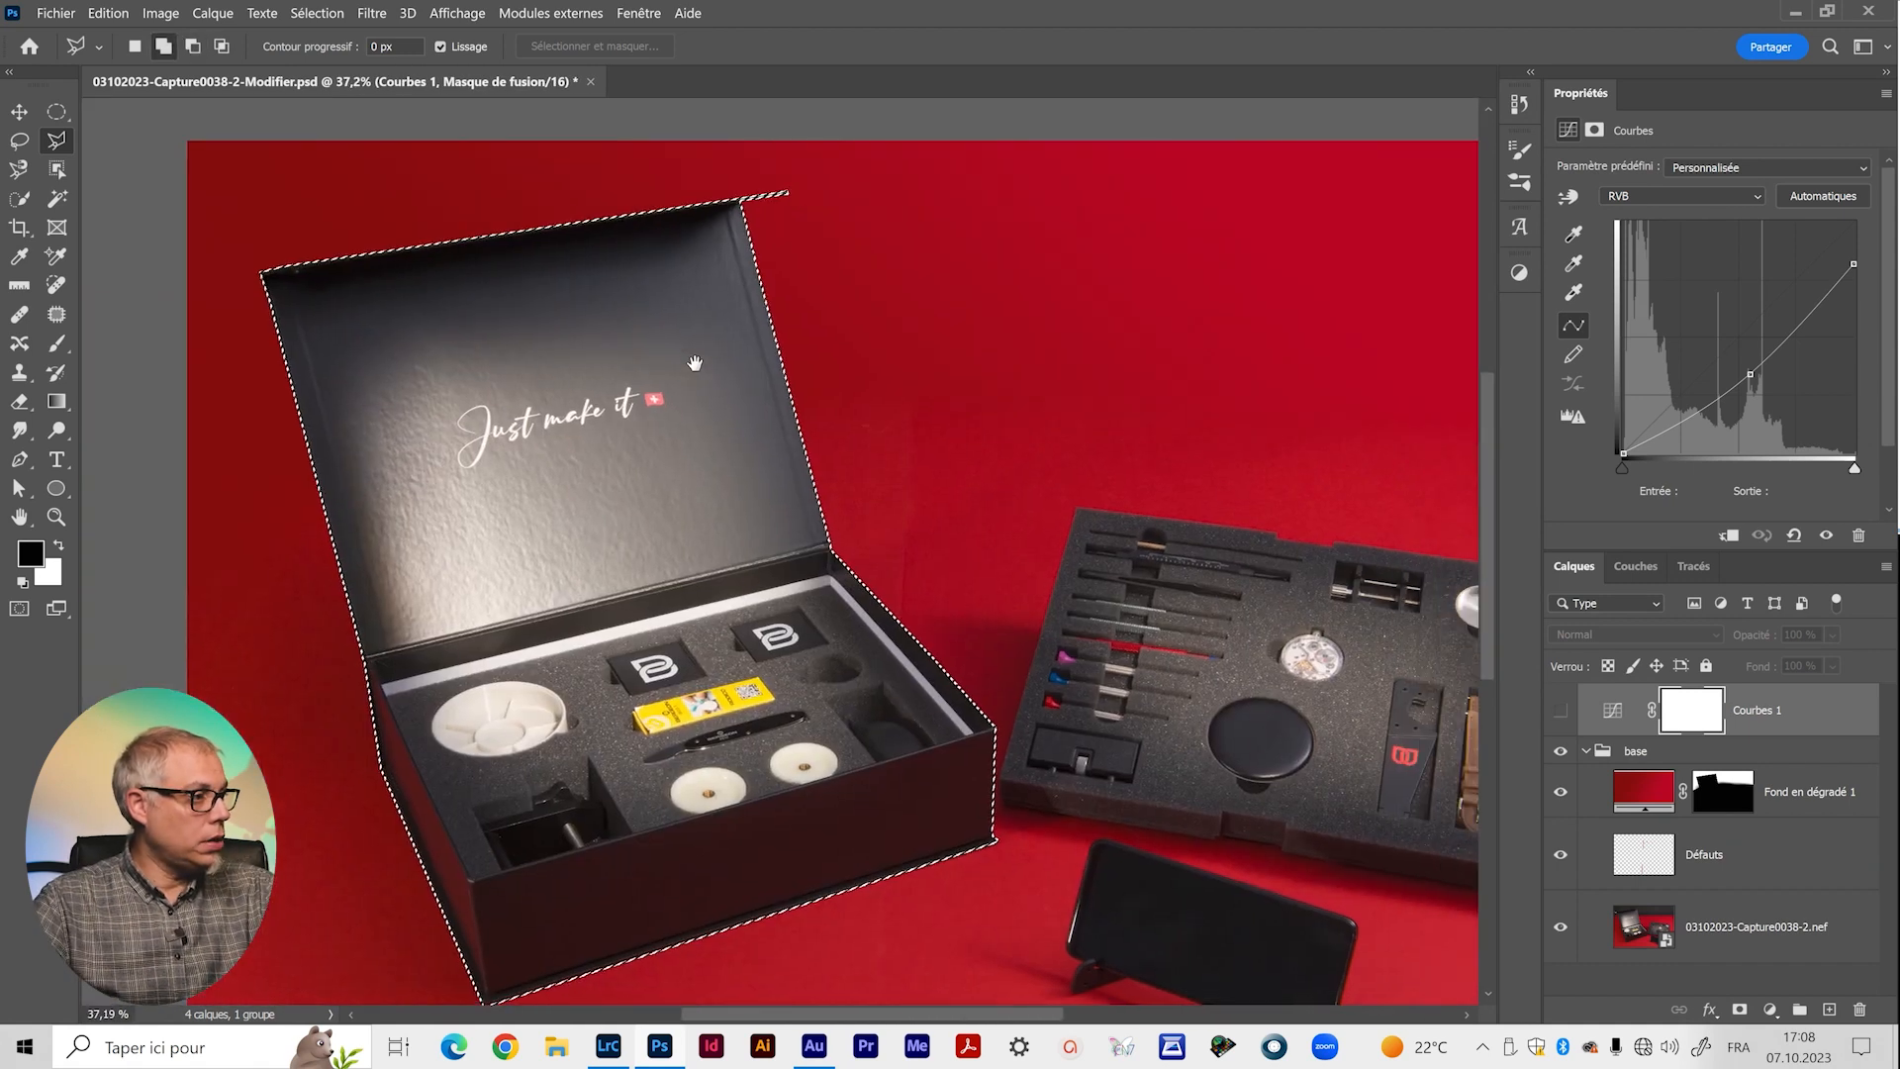
pyautogui.scroll(-1, 644, 513)
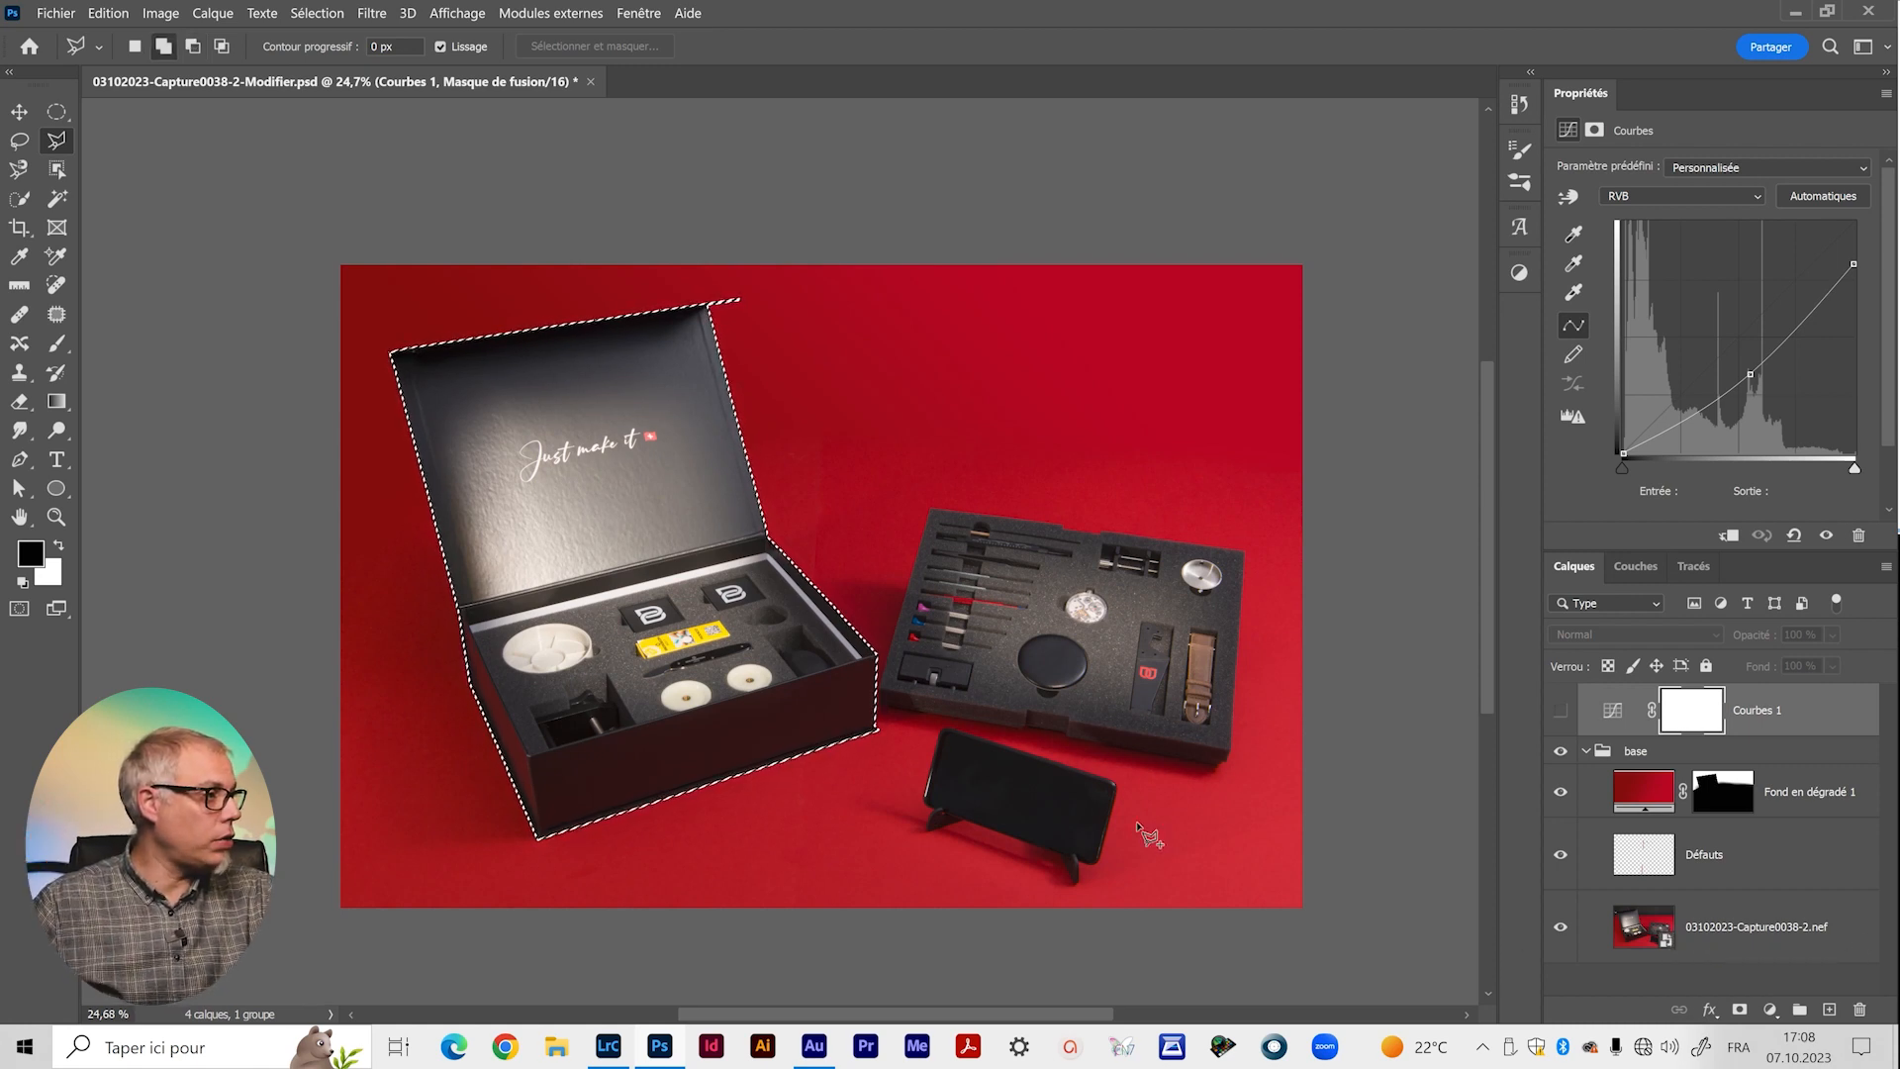
pyautogui.scroll(10, 1148, 837)
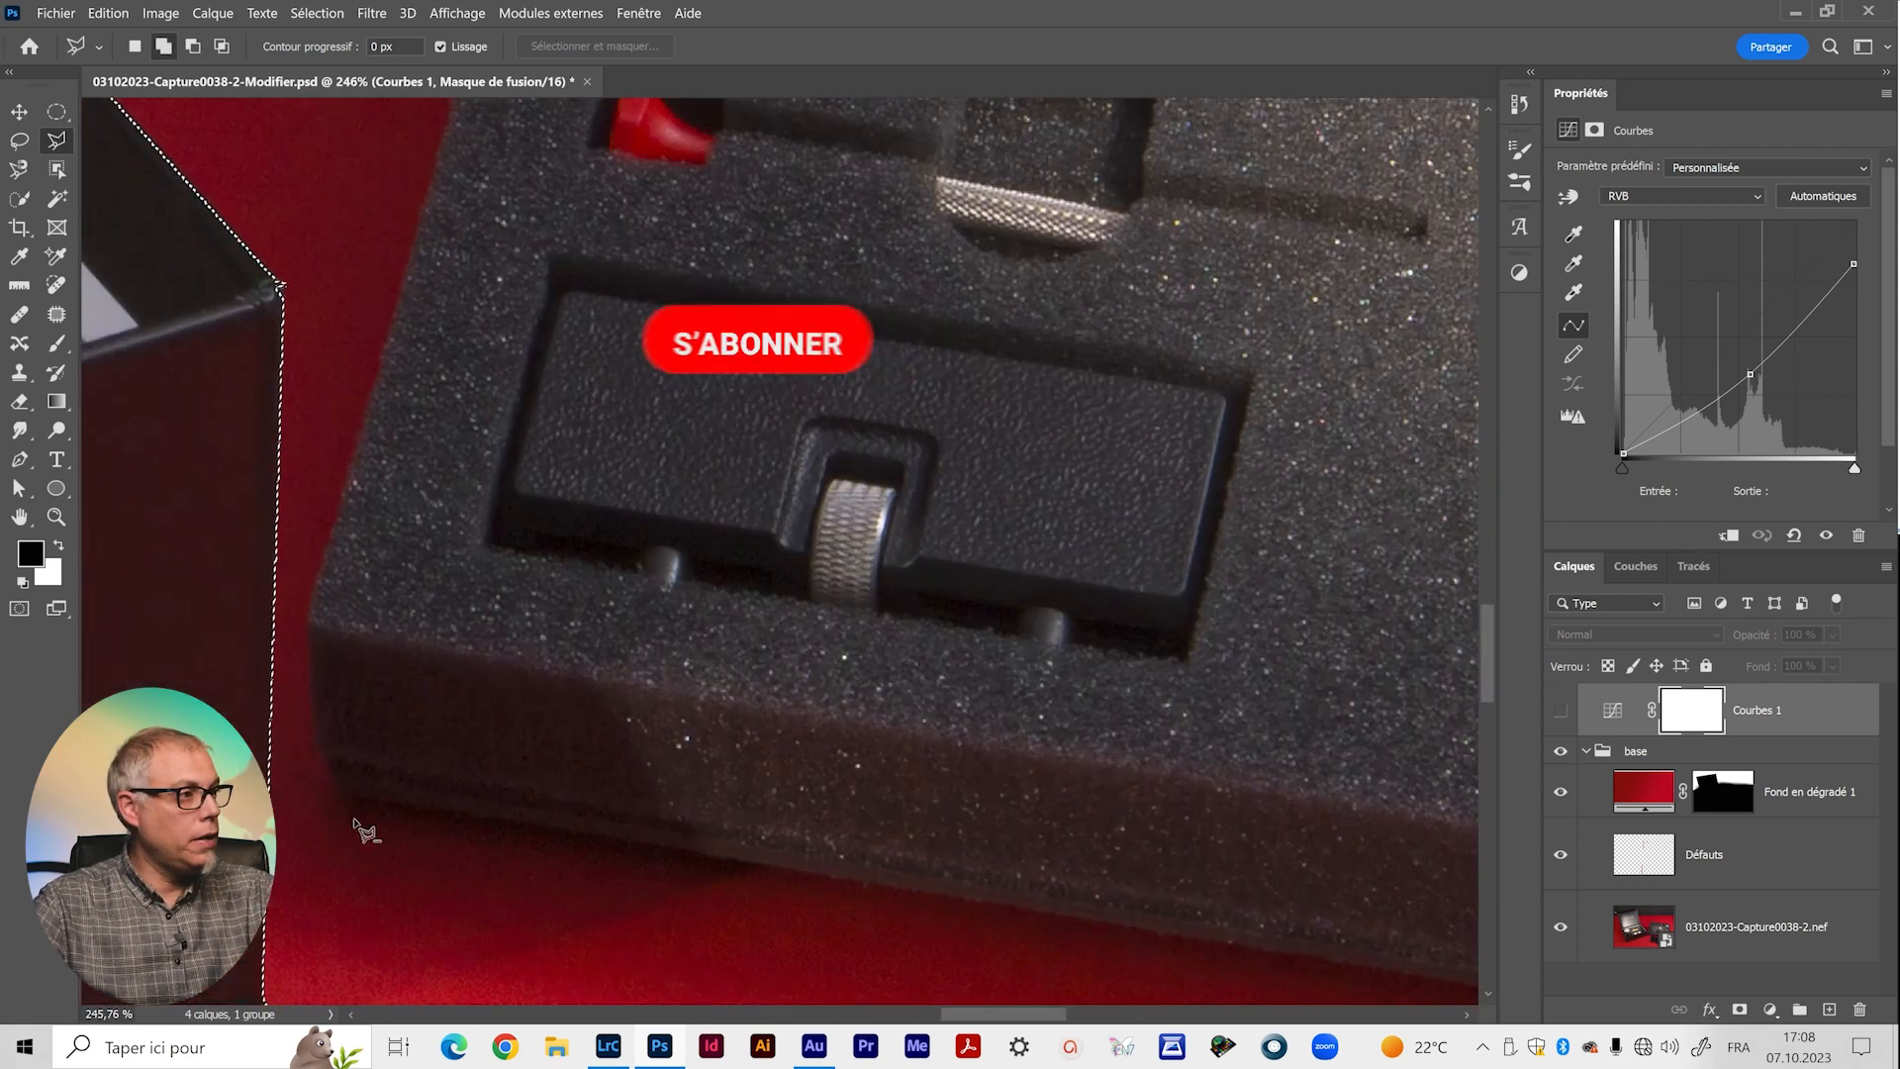
pyautogui.click(351, 797)
pyautogui.click(336, 775)
pyautogui.click(321, 749)
pyautogui.click(313, 633)
pyautogui.click(900, 808)
pyautogui.click(941, 511)
pyautogui.click(951, 517)
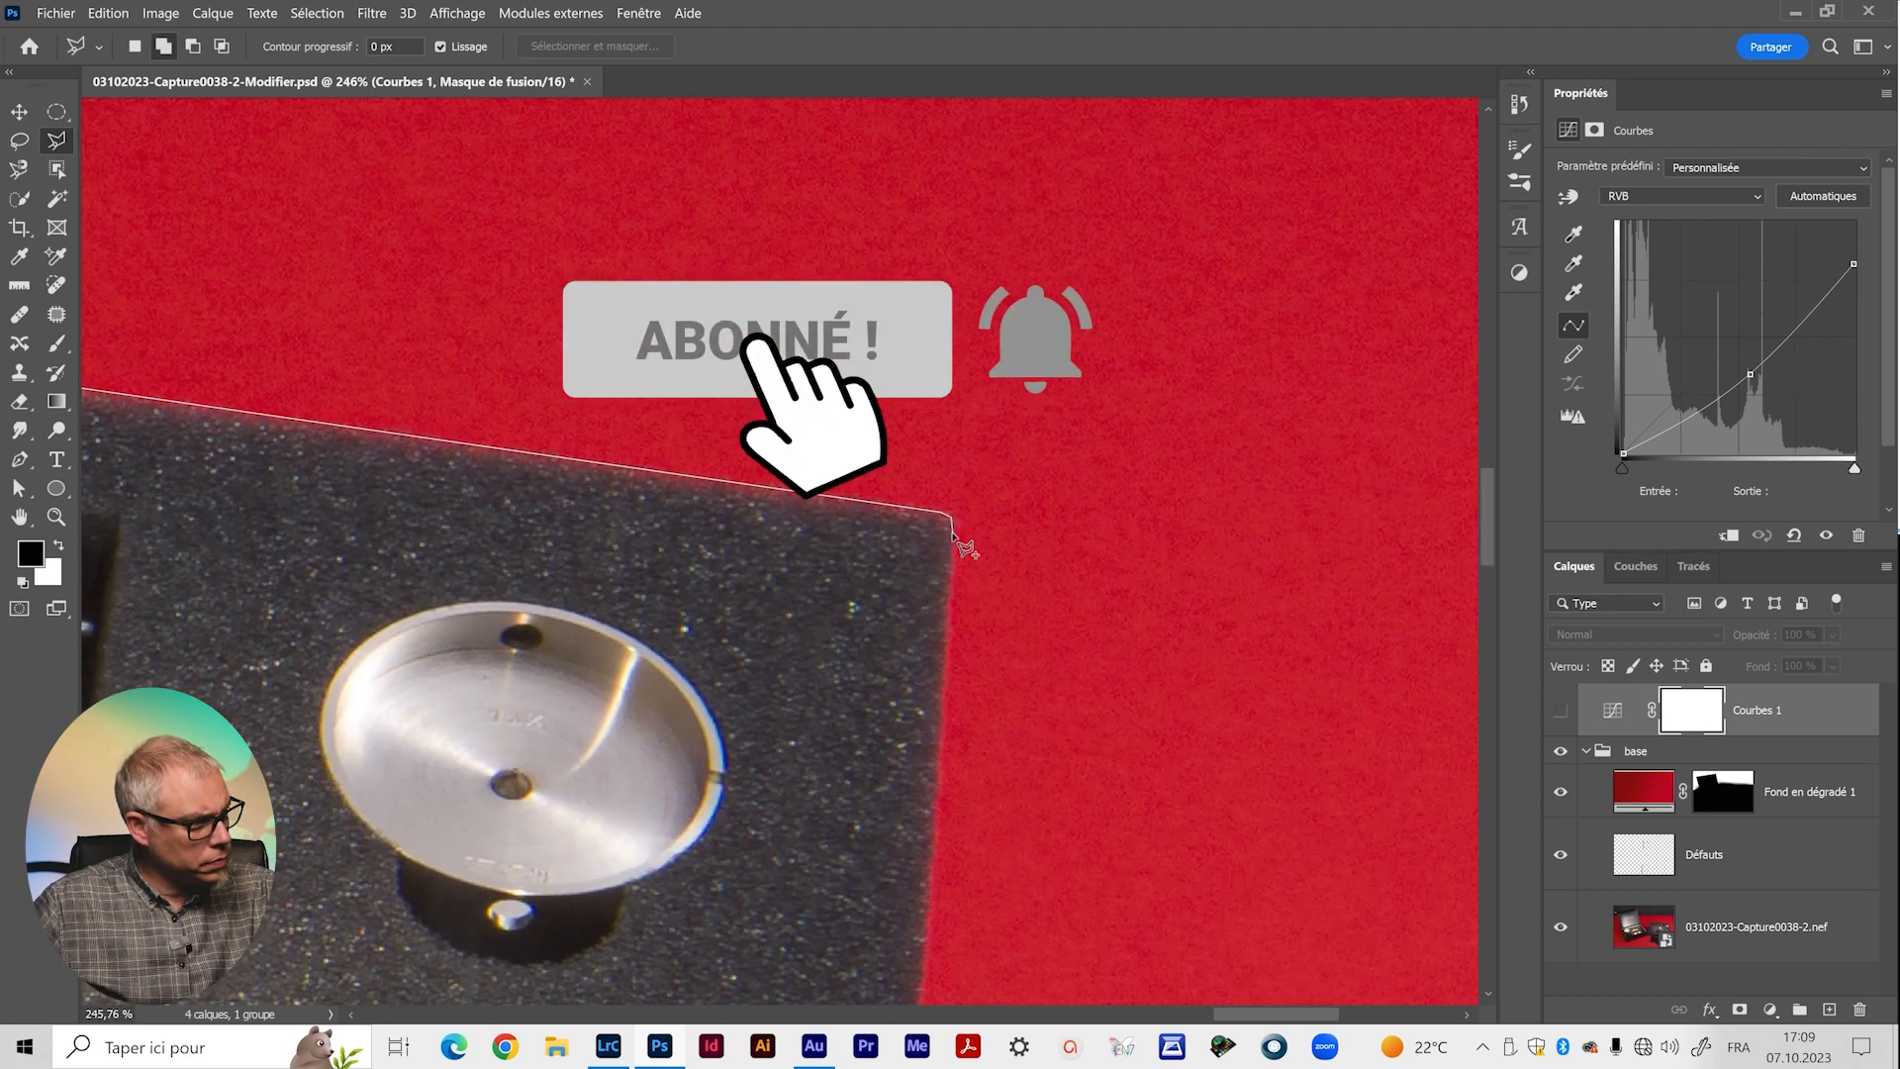
pyautogui.click(776, 697)
pyautogui.click(1018, 657)
pyautogui.click(1031, 606)
# Add the phone and its stand legs to the selection with the Polygonal Lasso.
pyautogui.scroll(-10, 792, 554)
pyautogui.scroll(10, 528, 851)
pyautogui.click(534, 592)
pyautogui.click(751, 522)
pyautogui.click(562, 465)
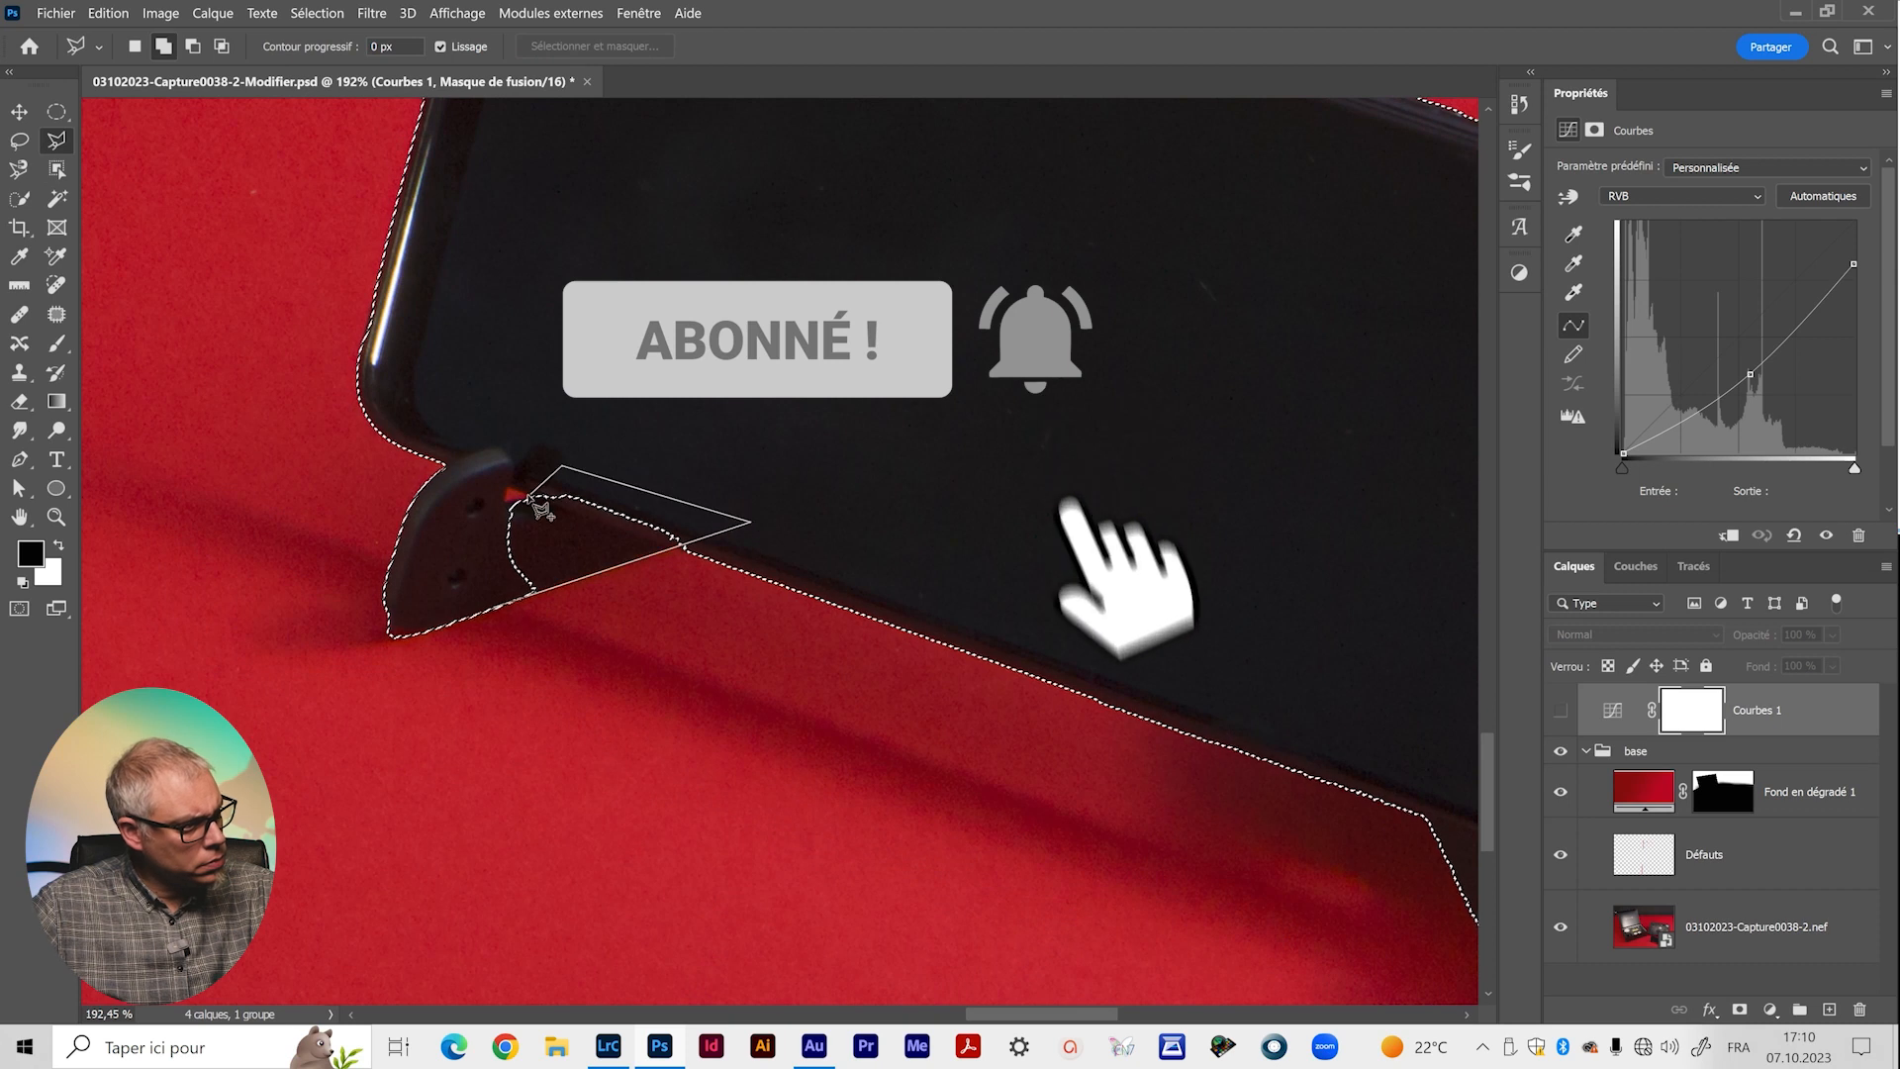
pyautogui.click(528, 498)
pyautogui.click(534, 592)
pyautogui.scroll(-10, 788, 644)
pyautogui.moveTo(788, 643); pyautogui.dragTo(951, 797)
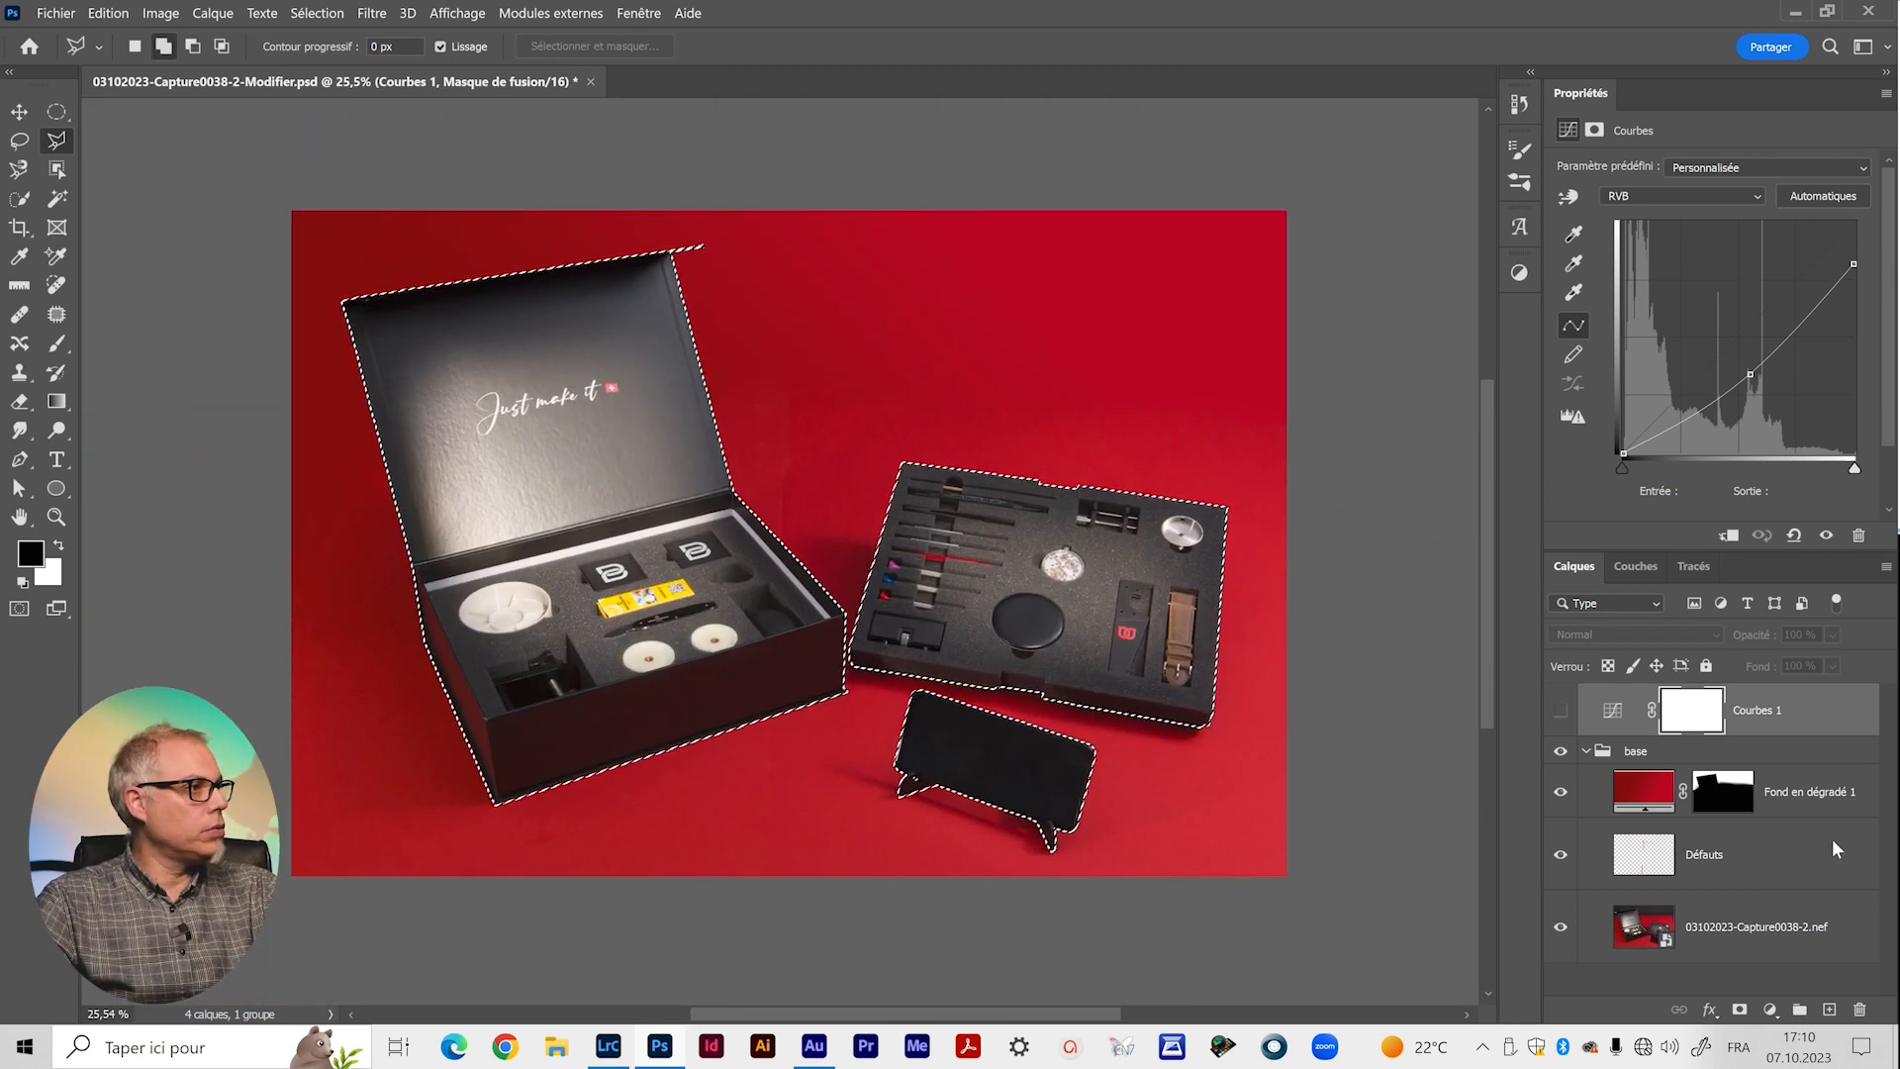
# Show Courbes 1, fill the selected products with black on its mask, deselect, and feather the mask by 1.4 px.
pyautogui.click(1561, 716)
pyautogui.click(1694, 719)
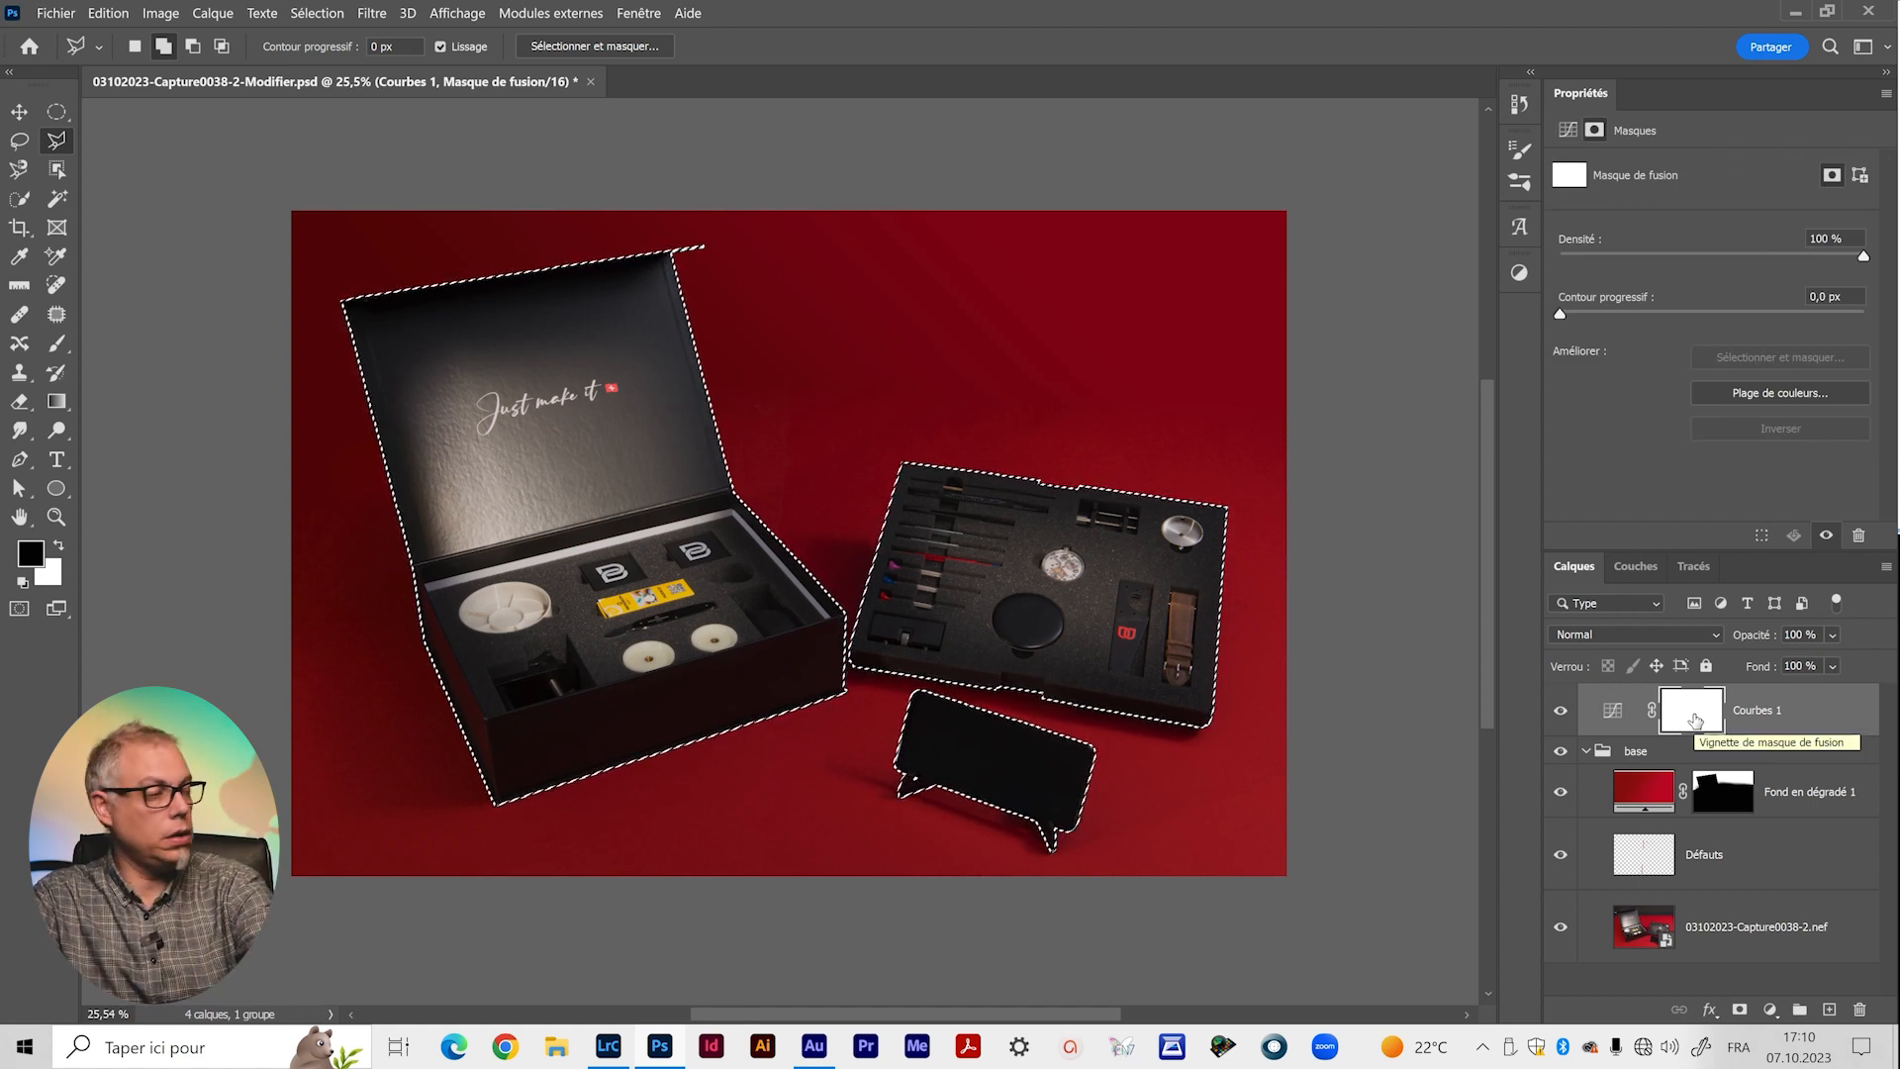
pyautogui.hotkey('alt', 'Delete')
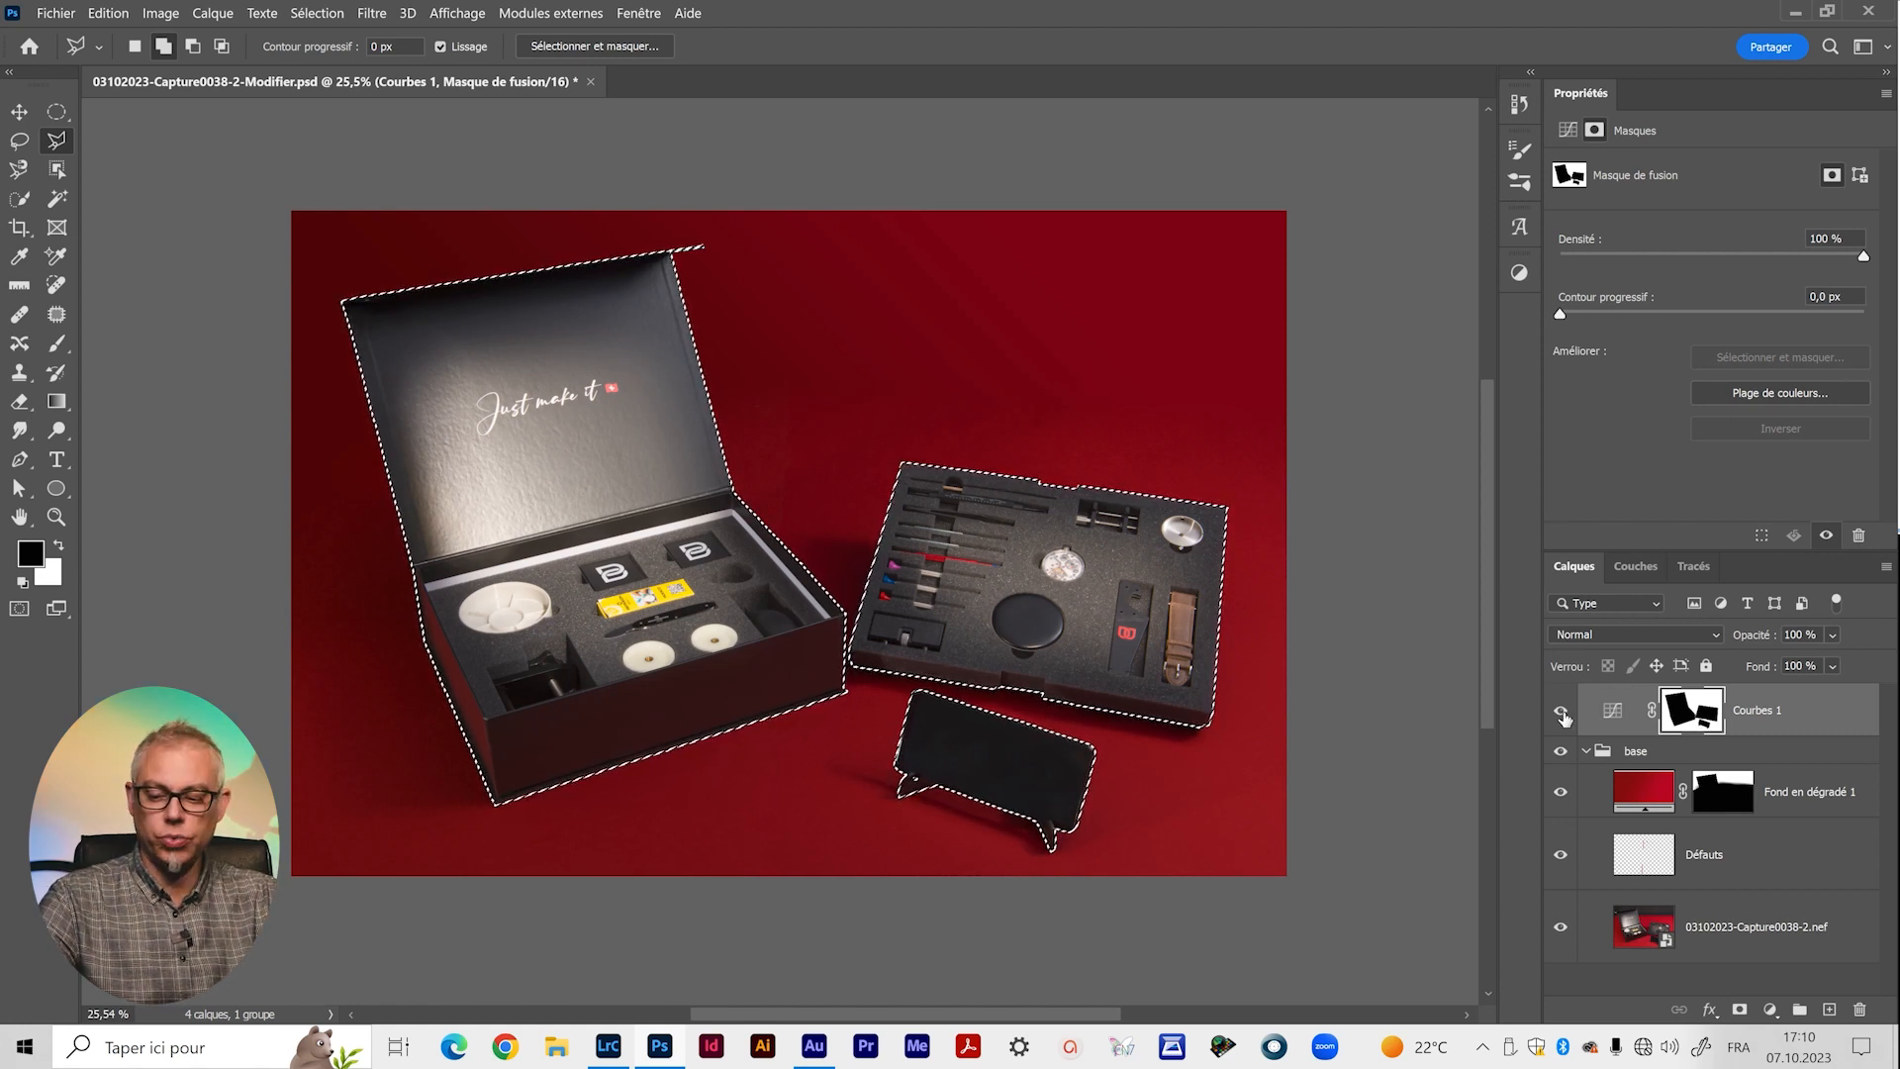
pyautogui.hotkey('ctrl', 'd')
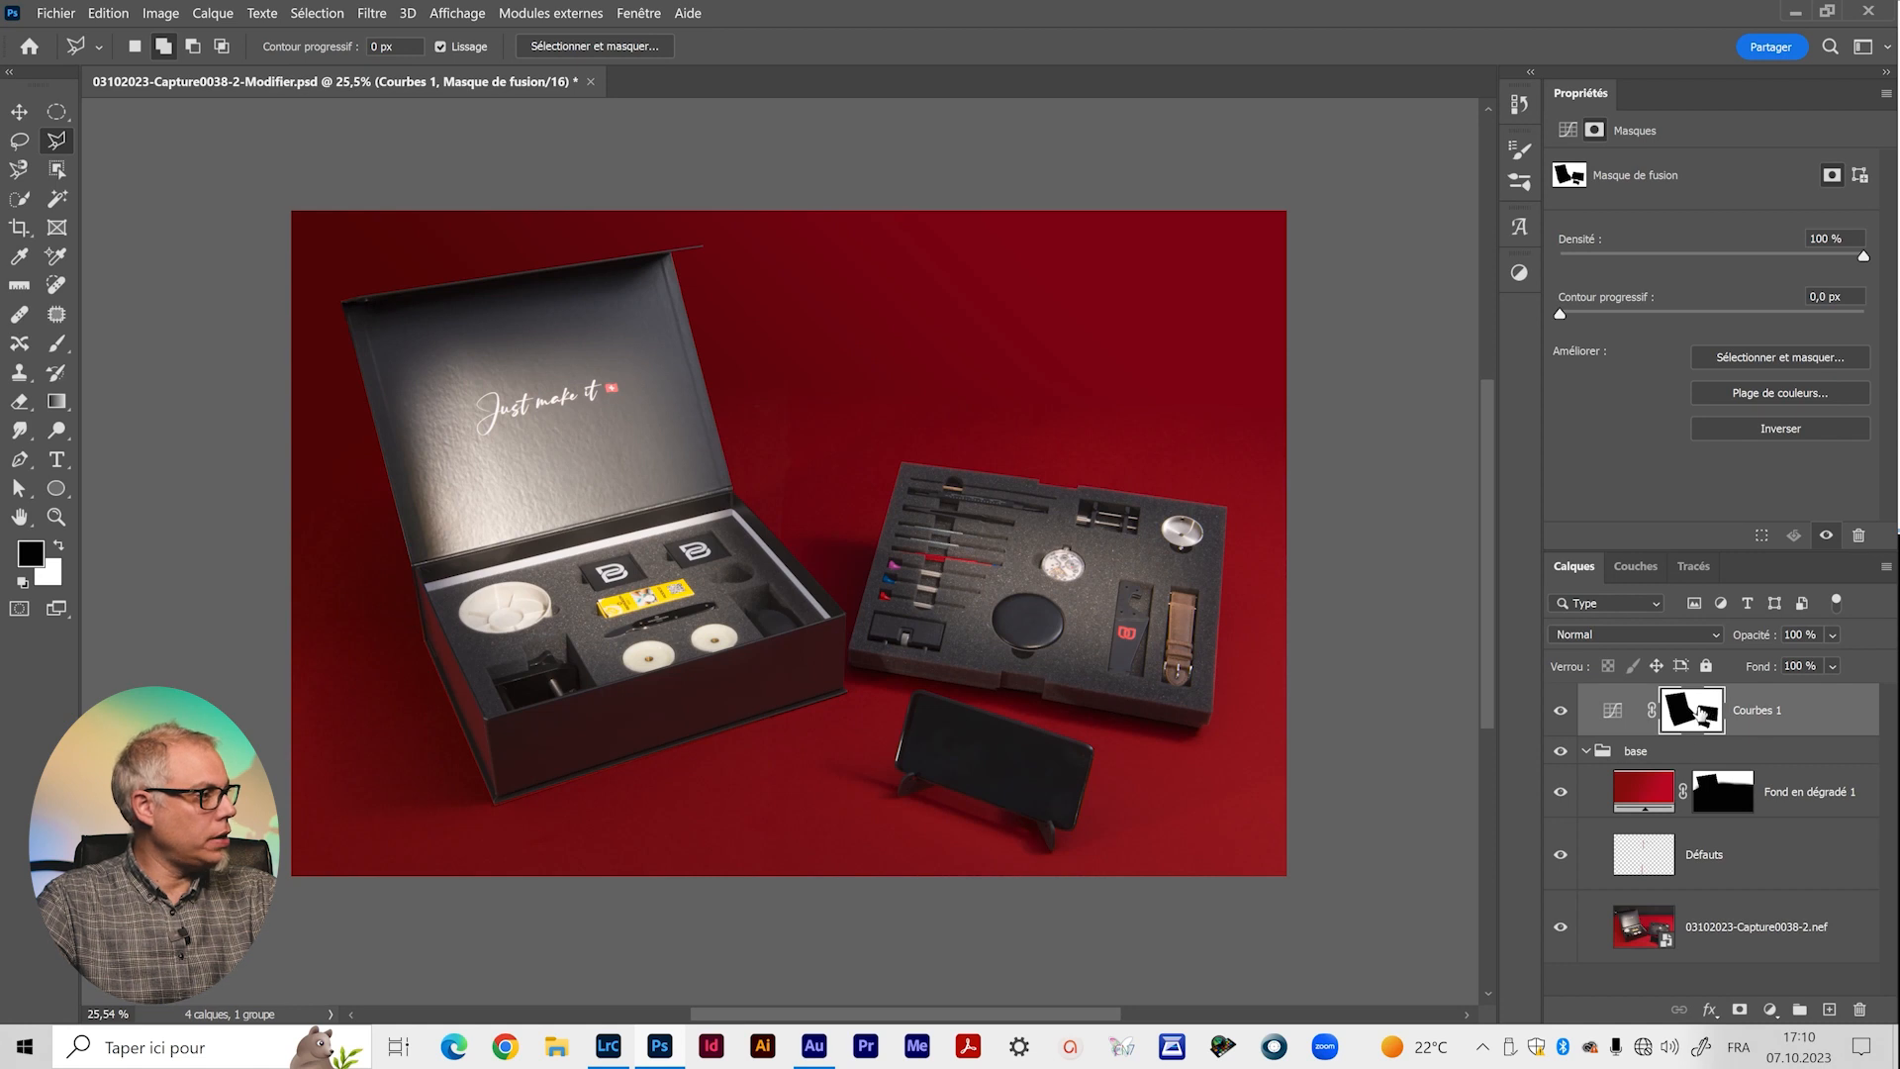
pyautogui.moveTo(1562, 310); pyautogui.dragTo(1579, 309)
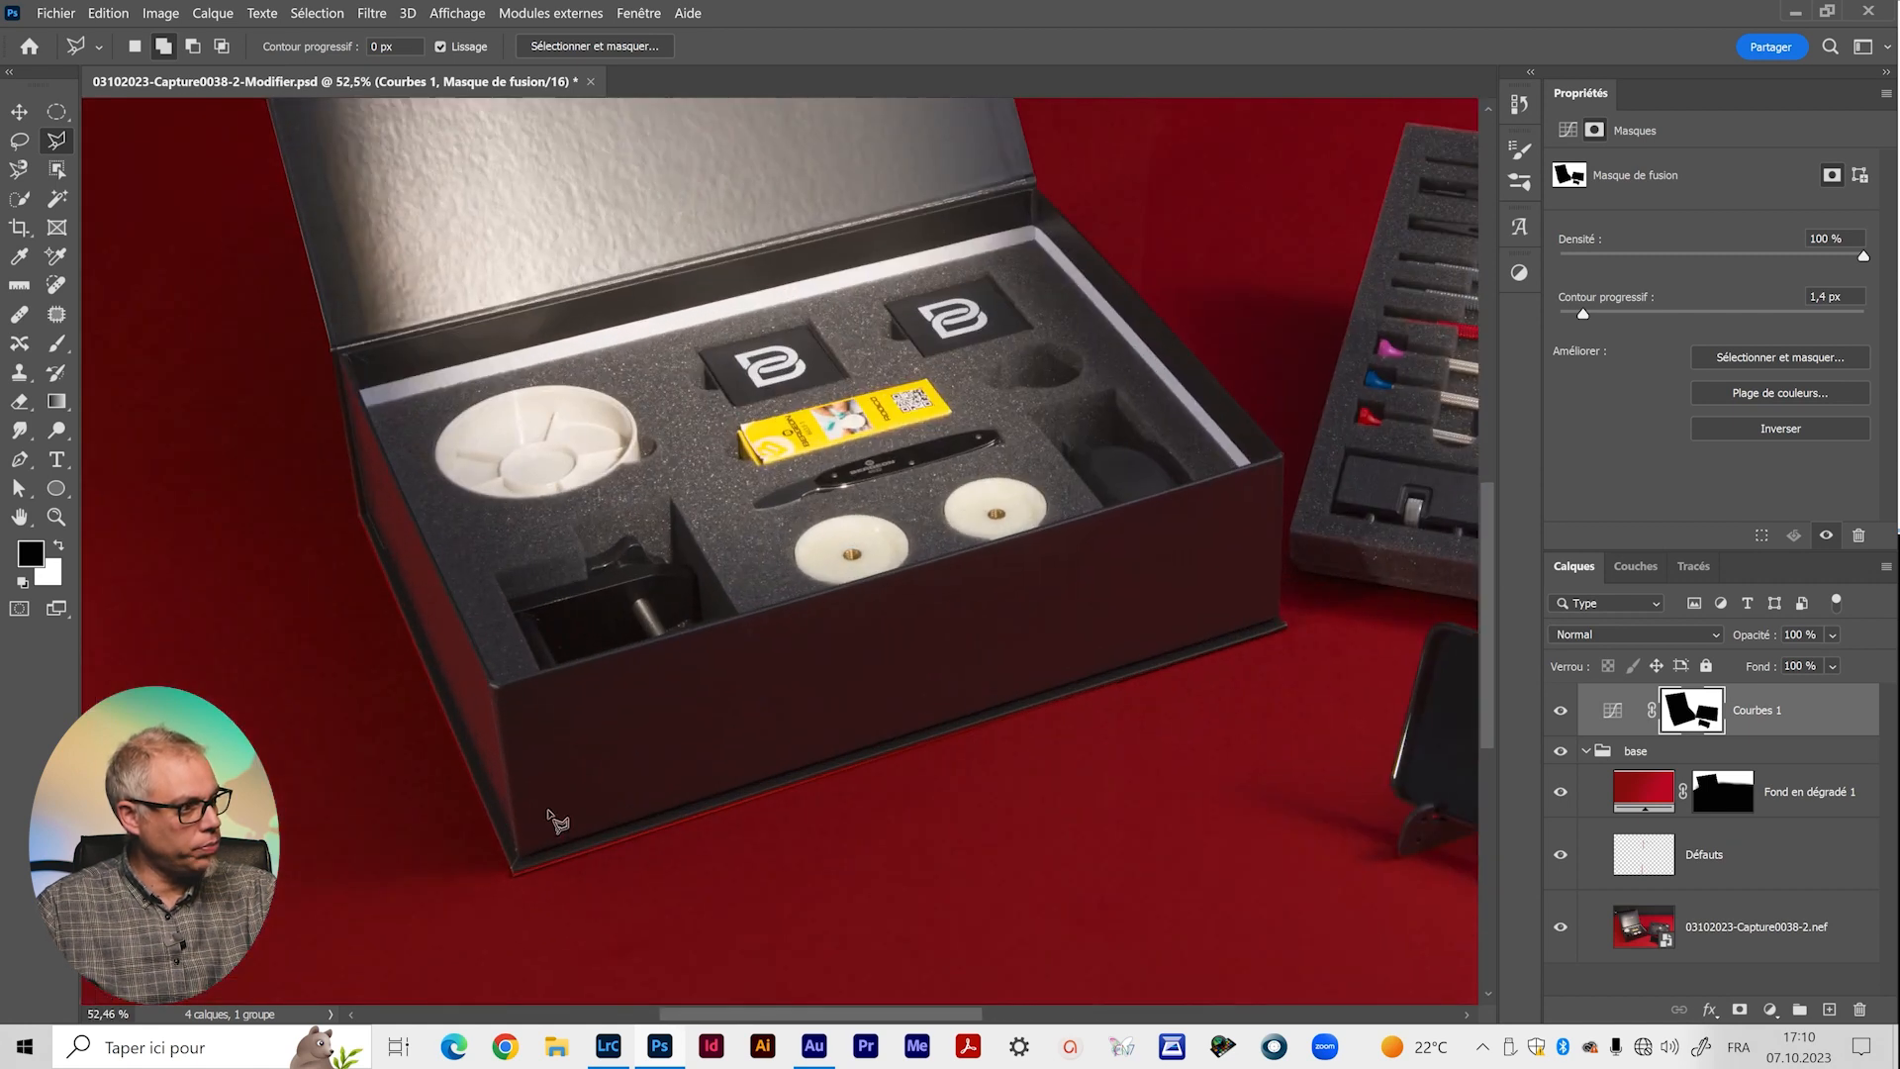
# Outline the bright red fringe below the box's front bottom edge and fill it with white on the Courbes 1 mask.
pyautogui.scroll(5, 542, 832)
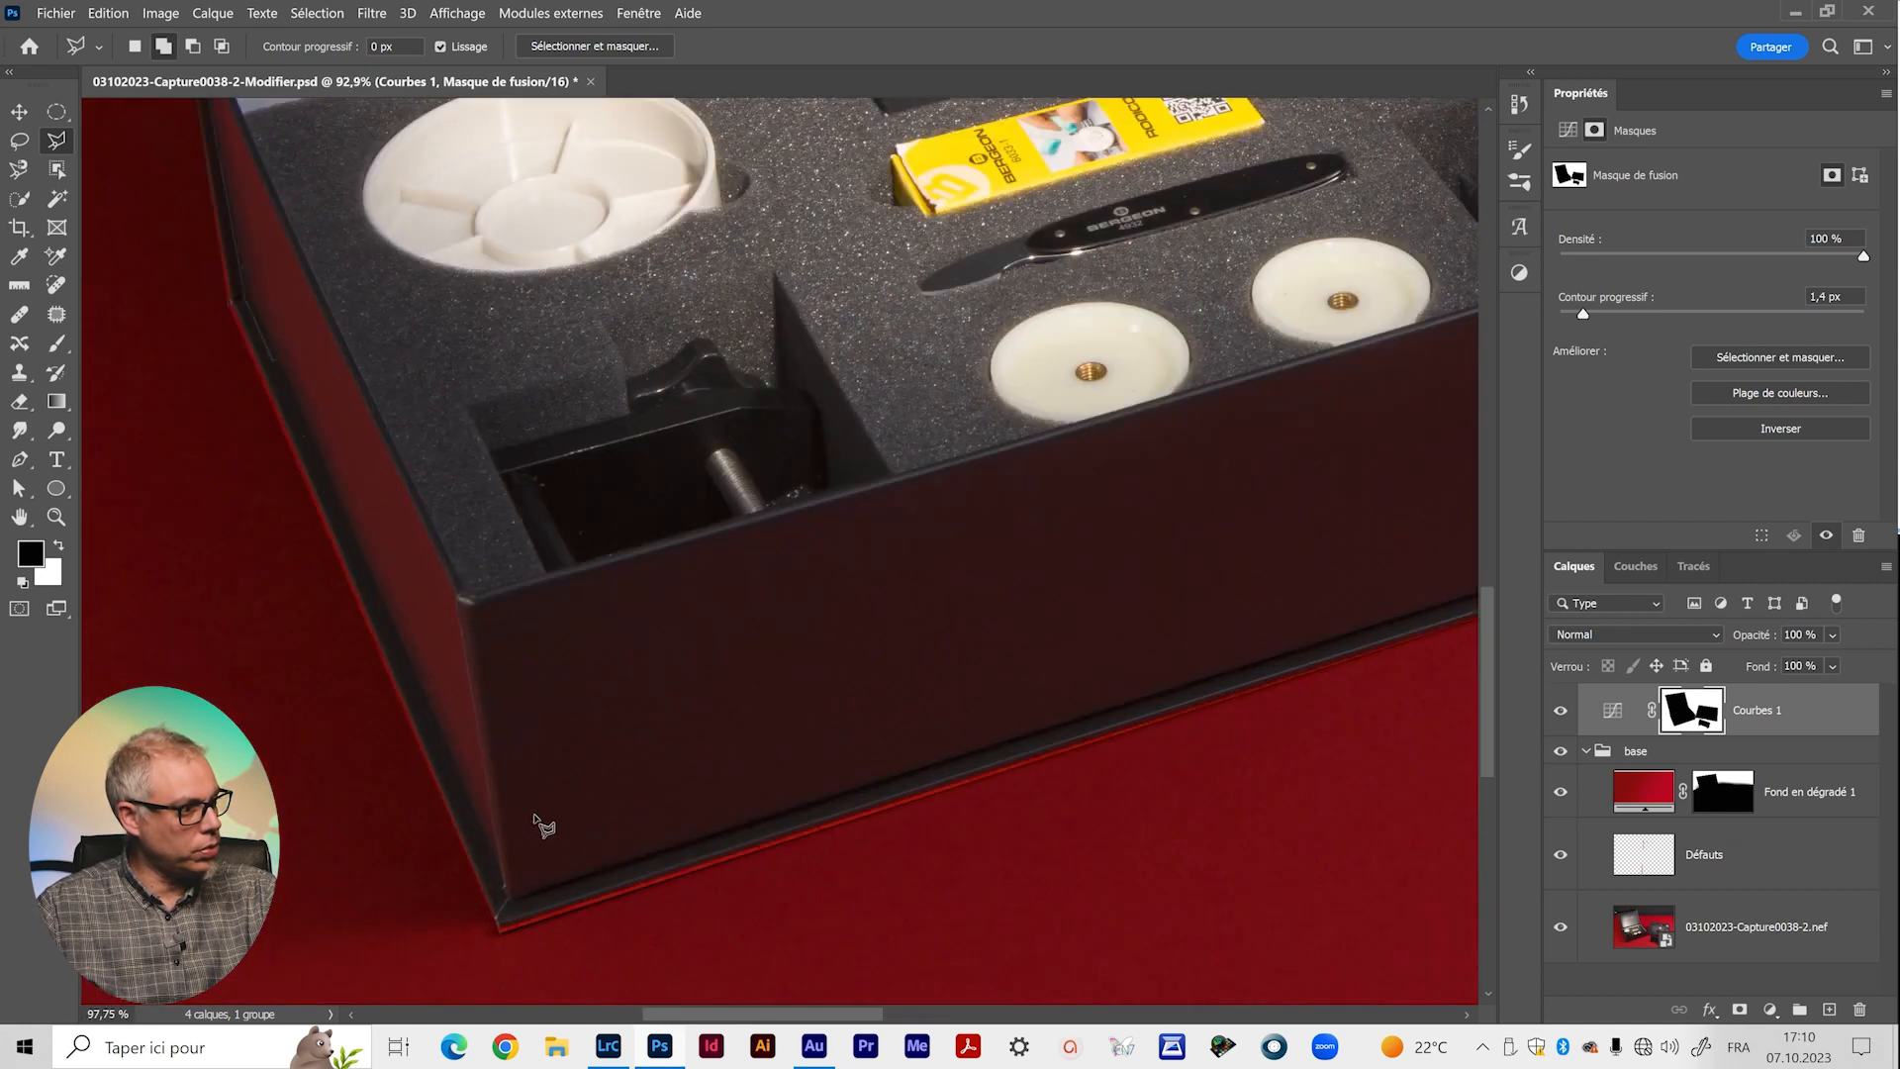
pyautogui.click(1685, 731)
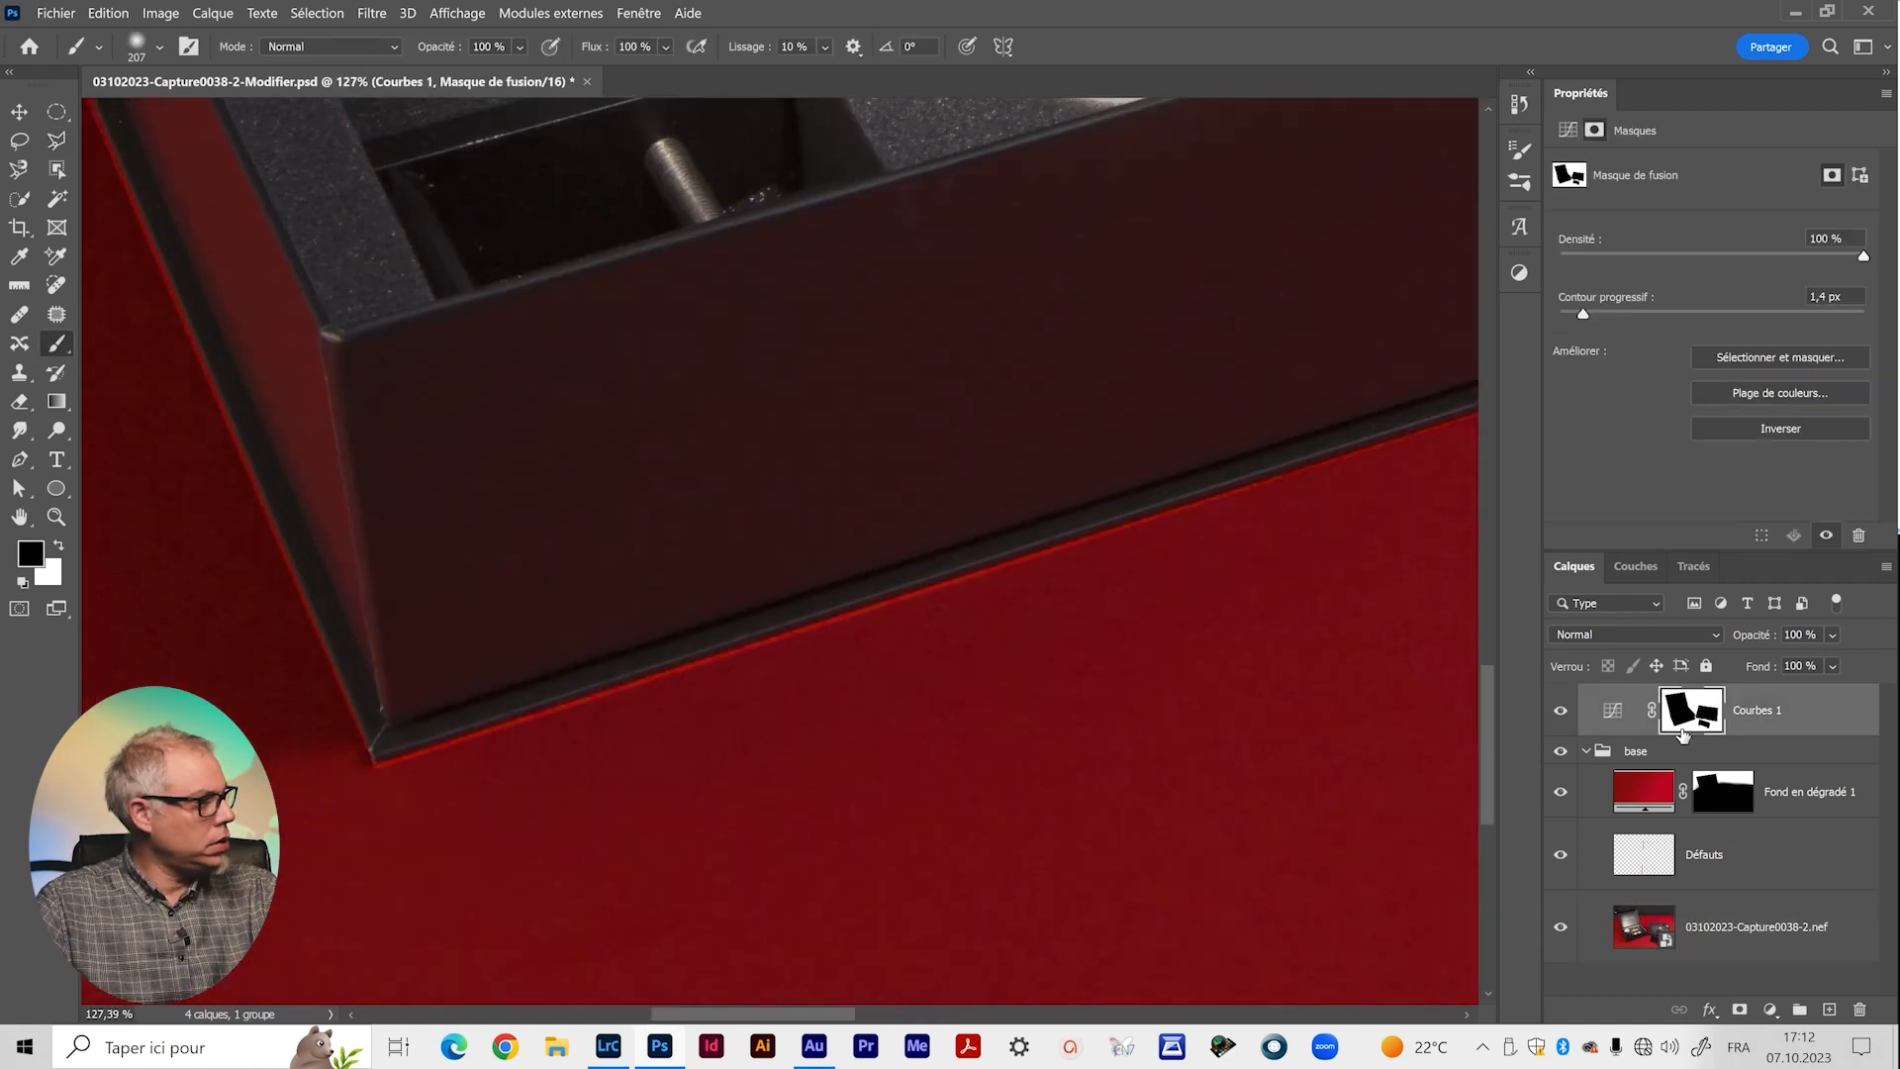
pyautogui.moveTo(1274, 495); pyautogui.dragTo(637, 638)
pyautogui.moveTo(946, 524)
pyautogui.mouseDown()
pyautogui.moveTo(1062, 538)
pyautogui.moveTo(1124, 501)
pyautogui.mouseUp()
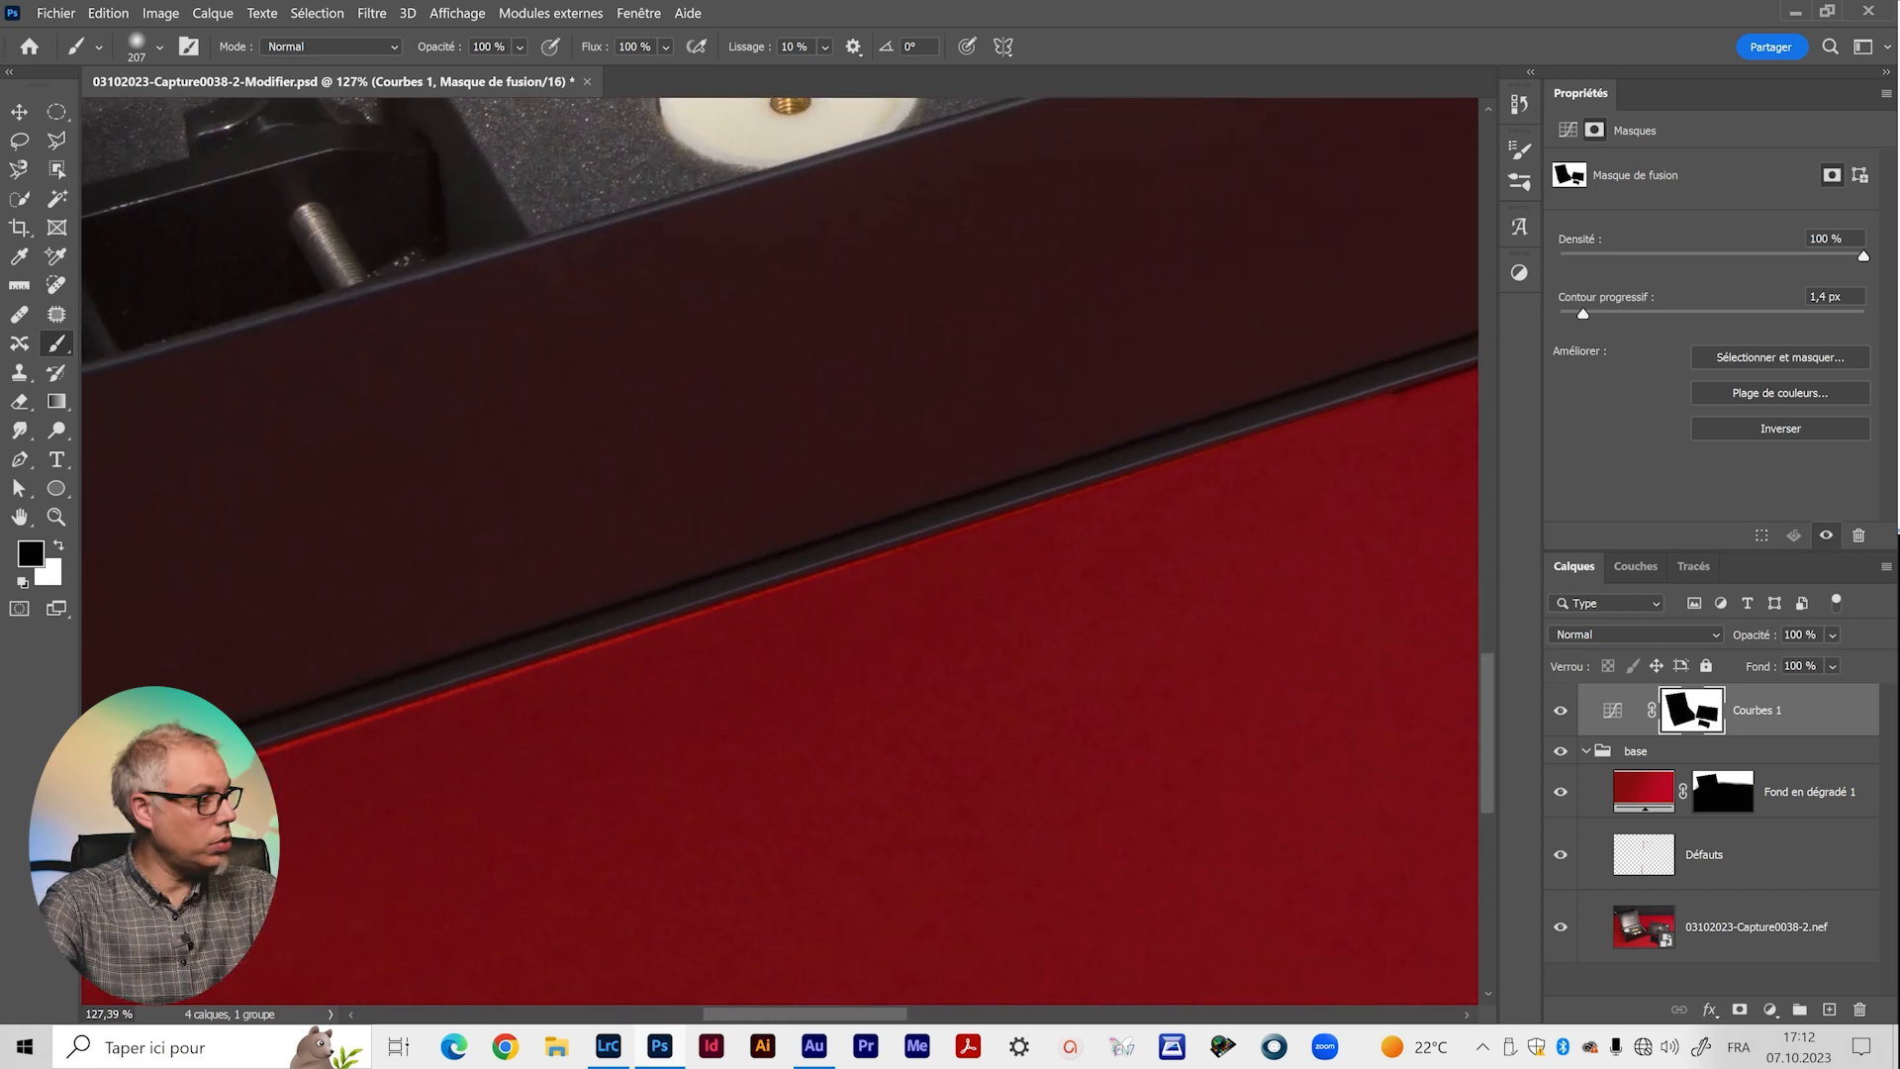
pyautogui.press('l')
pyautogui.moveTo(1365, 468)
pyautogui.mouseDown()
pyautogui.moveTo(847, 819)
pyautogui.moveTo(775, 809)
pyautogui.mouseUp()
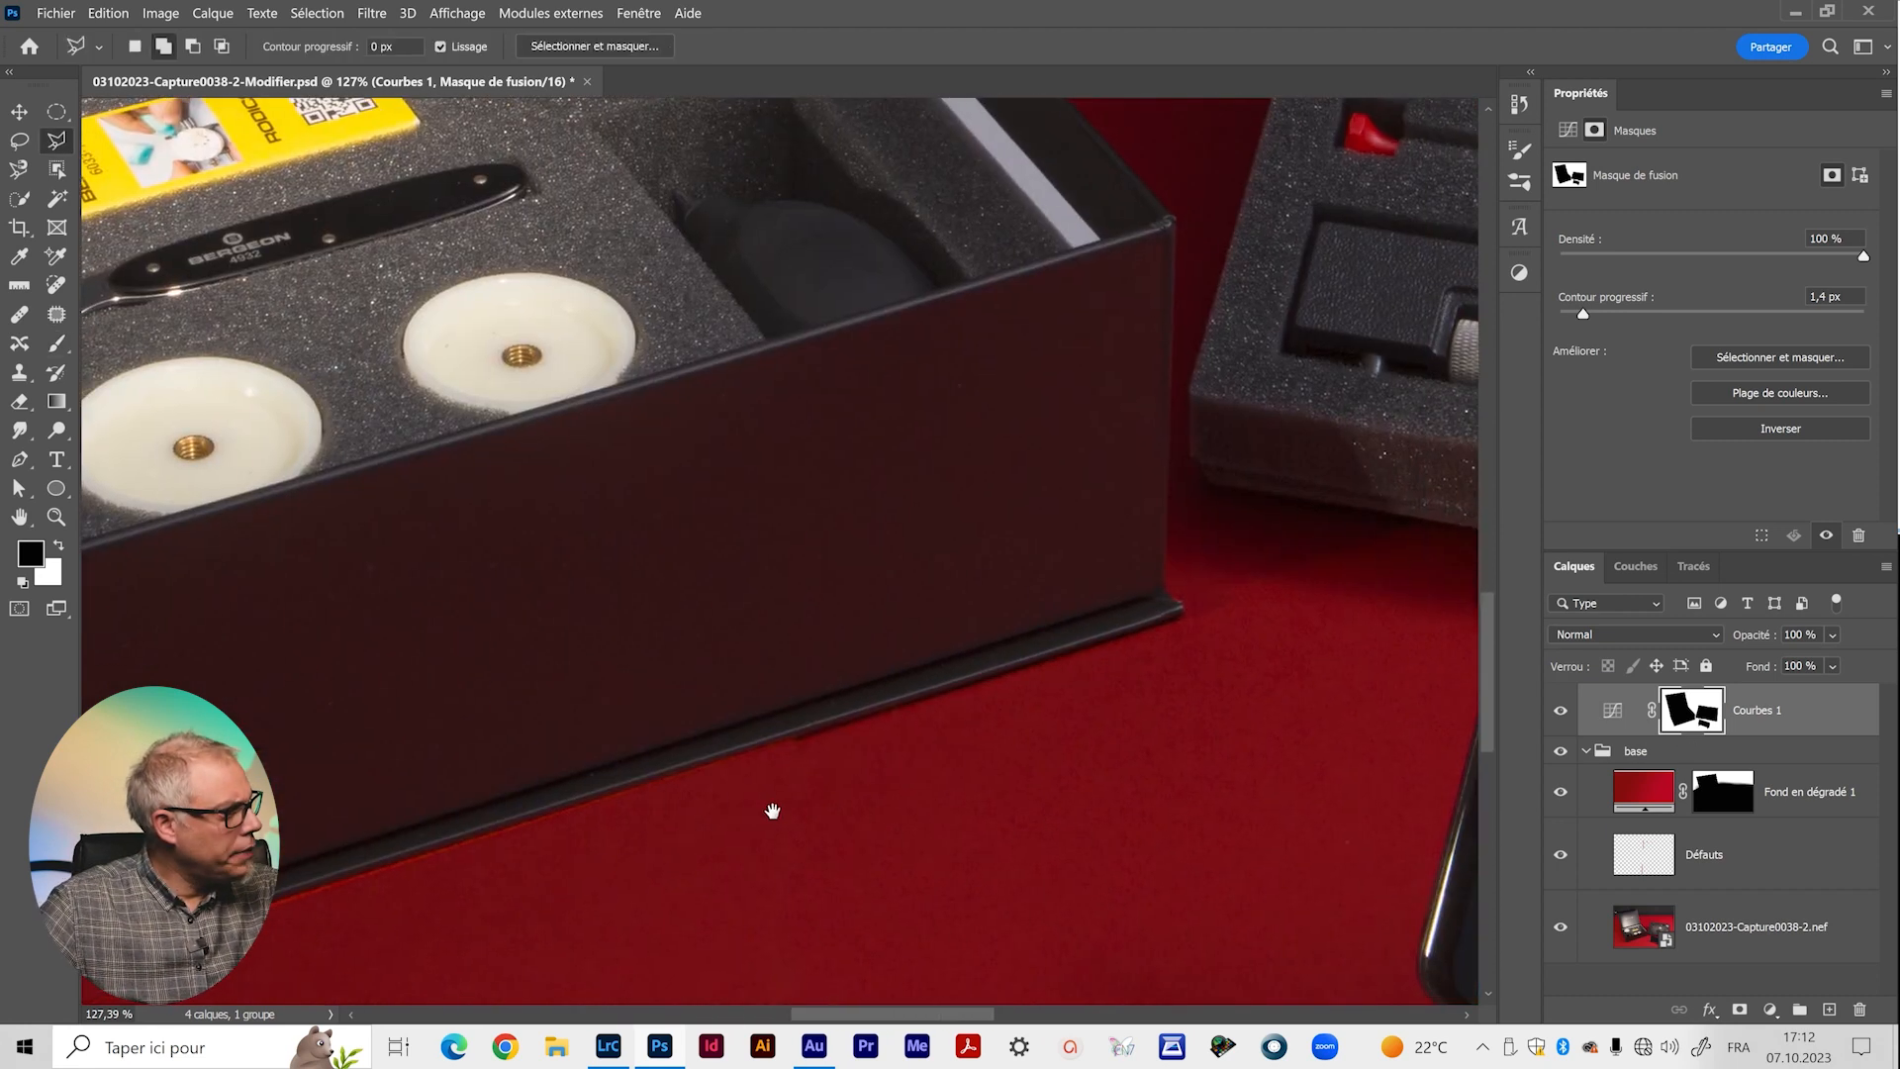
pyautogui.click(1187, 613)
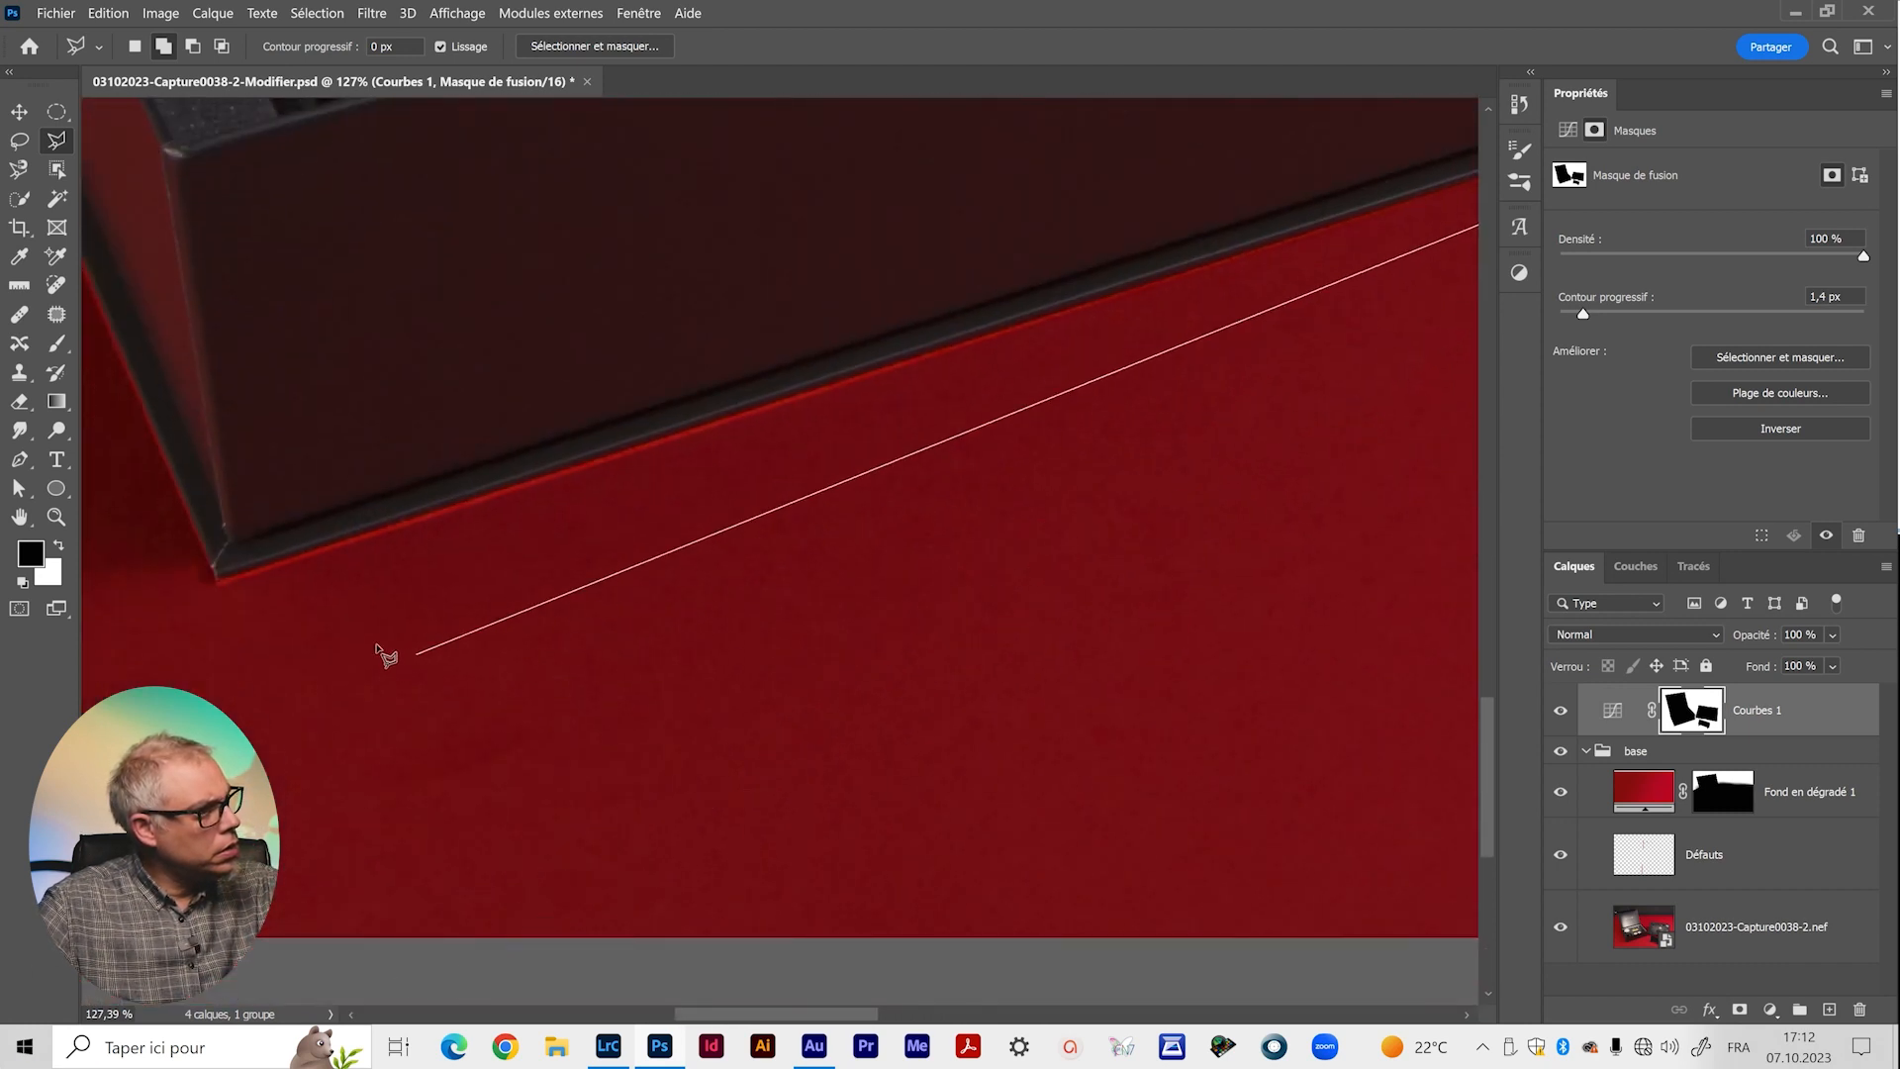
pyautogui.click(216, 580)
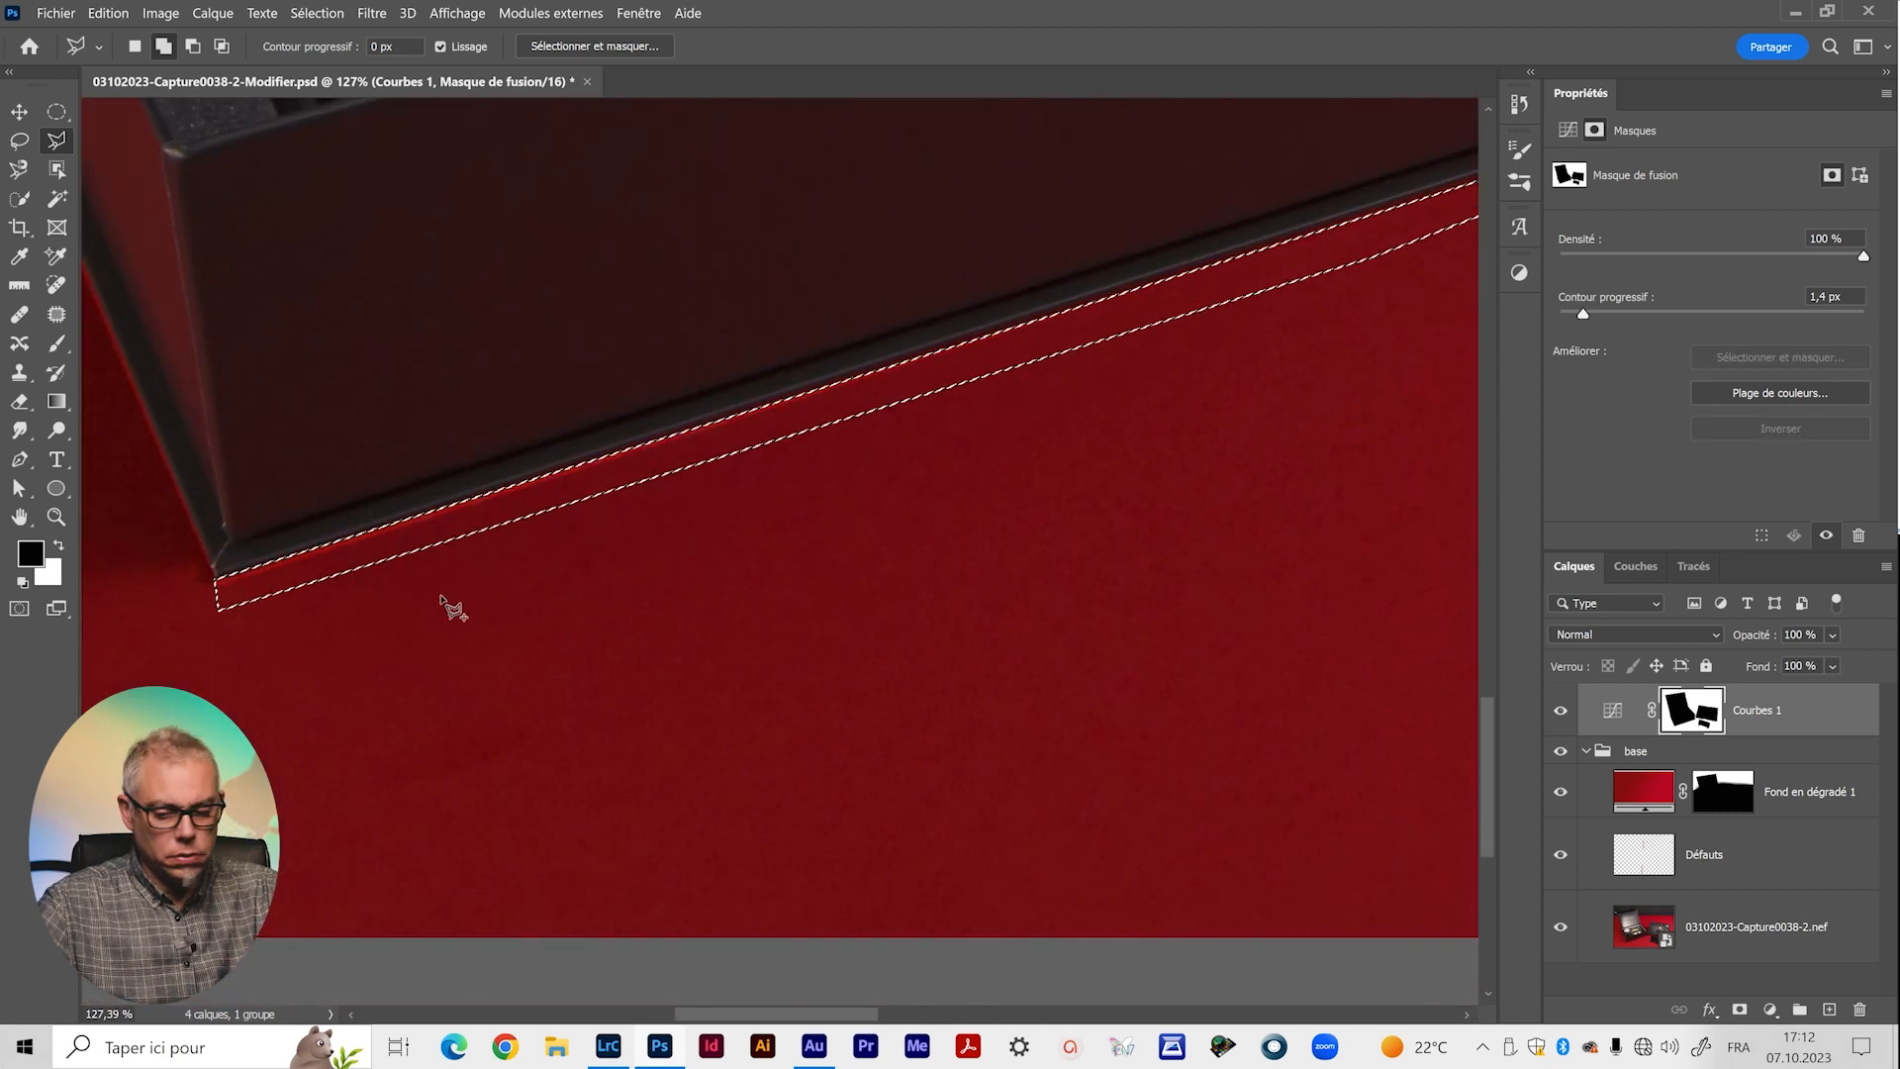
pyautogui.hotkey('ctrl', 'BackSpace')
pyautogui.hotkey('ctrl', 'z')
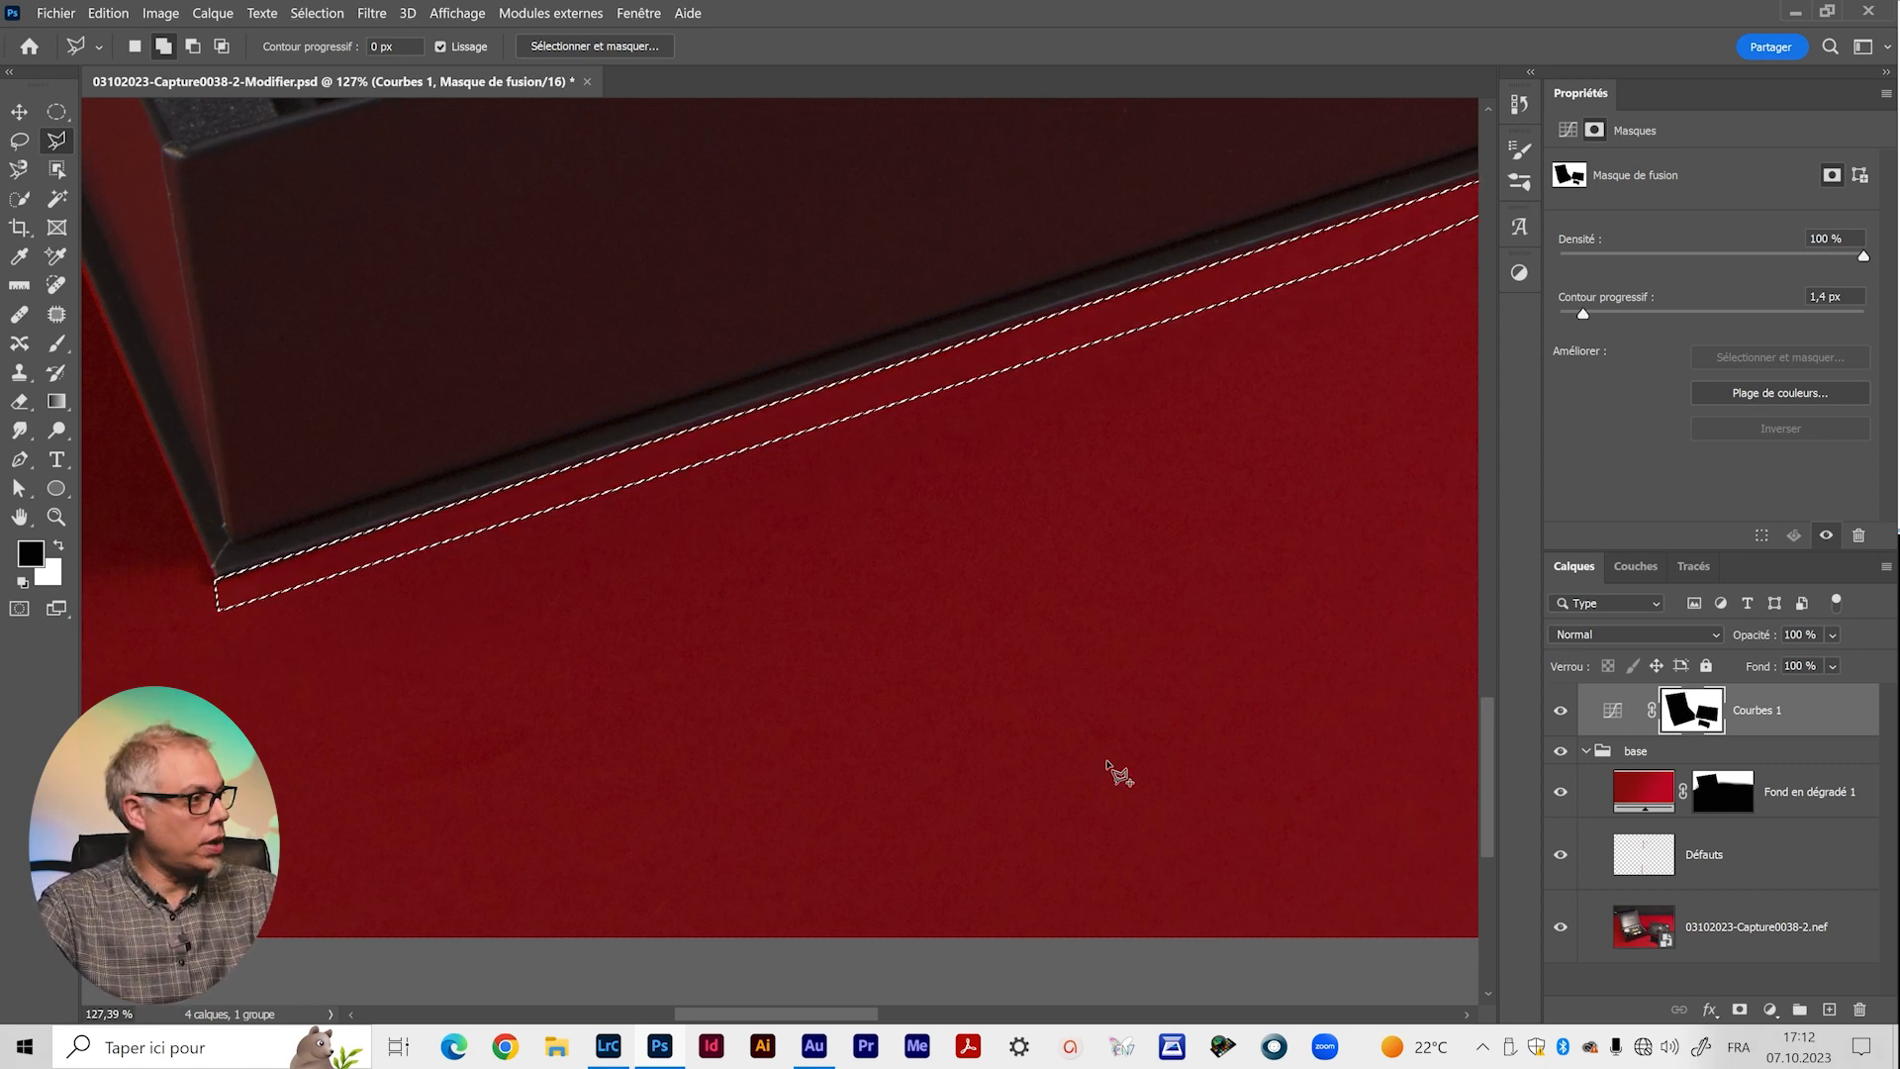
pyautogui.hotkey('ctrl', 'd')
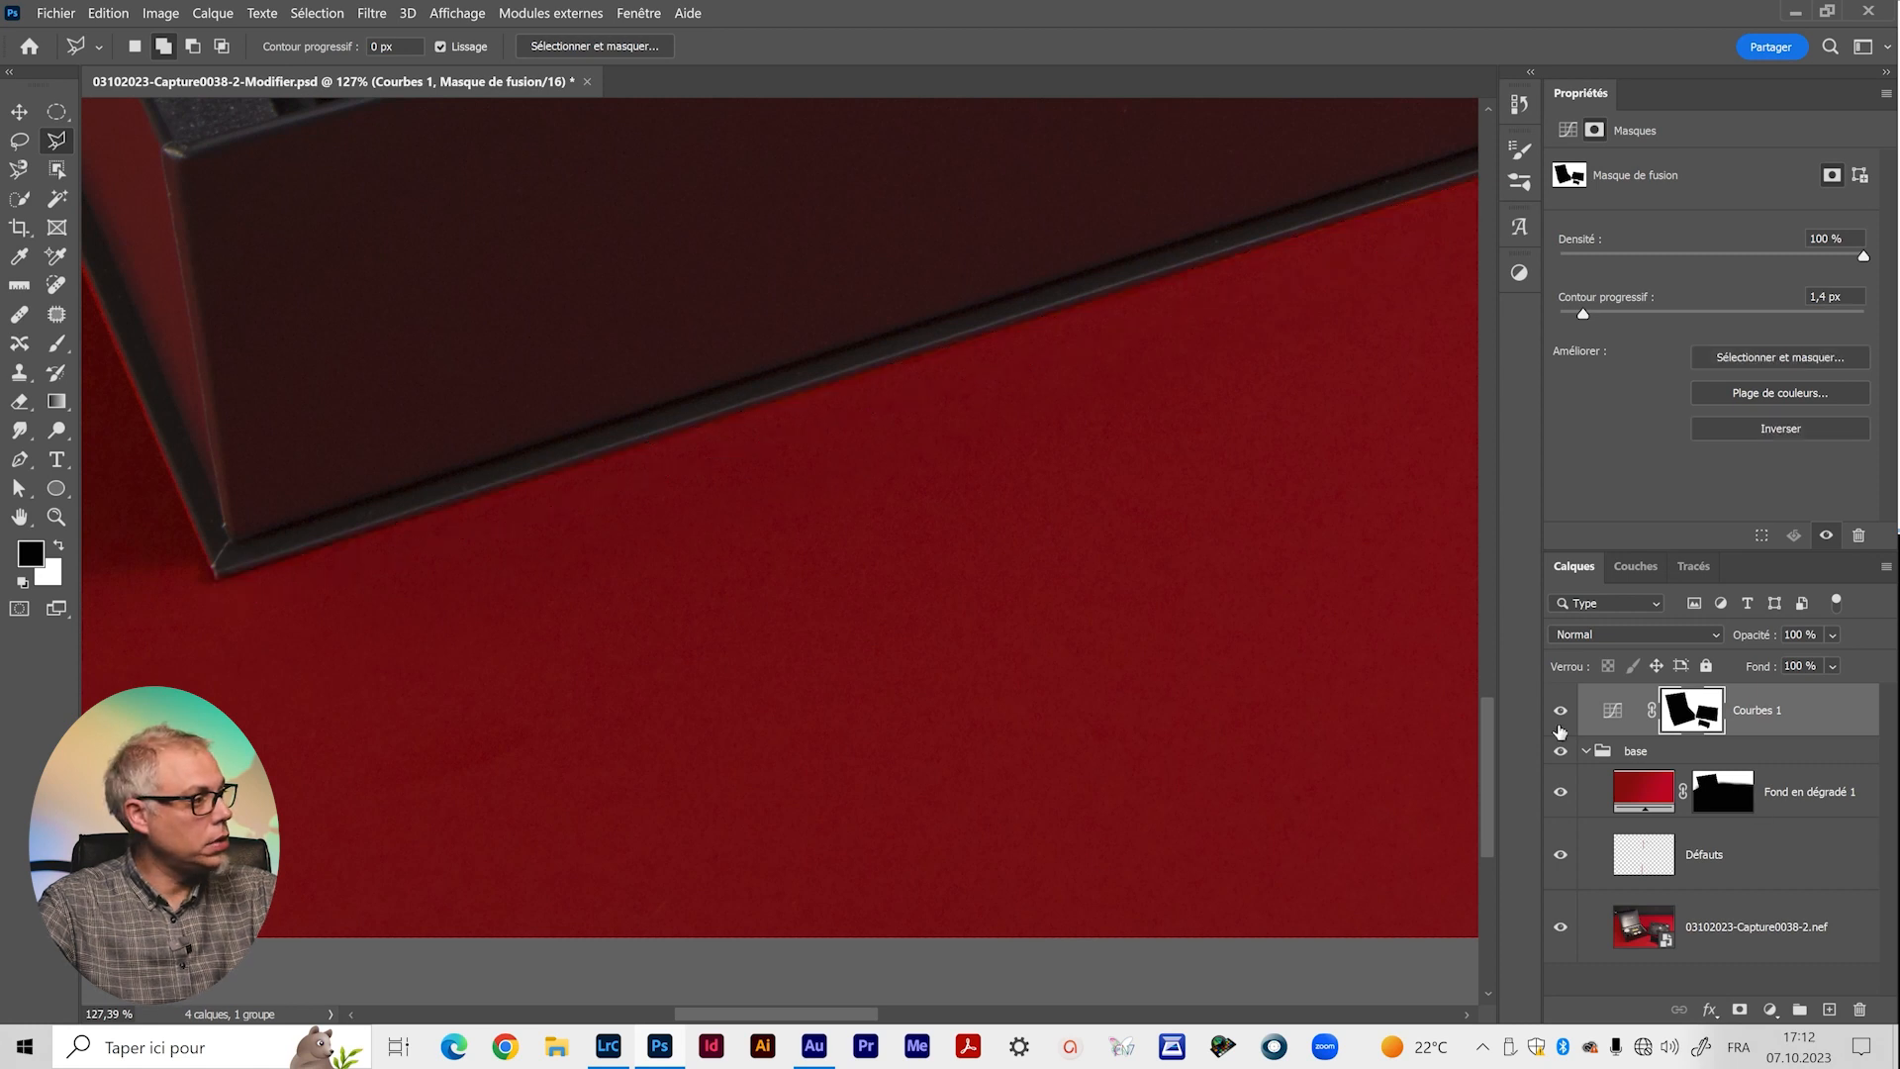
# Outline the bright red fringe along the box's outer left base edge, fill it with white on the Courbes 1 mask, and deselect.
pyautogui.moveTo(225, 570); pyautogui.dragTo(915, 900)
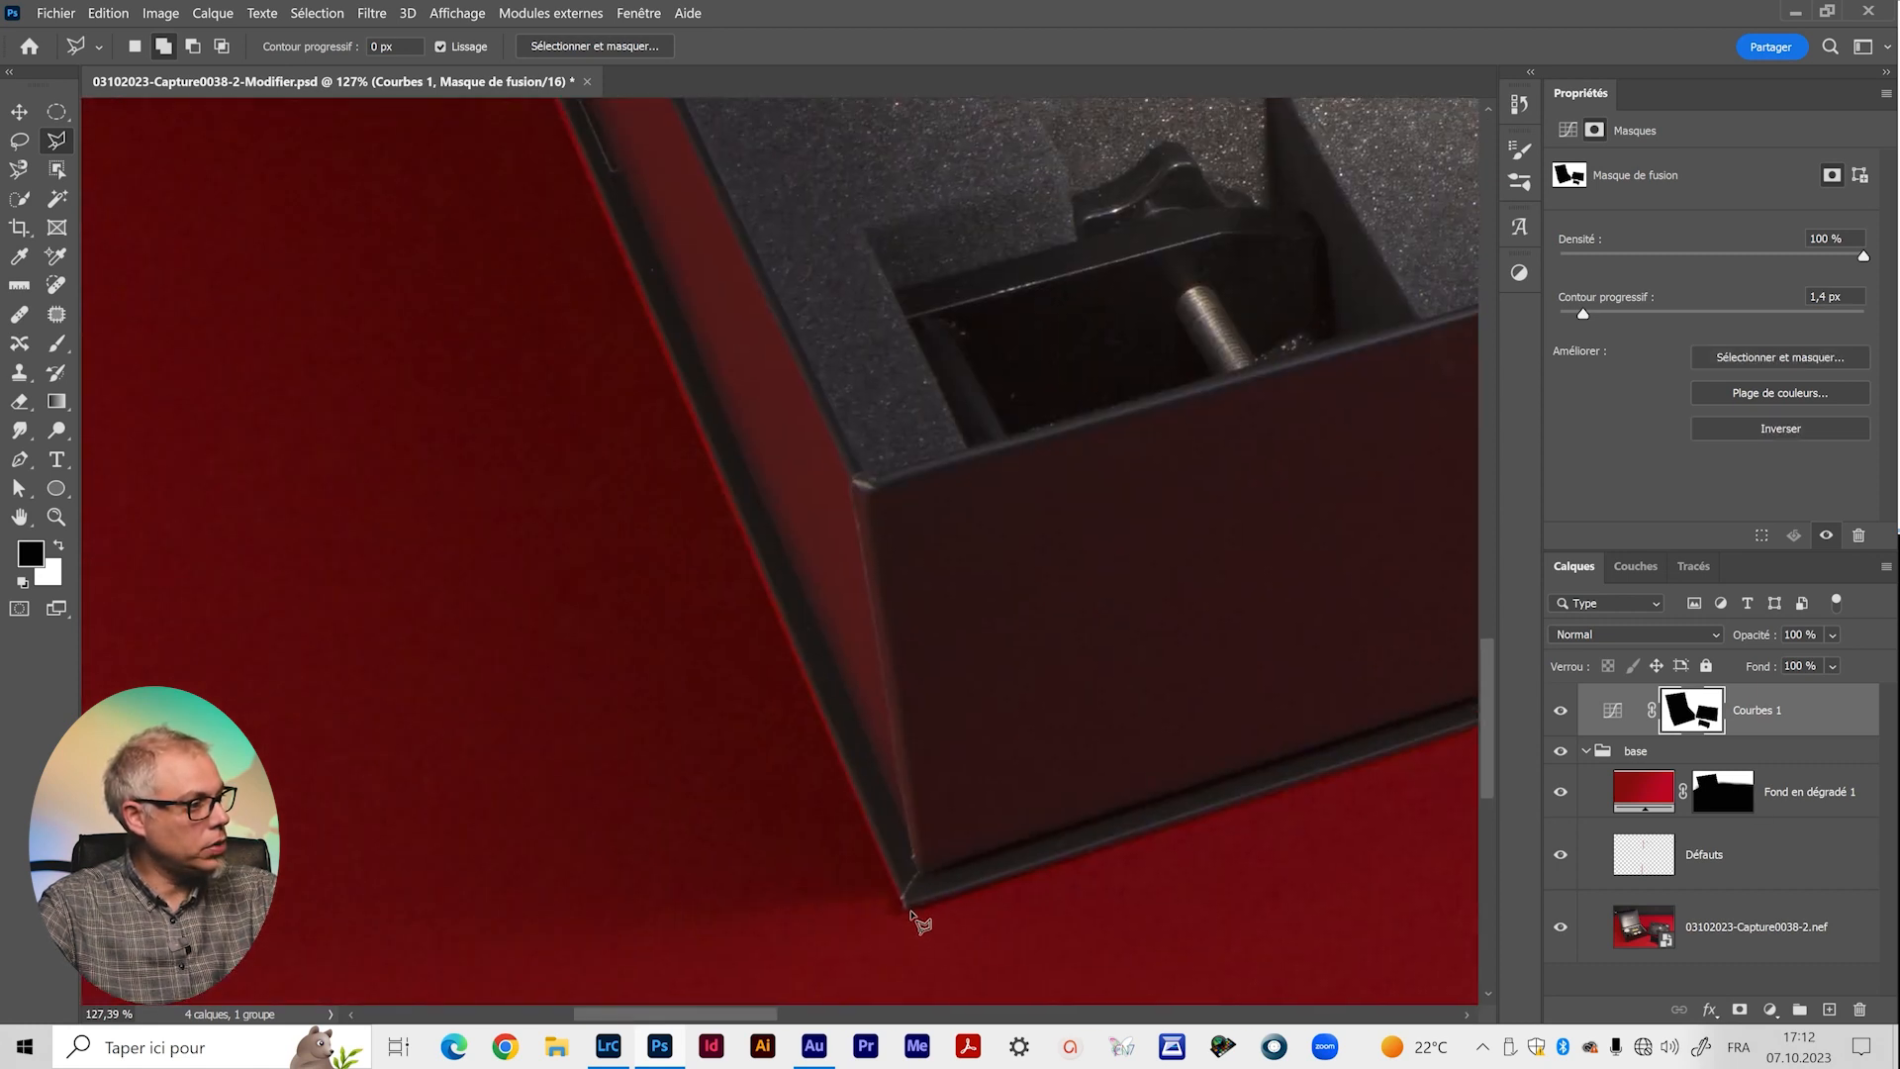
pyautogui.click(906, 905)
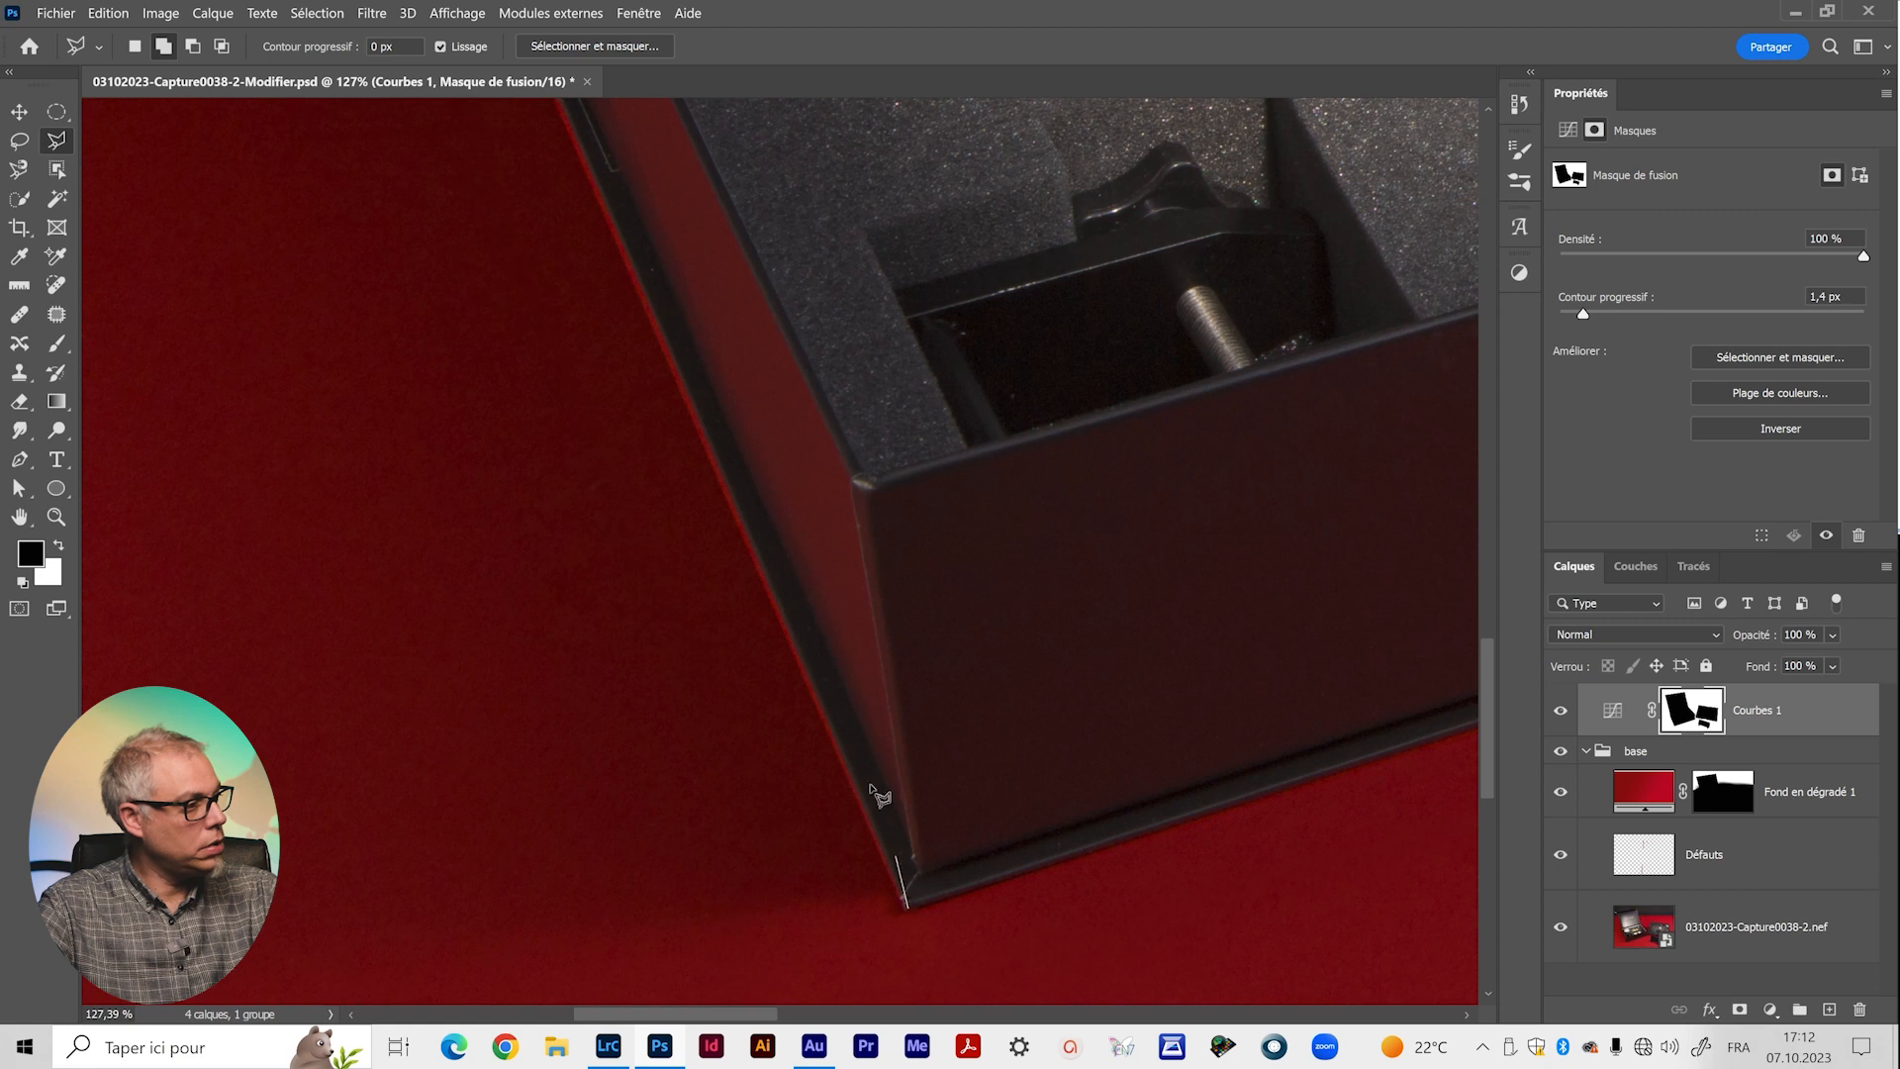
pyautogui.click(571, 116)
pyautogui.click(559, 831)
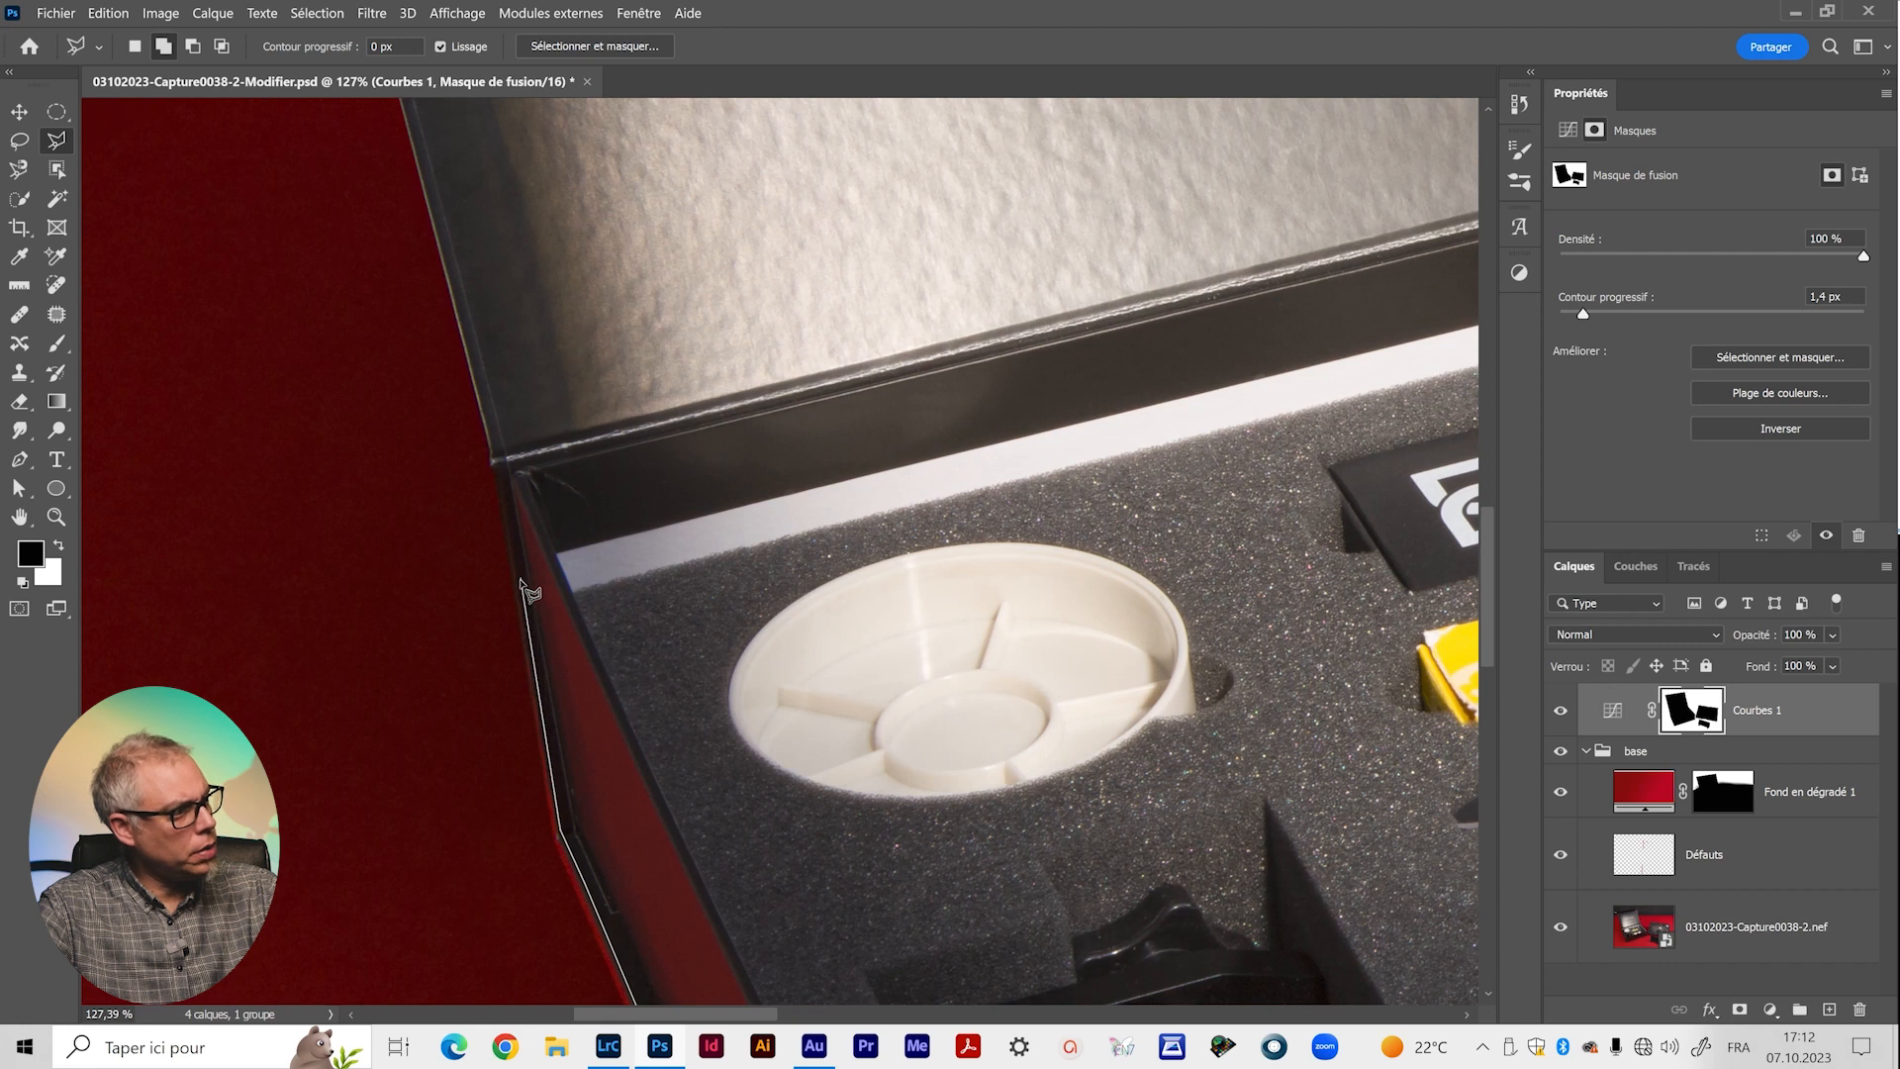
pyautogui.click(510, 548)
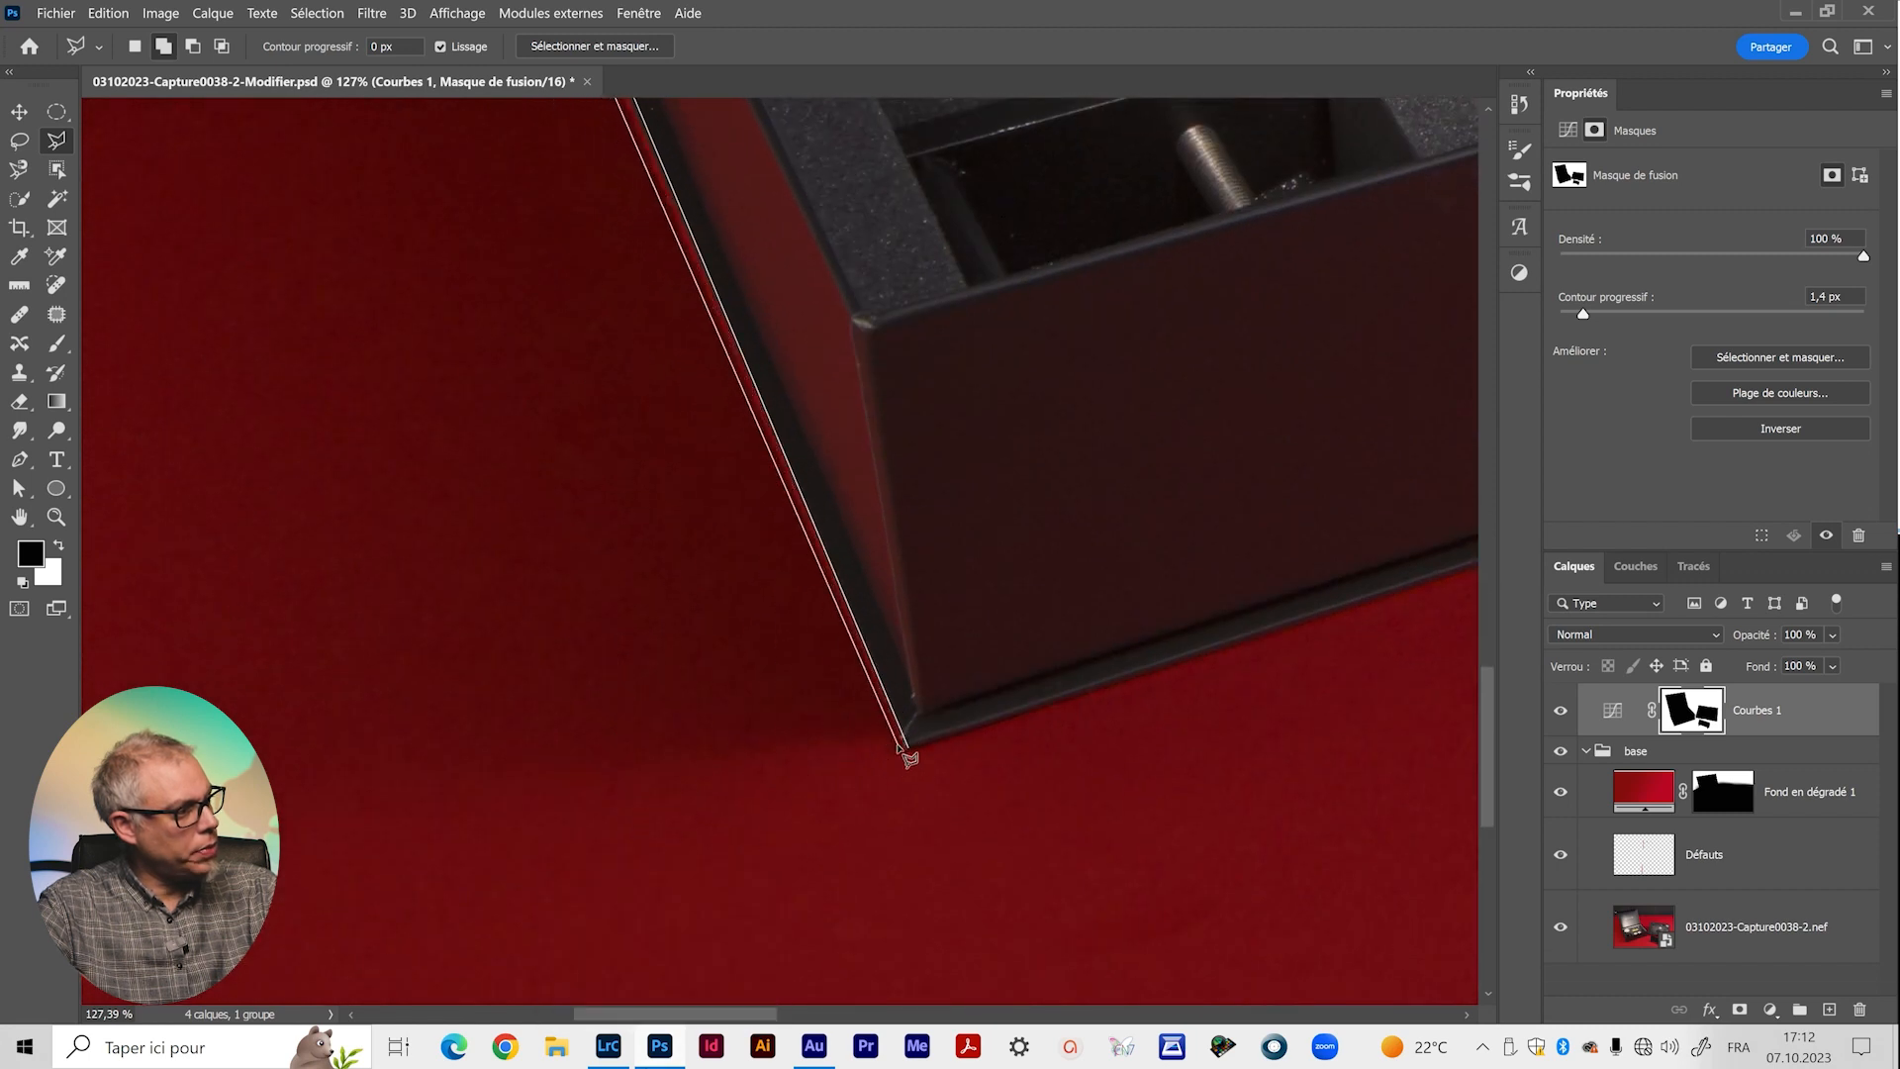
pyautogui.click(913, 750)
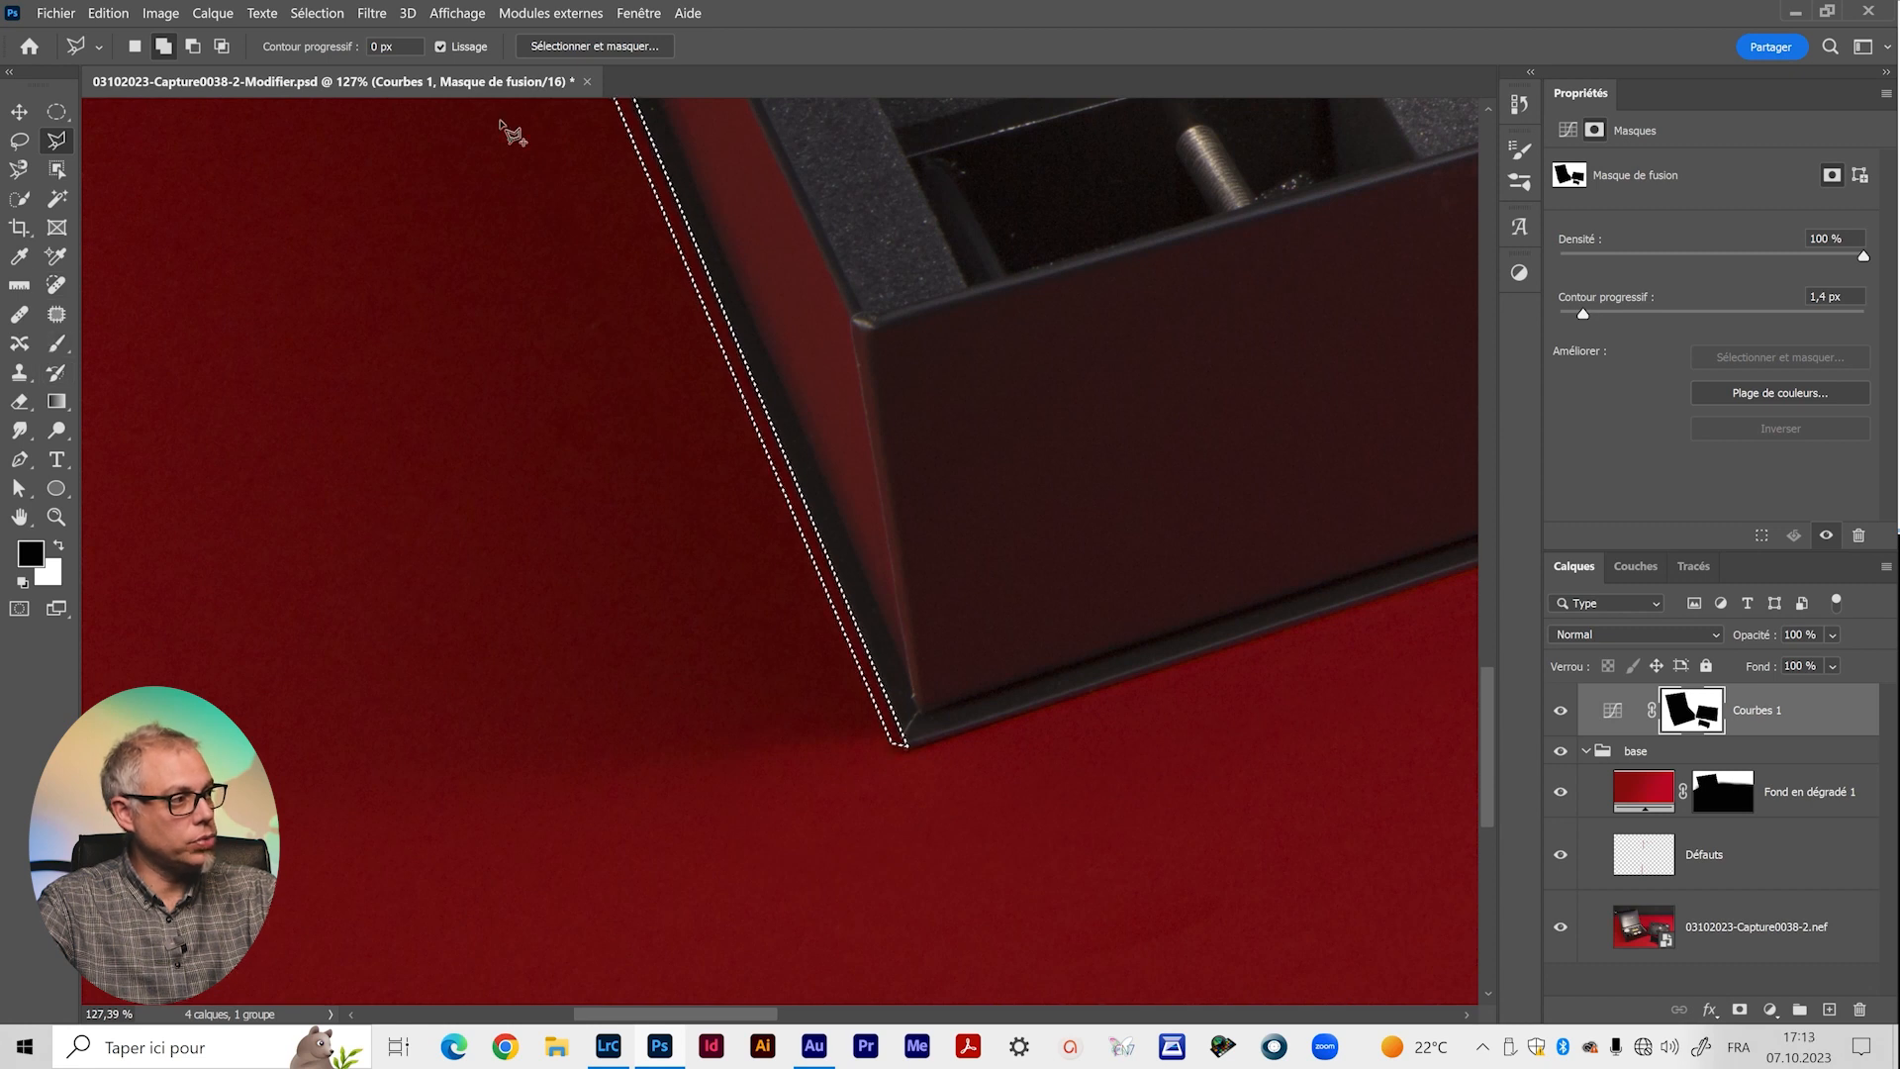
pyautogui.hotkey('ctrl', 'd')
pyautogui.moveTo(594, 479); pyautogui.dragTo(639, 705)
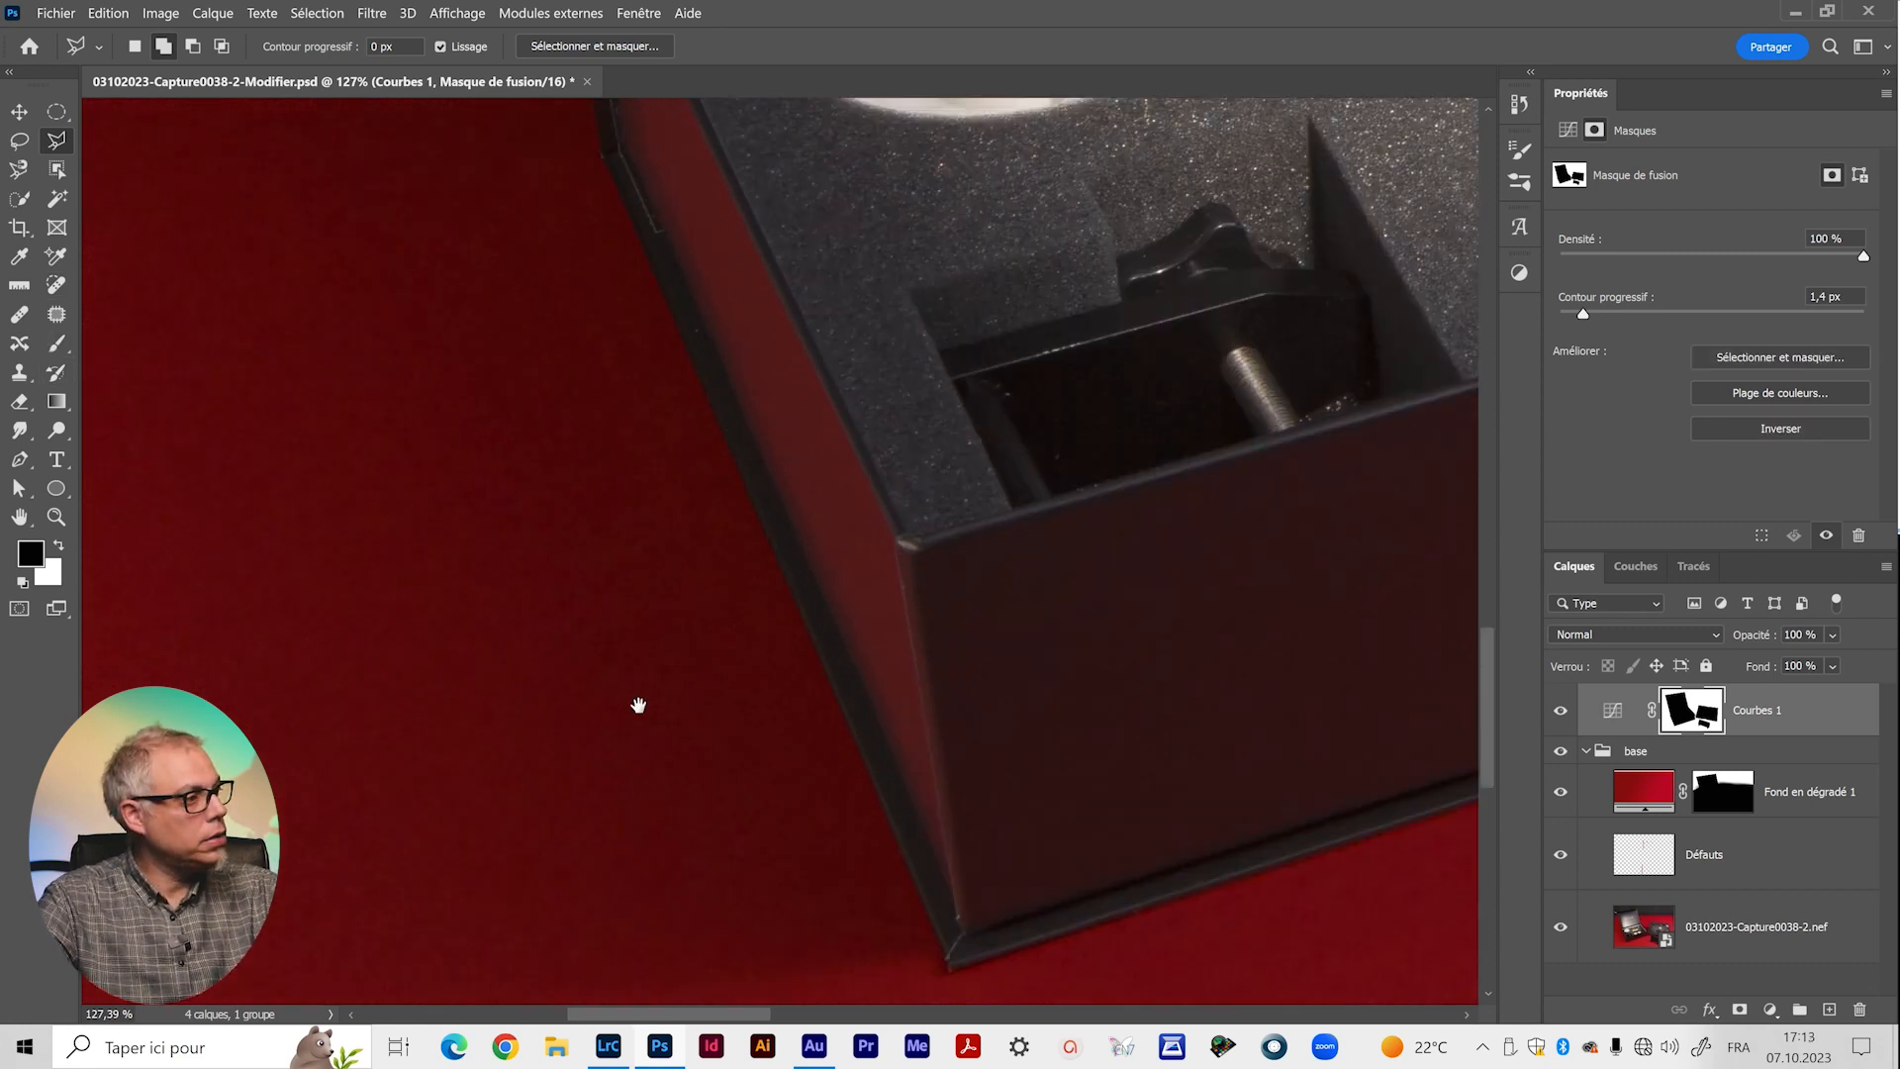
# Compare the full image with the Courbes 1 adjustment hidden and shown.
pyautogui.scroll(-5, 827, 728)
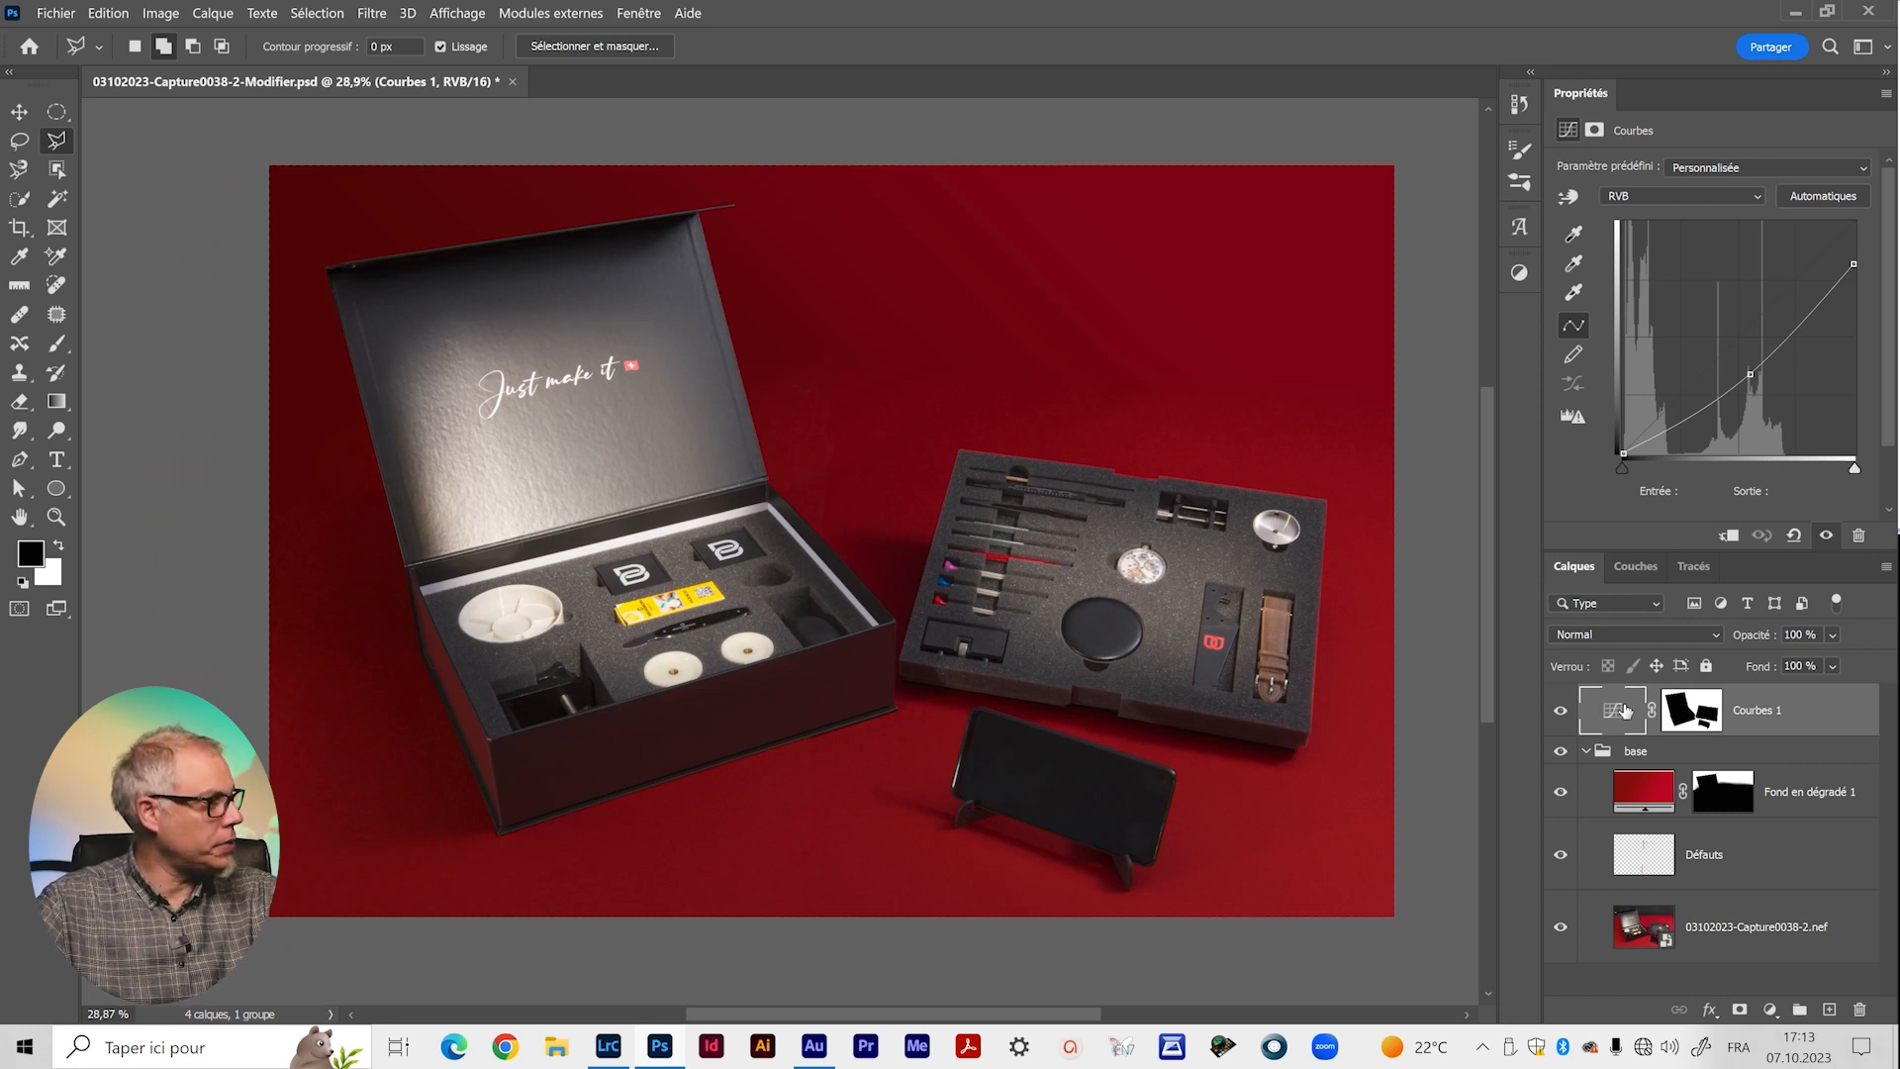
pyautogui.click(1561, 710)
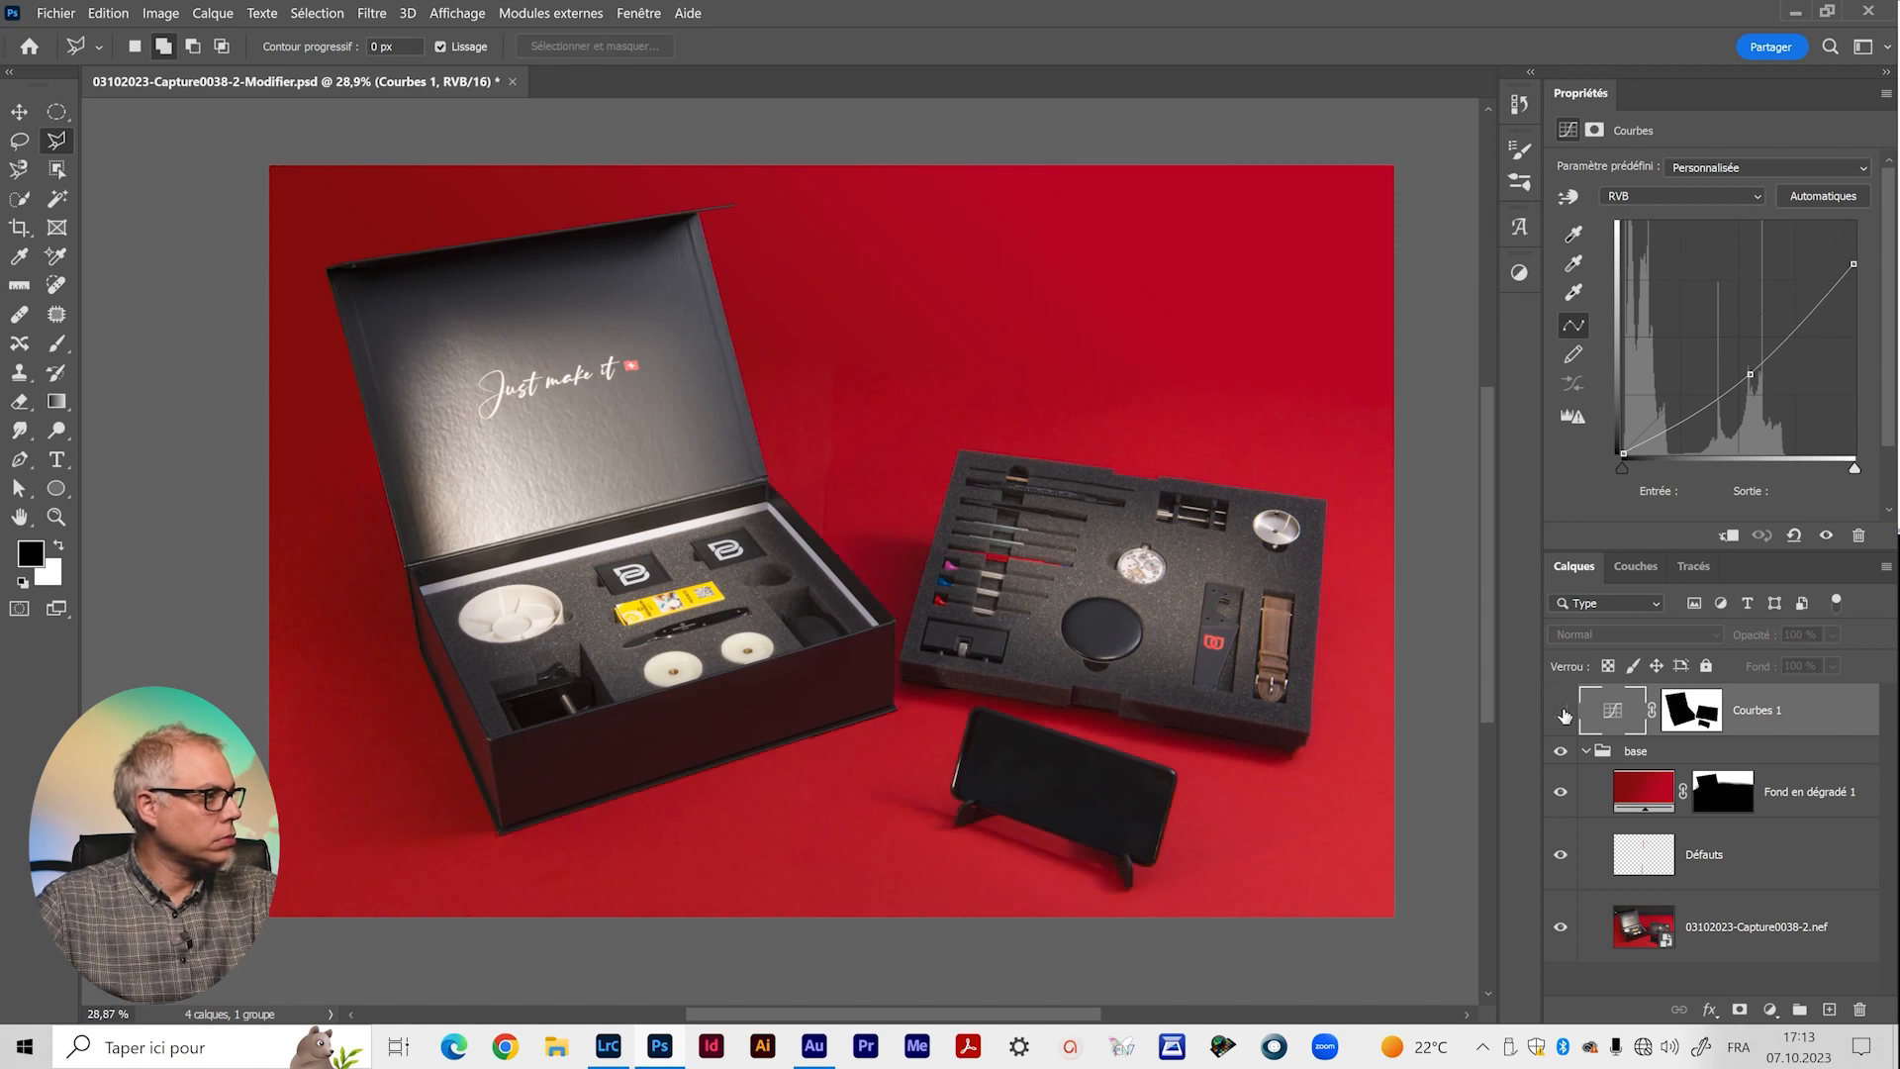
pyautogui.click(1561, 711)
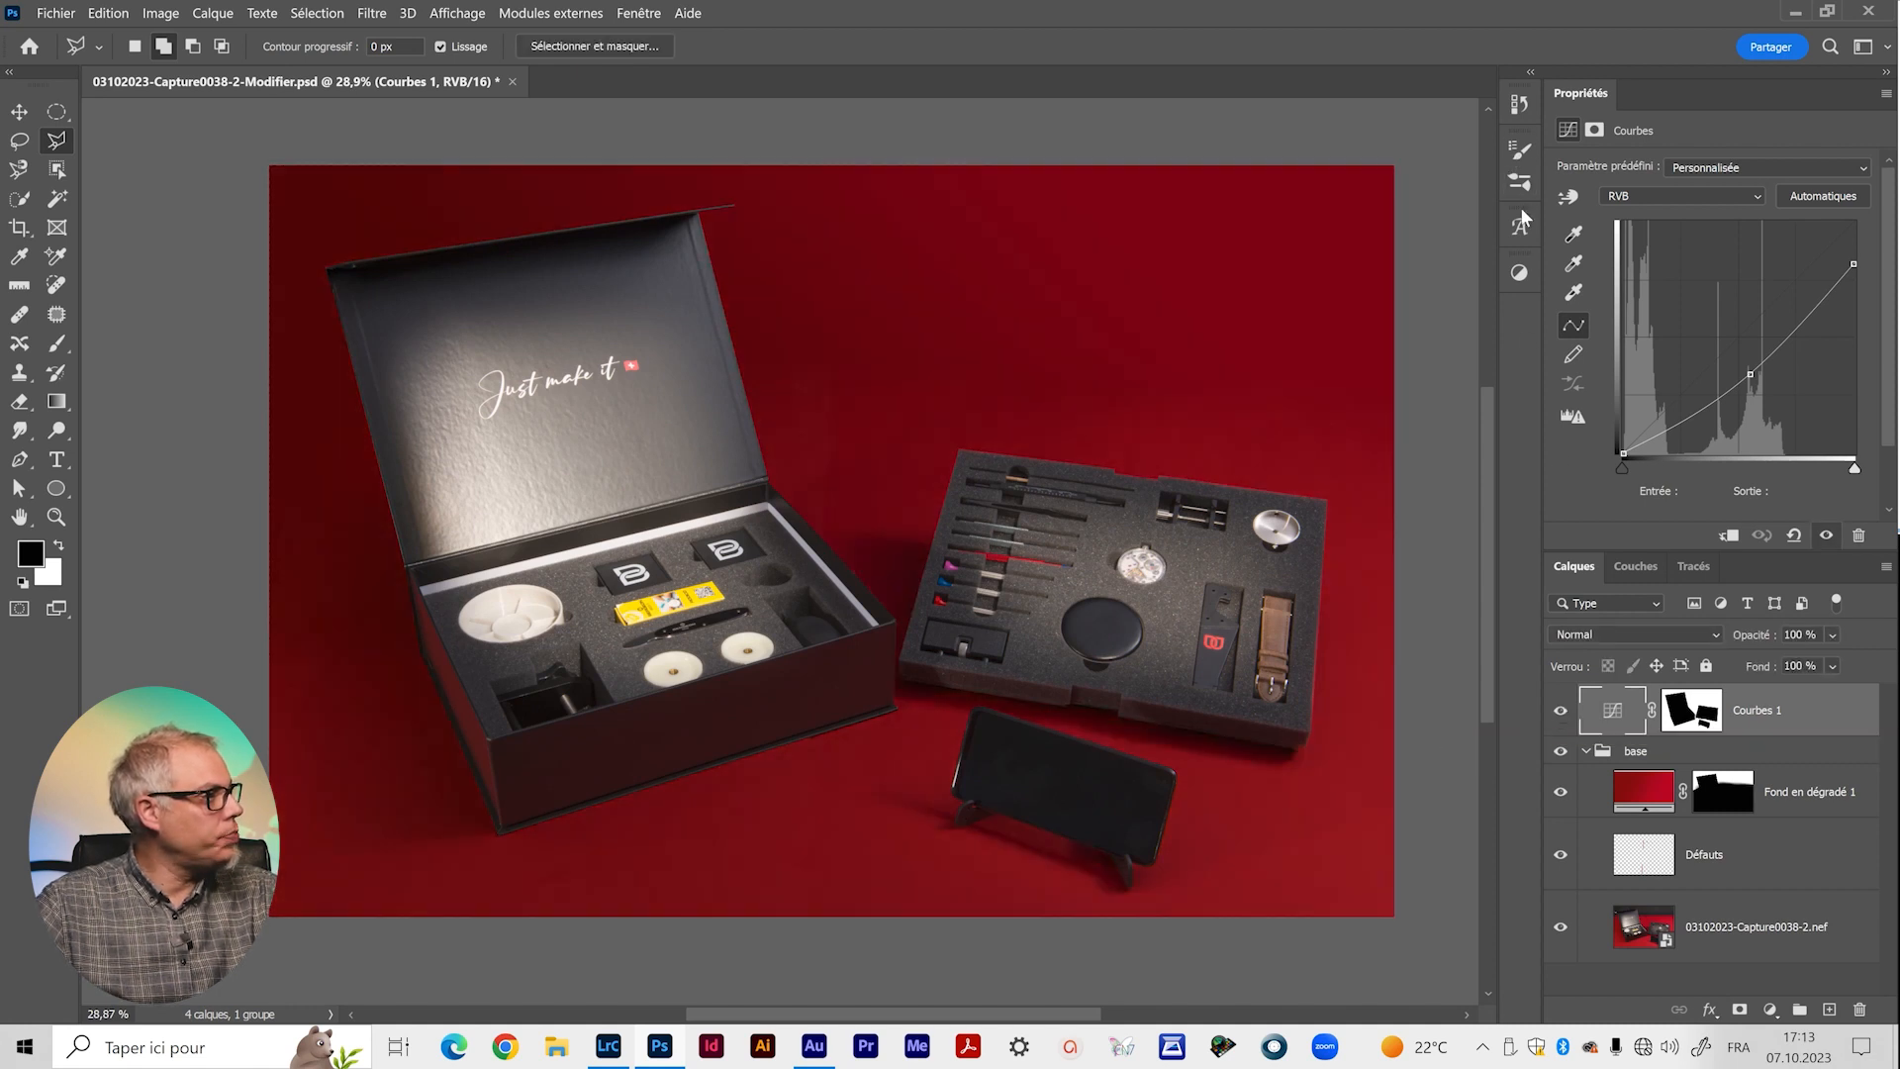
# Add a Teinte/Saturation adjustment with saturation -10, masked by a copy of the Courbes 1 mask.
pyautogui.click(1520, 275)
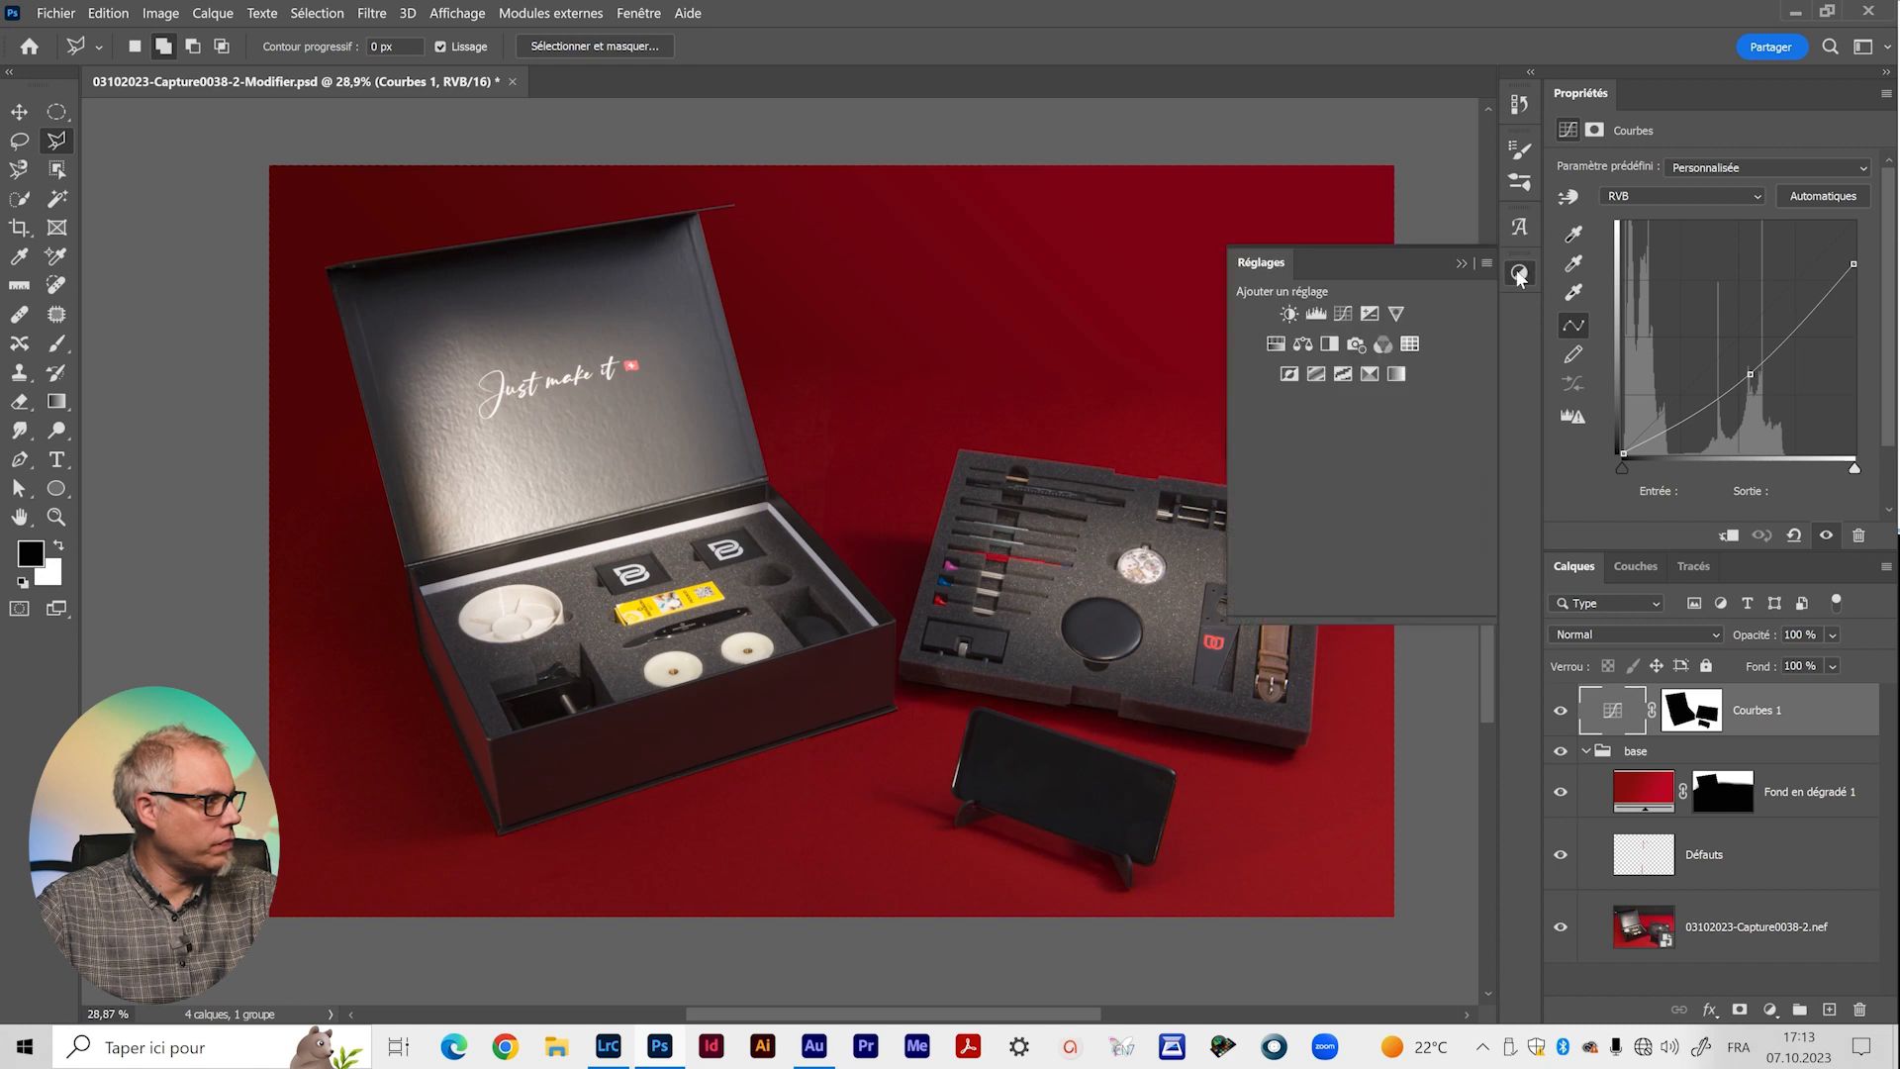
pyautogui.click(1277, 344)
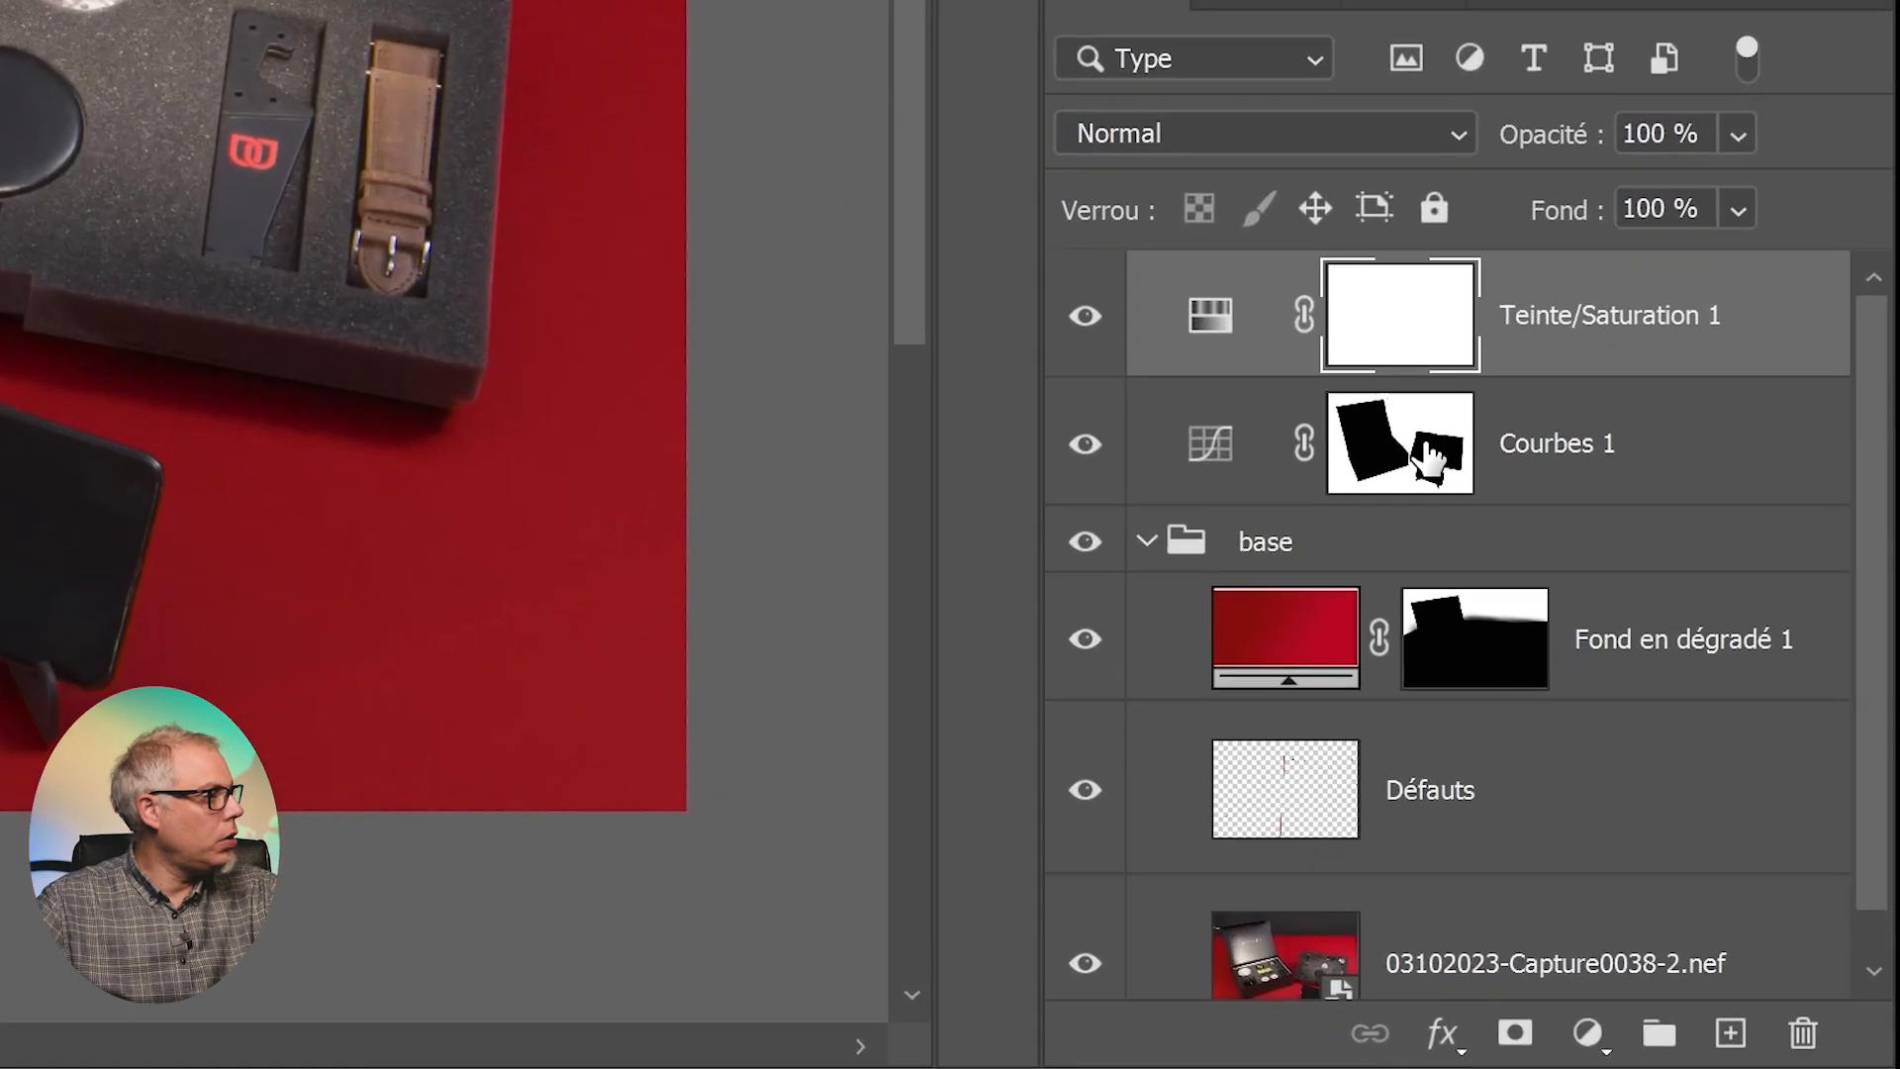
pyautogui.click(1692, 776)
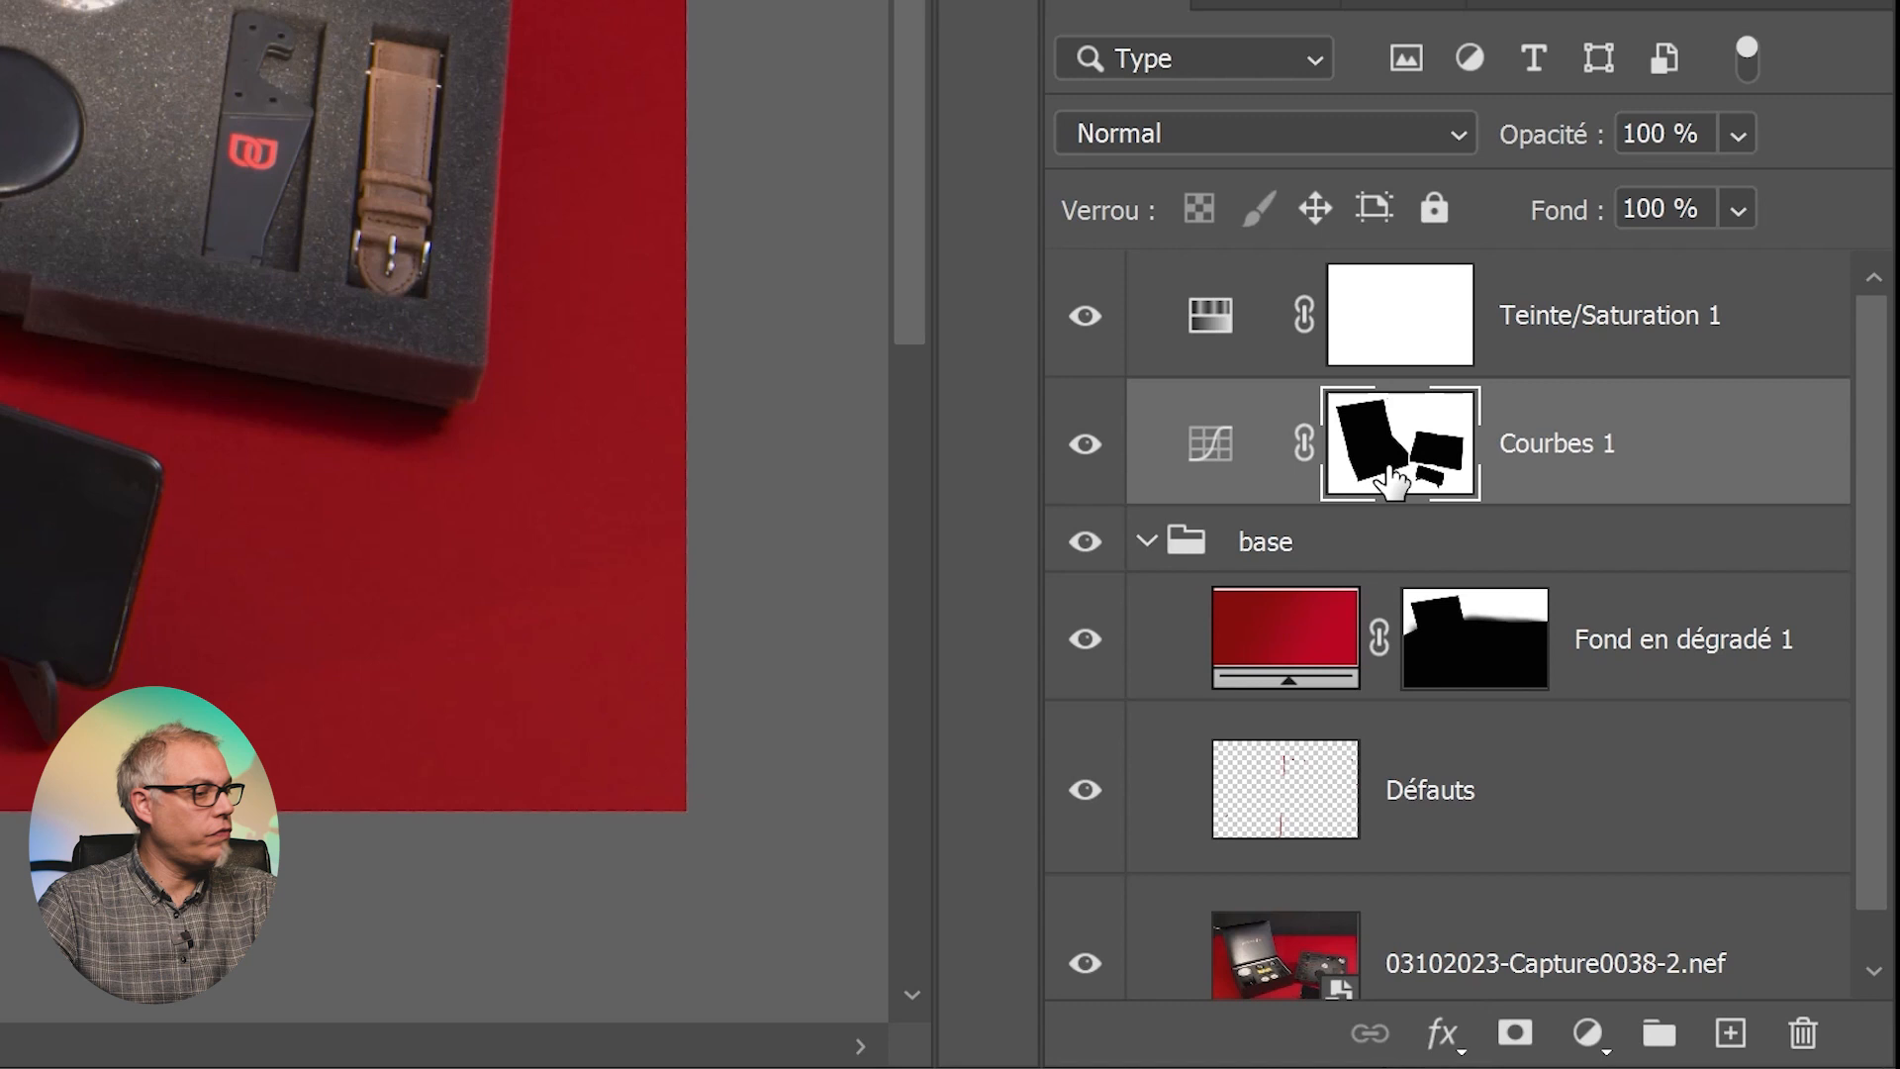
pyautogui.moveTo(1397, 456); pyautogui.dragTo(1405, 297)
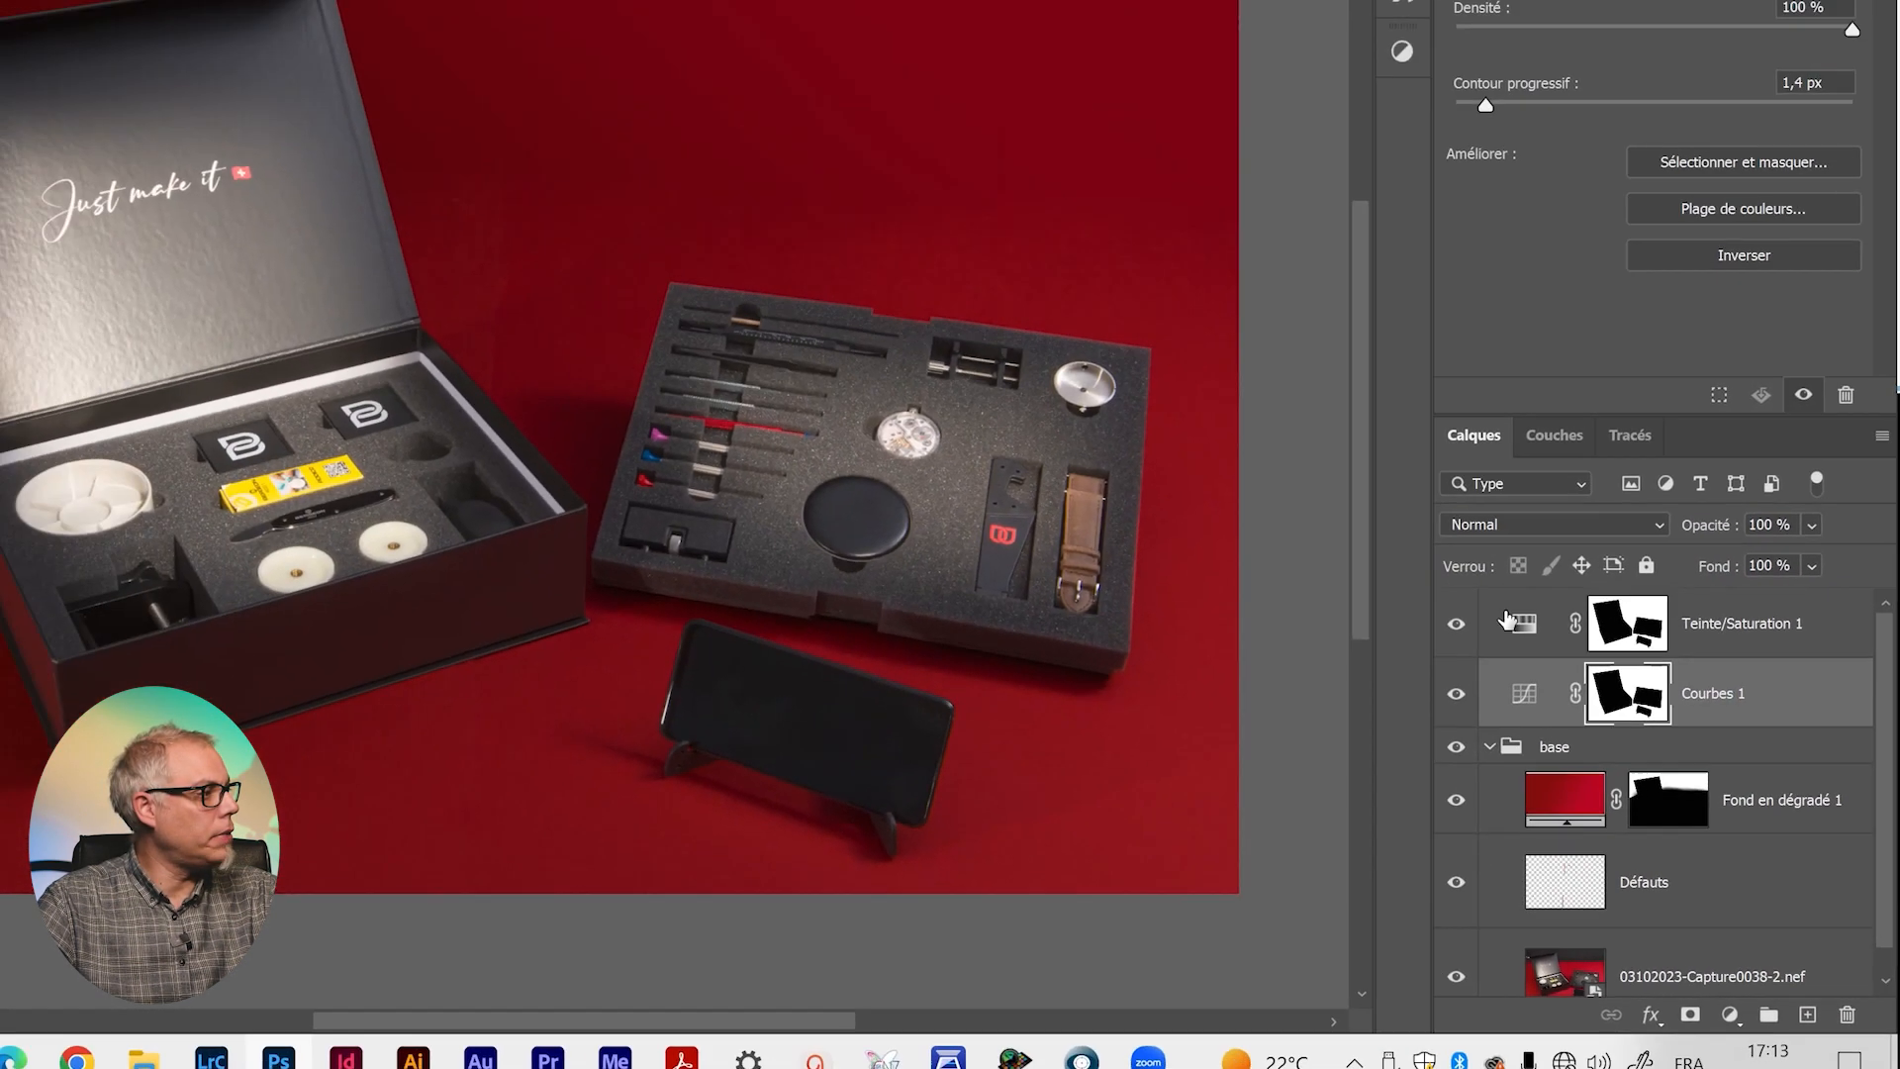
pyautogui.click(1508, 622)
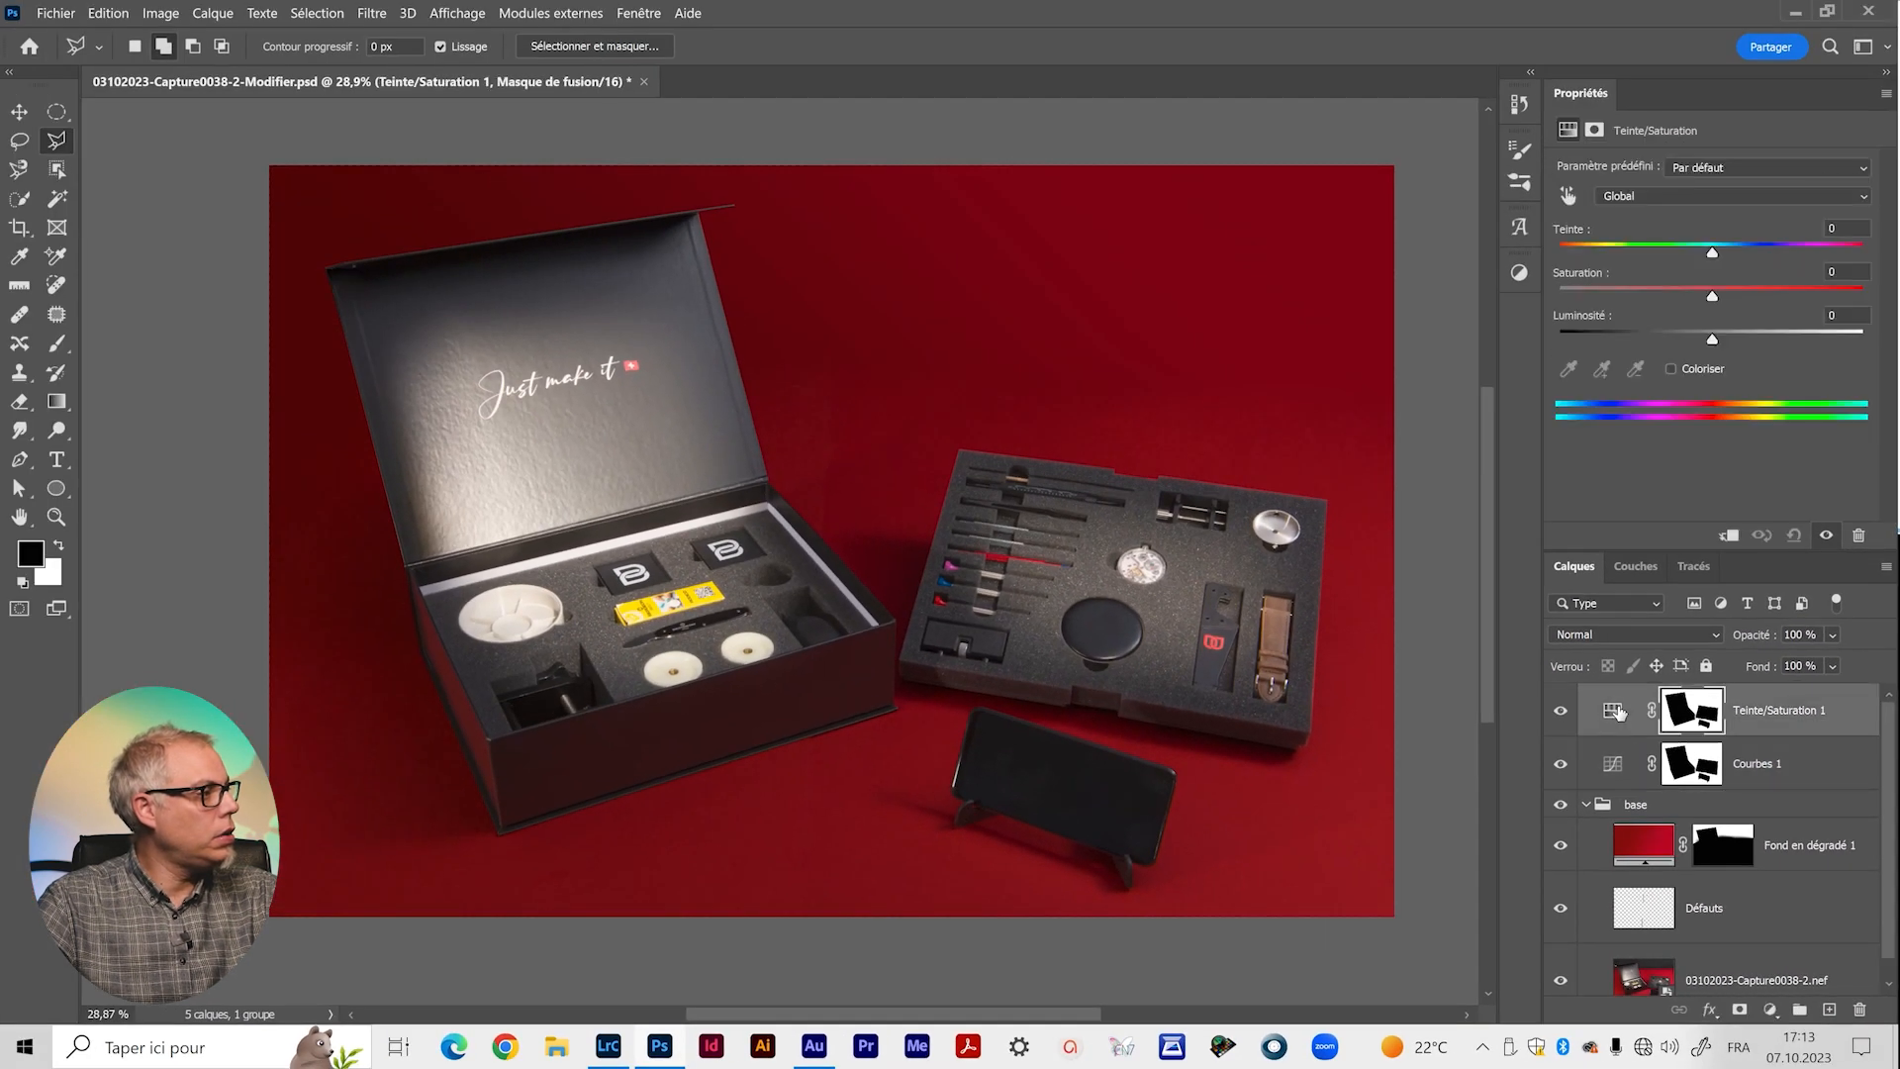
pyautogui.moveTo(1713, 295)
pyautogui.mouseDown()
pyautogui.moveTo(1589, 300)
pyautogui.moveTo(1696, 297)
pyautogui.mouseUp()
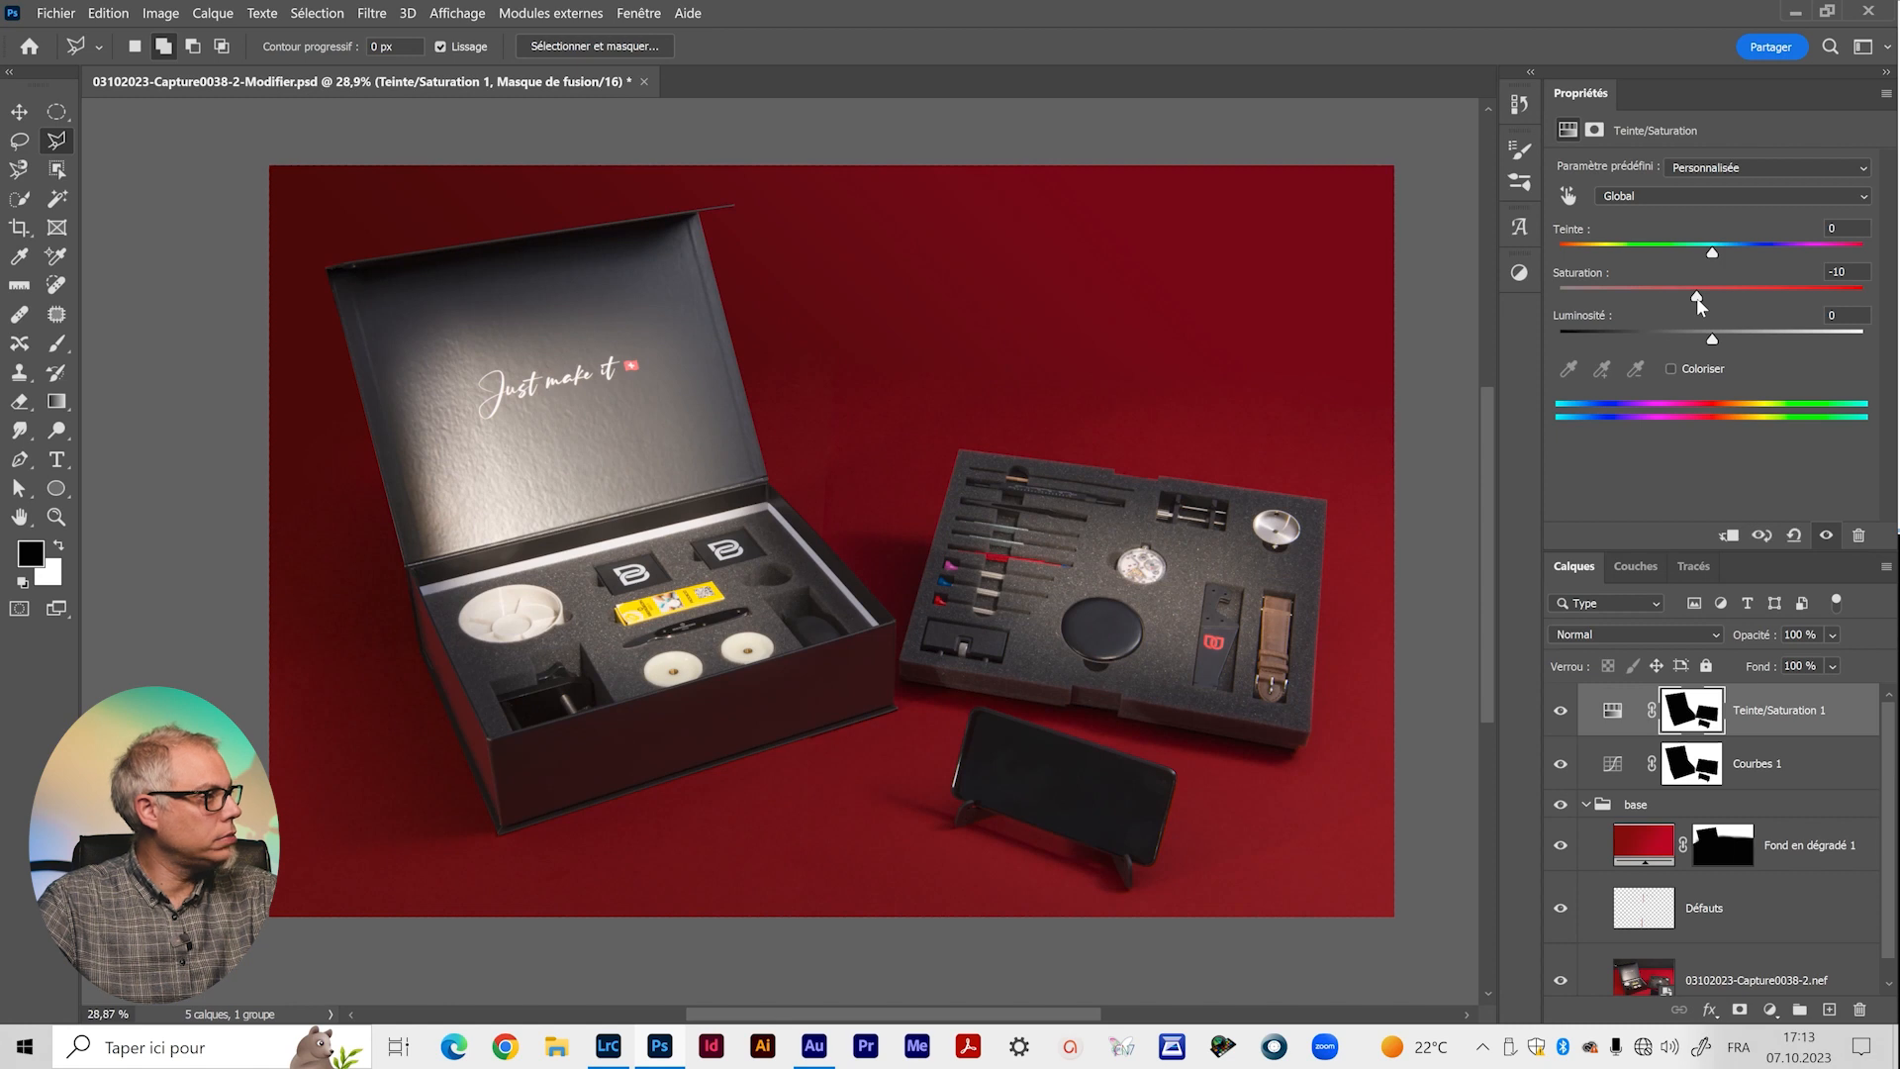
# Group the Teinte/Saturation 1 and Courbes 1 layers and name the group "retouche".
pyautogui.click(1780, 732)
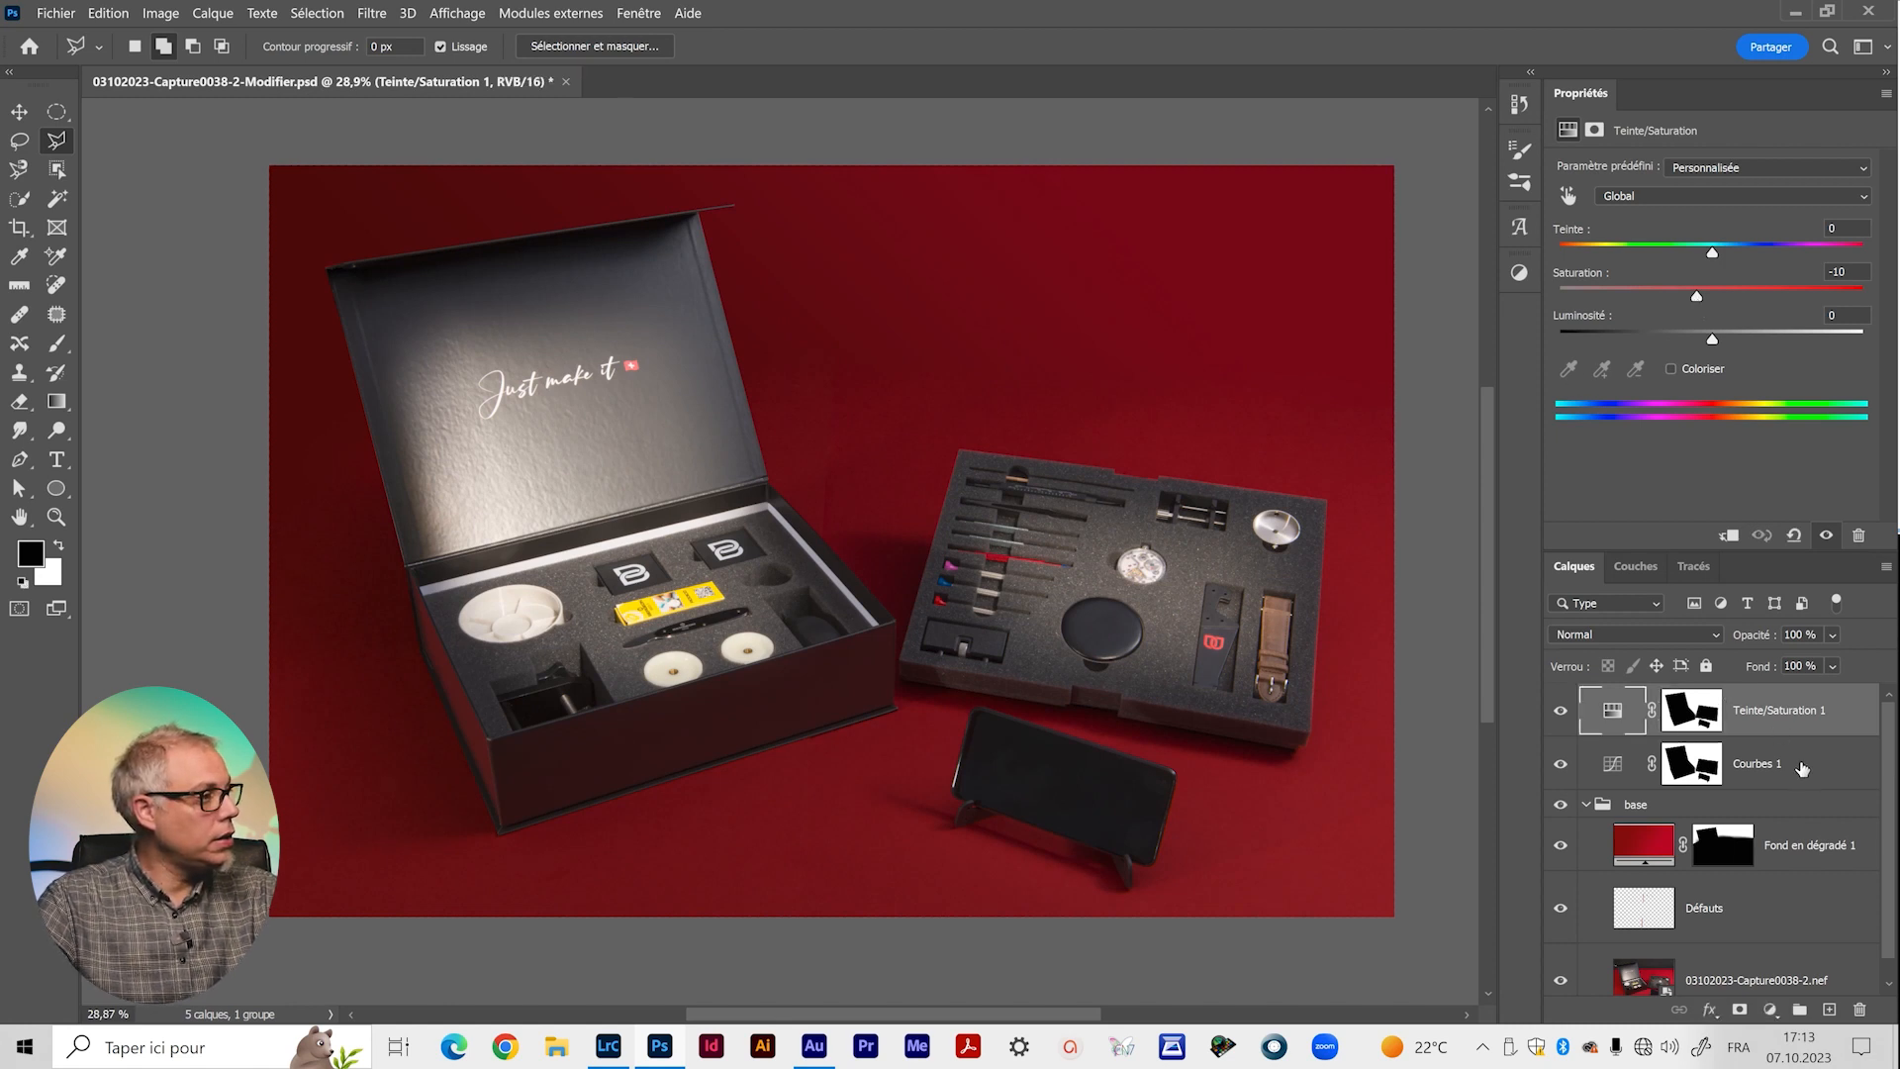
pyautogui.keyDown('shift'); pyautogui.click(1801, 769); pyautogui.keyUp('shift')
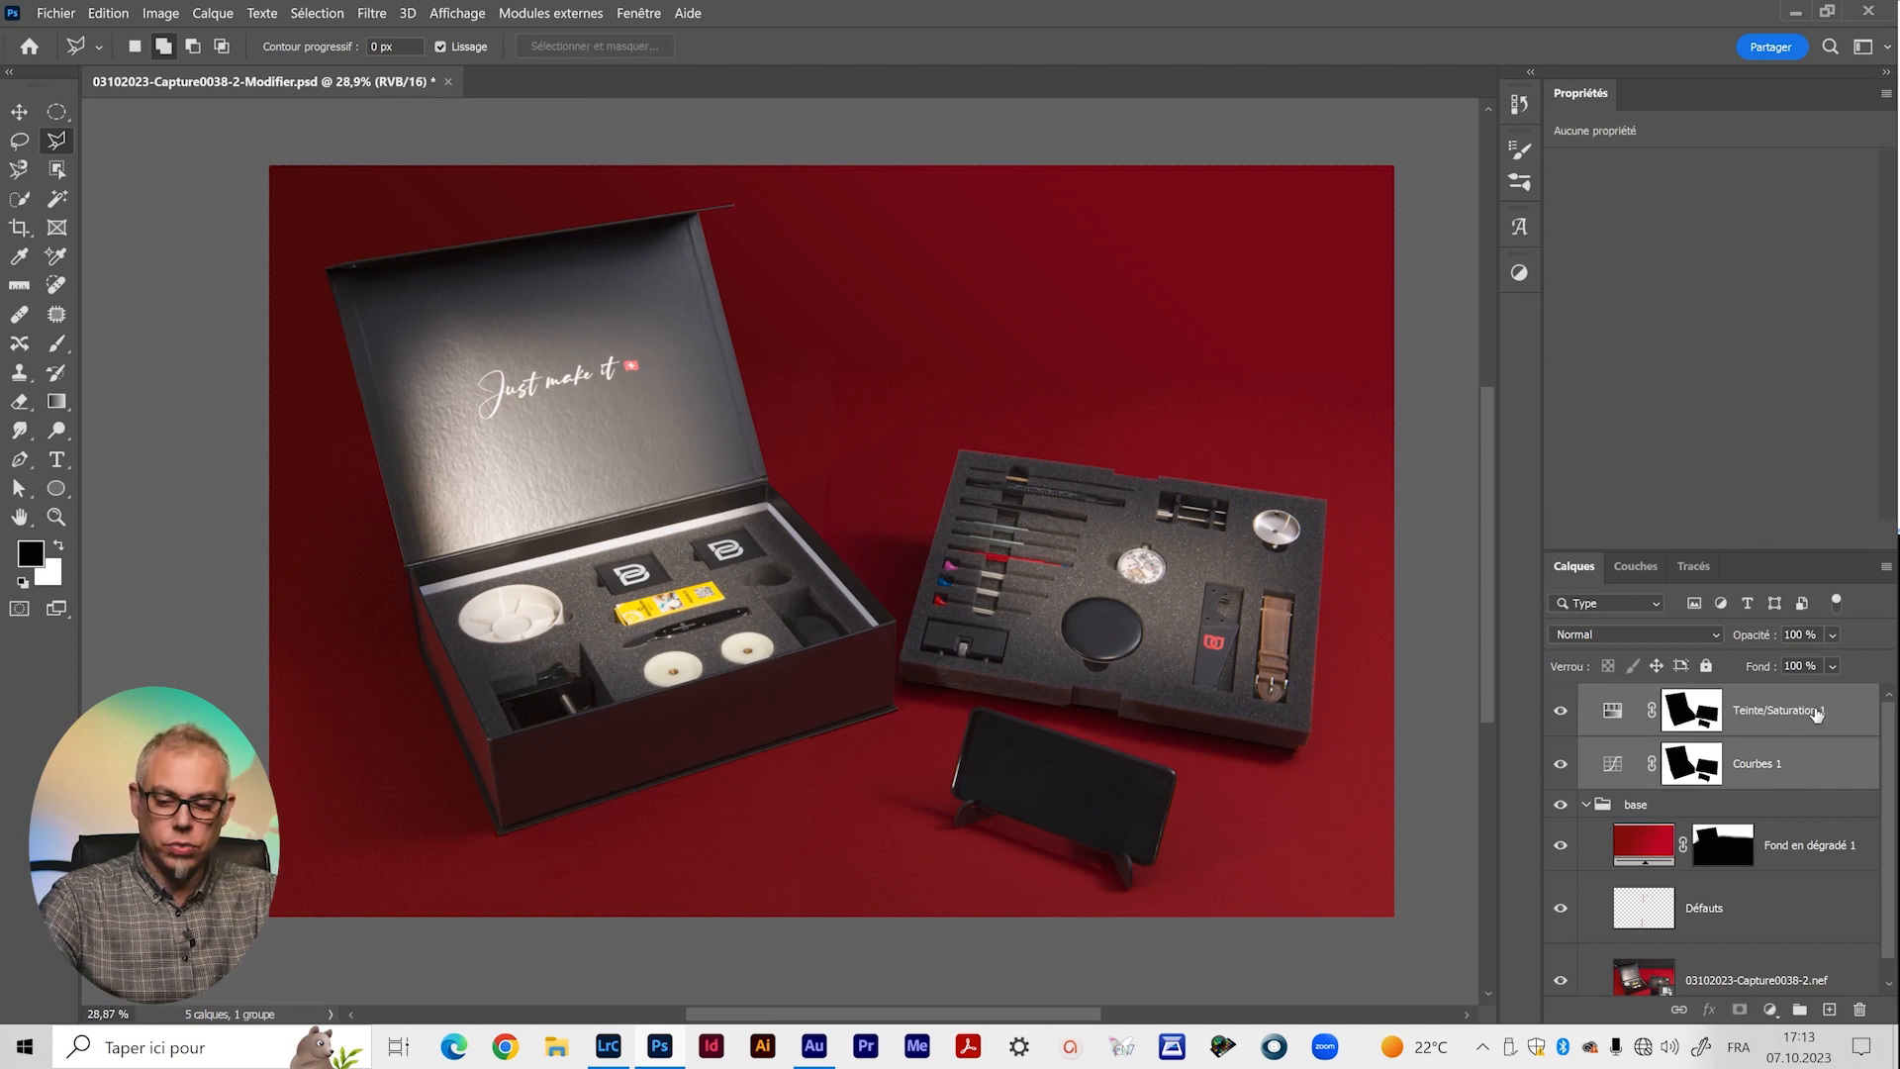
pyautogui.hotkey('ctrl', 'g')
pyautogui.doubleClick(1651, 697)
pyautogui.write('retouche')
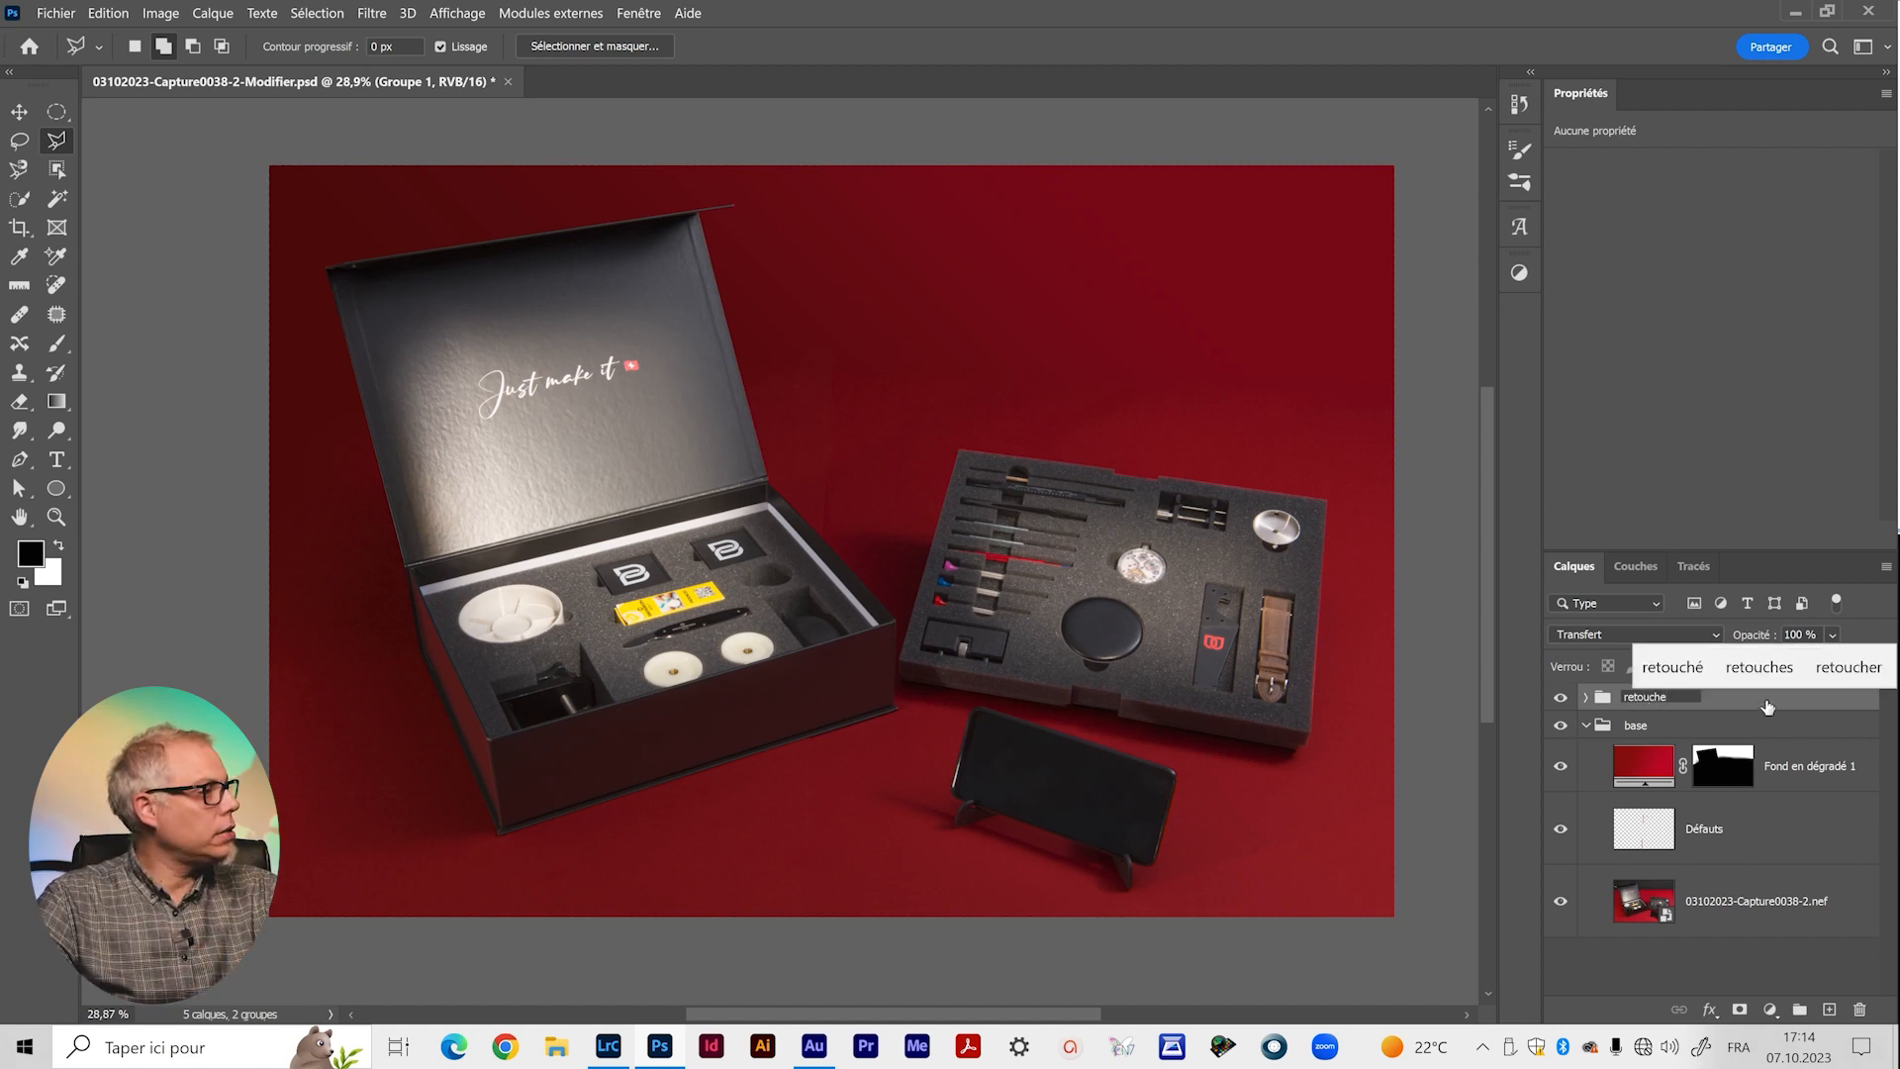
pyautogui.press('Return')
pyautogui.click(1588, 699)
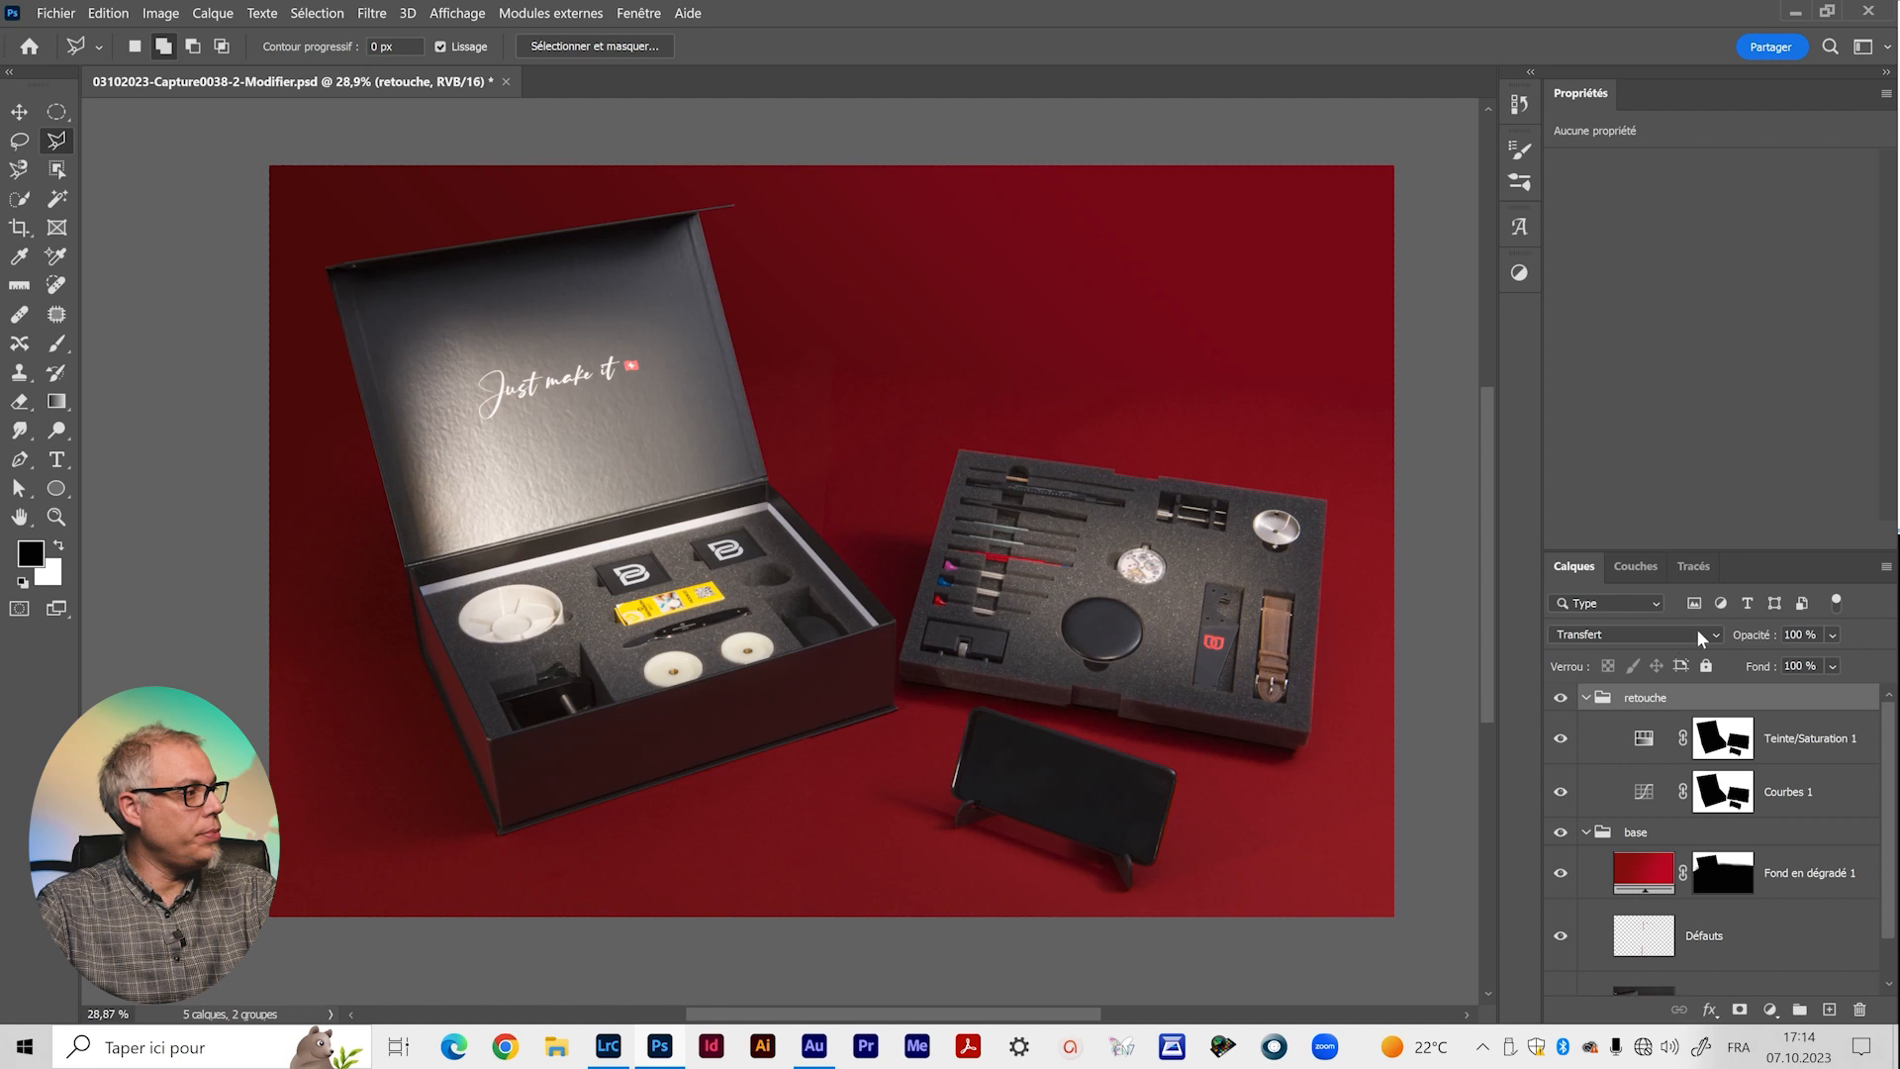
pyautogui.click(1585, 698)
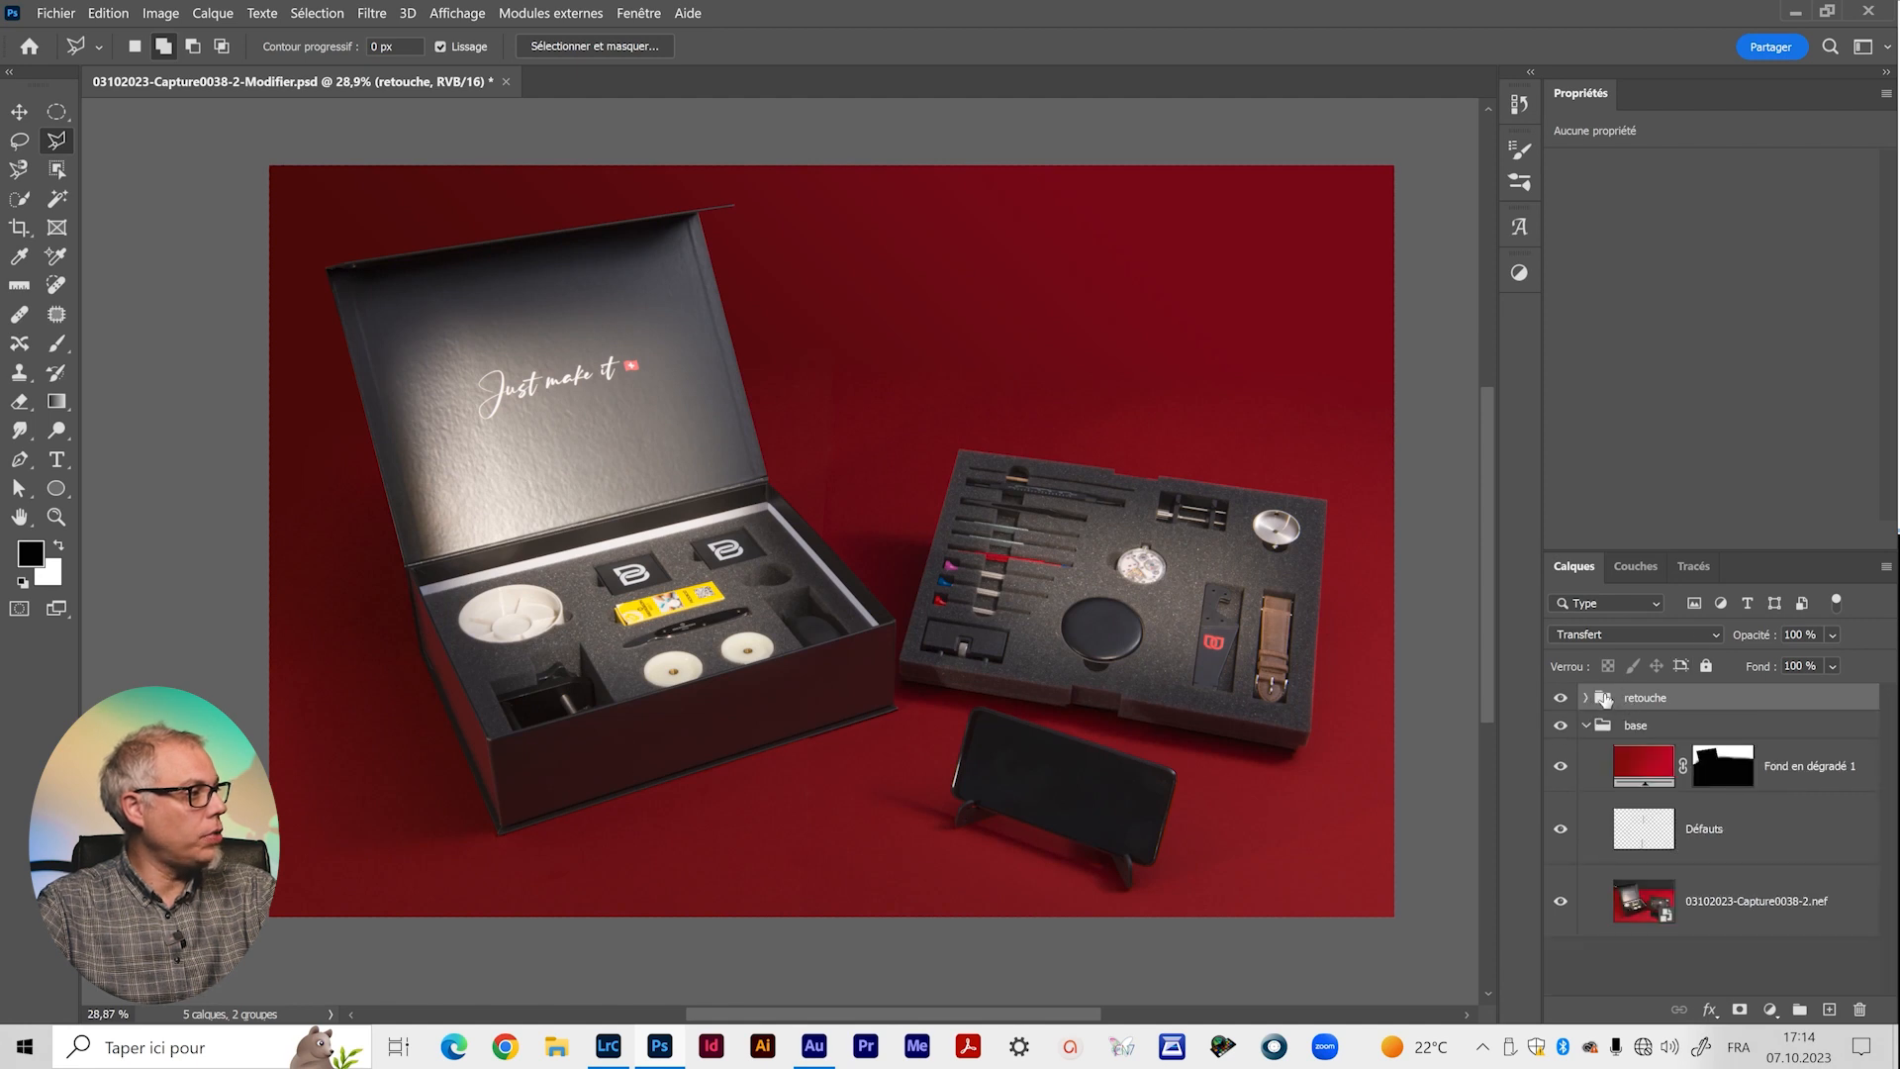
# Add a mask to the retouche group and draw a radial black-to-transparent gradient on it from the photo's upper-left corner across the box.
pyautogui.click(1738, 1009)
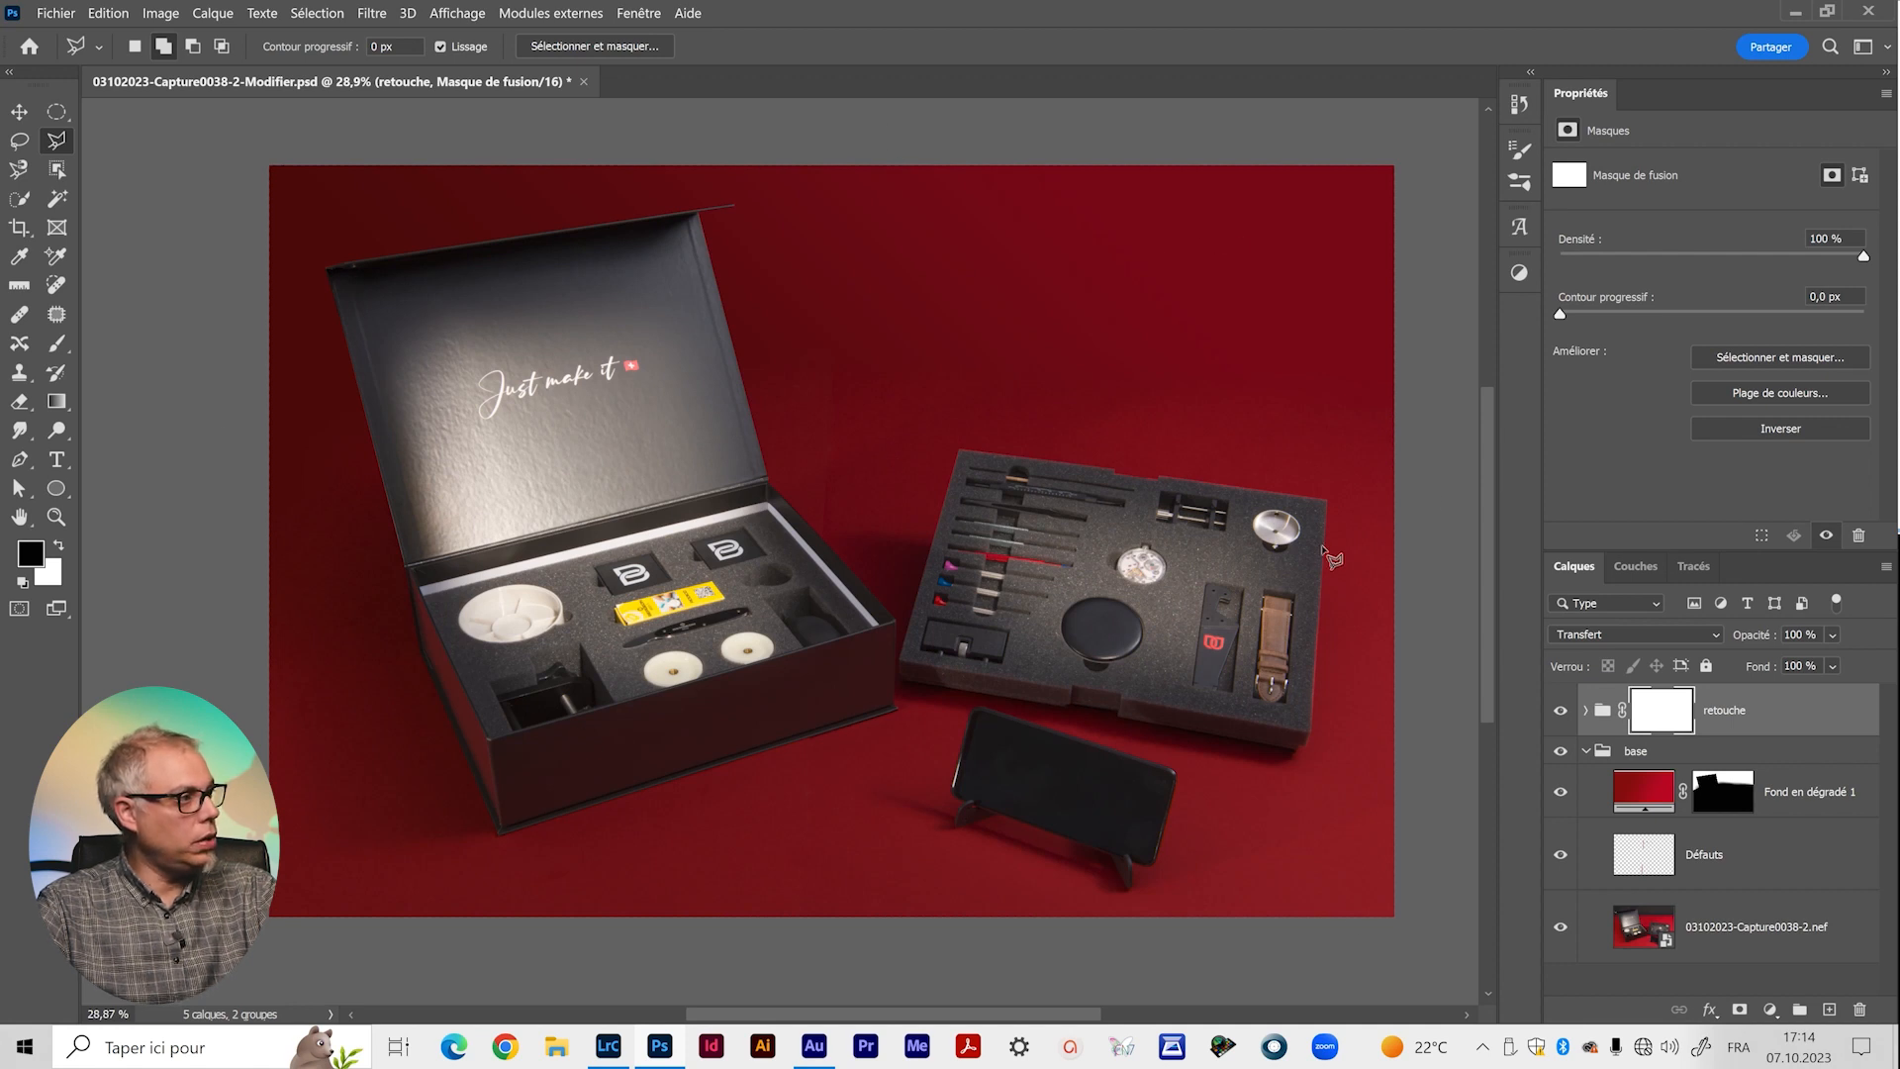
pyautogui.press('g')
pyautogui.click(297, 49)
pyautogui.click(220, 122)
pyautogui.click(302, 52)
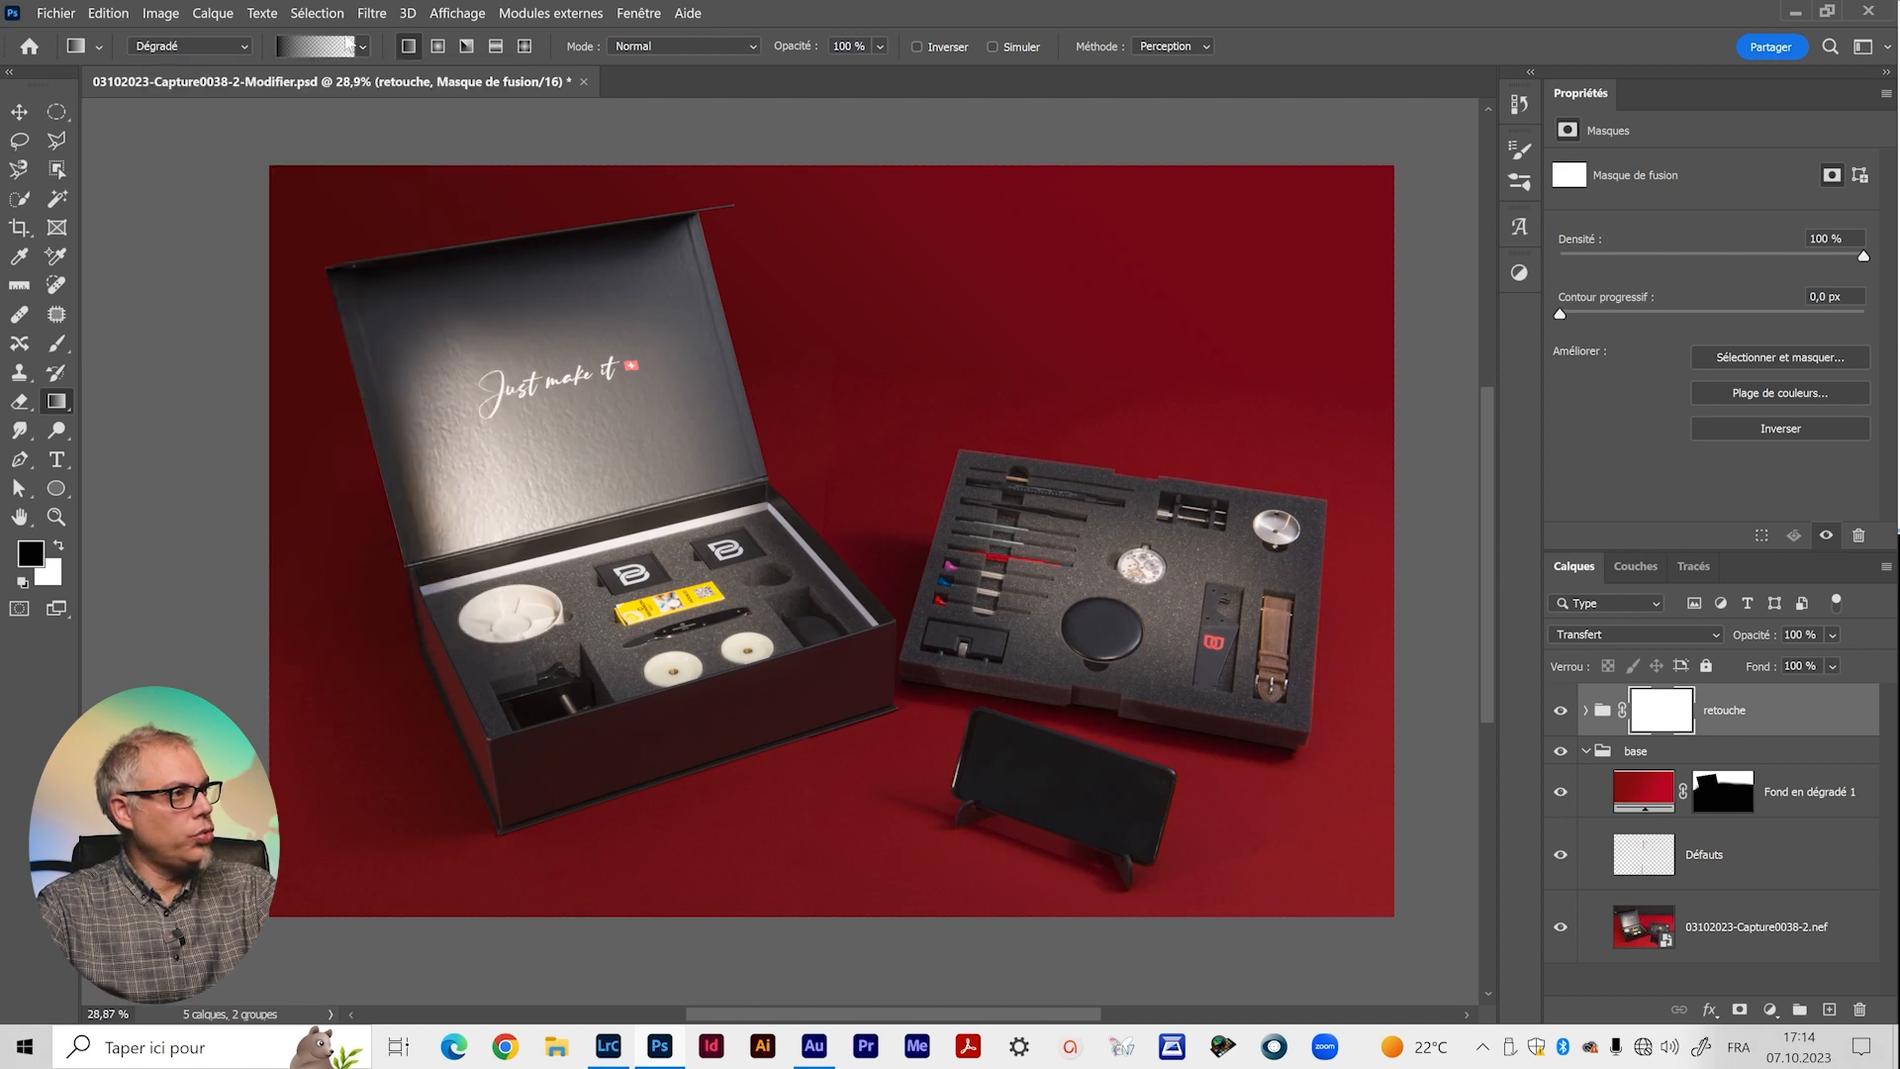
pyautogui.click(437, 46)
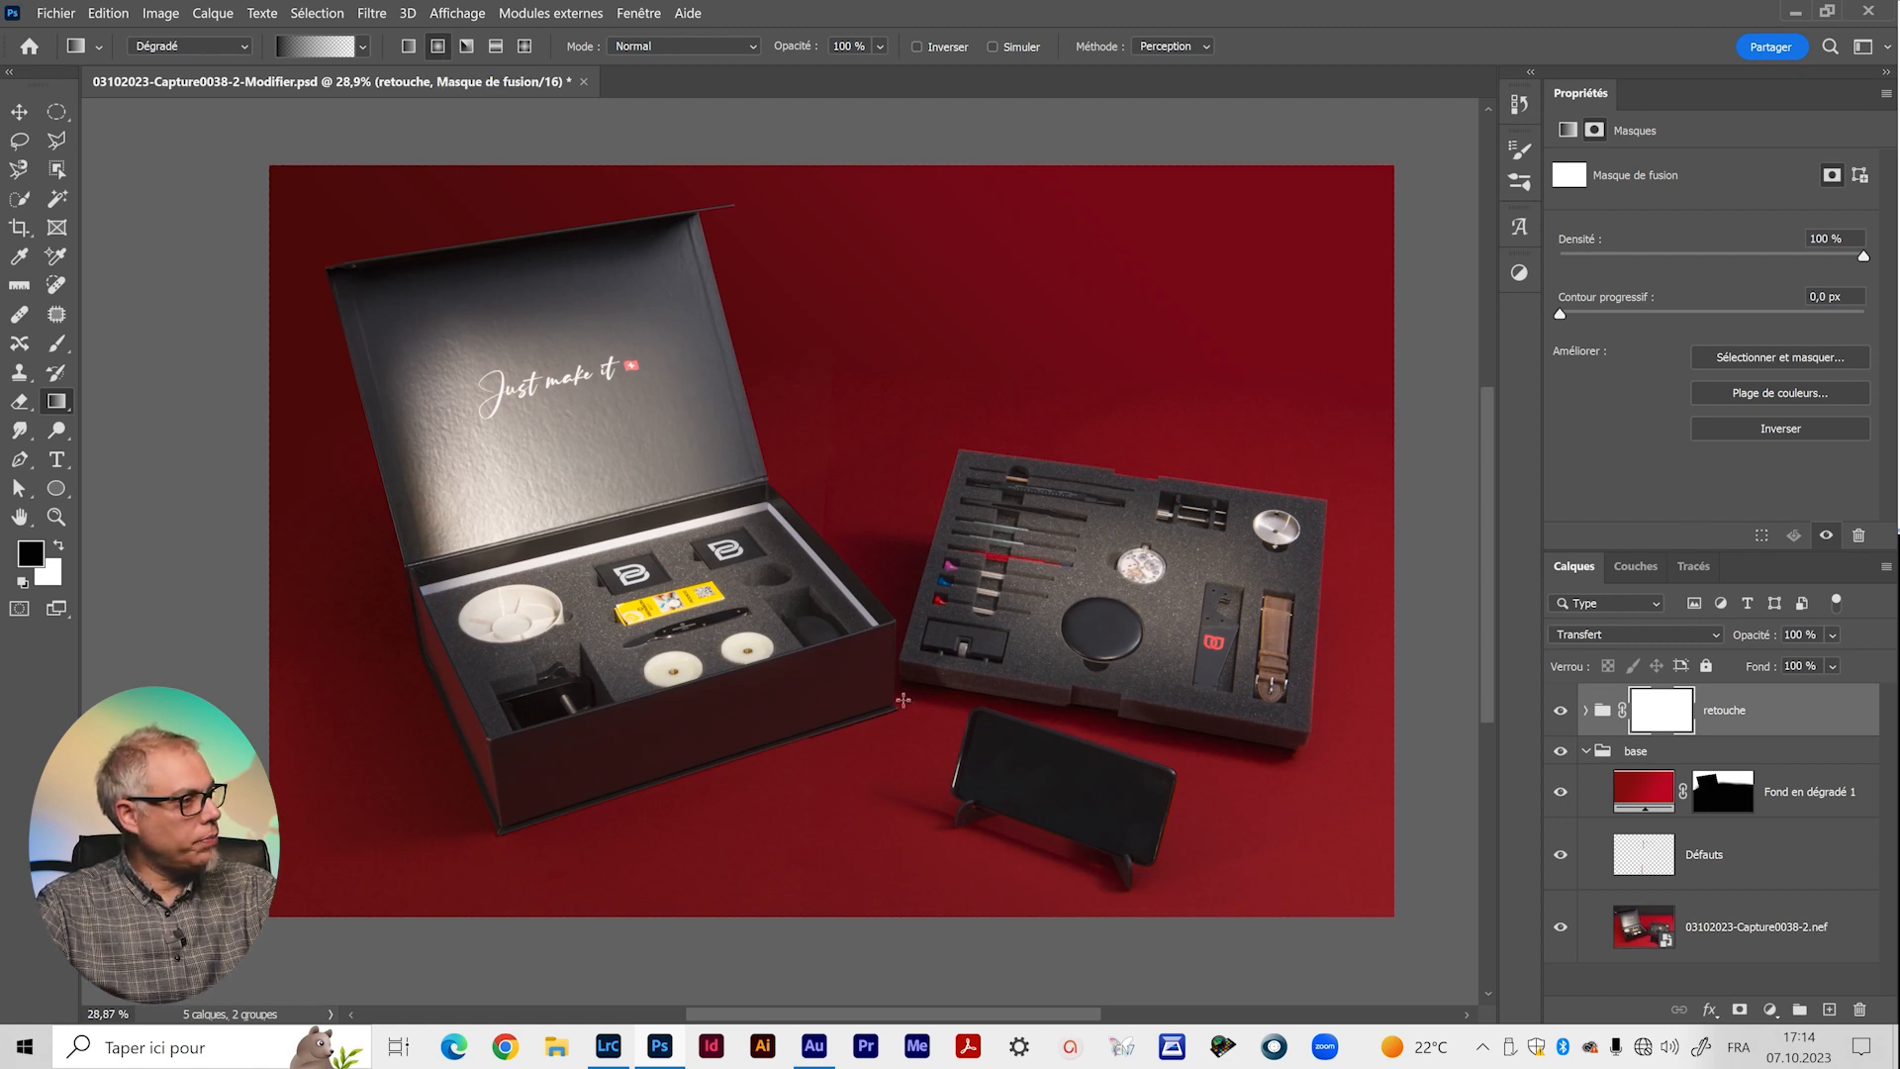
pyautogui.moveTo(281, 178); pyautogui.dragTo(658, 636)
pyautogui.click(1586, 711)
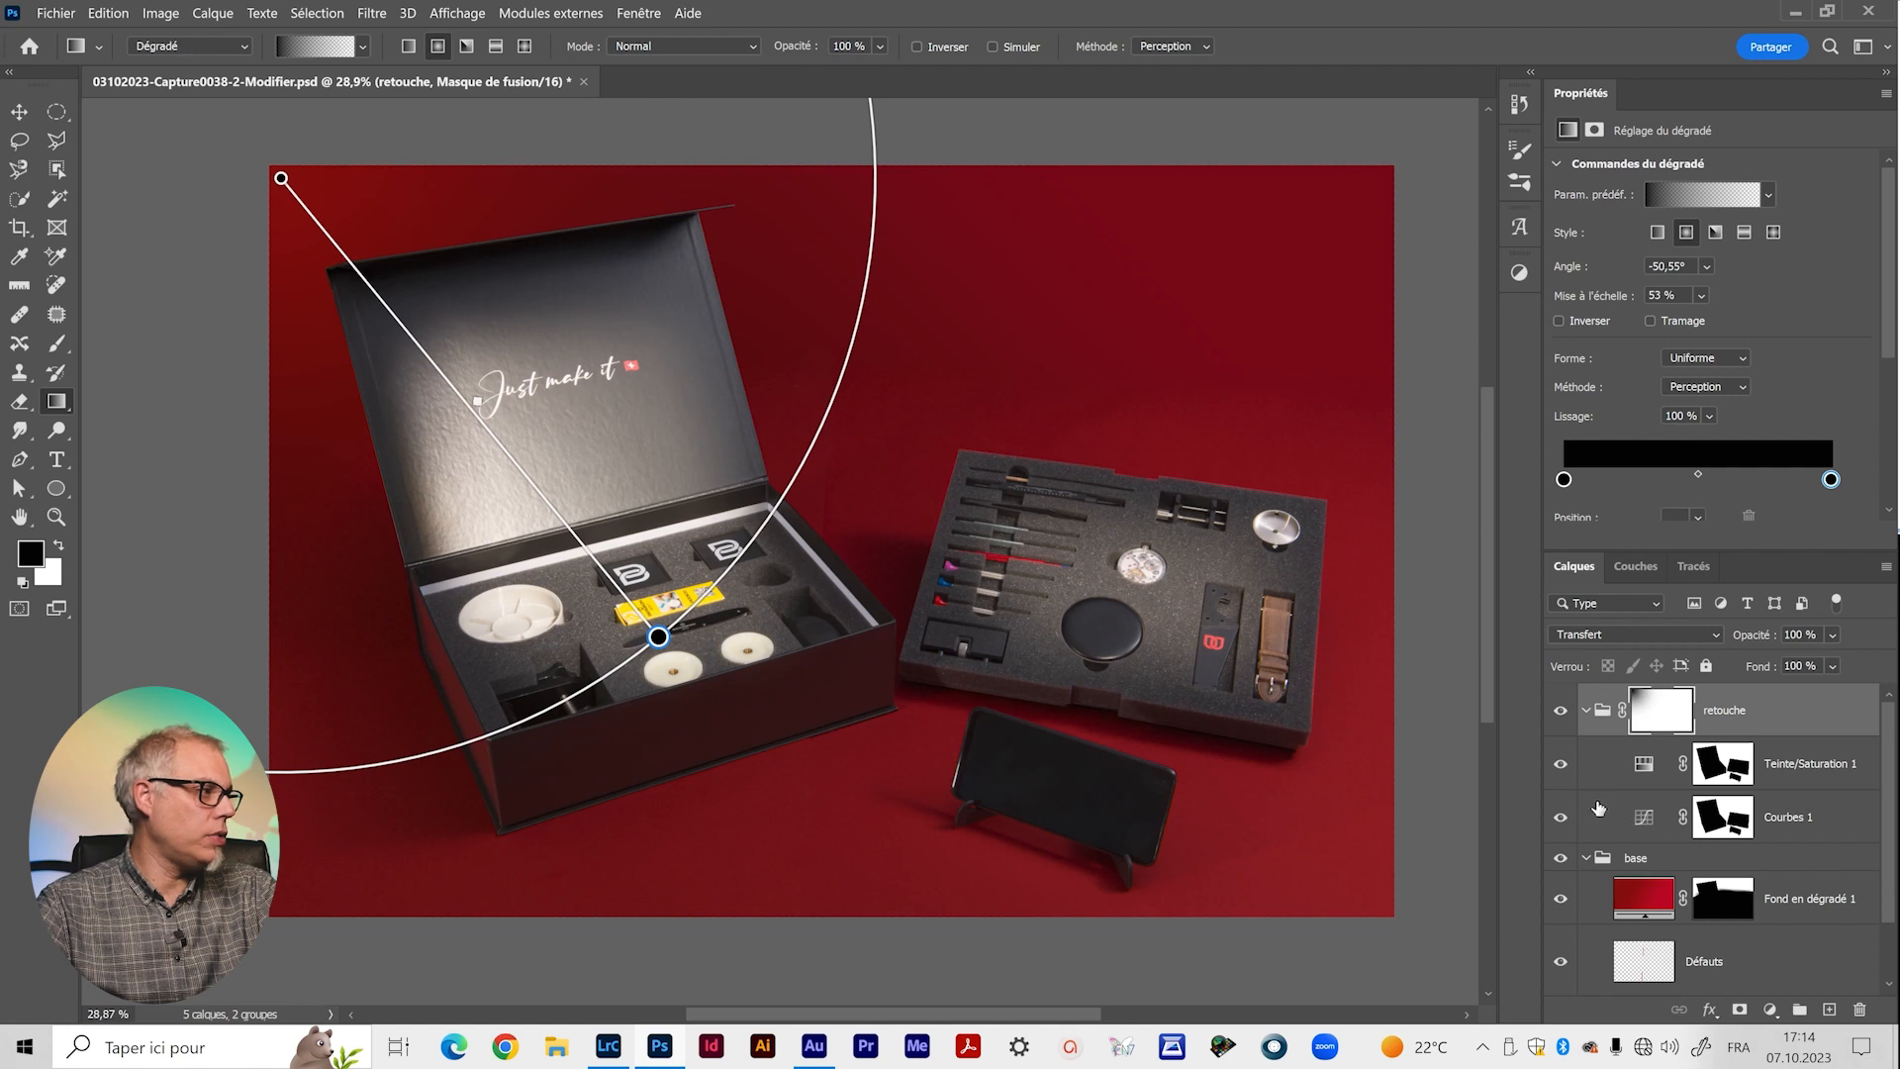
pyautogui.click(1586, 712)
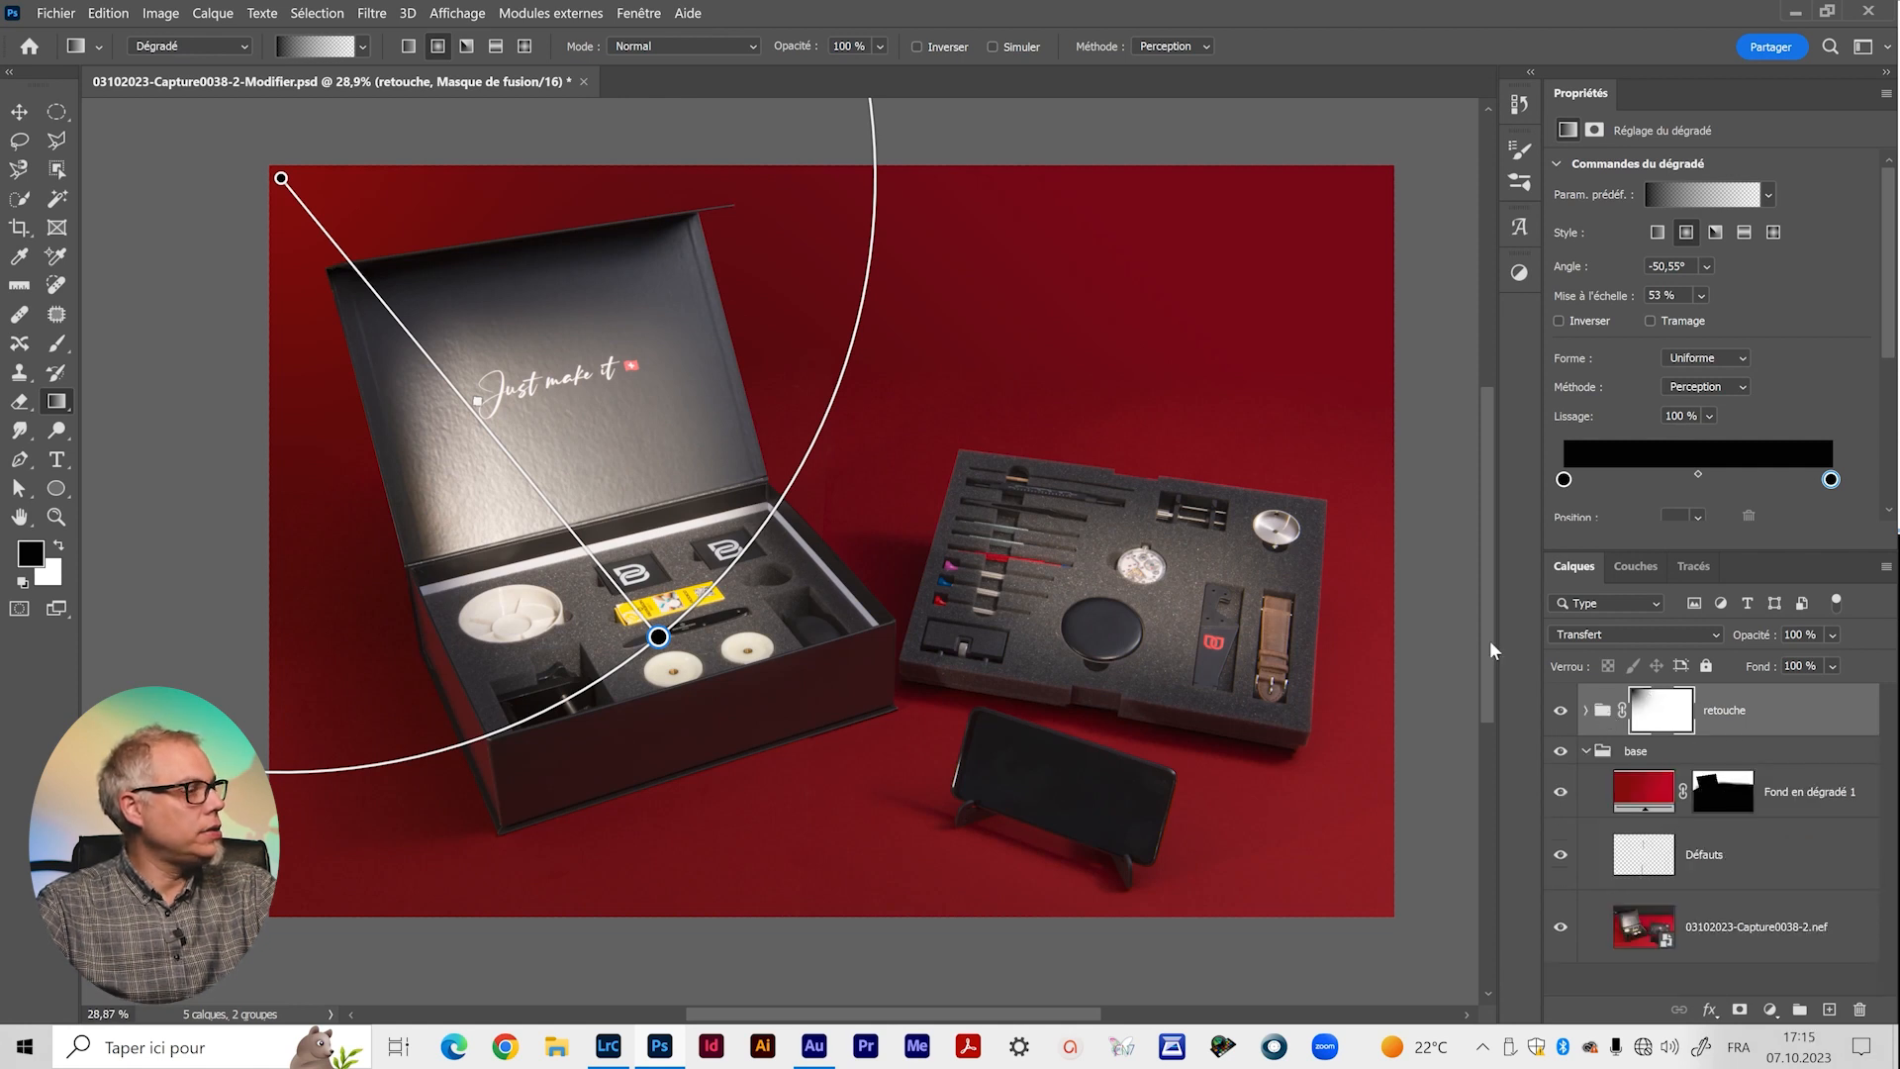
pyautogui.moveTo(283, 179); pyautogui.dragTo(328, 211)
pyautogui.moveTo(658, 636); pyautogui.dragTo(866, 695)
# Draw two more radial gradients on the retouche mask, from the photo's lower-left and upper-right corners inward.
pyautogui.moveTo(294, 857); pyautogui.dragTo(726, 612)
pyautogui.moveTo(294, 857); pyautogui.dragTo(293, 807)
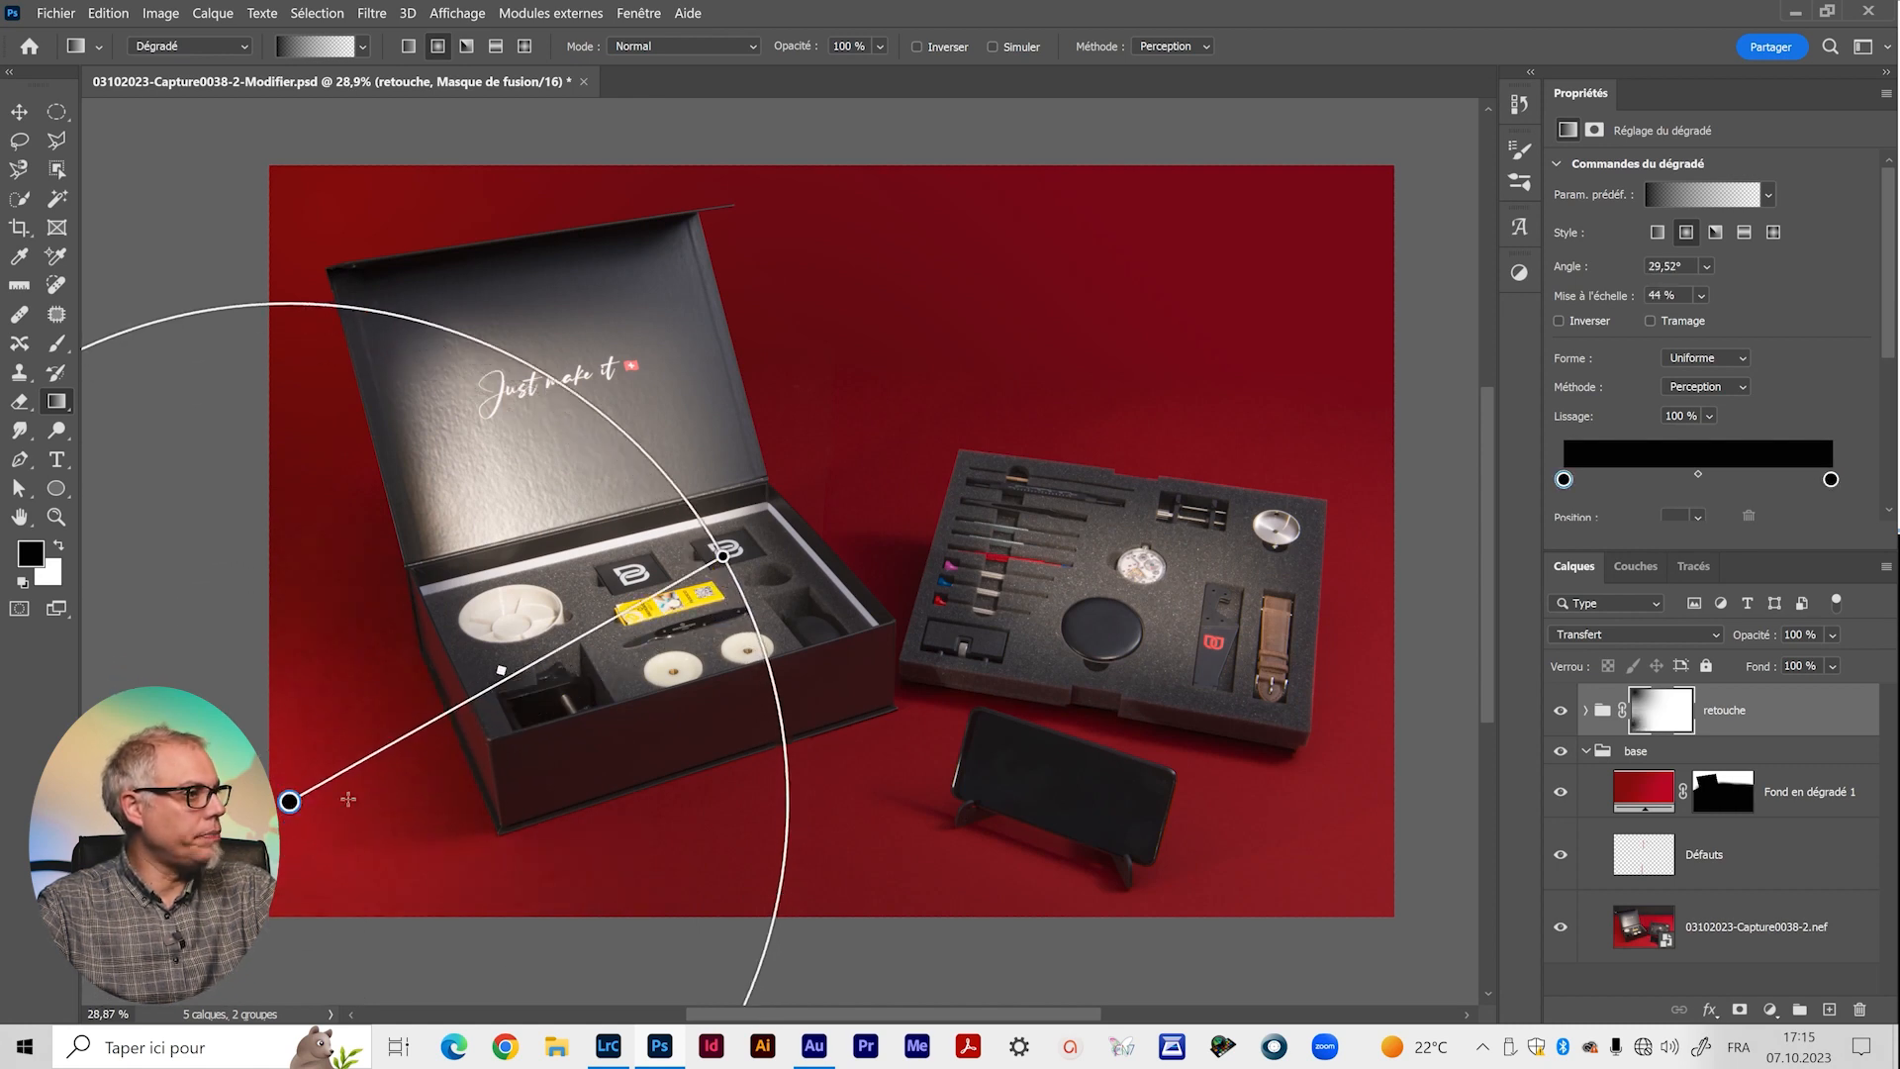
pyautogui.click(1667, 715)
pyautogui.moveTo(1363, 200); pyautogui.dragTo(1089, 446)
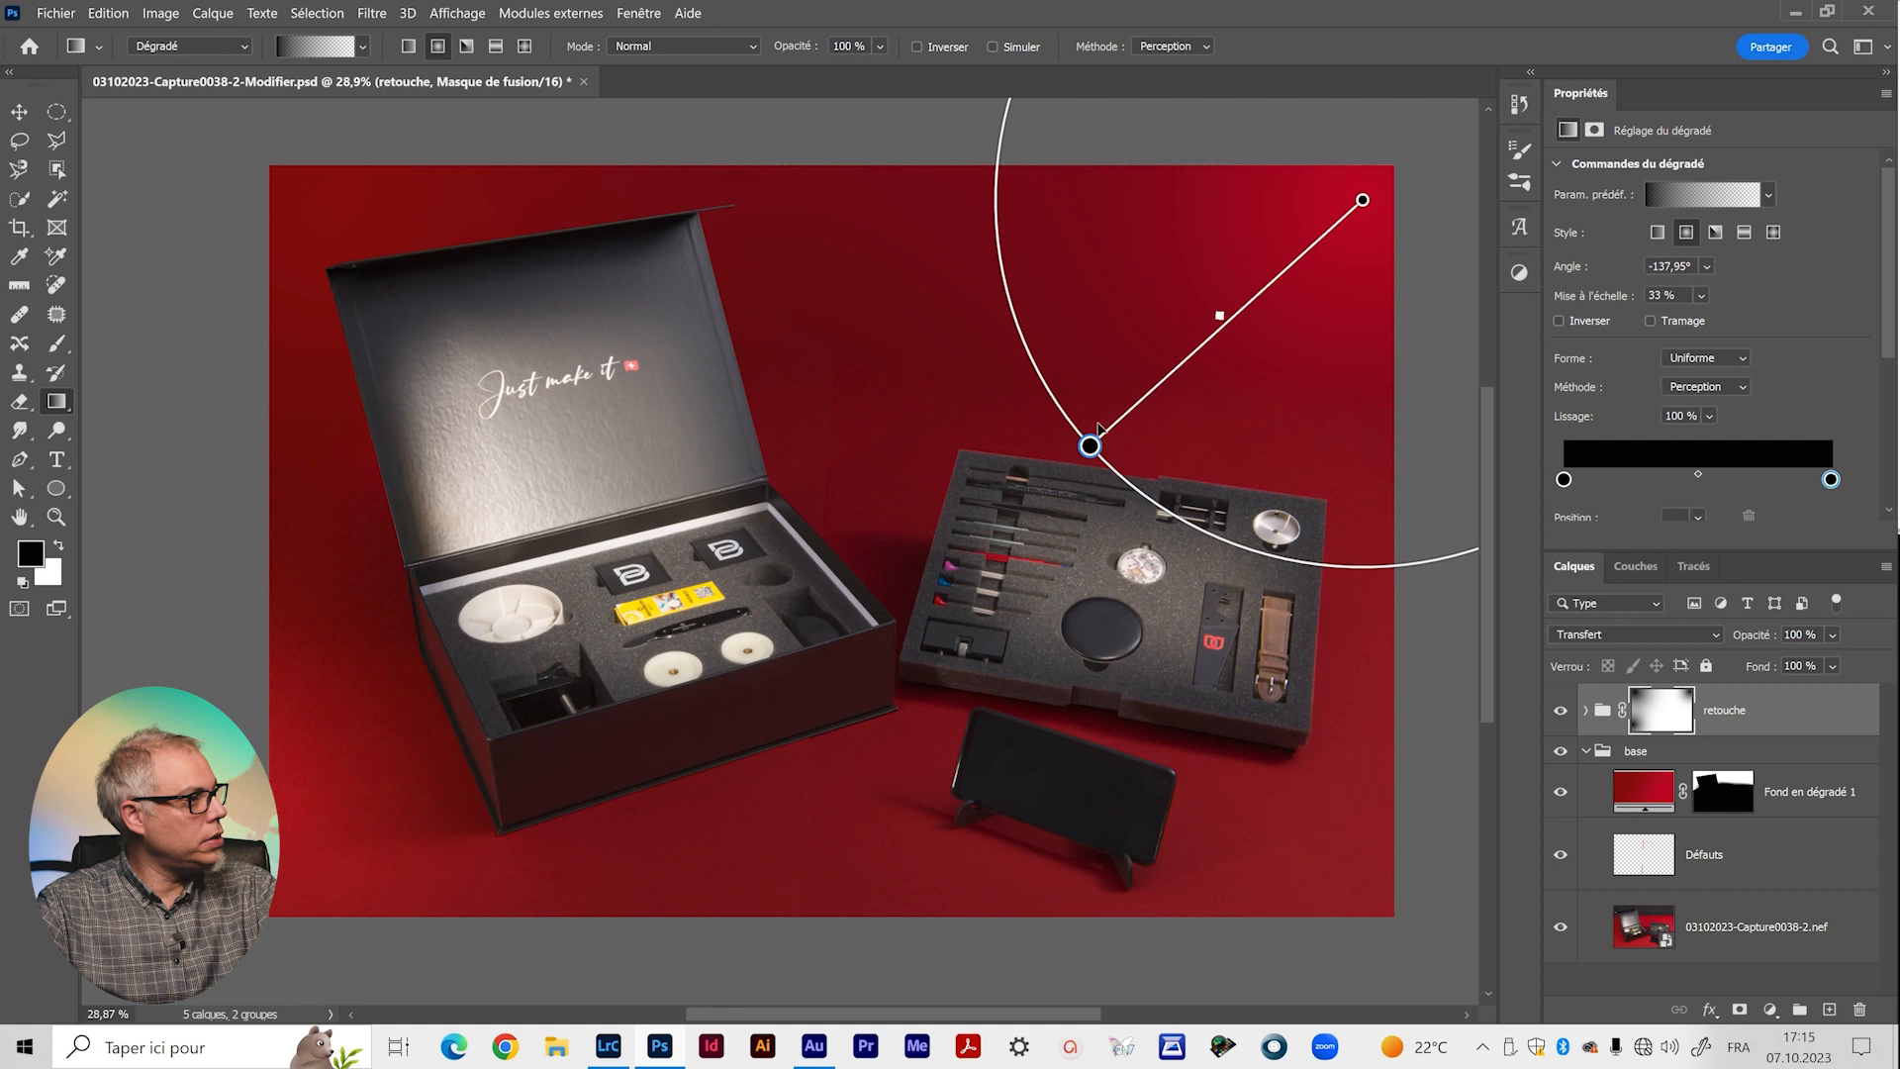
# Draw radial gradients on the retouche mask centred on both halves of the foam tool tray and on the phone stand.
pyautogui.moveTo(1032, 549); pyautogui.dragTo(915, 346)
pyautogui.moveTo(1211, 579); pyautogui.dragTo(1348, 396)
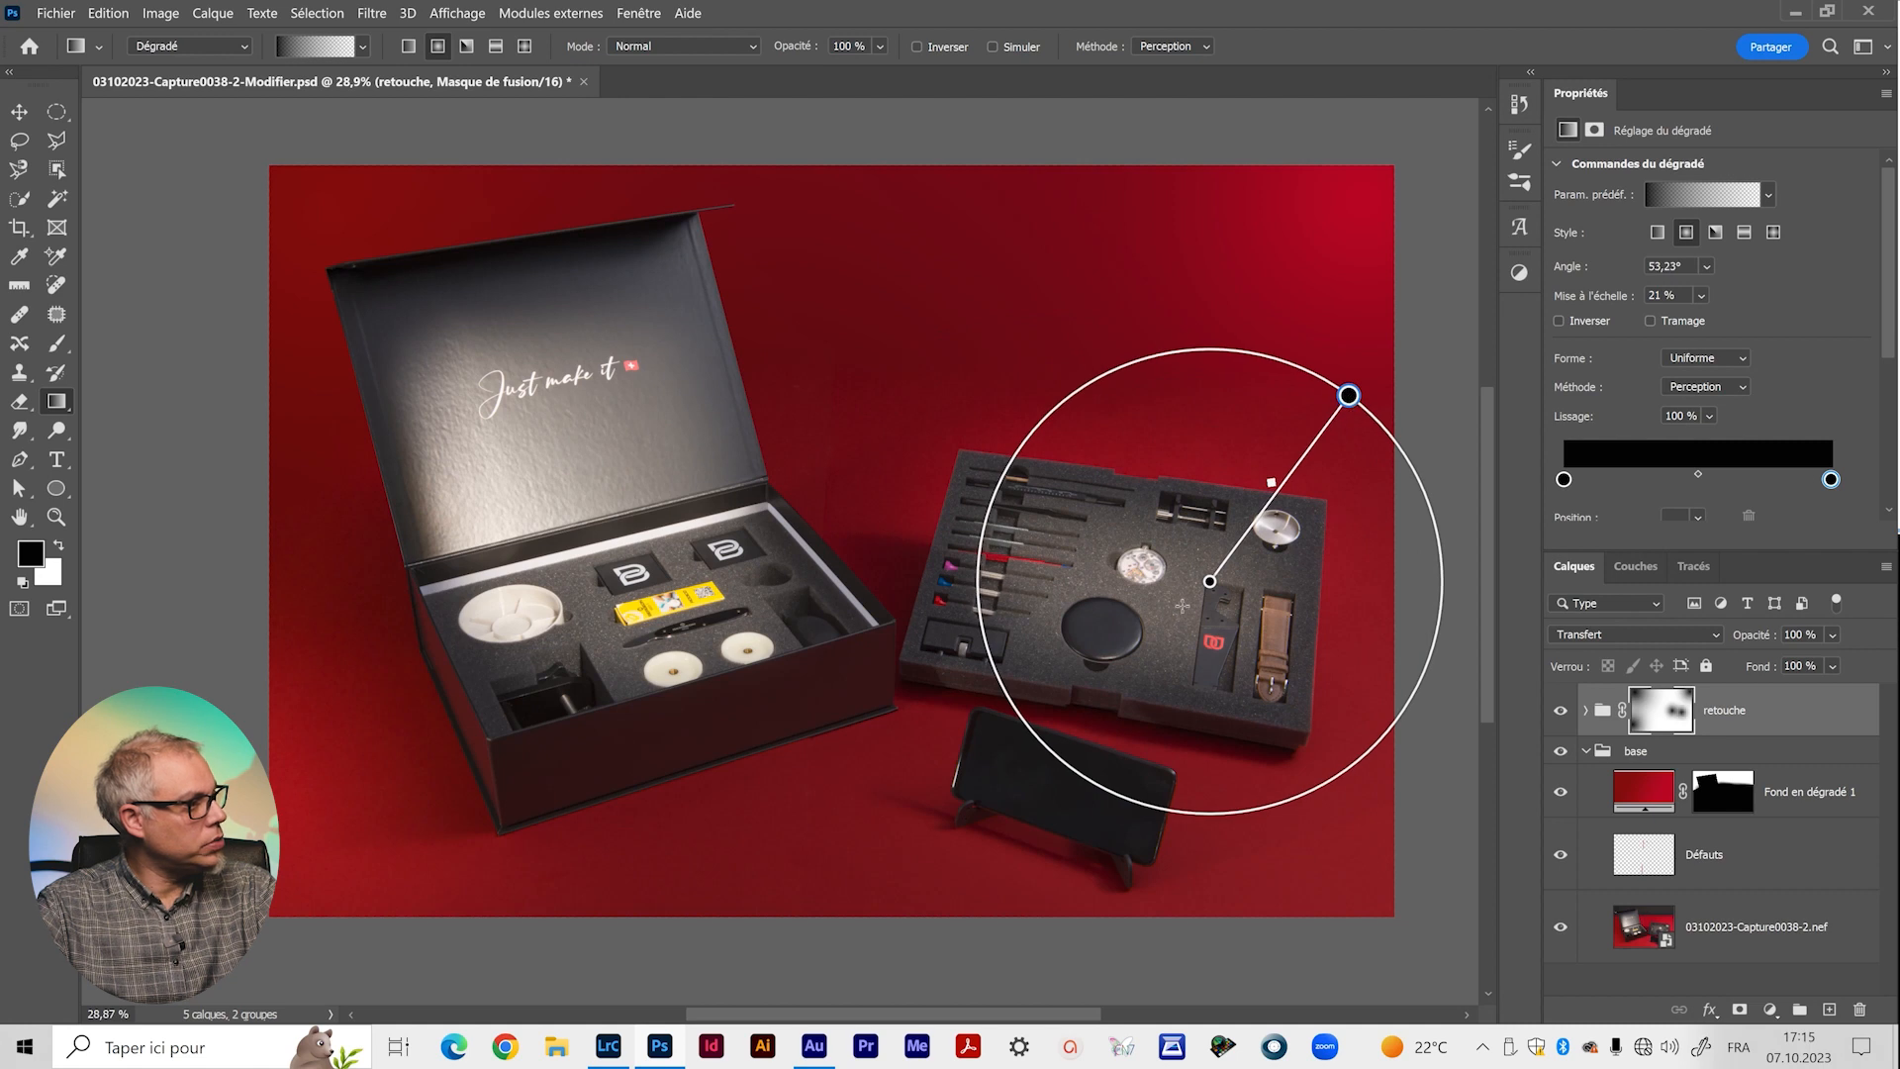
pyautogui.moveTo(1211, 582); pyautogui.dragTo(1240, 596)
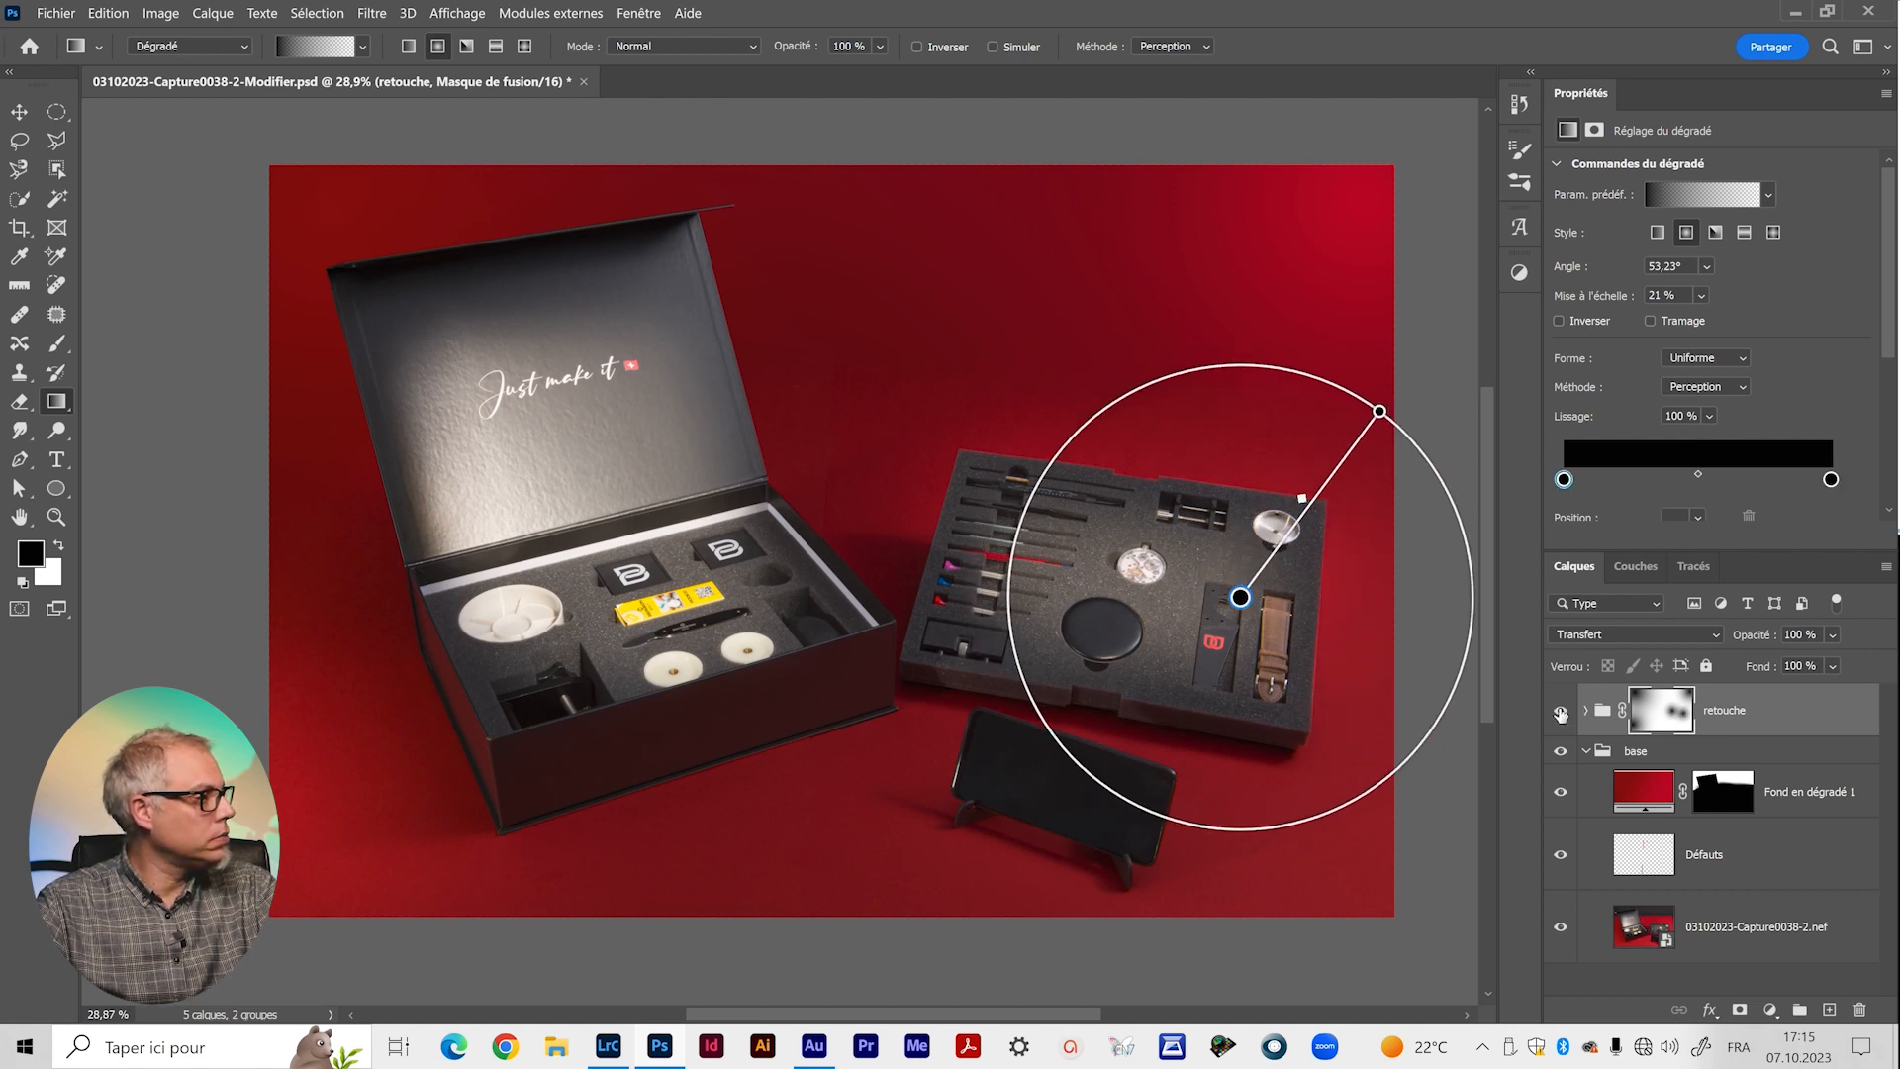
pyautogui.moveTo(1021, 862); pyautogui.dragTo(1342, 656)
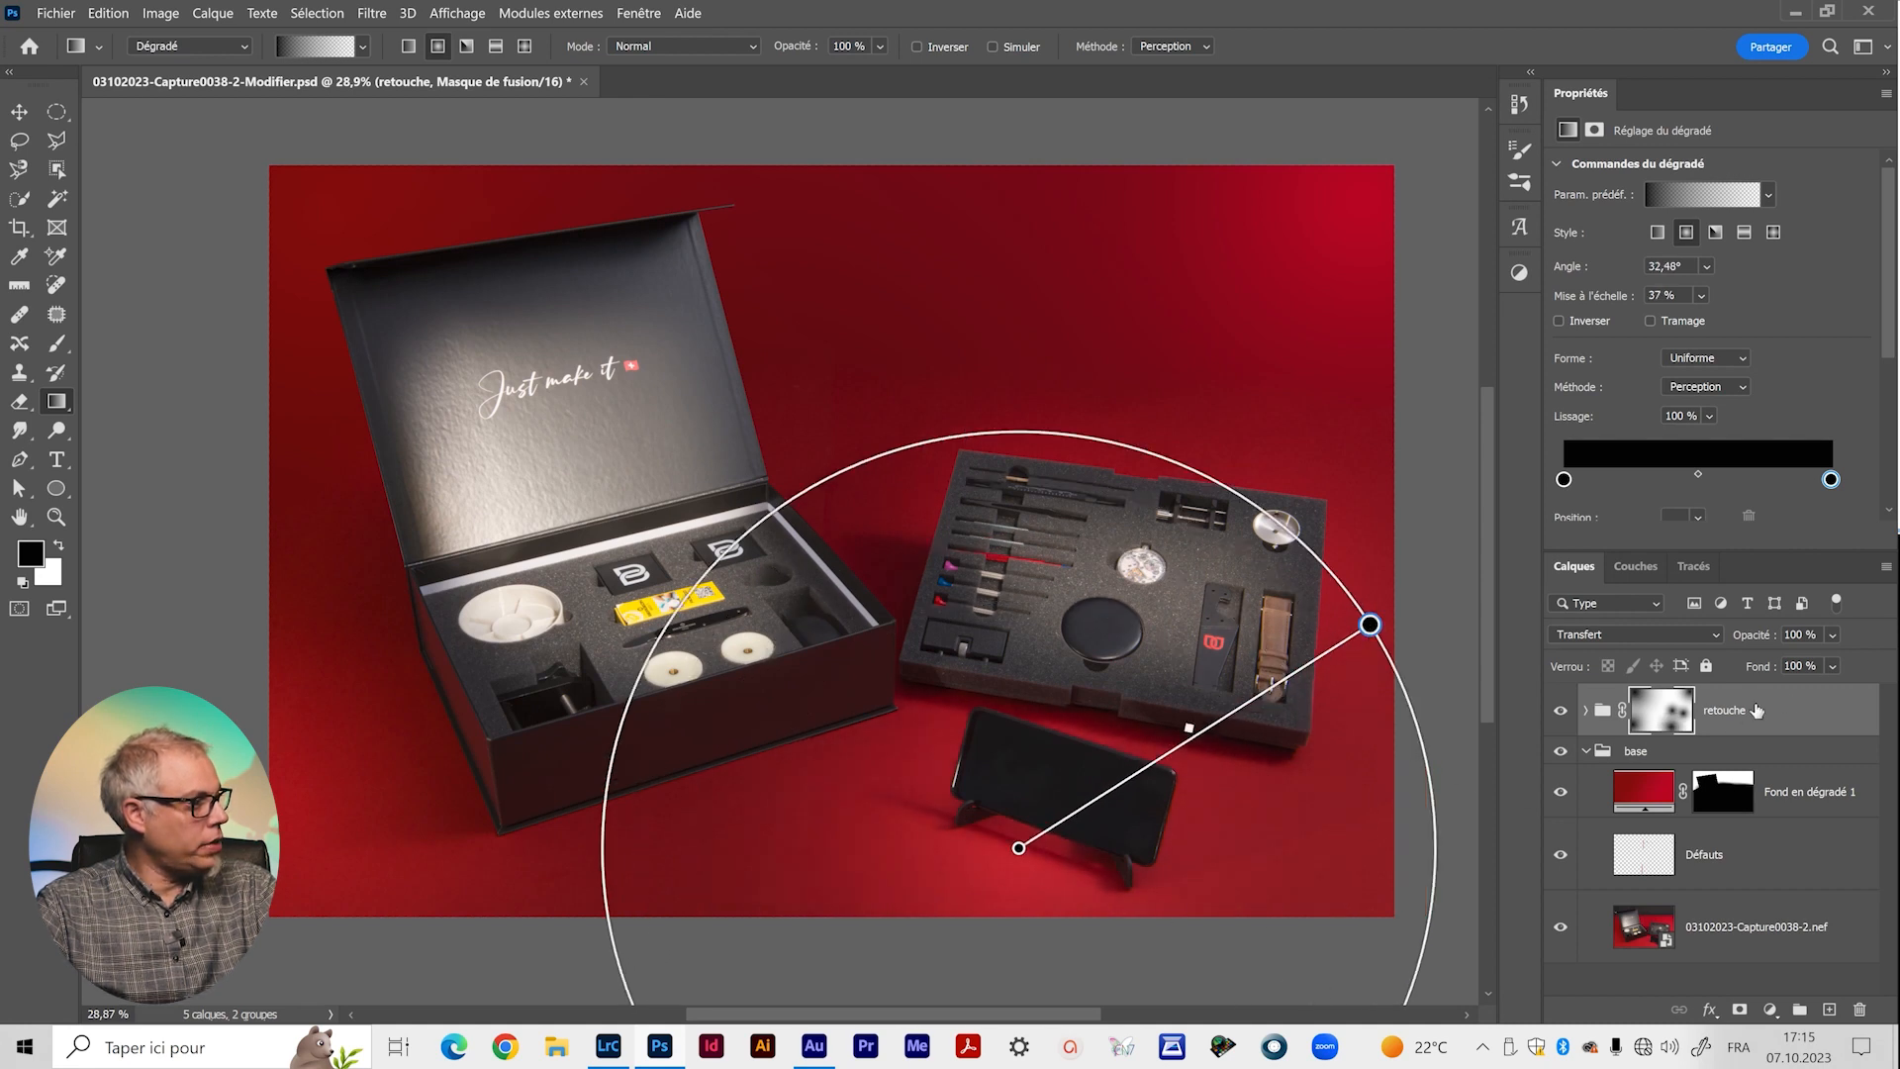
# Draw a radial gradient at 65% opacity on the retouche mask from the photo's lower-right corner inward across the tool tray.
pyautogui.click(1781, 720)
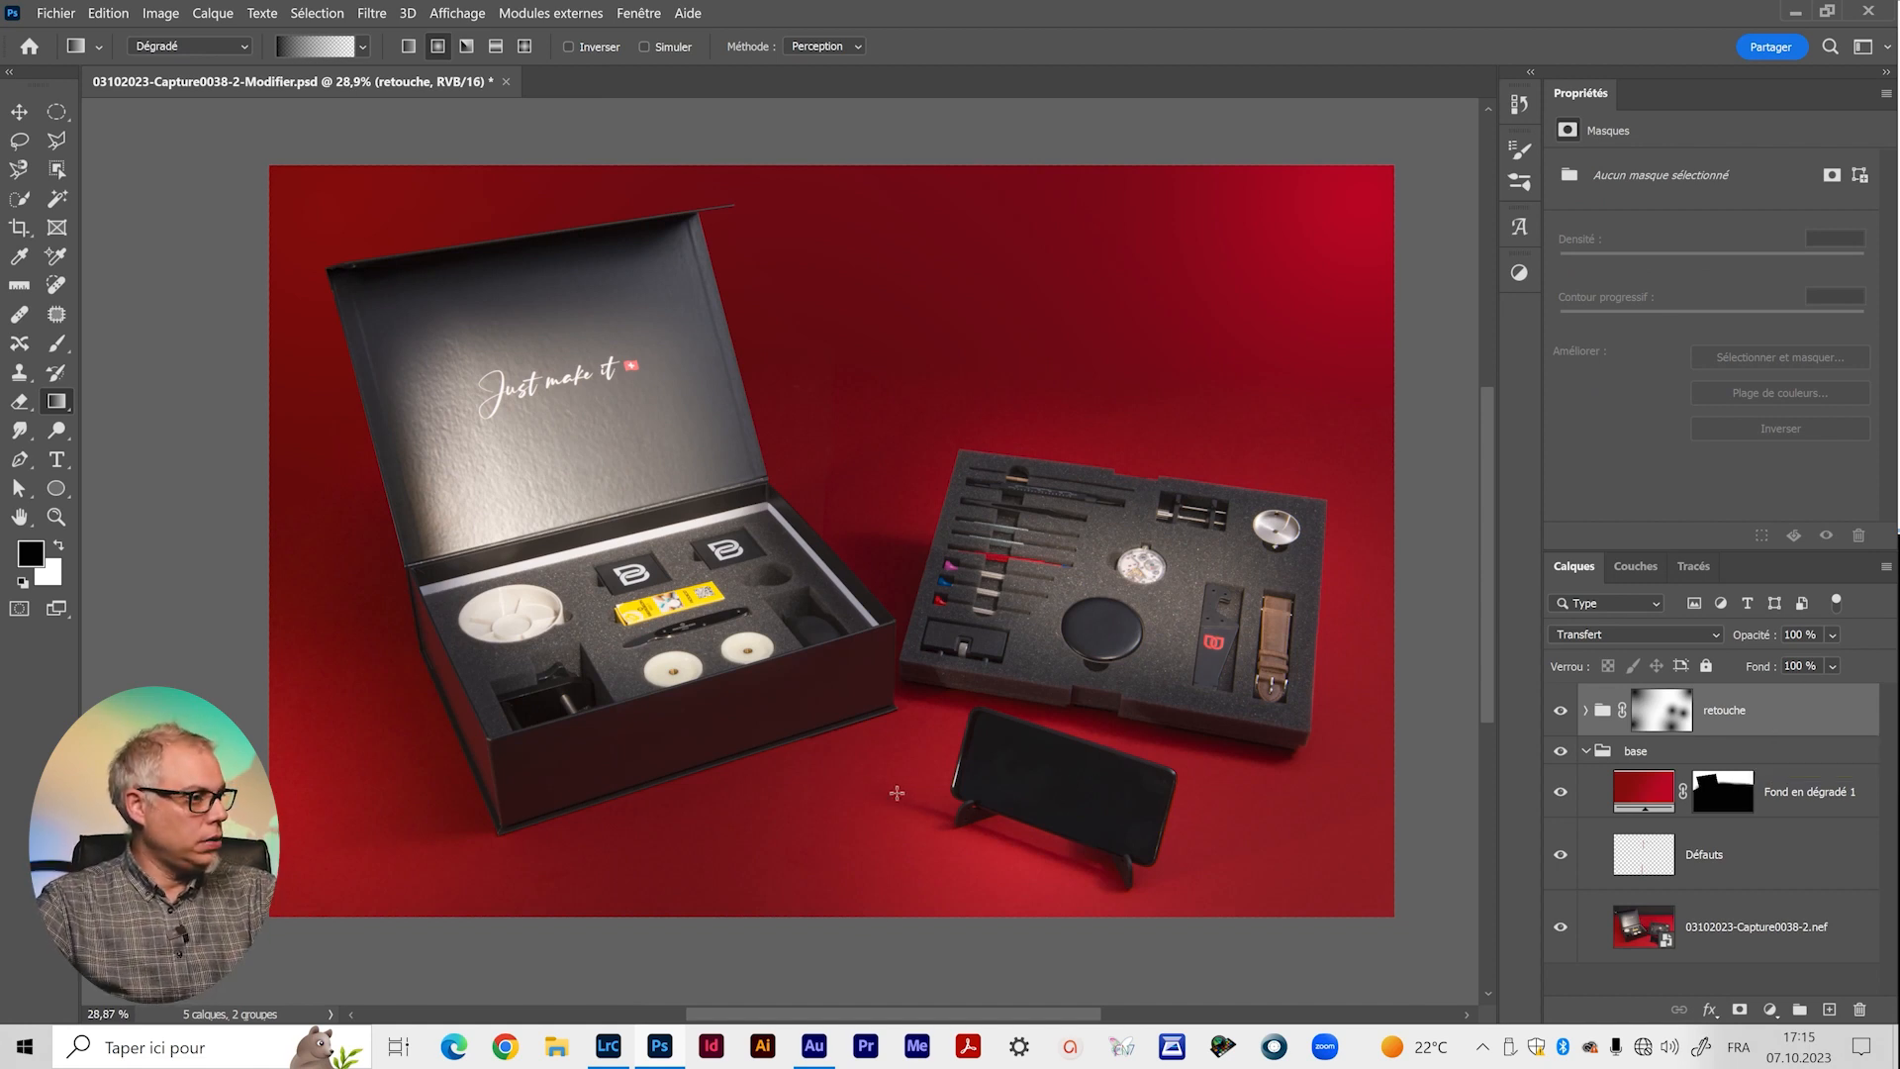
pyautogui.click(1670, 709)
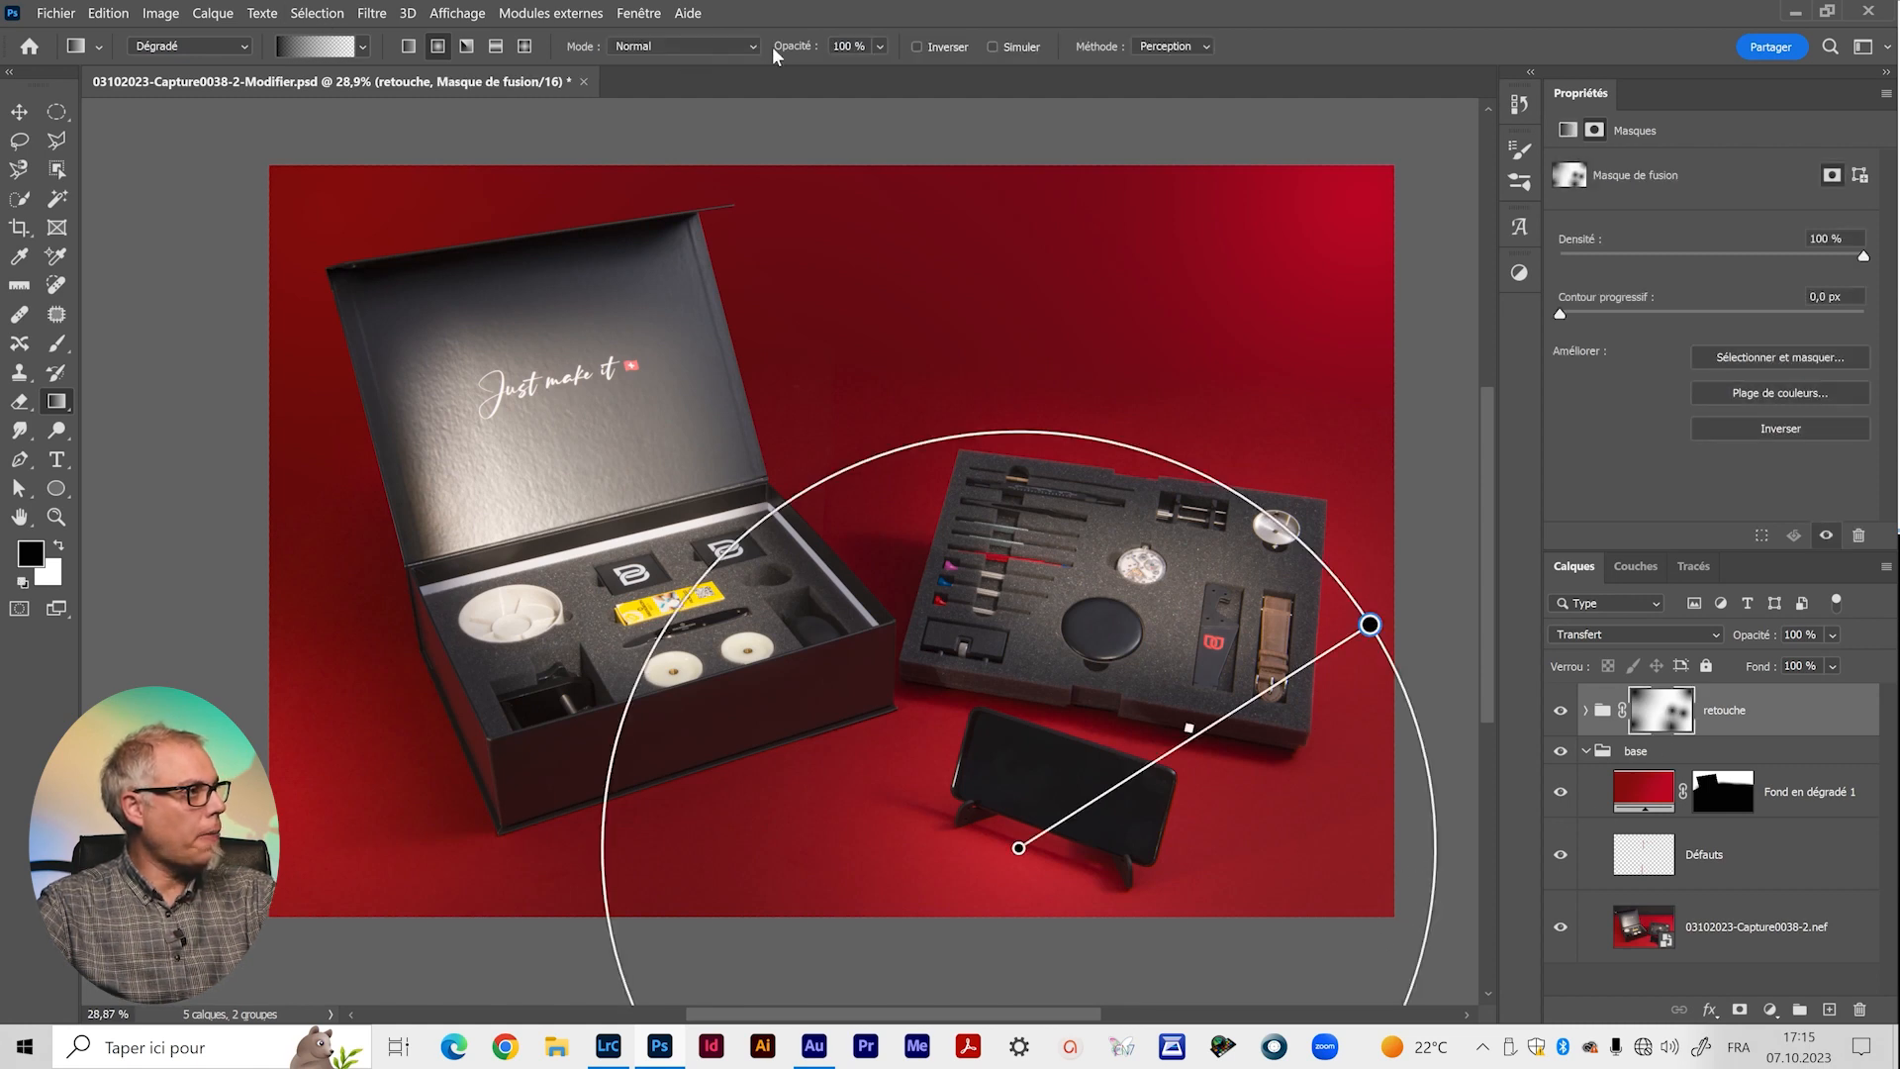
pyautogui.click(893, 71)
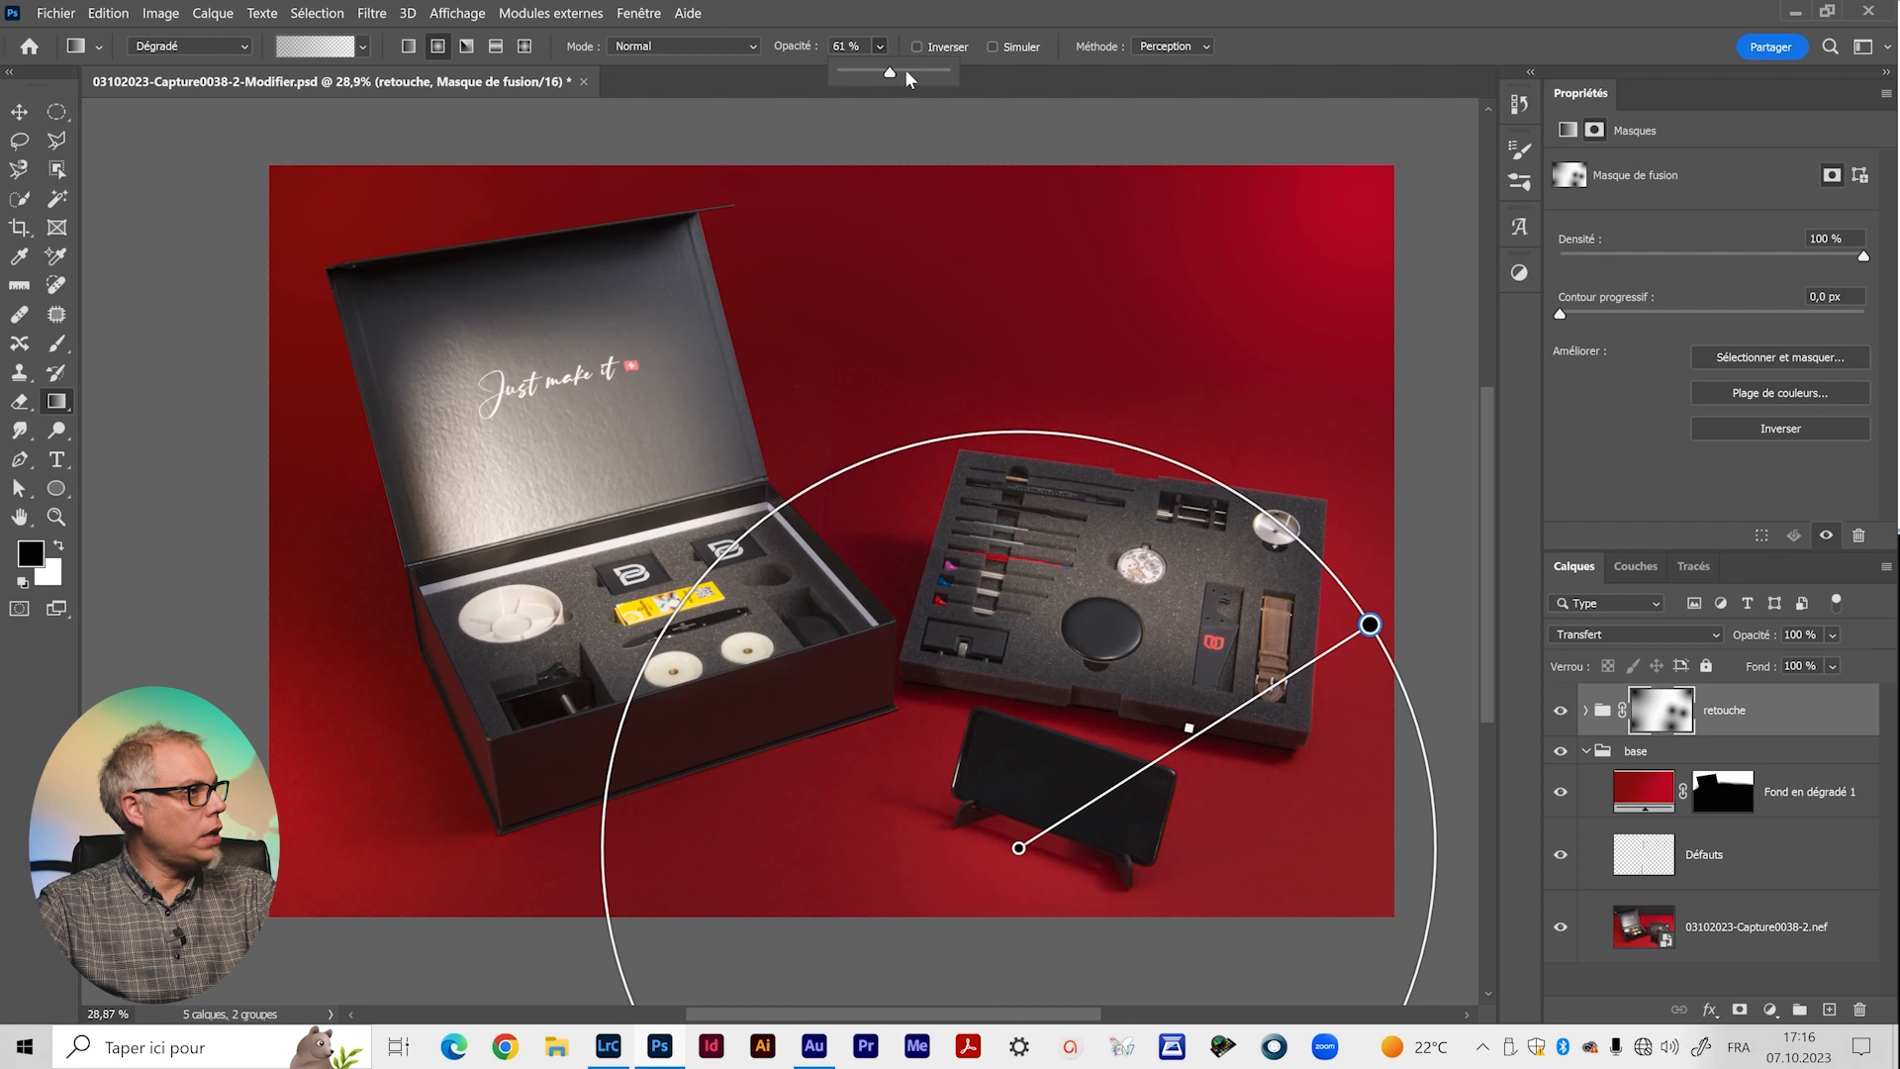
pyautogui.moveTo(1382, 901)
pyautogui.mouseDown()
pyautogui.moveTo(989, 573)
pyautogui.moveTo(1034, 602)
pyautogui.mouseUp()
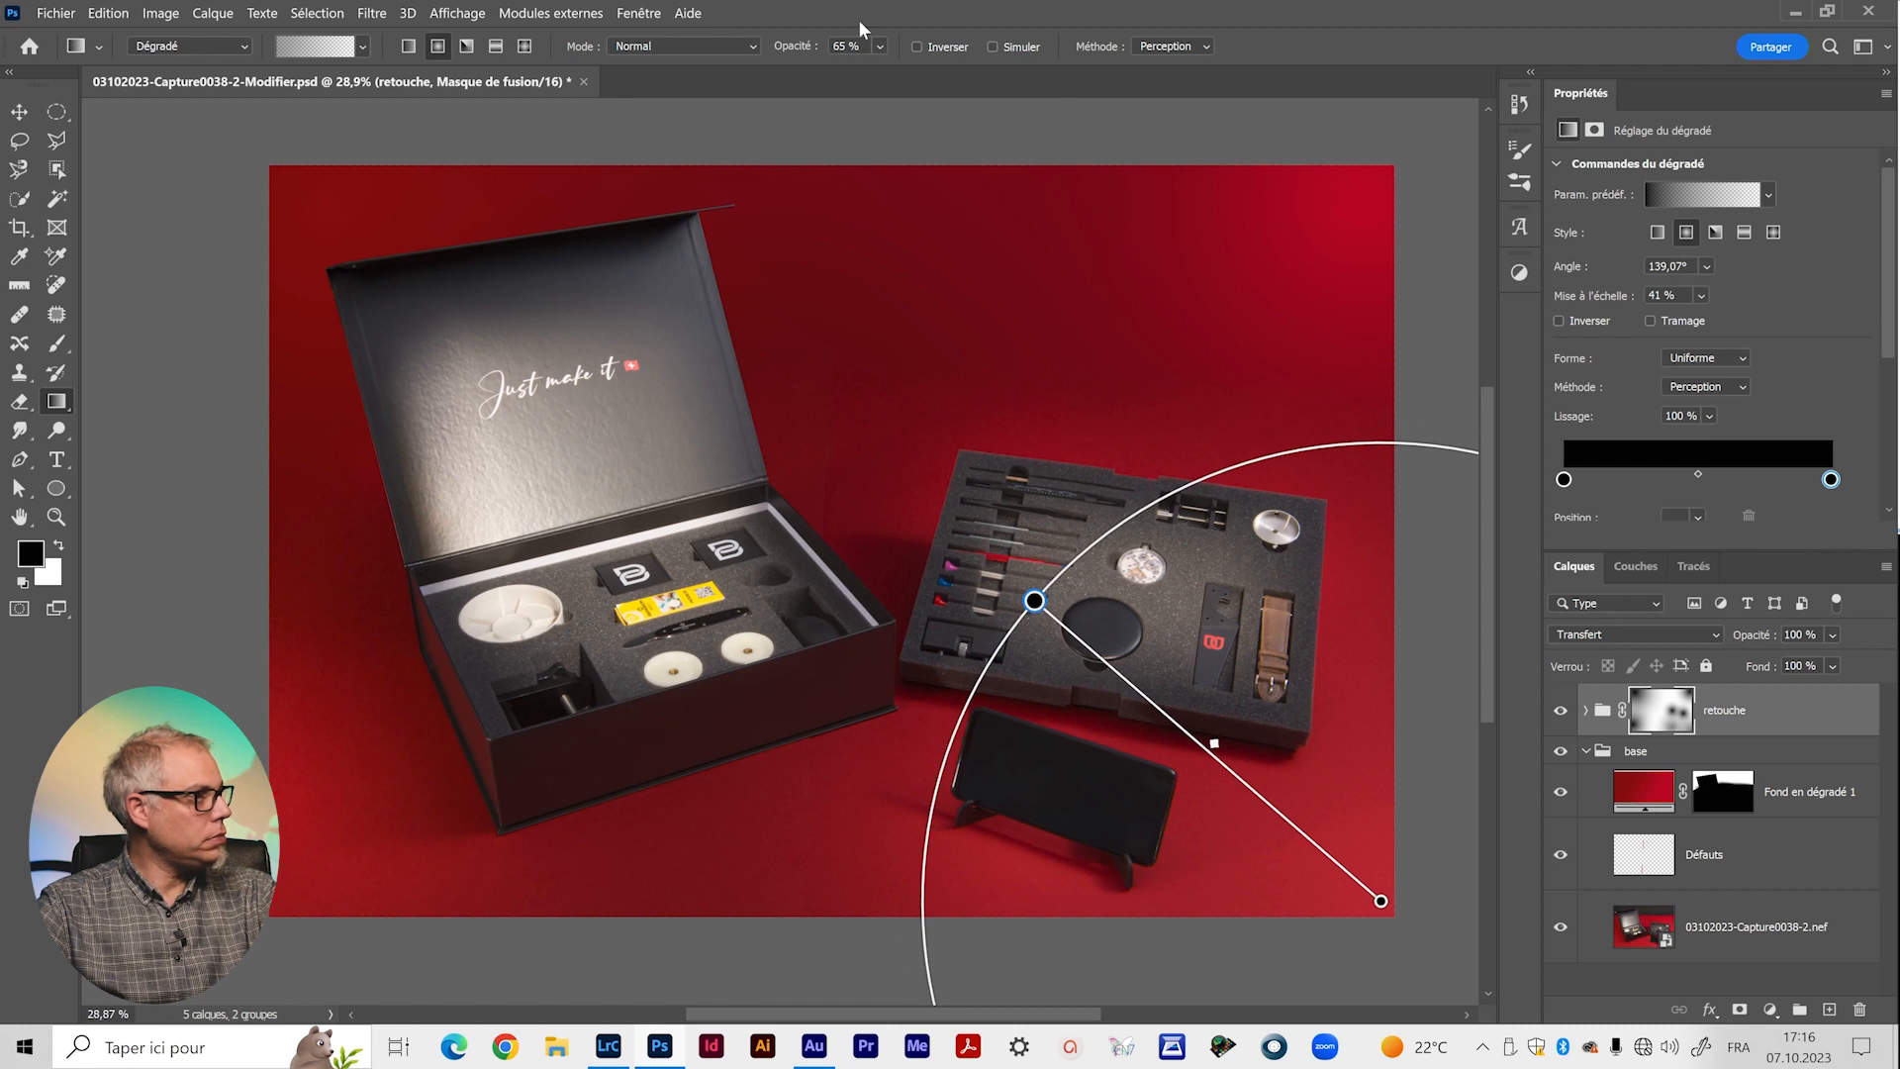
# Reduce the gradient opacity to 54%, enlarge the lower-right radial gradient and shift its centre just beyond the photo's right edge.
pyautogui.click(887, 46)
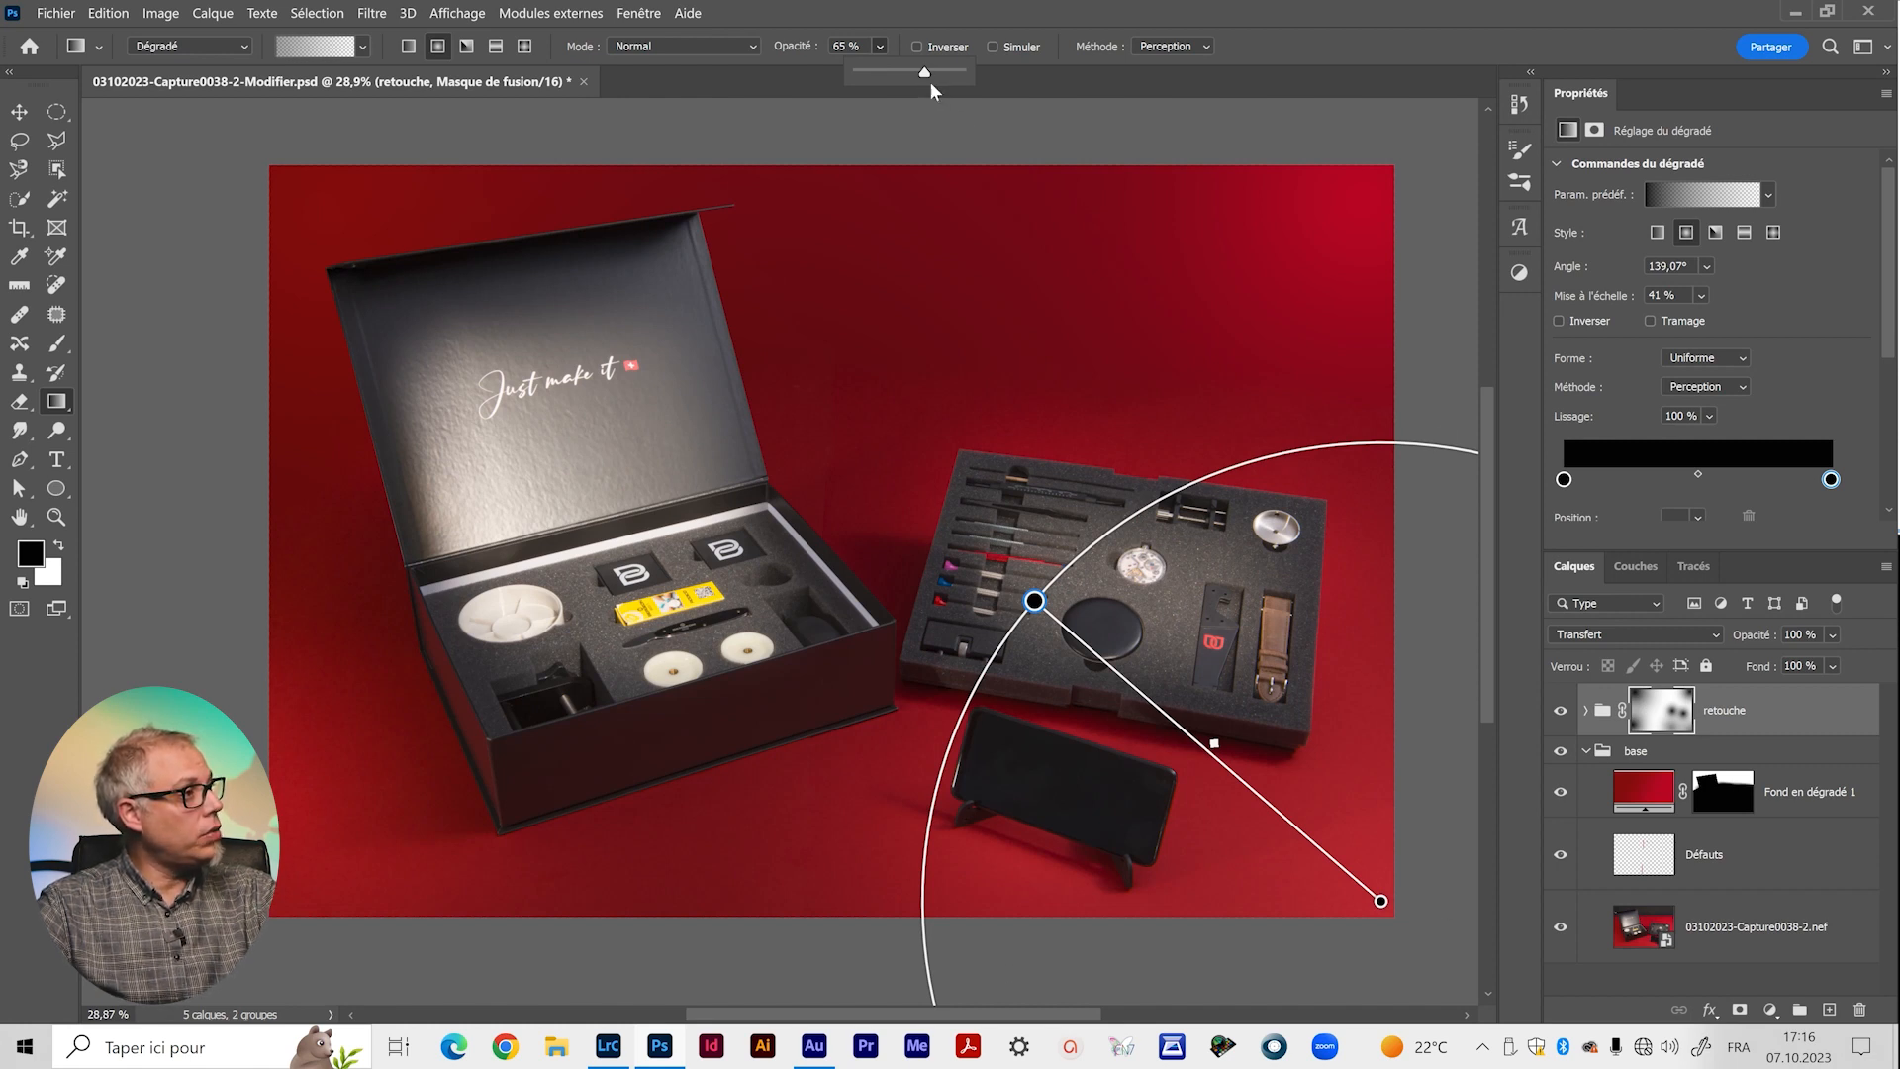
pyautogui.moveTo(879, 69)
pyautogui.mouseDown()
pyautogui.moveTo(952, 73)
pyautogui.moveTo(915, 75)
pyautogui.mouseUp()
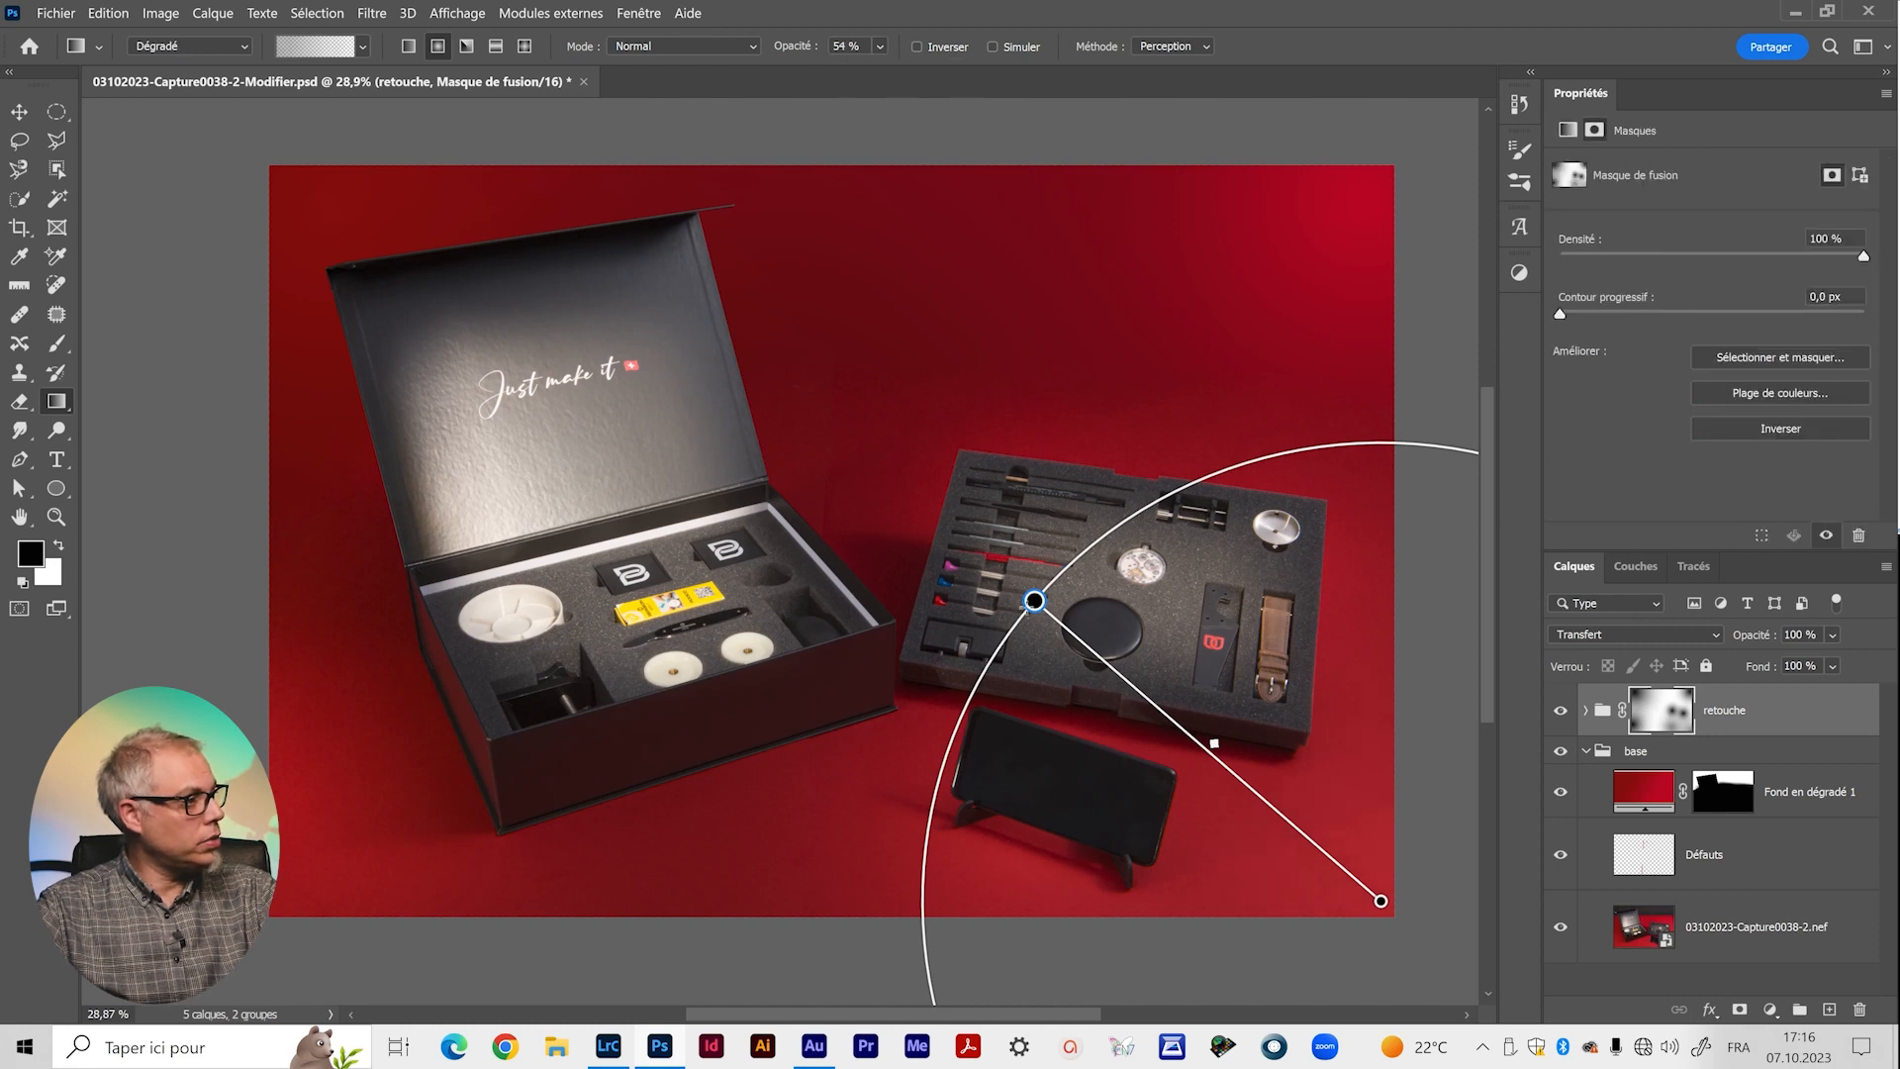
pyautogui.moveTo(1014, 598); pyautogui.dragTo(954, 567)
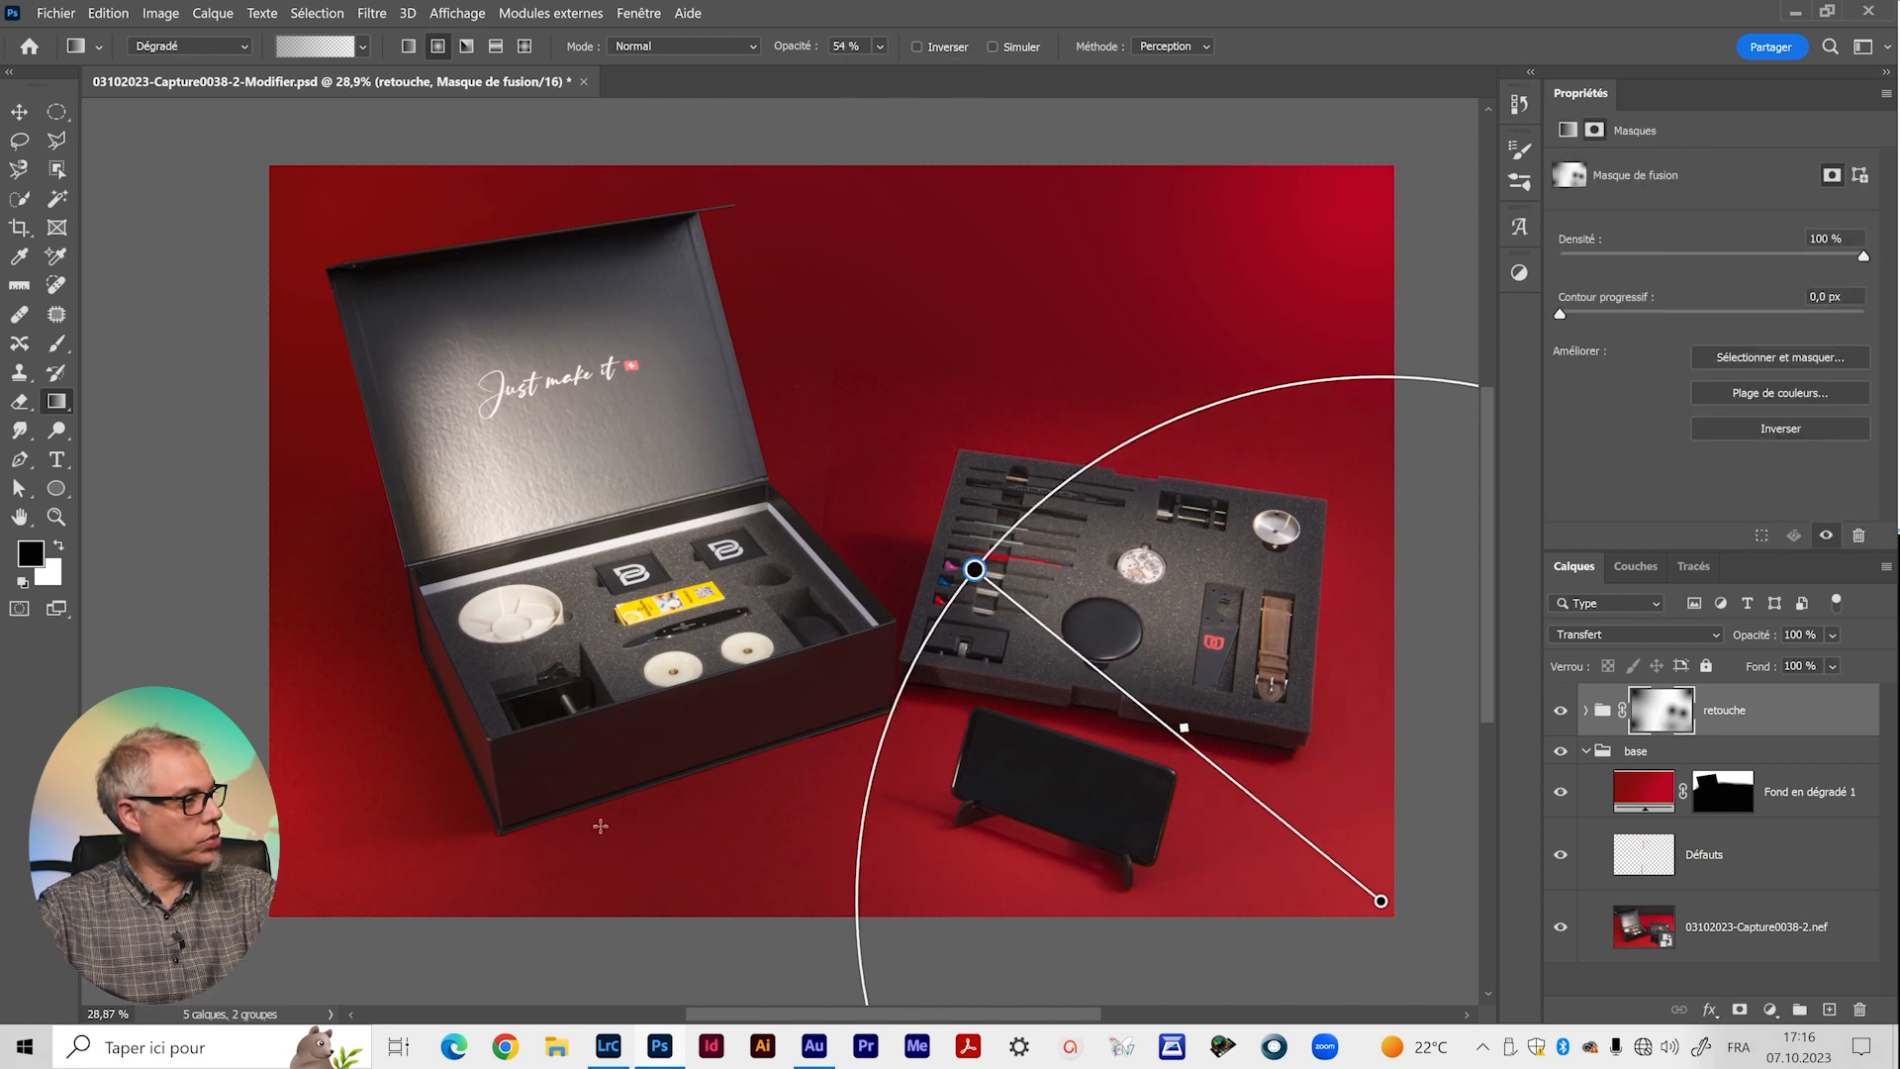
pyautogui.moveTo(1385, 900); pyautogui.dragTo(1421, 865)
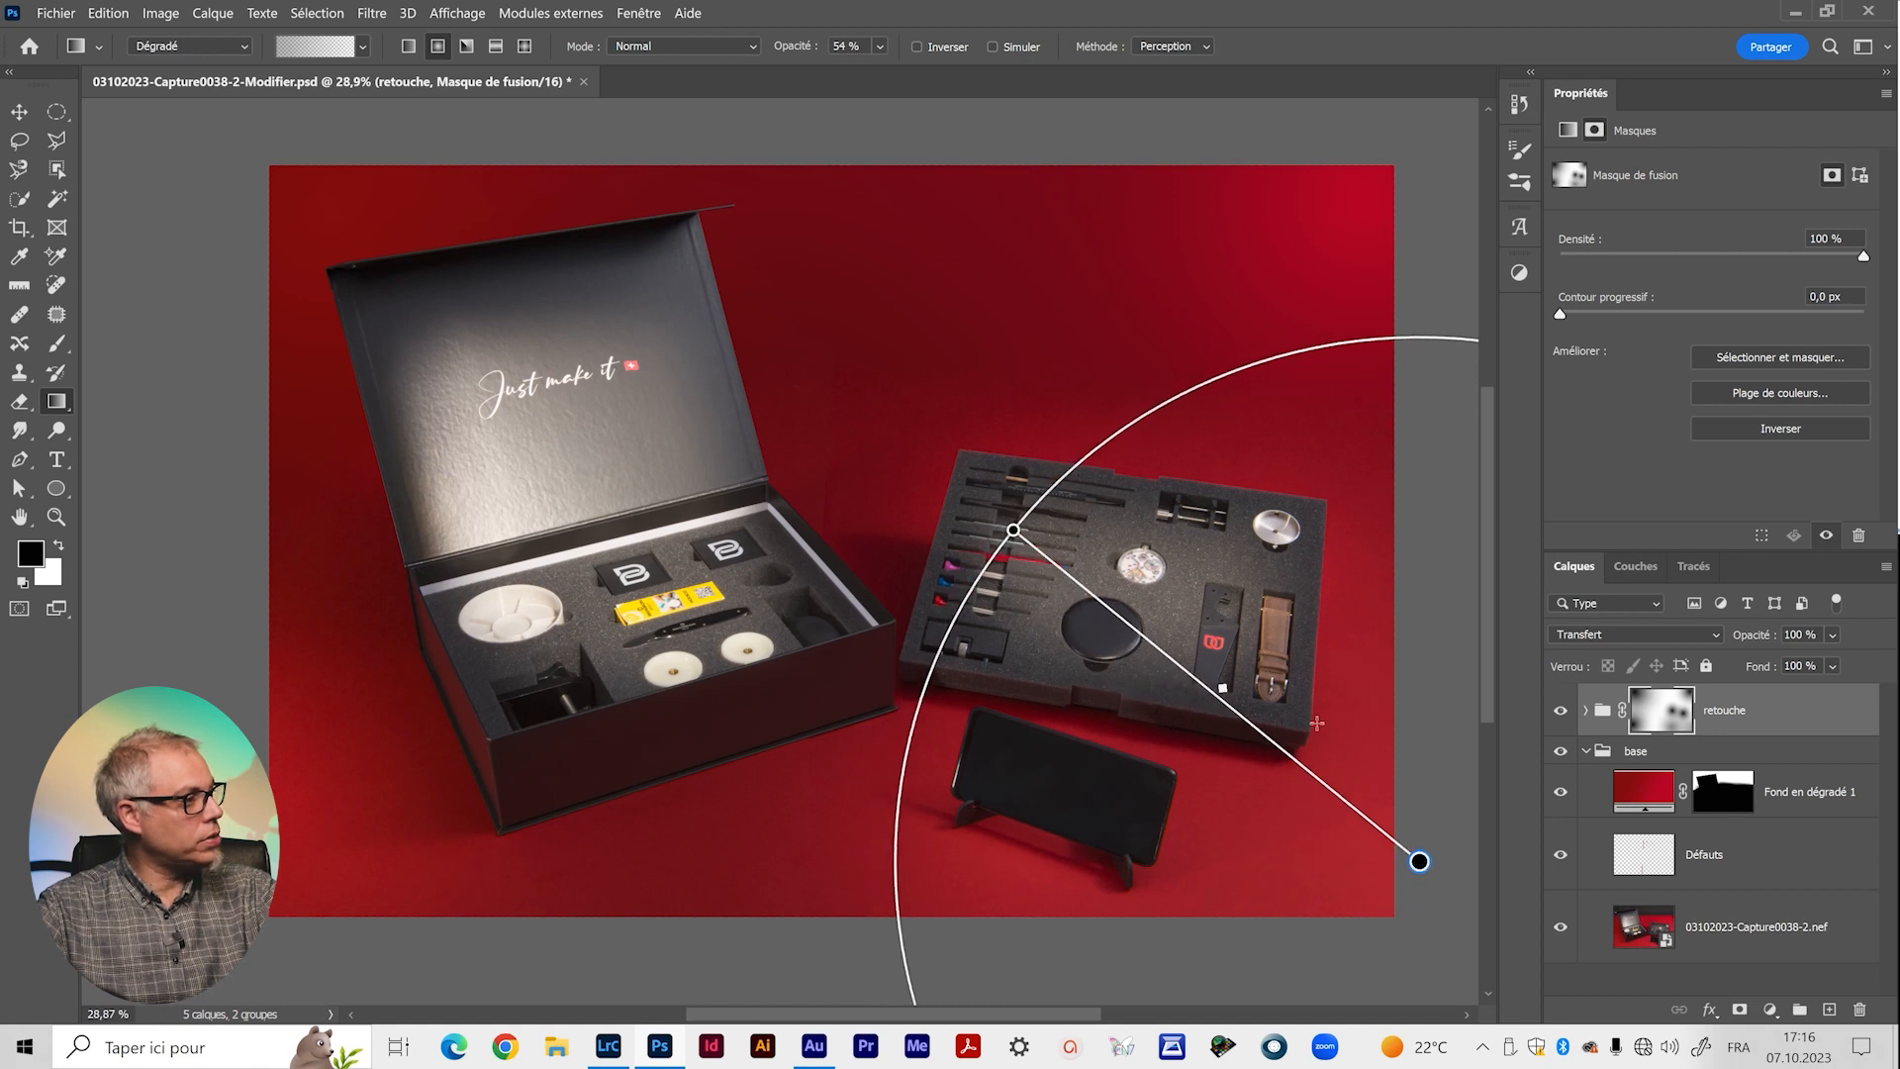
pyautogui.click(880, 47)
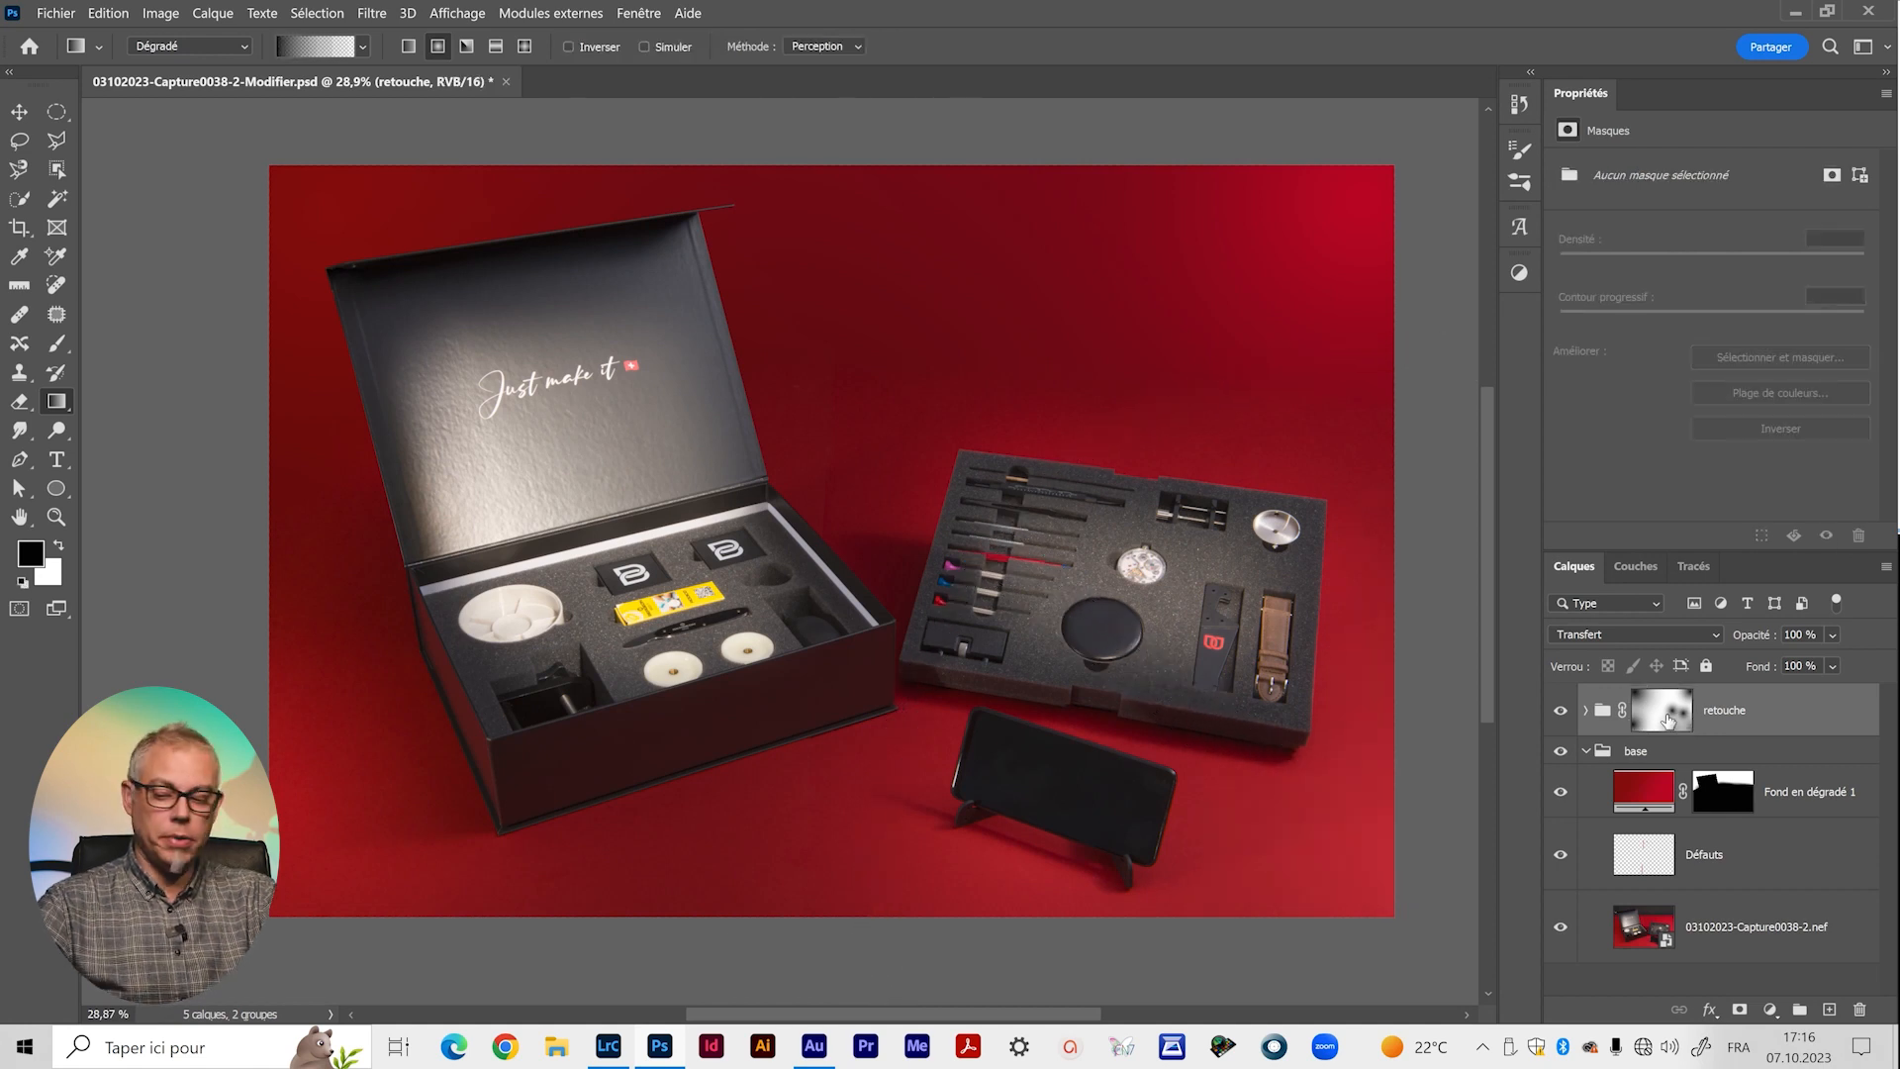
# Compare the photo with the retouche mask disabled and enabled, and examine the result in full-screen view.
pyautogui.keyDown('shift'); pyautogui.click(1669, 720); pyautogui.keyUp('shift')
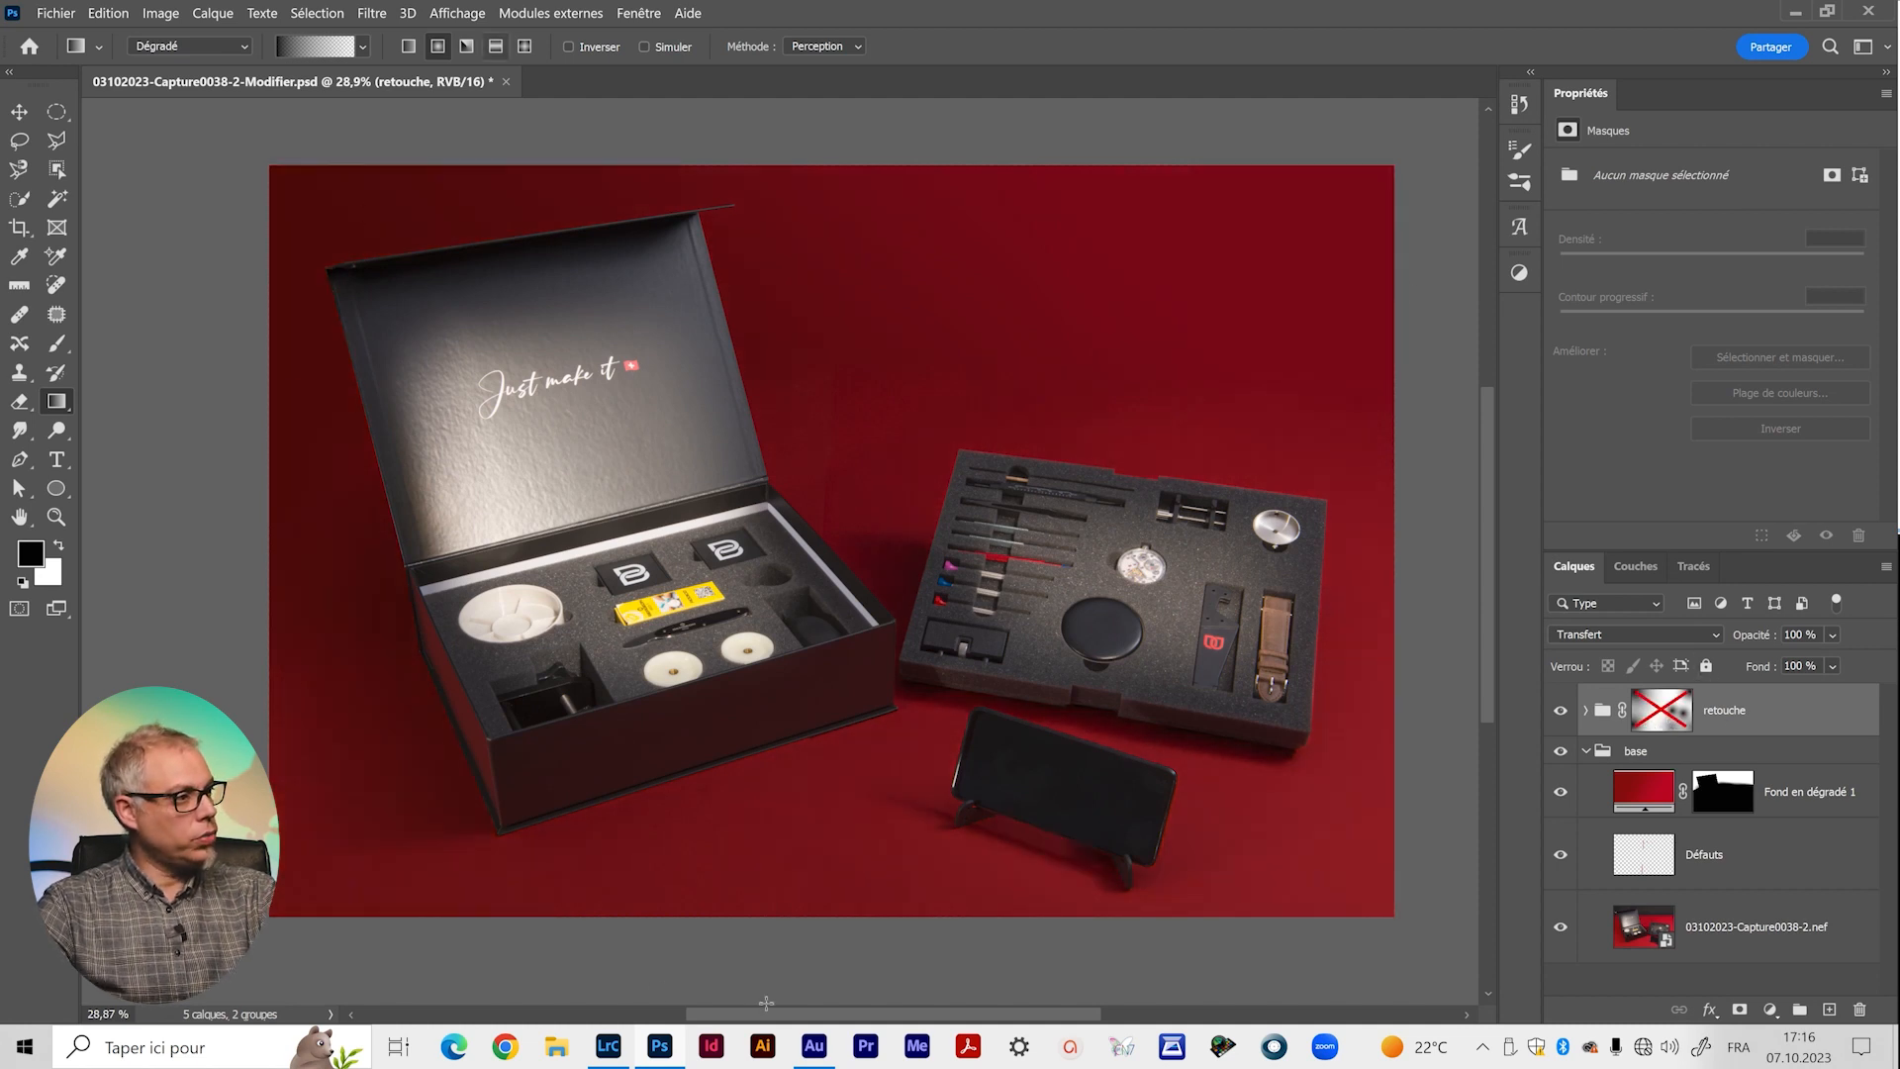
pyautogui.click(1587, 711)
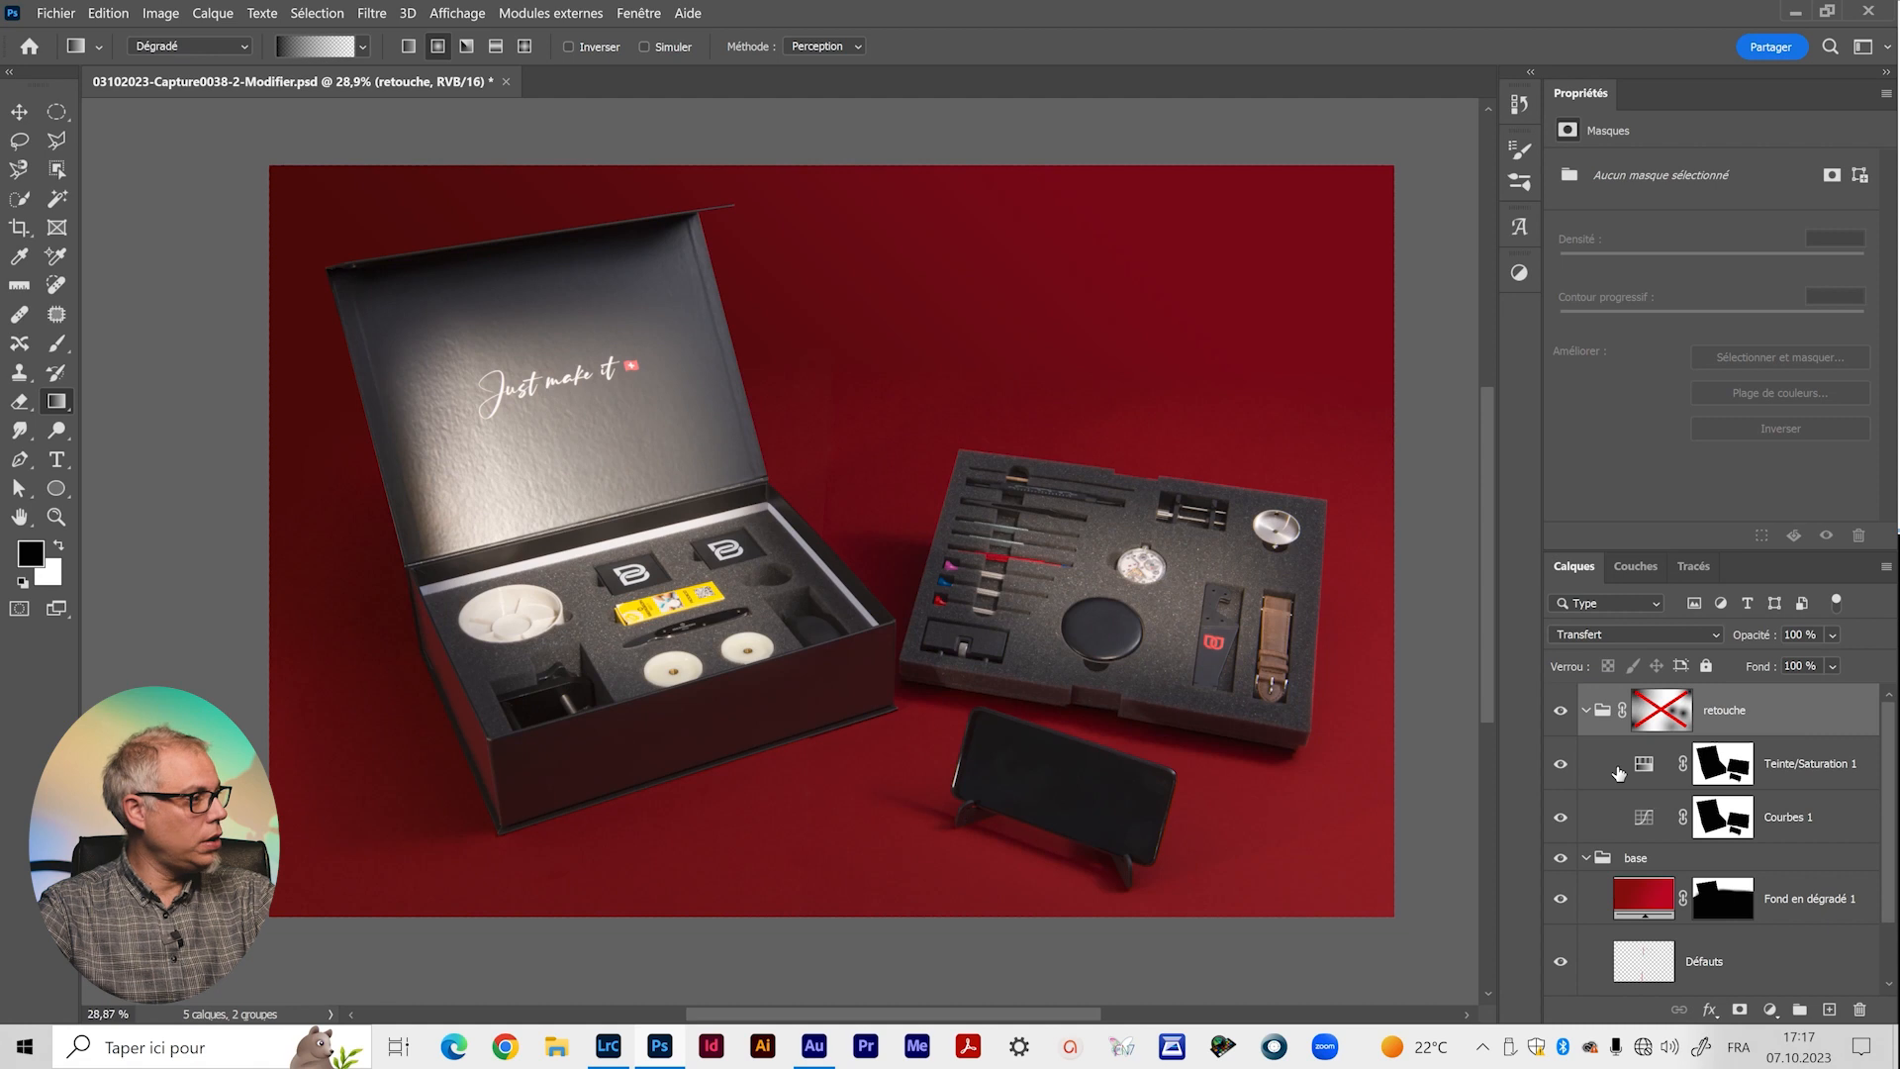
pyautogui.click(1586, 710)
pyautogui.keyDown('shift'); pyautogui.click(1667, 716); pyautogui.keyUp('shift')
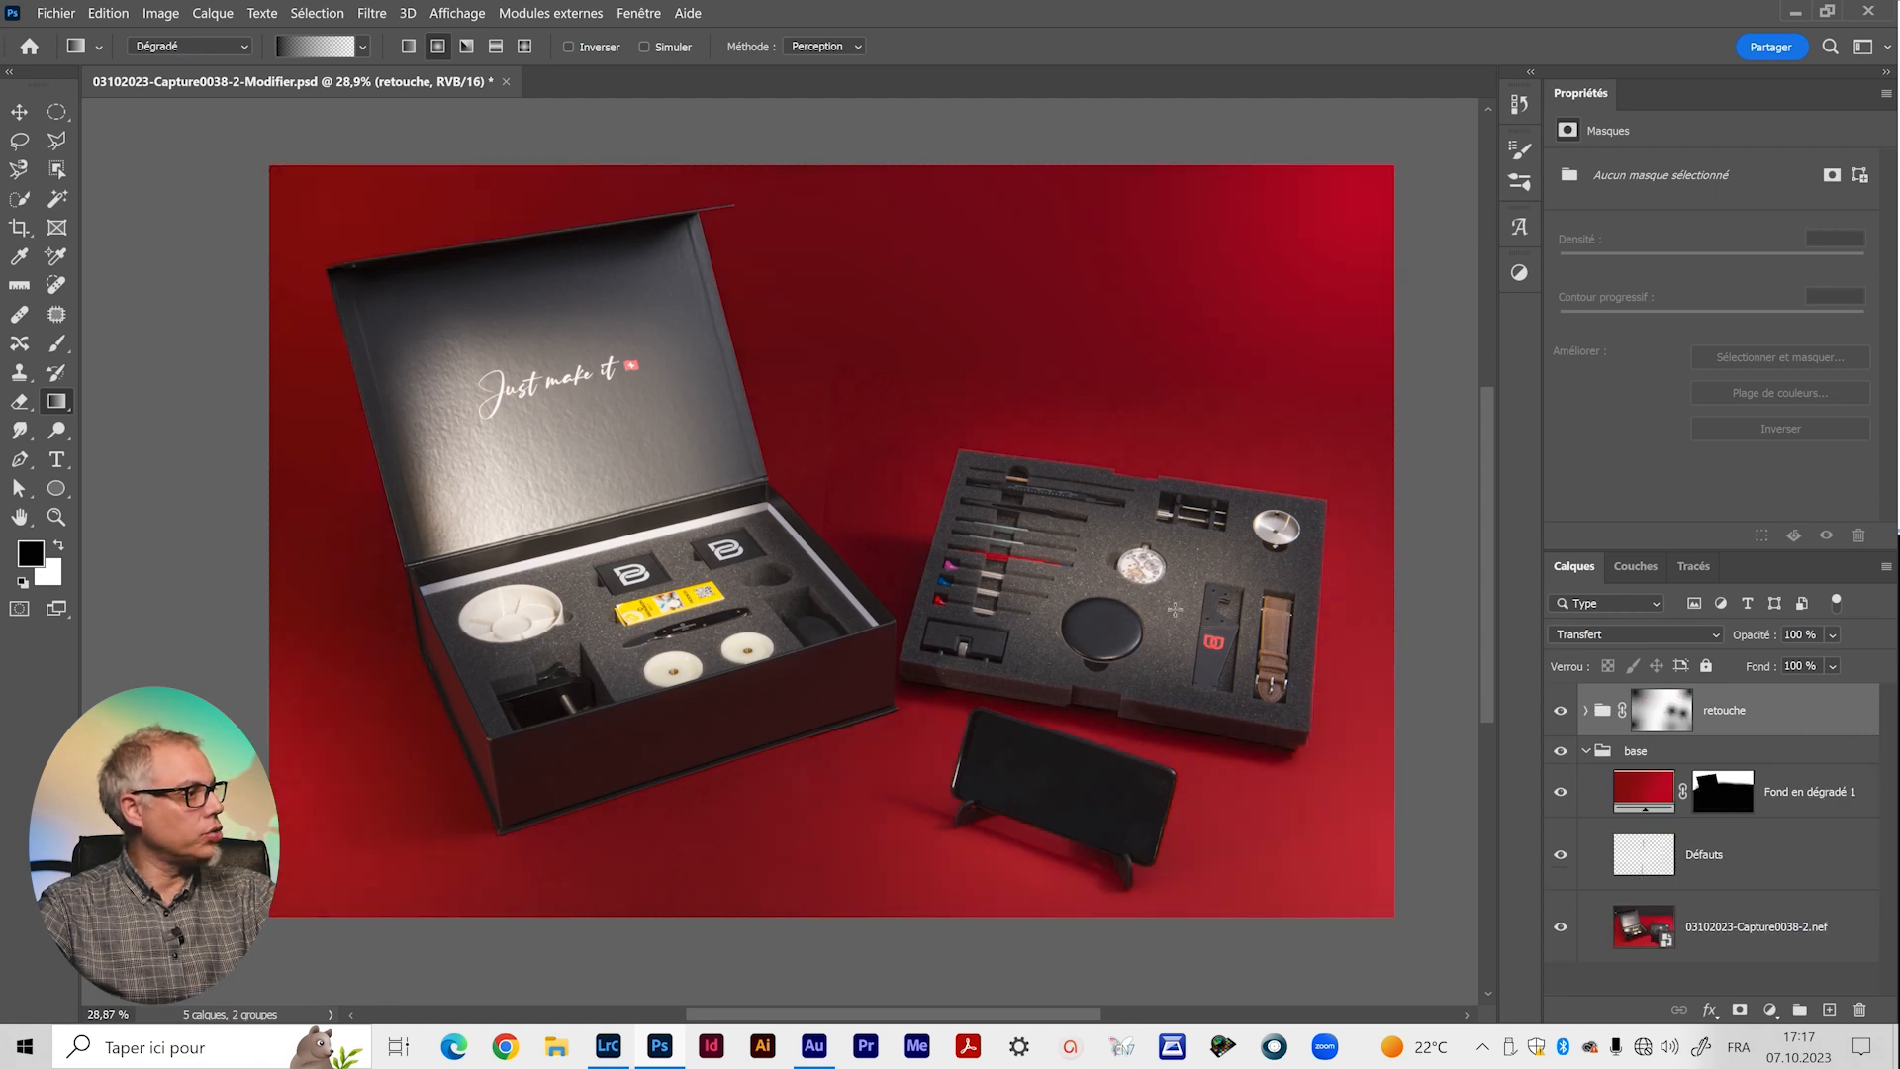
pyautogui.moveTo(1209, 599); pyautogui.dragTo(1286, 455)
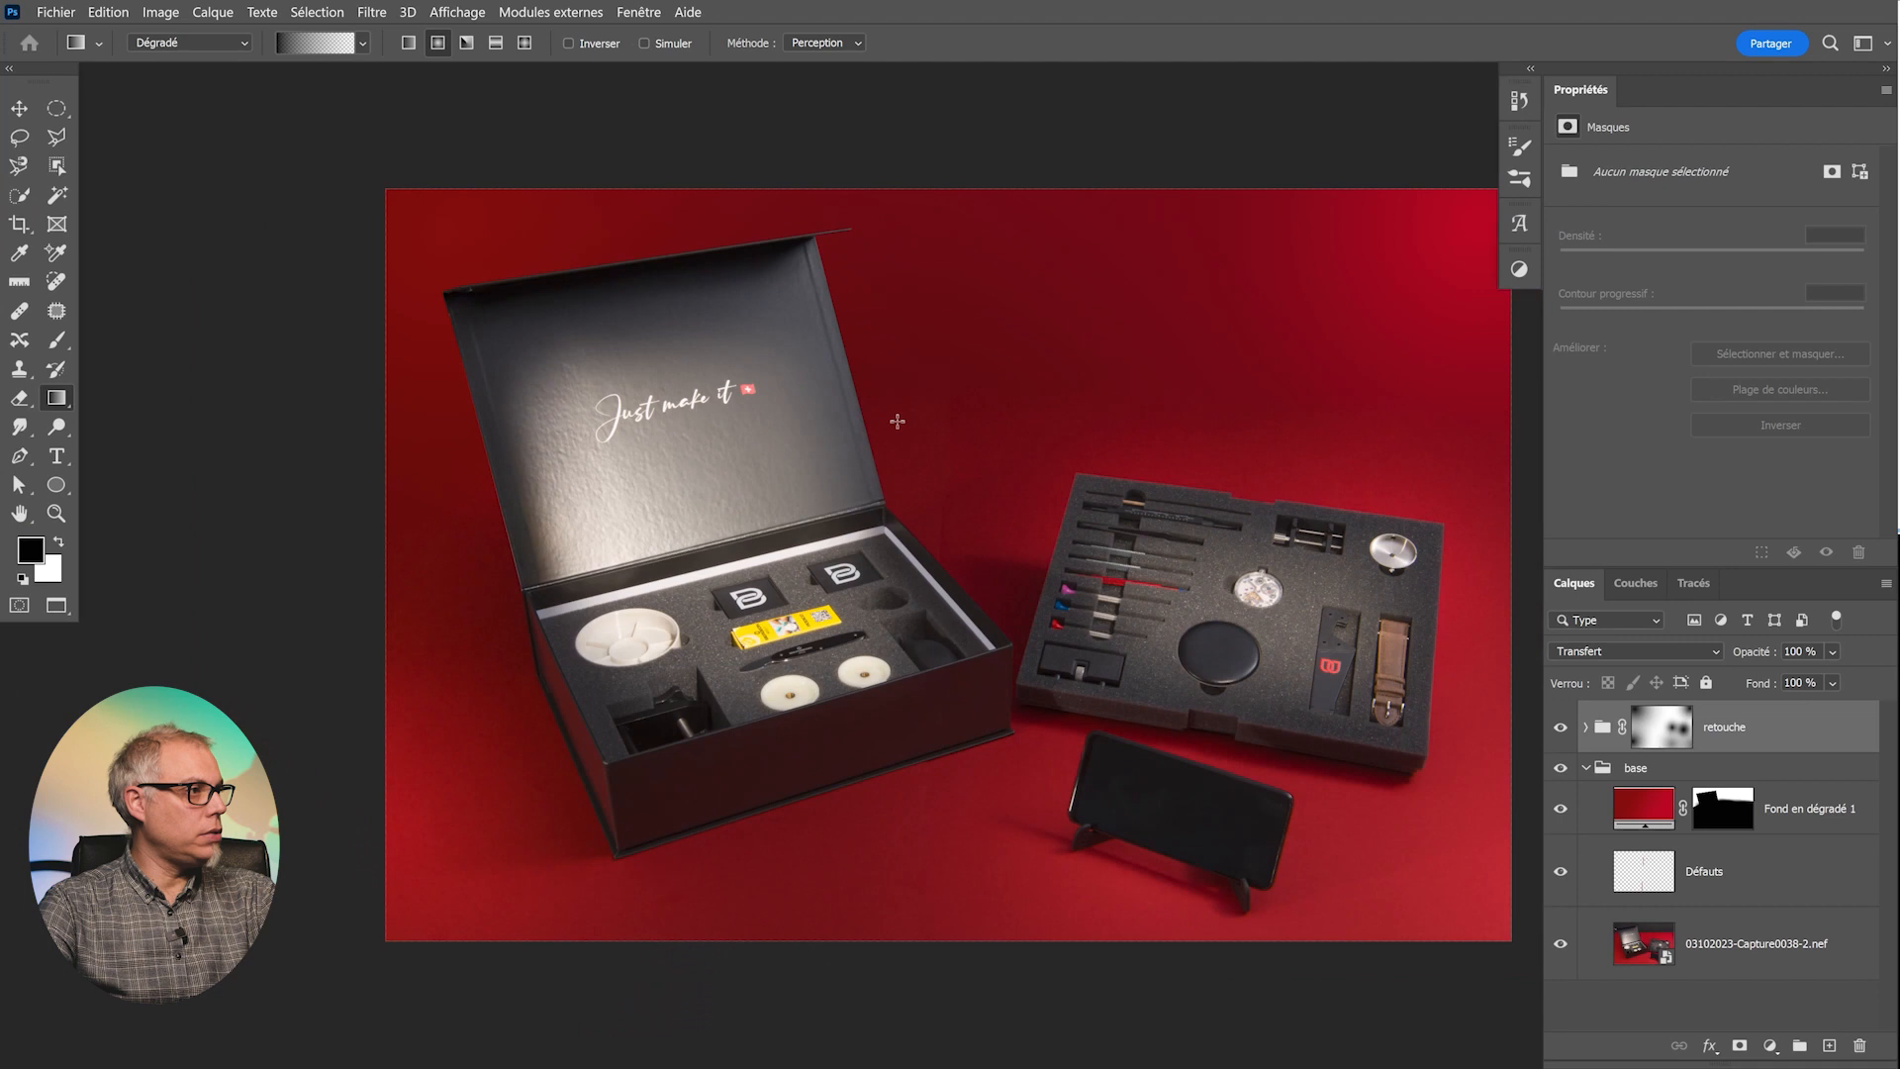
pyautogui.press('f')
pyautogui.press('f')
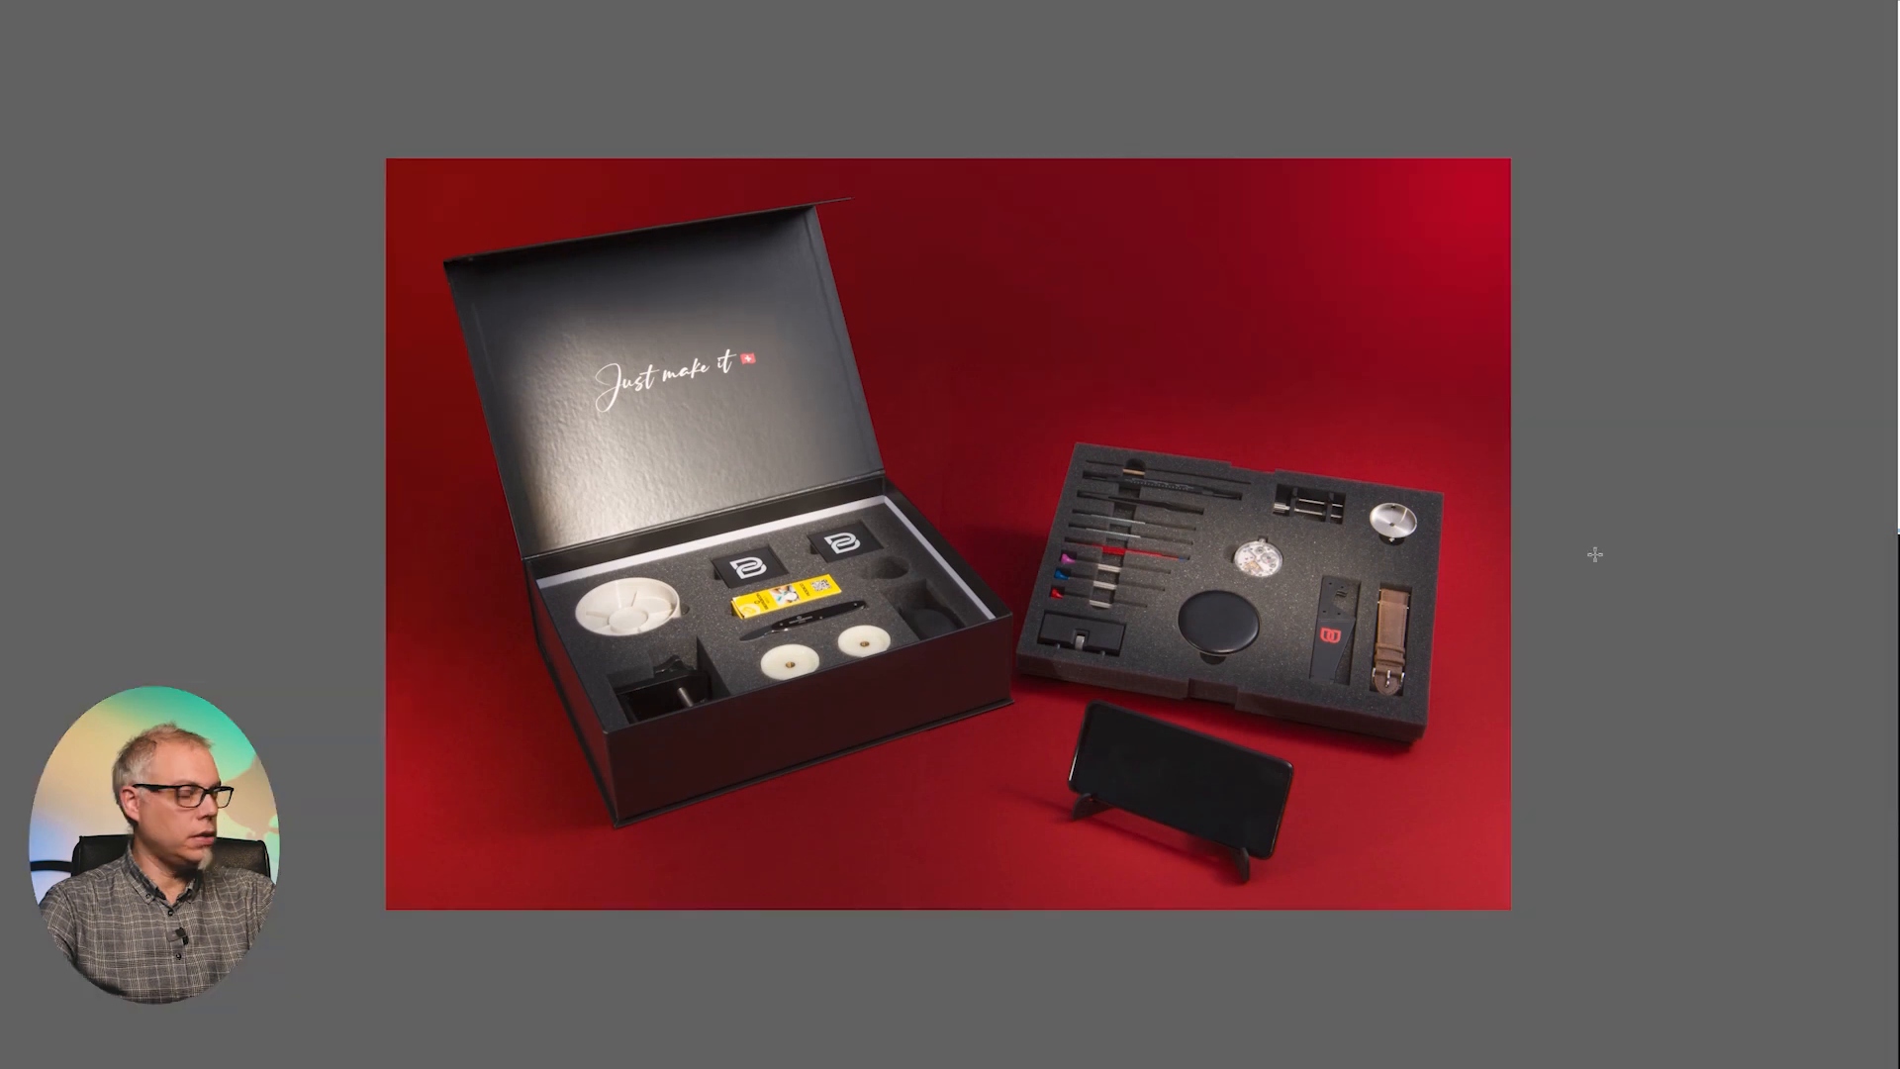
pyautogui.click(897, 572)
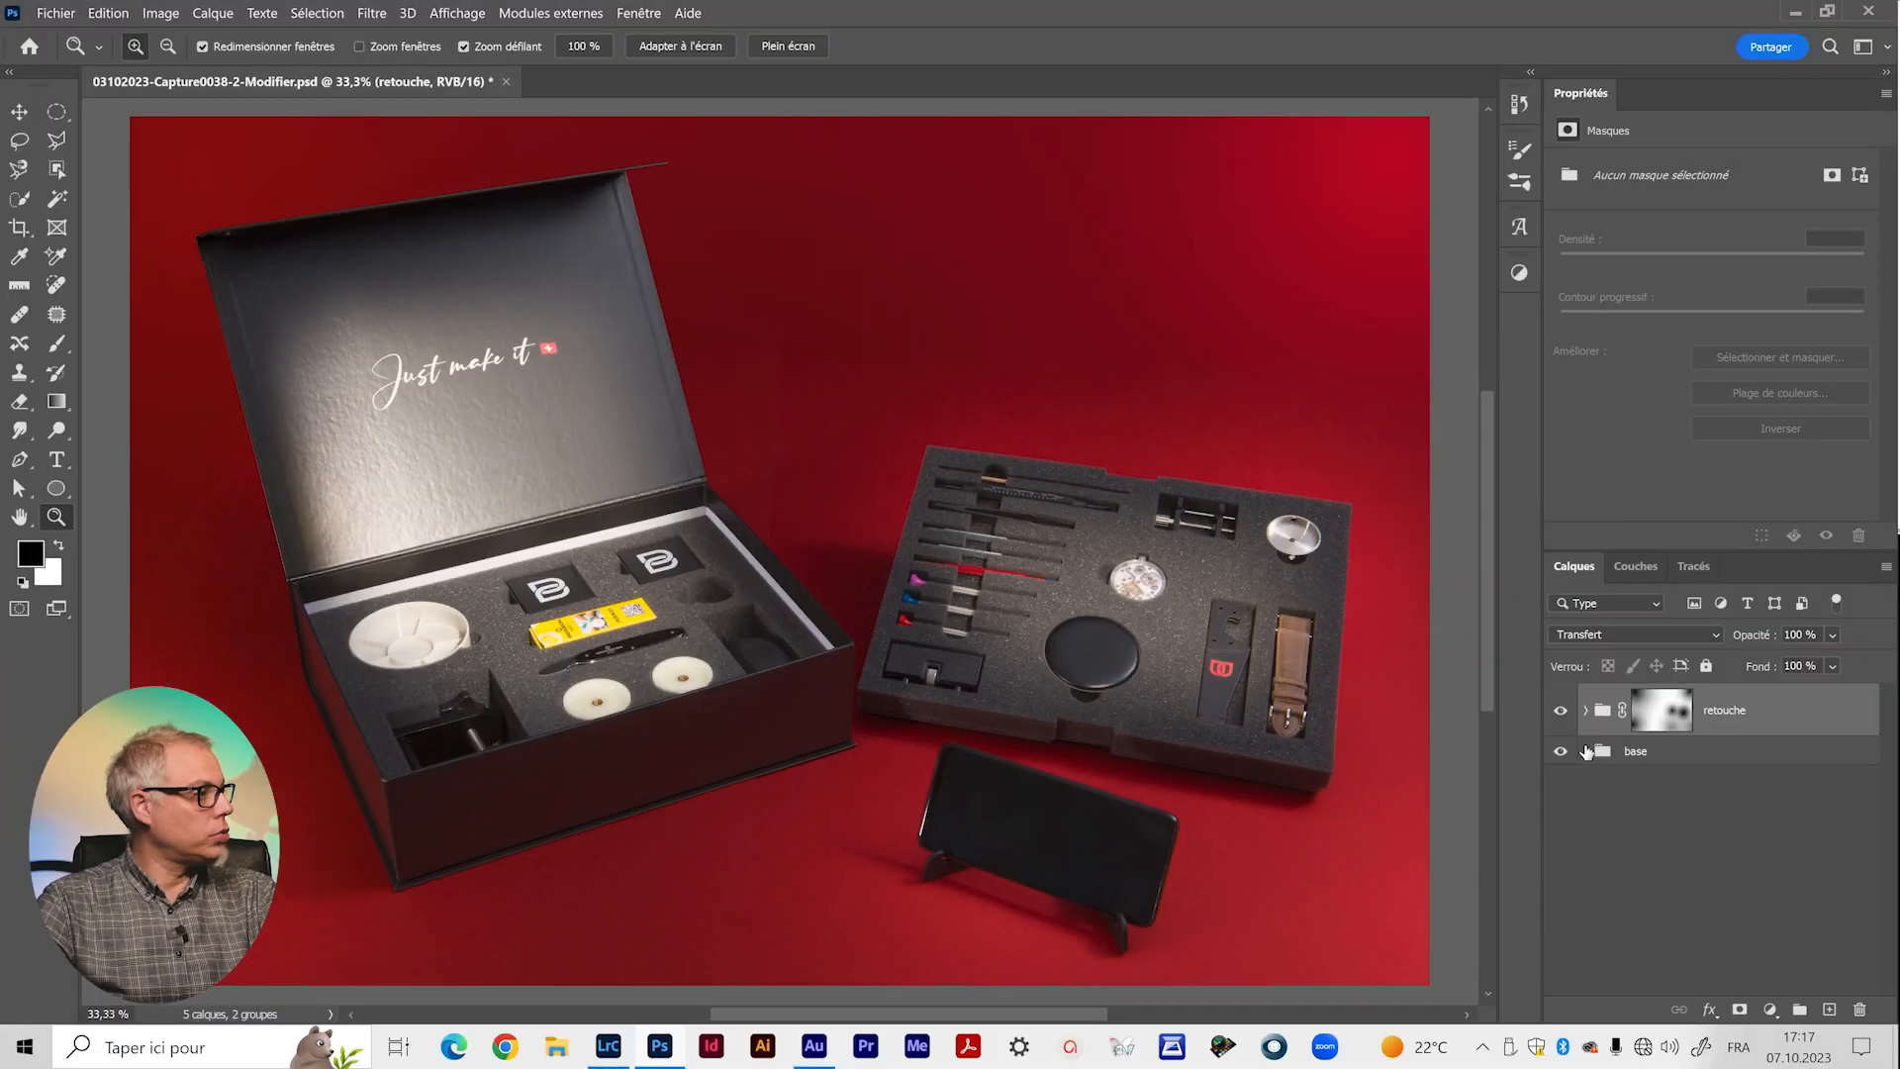
# Add a Curves adjustment layer above Teinte/Saturation 1 inside the retouche group.
pyautogui.click(1585, 711)
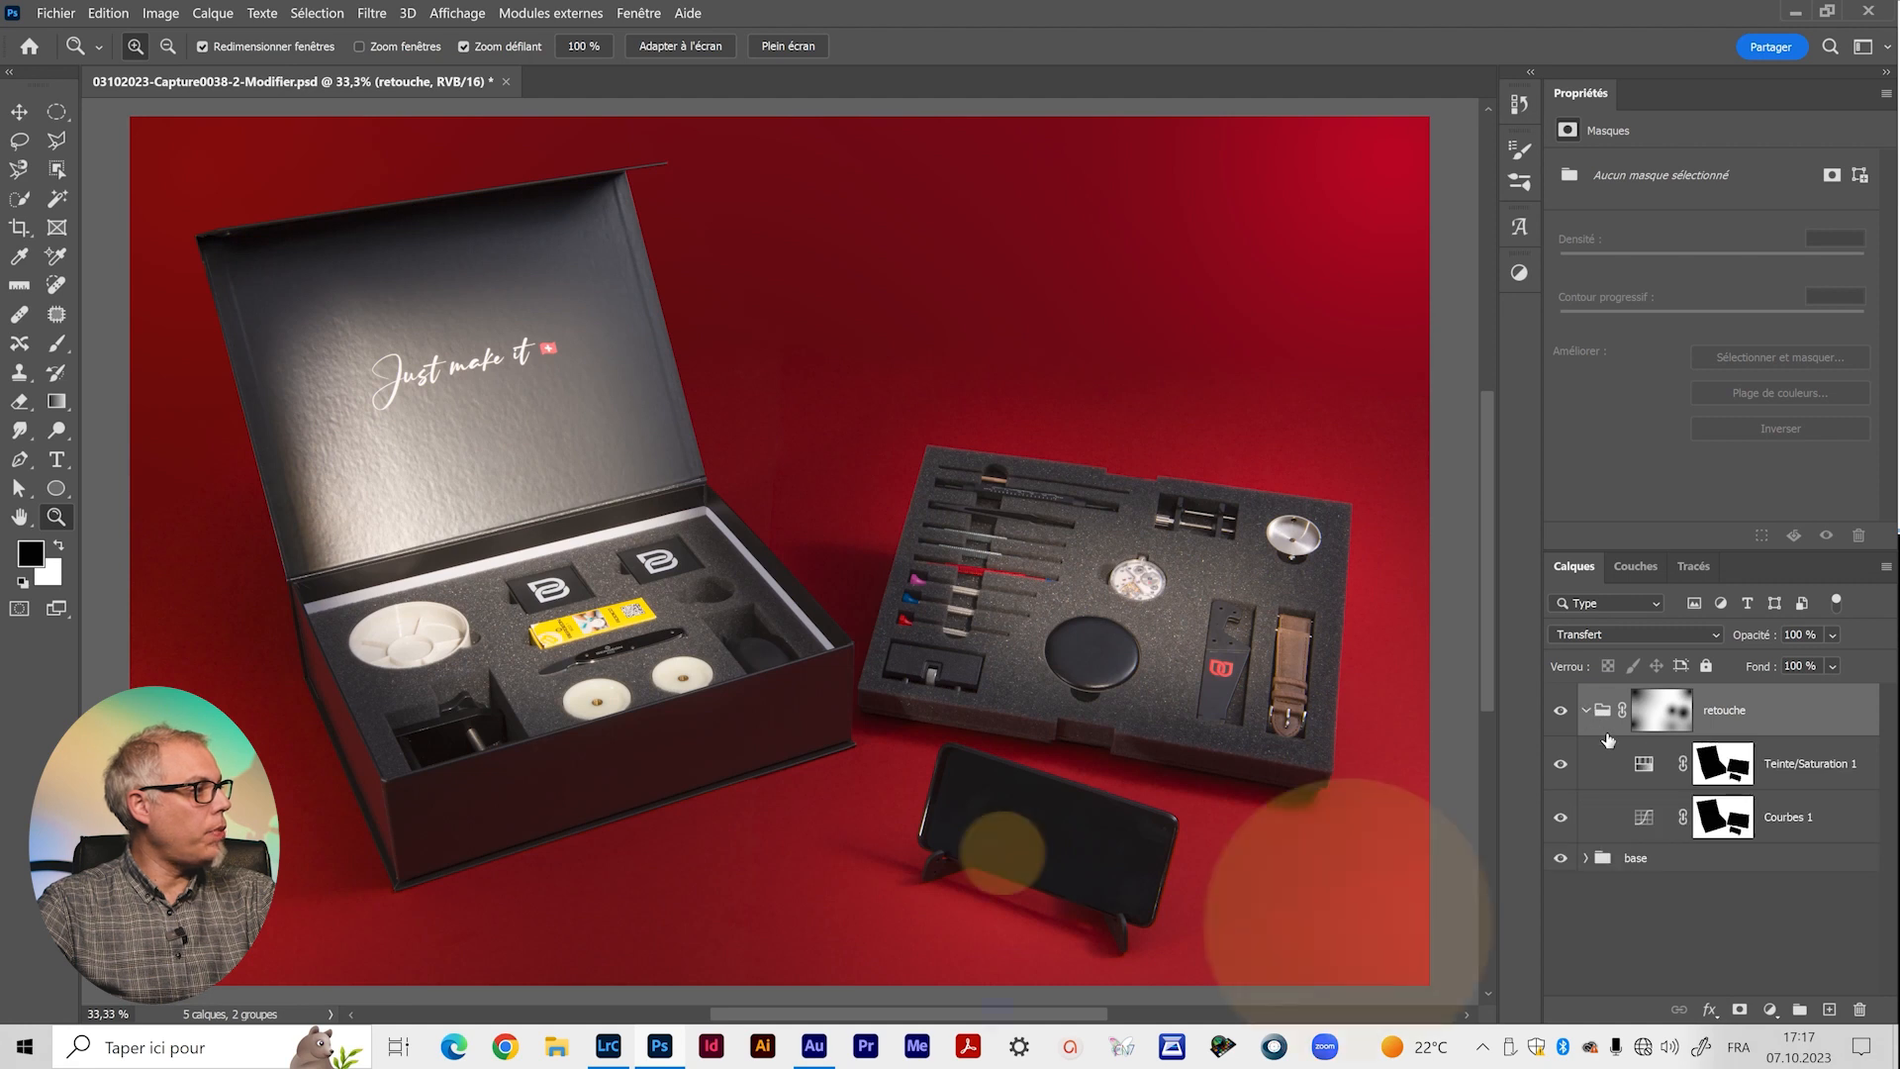
pyautogui.click(1613, 757)
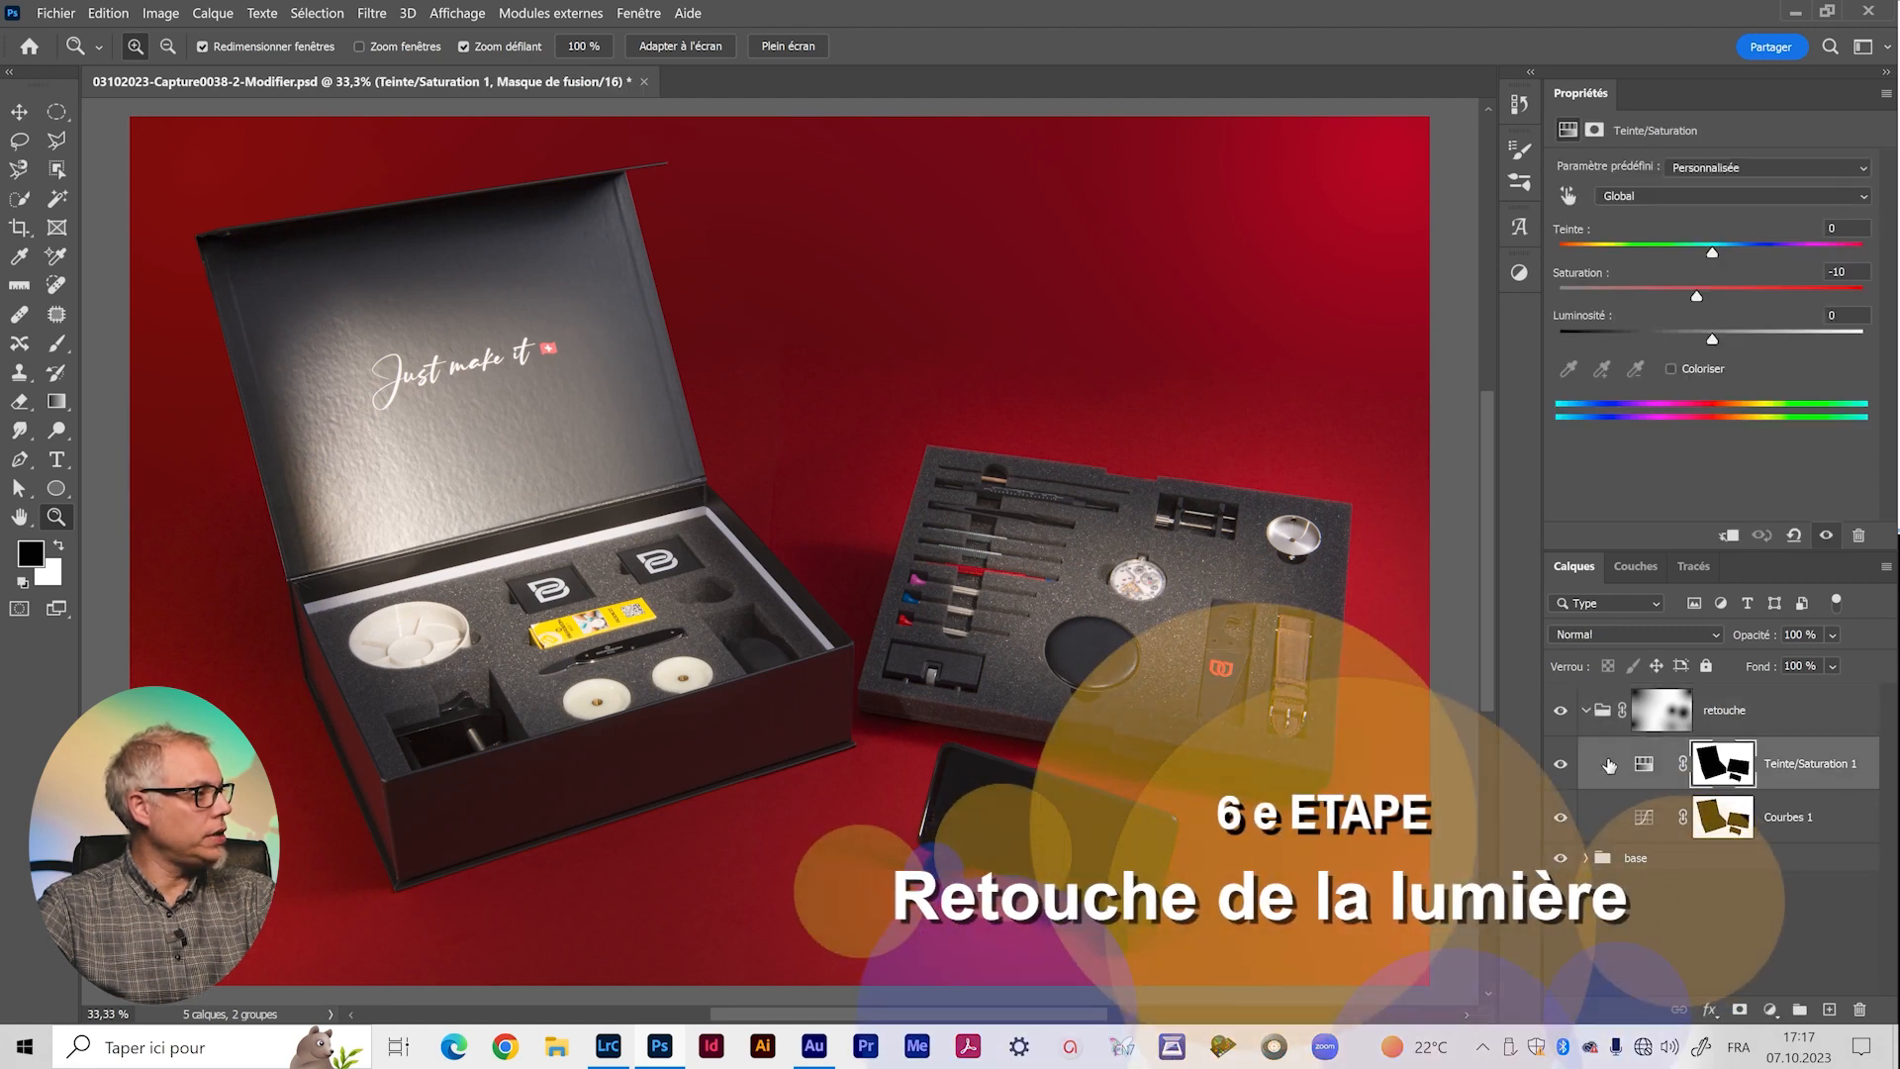
pyautogui.click(1518, 272)
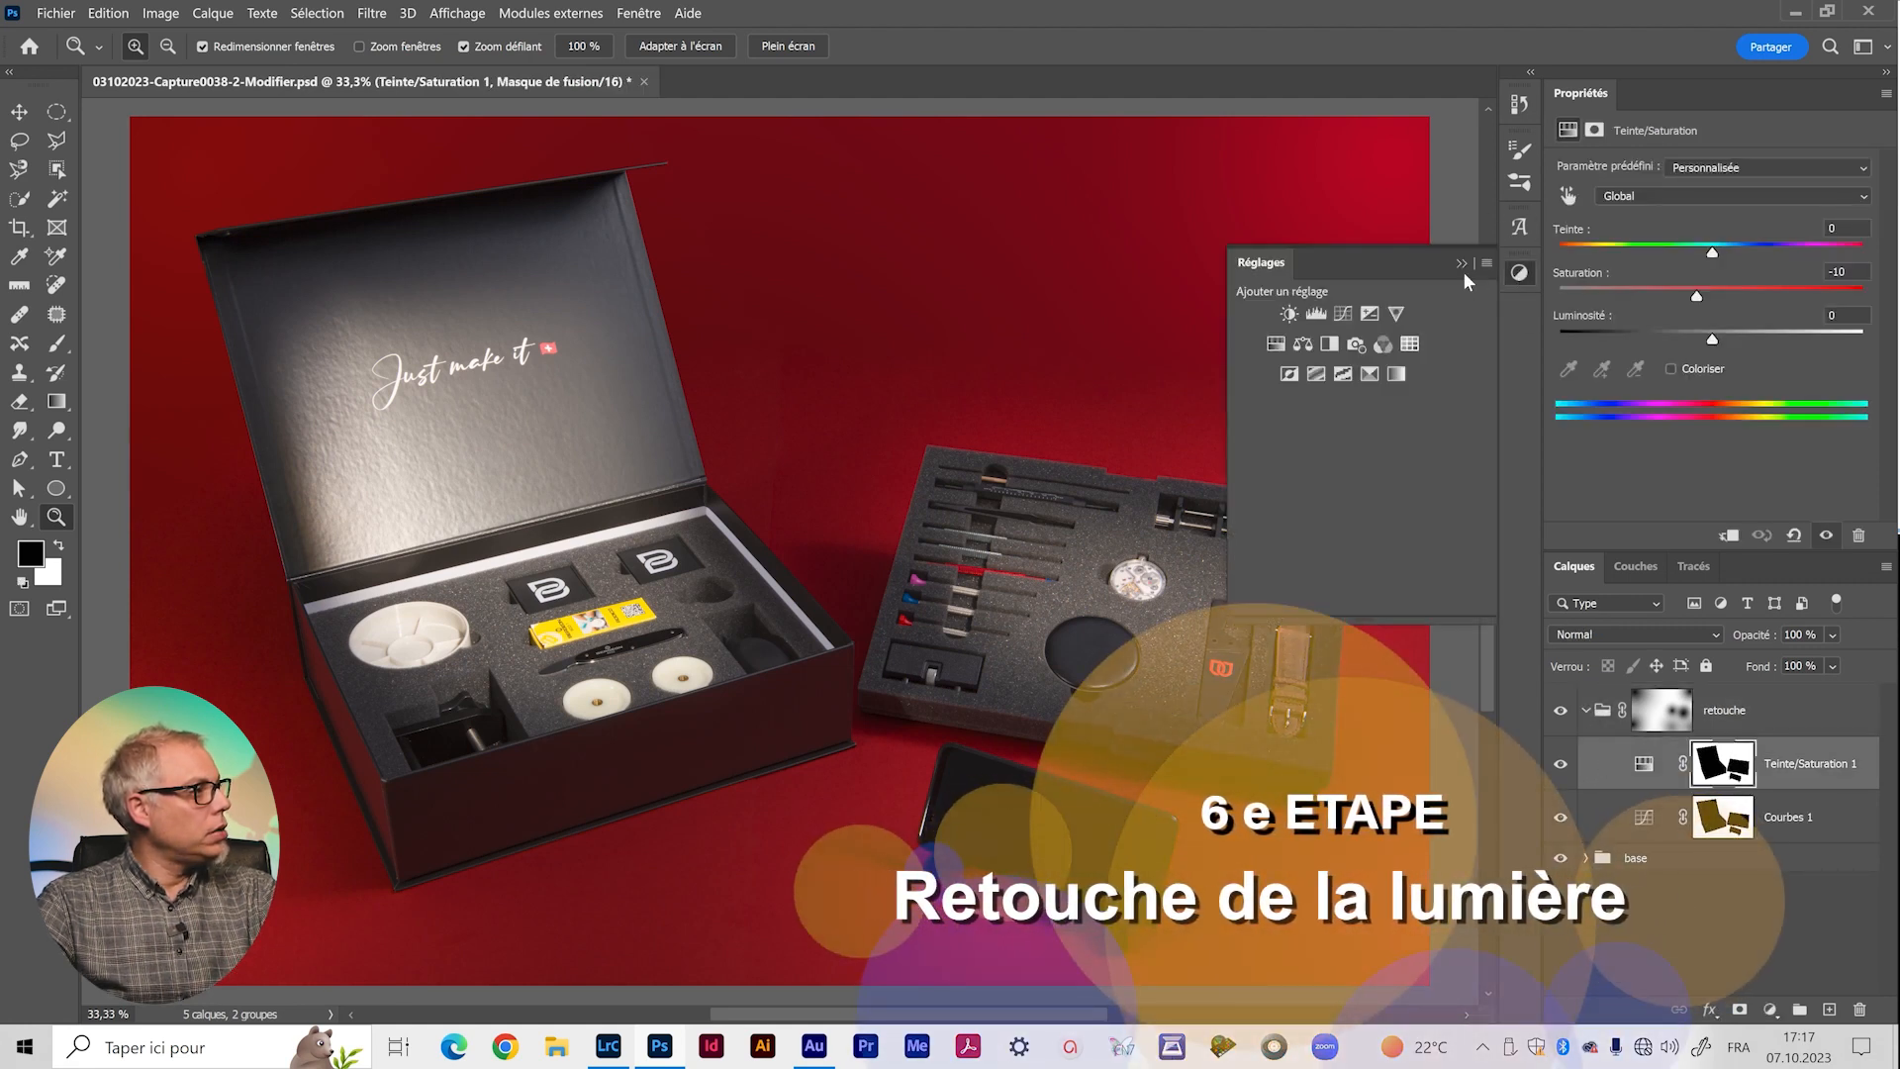
pyautogui.click(1343, 313)
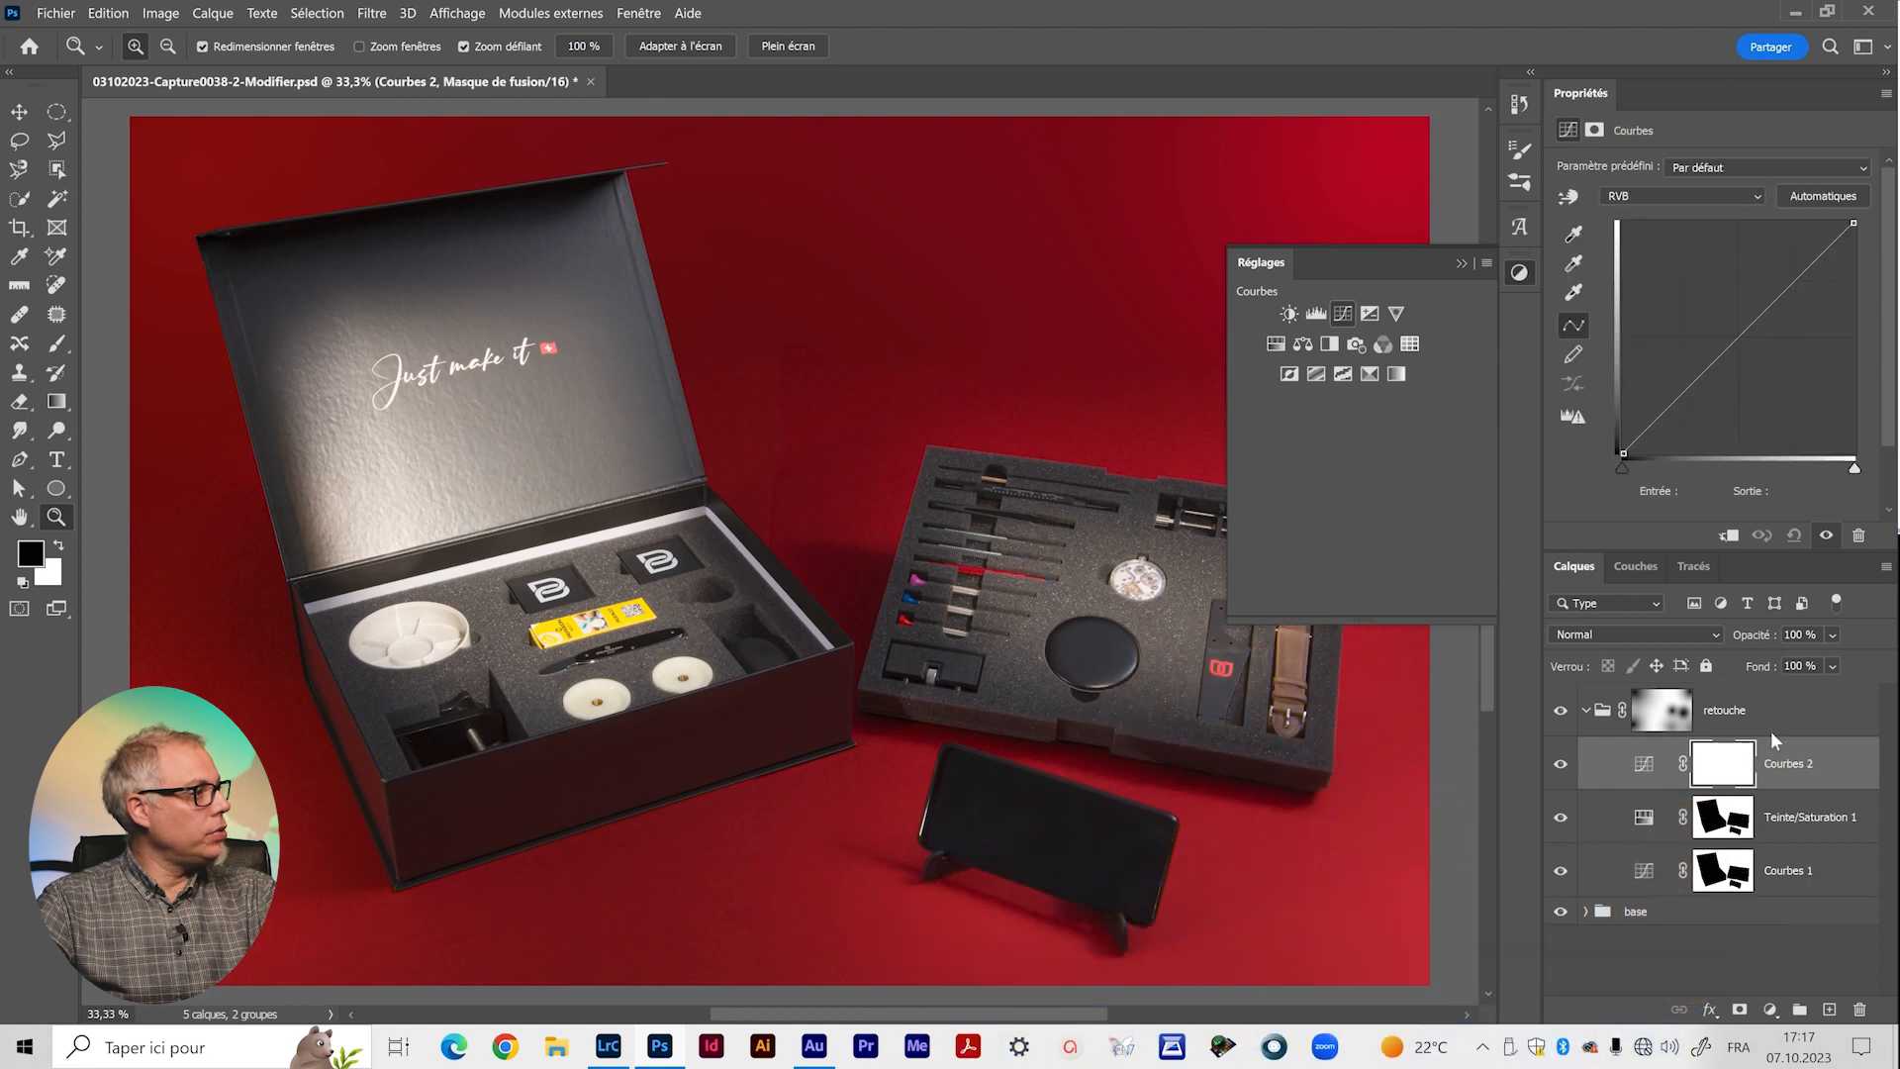
# Replace the new Curves layer's mask with a copy of the Teinte/Saturation 1 mask and invert it to target the products.
pyautogui.click(1736, 824)
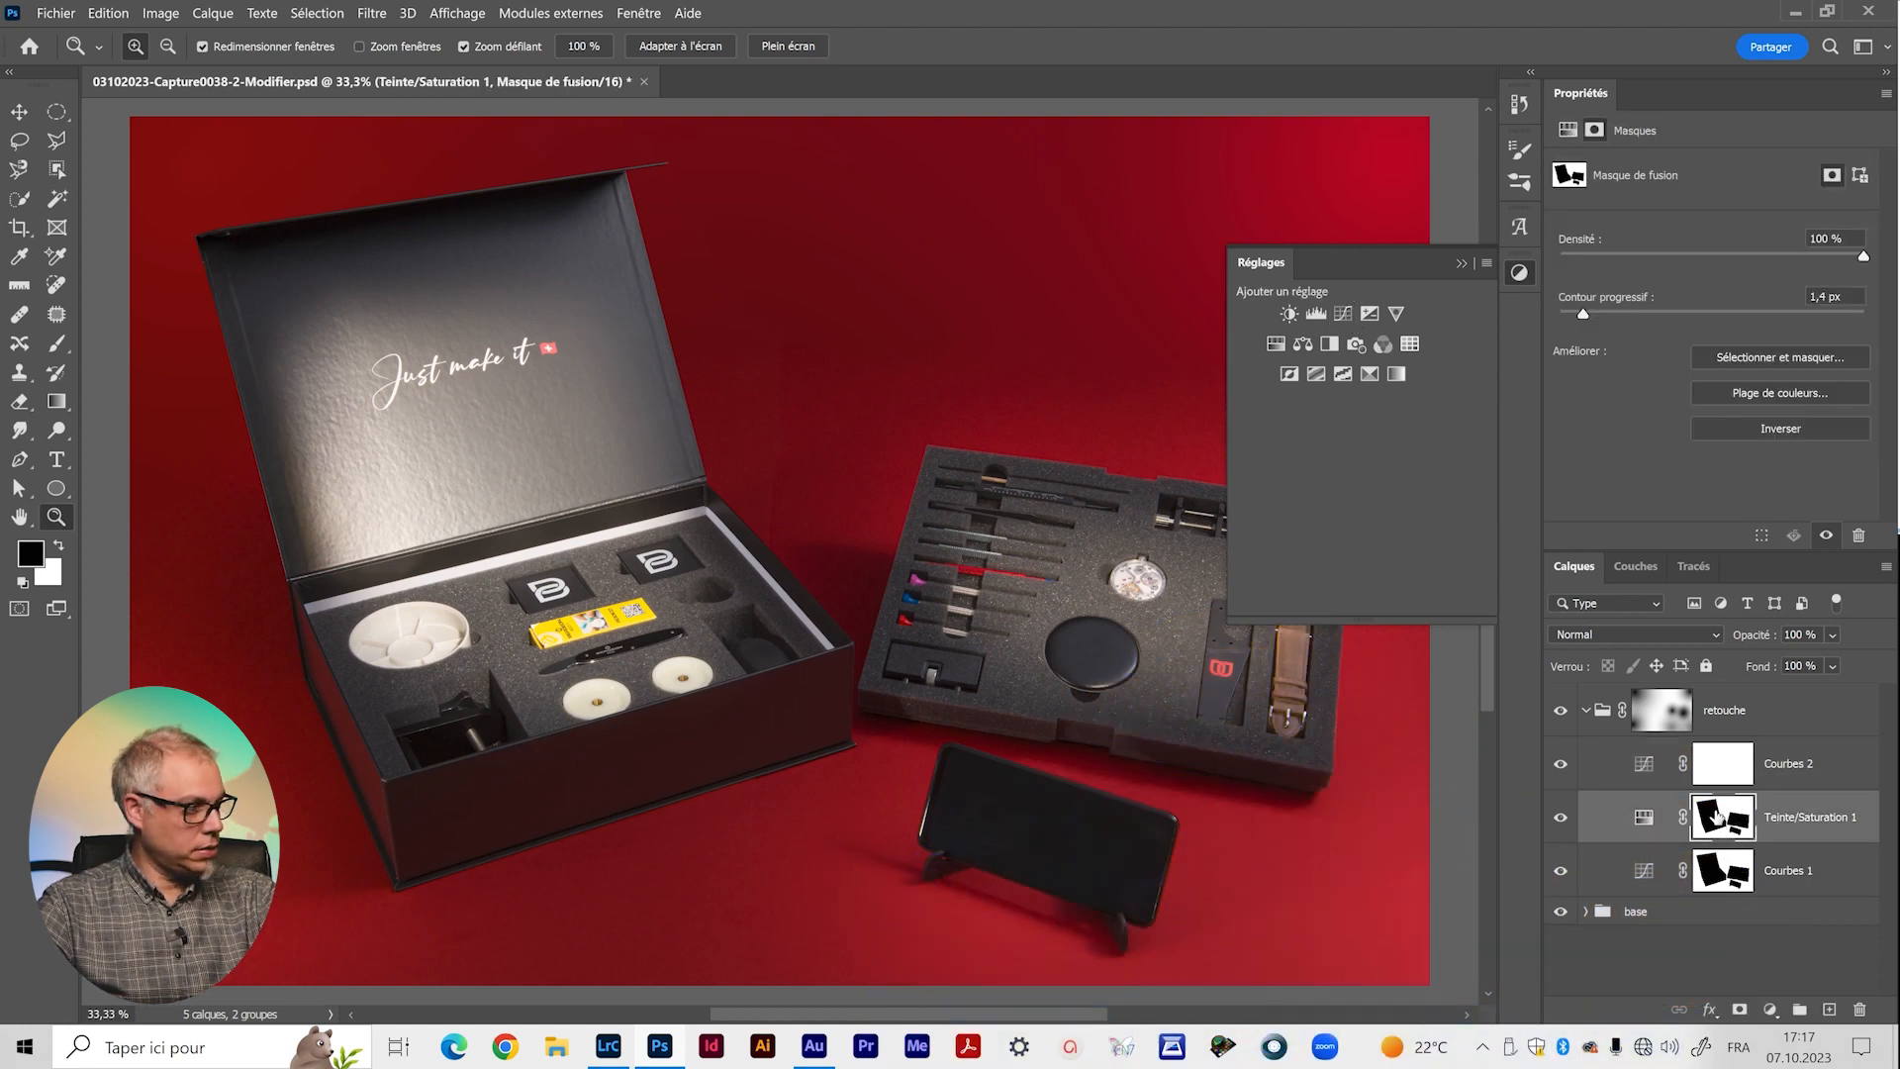
pyautogui.moveTo(1719, 817); pyautogui.dragTo(1719, 765)
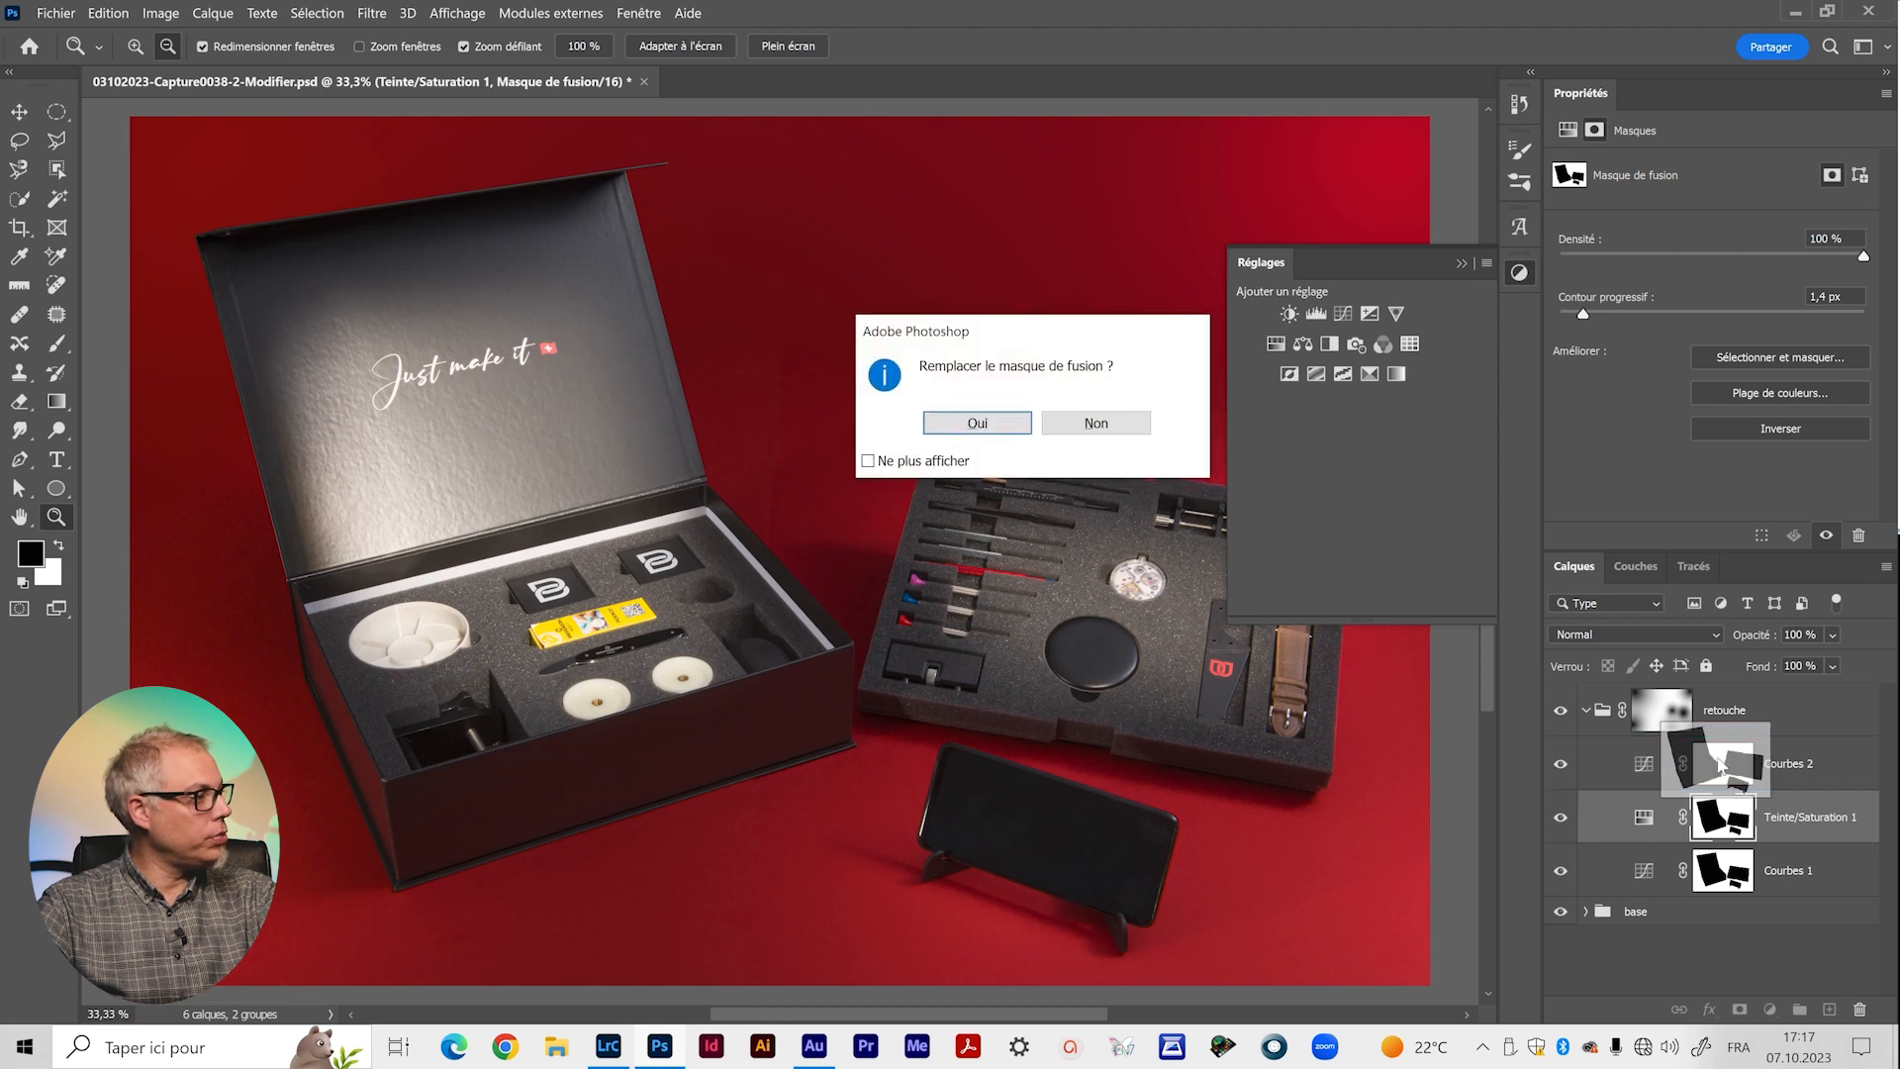
pyautogui.click(959, 425)
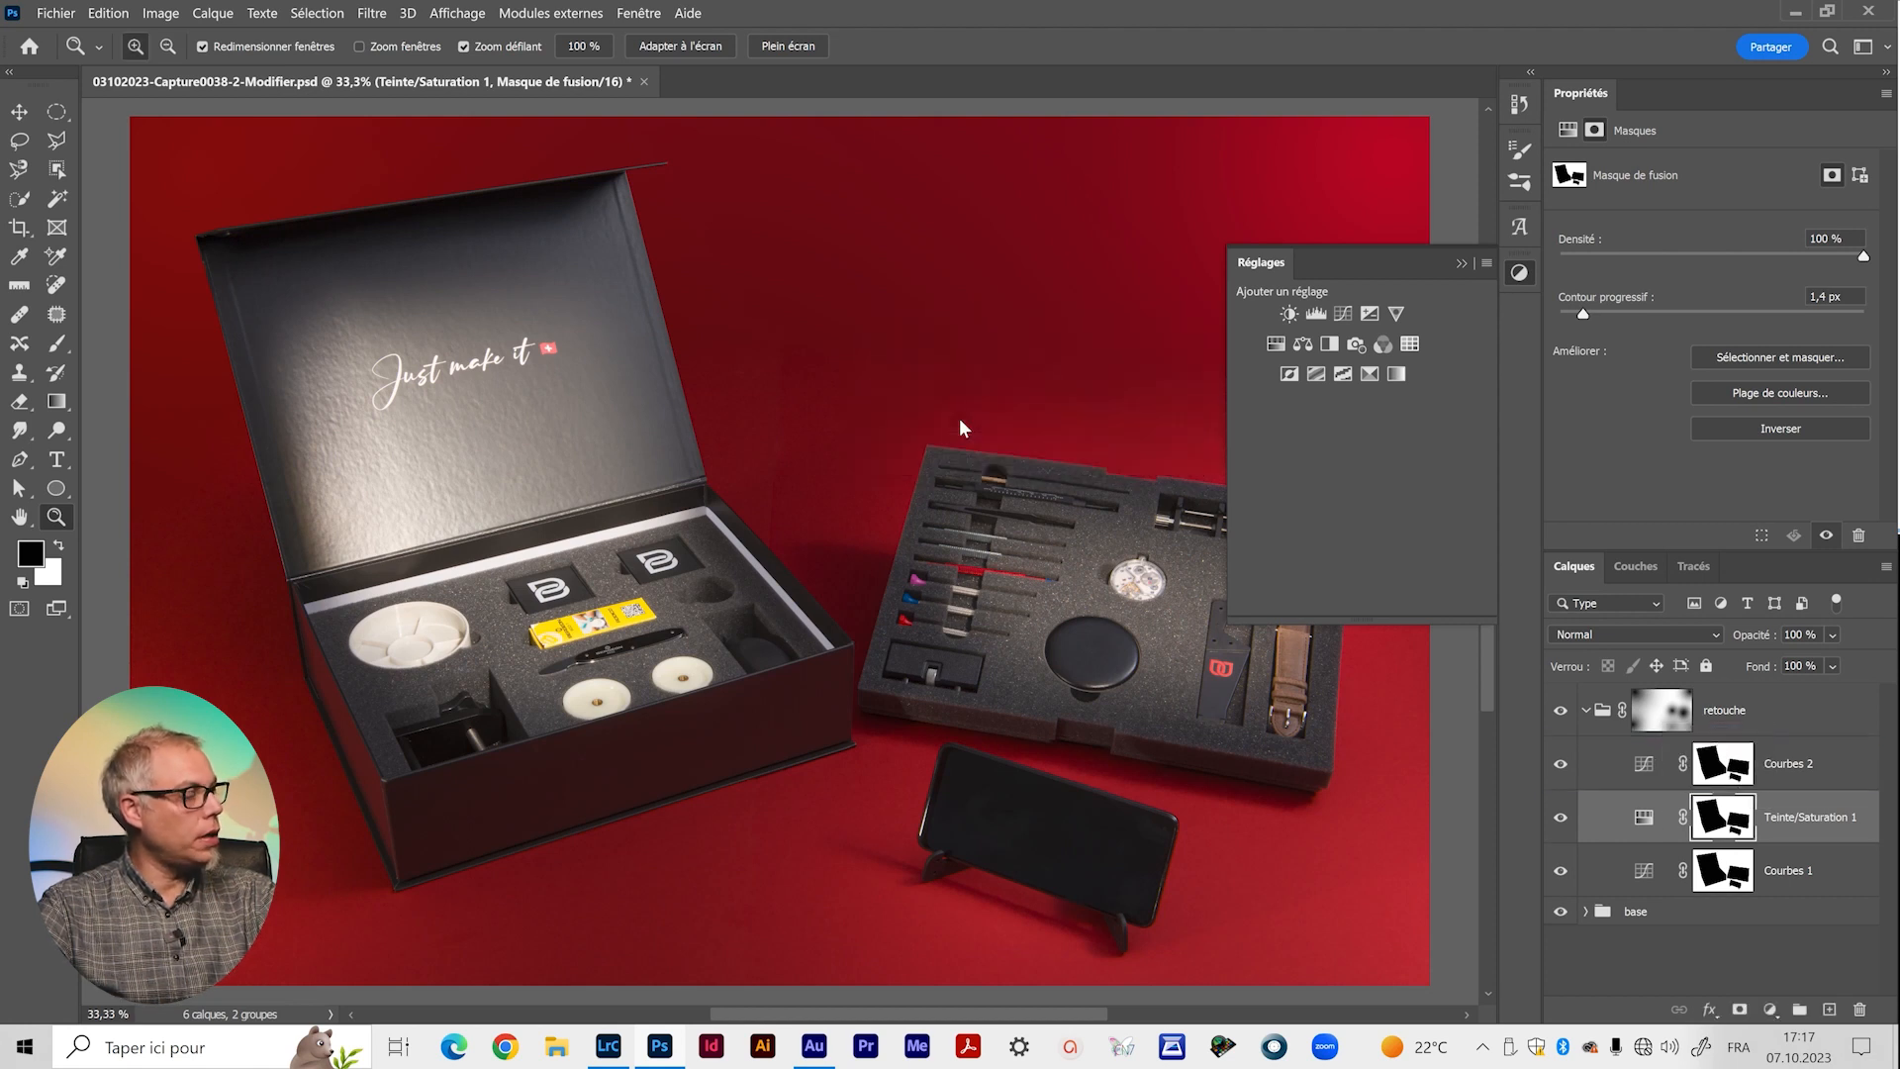
pyautogui.click(1724, 764)
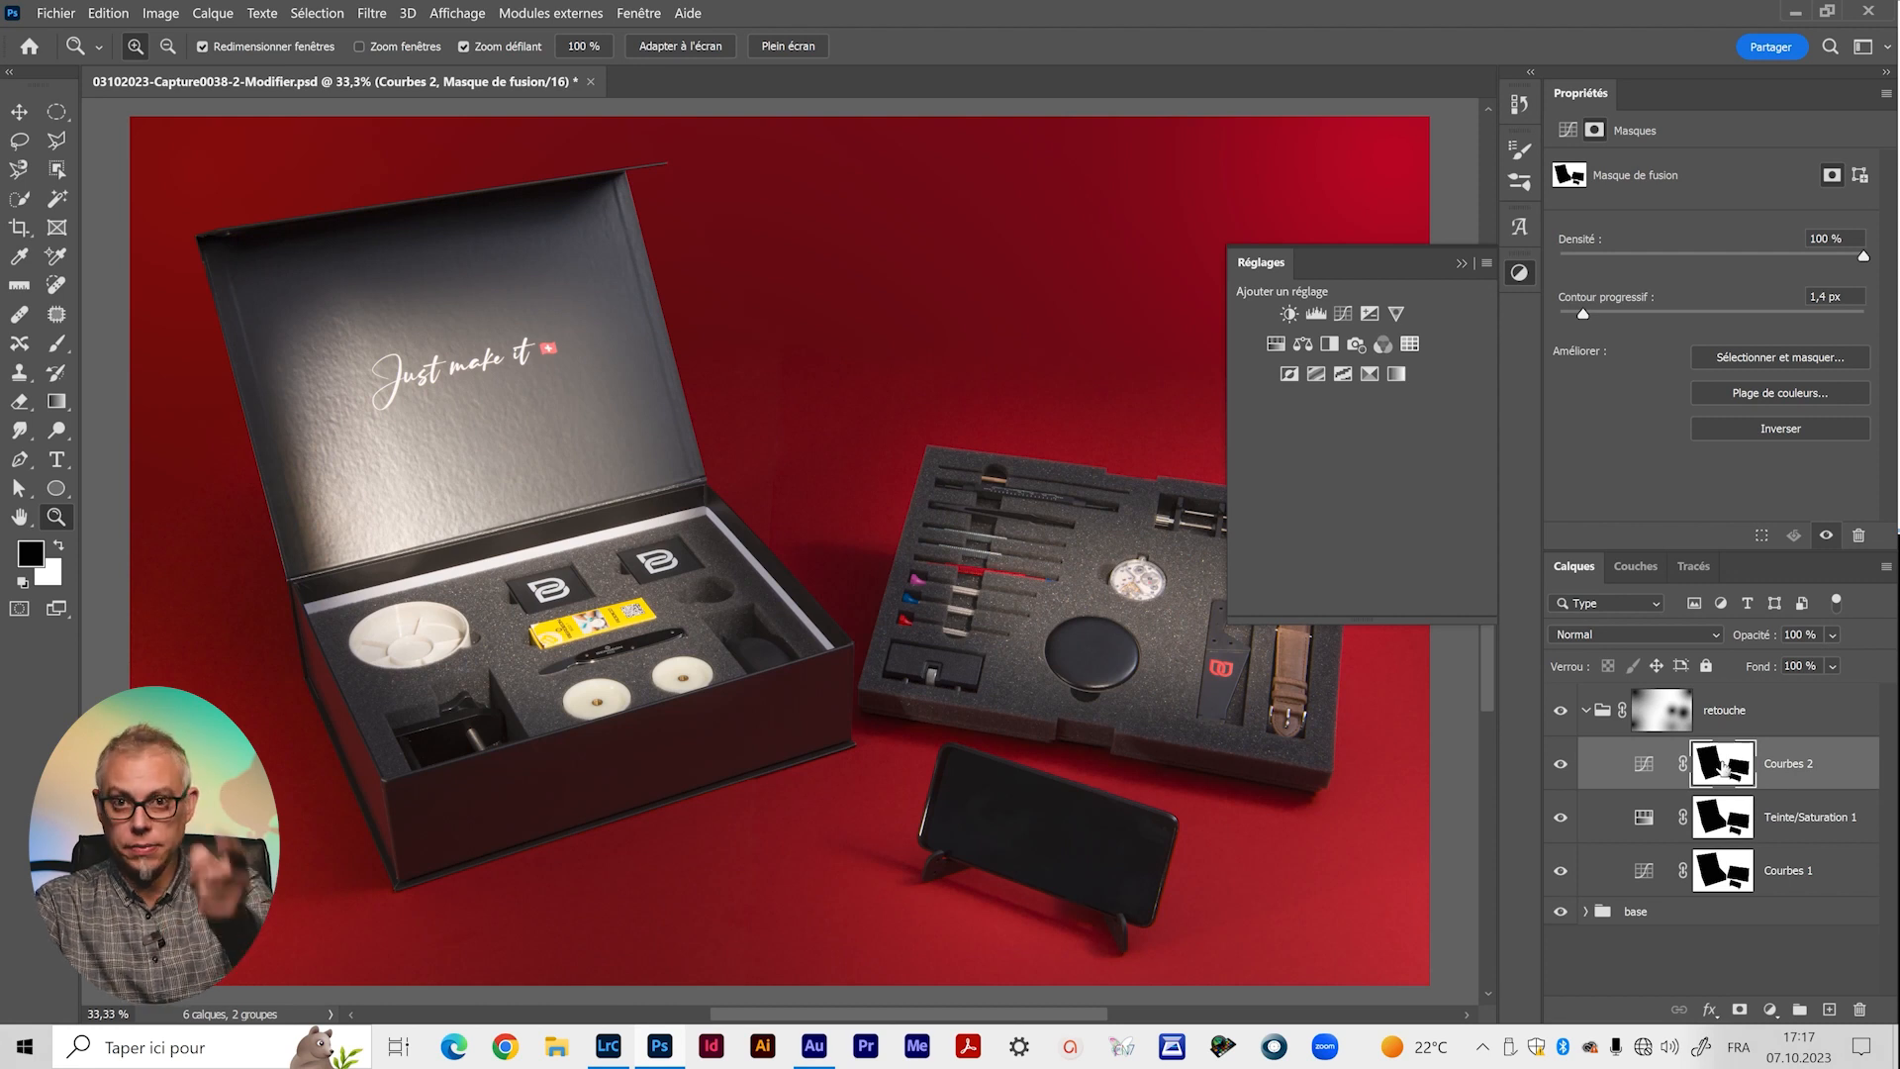
pyautogui.hotkey('ctrl', 'i')
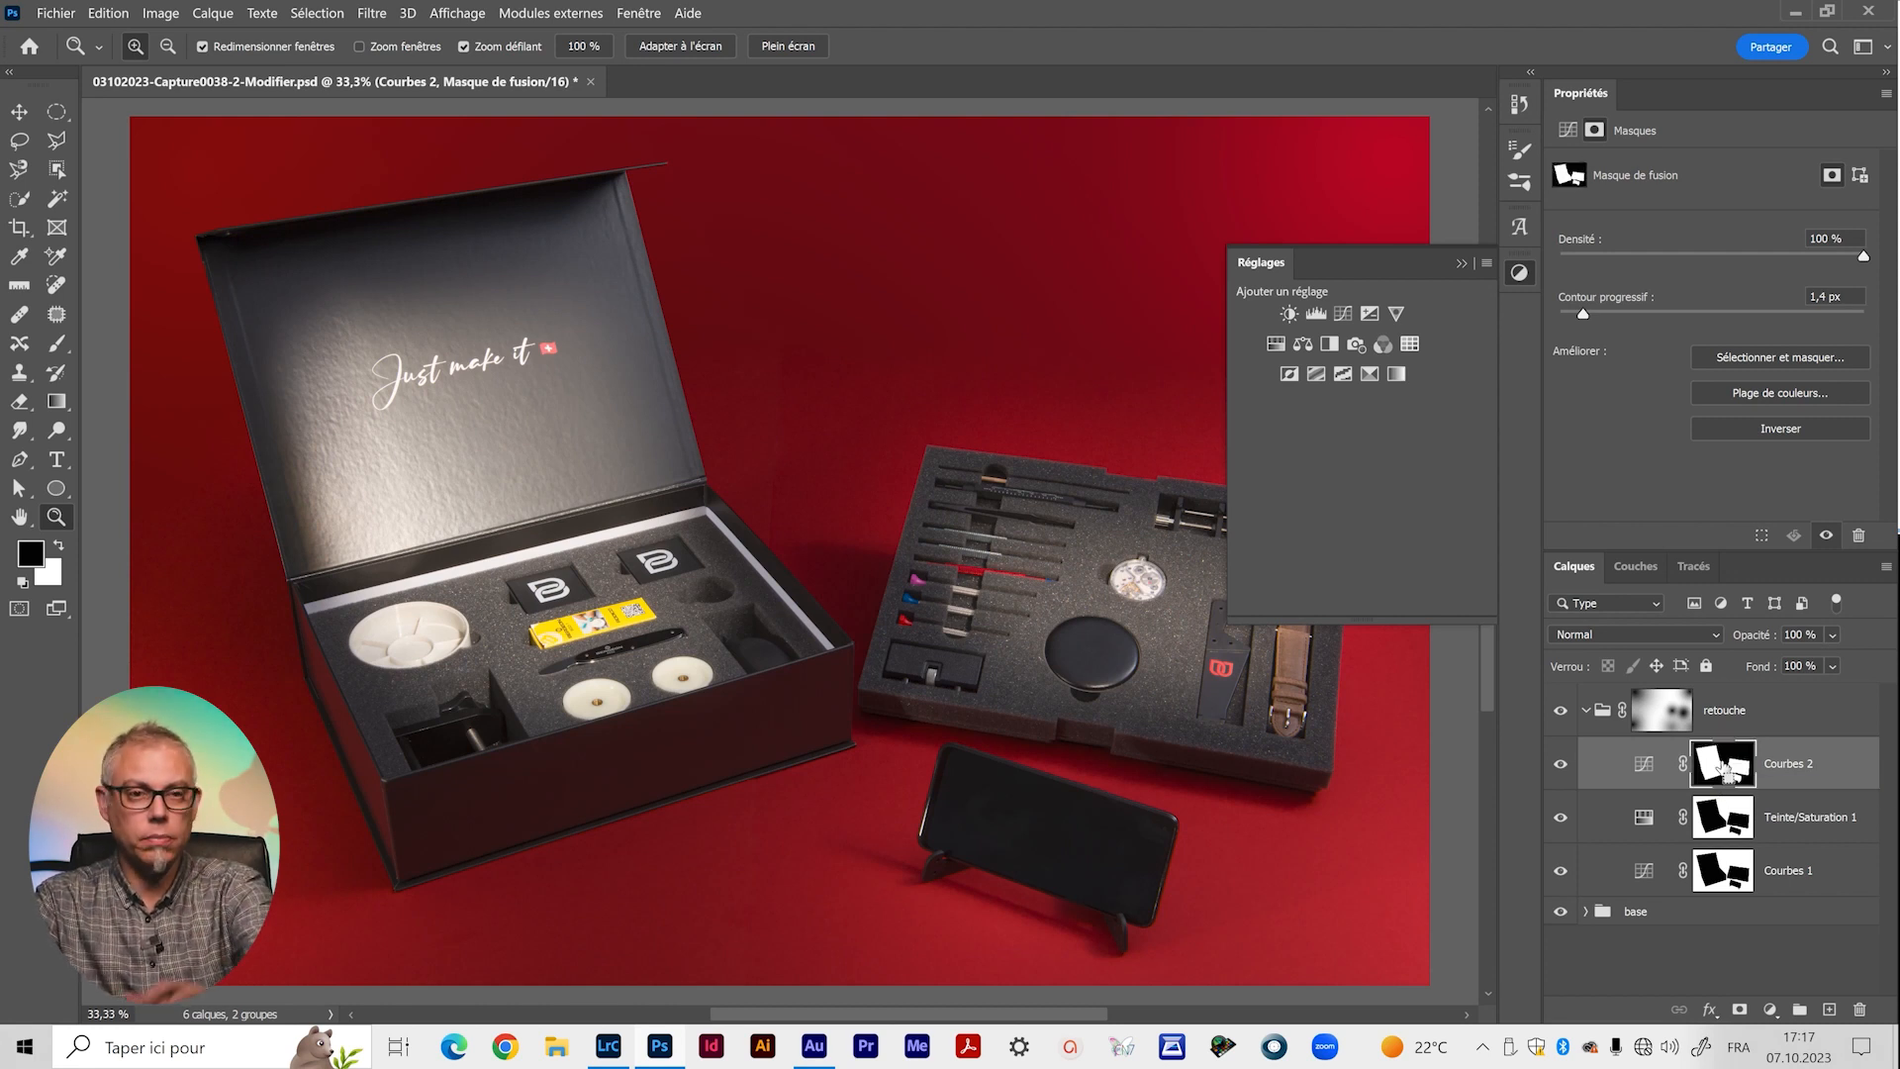
pyautogui.click(1460, 262)
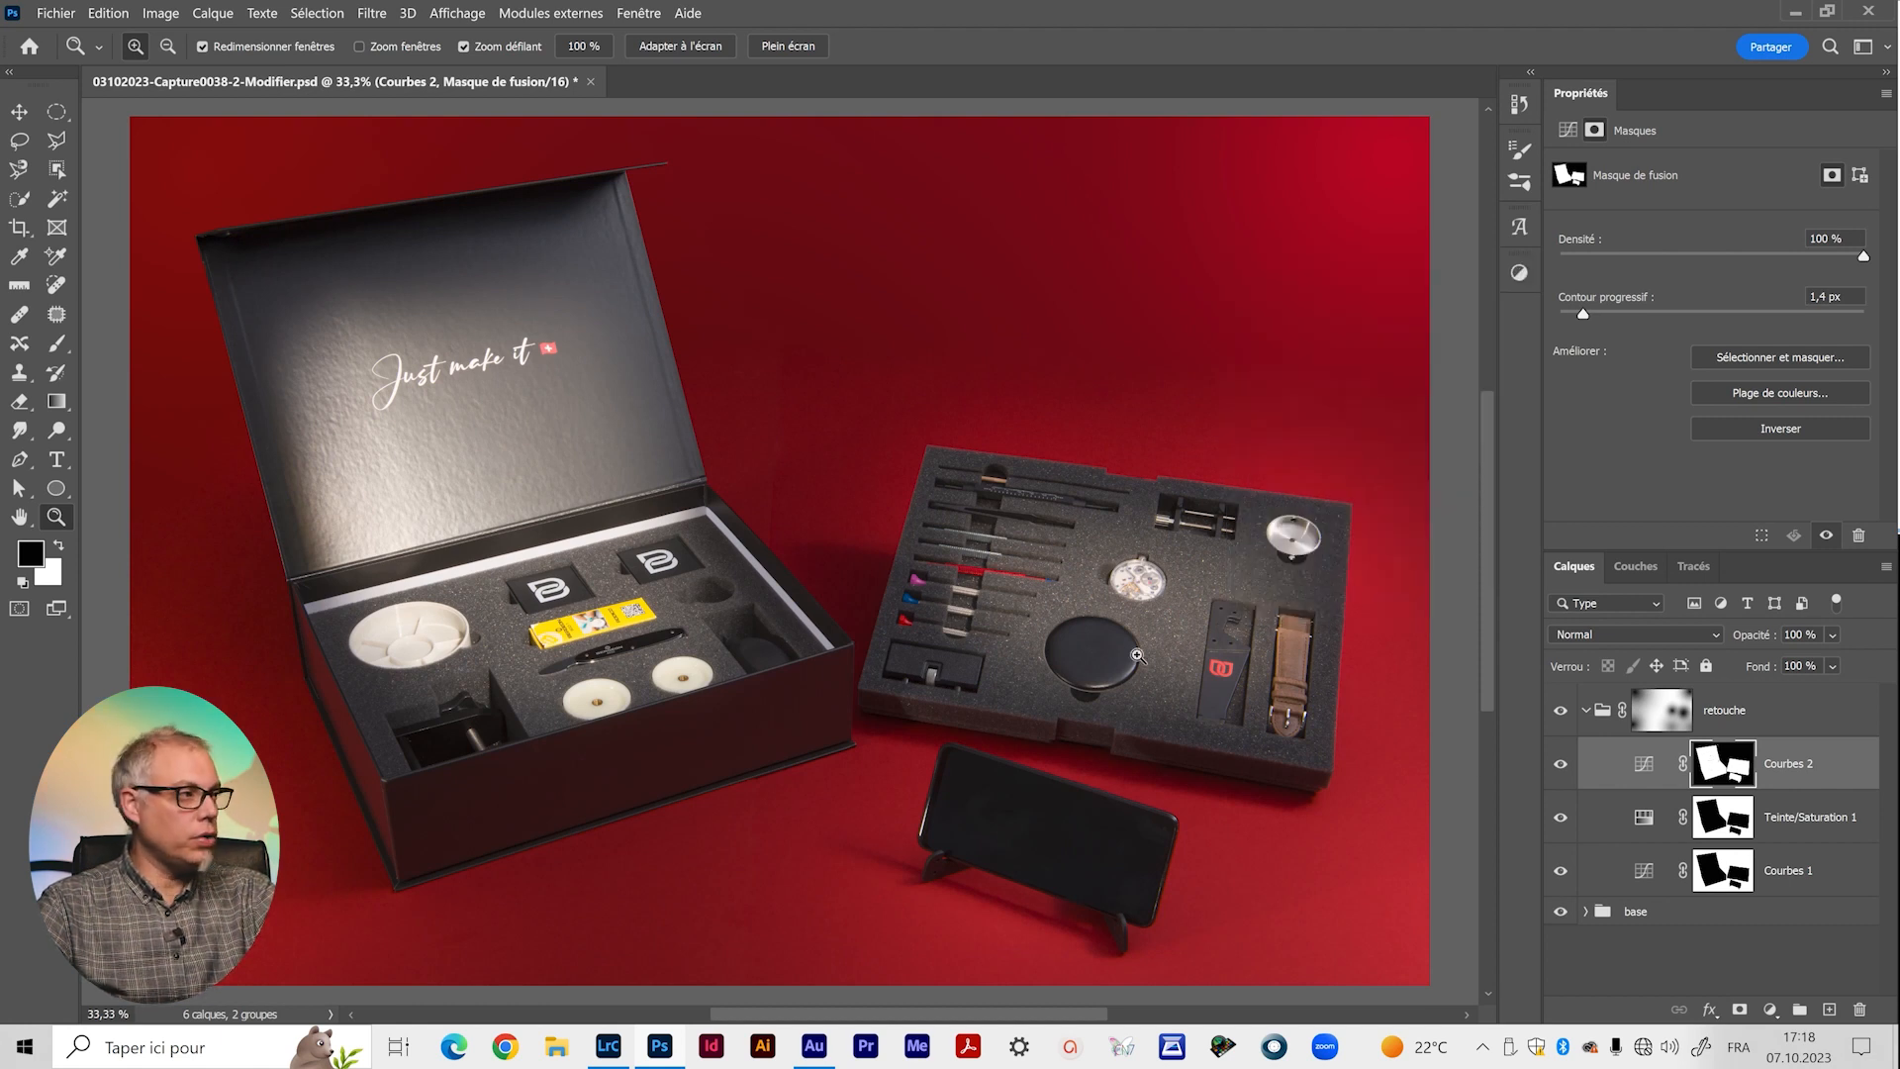
# Use targeted adjustment on the RGB curve to lower the box lid highlights, input 221 to about 209, and slightly lift the foam midtones.
pyautogui.click(1643, 765)
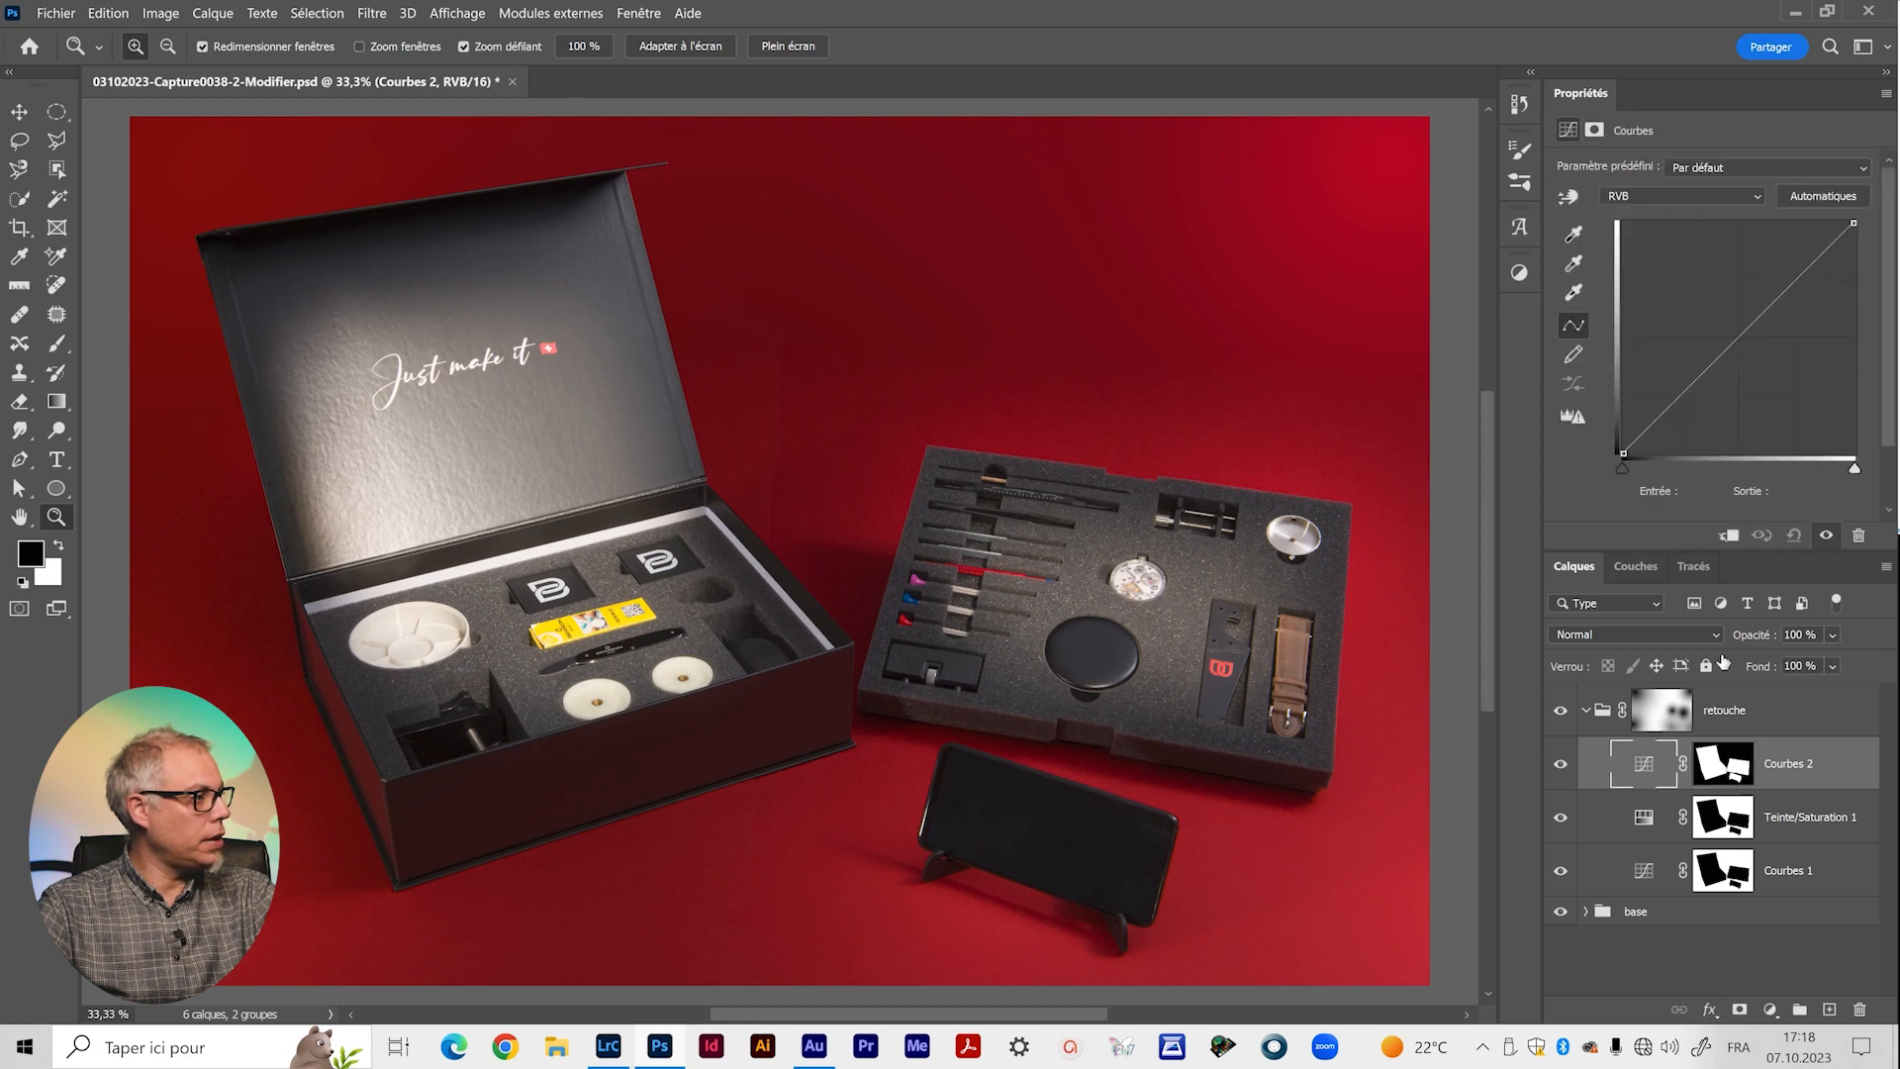
pyautogui.click(1567, 196)
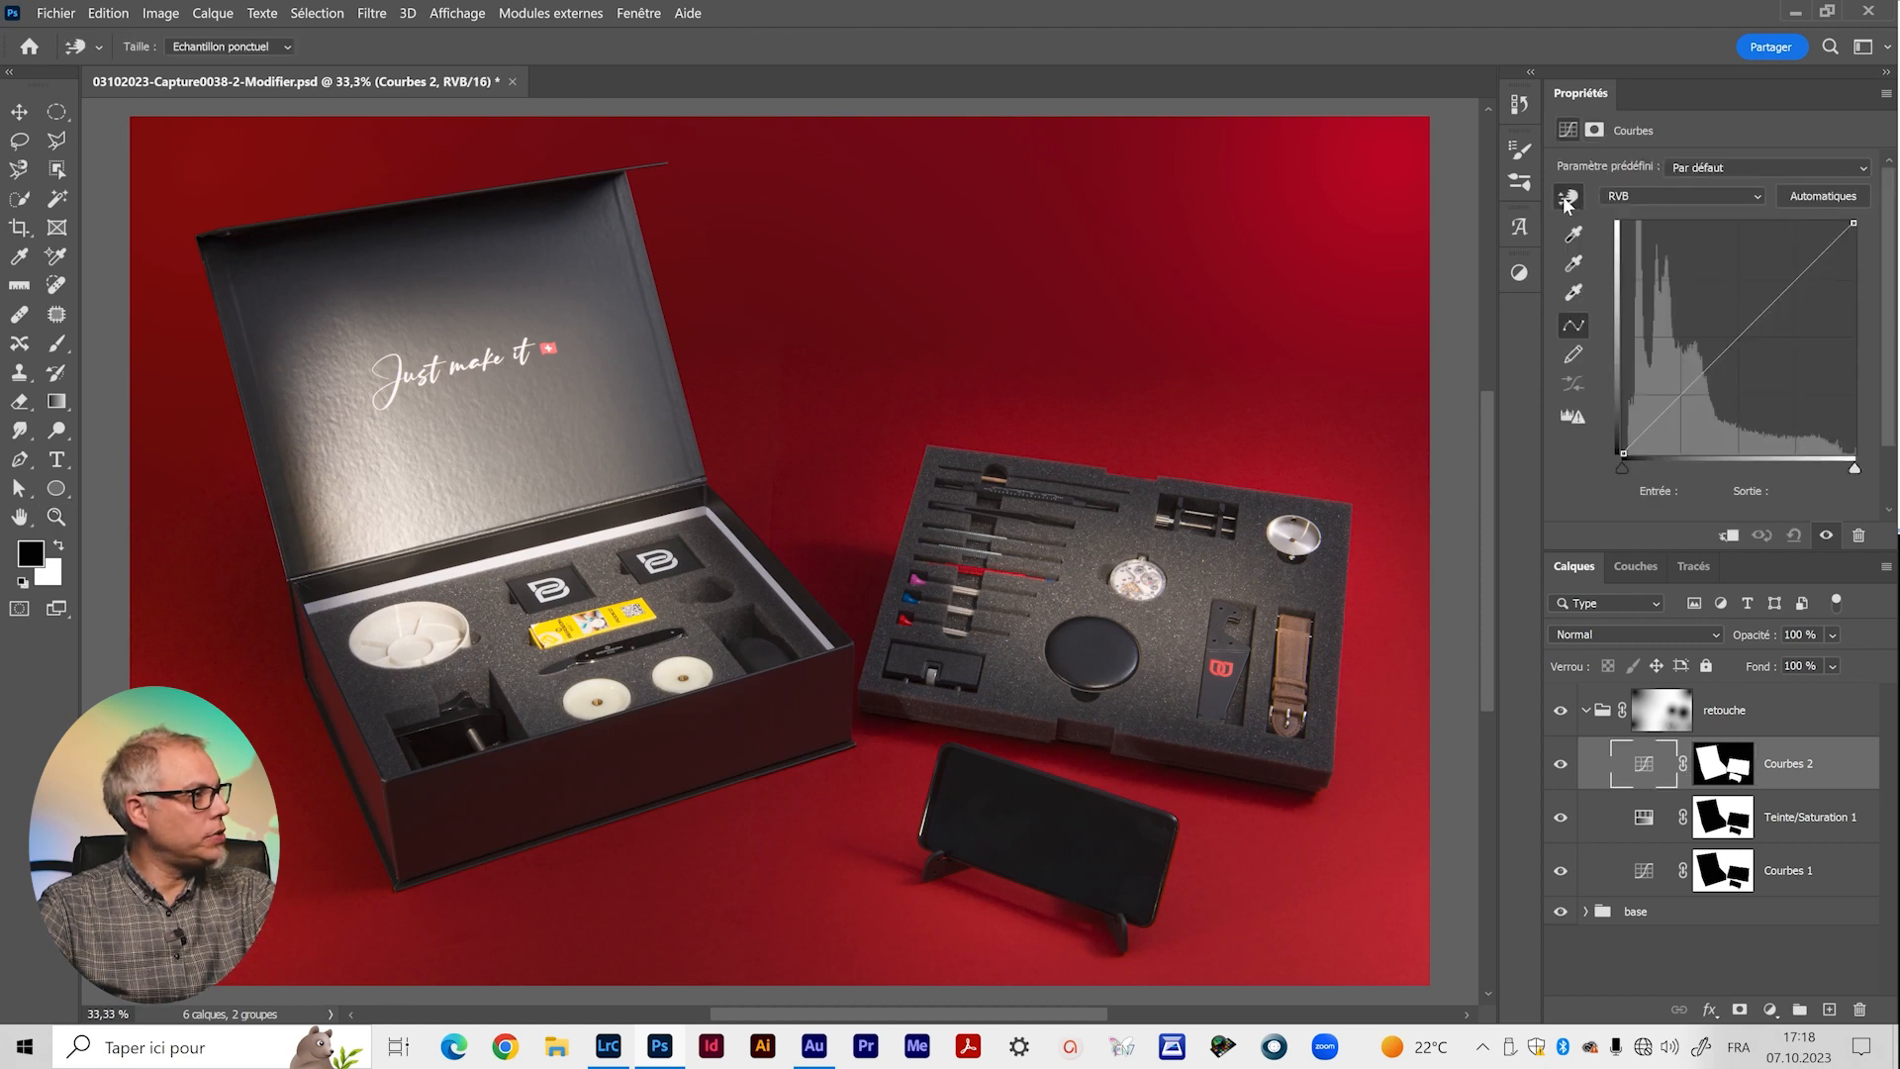
pyautogui.moveTo(379, 502); pyautogui.dragTo(389, 539)
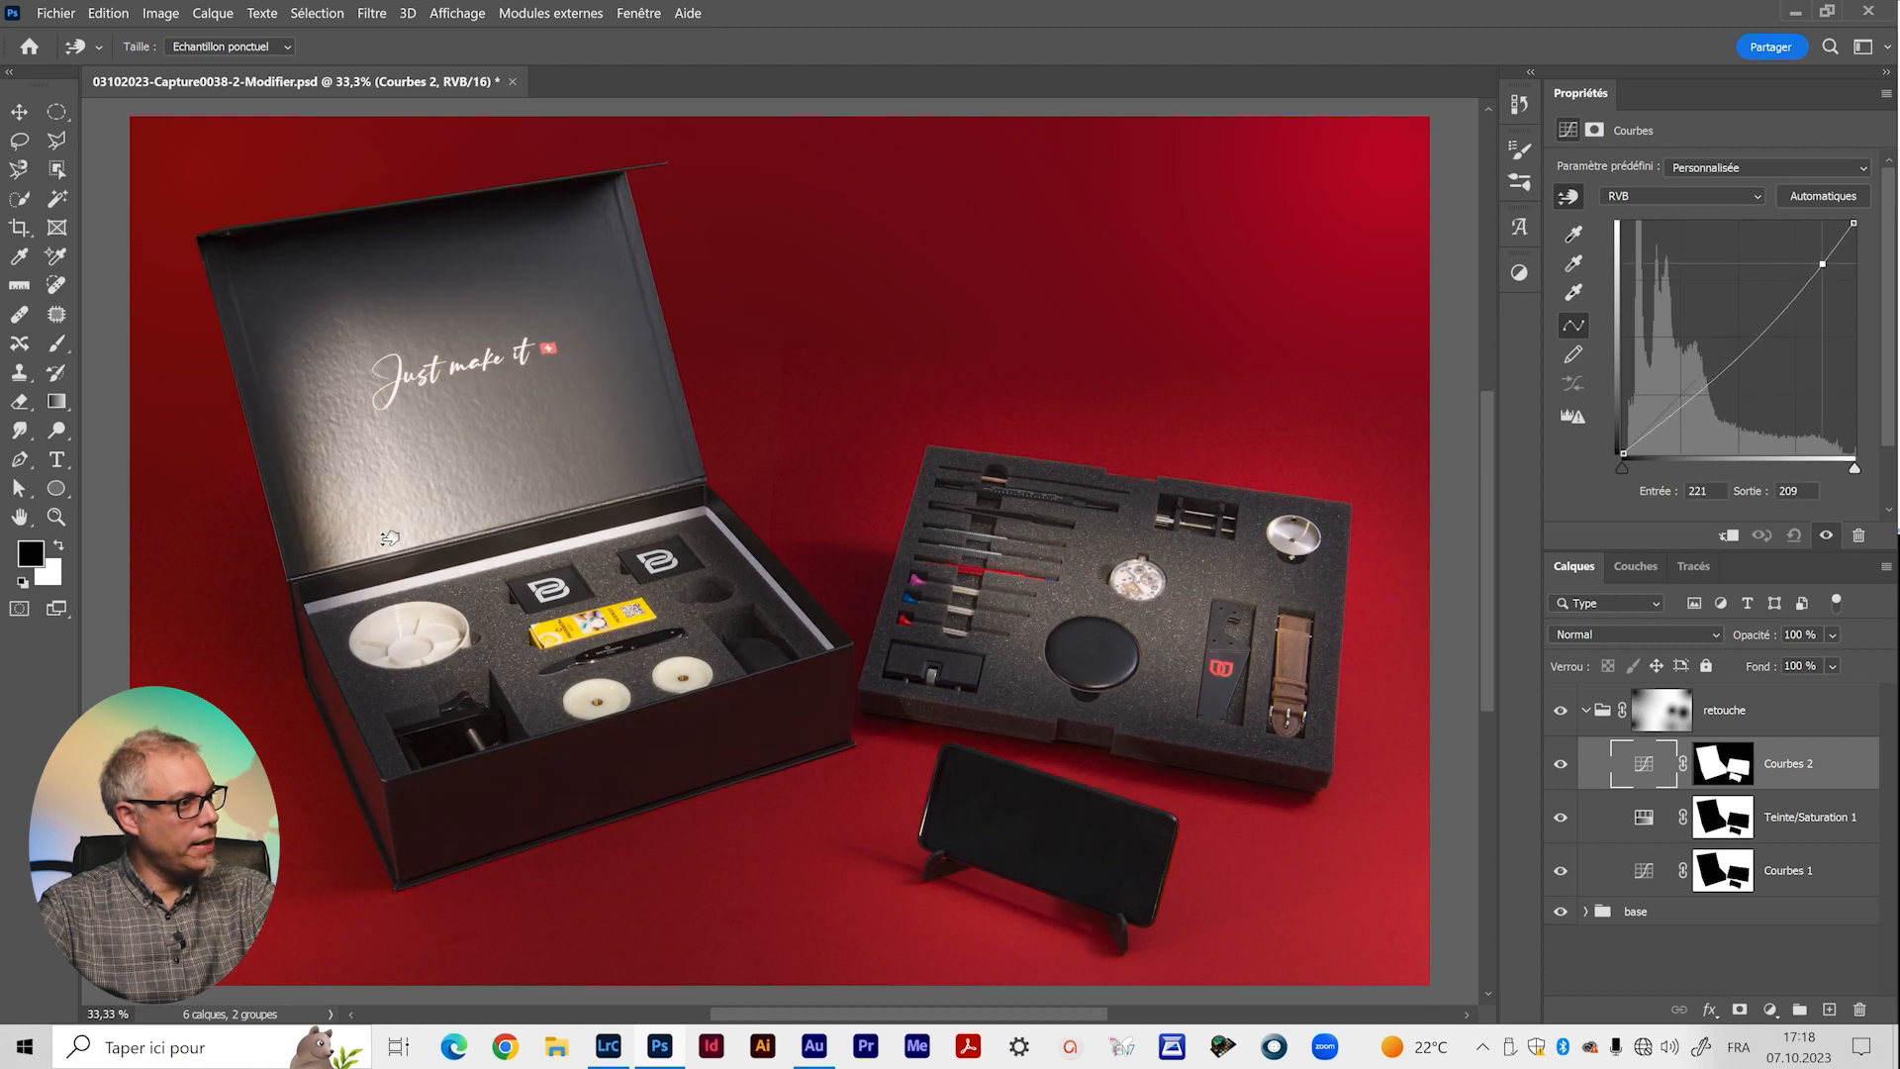
pyautogui.moveTo(660, 643); pyautogui.dragTo(660, 650)
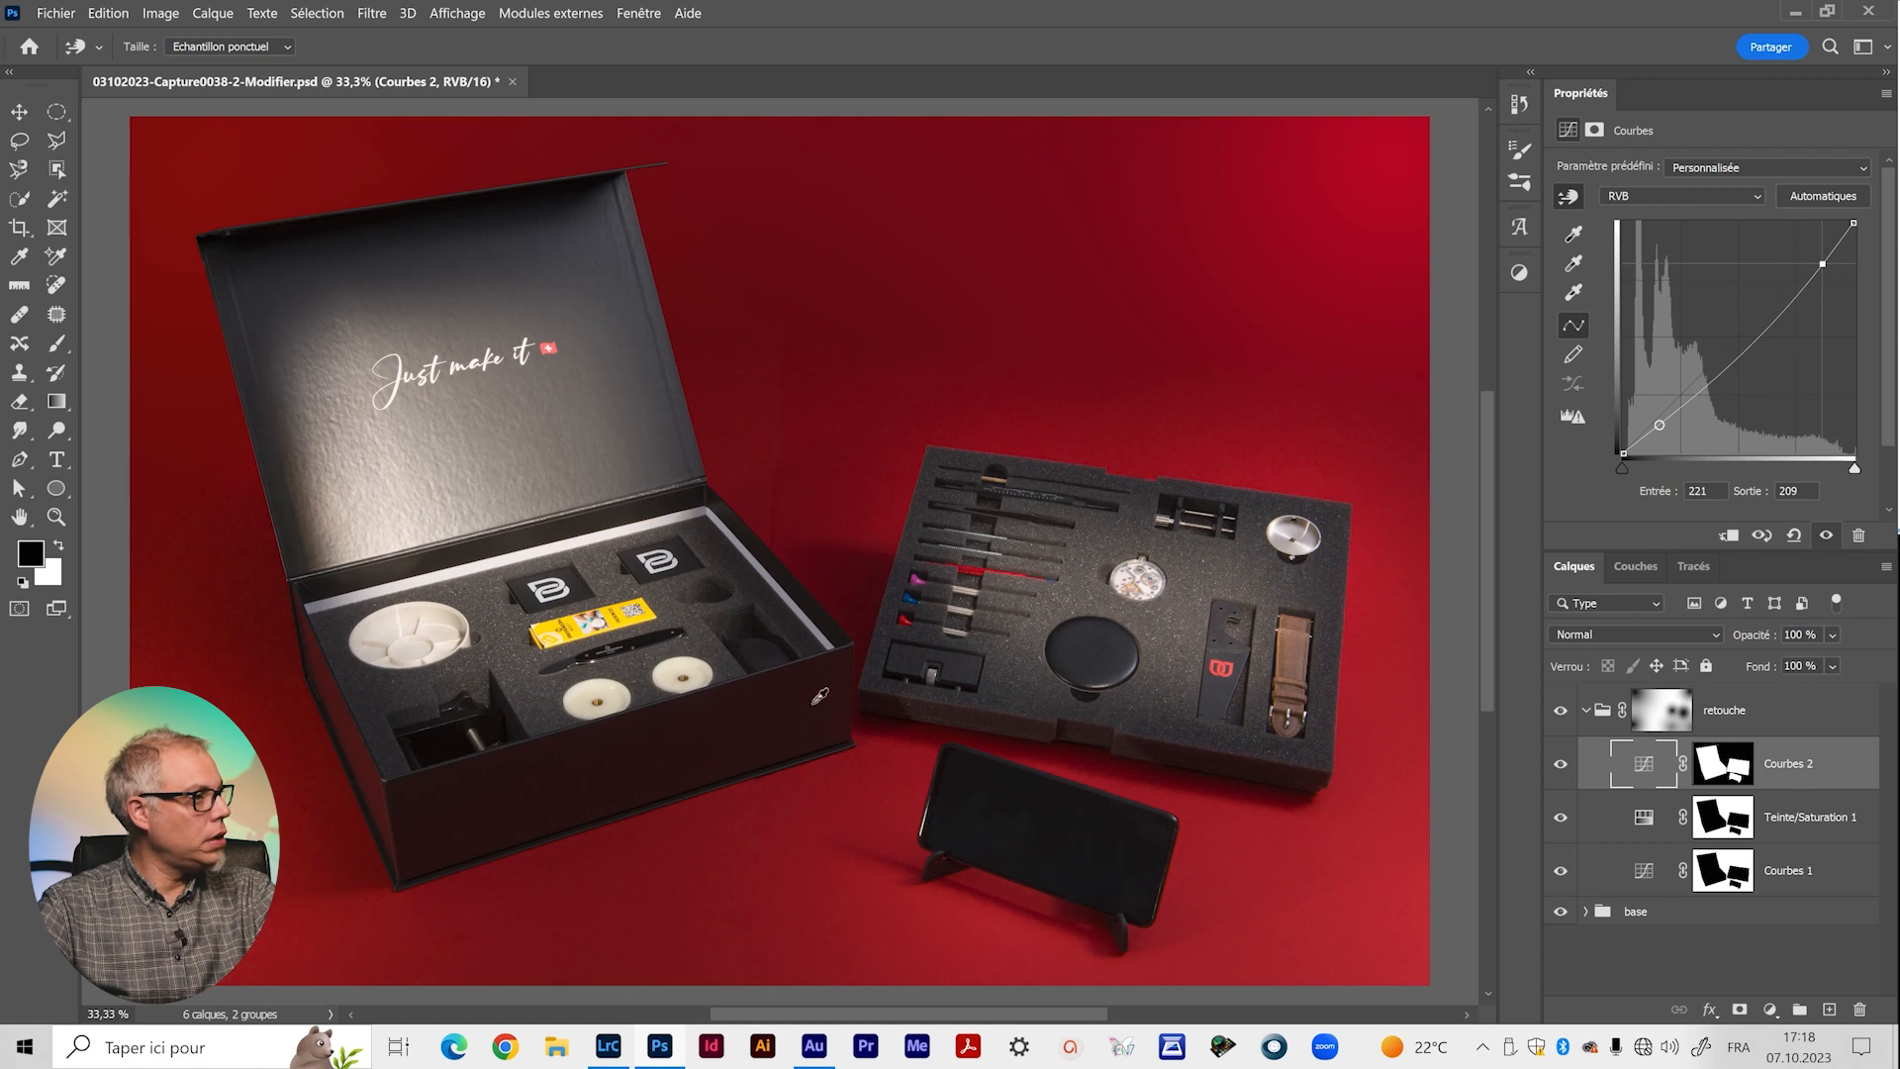
pyautogui.moveTo(501, 608); pyautogui.dragTo(503, 603)
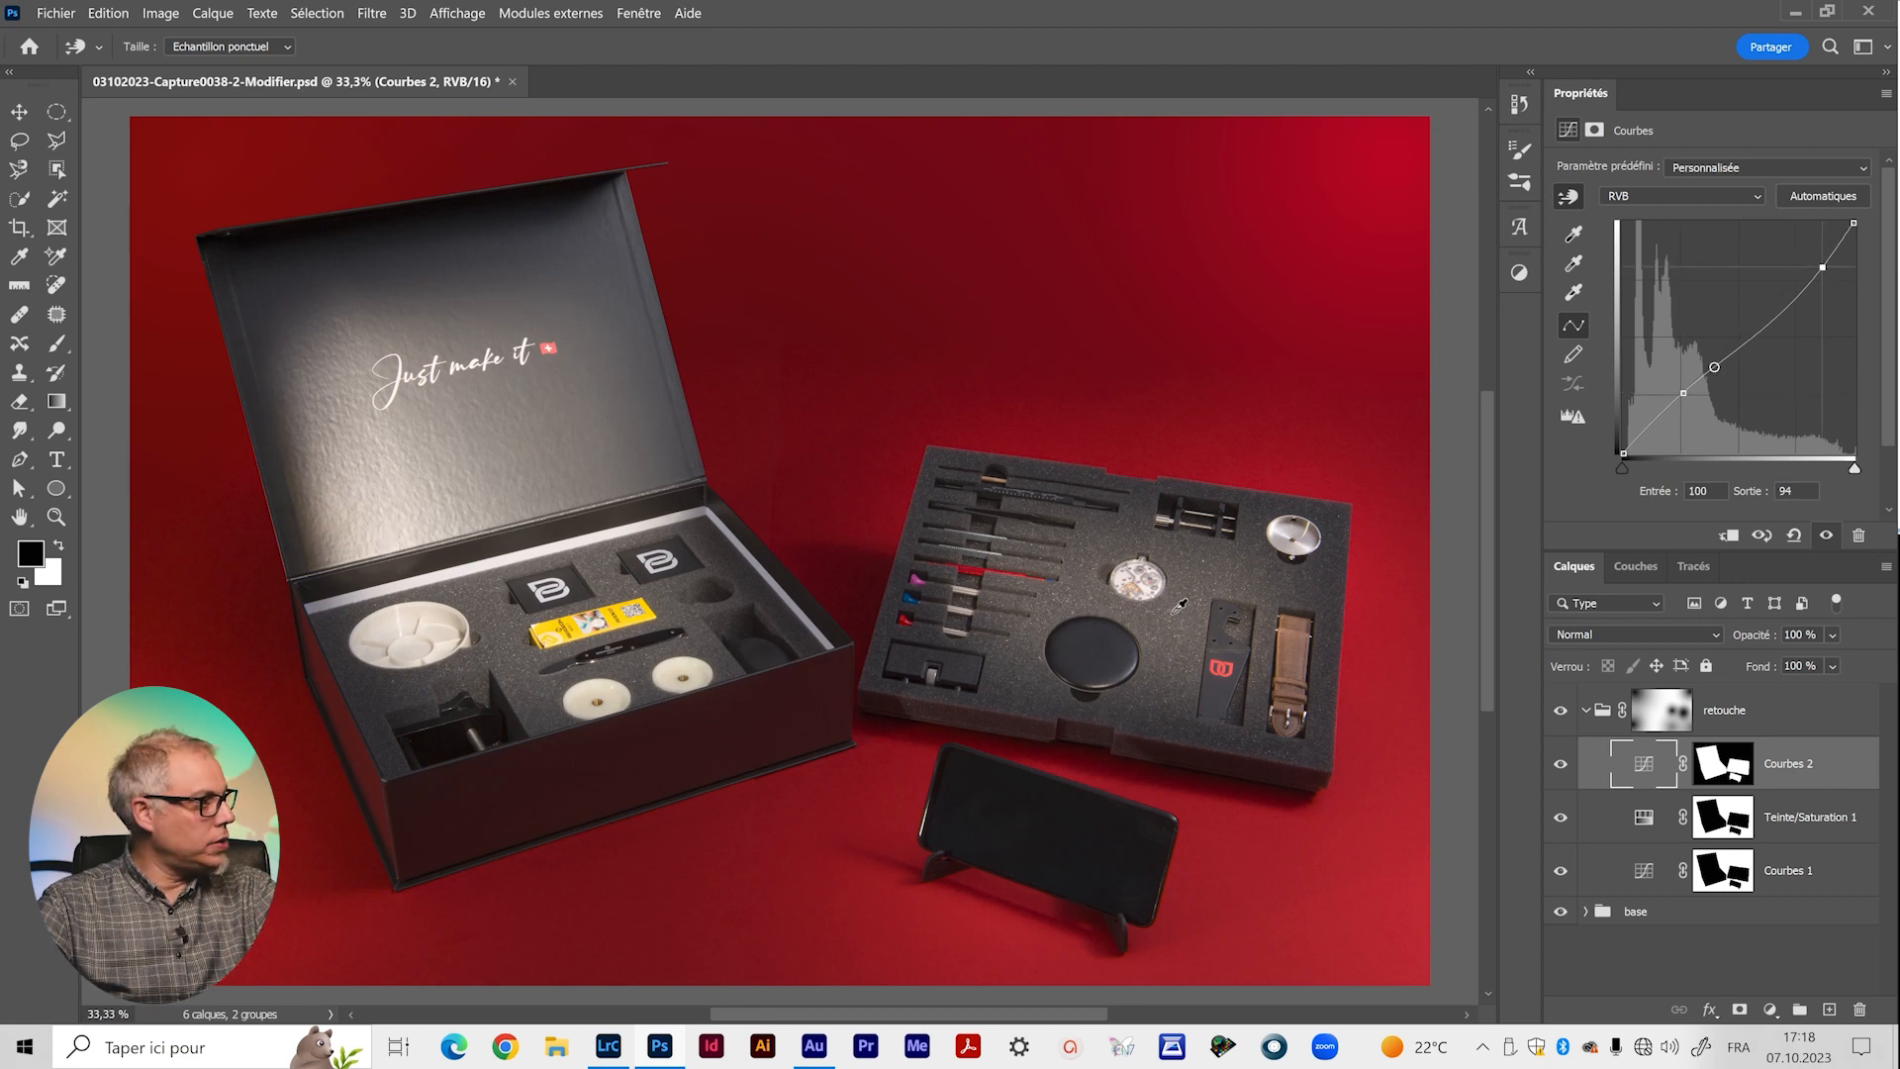
pyautogui.moveTo(1179, 604); pyautogui.dragTo(1177, 601)
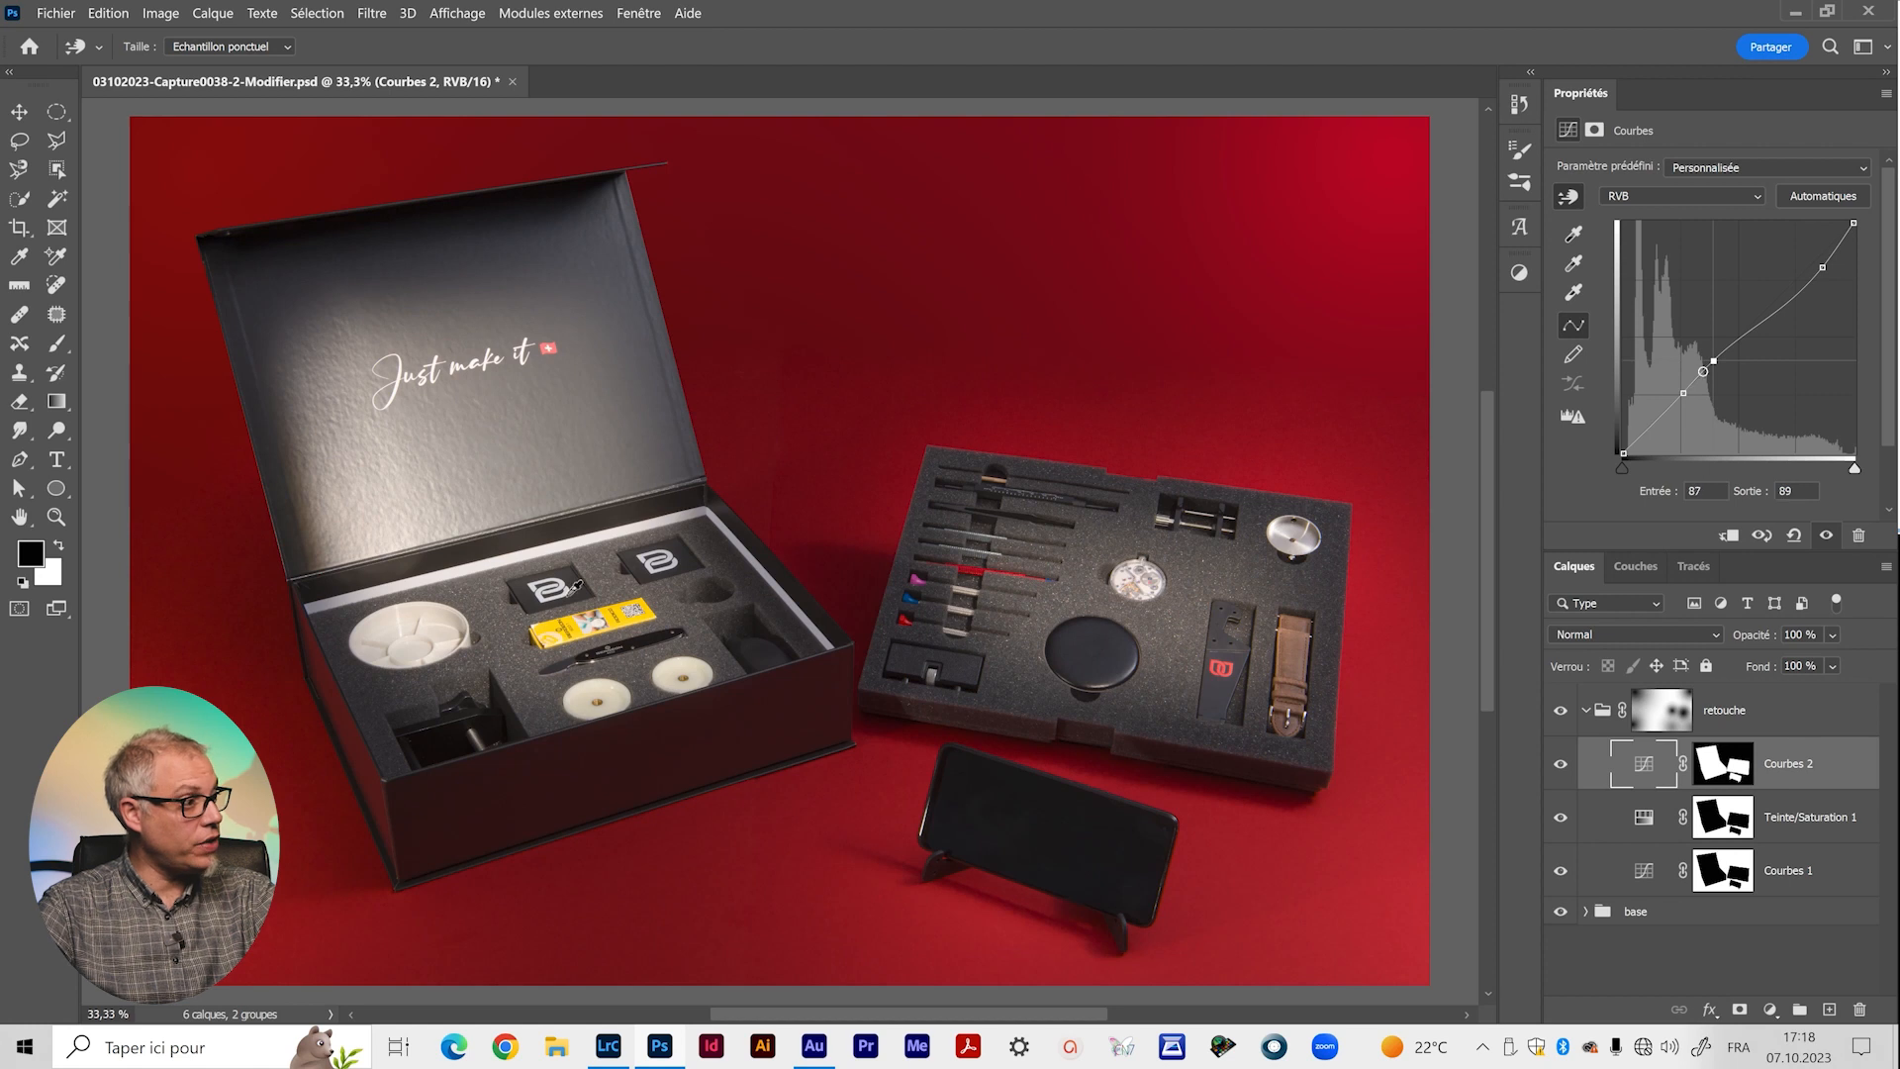
# Lower the red curve's white point to output 248 and raise the blue curve's midtones with a point at input 136, output 143.
pyautogui.click(1660, 200)
pyautogui.click(1662, 220)
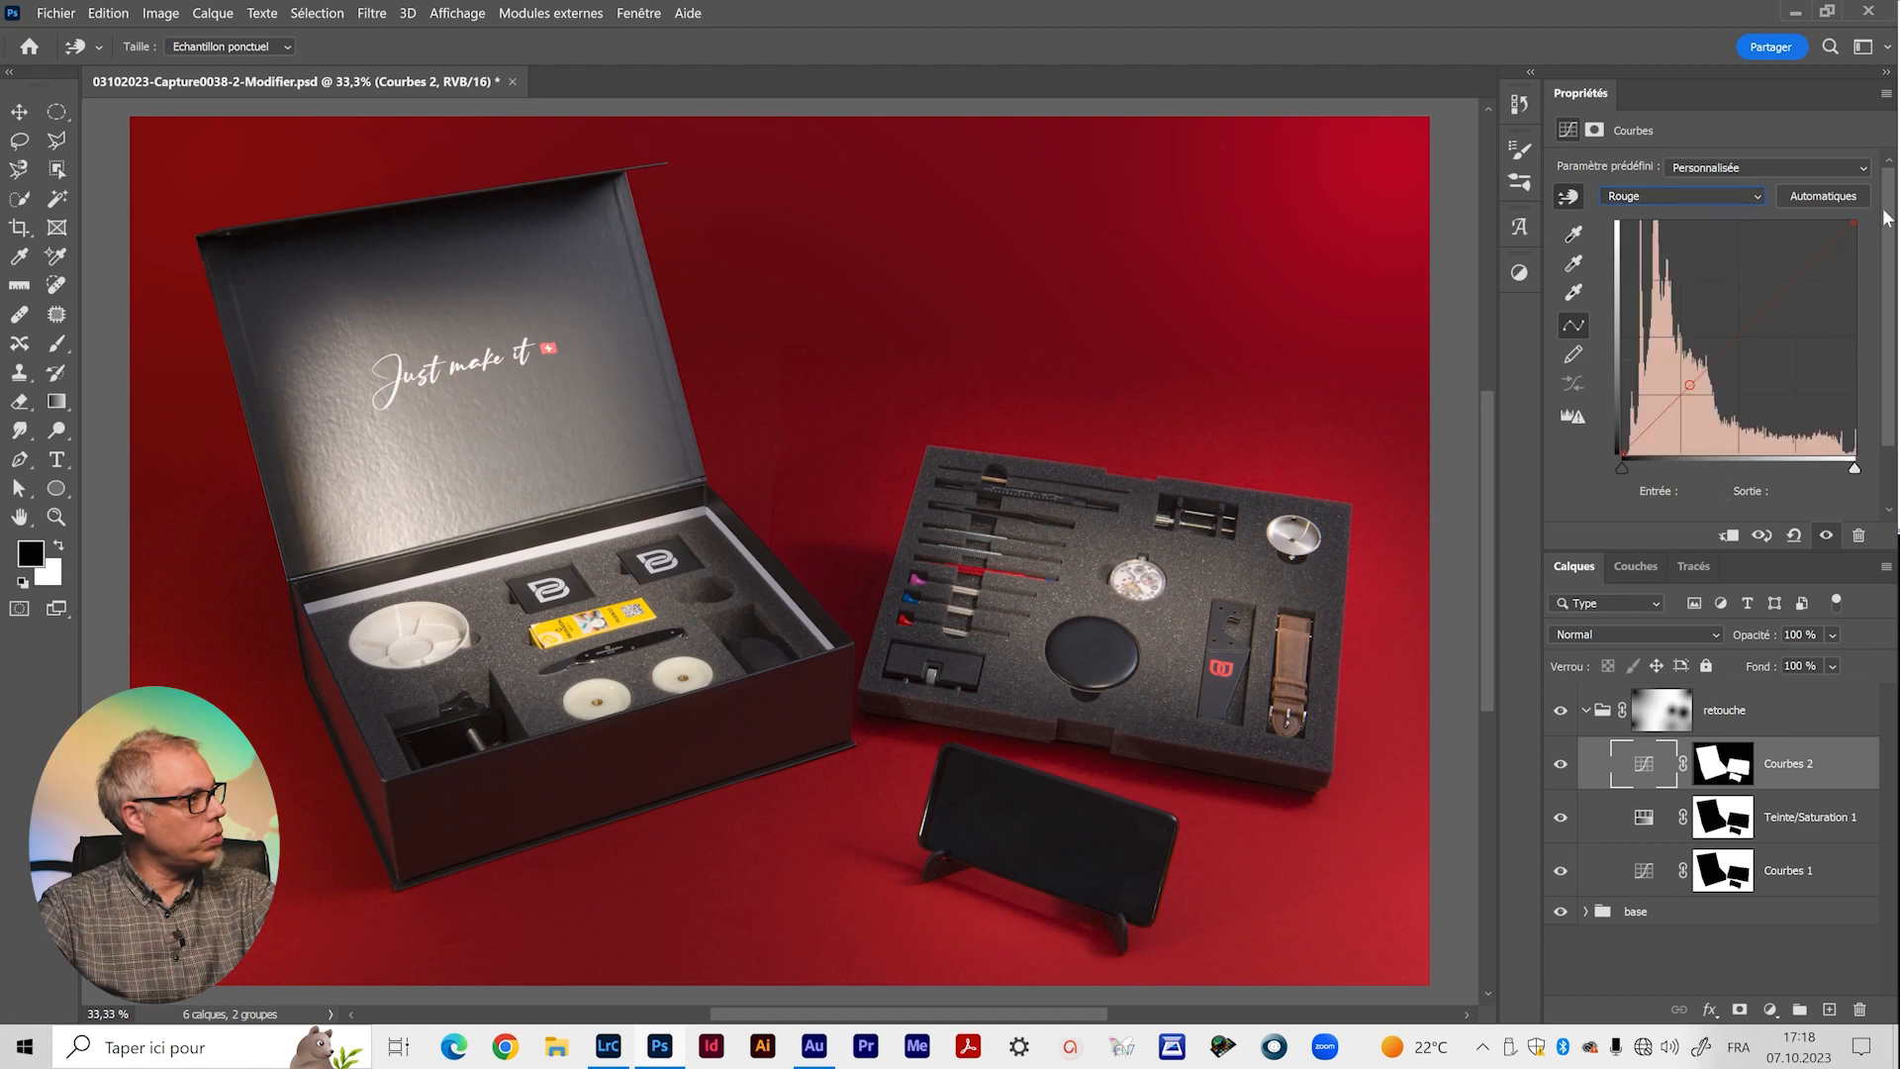
pyautogui.moveTo(1856, 220); pyautogui.dragTo(1870, 228)
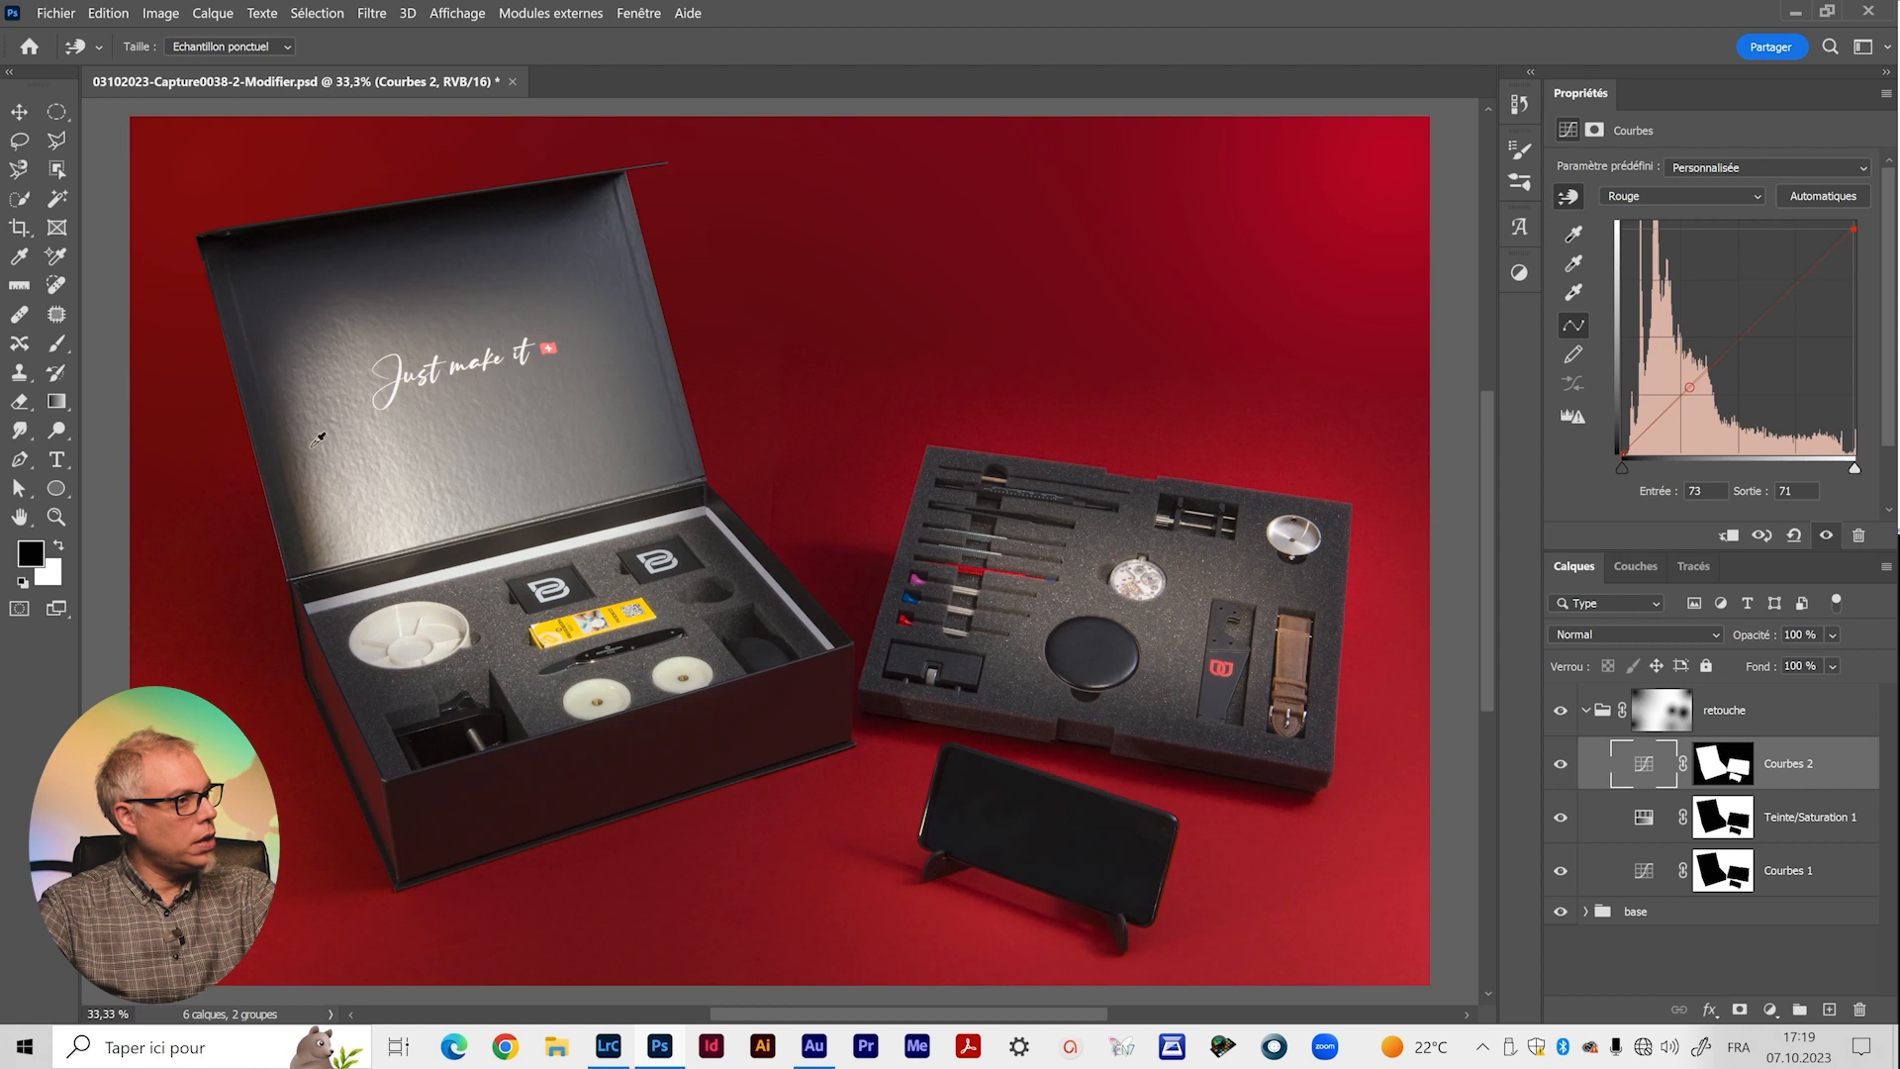
pyautogui.click(1647, 198)
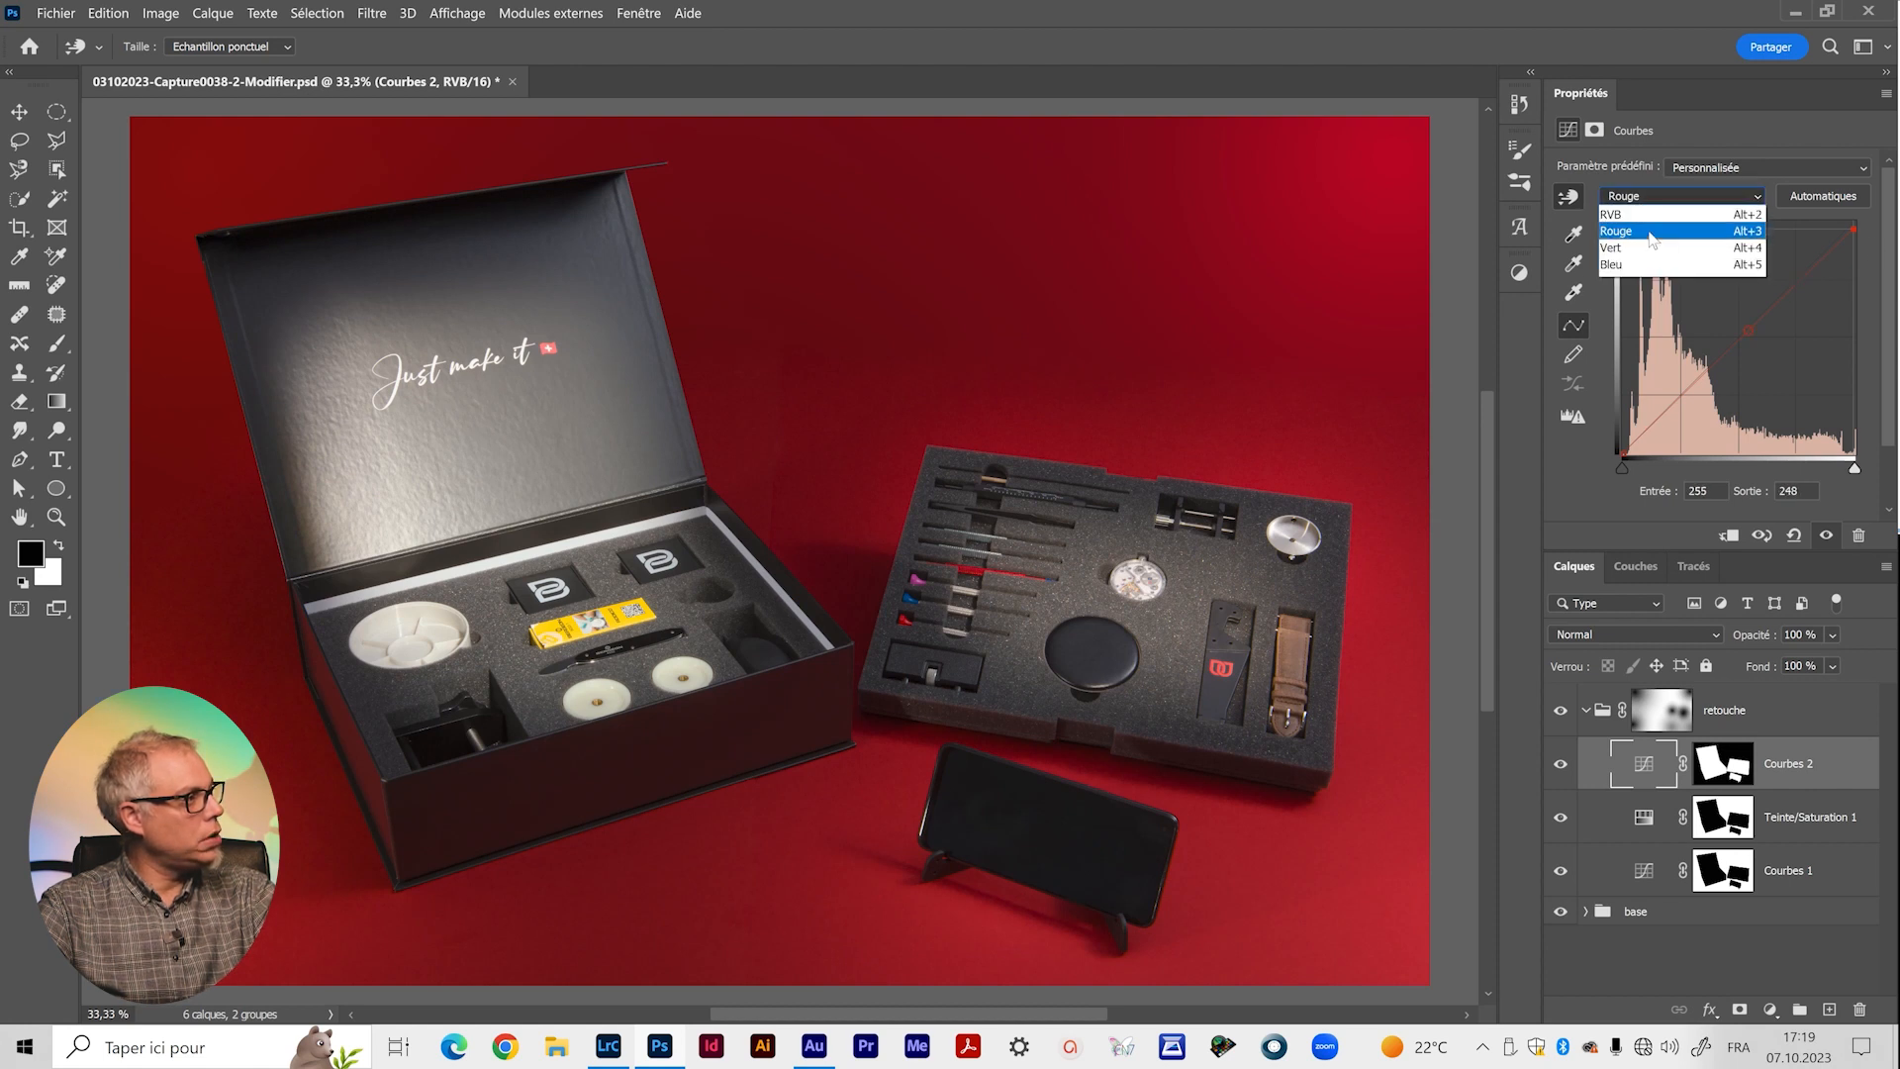
pyautogui.click(1660, 266)
pyautogui.click(1744, 324)
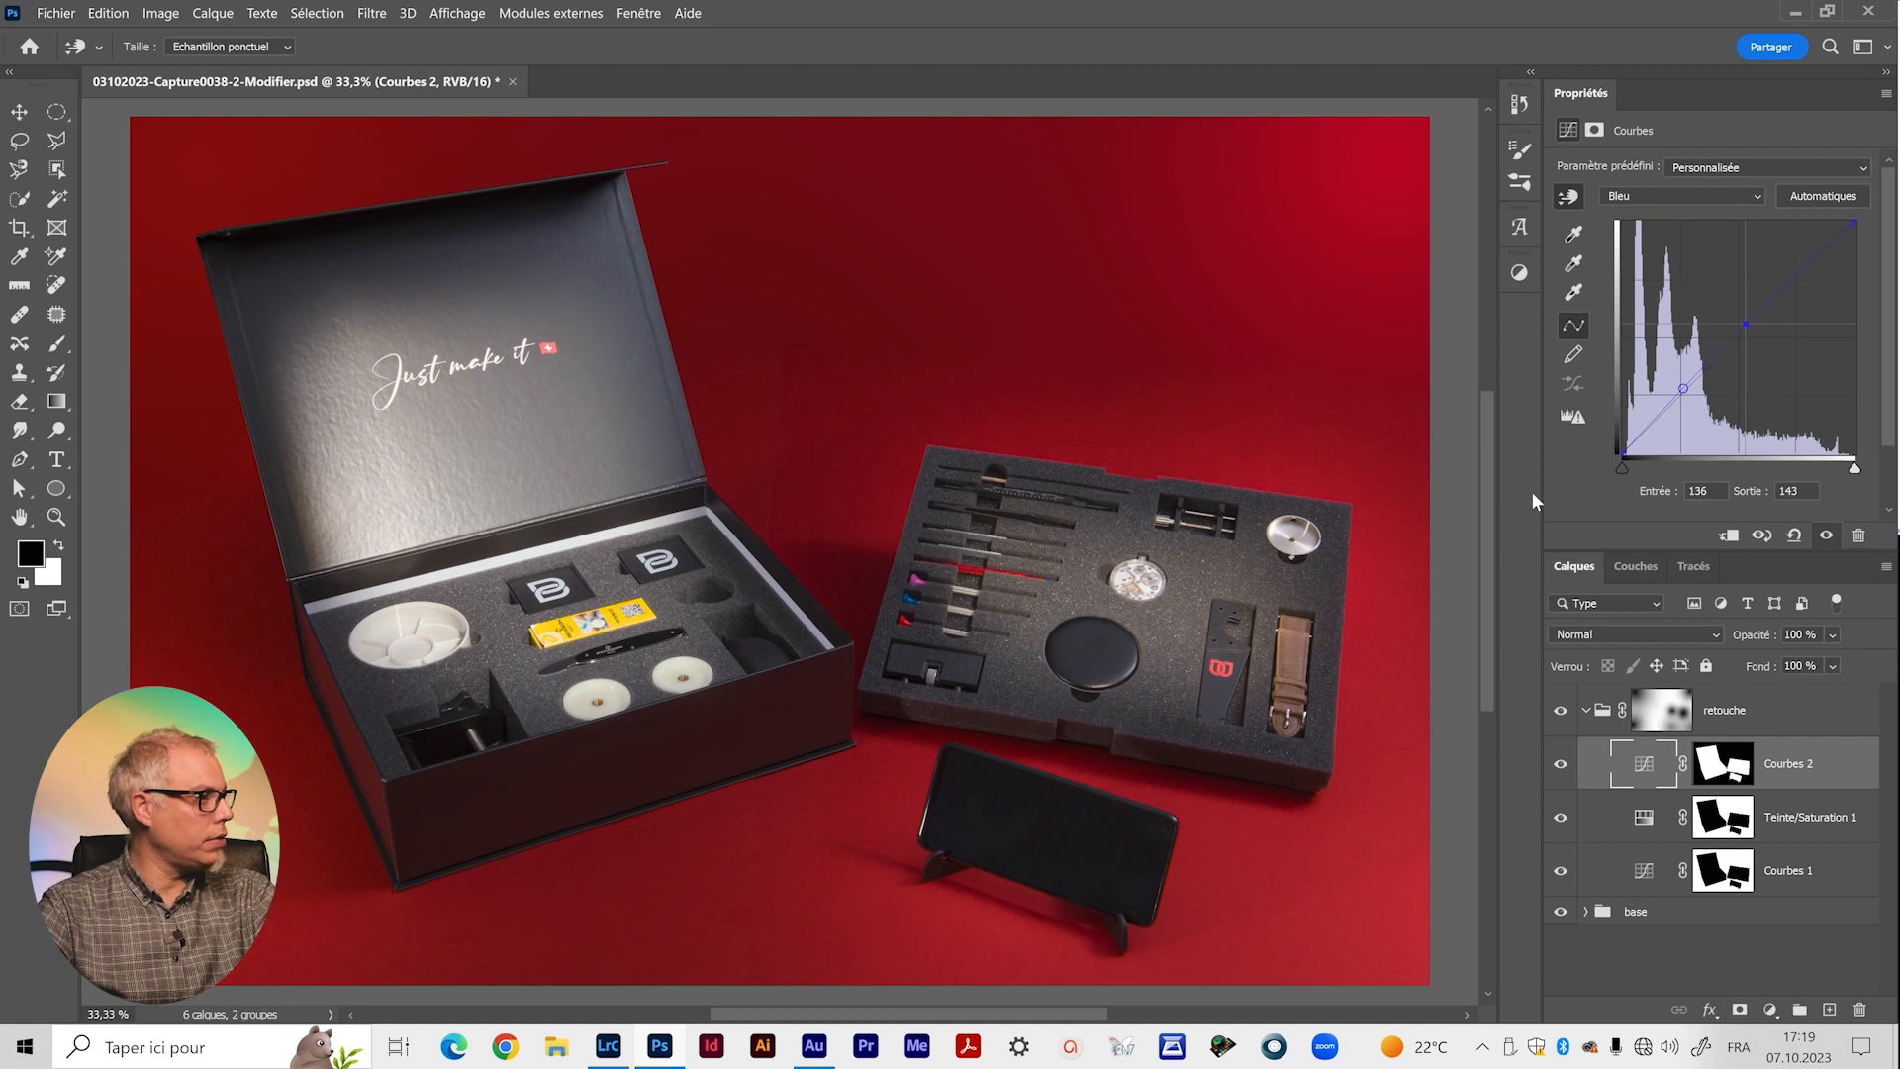
# Return to the composite RGB curve of Courbes 2, then view the whole retouched photo full screen.
pyautogui.click(1646, 775)
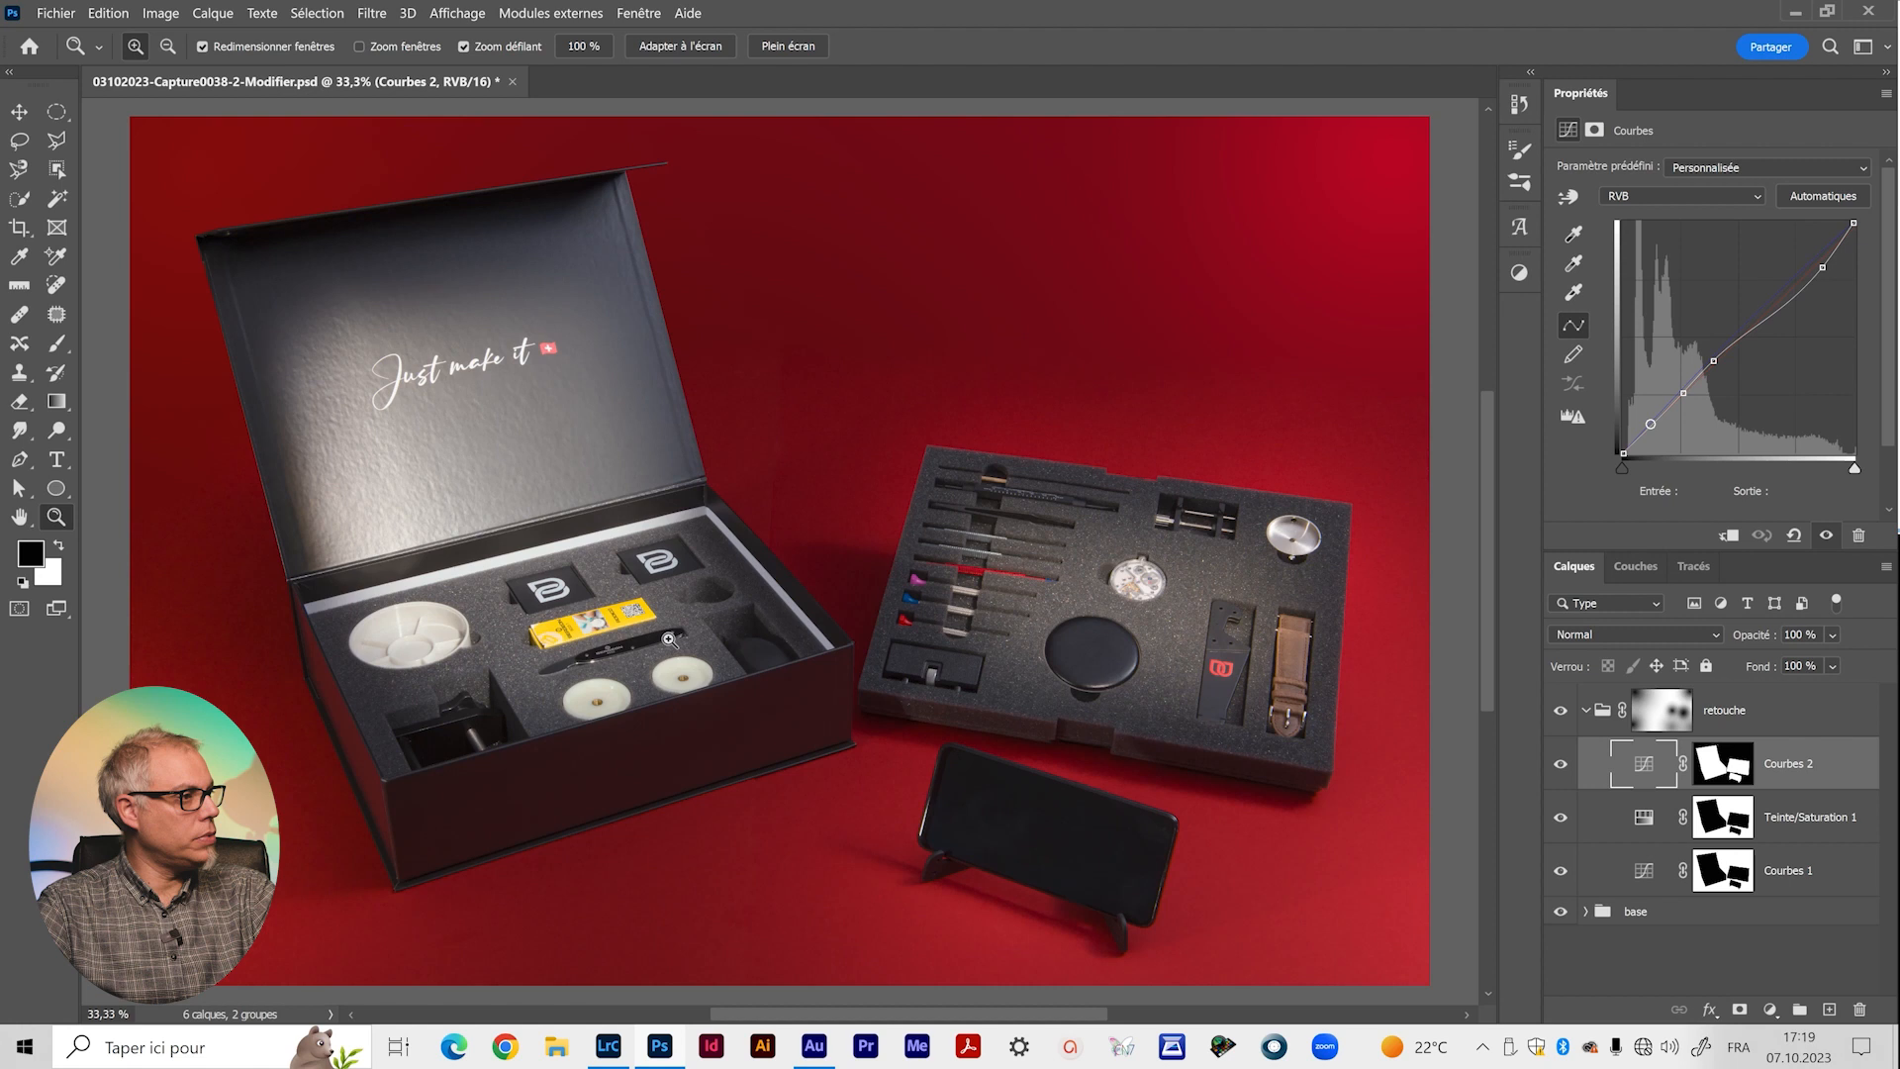
pyautogui.moveTo(829, 563); pyautogui.dragTo(814, 566)
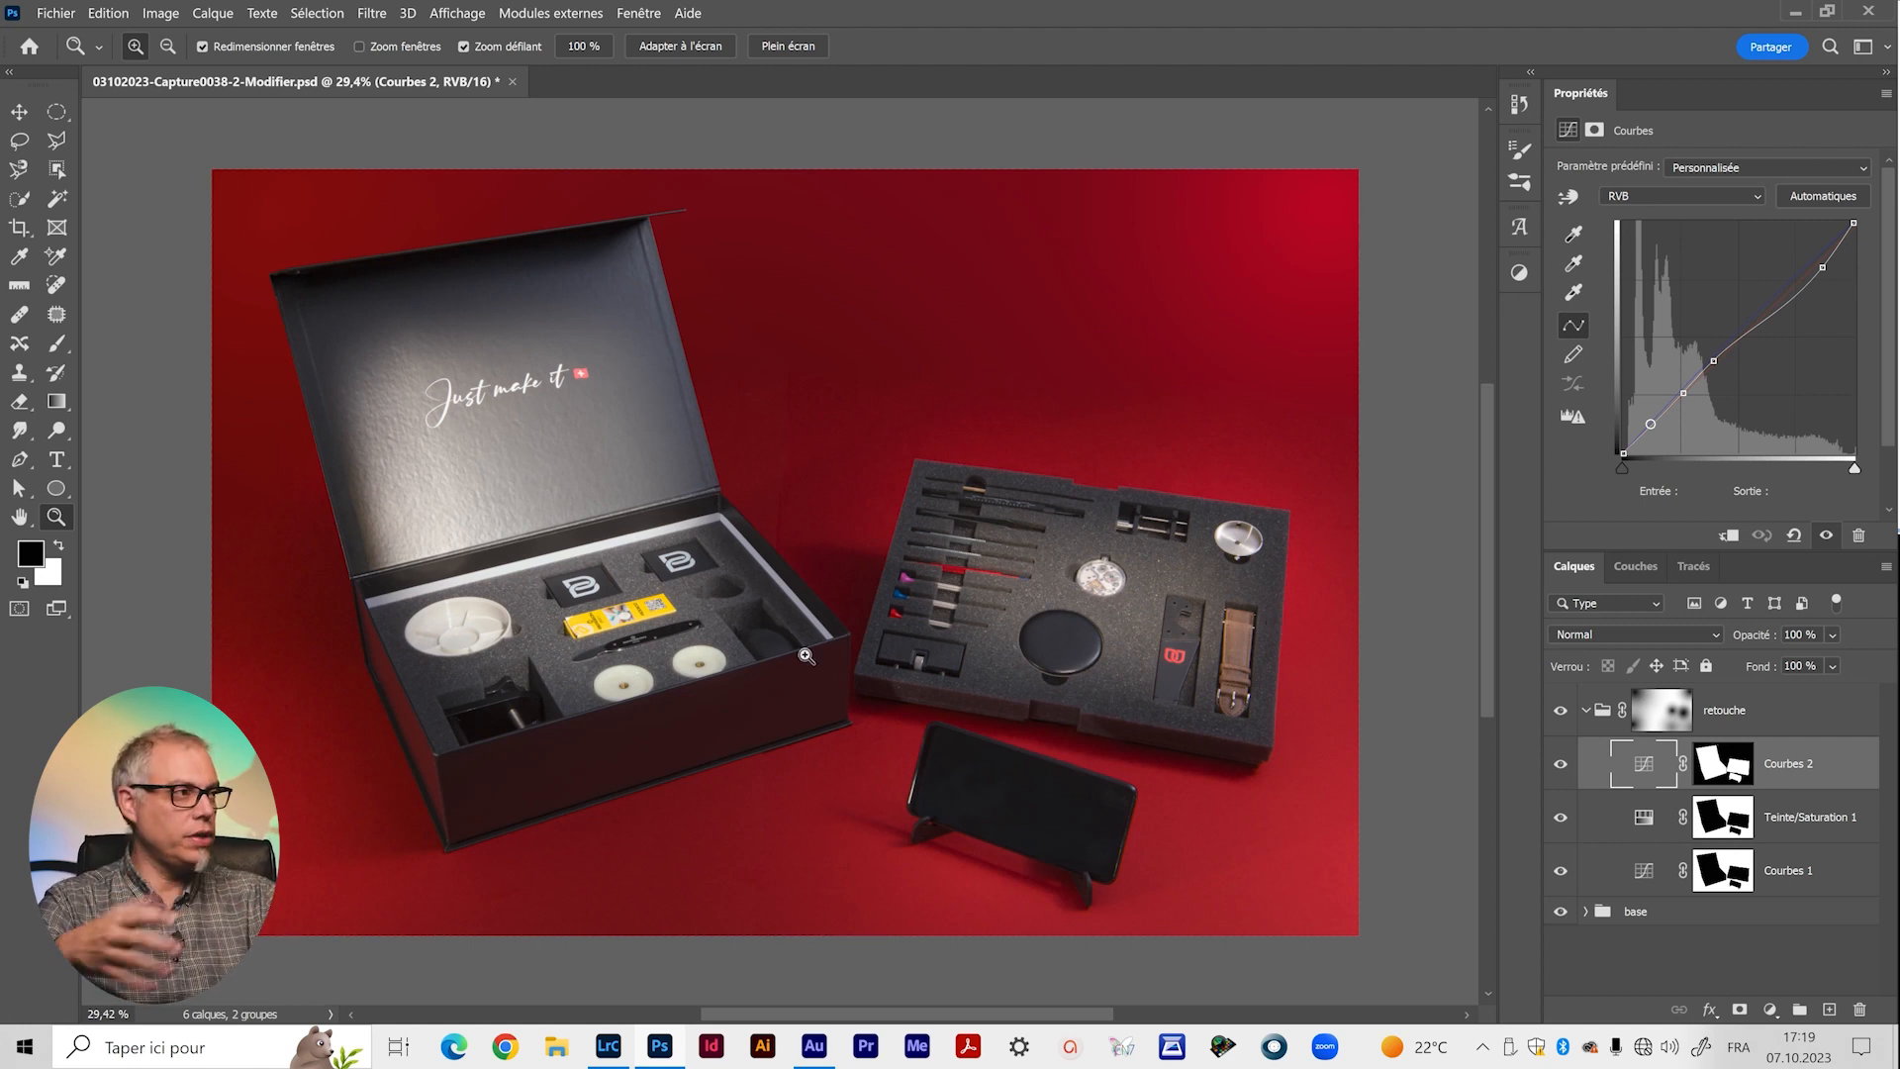
pyautogui.press('f')
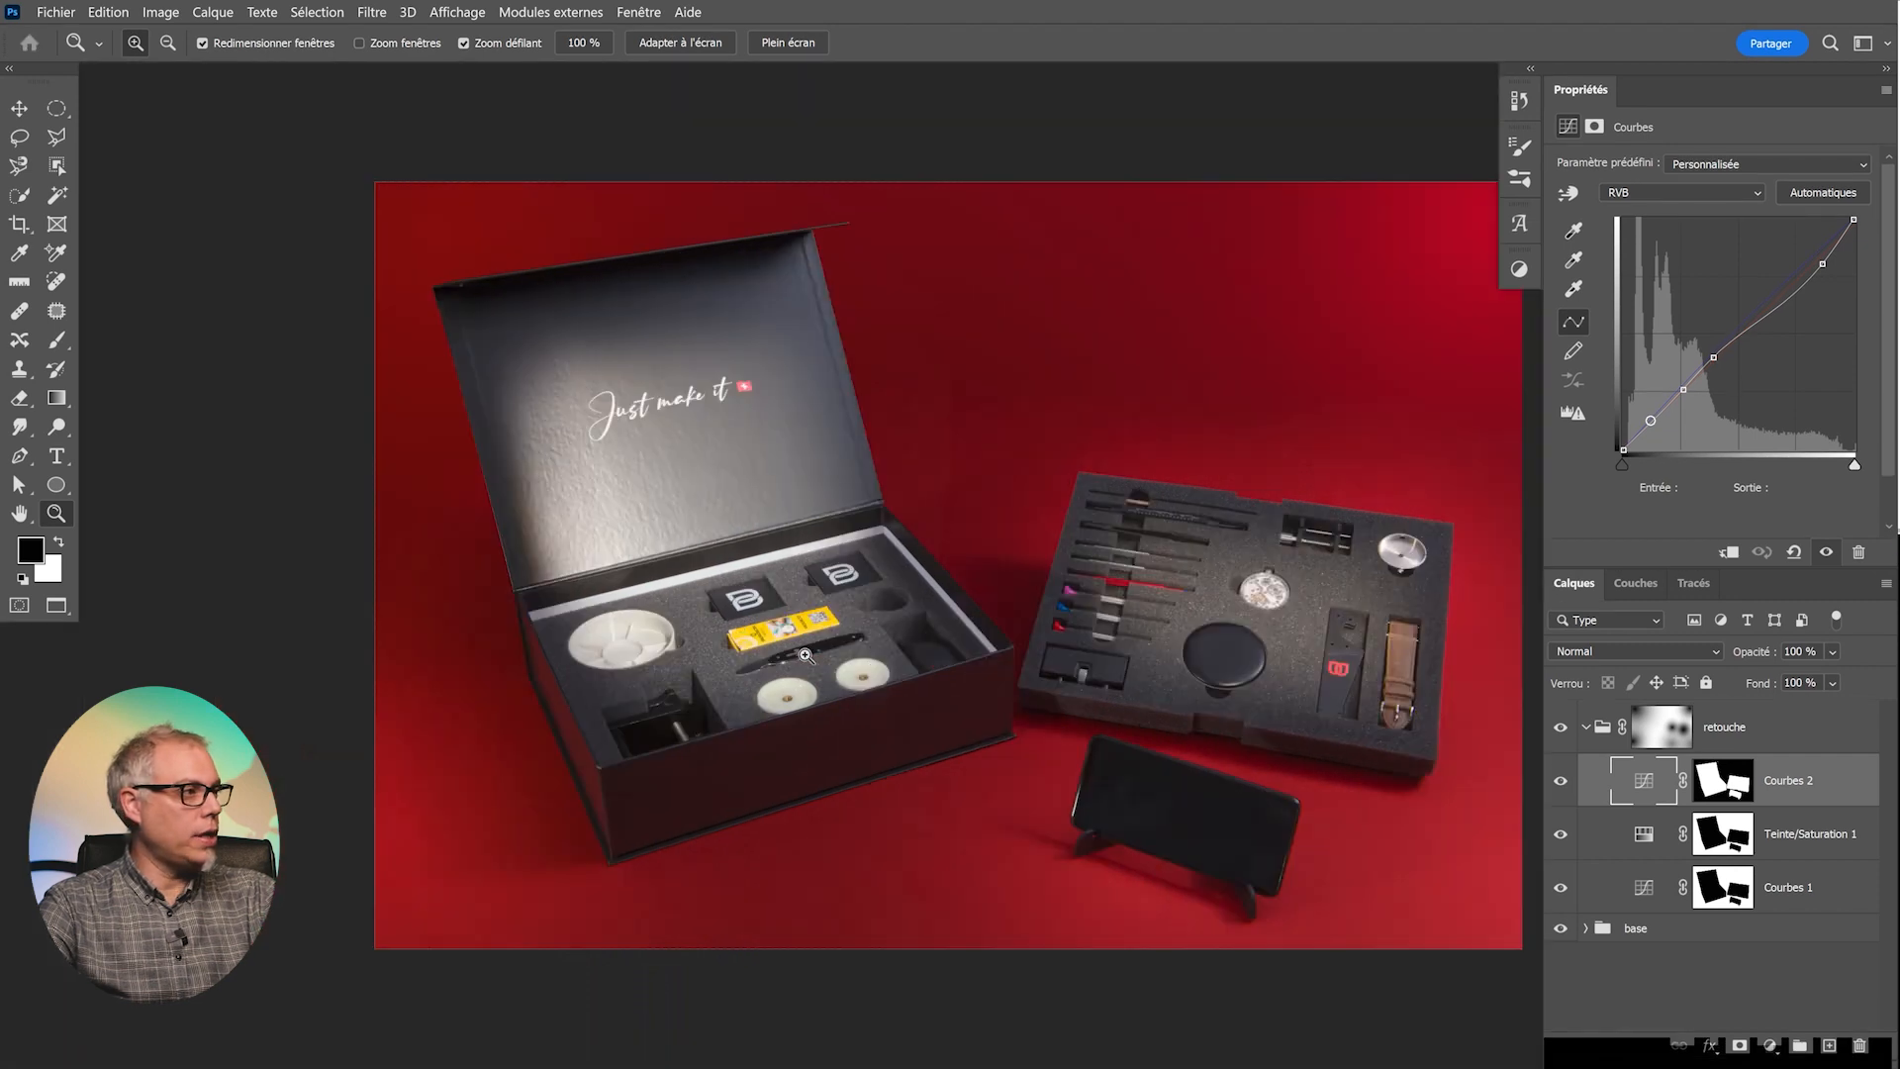
pyautogui.press('f')
pyautogui.hotkey('ctrl', '0')
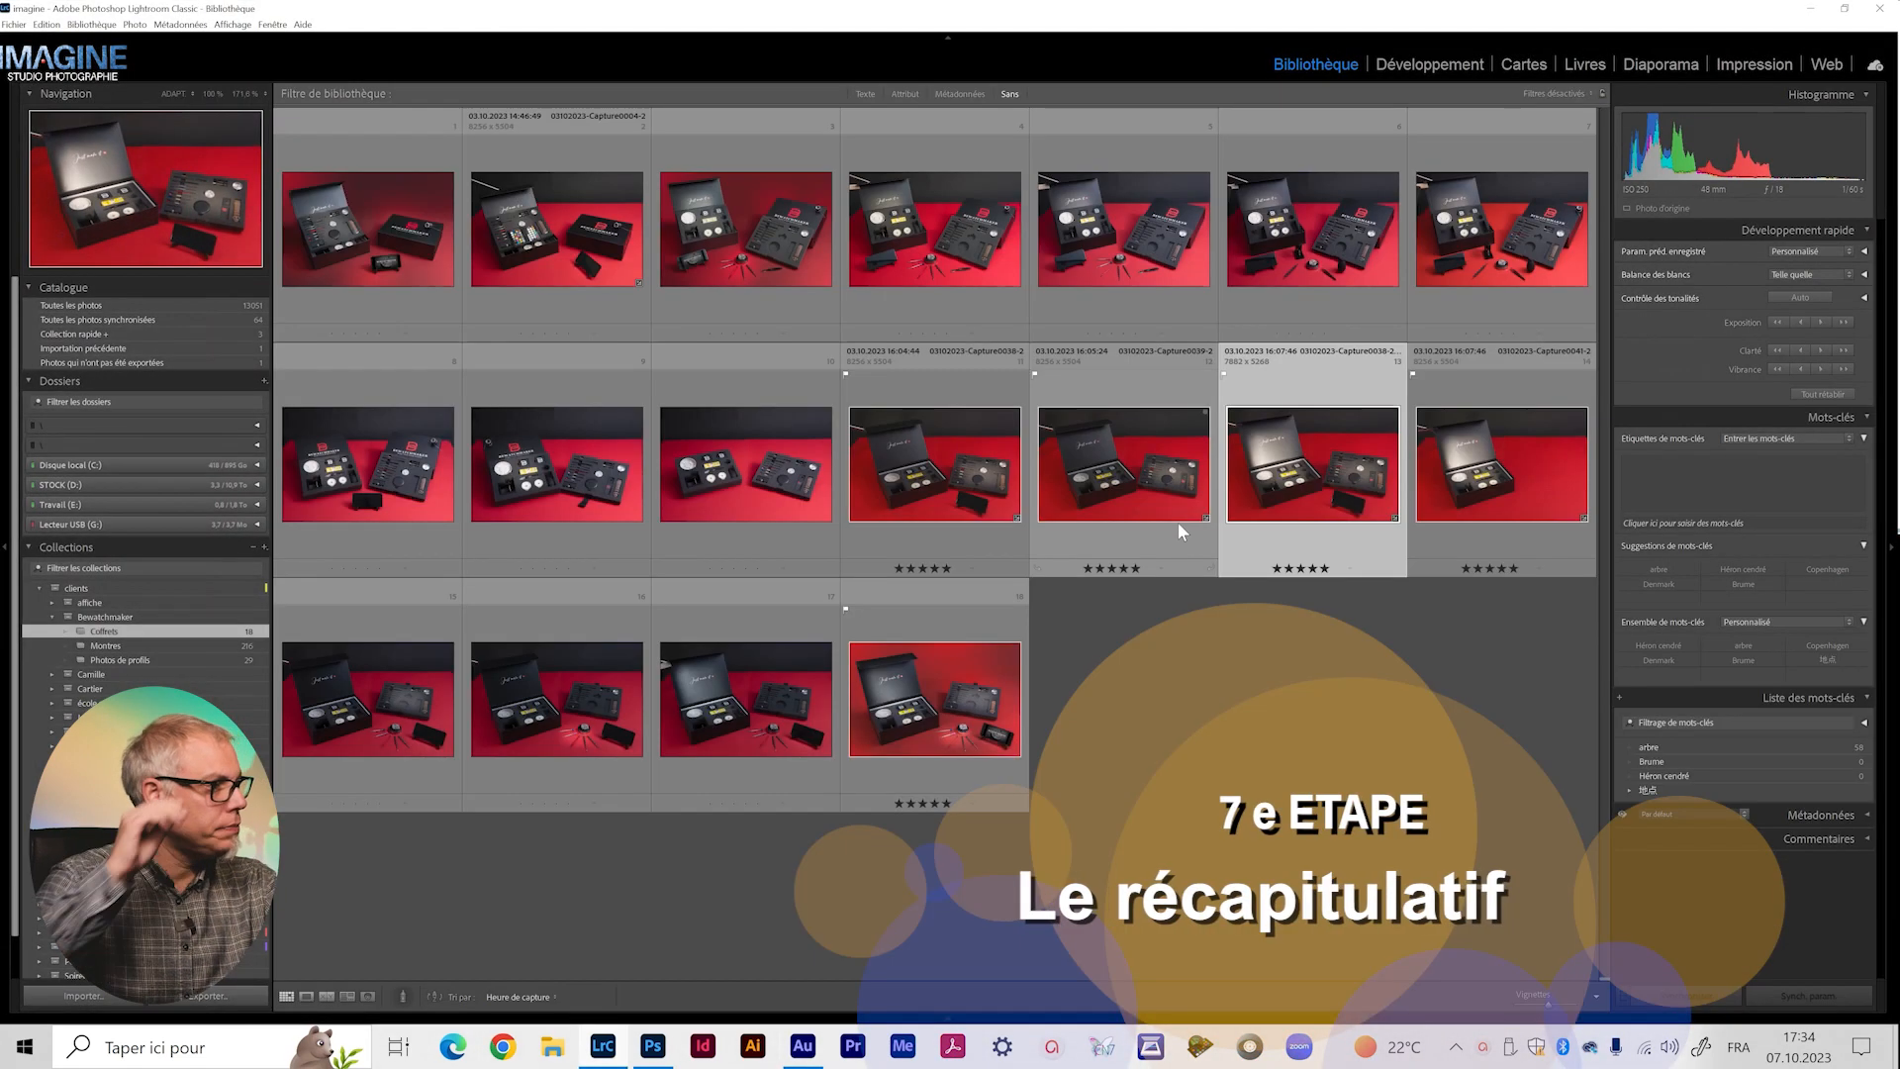
# In Lightroom Classic, compare the source captures at full size and open the lid-shadow capture's development settings.
pyautogui.doubleClick(1178, 523)
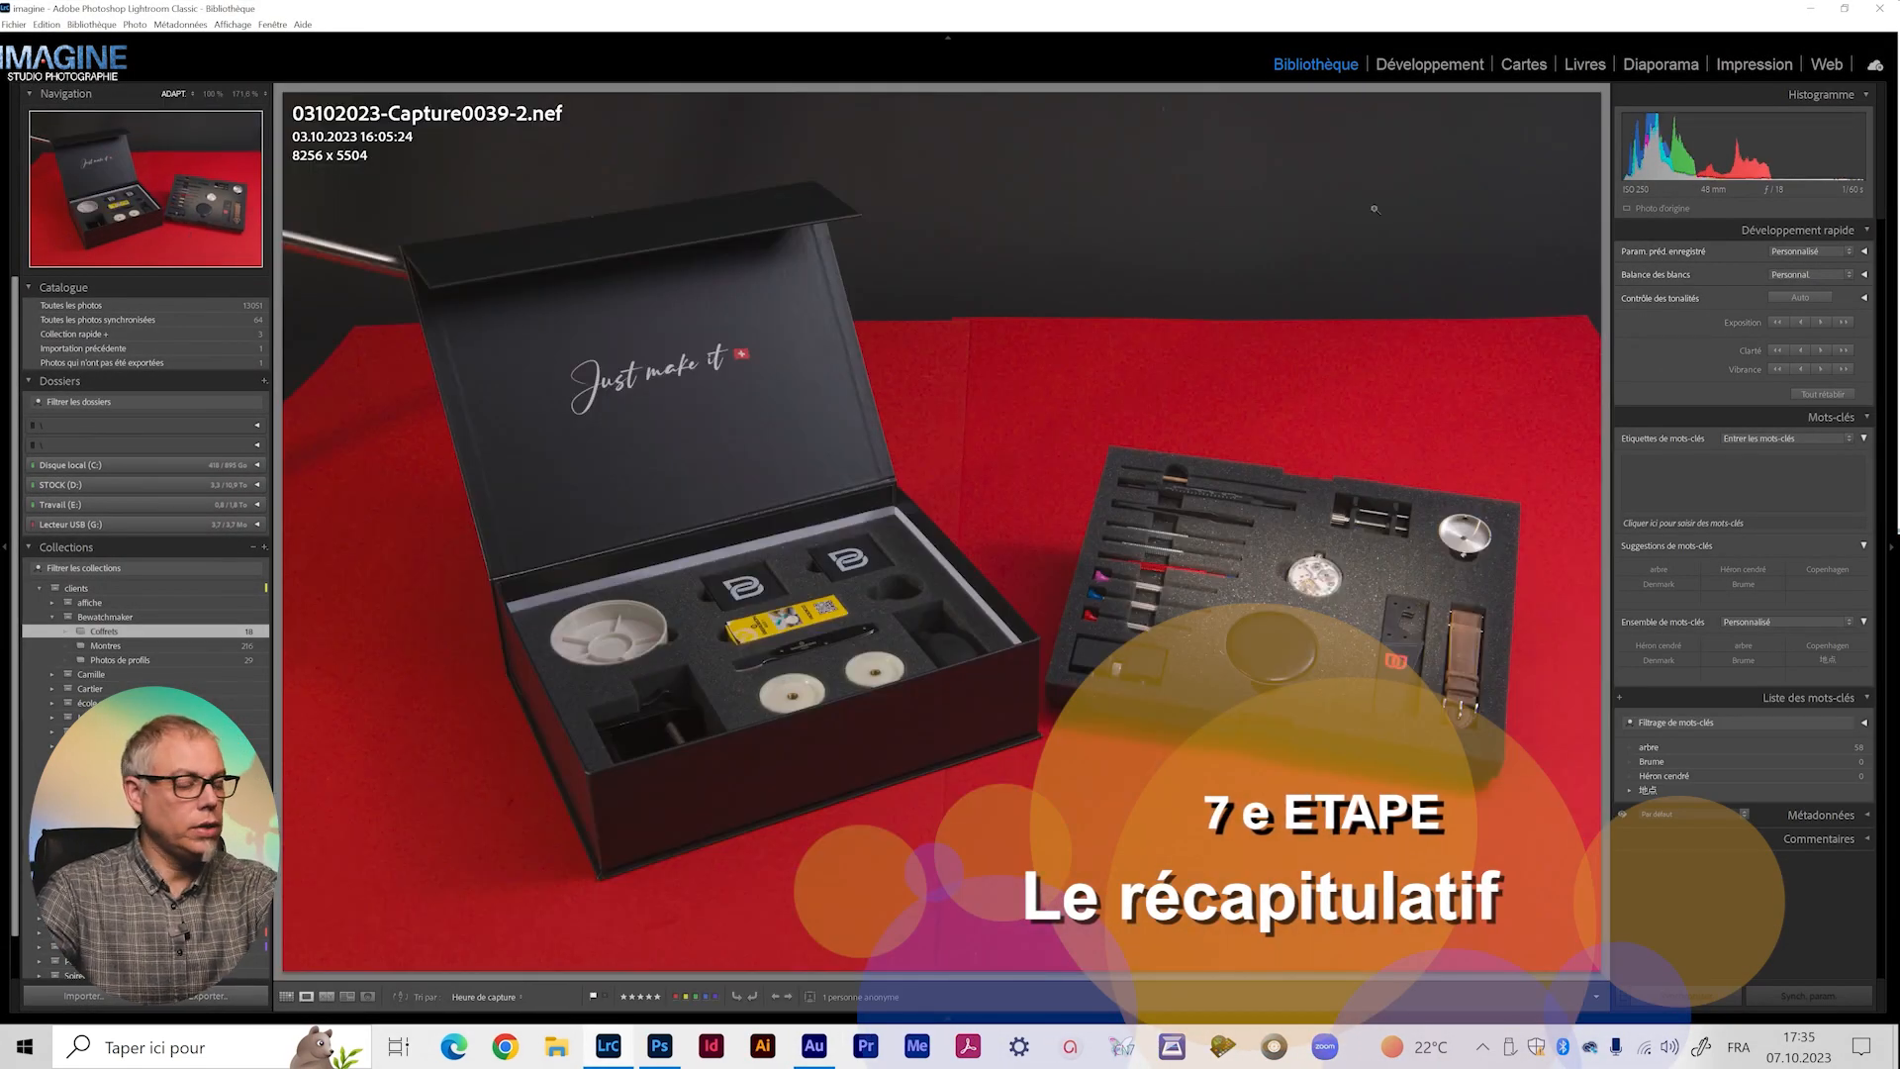
pyautogui.press('Right')
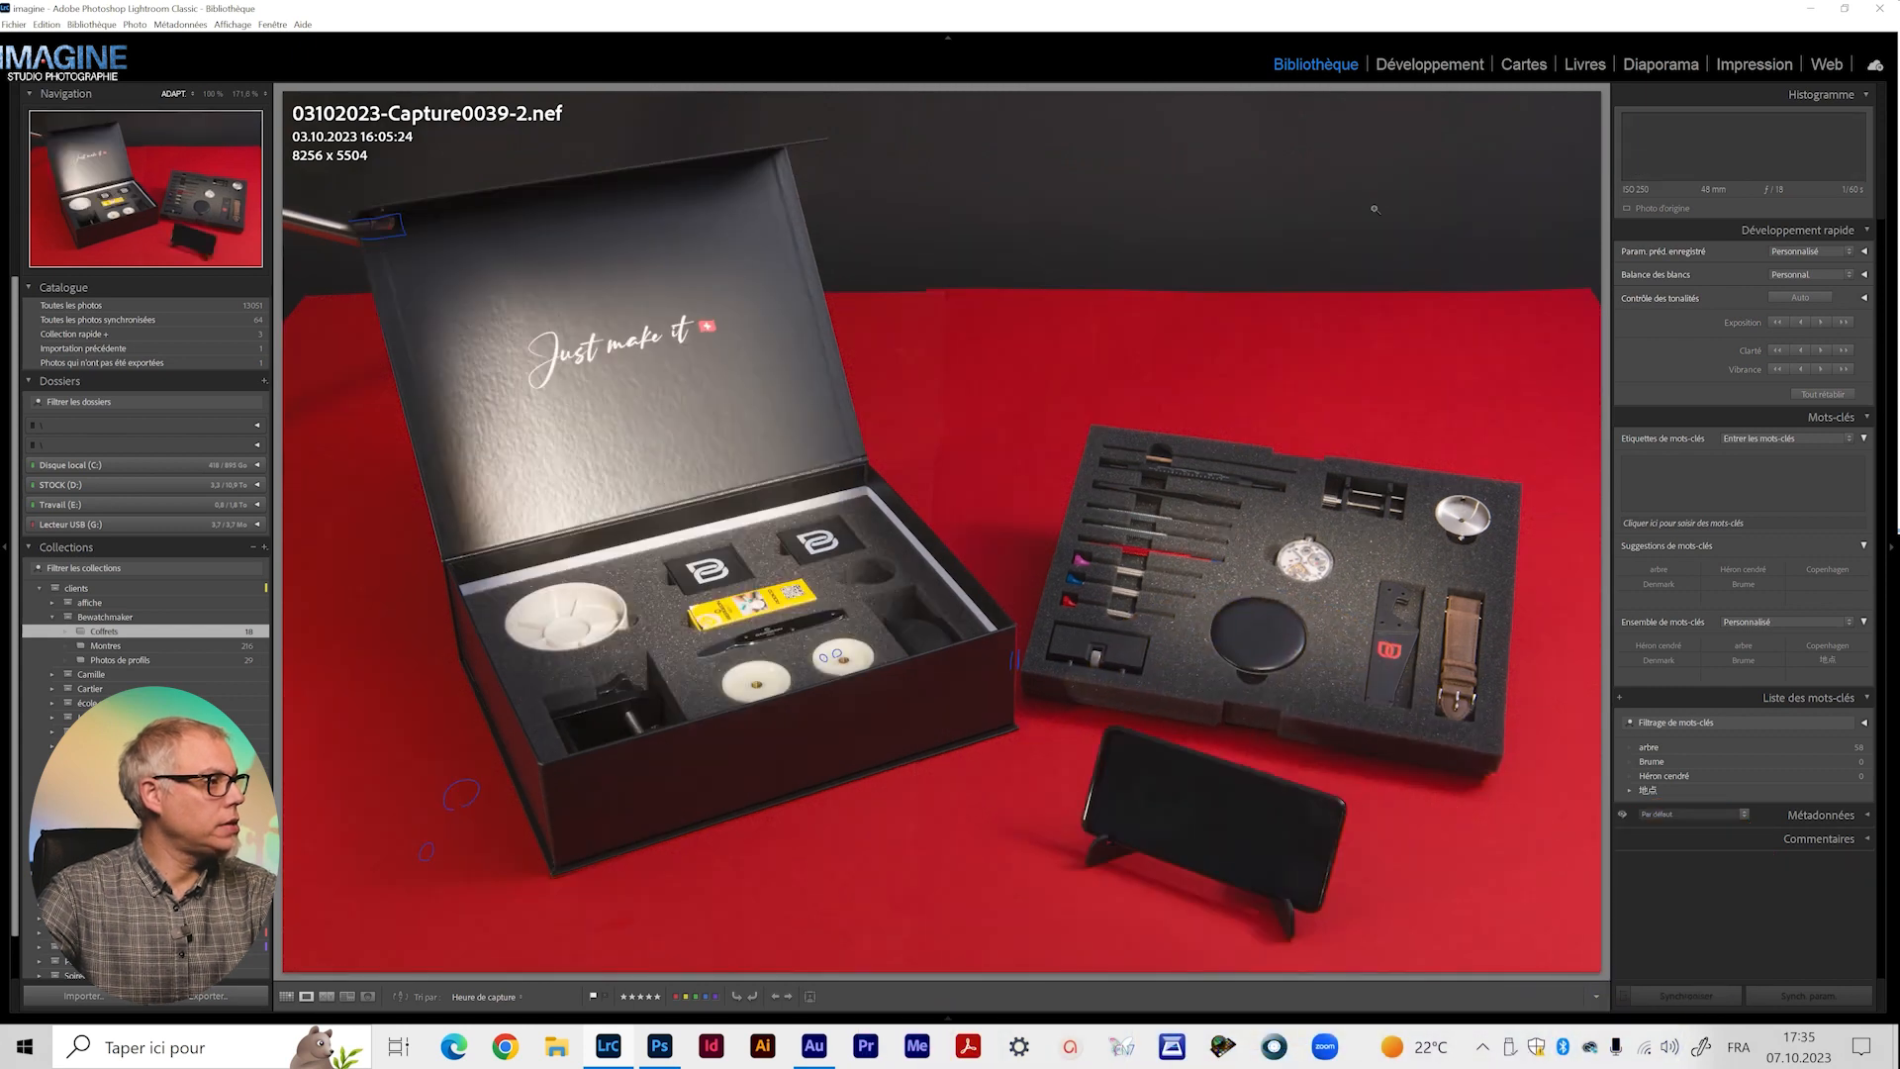
pyautogui.press('Right')
pyautogui.press('Left')
pyautogui.press('Left')
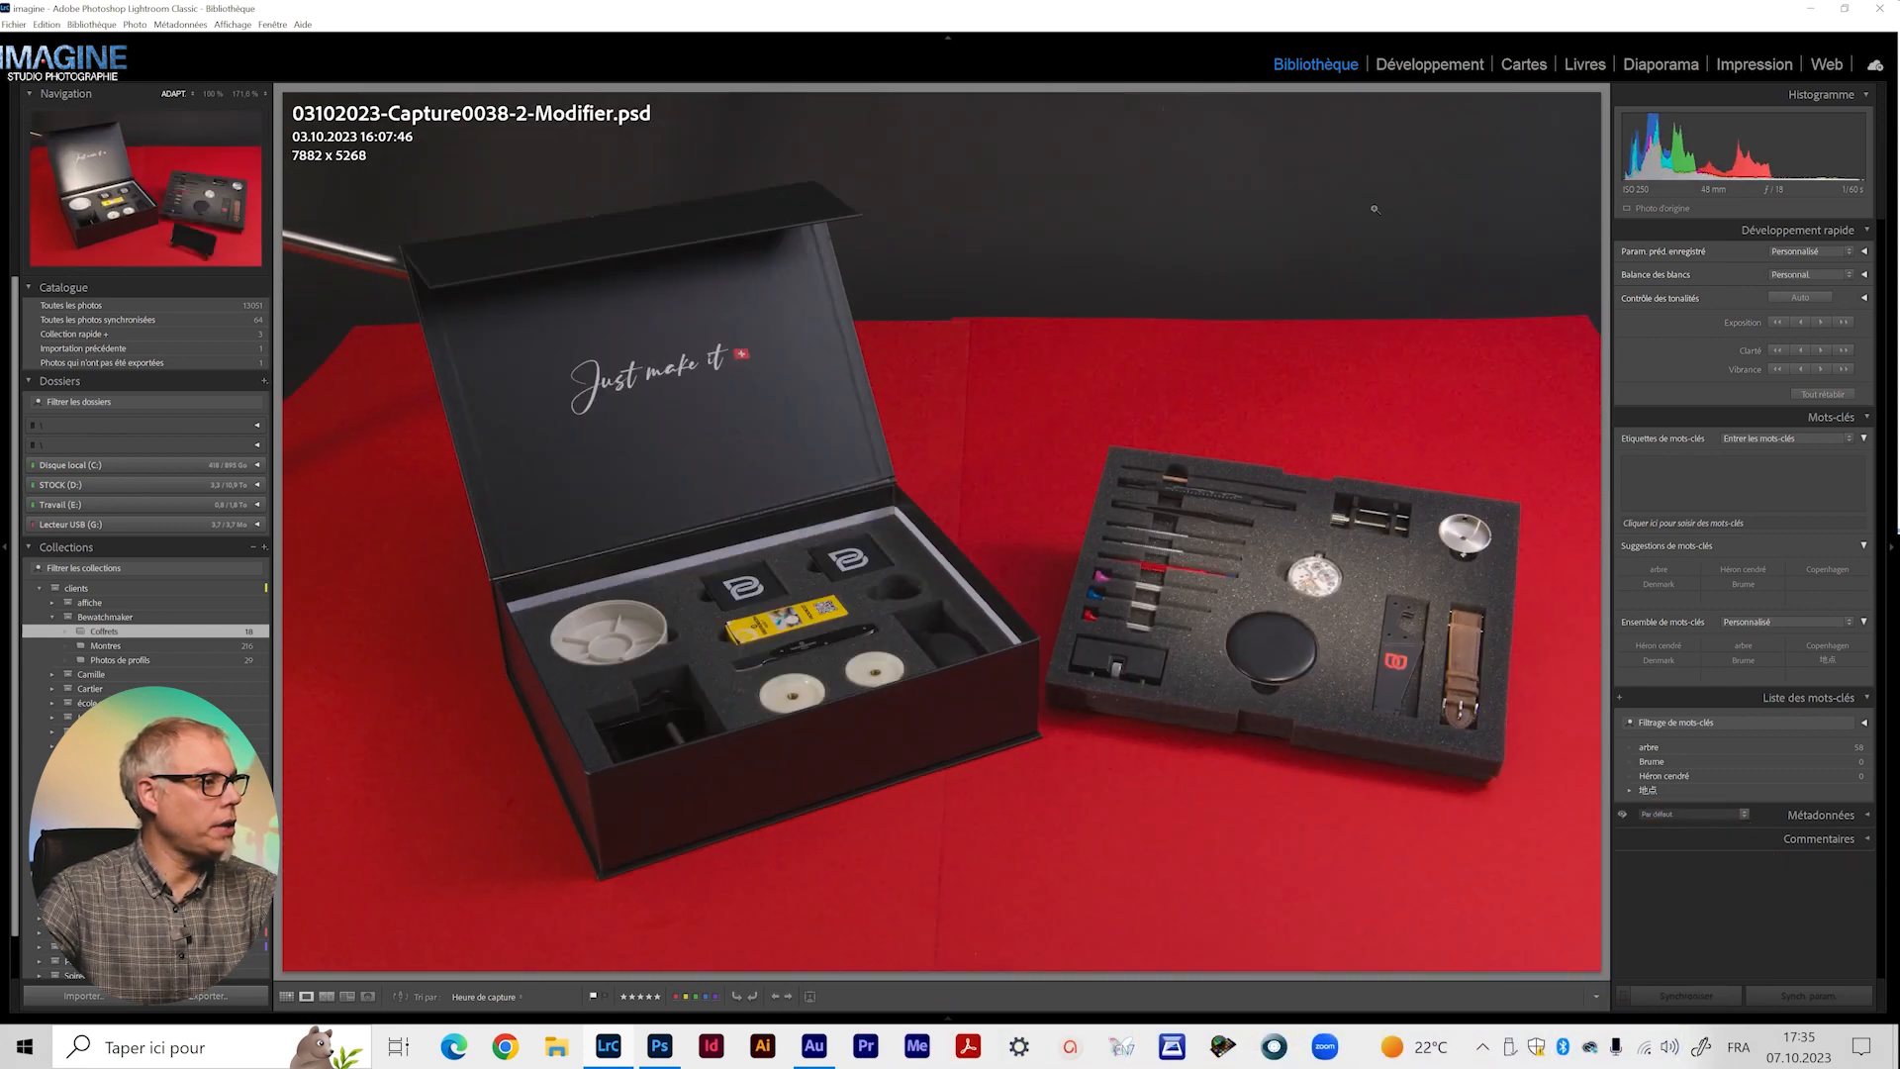
pyautogui.click(1429, 63)
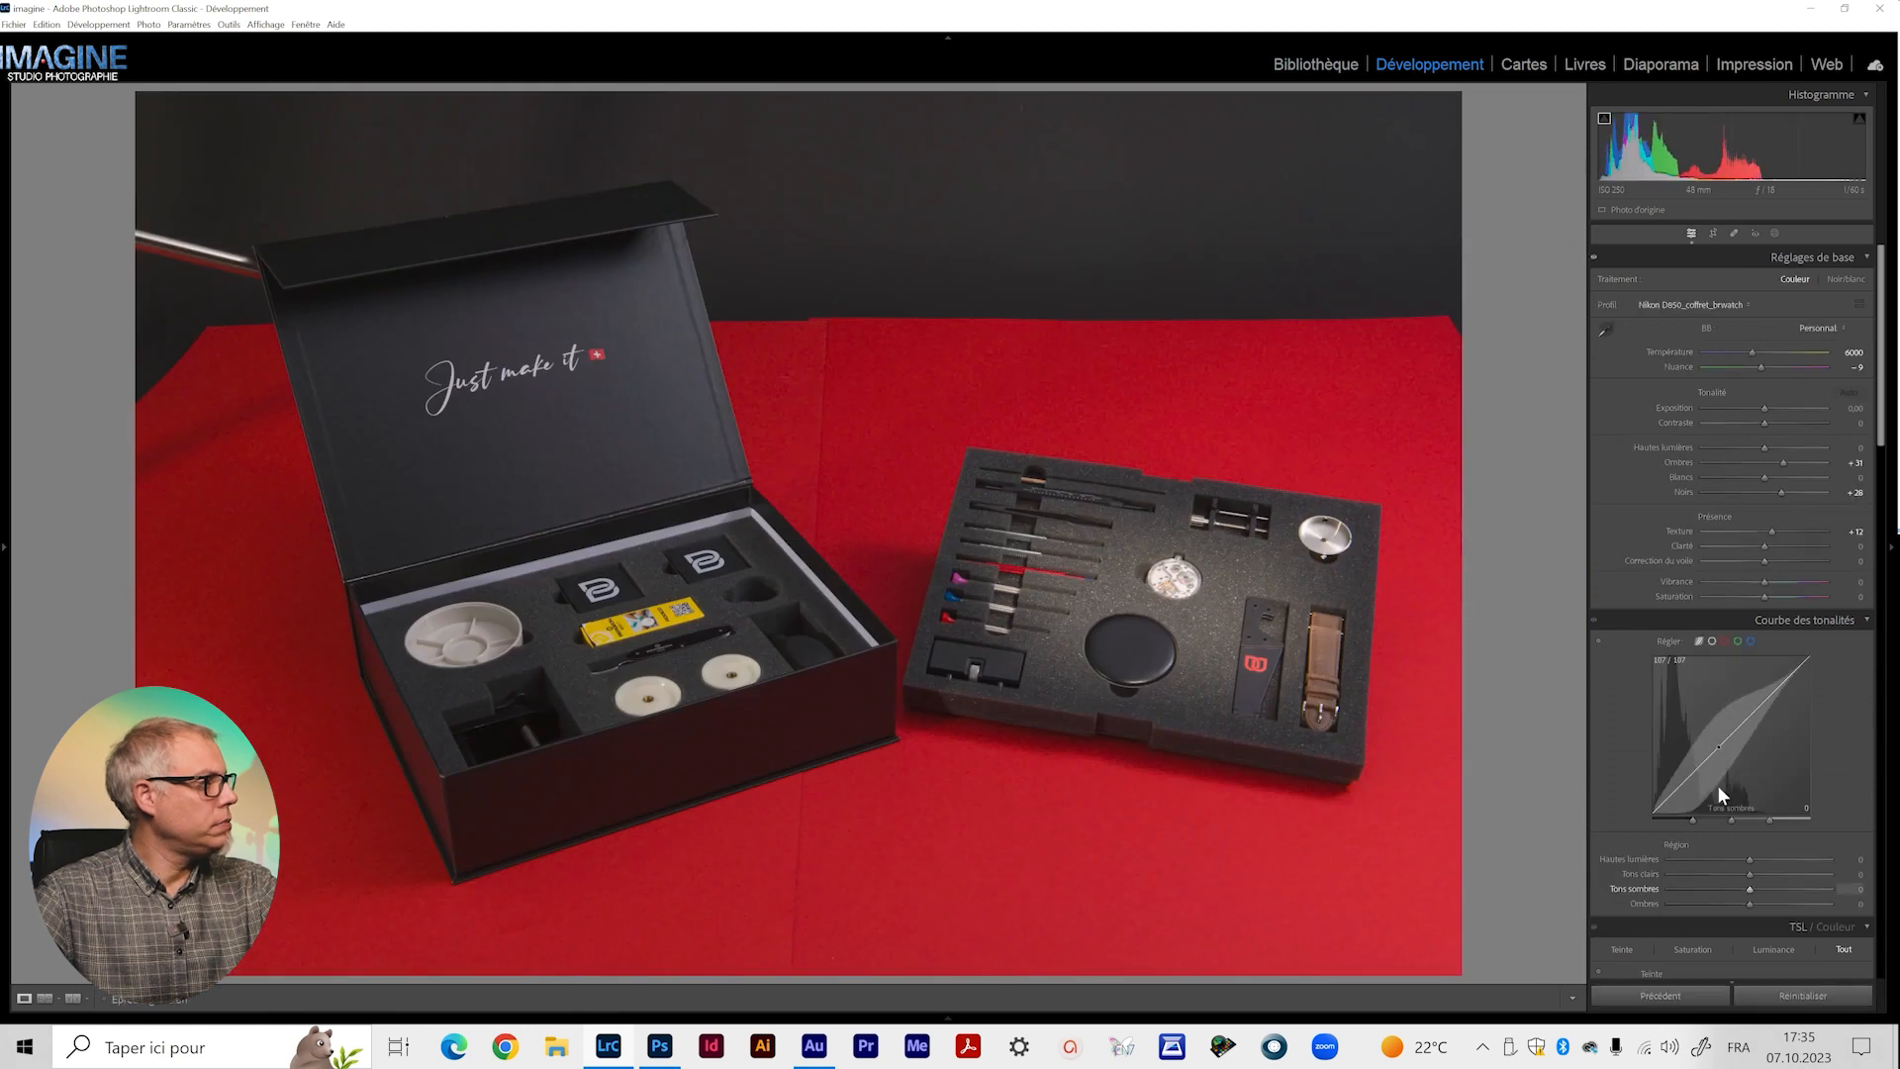
# Switch to Photoshop and show the 0039-2 and 0038-2 layers in the smart object's contents, ending with the 0039-2 mask selected.
pyautogui.click(1810, 10)
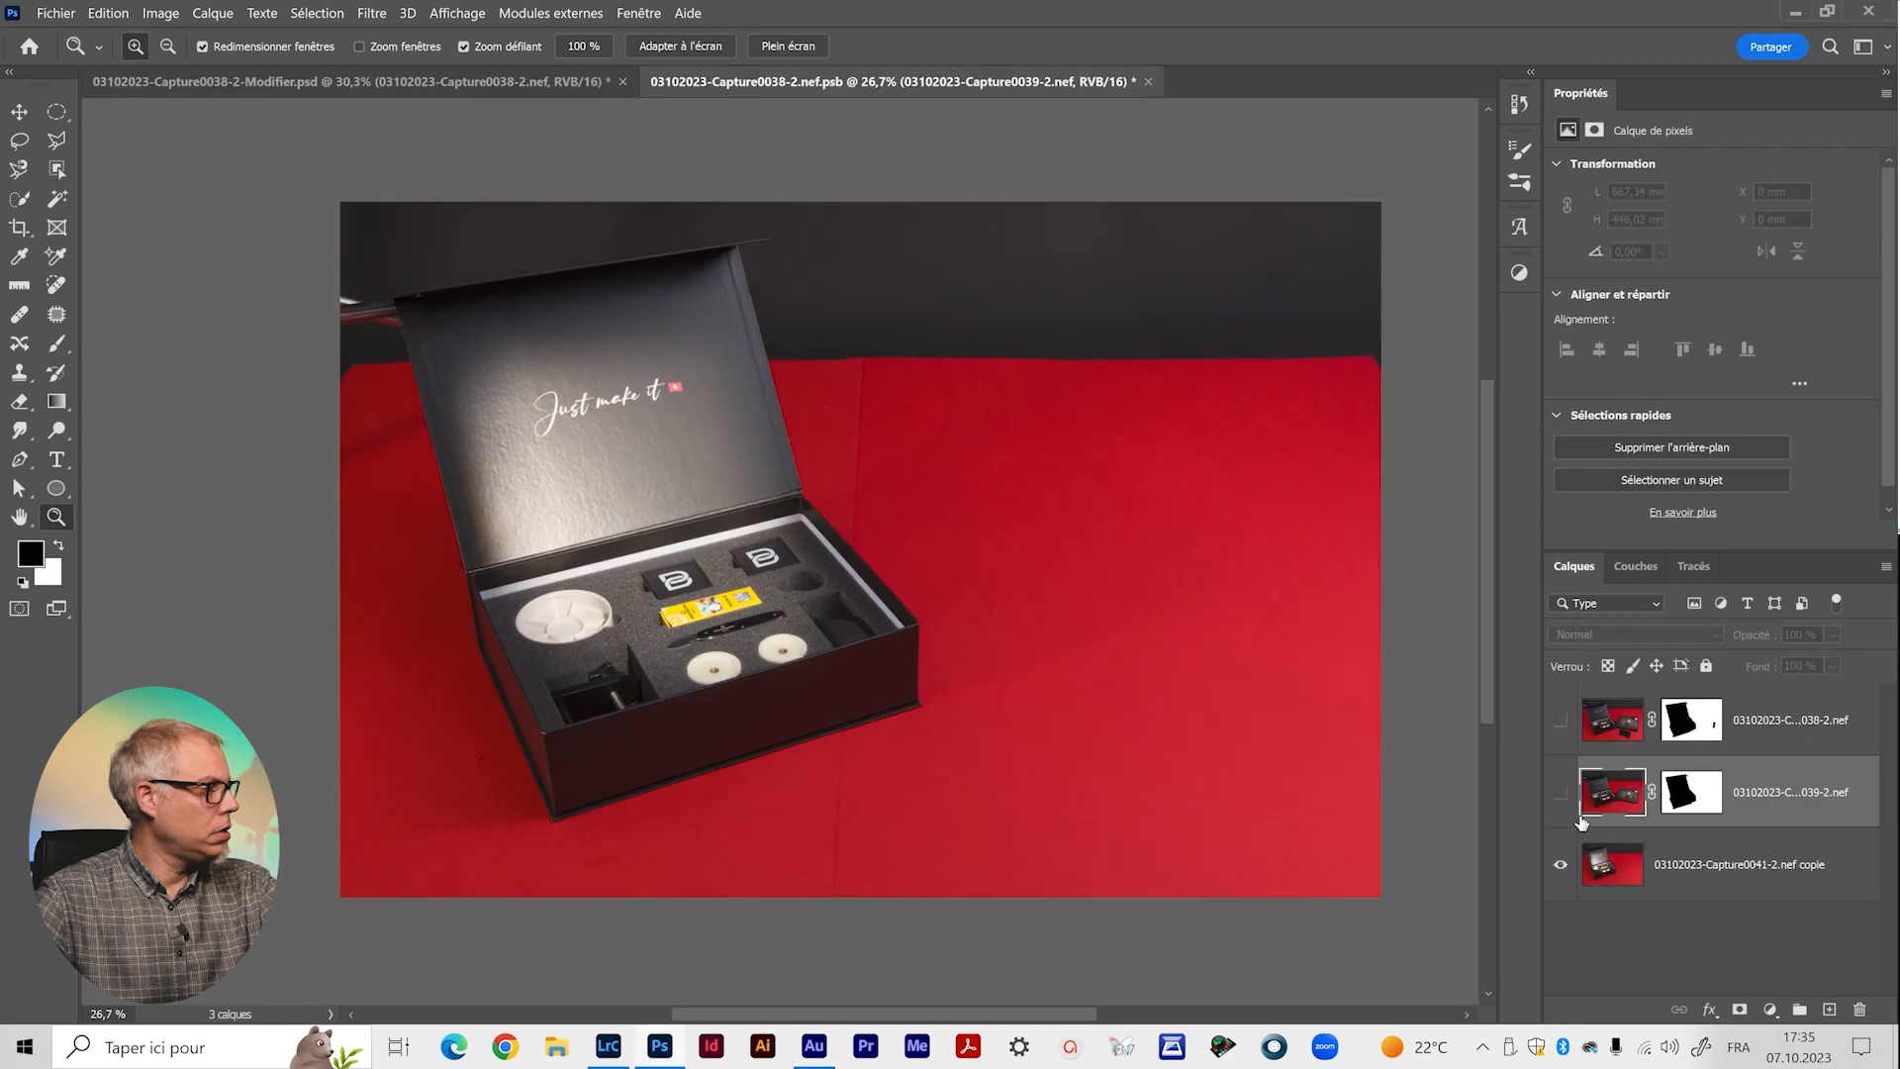
pyautogui.click(1559, 793)
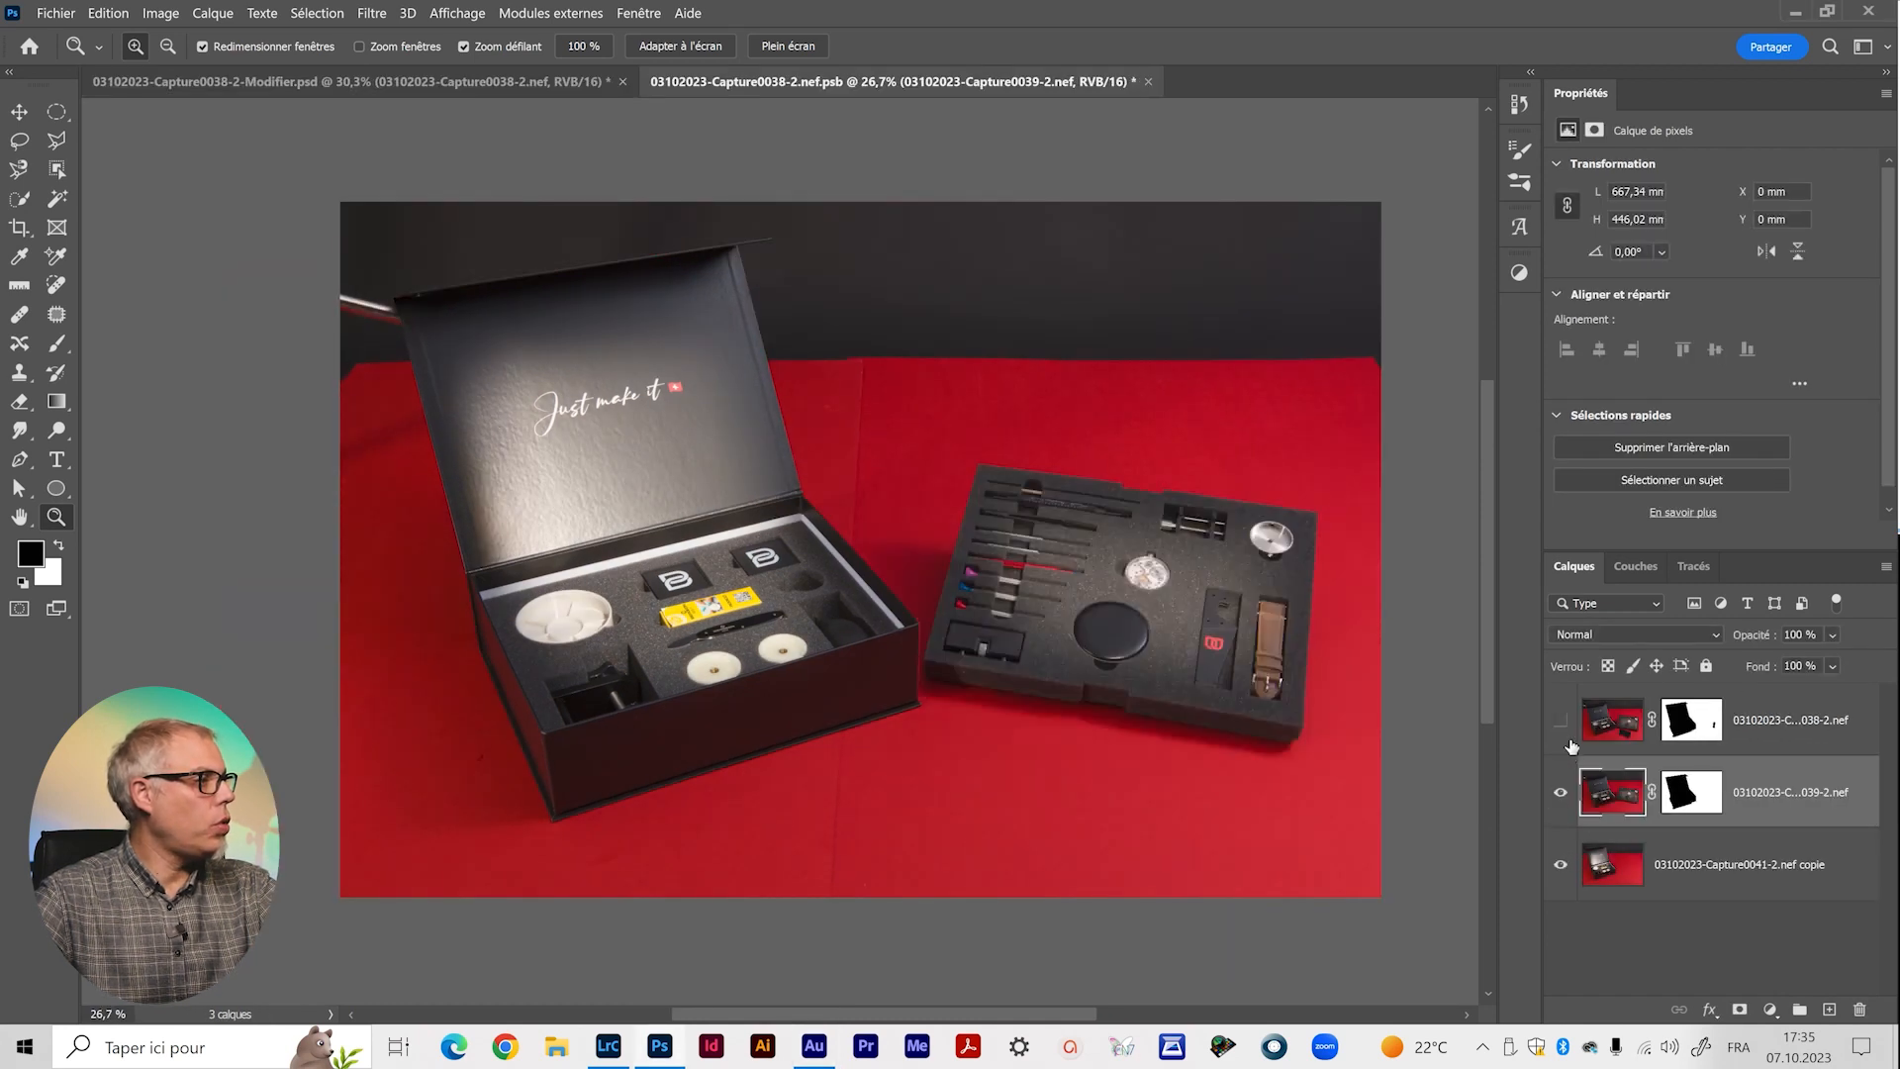
pyautogui.click(1561, 723)
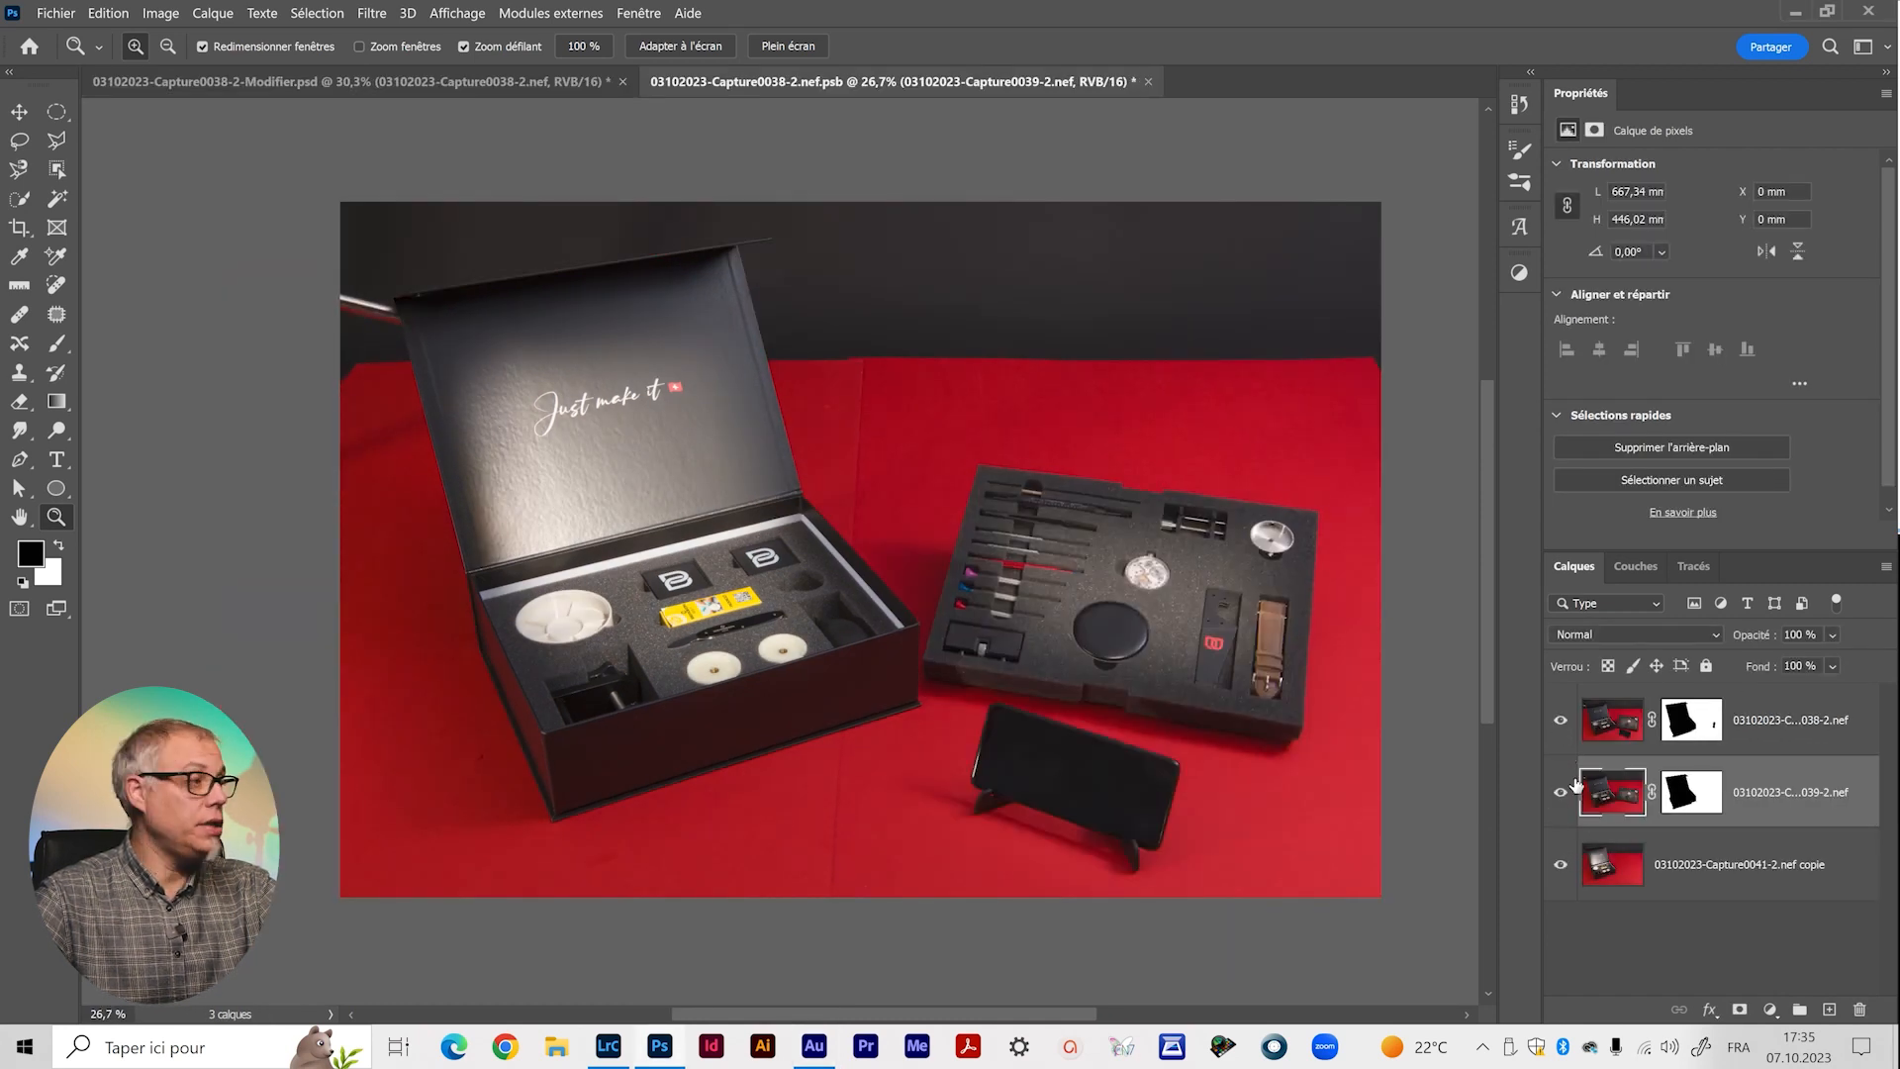
pyautogui.click(1697, 727)
pyautogui.click(1695, 792)
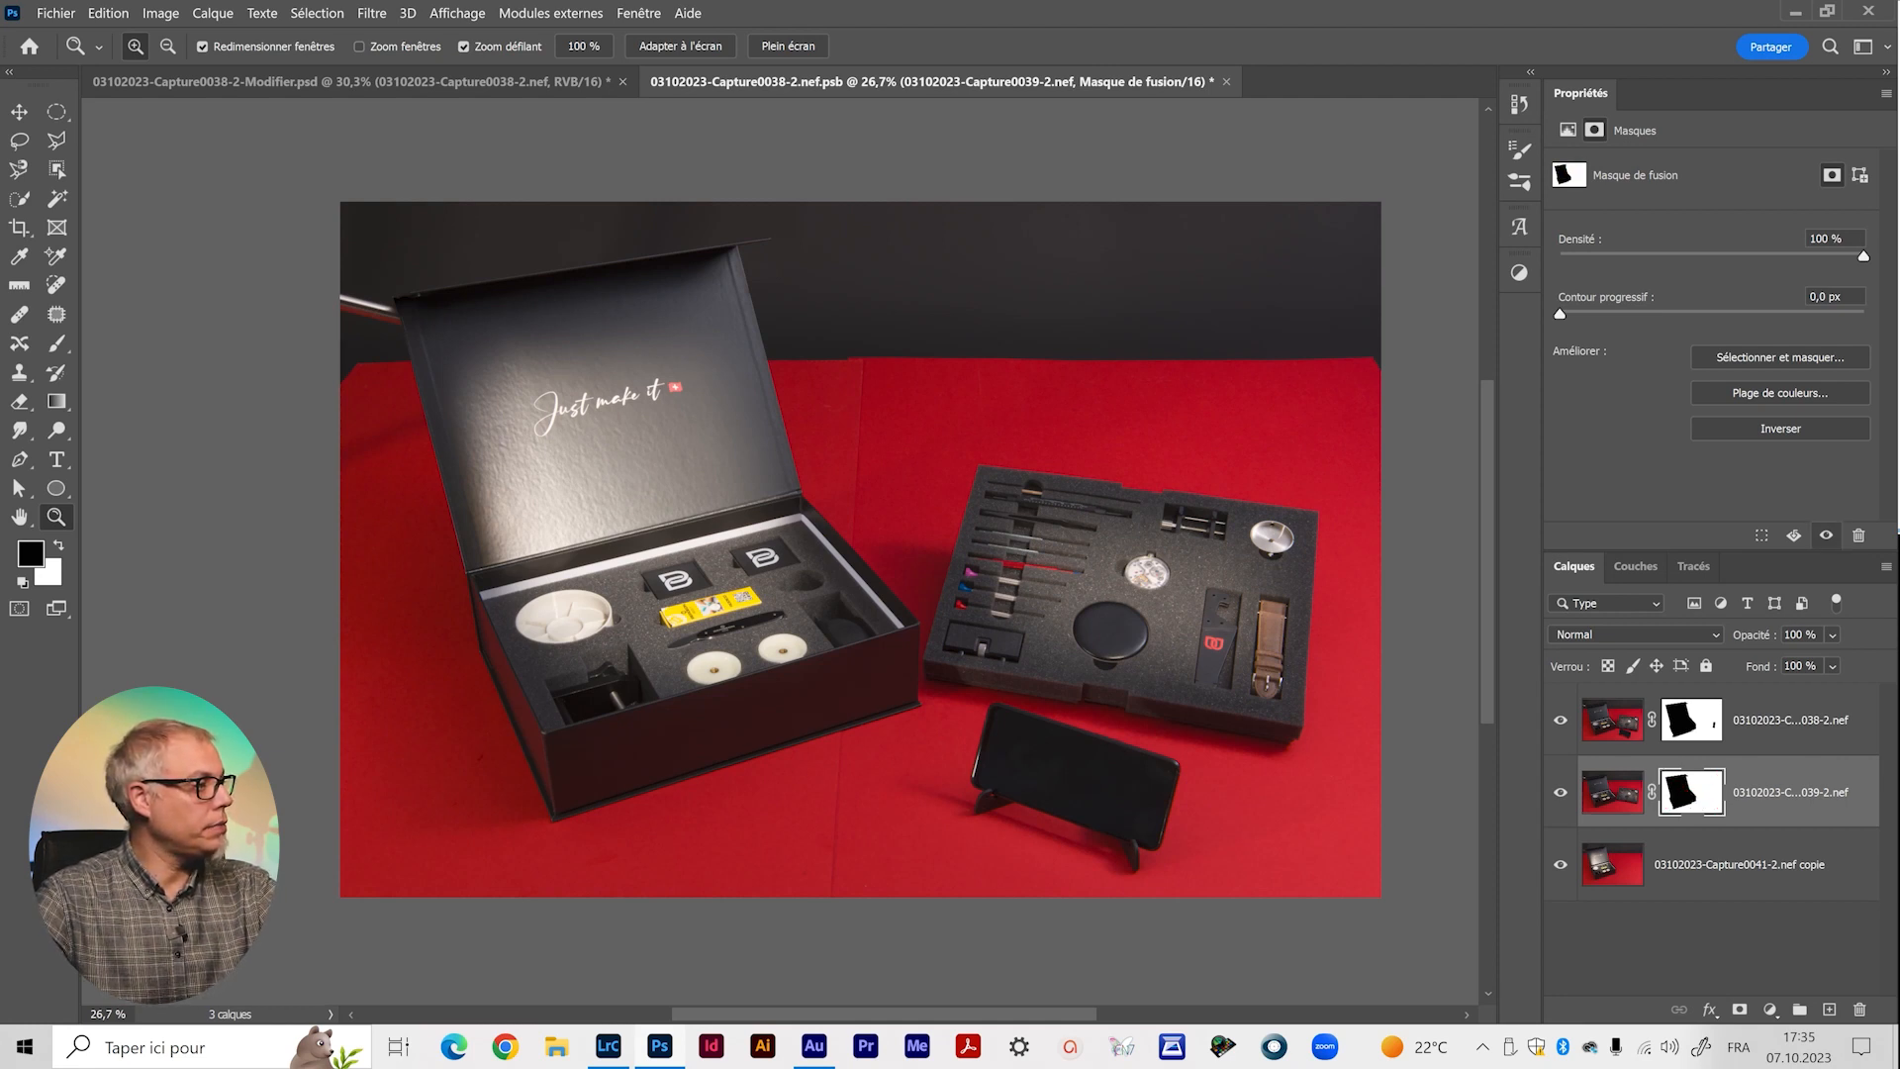
# Compare the composite with the 0039-2 and 0038-2 masks temporarily disabled, and with the upper capture layers briefly hidden.
pyautogui.keyDown('shift'); pyautogui.click(1685, 800); pyautogui.keyUp('shift')
pyautogui.keyDown('shift'); pyautogui.click(1685, 800); pyautogui.keyUp('shift')
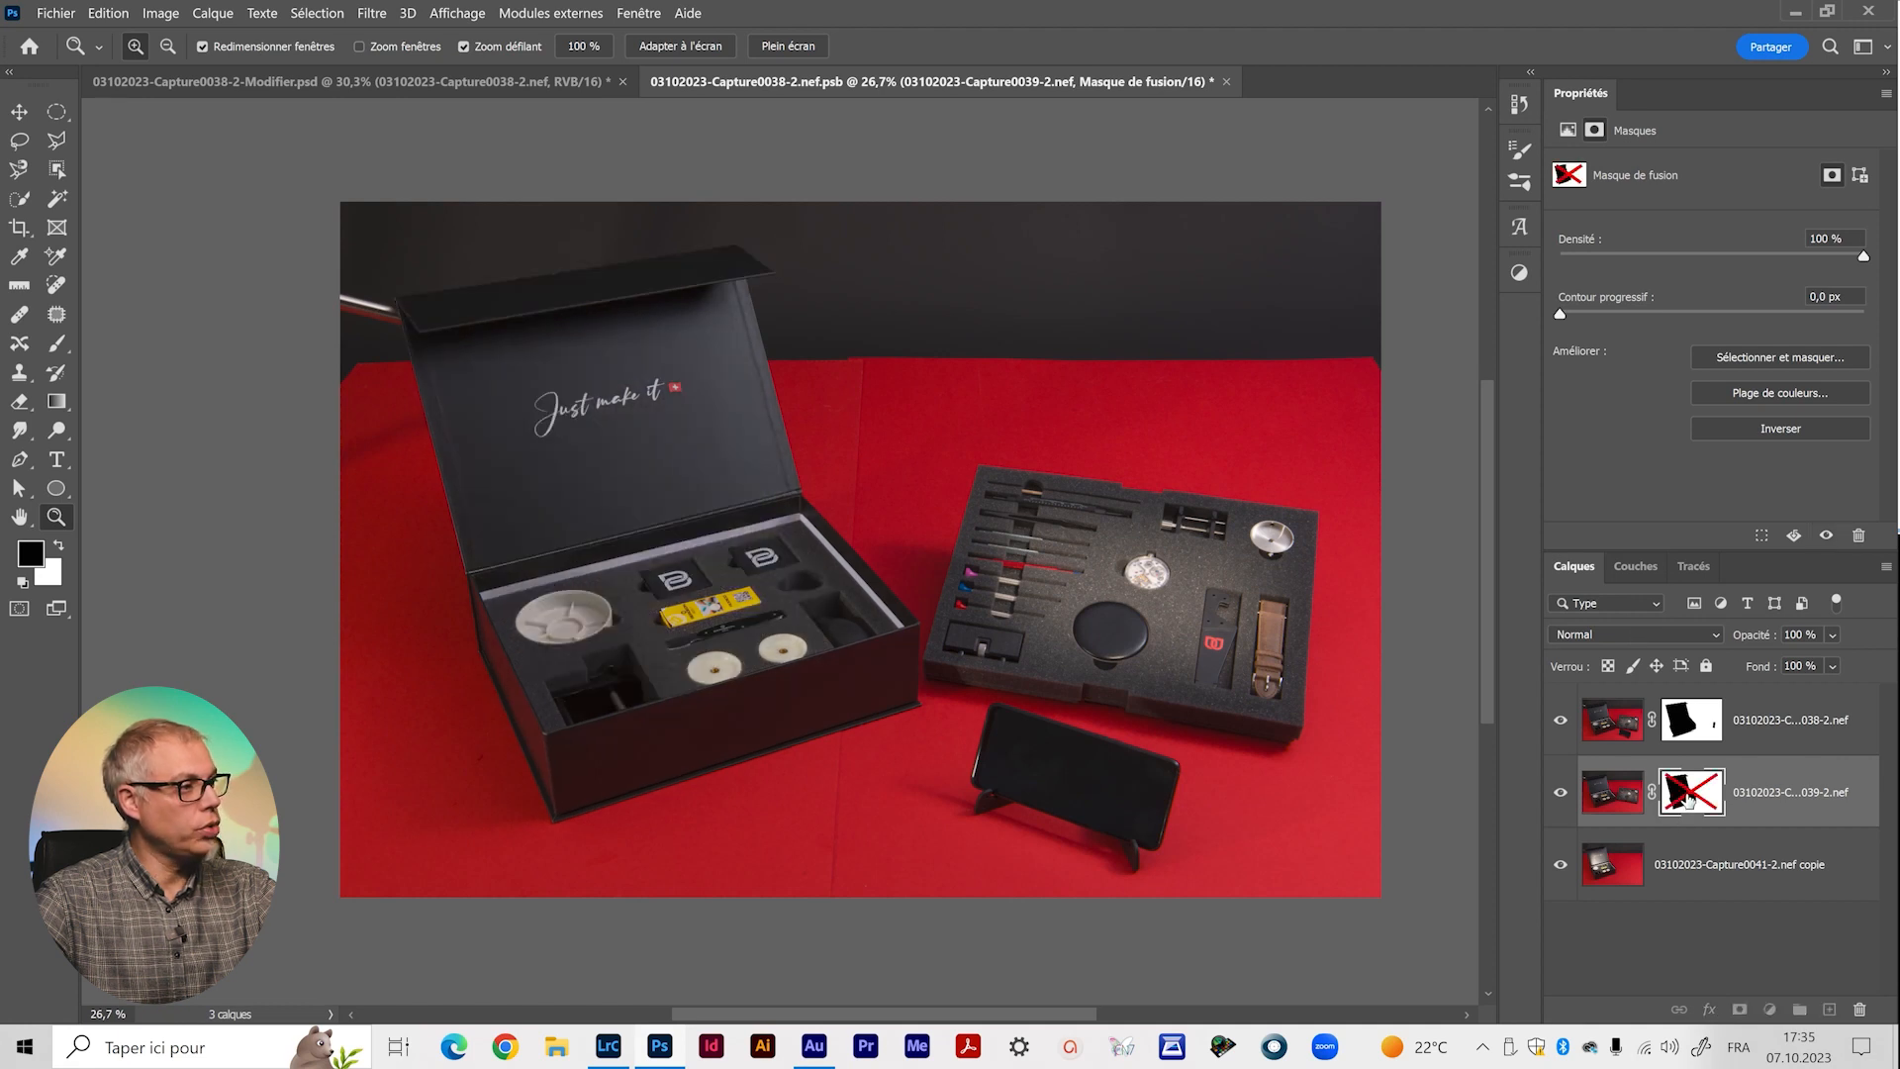
pyautogui.keyDown('shift'); pyautogui.click(1690, 720); pyautogui.keyUp('shift')
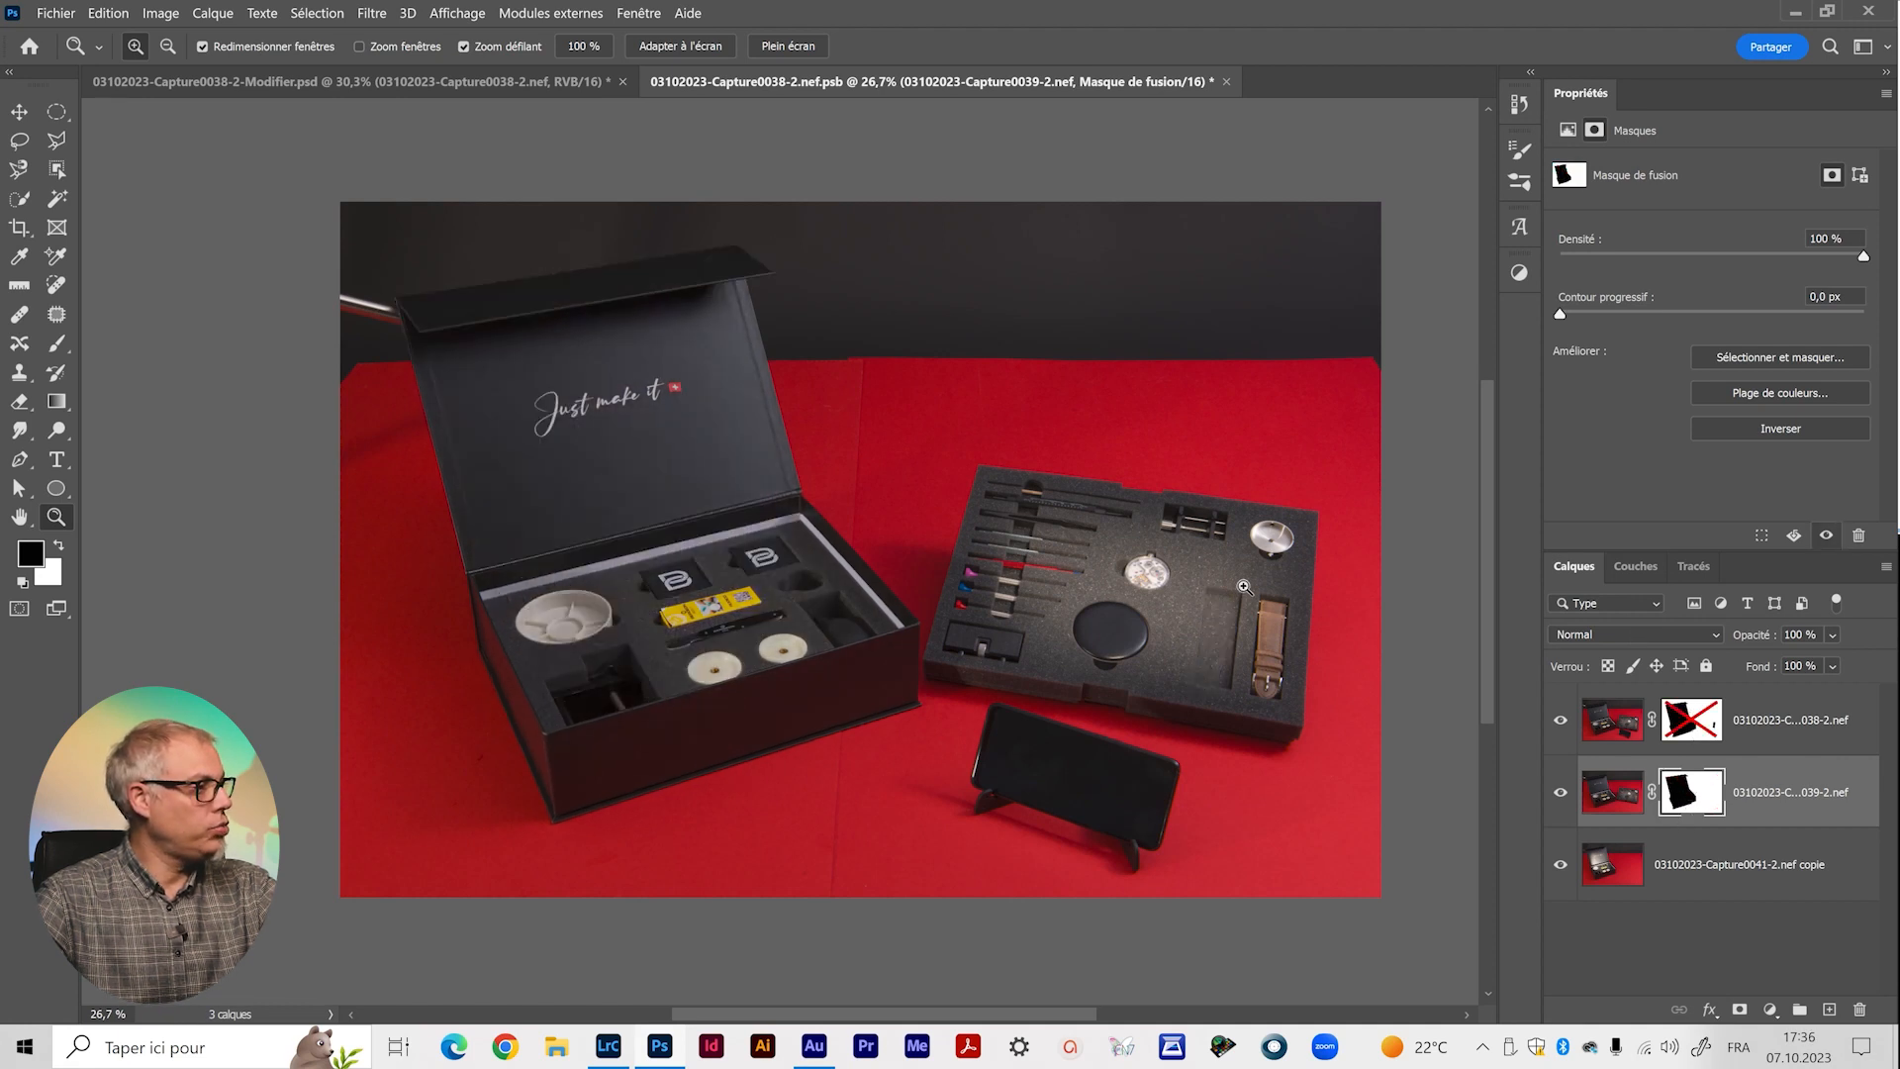
pyautogui.keyDown('shift'); pyautogui.click(1678, 733); pyautogui.keyUp('shift')
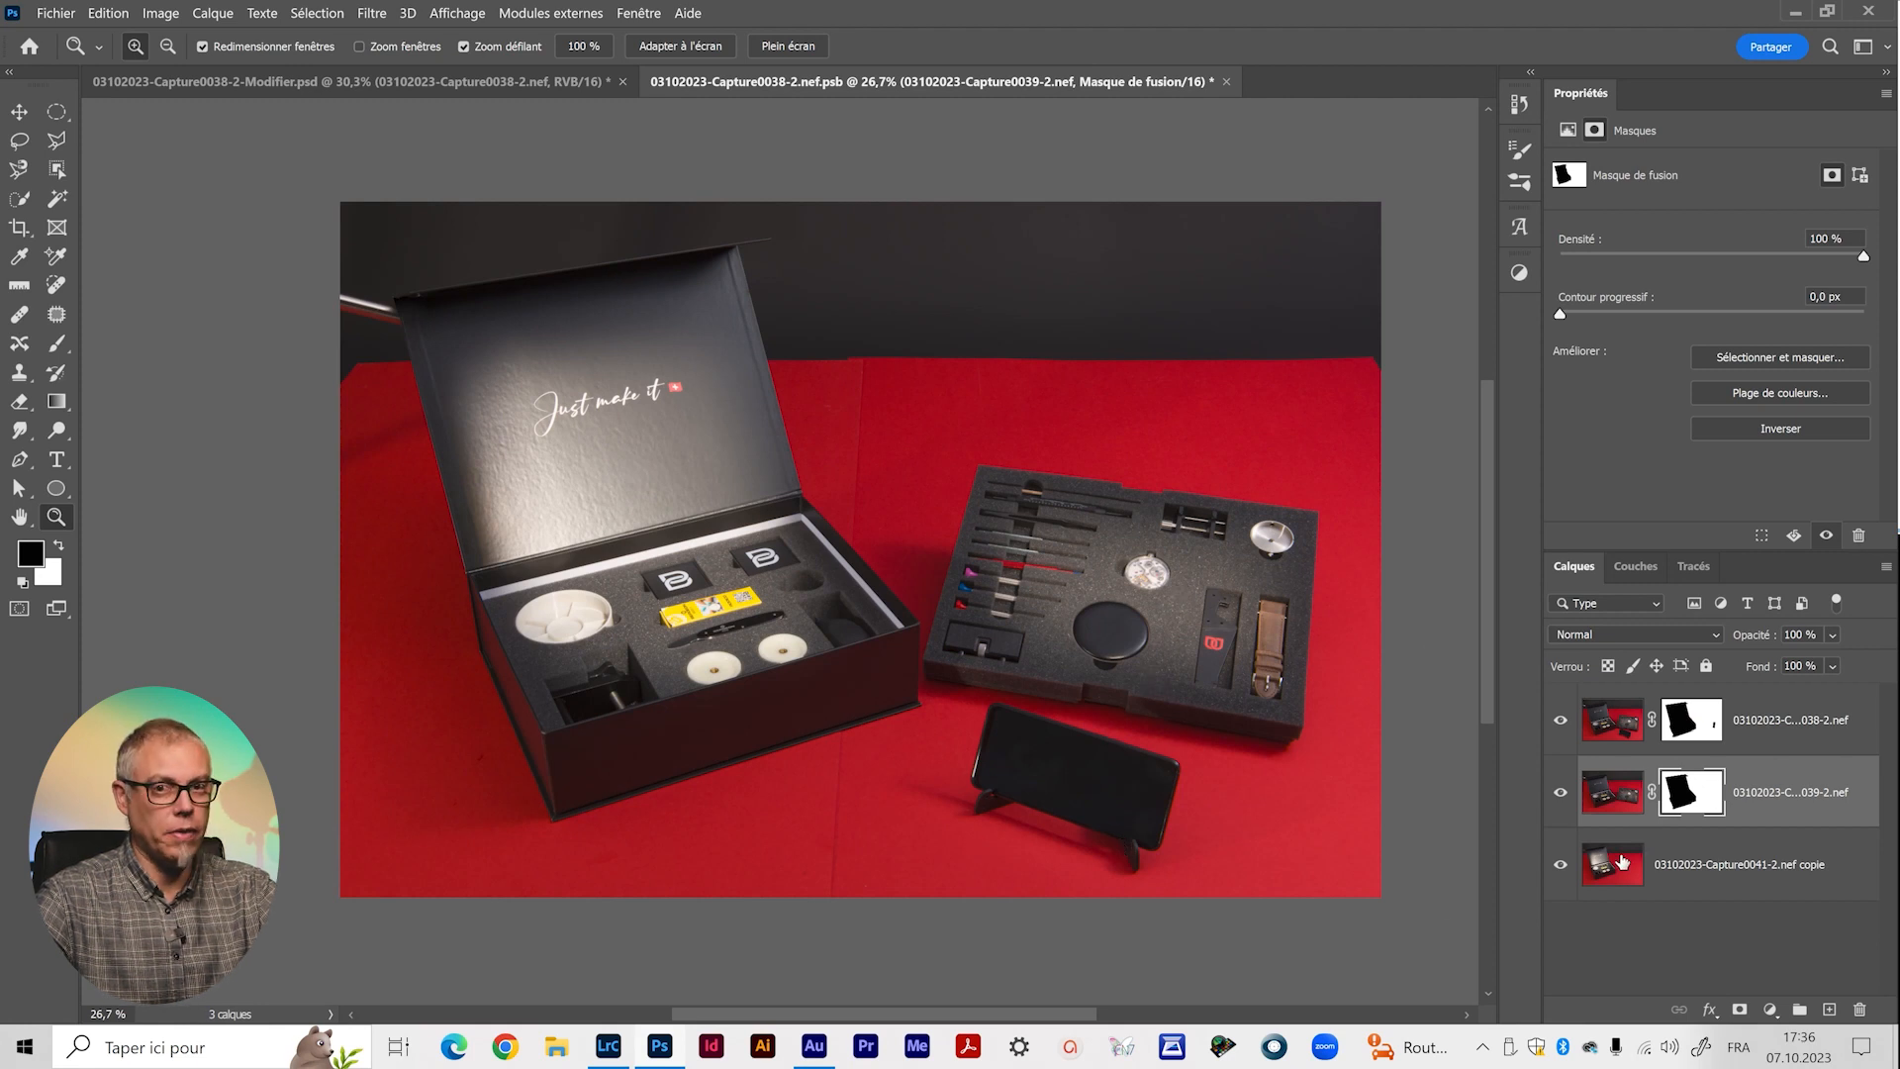
pyautogui.click(1561, 792)
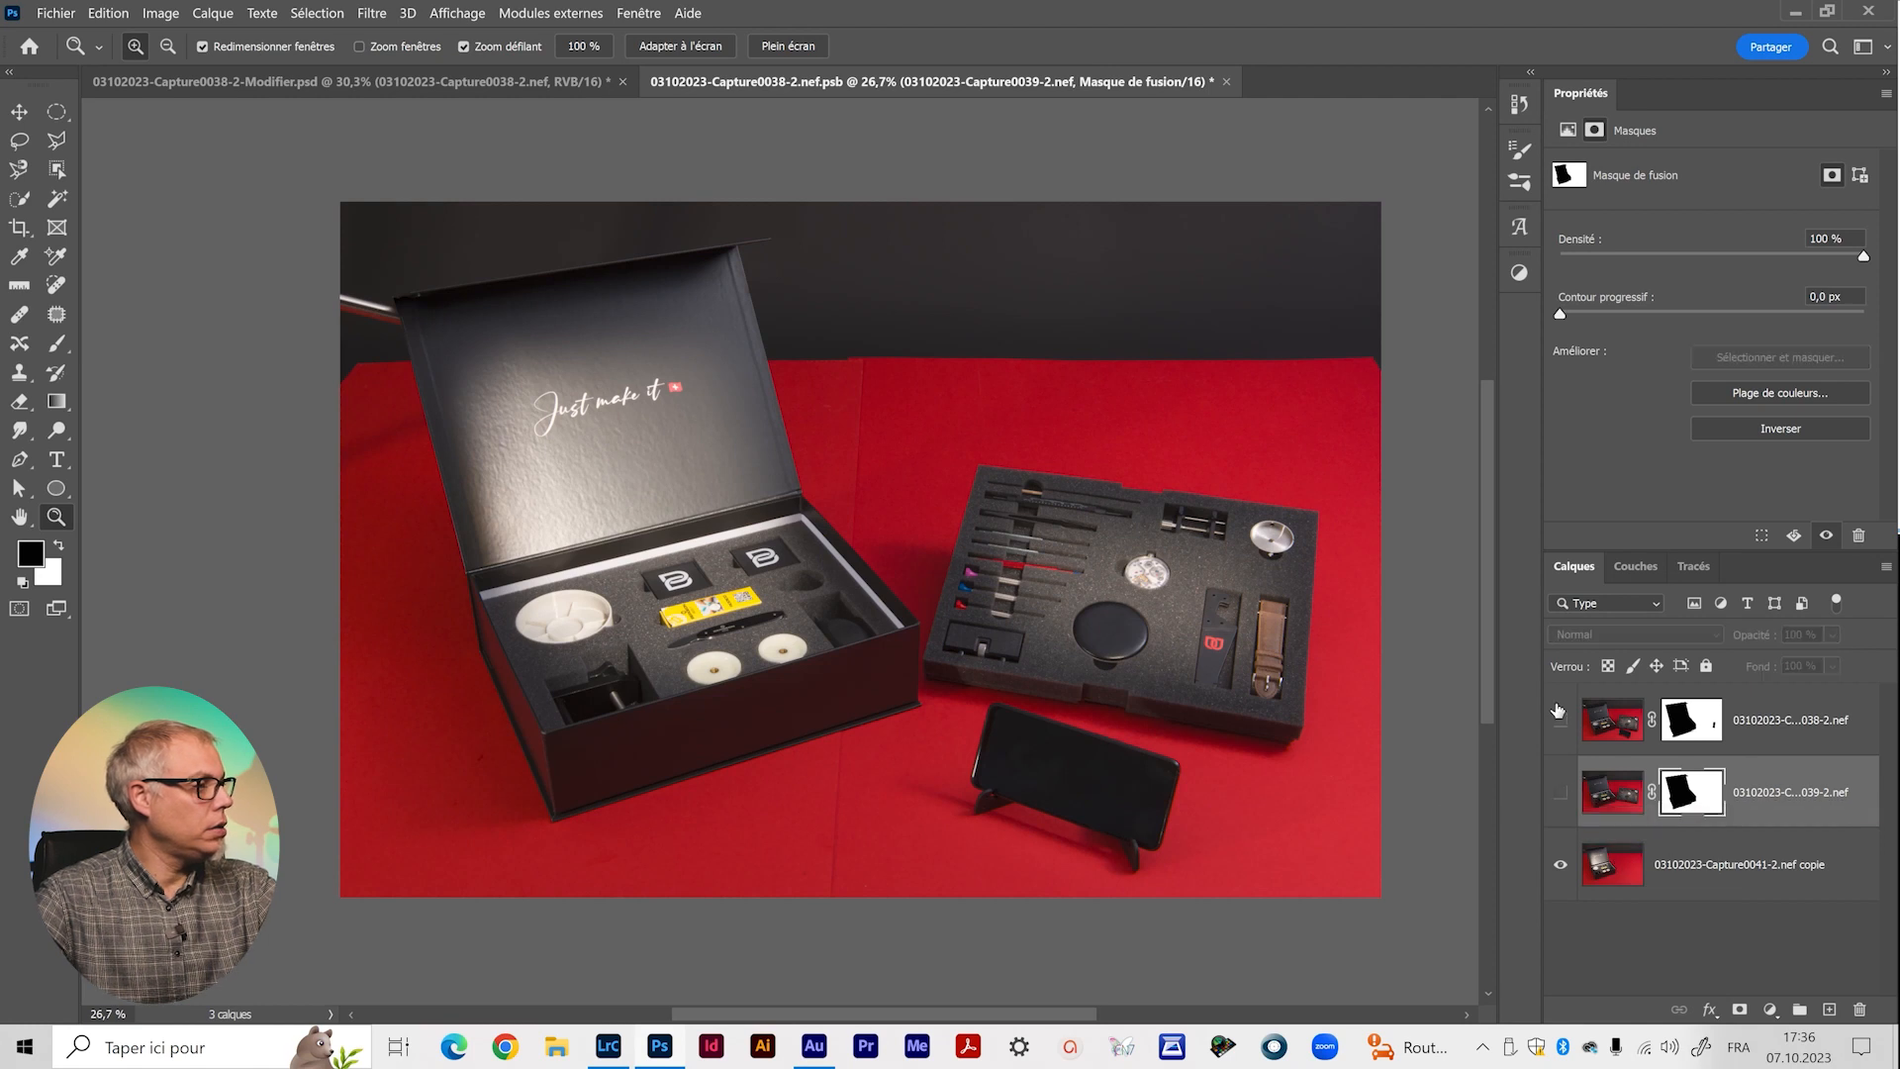
pyautogui.click(1561, 792)
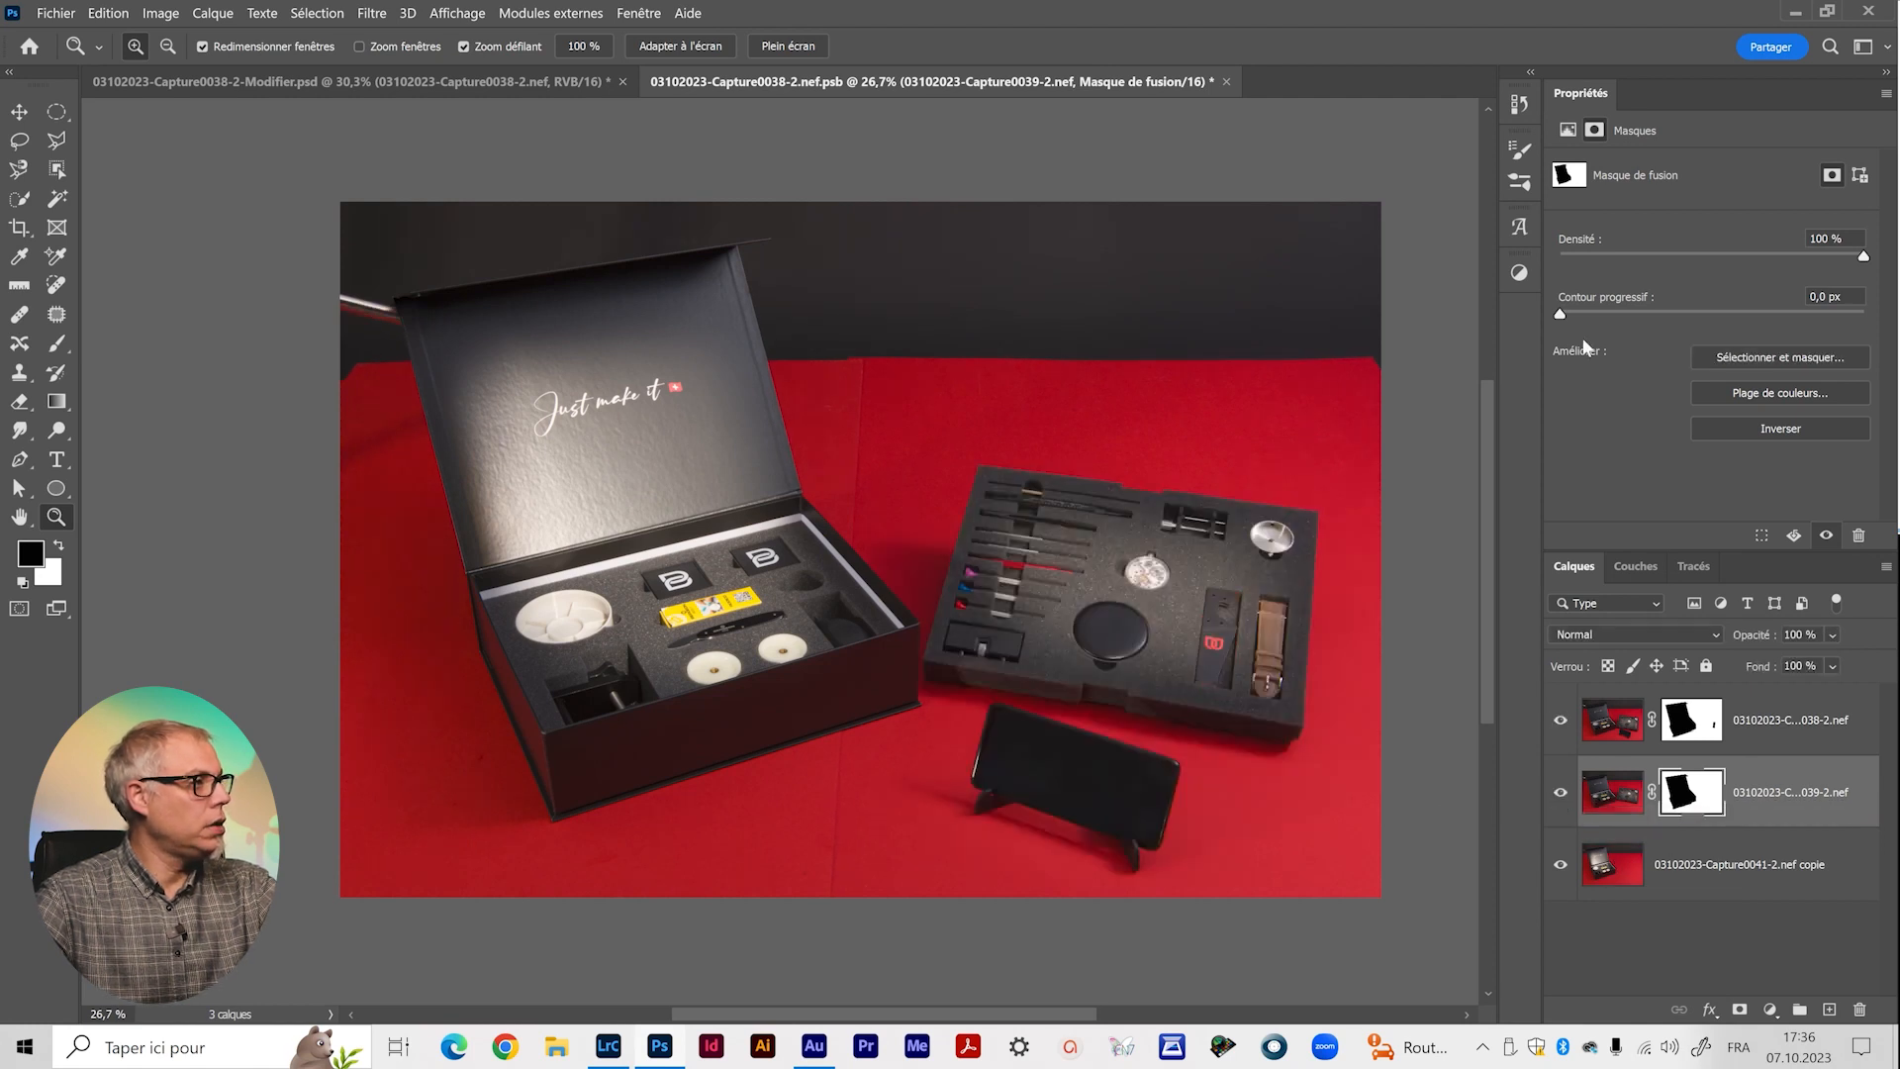
# Close the smart object's contents and show the Fond en dégradé 1 layer in the main document.
pyautogui.click(1225, 82)
pyautogui.click(1097, 422)
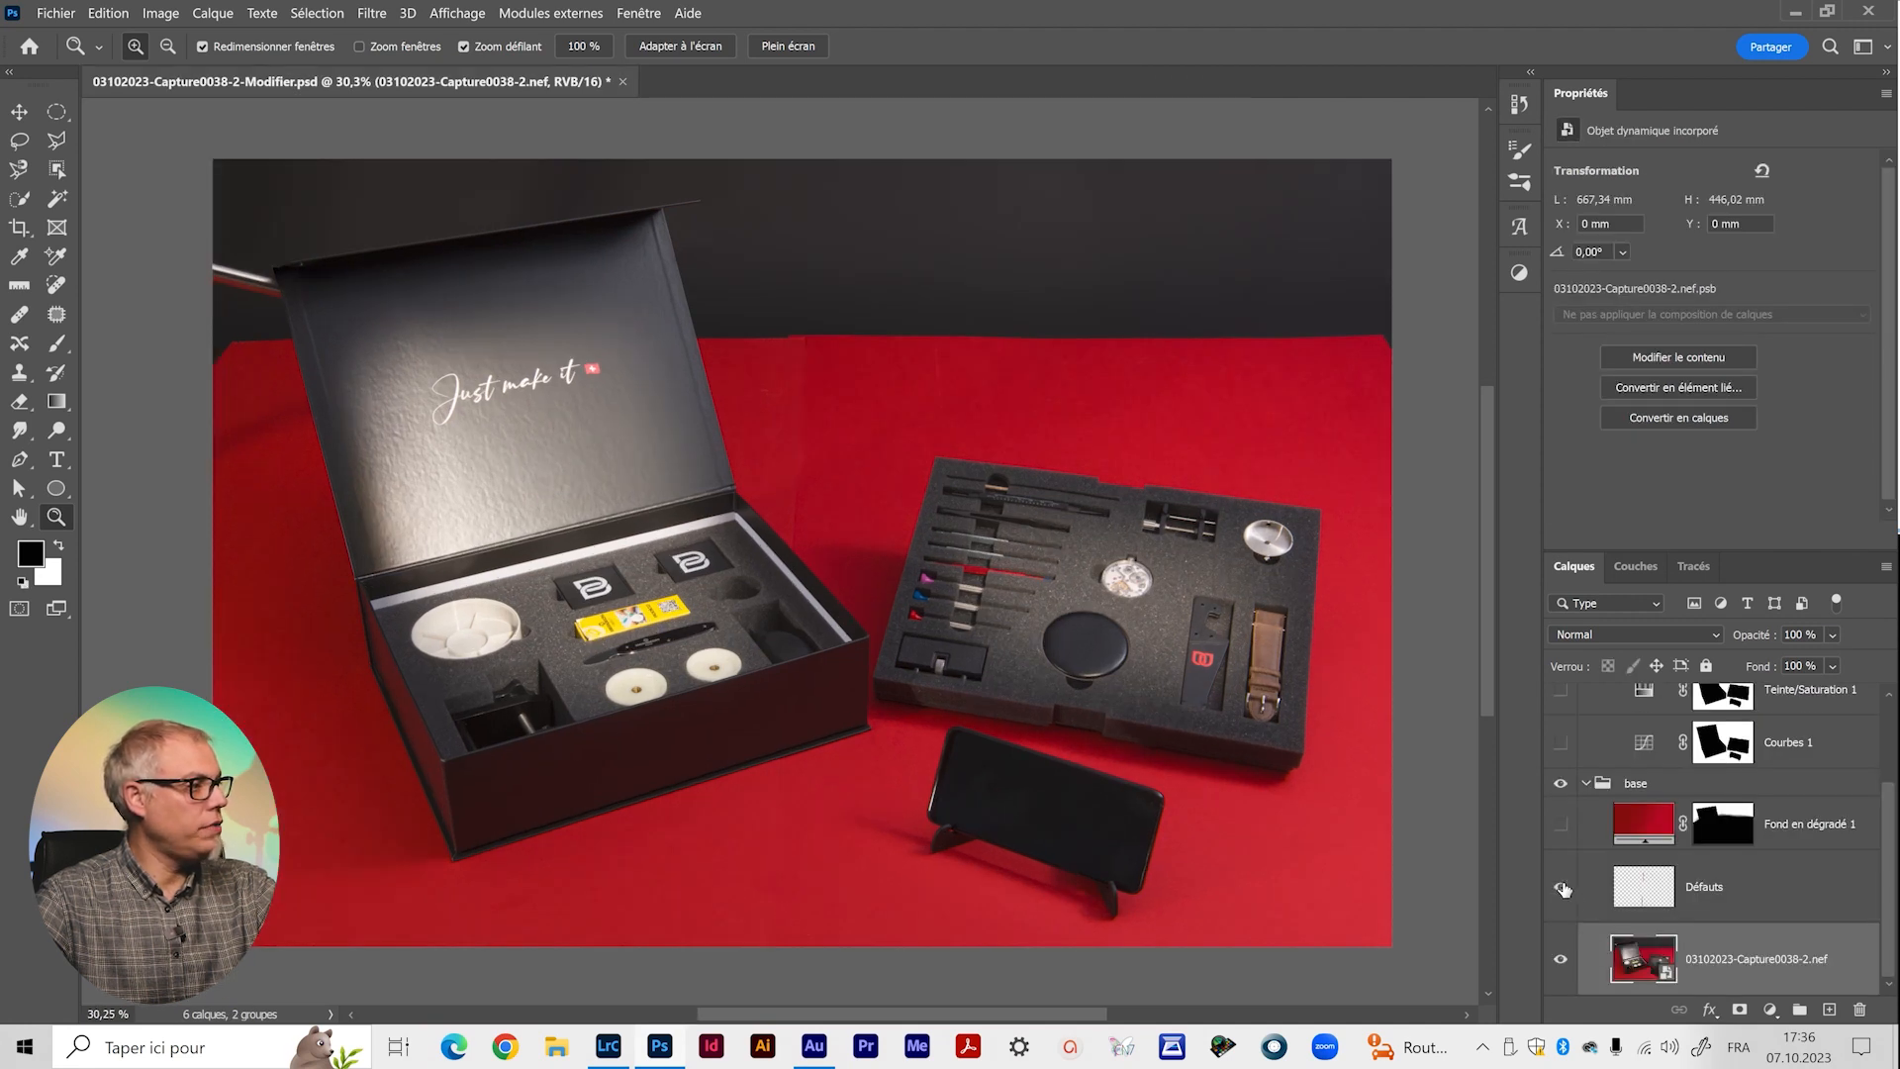
pyautogui.moveTo(839, 833); pyautogui.dragTo(891, 806)
pyautogui.moveTo(979, 690); pyautogui.dragTo(872, 592)
pyautogui.click(872, 591)
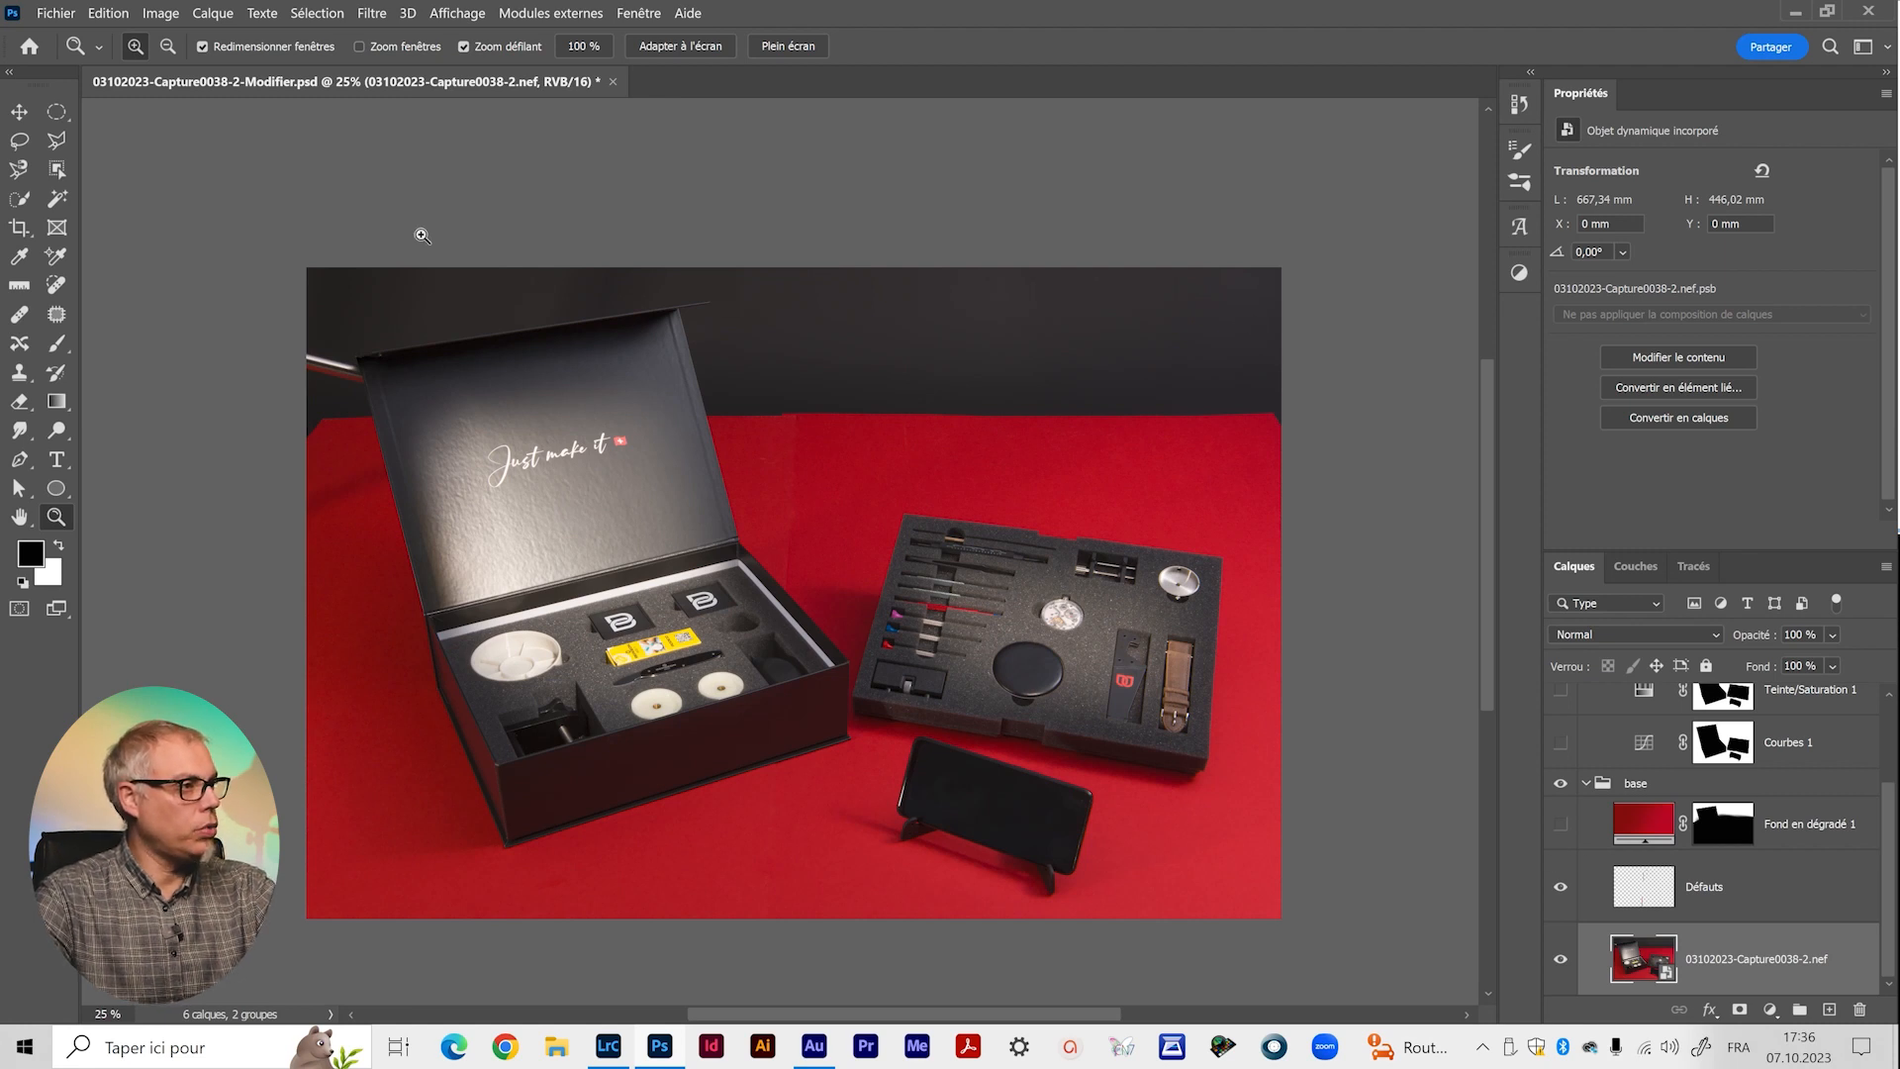
pyautogui.click(1561, 826)
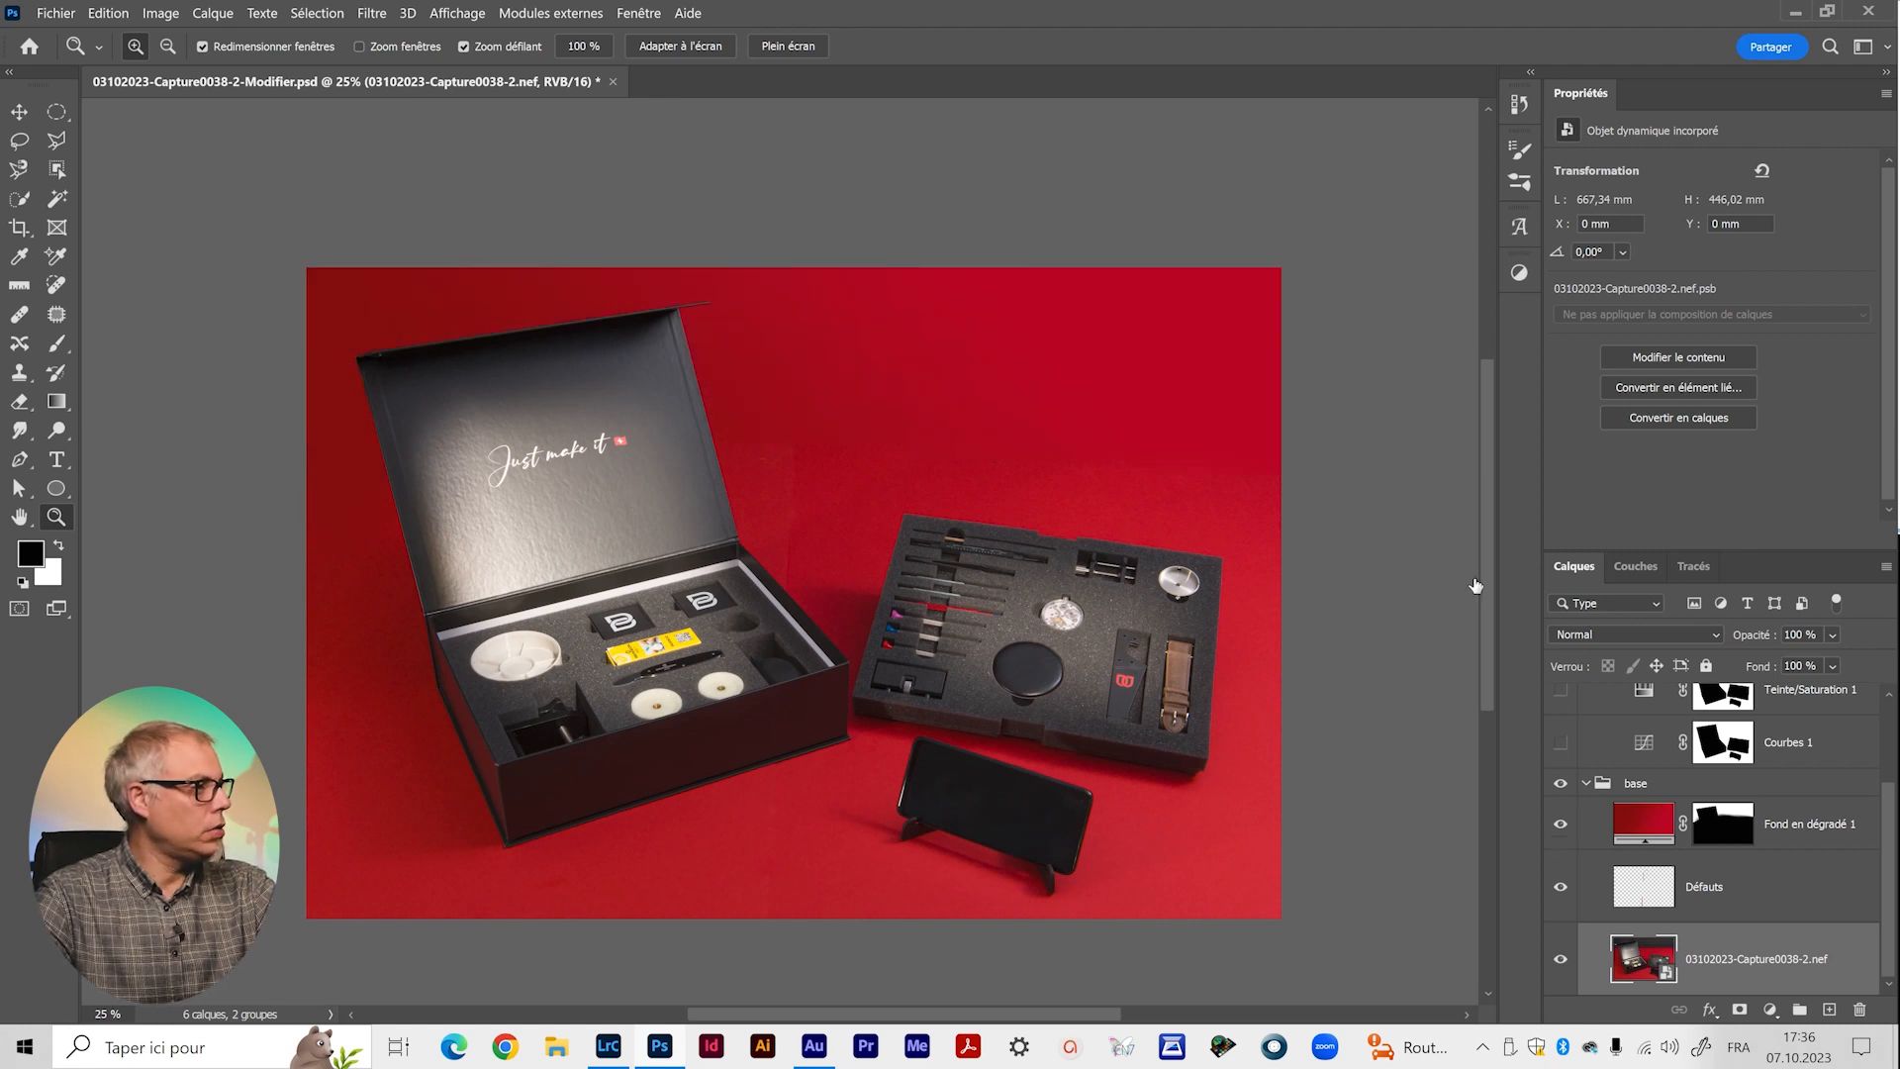
# Examine the Fond en dégradé 1 mask by temporarily disabling it, then viewing the mask alone.
pyautogui.keyDown('shift'); pyautogui.click(1722, 831); pyautogui.keyUp('shift')
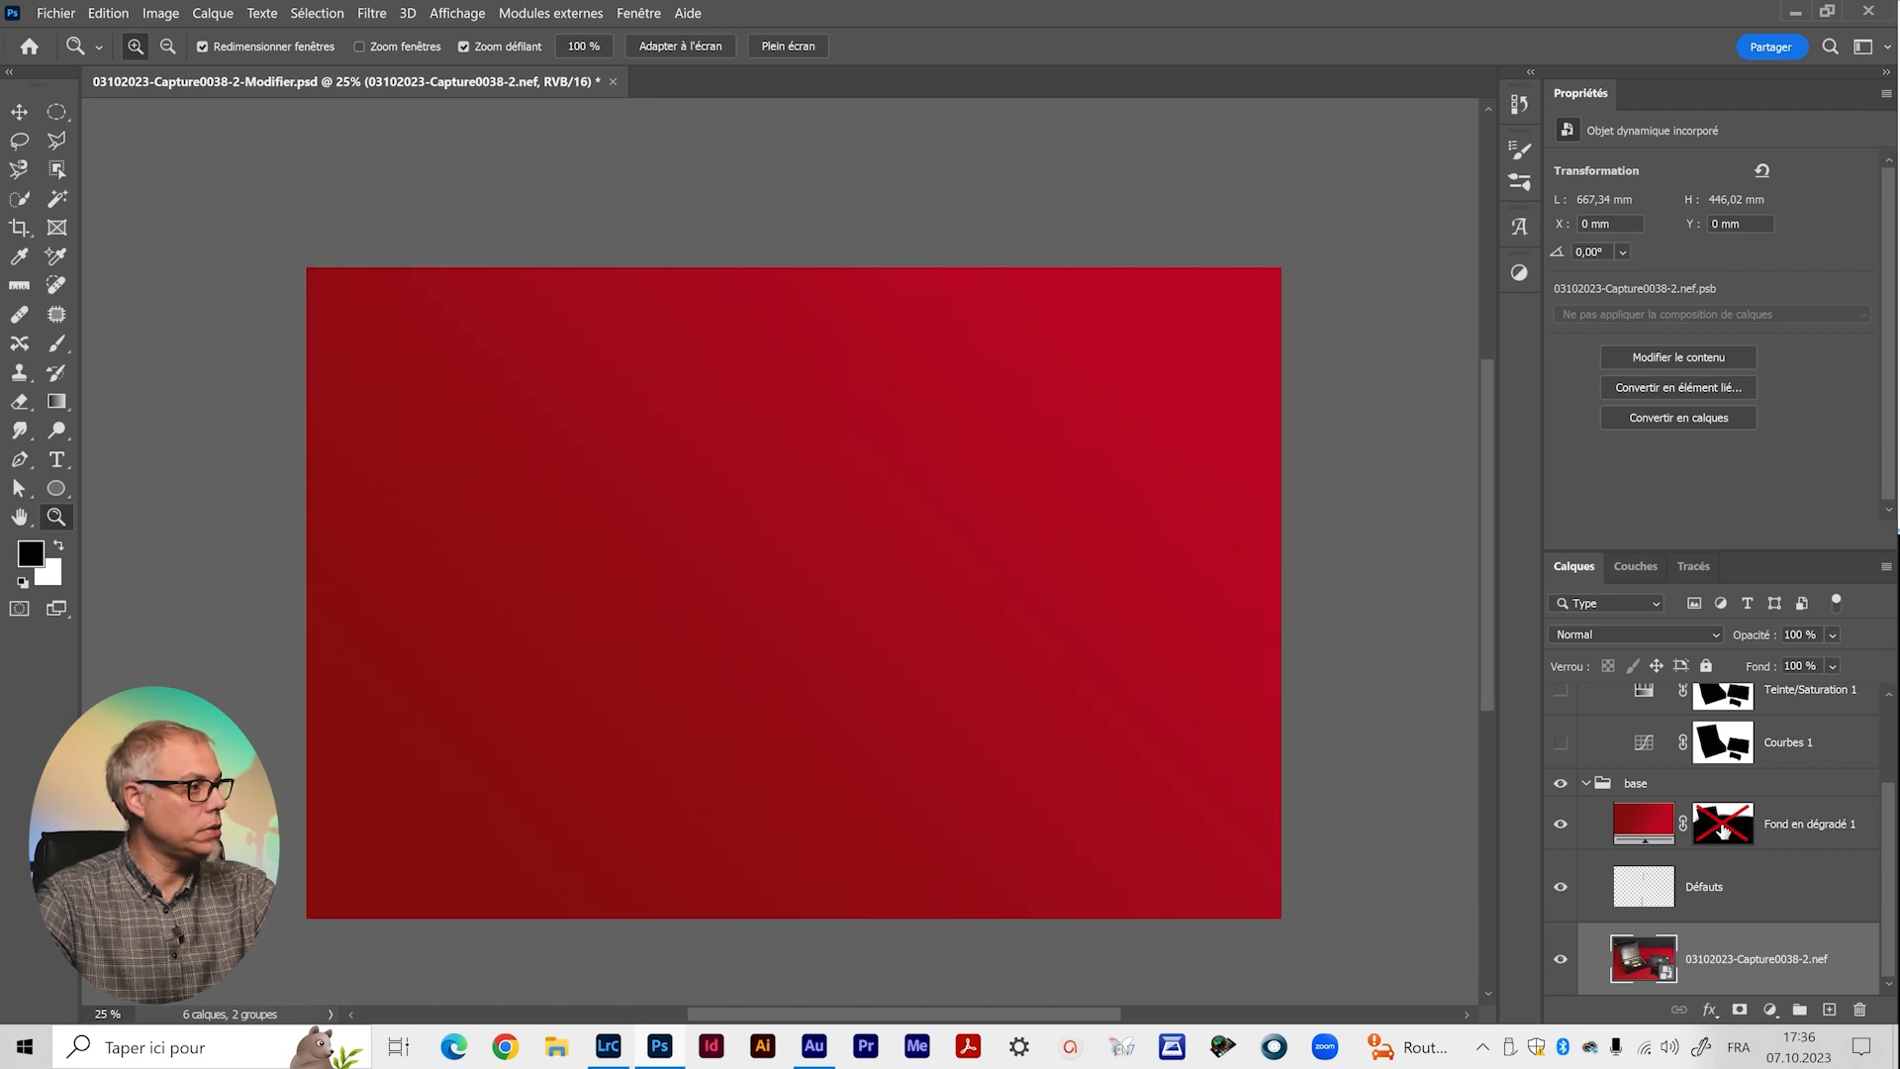
pyautogui.keyDown('shift'); pyautogui.click(1723, 832); pyautogui.keyUp('shift')
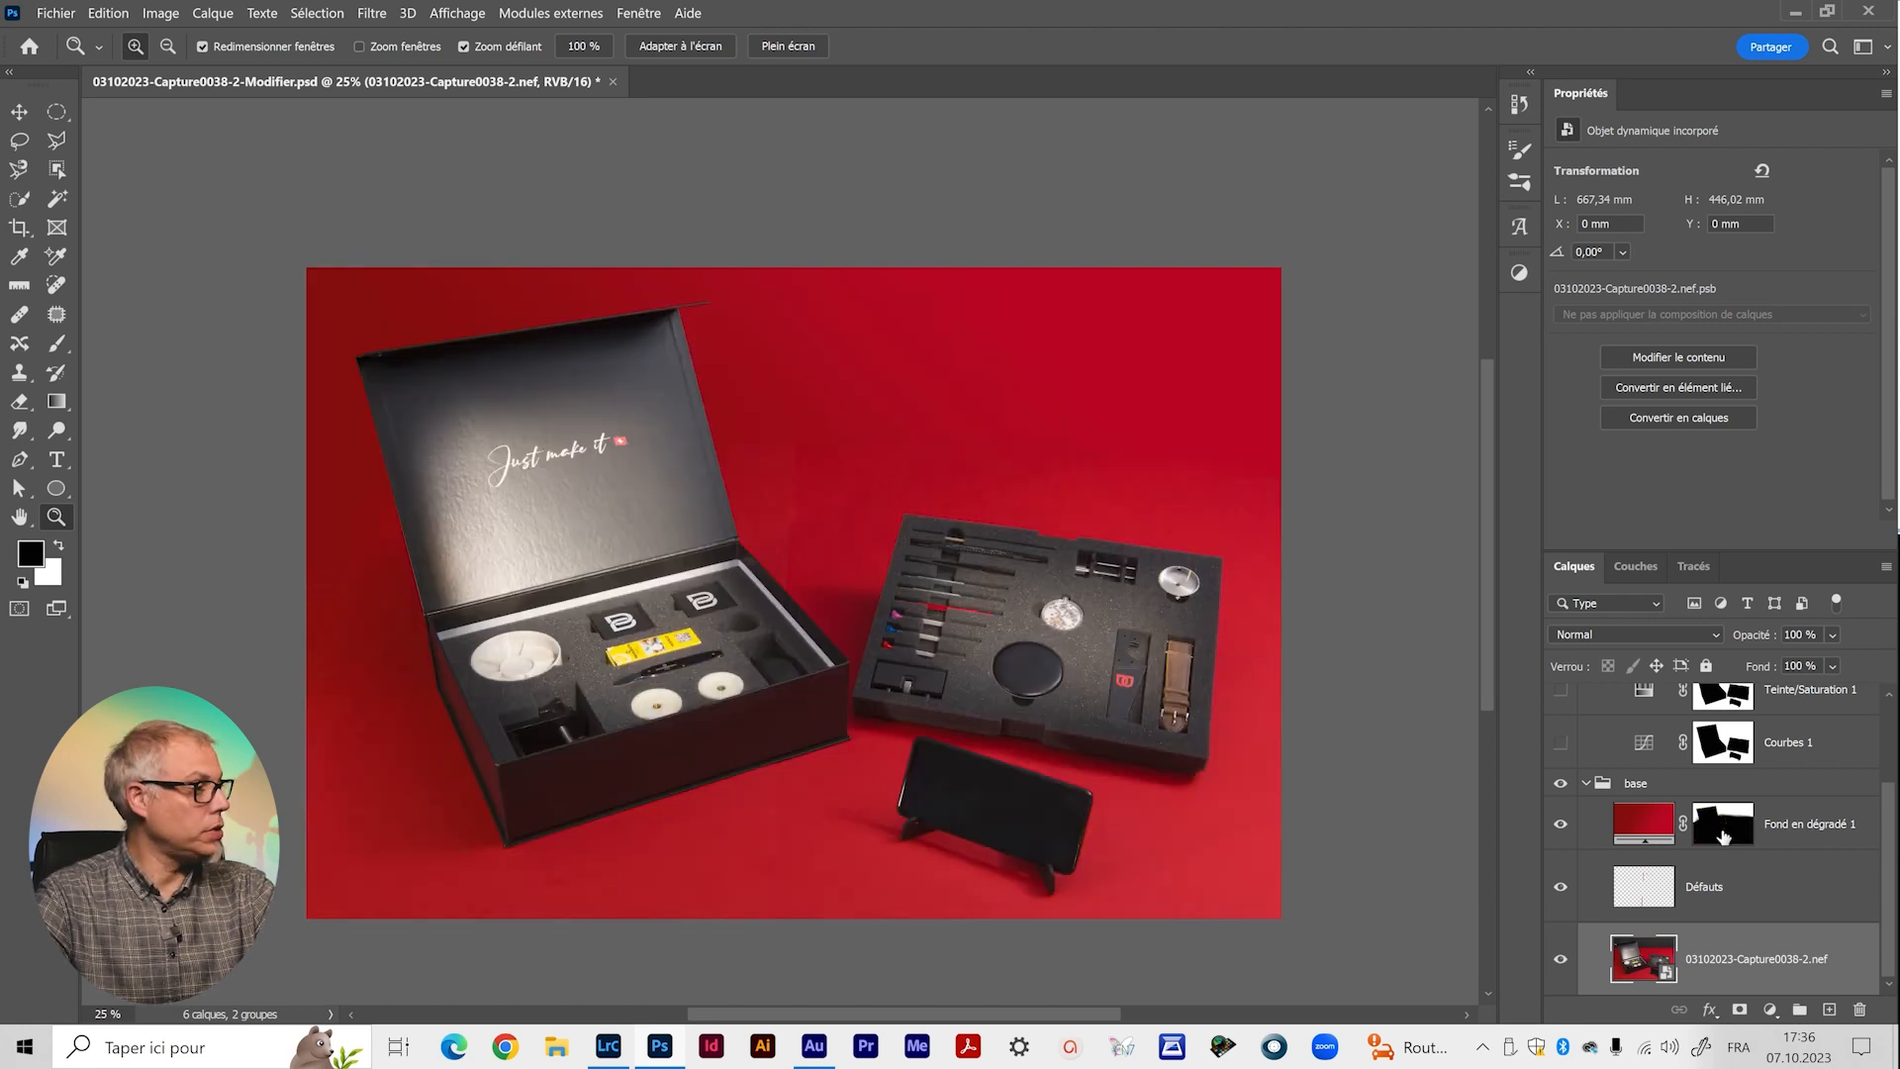
pyautogui.keyDown('alt'); pyautogui.click(1722, 836); pyautogui.keyUp('alt')
pyautogui.keyDown('alt'); pyautogui.click(1721, 836); pyautogui.keyUp('alt')
pyautogui.keyDown('alt'); pyautogui.click(1721, 836); pyautogui.keyUp('alt')
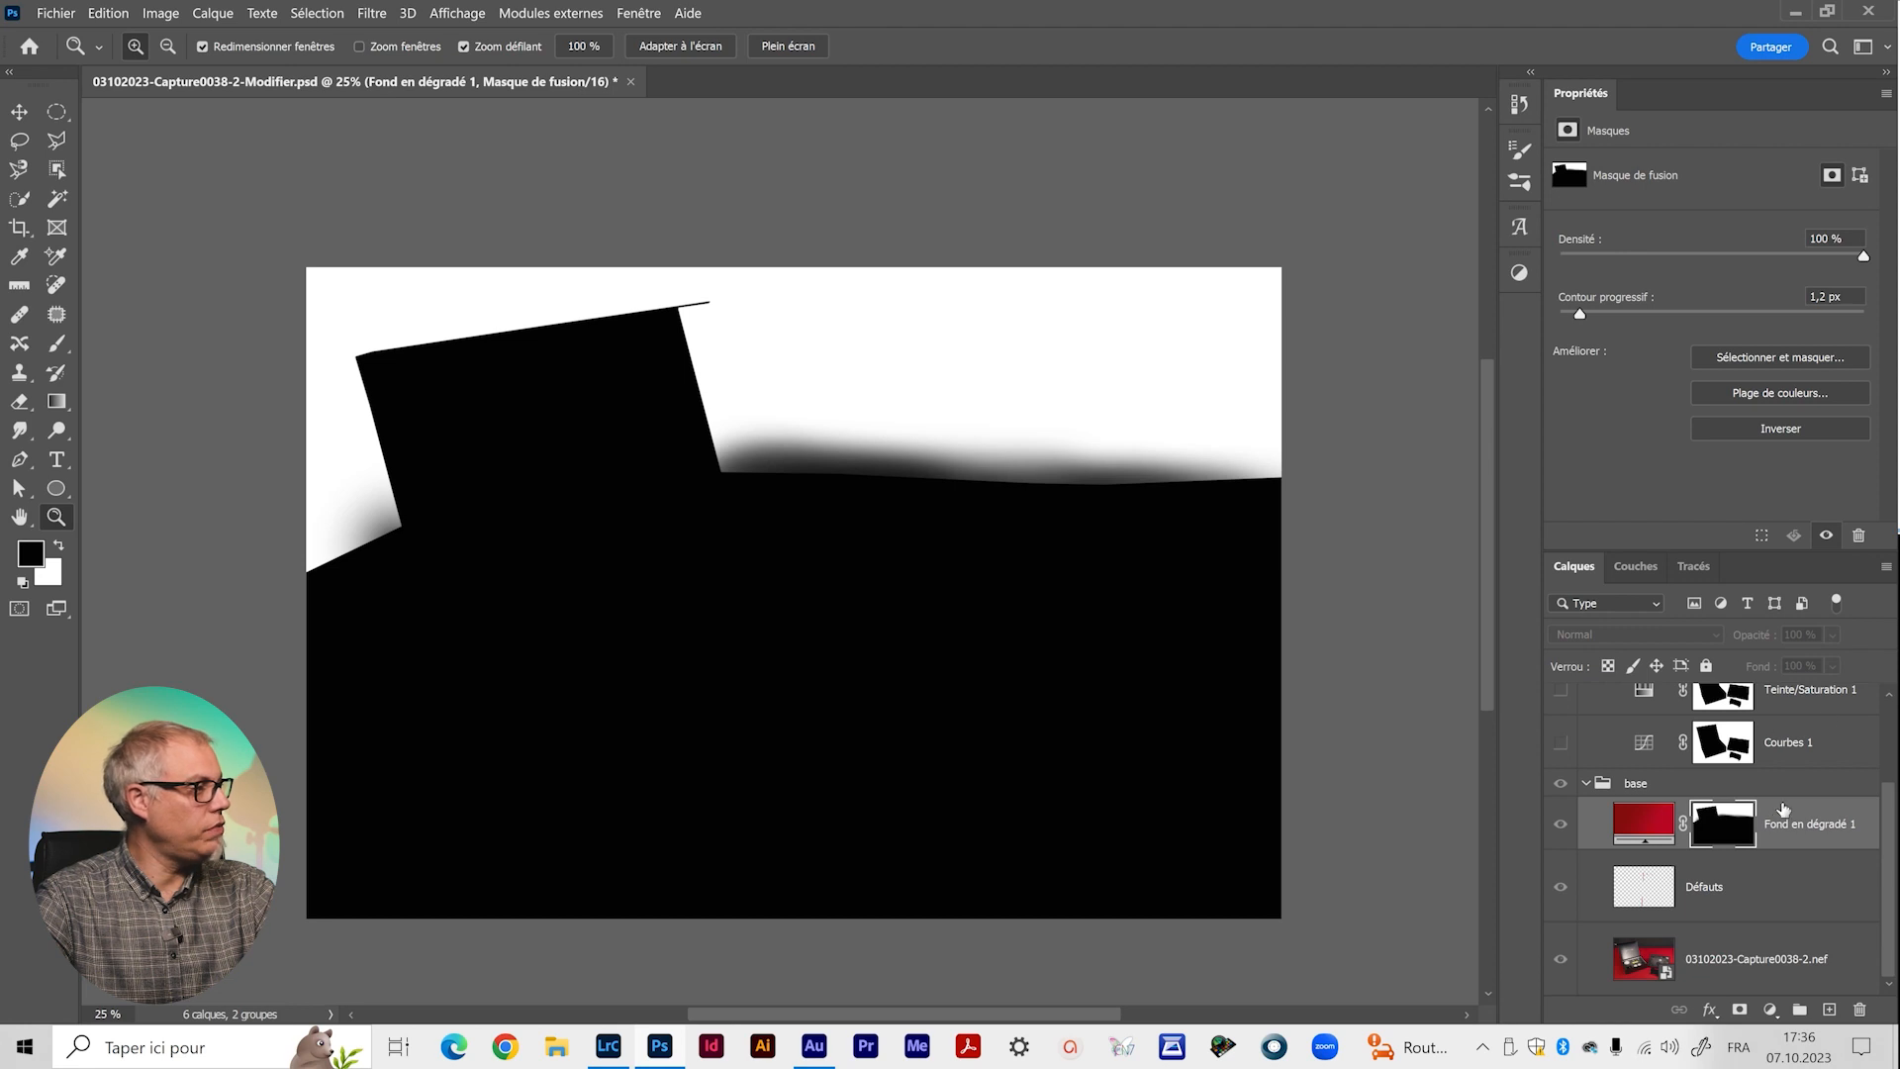
pyautogui.keyDown('alt'); pyautogui.click(1718, 836); pyautogui.keyUp('alt')
# Collapse the base group and make the Courbes 1 layer visible.
pyautogui.scroll(3, 1683, 792)
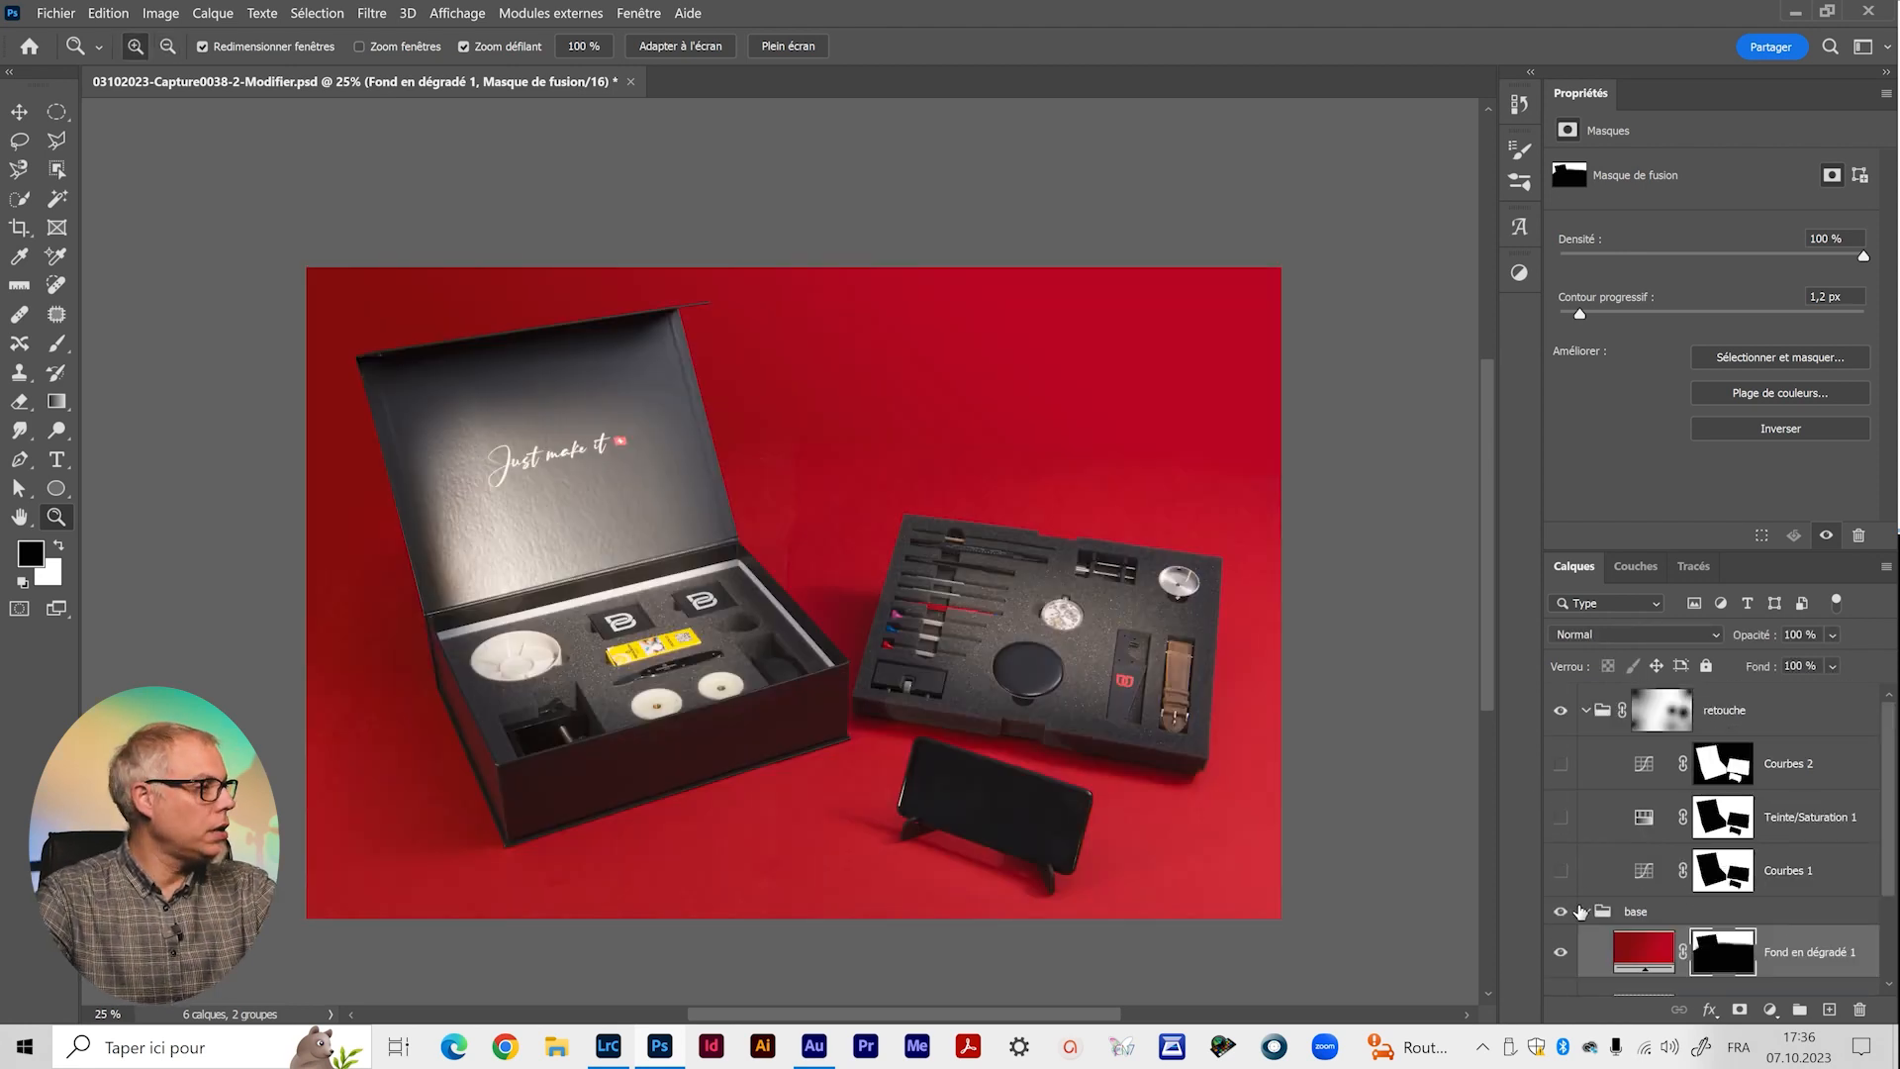
pyautogui.click(1584, 913)
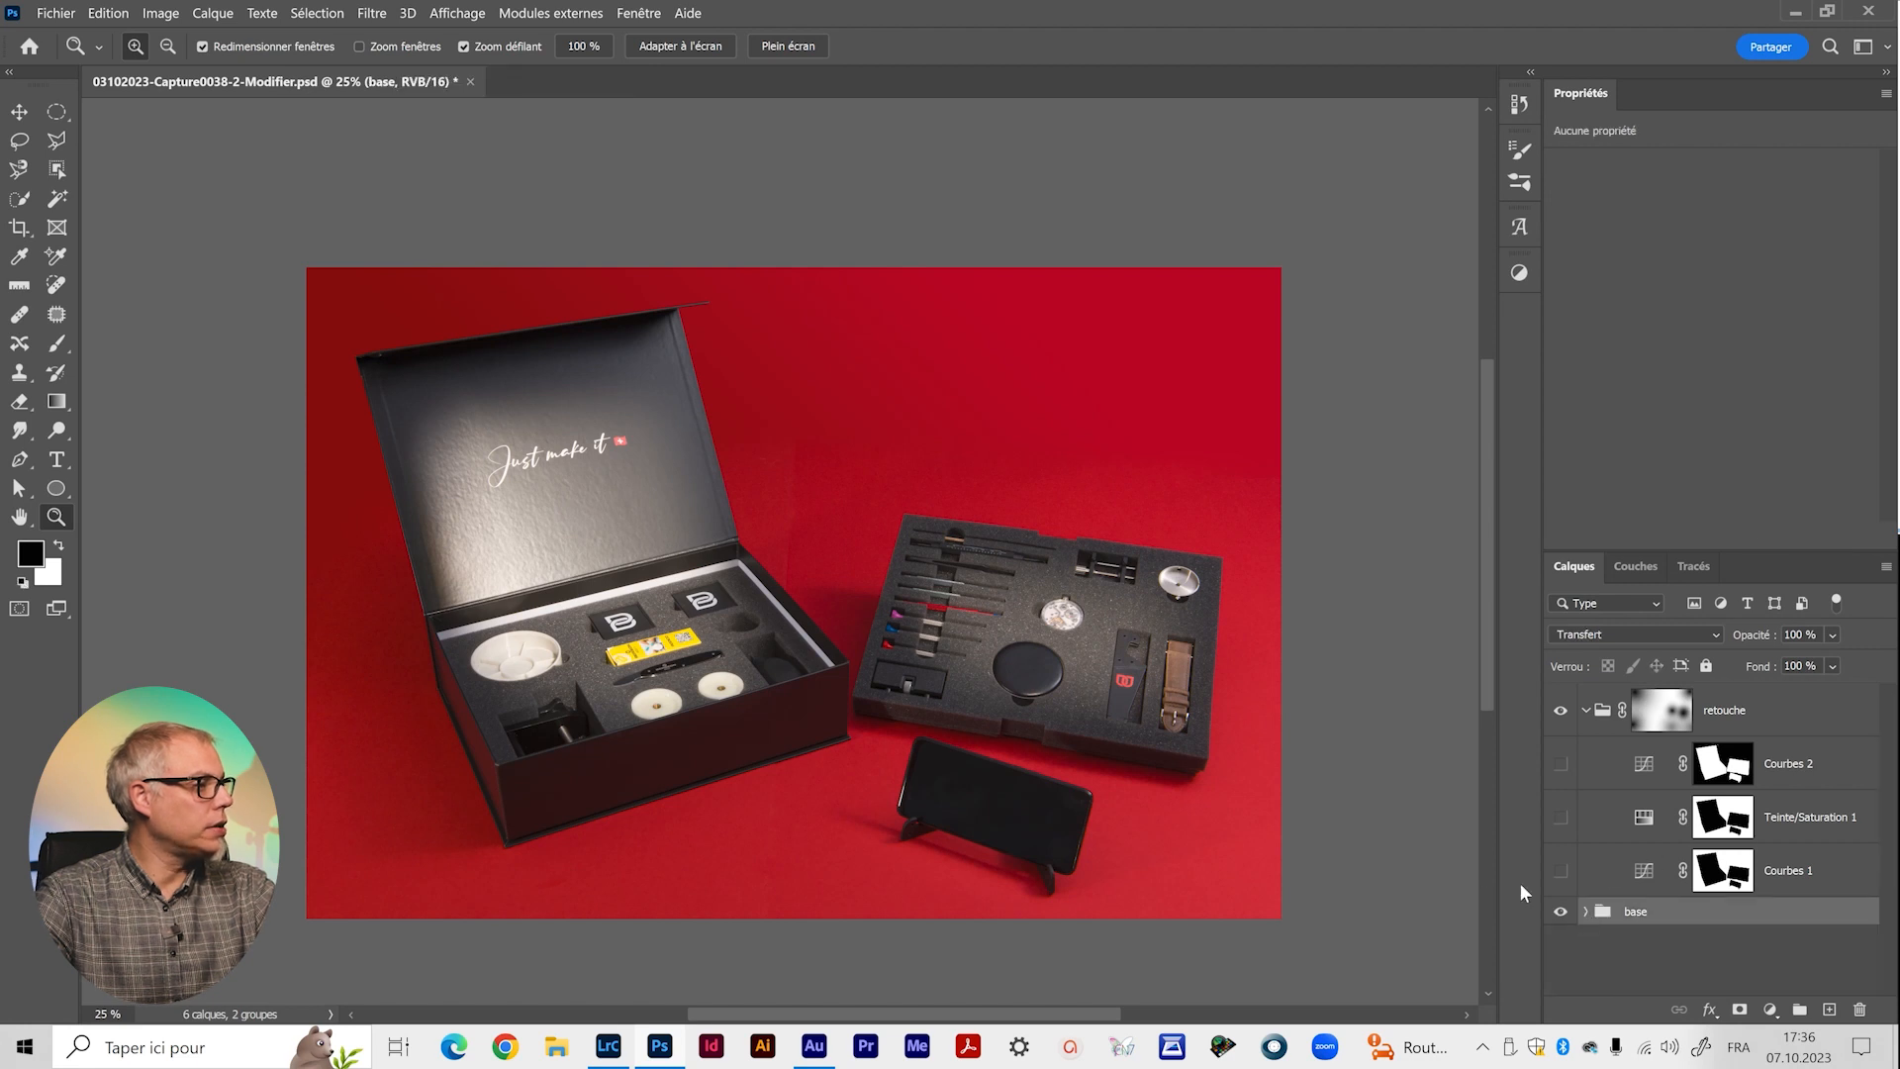
pyautogui.click(1561, 870)
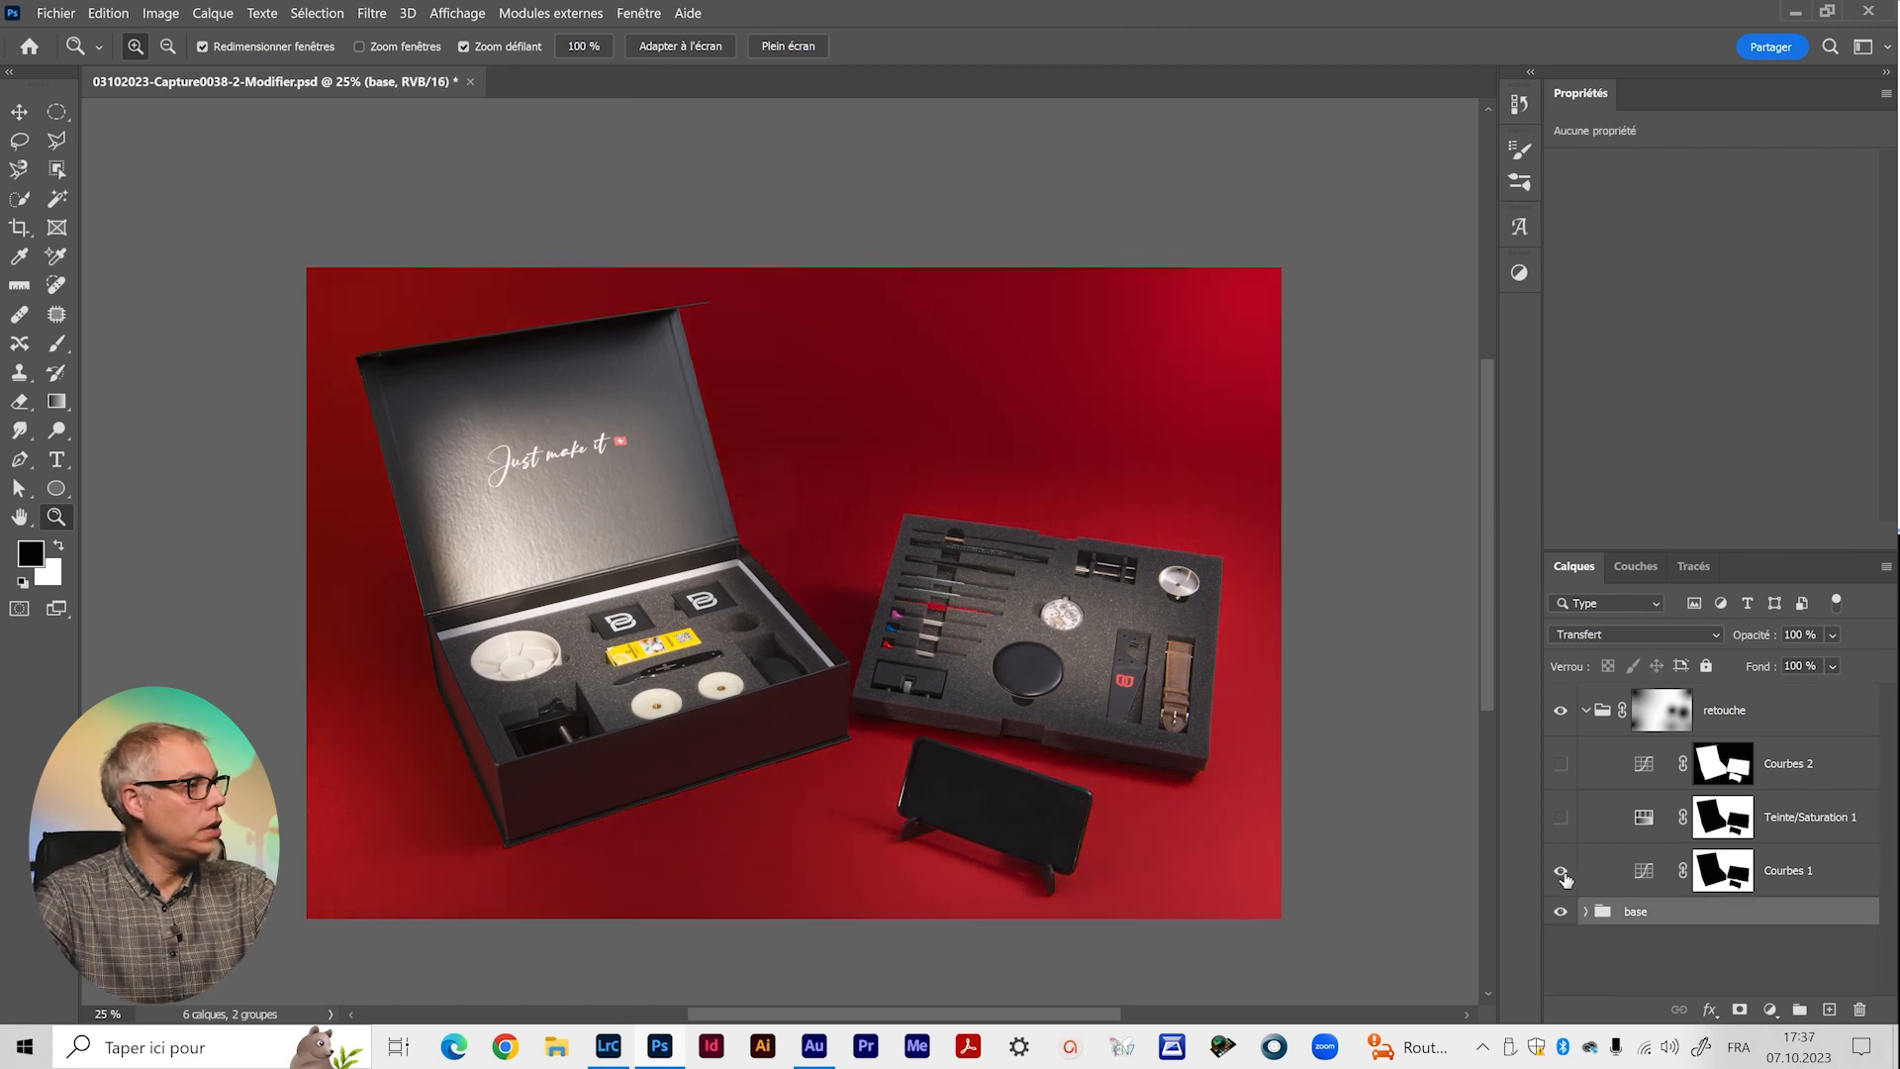
# Disable the retouche group mask, preview Courbes 1 without its mask, and show Teinte/Saturation 1.
pyautogui.keyDown('shift'); pyautogui.click(1727, 870); pyautogui.keyUp('shift')
pyautogui.keyDown('shift'); pyautogui.click(1661, 709); pyautogui.keyUp('shift')
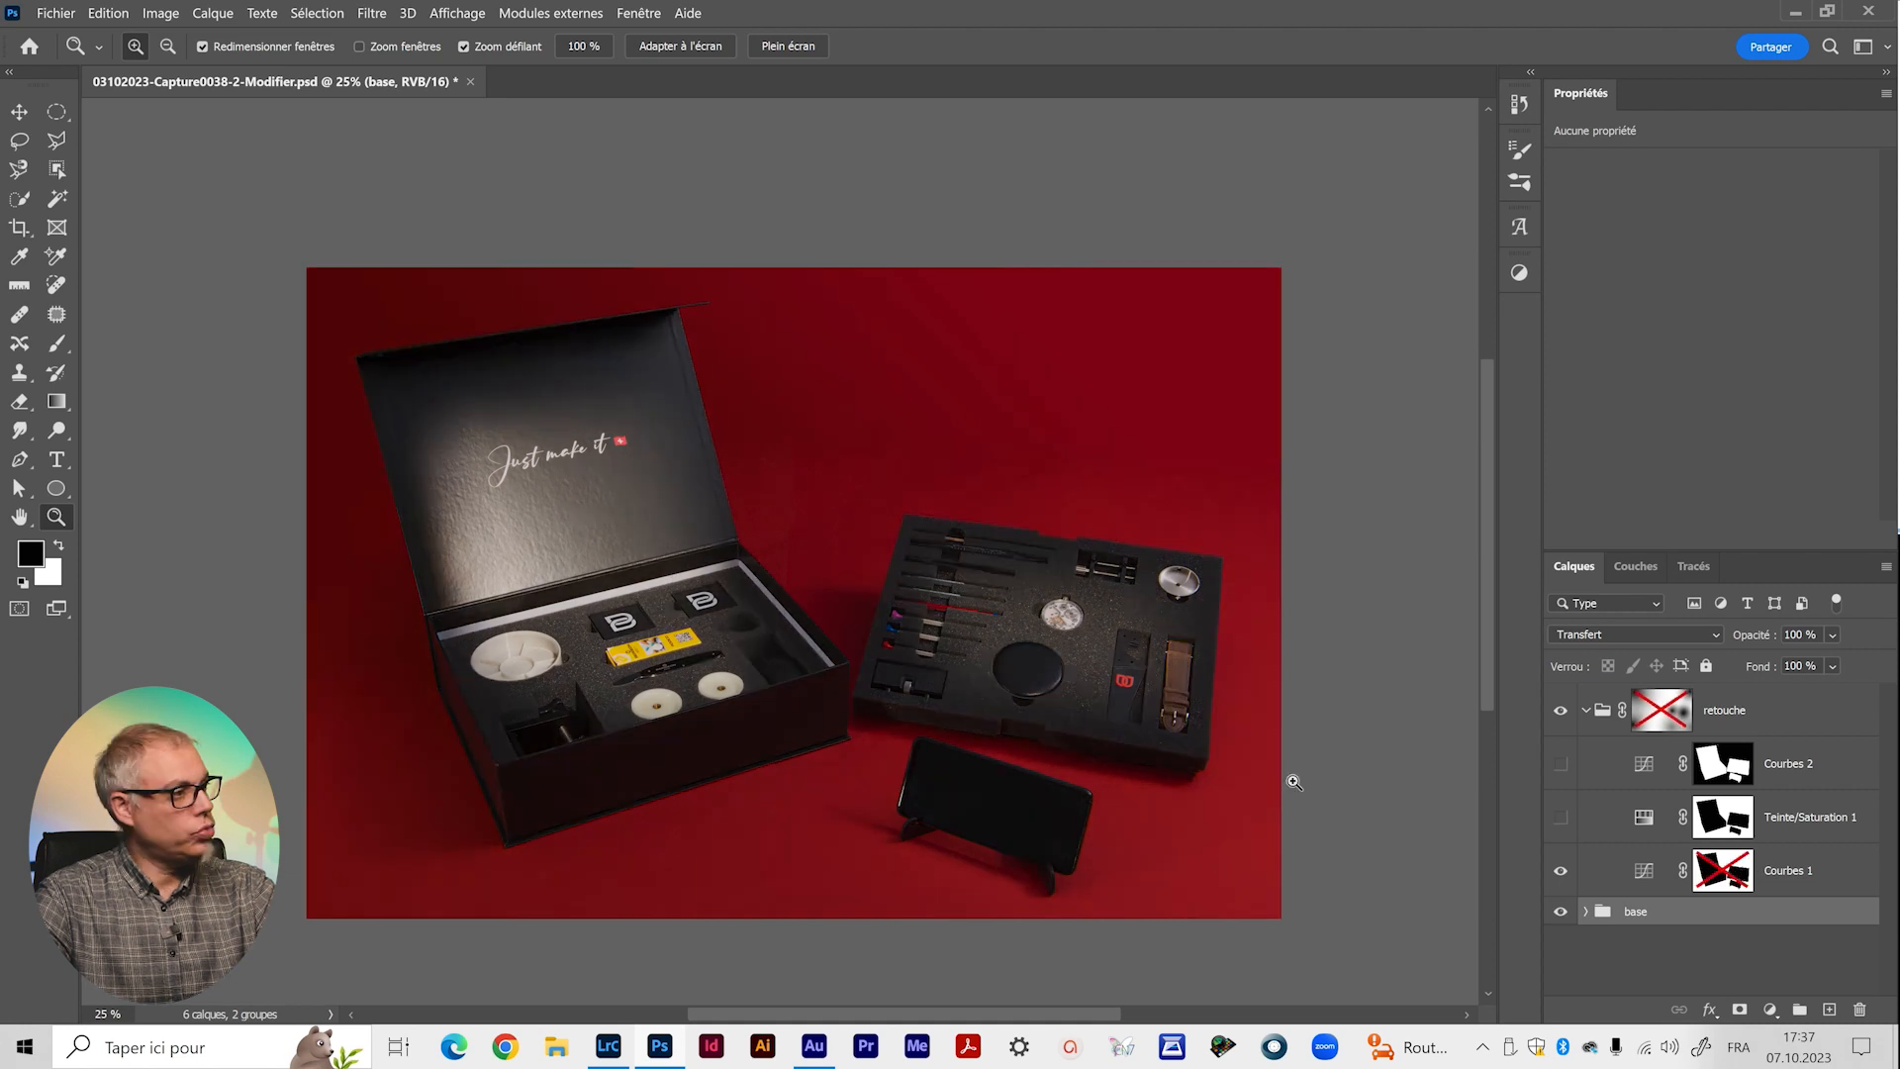
pyautogui.keyDown('shift'); pyautogui.click(1717, 879); pyautogui.keyUp('shift')
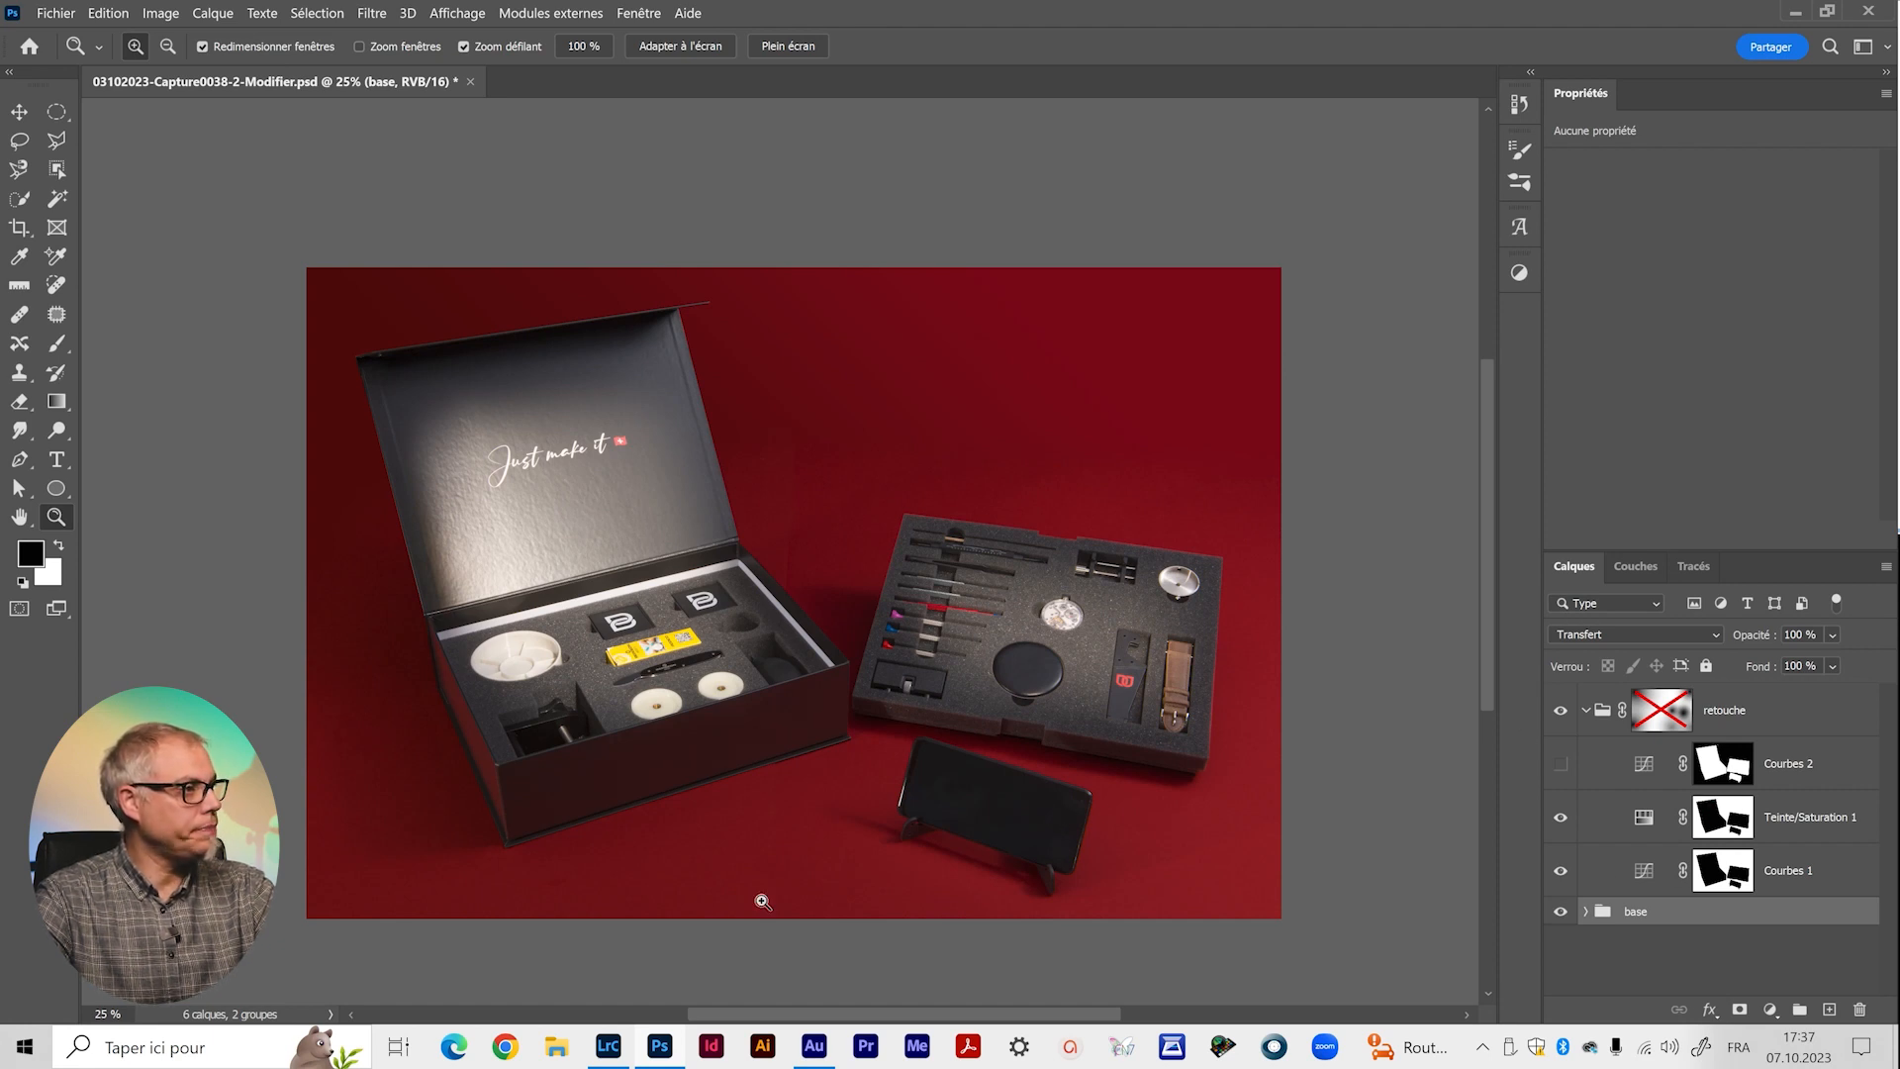
# Show the Courbes 2 layer and review its curve's effect without its mask, ending with the mask enabled.
pyautogui.click(1615, 768)
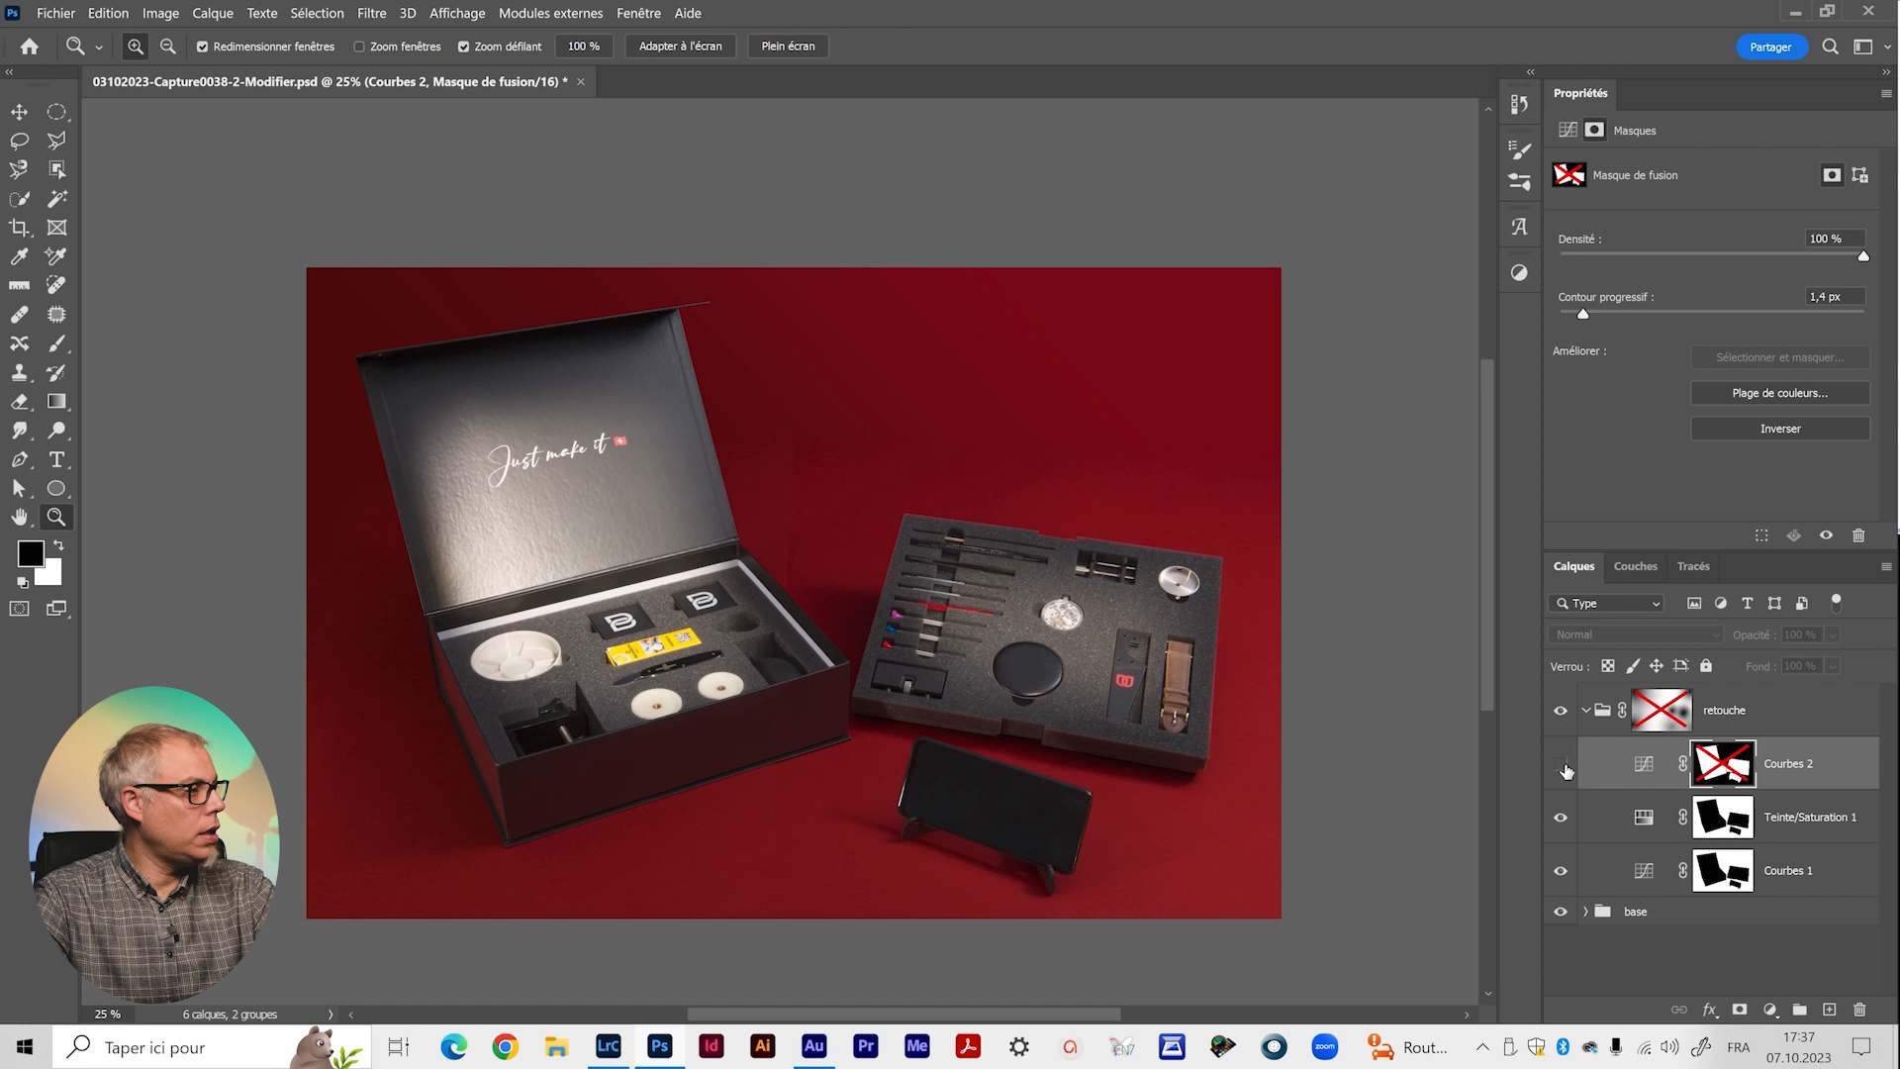
pyautogui.click(1562, 766)
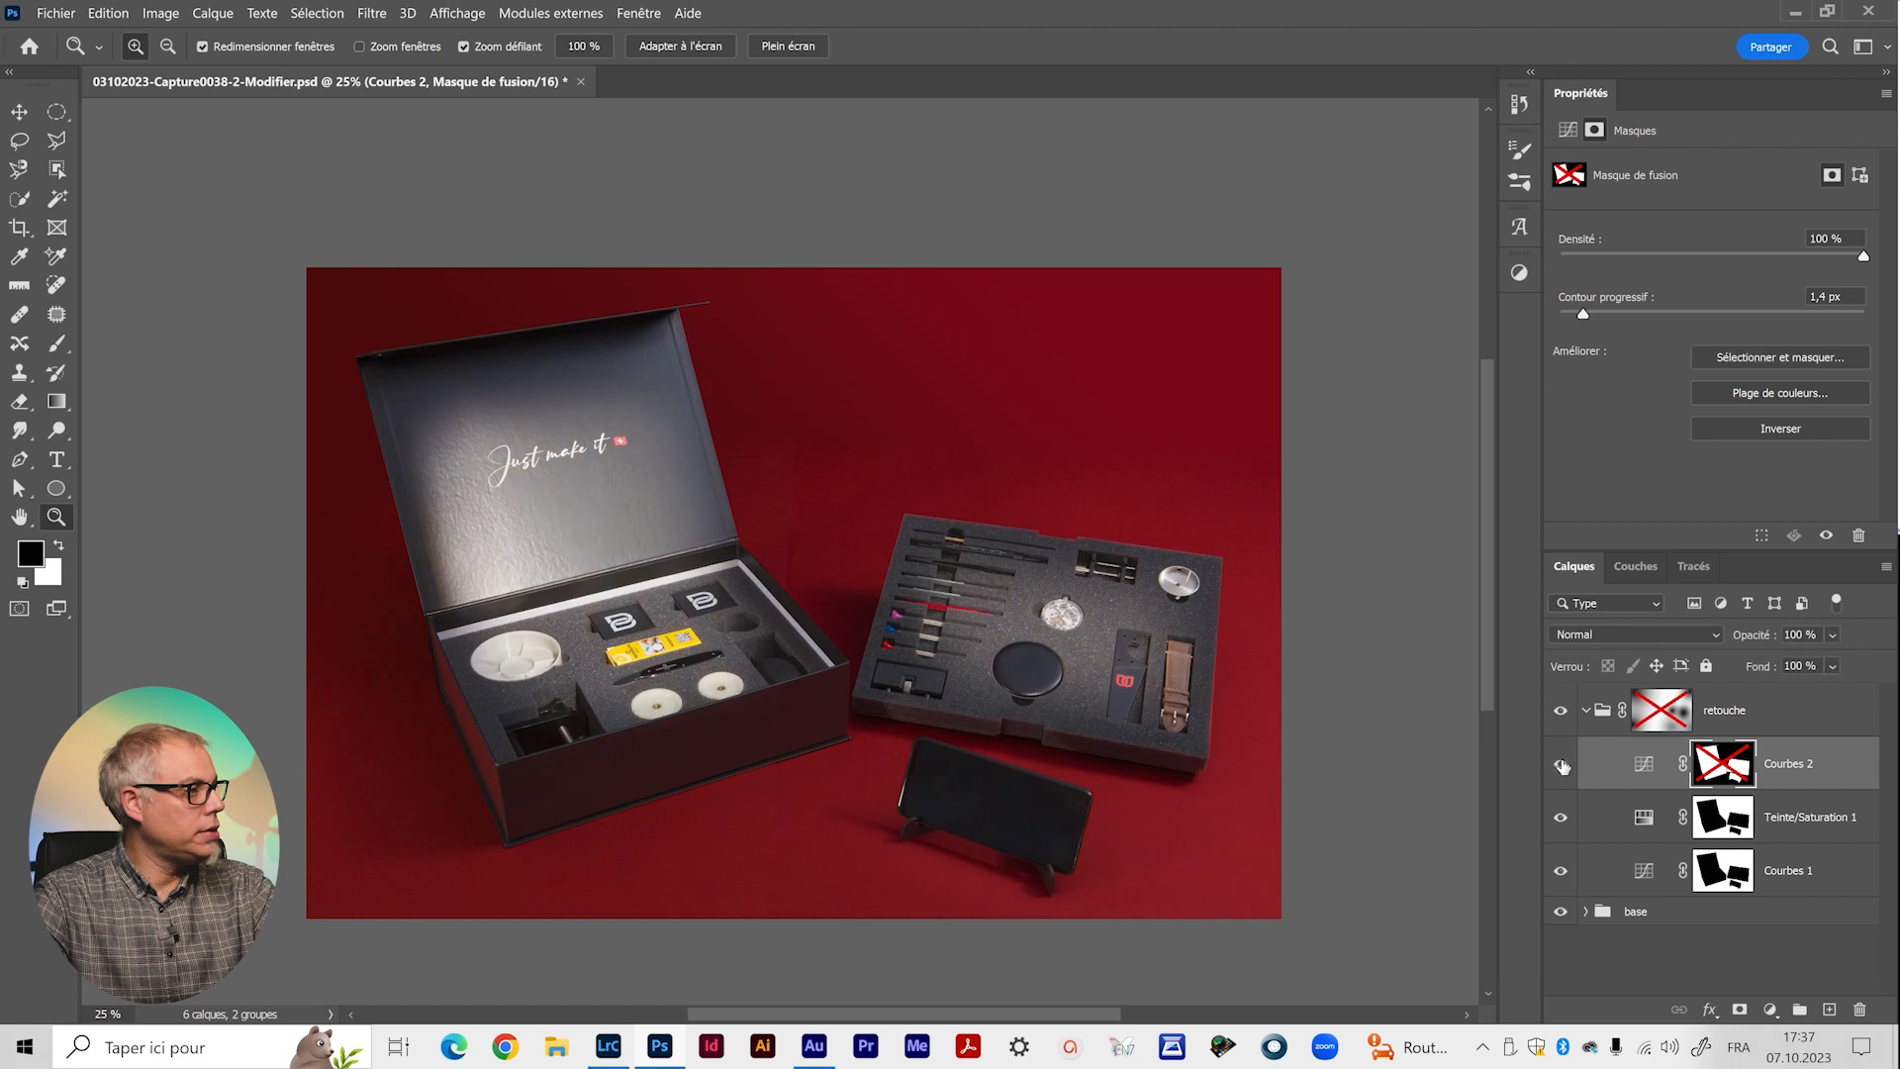
pyautogui.click(1646, 774)
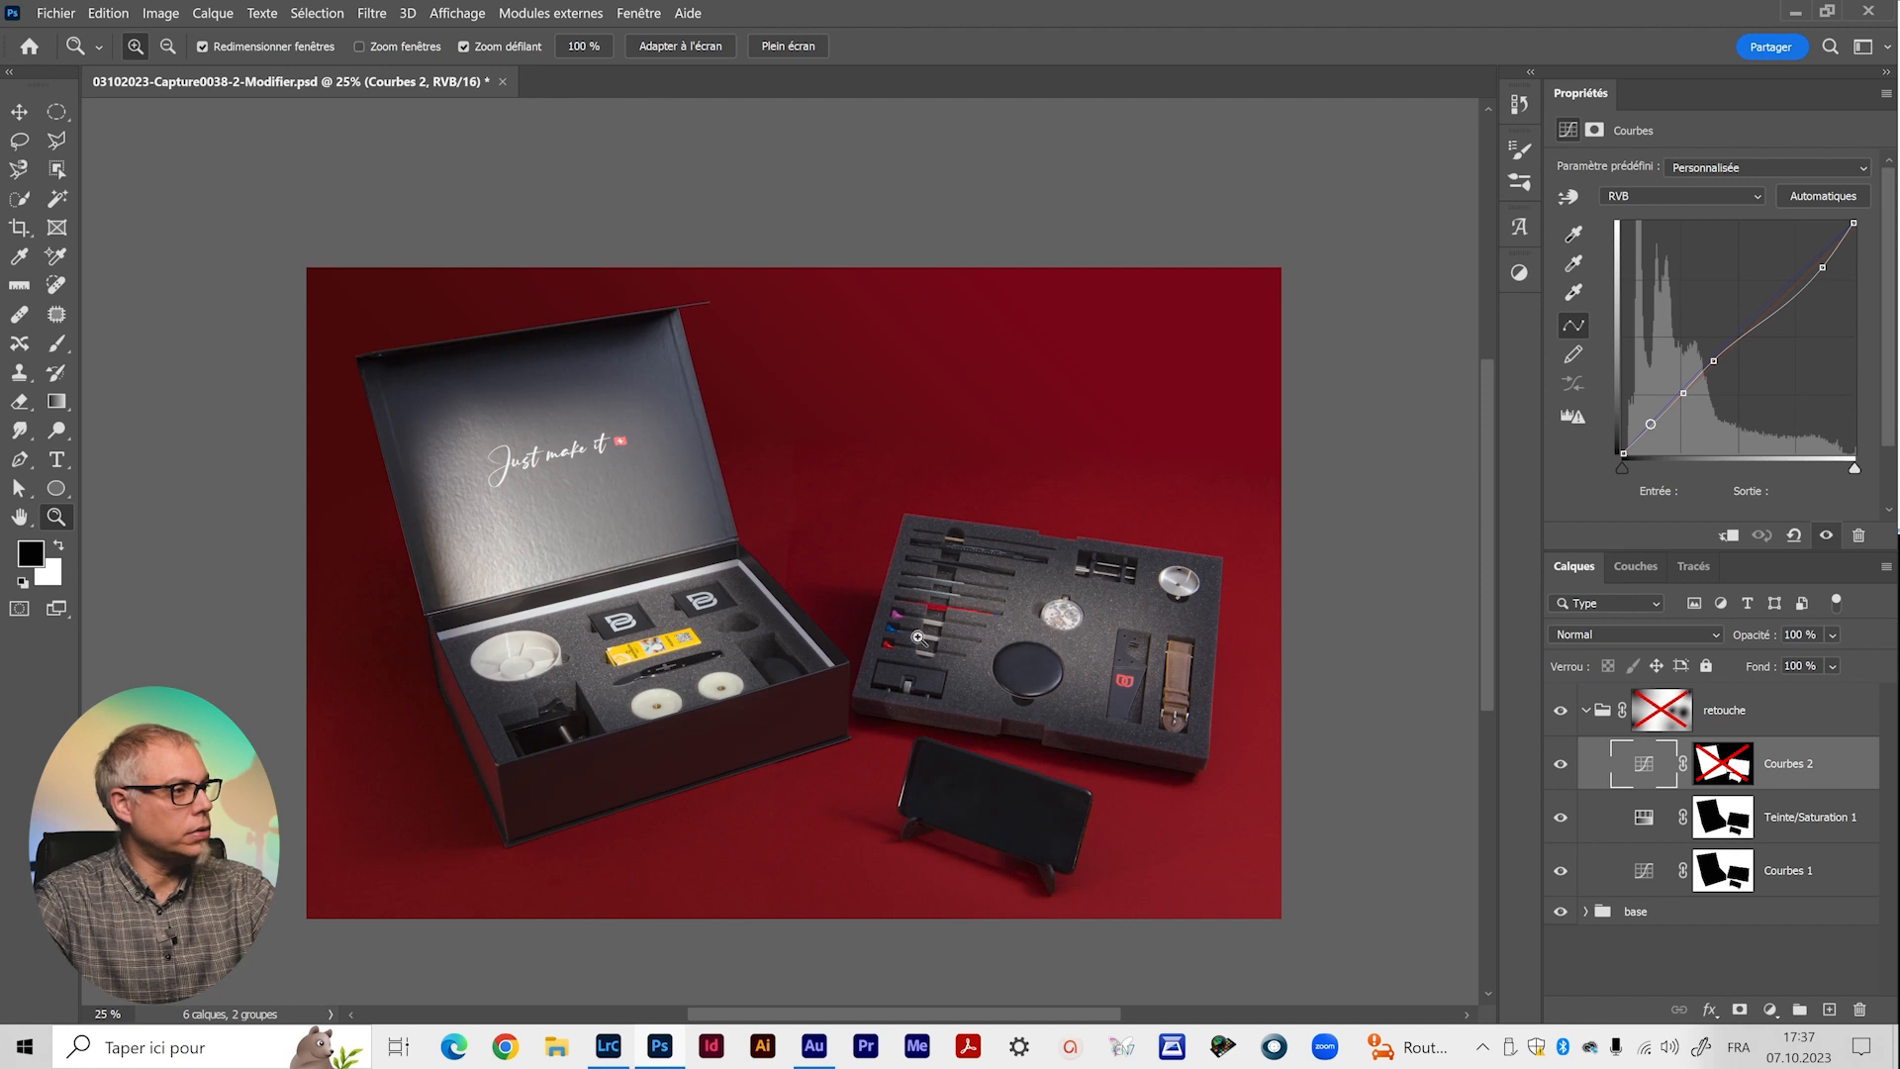
pyautogui.keyDown('shift'); pyautogui.click(1733, 768); pyautogui.keyUp('shift')
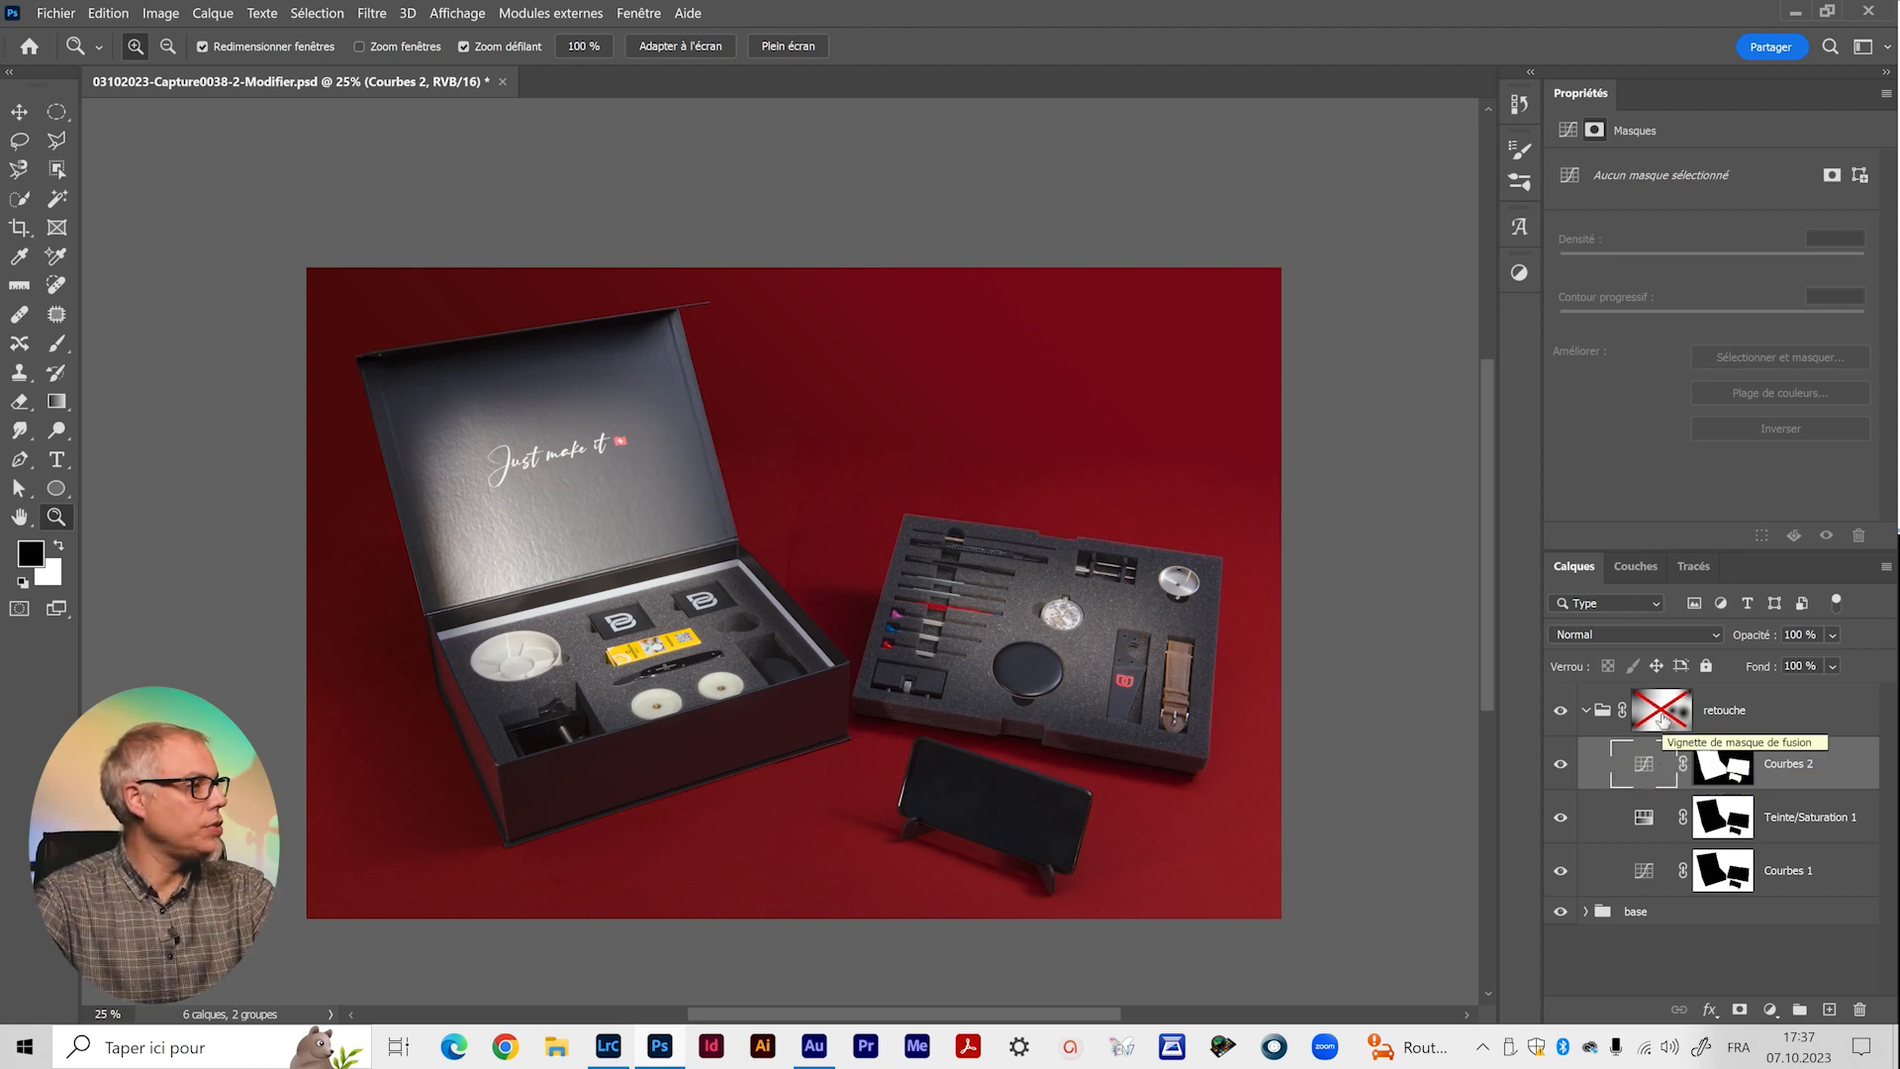
# Collapse the retouche group and re-enable its mask.
pyautogui.click(1585, 712)
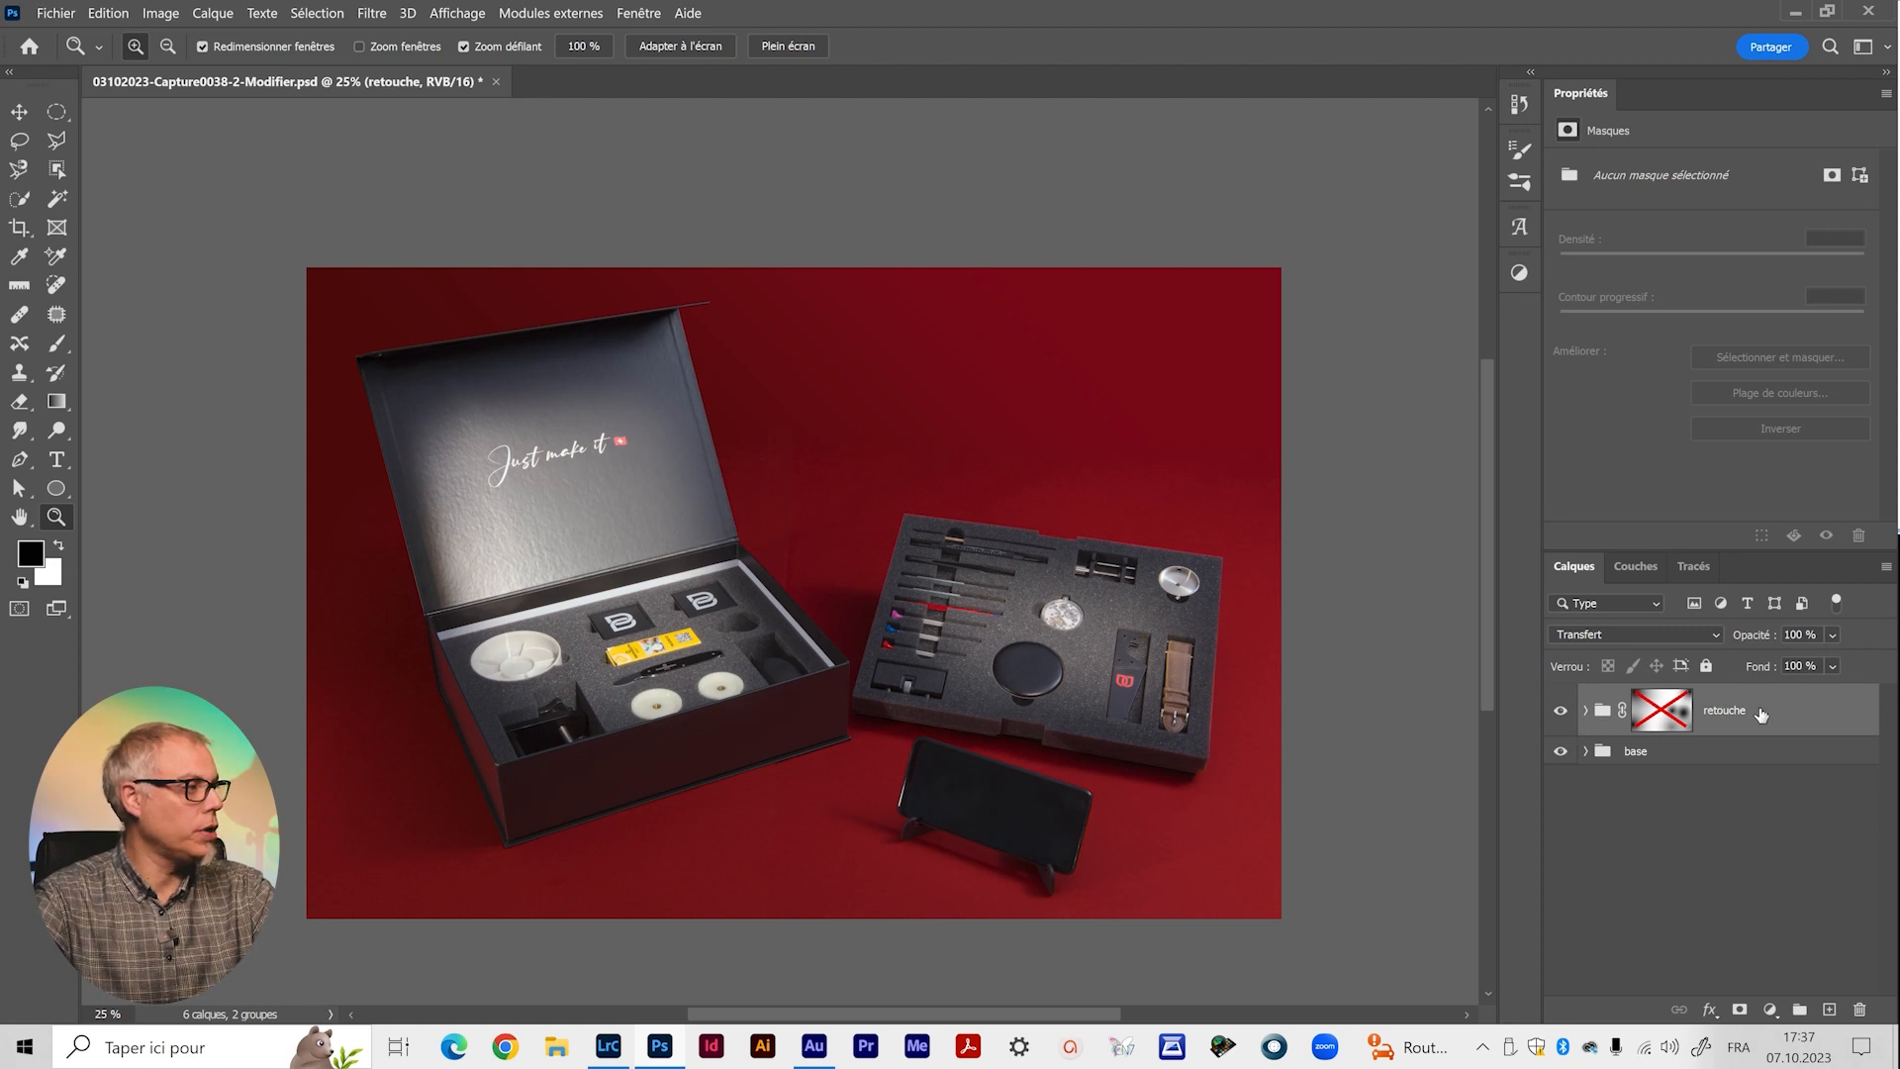
pyautogui.keyDown('shift'); pyautogui.click(1668, 718); pyautogui.keyUp('shift')
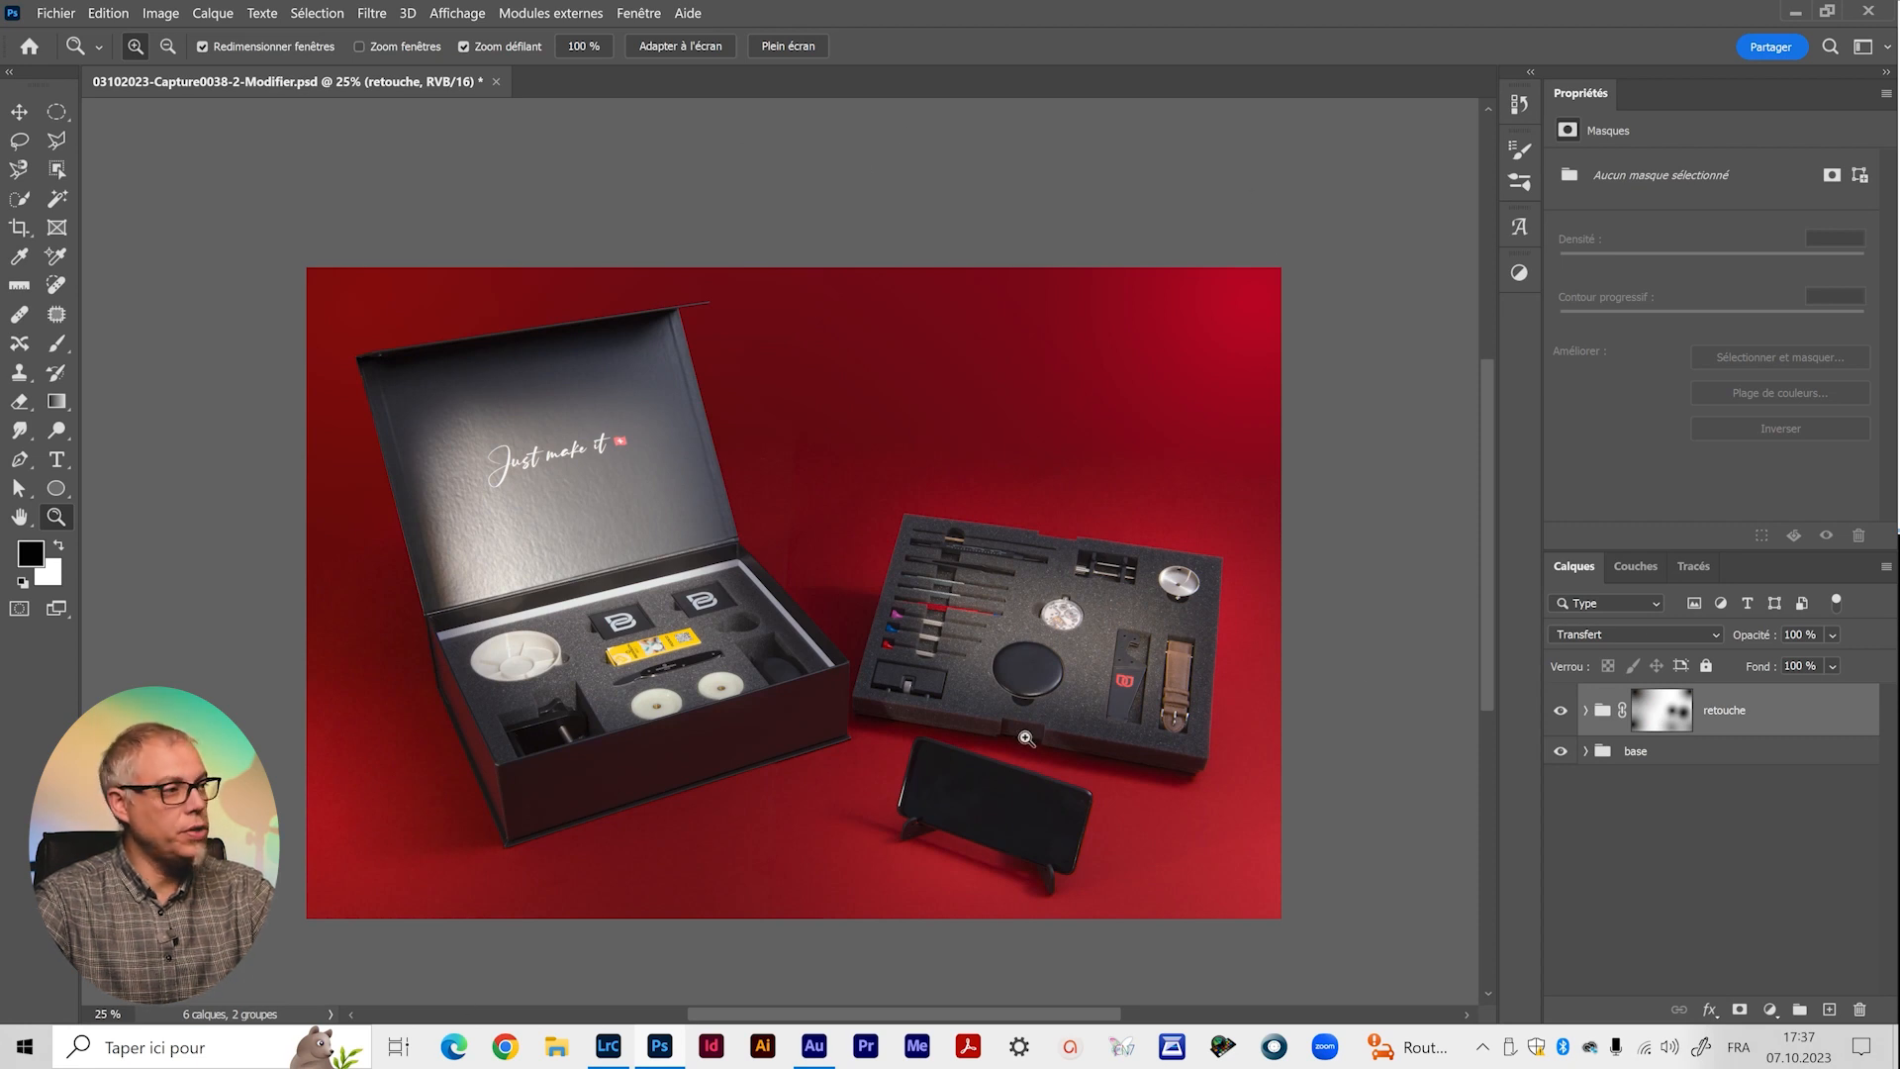
# View the final composite full screen without the interface, zoomed out to show the entire photo.
pyautogui.click(761, 571)
pyautogui.moveTo(817, 646); pyautogui.dragTo(788, 588)
pyautogui.press('f')
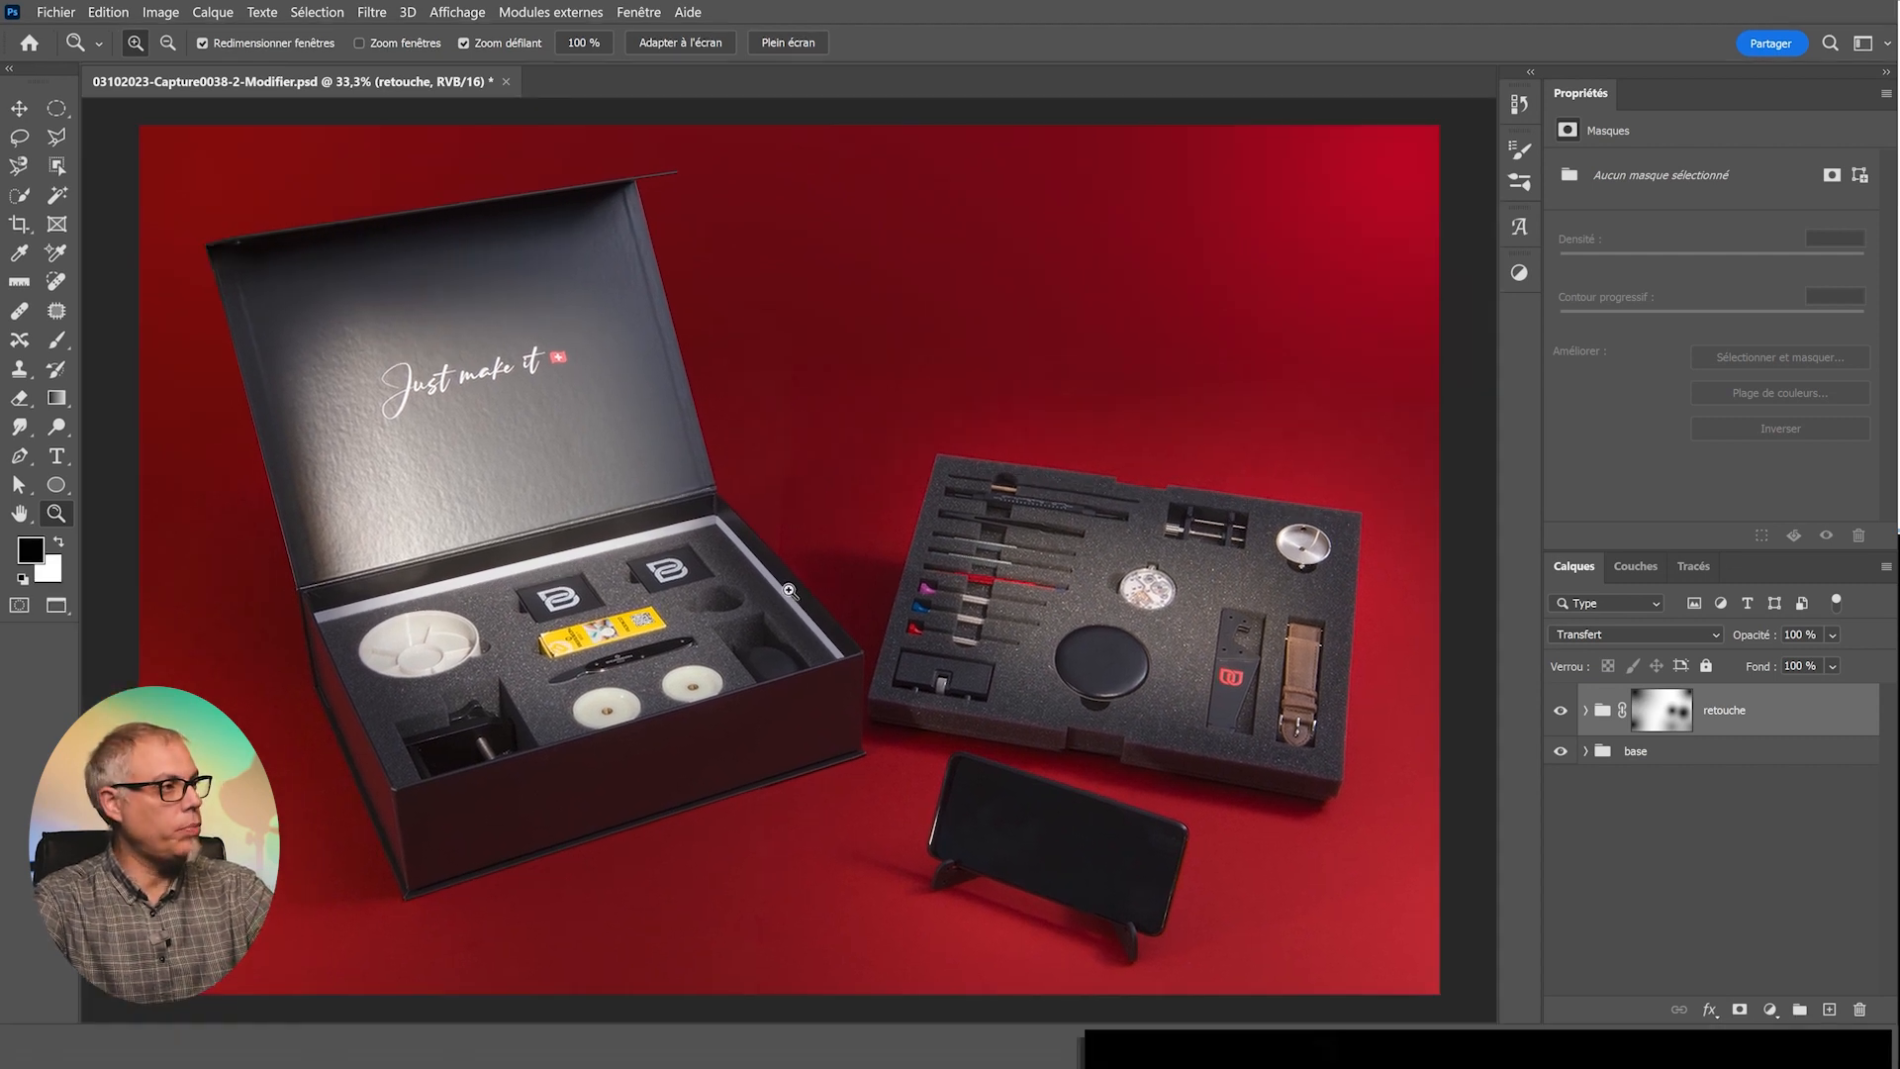
pyautogui.press('f')
pyautogui.scroll(-2, 1032, 537)
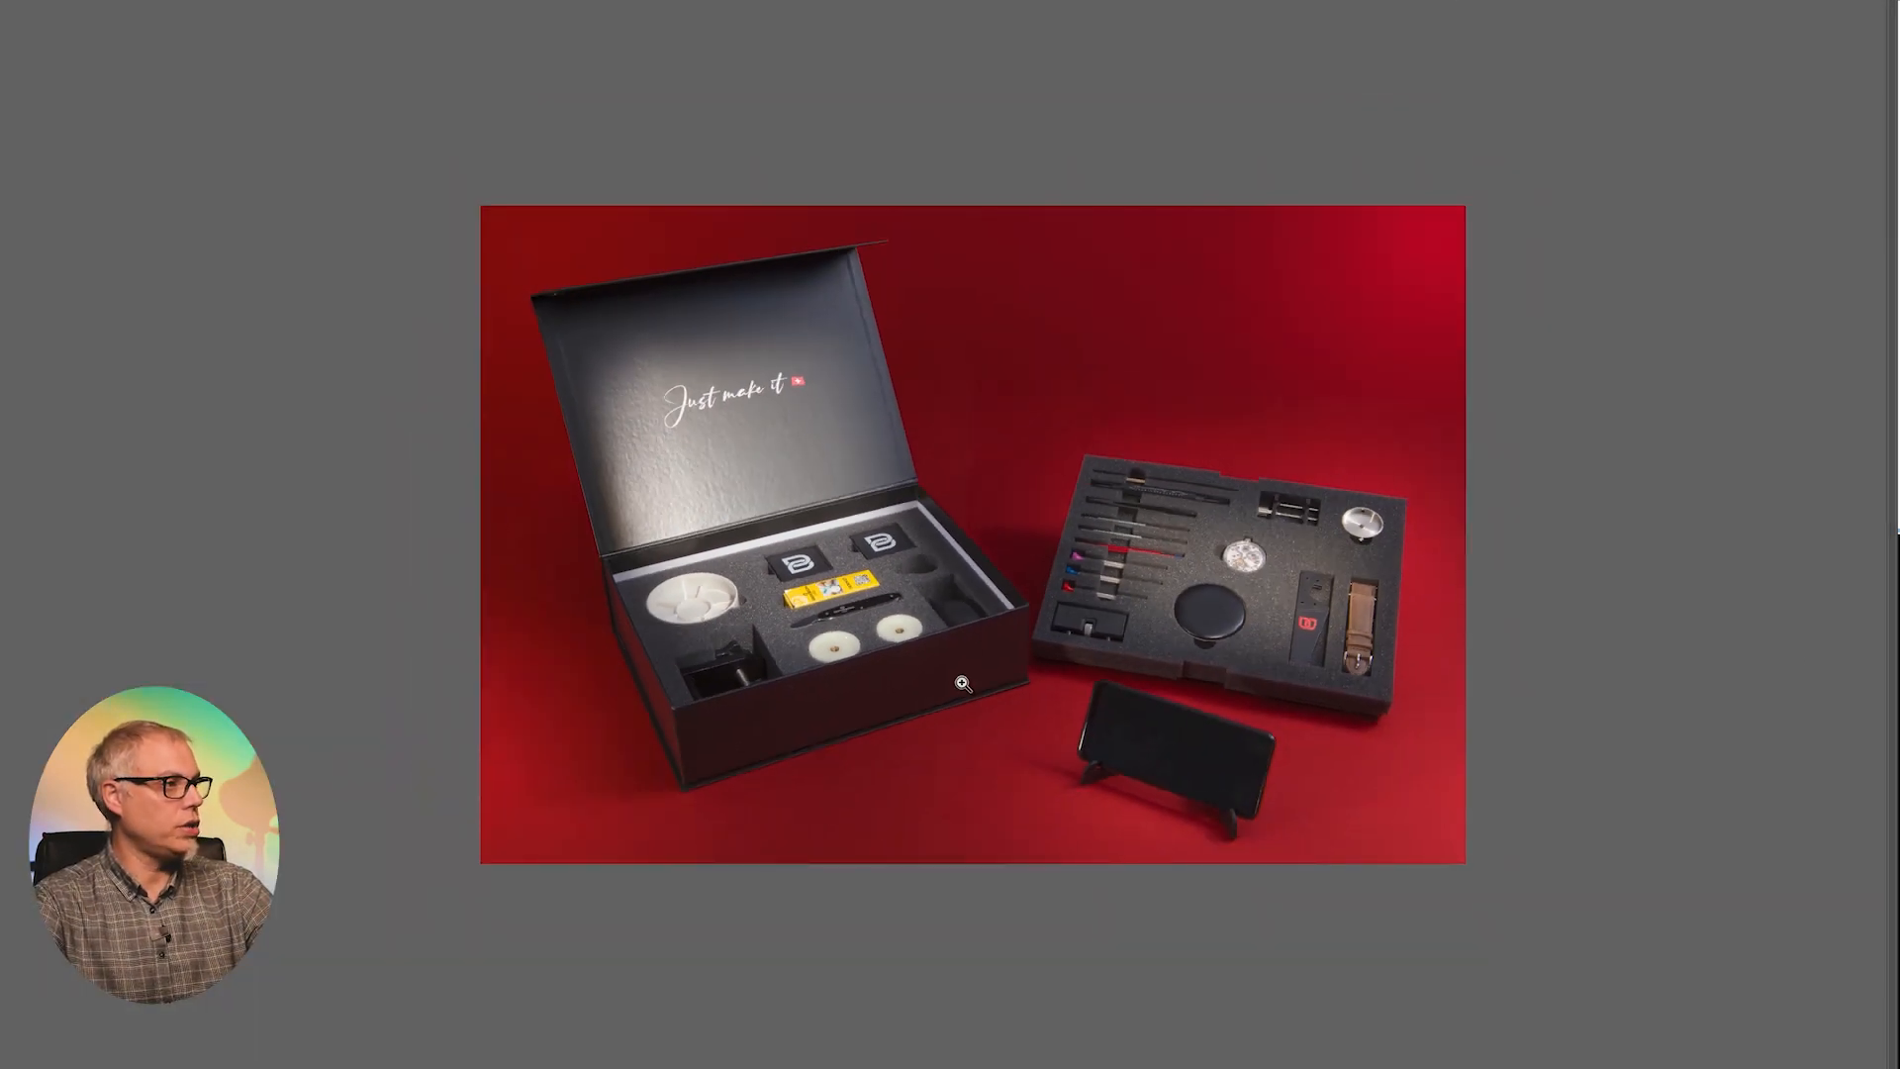